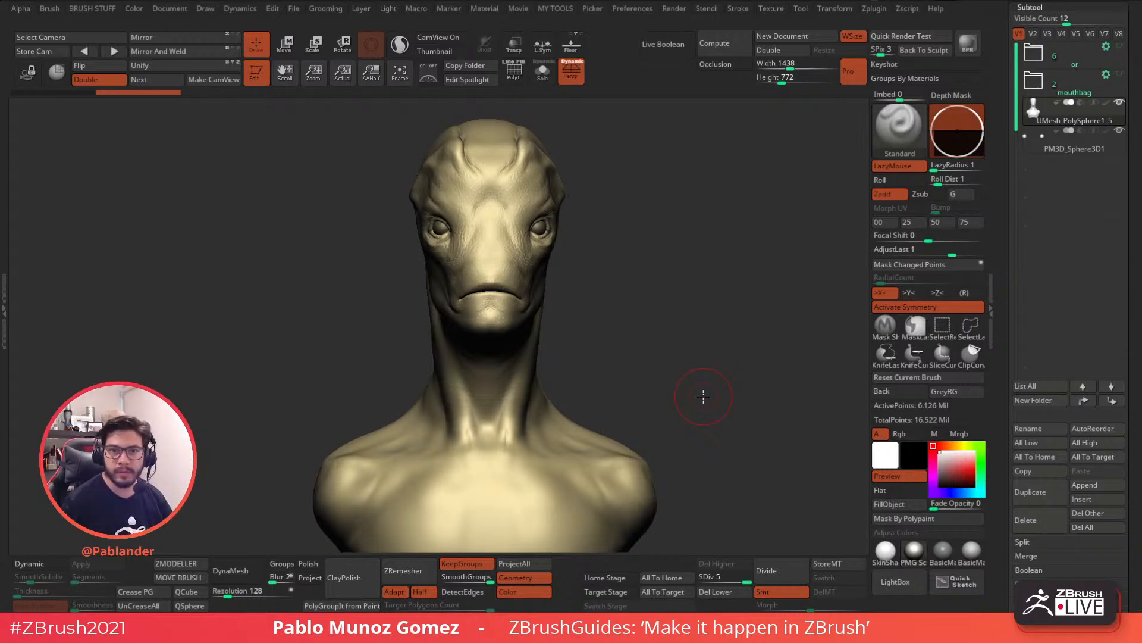
# Compare the alien bust at lower subdivision levels and return it to subdivision level 5
pyautogui.moveTo(703, 397); pyautogui.dragTo(703, 397)
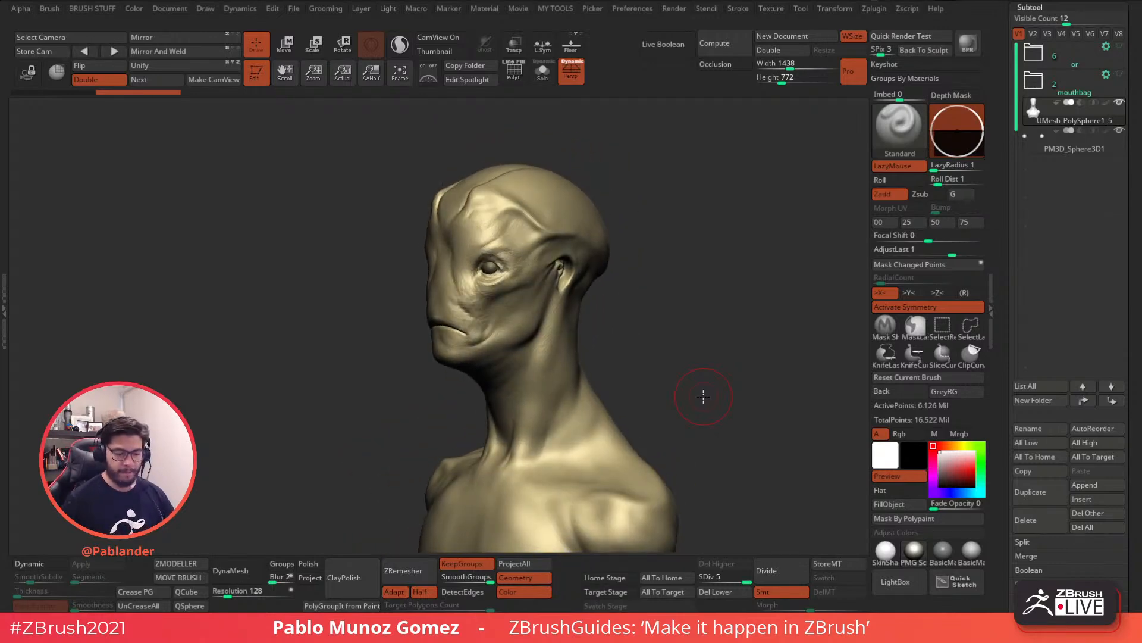
pyautogui.moveTo(703, 396); pyautogui.dragTo(704, 396)
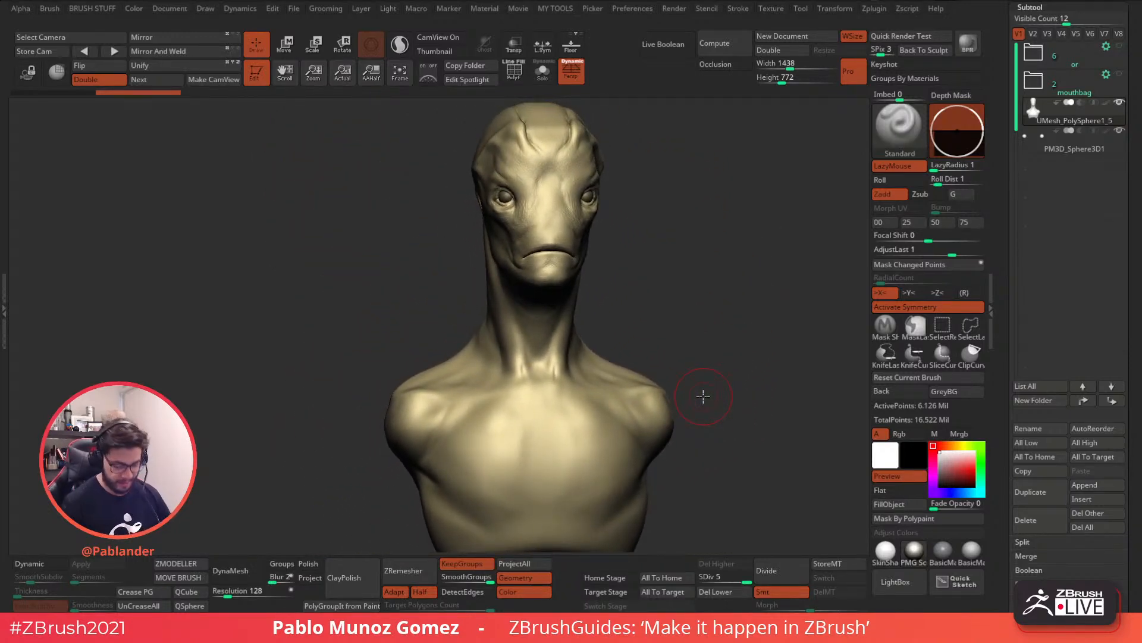
pyautogui.moveTo(758, 490); pyautogui.dragTo(759, 538)
pyautogui.click(703, 578)
pyautogui.moveTo(743, 429); pyautogui.dragTo(709, 385)
pyautogui.press('d')
pyautogui.press('d')
pyautogui.press('d')
pyautogui.press('d')
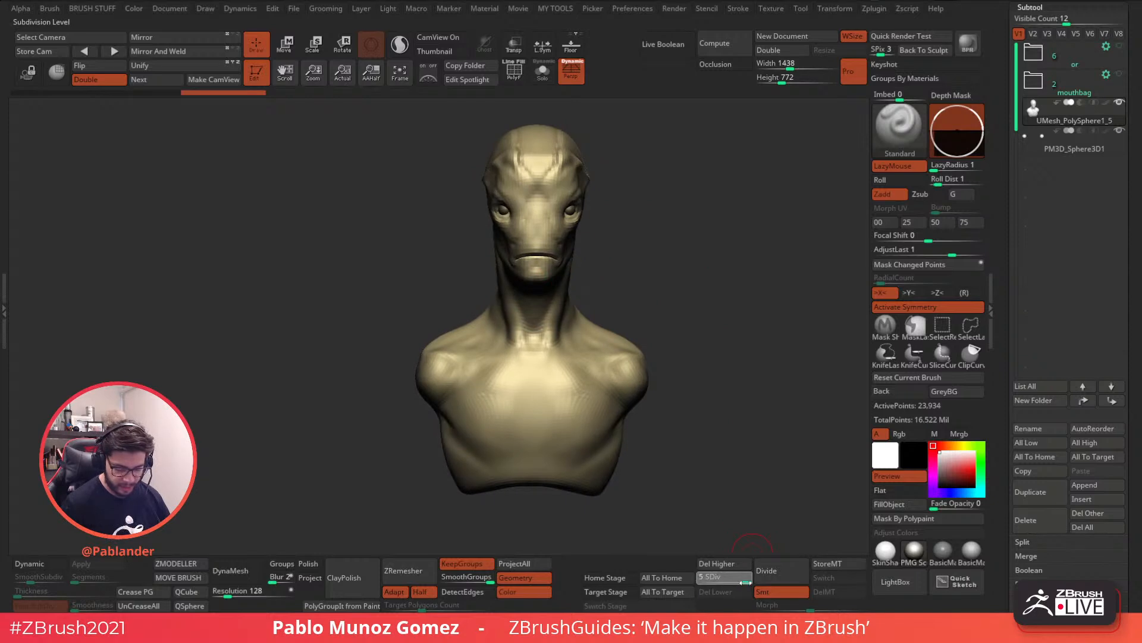
# Examine the alien bust's face, neck and shoulders from the front and from both three-quarter sides
pyautogui.scroll(3, 679, 354)
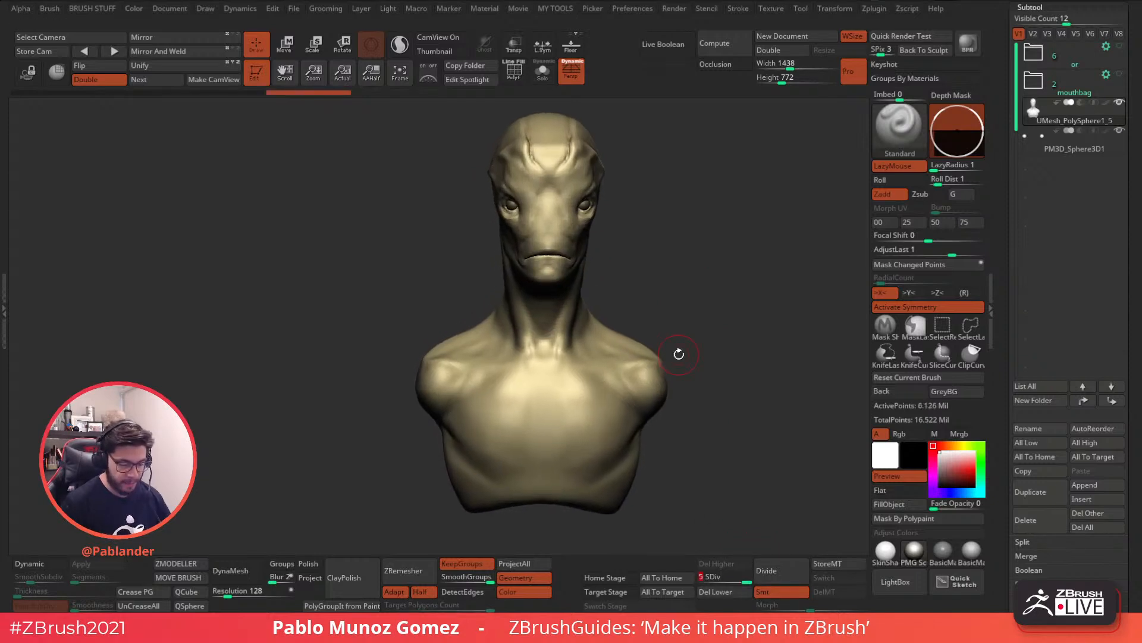
pyautogui.scroll(2, 679, 354)
pyautogui.moveTo(679, 354); pyautogui.dragTo(654, 310)
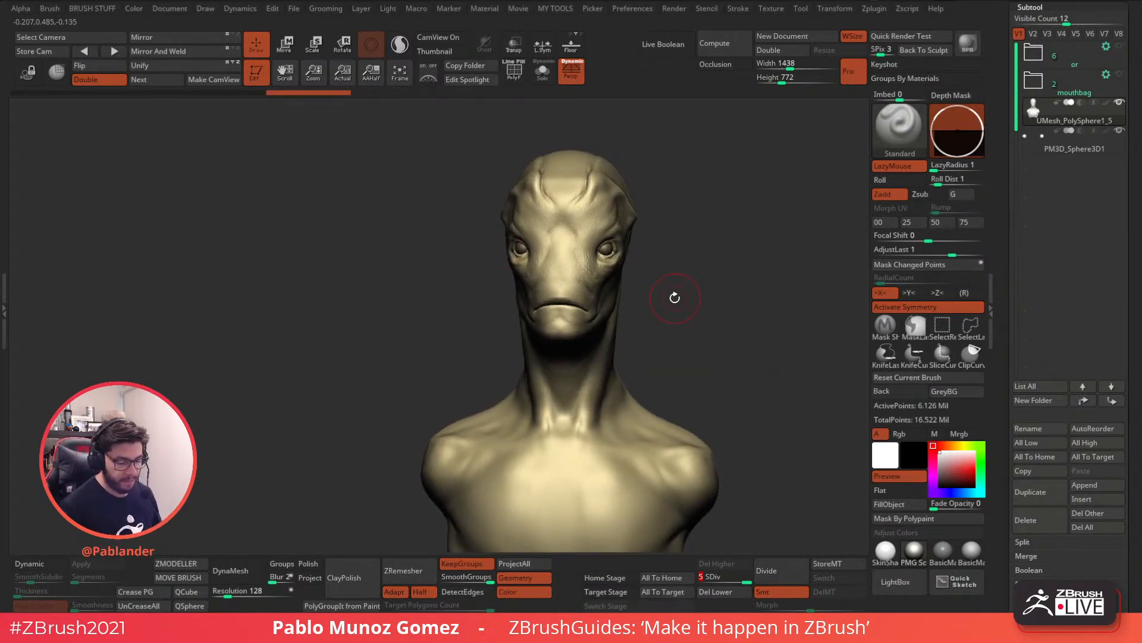
pyautogui.moveTo(676, 293)
pyautogui.mouseDown()
pyautogui.moveTo(692, 301)
pyautogui.moveTo(669, 298)
pyautogui.mouseUp()
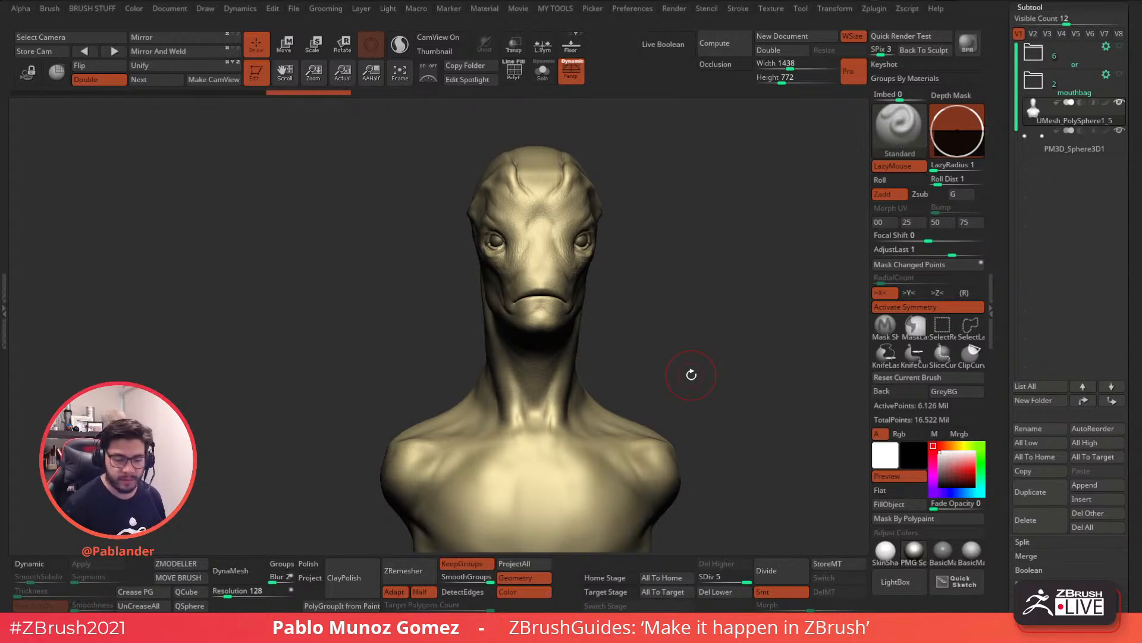
pyautogui.keyDown('alt'); pyautogui.moveTo(683, 291); pyautogui.dragTo(669, 289); pyautogui.keyUp('alt')
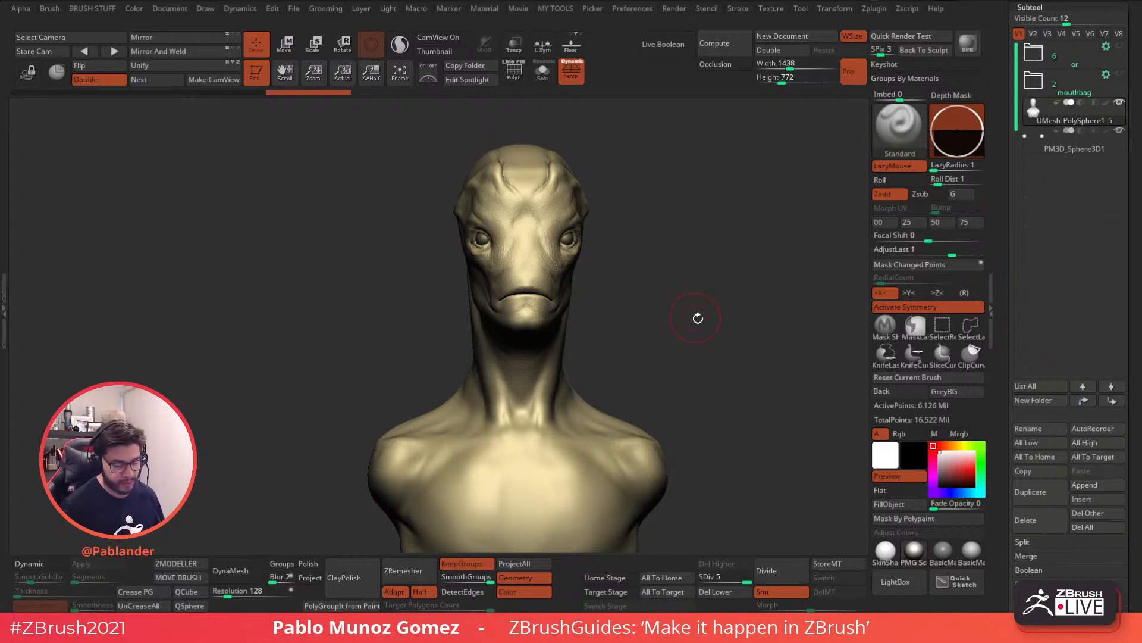
pyautogui.moveTo(694, 319); pyautogui.dragTo(678, 321)
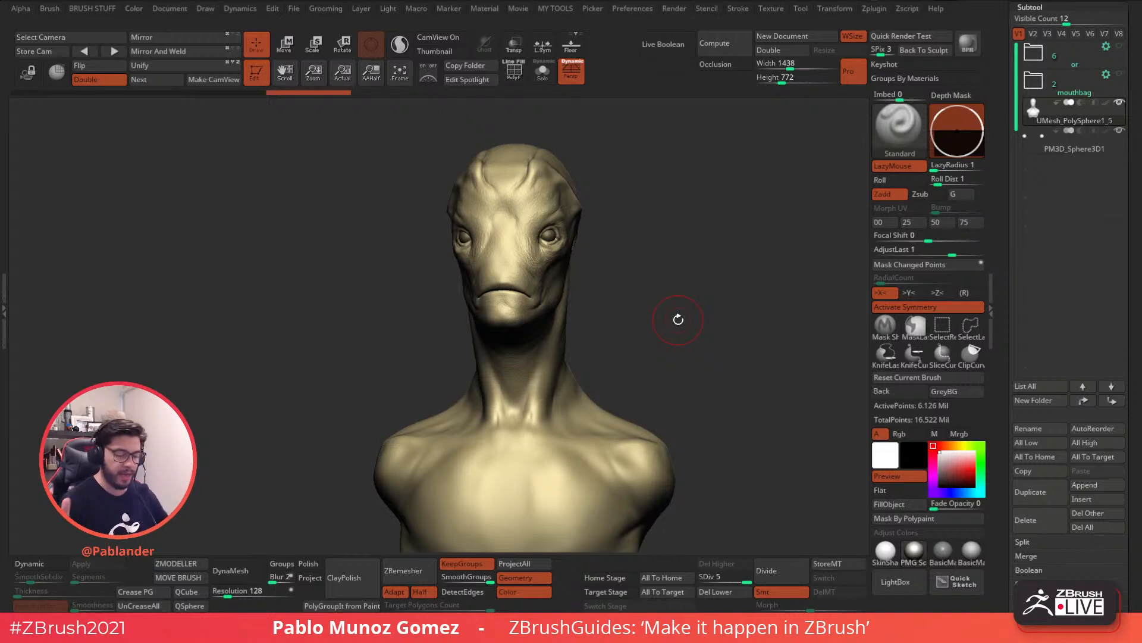
pyautogui.moveTo(714, 324); pyautogui.dragTo(713, 339)
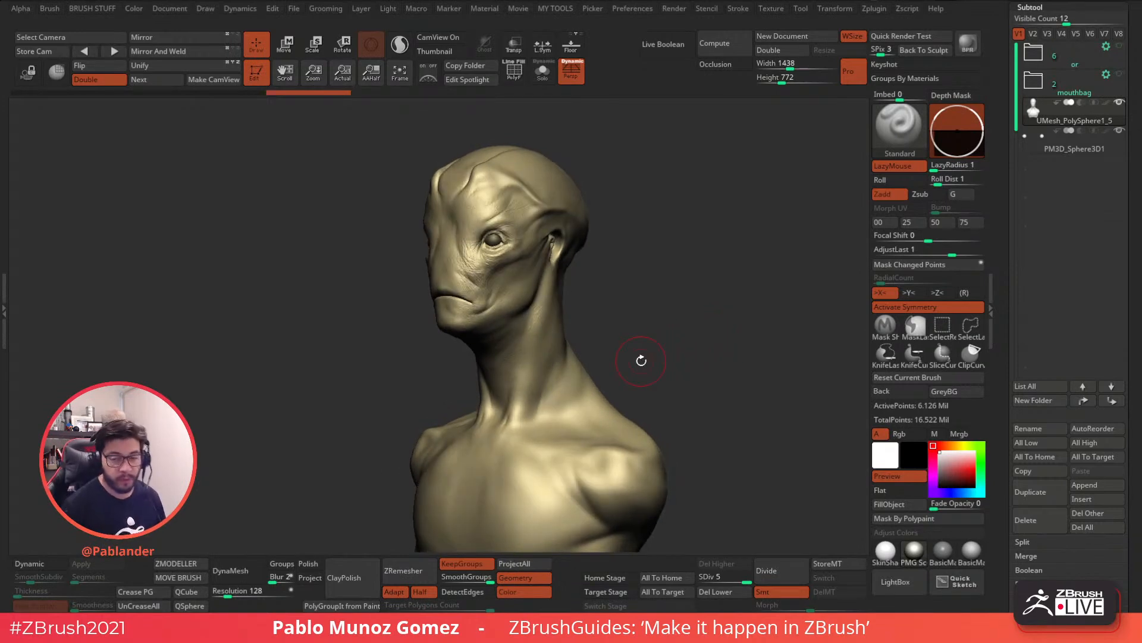
pyautogui.moveTo(641, 360)
pyautogui.mouseDown()
pyautogui.moveTo(676, 306)
pyautogui.moveTo(715, 299)
pyautogui.mouseUp()
pyautogui.moveTo(645, 316)
pyautogui.mouseDown()
pyautogui.moveTo(702, 262)
pyautogui.moveTo(676, 327)
pyautogui.moveTo(696, 332)
pyautogui.moveTo(597, 295)
pyautogui.moveTo(663, 271)
pyautogui.mouseUp()
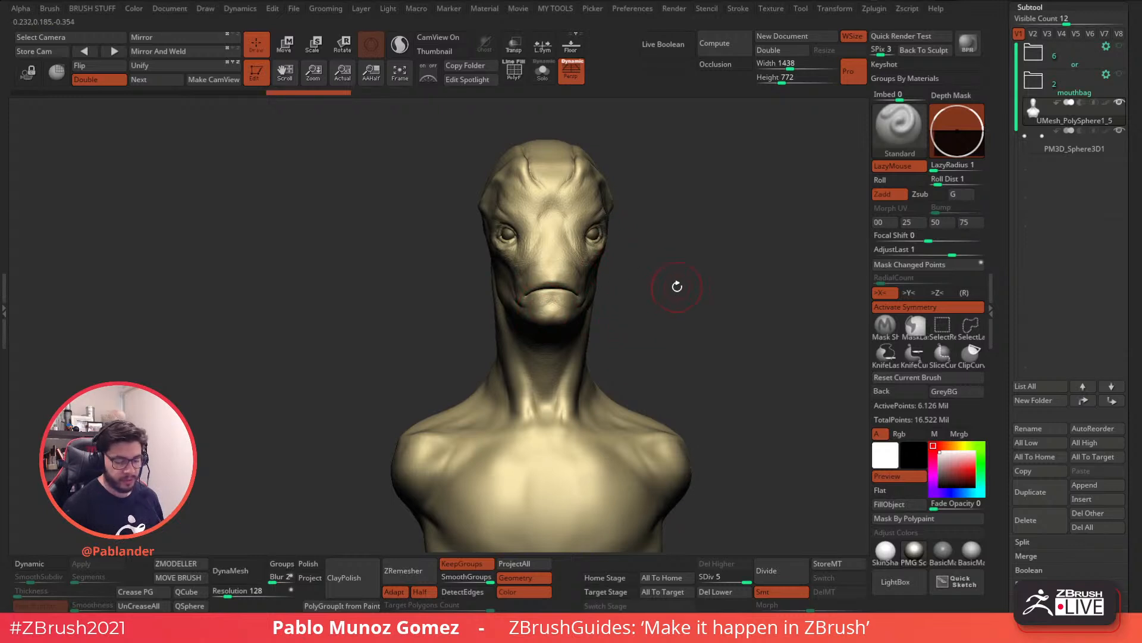
pyautogui.moveTo(694, 311); pyautogui.dragTo(699, 309)
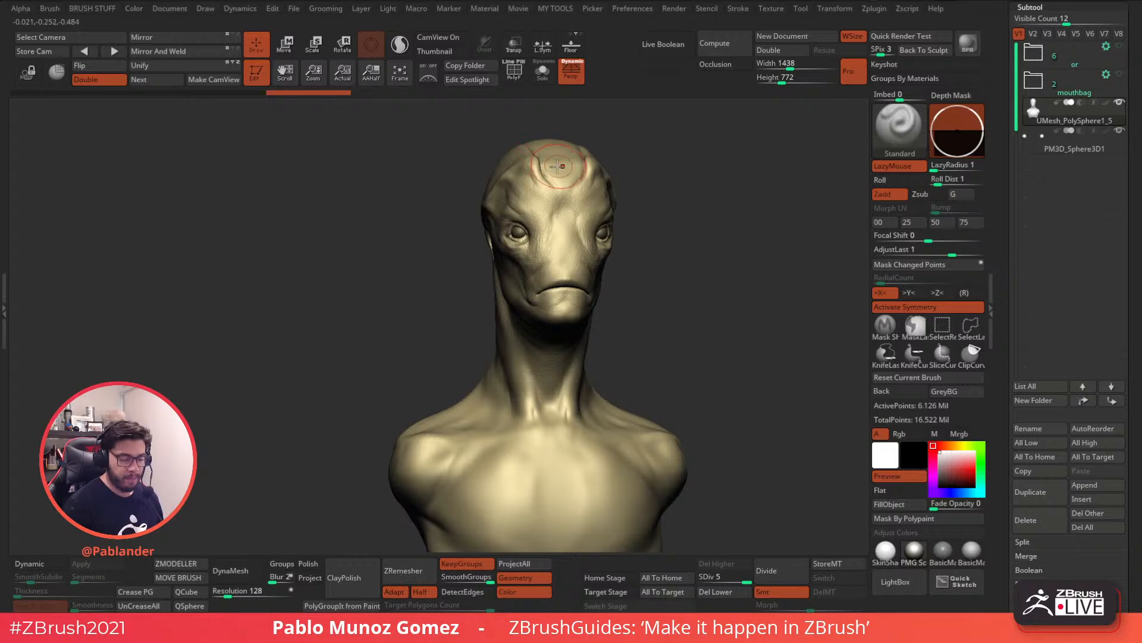
pyautogui.moveTo(644, 226); pyautogui.dragTo(661, 237)
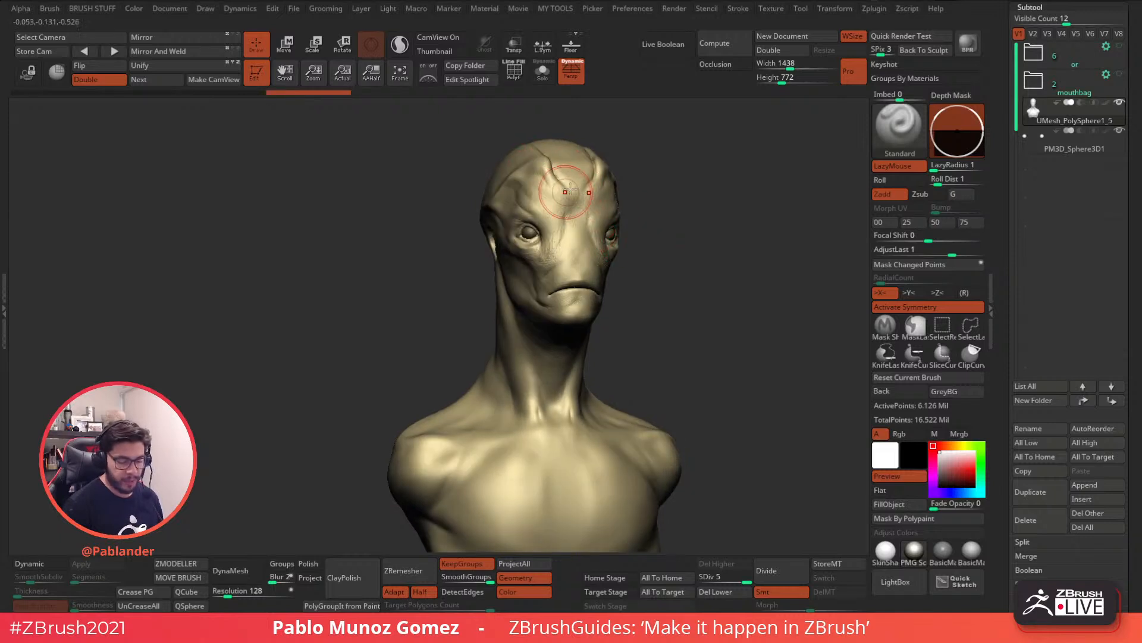
pyautogui.moveTo(656, 299)
pyautogui.mouseDown()
pyautogui.moveTo(643, 283)
pyautogui.moveTo(658, 285)
pyautogui.mouseUp()
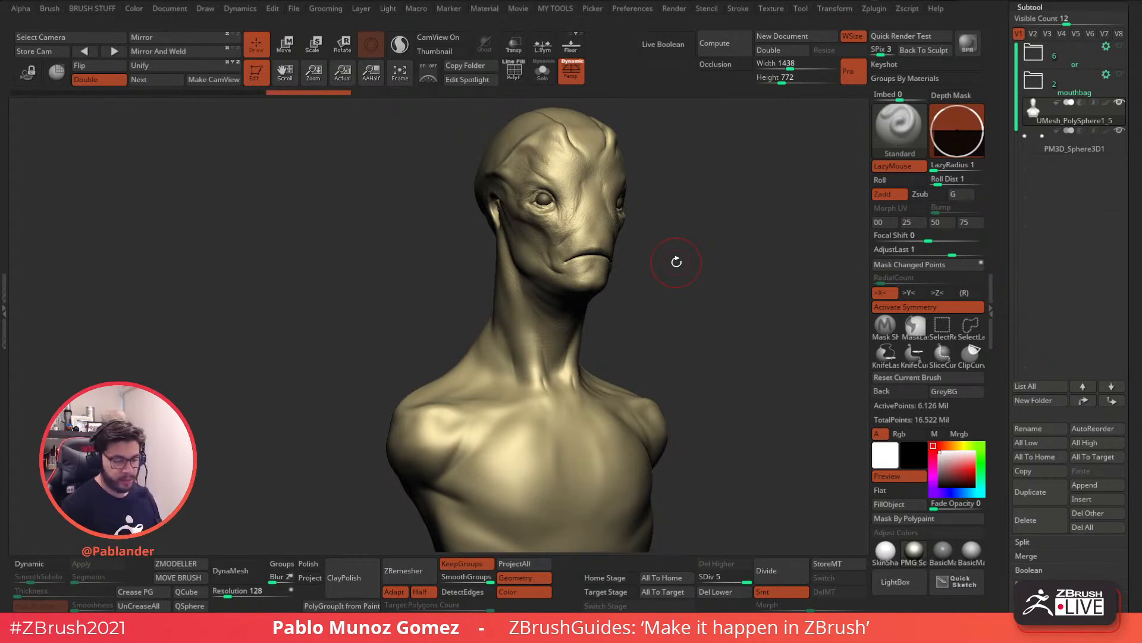
pyautogui.moveTo(669, 314)
pyautogui.mouseDown()
pyautogui.moveTo(689, 265)
pyautogui.moveTo(712, 256)
pyautogui.moveTo(719, 296)
pyautogui.moveTo(706, 297)
pyautogui.mouseUp()
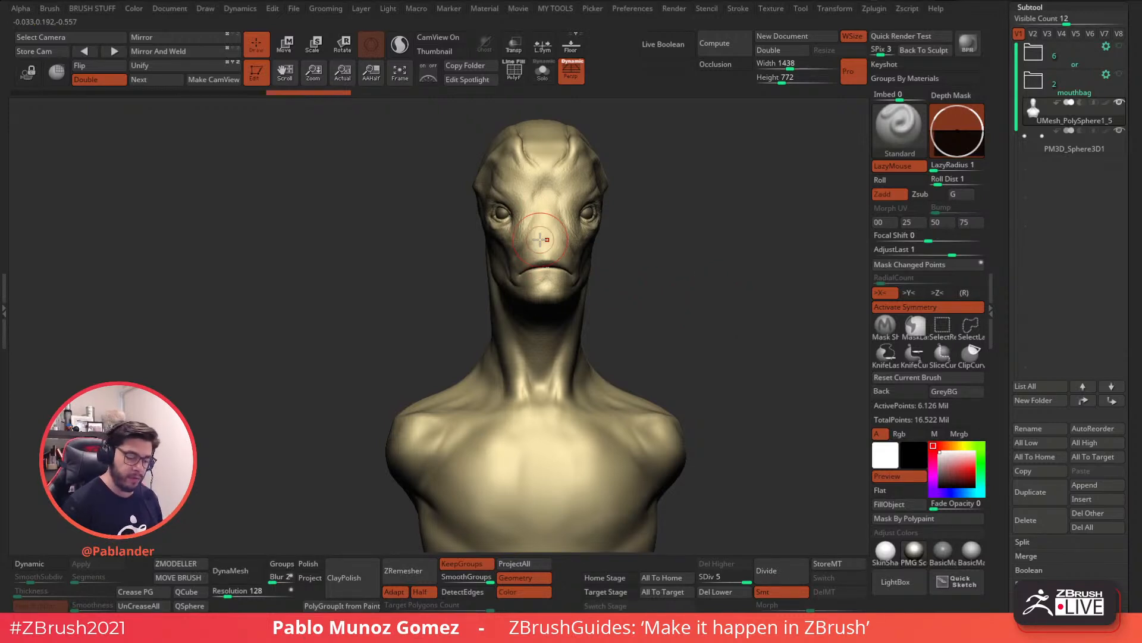
pyautogui.moveTo(694, 286)
pyautogui.mouseDown()
pyautogui.moveTo(650, 276)
pyautogui.moveTo(684, 284)
pyautogui.mouseUp()
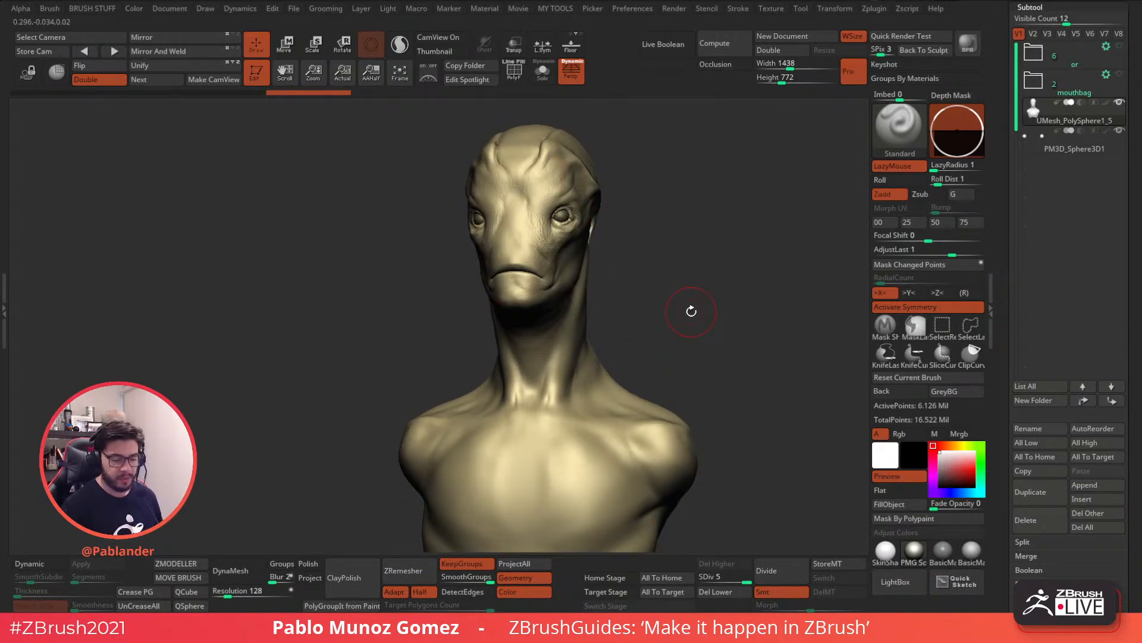
# Expand the first subtool folder and isolate the PolySphere1 subtool in Solo mode to inspect its rough forms
pyautogui.click(1087, 70)
pyautogui.moveTo(1121, 83)
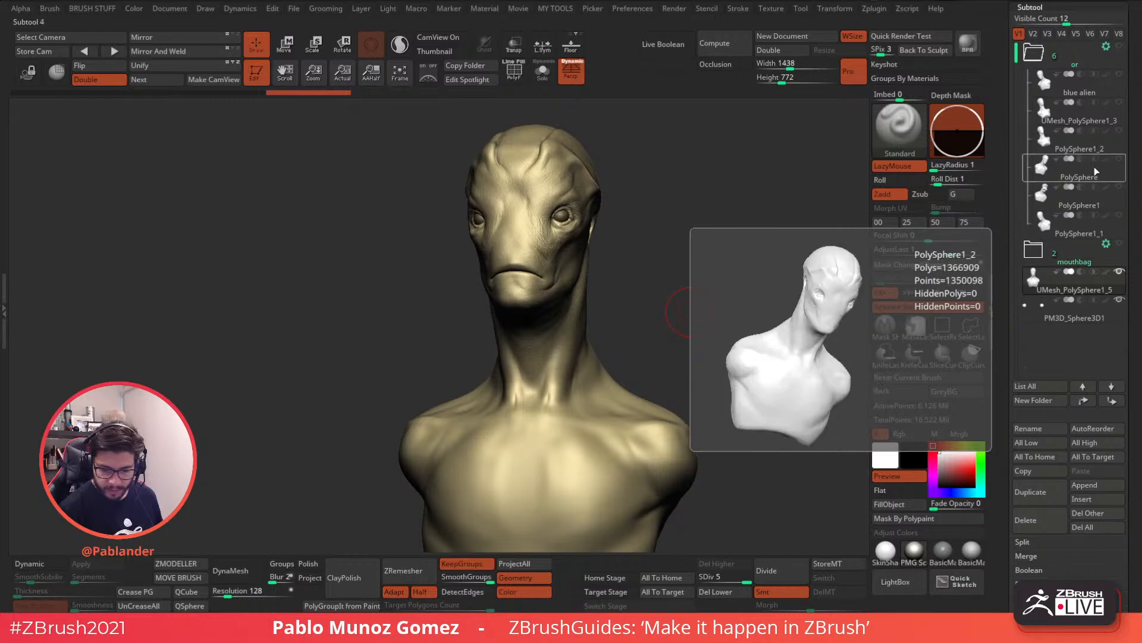
pyautogui.click(1077, 199)
pyautogui.click(544, 76)
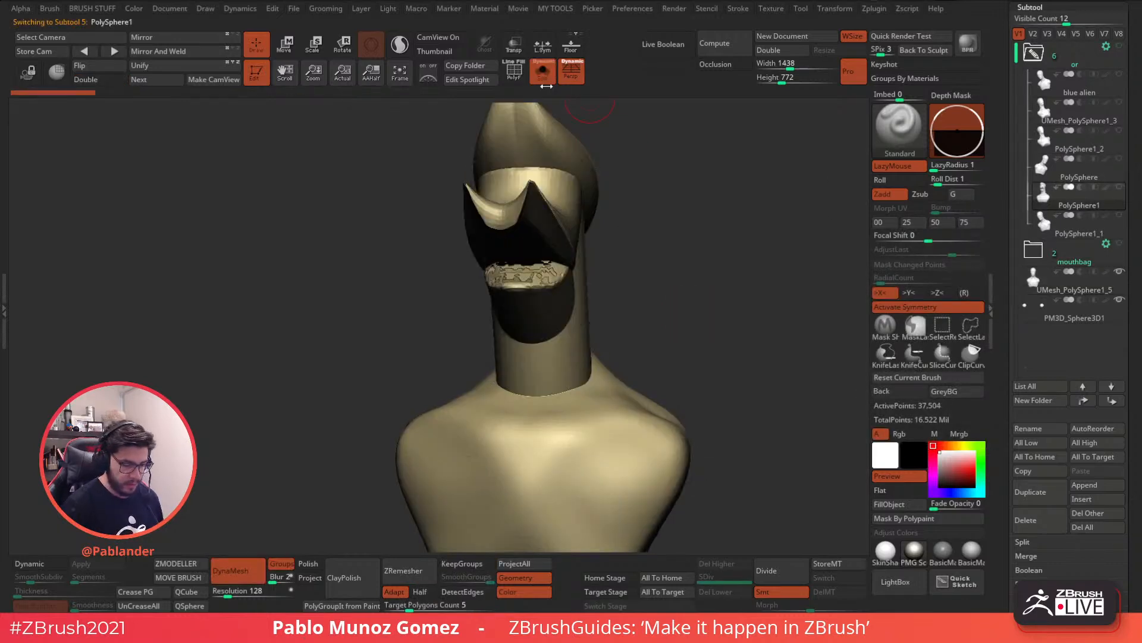
pyautogui.moveTo(614, 202); pyautogui.dragTo(610, 216)
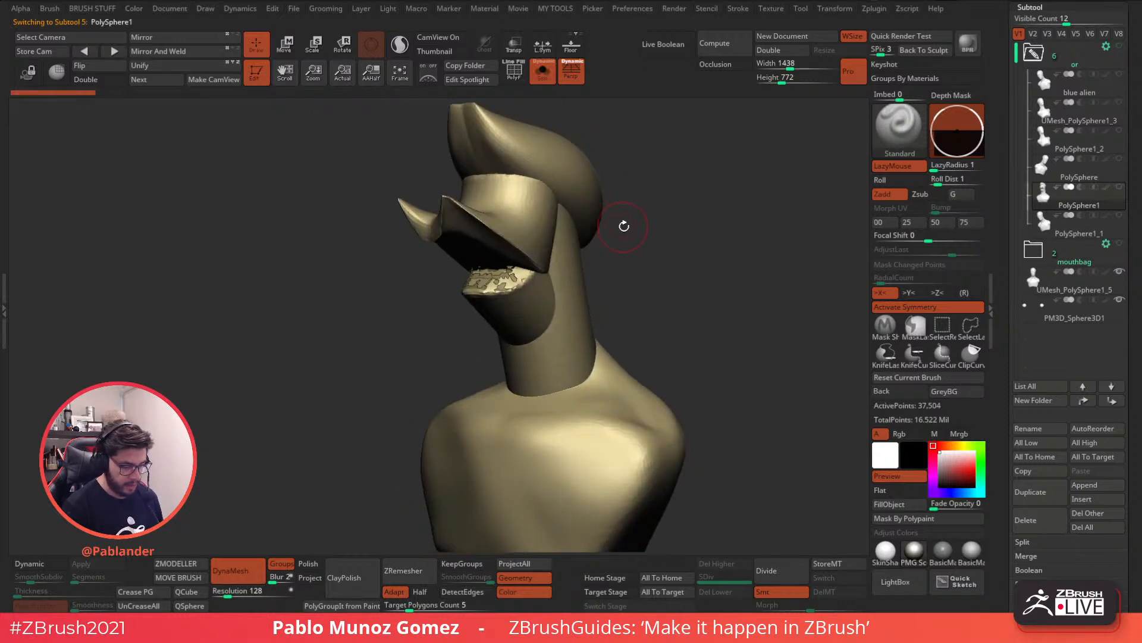
# Check the PolySphere1_1 and PolySphere subtools, showing PolySphere's polygroups and wireframe with PolyFrame
pyautogui.click(1074, 231)
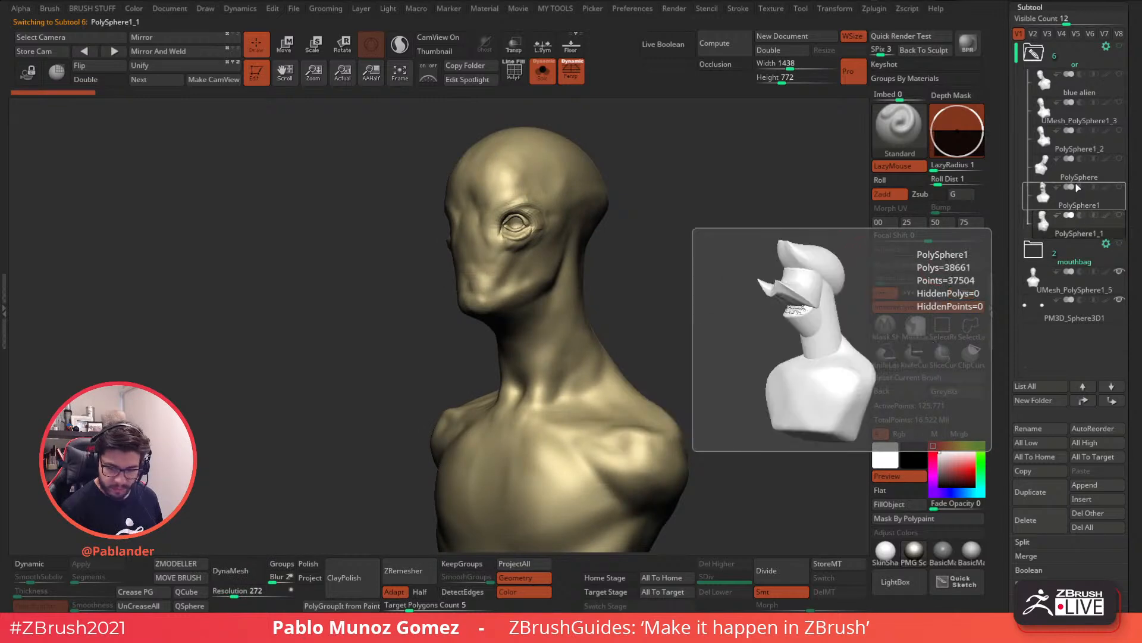
pyautogui.click(1080, 176)
pyautogui.moveTo(754, 283); pyautogui.dragTo(653, 234)
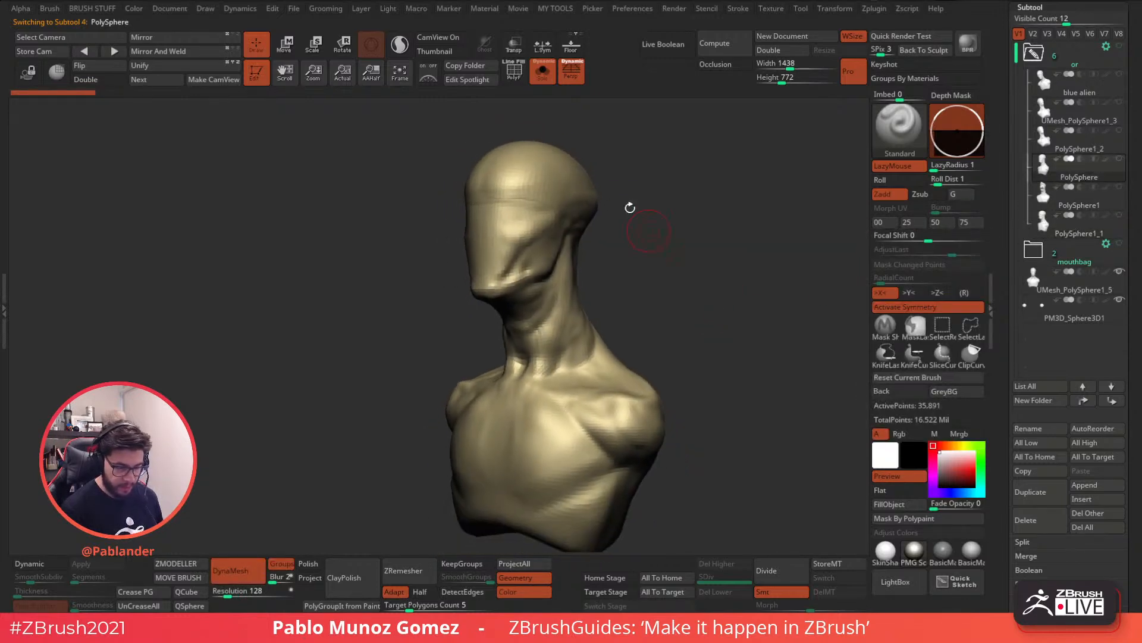
pyautogui.click(515, 71)
pyautogui.moveTo(673, 308); pyautogui.dragTo(665, 288)
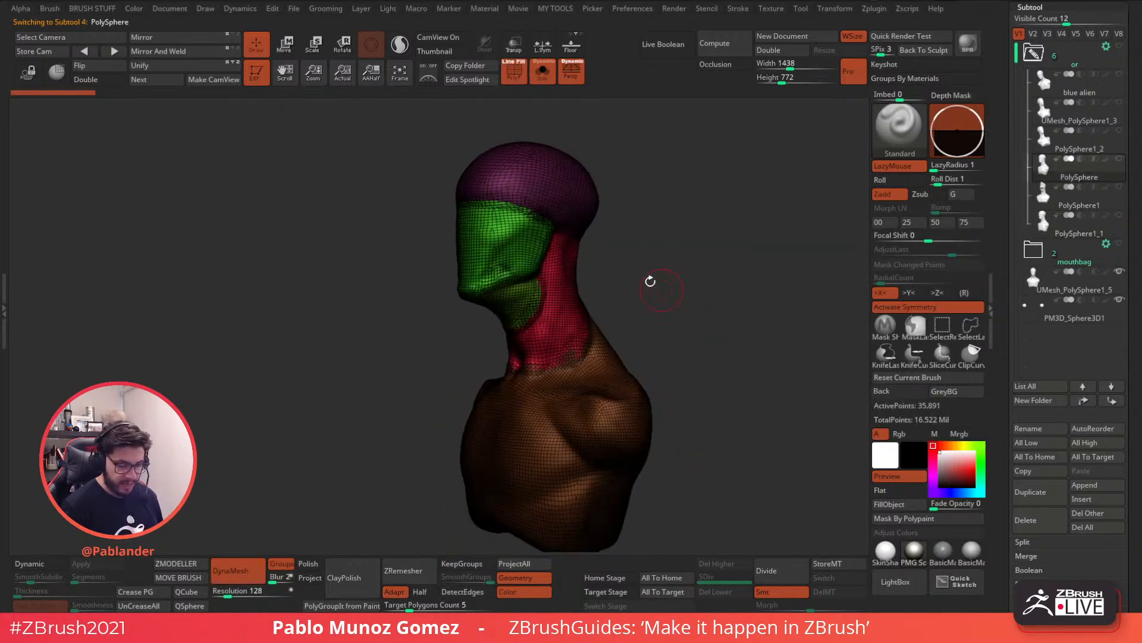
pyautogui.moveTo(790, 489); pyautogui.dragTo(715, 380)
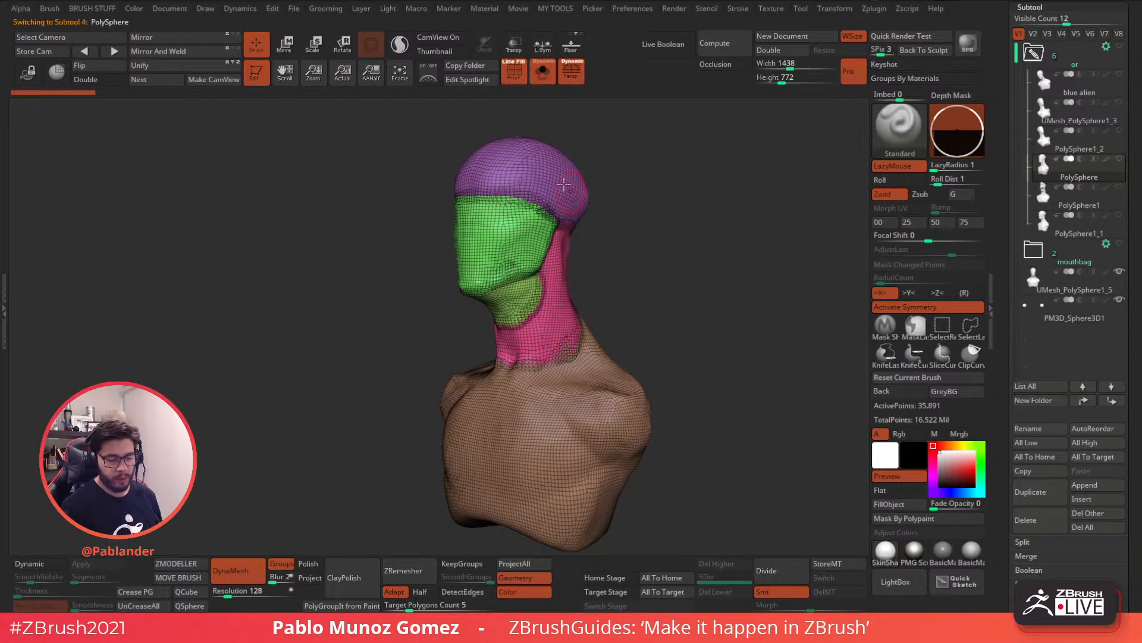
# Collapse the subtool folder, reselect UMesh_PolySphere1_5 and display it in the gold material with PolyFrame off
pyautogui.click(1034, 53)
pyautogui.click(1081, 124)
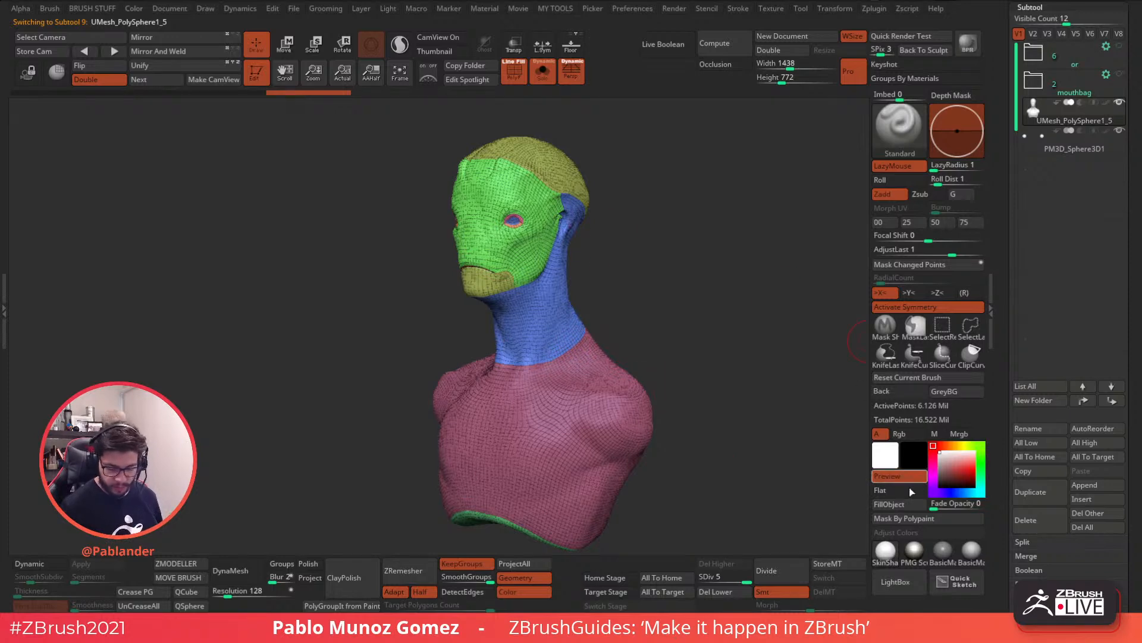
pyautogui.click(941, 552)
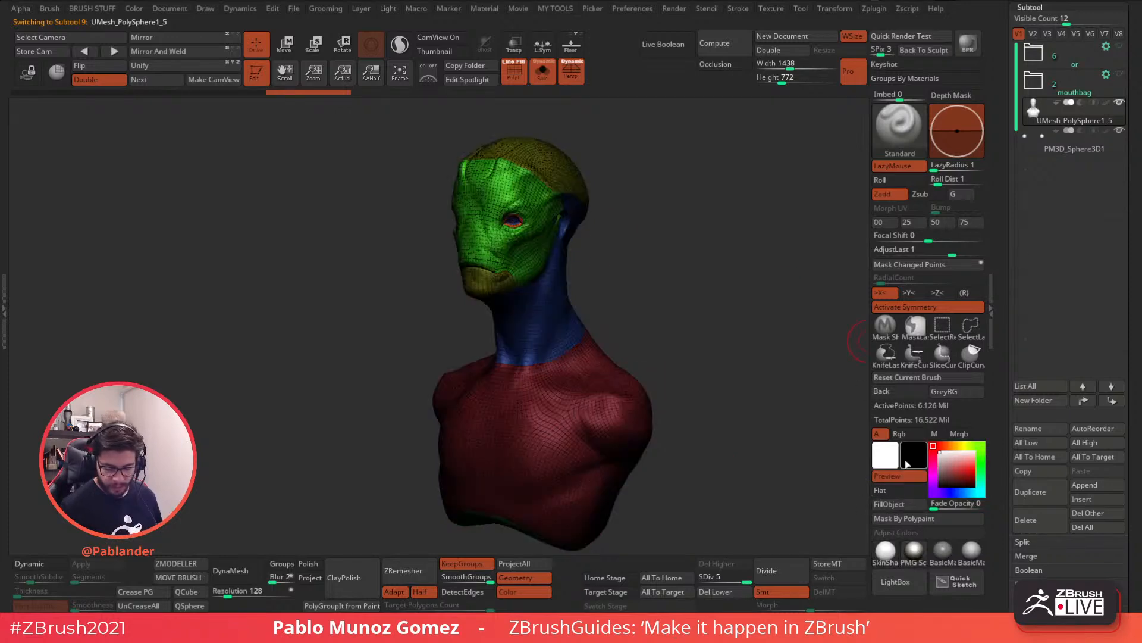
pyautogui.hotkey('shift', 'f')
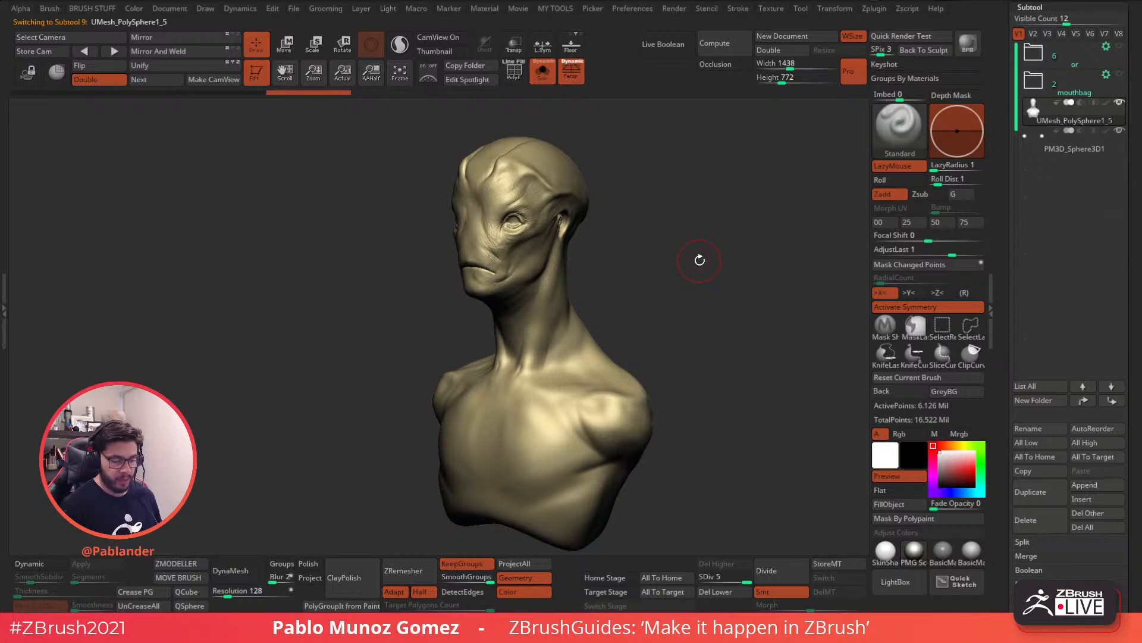
# Turn off Solo mode and present the bust in a three-quarter view
pyautogui.moveTo(698, 342); pyautogui.dragTo(716, 337)
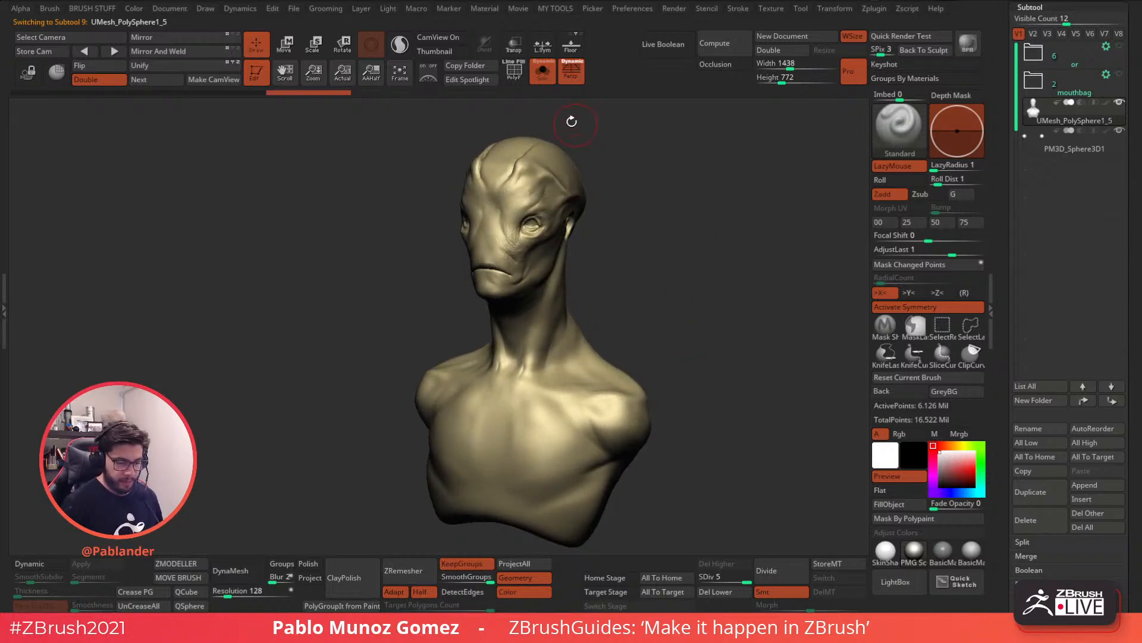
pyautogui.click(544, 72)
pyautogui.moveTo(637, 268); pyautogui.dragTo(671, 279)
pyautogui.moveTo(714, 351); pyautogui.dragTo(675, 373)
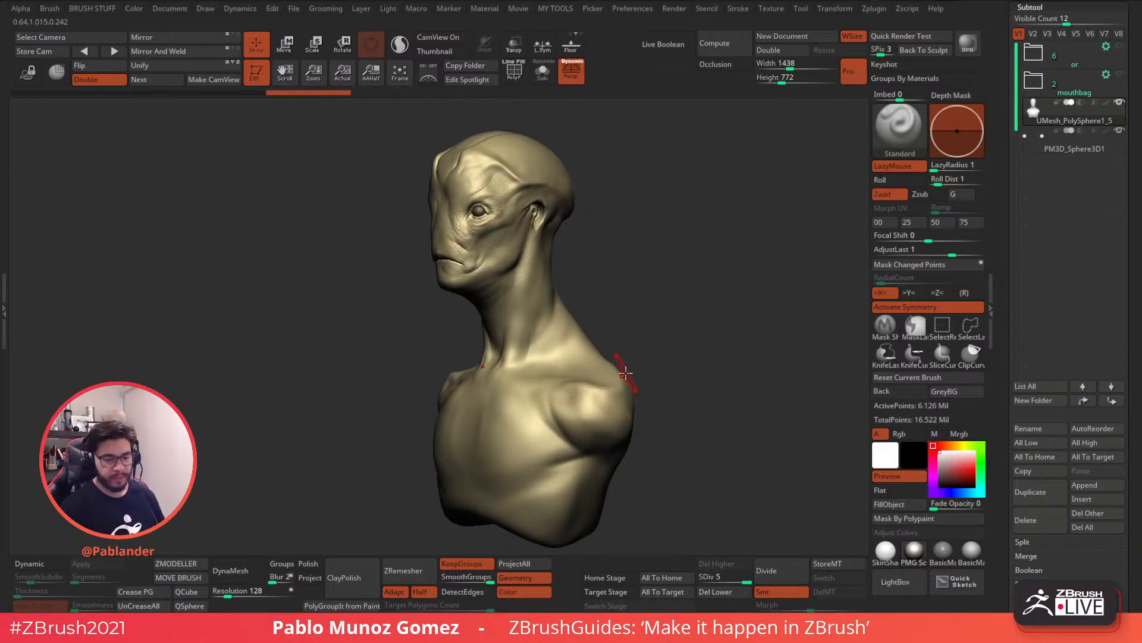
pyautogui.moveTo(657, 347)
pyautogui.mouseDown()
pyautogui.moveTo(678, 364)
pyautogui.moveTo(680, 346)
pyautogui.mouseUp()
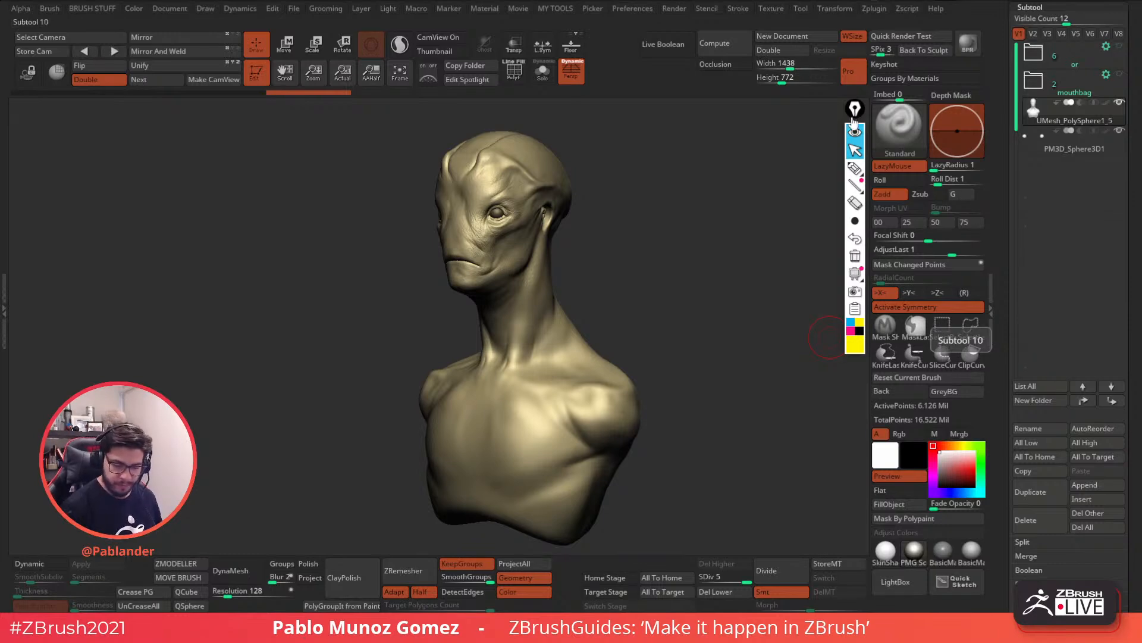
# Annotate a collar shape around the neck base and upper chest with radiating yellow pen strokes
pyautogui.click(855, 169)
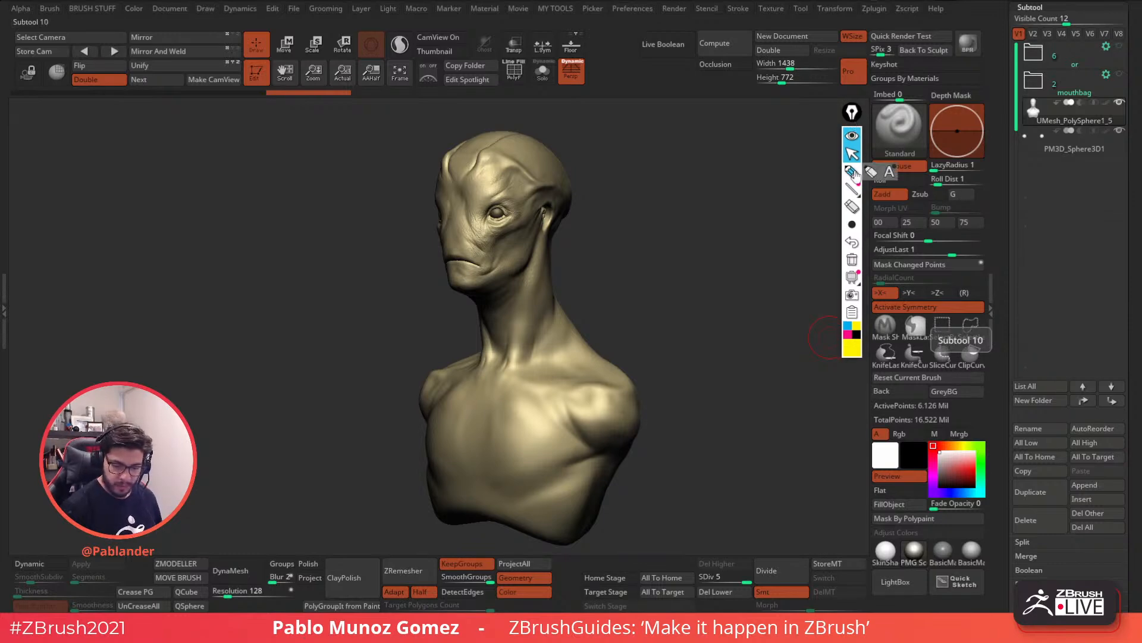
pyautogui.click(848, 326)
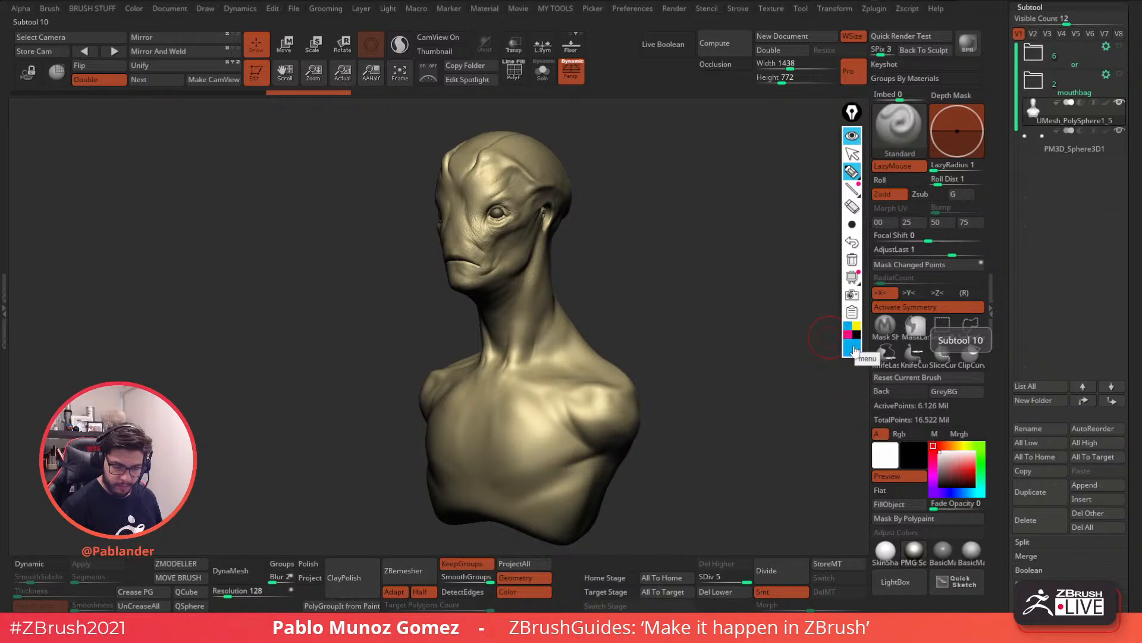
pyautogui.click(852, 345)
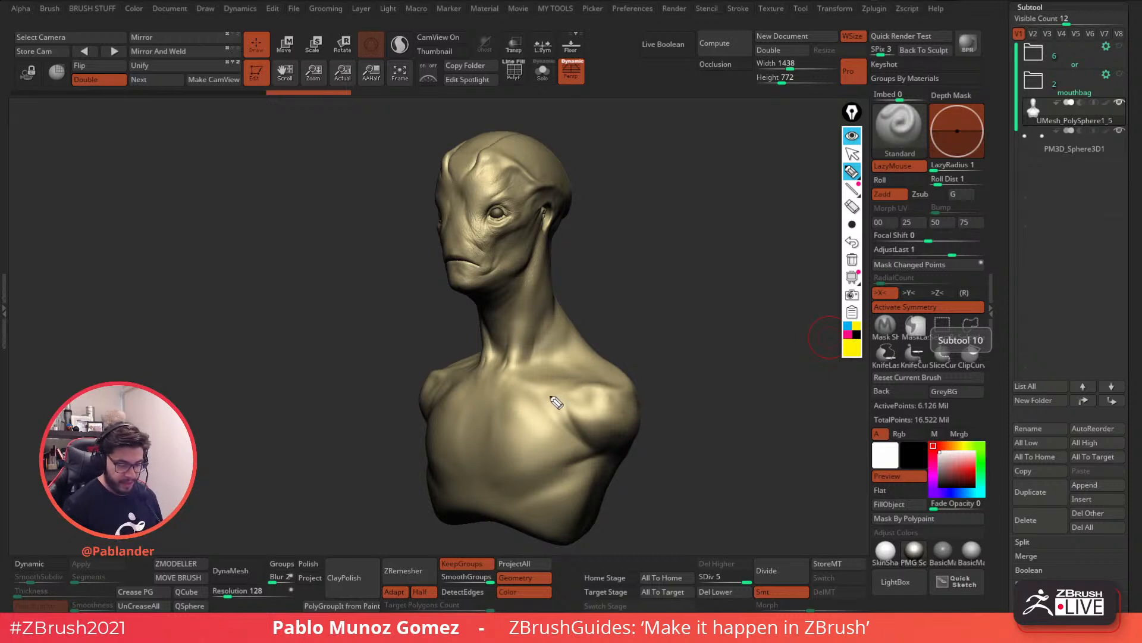
pyautogui.moveTo(488, 373)
pyautogui.mouseDown()
pyautogui.moveTo(491, 443)
pyautogui.moveTo(497, 410)
pyautogui.moveTo(512, 416)
pyautogui.moveTo(476, 393)
pyautogui.moveTo(450, 412)
pyautogui.moveTo(470, 372)
pyautogui.moveTo(527, 441)
pyautogui.moveTo(551, 440)
pyautogui.moveTo(551, 417)
pyautogui.moveTo(524, 386)
pyautogui.moveTo(568, 375)
pyautogui.moveTo(479, 375)
pyautogui.moveTo(554, 368)
pyautogui.moveTo(573, 344)
pyautogui.moveTo(553, 357)
pyautogui.moveTo(560, 369)
pyautogui.moveTo(482, 372)
pyautogui.moveTo(478, 413)
pyautogui.moveTo(512, 428)
pyautogui.moveTo(554, 386)
pyautogui.moveTo(521, 473)
pyautogui.moveTo(570, 313)
pyautogui.moveTo(577, 357)
pyautogui.mouseUp()
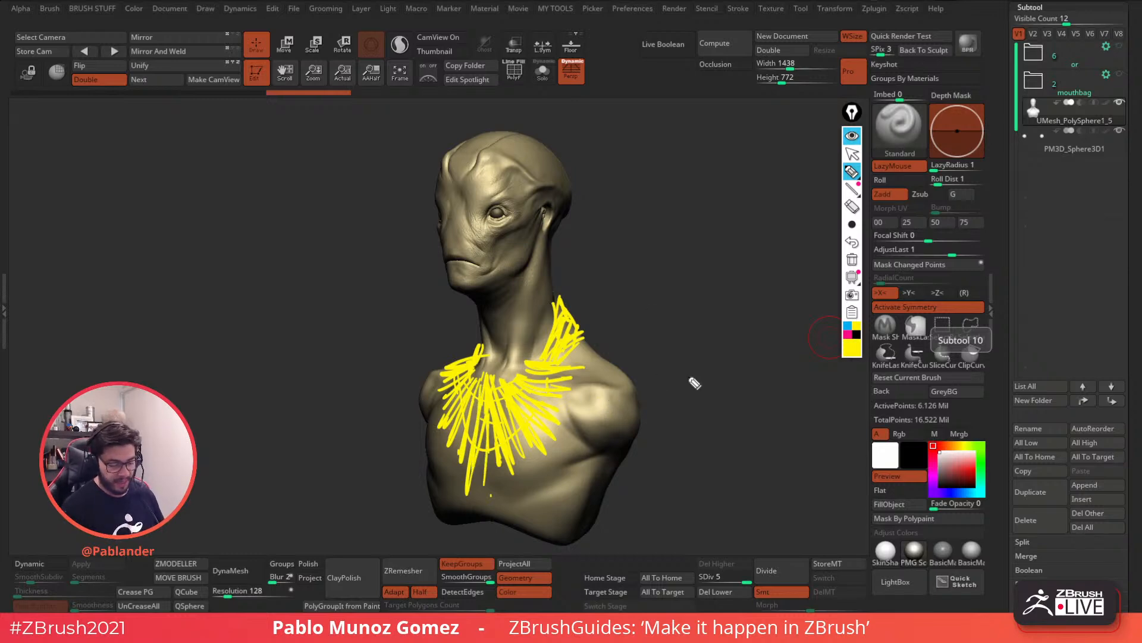
# Outline a draped cape in magenta from the neck base down over both shoulders to the bottom of the bust
pyautogui.click(847, 335)
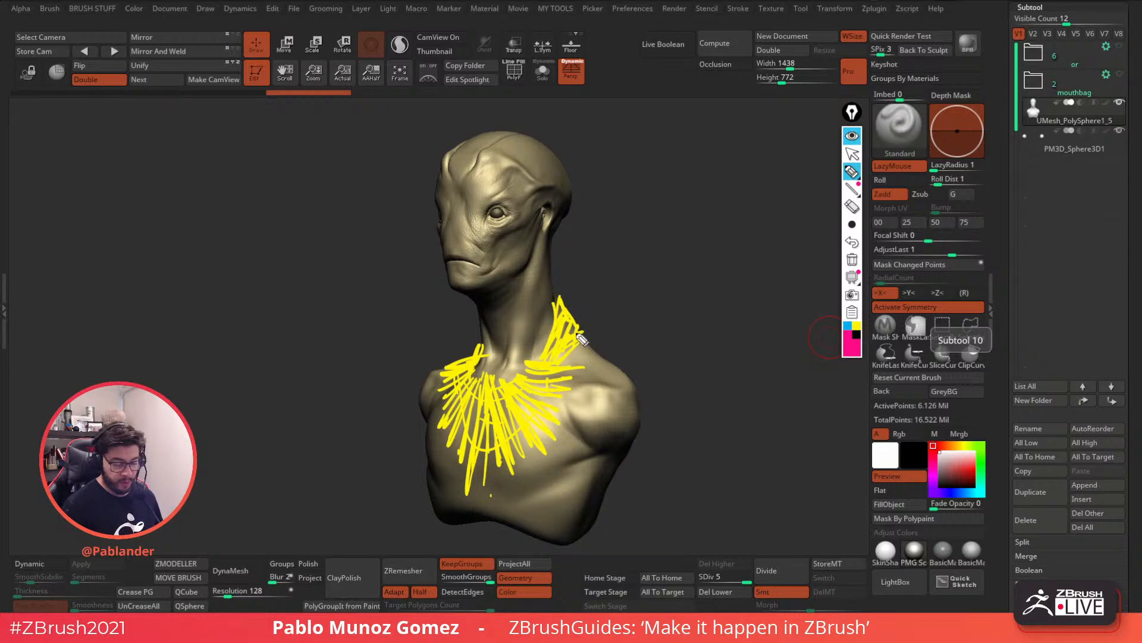
pyautogui.moveTo(582, 334); pyautogui.dragTo(595, 531)
pyautogui.moveTo(559, 302); pyautogui.dragTo(658, 525)
pyautogui.moveTo(482, 342); pyautogui.dragTo(404, 537)
pyautogui.moveTo(458, 357); pyautogui.dragTo(420, 537)
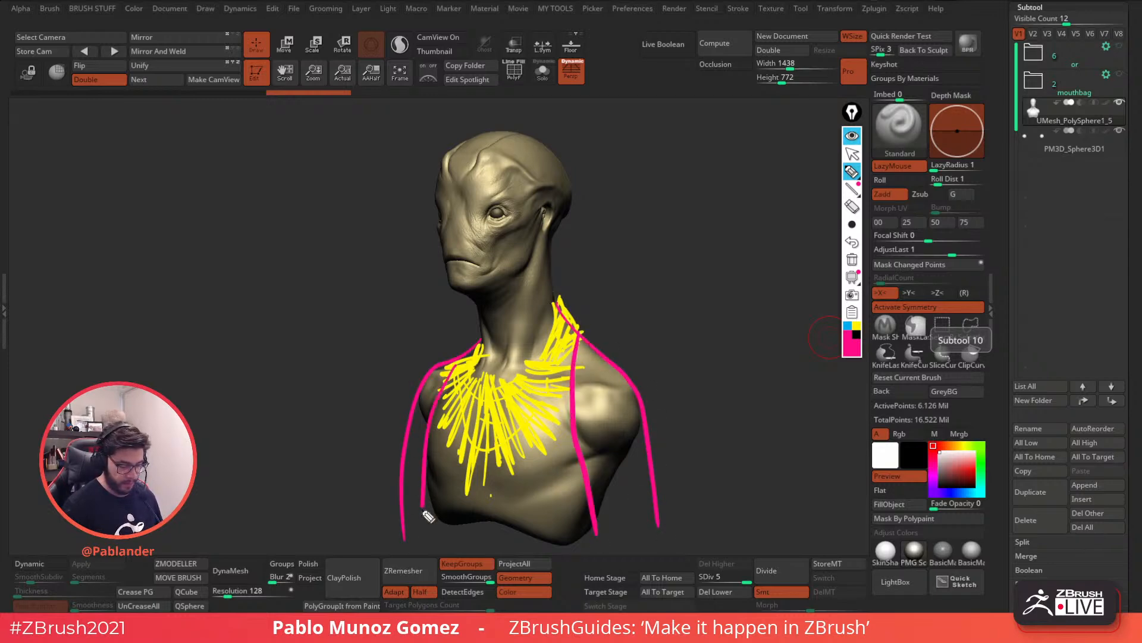
# Add long magenta fold lines hanging down inside both sides of the cape sketch
pyautogui.moveTo(580, 356); pyautogui.dragTo(570, 554)
pyautogui.moveTo(573, 321); pyautogui.dragTo(611, 538)
pyautogui.moveTo(578, 381)
pyautogui.mouseDown()
pyautogui.moveTo(567, 562)
pyautogui.moveTo(595, 478)
pyautogui.moveTo(591, 565)
pyautogui.mouseUp()
pyautogui.moveTo(618, 445); pyautogui.dragTo(625, 551)
pyautogui.moveTo(632, 470); pyautogui.dragTo(645, 541)
pyautogui.moveTo(641, 441); pyautogui.dragTo(654, 504)
pyautogui.moveTo(419, 397); pyautogui.dragTo(404, 563)
pyautogui.moveTo(412, 456); pyautogui.dragTo(400, 513)
# Annotate a mask over the alien's face from forehead to chin with blue hatching strokes
pyautogui.click(847, 328)
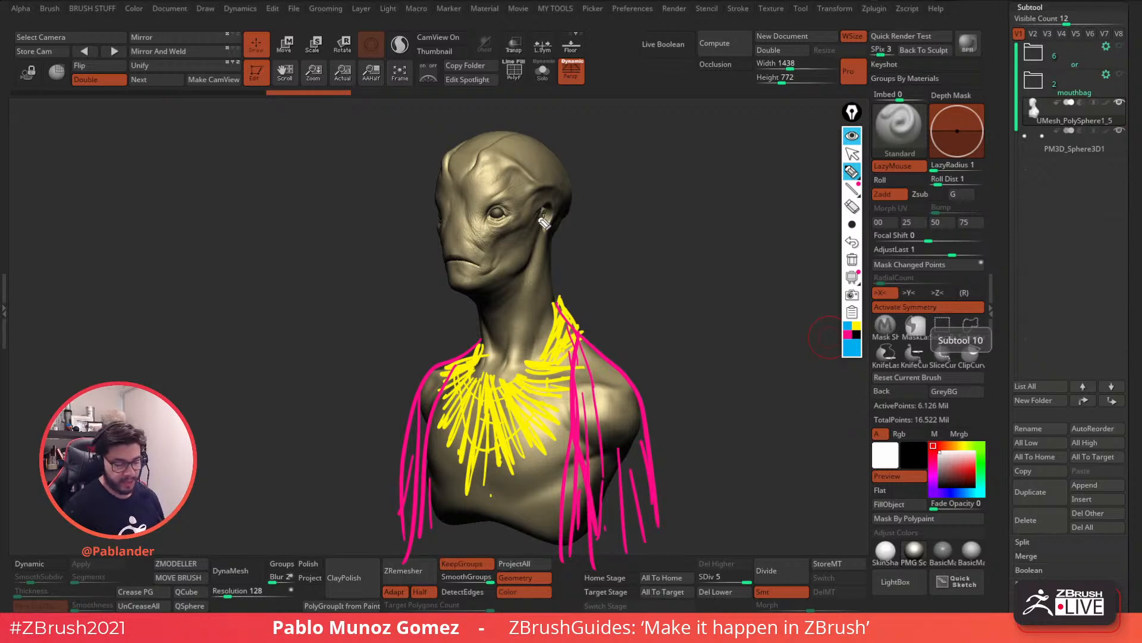
pyautogui.moveTo(440, 192)
pyautogui.mouseDown()
pyautogui.moveTo(469, 163)
pyautogui.moveTo(540, 160)
pyautogui.mouseUp()
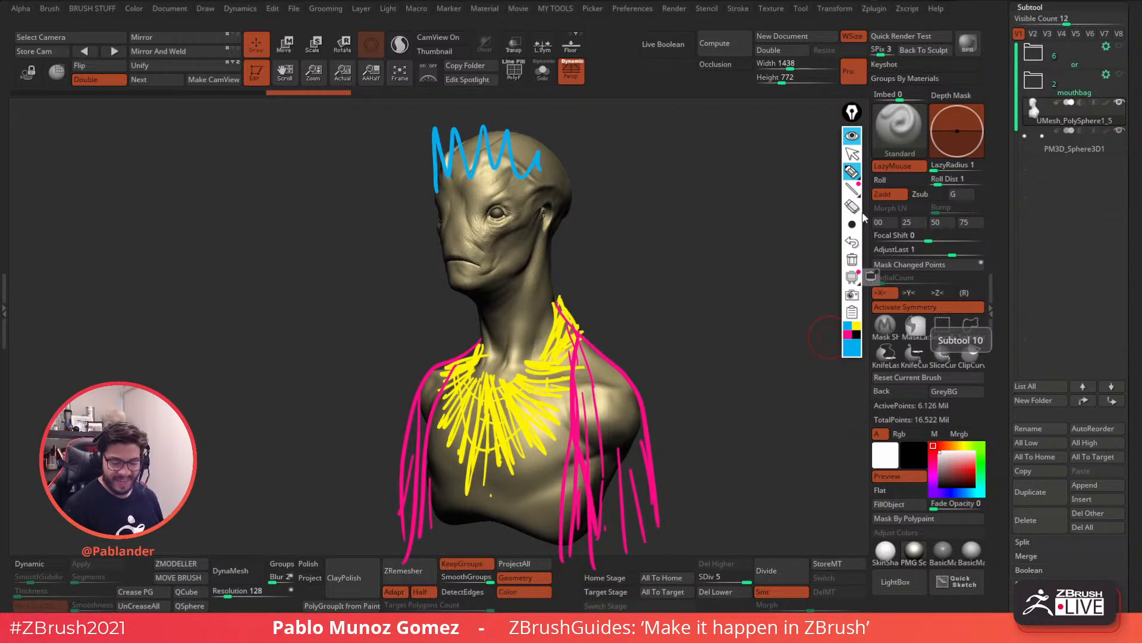
pyautogui.click(853, 242)
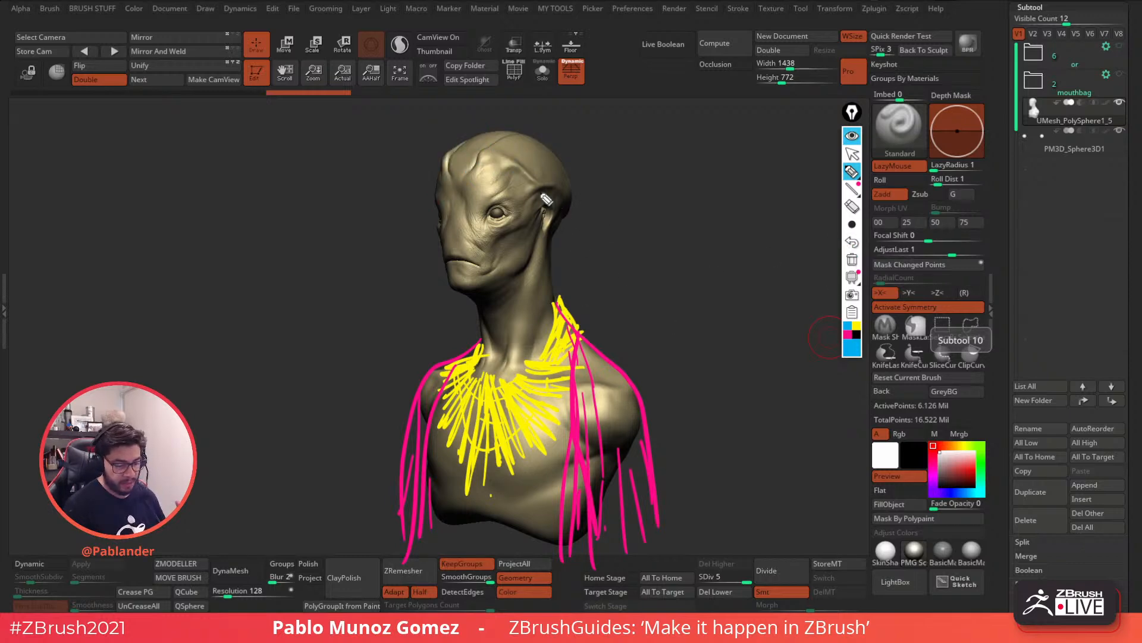
pyautogui.moveTo(440, 180)
pyautogui.mouseDown()
pyautogui.moveTo(394, 225)
pyautogui.moveTo(439, 205)
pyautogui.mouseUp()
pyautogui.moveTo(533, 190)
pyautogui.mouseDown()
pyautogui.moveTo(453, 231)
pyautogui.moveTo(554, 209)
pyautogui.moveTo(479, 243)
pyautogui.moveTo(419, 242)
pyautogui.moveTo(416, 282)
pyautogui.mouseUp()
pyautogui.moveTo(543, 257)
pyautogui.mouseDown()
pyautogui.moveTo(476, 253)
pyautogui.moveTo(473, 277)
pyautogui.moveTo(422, 286)
pyautogui.mouseUp()
pyautogui.moveTo(421, 286); pyautogui.dragTo(445, 272)
pyautogui.moveTo(445, 152)
pyautogui.mouseDown()
pyautogui.moveTo(411, 206)
pyautogui.moveTo(459, 148)
pyautogui.mouseUp()
pyautogui.moveTo(427, 208)
pyautogui.mouseDown()
pyautogui.moveTo(483, 139)
pyautogui.moveTo(463, 173)
pyautogui.moveTo(564, 182)
pyautogui.moveTo(542, 176)
pyautogui.moveTo(541, 262)
pyautogui.moveTo(521, 276)
pyautogui.mouseUp()
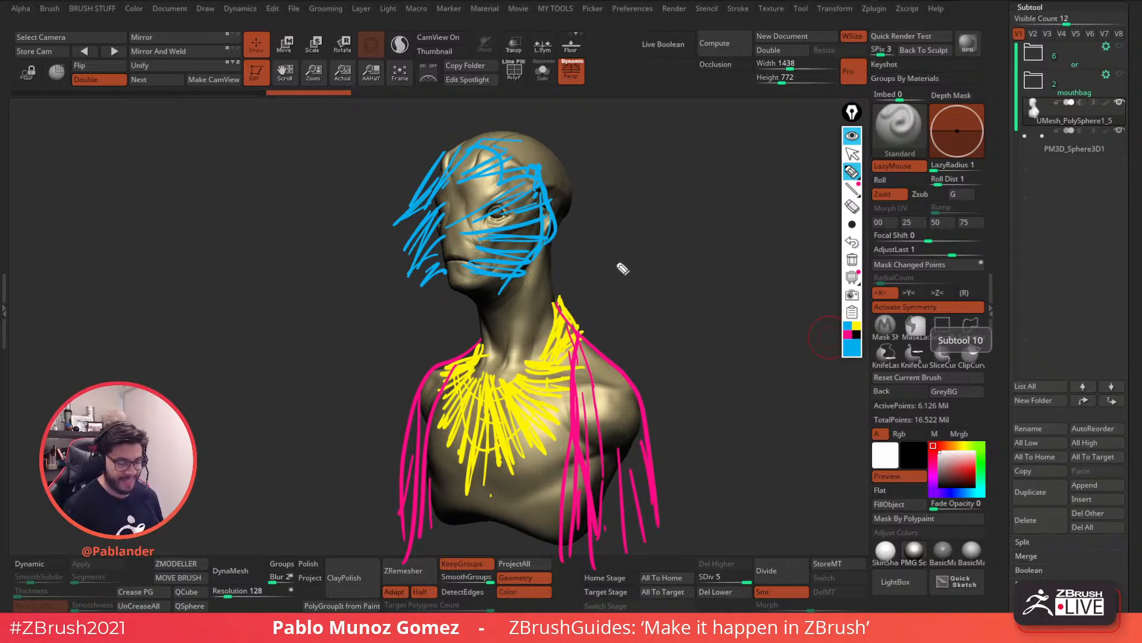
# Sketch a blue headpiece with long horizontal arms and a vertical spike on the head, and close the annotation overlay
pyautogui.moveTo(466, 160)
pyautogui.mouseDown()
pyautogui.moveTo(472, 150)
pyautogui.moveTo(301, 174)
pyautogui.moveTo(668, 163)
pyautogui.moveTo(470, 141)
pyautogui.moveTo(641, 160)
pyautogui.moveTo(363, 147)
pyautogui.moveTo(378, 173)
pyautogui.mouseUp()
pyautogui.moveTo(458, 119); pyautogui.dragTo(481, 119)
pyautogui.moveTo(581, 144); pyautogui.dragTo(604, 161)
pyautogui.moveTo(429, 142); pyautogui.dragTo(420, 136)
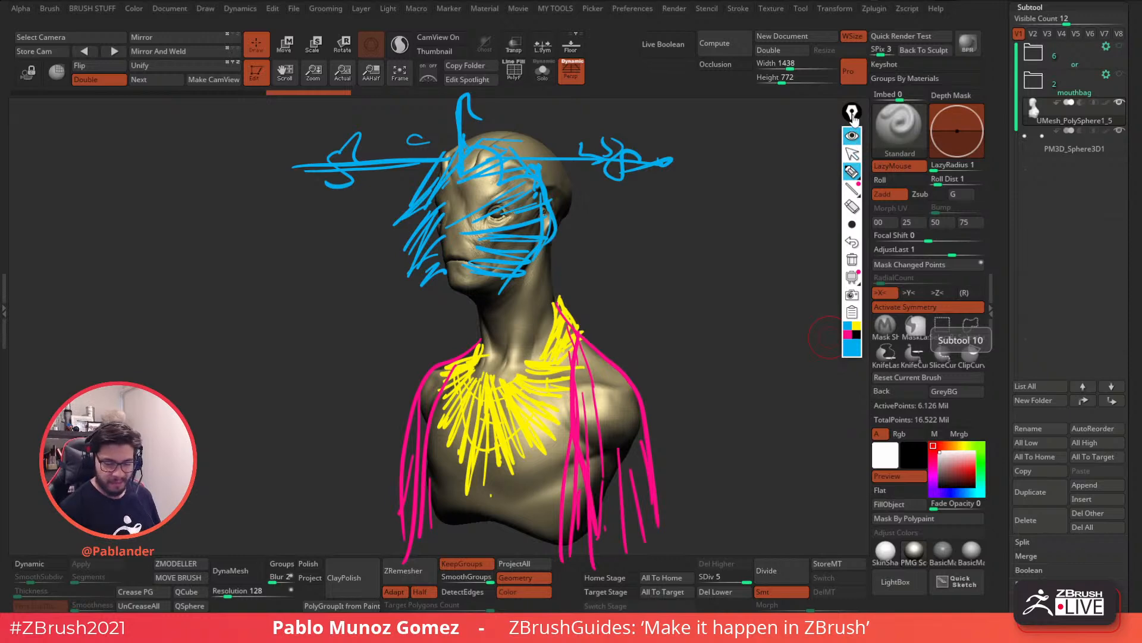
pyautogui.moveTo(853, 117); pyautogui.dragTo(852, 118)
pyautogui.click(850, 156)
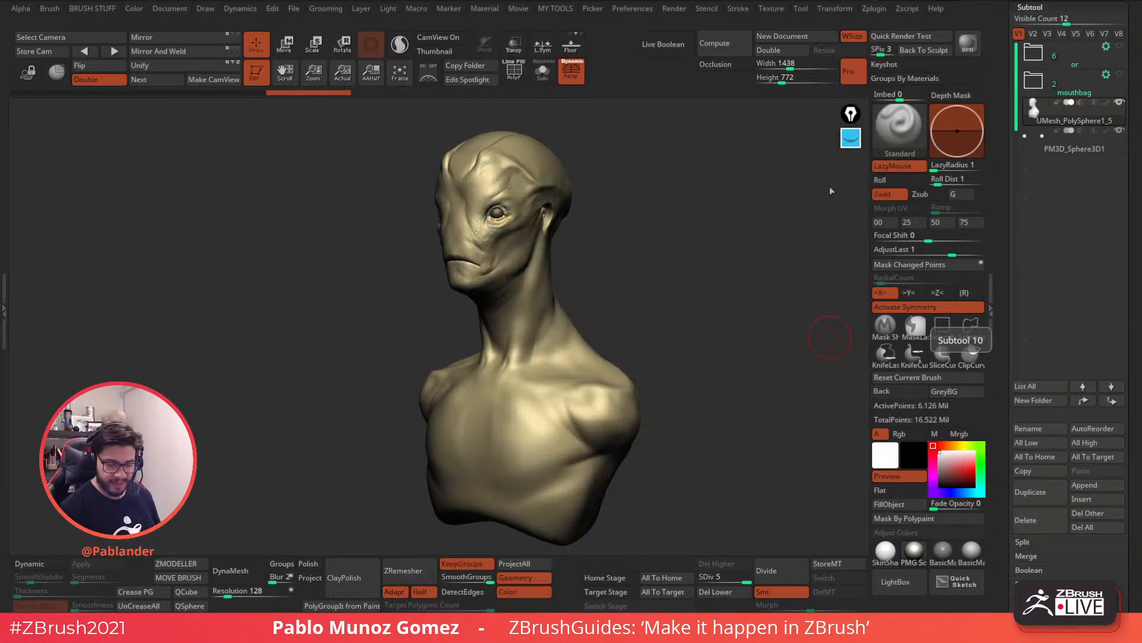
# Inspect the bust and its polyframe at subdivision level 2, and restore subdivision level 5
pyautogui.moveTo(727, 259)
pyautogui.mouseDown()
pyautogui.moveTo(724, 355)
pyautogui.moveTo(679, 380)
pyautogui.moveTo(715, 378)
pyautogui.moveTo(709, 385)
pyautogui.mouseUp()
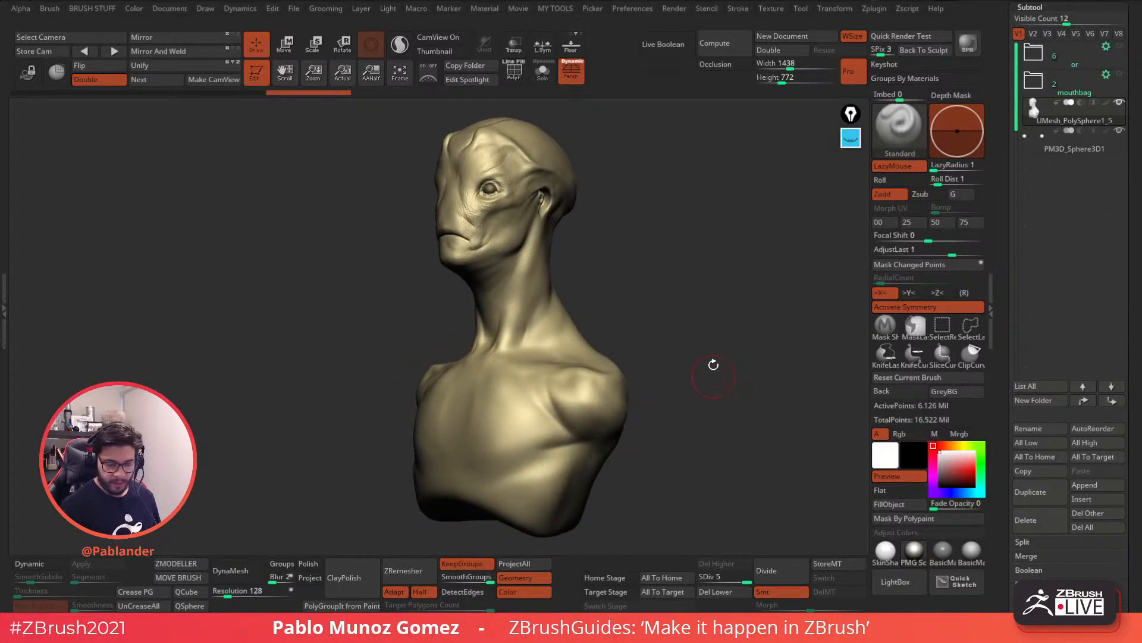
pyautogui.click(708, 579)
pyautogui.moveTo(712, 582); pyautogui.dragTo(704, 583)
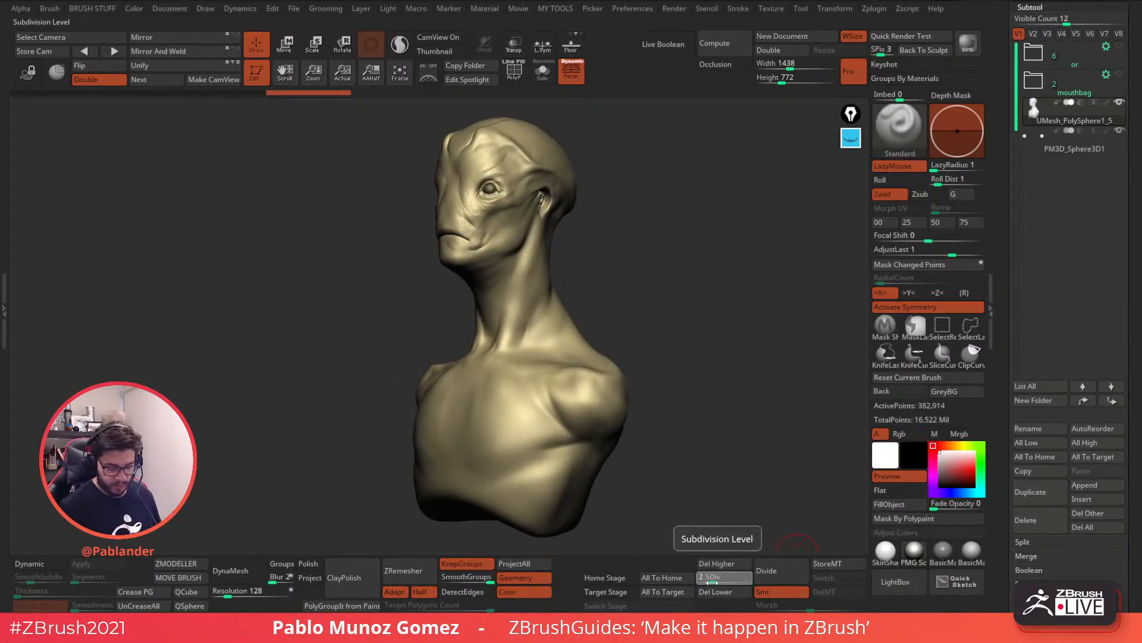
pyautogui.hotkey('shift', 'f')
pyautogui.moveTo(586, 163)
pyautogui.mouseDown()
pyautogui.moveTo(662, 245)
pyautogui.moveTo(658, 232)
pyautogui.mouseUp()
pyautogui.click(514, 70)
pyautogui.click(745, 582)
pyautogui.moveTo(718, 464); pyautogui.dragTo(699, 366)
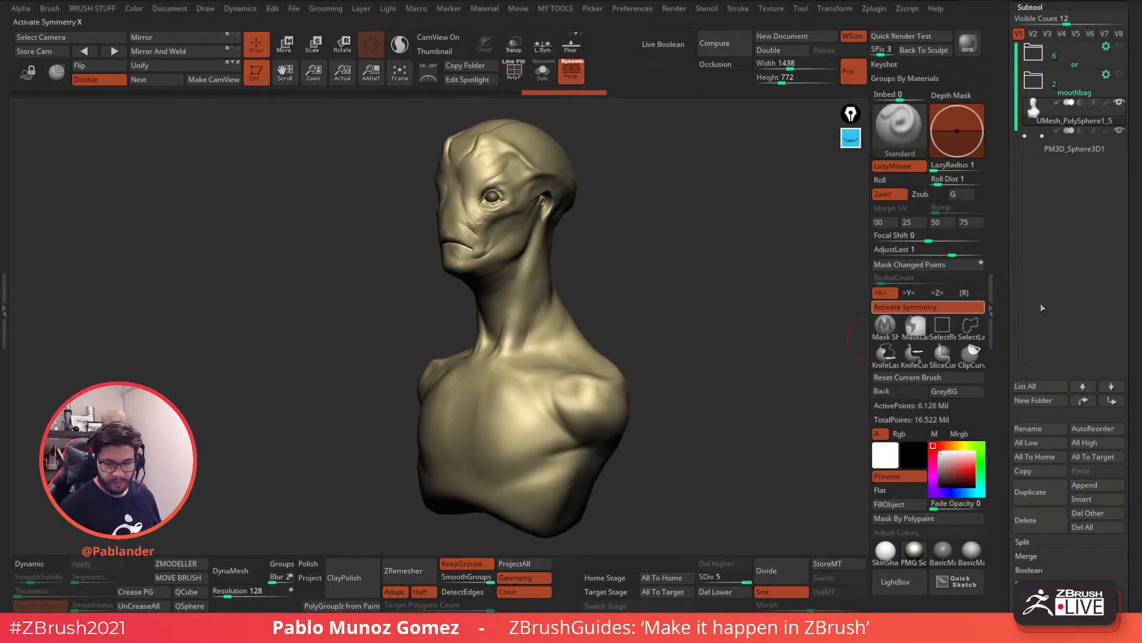
# Duplicate the bust subtool and delete the copy's lower subdivision levels in Solo mode
pyautogui.click(1026, 492)
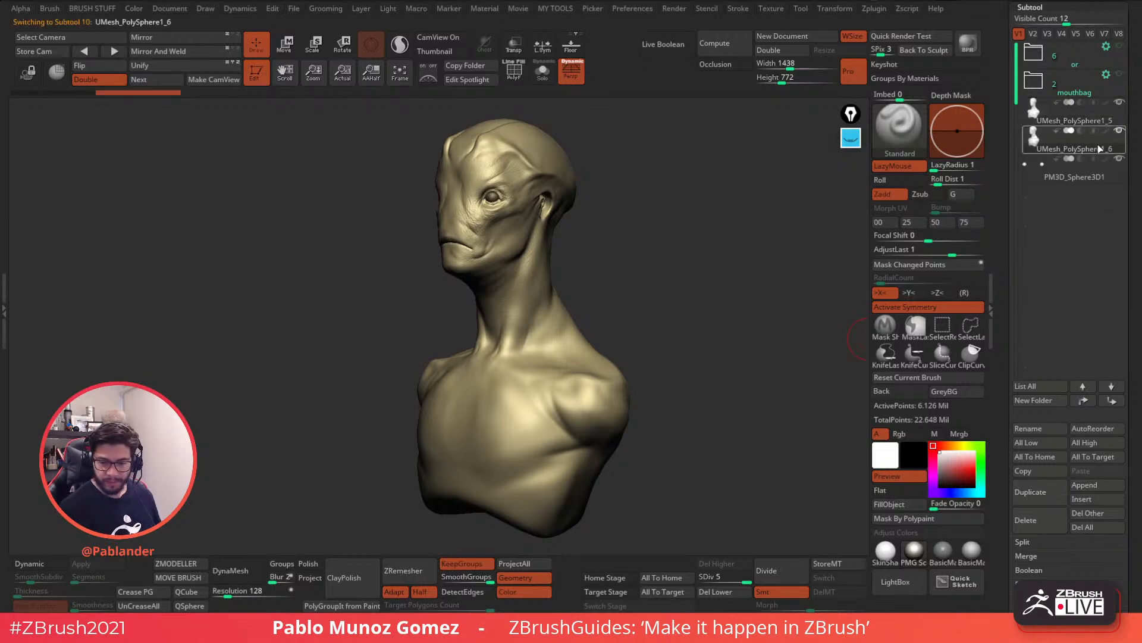
pyautogui.click(543, 72)
pyautogui.keyDown('shift'); pyautogui.moveTo(659, 266); pyautogui.dragTo(710, 363); pyautogui.keyUp('shift')
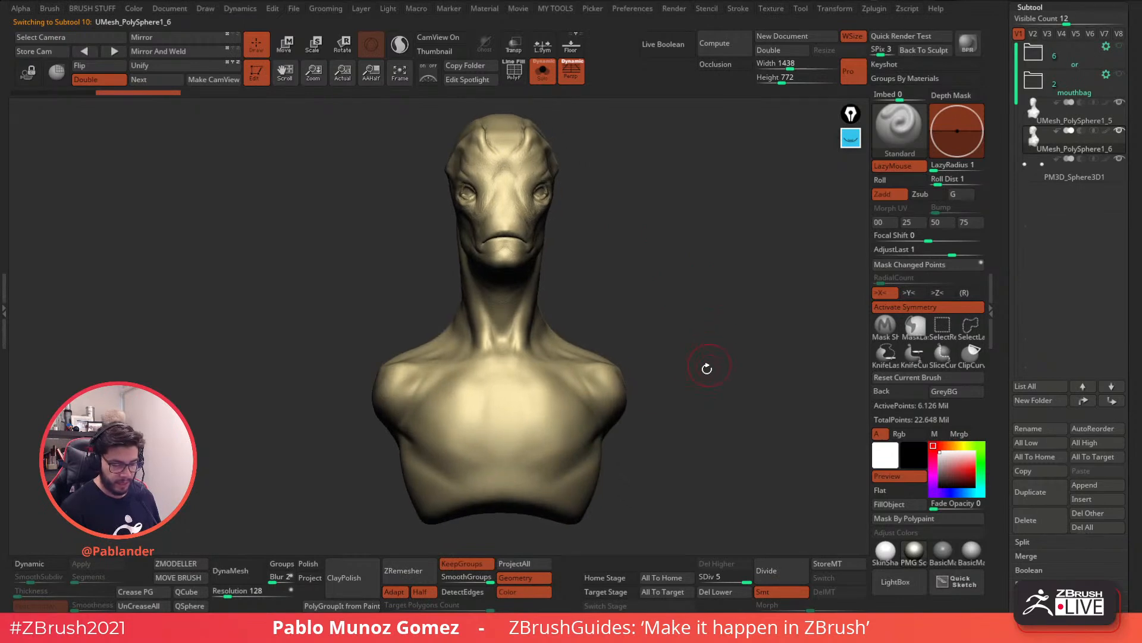
pyautogui.click(729, 592)
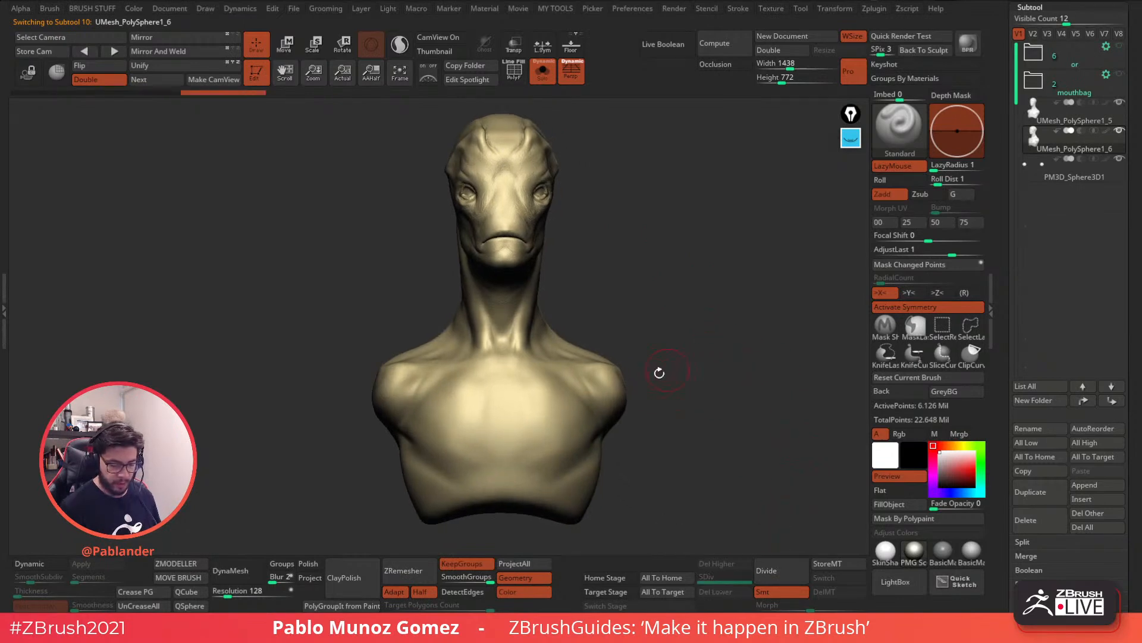
pyautogui.moveTo(649, 293); pyautogui.dragTo(637, 305)
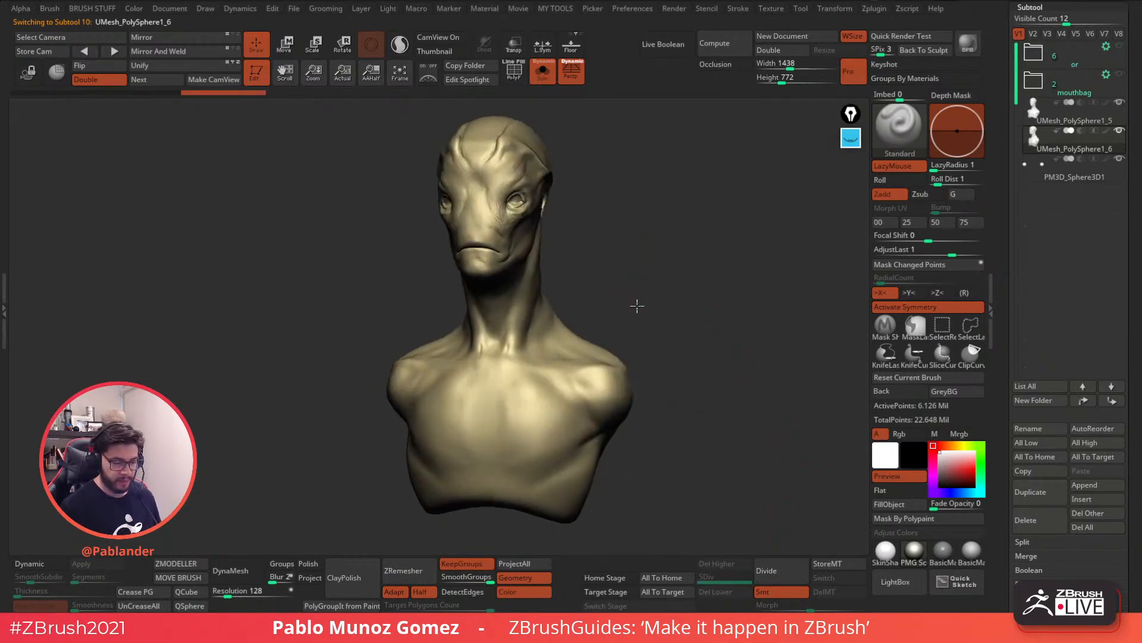
# Examine the duplicate's polyframe under the skin shade and basic materials, and restore the PMG Sculpting Material with the polyframe off
pyautogui.click(515, 73)
pyautogui.keyDown('alt'); pyautogui.moveTo(555, 238); pyautogui.dragTo(572, 301); pyautogui.keyUp('alt')
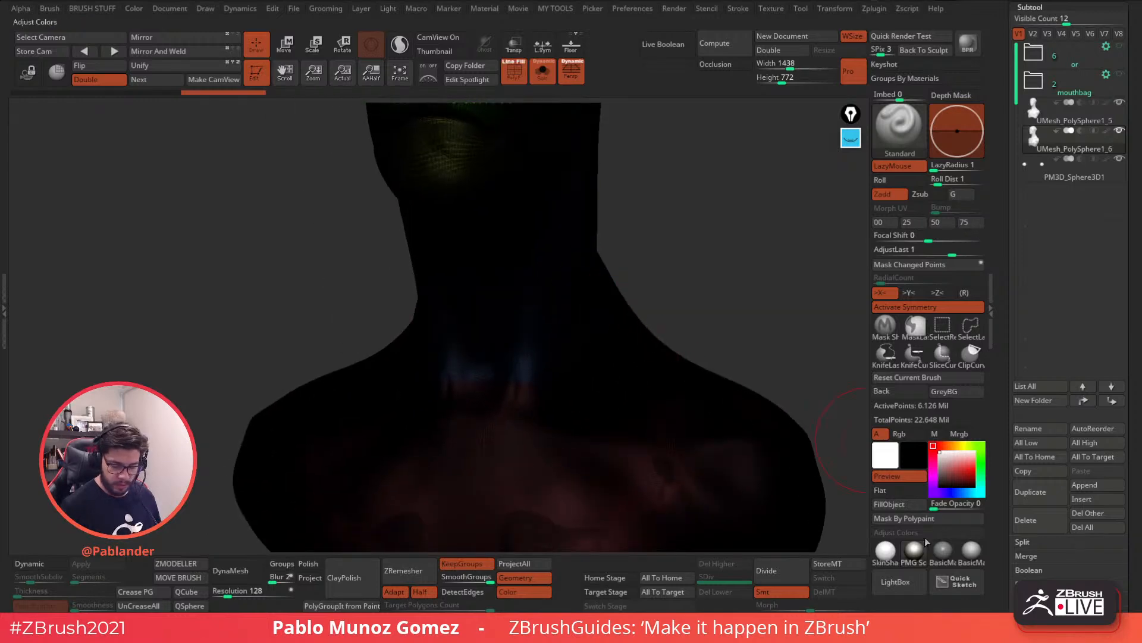
pyautogui.click(885, 551)
pyautogui.keyDown('ctrl'); pyautogui.moveTo(589, 435); pyautogui.dragTo(587, 252, button='right'); pyautogui.keyUp('ctrl')
pyautogui.click(517, 76)
pyautogui.moveTo(653, 219); pyautogui.dragTo(633, 225, button='right')
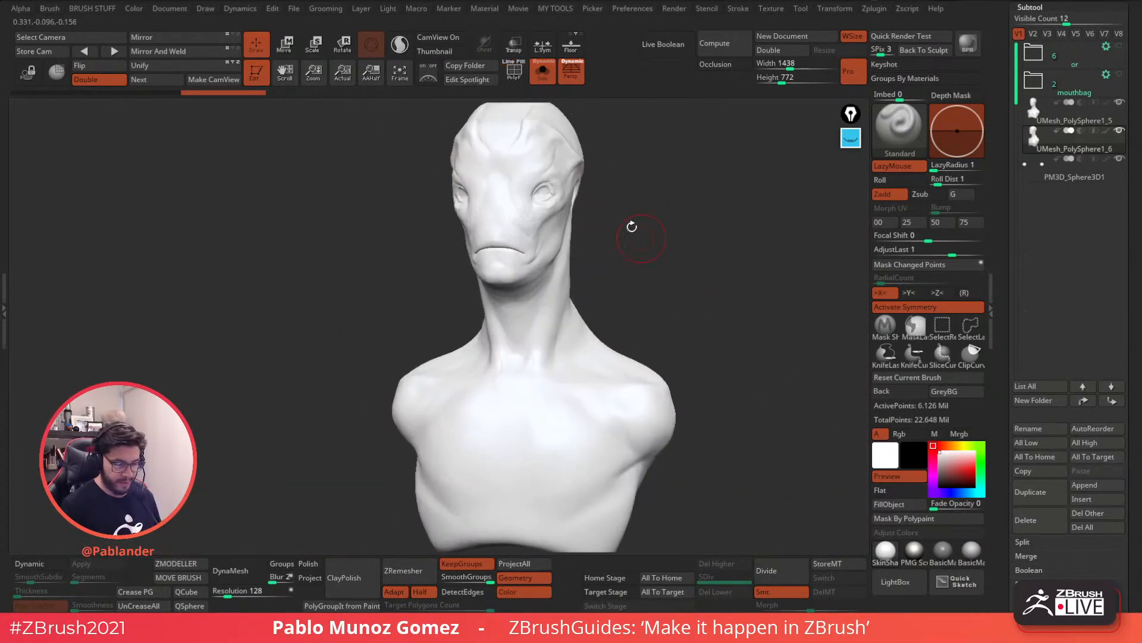
pyautogui.click(525, 78)
pyautogui.click(901, 547)
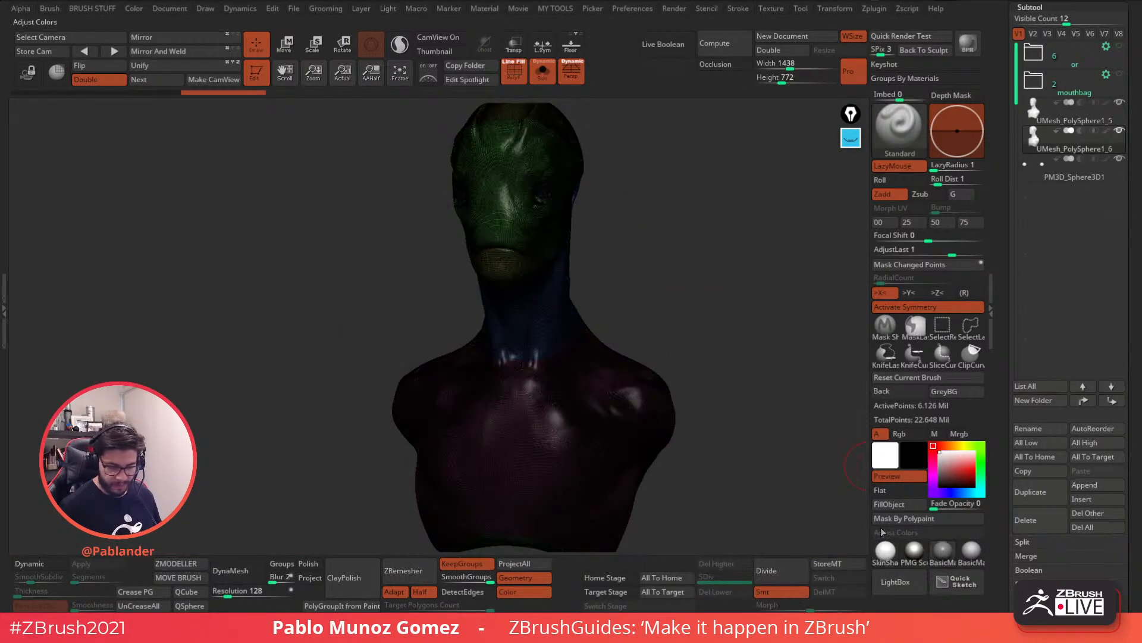
pyautogui.click(522, 77)
pyautogui.click(912, 553)
pyautogui.moveTo(771, 443); pyautogui.dragTo(632, 386, button='right')
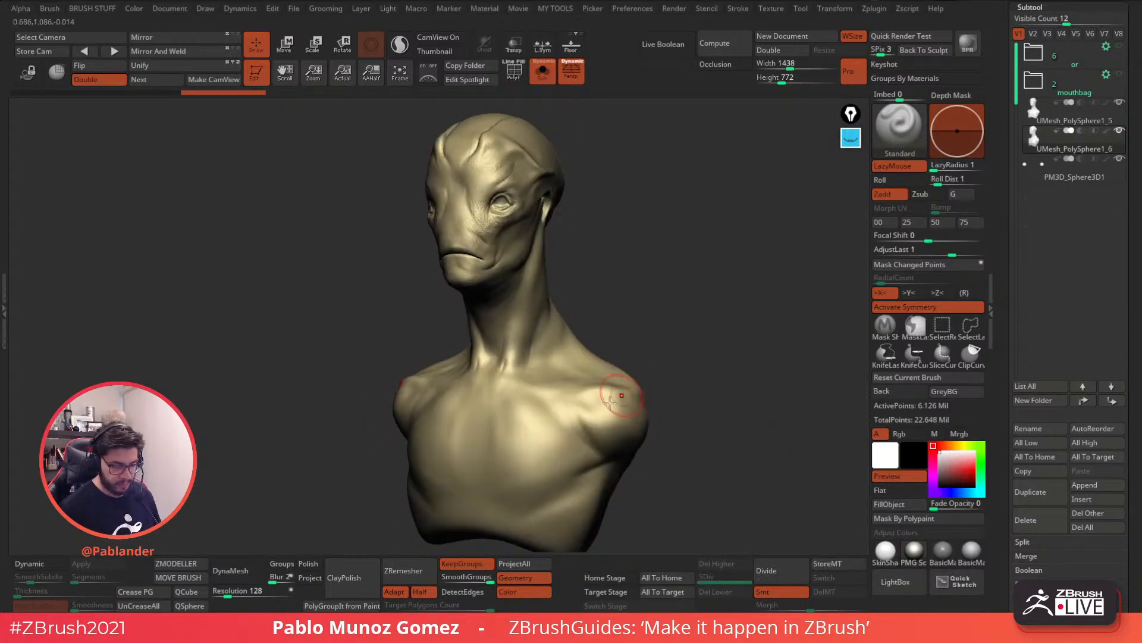
pyautogui.keyDown('alt'); pyautogui.moveTo(588, 417); pyautogui.dragTo(584, 403, button='right'); pyautogui.keyUp('alt')
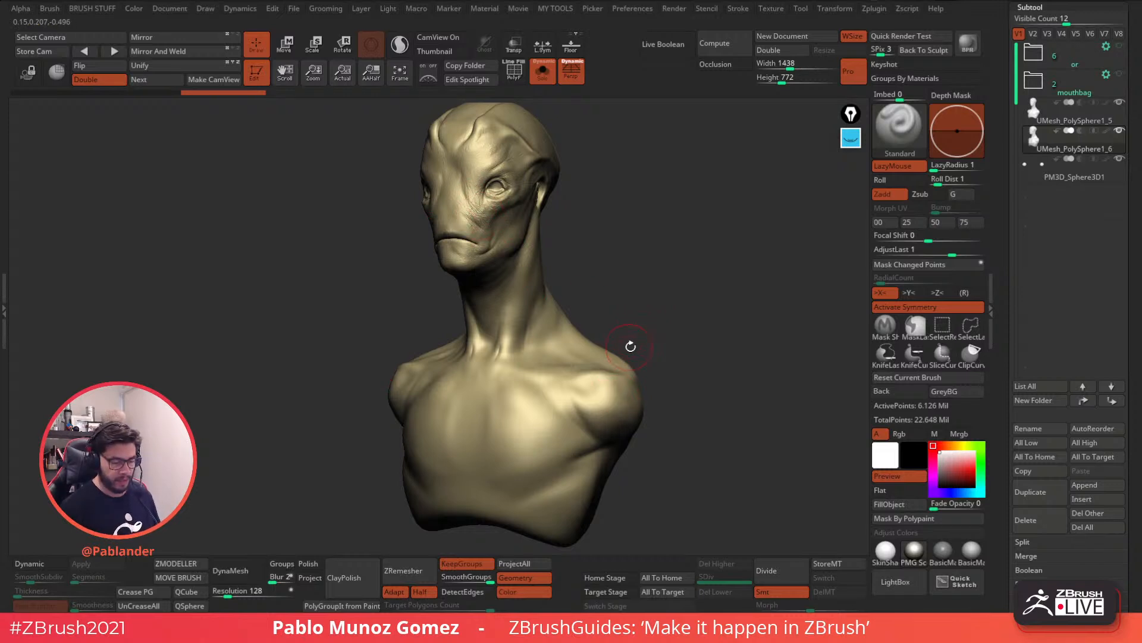
pyautogui.moveTo(658, 329)
pyautogui.mouseDown()
pyautogui.moveTo(699, 341)
pyautogui.moveTo(652, 313)
pyautogui.moveTo(675, 337)
pyautogui.mouseUp()
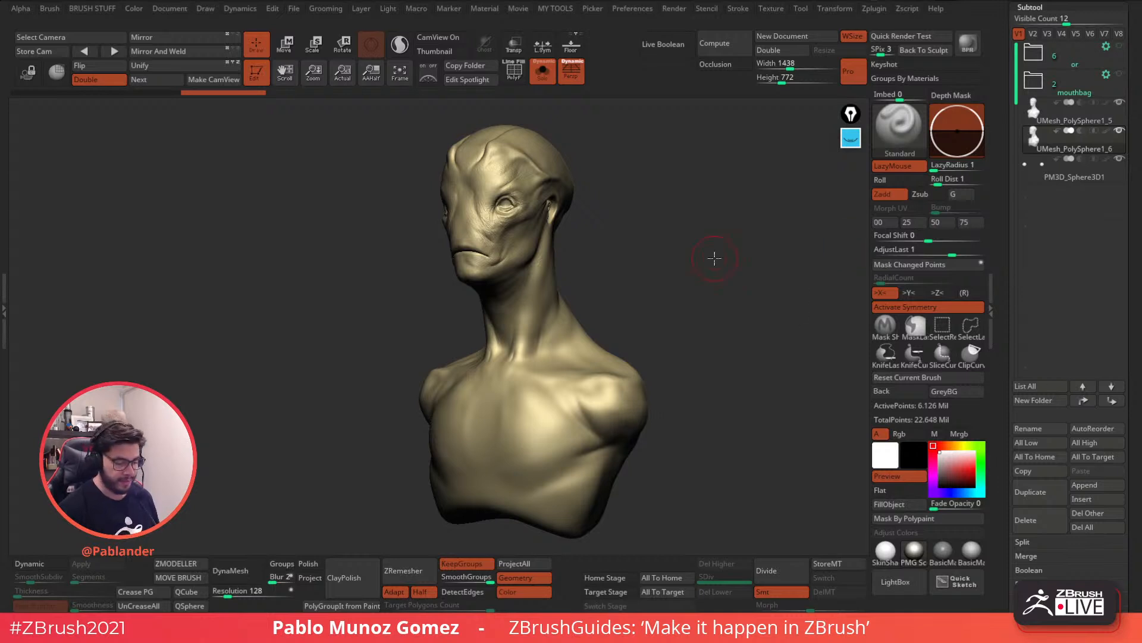
pyautogui.moveTo(681, 288)
pyautogui.mouseDown()
pyautogui.moveTo(673, 316)
pyautogui.moveTo(688, 344)
pyautogui.mouseUp()
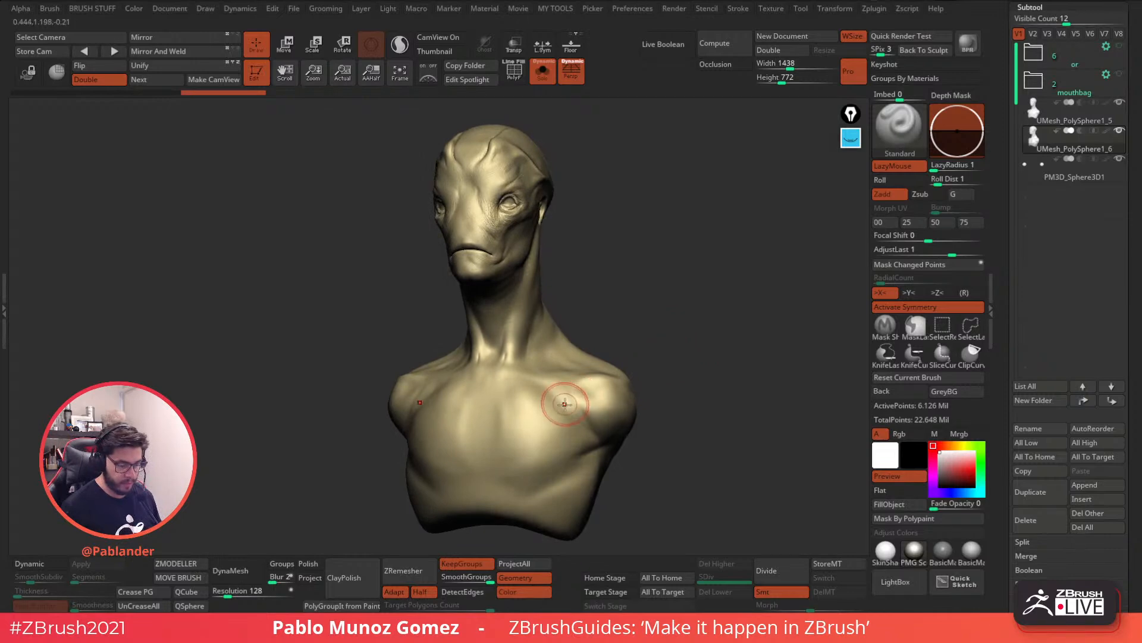
pyautogui.keyDown('alt'); pyautogui.moveTo(566, 402); pyautogui.dragTo(563, 378, button='right'); pyautogui.keyUp('alt')
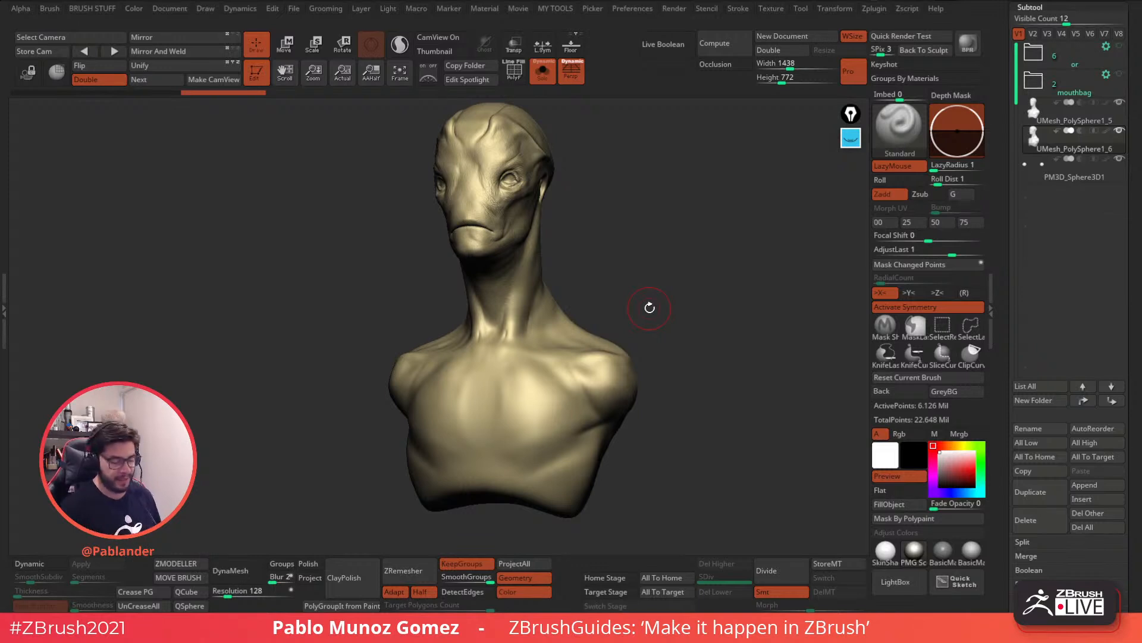
pyautogui.moveTo(649, 308); pyautogui.dragTo(635, 270)
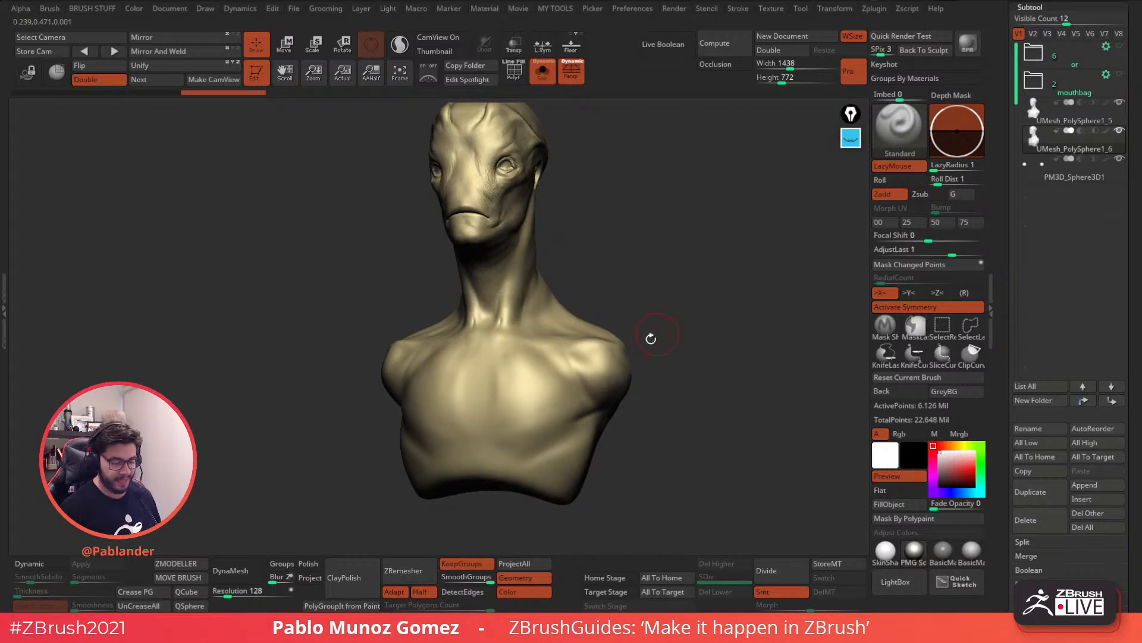
# Display the polygroup colours without wireframe lines and assign the whole bust to a single polygroup
pyautogui.moveTo(661, 330); pyautogui.dragTo(633, 332)
pyautogui.click(516, 74)
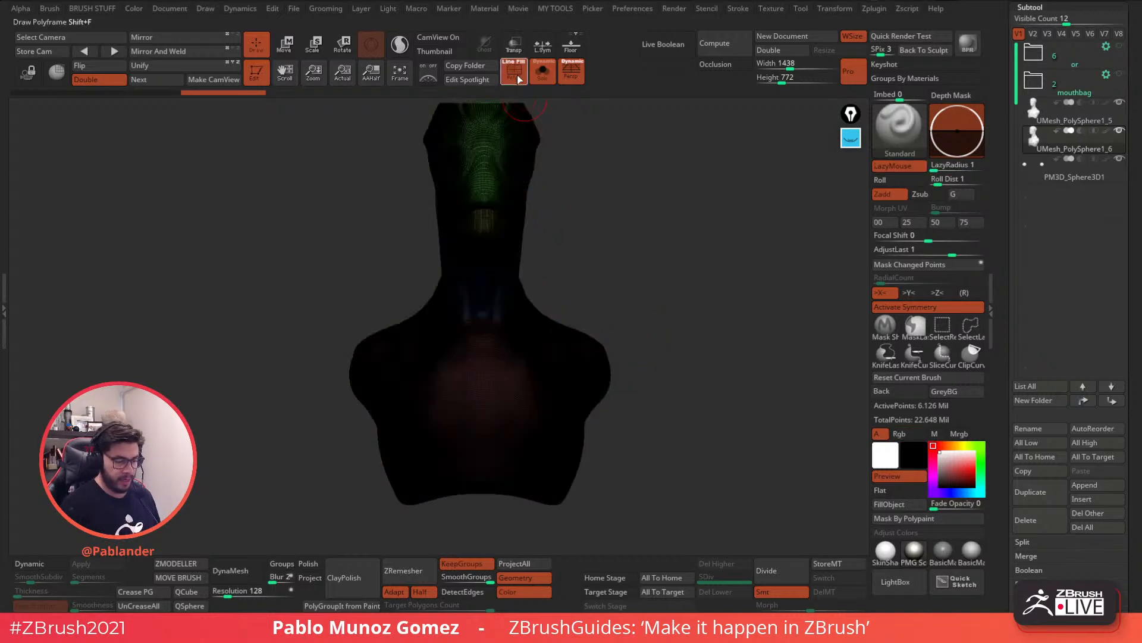
pyautogui.click(516, 74)
pyautogui.moveTo(561, 161); pyautogui.dragTo(637, 262)
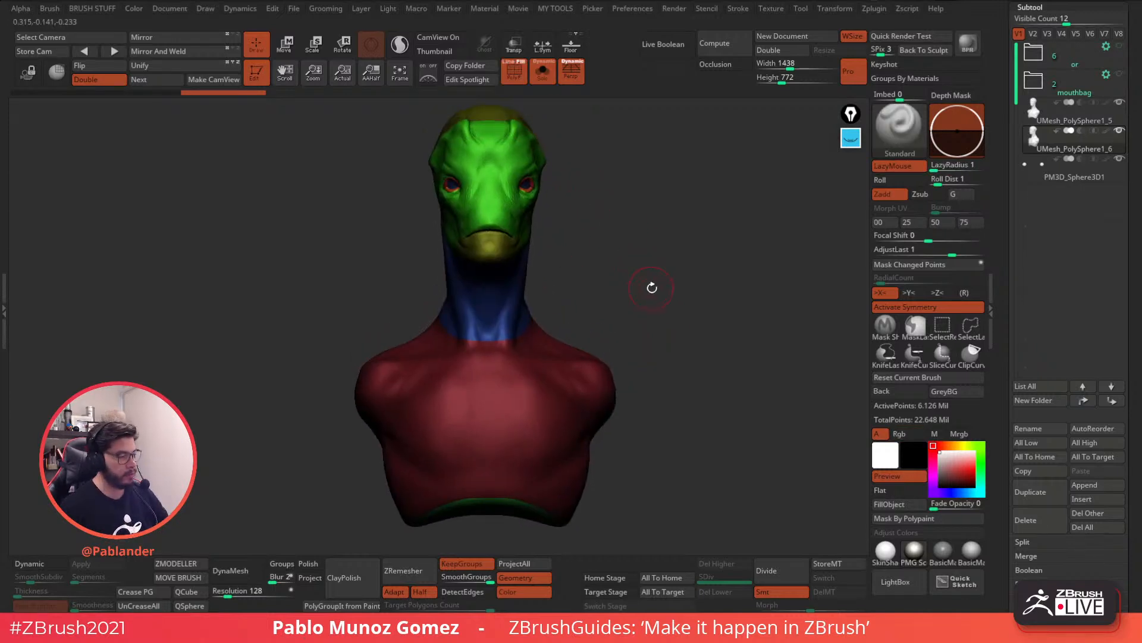
pyautogui.hotkey('shift', 'f')
pyautogui.moveTo(670, 305); pyautogui.dragTo(670, 323)
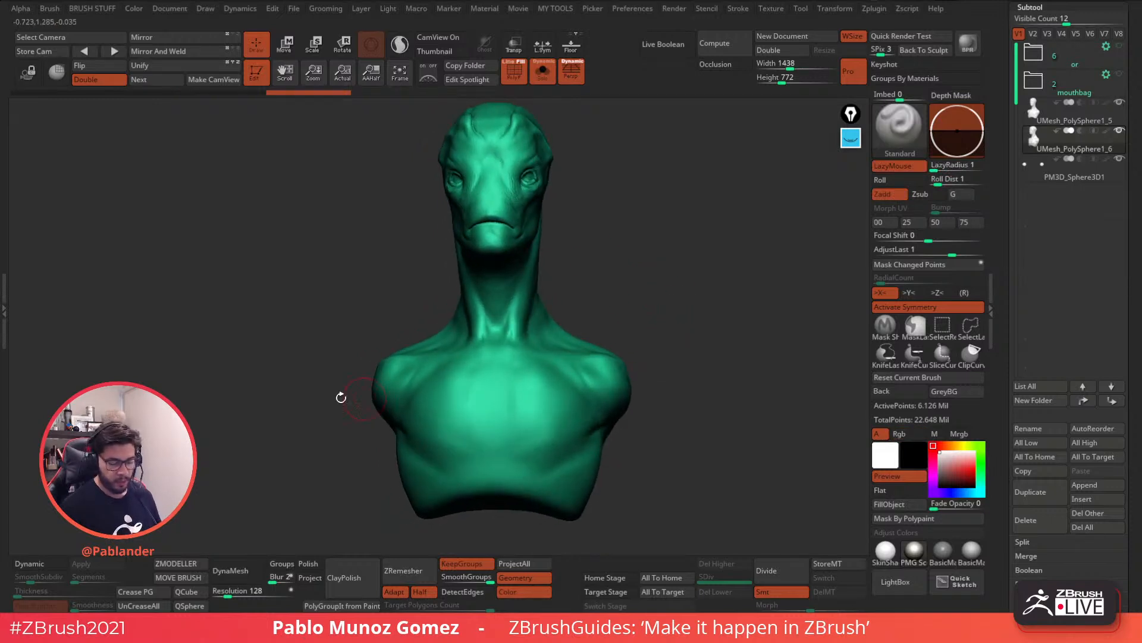
# Turn off the polyframe, preview a grey basic material on the bust, and restore the PMG Sculpting Material
pyautogui.moveTo(915, 559)
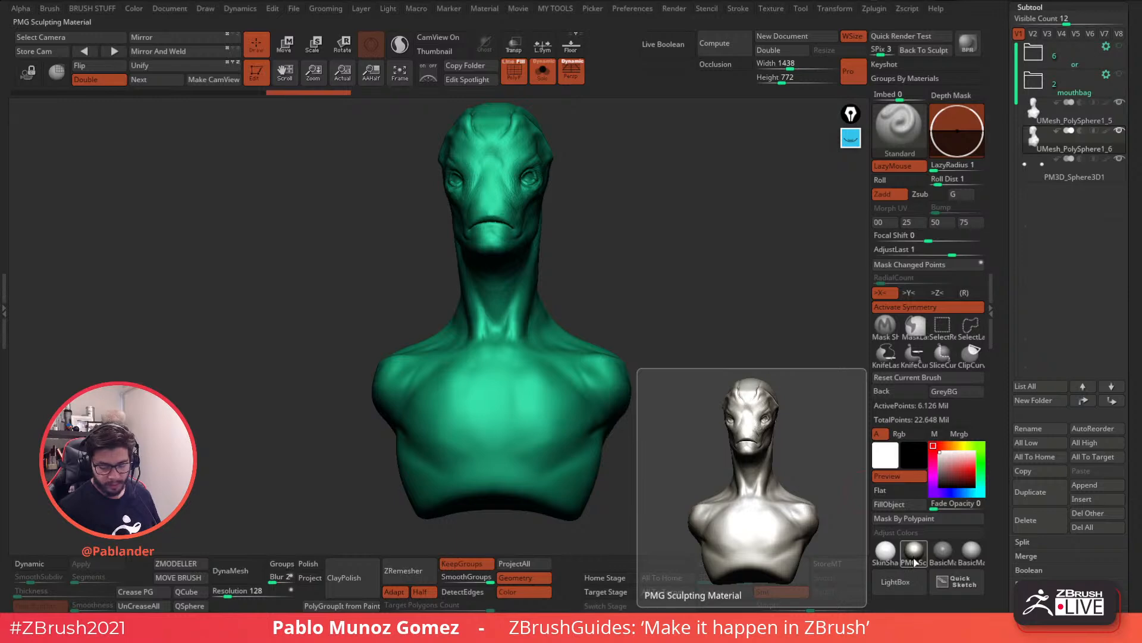
pyautogui.click(915, 560)
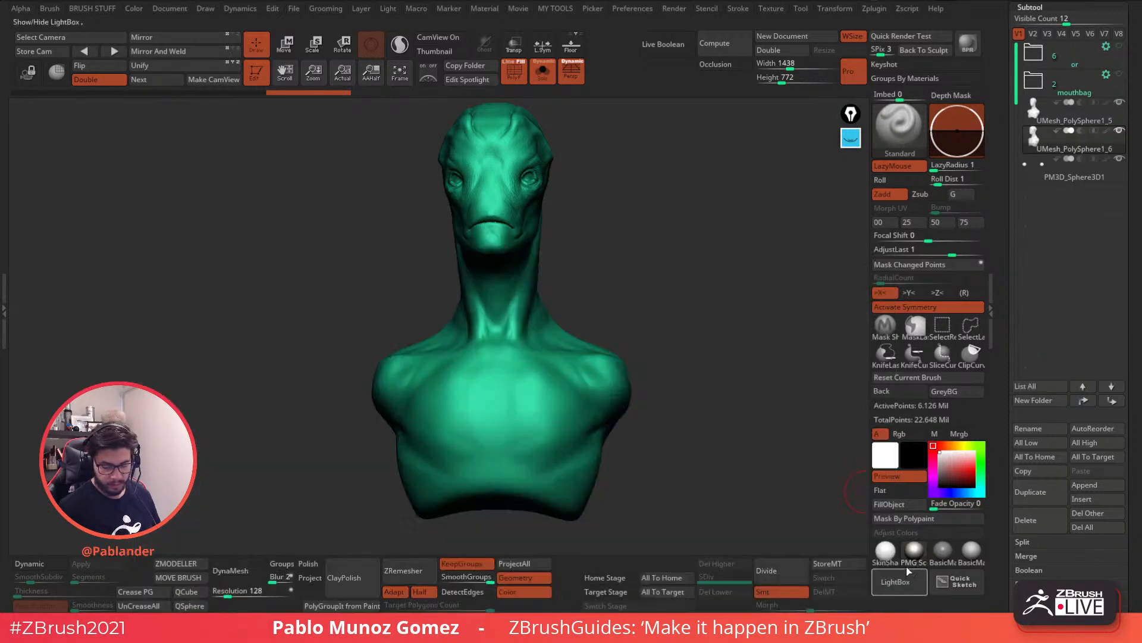
pyautogui.moveTo(576, 219); pyautogui.dragTo(556, 280)
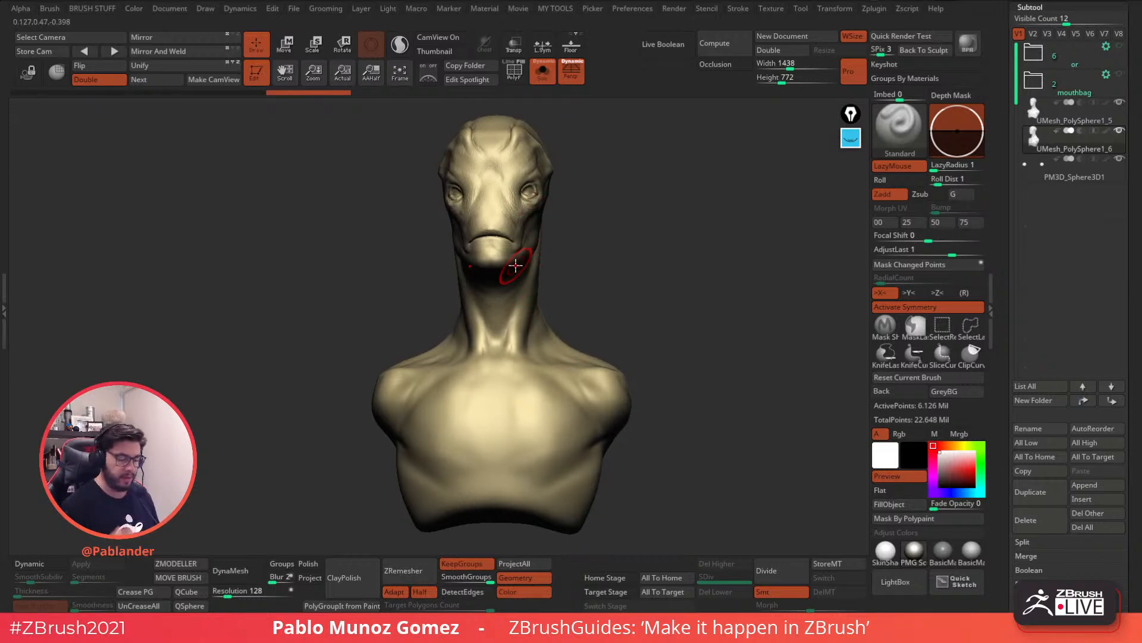
pyautogui.moveTo(632, 332); pyautogui.dragTo(614, 334)
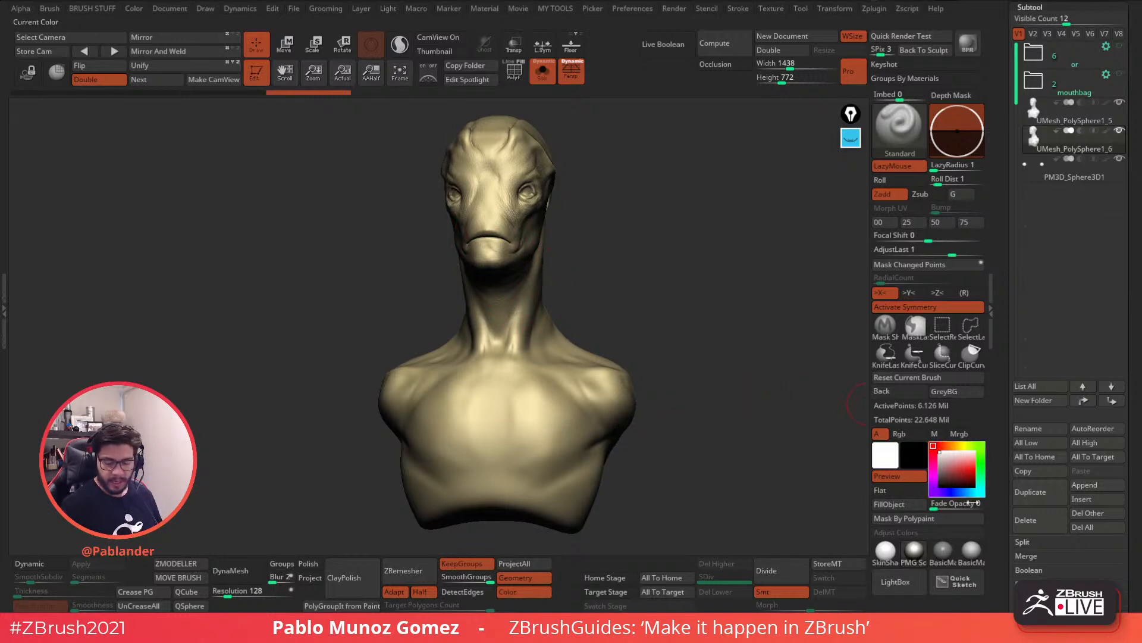
pyautogui.click(971, 552)
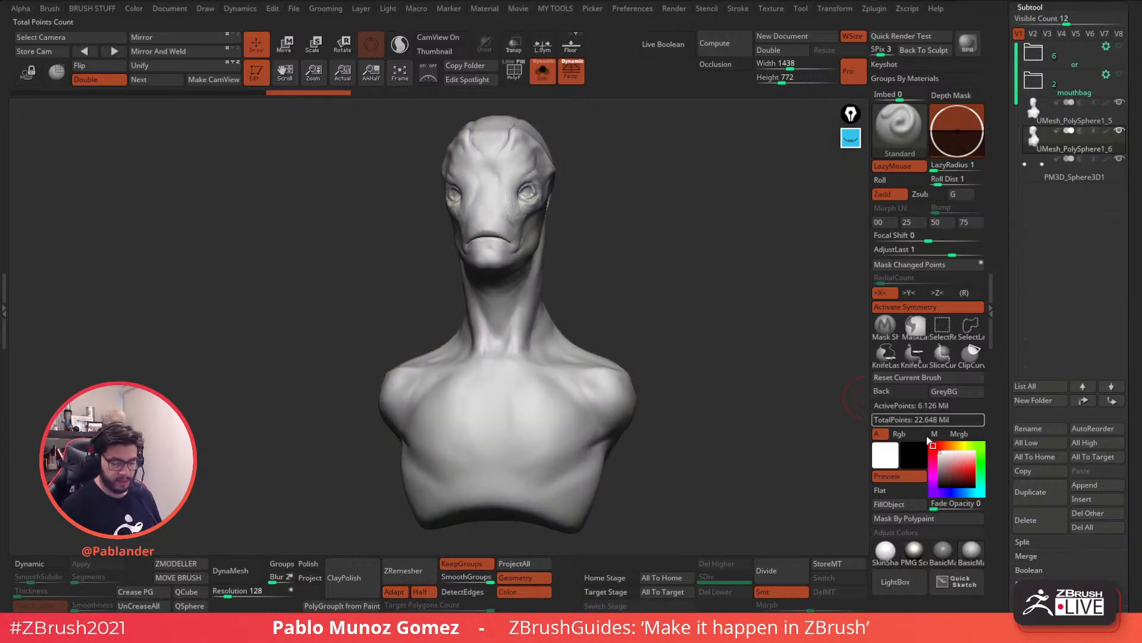
pyautogui.click(923, 558)
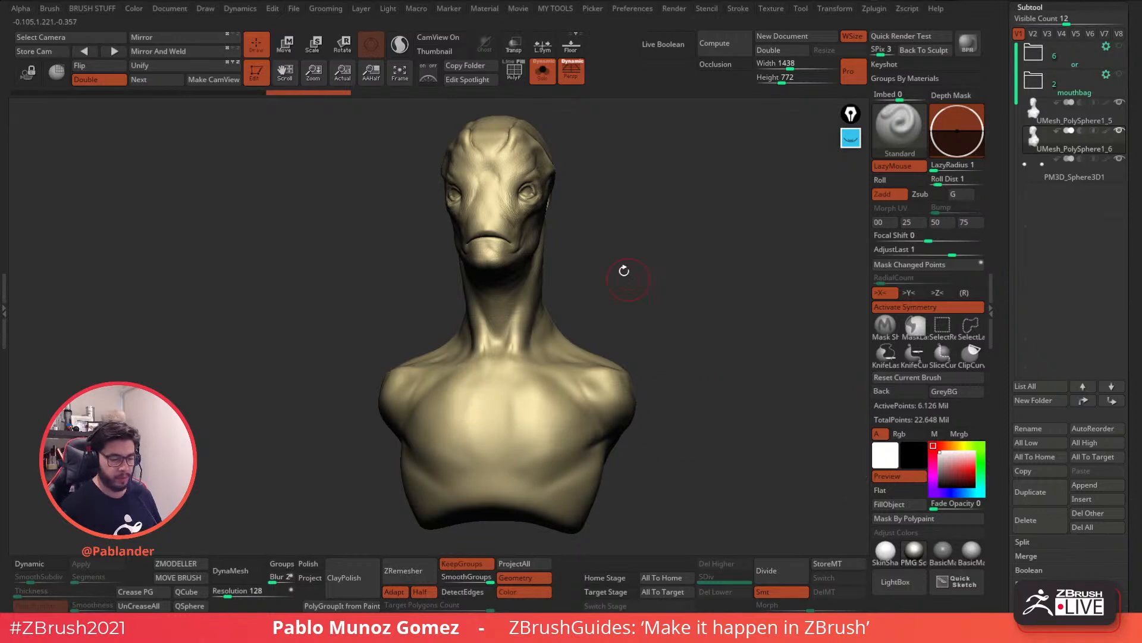
# Check the bust's polyframe with wireframe lines shown, and switch to displaying only the polygroup fill
pyautogui.click(513, 70)
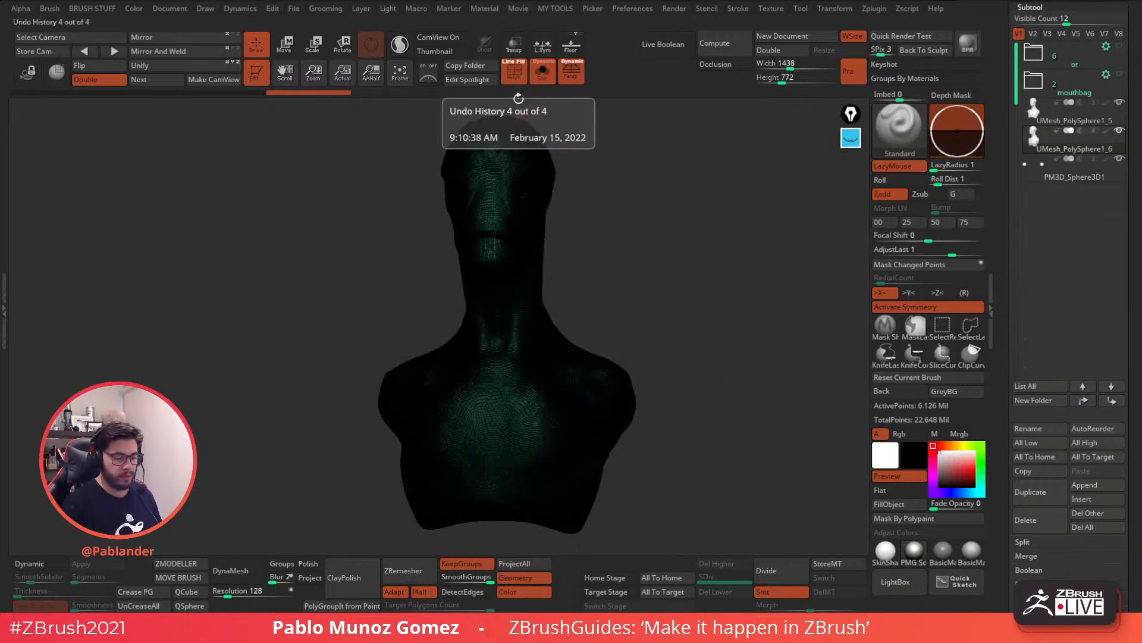
pyautogui.moveTo(696, 366); pyautogui.dragTo(571, 264)
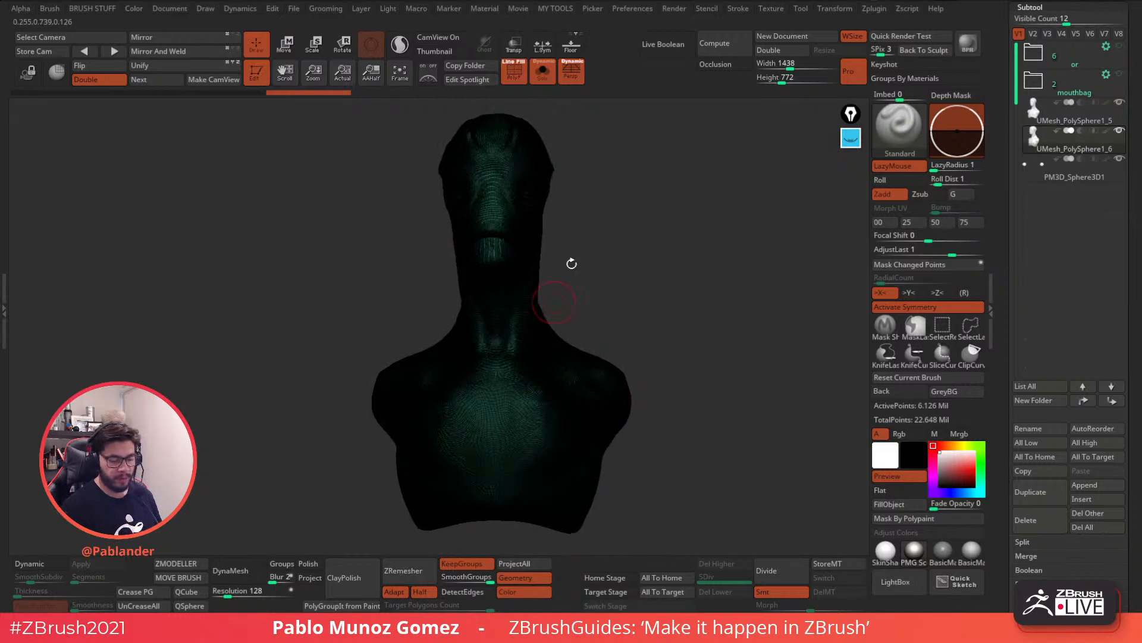
pyautogui.click(513, 70)
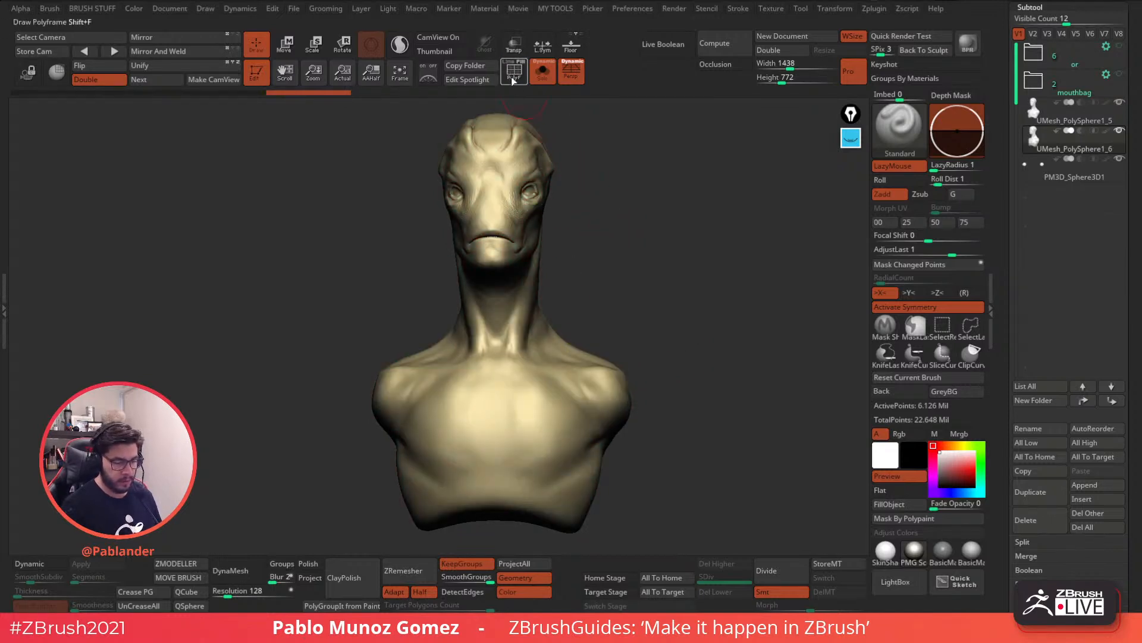
pyautogui.hotkey('shift', 'f')
pyautogui.moveTo(661, 331); pyautogui.dragTo(635, 388)
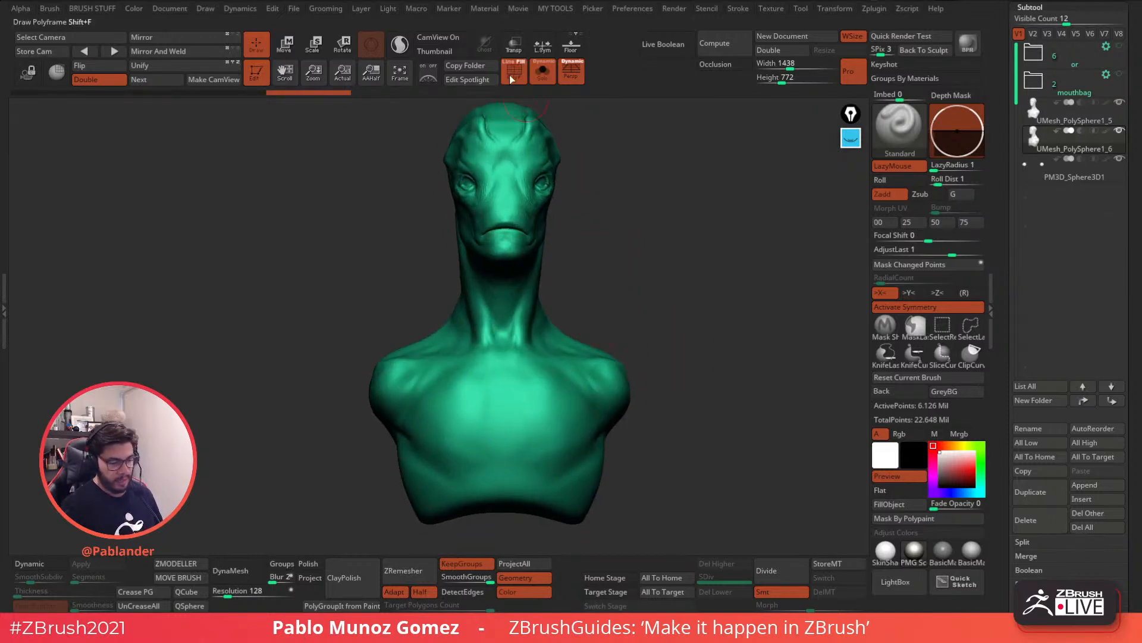
# Turn off perspective and mask a rounded collar area over the neck and upper chest with the MaskLasso brush
pyautogui.click(573, 75)
pyautogui.moveTo(672, 335); pyautogui.dragTo(691, 356)
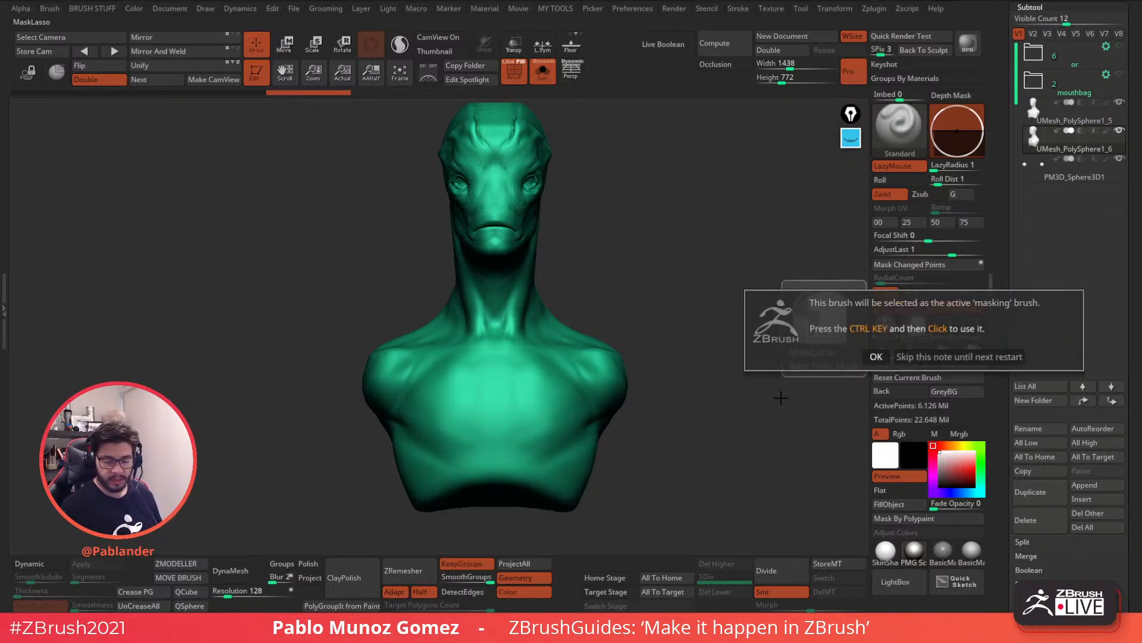
pyautogui.click(916, 333)
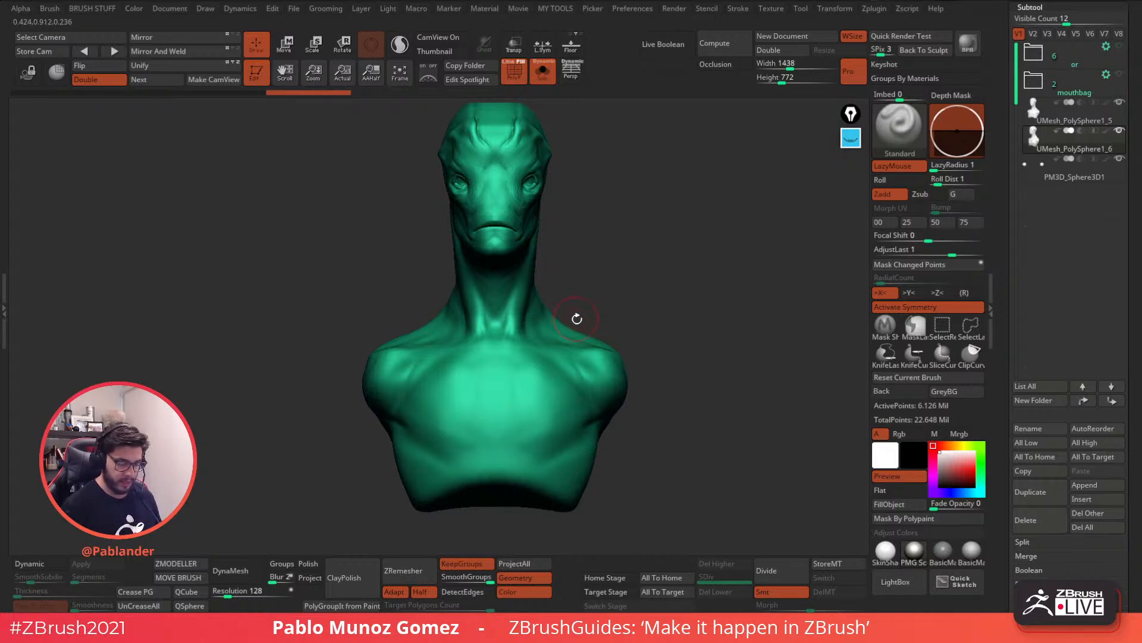
pyautogui.moveTo(562, 316)
pyautogui.keyDown('ctrl'); pyautogui.mouseDown()
pyautogui.moveTo(534, 430)
pyautogui.moveTo(470, 438)
pyautogui.moveTo(445, 269)
pyautogui.mouseUp(); pyautogui.keyUp('ctrl')
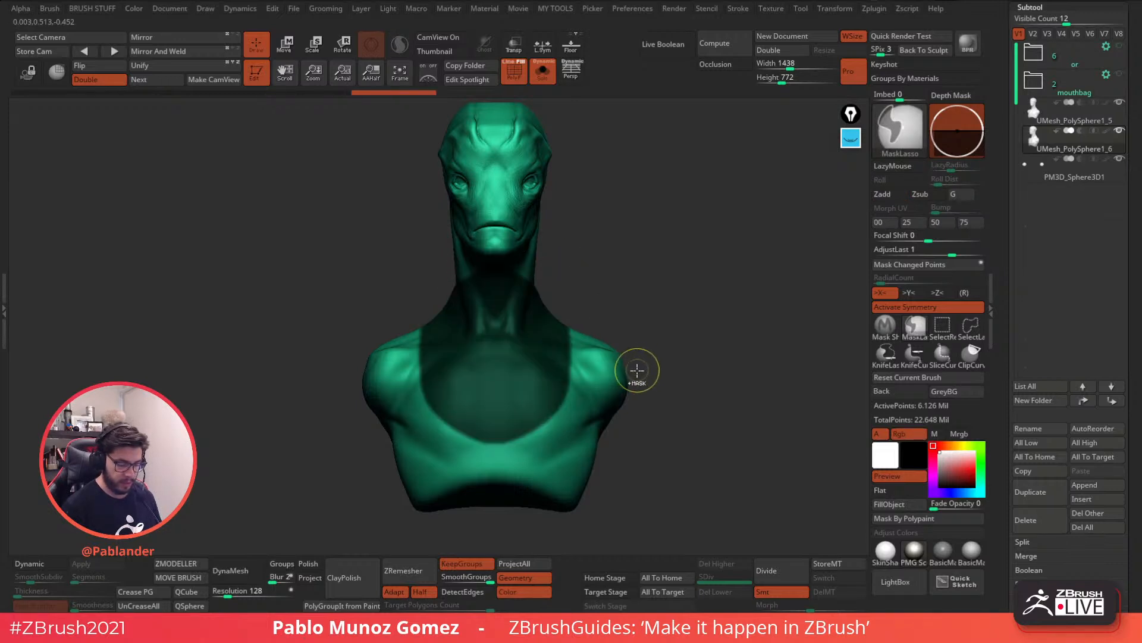
pyautogui.moveTo(576, 328)
pyautogui.keyDown('ctrl'); pyautogui.mouseDown()
pyautogui.moveTo(564, 399)
pyautogui.moveTo(509, 434)
pyautogui.moveTo(533, 361)
pyautogui.mouseUp(); pyautogui.keyUp('ctrl')
pyautogui.moveTo(493, 440)
pyautogui.keyDown('ctrl'); pyautogui.mouseDown()
pyautogui.moveTo(532, 426)
pyautogui.moveTo(579, 347)
pyautogui.moveTo(569, 286)
pyautogui.mouseUp(); pyautogui.keyUp('ctrl')
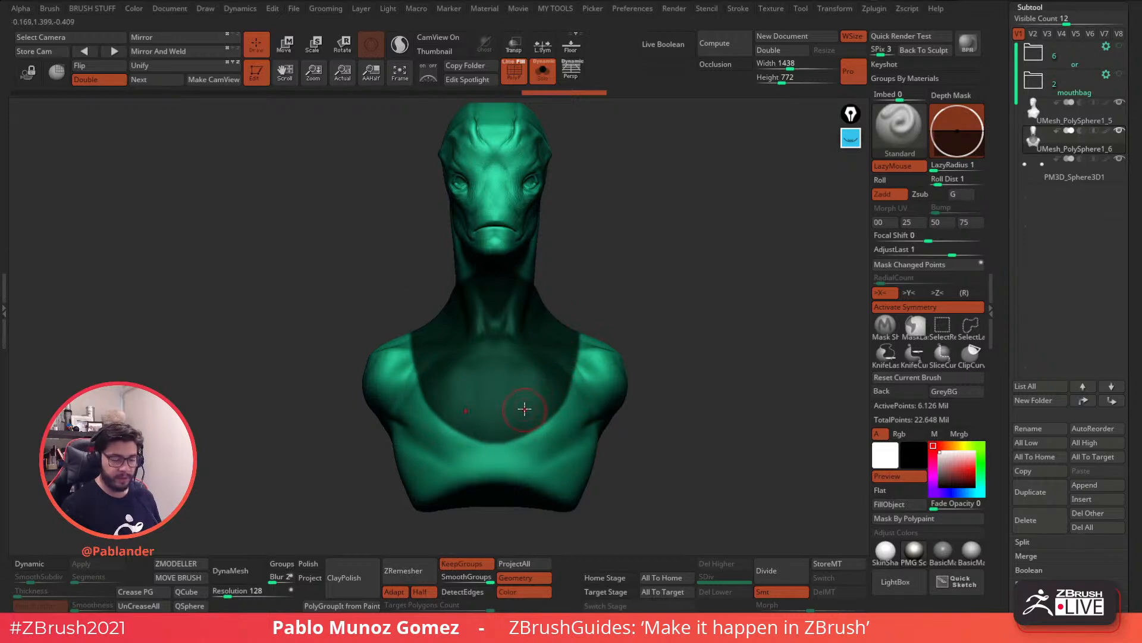
# Lower UMesh_PolySphere1_5 to subdivision level 1 with the polyframe off, and try a lasso mask over its neck and chest before clearing it
pyautogui.click(1074, 120)
pyautogui.hotkey('shift', 'f')
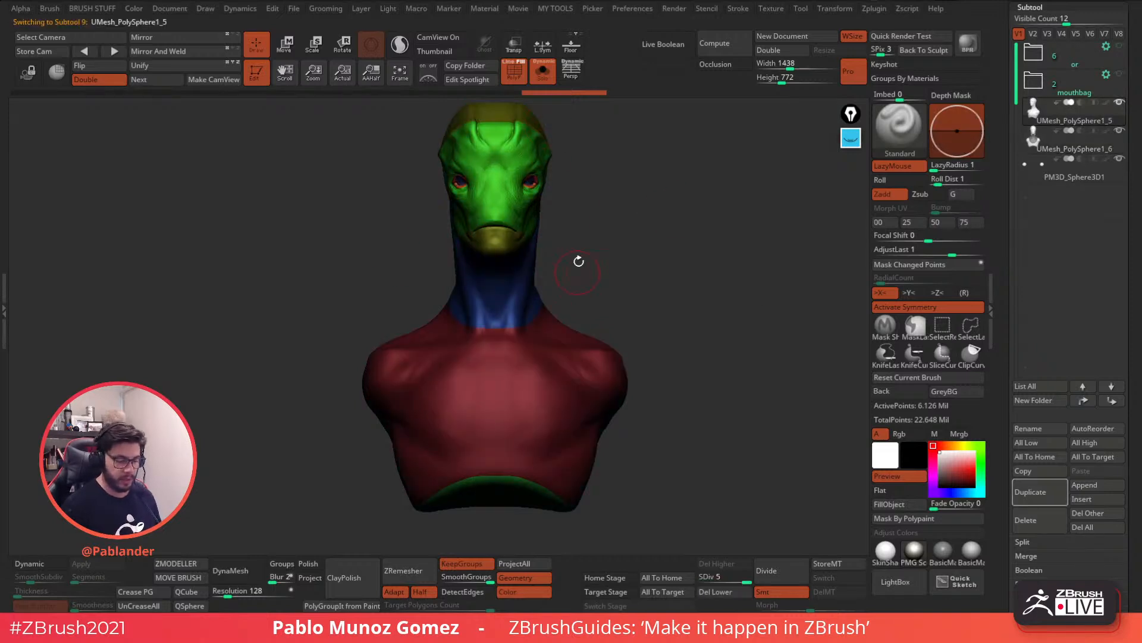
pyautogui.click(516, 79)
pyautogui.click(716, 582)
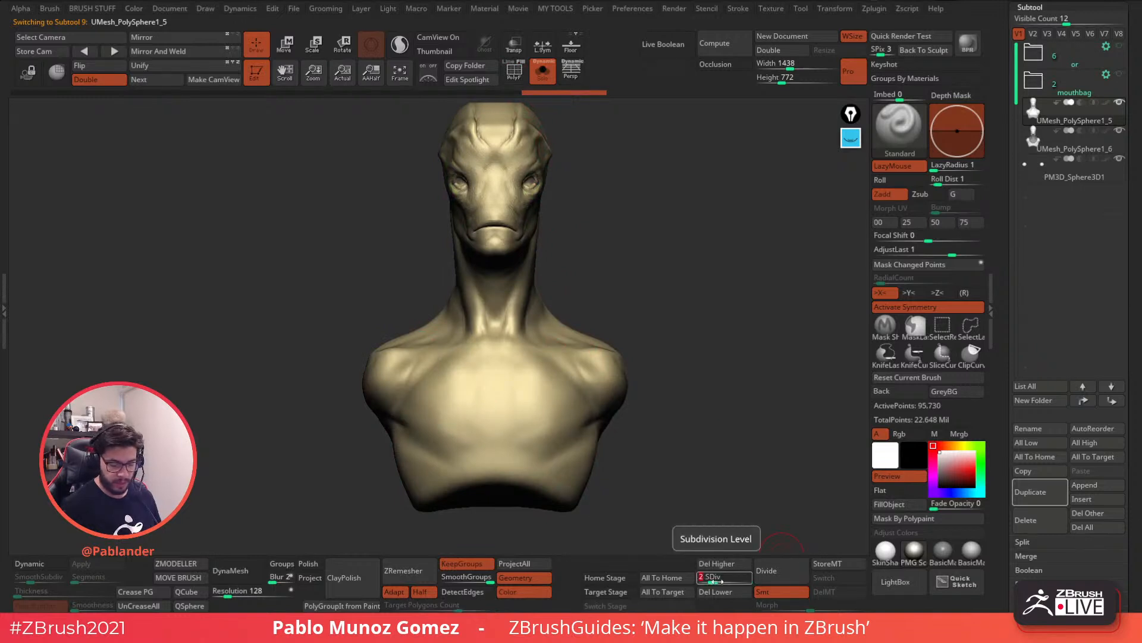
pyautogui.click(703, 582)
pyautogui.moveTo(589, 313)
pyautogui.keyDown('ctrl'); pyautogui.mouseDown()
pyautogui.moveTo(496, 390)
pyautogui.moveTo(571, 263)
pyautogui.mouseUp(); pyautogui.keyUp('ctrl')
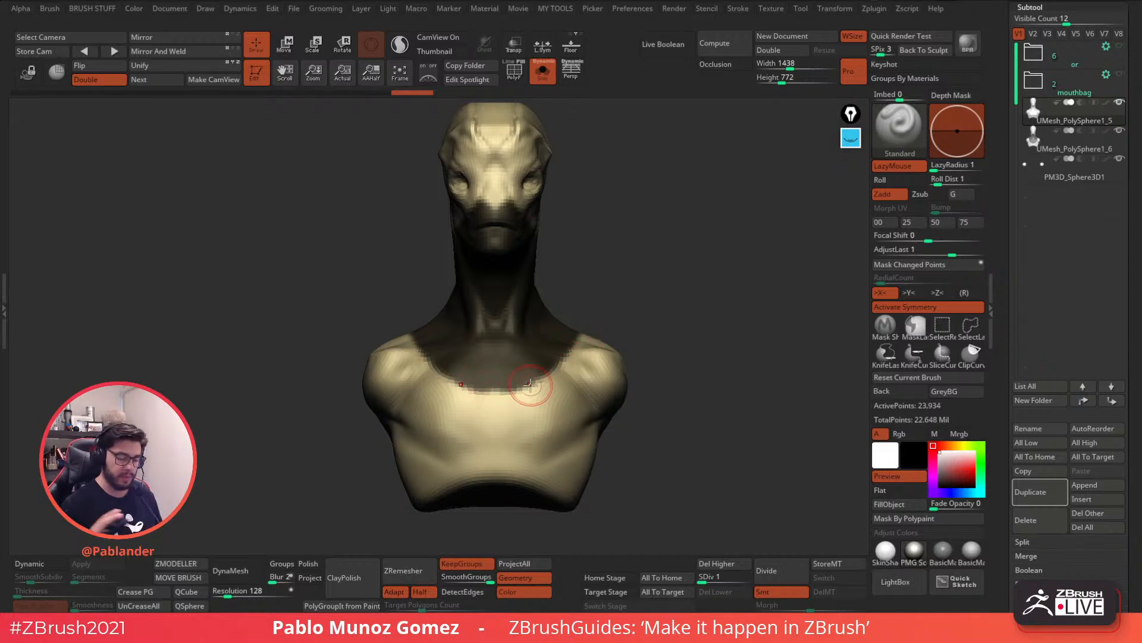
pyautogui.keyDown('ctrl'); pyautogui.moveTo(637, 311); pyautogui.dragTo(655, 326); pyautogui.keyUp('ctrl')
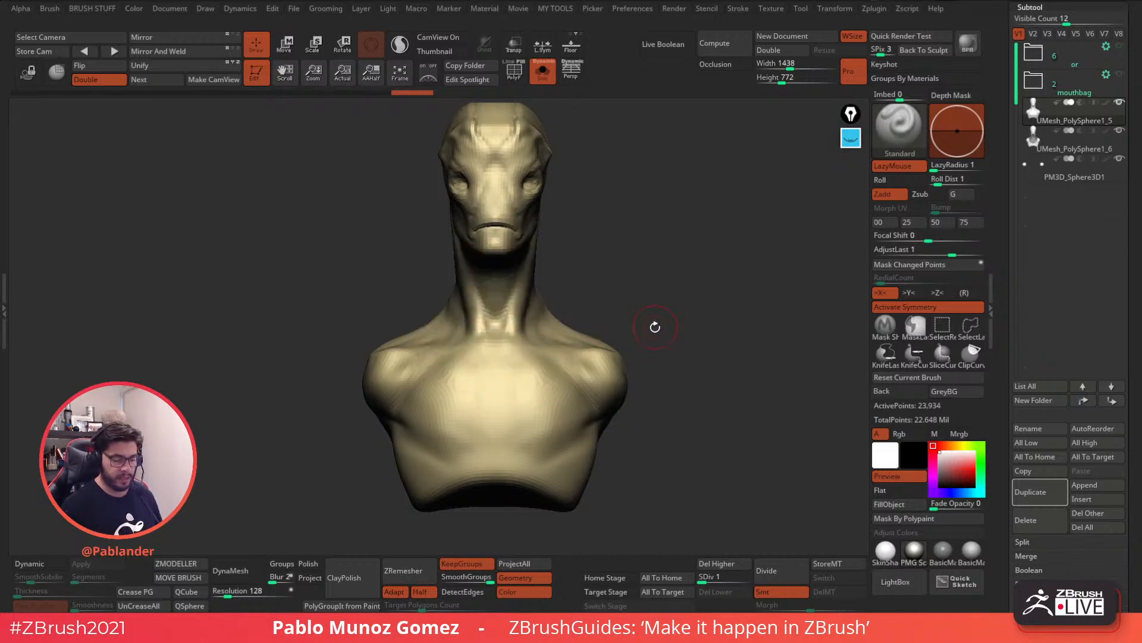
# On UMesh_PolySphere1_6 with the polyframe shown, extend the collar mask further onto the shoulders and invert it
pyautogui.click(1065, 143)
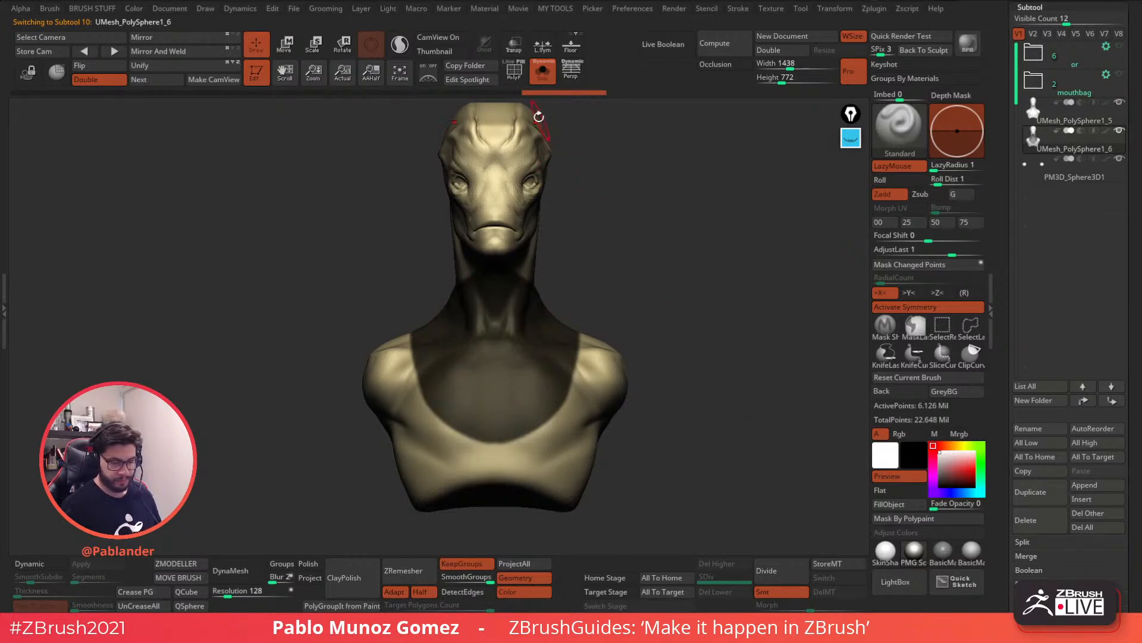
pyautogui.click(519, 81)
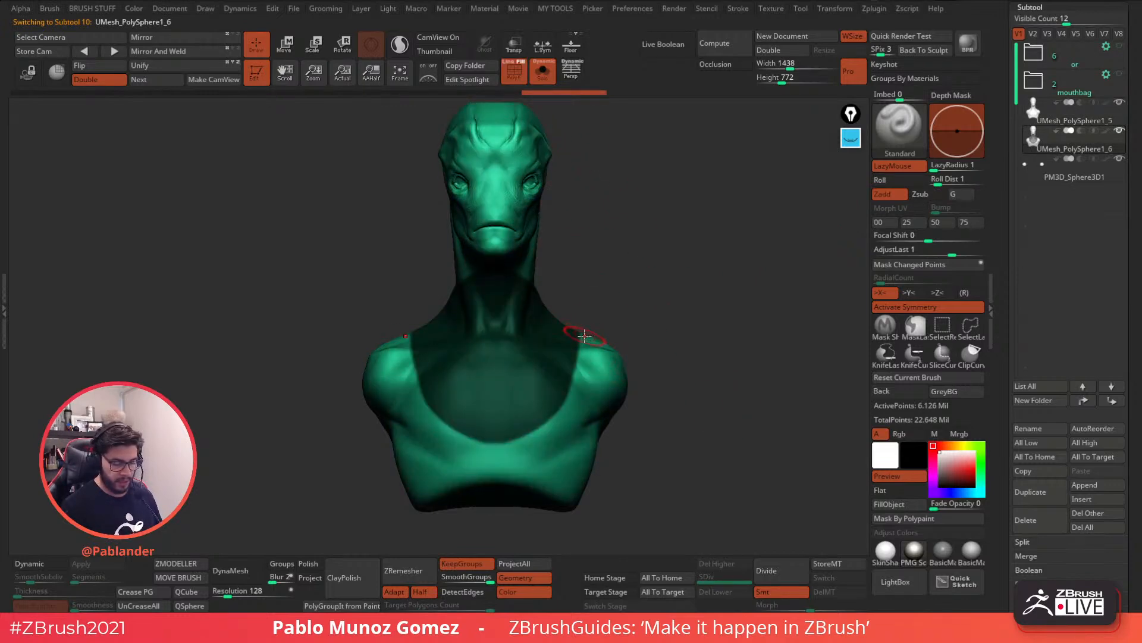
pyautogui.press('ctrl')
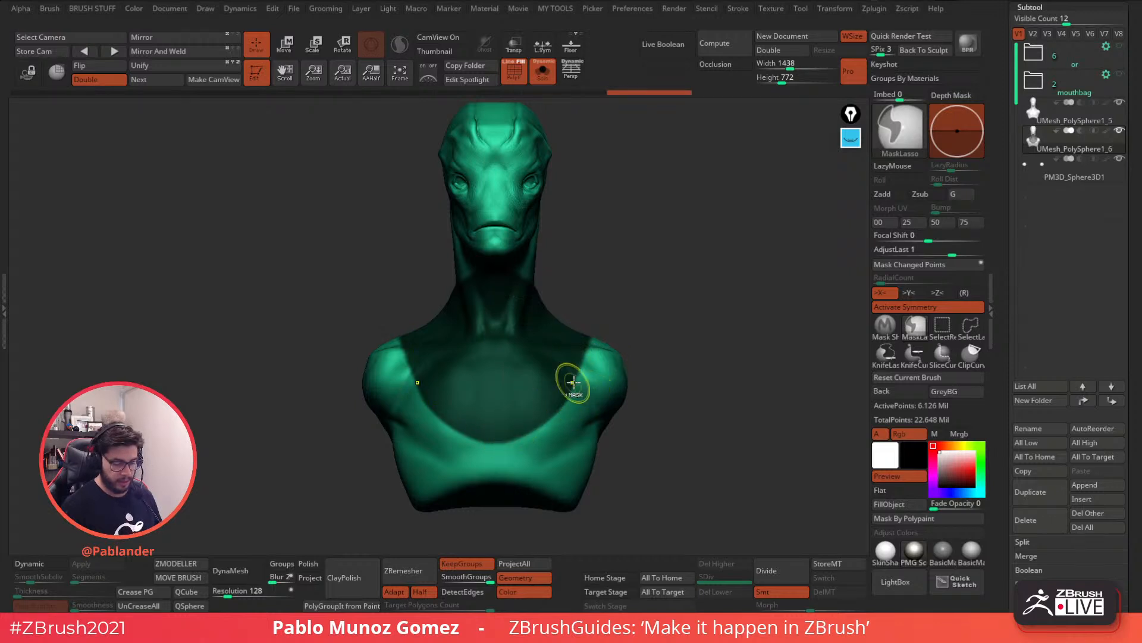
pyautogui.press('l')
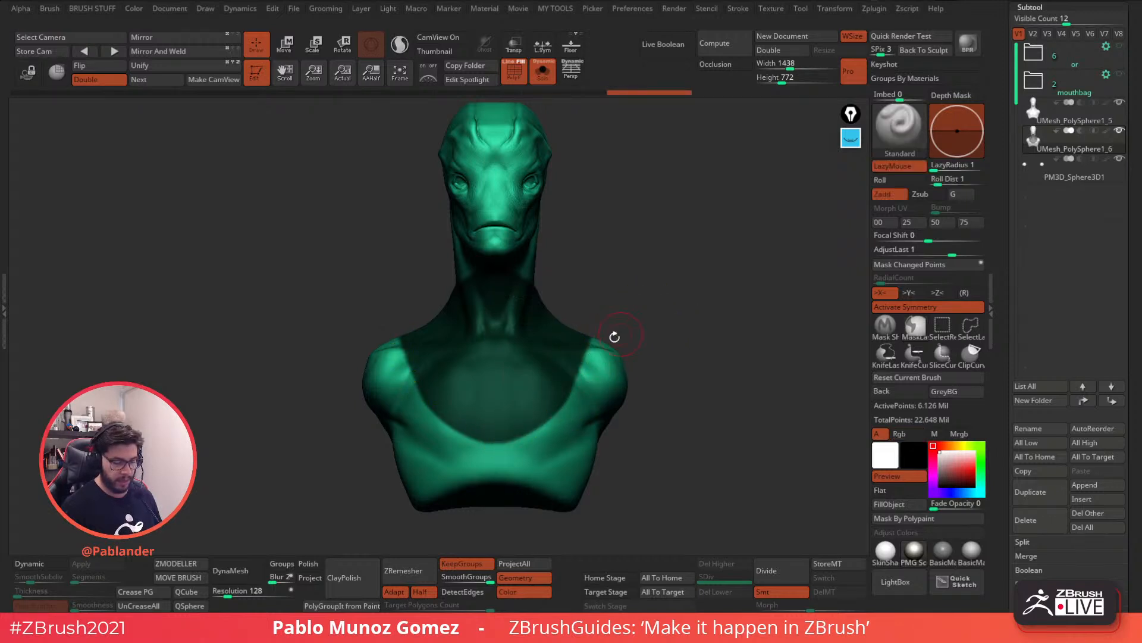
pyautogui.press('l')
pyautogui.keyDown('ctrl'); pyautogui.click(667, 268); pyautogui.keyUp('ctrl')
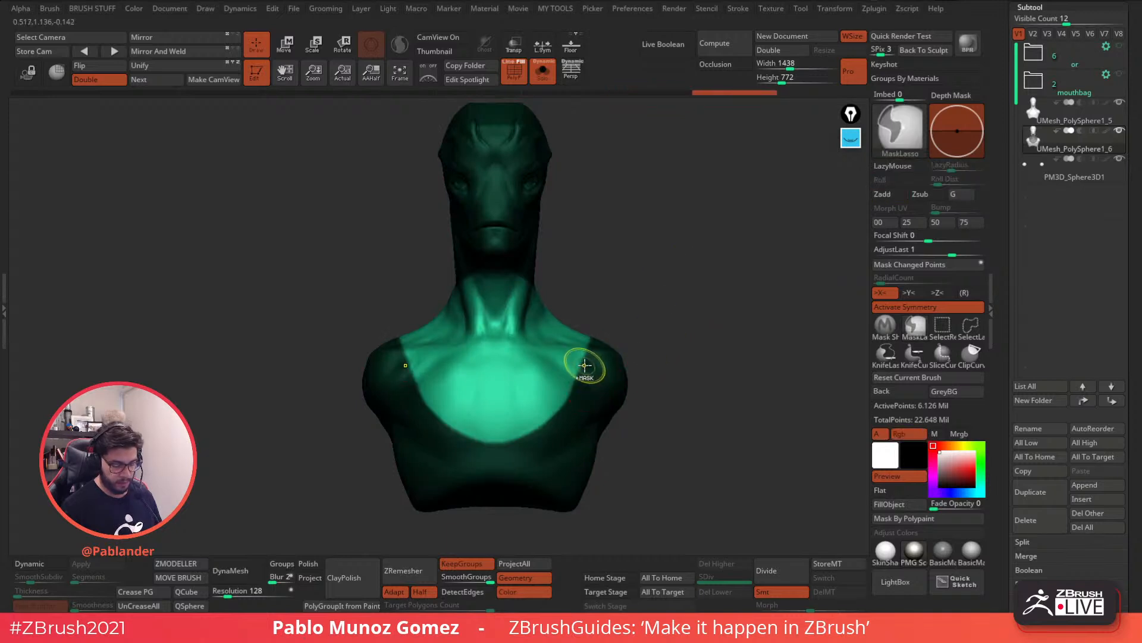
# Trim the unmasked collar shape around the shoulders, neck and upper back with further lasso masks
pyautogui.moveTo(570, 399)
pyautogui.keyDown('ctrl'); pyautogui.mouseDown()
pyautogui.moveTo(533, 435)
pyautogui.moveTo(496, 445)
pyautogui.moveTo(513, 475)
pyautogui.moveTo(660, 350)
pyautogui.mouseUp(); pyautogui.keyUp('ctrl')
pyautogui.moveTo(637, 304)
pyautogui.keyDown('shift'); pyautogui.mouseDown()
pyautogui.moveTo(681, 308)
pyautogui.moveTo(675, 322)
pyautogui.mouseUp(); pyautogui.keyUp('shift')
pyautogui.moveTo(604, 331)
pyautogui.keyDown('ctrl'); pyautogui.mouseDown()
pyautogui.moveTo(428, 224)
pyautogui.moveTo(709, 296)
pyautogui.moveTo(666, 308)
pyautogui.mouseUp(); pyautogui.keyUp('ctrl')
pyautogui.moveTo(601, 331)
pyautogui.keyDown('ctrl'); pyautogui.mouseDown()
pyautogui.moveTo(586, 340)
pyautogui.moveTo(500, 211)
pyautogui.moveTo(687, 285)
pyautogui.mouseUp(); pyautogui.keyUp('ctrl')
pyautogui.moveTo(688, 285)
pyautogui.mouseDown()
pyautogui.moveTo(670, 319)
pyautogui.moveTo(701, 311)
pyautogui.mouseUp()
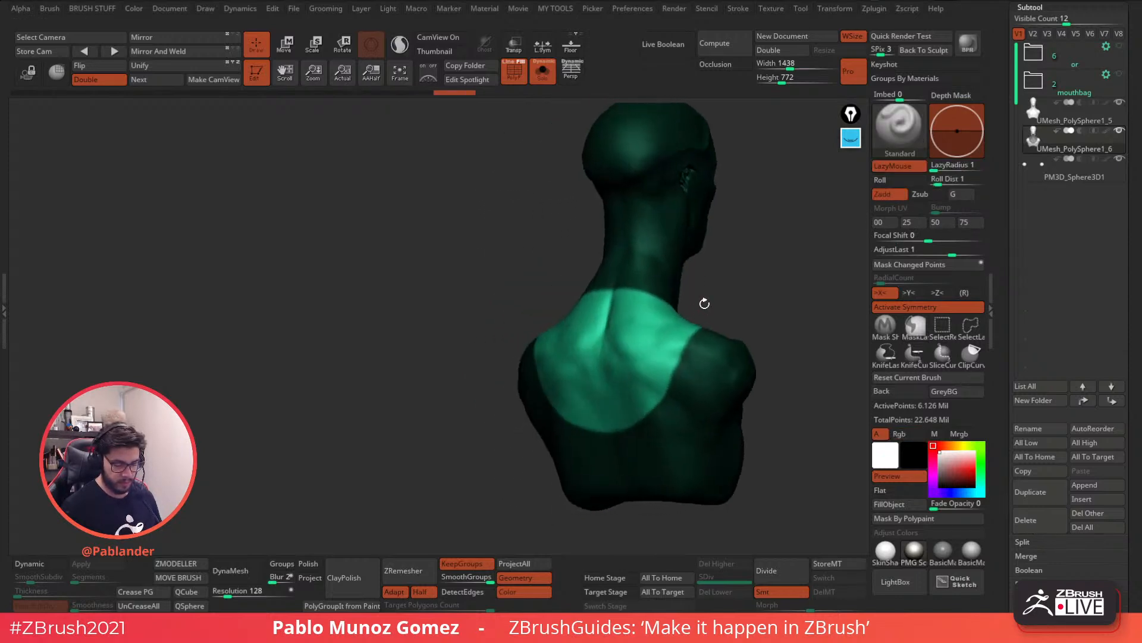
pyautogui.moveTo(730, 276); pyautogui.dragTo(682, 278)
pyautogui.moveTo(539, 344)
pyautogui.keyDown('ctrl'); pyautogui.mouseDown()
pyautogui.moveTo(422, 344)
pyautogui.moveTo(584, 484)
pyautogui.moveTo(589, 470)
pyautogui.mouseUp(); pyautogui.keyUp('ctrl')
pyautogui.moveTo(676, 361)
pyautogui.mouseDown()
pyautogui.moveTo(591, 393)
pyautogui.moveTo(541, 262)
pyautogui.moveTo(534, 310)
pyautogui.moveTo(491, 360)
pyautogui.moveTo(536, 230)
pyautogui.moveTo(625, 297)
pyautogui.moveTo(716, 324)
pyautogui.moveTo(653, 289)
pyautogui.moveTo(735, 327)
pyautogui.moveTo(690, 280)
pyautogui.mouseUp()
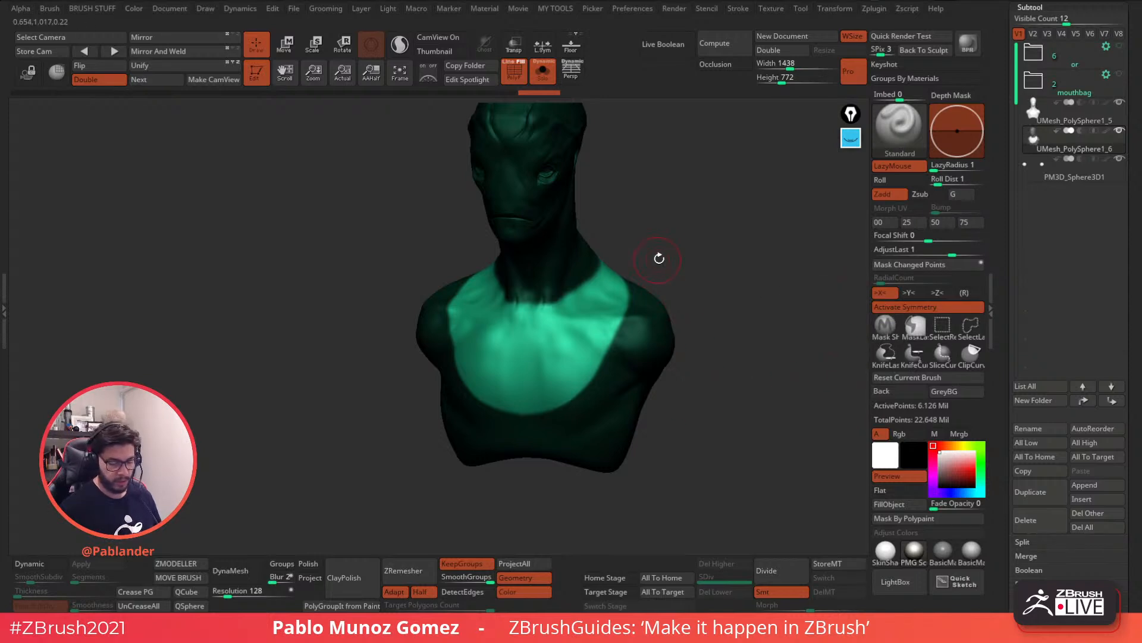
# Switch the masking brush to Mask Sharp and paint a clean curved mask edge around the front neckline
pyautogui.press('space')
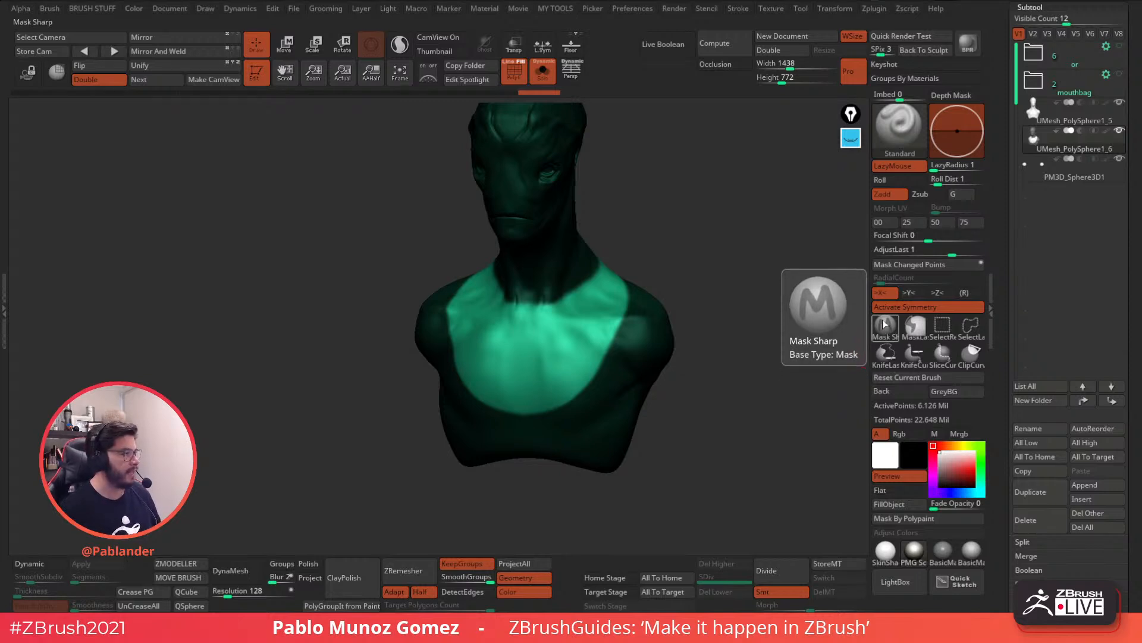
pyautogui.moveTo(699, 260); pyautogui.dragTo(629, 334)
pyautogui.press('space')
pyautogui.press('ctrl')
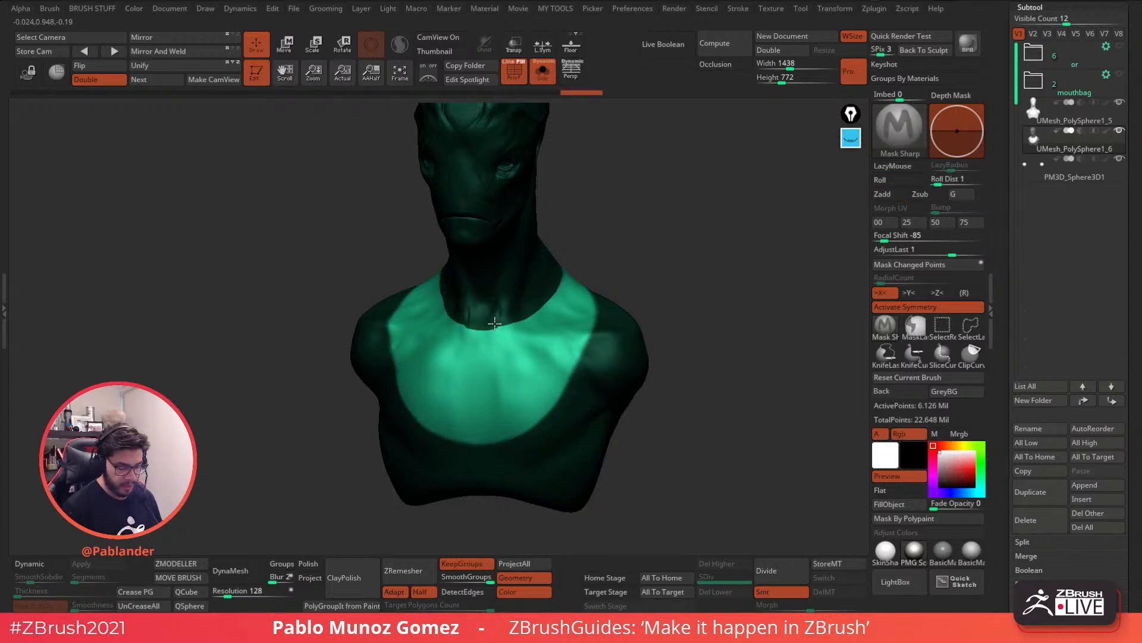
pyautogui.moveTo(523, 312)
pyautogui.keyDown('ctrl'); pyautogui.mouseDown()
pyautogui.moveTo(545, 281)
pyautogui.moveTo(554, 295)
pyautogui.moveTo(521, 329)
pyautogui.moveTo(470, 335)
pyautogui.mouseUp(); pyautogui.keyUp('ctrl')
pyautogui.keyDown('ctrl'); pyautogui.moveTo(532, 308); pyautogui.dragTo(537, 299); pyautogui.keyUp('ctrl')
# Paint the mask edges along the side of the neck and over the shoulder to even out the collar strip
pyautogui.moveTo(668, 244); pyautogui.dragTo(606, 300)
pyautogui.keyDown('ctrl'); pyautogui.moveTo(564, 213); pyautogui.dragTo(560, 284); pyautogui.keyUp('ctrl')
pyautogui.moveTo(673, 214)
pyautogui.mouseDown()
pyautogui.moveTo(653, 247)
pyautogui.moveTo(619, 226)
pyautogui.moveTo(593, 245)
pyautogui.mouseUp()
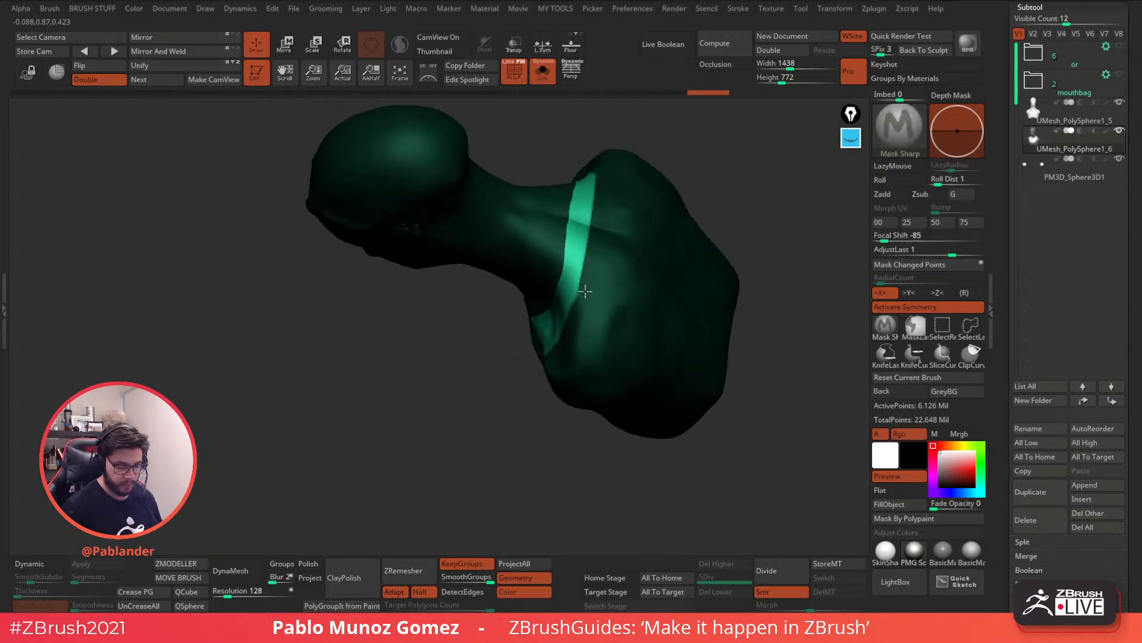
pyautogui.keyDown('ctrl'); pyautogui.moveTo(586, 288); pyautogui.dragTo(585, 293); pyautogui.keyUp('ctrl')
pyautogui.moveTo(589, 291); pyautogui.dragTo(628, 240, button='right')
pyautogui.keyDown('ctrl'); pyautogui.moveTo(586, 273); pyautogui.dragTo(585, 297); pyautogui.keyUp('ctrl')
pyautogui.keyDown('ctrl'); pyautogui.moveTo(569, 339); pyautogui.dragTo(567, 342); pyautogui.keyUp('ctrl')
pyautogui.keyDown('ctrl'); pyautogui.moveTo(582, 277); pyautogui.dragTo(557, 361); pyautogui.keyUp('ctrl')
pyautogui.keyDown('ctrl'); pyautogui.moveTo(583, 302); pyautogui.dragTo(582, 281); pyautogui.keyUp('ctrl')
pyautogui.moveTo(594, 274); pyautogui.dragTo(591, 292, button='right')
pyautogui.keyDown('ctrl'); pyautogui.moveTo(590, 260); pyautogui.dragTo(587, 287); pyautogui.keyUp('ctrl')
# Refine the collar's outer mask edge along the shoulder and lower chest with Mask Sharp strokes
pyautogui.moveTo(668, 270)
pyautogui.mouseDown(button='right')
pyautogui.moveTo(714, 240)
pyautogui.moveTo(722, 286)
pyautogui.mouseUp(button='right')
pyautogui.keyDown('ctrl'); pyautogui.moveTo(629, 291); pyautogui.dragTo(604, 363); pyautogui.keyUp('ctrl')
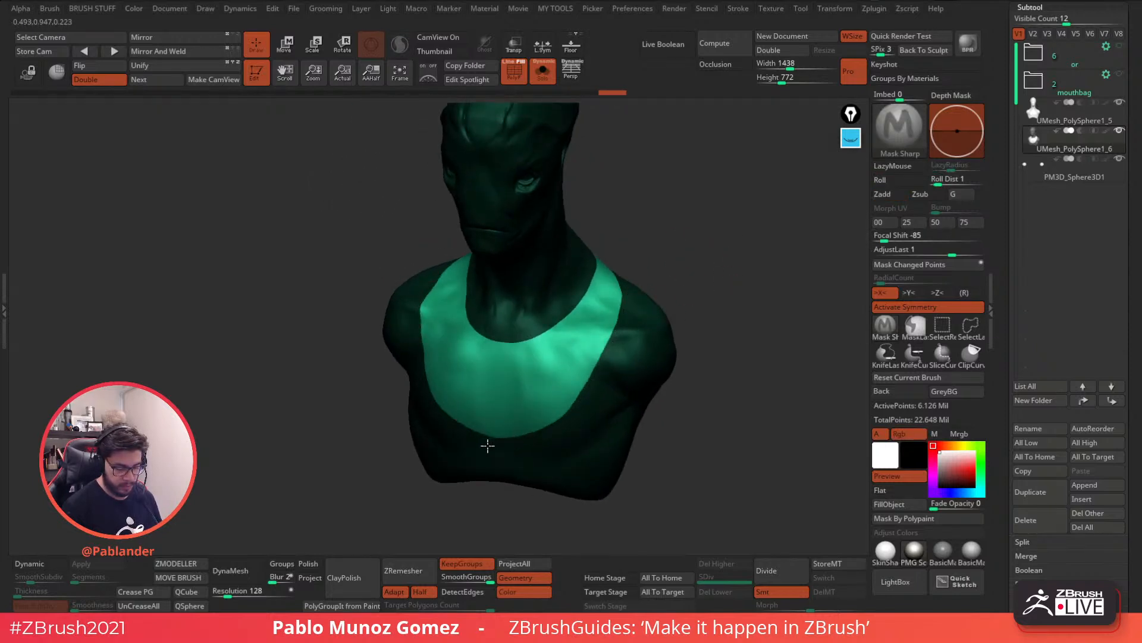
pyautogui.keyDown('ctrl'); pyautogui.moveTo(489, 446); pyautogui.dragTo(491, 444); pyautogui.keyUp('ctrl')
pyautogui.moveTo(688, 307); pyautogui.dragTo(649, 335)
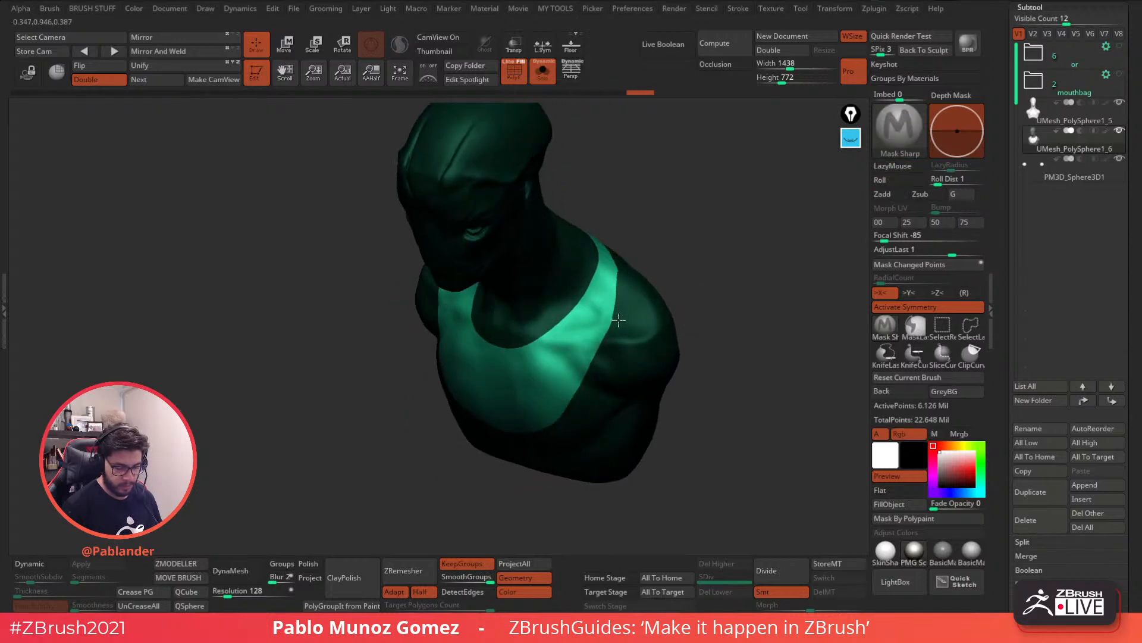
pyautogui.moveTo(617, 252)
pyautogui.keyDown('shift'); pyautogui.mouseDown(button='right')
pyautogui.moveTo(694, 238)
pyautogui.moveTo(661, 258)
pyautogui.moveTo(694, 242)
pyautogui.mouseUp(button='right'); pyautogui.keyUp('shift')
pyautogui.moveTo(714, 315); pyautogui.dragTo(613, 336, button='right')
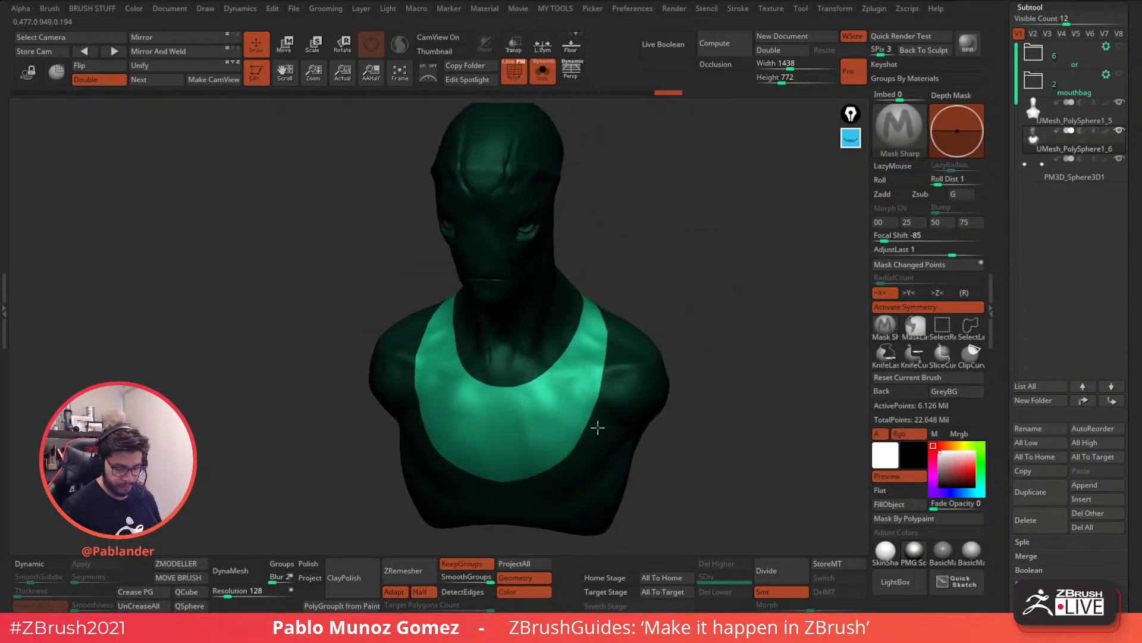
pyautogui.keyDown('ctrl'); pyautogui.moveTo(617, 331); pyautogui.dragTo(615, 315); pyautogui.keyUp('ctrl')
pyautogui.keyDown('shift'); pyautogui.moveTo(644, 319); pyautogui.dragTo(710, 312, button='right'); pyautogui.keyUp('shift')
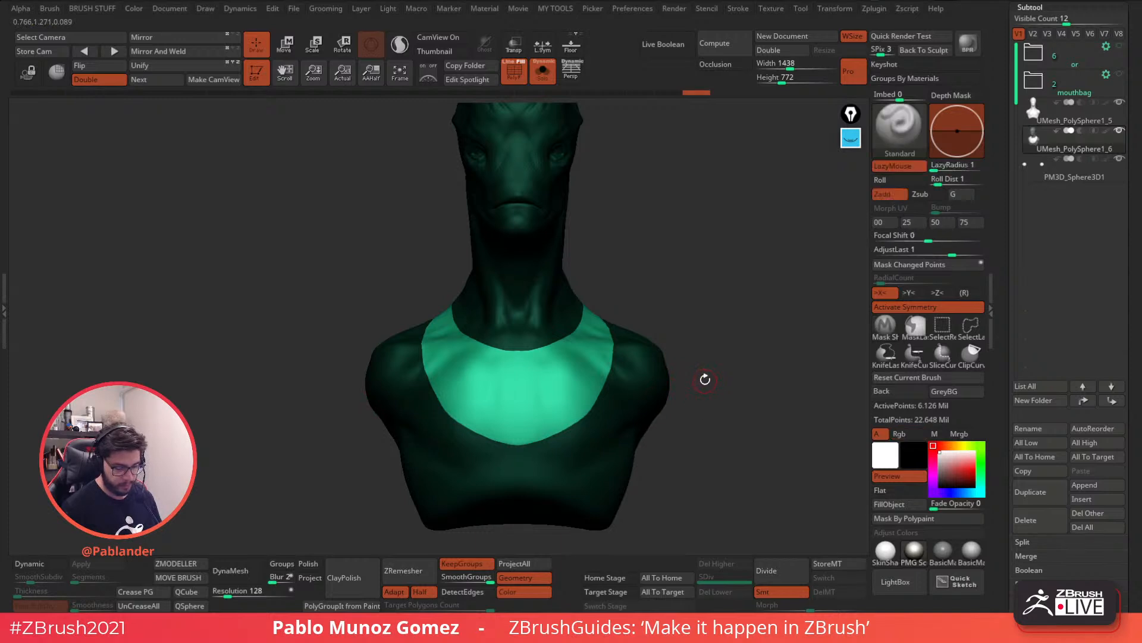
pyautogui.moveTo(709, 357); pyautogui.dragTo(715, 324, button='right')
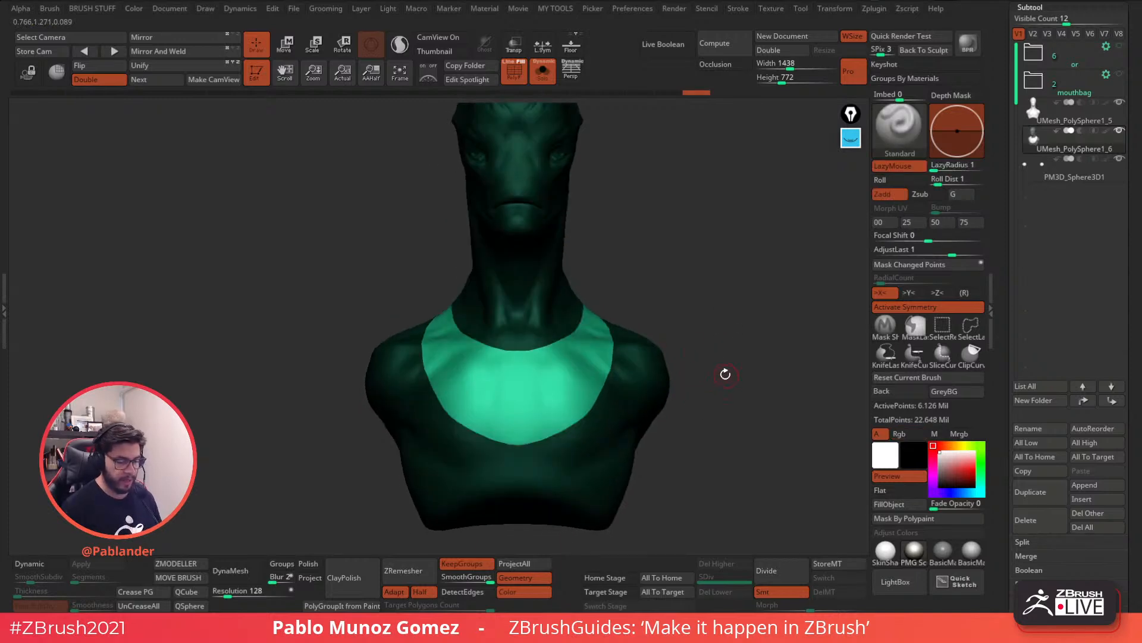
pyautogui.moveTo(726, 375); pyautogui.dragTo(680, 387, button='right')
pyautogui.moveTo(689, 331); pyautogui.dragTo(698, 319, button='right')
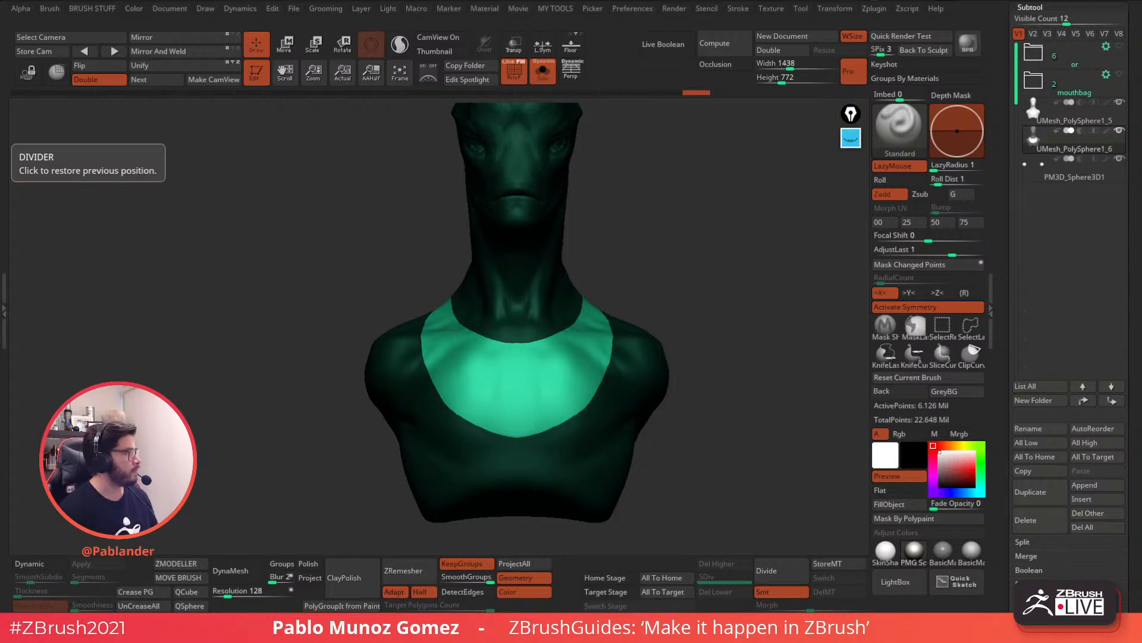
# Switch to the browser, open the Resources page of 3dconceptartist.com, and browse down to its Assets section
pyautogui.moveTo(0, 156); pyautogui.dragTo(333, 1)
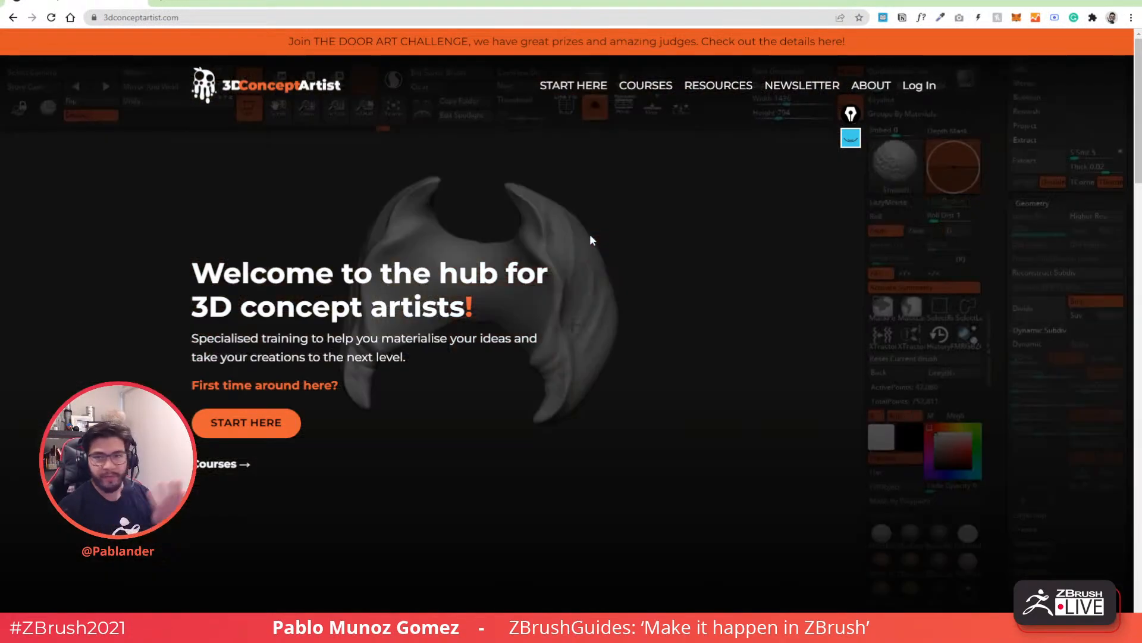
pyautogui.scroll(-3, 493, 250)
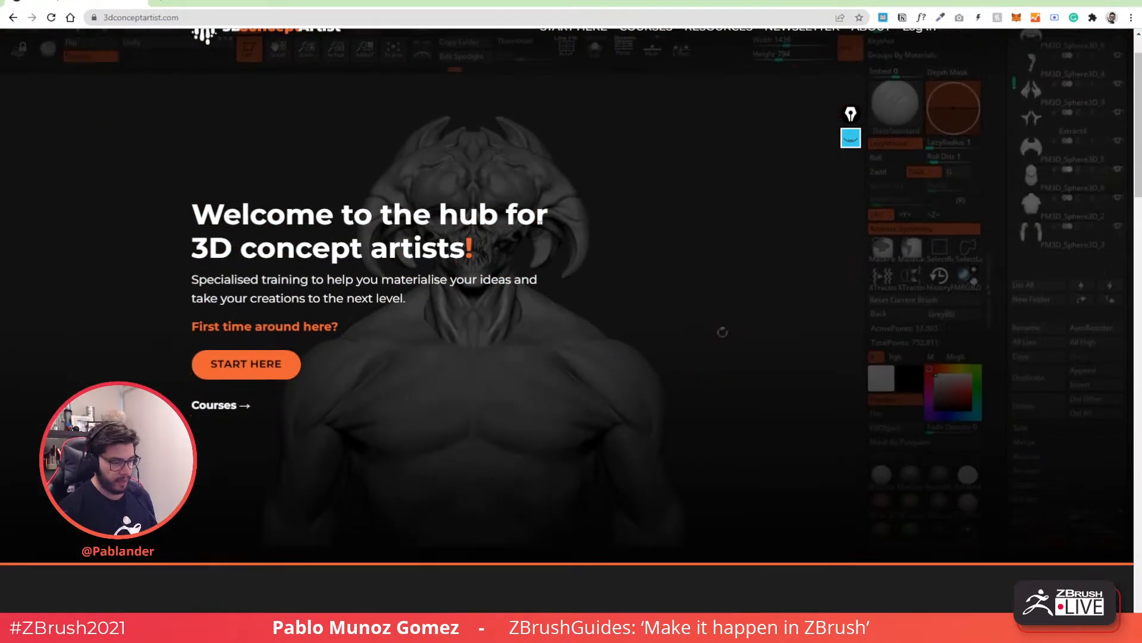
pyautogui.scroll(3, 375, 235)
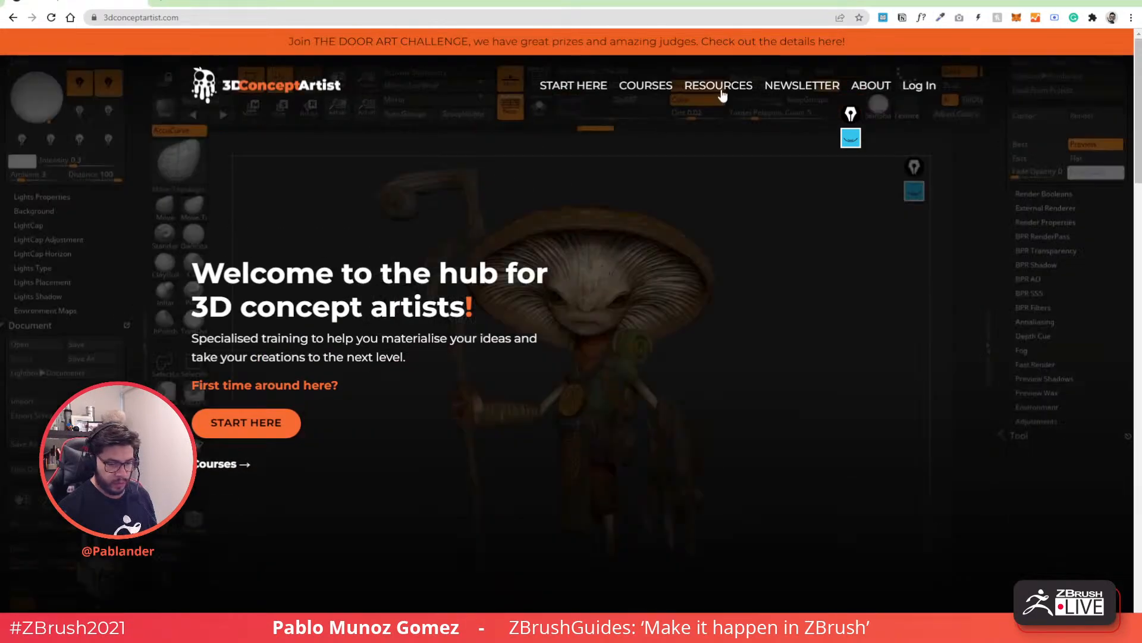
pyautogui.click(720, 86)
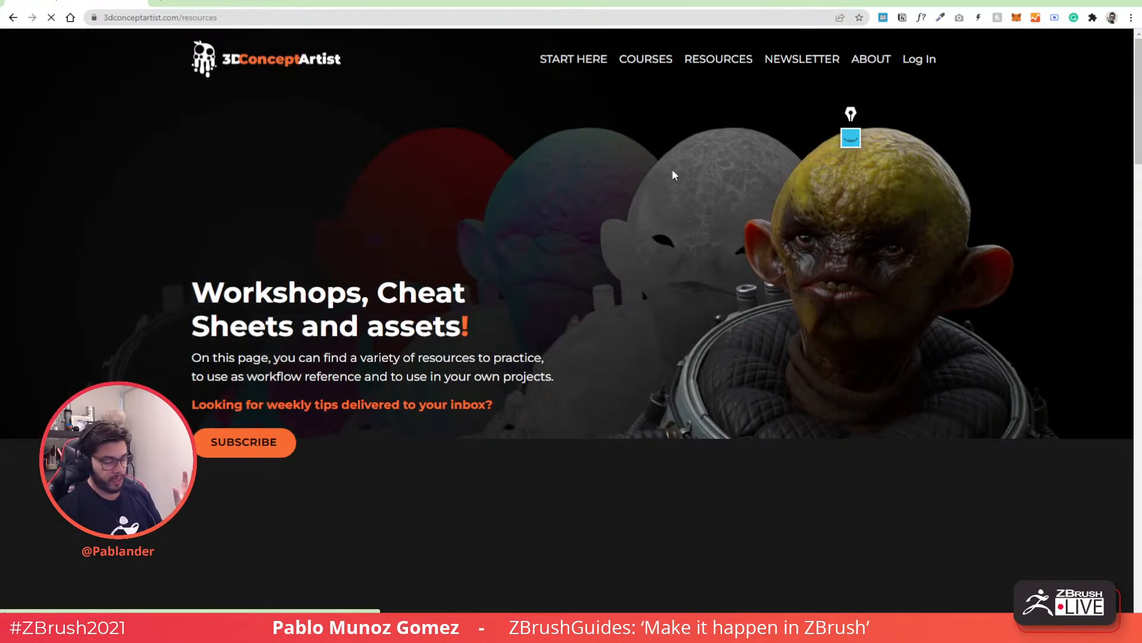
pyautogui.scroll(-10, 657, 143)
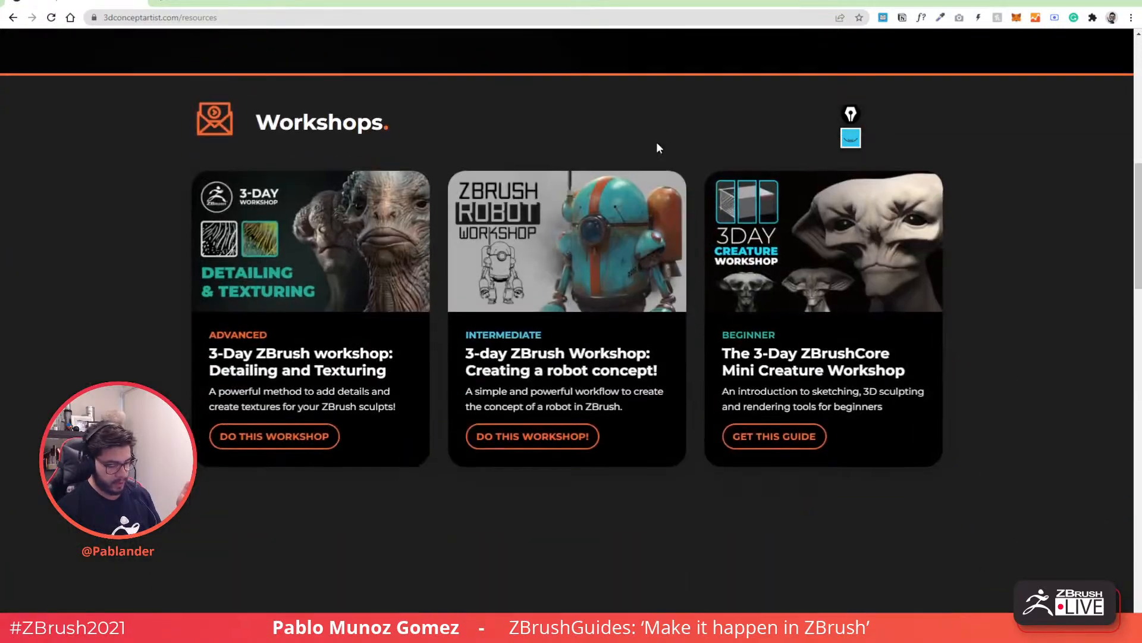
pyautogui.scroll(-15, 656, 143)
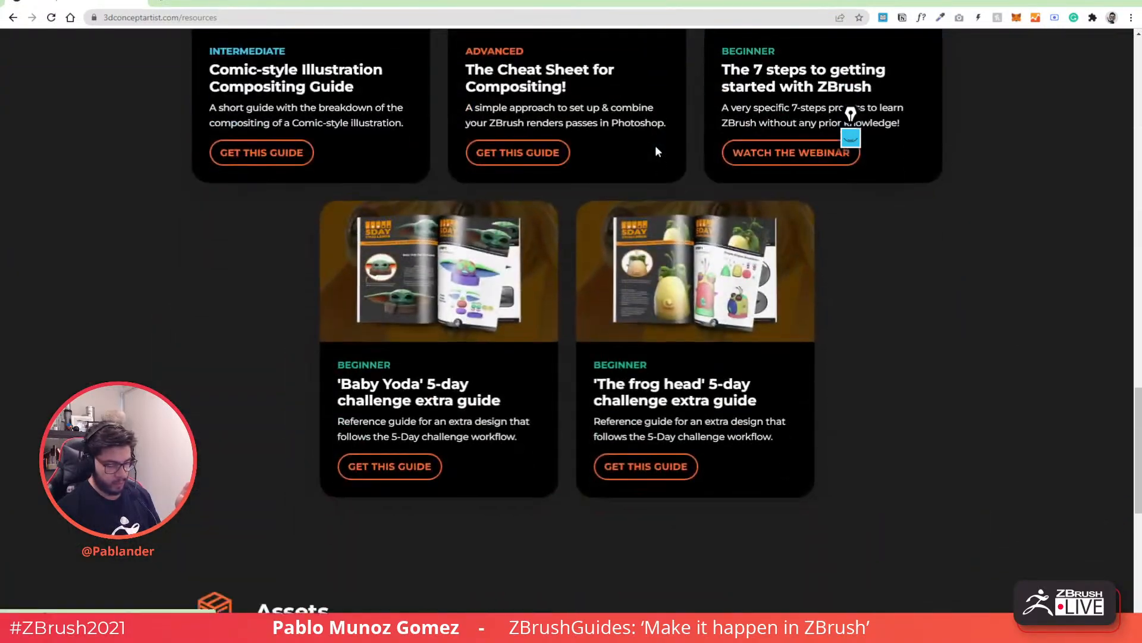
pyautogui.scroll(-8, 655, 151)
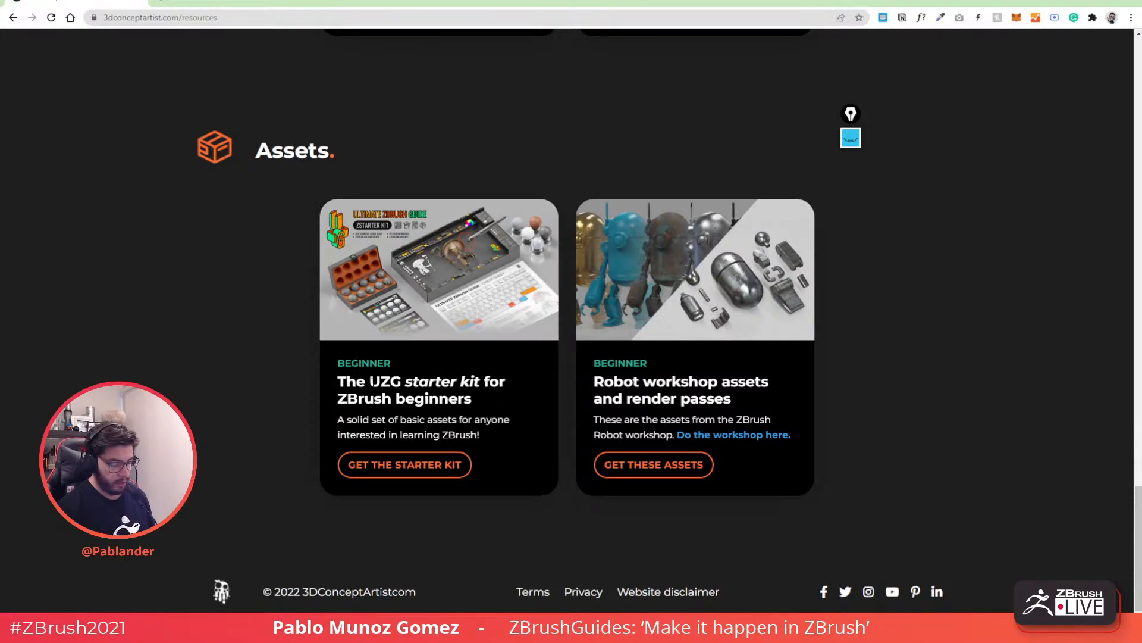
# Open the UZG starter kit page and look through the contents of the kit
pyautogui.click(416, 465)
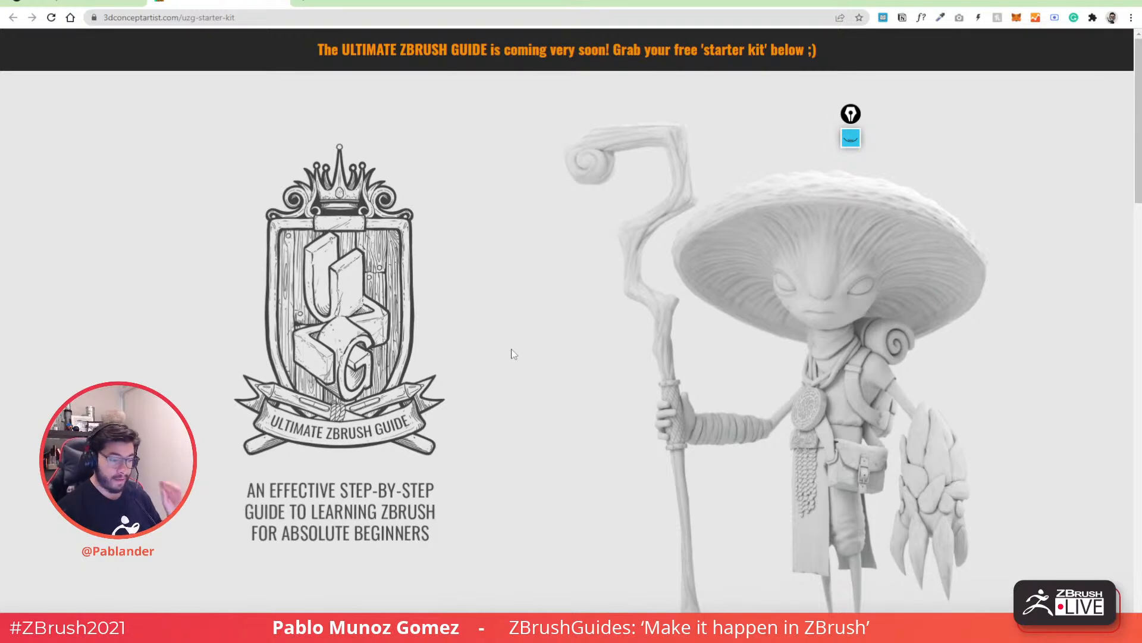
pyautogui.scroll(-10, 514, 354)
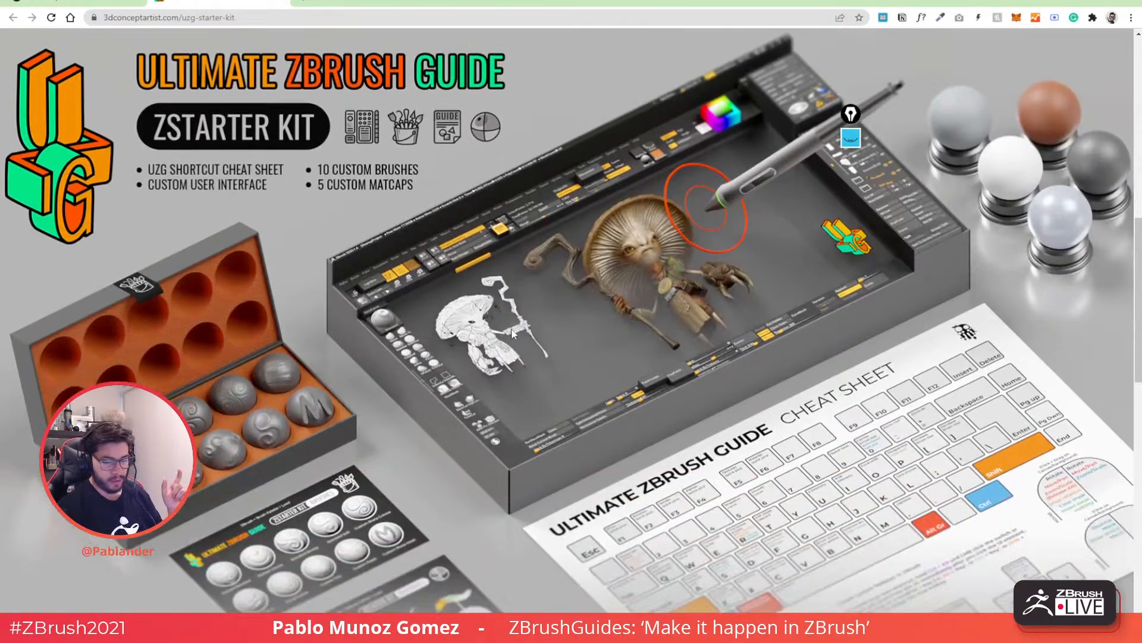
pyautogui.scroll(-1, 366, 347)
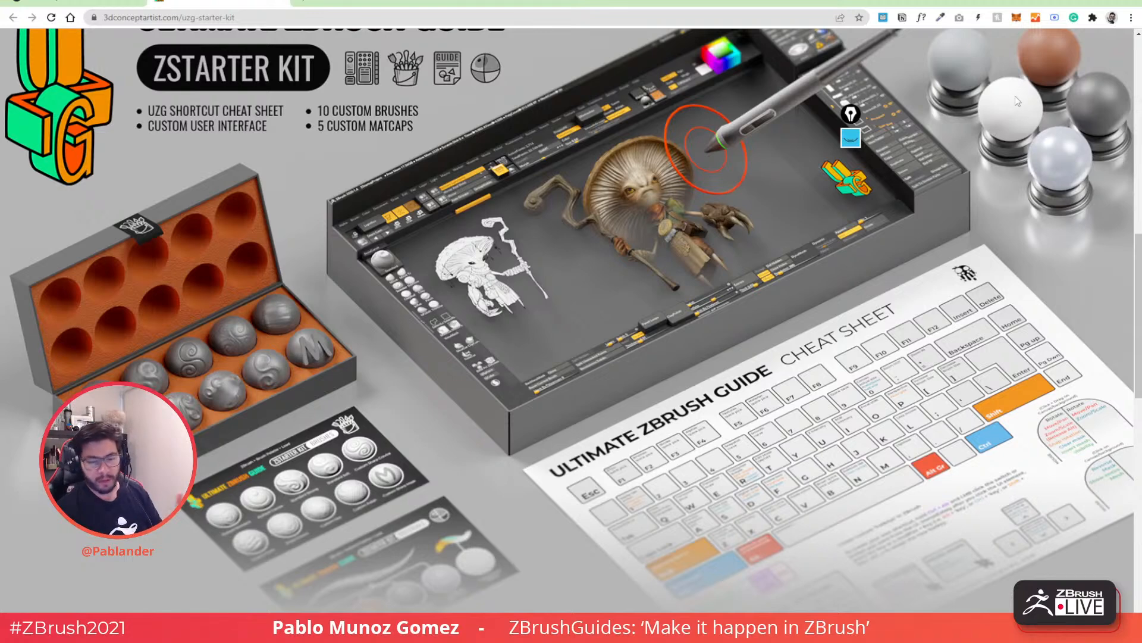
pyautogui.scroll(-3, 513, 383)
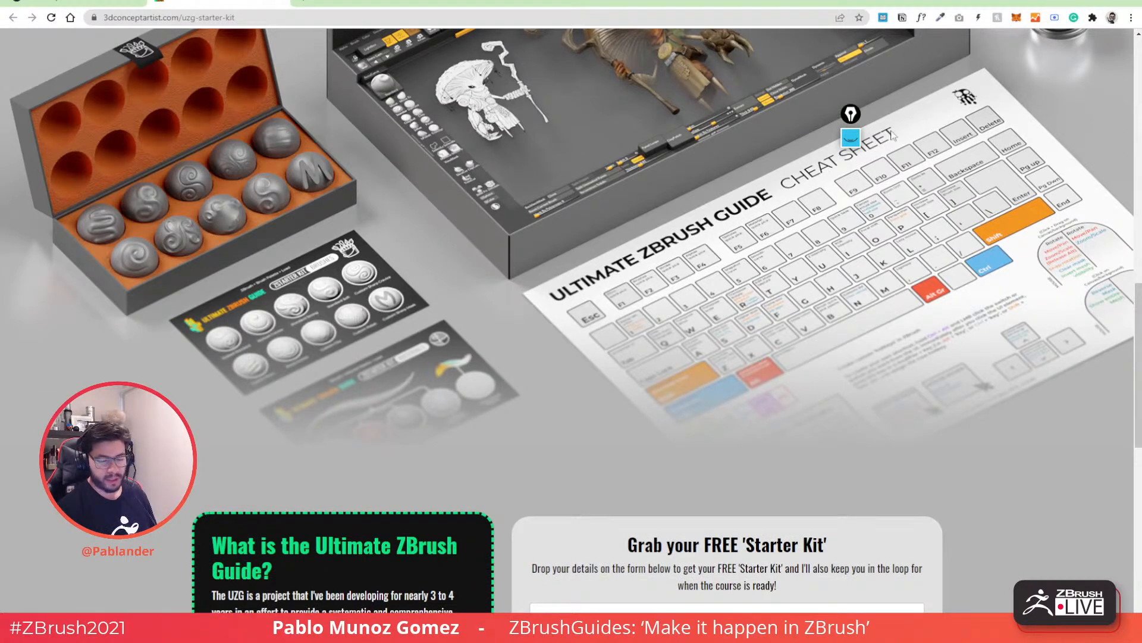
# Review the starter kit page, covering the free sign-up form, the course description and the brush and cheat sheet previews
pyautogui.scroll(-8, 597, 291)
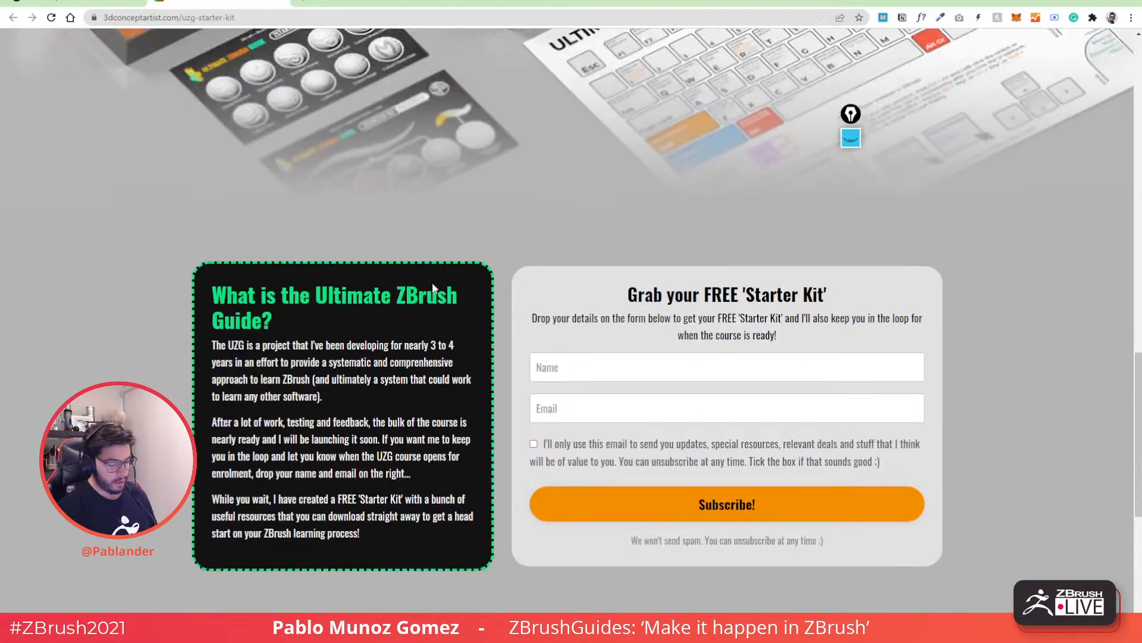
pyautogui.scroll(2, 597, 286)
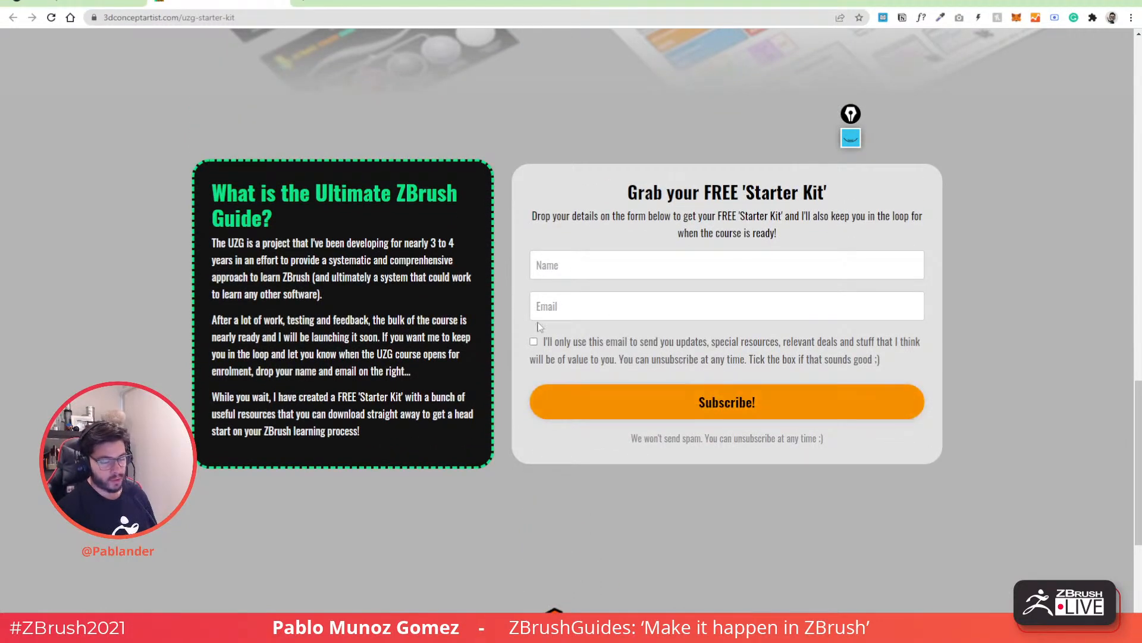
pyautogui.scroll(-4, 544, 253)
pyautogui.scroll(6, 500, 321)
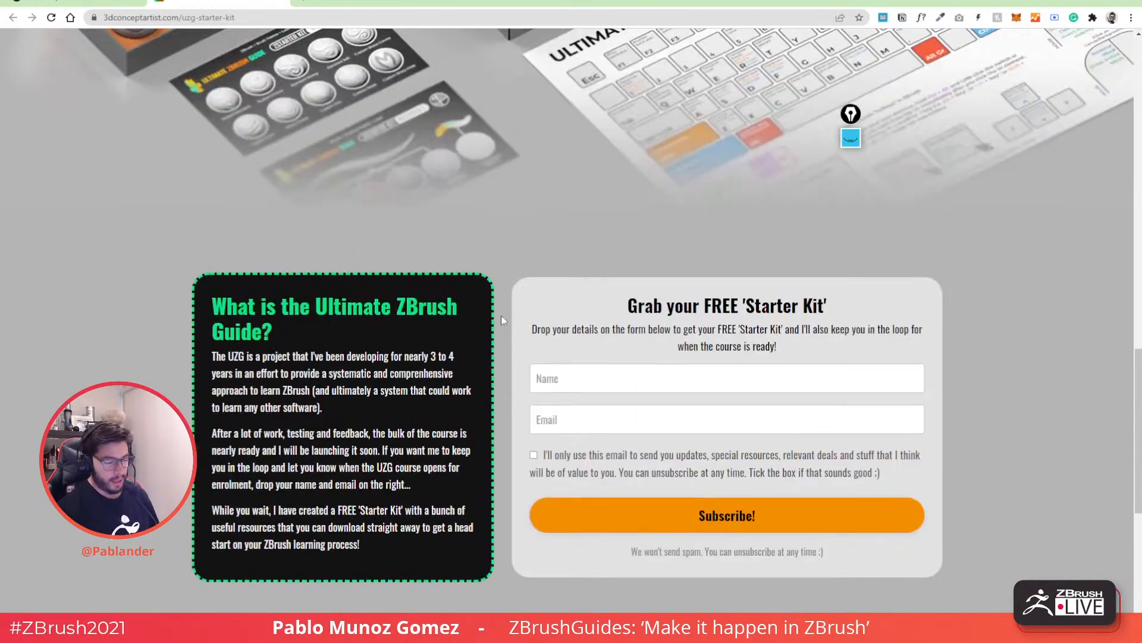
pyautogui.scroll(4, 487, 279)
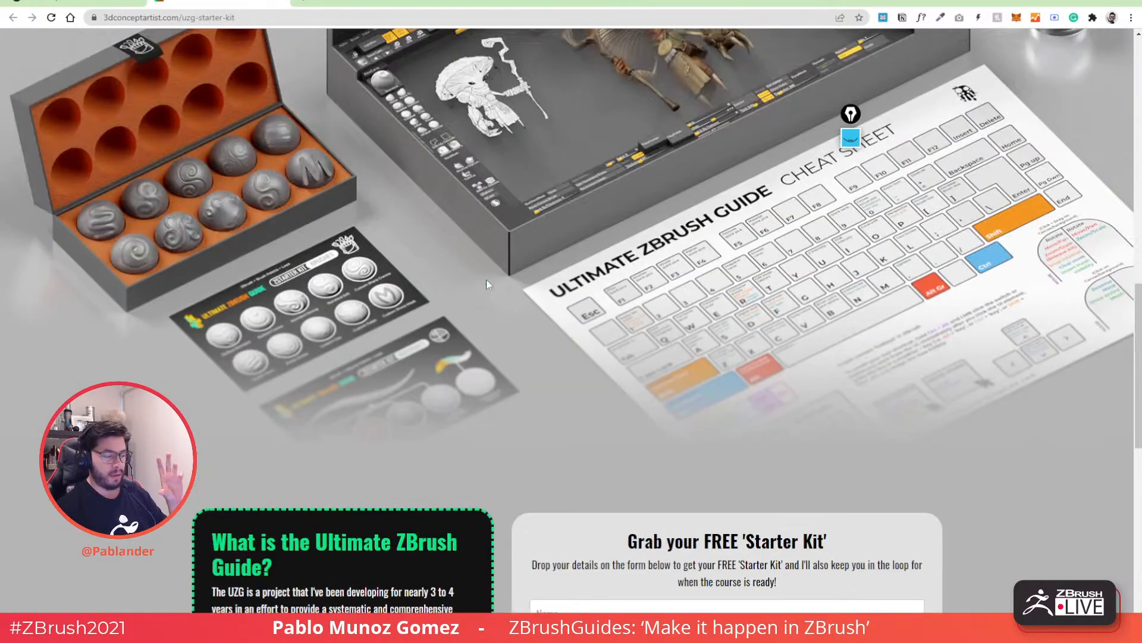
pyautogui.scroll(2, 486, 280)
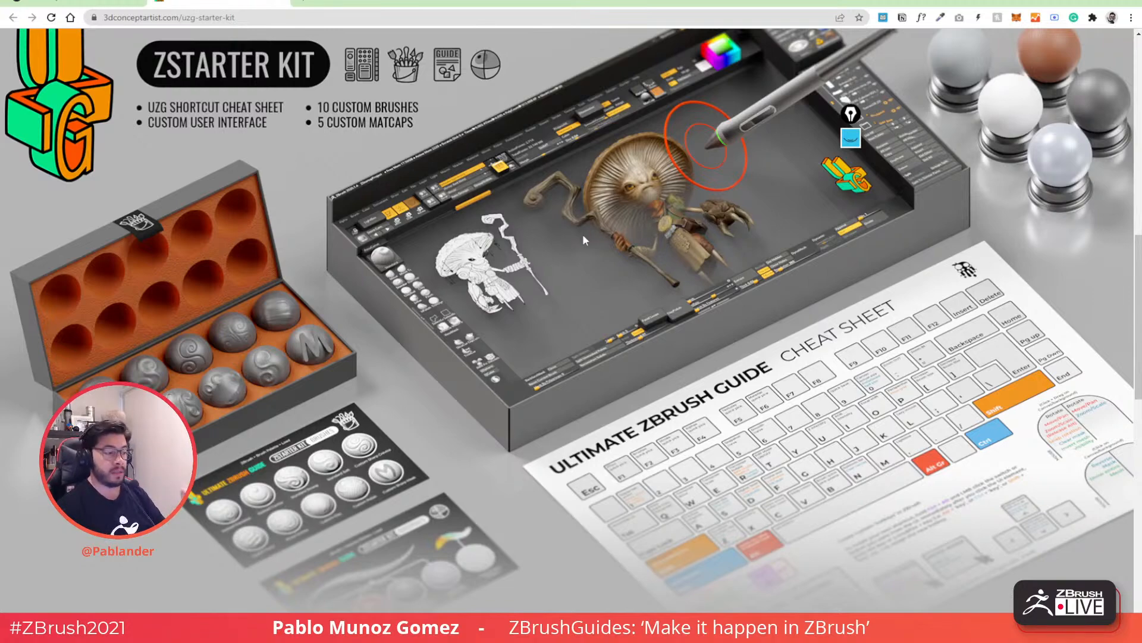
pyautogui.scroll(8, 583, 233)
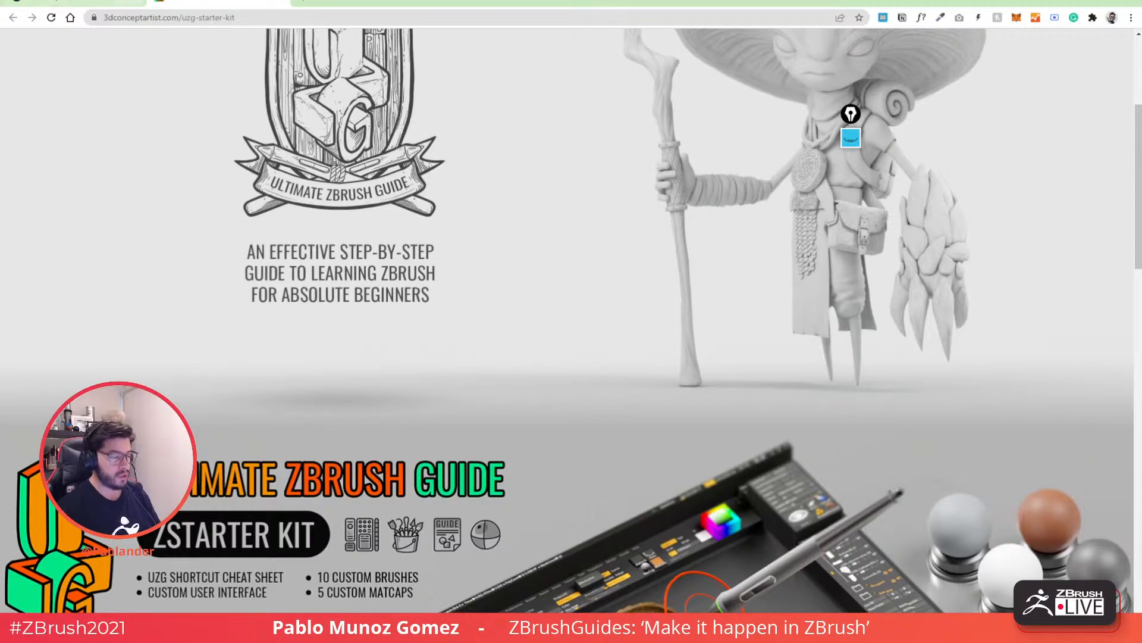
# Revisit the Resources page, and return to the starter kit page to view its custom brushes and shortcut cheat sheet
pyautogui.hotkey('alt', 'Left')
pyautogui.scroll(-10, 664, 206)
pyautogui.scroll(15, 664, 206)
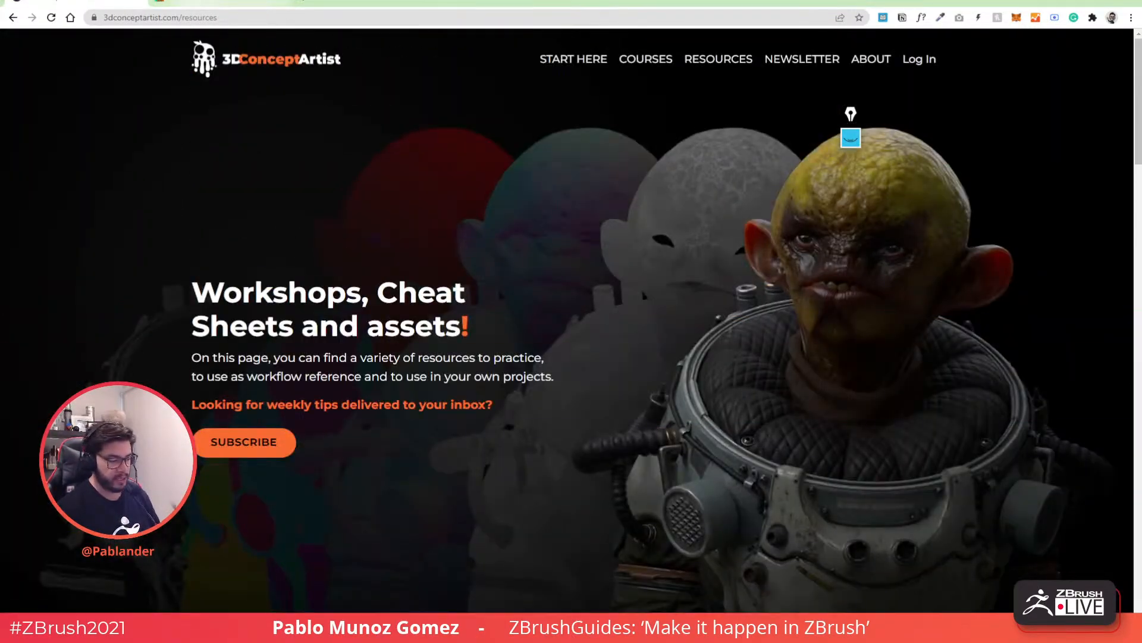
pyautogui.hotkey('alt', 'Right')
pyautogui.scroll(-10, 401, 285)
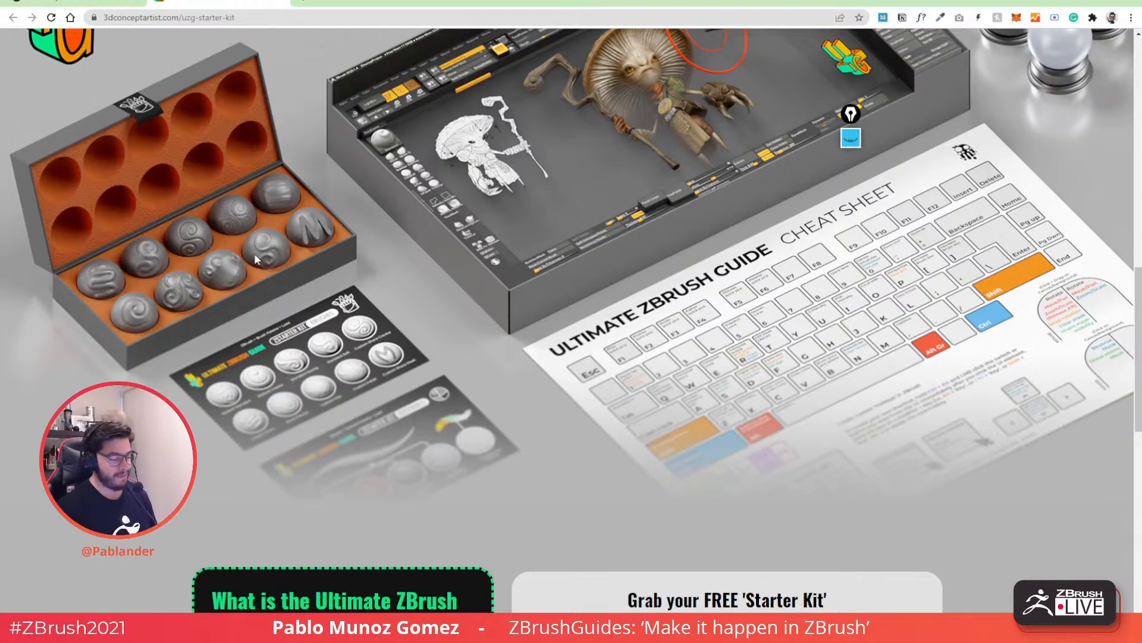
# Leave the browser, switch back to ZBrush, and inspect the masked collar on the bust from an angle and the front
pyautogui.click(90, 2)
pyautogui.hotkey('ctrl', 'w')
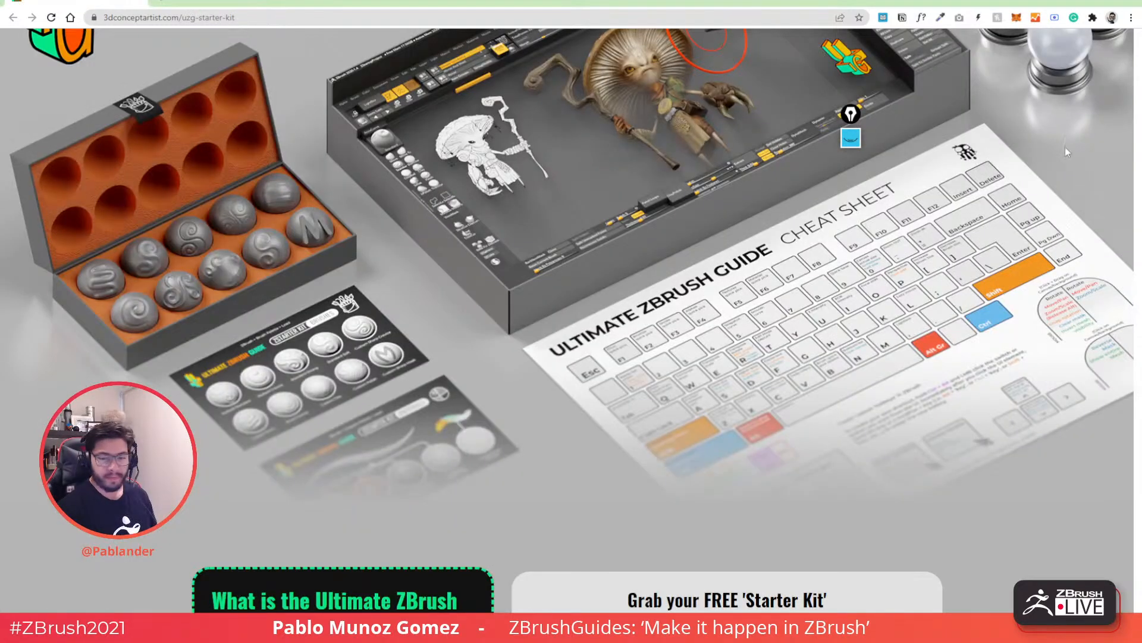
pyautogui.click(573, 21)
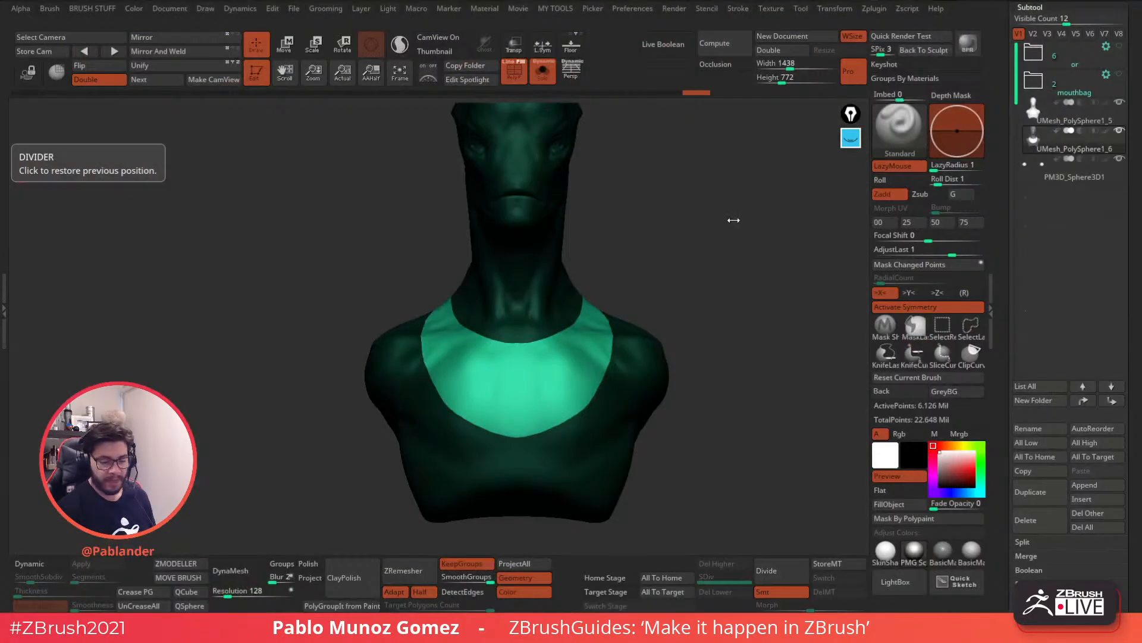
pyautogui.moveTo(636, 298)
pyautogui.mouseDown()
pyautogui.moveTo(627, 294)
pyautogui.moveTo(637, 293)
pyautogui.mouseUp()
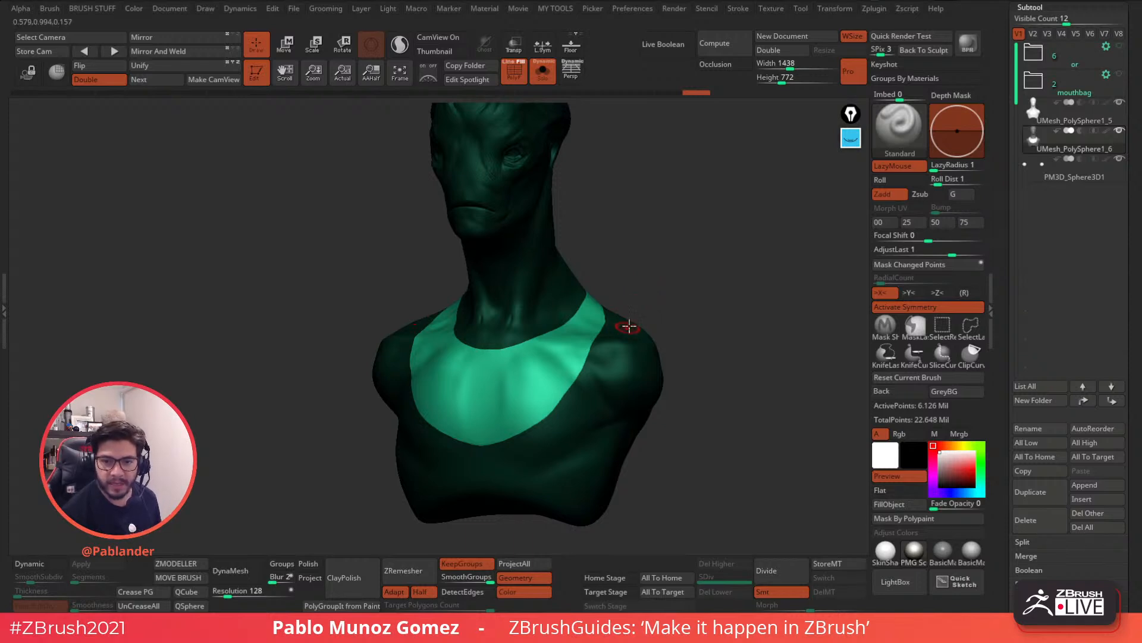
pyautogui.moveTo(677, 303); pyautogui.dragTo(676, 404)
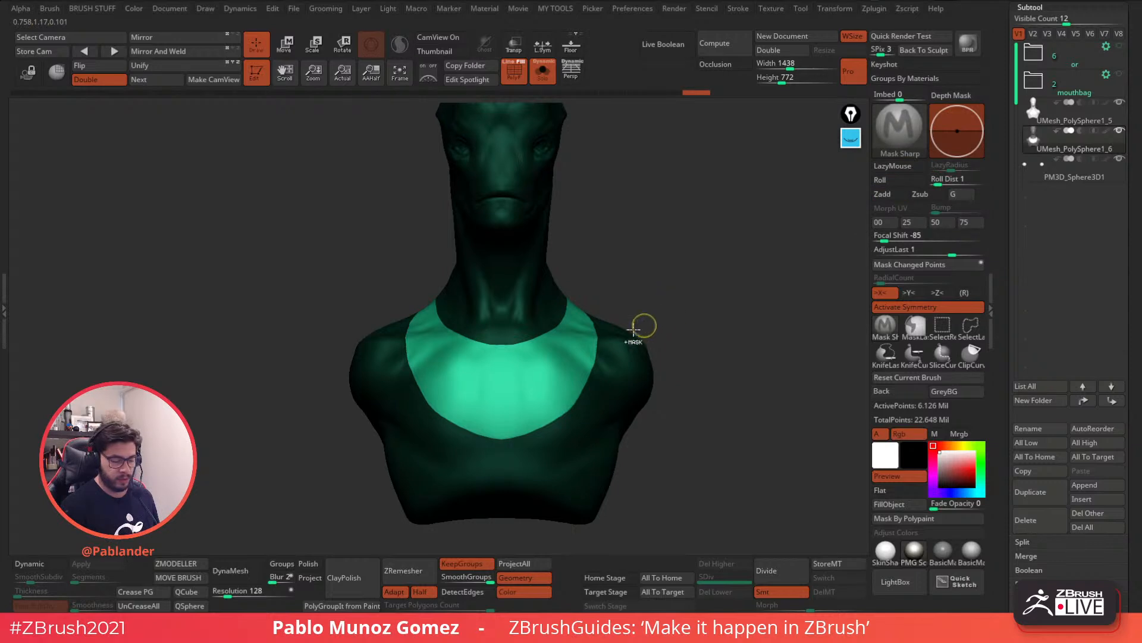
# Assign the collar area its own polygroup, separate from the rest of the bust, and clear the mask
pyautogui.keyDown('ctrl'); pyautogui.click(671, 296); pyautogui.keyUp('ctrl')
pyautogui.keyDown('ctrl'); pyautogui.click(671, 297); pyautogui.keyUp('ctrl')
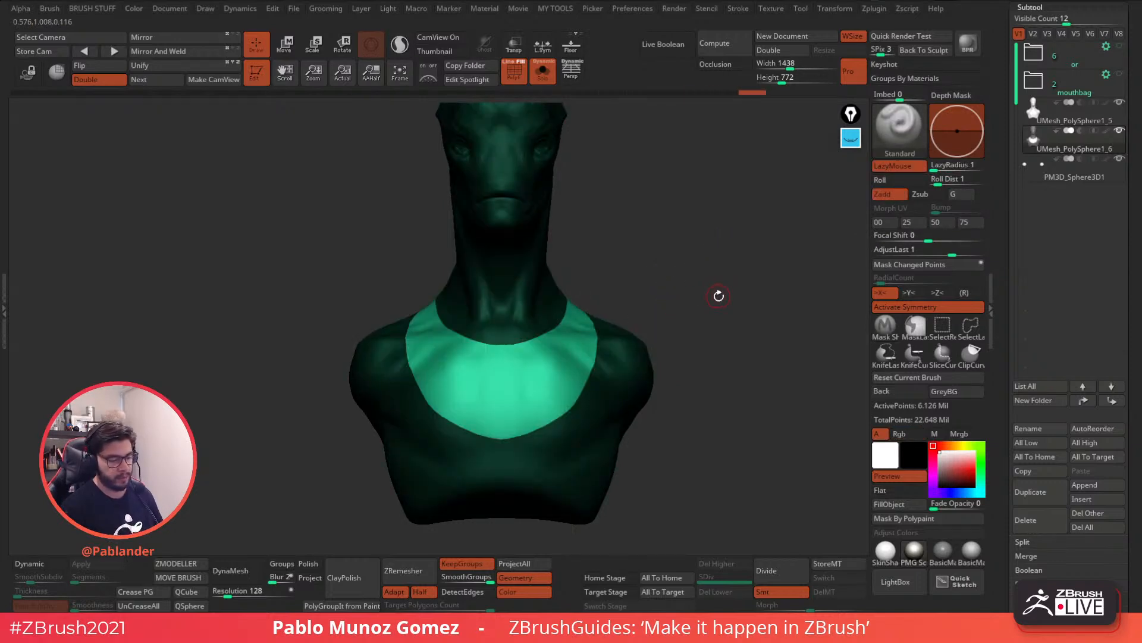
pyautogui.press('1')
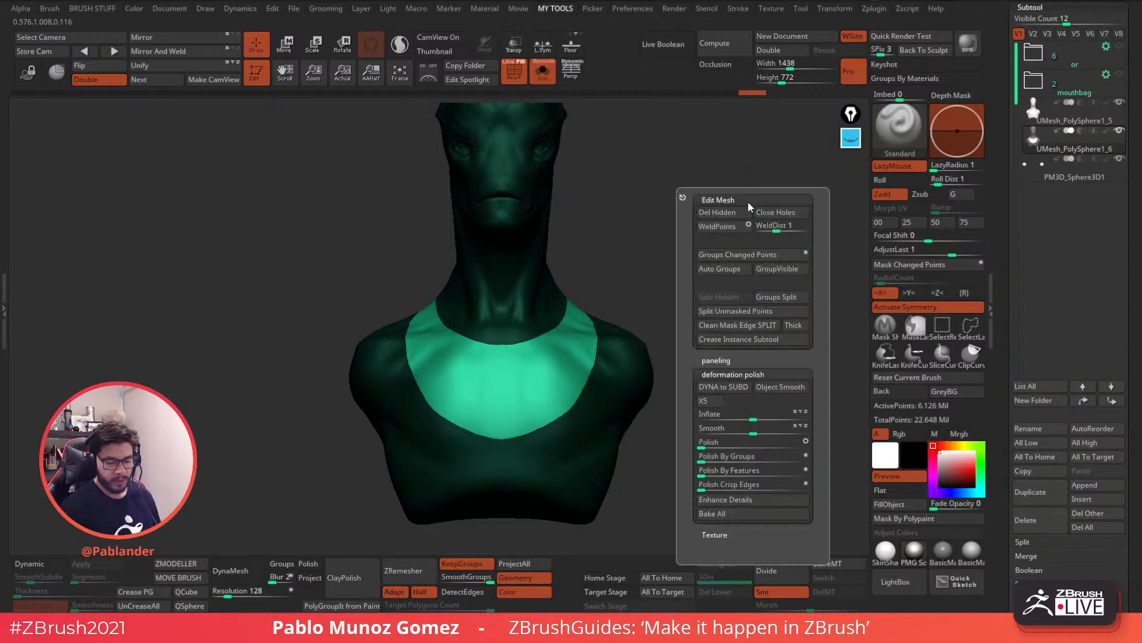
pyautogui.click(795, 269)
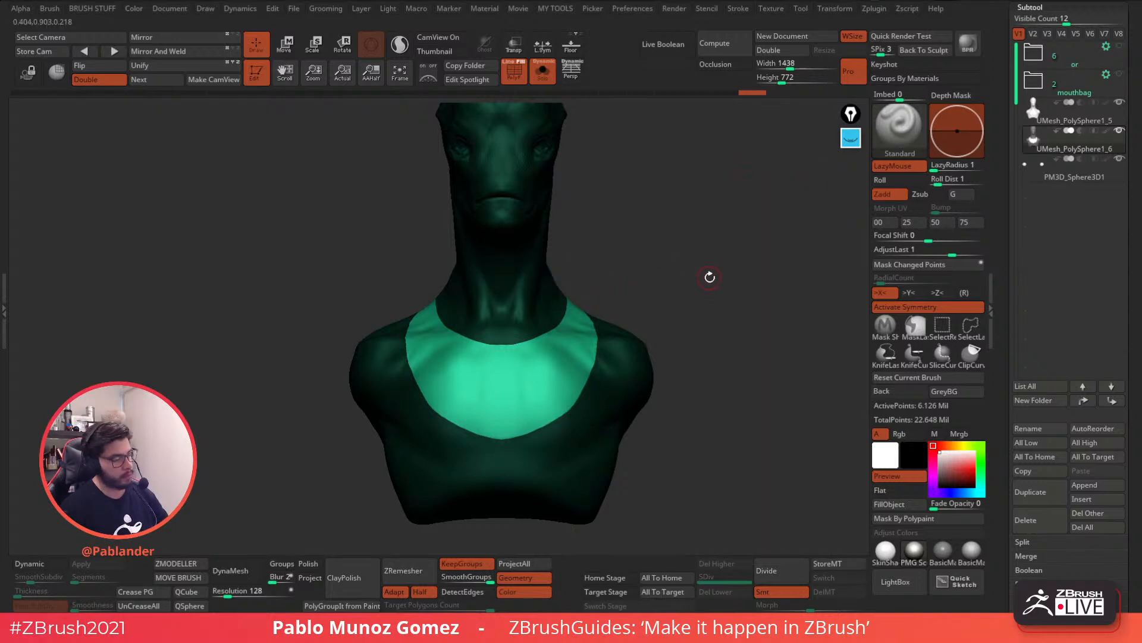
pyautogui.keyDown('ctrl'); pyautogui.moveTo(708, 280); pyautogui.dragTo(708, 285); pyautogui.keyUp('ctrl')
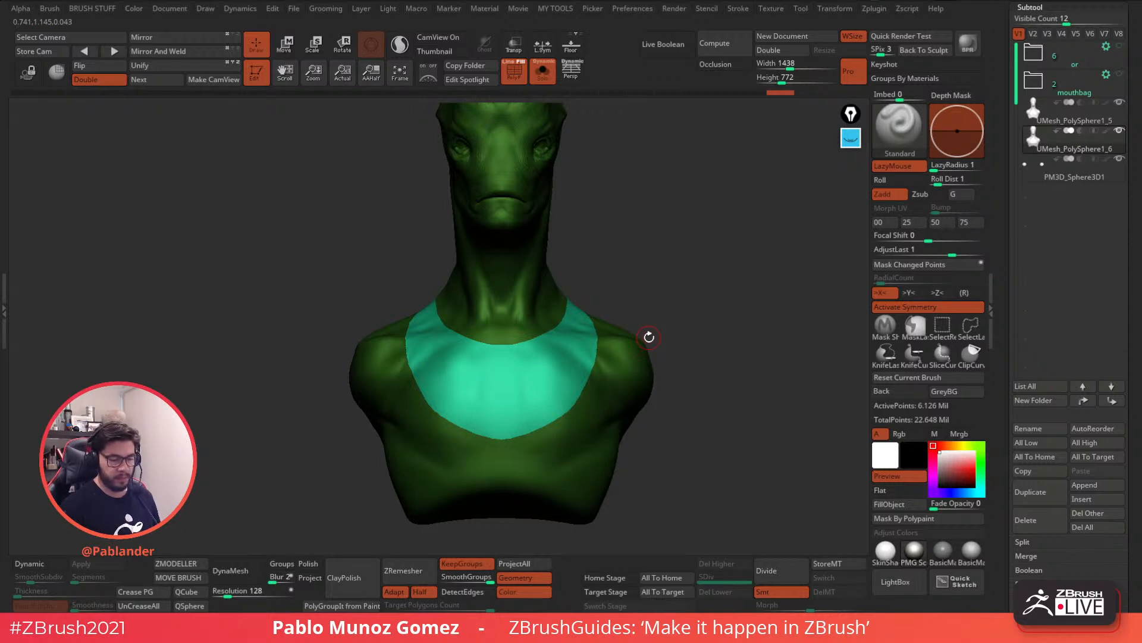
# Isolate the collar polygroup with SelectRect and delete the hidden rest of the duplicated bust
pyautogui.click(946, 324)
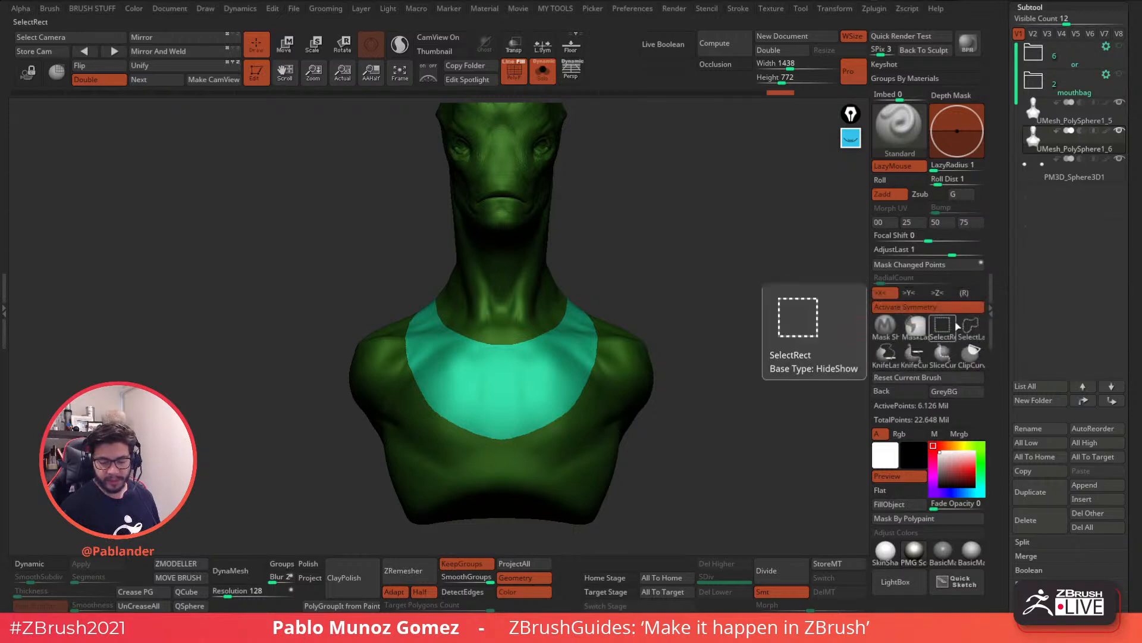
pyautogui.keyDown('ctrl'); pyautogui.keyDown('shift'); pyautogui.click(564, 365); pyautogui.keyUp('shift'); pyautogui.keyUp('ctrl')
pyautogui.moveTo(671, 350); pyautogui.dragTo(664, 374)
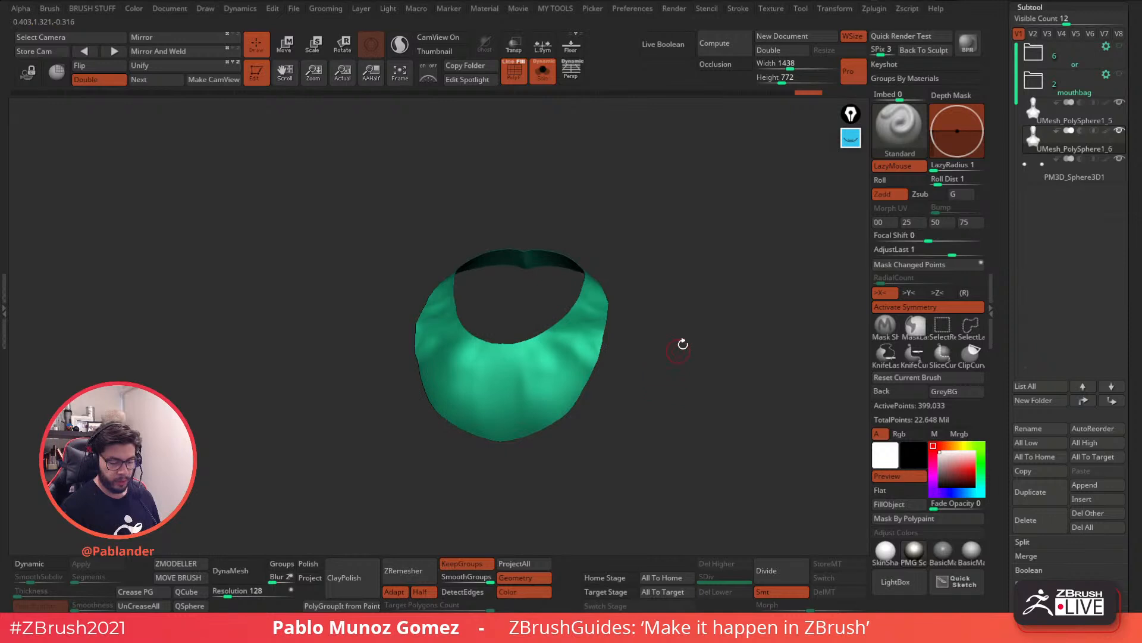
pyautogui.press('space')
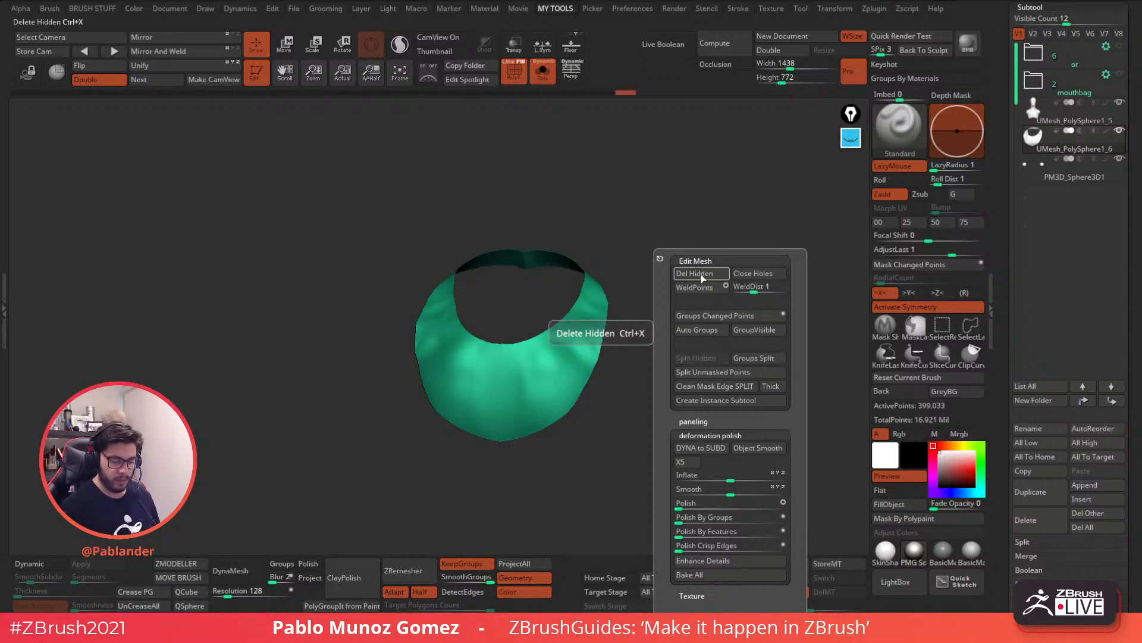
pyautogui.click(699, 275)
pyautogui.keyDown('shift'); pyautogui.moveTo(697, 291); pyautogui.dragTo(645, 332); pyautogui.keyUp('shift')
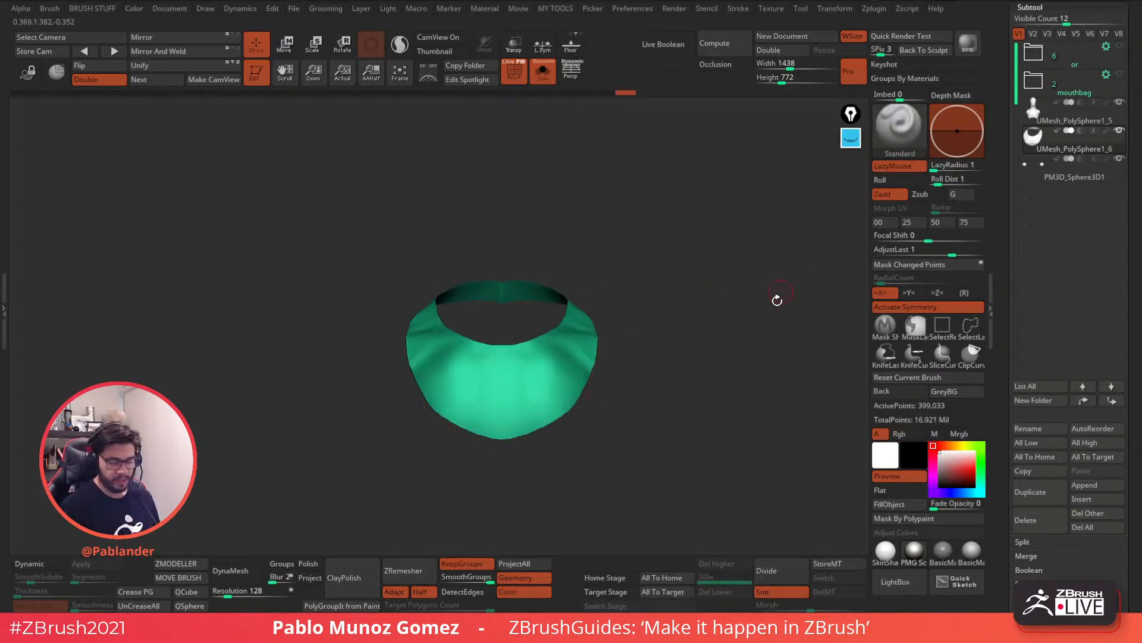
# Compare the extracted collar with the full bust, with and without polygroup colours, and return to the isolated collar
pyautogui.moveTo(709, 408); pyautogui.dragTo(772, 306)
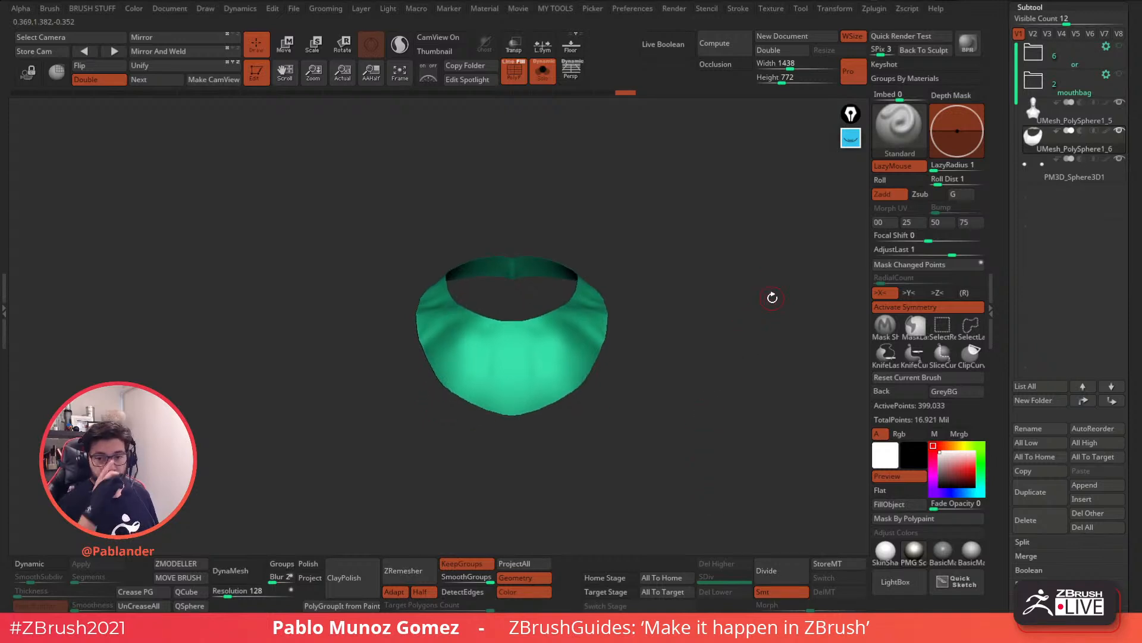
pyautogui.moveTo(655, 334); pyautogui.dragTo(648, 238)
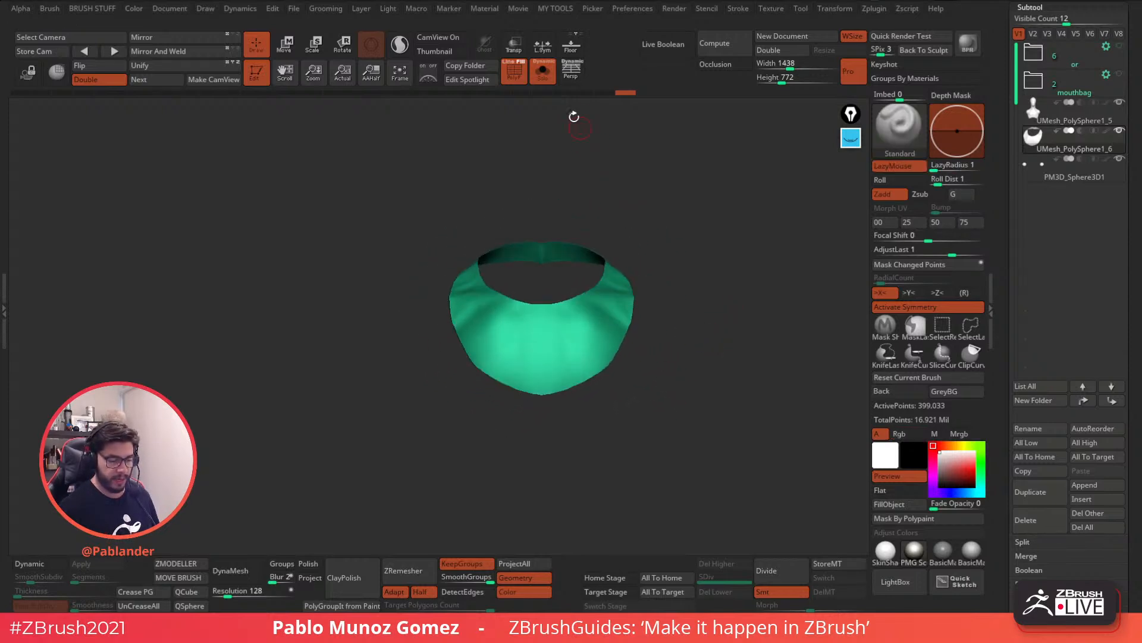
pyautogui.click(539, 79)
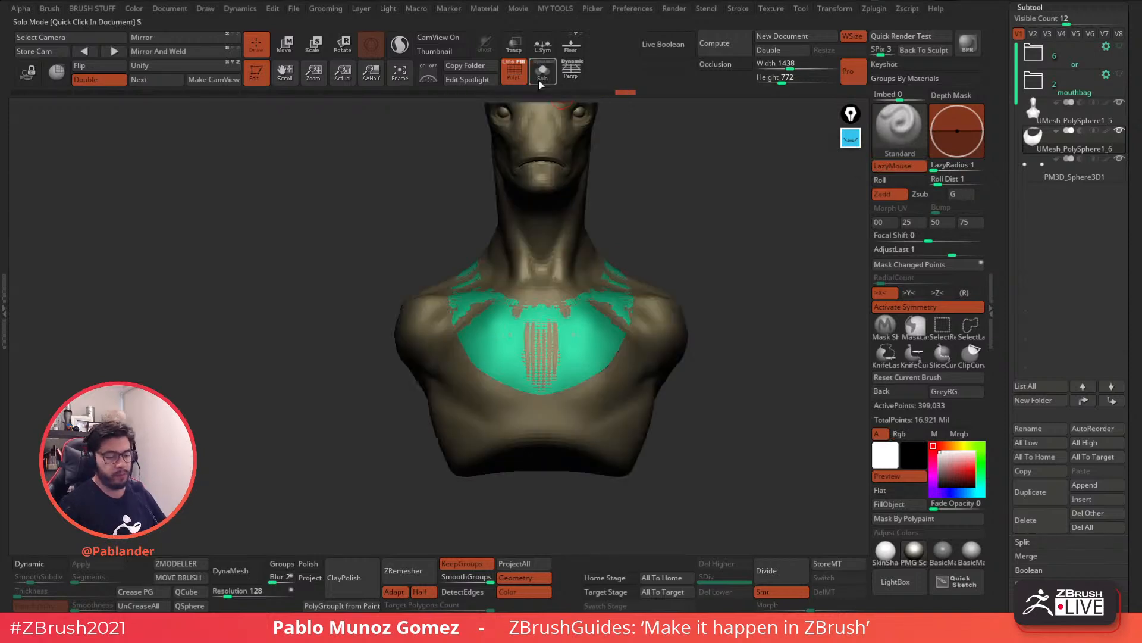
pyautogui.moveTo(666, 246); pyautogui.dragTo(675, 313)
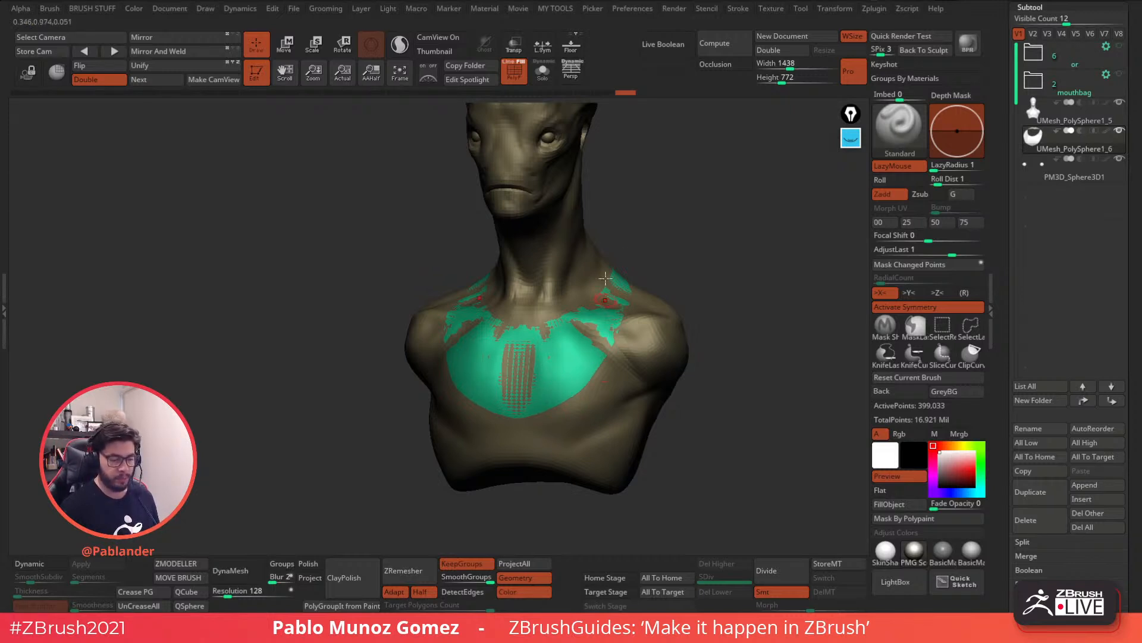
pyautogui.click(523, 78)
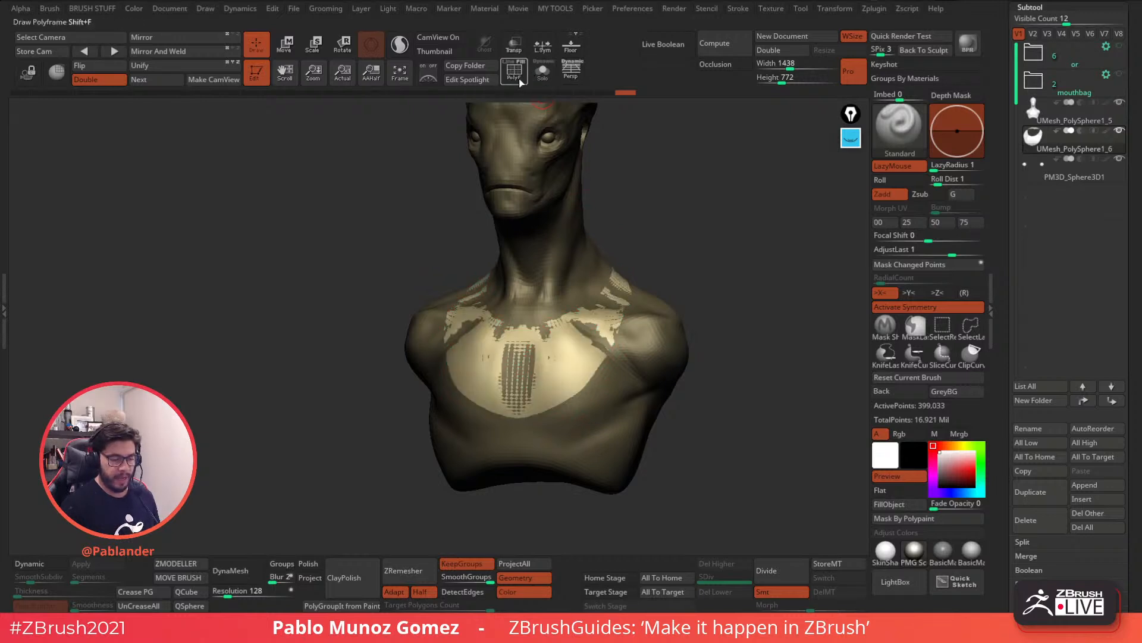
pyautogui.click(515, 72)
pyautogui.click(543, 71)
pyautogui.moveTo(599, 321); pyautogui.dragTo(621, 355, button='right')
pyautogui.keyDown('alt'); pyautogui.moveTo(698, 289); pyautogui.dragTo(702, 276, button='right'); pyautogui.keyUp('alt')
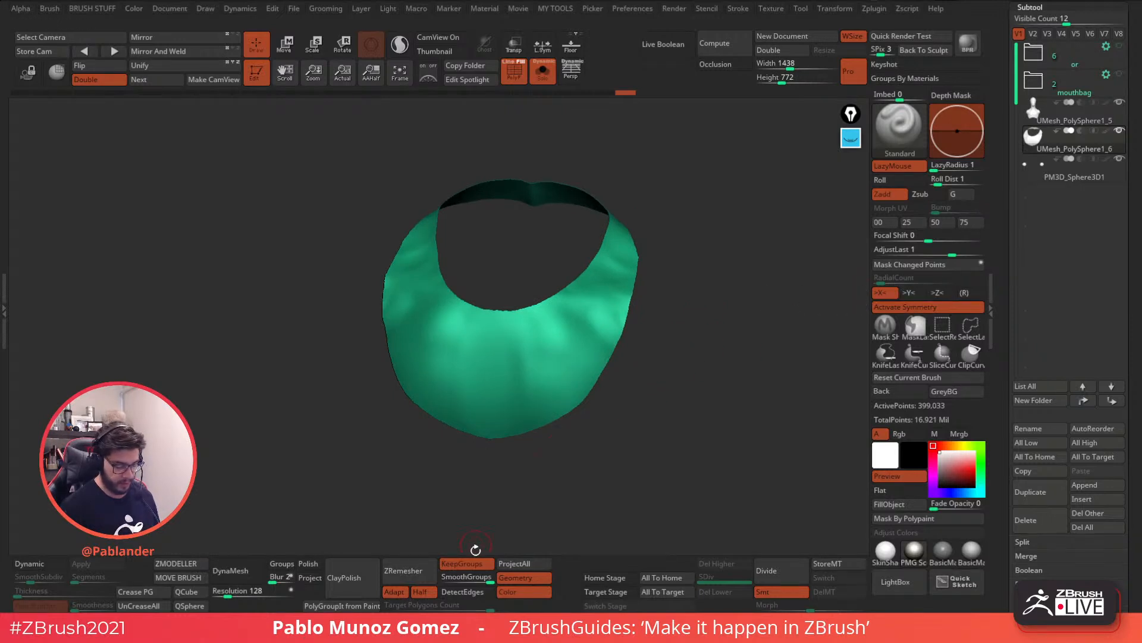
# Turn off KeepGroups and Adapt in the ZRemesher settings for the collar, leaving Half enabled
pyautogui.click(464, 565)
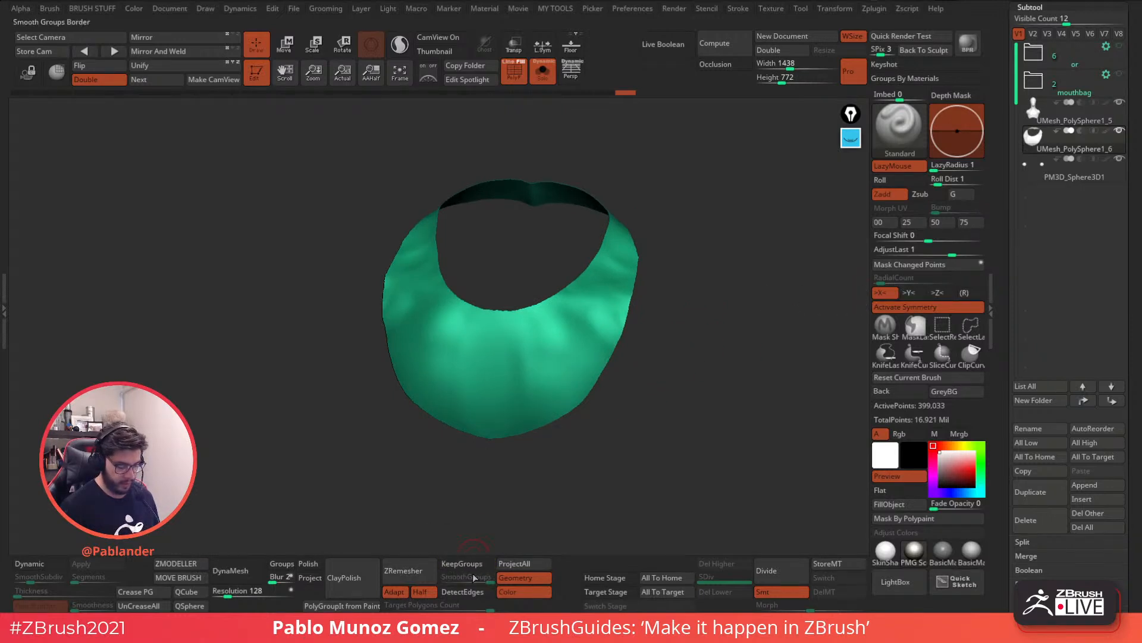
pyautogui.scroll(-5, 1042, 357)
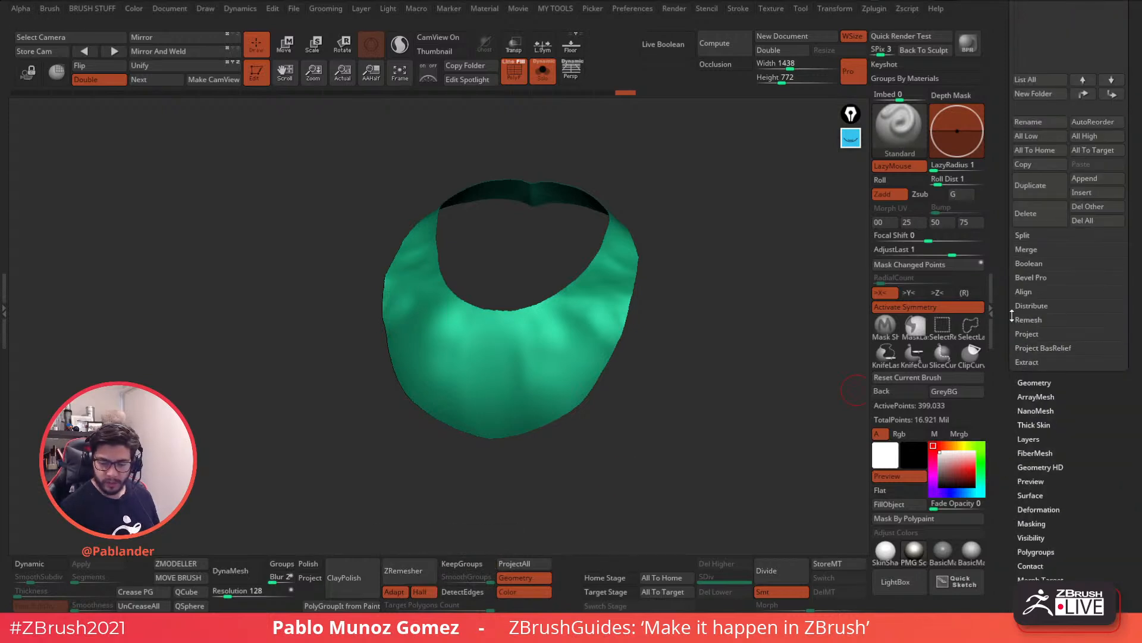
pyautogui.click(1034, 379)
pyautogui.scroll(-5, 1032, 333)
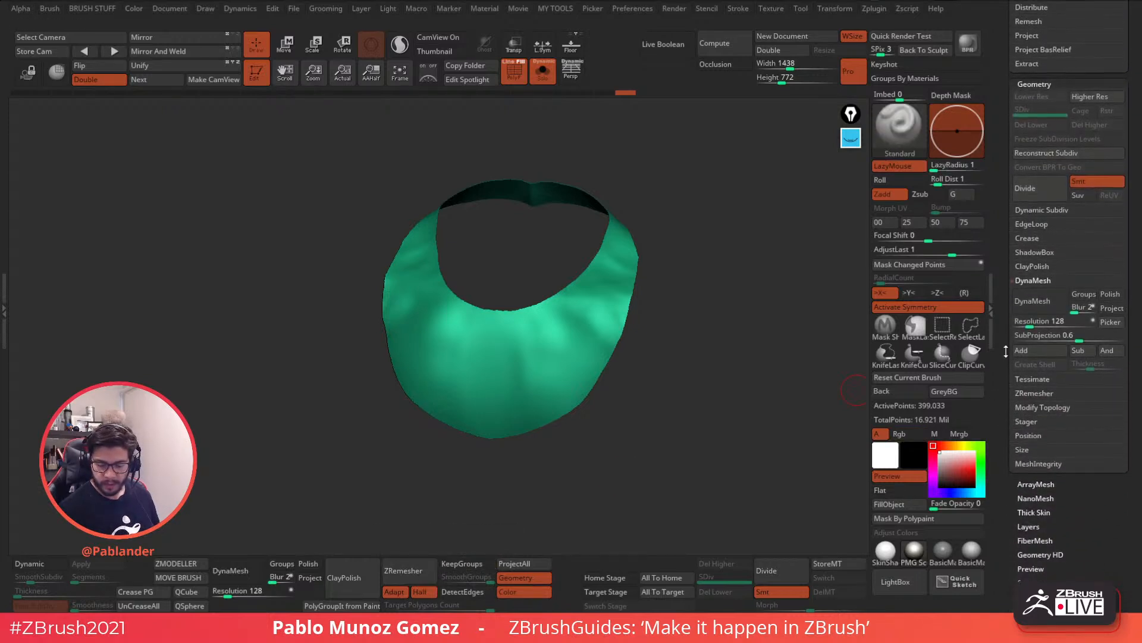
pyautogui.click(1068, 354)
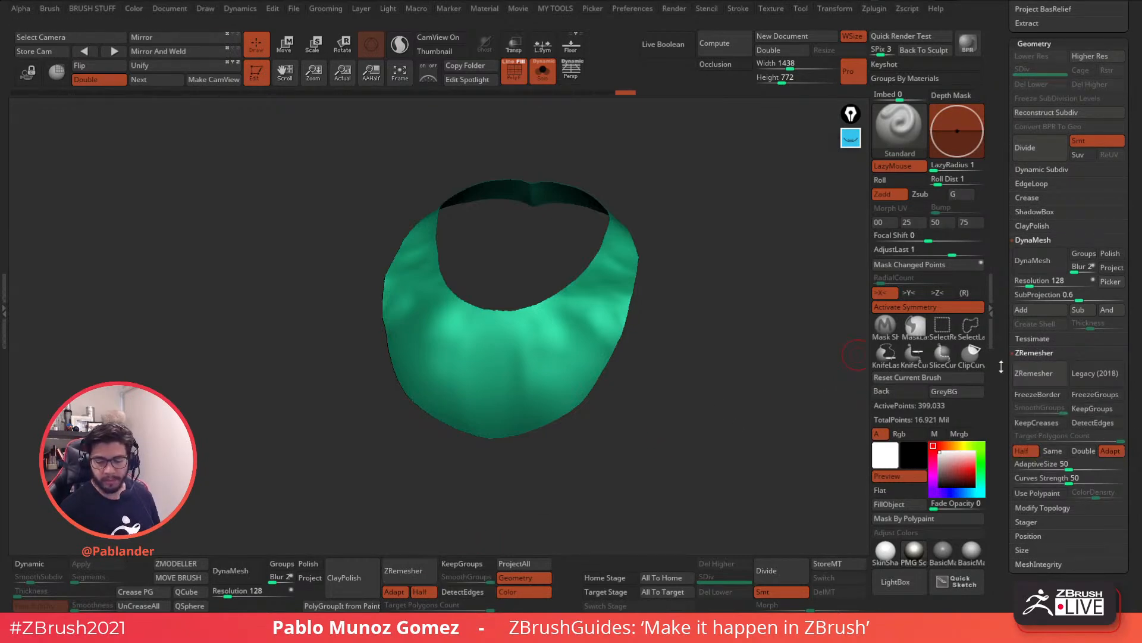
pyautogui.scroll(-3, 1071, 357)
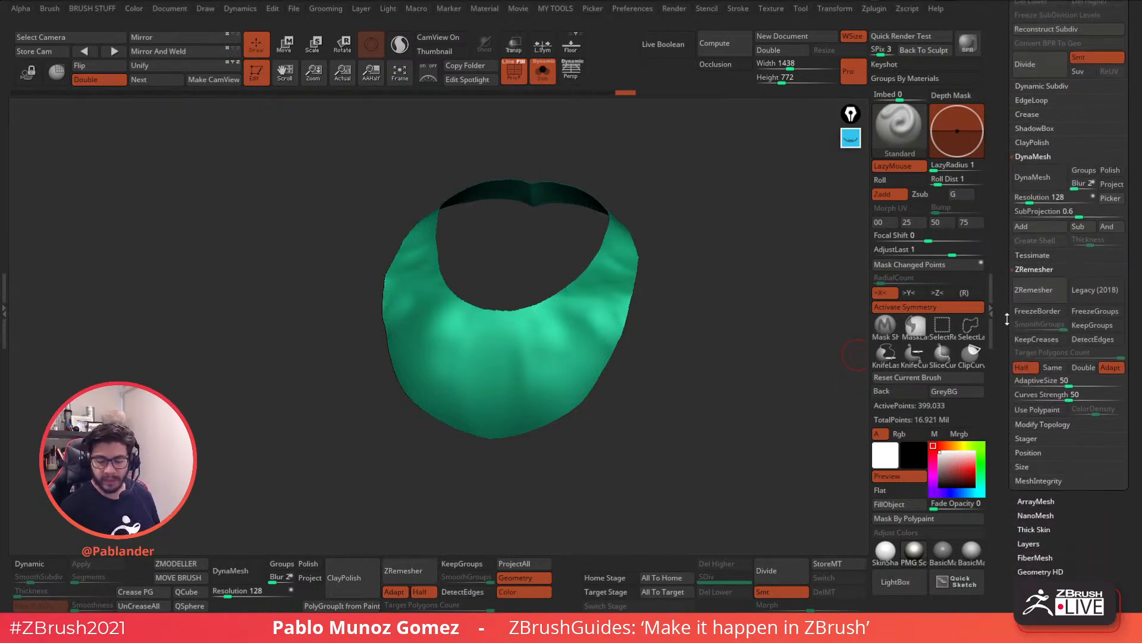
pyautogui.click(1111, 363)
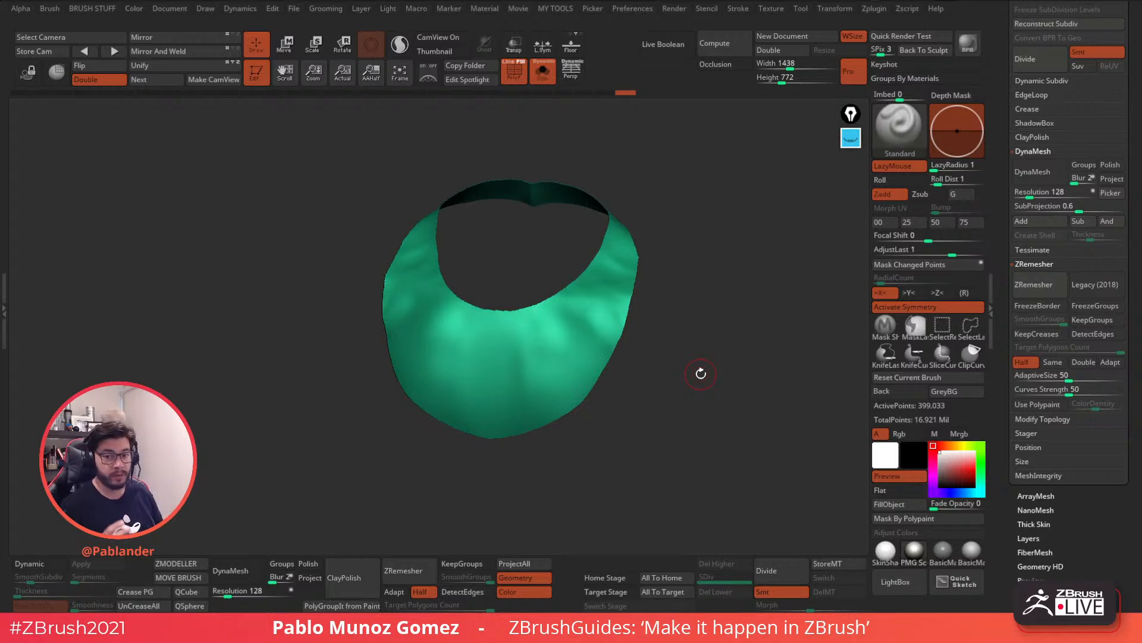
# Try a wavy symmetrical DamStandard stroke across the front of the collar, and undo it
pyautogui.press('b')
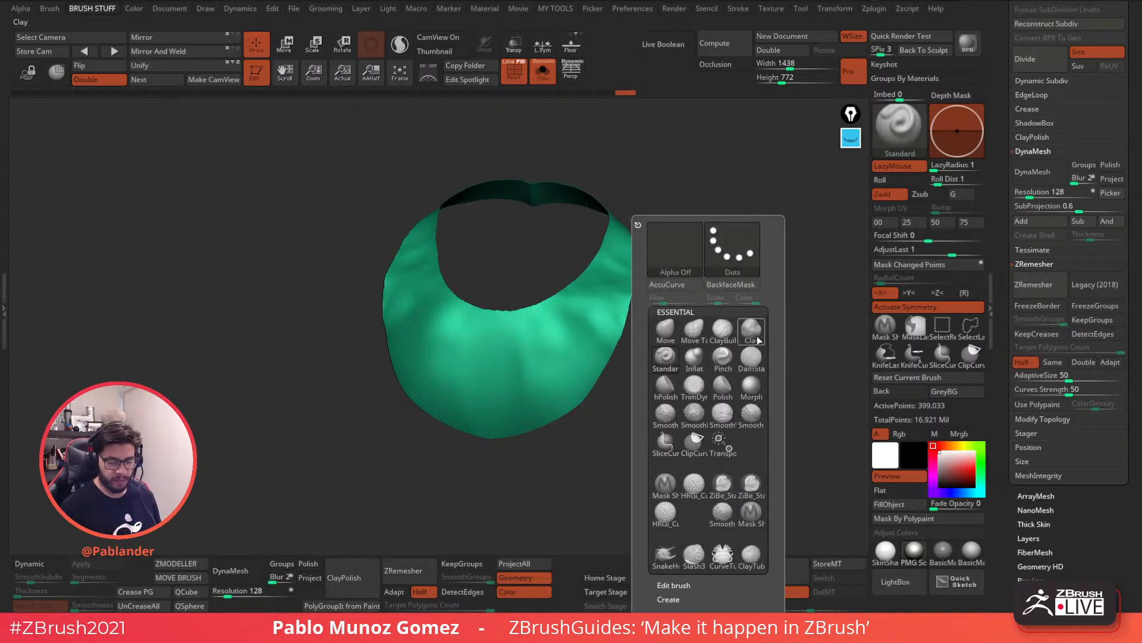
pyautogui.click(753, 360)
pyautogui.press('space')
pyautogui.moveTo(587, 307)
pyautogui.mouseDown()
pyautogui.moveTo(556, 363)
pyautogui.moveTo(536, 354)
pyautogui.moveTo(506, 387)
pyautogui.mouseUp()
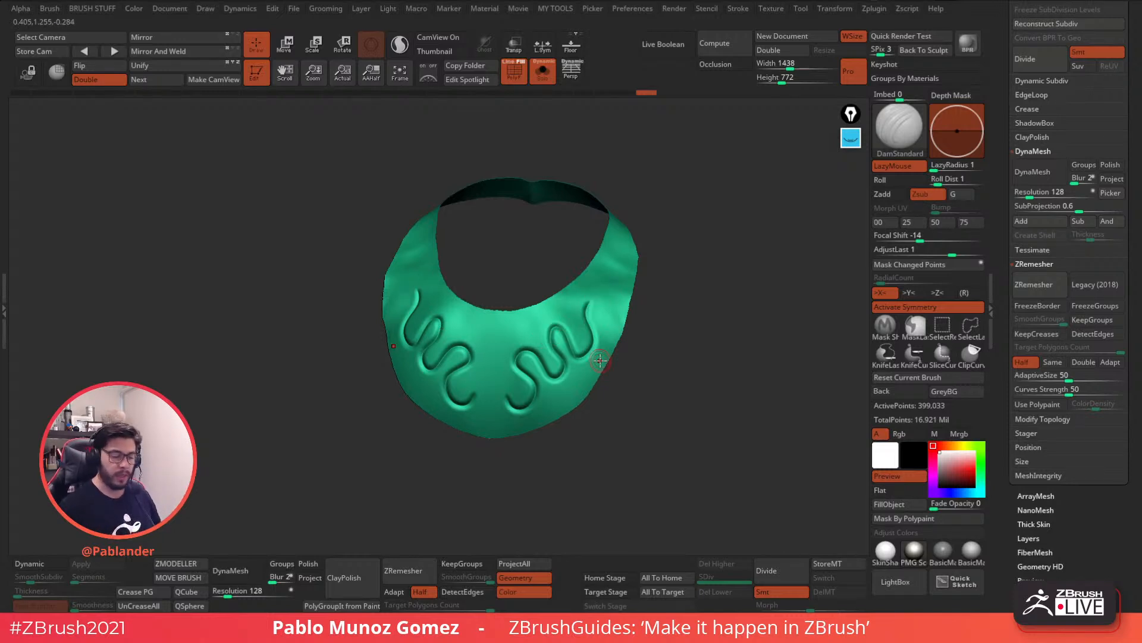
pyautogui.hotkey('ctrl', 'z')
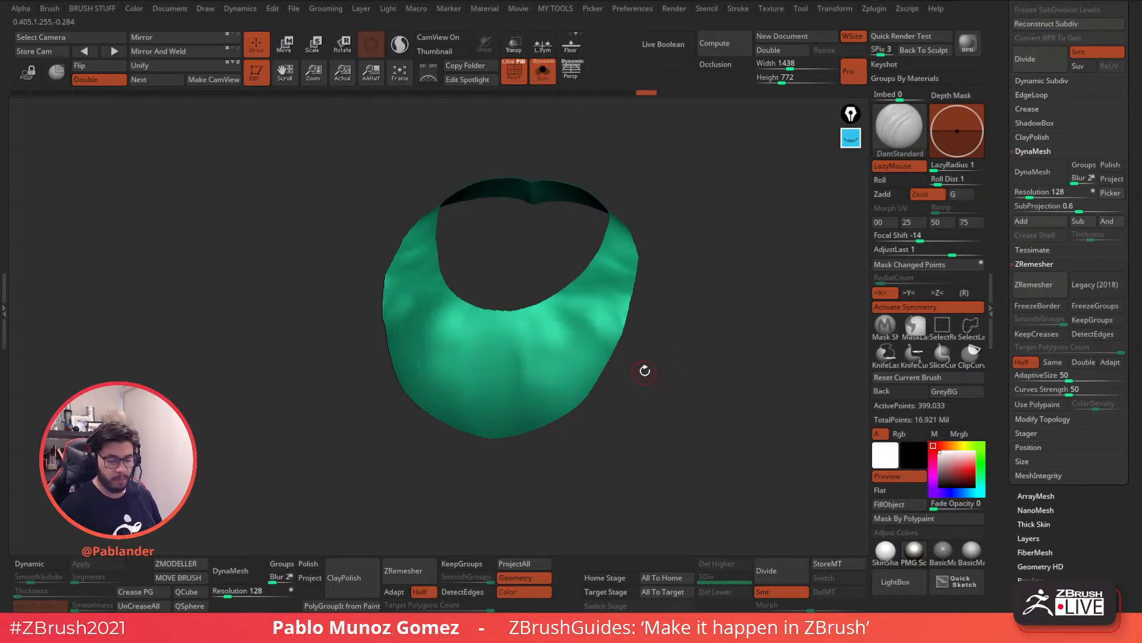
# Run ZRemesher on the extracted collar with Half enabled
pyautogui.moveTo(700, 328)
pyautogui.mouseDown()
pyautogui.moveTo(657, 341)
pyautogui.moveTo(659, 360)
pyautogui.mouseUp()
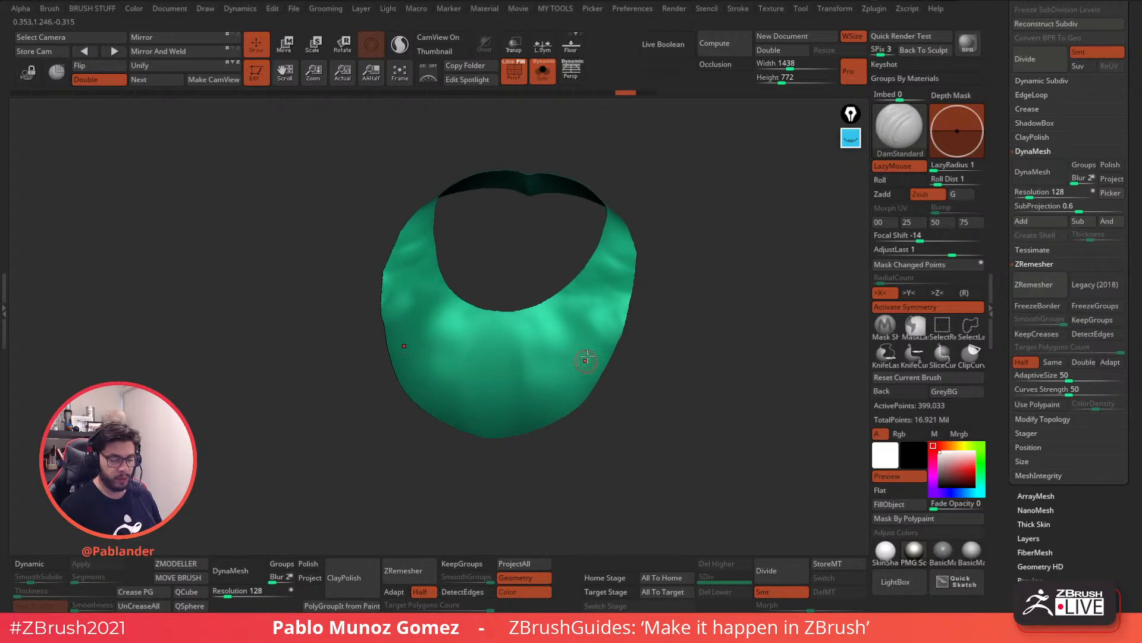
pyautogui.moveTo(696, 302); pyautogui.dragTo(686, 329)
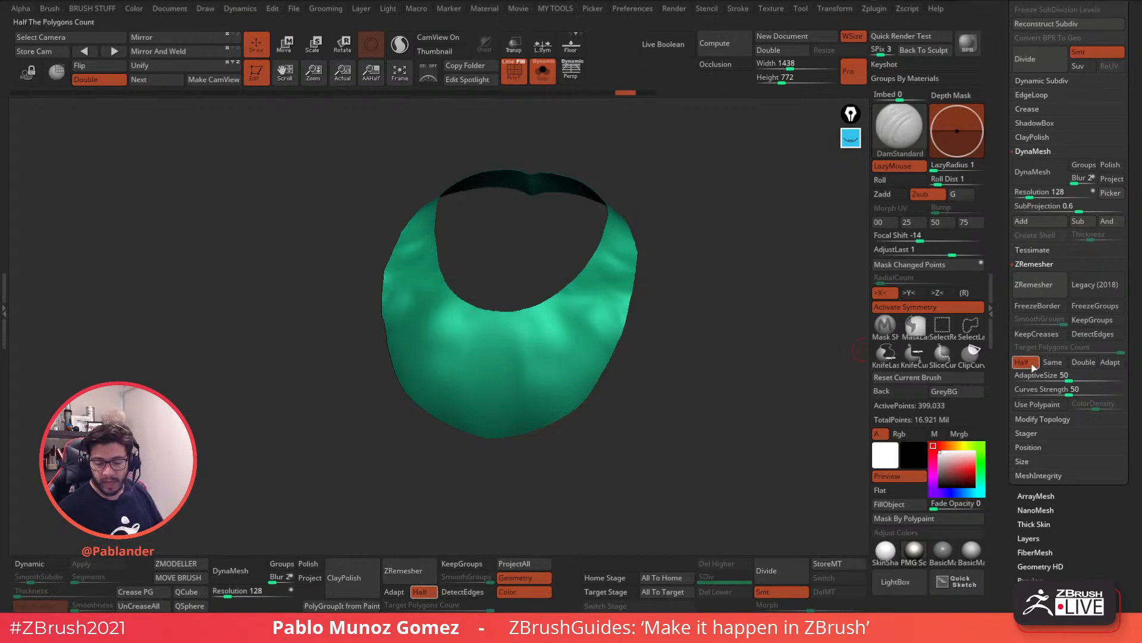
pyautogui.moveTo(693, 359); pyautogui.dragTo(714, 399)
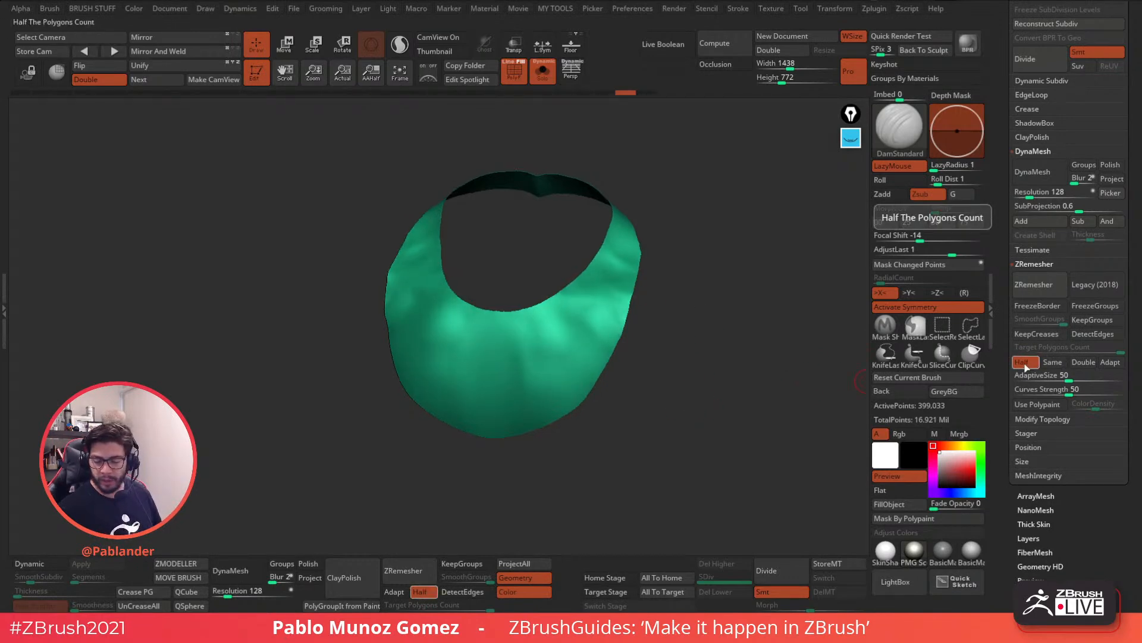
pyautogui.click(1033, 363)
pyautogui.click(1024, 362)
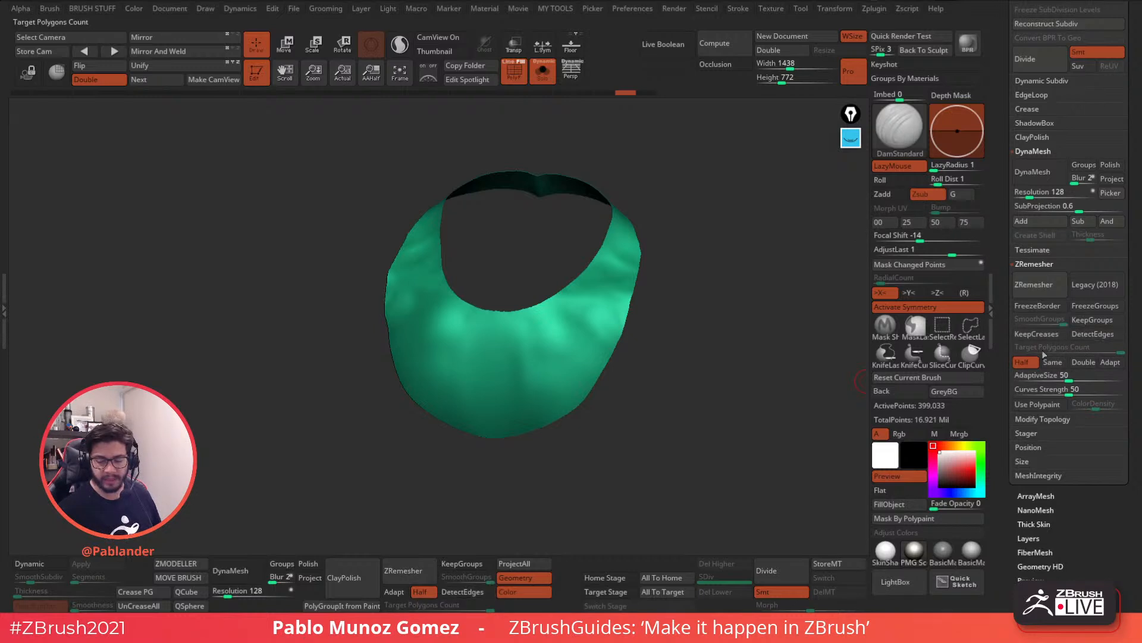
pyautogui.click(1042, 285)
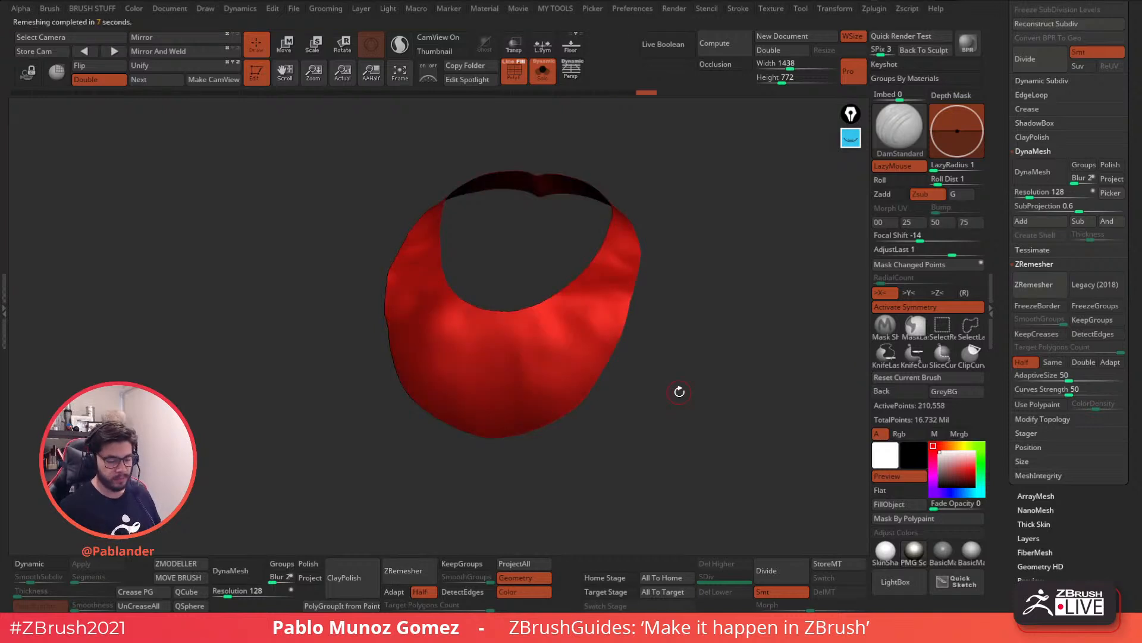
# Display the collar's wireframe and apply the SkinShade material to inspect the topology on its front and side
pyautogui.click(514, 71)
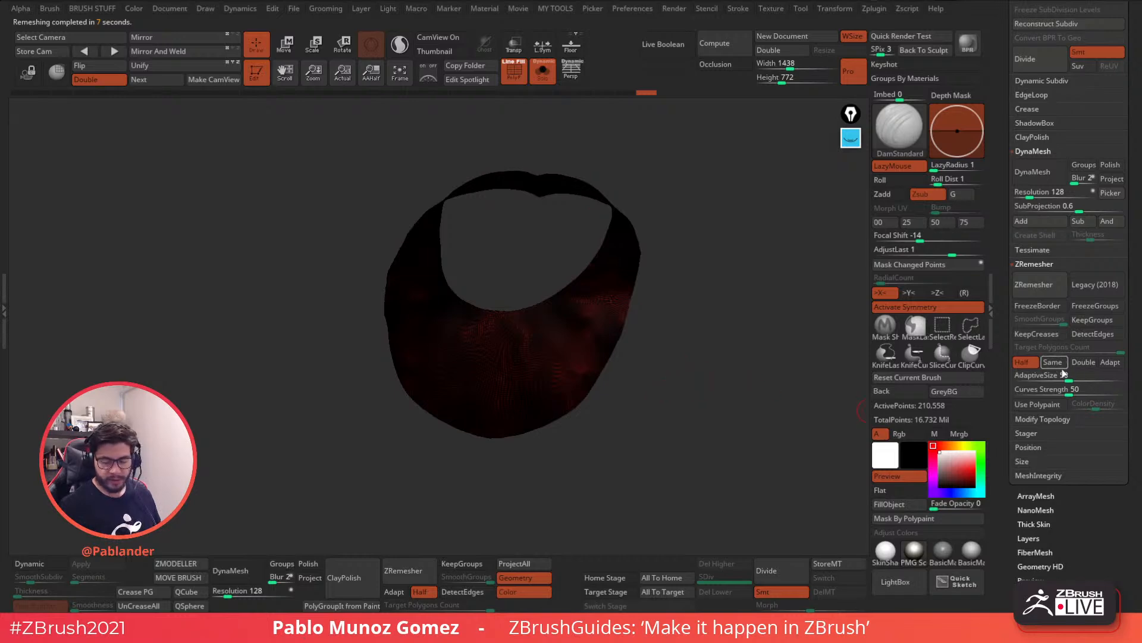
pyautogui.keyDown('ctrl'); pyautogui.moveTo(555, 400); pyautogui.dragTo(562, 427, button='right'); pyautogui.keyUp('ctrl')
pyautogui.moveTo(562, 427); pyautogui.dragTo(619, 427, button='right')
pyautogui.moveTo(617, 344); pyautogui.dragTo(636, 381, button='right')
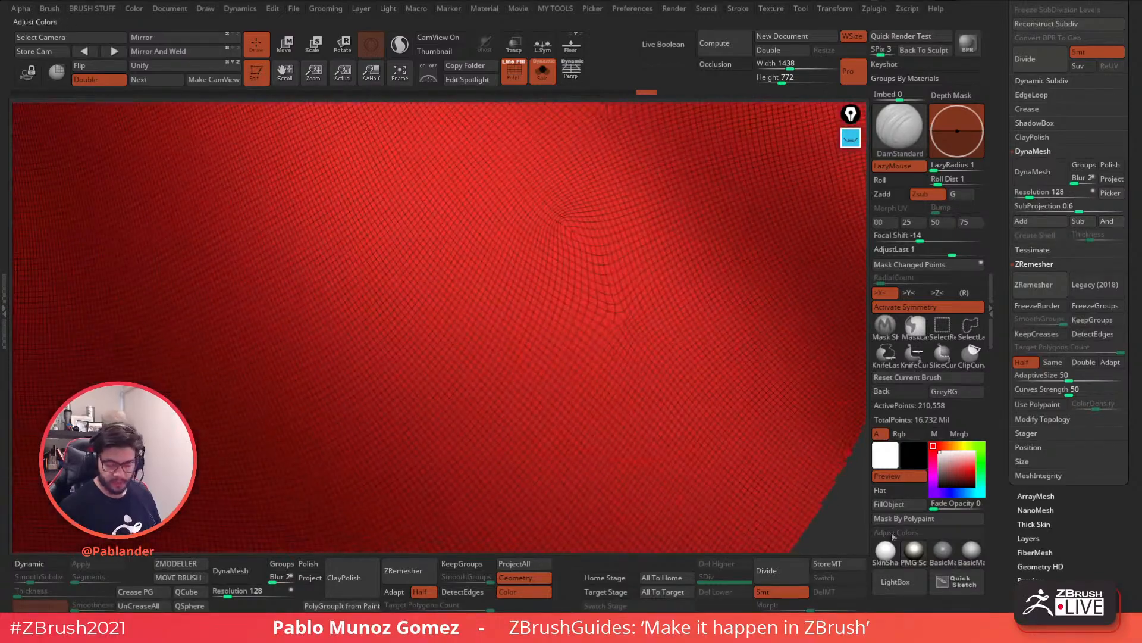
pyautogui.click(885, 549)
pyautogui.moveTo(623, 297); pyautogui.dragTo(589, 282, button='right')
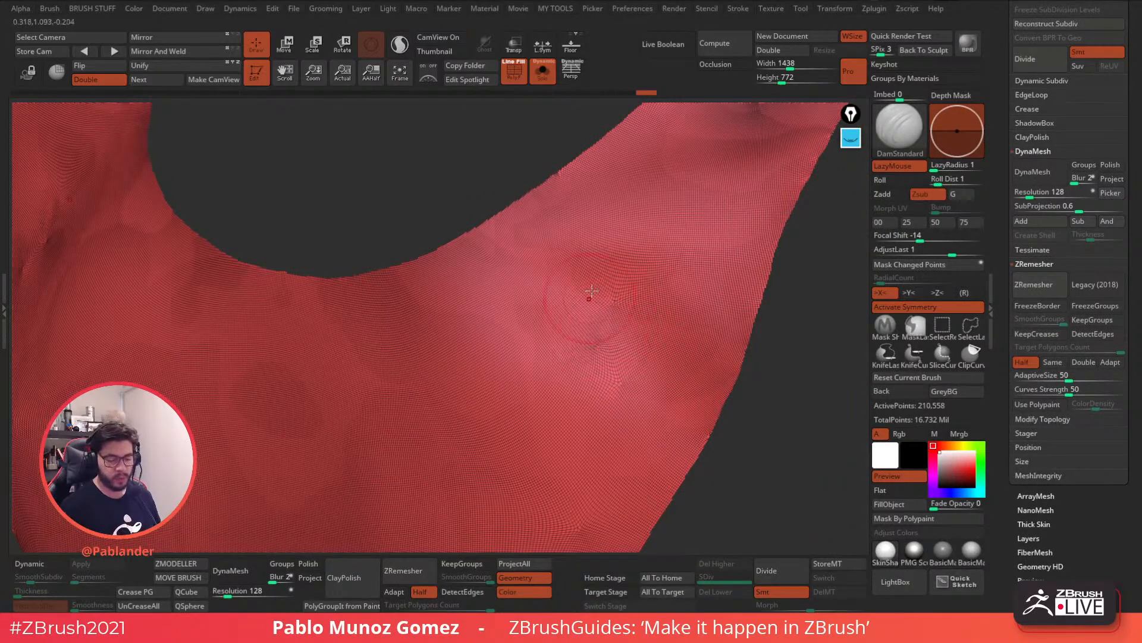
pyautogui.keyDown('alt'); pyautogui.moveTo(678, 370); pyautogui.dragTo(692, 324, button='right'); pyautogui.keyUp('alt')
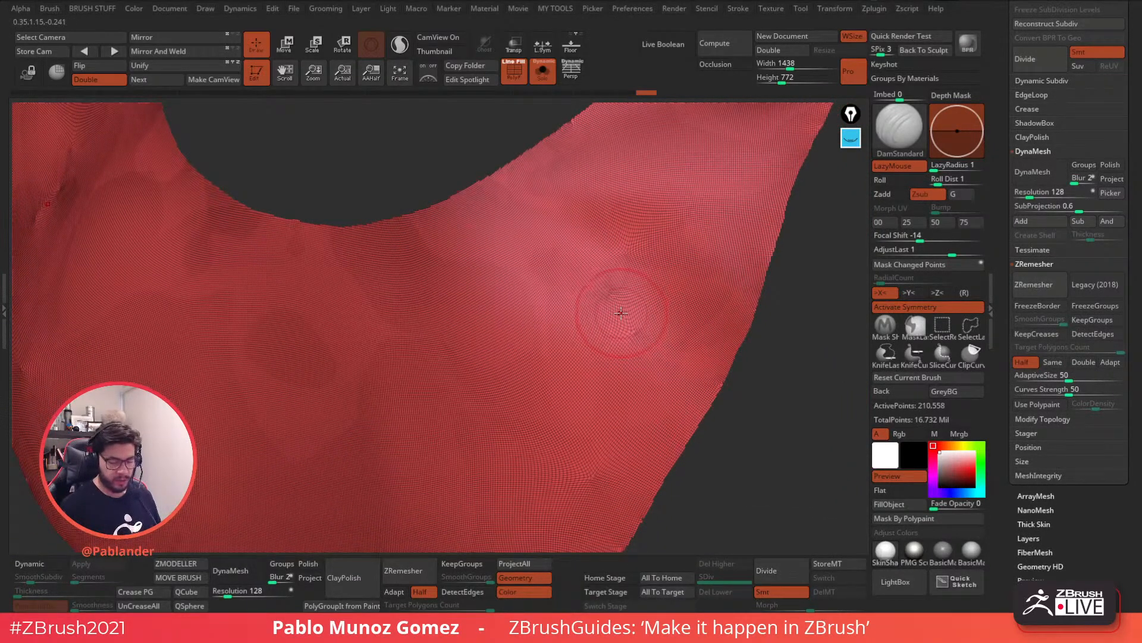
# Smooth the uneven topology along the collar's side and near its inner edge, and undo the last smoothing stroke
pyautogui.moveTo(613, 326)
pyautogui.keyDown('shift'); pyautogui.mouseDown()
pyautogui.moveTo(617, 292)
pyautogui.moveTo(626, 324)
pyautogui.moveTo(601, 408)
pyautogui.mouseUp(); pyautogui.keyUp('shift')
pyautogui.keyDown('alt'); pyautogui.moveTo(635, 414); pyautogui.dragTo(625, 354, button='right'); pyautogui.keyUp('alt')
pyautogui.moveTo(582, 414)
pyautogui.keyDown('shift'); pyautogui.mouseDown()
pyautogui.moveTo(613, 321)
pyautogui.moveTo(610, 236)
pyautogui.mouseUp(); pyautogui.keyUp('shift')
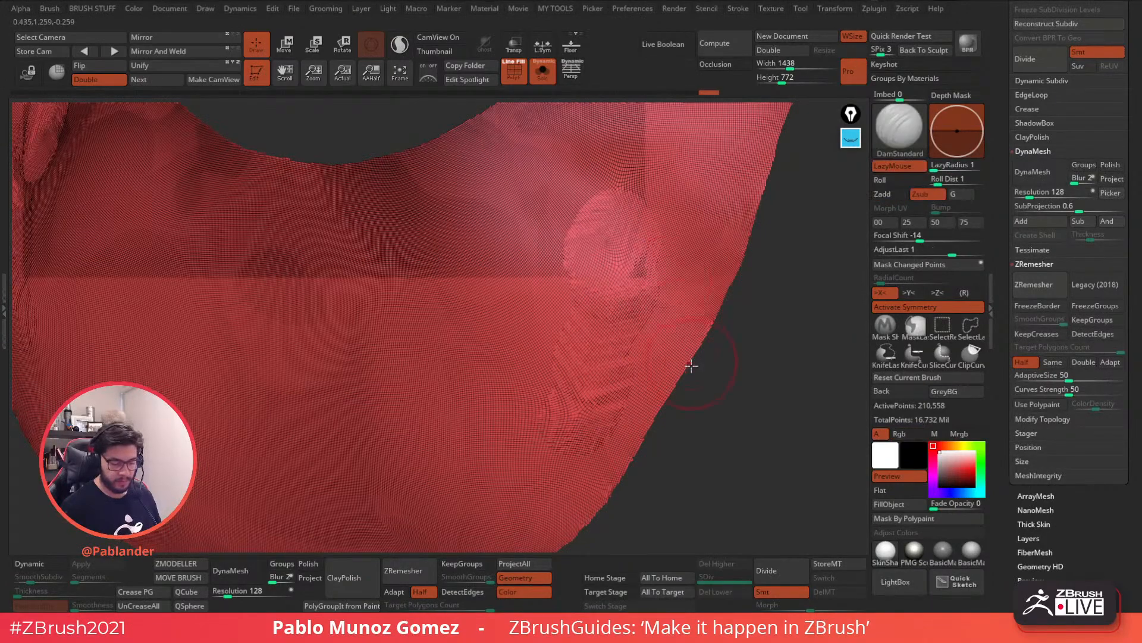
pyautogui.keyDown('ctrl'); pyautogui.moveTo(691, 363); pyautogui.dragTo(680, 329, button='right'); pyautogui.keyUp('ctrl')
pyautogui.keyDown('alt'); pyautogui.moveTo(737, 157); pyautogui.dragTo(653, 313, button='right'); pyautogui.keyUp('alt')
pyautogui.keyDown('shift'); pyautogui.moveTo(652, 278); pyautogui.dragTo(637, 263); pyautogui.keyUp('shift')
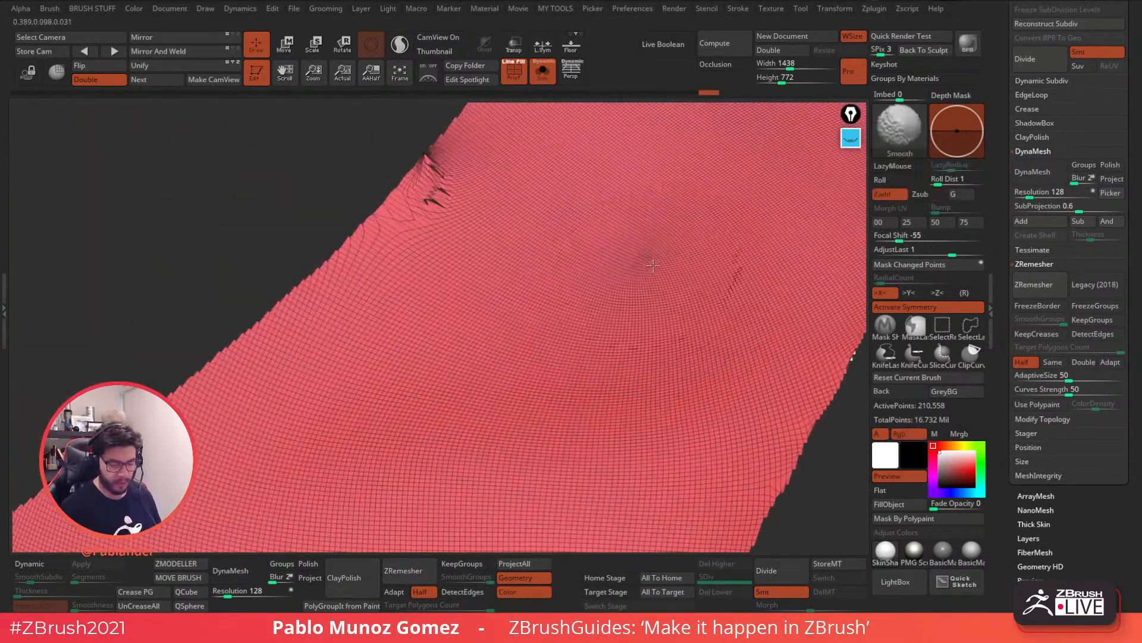
pyautogui.keyDown('shift'); pyautogui.moveTo(444, 209); pyautogui.dragTo(442, 214); pyautogui.keyUp('shift')
pyautogui.hotkey('ctrl', 'z')
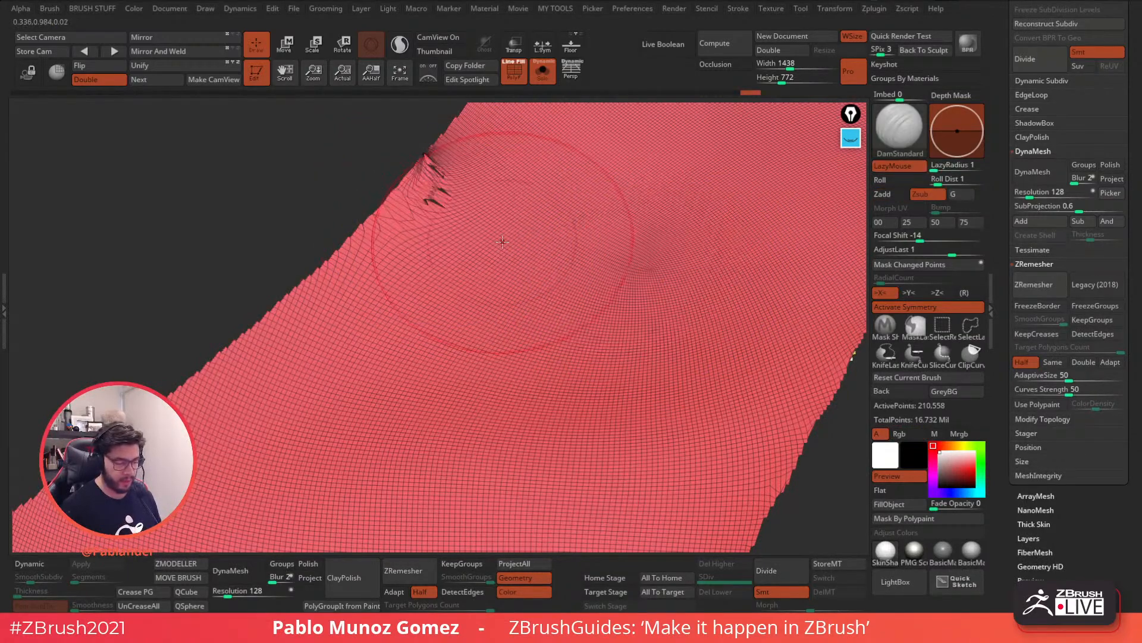
# Apply Polish By Groups to the collar to even out its surface and borders
pyautogui.keyDown('ctrl'); pyautogui.moveTo(553, 310); pyautogui.dragTo(524, 192, button='right'); pyautogui.keyUp('ctrl')
pyautogui.moveTo(580, 287); pyautogui.dragTo(708, 300, button='right')
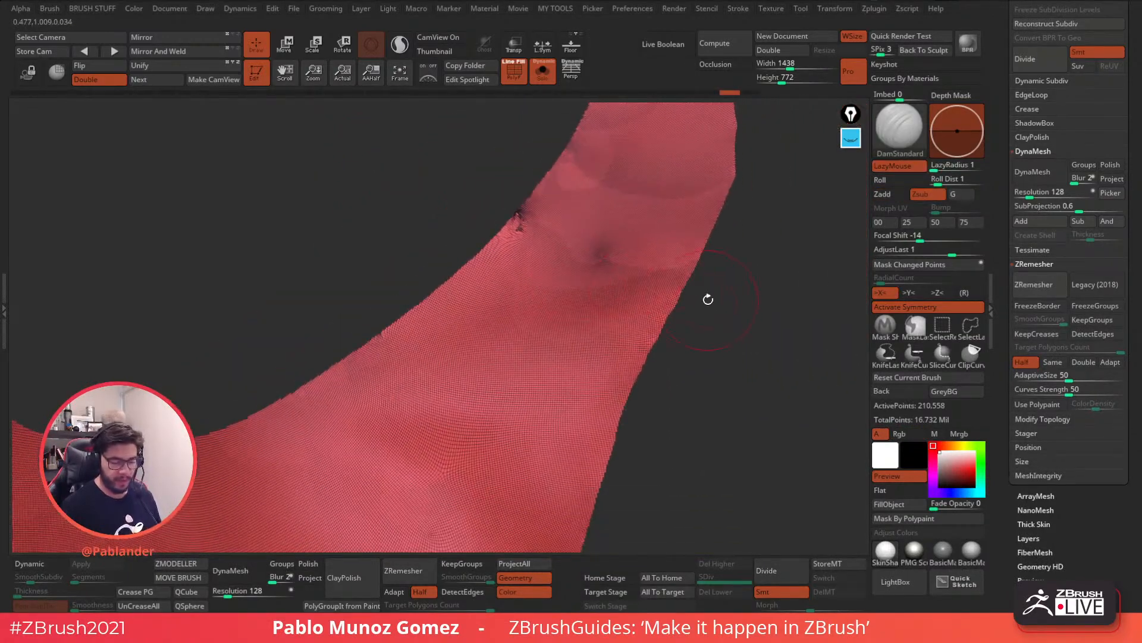
pyautogui.press('space')
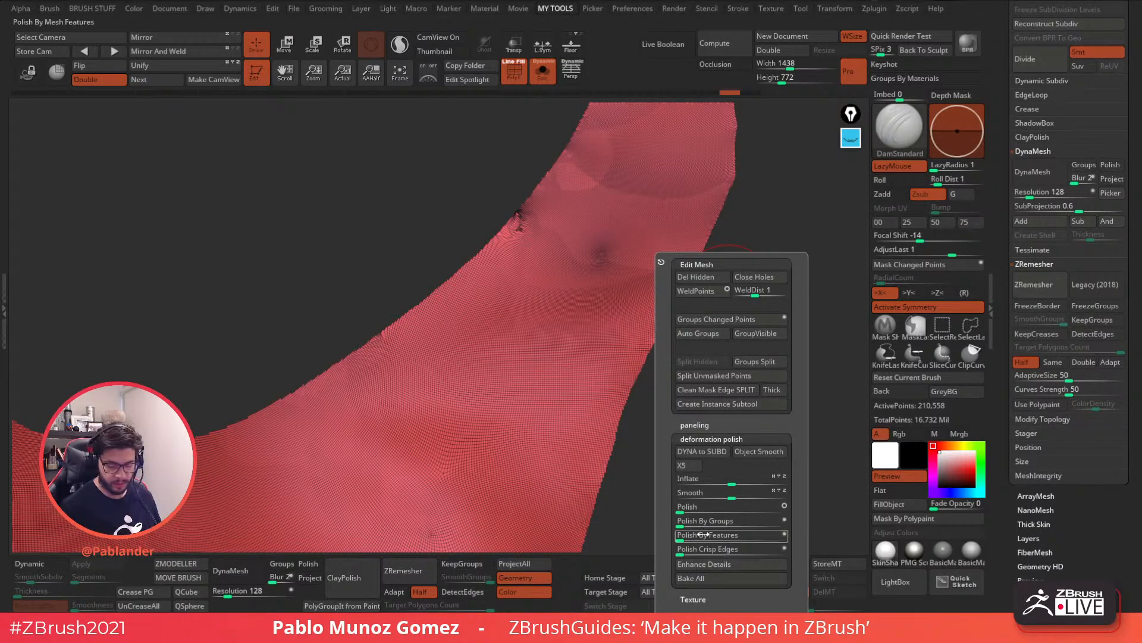
pyautogui.moveTo(682, 521); pyautogui.dragTo(723, 523)
pyautogui.keyDown('ctrl'); pyautogui.moveTo(640, 321); pyautogui.dragTo(678, 490, button='right'); pyautogui.keyUp('ctrl')
pyautogui.moveTo(675, 425); pyautogui.dragTo(723, 403)
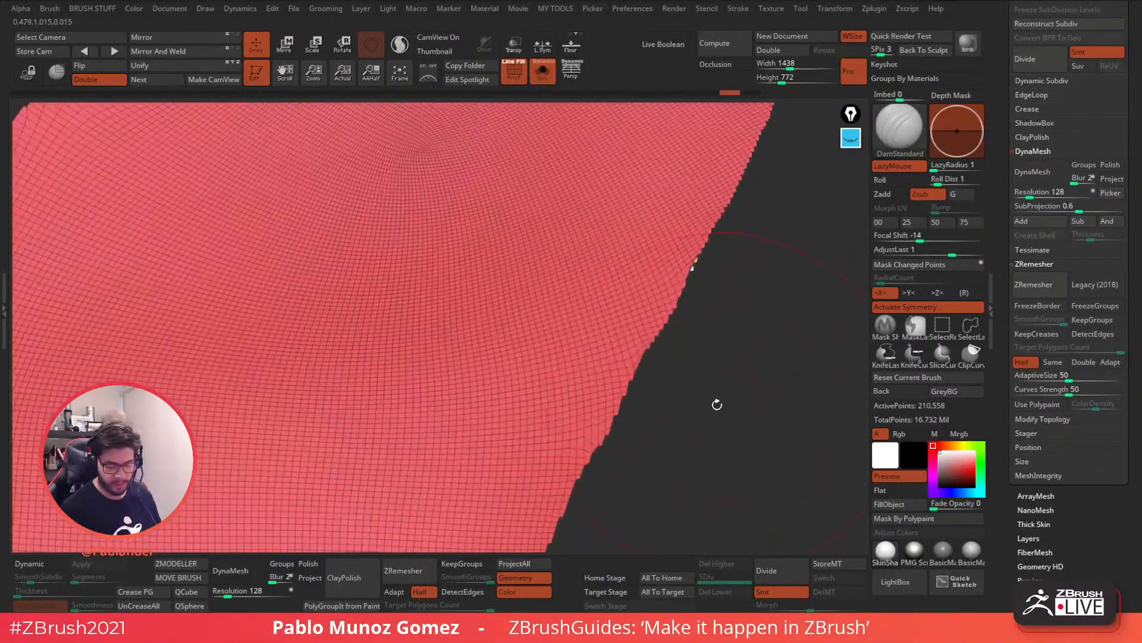
# Run ZRemesher four times on the polished collar with Half enabled to reduce its density
pyautogui.moveTo(708, 296); pyautogui.dragTo(727, 357)
pyautogui.click(1036, 286)
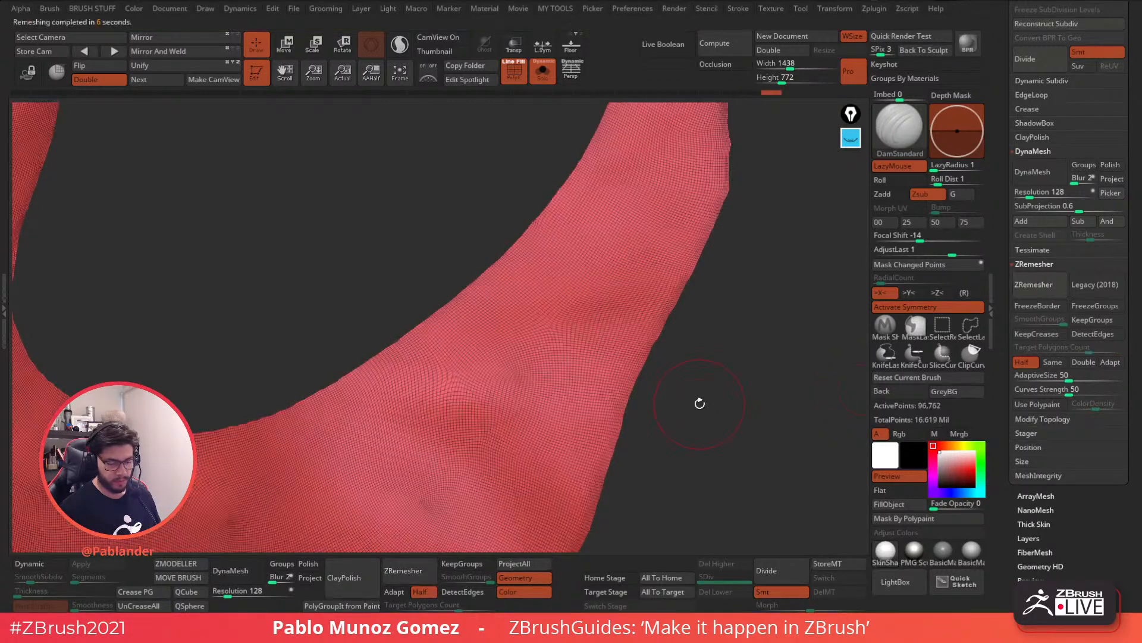
pyautogui.press('2')
pyautogui.moveTo(699, 522); pyautogui.dragTo(750, 520)
pyautogui.keyDown('alt'); pyautogui.moveTo(742, 439); pyautogui.dragTo(712, 343); pyautogui.keyUp('alt')
pyautogui.click(1035, 284)
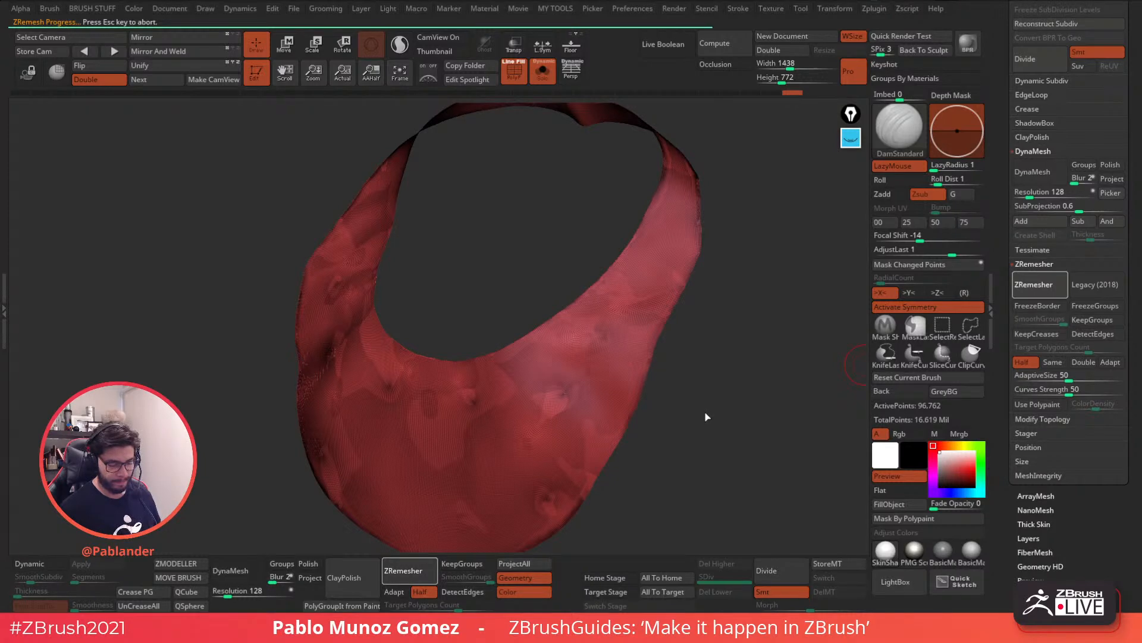
pyautogui.click(1035, 284)
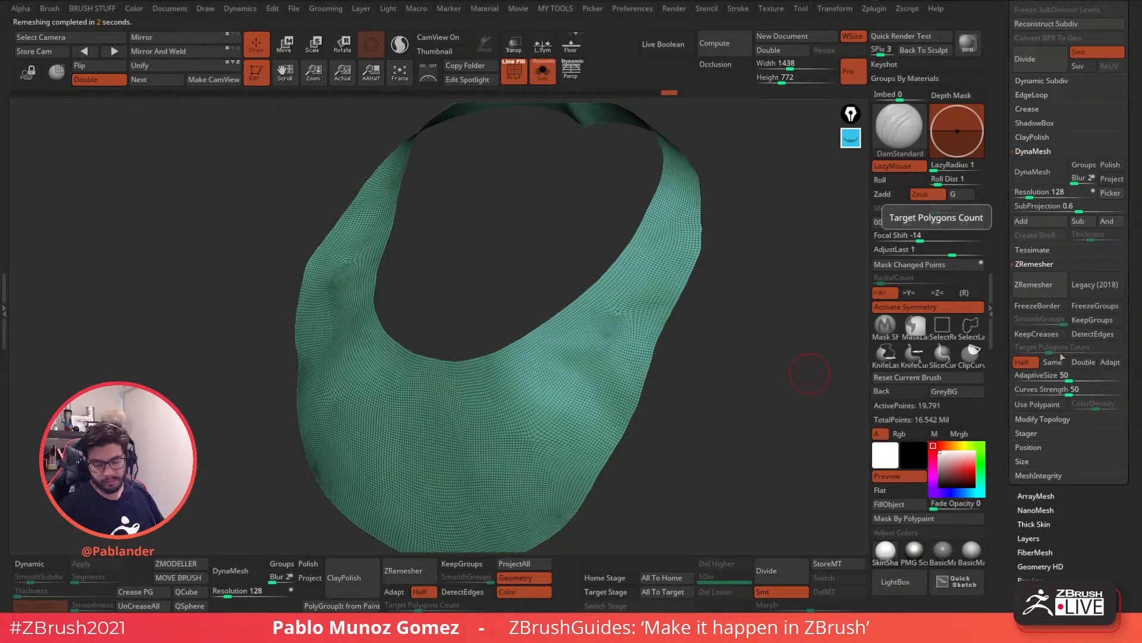
pyautogui.click(1035, 286)
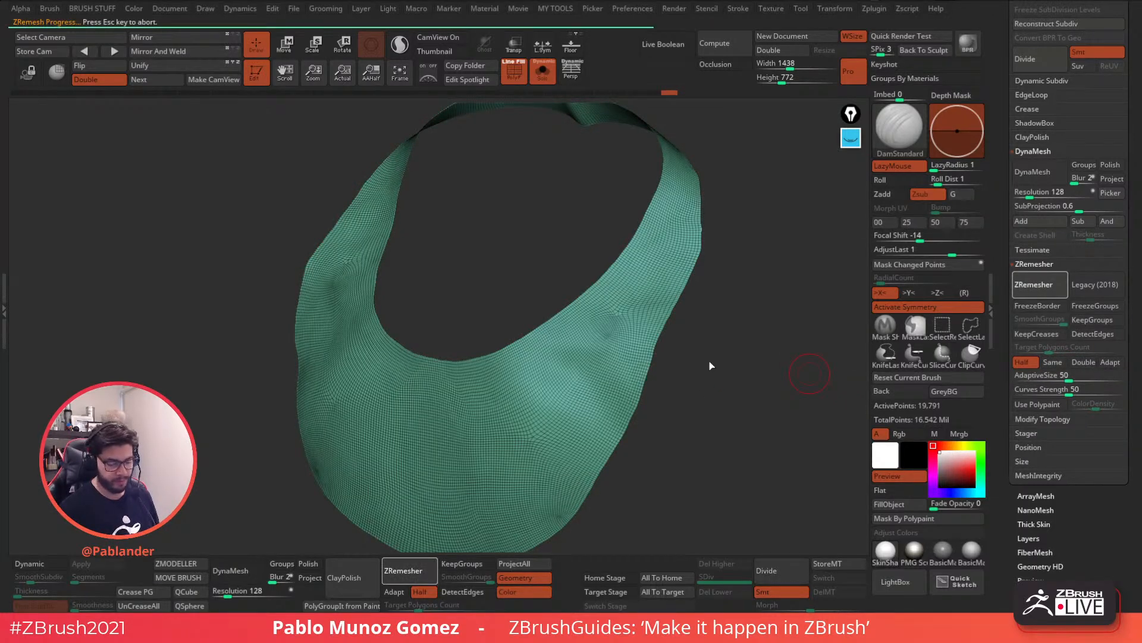
# Alternate smoothing the front and side of the collar with two more ZRemesher passes at Half
pyautogui.press('shift')
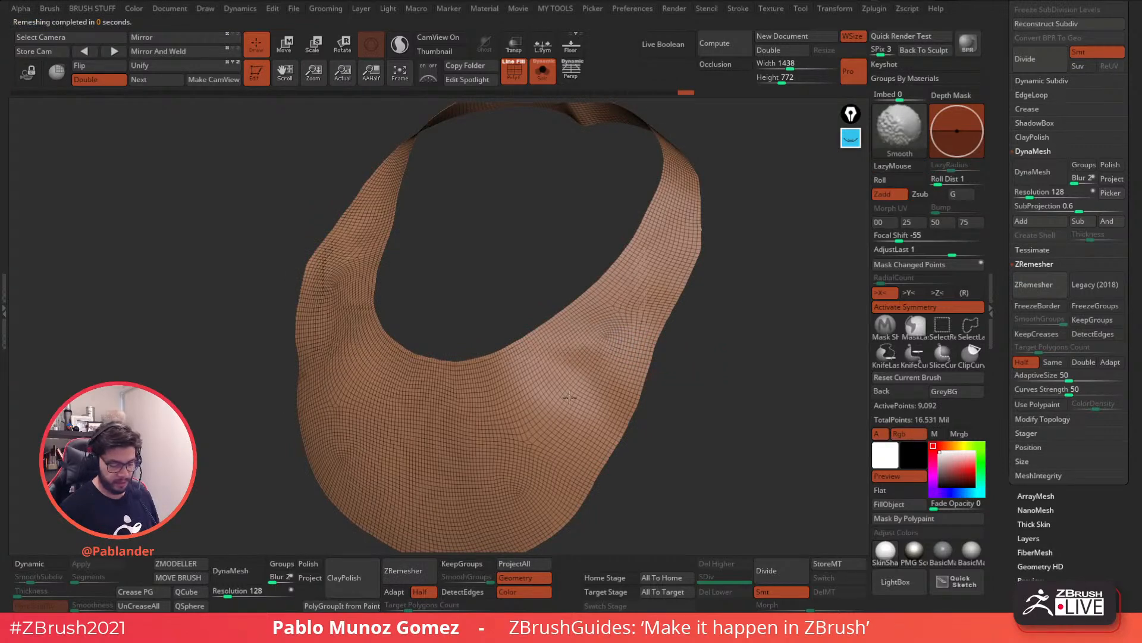
pyautogui.keyDown('shift'); pyautogui.moveTo(590, 364); pyautogui.dragTo(614, 336); pyautogui.keyUp('shift')
pyautogui.click(1043, 288)
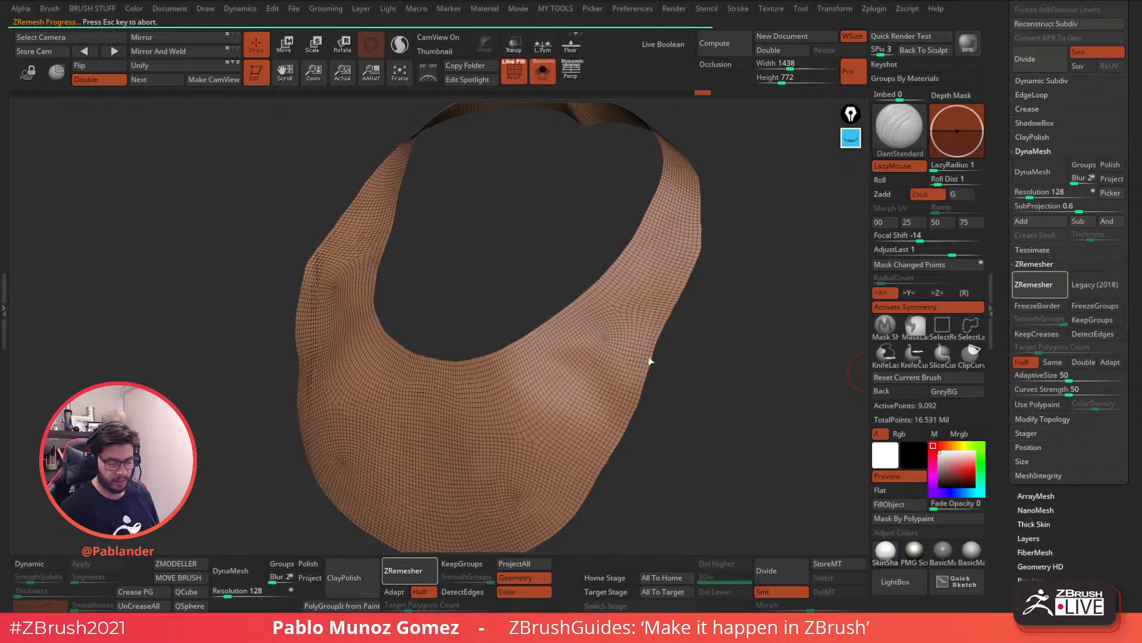
pyautogui.press('shift')
pyautogui.moveTo(546, 497)
pyautogui.keyDown('shift'); pyautogui.mouseDown()
pyautogui.moveTo(558, 505)
pyautogui.moveTo(551, 453)
pyautogui.moveTo(494, 456)
pyautogui.mouseUp(); pyautogui.keyUp('shift')
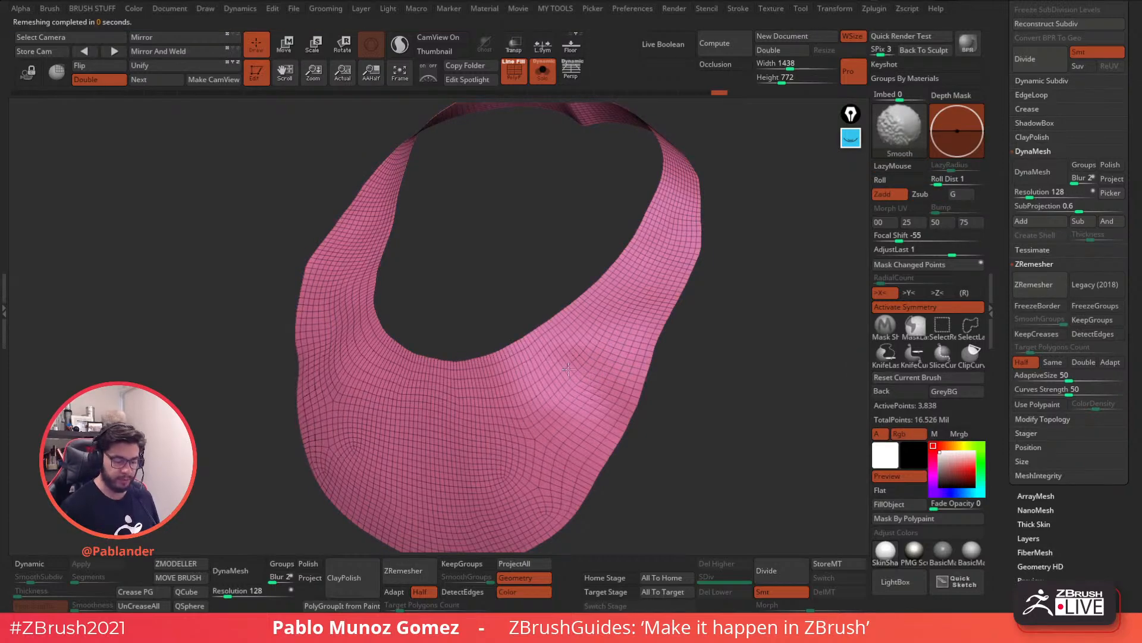
pyautogui.click(1035, 284)
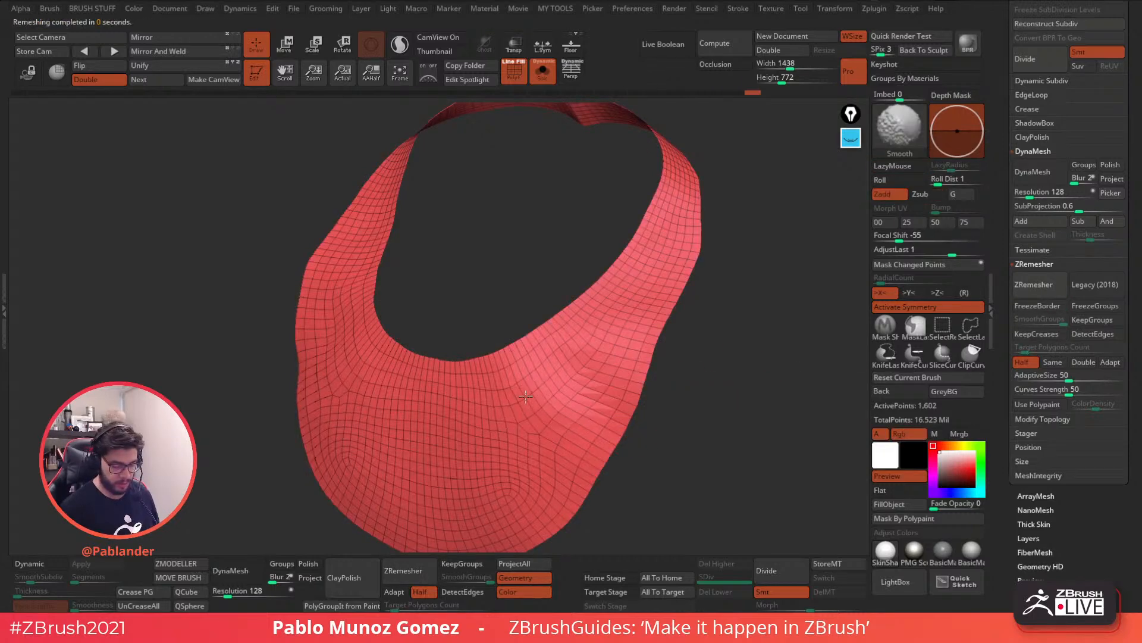
# Reduce the collar to a coarse quad mesh with two further ZRemesher passes at Half
pyautogui.click(1036, 284)
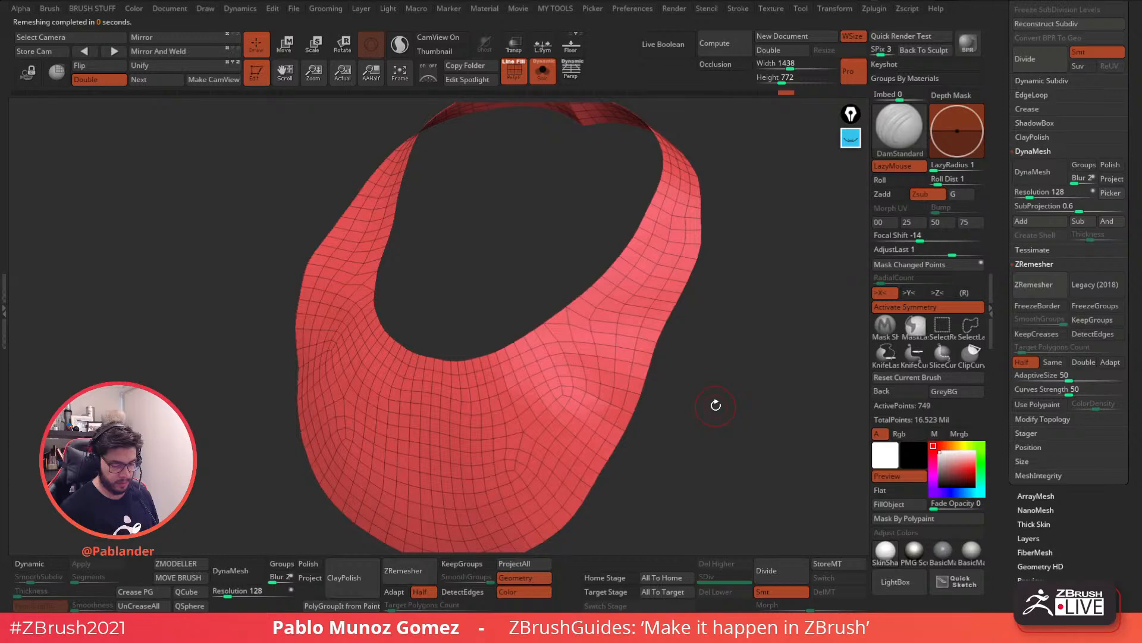
pyautogui.moveTo(715, 402); pyautogui.dragTo(702, 375)
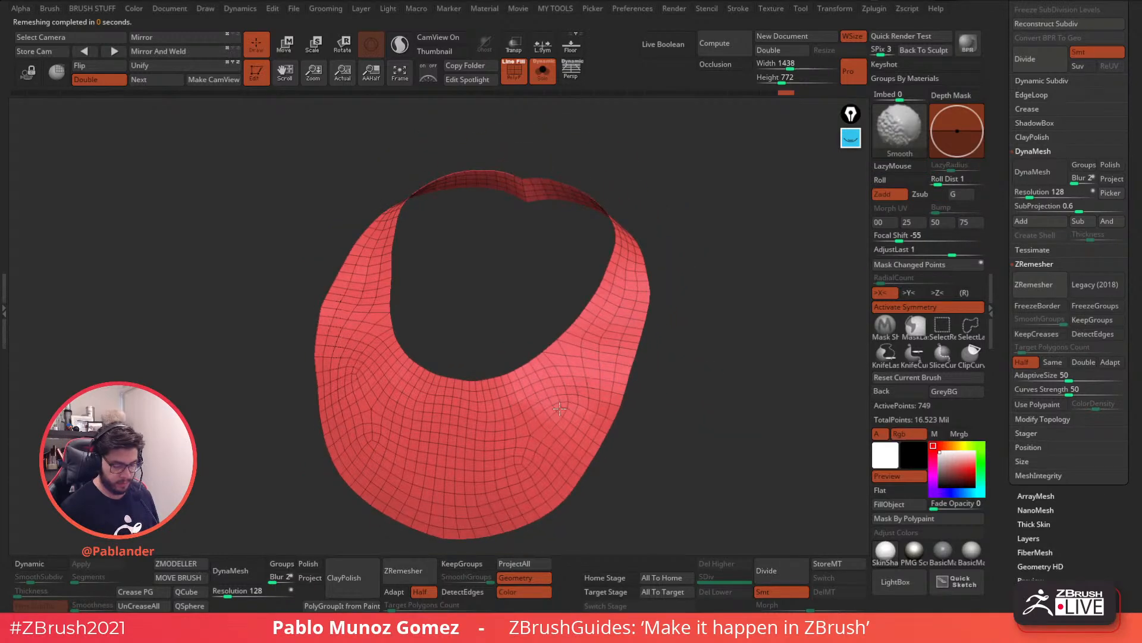
pyautogui.click(1048, 290)
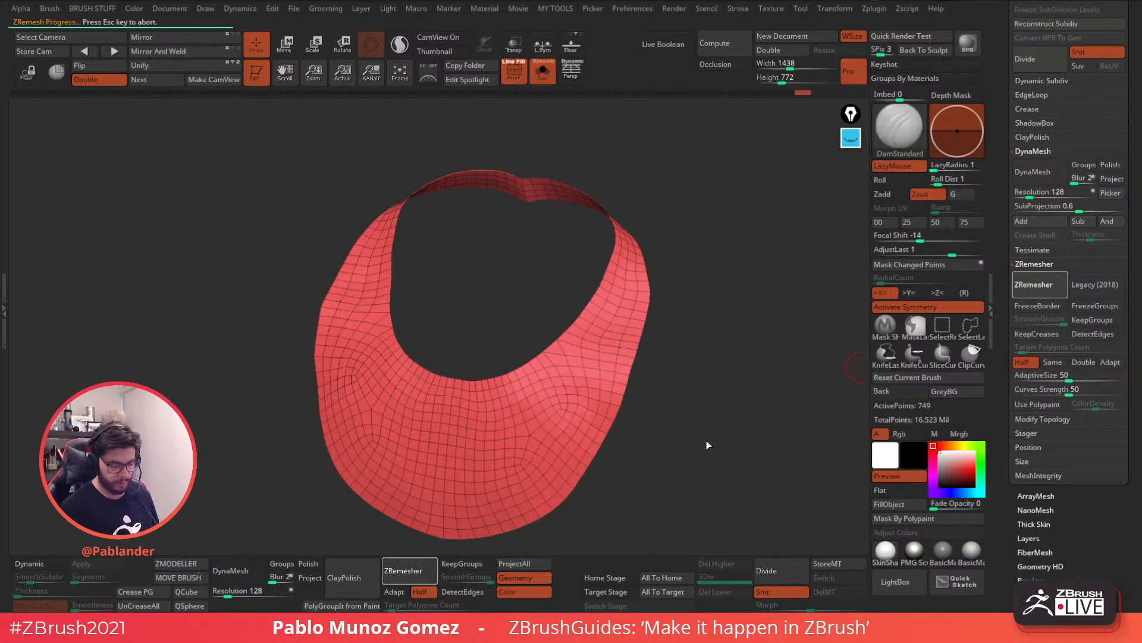
pyautogui.press('shift')
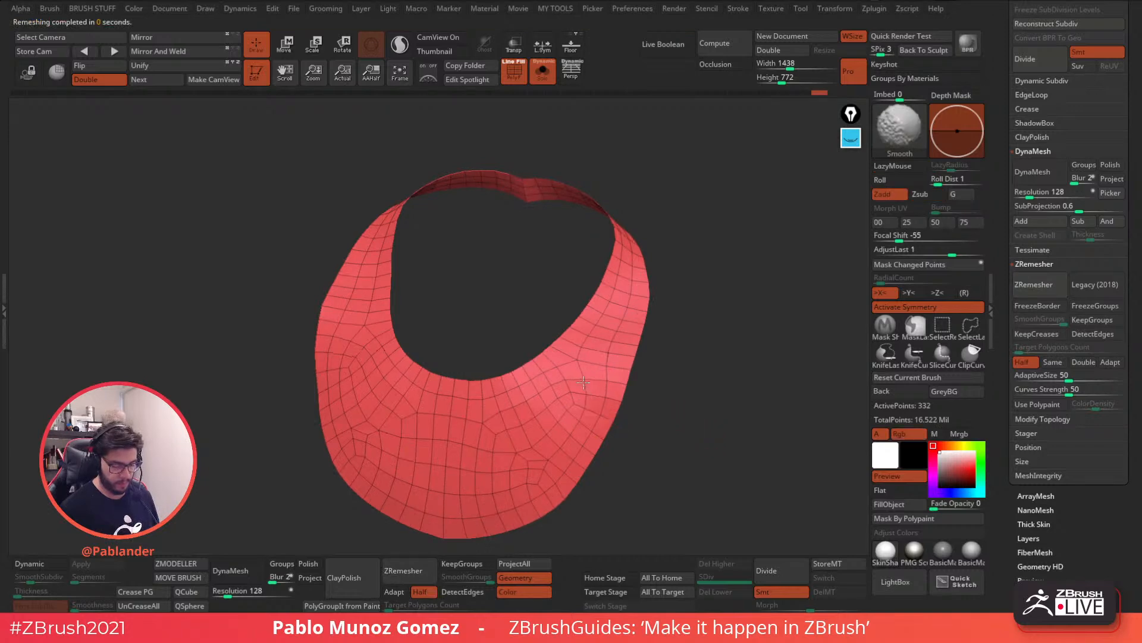
pyautogui.moveTo(687, 416)
pyautogui.keyDown('alt'); pyautogui.mouseDown()
pyautogui.moveTo(681, 360)
pyautogui.moveTo(602, 419)
pyautogui.moveTo(648, 399)
pyautogui.moveTo(694, 417)
pyautogui.mouseUp(); pyautogui.keyUp('alt')
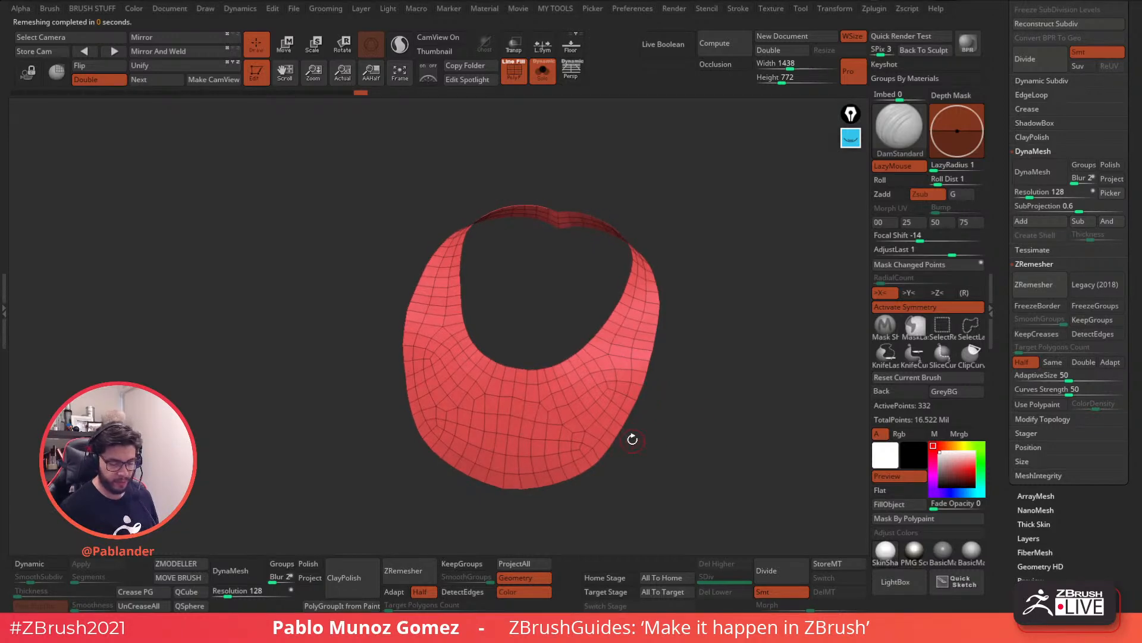
# Switch the ZRemesher polygon count to Same and remesh the collar repeatedly for cleaner edge flow
pyautogui.click(1052, 363)
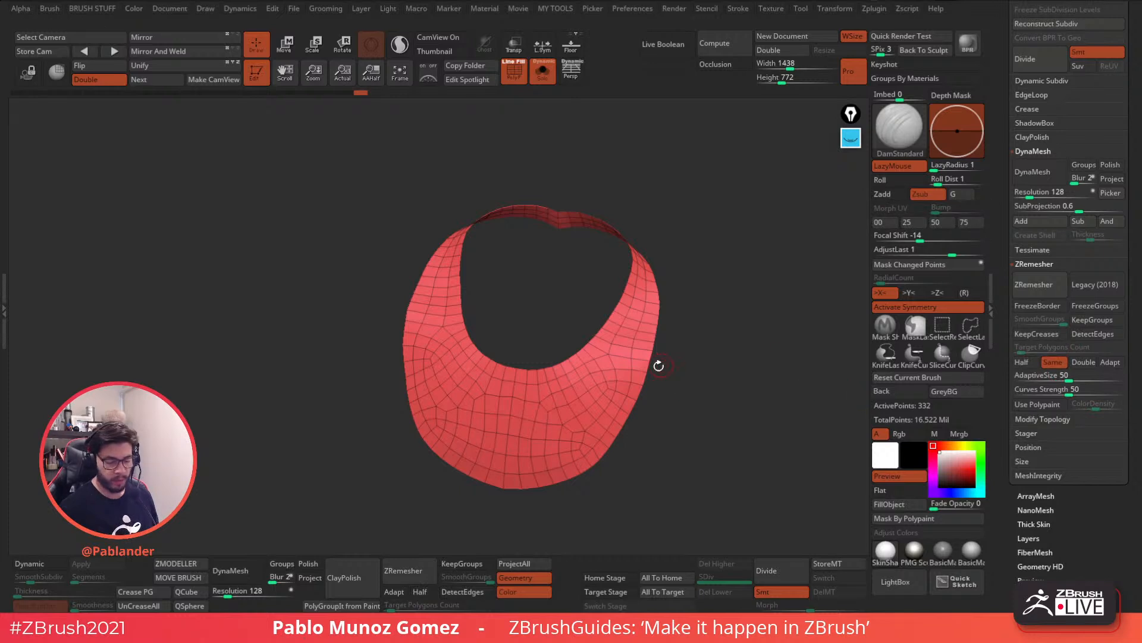
pyautogui.click(1052, 288)
pyautogui.click(1053, 288)
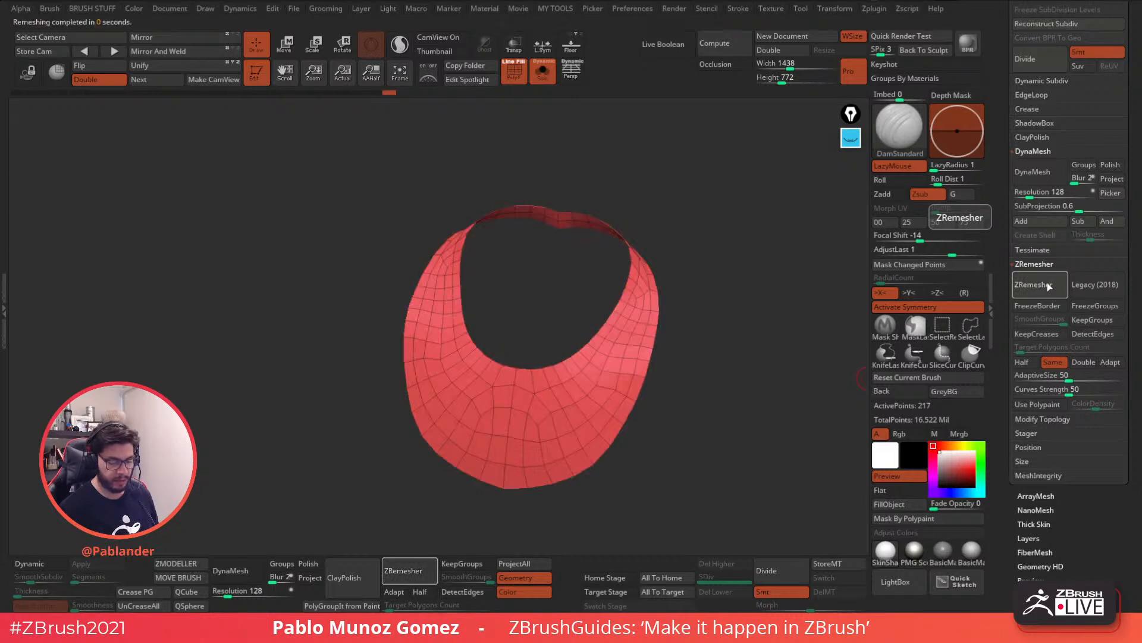
pyautogui.click(1048, 286)
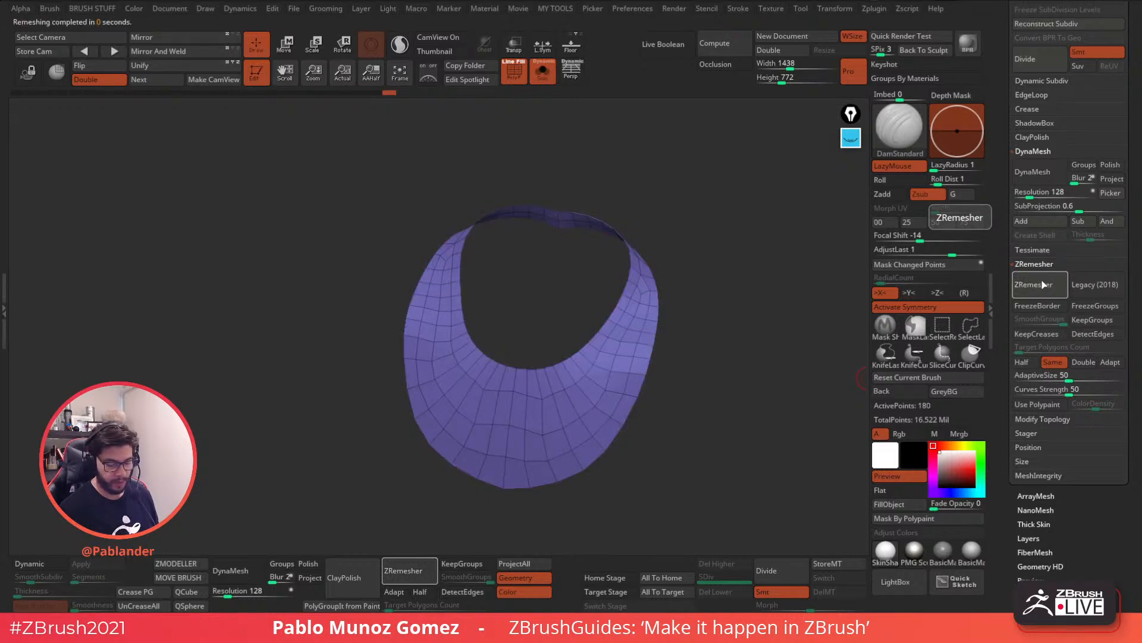
pyautogui.moveTo(821, 363); pyautogui.dragTo(624, 432)
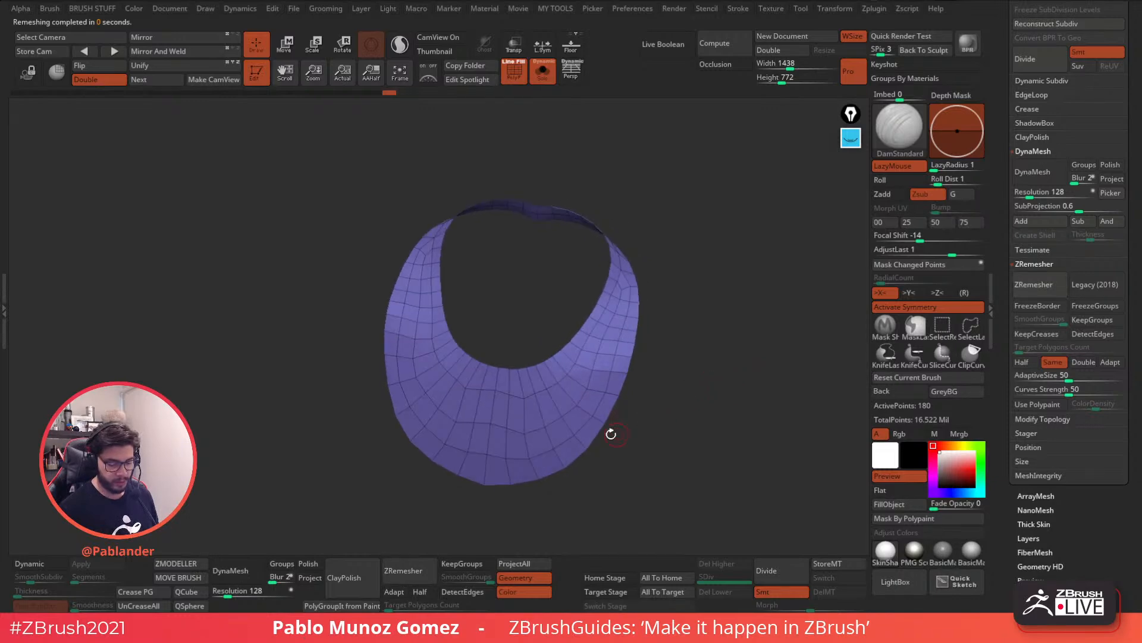
# Smooth the front of the low-poly collar and run ZRemesher again at Same
pyautogui.press('shift')
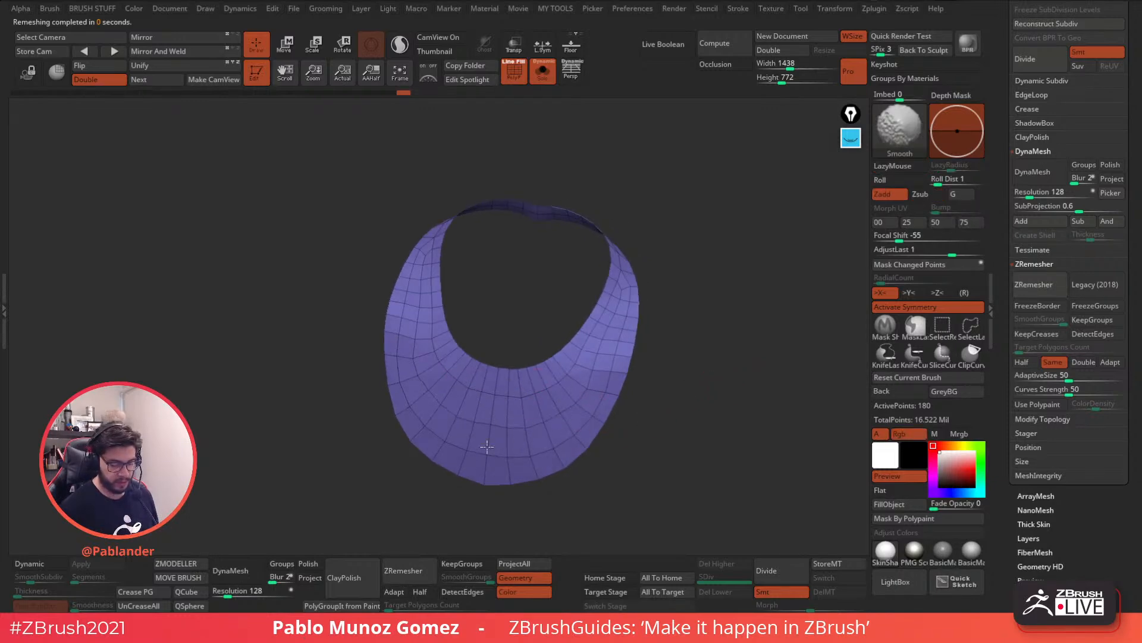
pyautogui.press('shift')
pyautogui.moveTo(668, 311); pyautogui.dragTo(619, 384)
pyautogui.moveTo(618, 319); pyautogui.dragTo(610, 340, button='right')
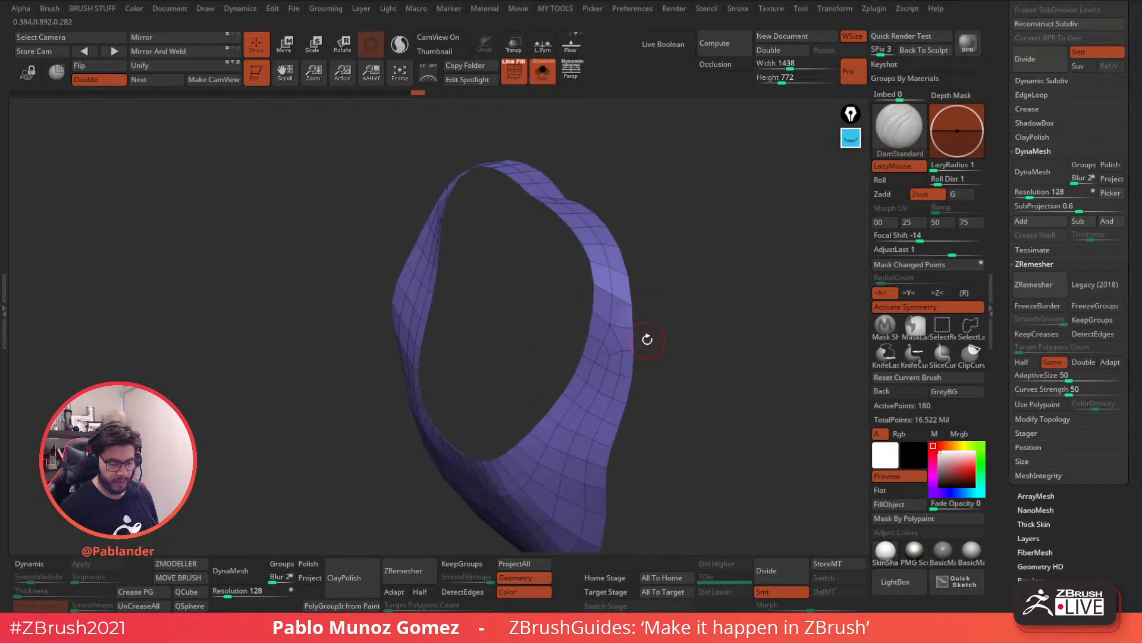
pyautogui.click(1034, 285)
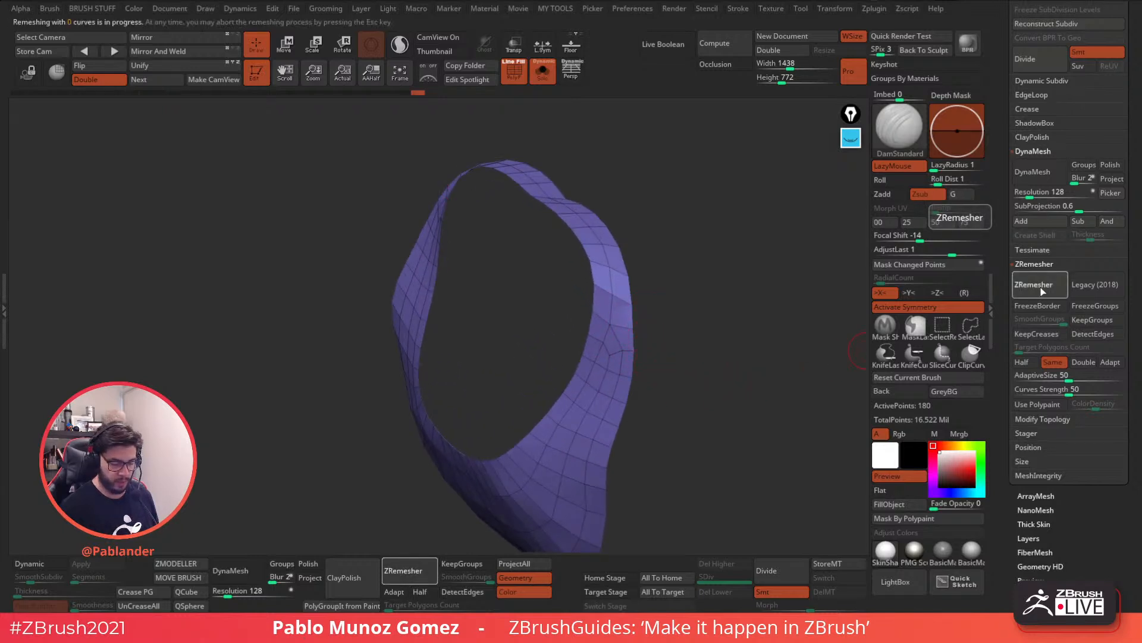
# Try two further ZRemesher passes at Same on the collar
pyautogui.moveTo(768, 357); pyautogui.dragTo(747, 369)
pyautogui.click(1033, 286)
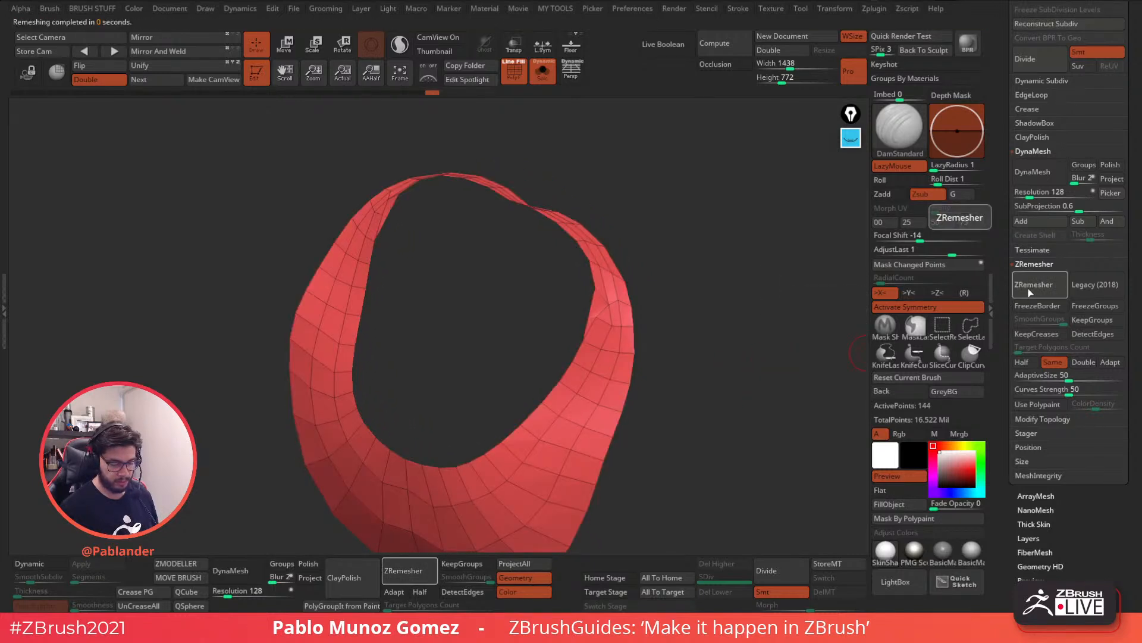
pyautogui.click(1027, 291)
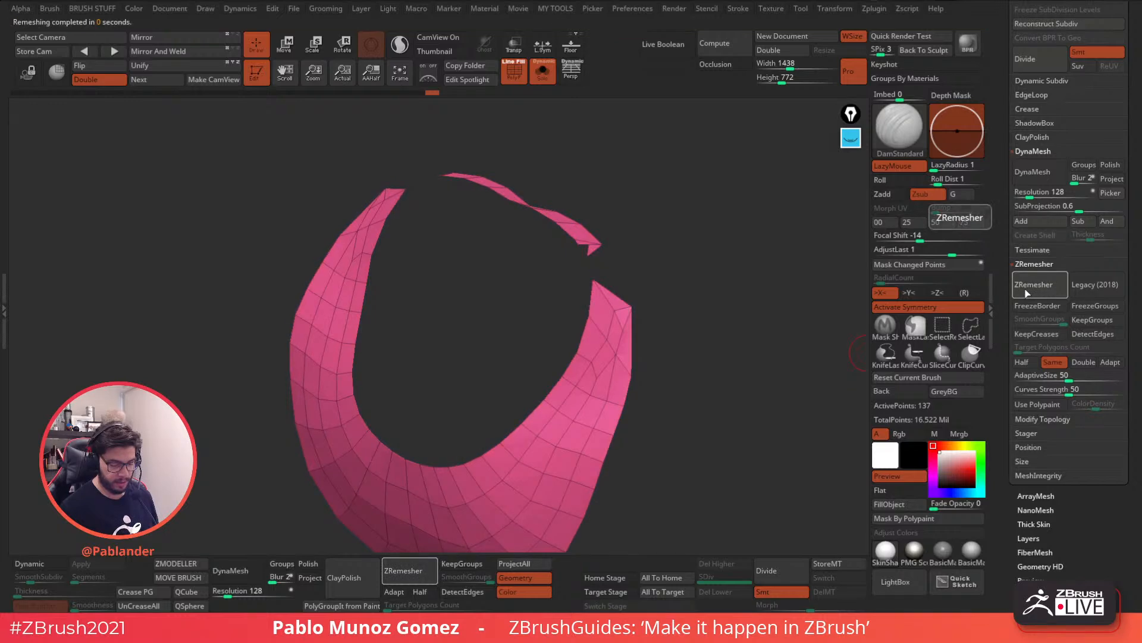
pyautogui.moveTo(721, 370); pyautogui.dragTo(692, 361)
pyautogui.hotkey('ctrl', 'w')
pyautogui.moveTo(637, 332)
pyautogui.mouseDown()
pyautogui.moveTo(622, 330)
pyautogui.moveTo(658, 312)
pyautogui.moveTo(667, 363)
pyautogui.moveTo(696, 362)
pyautogui.moveTo(594, 357)
pyautogui.mouseUp()
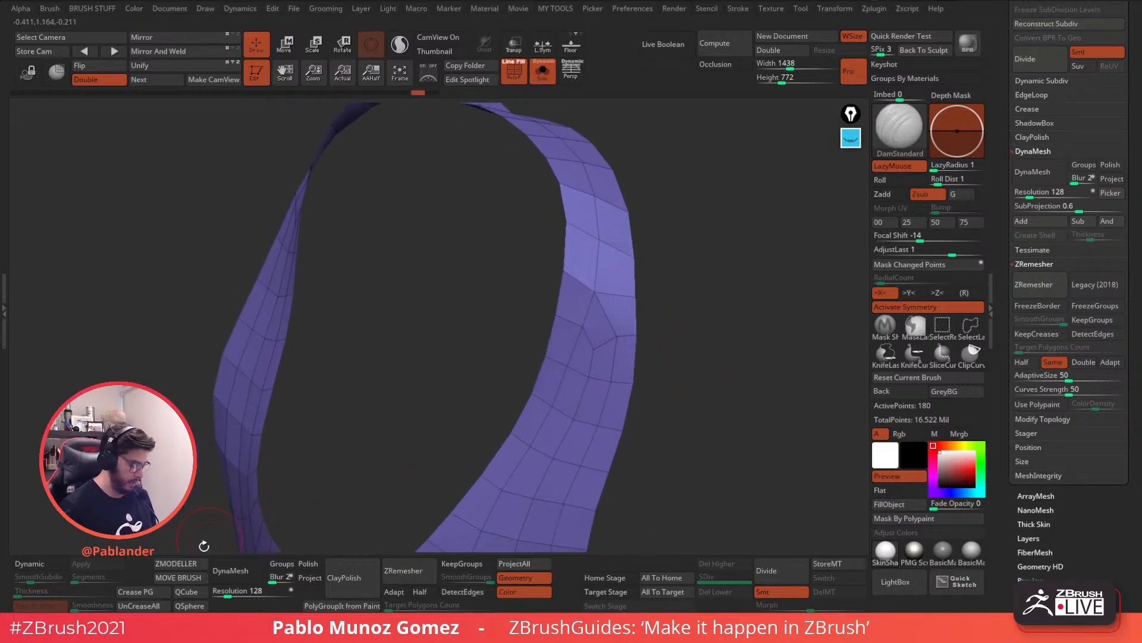
# With the ZModeler polygon action Delete on A Single Poly, remove the two irregular faces on the collar's side
pyautogui.click(176, 563)
pyautogui.moveTo(672, 304); pyautogui.dragTo(679, 307)
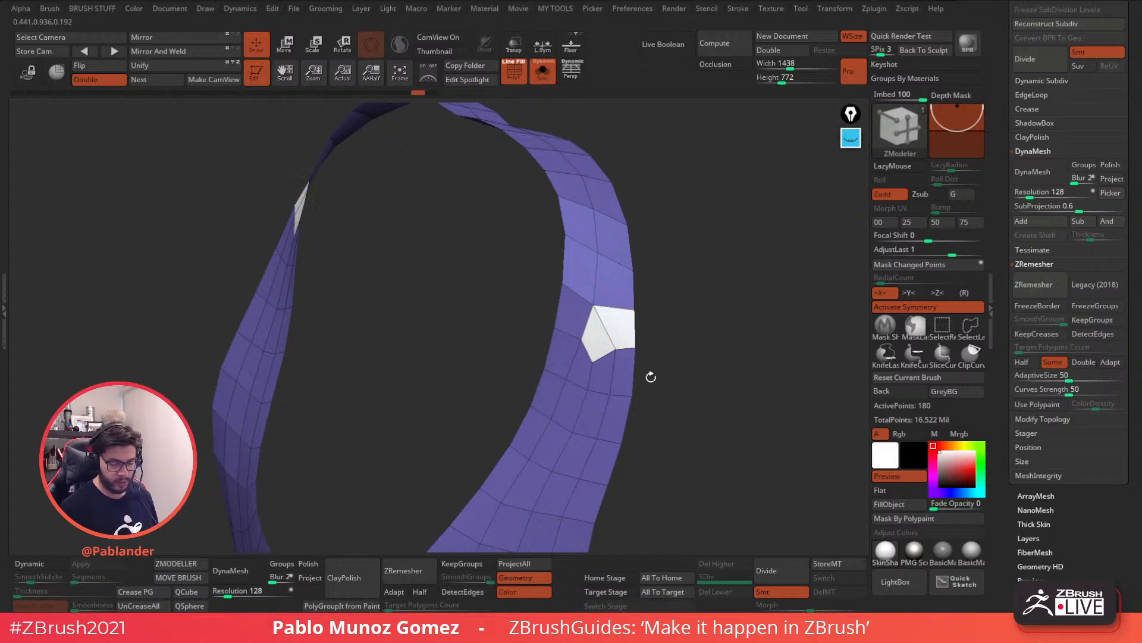
pyautogui.press('space')
pyautogui.click(452, 180)
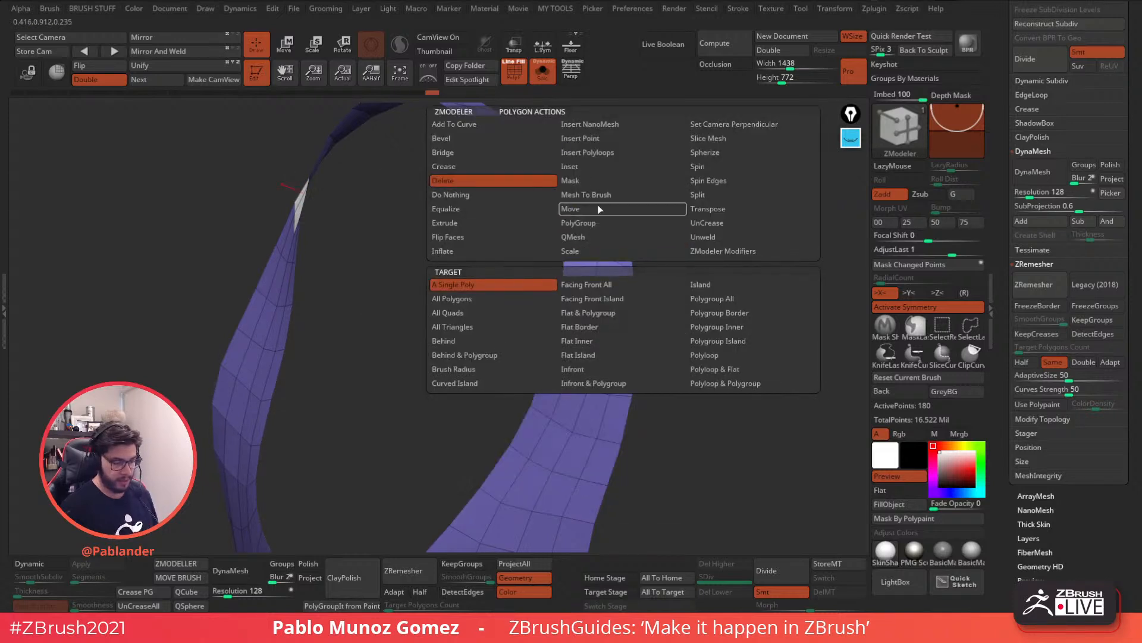
pyautogui.click(730, 300)
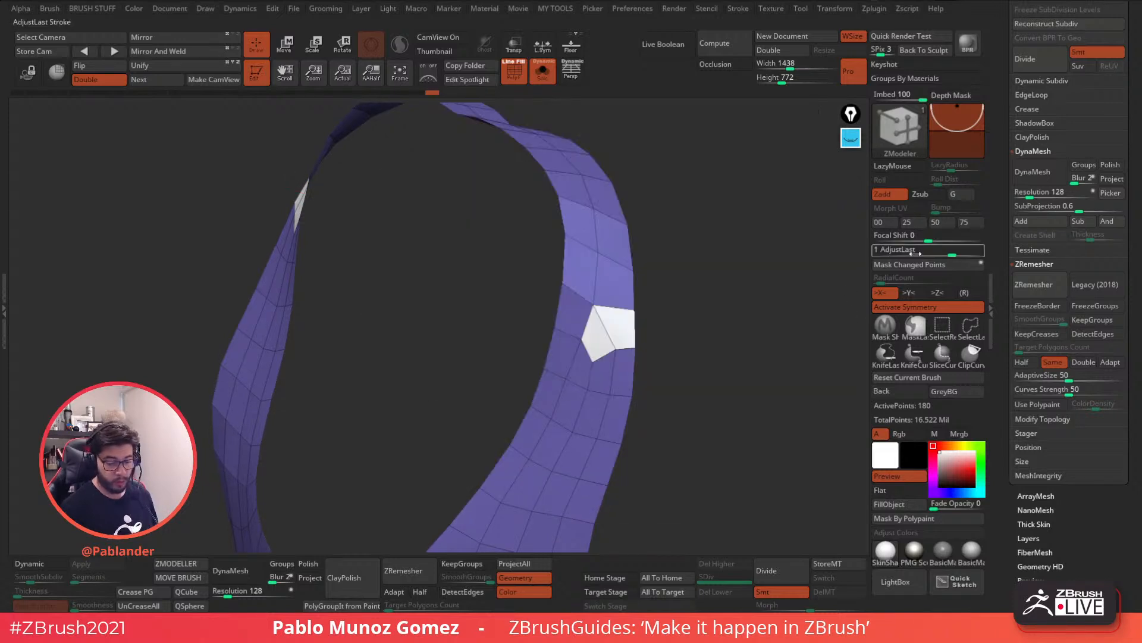
pyautogui.click(621, 321)
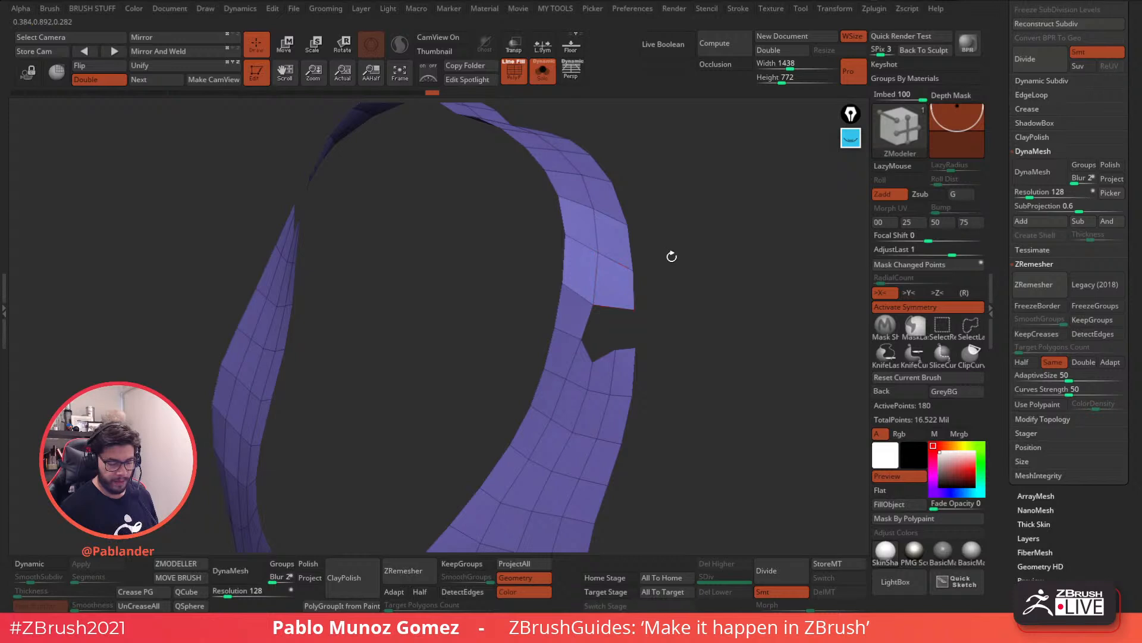
# Insert a single edge loop along the upper strip of the collar with the ZModeler Insert edge action
pyautogui.keyDown('alt'); pyautogui.moveTo(670, 255); pyautogui.dragTo(655, 280); pyautogui.keyUp('alt')
pyautogui.press('space')
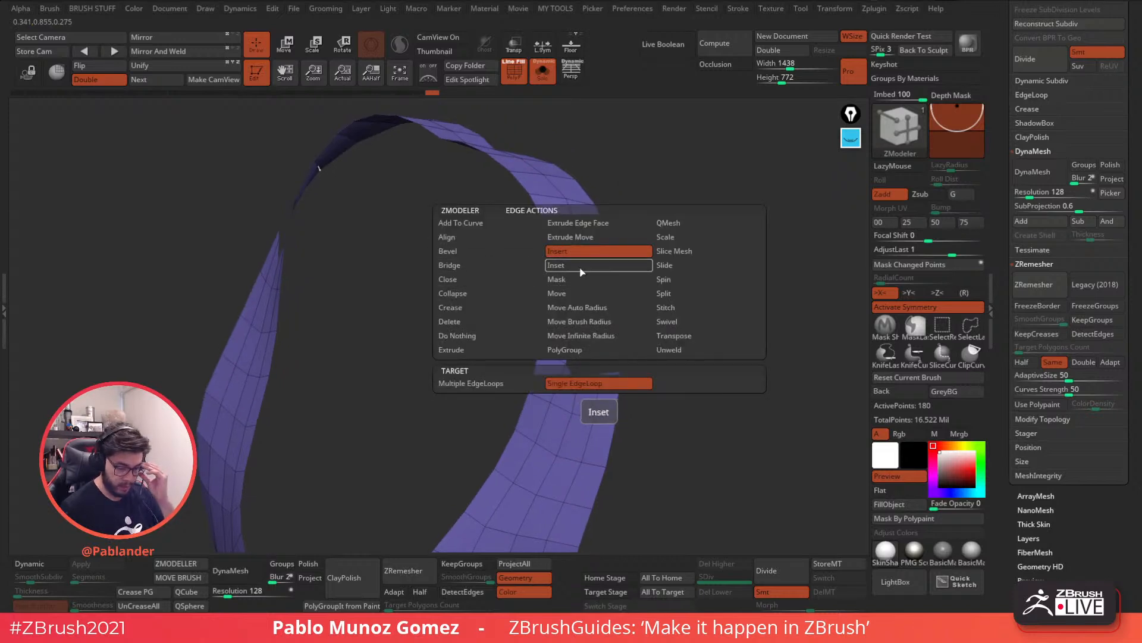
pyautogui.click(584, 264)
pyautogui.click(599, 284)
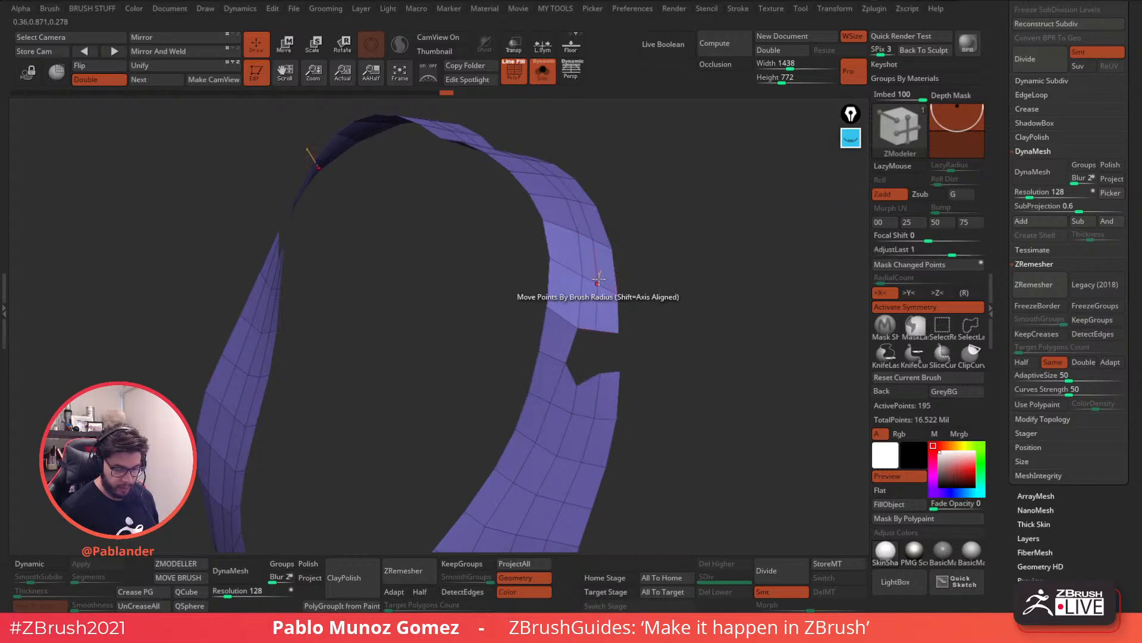
# Slide the inserted edge loop across the strip with the ZModeler Slide edge action on EdgeLoop Complete
pyautogui.press('space')
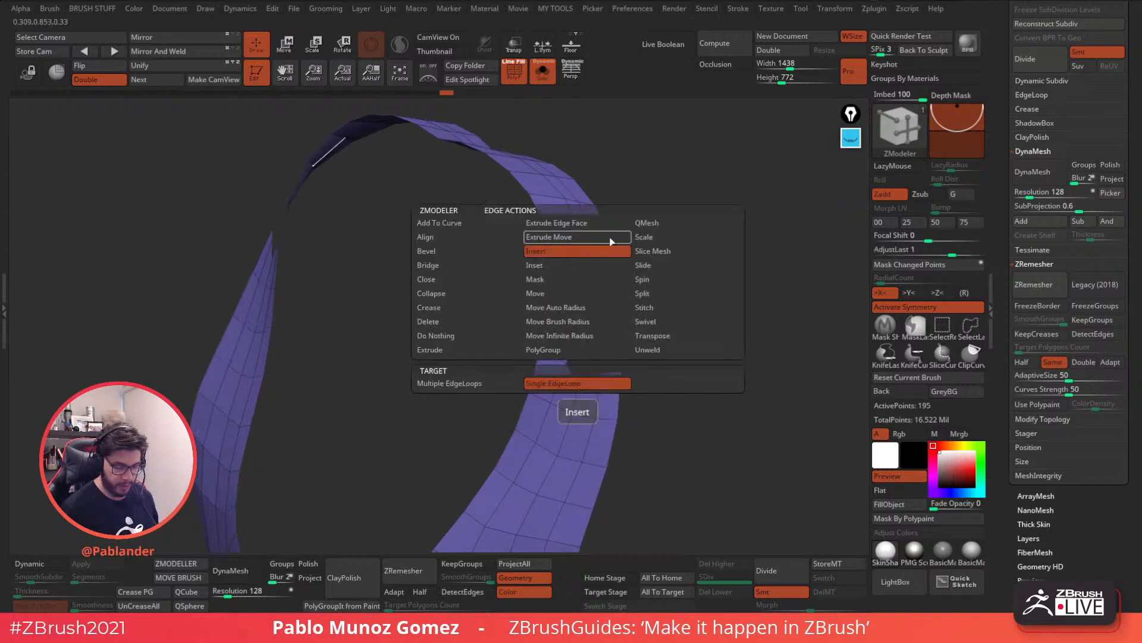
pyautogui.click(650, 265)
pyautogui.click(598, 388)
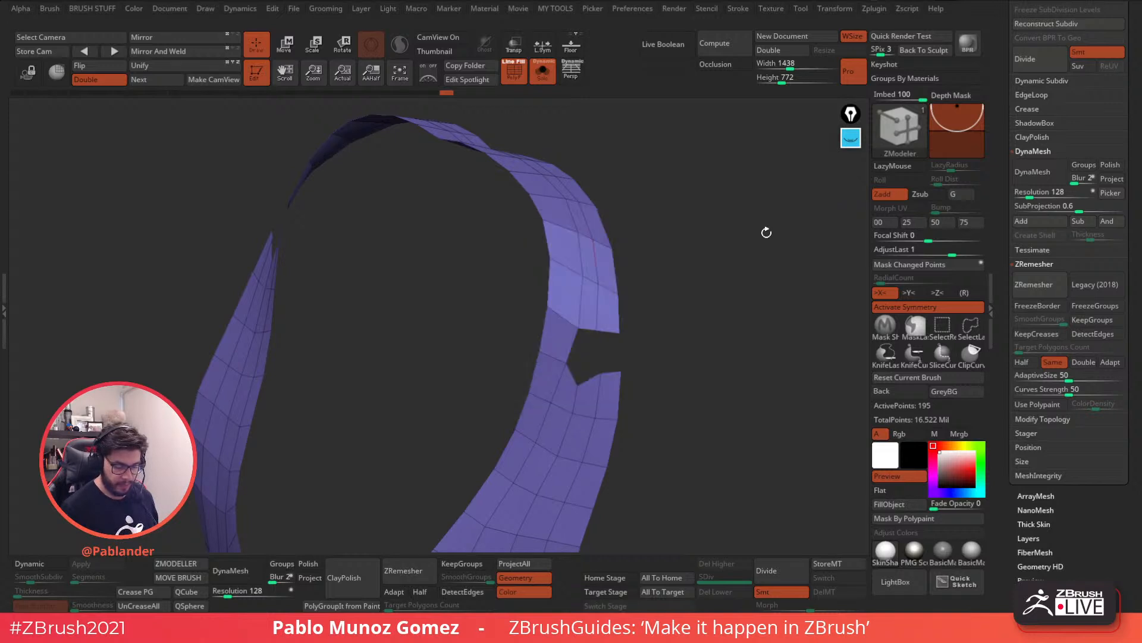
pyautogui.moveTo(766, 232); pyautogui.dragTo(708, 241)
pyautogui.moveTo(584, 256); pyautogui.dragTo(571, 256)
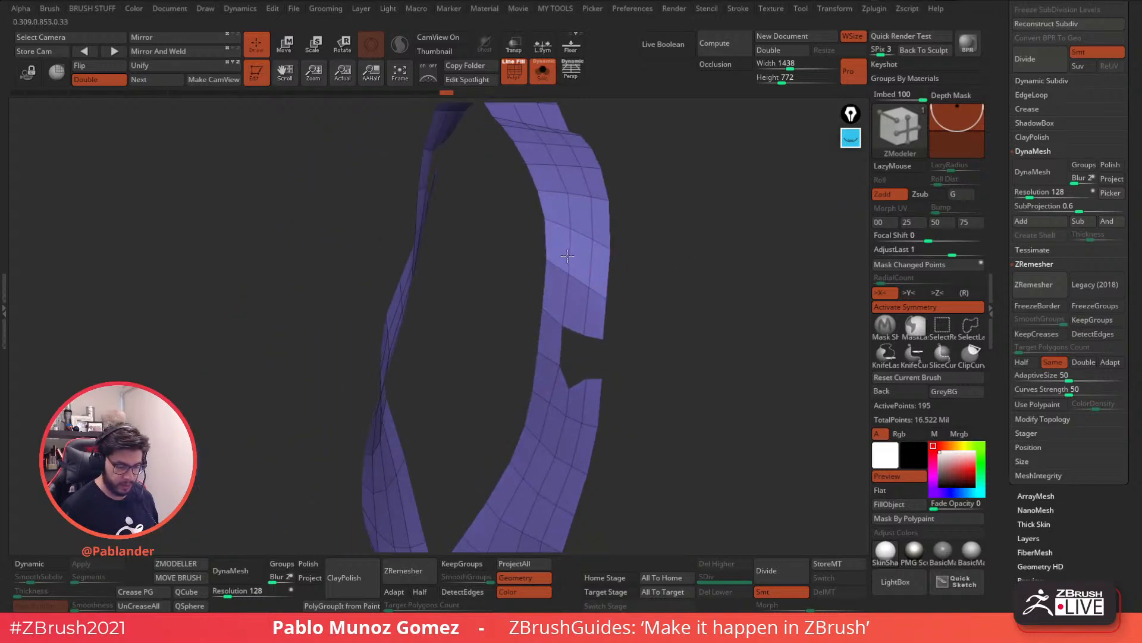
pyautogui.moveTo(657, 268); pyautogui.dragTo(663, 327)
pyautogui.click(598, 259)
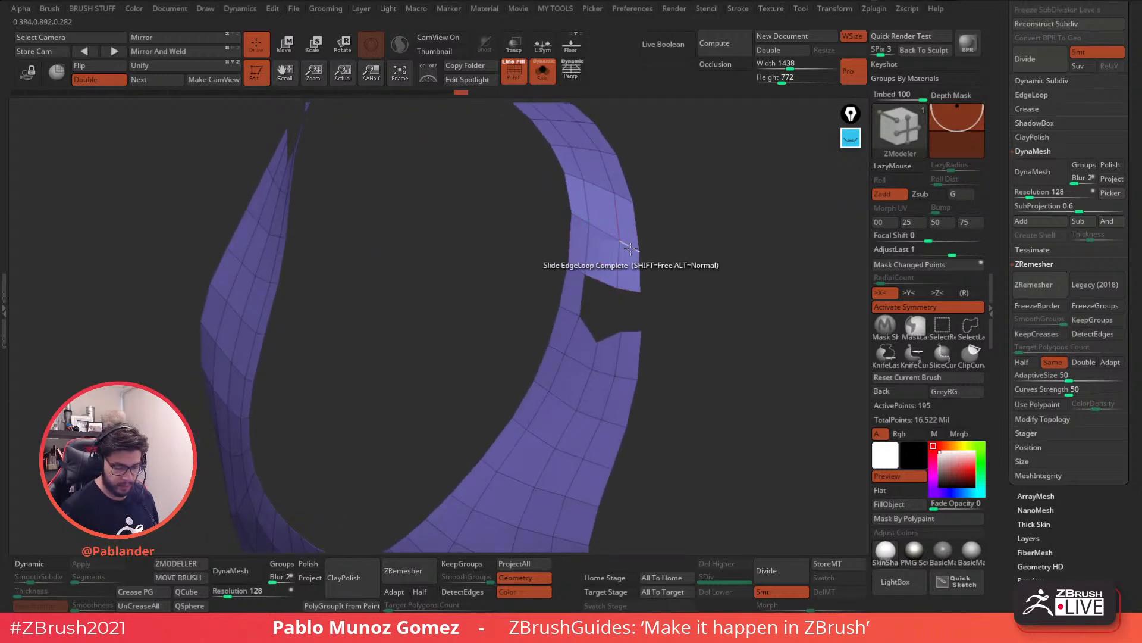
# Insert a second single edge loop along the collar's upper strip beside the first one
pyautogui.press('space')
pyautogui.click(586, 253)
pyautogui.click(602, 236)
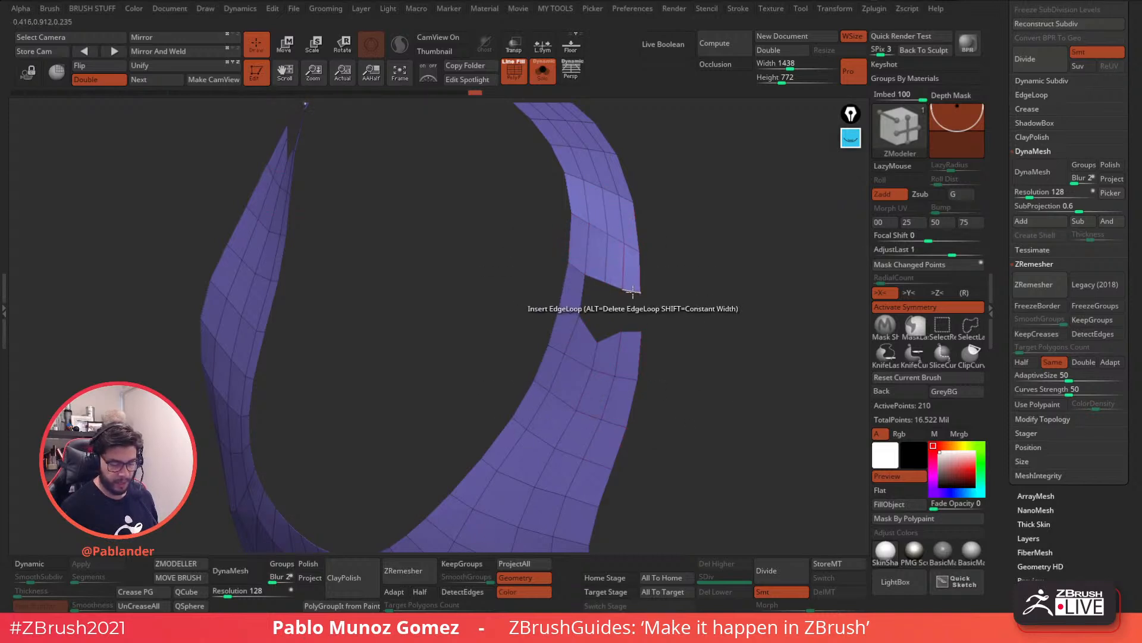
# Close the gap in the collar's side by bridging opposite edges with the ZModeler Bridge action on Edges
pyautogui.press('space')
pyautogui.click(503, 252)
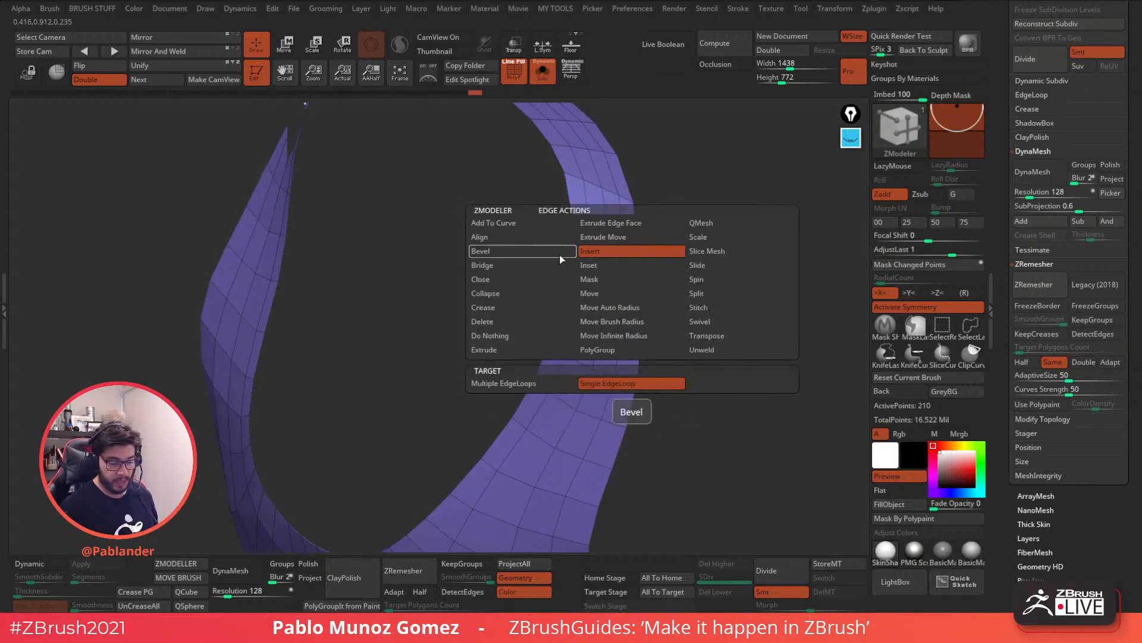
pyautogui.click(499, 265)
pyautogui.click(604, 383)
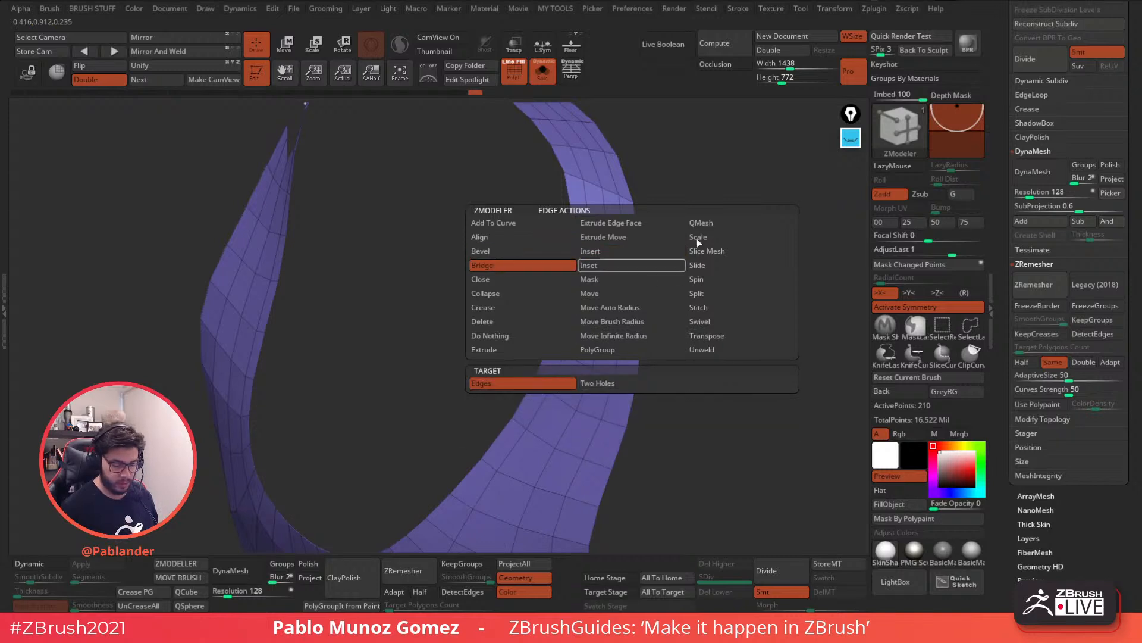
pyautogui.click(595, 280)
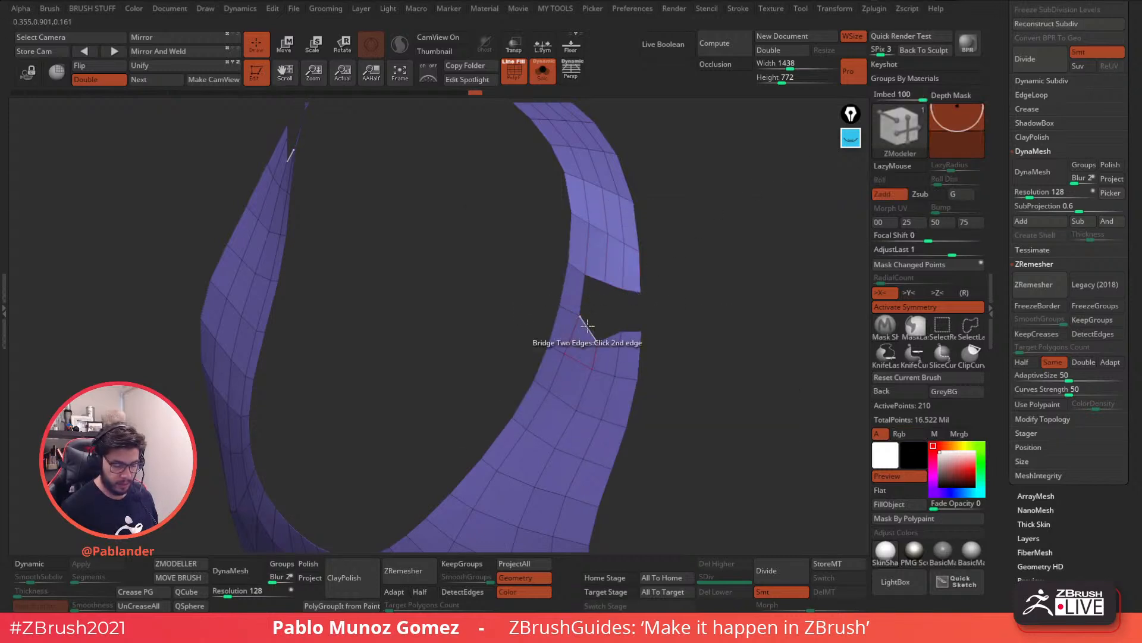
pyautogui.click(588, 327)
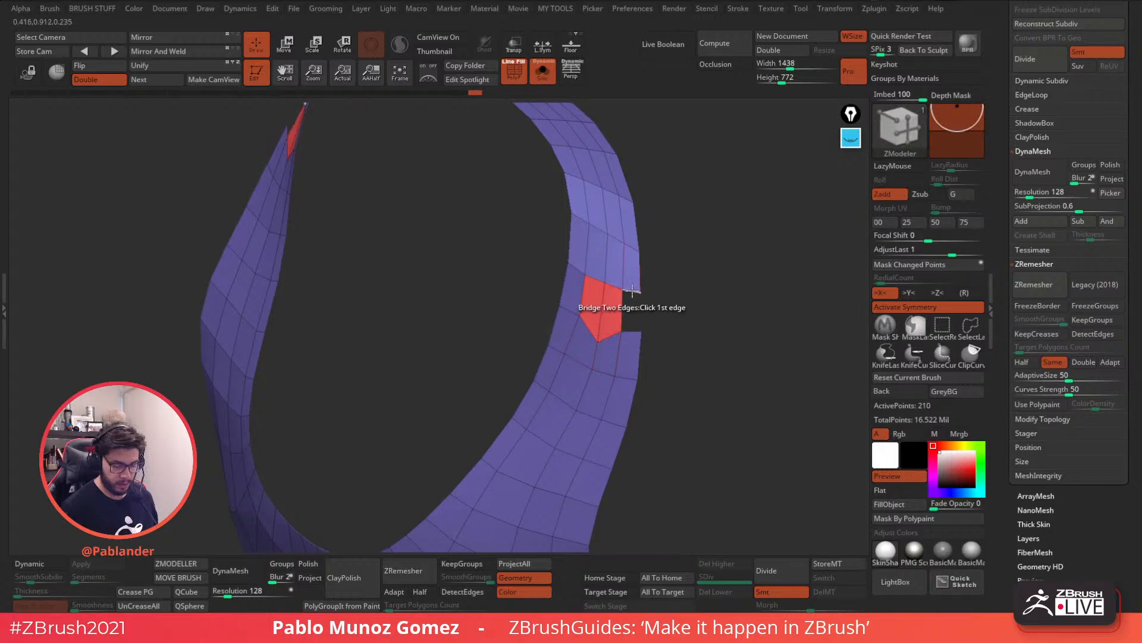
pyautogui.click(637, 313)
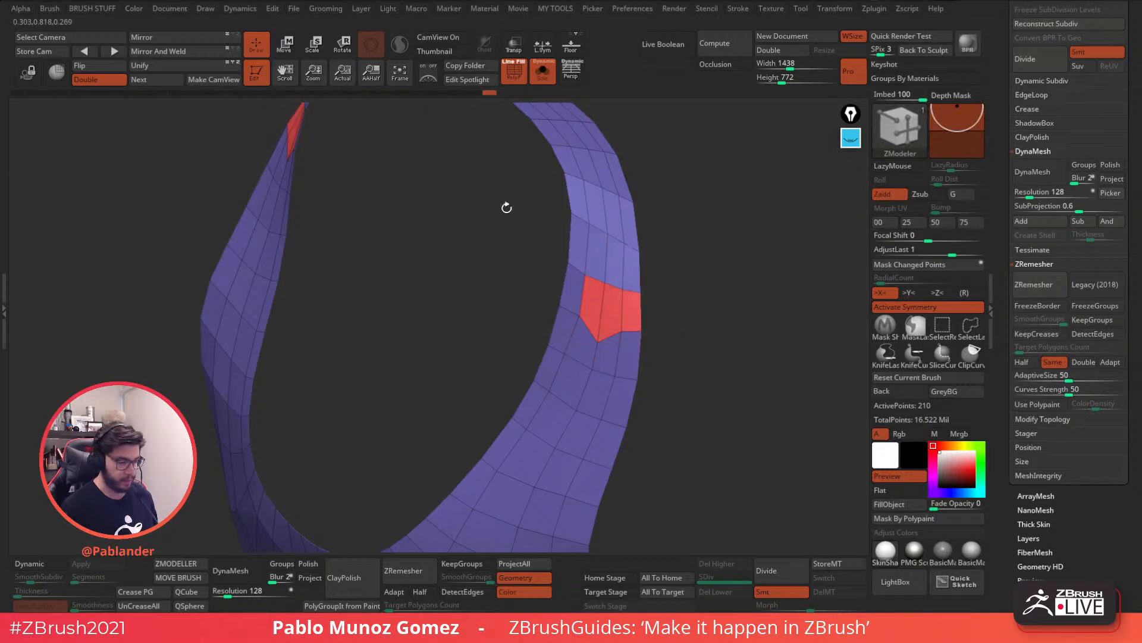
# Pull the outer edge of the bridged faces inward with the Move brush and smooth the seam below them
pyautogui.press('space')
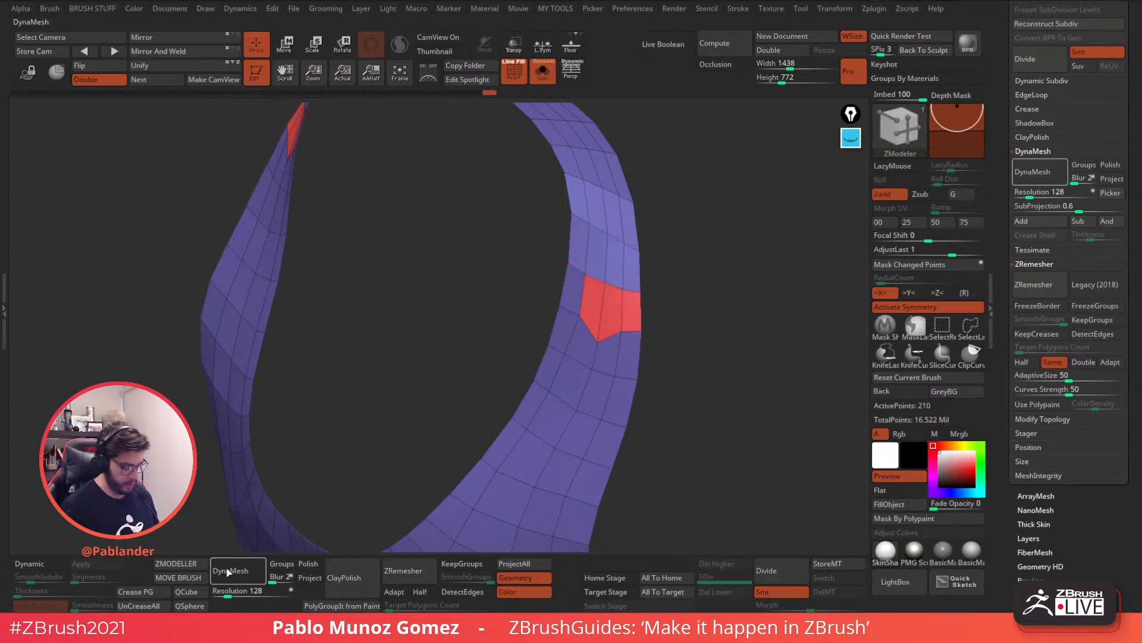
pyautogui.click(192, 578)
pyautogui.press('space')
pyautogui.hotkey('shift', 'f')
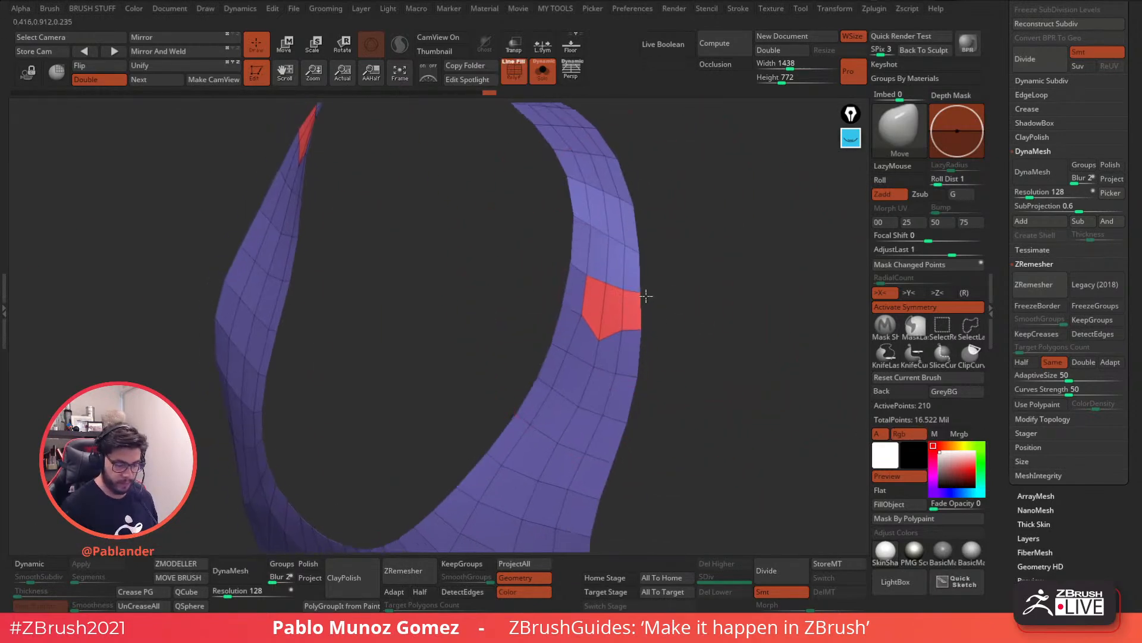
pyautogui.press('space')
pyautogui.moveTo(644, 292); pyautogui.dragTo(631, 292)
pyautogui.keyDown('shift'); pyautogui.moveTo(600, 339); pyautogui.dragTo(603, 336); pyautogui.keyUp('shift')
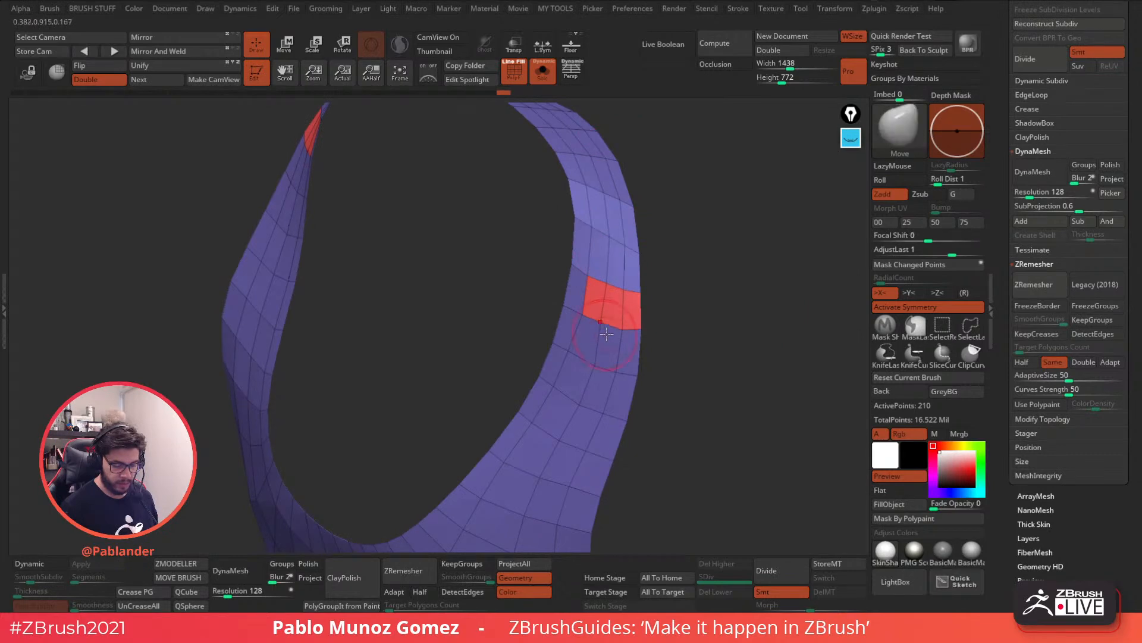
# Assign the whole collar, including the bridged faces, to a single polygroup
pyautogui.hotkey('ctrl', 'w')
pyautogui.moveTo(689, 326); pyautogui.dragTo(695, 361)
pyautogui.hotkey('ctrl', 'z')
pyautogui.hotkey('ctrl', 'w')
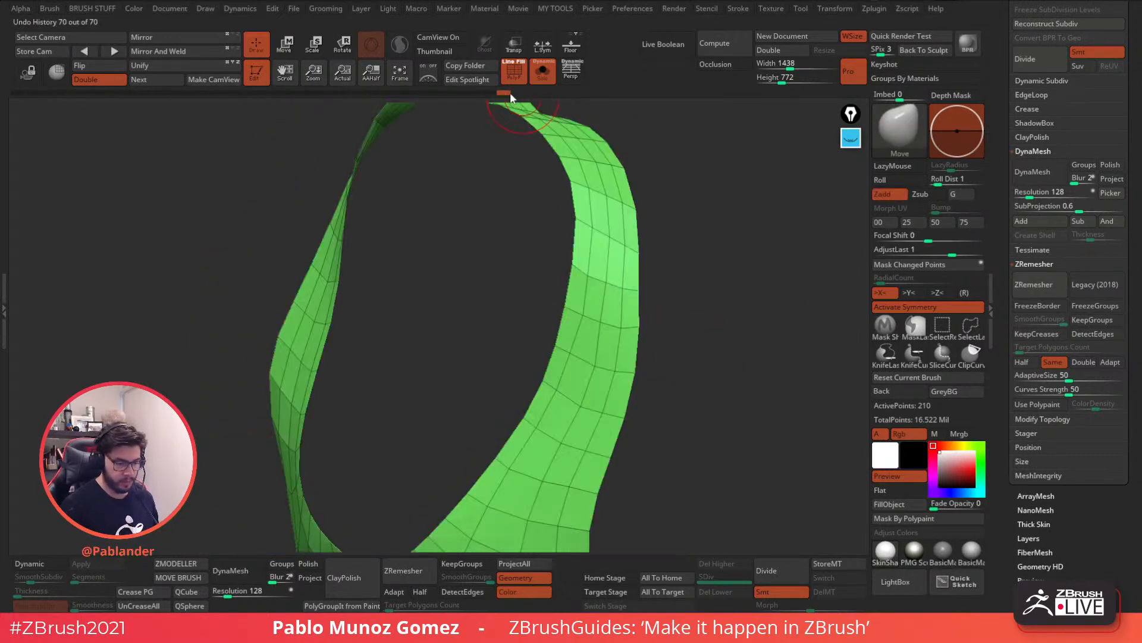
# Smooth the repaired side of the collar and the centre of its back strip
pyautogui.moveTo(655, 186)
pyautogui.keyDown('alt'); pyautogui.mouseDown()
pyautogui.moveTo(668, 281)
pyautogui.moveTo(658, 361)
pyautogui.moveTo(678, 357)
pyautogui.mouseUp(); pyautogui.keyUp('alt')
pyautogui.keyDown('shift'); pyautogui.moveTo(573, 432); pyautogui.dragTo(552, 448); pyautogui.keyUp('shift')
pyautogui.moveTo(641, 397); pyautogui.dragTo(669, 387)
pyautogui.keyDown('alt'); pyautogui.moveTo(670, 388); pyautogui.dragTo(690, 341); pyautogui.keyUp('alt')
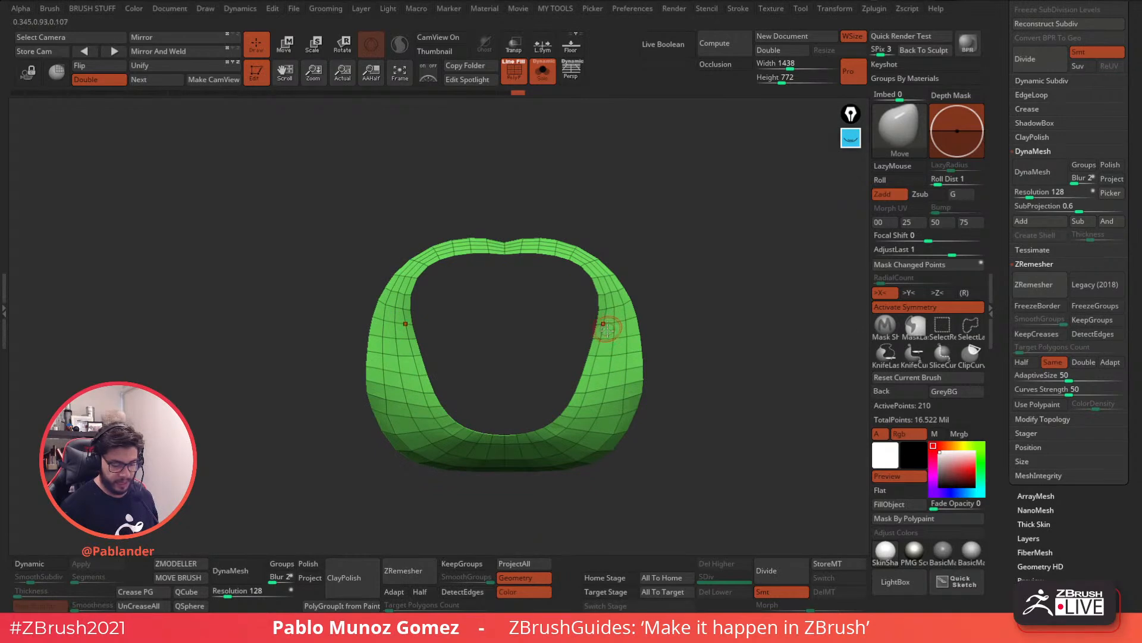
pyautogui.keyDown('shift'); pyautogui.moveTo(557, 248); pyautogui.dragTo(516, 245); pyautogui.keyUp('shift')
pyautogui.moveTo(615, 202); pyautogui.dragTo(622, 291)
pyautogui.keyDown('shift'); pyautogui.moveTo(506, 245); pyautogui.dragTo(550, 240); pyautogui.keyUp('shift')
# Smooth the side sections of the collar from the shoulder area downward
pyautogui.moveTo(659, 405)
pyautogui.mouseDown()
pyautogui.moveTo(681, 332)
pyautogui.moveTo(706, 359)
pyautogui.moveTo(620, 333)
pyautogui.mouseUp()
pyautogui.moveTo(691, 354); pyautogui.dragTo(684, 335)
pyautogui.keyDown('shift'); pyautogui.moveTo(602, 278); pyautogui.dragTo(599, 267); pyautogui.keyUp('shift')
pyautogui.keyDown('shift'); pyautogui.moveTo(605, 348); pyautogui.dragTo(599, 430); pyautogui.keyUp('shift')
pyautogui.moveTo(659, 404); pyautogui.dragTo(667, 351)
# Smooth the collar with long strokes running from the sides into the lower front
pyautogui.moveTo(581, 256)
pyautogui.keyDown('shift'); pyautogui.mouseDown()
pyautogui.moveTo(567, 342)
pyautogui.moveTo(527, 407)
pyautogui.moveTo(497, 421)
pyautogui.mouseUp(); pyautogui.keyUp('shift')
pyautogui.keyDown('shift'); pyautogui.moveTo(560, 440); pyautogui.dragTo(511, 462); pyautogui.keyUp('shift')
pyautogui.moveTo(598, 319)
pyautogui.keyDown('shift'); pyautogui.mouseDown()
pyautogui.moveTo(586, 410)
pyautogui.moveTo(514, 461)
pyautogui.mouseUp(); pyautogui.keyUp('shift')
pyautogui.moveTo(600, 376)
pyautogui.keyDown('shift'); pyautogui.mouseDown()
pyautogui.moveTo(586, 441)
pyautogui.moveTo(517, 479)
pyautogui.mouseUp(); pyautogui.keyUp('shift')
pyautogui.moveTo(673, 408)
pyautogui.mouseDown()
pyautogui.moveTo(695, 387)
pyautogui.moveTo(679, 380)
pyautogui.mouseUp()
pyautogui.moveTo(699, 333); pyautogui.dragTo(670, 376)
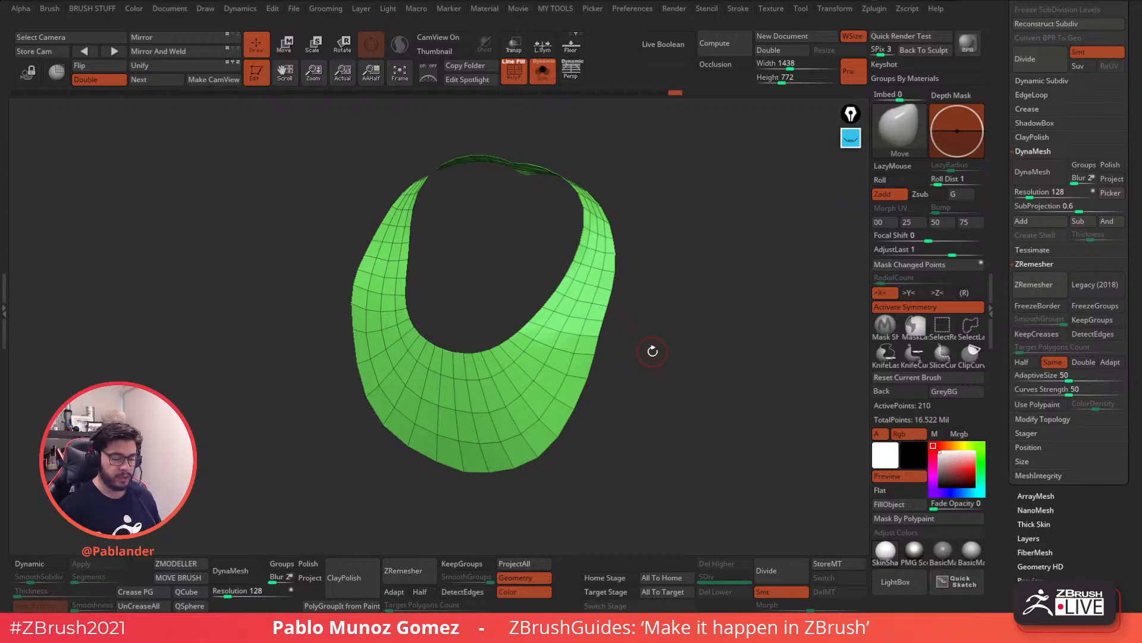
# Adjust the lower front edge with the Move brush and smooth out the notch at the centre of the back
pyautogui.moveTo(653, 351)
pyautogui.mouseDown()
pyautogui.moveTo(684, 333)
pyautogui.moveTo(676, 341)
pyautogui.moveTo(710, 342)
pyautogui.moveTo(704, 330)
pyautogui.mouseUp()
pyautogui.moveTo(482, 470); pyautogui.dragTo(479, 472)
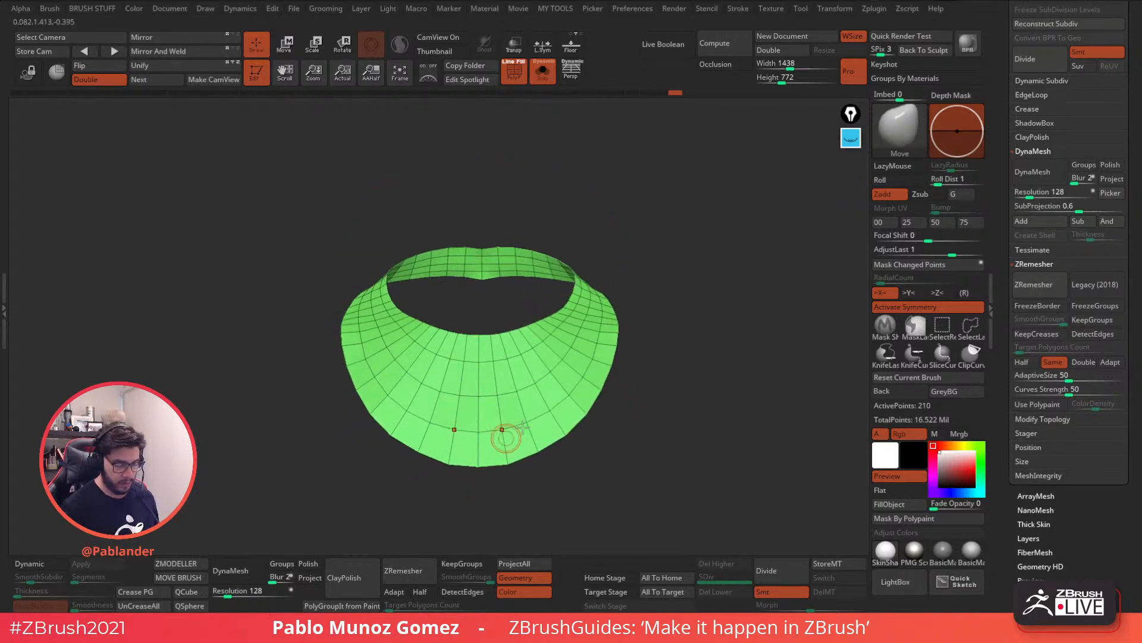
pyautogui.moveTo(684, 373)
pyautogui.mouseDown()
pyautogui.moveTo(676, 363)
pyautogui.moveTo(664, 403)
pyautogui.moveTo(663, 377)
pyautogui.mouseUp()
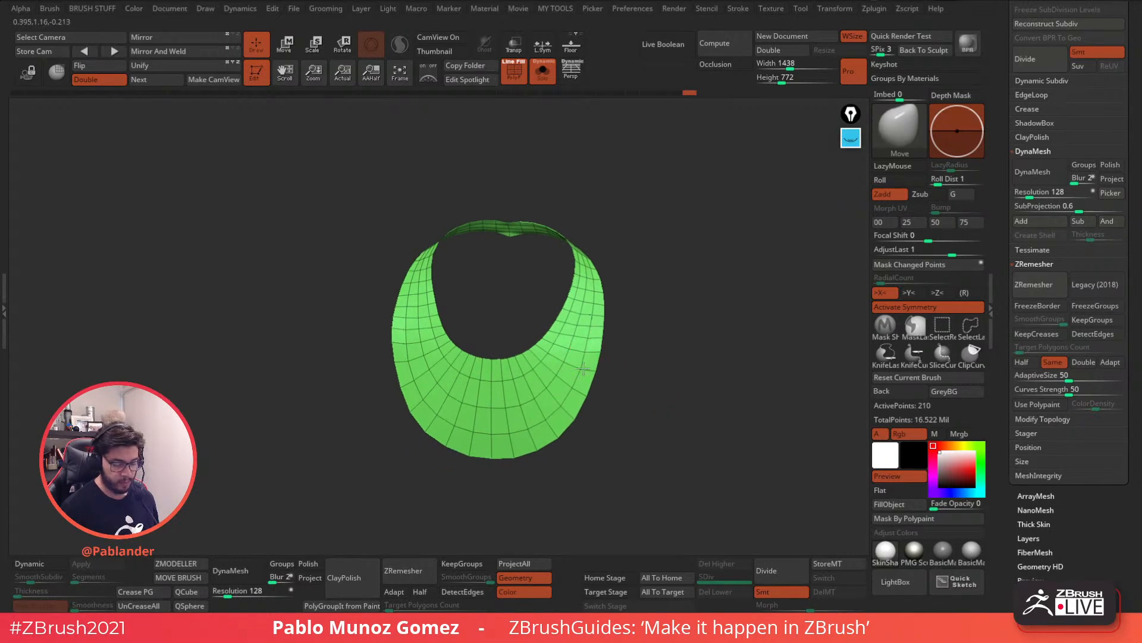
pyautogui.moveTo(631, 332); pyautogui.dragTo(531, 442)
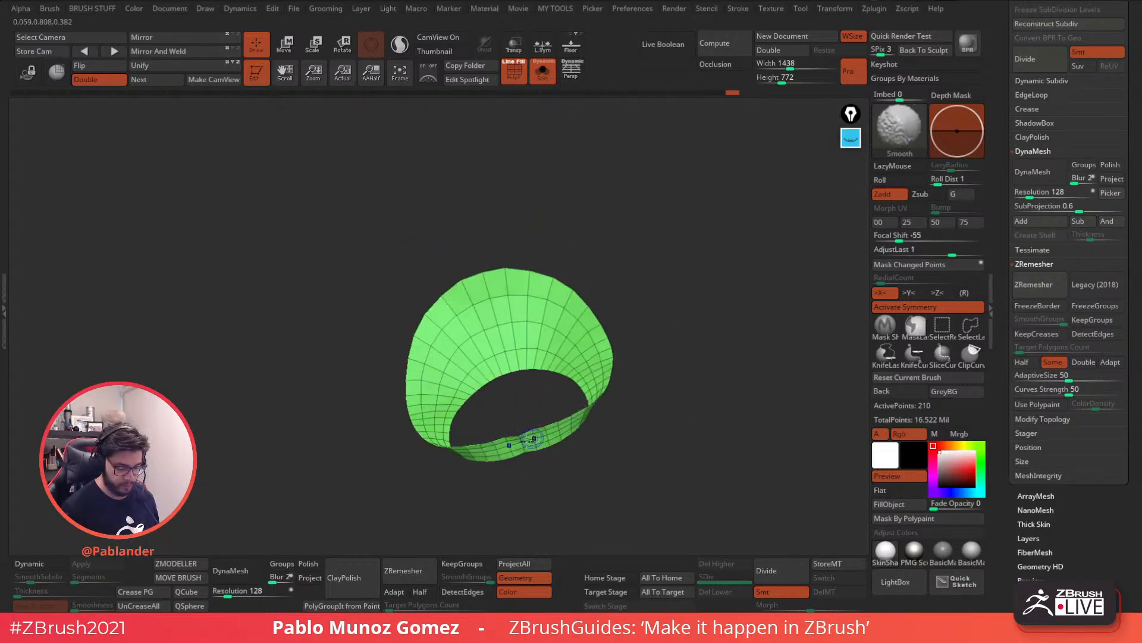
pyautogui.moveTo(588, 390); pyautogui.dragTo(647, 237)
pyautogui.moveTo(662, 326); pyautogui.dragTo(652, 344)
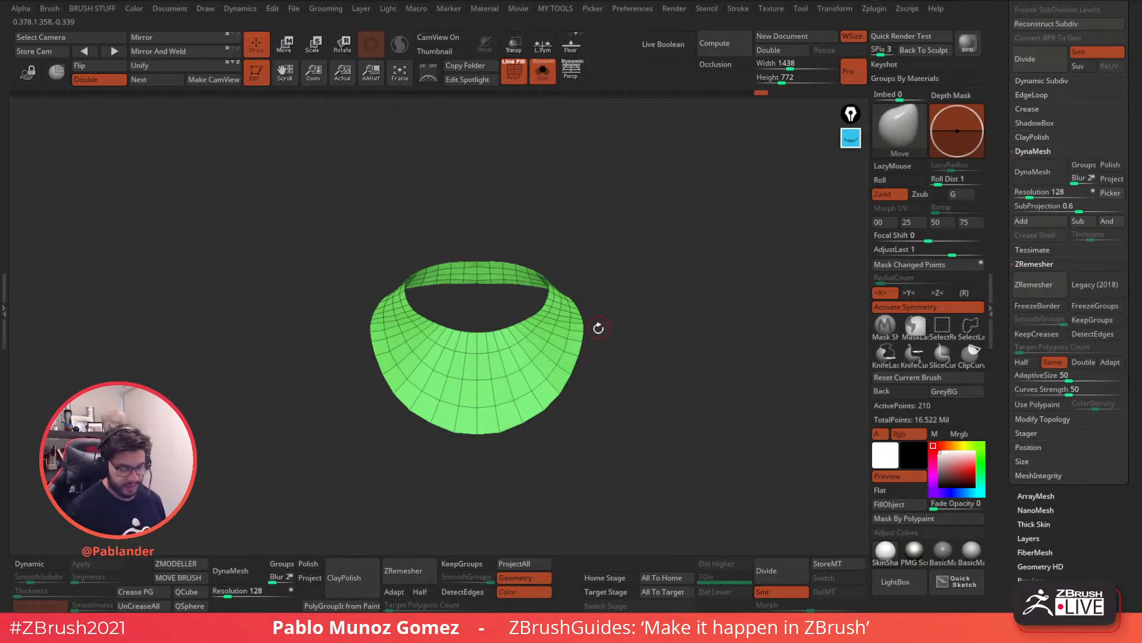
# Duplicate the collar subtool
pyautogui.scroll(10, 1048, 88)
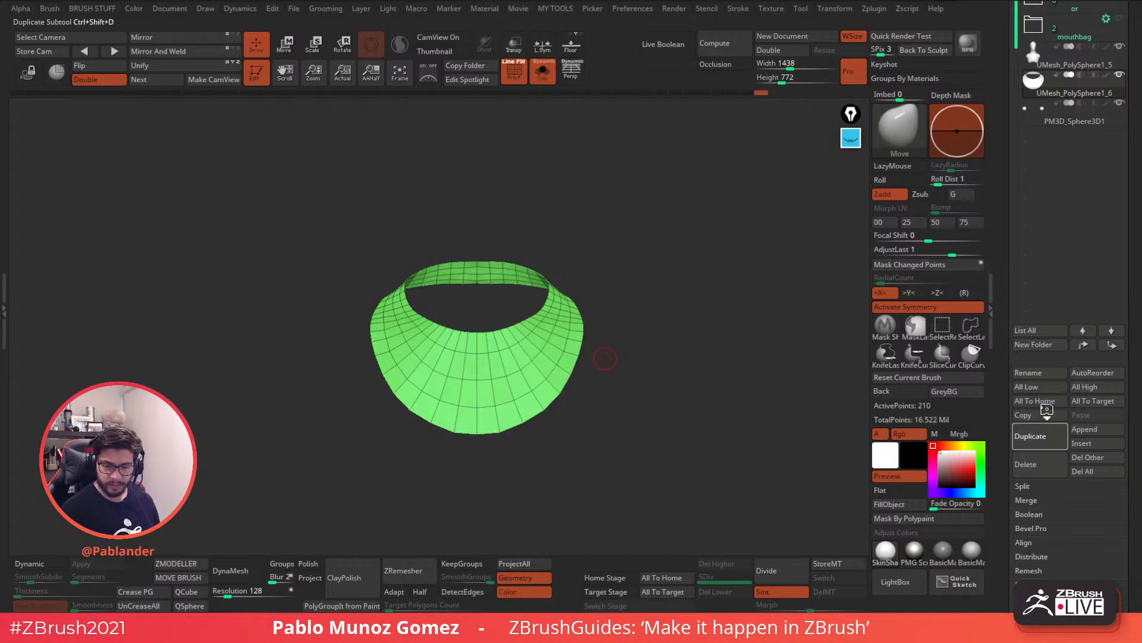
pyautogui.click(1030, 435)
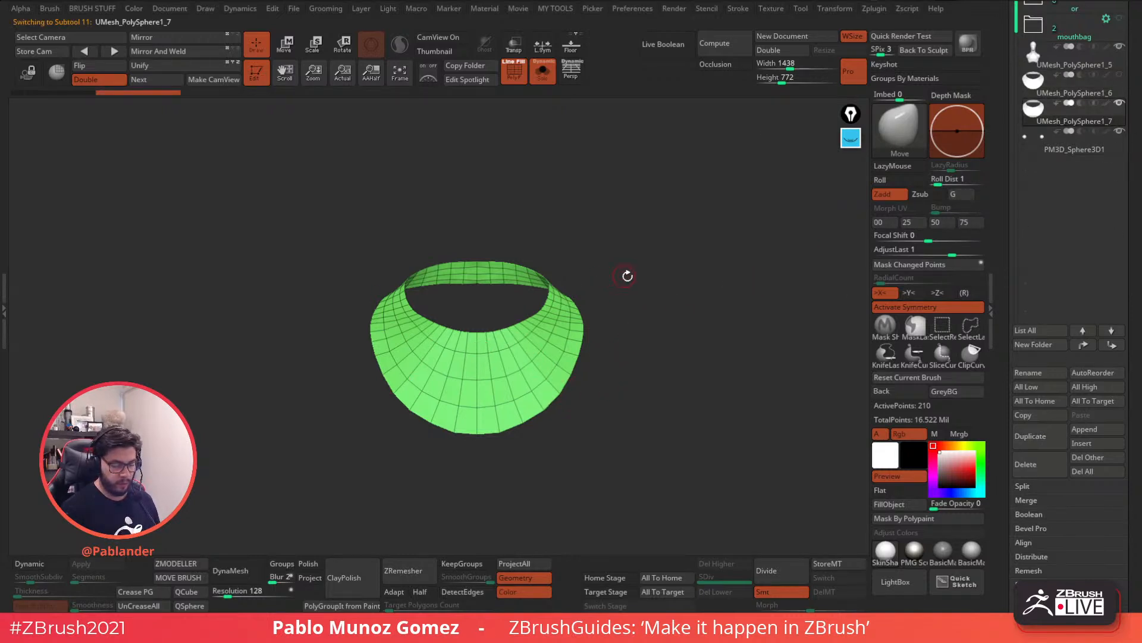
# Remove the three inner edge loops from the duplicated collar with the ZModeler Delete action on EdgeLoop Complete
pyautogui.moveTo(619, 273); pyautogui.dragTo(560, 330)
pyautogui.keyDown('alt'); pyautogui.moveTo(549, 342); pyautogui.dragTo(540, 395, button='right'); pyautogui.keyUp('alt')
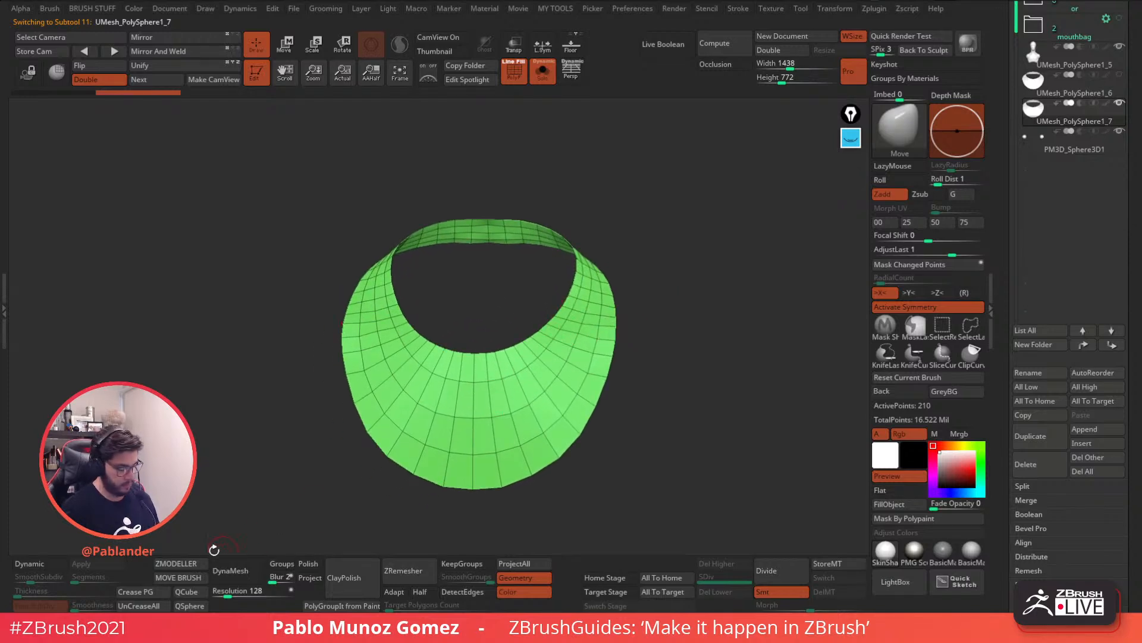
pyautogui.click(202, 564)
pyautogui.press('space')
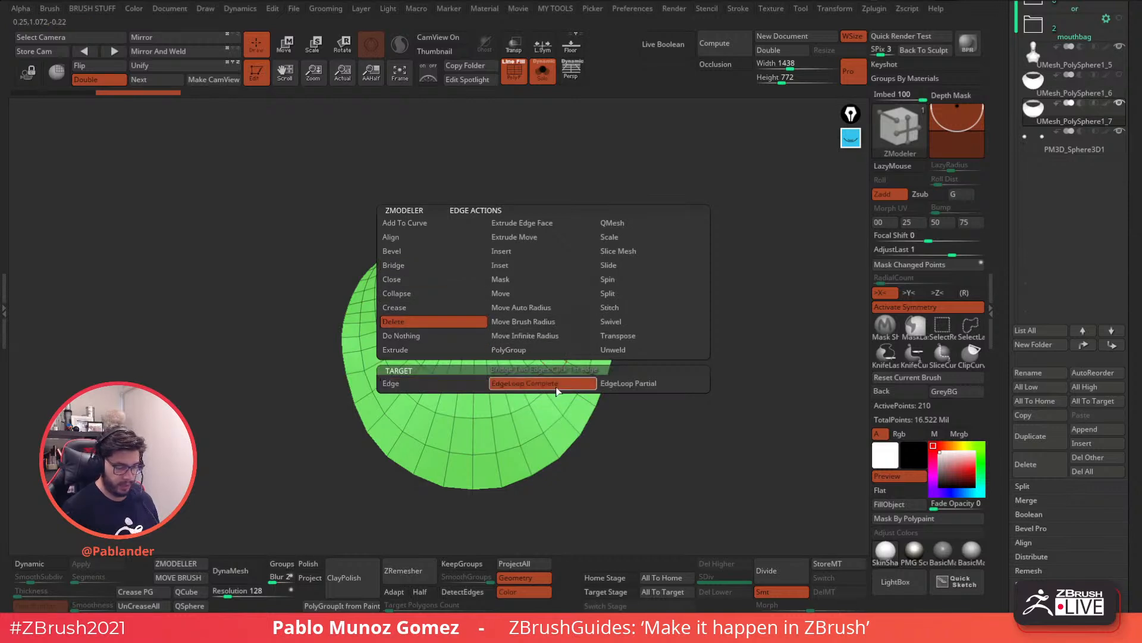
pyautogui.click(557, 387)
pyautogui.click(560, 368)
pyautogui.click(543, 354)
pyautogui.click(583, 385)
pyautogui.moveTo(674, 398)
pyautogui.mouseDown()
pyautogui.moveTo(684, 398)
pyautogui.moveTo(686, 352)
pyautogui.moveTo(681, 390)
pyautogui.mouseUp()
pyautogui.moveTo(694, 322); pyautogui.dragTo(712, 346)
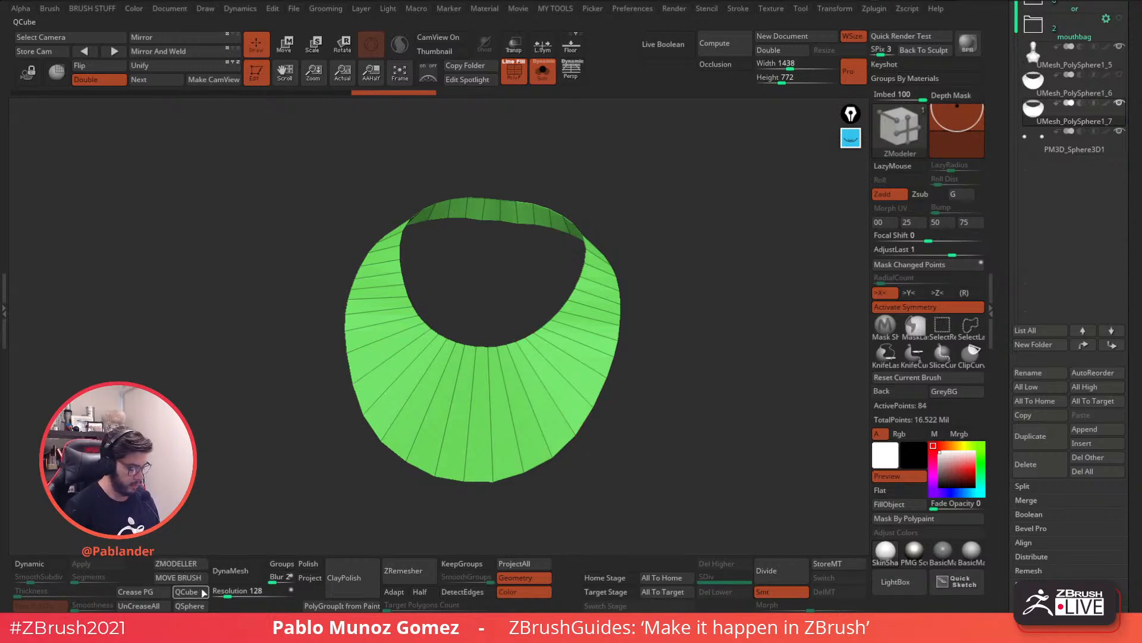
# Switch to the Move brush and turn off the polyframe display on the simplified collar
pyautogui.click(182, 576)
pyautogui.moveTo(756, 347)
pyautogui.keyDown('alt'); pyautogui.mouseDown()
pyautogui.moveTo(724, 288)
pyautogui.moveTo(690, 297)
pyautogui.mouseUp(); pyautogui.keyUp('alt')
pyautogui.press('space')
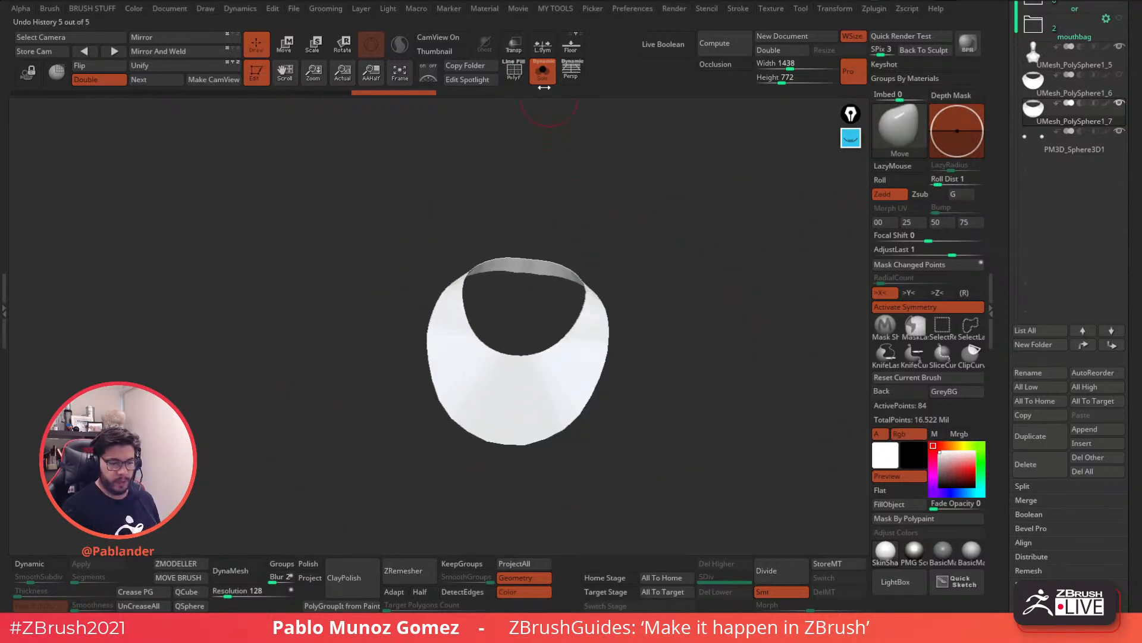
# Turn off Solo to show the whole bust and inflate the simplified collar slightly with the Inflate deformation
pyautogui.click(542, 71)
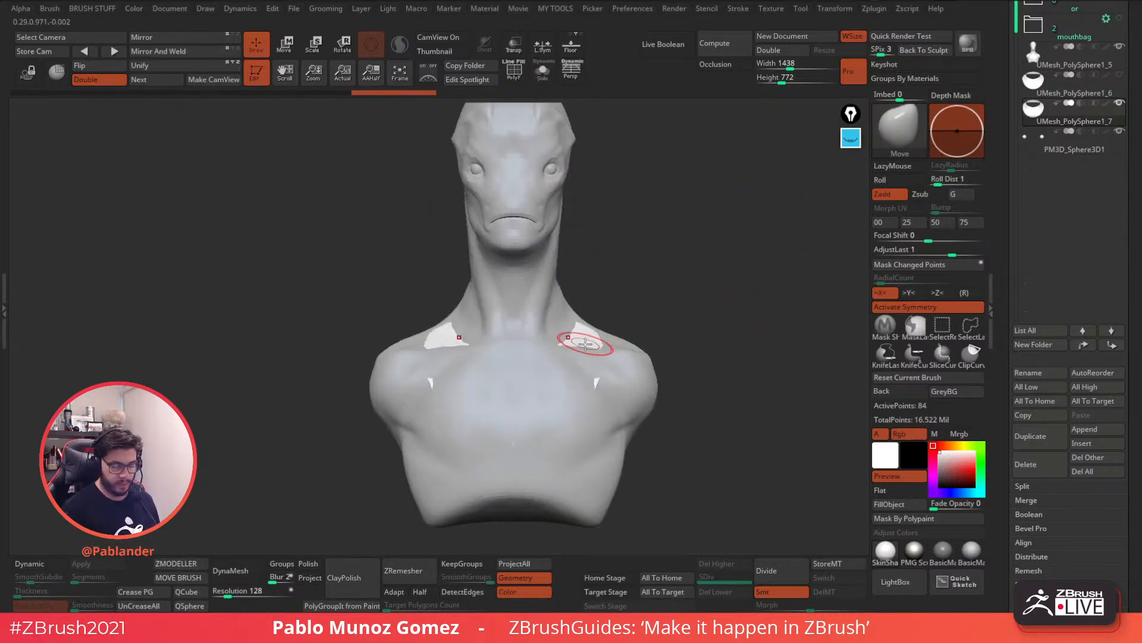
pyautogui.moveTo(738, 262); pyautogui.dragTo(735, 266)
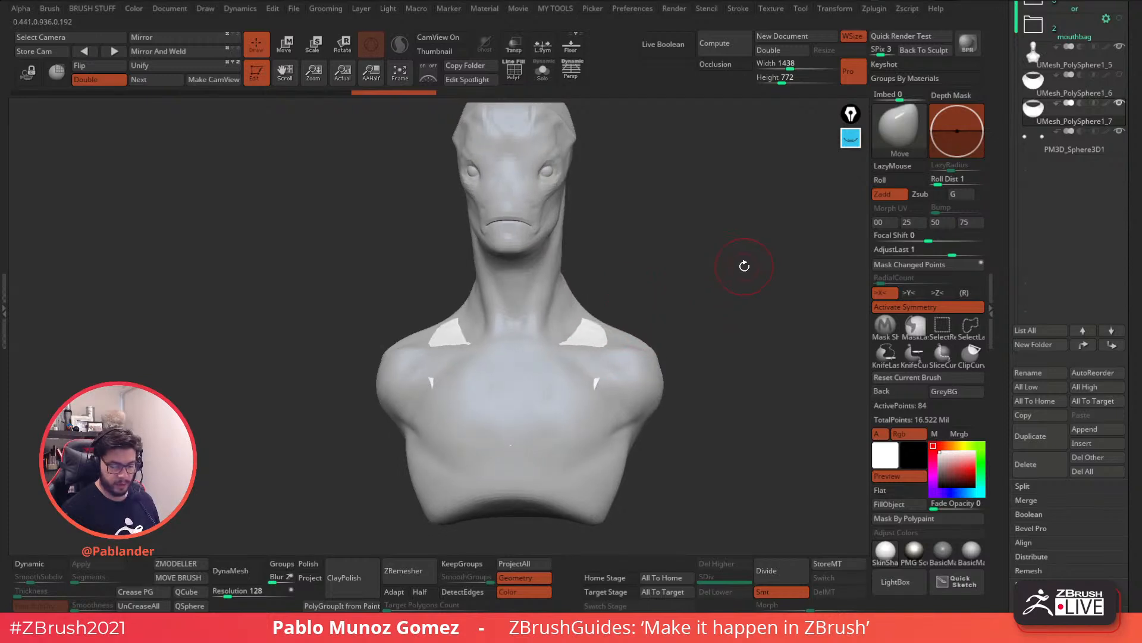
pyautogui.press('space')
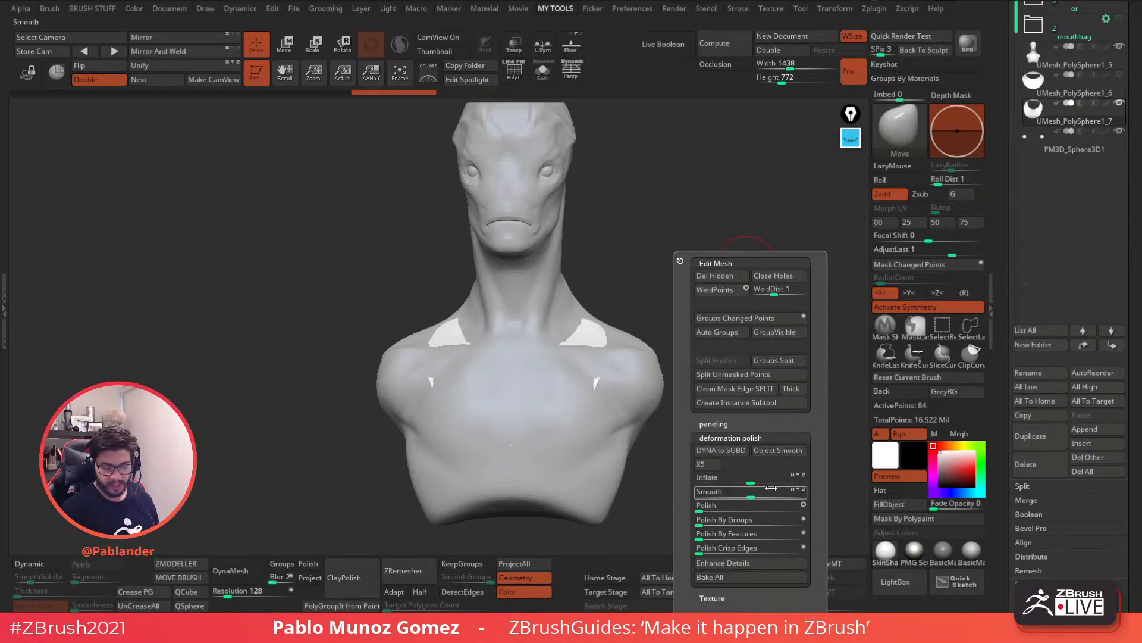
pyautogui.moveTo(1005, 484); pyautogui.dragTo(1009, 282)
pyautogui.keyDown('shift'); pyautogui.click(1048, 288); pyautogui.keyUp('shift')
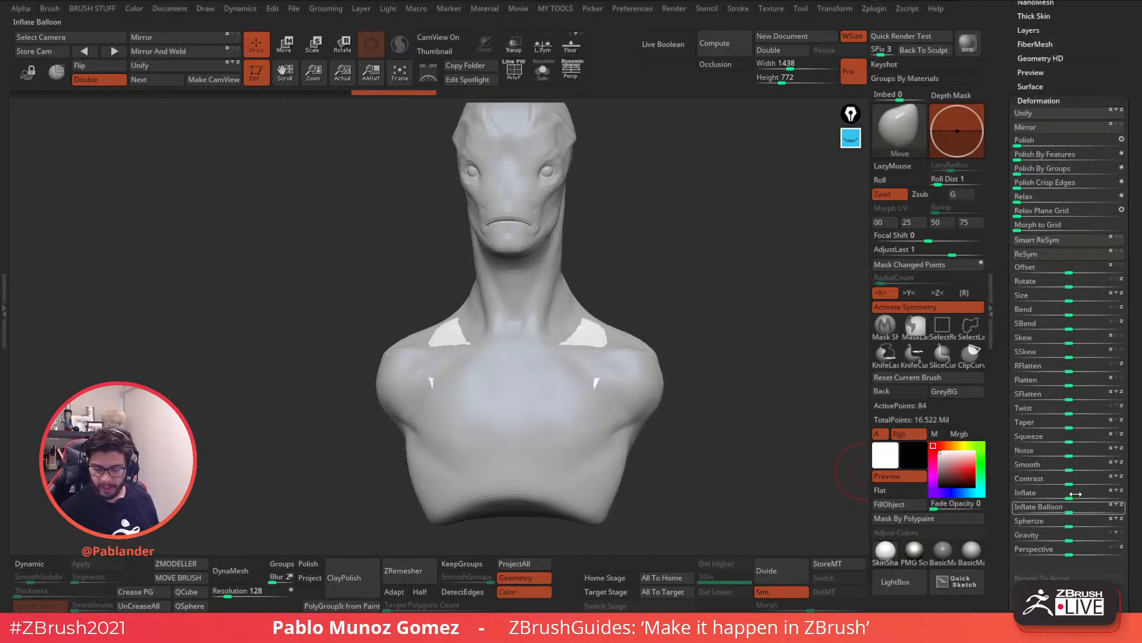
pyautogui.moveTo(1071, 495); pyautogui.dragTo(1079, 495)
# Pull the simplified collar out of the shoulders and chest with the Move brush so it sits over the bust's surface
pyautogui.moveTo(797, 425)
pyautogui.mouseDown()
pyautogui.moveTo(571, 410)
pyautogui.moveTo(678, 391)
pyautogui.mouseUp()
pyautogui.press('space')
pyautogui.moveTo(602, 378)
pyautogui.mouseDown()
pyautogui.moveTo(554, 398)
pyautogui.moveTo(577, 380)
pyautogui.moveTo(553, 400)
pyautogui.mouseUp()
pyautogui.moveTo(613, 359); pyautogui.dragTo(500, 355, button='right')
pyautogui.moveTo(661, 324); pyautogui.dragTo(705, 331, button='right')
pyautogui.keyDown('alt'); pyautogui.moveTo(592, 348); pyautogui.dragTo(590, 345); pyautogui.keyUp('alt')
pyautogui.moveTo(755, 301)
pyautogui.mouseDown(button='right')
pyautogui.moveTo(742, 314)
pyautogui.moveTo(752, 342)
pyautogui.moveTo(796, 341)
pyautogui.mouseUp(button='right')
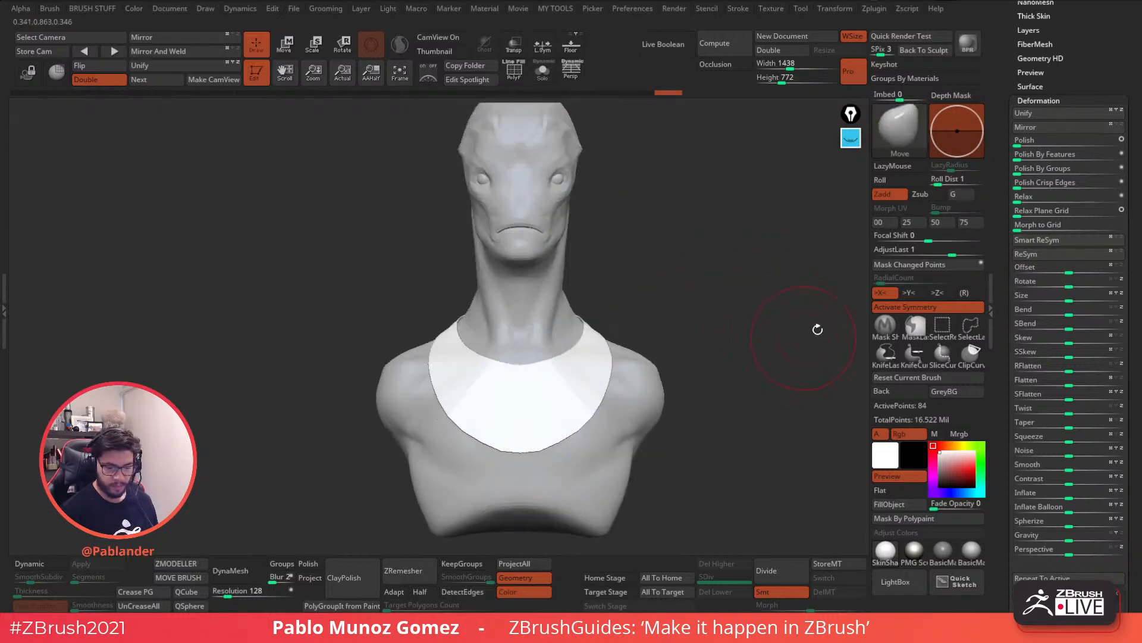
# Change the display material of the bust and collar to PMG Sc
pyautogui.moveTo(1133, 101); pyautogui.dragTo(1132, 203)
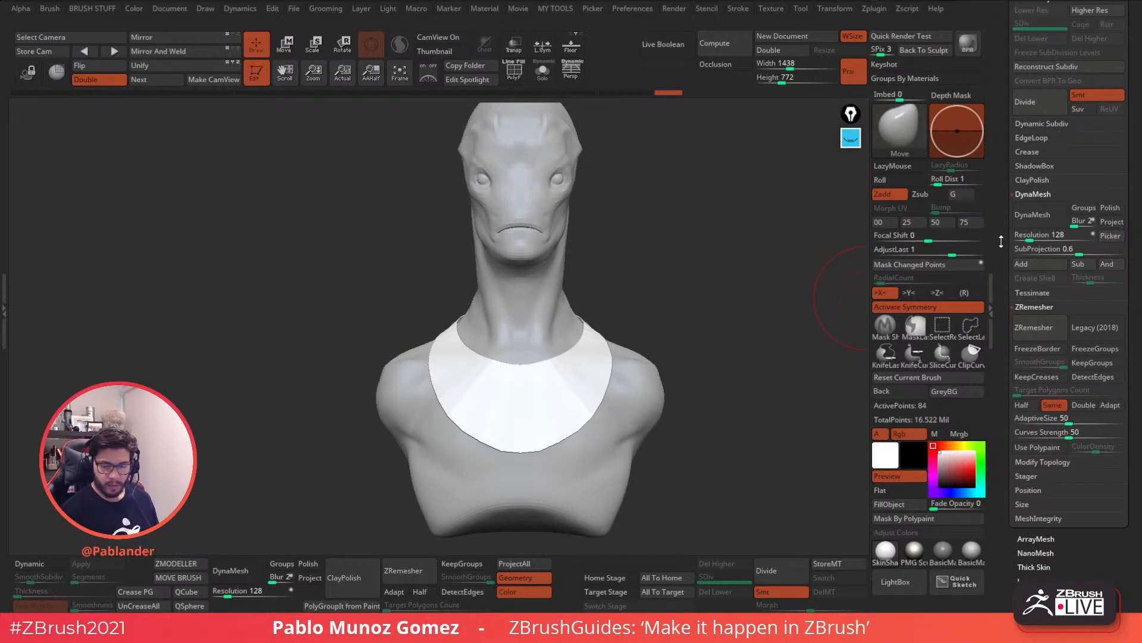
pyautogui.moveTo(1001, 241); pyautogui.dragTo(1001, 229)
pyautogui.click(914, 551)
pyautogui.keyDown('alt'); pyautogui.moveTo(729, 394); pyautogui.dragTo(697, 423, button='right'); pyautogui.keyUp('alt')
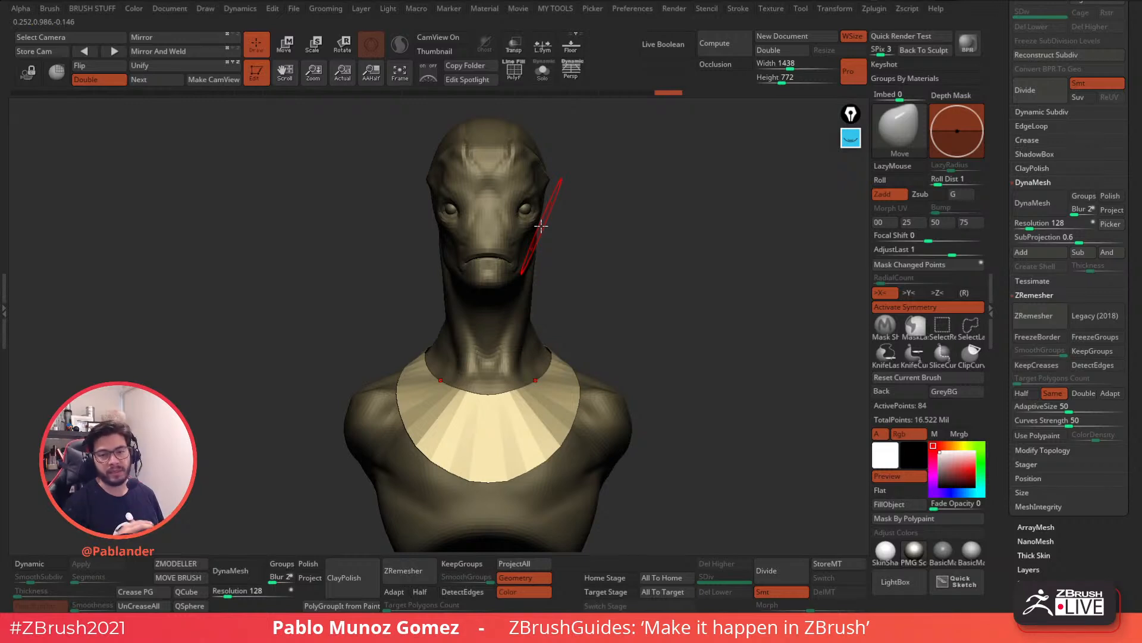
pyautogui.moveTo(660, 329); pyautogui.dragTo(665, 327)
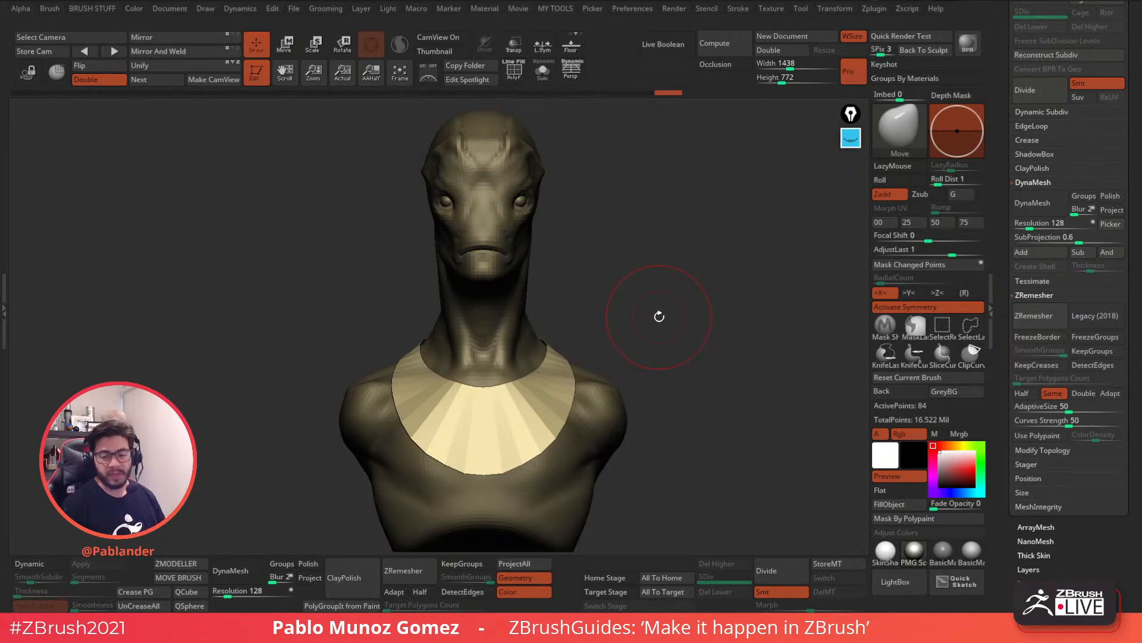
# Start a new Sphere3D tool, convert it to a PolyMesh3D and frame it
pyautogui.scroll(10, 996, 314)
pyautogui.scroll(3, 995, 313)
pyautogui.moveTo(1120, 154)
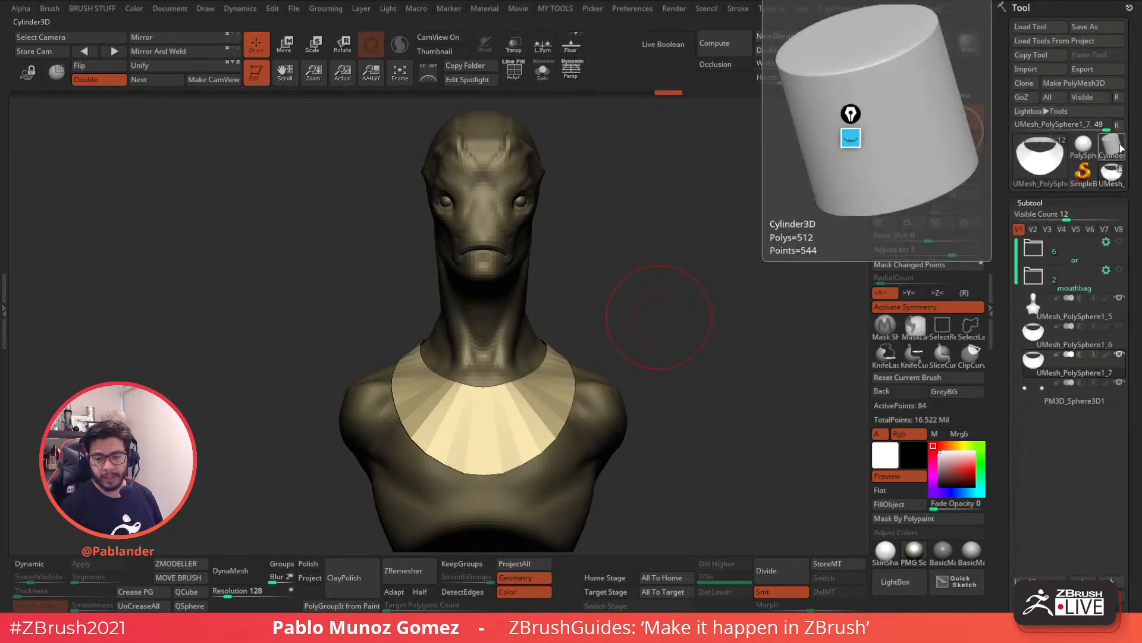
pyautogui.click(1036, 175)
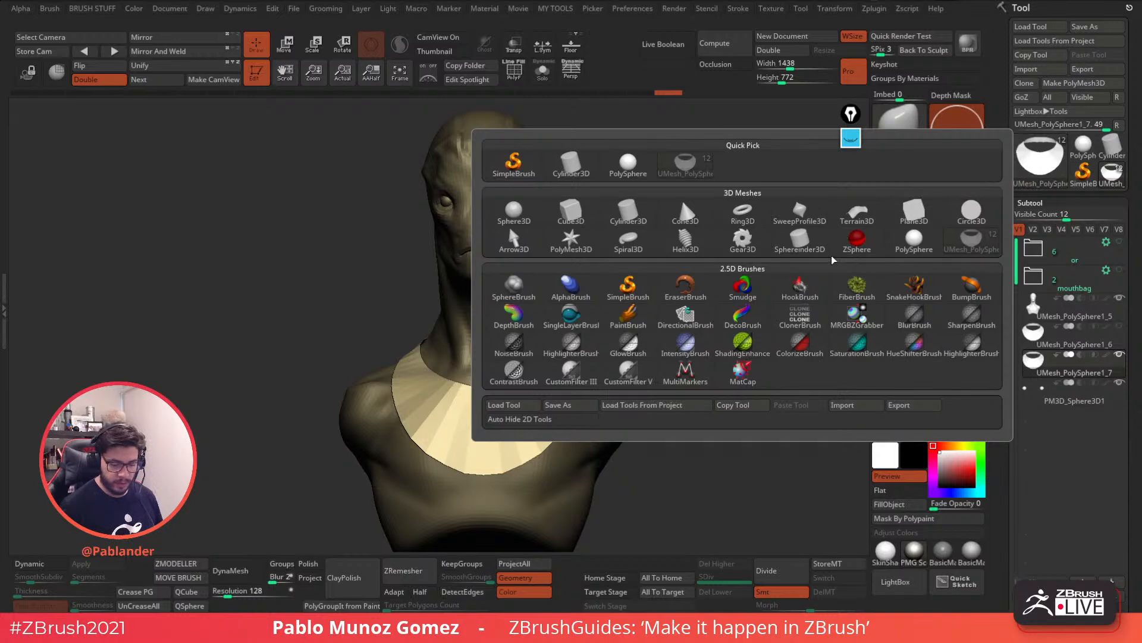
pyautogui.click(513, 211)
pyautogui.press('f')
pyautogui.click(1060, 83)
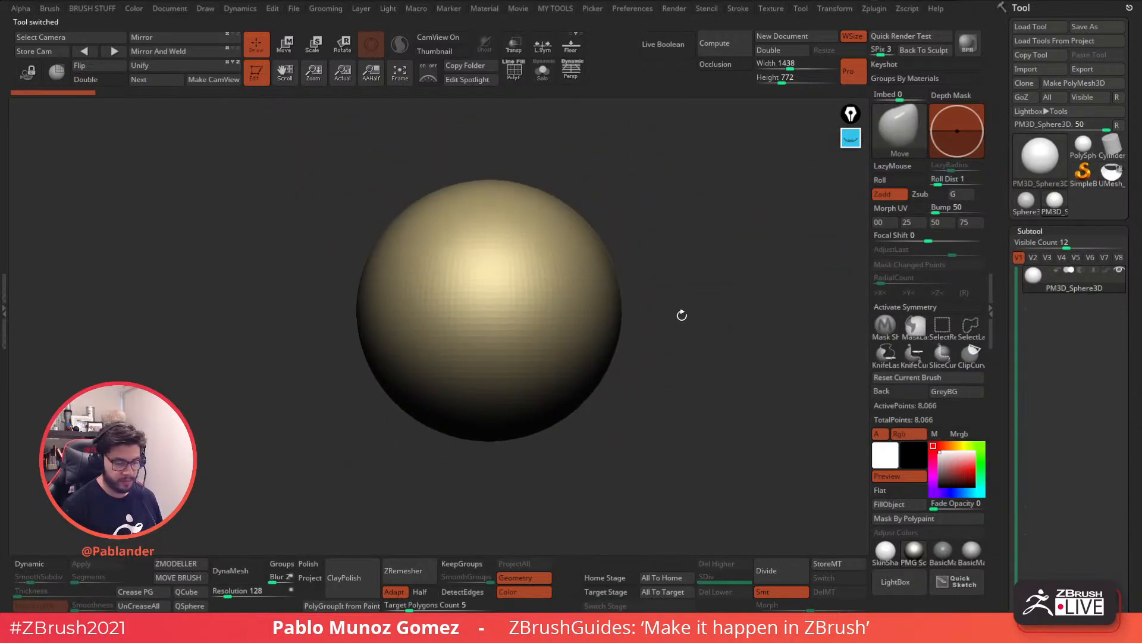
pyautogui.press('f')
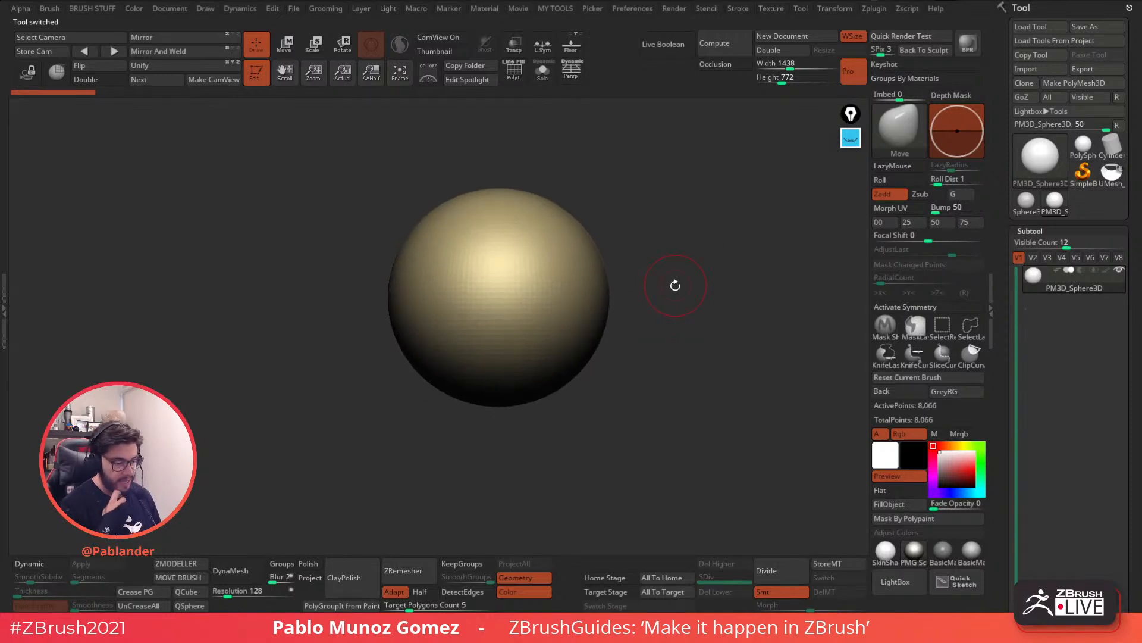
# Switch back to the alien bust tool with the collar and frame the whole model
pyautogui.click(1112, 174)
pyautogui.press('f')
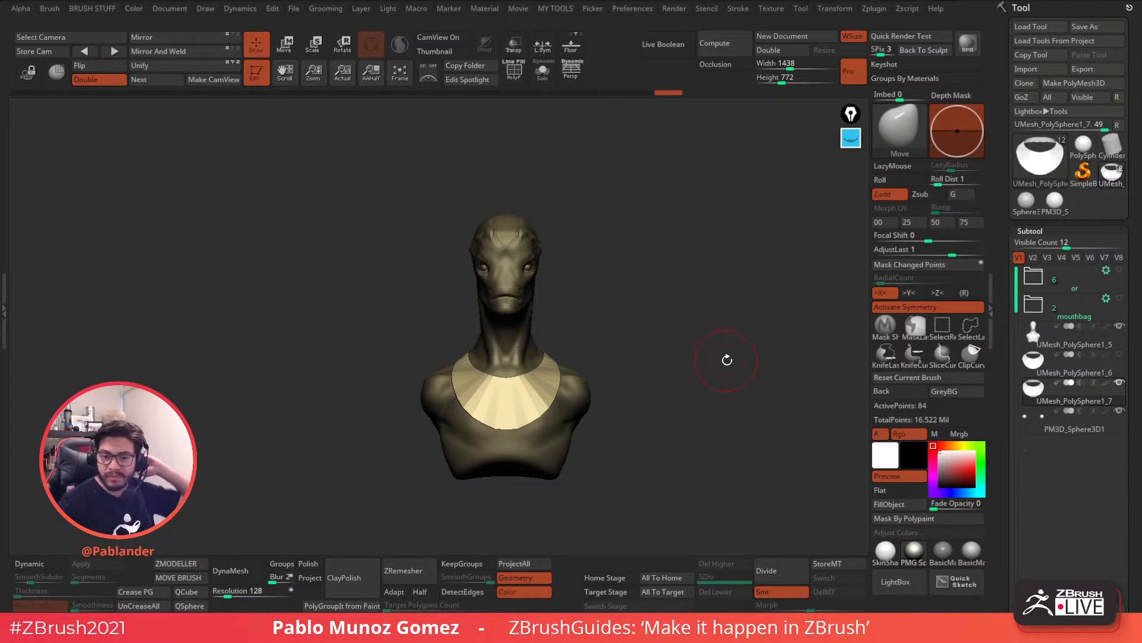
pyautogui.moveTo(653, 335); pyautogui.dragTo(699, 319)
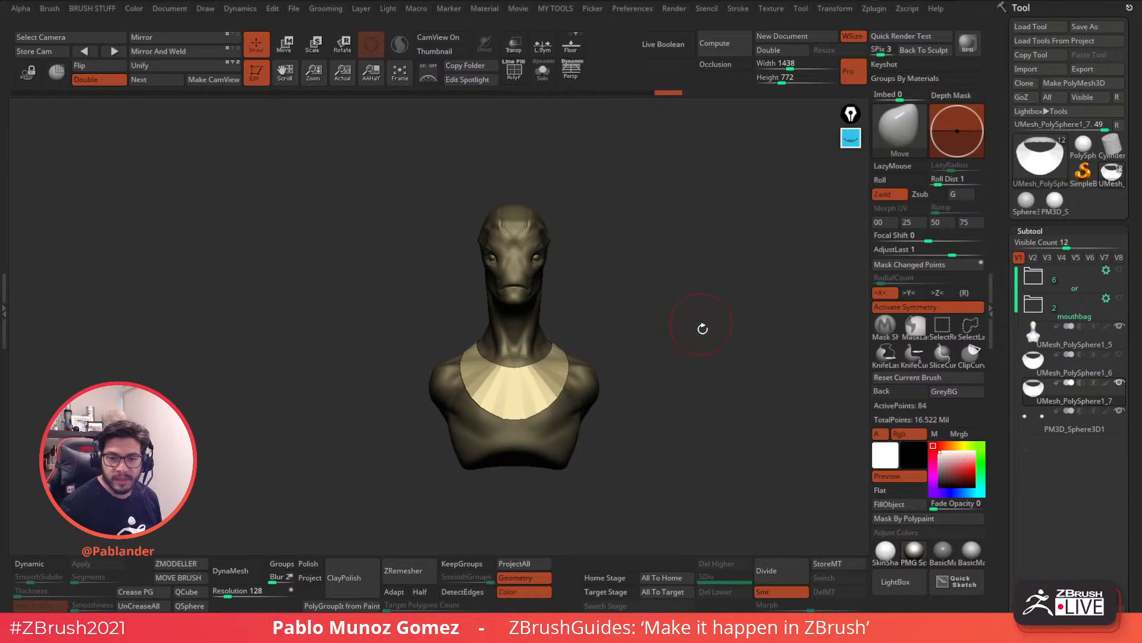
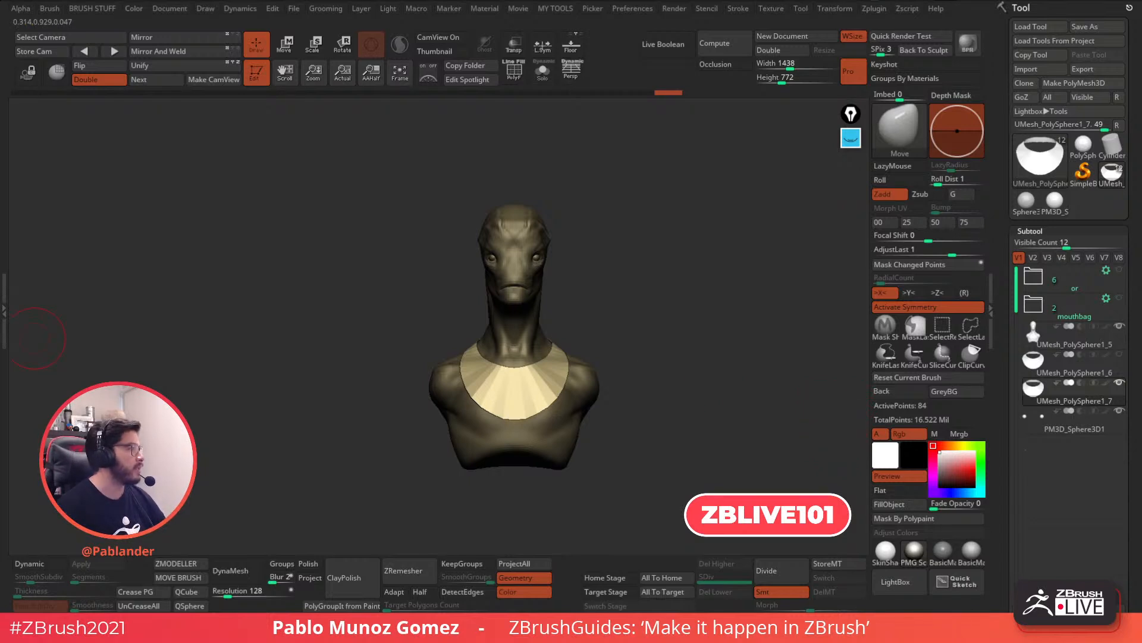
# Switch to the web browser and look through the brushes, materials and eBooks offered in the ZBrushGuides store
pyautogui.moveTo(35, 338); pyautogui.dragTo(393, 2)
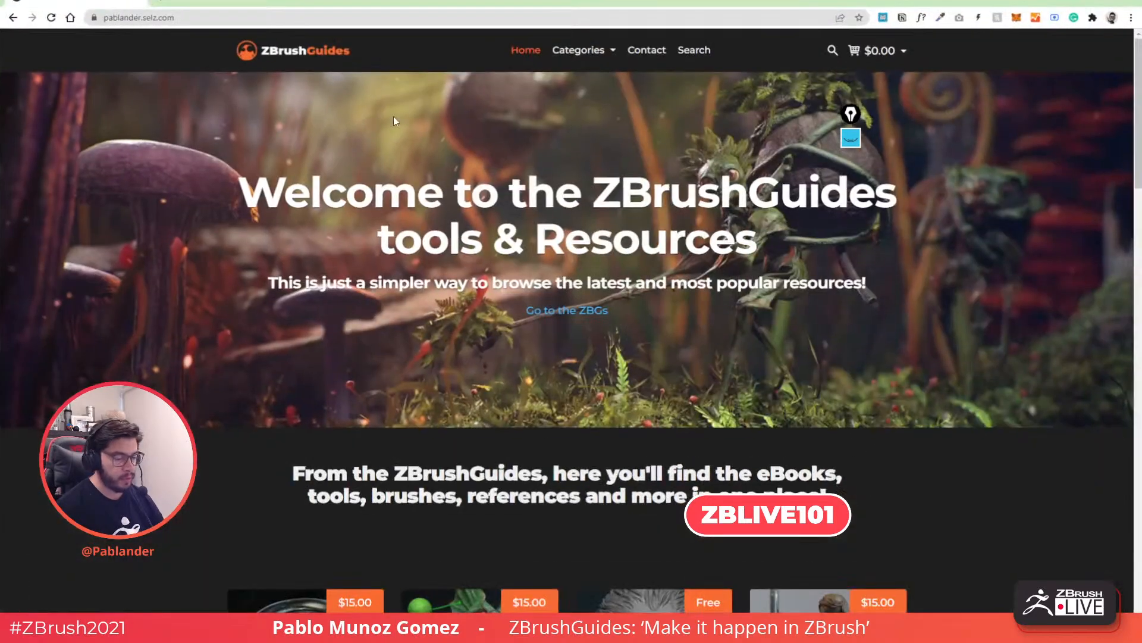
pyautogui.click(423, 15)
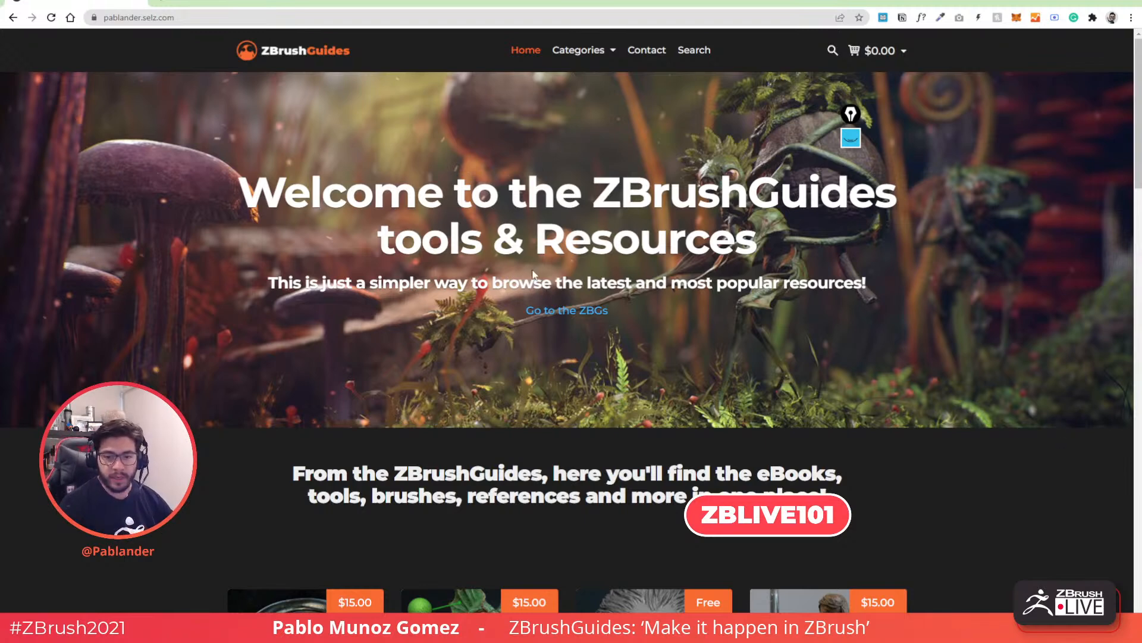
pyautogui.scroll(-10, 608, 291)
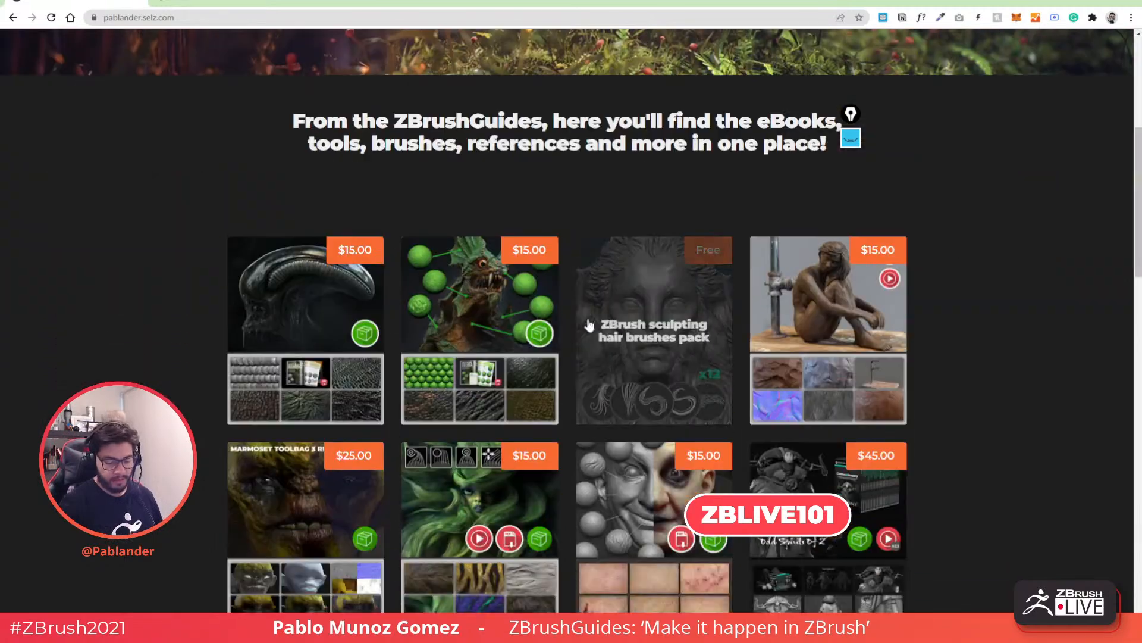
pyautogui.scroll(-4, 462, 262)
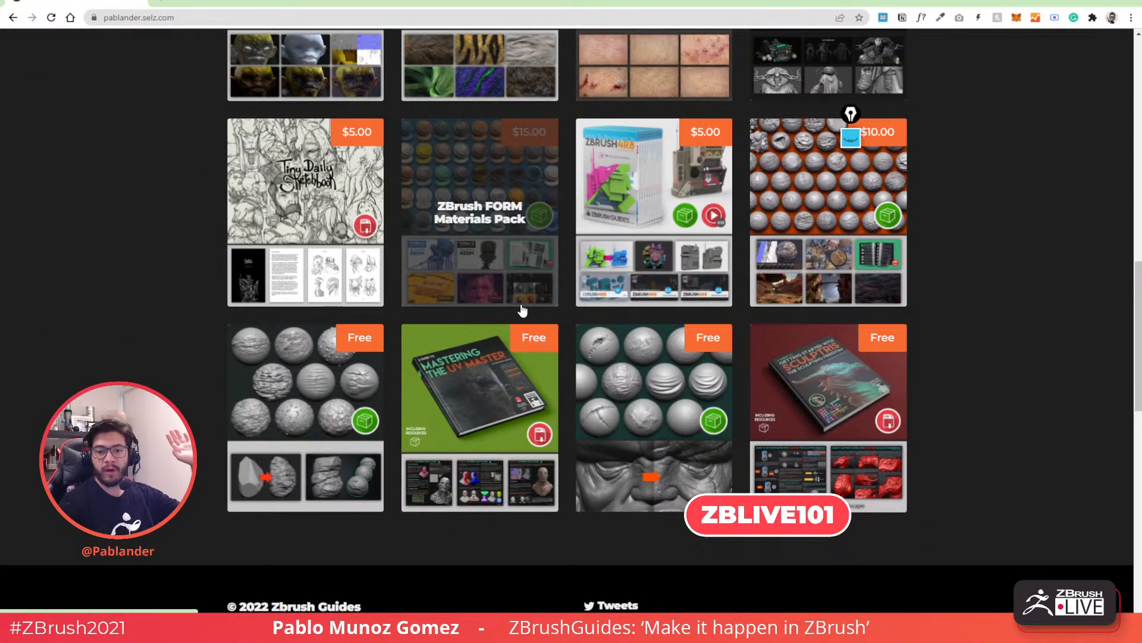
pyautogui.scroll(3, 522, 307)
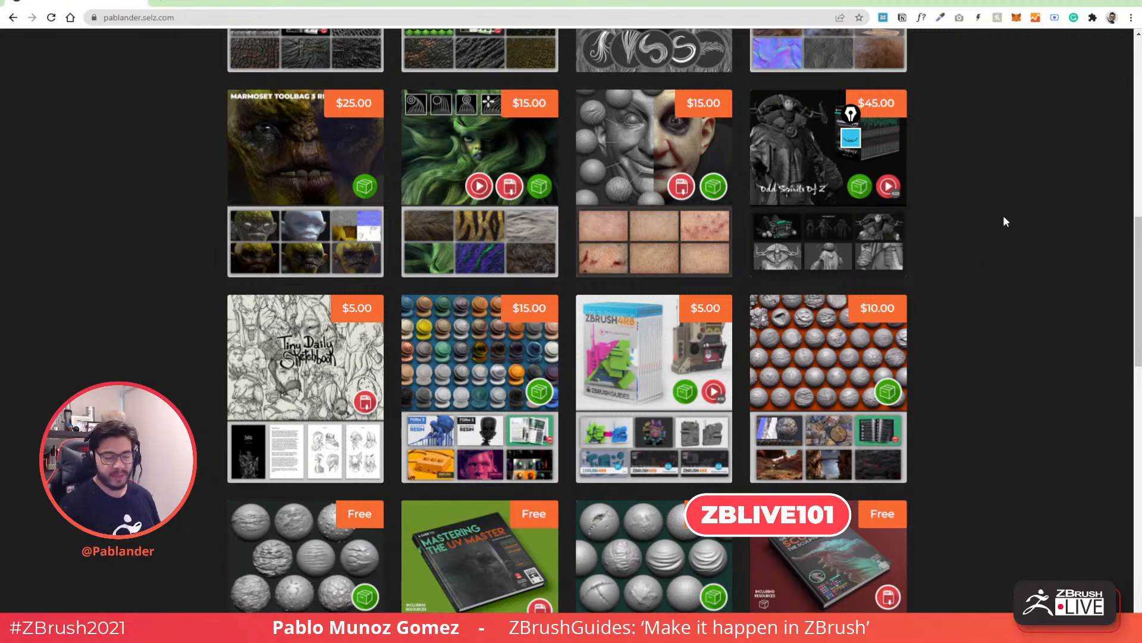
pyautogui.scroll(15, 990, 250)
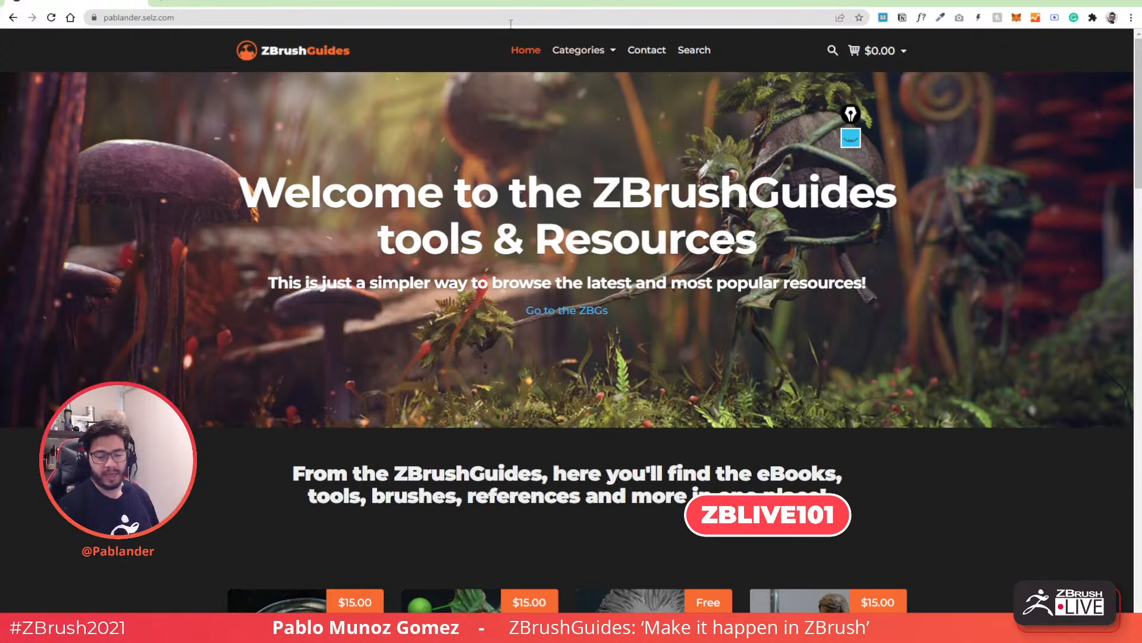
pyautogui.scroll(-5, 704, 307)
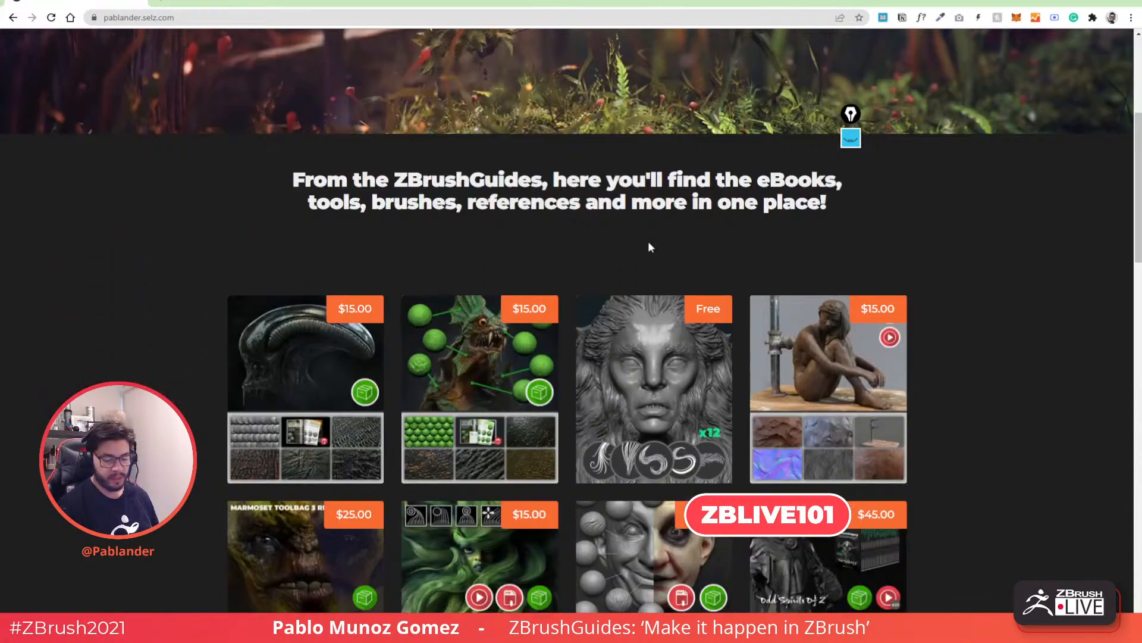
pyautogui.scroll(-4, 679, 356)
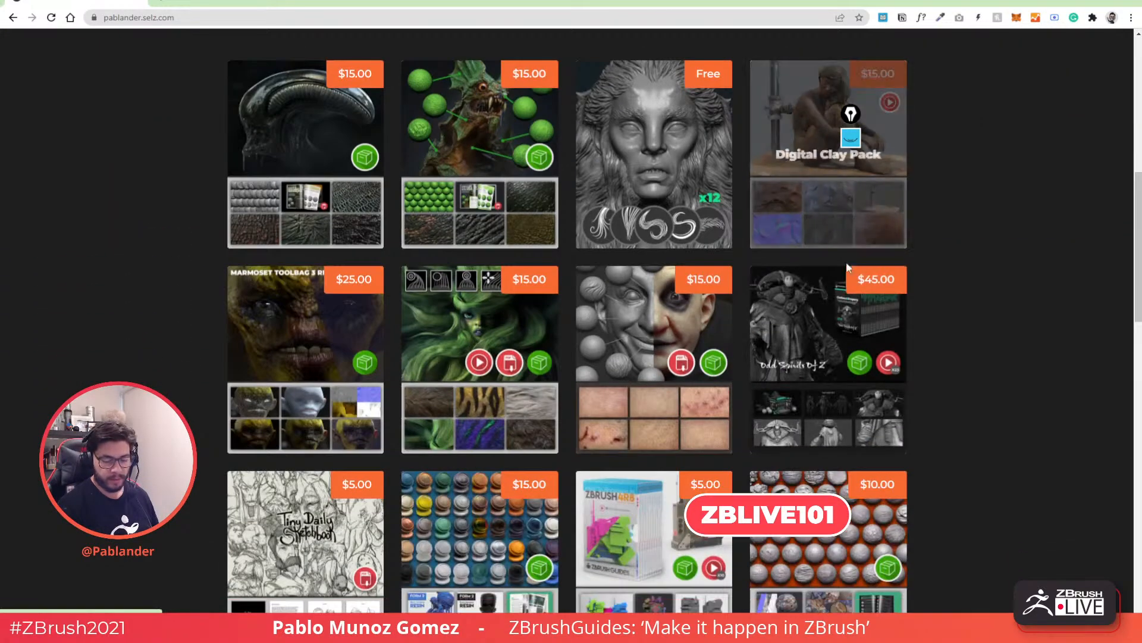
# Open the ZBrush SKIN Brushes Pack, look at the discount code field in its checkout, close the checkout and return to ZBrush
pyautogui.click(655, 274)
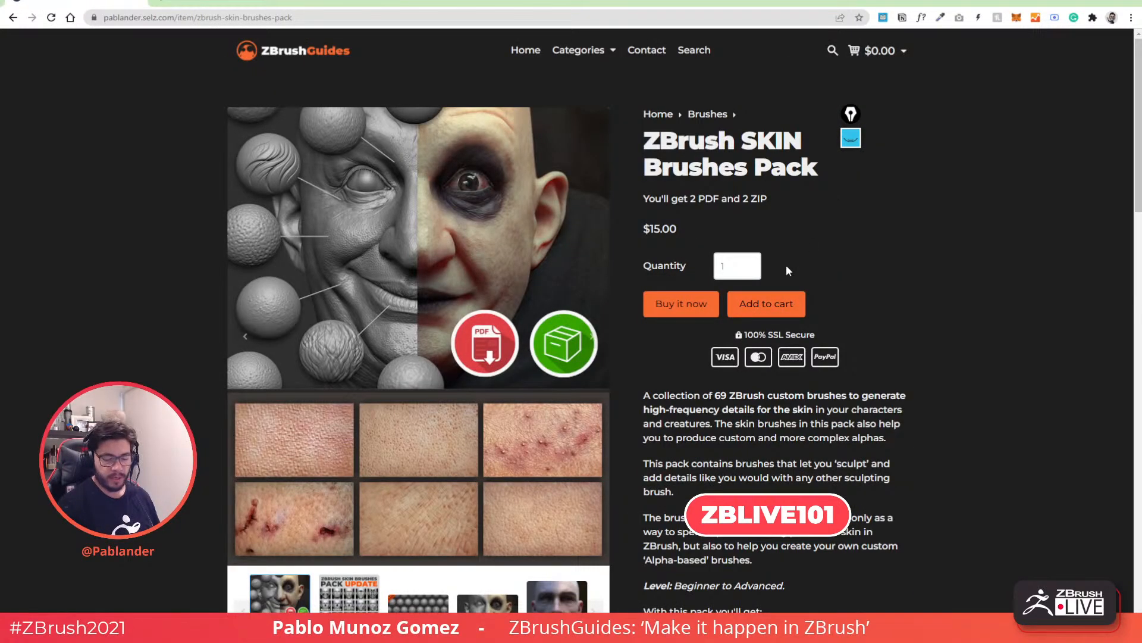
pyautogui.click(695, 306)
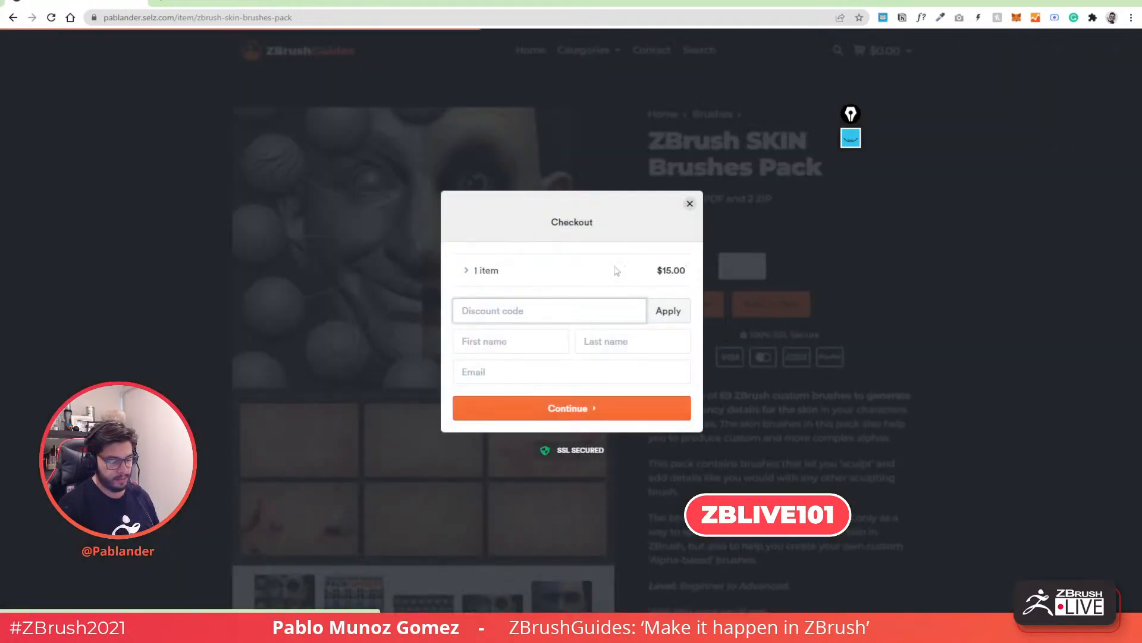
pyautogui.click(502, 326)
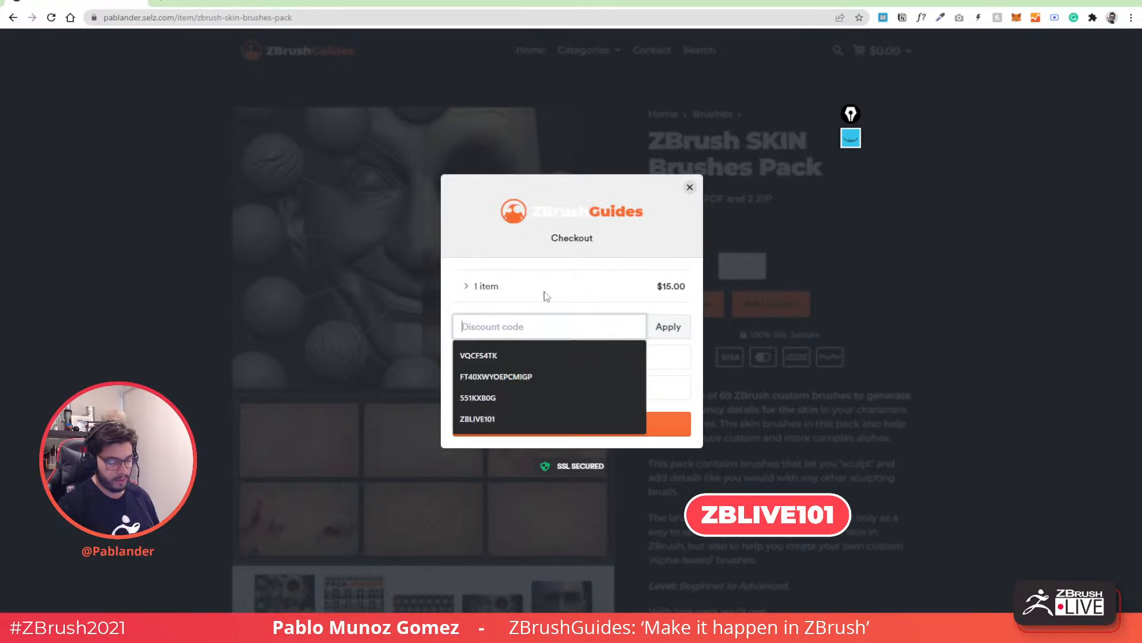
pyautogui.click(644, 258)
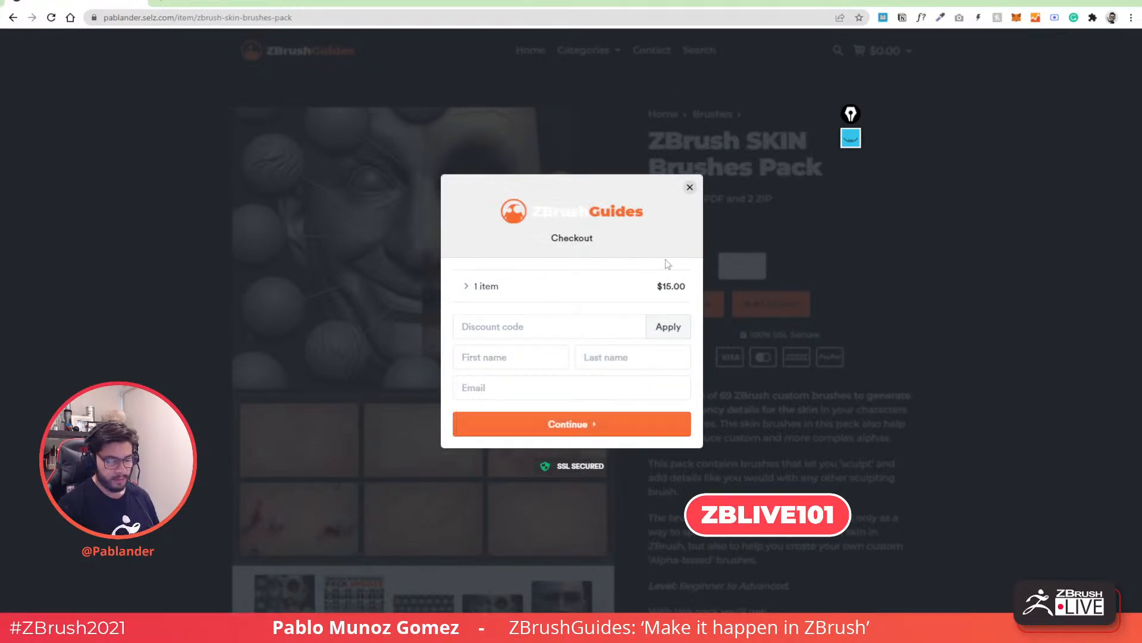
pyautogui.click(689, 188)
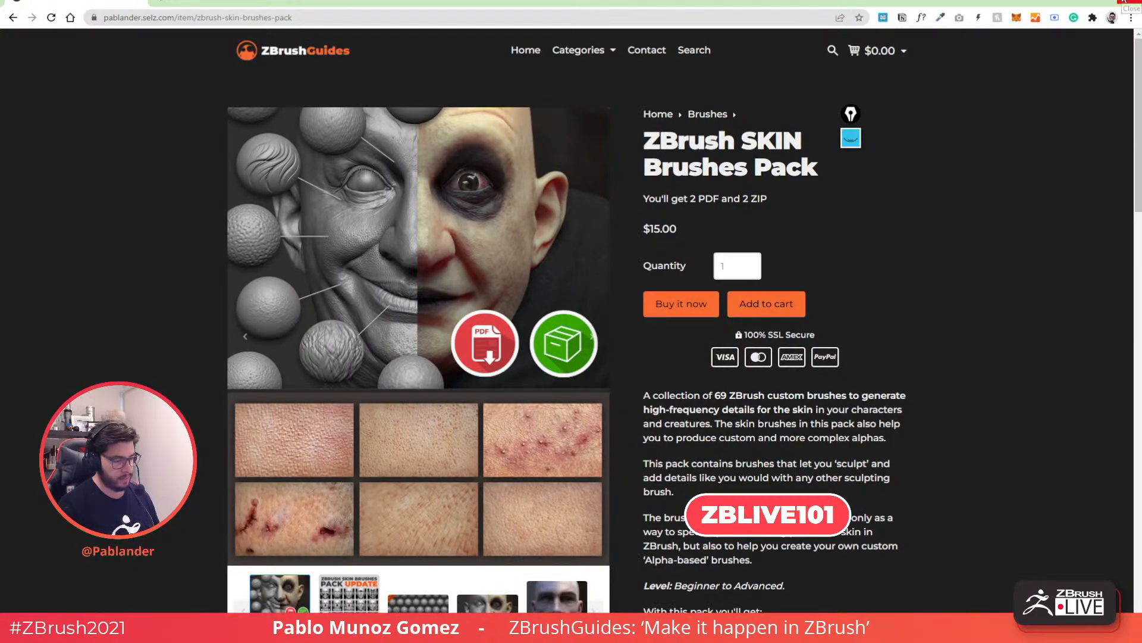
pyautogui.hotkey('alt', 'Tab')
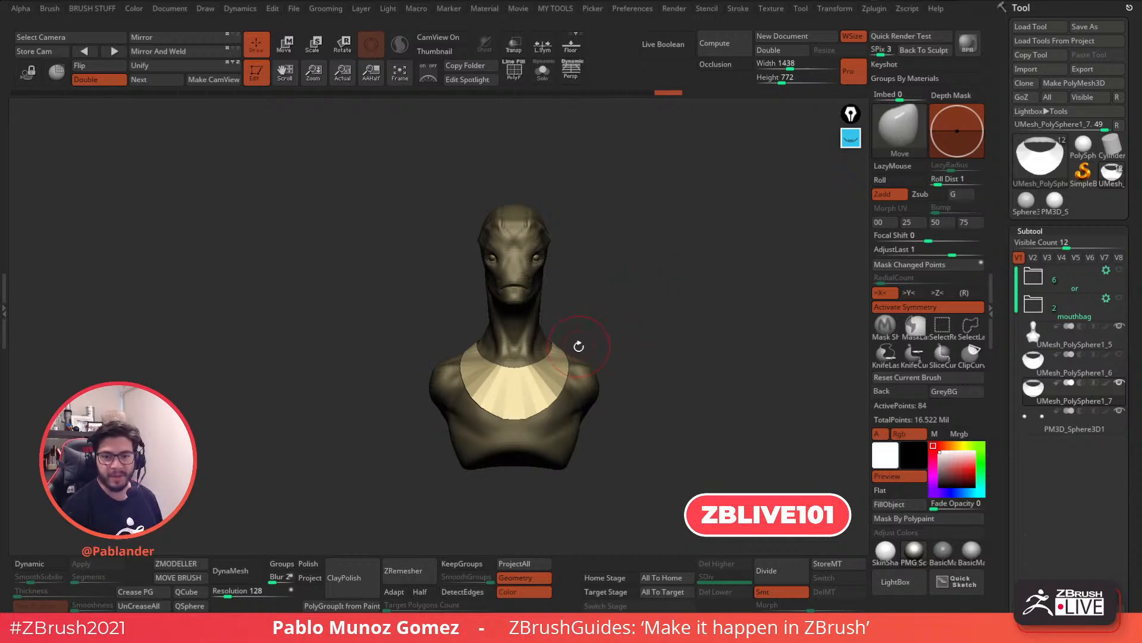
# Switch from the bust to the PM3D_Sphere3D polymesh sphere and frame it
pyautogui.moveTo(571, 358)
pyautogui.keyDown('alt'); pyautogui.mouseDown(button='right')
pyautogui.moveTo(581, 340)
pyautogui.moveTo(582, 374)
pyautogui.mouseUp(button='right'); pyautogui.keyUp('alt')
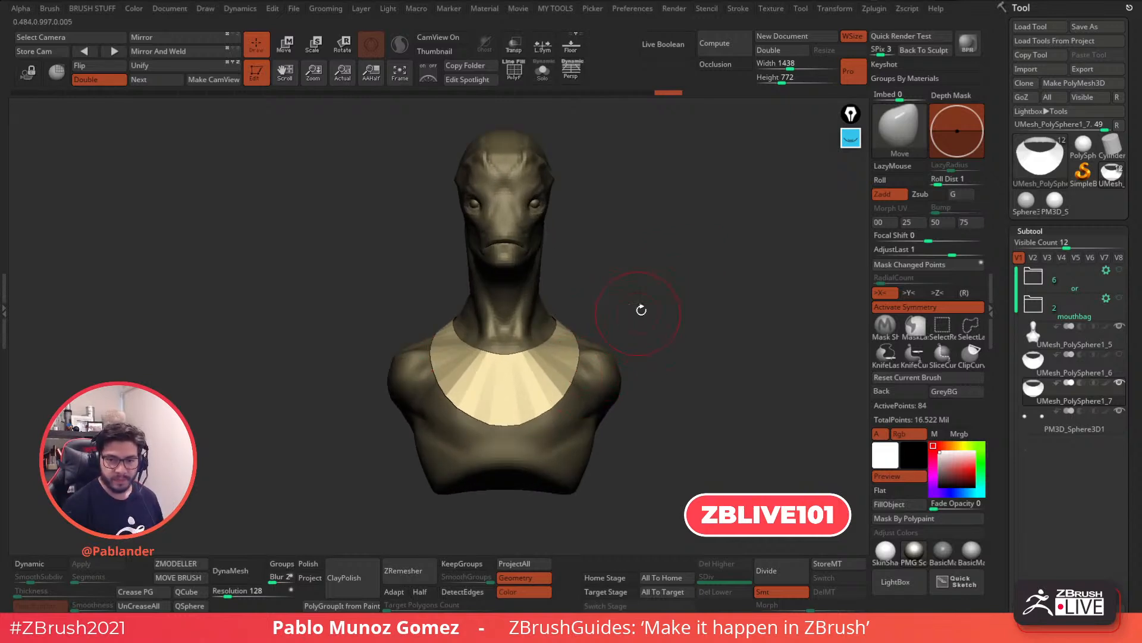
pyautogui.keyDown('alt'); pyautogui.moveTo(666, 273); pyautogui.dragTo(673, 304, button='right'); pyautogui.keyUp('alt')
pyautogui.press('space')
pyautogui.moveTo(673, 304)
pyautogui.mouseDown()
pyautogui.moveTo(651, 327)
pyautogui.moveTo(721, 298)
pyautogui.mouseUp()
pyautogui.click(1027, 204)
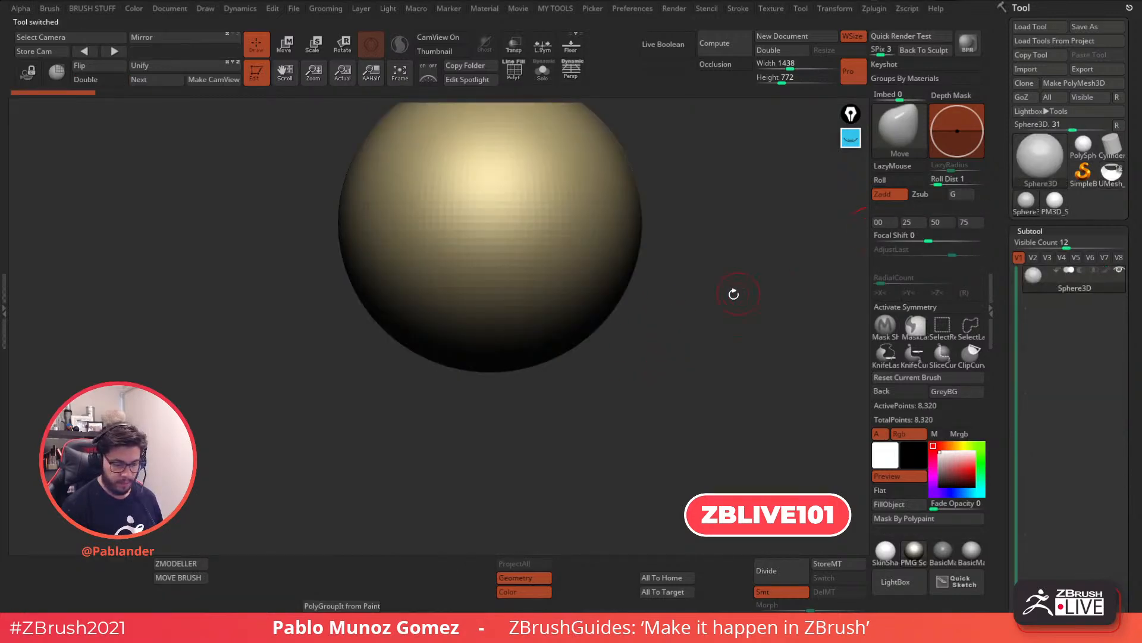
pyautogui.press('f')
pyautogui.keyDown('alt'); pyautogui.moveTo(676, 260); pyautogui.dragTo(668, 294); pyautogui.keyUp('alt')
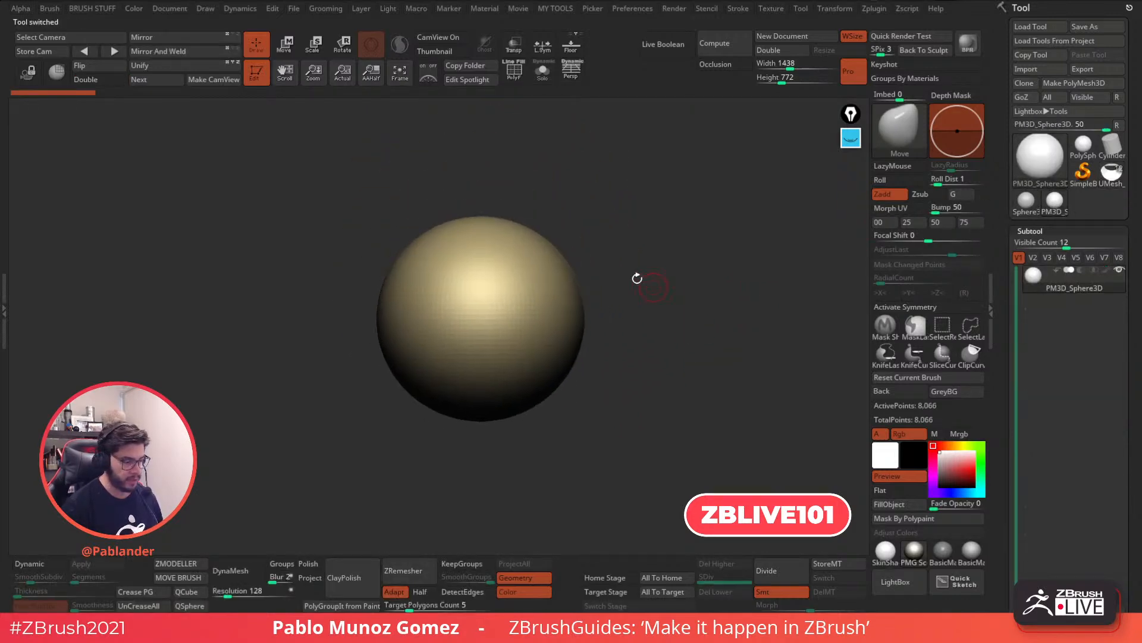
# Scale the sphere down uniformly with the Gizmo and stretch it along the vertical axis into a long, thin spindle
pyautogui.click(286, 44)
pyautogui.moveTo(486, 312); pyautogui.dragTo(454, 377)
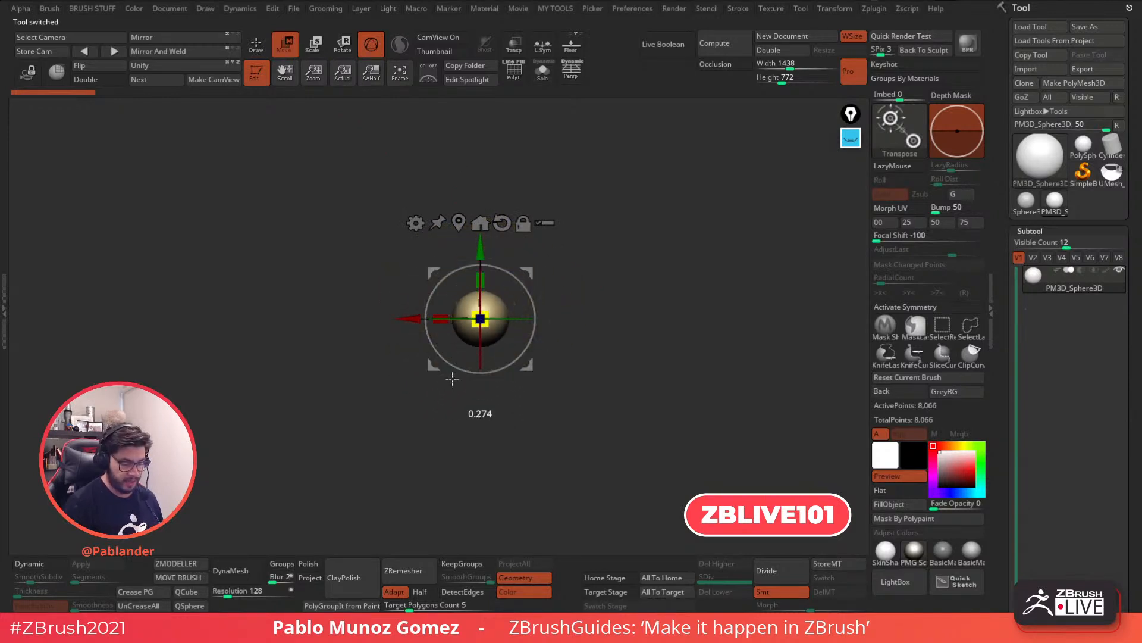
pyautogui.moveTo(480, 280); pyautogui.dragTo(489, 155)
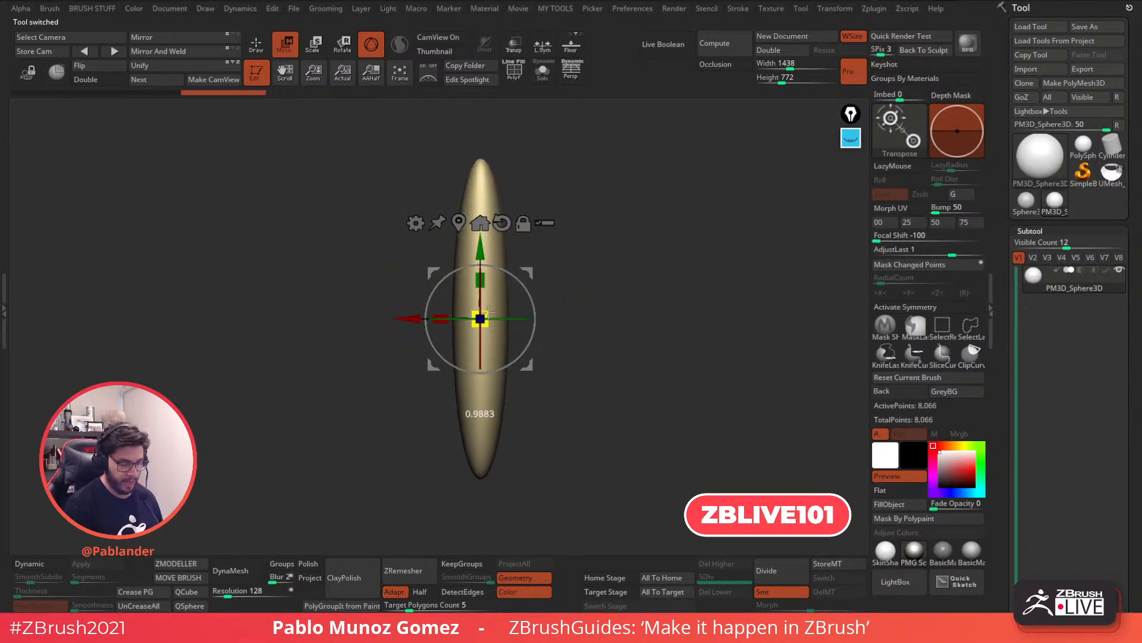
pyautogui.moveTo(483, 279); pyautogui.dragTo(485, 240)
pyautogui.moveTo(481, 318); pyautogui.dragTo(474, 336)
pyautogui.keyDown('alt'); pyautogui.moveTo(599, 294); pyautogui.dragTo(621, 289); pyautogui.keyUp('alt')
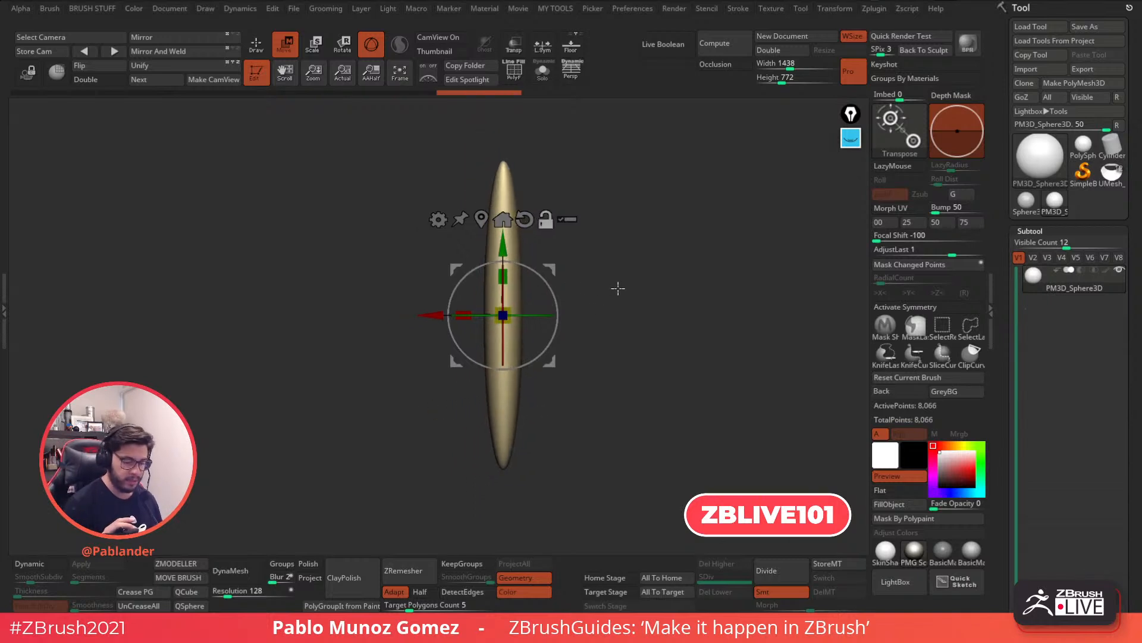
# Stretch the spindle further along its vertical axis and adjust its overall scale with the Gizmo
pyautogui.moveTo(503, 276); pyautogui.dragTo(503, 265)
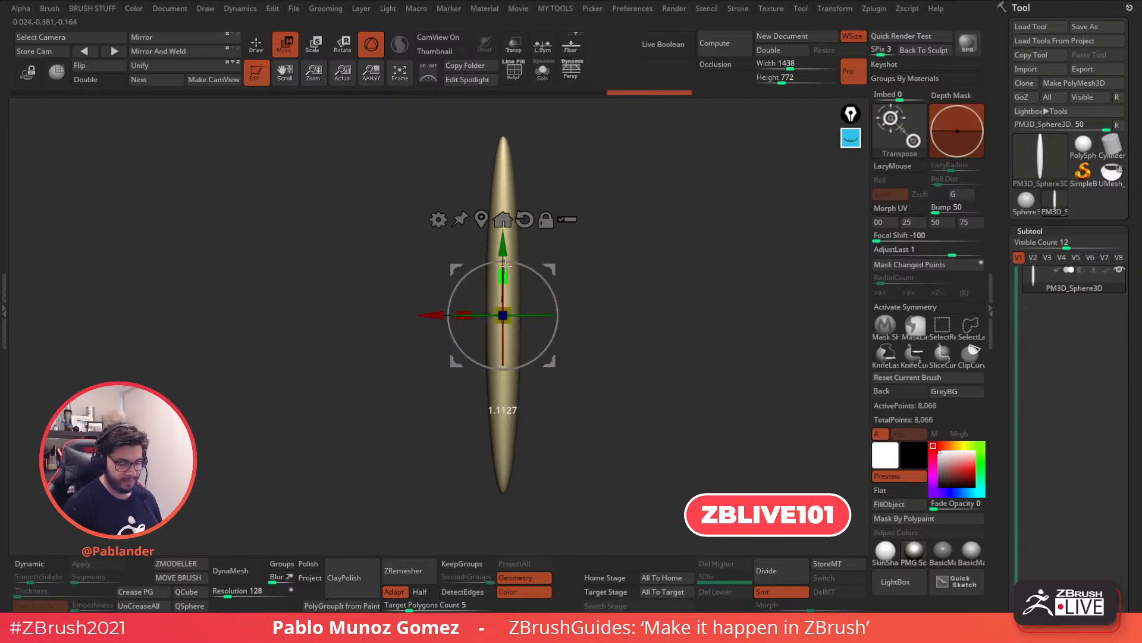
pyautogui.moveTo(589, 259); pyautogui.dragTo(662, 258)
pyautogui.moveTo(503, 276); pyautogui.dragTo(513, 243)
pyautogui.moveTo(505, 317); pyautogui.dragTo(490, 337)
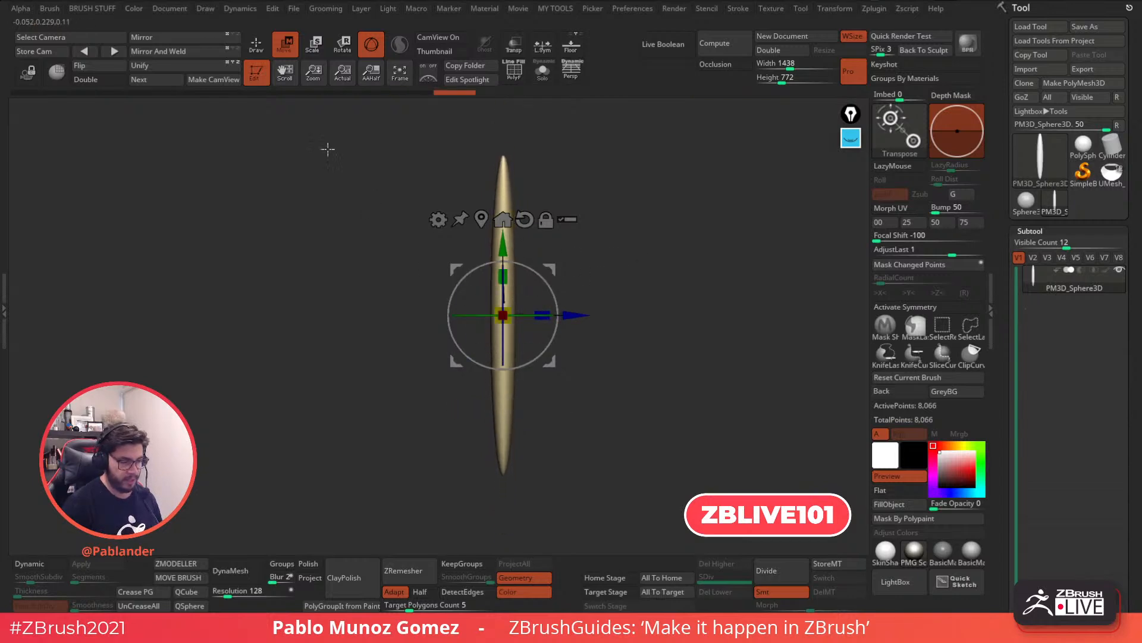
# Examine the spindle's topology with the polyframe display and check its silhouette from several angles in Draw mode
pyautogui.press('q')
pyautogui.click(175, 68)
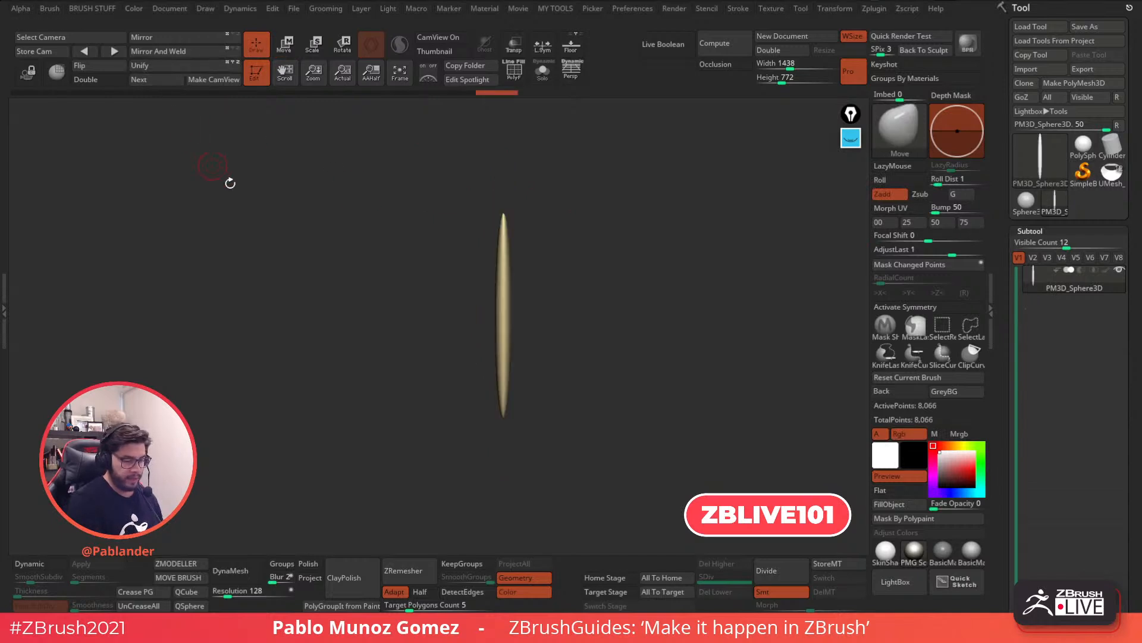
pyautogui.keyDown('ctrl'); pyautogui.moveTo(565, 303); pyautogui.dragTo(559, 345, button='right'); pyautogui.keyUp('ctrl')
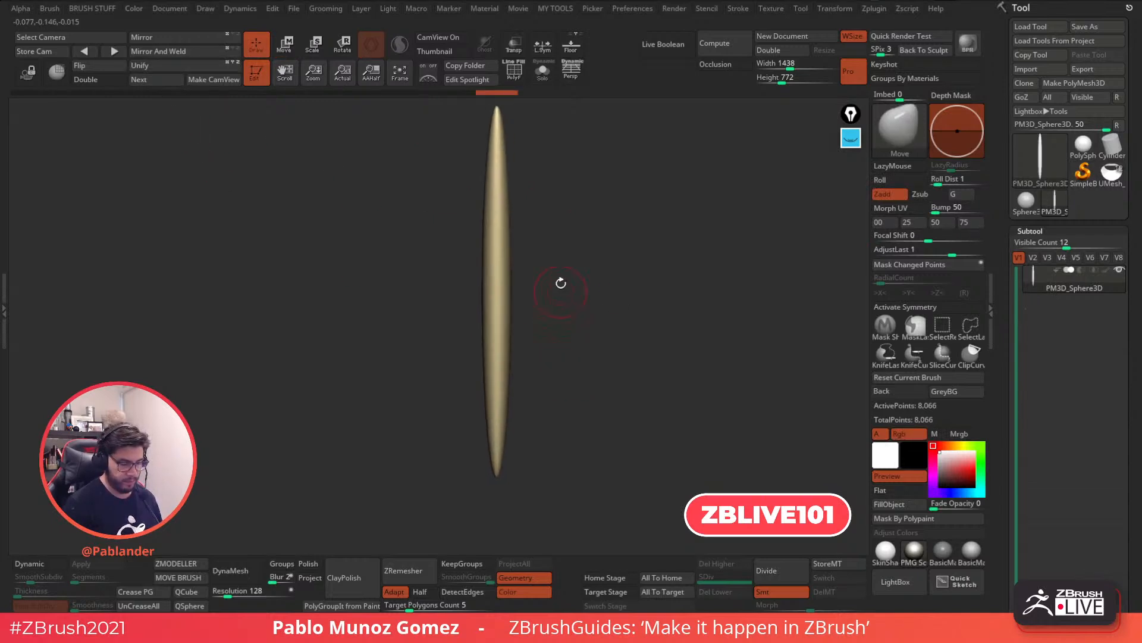
pyautogui.click(514, 71)
pyautogui.keyDown('ctrl'); pyautogui.moveTo(517, 171); pyautogui.dragTo(513, 229, button='right'); pyautogui.keyUp('ctrl')
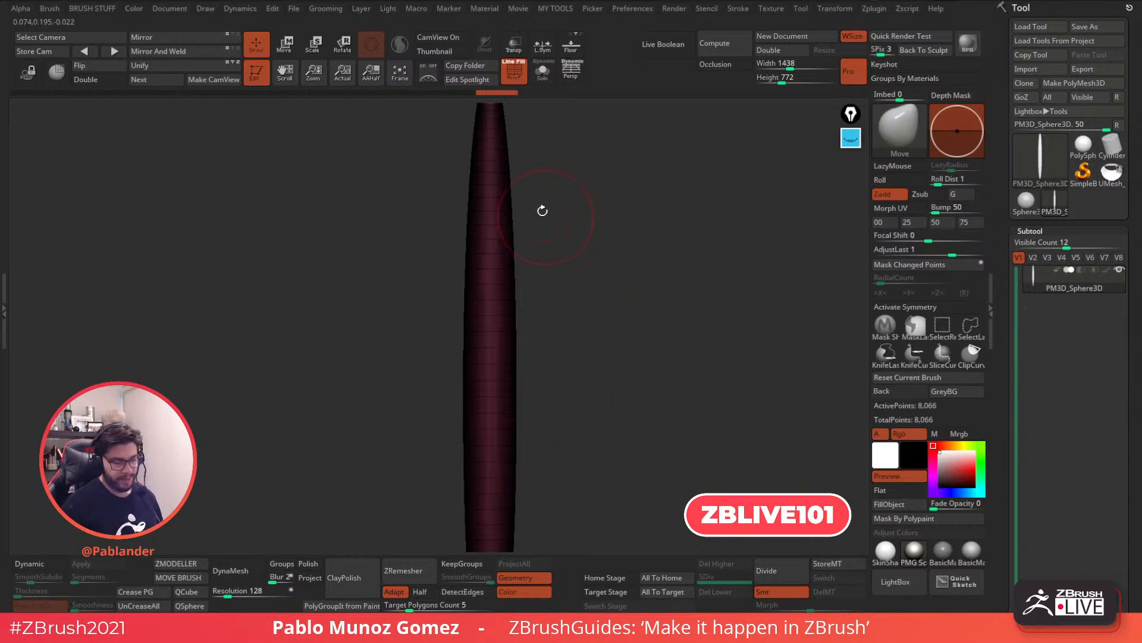
pyautogui.click(518, 76)
pyautogui.keyDown('ctrl'); pyautogui.moveTo(586, 351); pyautogui.dragTo(573, 282, button='right'); pyautogui.keyUp('ctrl')
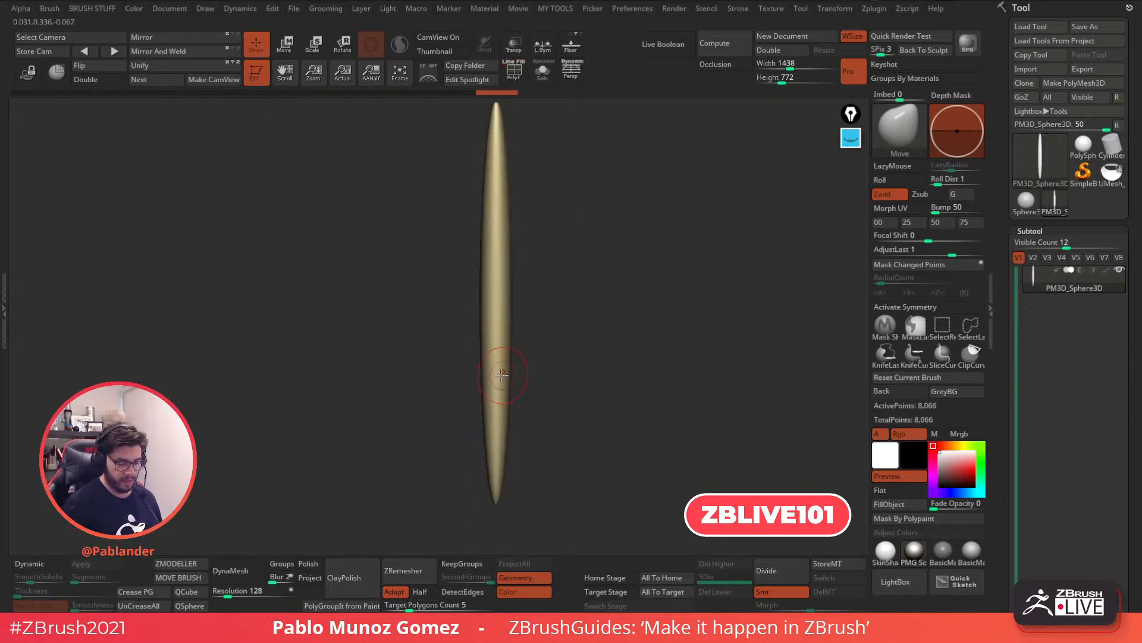
pyautogui.moveTo(544, 295); pyautogui.dragTo(586, 307)
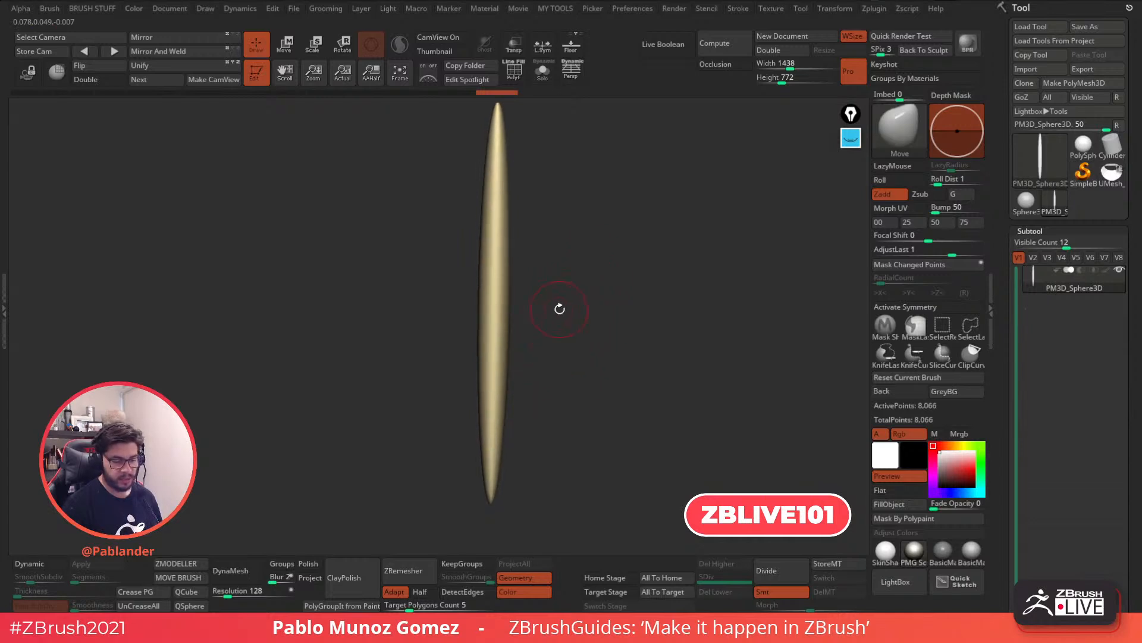
pyautogui.moveTo(585, 331); pyautogui.dragTo(584, 354)
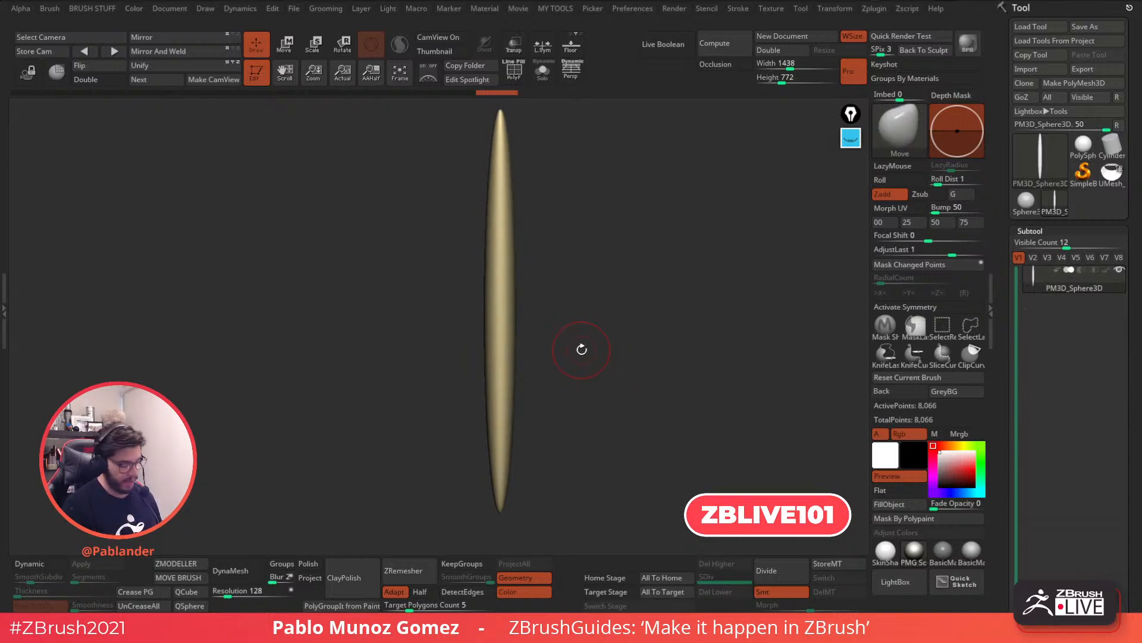
# Replace the spindle mesh with a QCube and review the primitive options offered under Initialize
pyautogui.click(188, 592)
pyautogui.moveTo(457, 326); pyautogui.dragTo(456, 375)
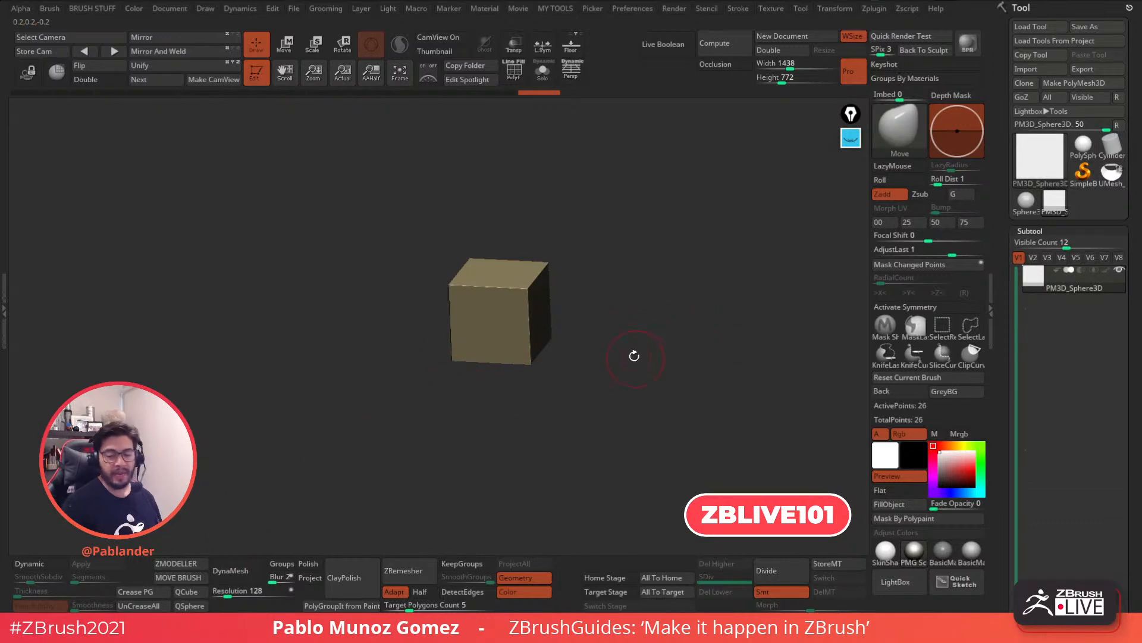
pyautogui.moveTo(1007, 336); pyautogui.dragTo(1004, 95)
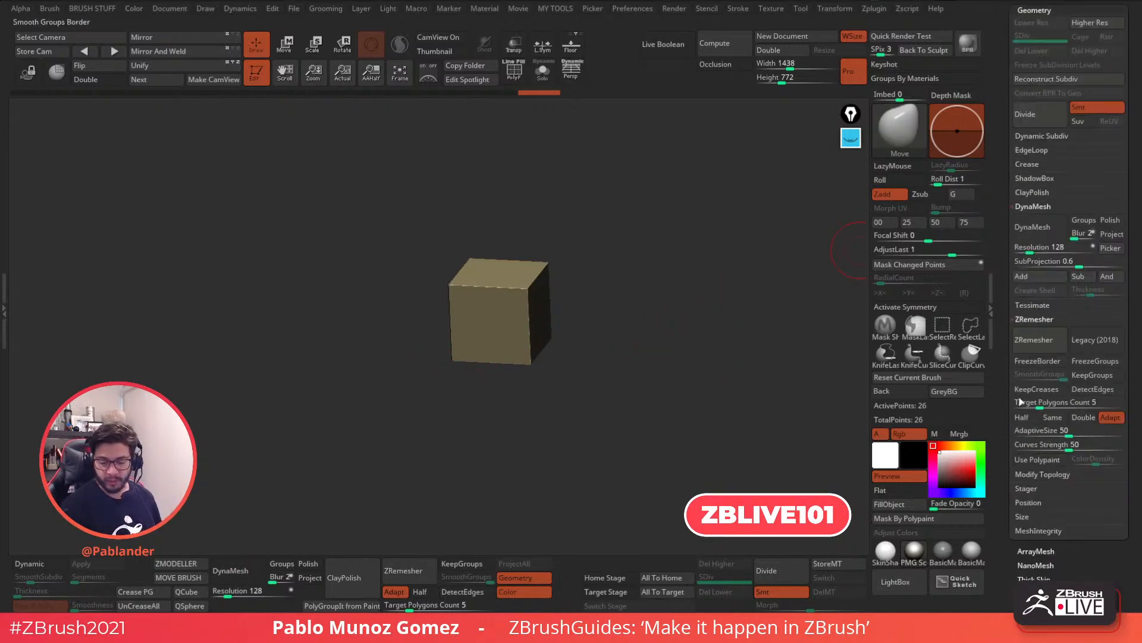
pyautogui.moveTo(1006, 428); pyautogui.dragTo(1004, 348)
pyautogui.scroll(-10, 1012, 349)
pyautogui.press('shift')
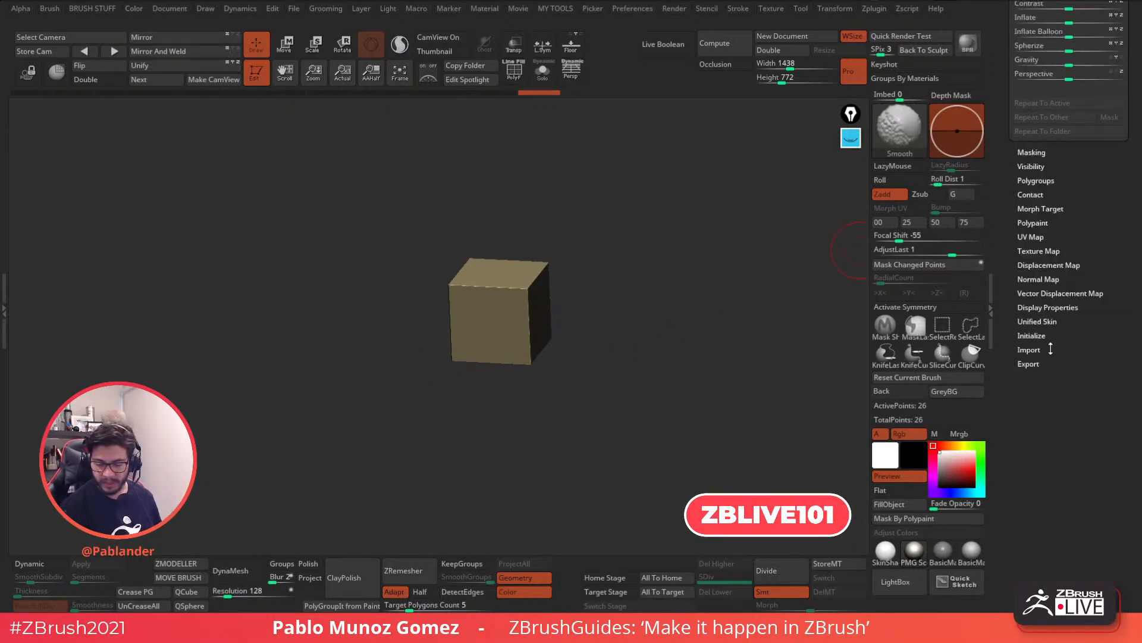
pyautogui.click(1051, 336)
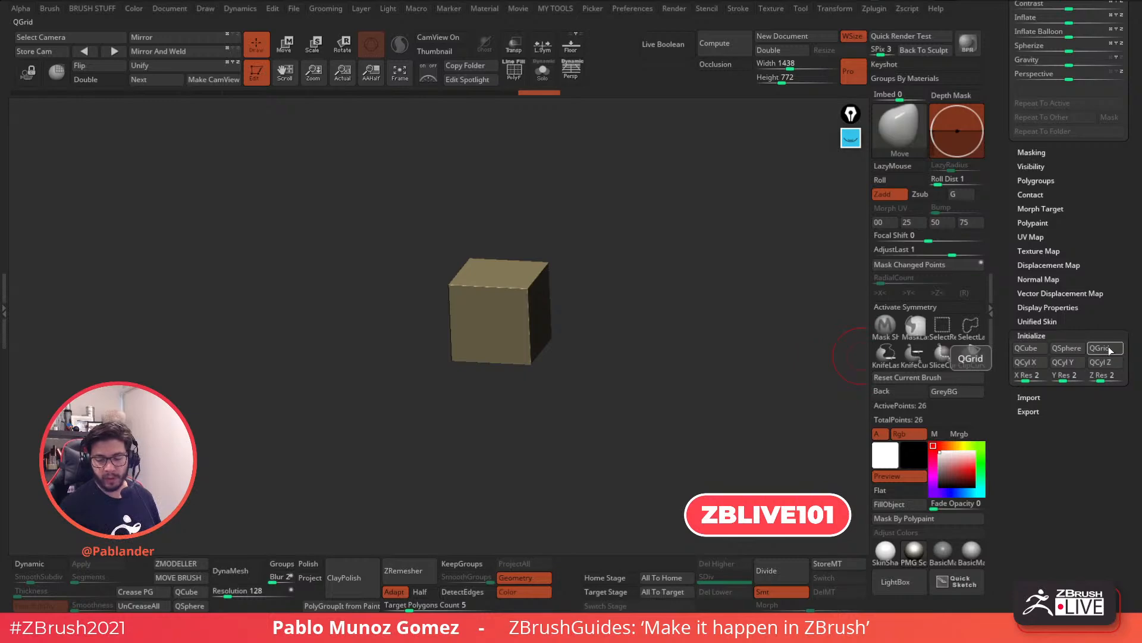
pyautogui.hotkey('shift', 'f')
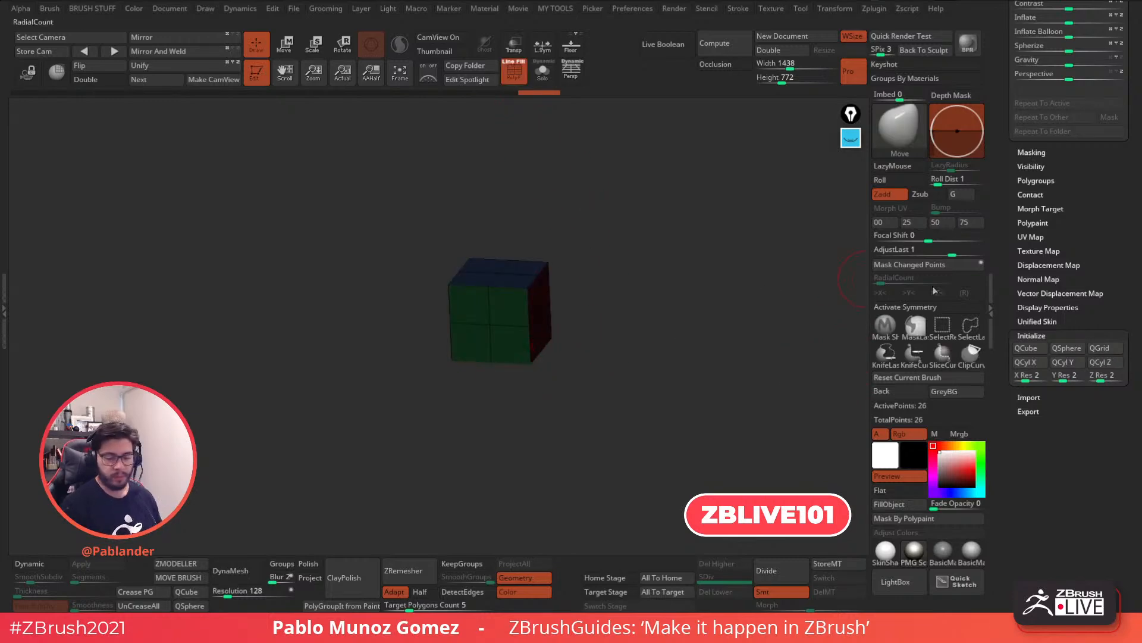
pyautogui.click(1031, 333)
pyautogui.moveTo(1016, 241)
pyautogui.mouseDown()
pyautogui.moveTo(998, 394)
pyautogui.moveTo(1008, 476)
pyautogui.mouseUp()
pyautogui.moveTo(1005, 353); pyautogui.dragTo(1006, 428)
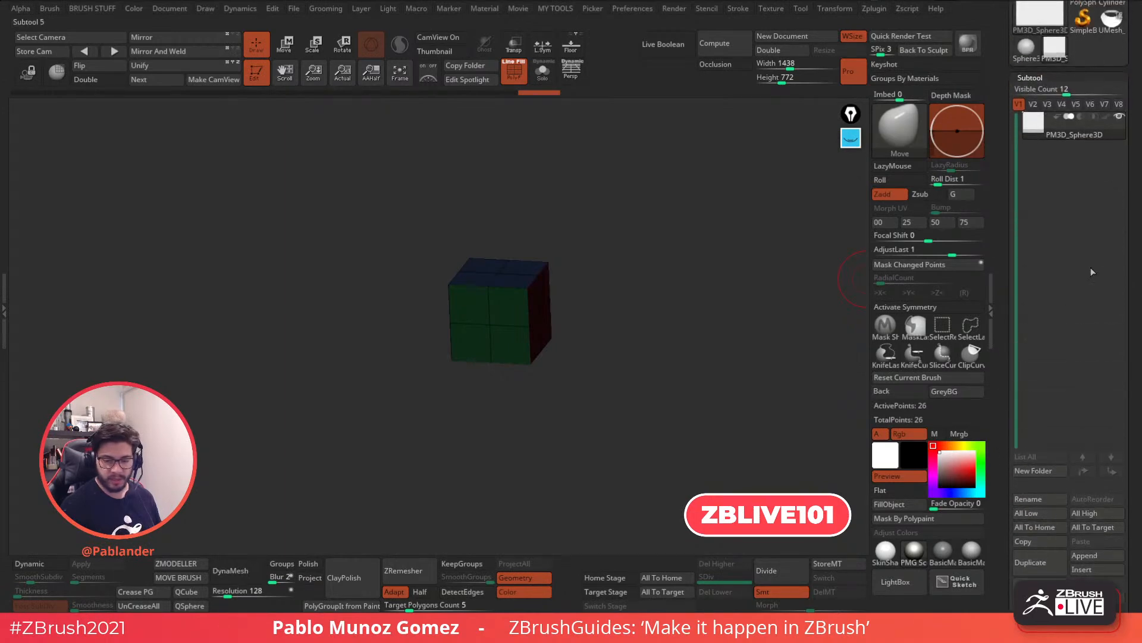
pyautogui.click(521, 75)
# Stretch the cube along the vertical axis with the Gizmo into a long square bar
pyautogui.keyDown('shift'); pyautogui.moveTo(587, 207); pyautogui.dragTo(617, 310); pyautogui.keyUp('shift')
pyautogui.click(297, 53)
pyautogui.moveTo(516, 313); pyautogui.dragTo(597, 244)
pyautogui.moveTo(515, 284); pyautogui.dragTo(518, 281)
pyautogui.click(616, 275)
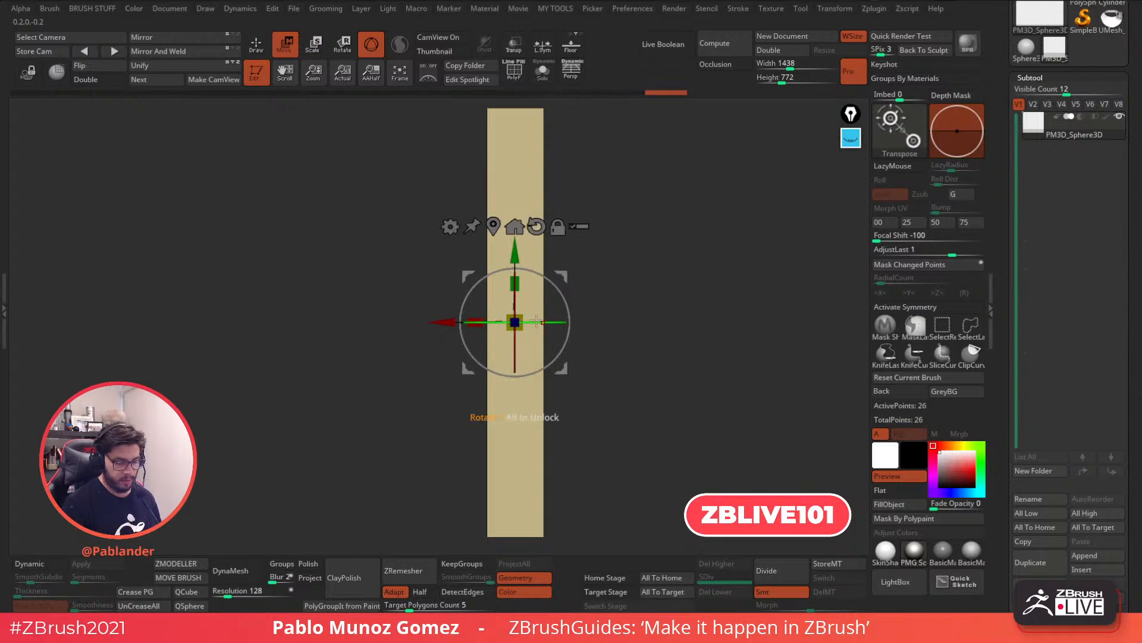
# Rotate the bar 45 degrees about its vertical axis and rescale it into a longer, thinner bar
pyautogui.moveTo(534, 321); pyautogui.dragTo(581, 320)
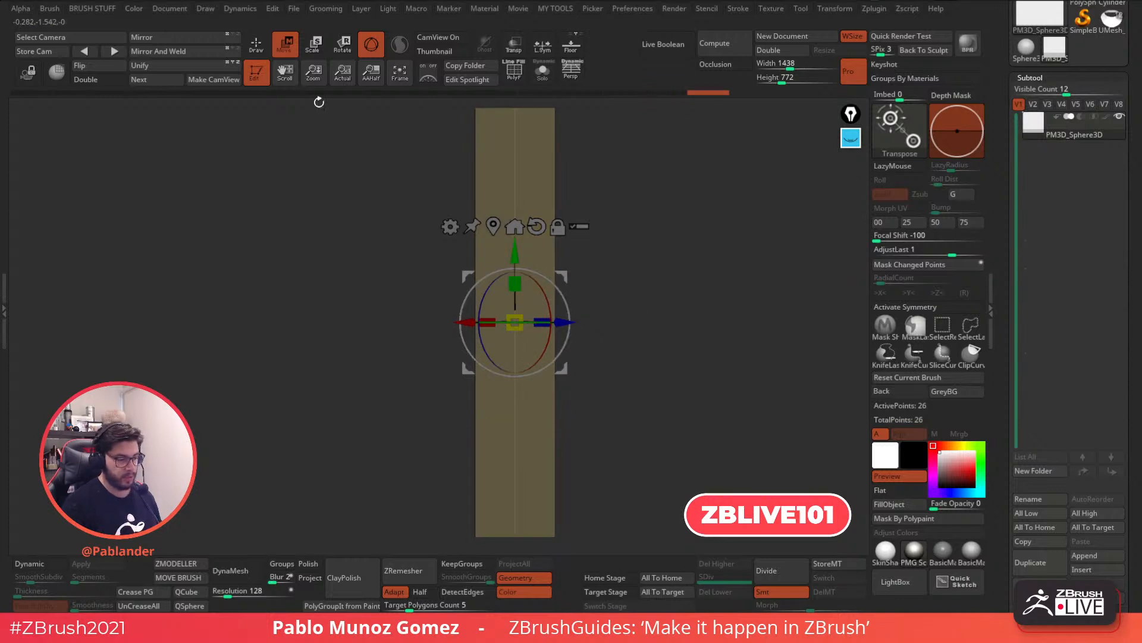
pyautogui.keyDown('alt'); pyautogui.moveTo(452, 161); pyautogui.dragTo(600, 284); pyautogui.keyUp('alt')
pyautogui.moveTo(514, 302)
pyautogui.mouseDown()
pyautogui.moveTo(516, 260)
pyautogui.moveTo(518, 307)
pyautogui.moveTo(516, 279)
pyautogui.mouseUp()
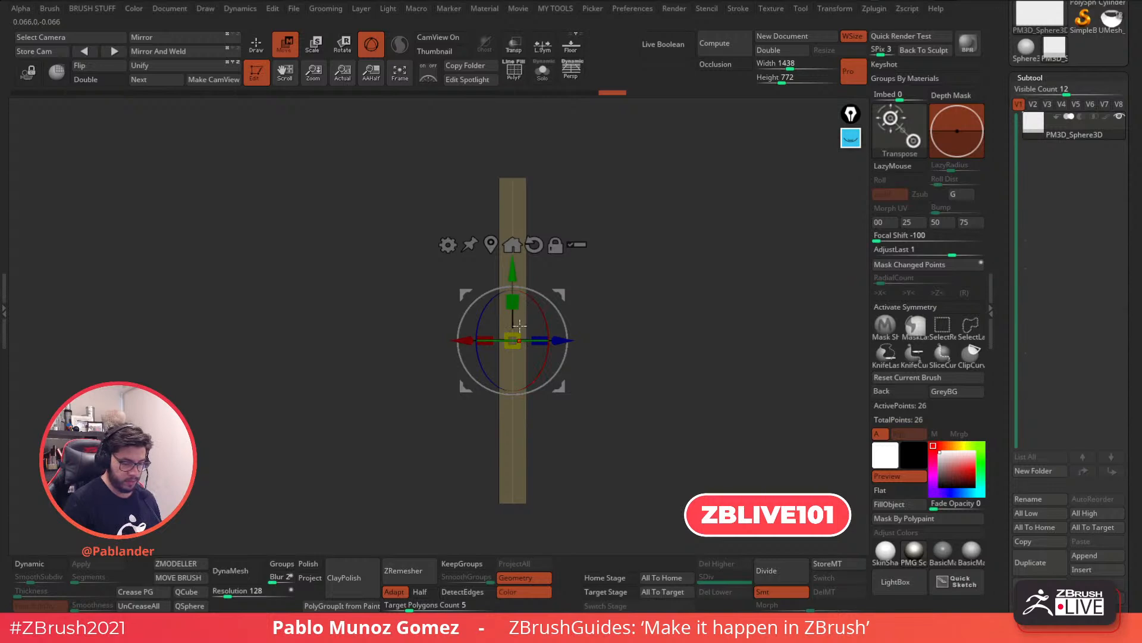
pyautogui.moveTo(514, 341); pyautogui.dragTo(518, 320)
pyautogui.moveTo(514, 303); pyautogui.dragTo(515, 308)
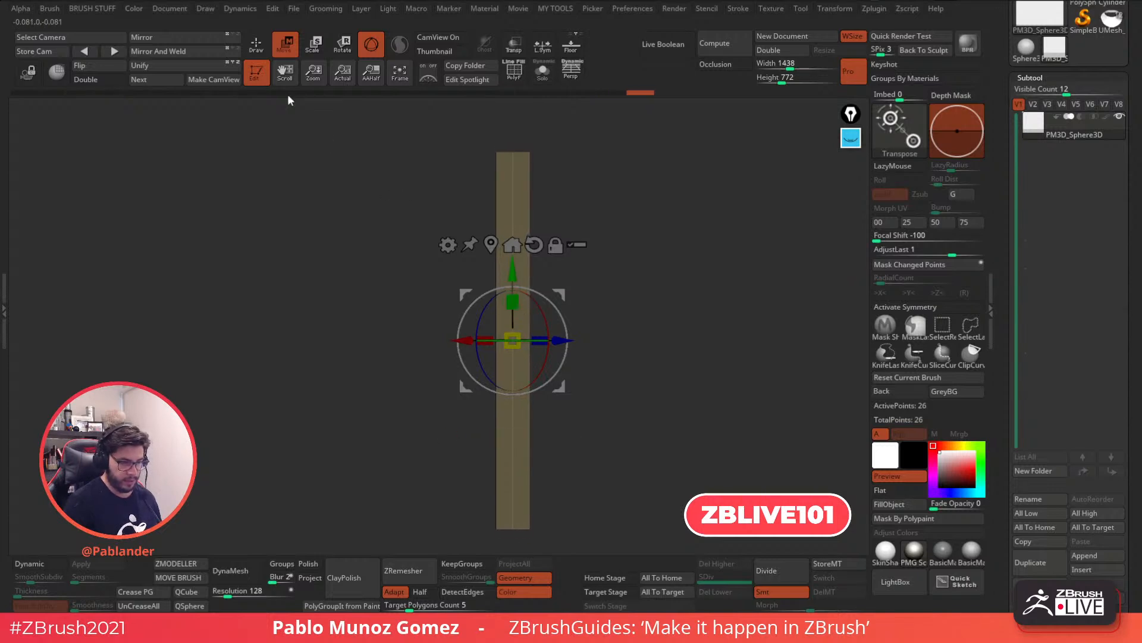
# View the bar end-on and reset the Gizmo's orientation to the world axes instead of the bar's rotated sides
pyautogui.click(257, 45)
pyautogui.moveTo(620, 377); pyautogui.dragTo(623, 335)
pyautogui.press('w')
pyautogui.keyDown('alt'); pyautogui.moveTo(576, 296); pyautogui.dragTo(583, 341); pyautogui.keyUp('alt')
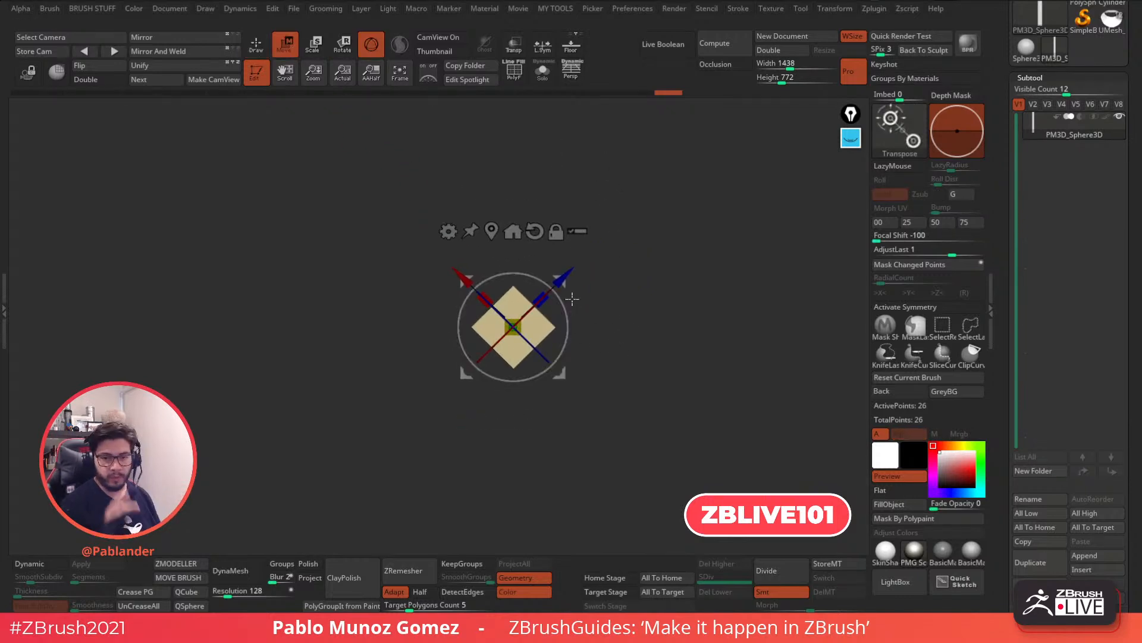
pyautogui.keyDown('alt'); pyautogui.moveTo(621, 308); pyautogui.dragTo(634, 336); pyautogui.keyUp('alt')
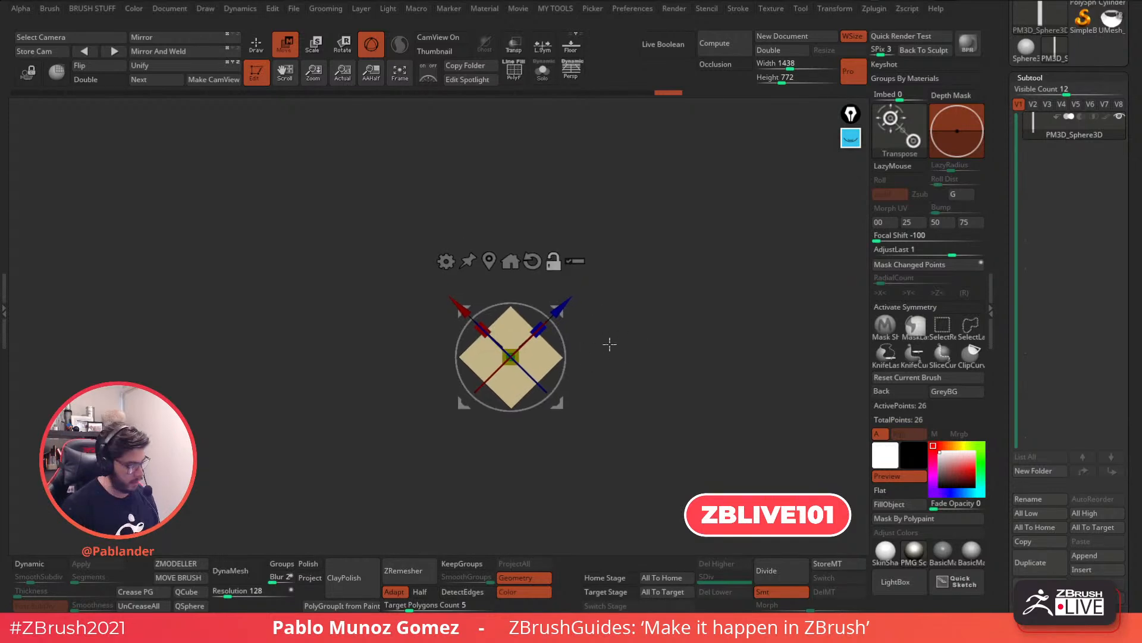
pyautogui.click(553, 262)
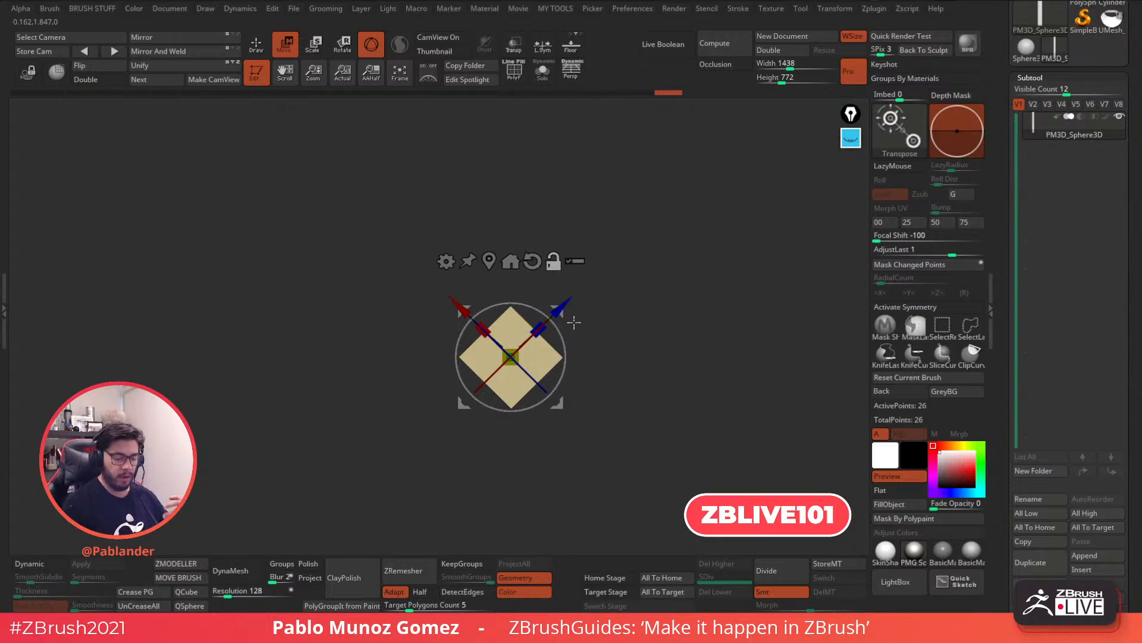
pyautogui.moveTo(557, 402)
pyautogui.keyDown('alt'); pyautogui.mouseDown()
pyautogui.moveTo(534, 375)
pyautogui.moveTo(536, 319)
pyautogui.moveTo(587, 369)
pyautogui.mouseUp(); pyautogui.keyUp('alt')
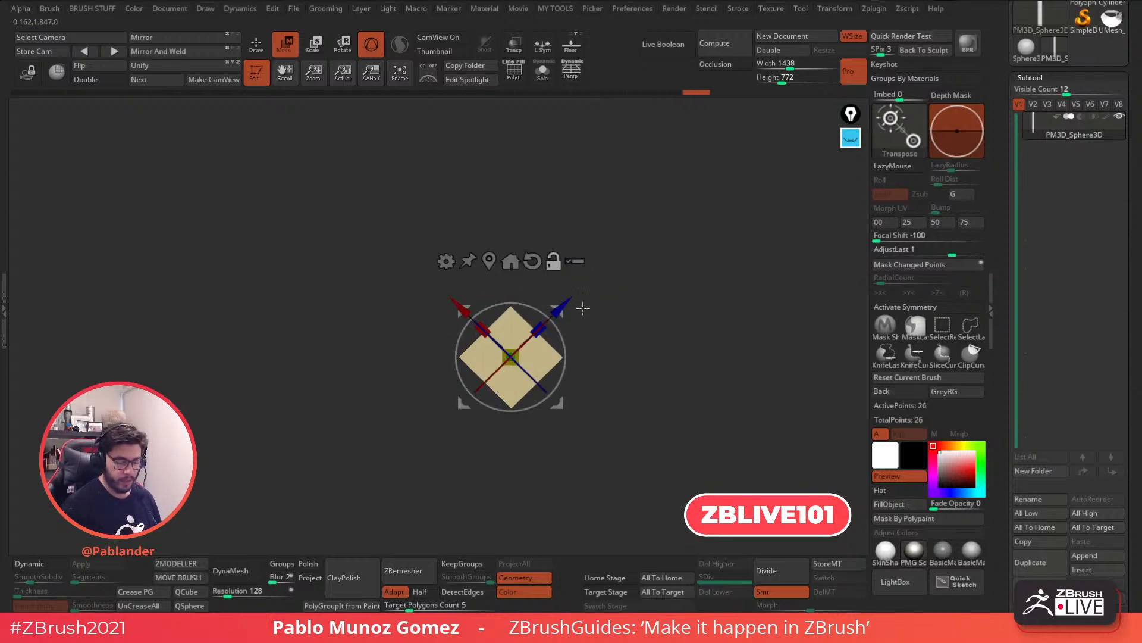
pyautogui.hotkey('ctrl', 'z')
pyautogui.click(532, 260)
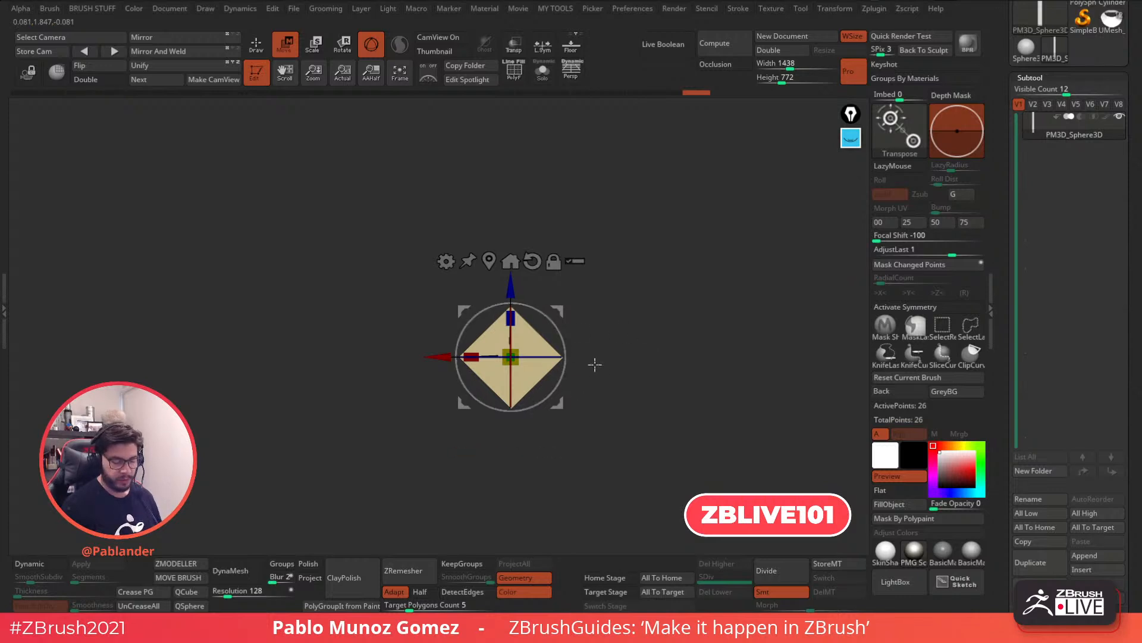
# Flatten one half of the bar with a Gizmo deformer to turn its diamond cross-section into a triangle
pyautogui.click(446, 262)
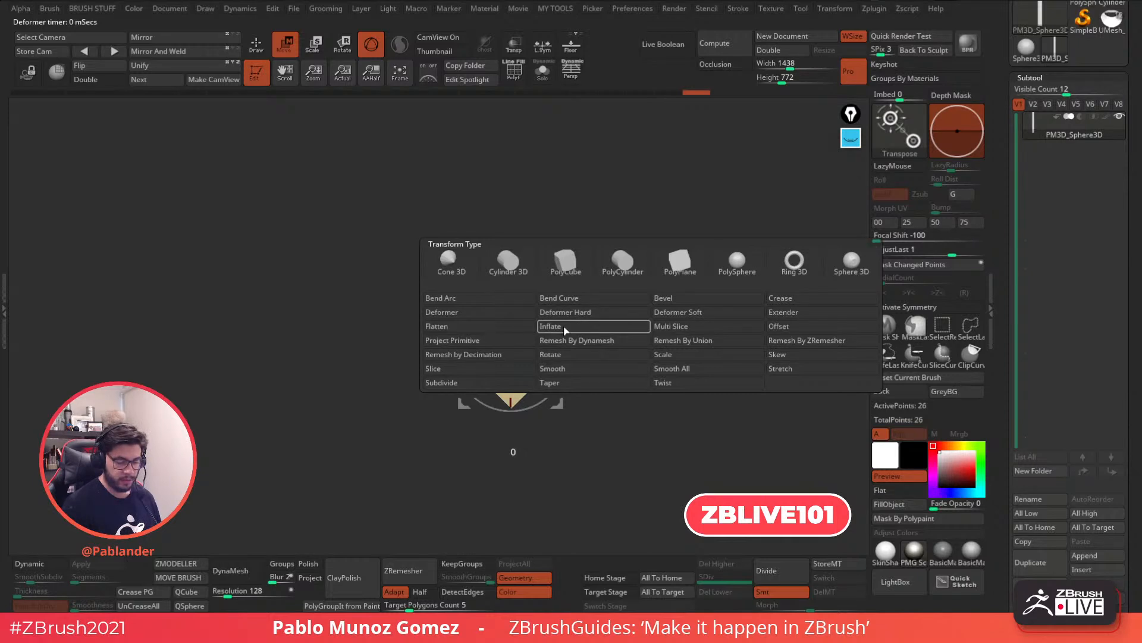
pyautogui.click(445, 262)
pyautogui.click(523, 338)
pyautogui.moveTo(519, 524); pyautogui.dragTo(528, 376)
pyautogui.moveTo(524, 289); pyautogui.dragTo(521, 243)
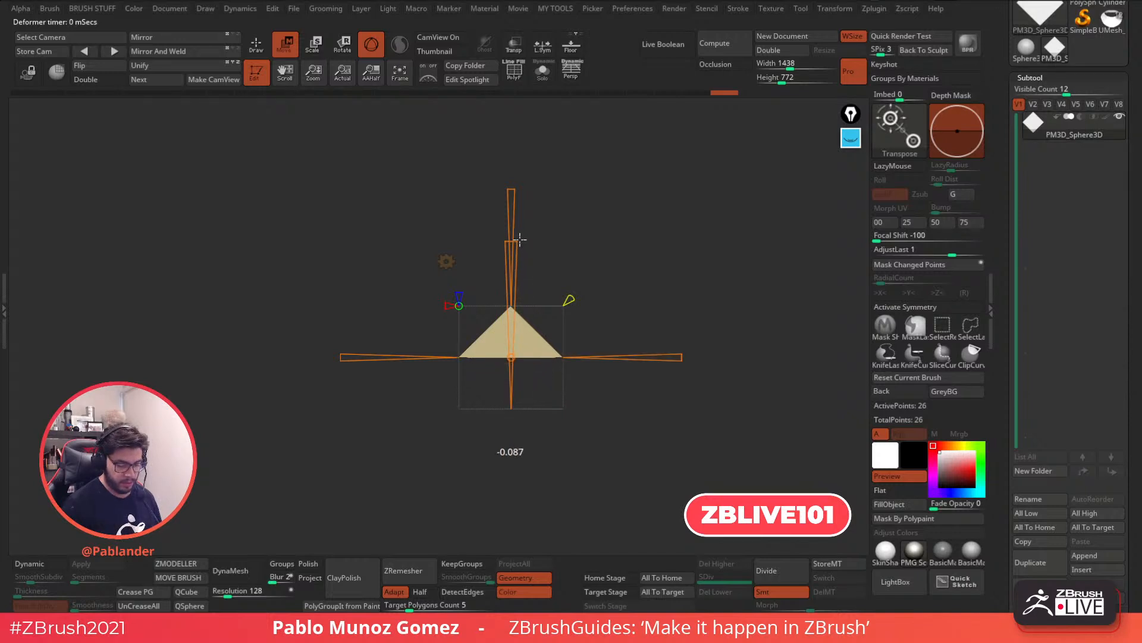
pyautogui.moveTo(520, 239); pyautogui.dragTo(520, 239)
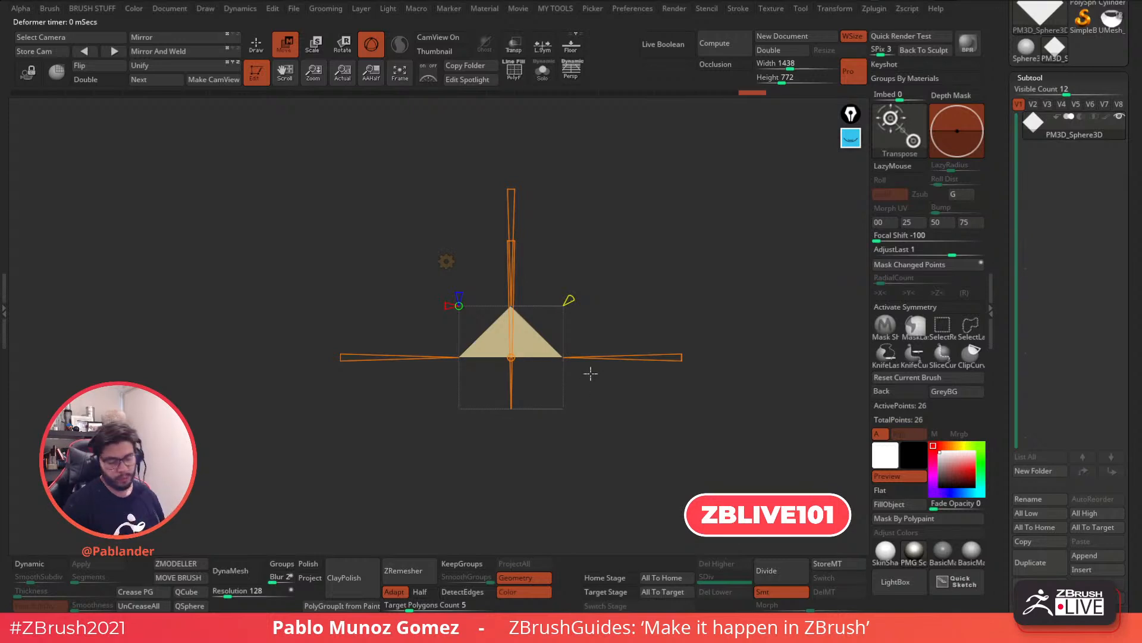
pyautogui.moveTo(693, 288)
pyautogui.mouseDown()
pyautogui.moveTo(698, 322)
pyautogui.moveTo(689, 293)
pyautogui.mouseUp()
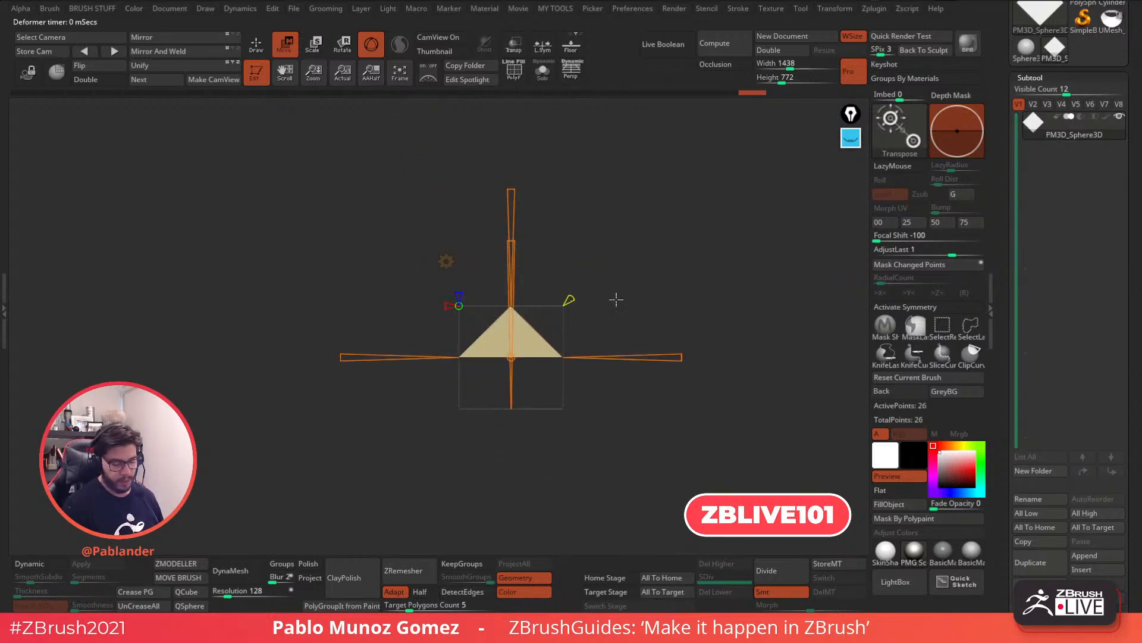
pyautogui.click(448, 260)
pyautogui.click(642, 258)
pyautogui.keyDown('alt'); pyautogui.moveTo(647, 336); pyautogui.dragTo(651, 377); pyautogui.keyUp('alt')
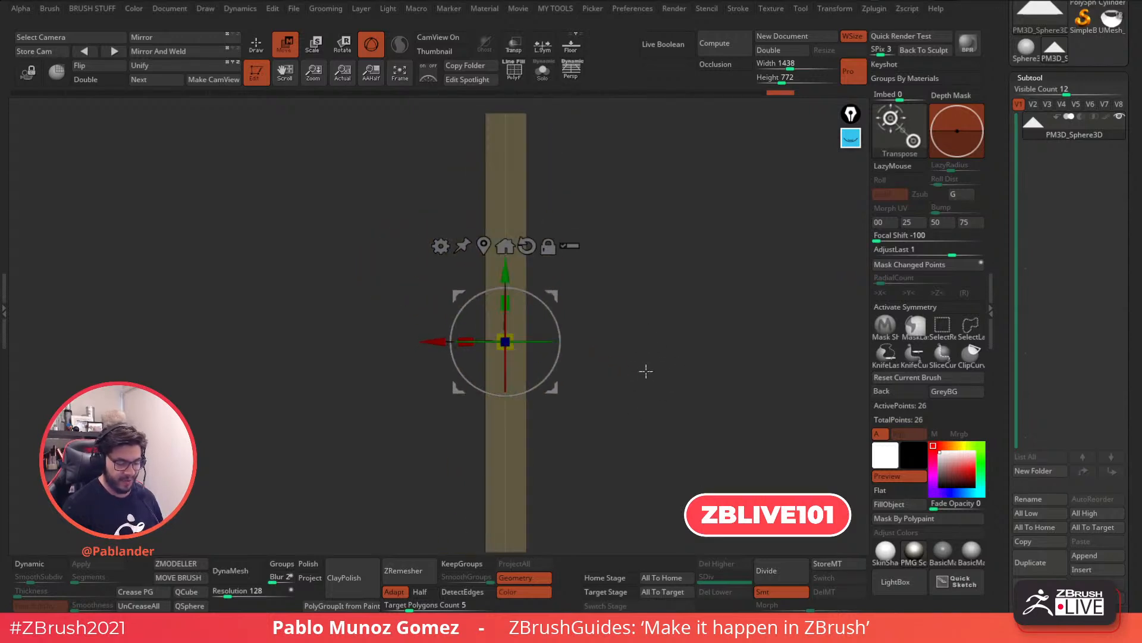
pyautogui.click(443, 247)
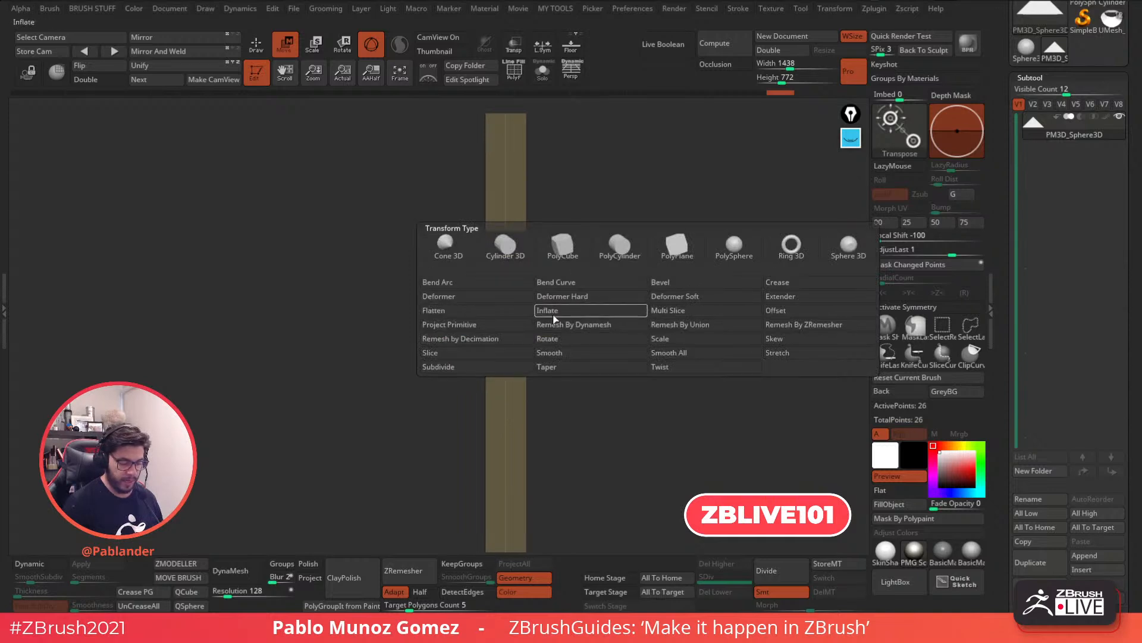
pyautogui.click(580, 367)
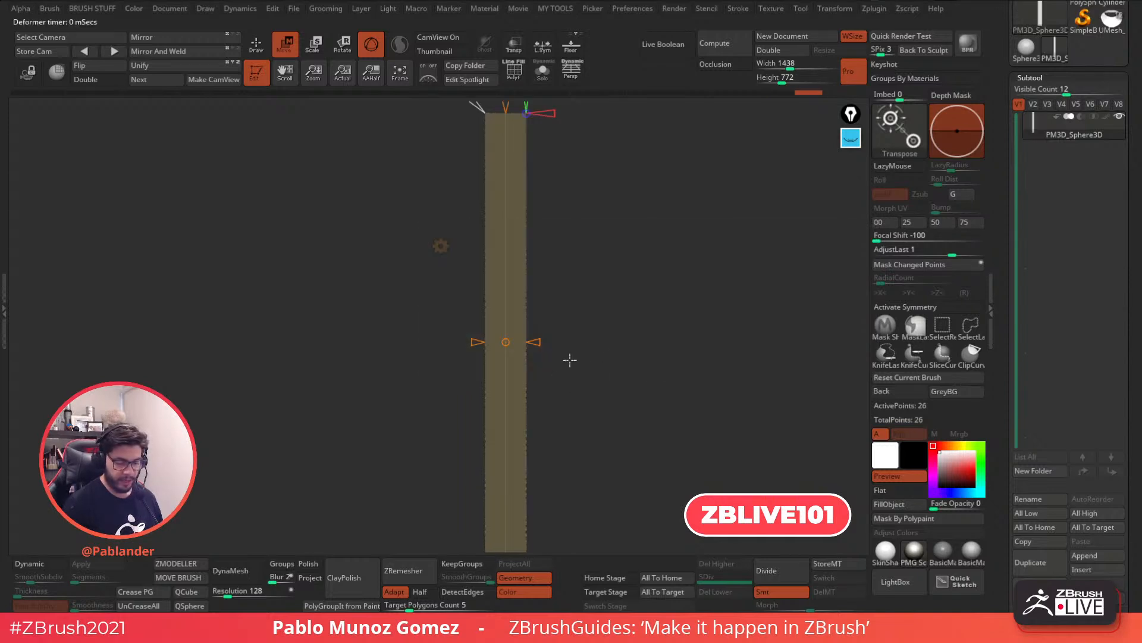
pyautogui.keyDown('alt'); pyautogui.moveTo(626, 339); pyautogui.dragTo(623, 309); pyautogui.keyUp('alt')
pyautogui.keyDown('alt'); pyautogui.moveTo(597, 364); pyautogui.dragTo(597, 375); pyautogui.keyUp('alt')
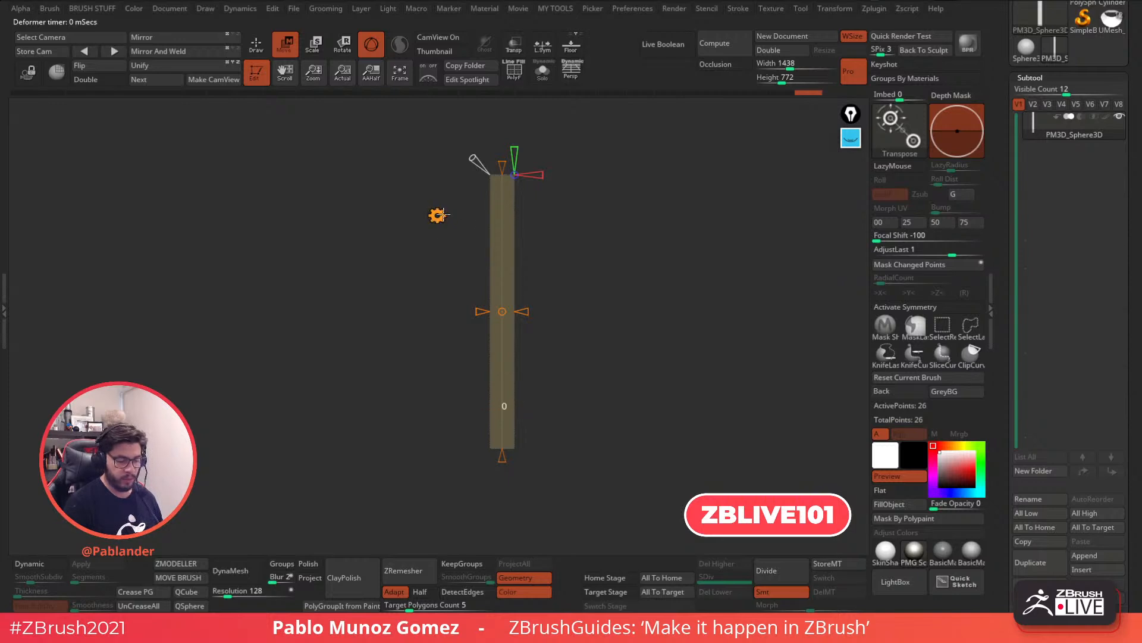
pyautogui.click(439, 215)
pyautogui.click(649, 214)
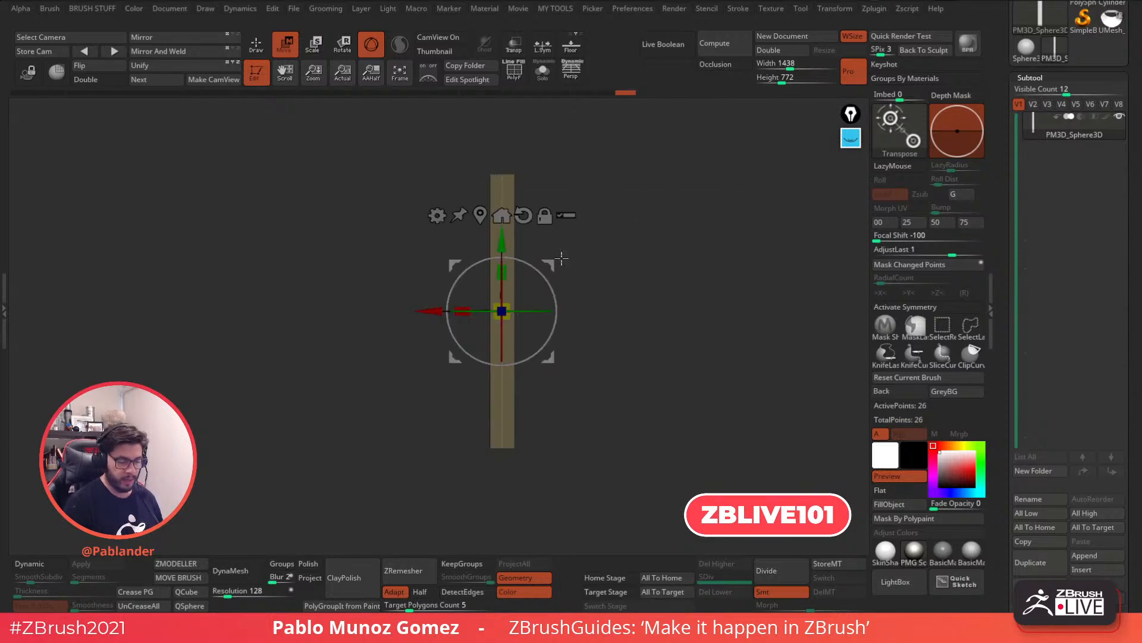
# Return to Draw mode, display the triangular bar's polyframe and turn the bar horizontal to examine its edges
pyautogui.press('q')
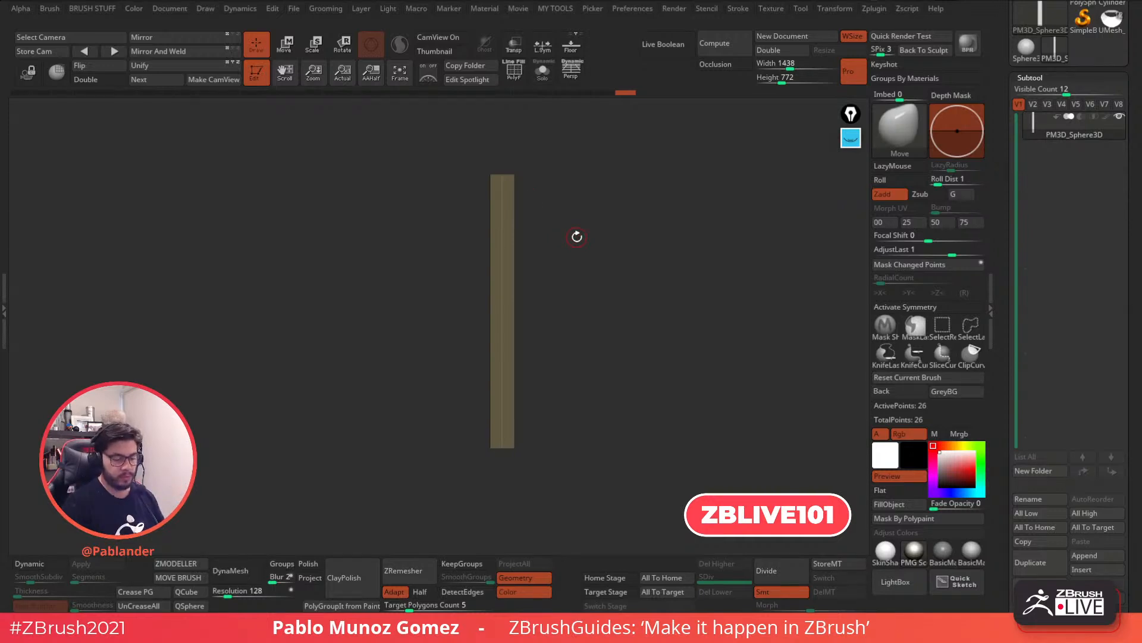
pyautogui.moveTo(500, 175); pyautogui.dragTo(489, 237)
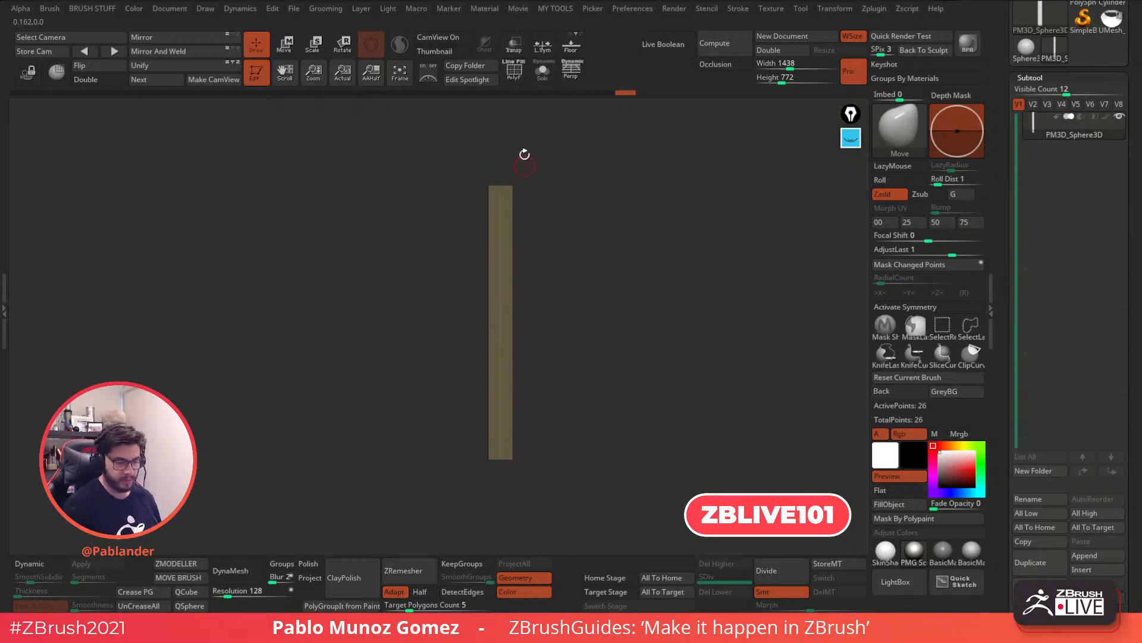
pyautogui.hotkey('shift', 'f')
pyautogui.moveTo(501, 344); pyautogui.dragTo(655, 285, button='right')
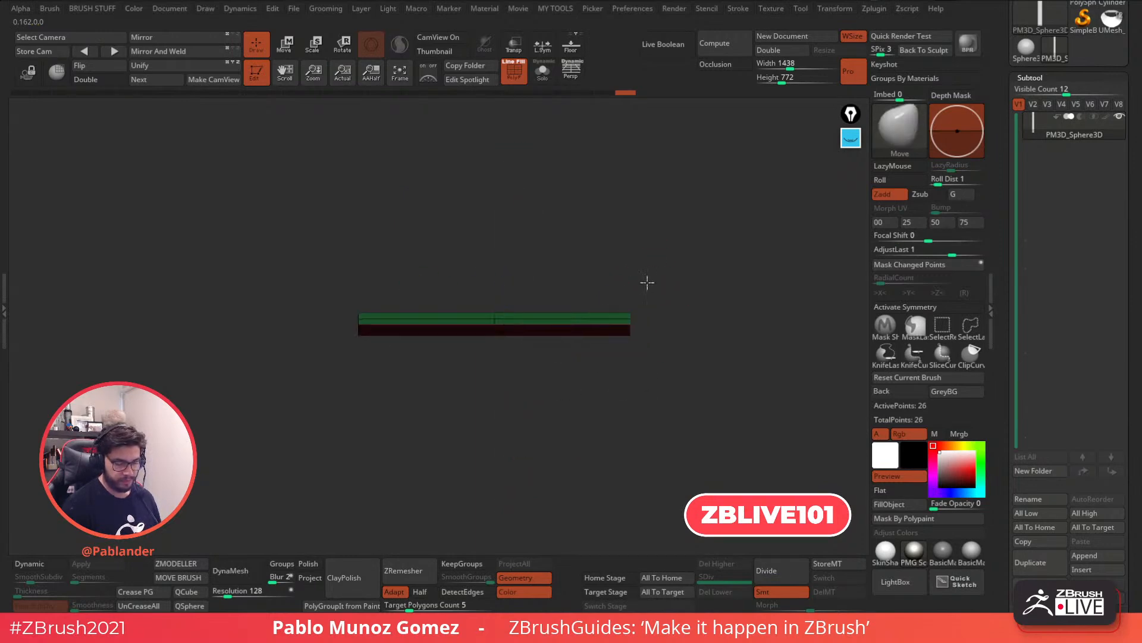
# Apply the SkinShade material to the bar and keep its polyframe displayed
pyautogui.click(514, 69)
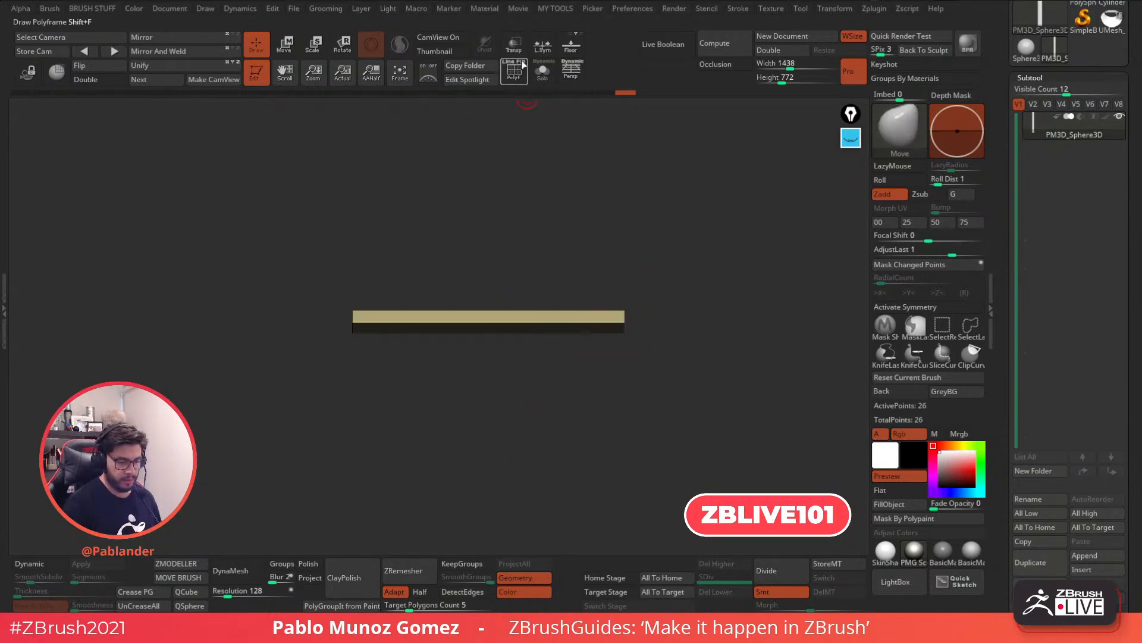
pyautogui.click(512, 63)
pyautogui.moveTo(562, 340)
pyautogui.keyDown('ctrl'); pyautogui.mouseDown(button='right')
pyautogui.moveTo(565, 375)
pyautogui.moveTo(551, 403)
pyautogui.mouseUp(button='right'); pyautogui.keyUp('ctrl')
pyautogui.keyDown('alt'); pyautogui.moveTo(551, 403); pyautogui.dragTo(636, 402, button='right'); pyautogui.keyUp('alt')
pyautogui.click(885, 550)
pyautogui.keyDown('alt'); pyautogui.moveTo(507, 358); pyautogui.dragTo(504, 375, button='right'); pyautogui.keyUp('alt')
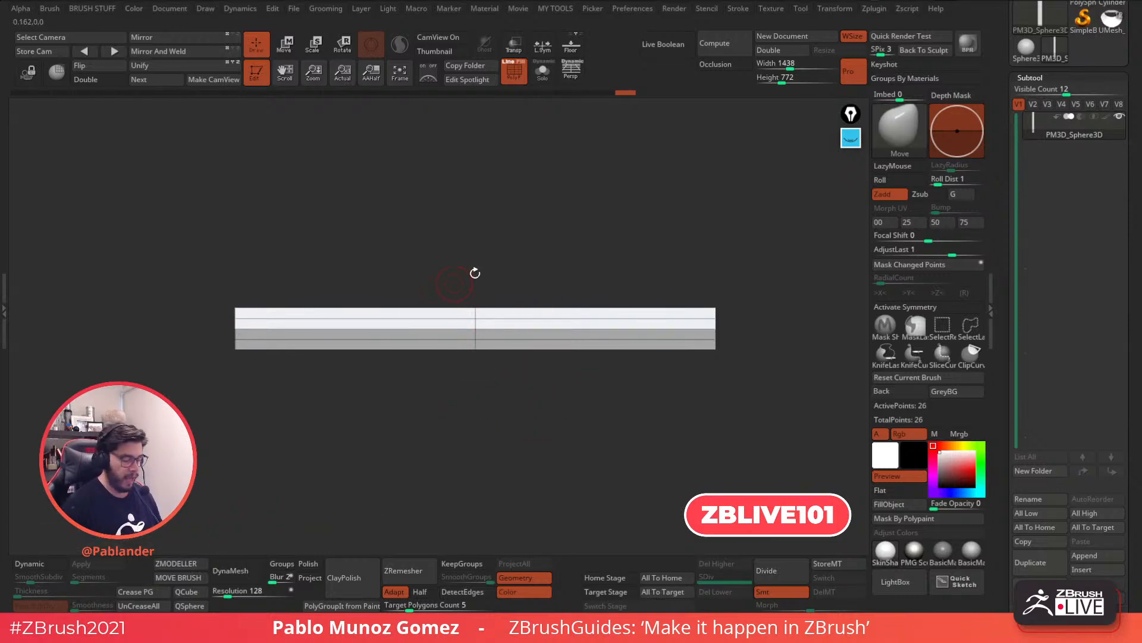
# Insert closely spaced multiple edge loops across one half of the bar with ZModeler's Insert edge action
pyautogui.click(187, 565)
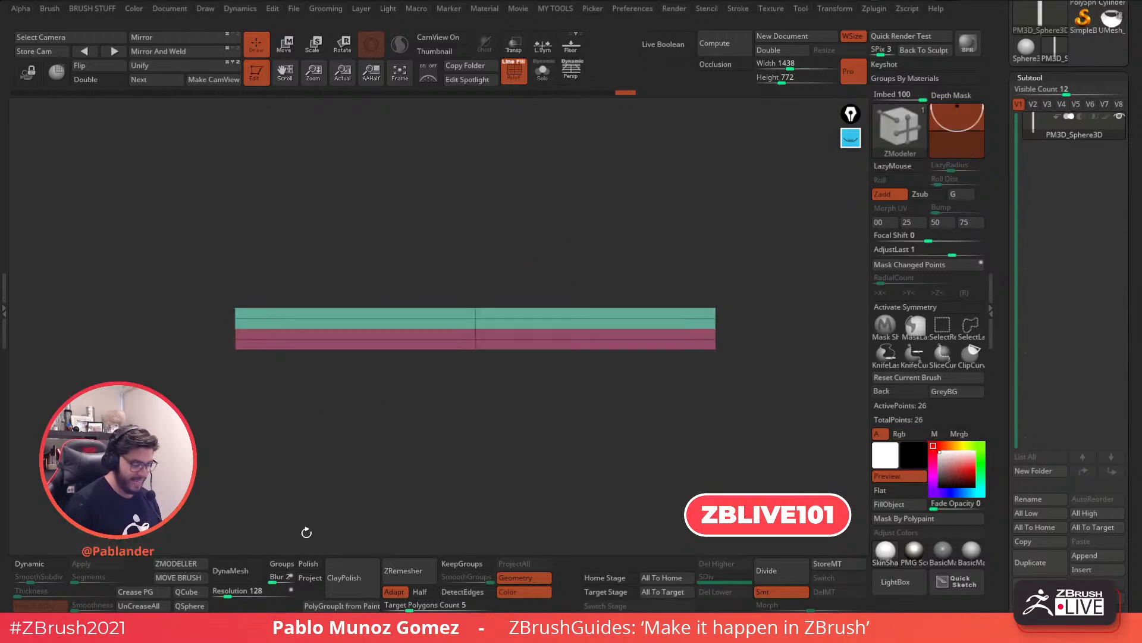
pyautogui.press('space')
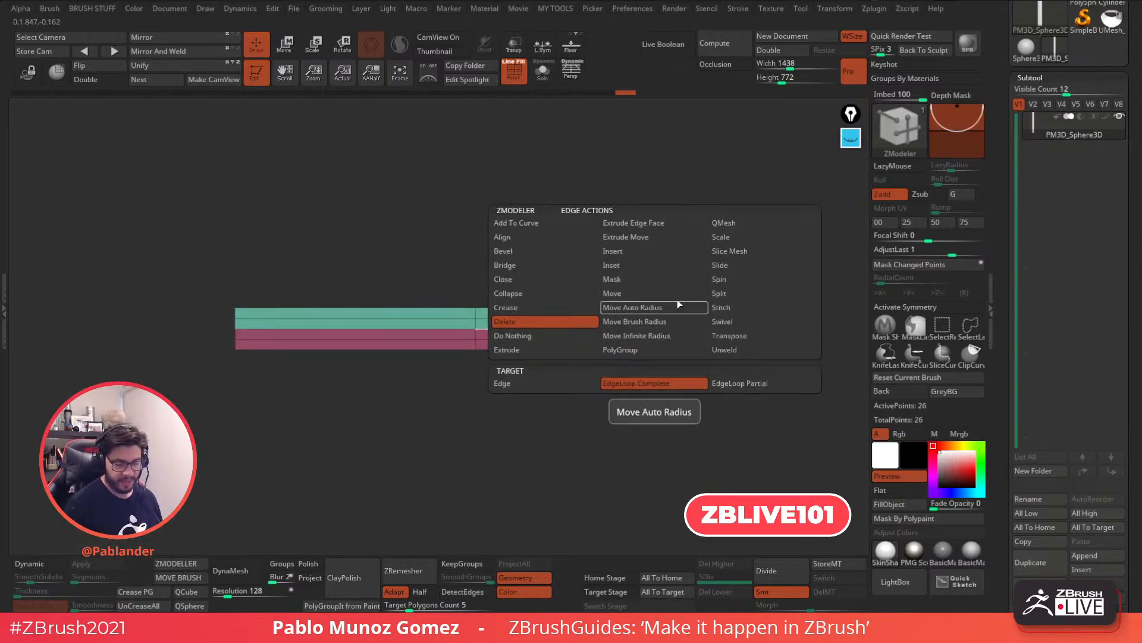
pyautogui.click(633, 251)
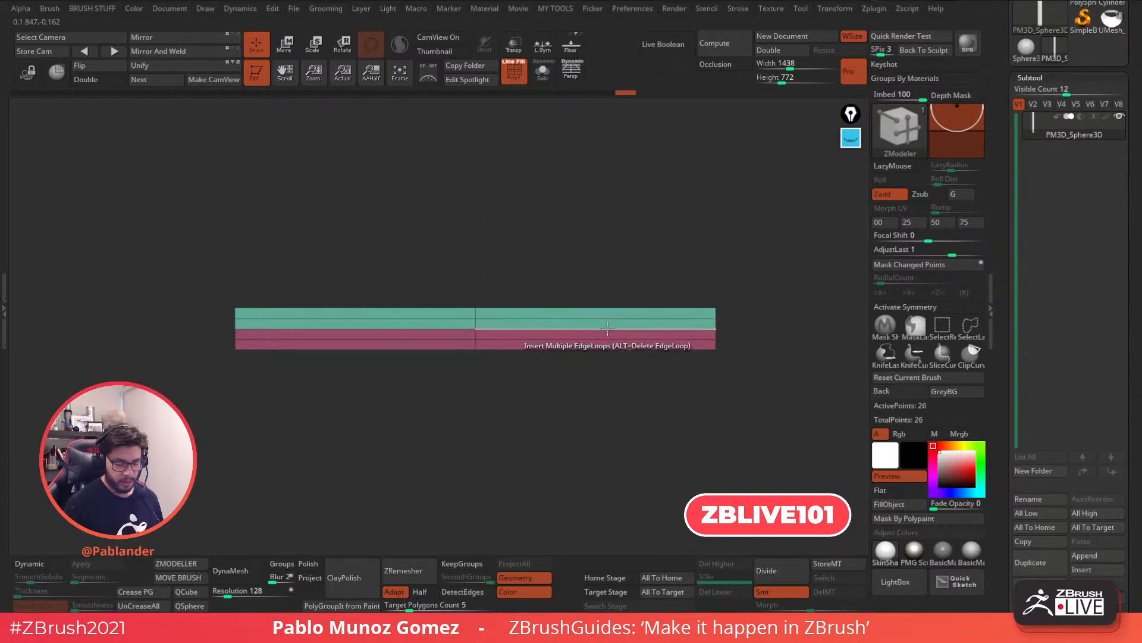
pyautogui.click(614, 337)
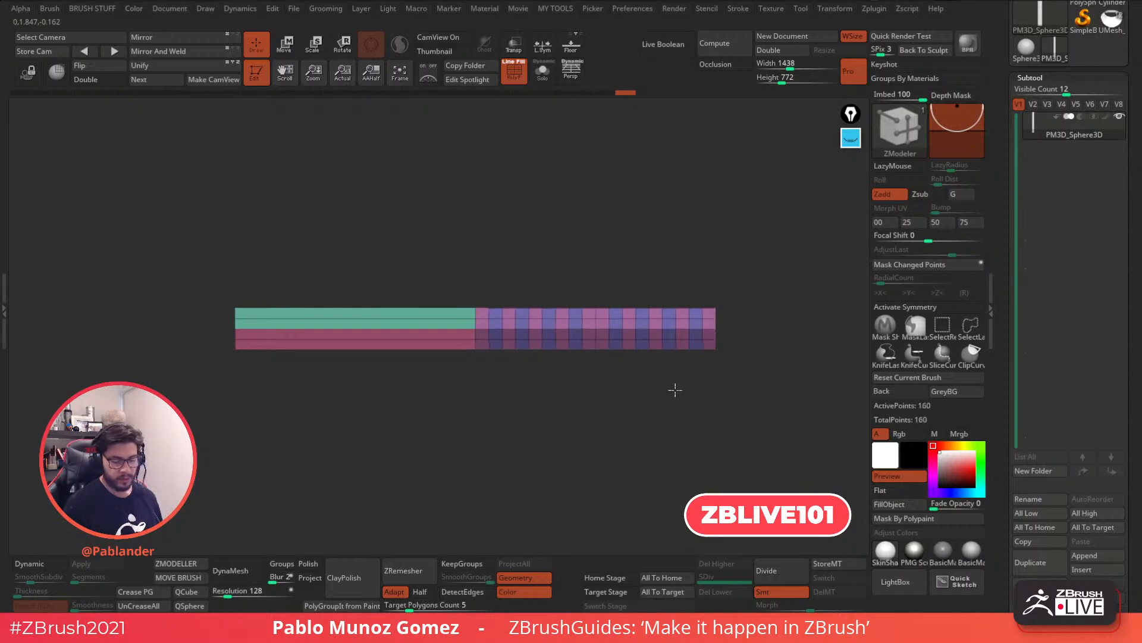
pyautogui.moveTo(665, 338)
pyautogui.mouseDown()
pyautogui.moveTo(670, 441)
pyautogui.moveTo(663, 350)
pyautogui.moveTo(670, 421)
pyautogui.moveTo(668, 370)
pyautogui.moveTo(661, 410)
pyautogui.mouseUp()
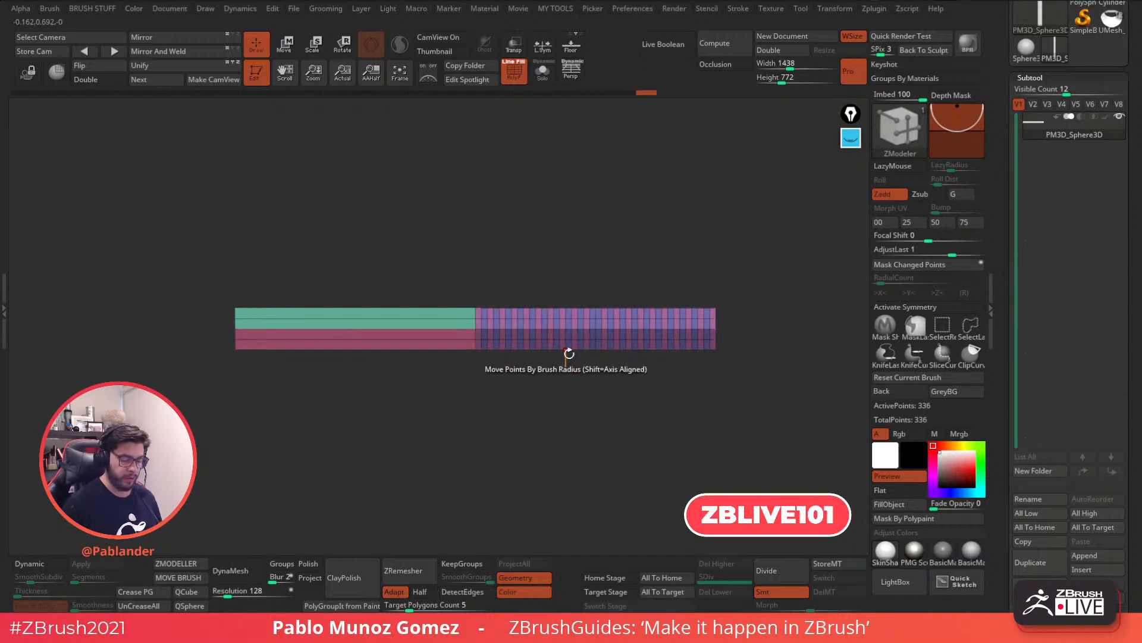
pyautogui.keyDown('alt'); pyautogui.moveTo(608, 378); pyautogui.dragTo(663, 379); pyautogui.keyUp('alt')
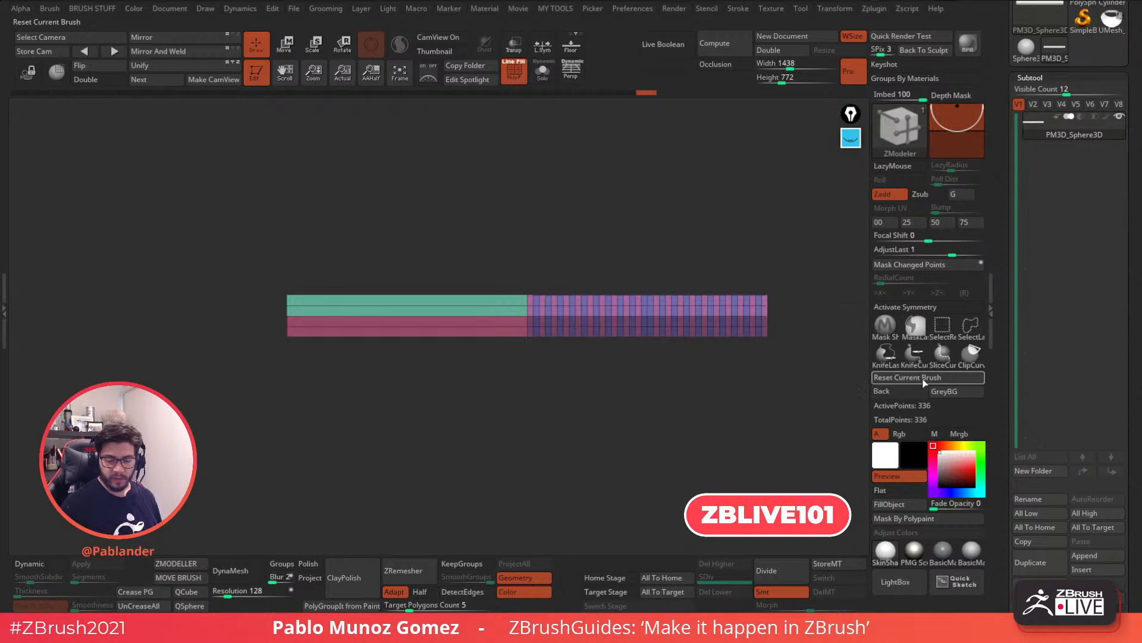
# Cut the undivided half of the bar crosswise at intervals with the SliceCurve brush, redoing the cut nearest the end
pyautogui.hotkey('ctrl', 'shift')
pyautogui.hotkey('ctrl', 'shift')
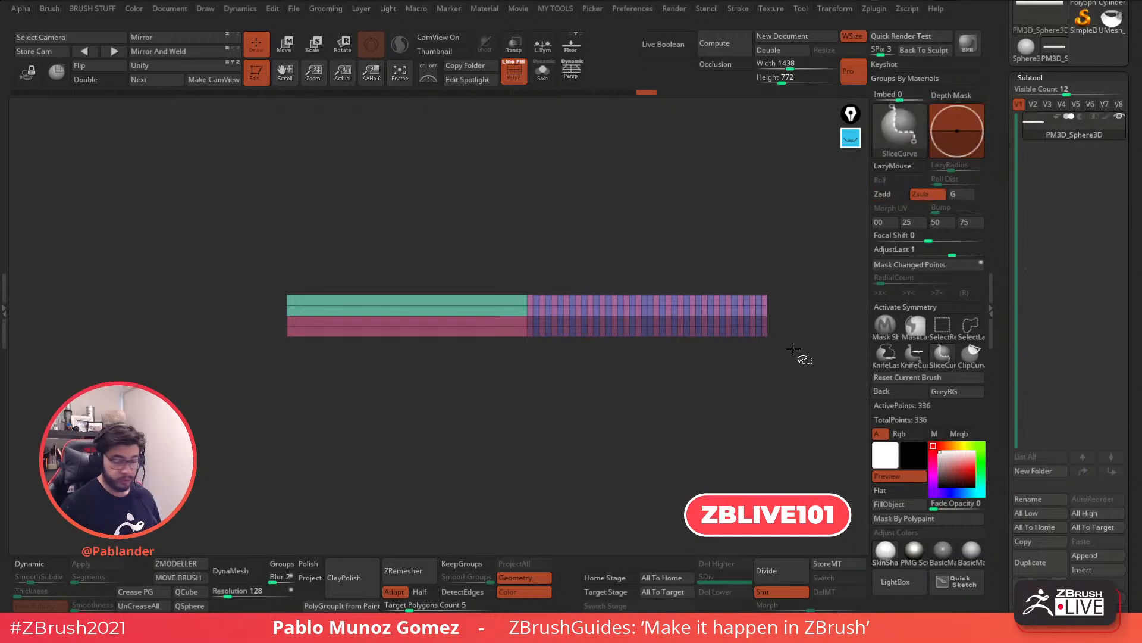
pyautogui.click(901, 124)
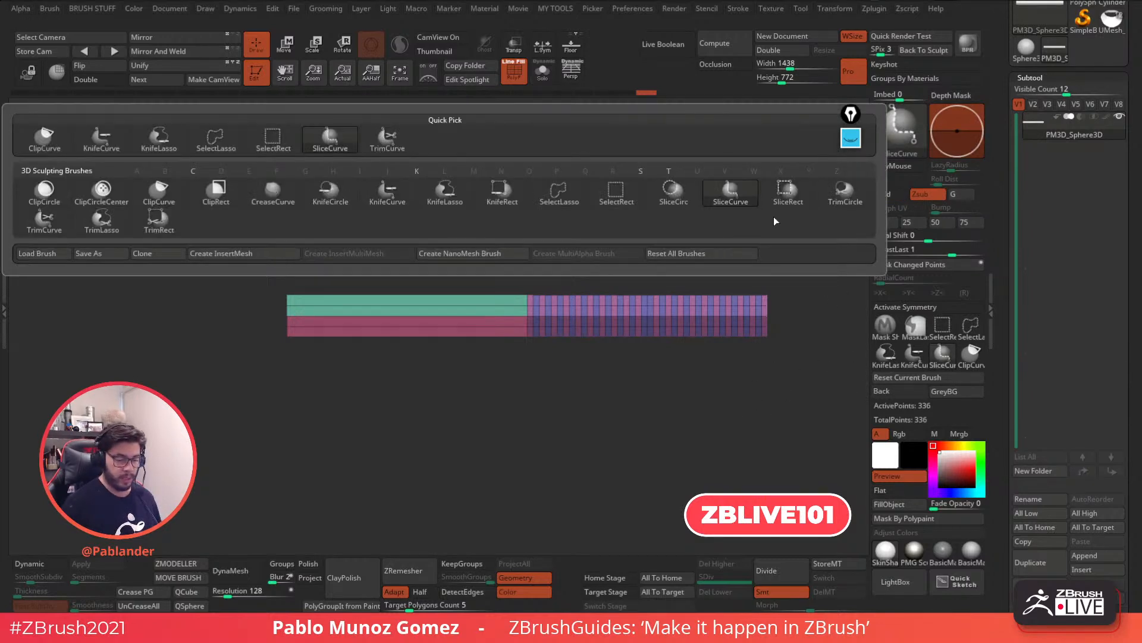
pyautogui.click(727, 204)
pyautogui.keyDown('ctrl'); pyautogui.keyDown('shift'); pyautogui.moveTo(523, 302); pyautogui.dragTo(522, 346); pyautogui.keyUp('shift'); pyautogui.keyUp('ctrl')
pyautogui.moveTo(514, 269)
pyautogui.keyDown('ctrl'); pyautogui.keyDown('shift'); pyautogui.mouseDown()
pyautogui.moveTo(505, 341)
pyautogui.moveTo(490, 355)
pyautogui.moveTo(476, 345)
pyautogui.mouseUp(); pyautogui.keyUp('shift'); pyautogui.keyUp('ctrl')
pyautogui.moveTo(468, 258)
pyautogui.keyDown('ctrl'); pyautogui.keyDown('shift'); pyautogui.mouseDown()
pyautogui.moveTo(465, 340)
pyautogui.moveTo(437, 334)
pyautogui.mouseUp(); pyautogui.keyUp('shift'); pyautogui.keyUp('ctrl')
pyautogui.moveTo(424, 253)
pyautogui.keyDown('ctrl'); pyautogui.keyDown('shift'); pyautogui.mouseDown()
pyautogui.moveTo(421, 336)
pyautogui.moveTo(394, 336)
pyautogui.mouseUp(); pyautogui.keyUp('shift'); pyautogui.keyUp('ctrl')
pyautogui.moveTo(381, 259)
pyautogui.keyDown('ctrl'); pyautogui.keyDown('shift'); pyautogui.mouseDown()
pyautogui.moveTo(379, 337)
pyautogui.moveTo(353, 335)
pyautogui.mouseUp(); pyautogui.keyUp('shift'); pyautogui.keyUp('ctrl')
pyautogui.keyDown('ctrl'); pyautogui.keyDown('shift'); pyautogui.moveTo(344, 261); pyautogui.dragTo(341, 367); pyautogui.keyUp('shift'); pyautogui.keyUp('ctrl')
pyautogui.hotkey('ctrl', 'z')
pyautogui.moveTo(343, 266)
pyautogui.keyDown('ctrl'); pyautogui.keyDown('shift'); pyautogui.mouseDown()
pyautogui.moveTo(343, 363)
pyautogui.moveTo(327, 340)
pyautogui.mouseUp(); pyautogui.keyUp('shift'); pyautogui.keyUp('ctrl')
# Return to the ZModeler brush and slice the remaining plain stretch at the bar's end crosswise
pyautogui.press('b')
pyautogui.press('z')
pyautogui.press('m')
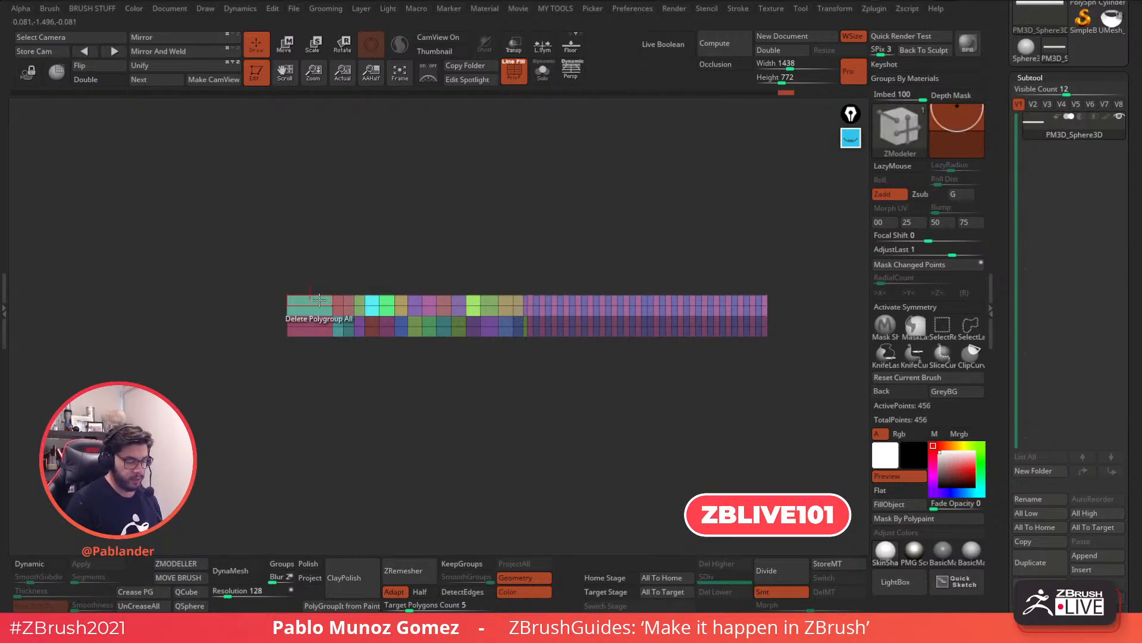
pyautogui.hotkey('ctrl', 'z')
pyautogui.moveTo(327, 343); pyautogui.dragTo(332, 375)
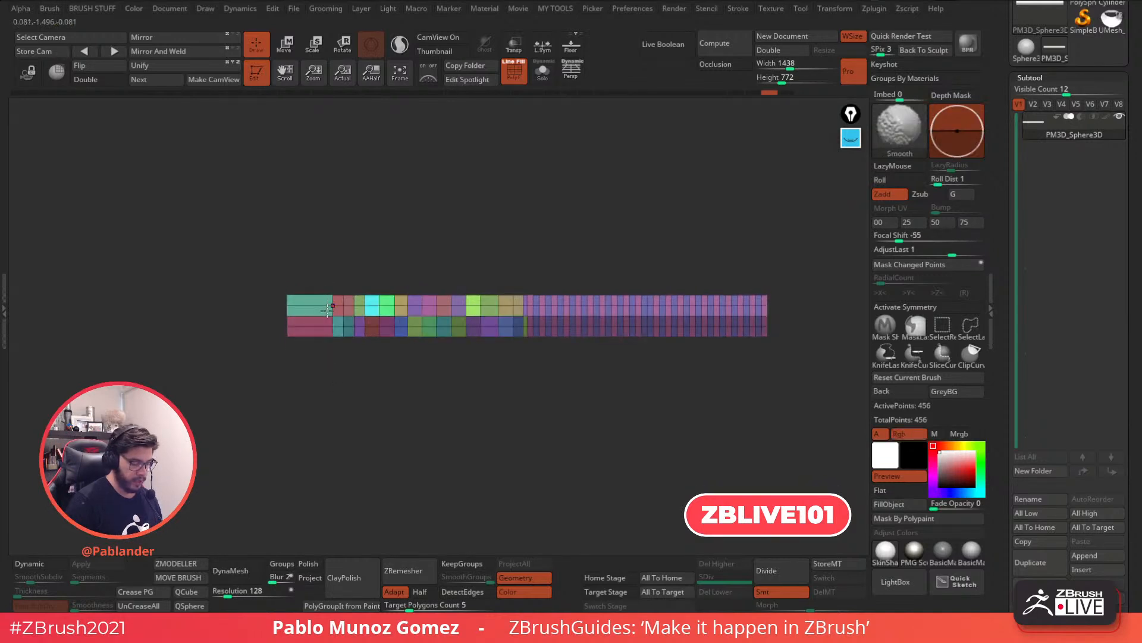
pyautogui.keyDown('ctrl'); pyautogui.keyDown('shift'); pyautogui.moveTo(319, 273); pyautogui.dragTo(324, 402); pyautogui.keyUp('shift'); pyautogui.keyUp('ctrl')
pyautogui.hotkey('ctrl', 'z')
pyautogui.moveTo(309, 278)
pyautogui.keyDown('ctrl'); pyautogui.keyDown('shift'); pyautogui.mouseDown()
pyautogui.moveTo(311, 369)
pyautogui.moveTo(298, 369)
pyautogui.mouseUp(); pyautogui.keyUp('shift'); pyautogui.keyUp('ctrl')
pyautogui.moveTo(601, 411)
pyautogui.mouseDown()
pyautogui.moveTo(610, 446)
pyautogui.moveTo(552, 379)
pyautogui.moveTo(630, 403)
pyautogui.moveTo(605, 378)
pyautogui.mouseUp()
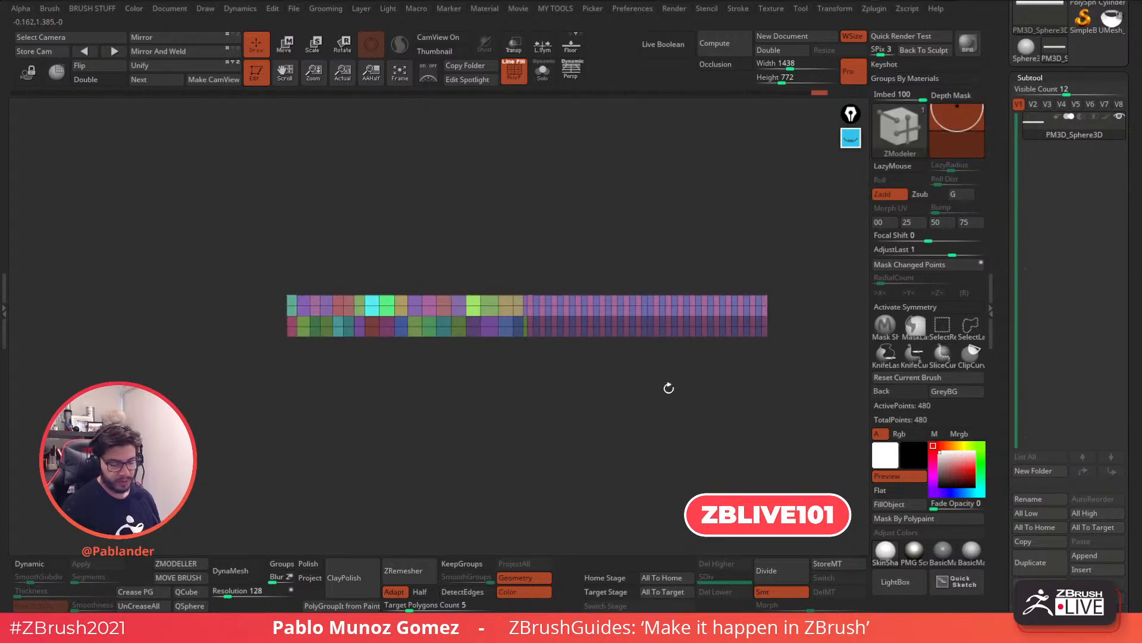
# Mirror the bar across its width and weld it so both long sides share the same polygroups
pyautogui.click(152, 37)
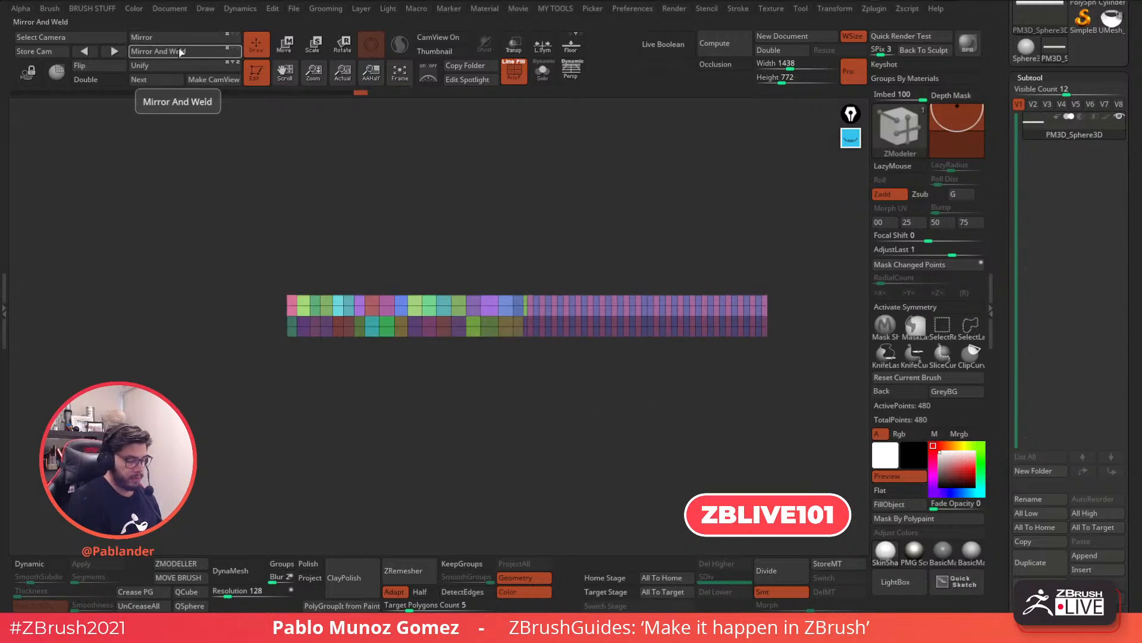
pyautogui.click(185, 53)
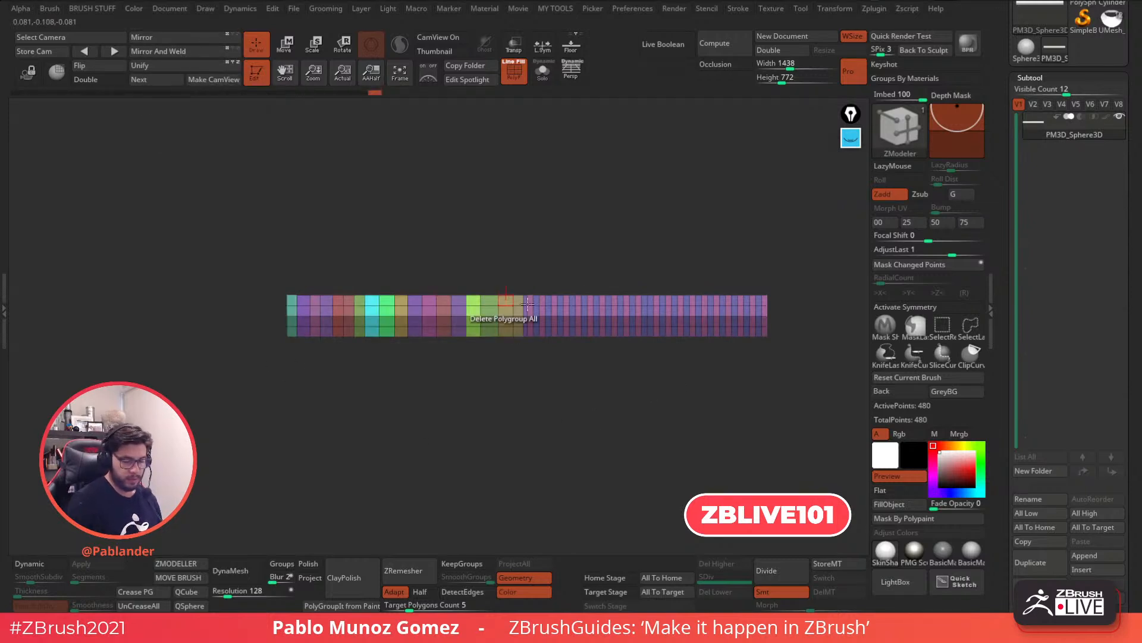
pyautogui.press('w')
pyautogui.moveTo(549, 266); pyautogui.dragTo(578, 338)
pyautogui.press('q')
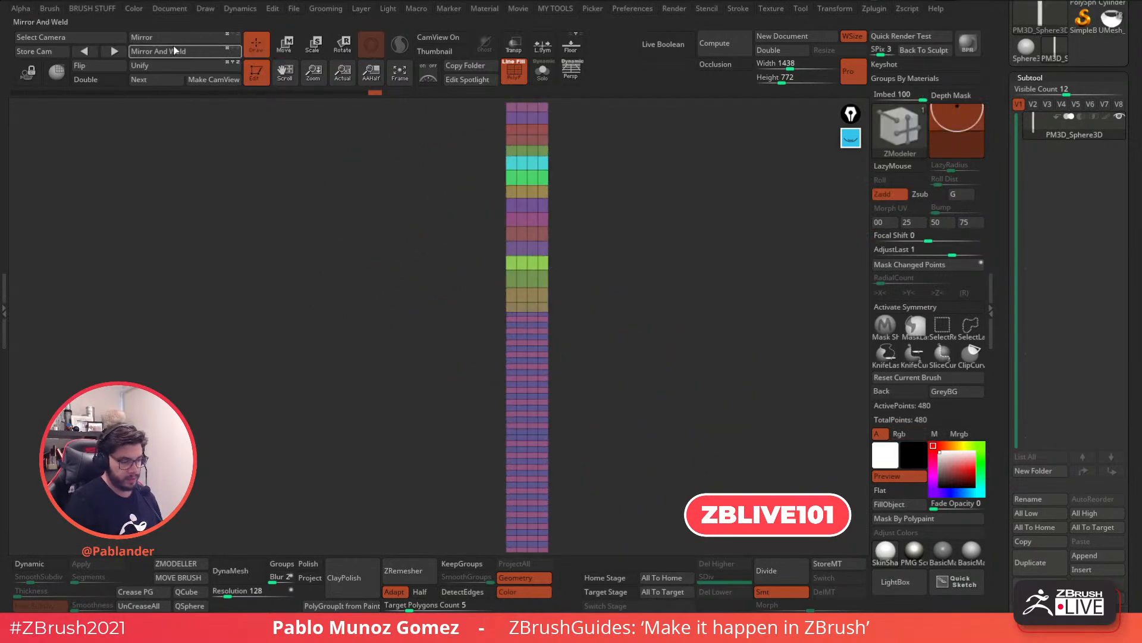
# Mirror the bar along its length and weld it so the dense edge loops replace the uneven slices
pyautogui.click(168, 41)
pyautogui.click(167, 54)
pyautogui.hotkey('ctrl', 'z')
pyautogui.hotkey('ctrl', 'z')
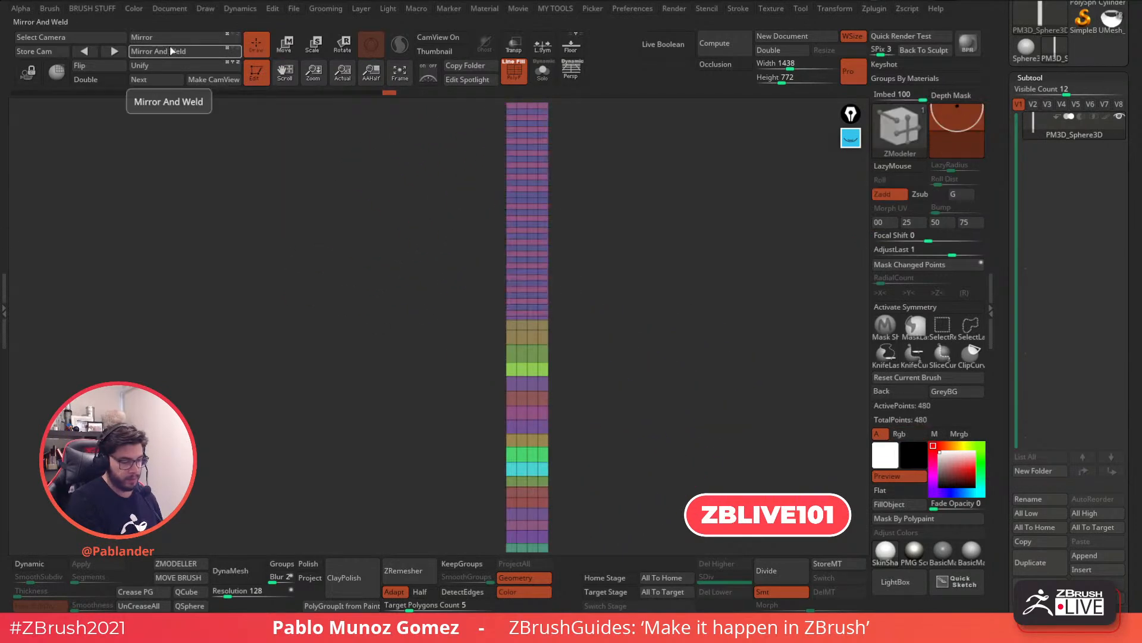
pyautogui.click(168, 54)
pyautogui.keyDown('alt'); pyautogui.moveTo(620, 351); pyautogui.dragTo(611, 334); pyautogui.keyUp('alt')
pyautogui.moveTo(601, 242)
pyautogui.mouseDown()
pyautogui.moveTo(621, 266)
pyautogui.moveTo(592, 250)
pyautogui.mouseUp()
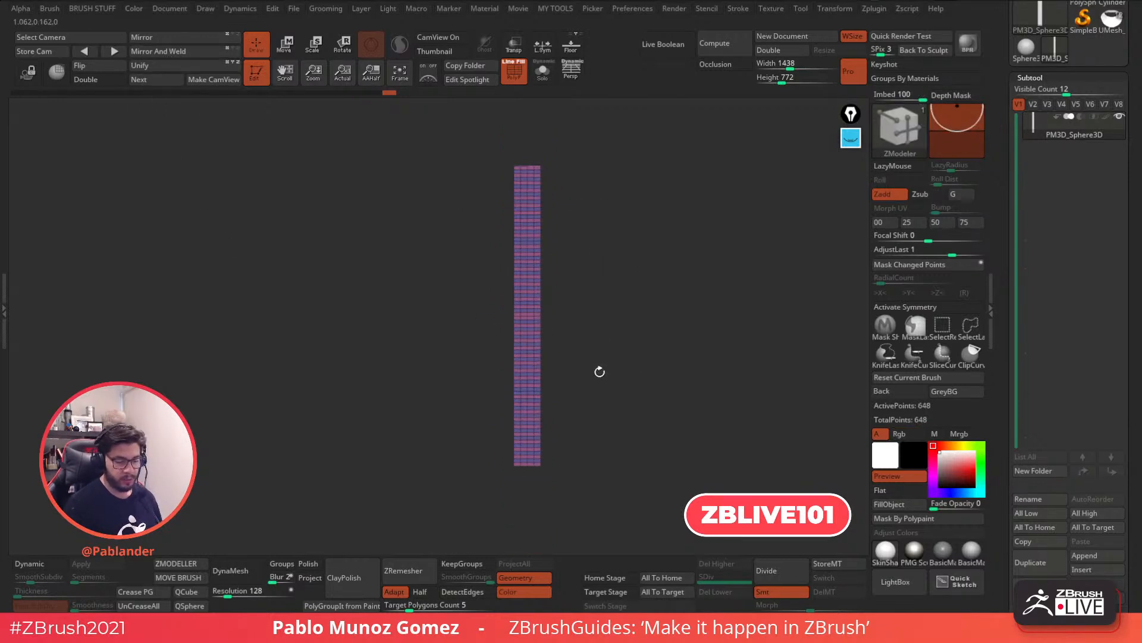
# Open the Modify Topology settings of the geometry and examine where Mirror And Weld is found
pyautogui.scroll(-10, 1054, 282)
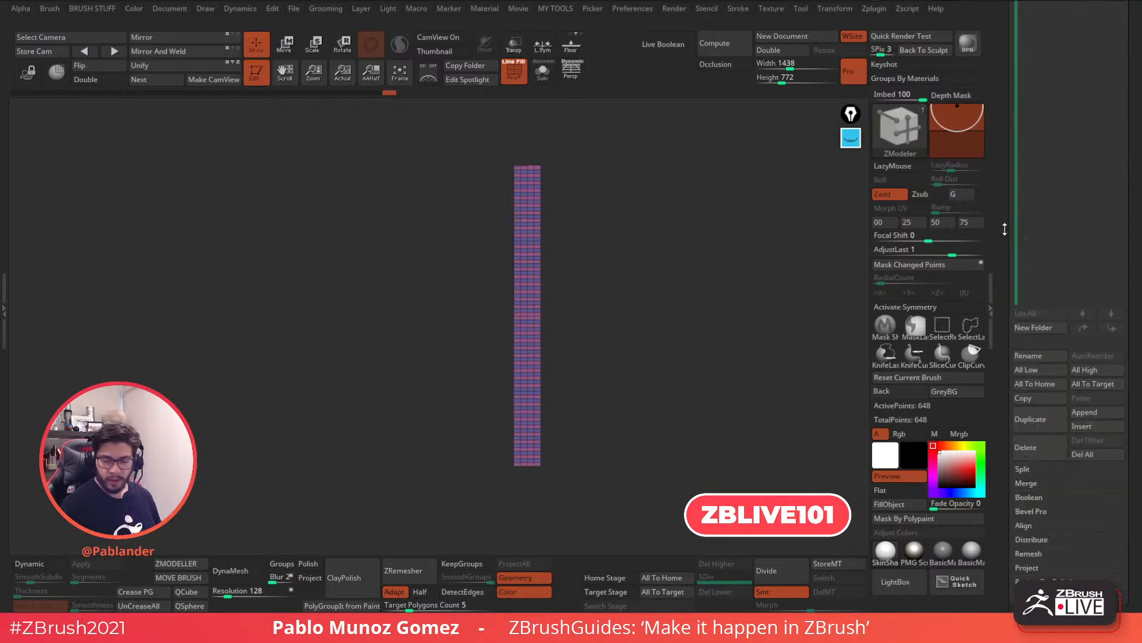
pyautogui.scroll(-5, 1054, 189)
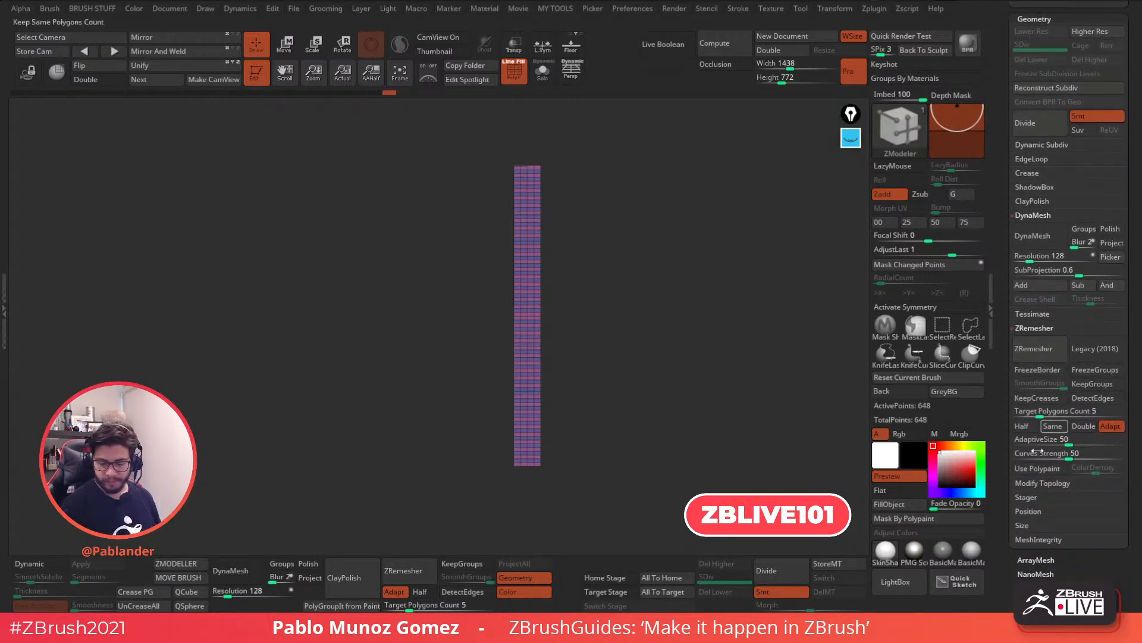
pyautogui.press('shift')
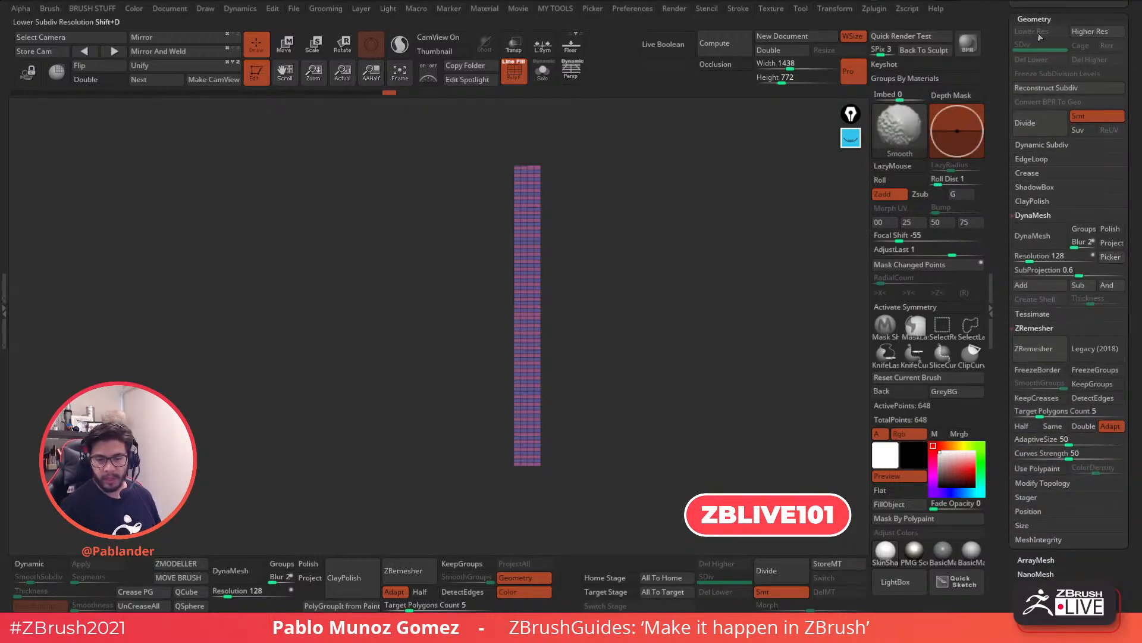
pyautogui.click(1044, 483)
pyautogui.scroll(-2, 1113, 459)
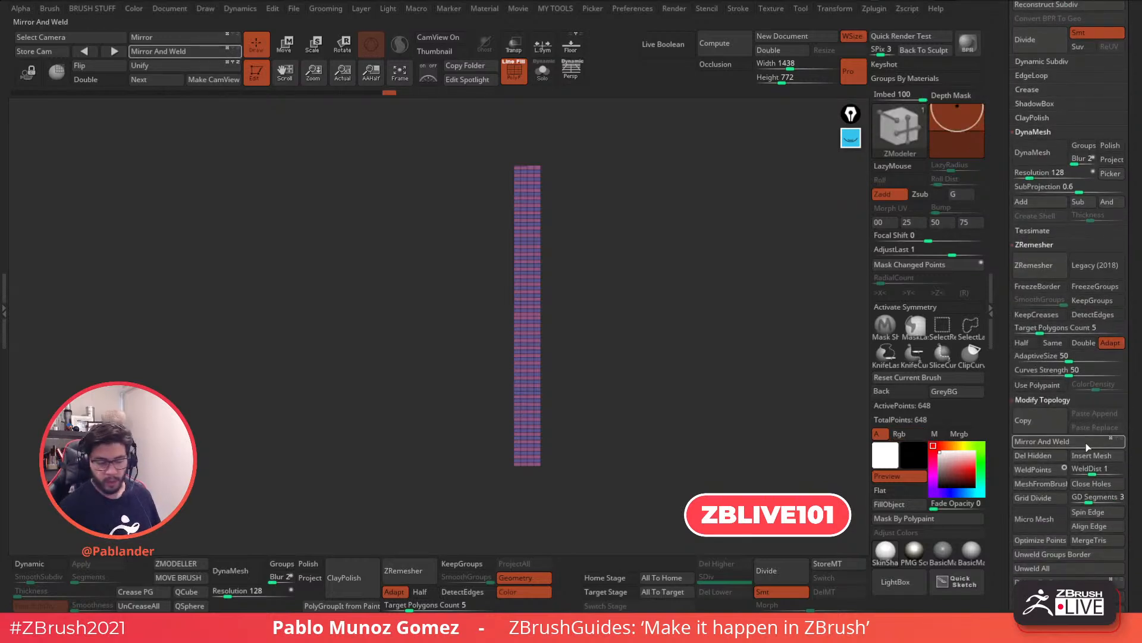
pyautogui.scroll(10, 1000, 331)
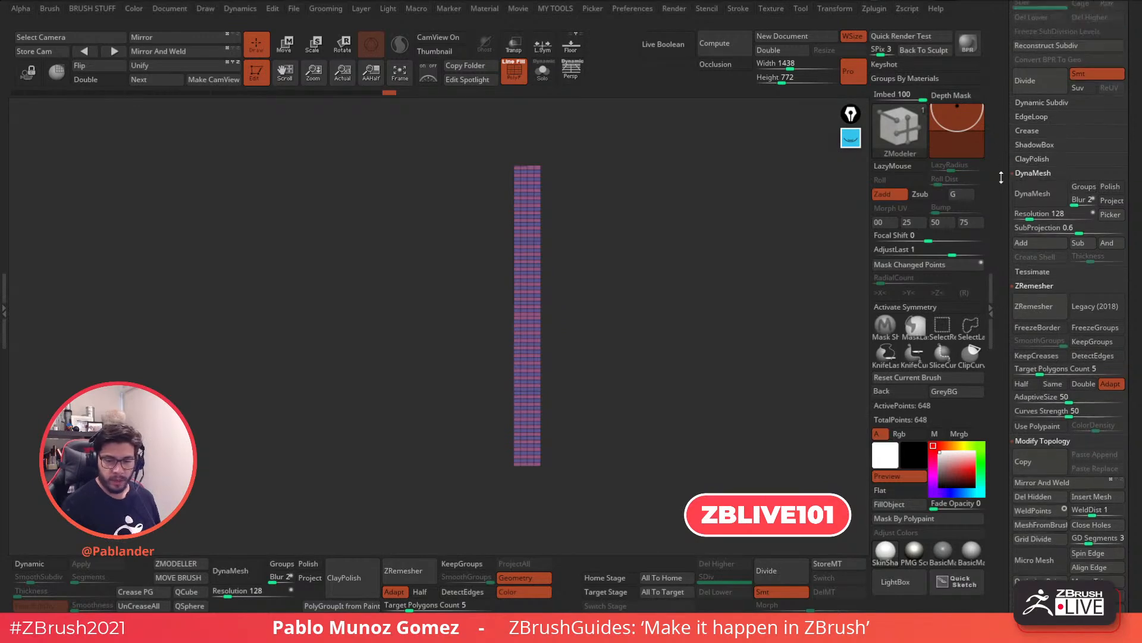
pyautogui.moveTo(655, 396); pyautogui.dragTo(675, 374)
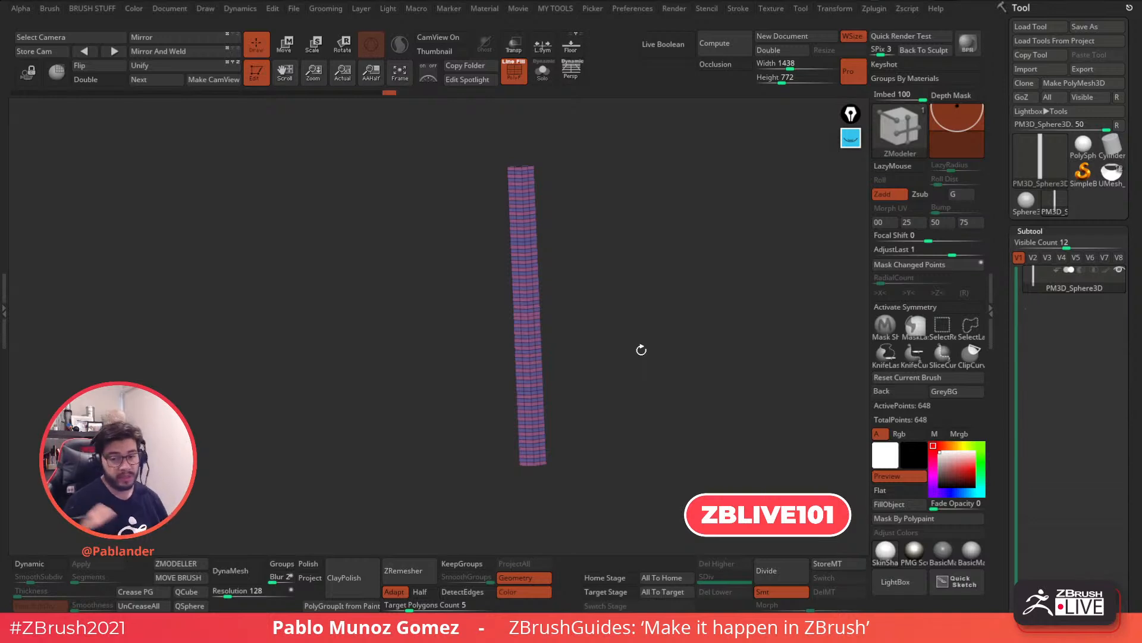
# Switch to the PolySphere and set its polyframe to show only the polygroup fill, without lines
pyautogui.click(1080, 153)
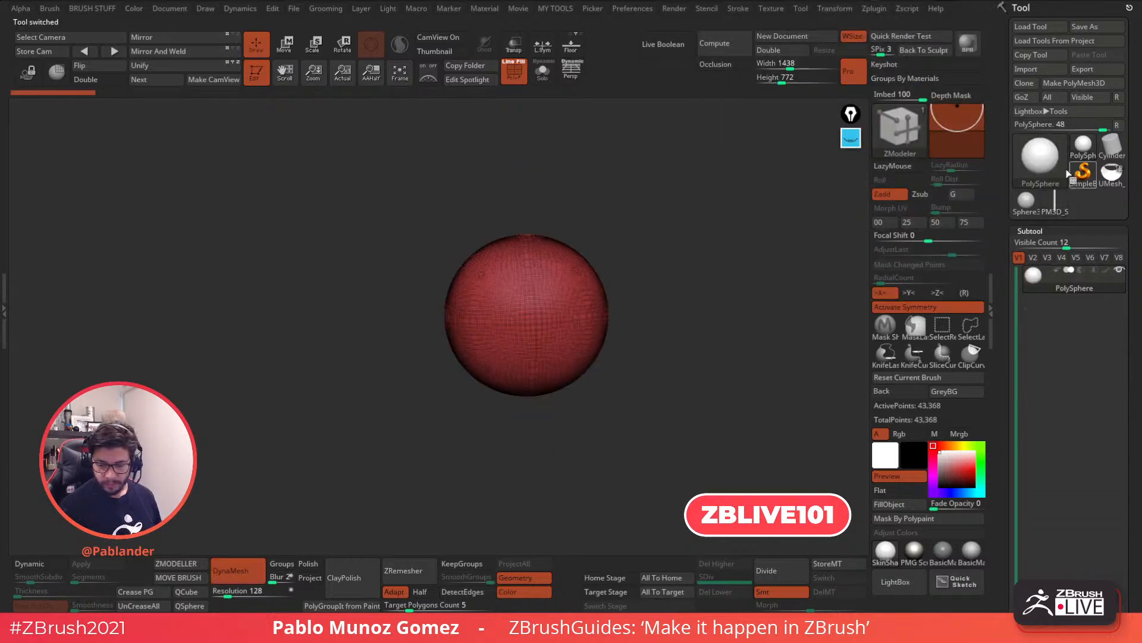
pyautogui.keyDown('alt'); pyautogui.moveTo(650, 307); pyautogui.dragTo(671, 346); pyautogui.keyUp('alt')
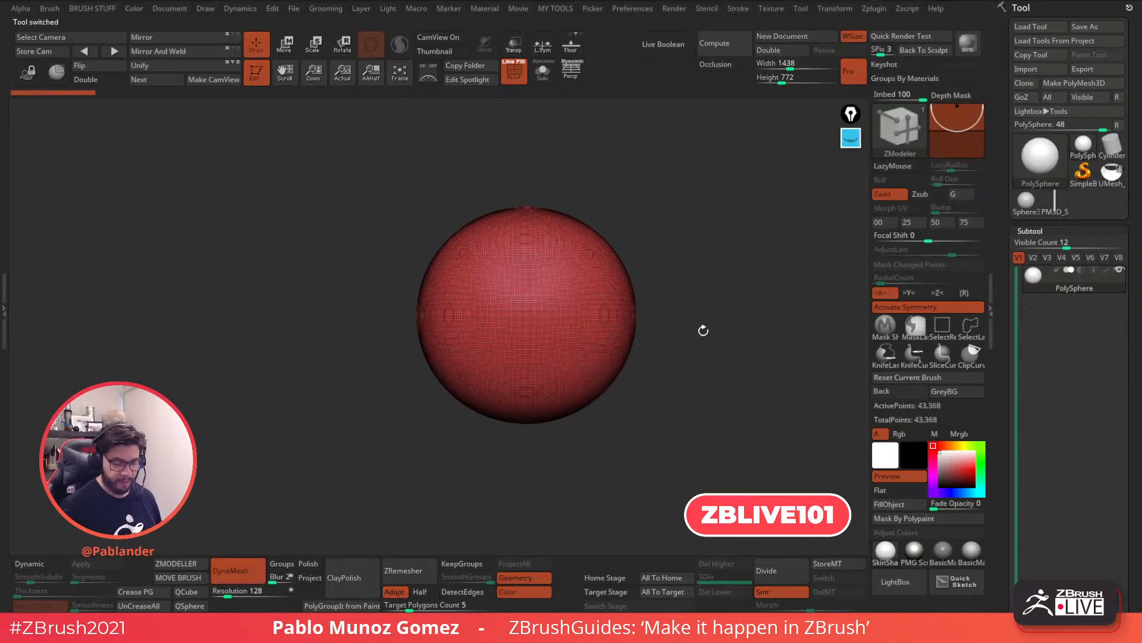
pyautogui.click(511, 67)
pyautogui.click(511, 67)
pyautogui.click(515, 62)
pyautogui.click(516, 63)
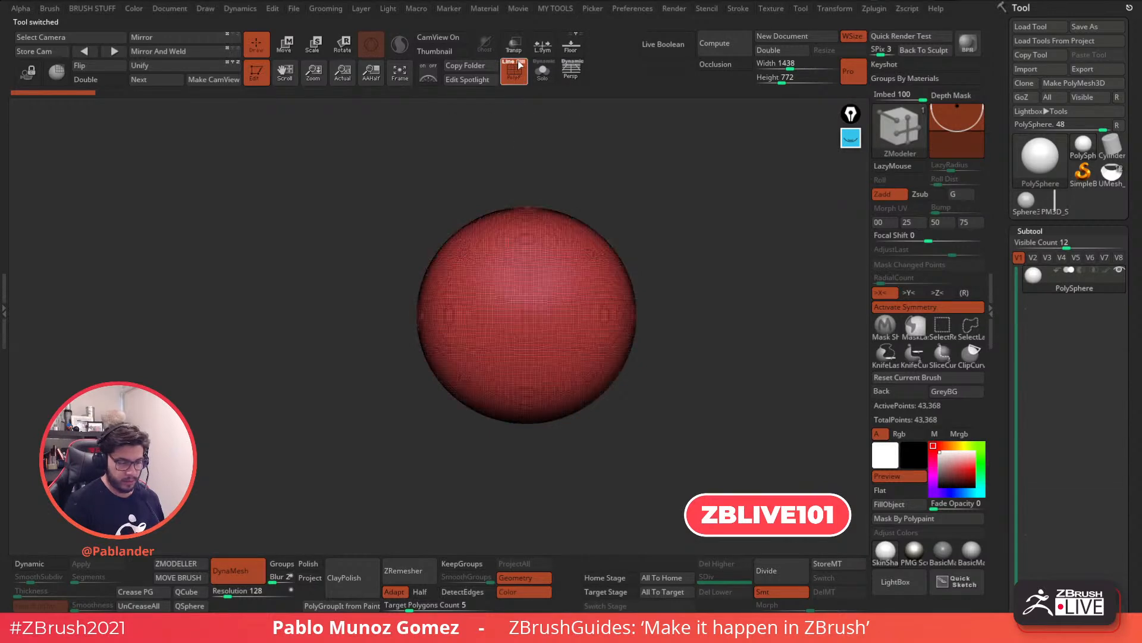
pyautogui.click(513, 70)
pyautogui.click(518, 76)
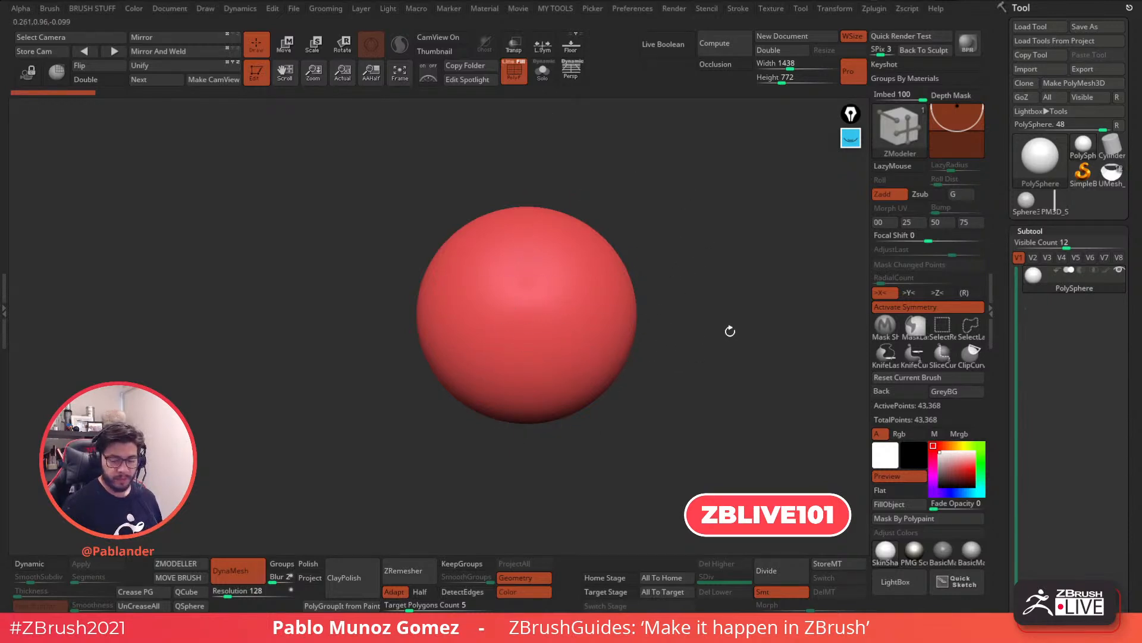
# Slice the sphere with two roughly parallel diagonal SliceCurve cuts to split it into banded polygroups
pyautogui.hotkey('ctrl', 'shift')
pyautogui.keyDown('ctrl'); pyautogui.keyDown('shift'); pyautogui.moveTo(649, 215); pyautogui.dragTo(416, 494); pyautogui.keyUp('shift'); pyautogui.keyUp('ctrl')
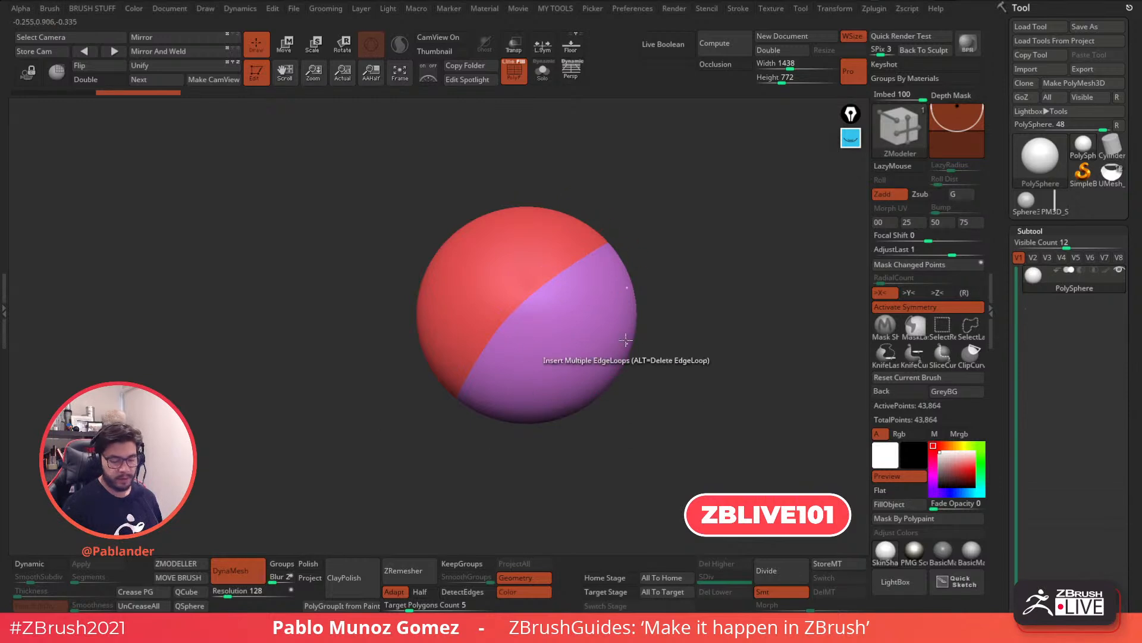
pyautogui.hotkey('ctrl', 'shift')
pyautogui.moveTo(662, 289)
pyautogui.keyDown('ctrl'); pyautogui.keyDown('shift'); pyautogui.mouseDown()
pyautogui.moveTo(583, 306)
pyautogui.moveTo(528, 364)
pyautogui.moveTo(459, 520)
pyautogui.mouseUp(); pyautogui.keyUp('shift'); pyautogui.keyUp('ctrl')
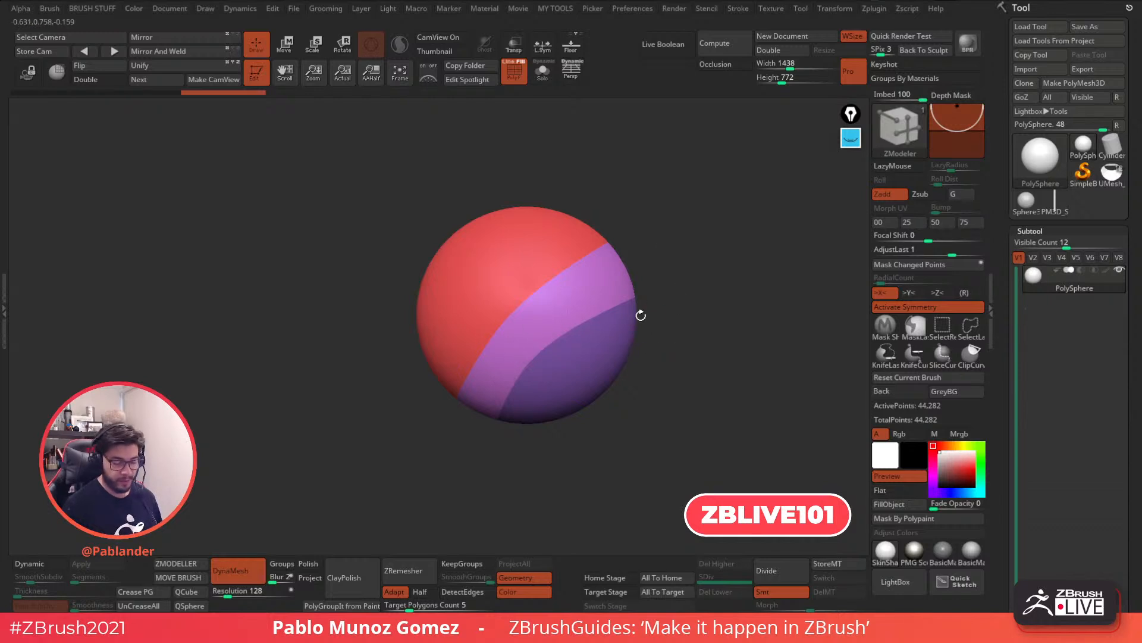
# Slice the sphere across the diagonal bands and cut off a cap on one side to form more polygroups
pyautogui.moveTo(474, 172)
pyautogui.keyDown('ctrl'); pyautogui.keyDown('shift'); pyautogui.mouseDown()
pyautogui.moveTo(479, 280)
pyautogui.moveTo(604, 423)
pyautogui.moveTo(626, 429)
pyautogui.mouseUp(); pyautogui.keyUp('shift'); pyautogui.keyUp('ctrl')
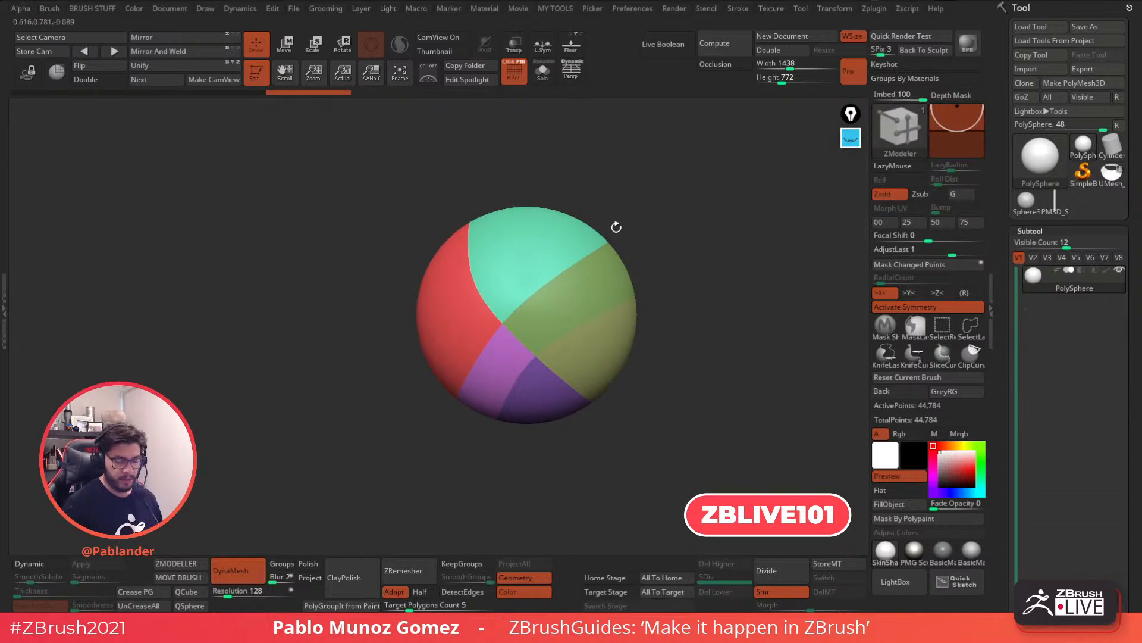
pyautogui.moveTo(587, 203)
pyautogui.keyDown('ctrl'); pyautogui.keyDown('shift'); pyautogui.mouseDown()
pyautogui.moveTo(566, 253)
pyautogui.moveTo(616, 310)
pyautogui.moveTo(678, 309)
pyautogui.mouseUp(); pyautogui.keyUp('shift'); pyautogui.keyUp('ctrl')
pyautogui.moveTo(680, 393)
pyautogui.mouseDown()
pyautogui.moveTo(655, 444)
pyautogui.moveTo(600, 469)
pyautogui.moveTo(653, 421)
pyautogui.moveTo(672, 366)
pyautogui.mouseUp()
pyautogui.moveTo(679, 278); pyautogui.dragTo(576, 444)
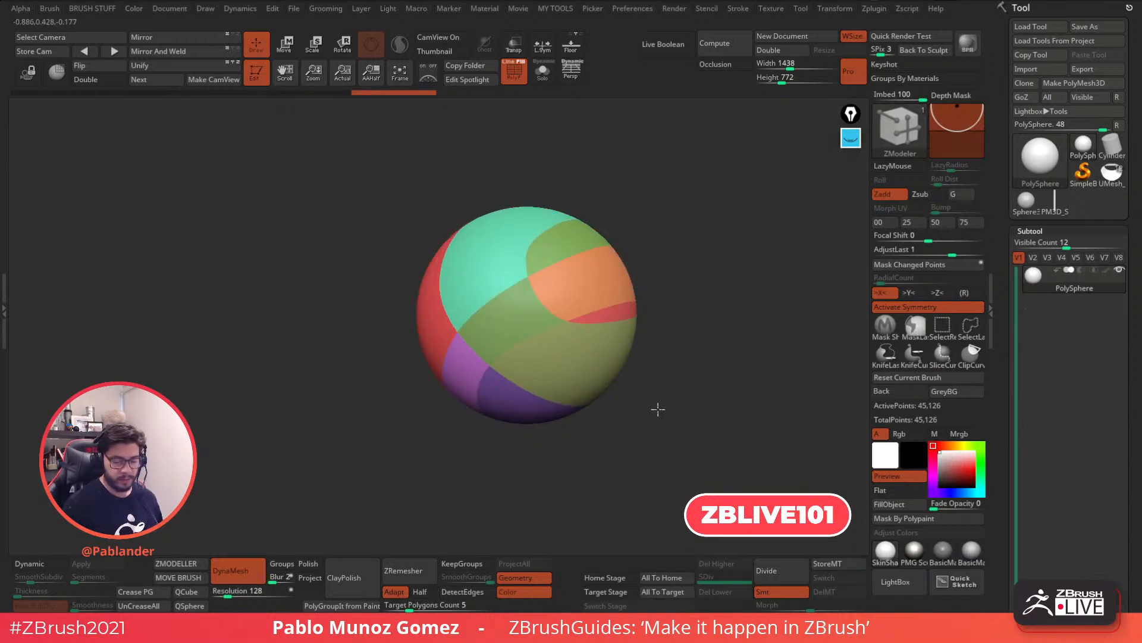
pyautogui.moveTo(694, 339); pyautogui.dragTo(659, 412)
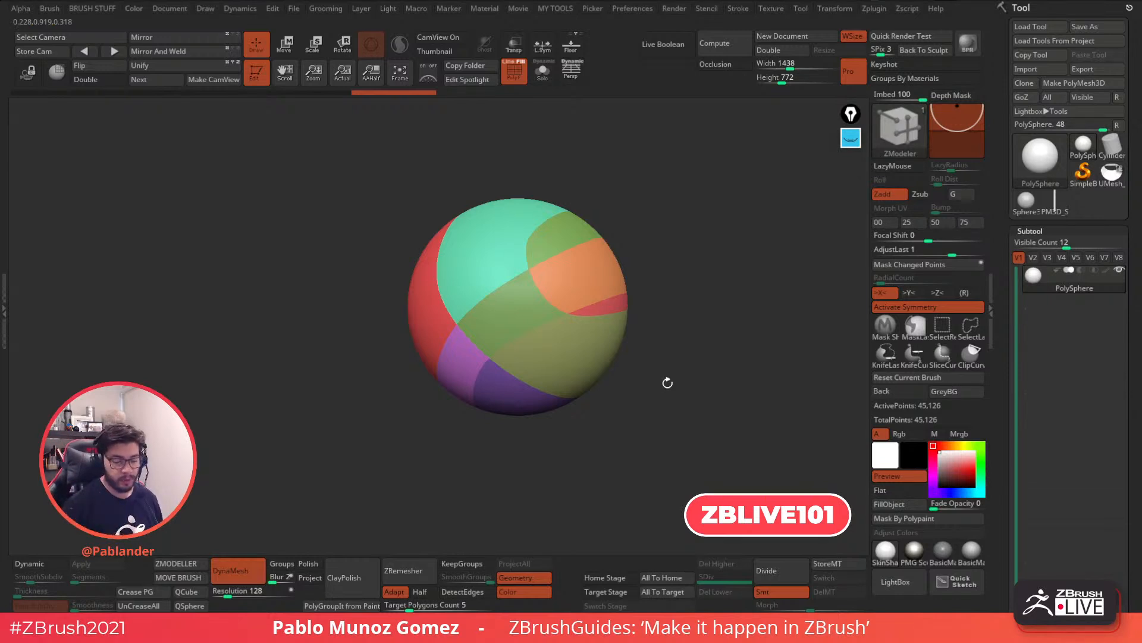
# Hide the polygroups of the sliced cap with the SelectRect brush and turn on double-sided display
pyautogui.click(951, 331)
pyautogui.keyDown('ctrl'); pyautogui.keyDown('shift'); pyautogui.click(578, 239); pyautogui.keyUp('shift'); pyautogui.keyUp('ctrl')
pyautogui.keyDown('ctrl'); pyautogui.keyDown('shift'); pyautogui.moveTo(652, 235); pyautogui.dragTo(661, 250); pyautogui.keyUp('shift'); pyautogui.keyUp('ctrl')
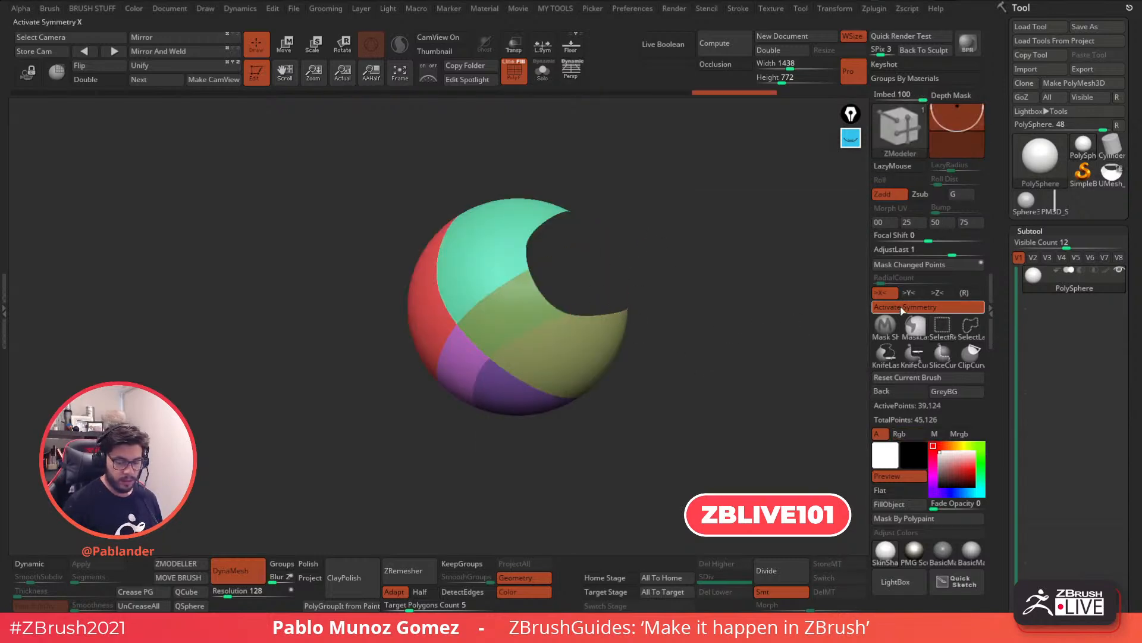
pyautogui.click(97, 79)
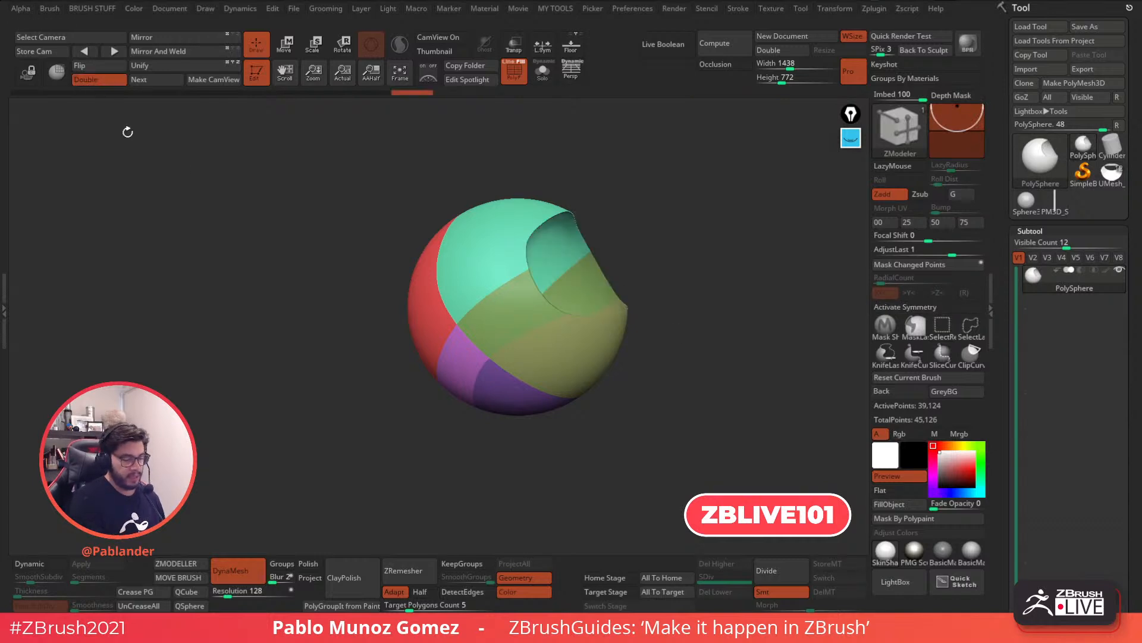
# Check the hidden cap by inverting visibility, then unhide the sphere and merge its two lower polygroups into one
pyautogui.keyDown('ctrl'); pyautogui.keyDown('shift'); pyautogui.moveTo(702, 283); pyautogui.dragTo(699, 300); pyautogui.keyUp('shift'); pyautogui.keyUp('ctrl')
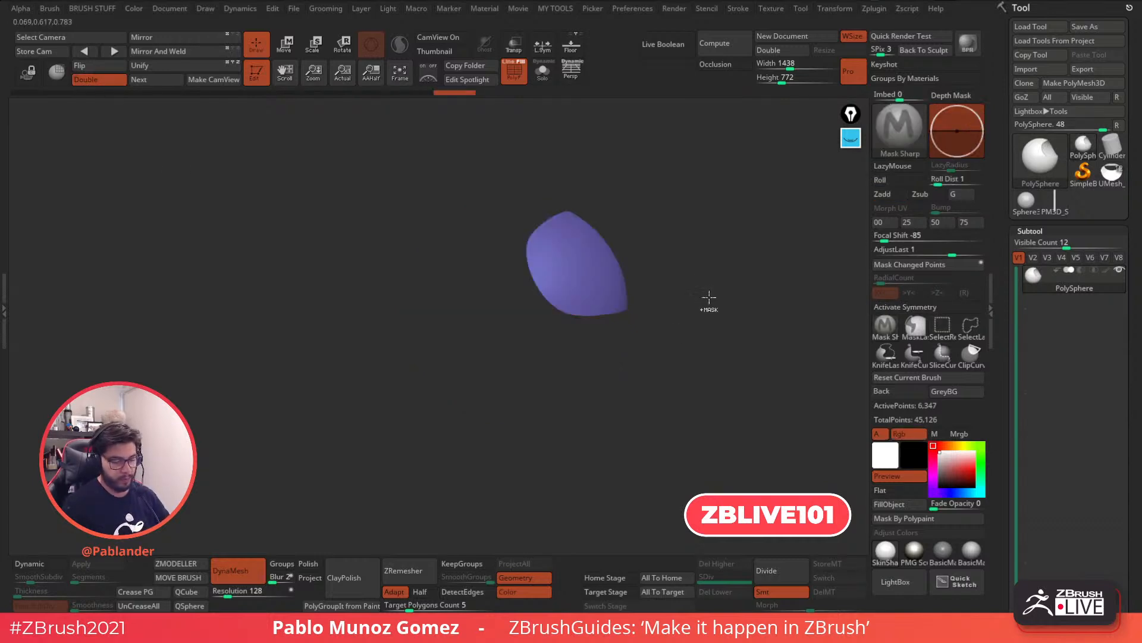
pyautogui.keyDown('ctrl'); pyautogui.keyDown('shift'); pyautogui.click(709, 297); pyautogui.keyUp('shift'); pyautogui.keyUp('ctrl')
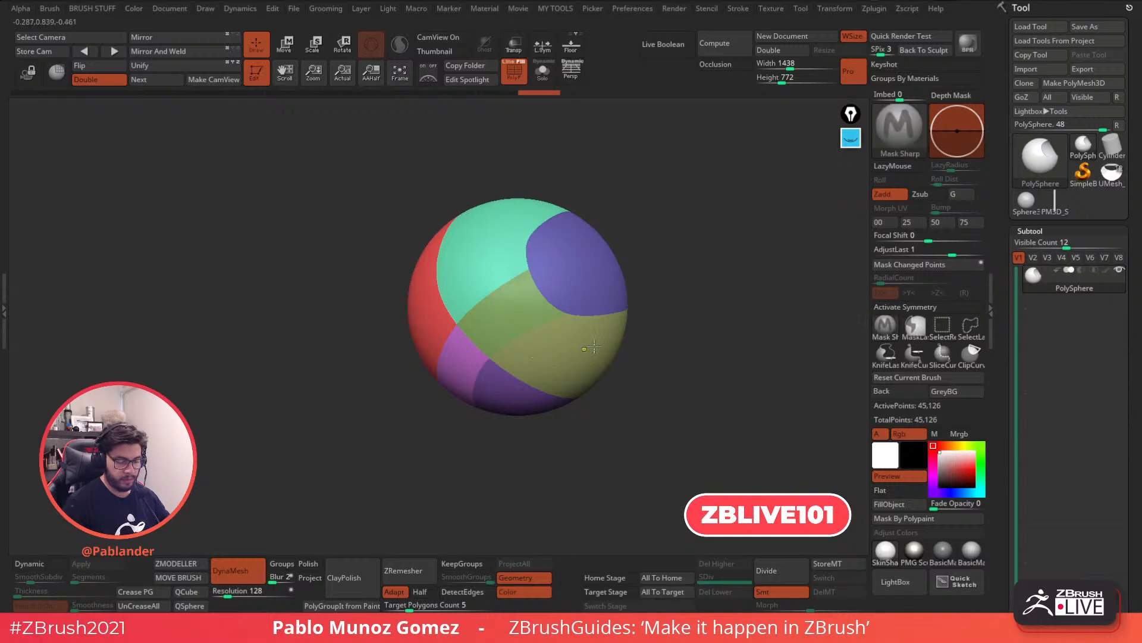
pyautogui.moveTo(617, 355); pyautogui.dragTo(624, 332, button='right')
pyautogui.keyDown('ctrl'); pyautogui.keyDown('shift'); pyautogui.click(595, 365); pyautogui.keyUp('shift'); pyautogui.keyUp('ctrl')
pyautogui.keyDown('ctrl'); pyautogui.keyDown('shift'); pyautogui.click(613, 369); pyautogui.keyUp('shift'); pyautogui.keyUp('ctrl')
pyautogui.keyDown('ctrl'); pyautogui.keyDown('shift'); pyautogui.click(537, 399); pyautogui.keyUp('shift'); pyautogui.keyUp('ctrl')
pyautogui.keyDown('ctrl'); pyautogui.keyDown('shift'); pyautogui.moveTo(672, 328); pyautogui.dragTo(682, 340); pyautogui.keyUp('shift'); pyautogui.keyUp('ctrl')
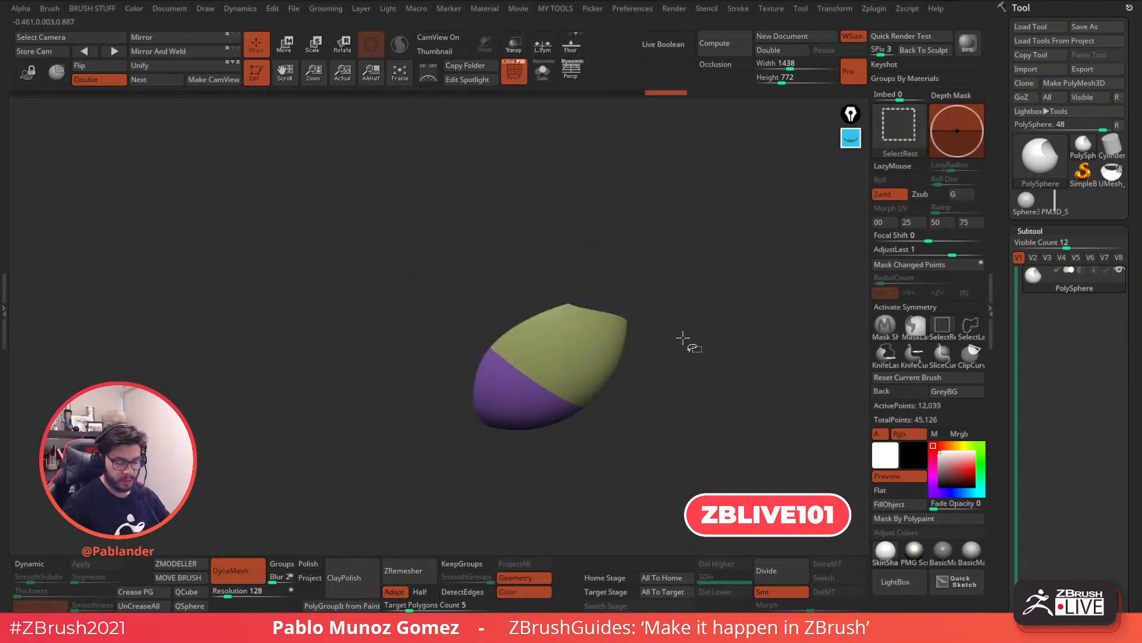
pyautogui.hotkey('ctrl', 'w')
pyautogui.keyDown('ctrl'); pyautogui.keyDown('shift'); pyautogui.click(675, 336); pyautogui.keyUp('shift'); pyautogui.keyUp('ctrl')
# Isolate the large upper polygroup and the adjoining side polygroup, merge them into one, and unhide the full sphere
pyautogui.keyDown('ctrl'); pyautogui.keyDown('shift'); pyautogui.click(461, 254); pyautogui.keyUp('shift'); pyautogui.keyUp('ctrl')
pyautogui.keyDown('ctrl'); pyautogui.keyDown('shift'); pyautogui.click(557, 229); pyautogui.keyUp('shift'); pyautogui.keyUp('ctrl')
pyautogui.keyDown('ctrl'); pyautogui.keyDown('shift'); pyautogui.click(445, 310); pyautogui.keyUp('shift'); pyautogui.keyUp('ctrl')
pyautogui.keyDown('ctrl'); pyautogui.keyDown('shift'); pyautogui.moveTo(665, 233); pyautogui.dragTo(641, 323); pyautogui.keyUp('shift'); pyautogui.keyUp('ctrl')
pyautogui.hotkey('ctrl', 'w')
pyautogui.keyDown('ctrl'); pyautogui.keyDown('shift'); pyautogui.click(667, 247); pyautogui.keyUp('shift'); pyautogui.keyUp('ctrl')
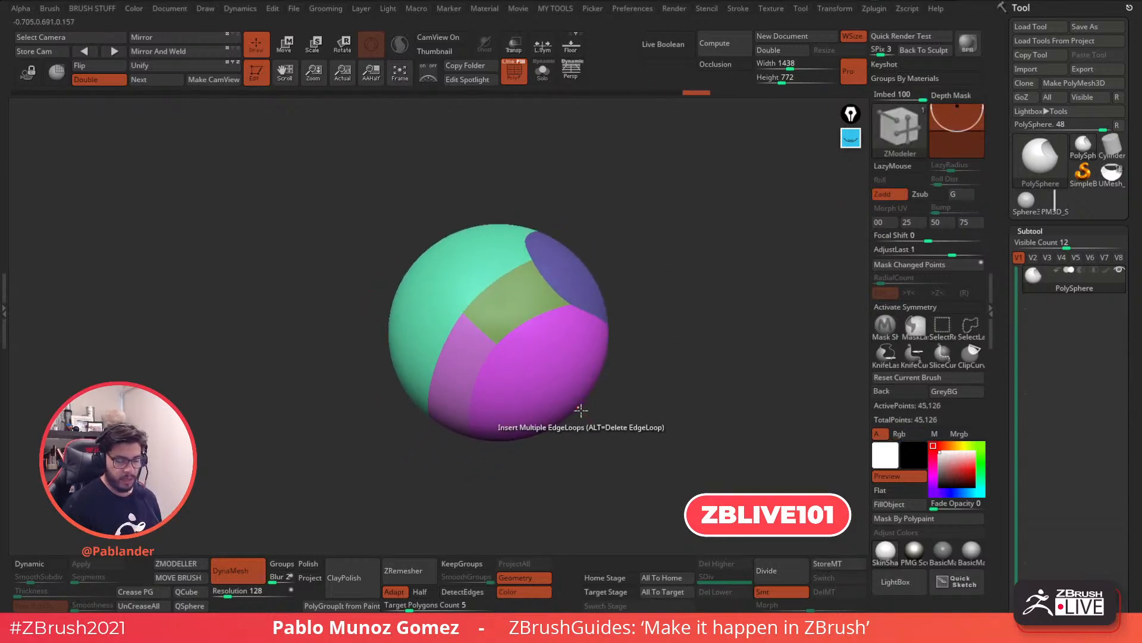
# Show the polyframe lines and ZRemesh the sphere with KeepGroups and Half enabled
pyautogui.click(512, 74)
pyautogui.moveTo(544, 145); pyautogui.dragTo(568, 363)
pyautogui.keyDown('alt'); pyautogui.moveTo(677, 352); pyautogui.dragTo(687, 341); pyautogui.keyUp('alt')
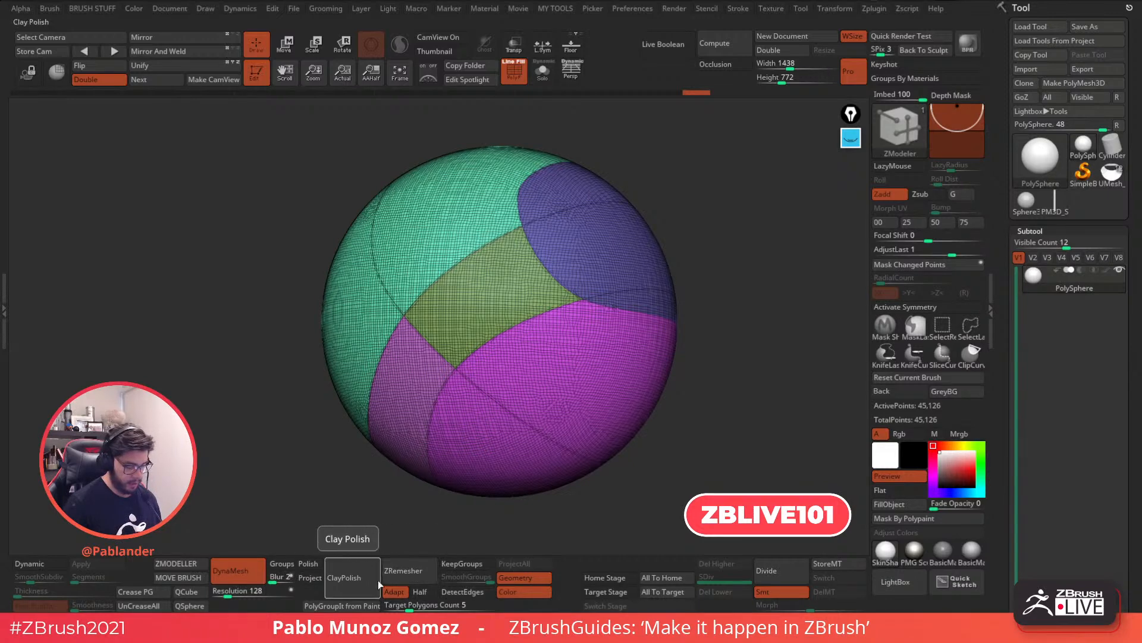
pyautogui.click(464, 563)
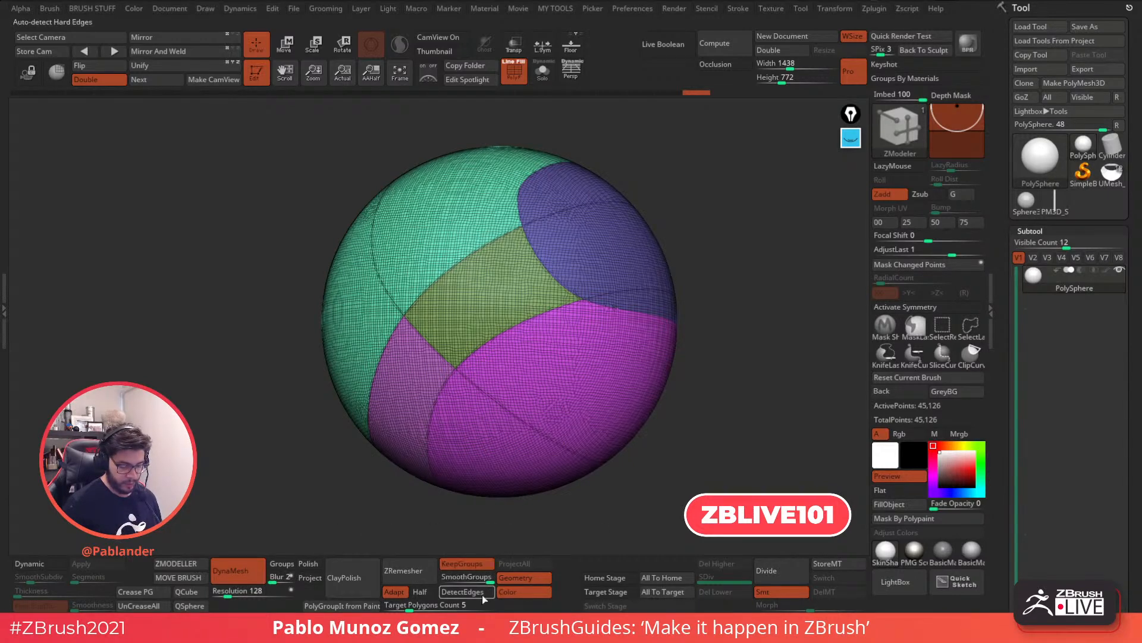
pyautogui.click(424, 594)
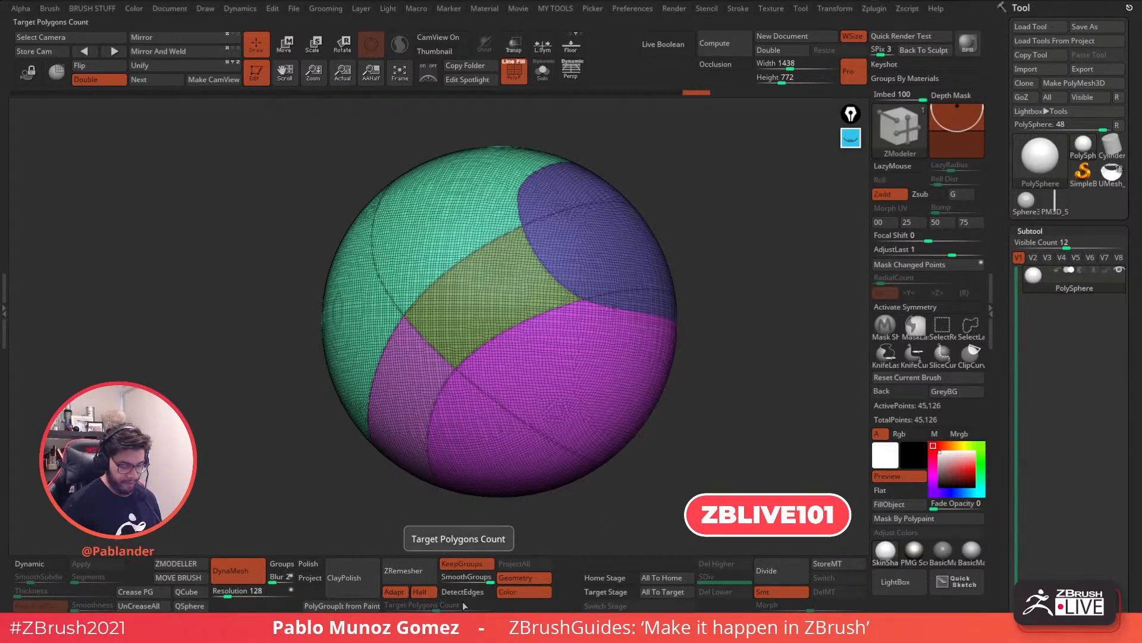
pyautogui.click(416, 568)
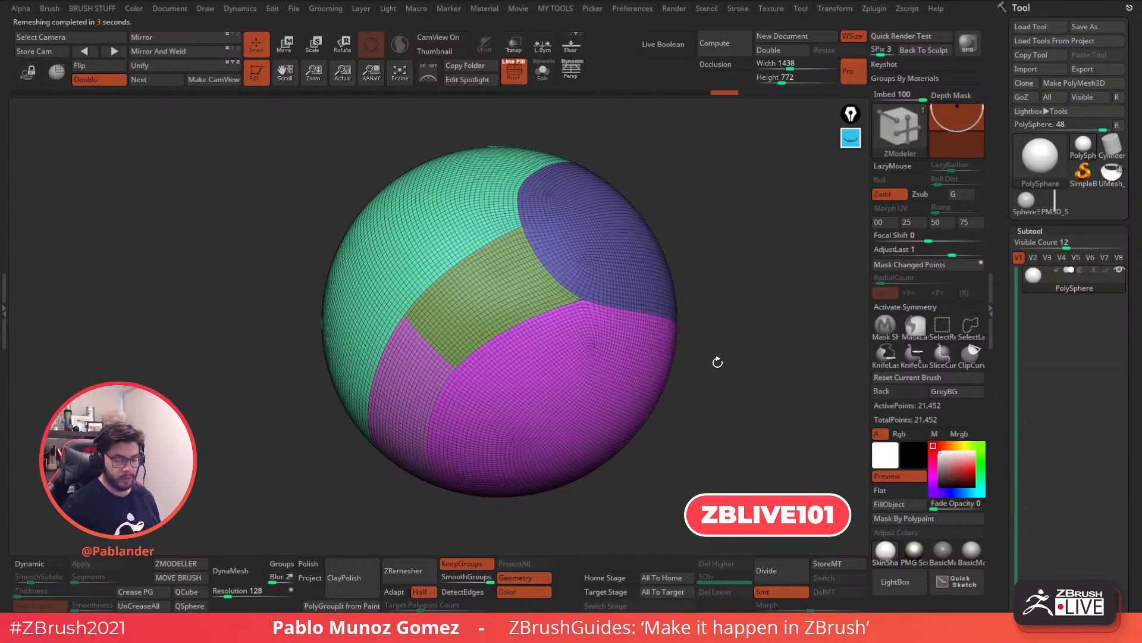
pyautogui.moveTo(712, 352); pyautogui.dragTo(665, 329)
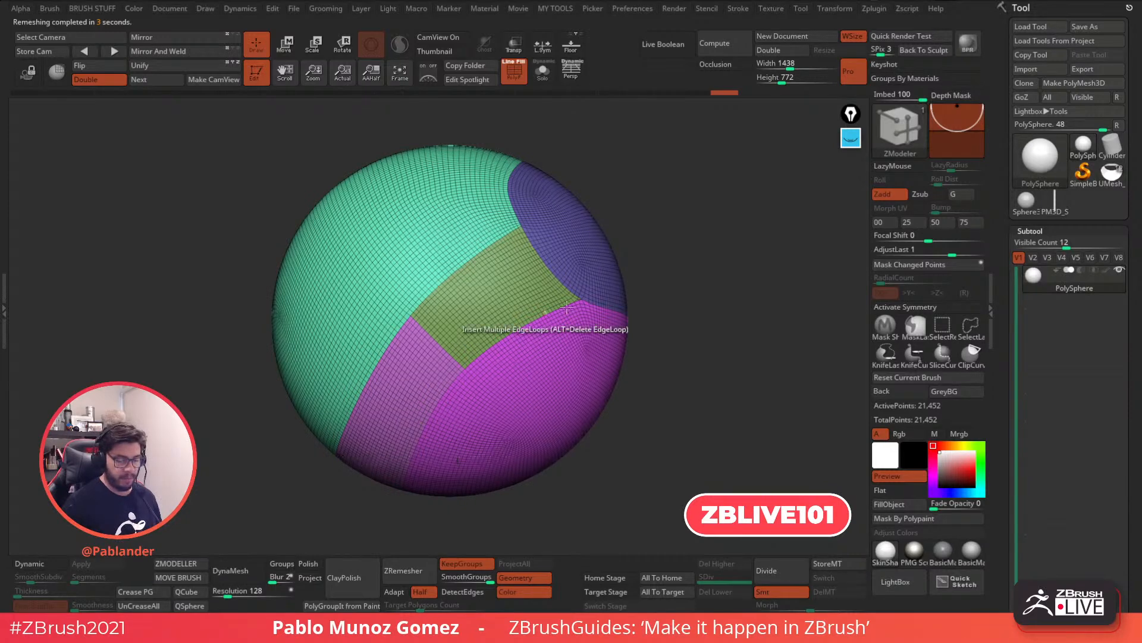
# Isolate the large lower polygroup and regroup it repeatedly until it has a clearly distinct colour, then show the whole sphere
pyautogui.keyDown('ctrl'); pyautogui.keyDown('shift'); pyautogui.click(539, 405); pyautogui.keyUp('shift'); pyautogui.keyUp('ctrl')
pyautogui.hotkey('ctrl', 'w')
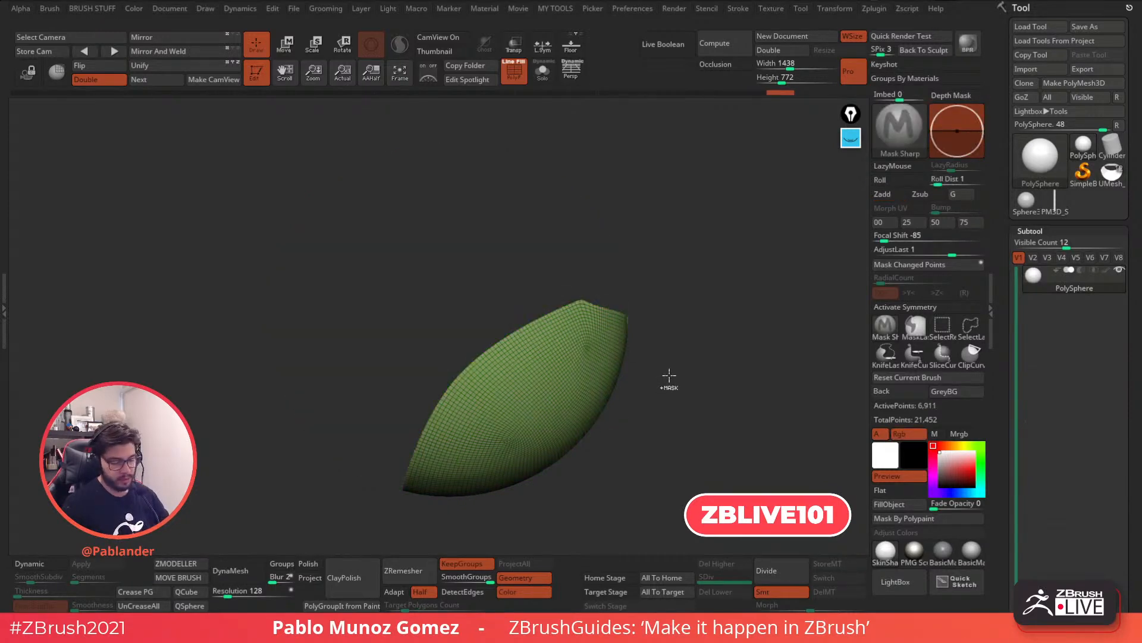
pyautogui.keyDown('ctrl'); pyautogui.keyDown('shift'); pyautogui.click(674, 375); pyautogui.keyUp('shift'); pyautogui.keyUp('ctrl')
pyautogui.keyDown('ctrl'); pyautogui.keyDown('shift'); pyautogui.click(595, 377); pyautogui.keyUp('shift'); pyautogui.keyUp('ctrl')
pyautogui.hotkey('ctrl', 'w')
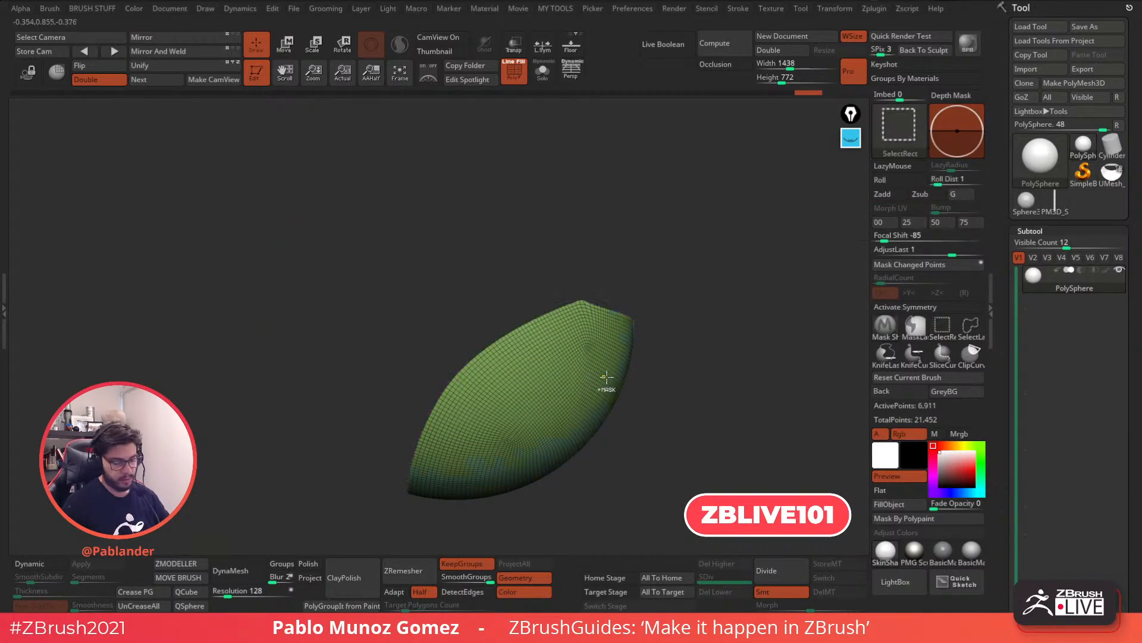
pyautogui.hotkey('ctrl', 'w')
pyautogui.hotkey('ctrl', 'w')
pyautogui.hotkey('ctrl', 'w')
pyautogui.hotkey('ctrl', 'w')
pyautogui.hotkey('ctrl', 'w')
pyautogui.hotkey('ctrl', 'w')
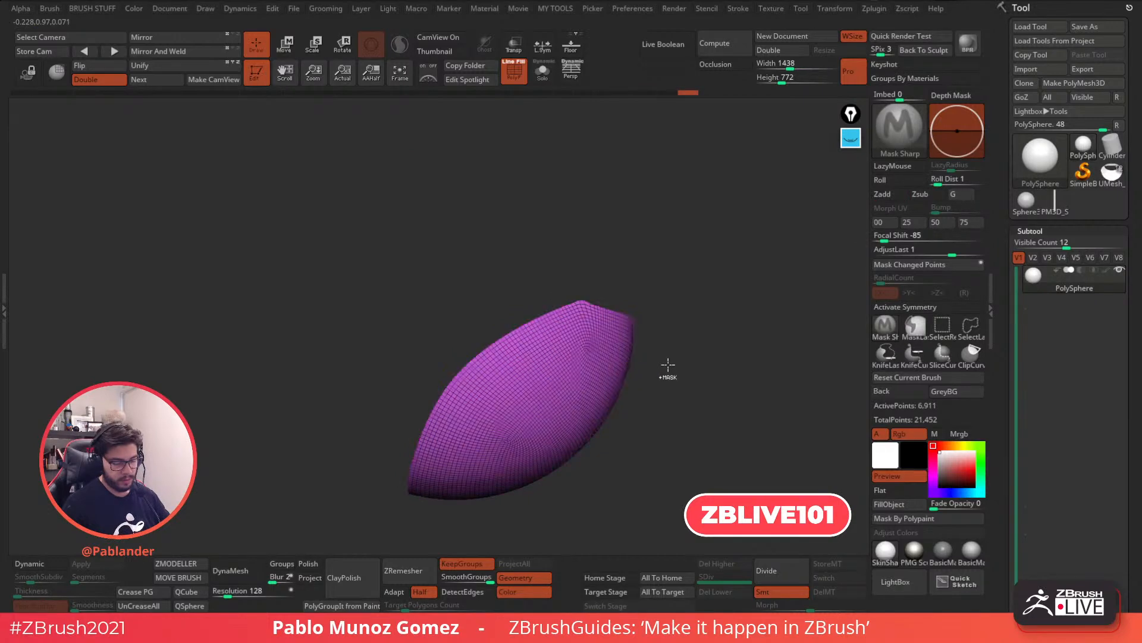
pyautogui.hotkey('ctrl', 'w')
pyautogui.hotkey('ctrl', 'w')
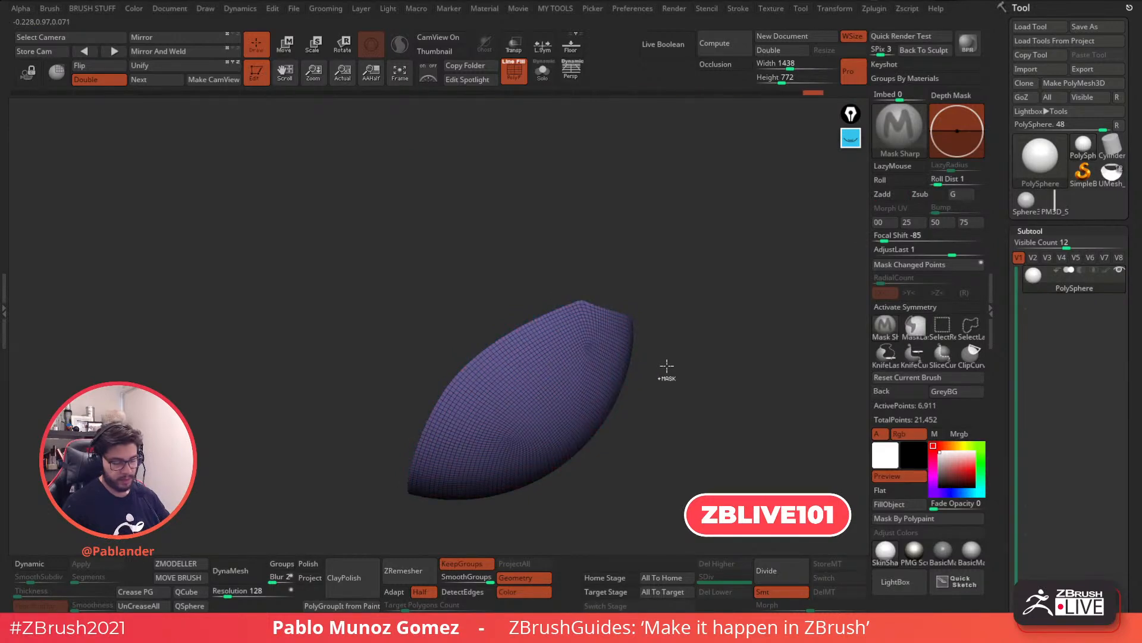
pyautogui.keyDown('ctrl'); pyautogui.keyDown('shift'); pyautogui.click(668, 367); pyautogui.keyUp('shift'); pyautogui.keyUp('ctrl')
pyautogui.keyDown('ctrl'); pyautogui.keyDown('shift'); pyautogui.click(623, 363); pyautogui.keyUp('shift'); pyautogui.keyUp('ctrl')
pyautogui.hotkey('ctrl', 'w')
pyautogui.keyDown('ctrl'); pyautogui.keyDown('shift'); pyautogui.click(659, 370); pyautogui.keyUp('shift'); pyautogui.keyUp('ctrl')
pyautogui.keyDown('ctrl'); pyautogui.keyDown('shift'); pyautogui.click(625, 377); pyautogui.keyUp('shift'); pyautogui.keyUp('ctrl')
pyautogui.hotkey('ctrl', 'w')
pyautogui.keyDown('ctrl'); pyautogui.keyDown('shift'); pyautogui.click(661, 369); pyautogui.keyUp('shift'); pyautogui.keyUp('ctrl')
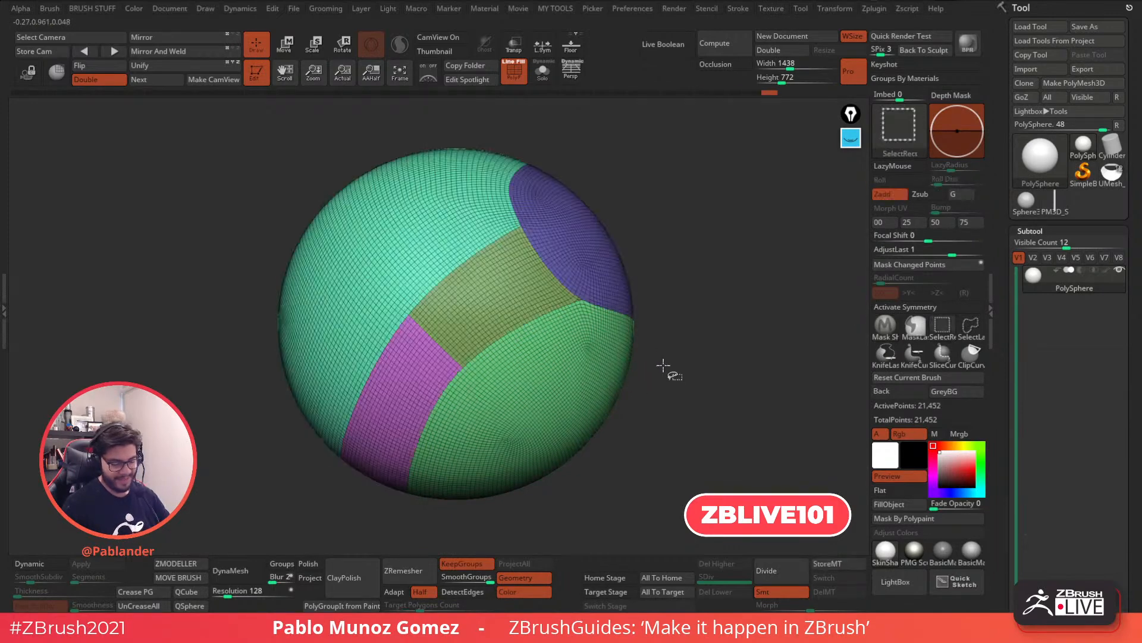
# Isolate the cap polygroup on the sphere's upper side, regroup it with a new colour, and unhide the rest
pyautogui.keyDown('ctrl'); pyautogui.keyDown('shift'); pyautogui.click(631, 312); pyautogui.keyUp('shift'); pyautogui.keyUp('ctrl')
pyautogui.hotkey('ctrl', 'w')
pyautogui.keyDown('ctrl'); pyautogui.keyDown('shift'); pyautogui.click(668, 319); pyautogui.keyUp('shift'); pyautogui.keyUp('ctrl')
pyautogui.keyDown('ctrl'); pyautogui.keyDown('shift'); pyautogui.click(637, 327); pyautogui.keyUp('shift'); pyautogui.keyUp('ctrl')
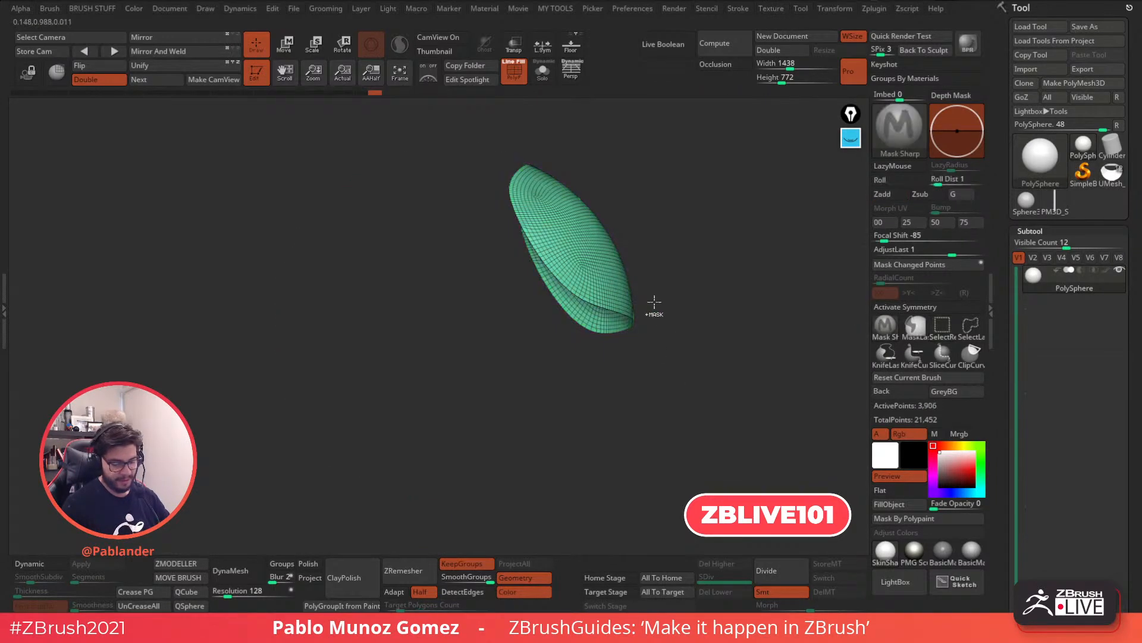
pyautogui.hotkey('ctrl', 'w')
pyautogui.keyDown('ctrl'); pyautogui.keyDown('shift'); pyautogui.click(663, 306); pyautogui.keyUp('shift'); pyautogui.keyUp('ctrl')
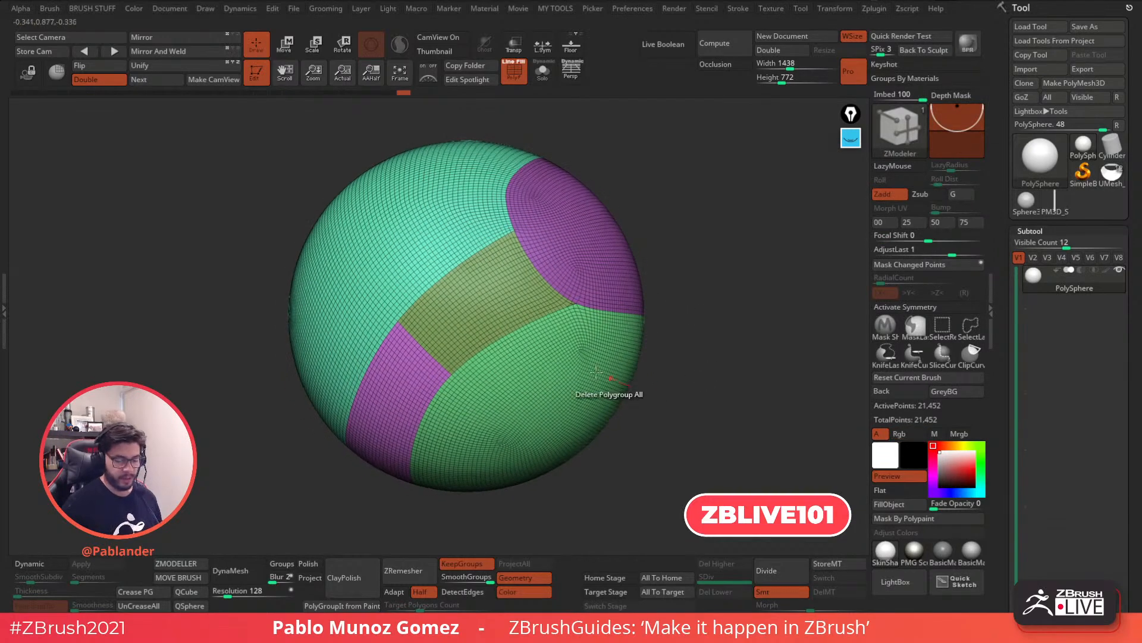
# ZRemesh the sphere two more times at Half while keeping its polygroups
pyautogui.click(421, 563)
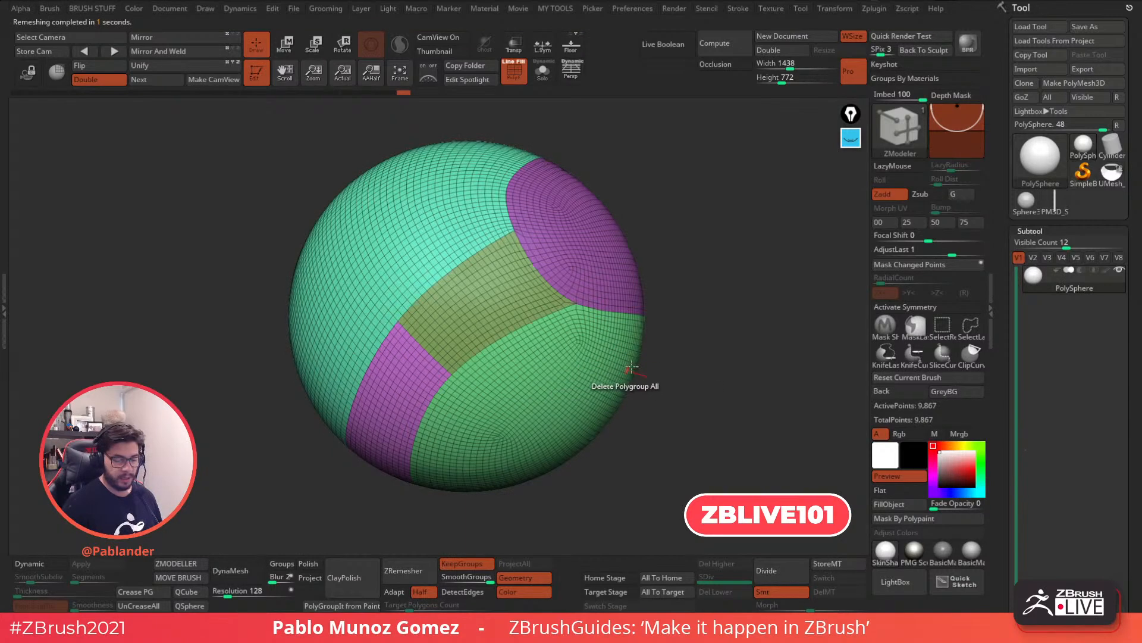
pyautogui.press('q')
pyautogui.moveTo(648, 507); pyautogui.dragTo(678, 503)
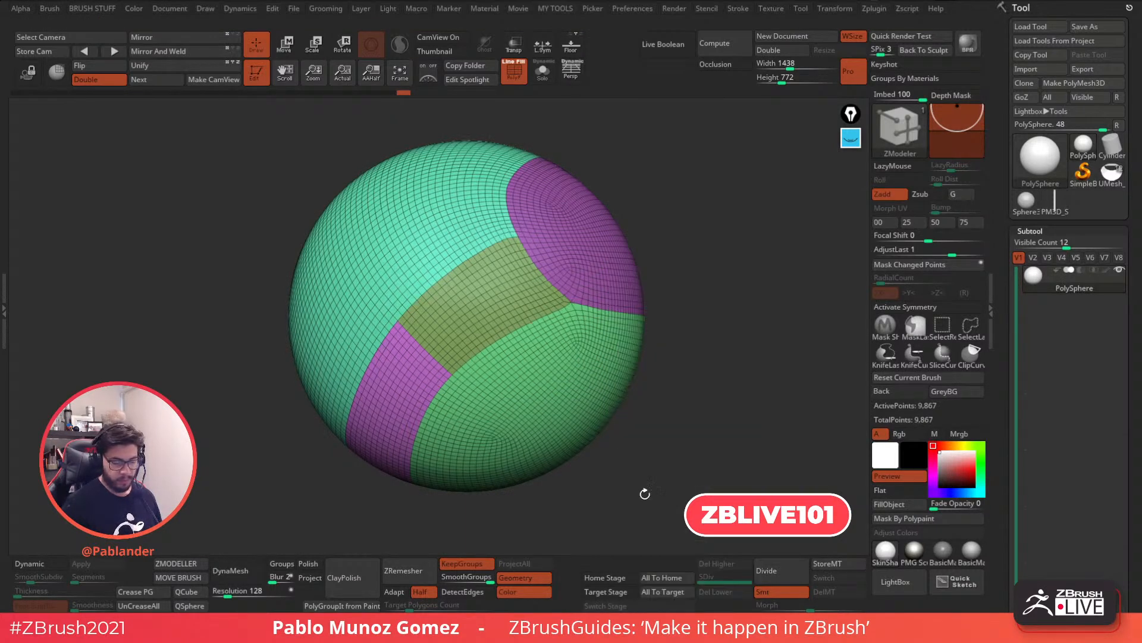
pyautogui.click(411, 570)
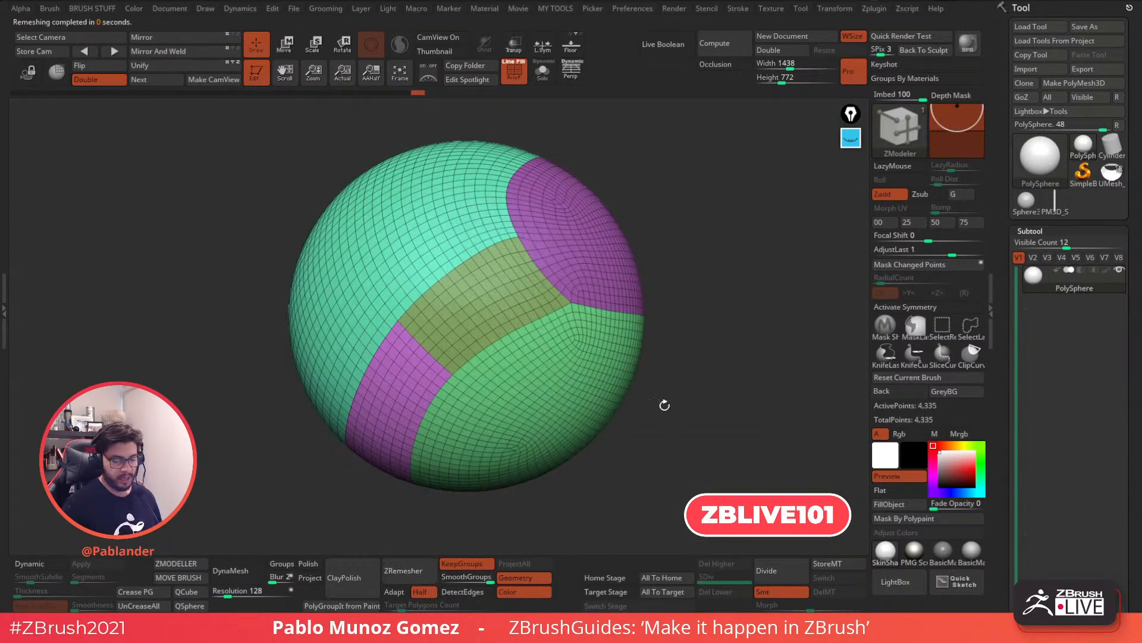
pyautogui.keyDown('ctrl'); pyautogui.moveTo(607, 392); pyautogui.dragTo(682, 322, button='right'); pyautogui.keyUp('ctrl')
pyautogui.moveTo(682, 321); pyautogui.dragTo(632, 311, button='right')
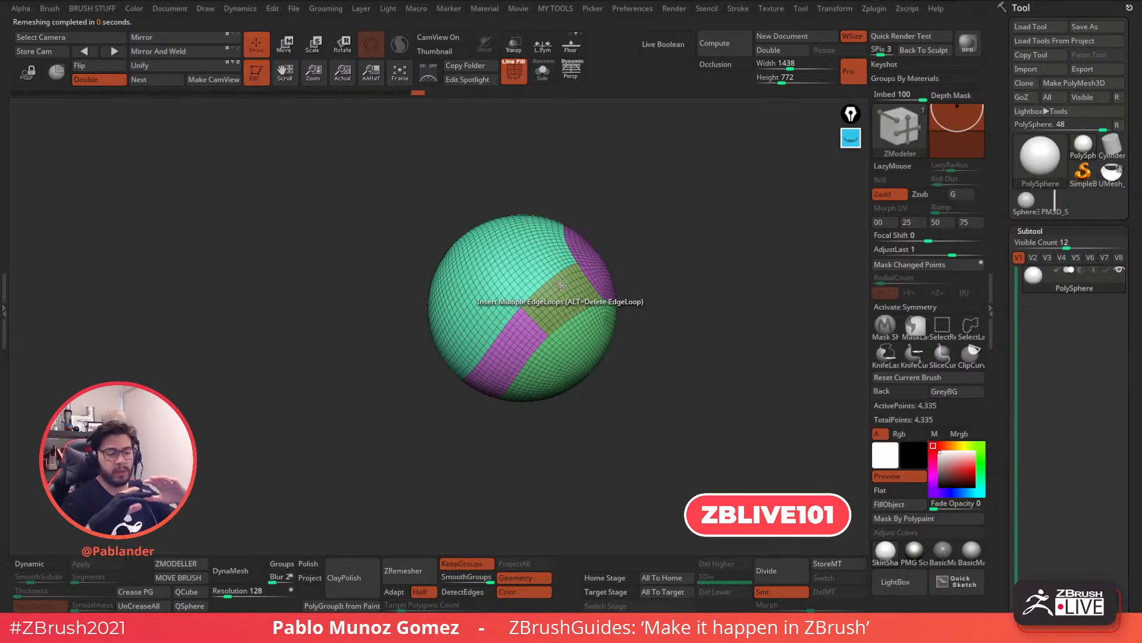
# Switch to the alien bust, activate its body subtool and examine the body's polygroups from the side
pyautogui.click(1106, 173)
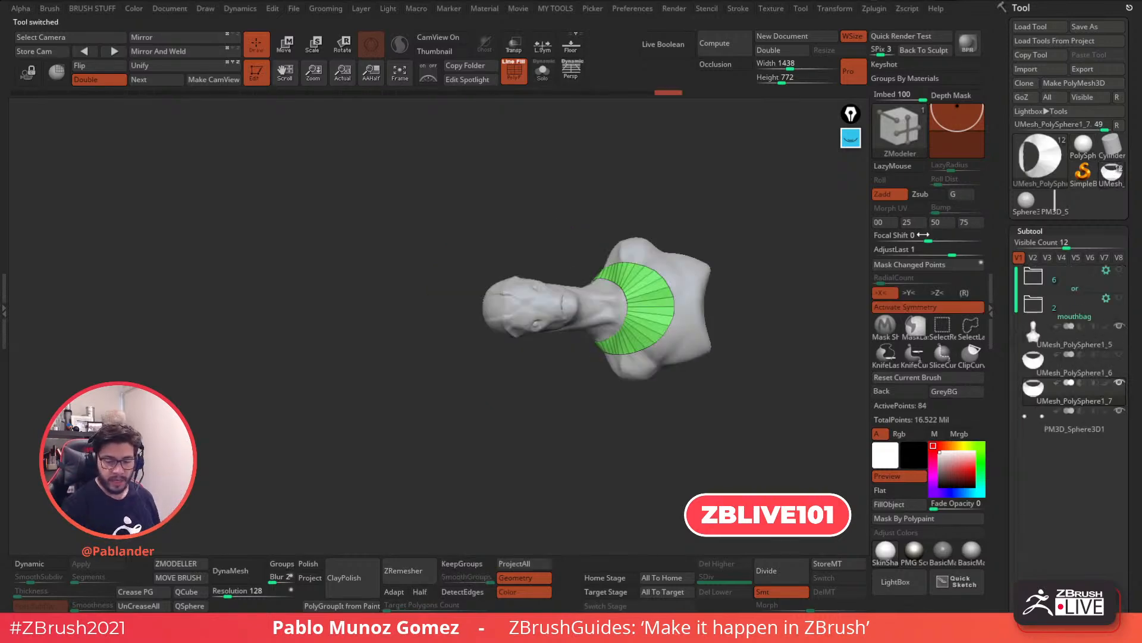
pyautogui.keyDown('alt'); pyautogui.click(569, 302); pyautogui.keyUp('alt')
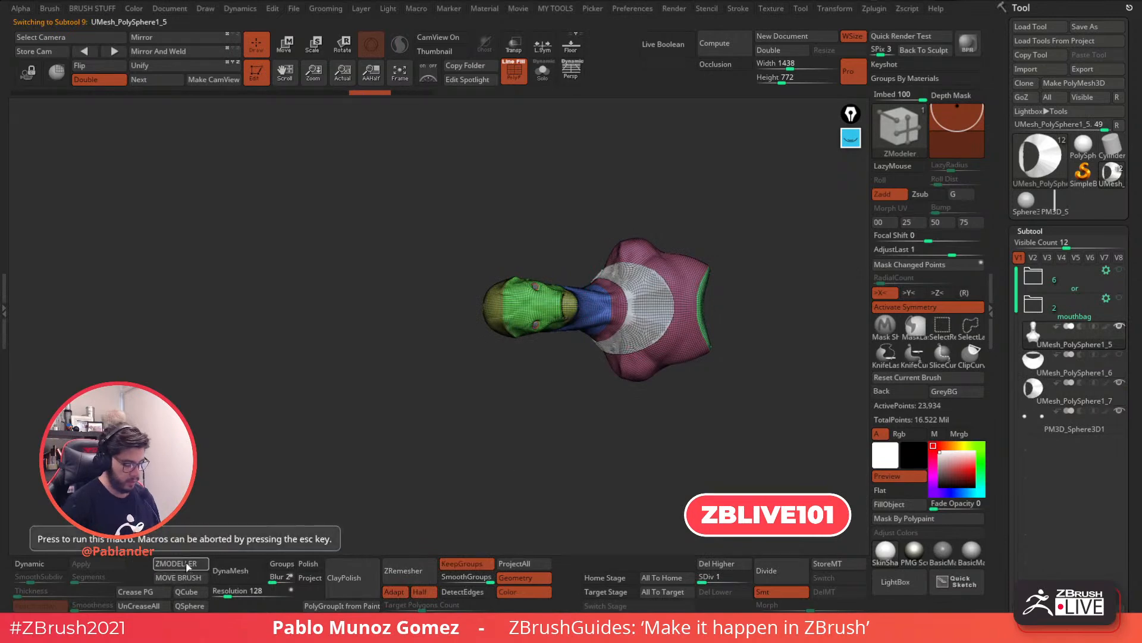
pyautogui.moveTo(379, 389)
pyautogui.mouseDown()
pyautogui.moveTo(548, 210)
pyautogui.moveTo(709, 182)
pyautogui.moveTo(680, 273)
pyautogui.moveTo(755, 298)
pyautogui.moveTo(792, 272)
pyautogui.moveTo(762, 320)
pyautogui.mouseUp()
pyautogui.moveTo(762, 321)
pyautogui.keyDown('shift'); pyautogui.mouseDown()
pyautogui.moveTo(780, 296)
pyautogui.moveTo(686, 291)
pyautogui.mouseUp(); pyautogui.keyUp('shift')
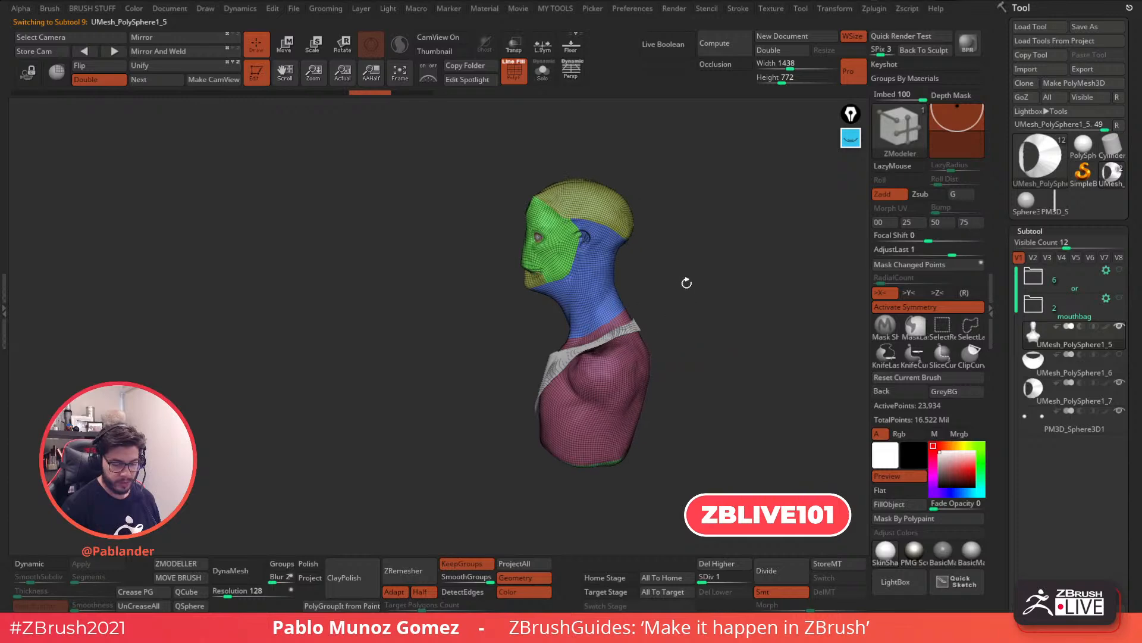
pyautogui.moveTo(705, 391); pyautogui.dragTo(739, 385)
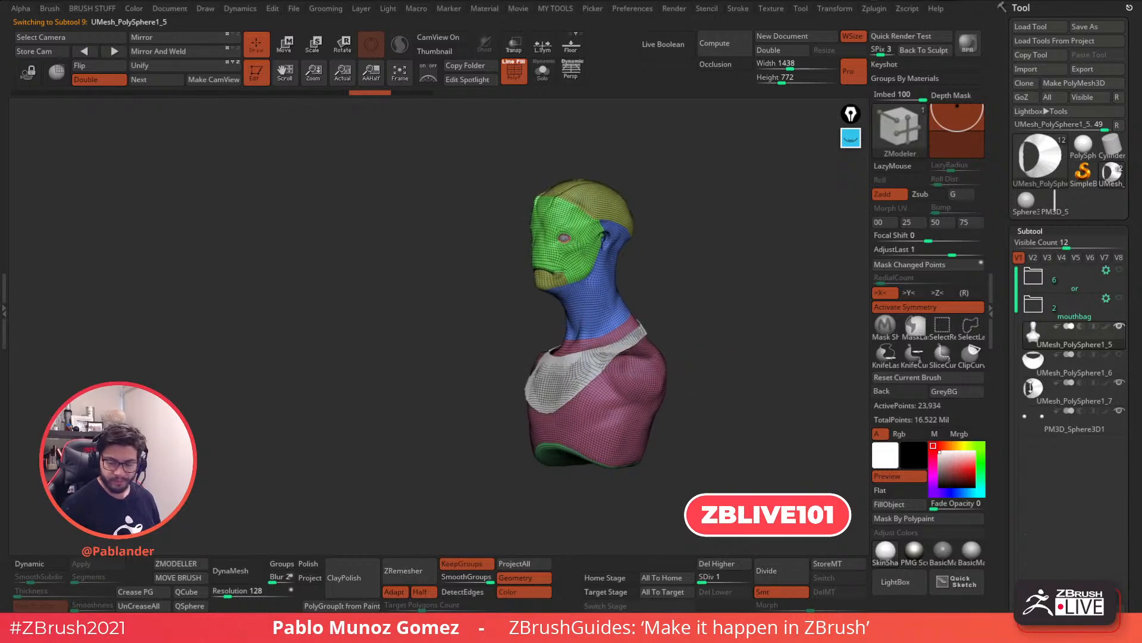
# Switch to the PM3D_Sphere3D bar and apply the Gizmo's taper deformer to it
pyautogui.click(1061, 207)
pyautogui.moveTo(688, 344); pyautogui.dragTo(611, 275)
pyautogui.press('b')
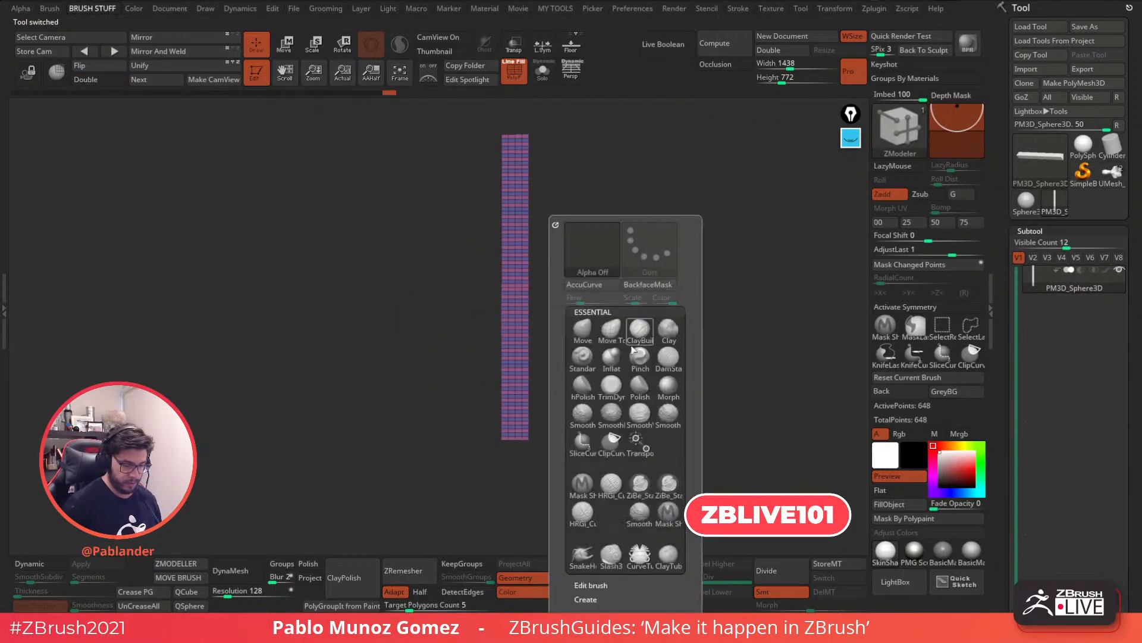
pyautogui.click(639, 336)
pyautogui.keyDown('alt'); pyautogui.moveTo(648, 239); pyautogui.dragTo(651, 275); pyautogui.keyUp('alt')
pyautogui.click(284, 42)
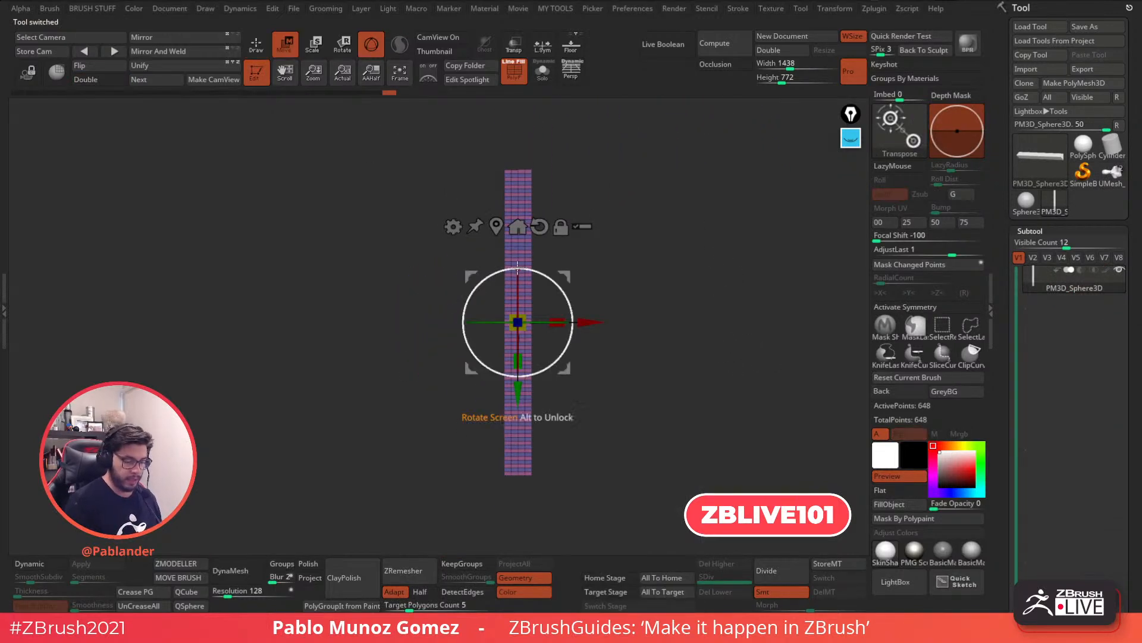
pyautogui.click(456, 227)
pyautogui.click(586, 346)
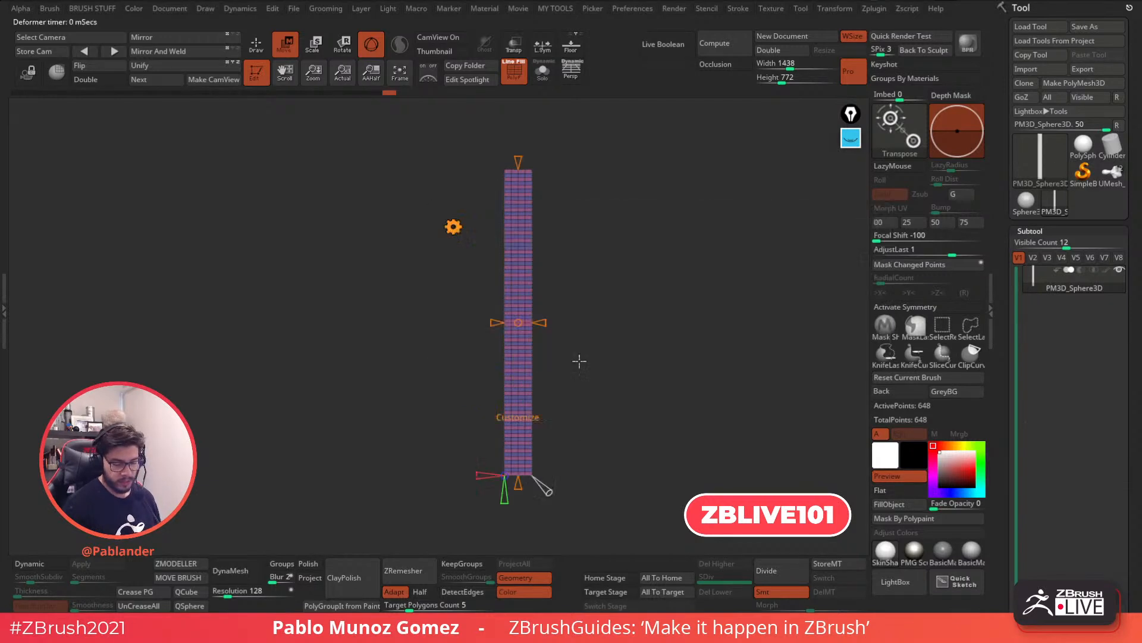
# Taper both ends of the bar to points and adjust the taper exponent until the tips are rounded
pyautogui.moveTo(576, 215); pyautogui.dragTo(523, 232)
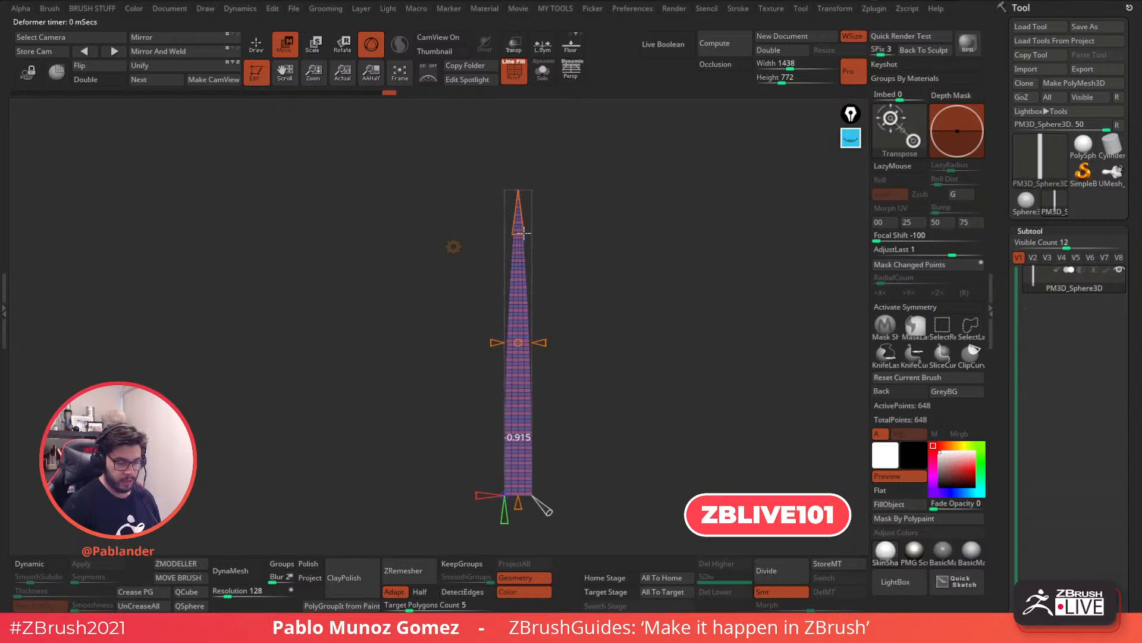
pyautogui.keyDown('alt'); pyautogui.moveTo(561, 436); pyautogui.dragTo(568, 374); pyautogui.keyUp('alt')
pyautogui.moveTo(528, 443); pyautogui.dragTo(536, 393)
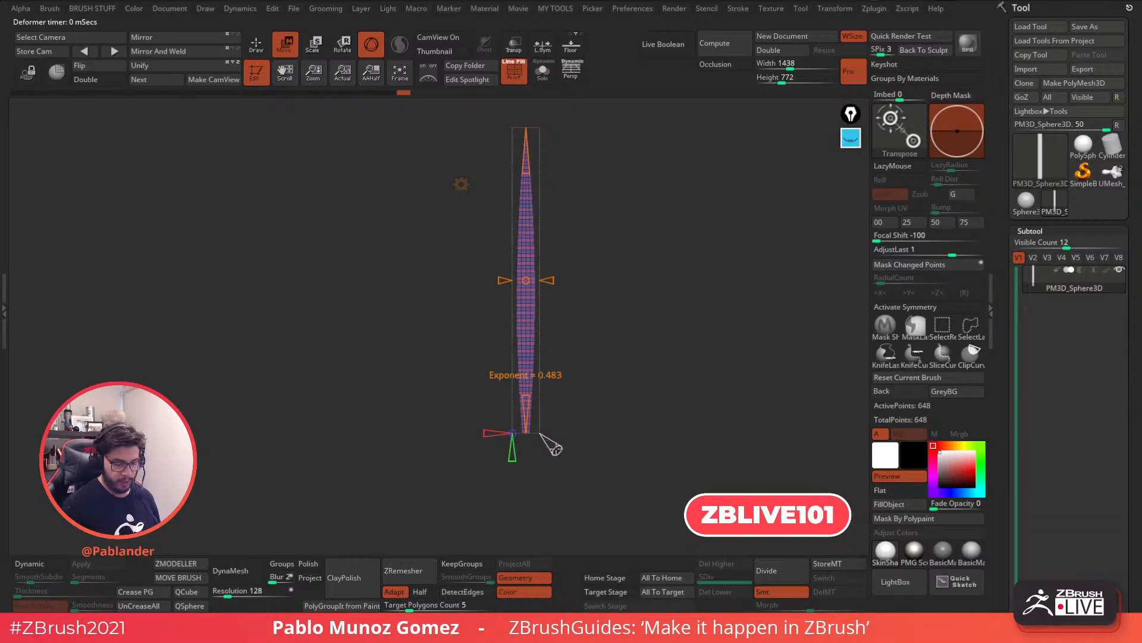
pyautogui.moveTo(577, 444)
pyautogui.keyDown('alt'); pyautogui.mouseDown()
pyautogui.moveTo(607, 423)
pyautogui.moveTo(594, 445)
pyautogui.mouseUp(); pyautogui.keyUp('alt')
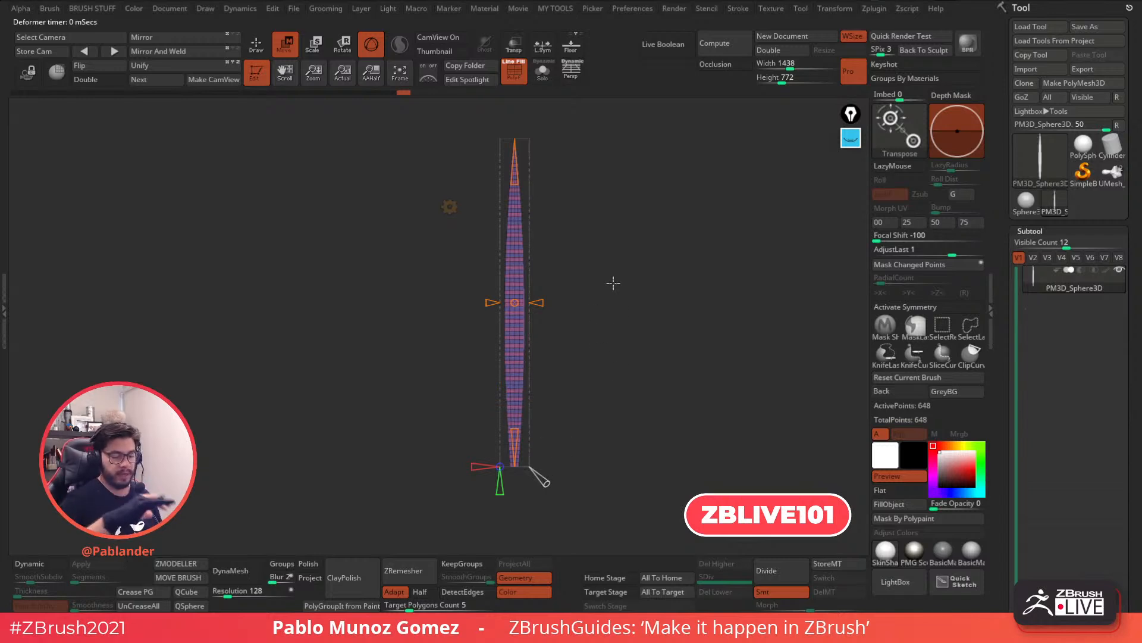
pyautogui.moveTo(548, 478); pyautogui.dragTo(556, 493)
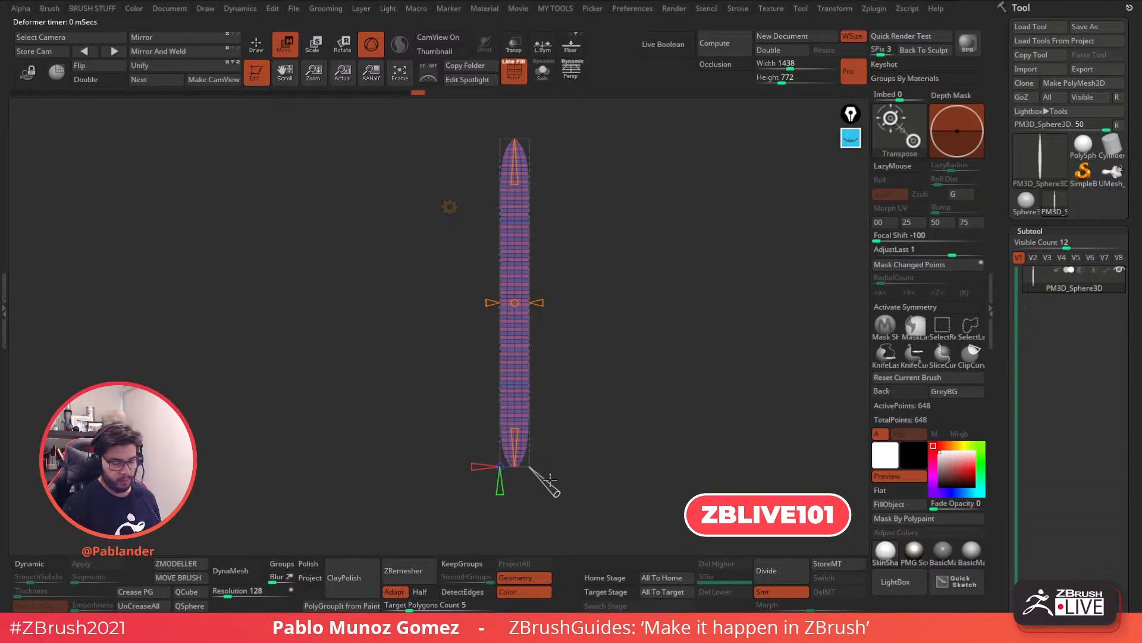
pyautogui.keyDown('alt'); pyautogui.moveTo(600, 390); pyautogui.dragTo(593, 394); pyautogui.keyUp('alt')
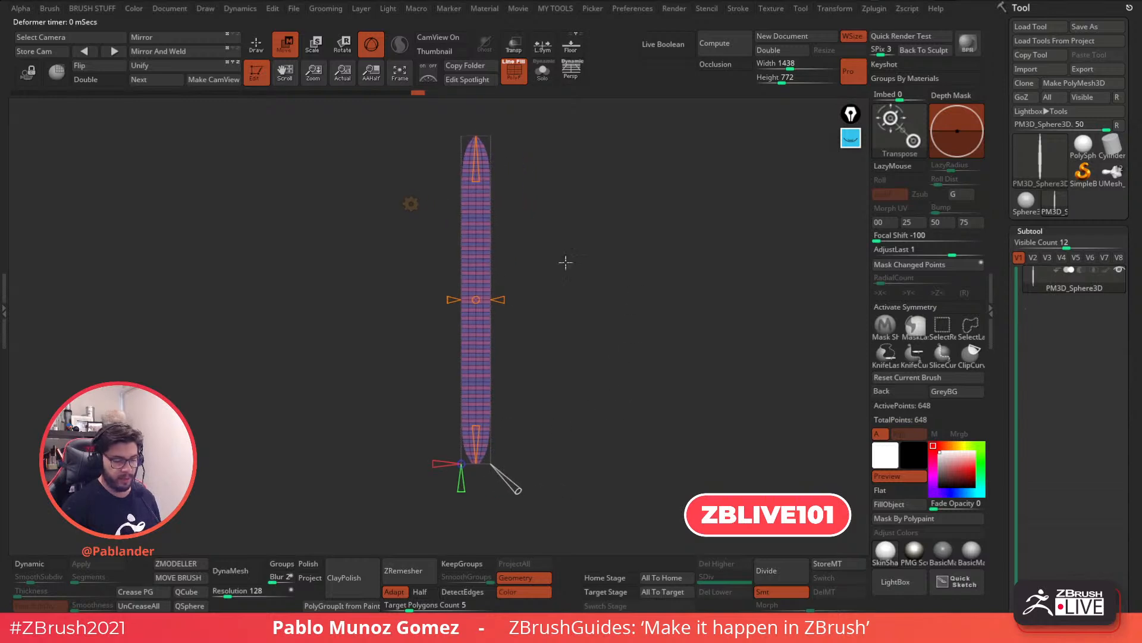
# Clear all old screen annotations, then draw and undo a thick blue test stroke beside the bar
pyautogui.click(851, 138)
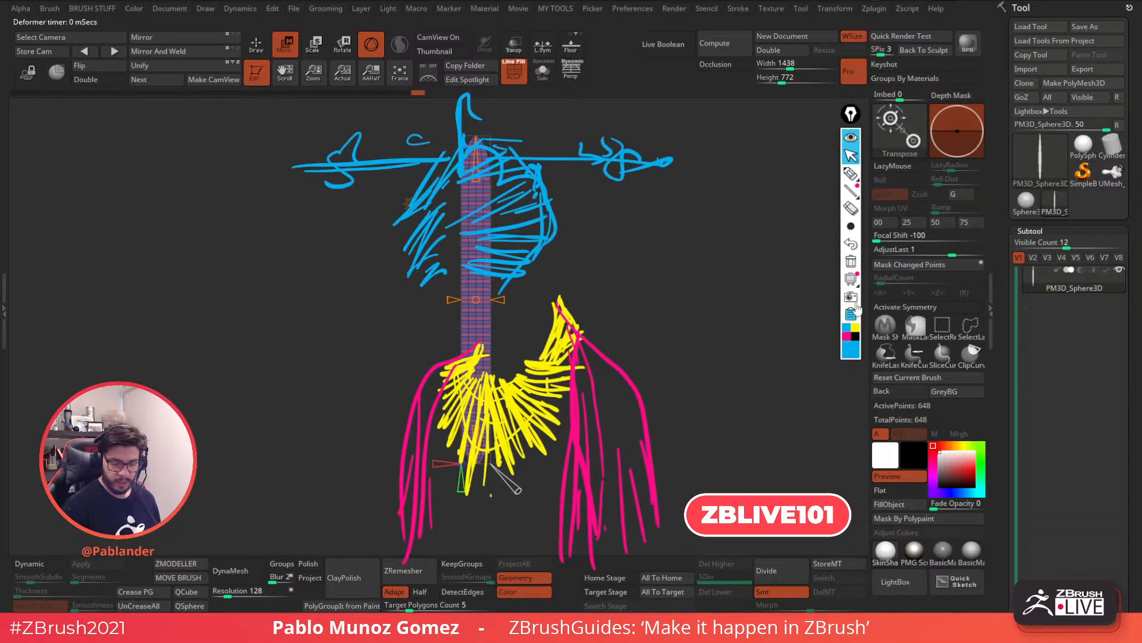
pyautogui.click(852, 262)
pyautogui.click(851, 174)
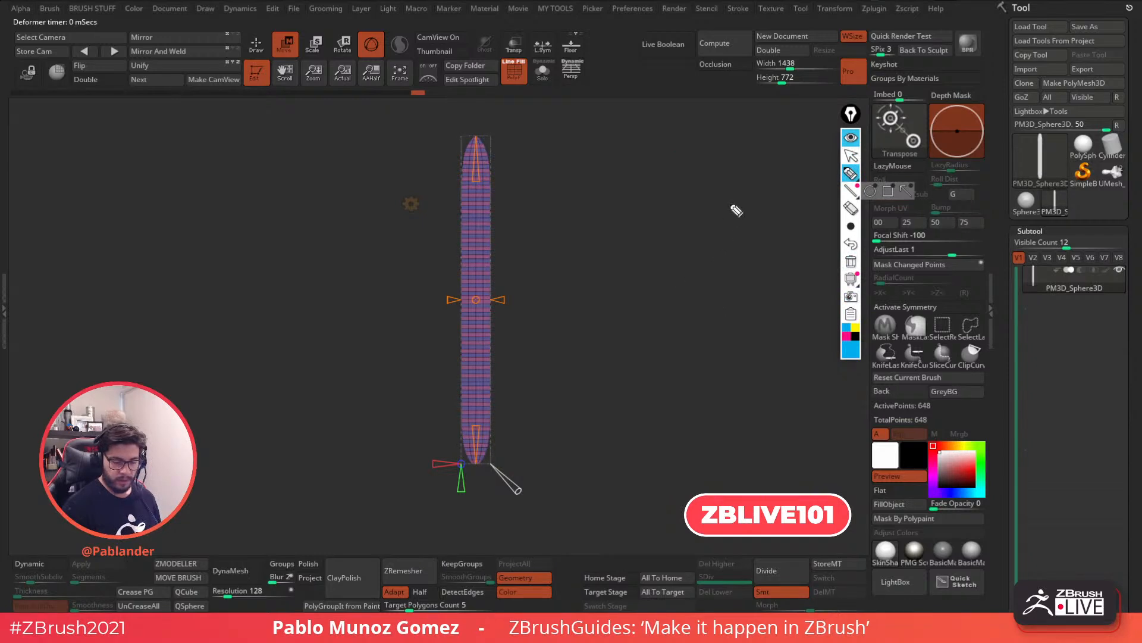
pyautogui.moveTo(632, 174); pyautogui.dragTo(641, 336)
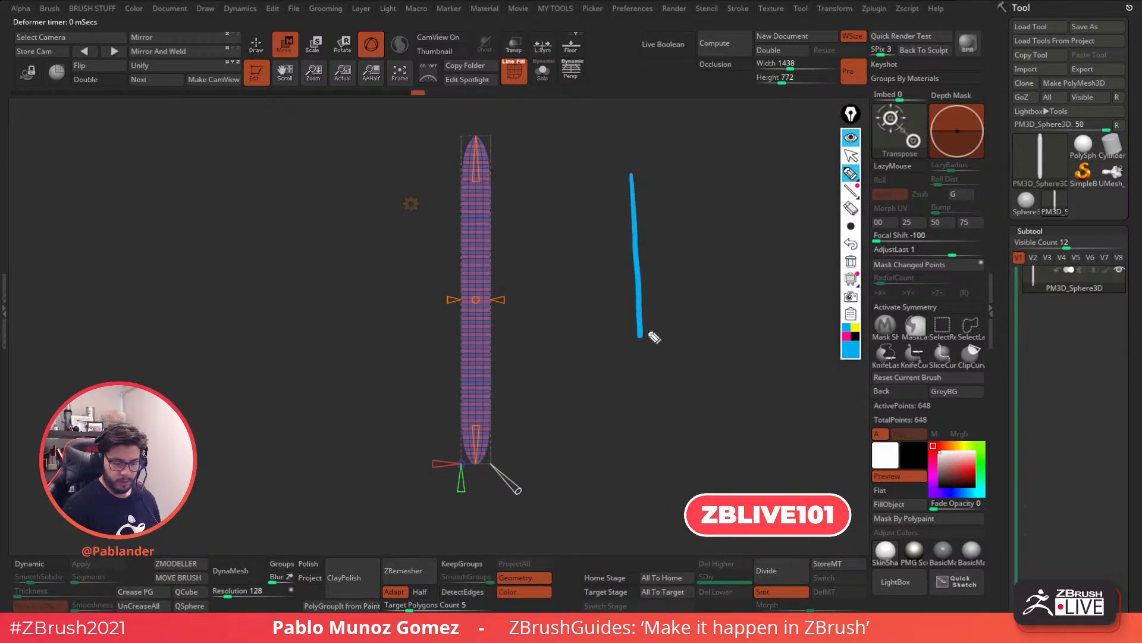
pyautogui.click(851, 244)
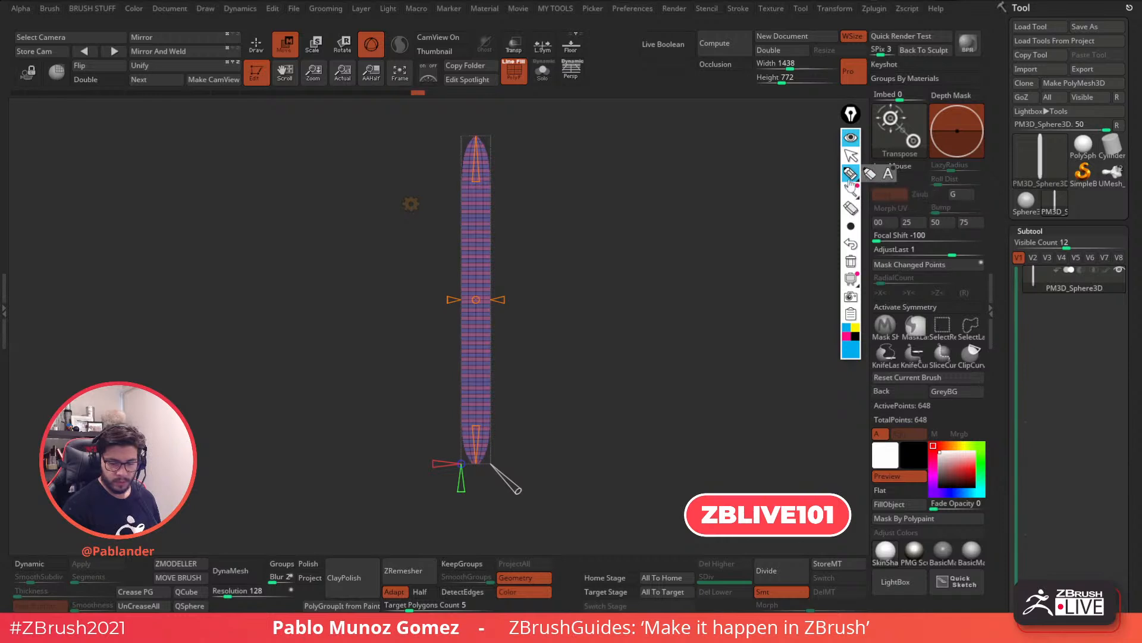
# Annotate in yellow: draw two graph axes beside the bar, circle the taper's white handle, point an arrow to the graph and sketch a concave curve
pyautogui.click(855, 327)
pyautogui.moveTo(596, 194)
pyautogui.mouseDown()
pyautogui.moveTo(608, 274)
pyautogui.moveTo(592, 363)
pyautogui.moveTo(771, 347)
pyautogui.mouseUp()
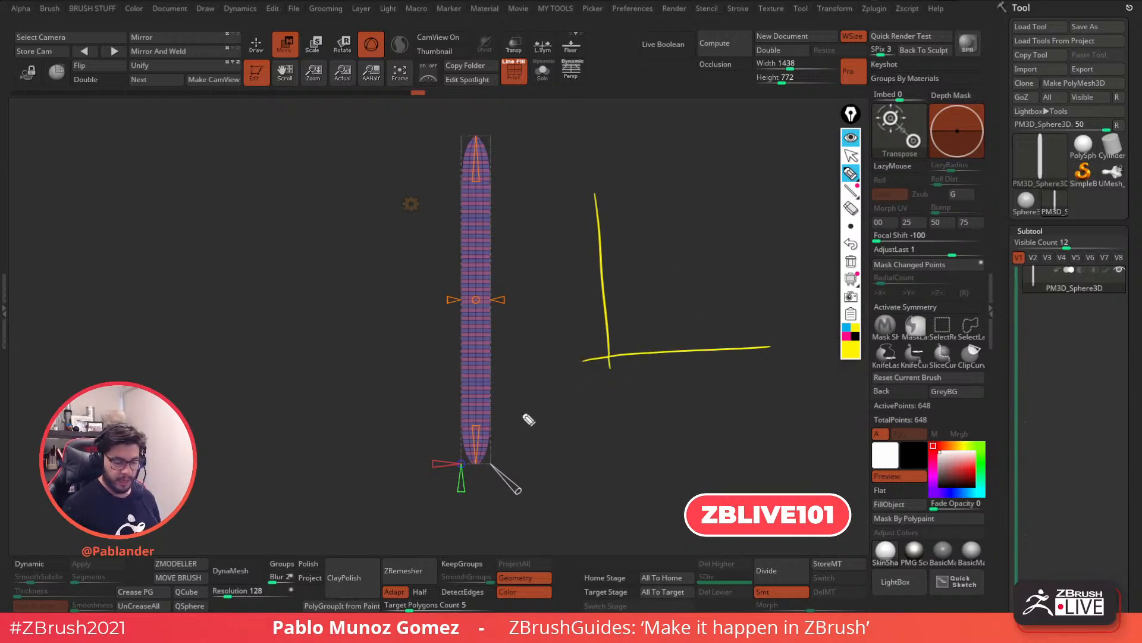
pyautogui.moveTo(486, 470)
pyautogui.mouseDown()
pyautogui.moveTo(582, 466)
pyautogui.moveTo(622, 376)
pyautogui.mouseUp()
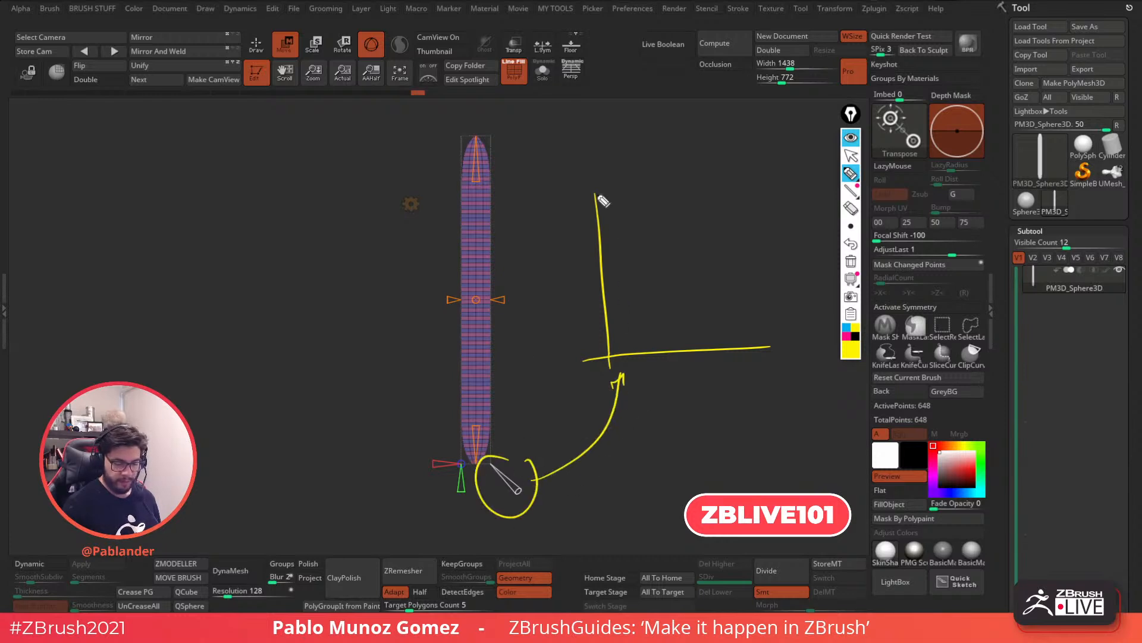
pyautogui.moveTo(598, 199)
pyautogui.mouseDown()
pyautogui.moveTo(613, 284)
pyautogui.moveTo(661, 339)
pyautogui.moveTo(771, 348)
pyautogui.mouseUp()
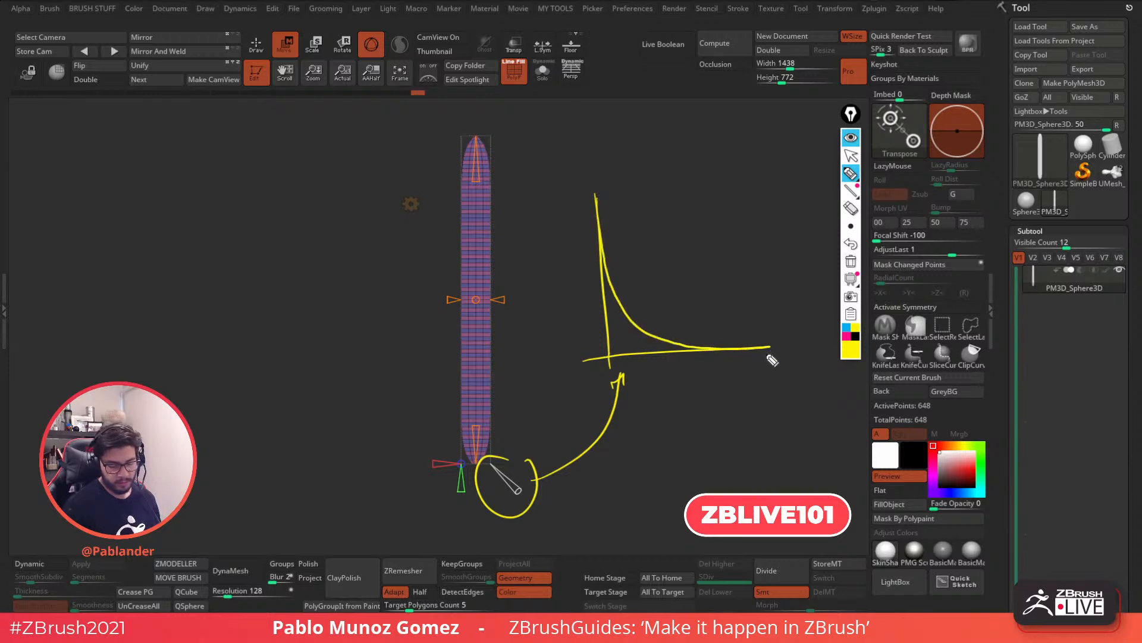
pyautogui.click(851, 155)
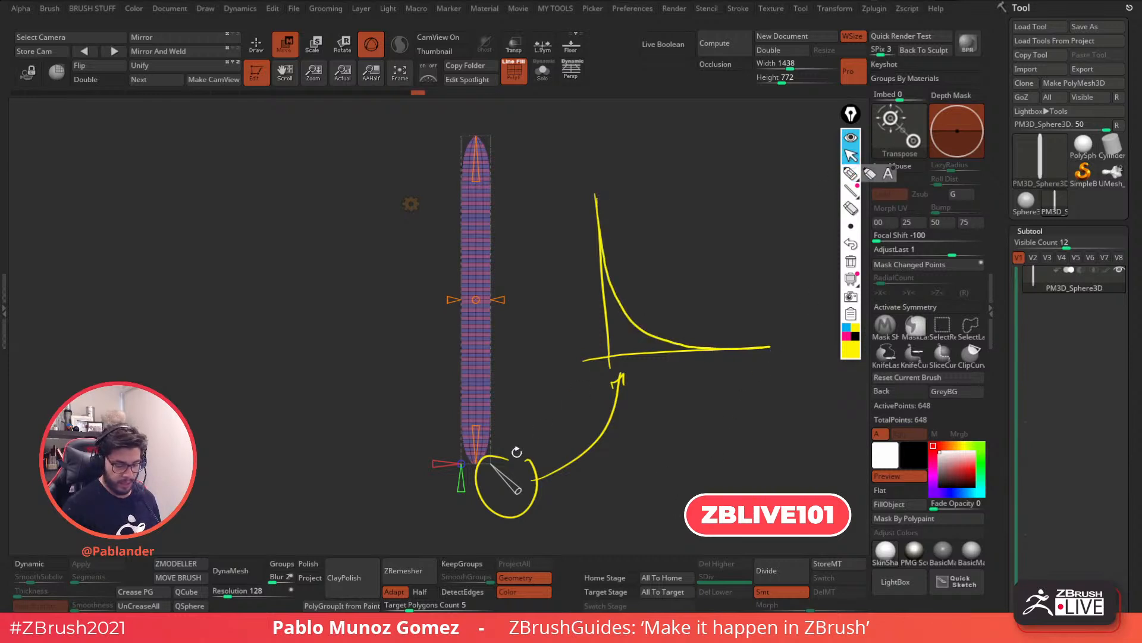
# Thin the bar with the taper exponent handle and add a blue convex arc and a magenta diagonal to the annotated graph
pyautogui.moveTo(516, 489); pyautogui.dragTo(486, 457)
pyautogui.click(846, 328)
pyautogui.click(851, 173)
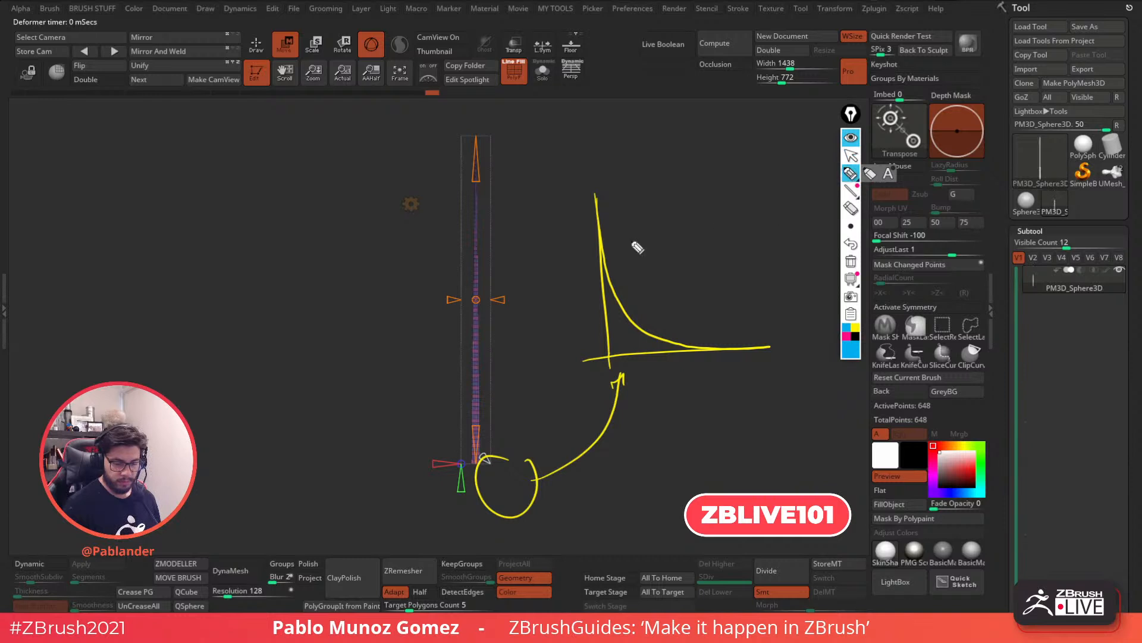
pyautogui.moveTo(596, 195)
pyautogui.mouseDown()
pyautogui.moveTo(740, 265)
pyautogui.moveTo(765, 345)
pyautogui.mouseUp()
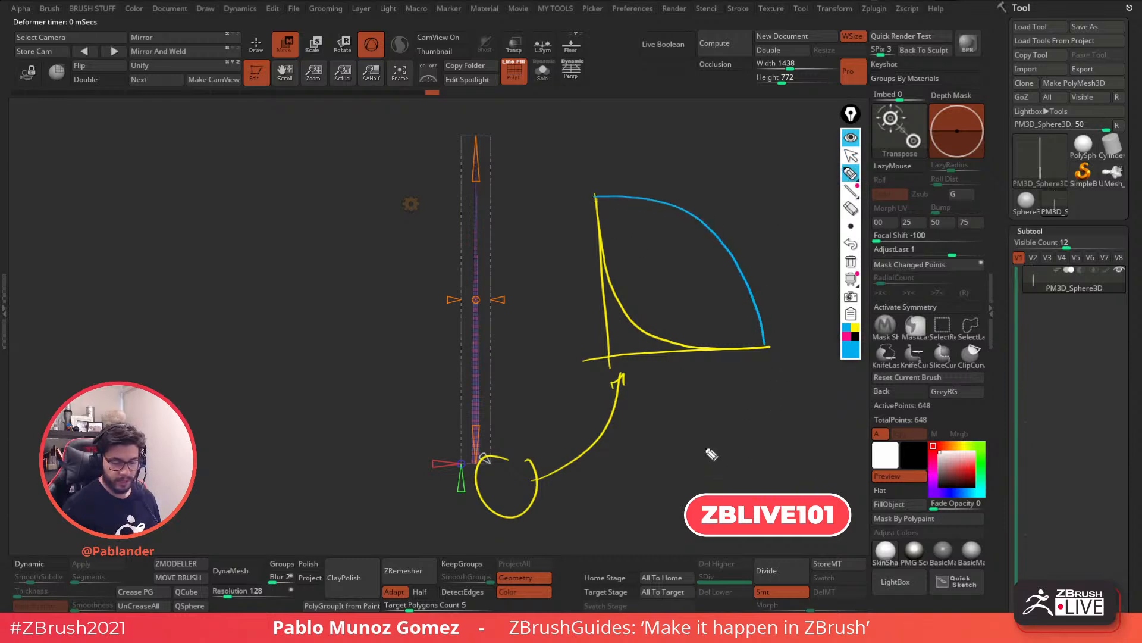
pyautogui.click(851, 332)
pyautogui.moveTo(596, 195); pyautogui.dragTo(787, 375)
pyautogui.click(851, 155)
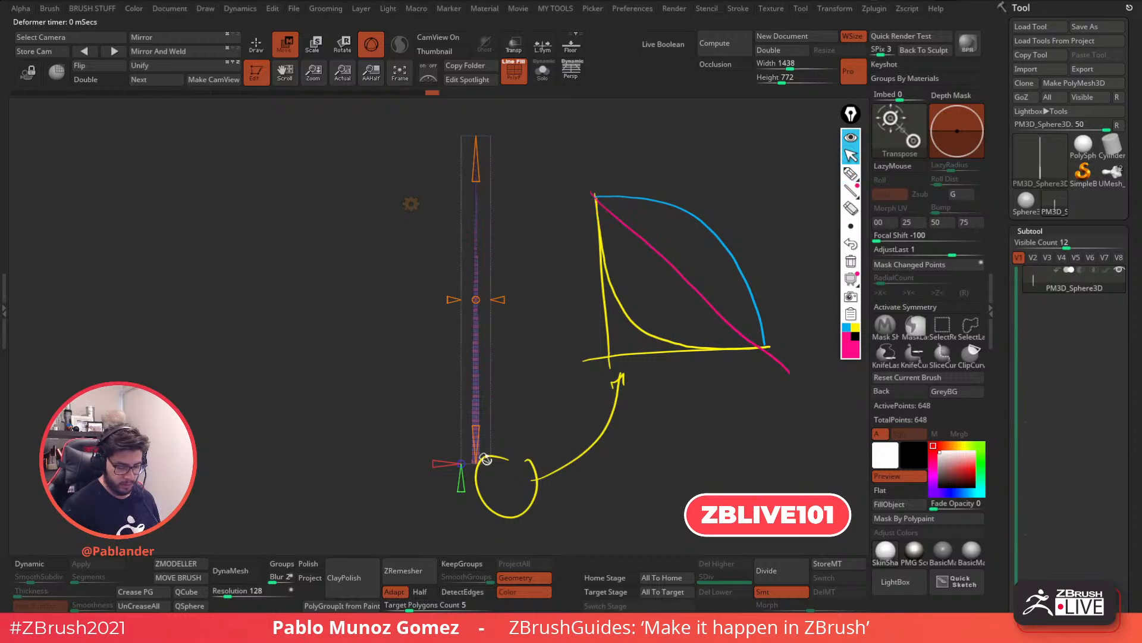
# Clear the graph annotations and adjust the taper exponent until the bar narrows gradually to pointed tips
pyautogui.moveTo(484, 459); pyautogui.dragTo(507, 480)
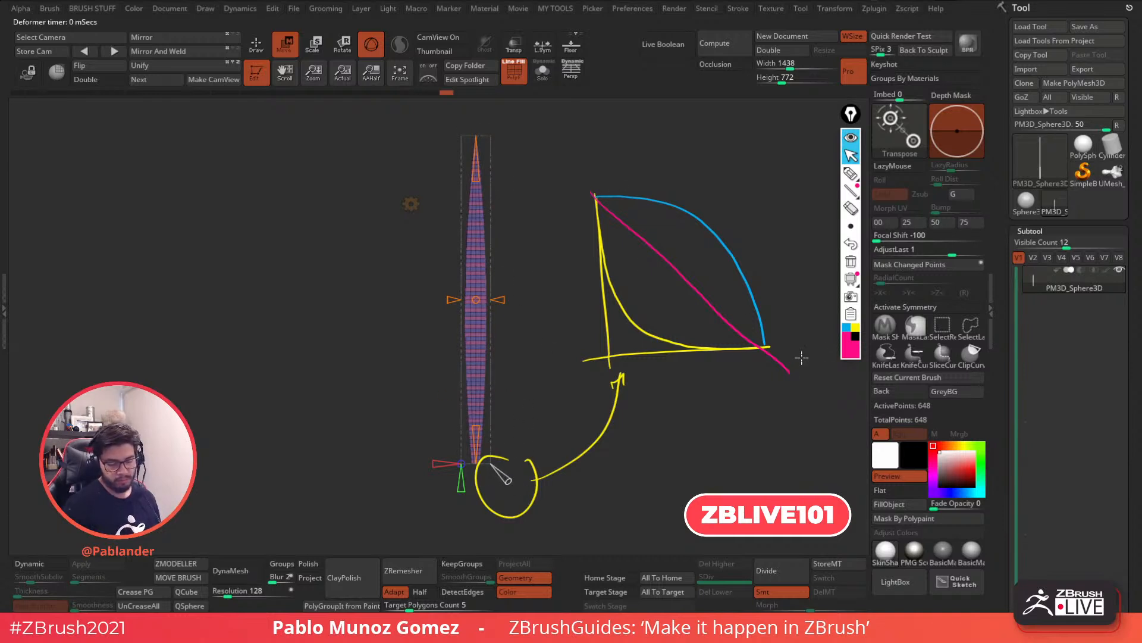
pyautogui.click(851, 261)
pyautogui.click(851, 154)
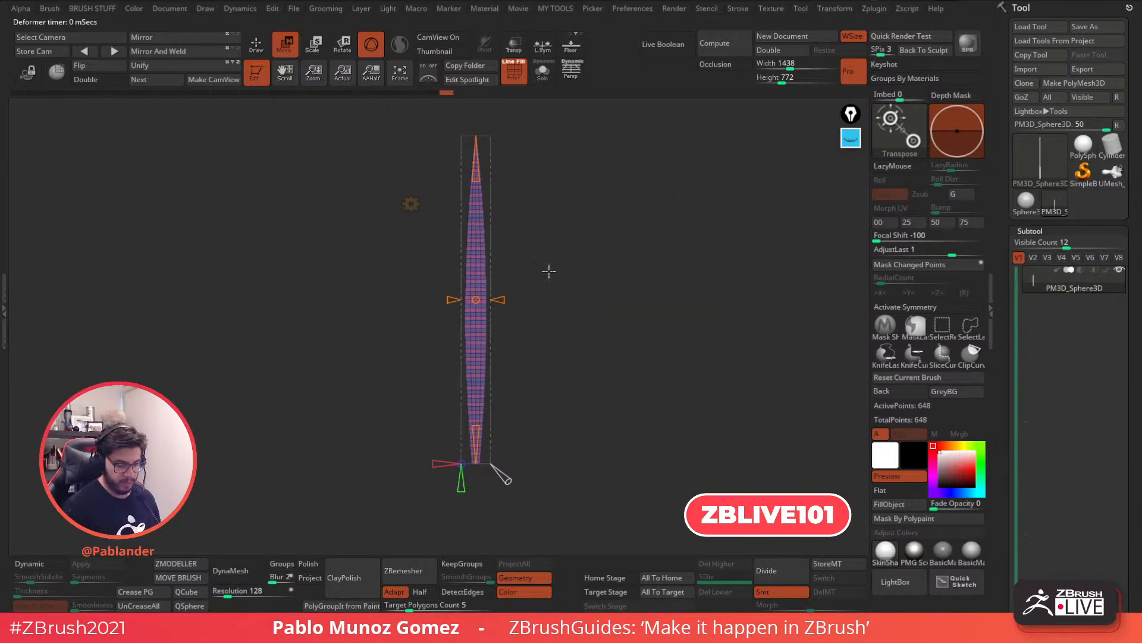
pyautogui.keyDown('alt'); pyautogui.moveTo(564, 355); pyautogui.dragTo(581, 350); pyautogui.keyUp('alt')
pyautogui.moveTo(524, 474); pyautogui.dragTo(528, 464)
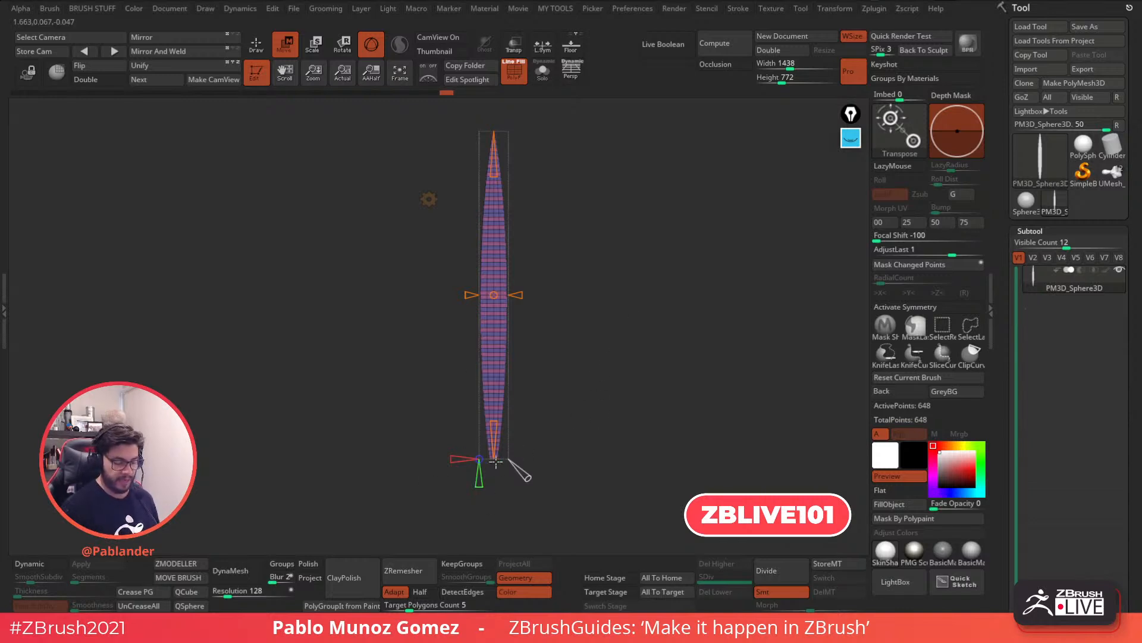
# View the bar from the side, set the taper's Z Opacity to 0 and restore it to 1
pyautogui.moveTo(479, 459)
pyautogui.moveTo(603, 377); pyautogui.dragTo(640, 348)
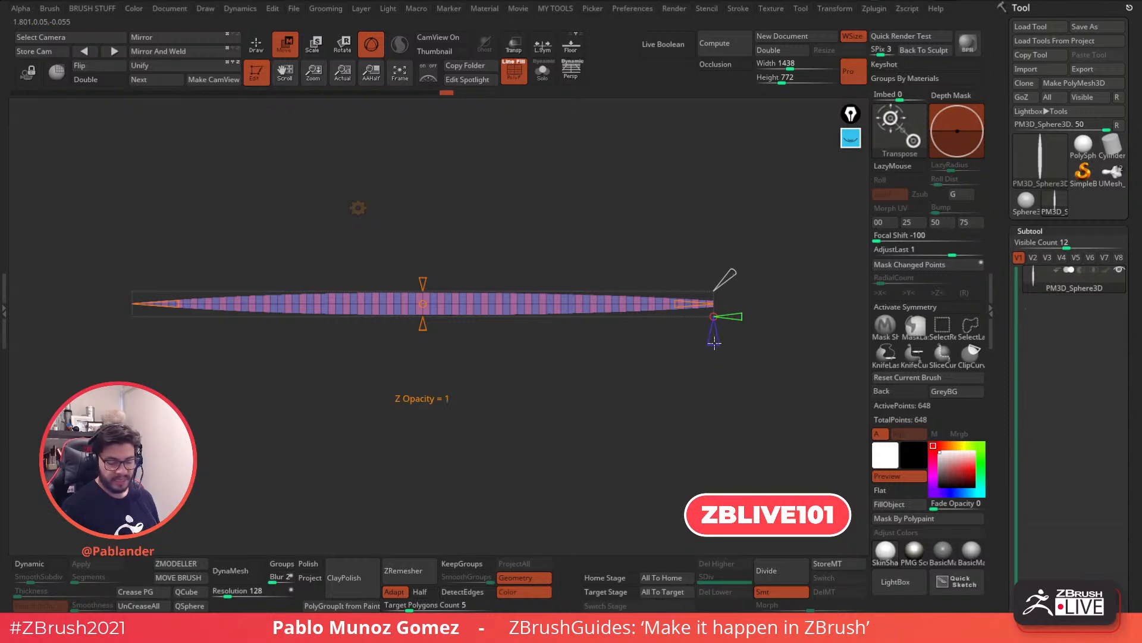
pyautogui.moveTo(714, 343); pyautogui.dragTo(715, 327)
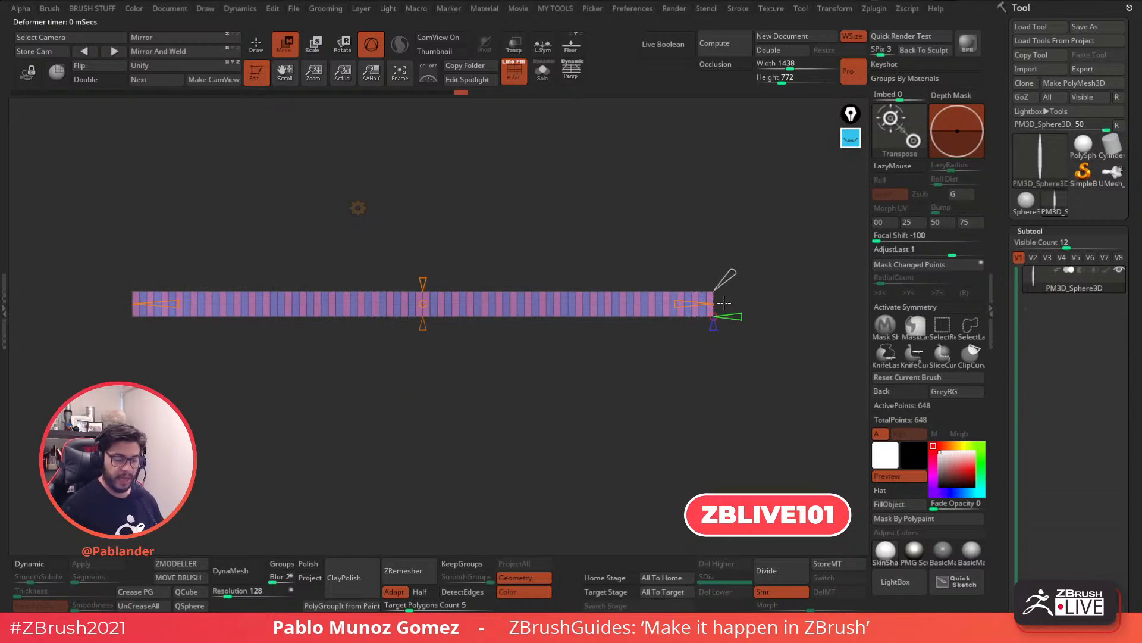
pyautogui.moveTo(783, 295); pyautogui.dragTo(749, 333)
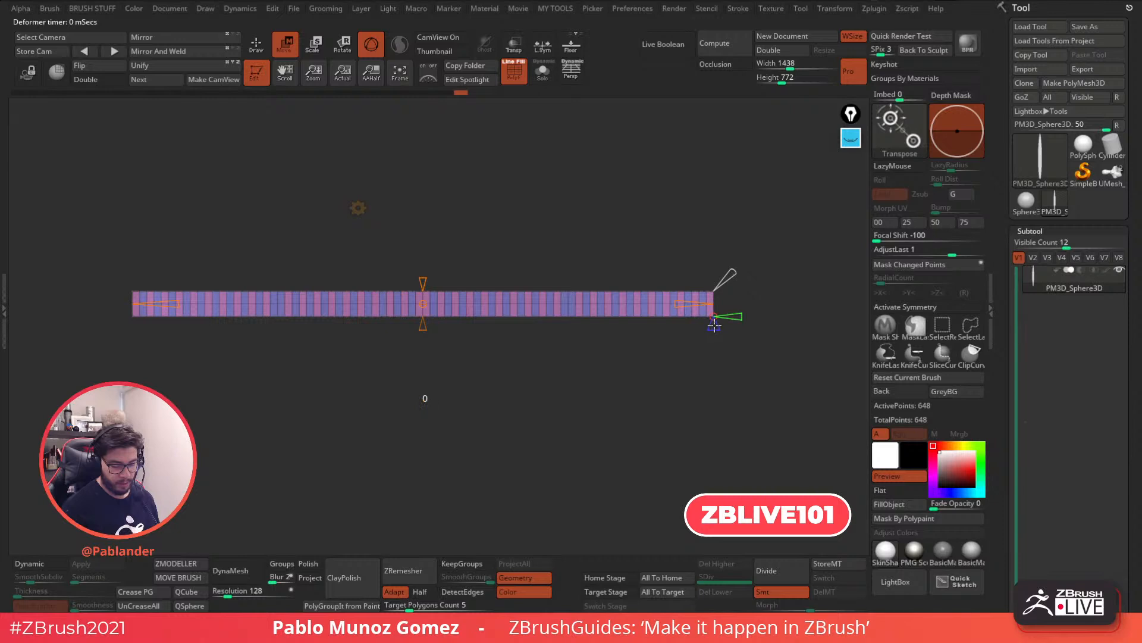
pyautogui.moveTo(715, 322); pyautogui.dragTo(717, 343)
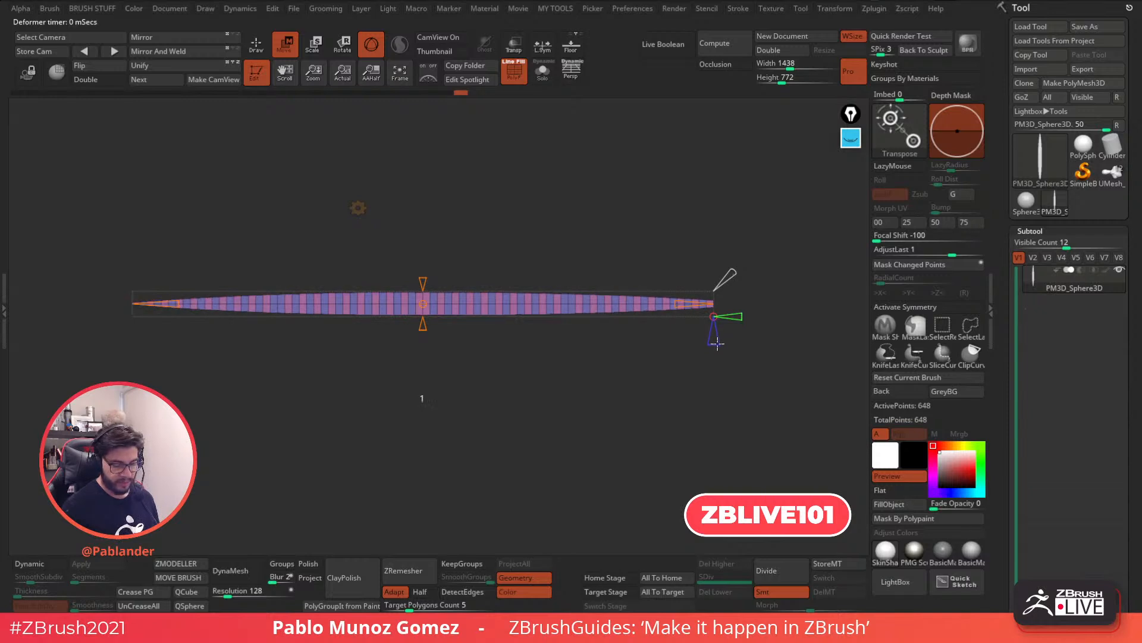
# Accept the taper, bend the bar slightly downward at both ends with the Bend Arc deformer and accept the bend
pyautogui.click(358, 208)
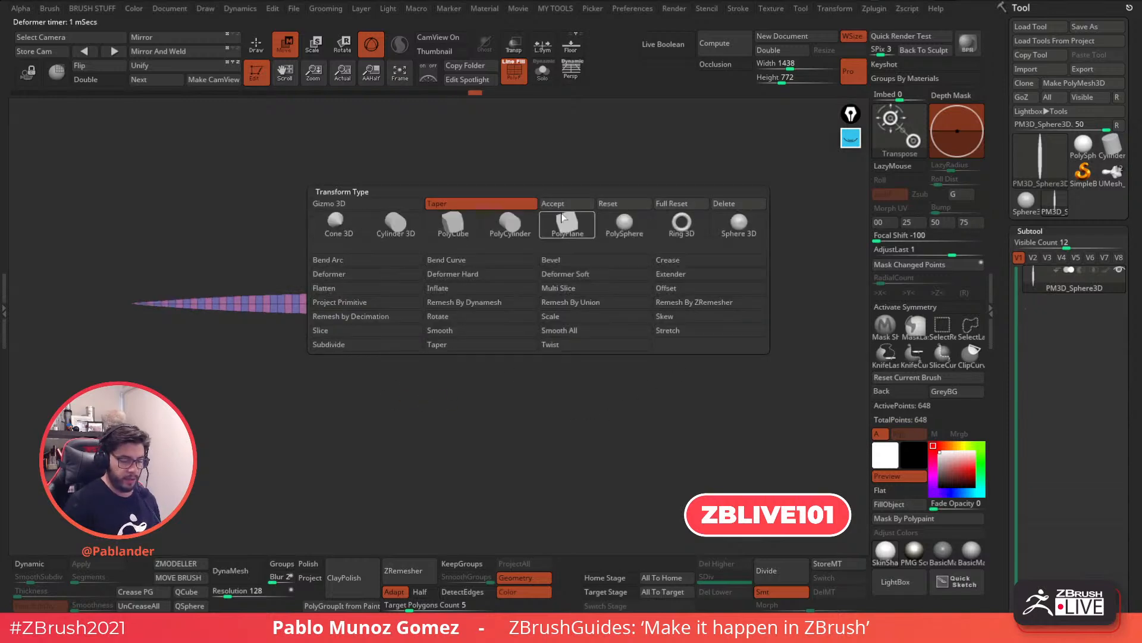
pyautogui.click(558, 205)
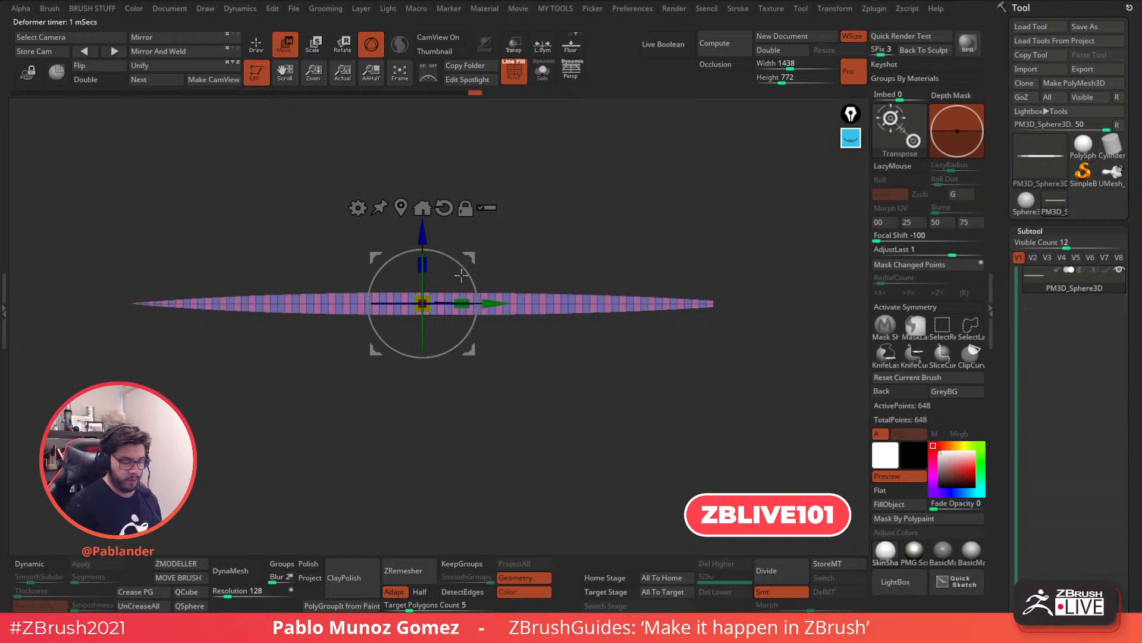
pyautogui.keyDown('alt'); pyautogui.moveTo(559, 342); pyautogui.dragTo(632, 335); pyautogui.keyUp('alt')
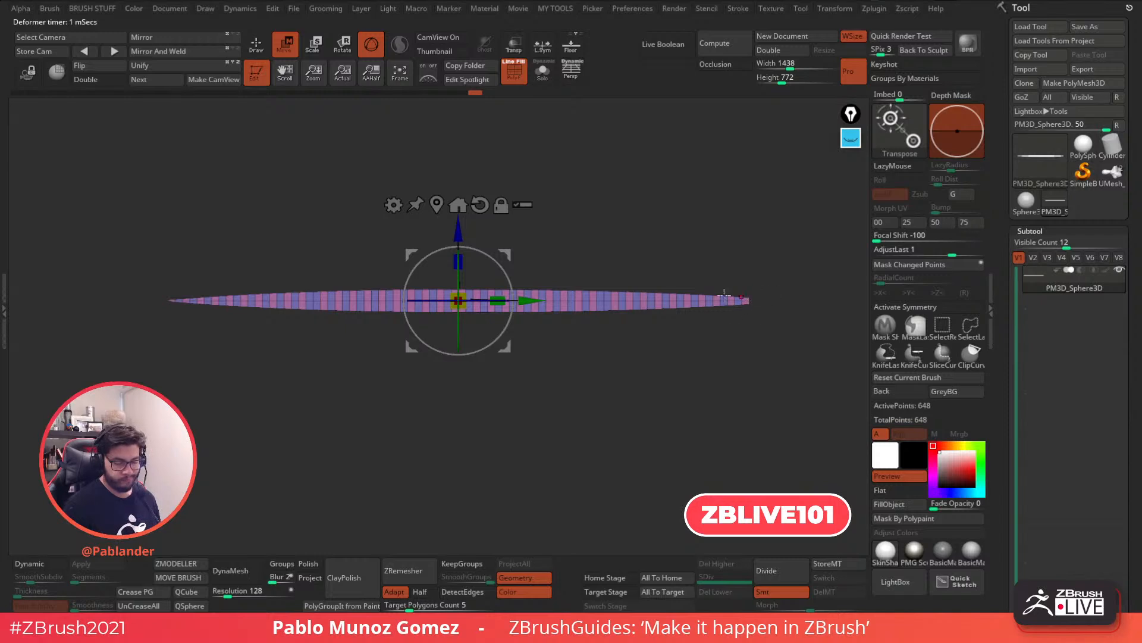
pyautogui.click(394, 206)
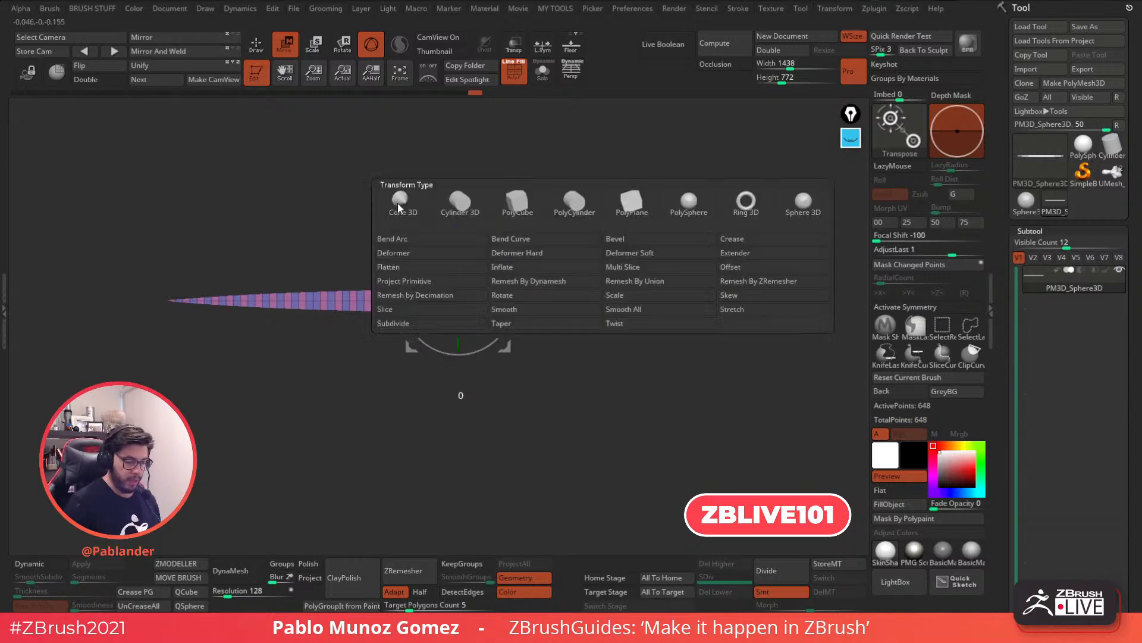
pyautogui.click(430, 239)
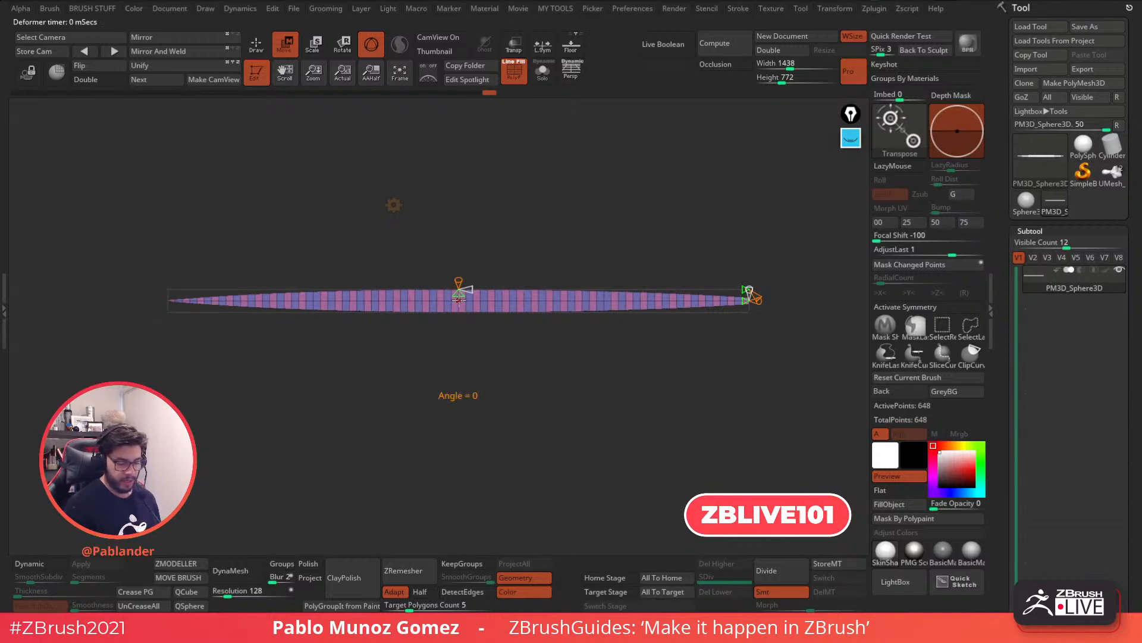
pyautogui.moveTo(458, 295)
pyautogui.mouseDown()
pyautogui.moveTo(454, 357)
pyautogui.moveTo(459, 304)
pyautogui.mouseUp()
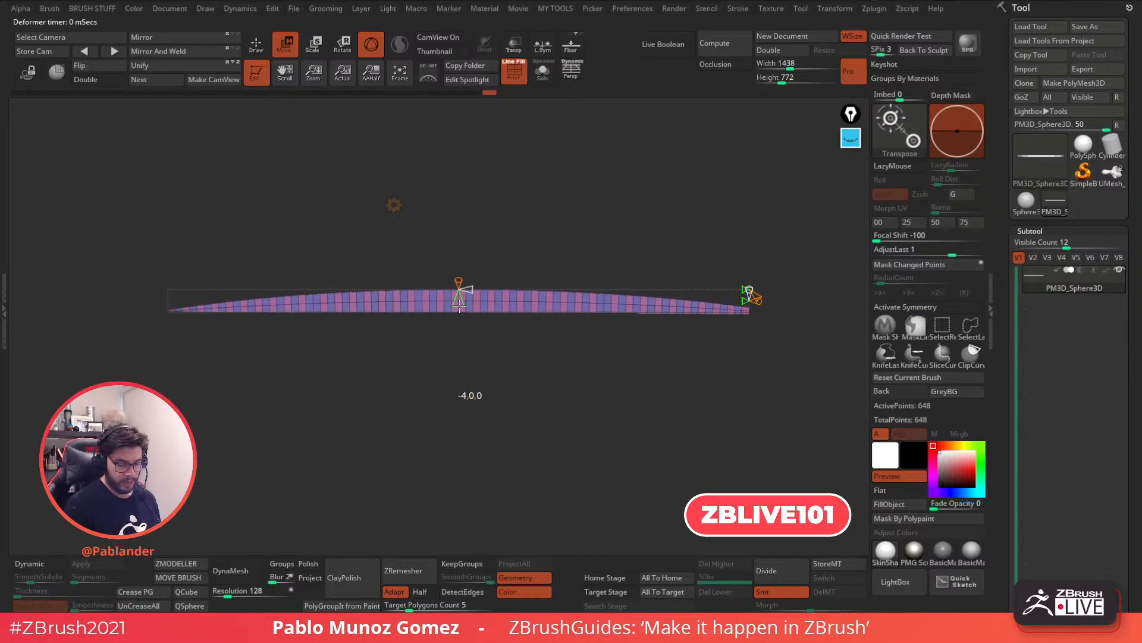
pyautogui.moveTo(483, 290); pyautogui.dragTo(432, 301)
pyautogui.rightClick(432, 301)
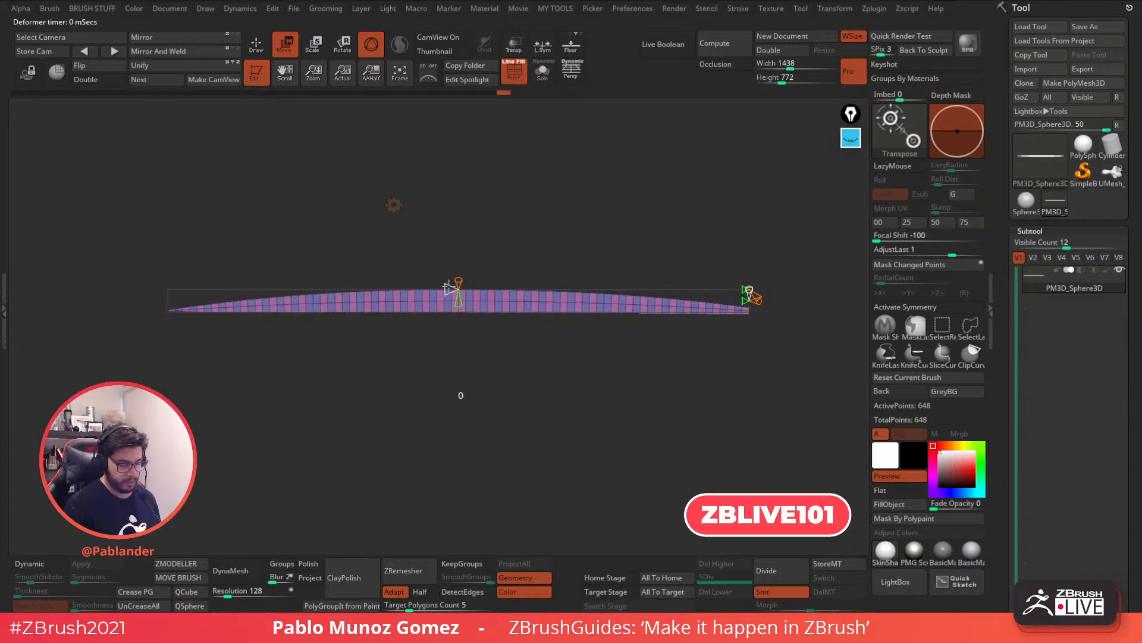
pyautogui.click(394, 205)
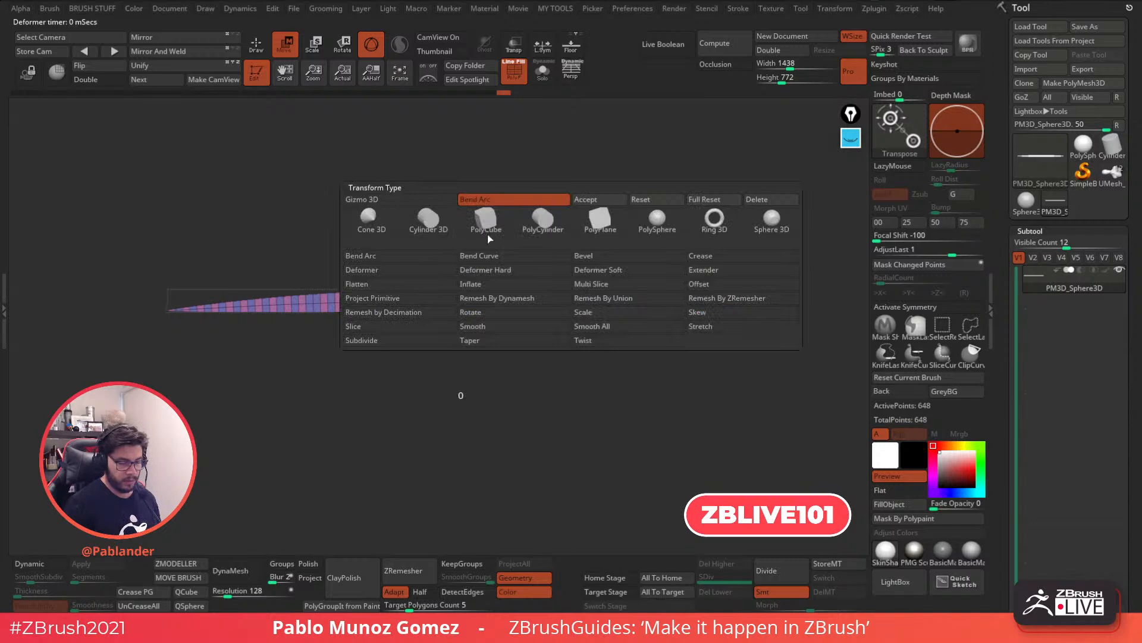
pyautogui.click(597, 199)
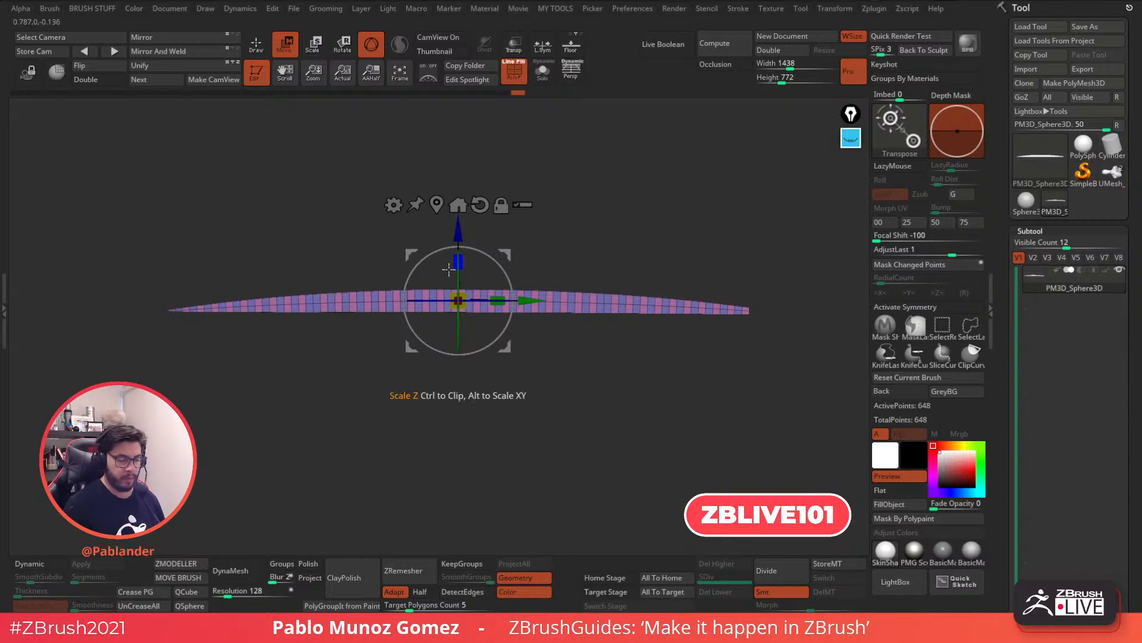
# Try reshaping the curved bar vertically with the Gizmo's Deformer and leave the deformer
pyautogui.click(397, 205)
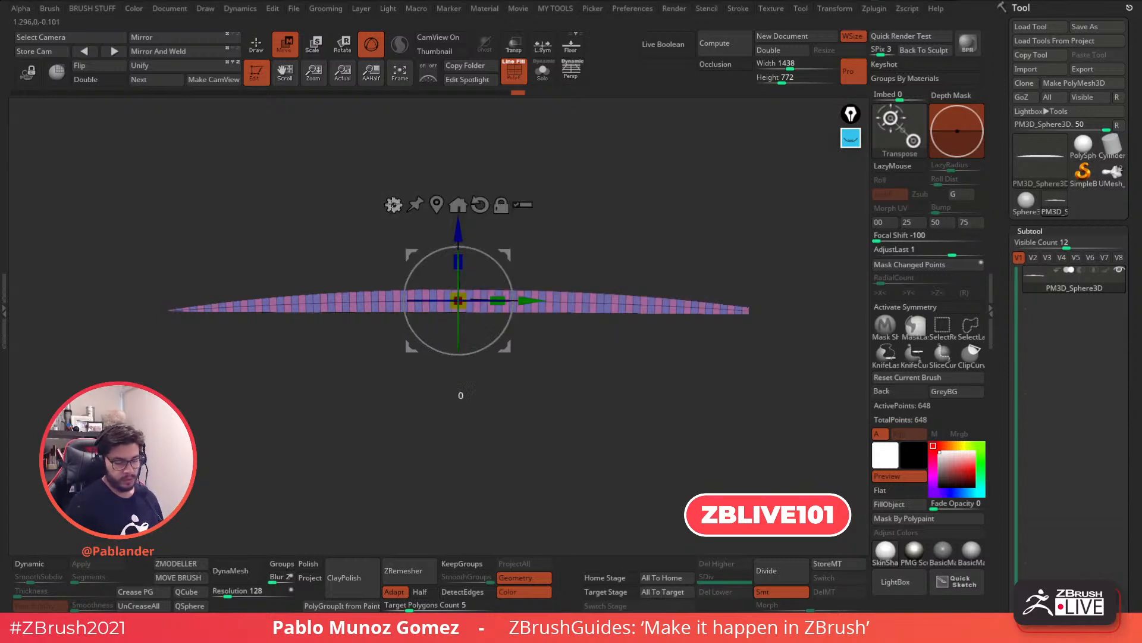
pyautogui.click(398, 202)
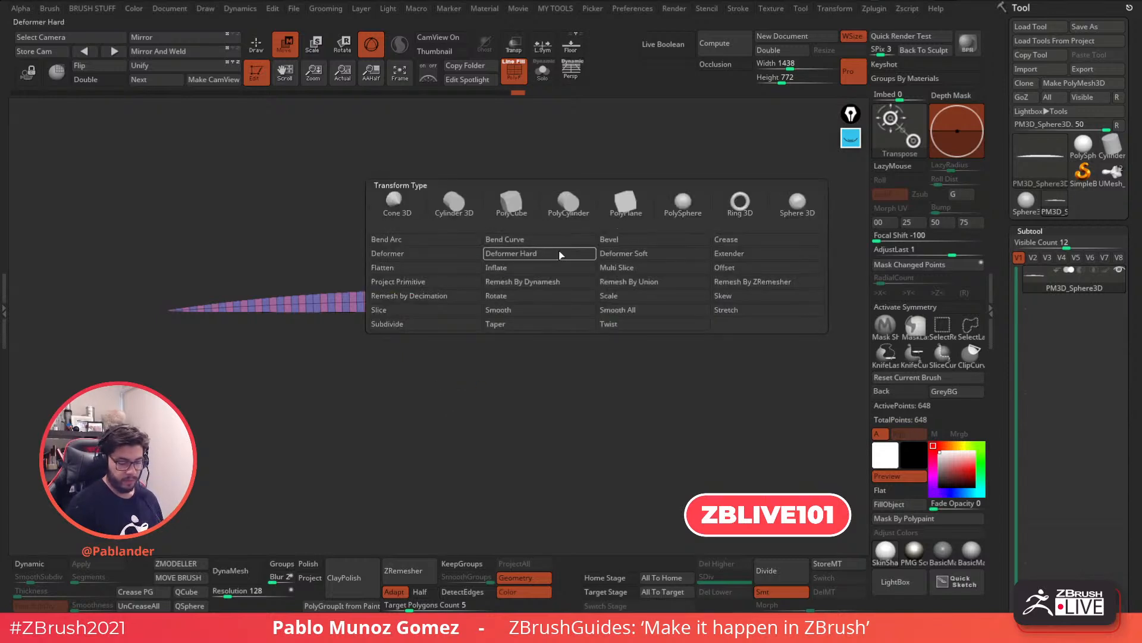
pyautogui.click(416, 255)
pyautogui.moveTo(460, 357)
pyautogui.mouseDown()
pyautogui.moveTo(462, 250)
pyautogui.moveTo(470, 252)
pyautogui.mouseUp()
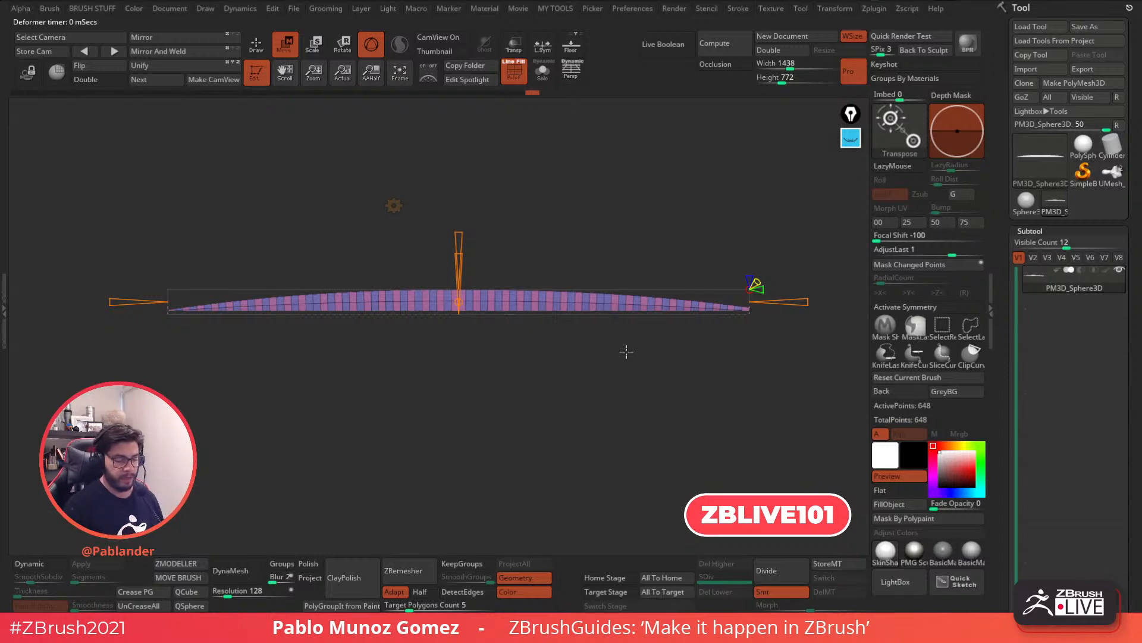
pyautogui.click(394, 206)
pyautogui.click(589, 207)
pyautogui.press('w')
# Apply Bend Arc to the bar again, increase its downward curve and accept the deformation
pyautogui.click(395, 200)
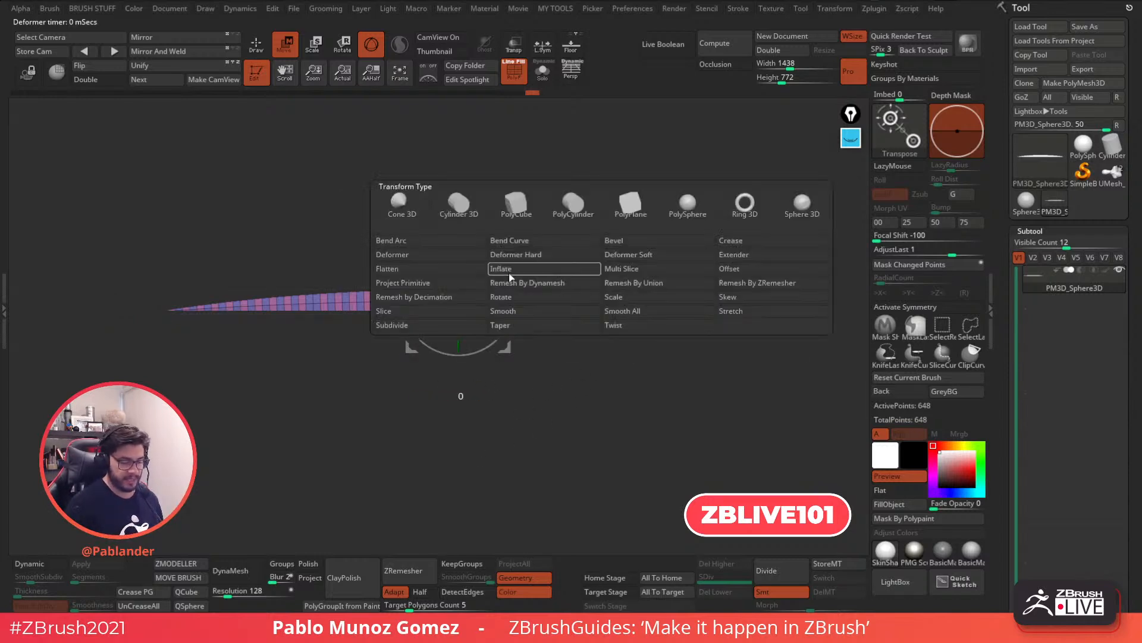
pyautogui.click(459, 239)
pyautogui.moveTo(459, 297); pyautogui.dragTo(458, 311)
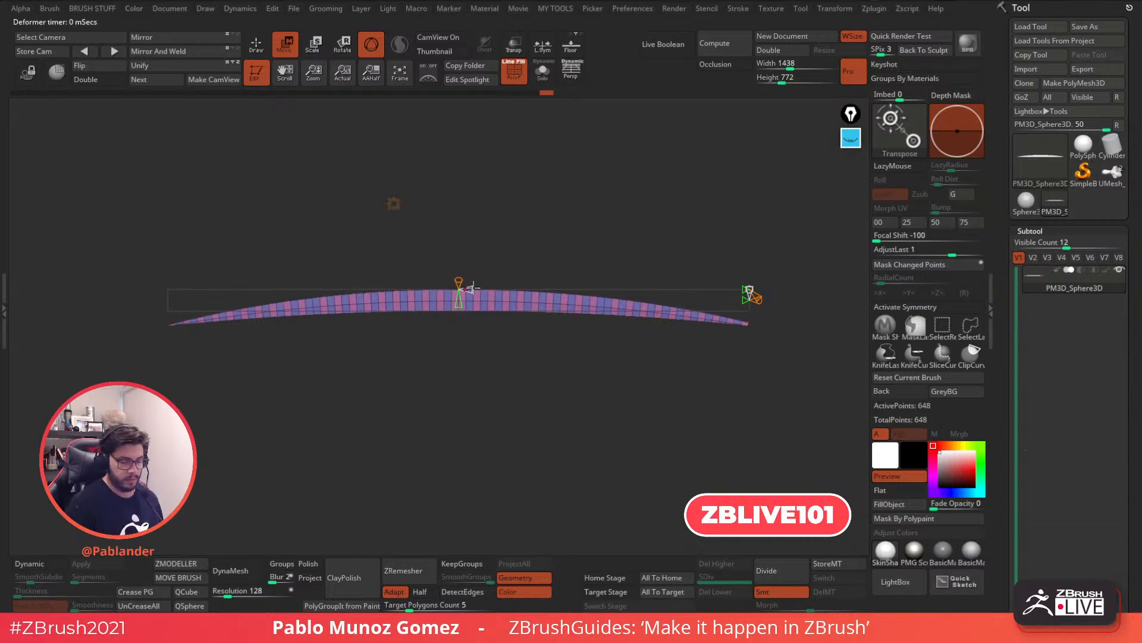
pyautogui.click(393, 203)
pyautogui.click(602, 210)
# Turn the bar to its front view, return to Draw mode and switch off the polyframe display
pyautogui.moveTo(574, 296); pyautogui.dragTo(619, 326)
pyautogui.moveTo(517, 308); pyautogui.dragTo(504, 308)
pyautogui.moveTo(484, 355); pyautogui.dragTo(485, 359)
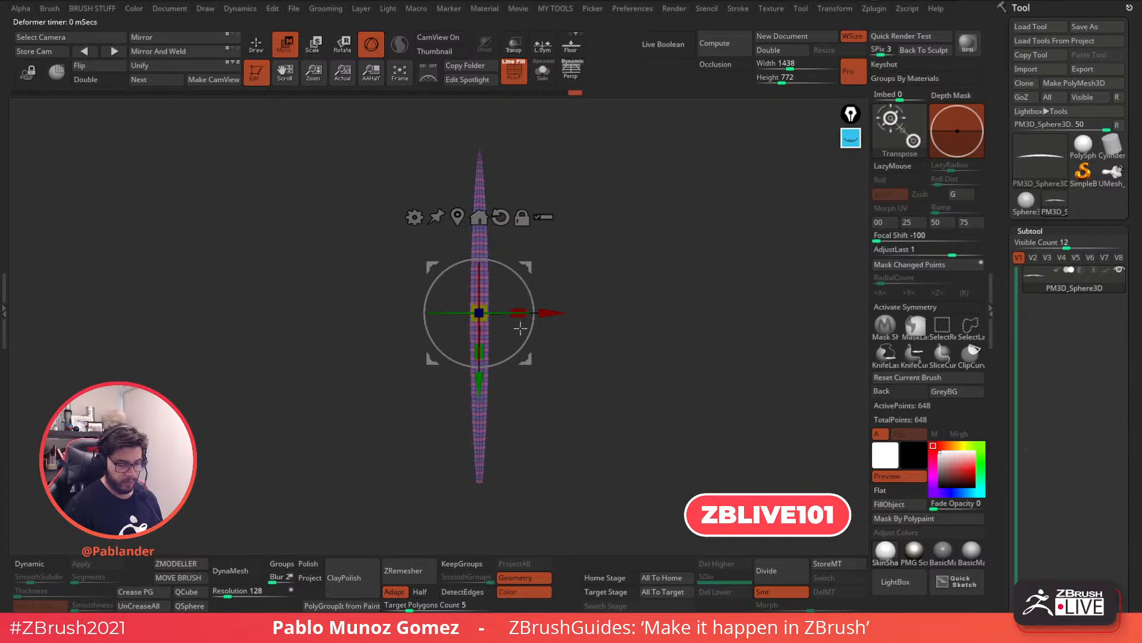
pyautogui.press('q')
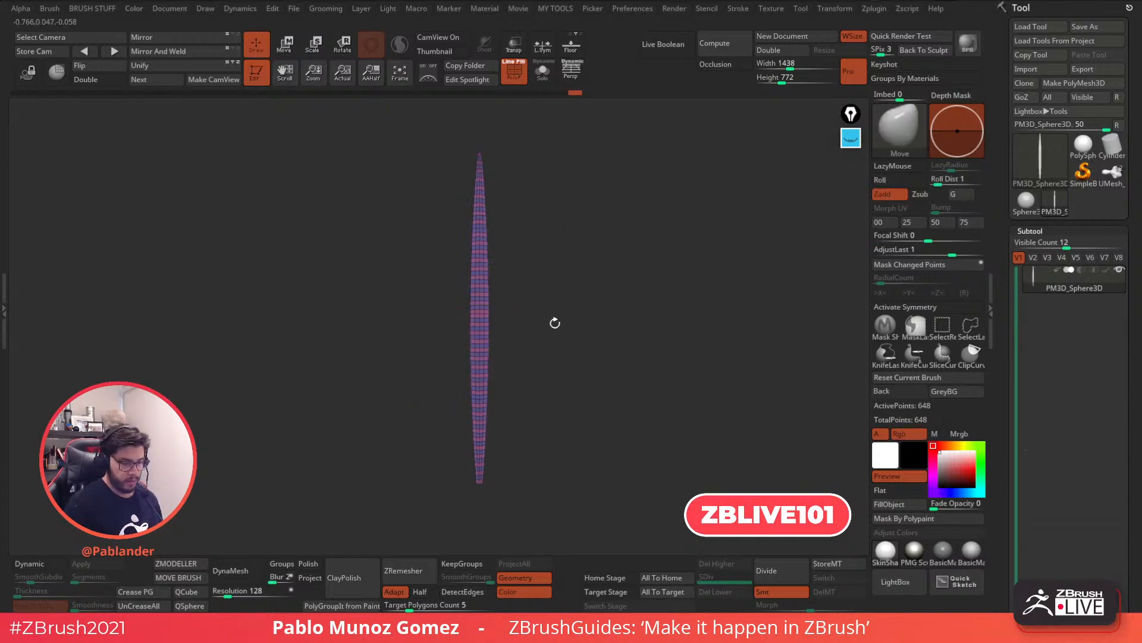
pyautogui.click(513, 71)
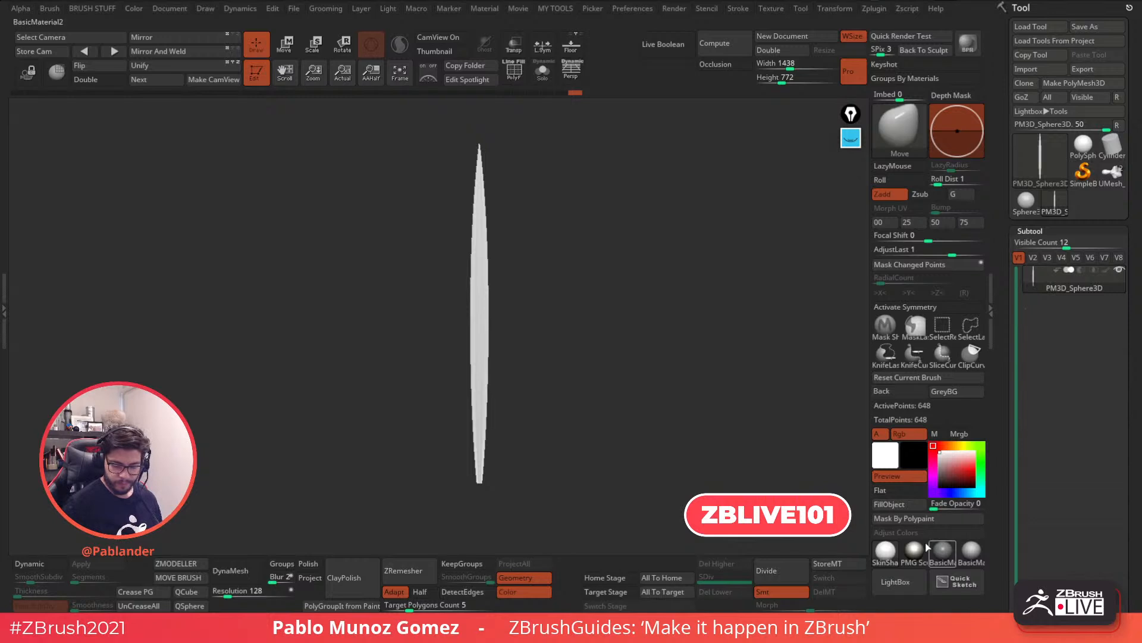
# Thicken the curved bar with the Inflate deformation
pyautogui.moveTo(704, 462); pyautogui.dragTo(678, 306)
pyautogui.moveTo(571, 313); pyautogui.dragTo(540, 322)
pyautogui.press('space')
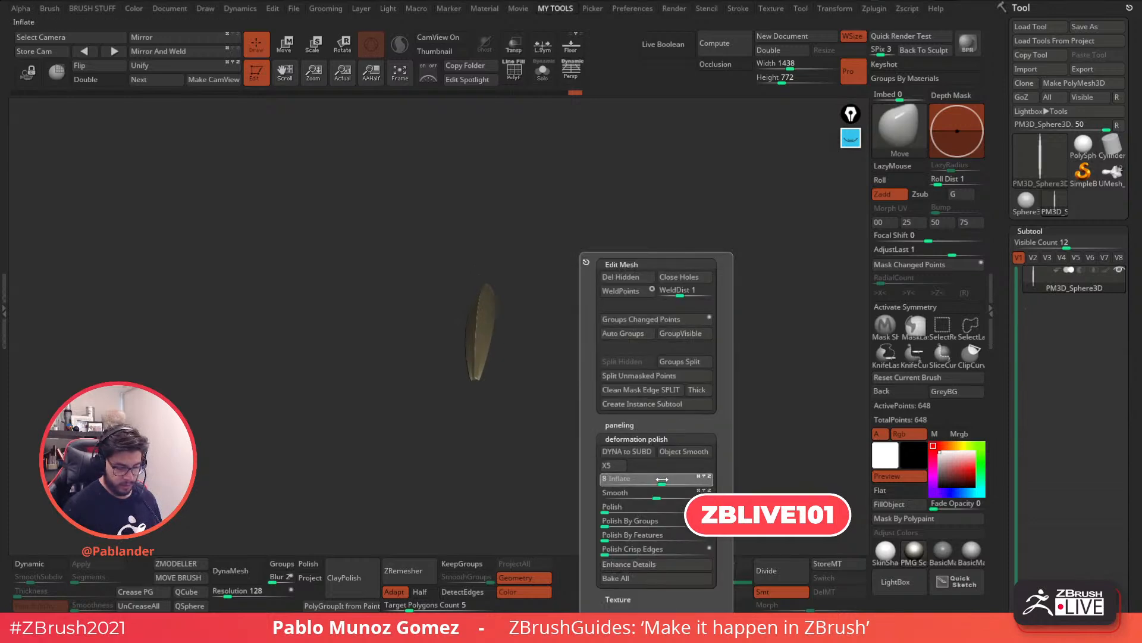
pyautogui.moveTo(556, 382); pyautogui.dragTo(579, 372)
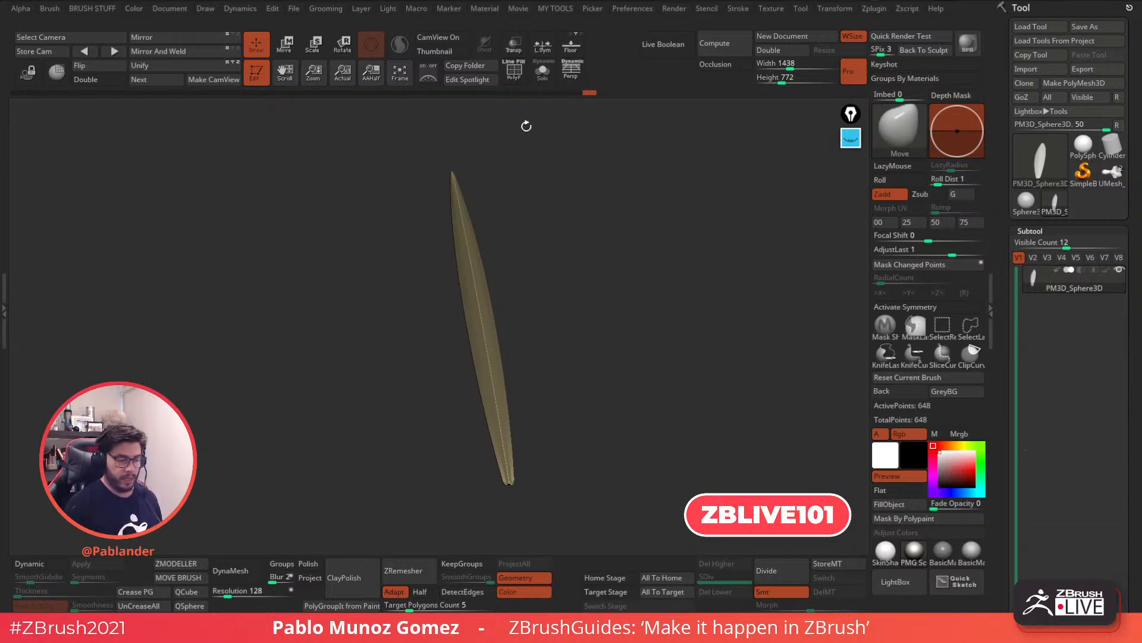
# Switch on the polyframe display, change the material to SkinShade and turn the bar to an end-on view
pyautogui.click(514, 71)
pyautogui.click(885, 553)
pyautogui.moveTo(638, 428); pyautogui.dragTo(612, 326)
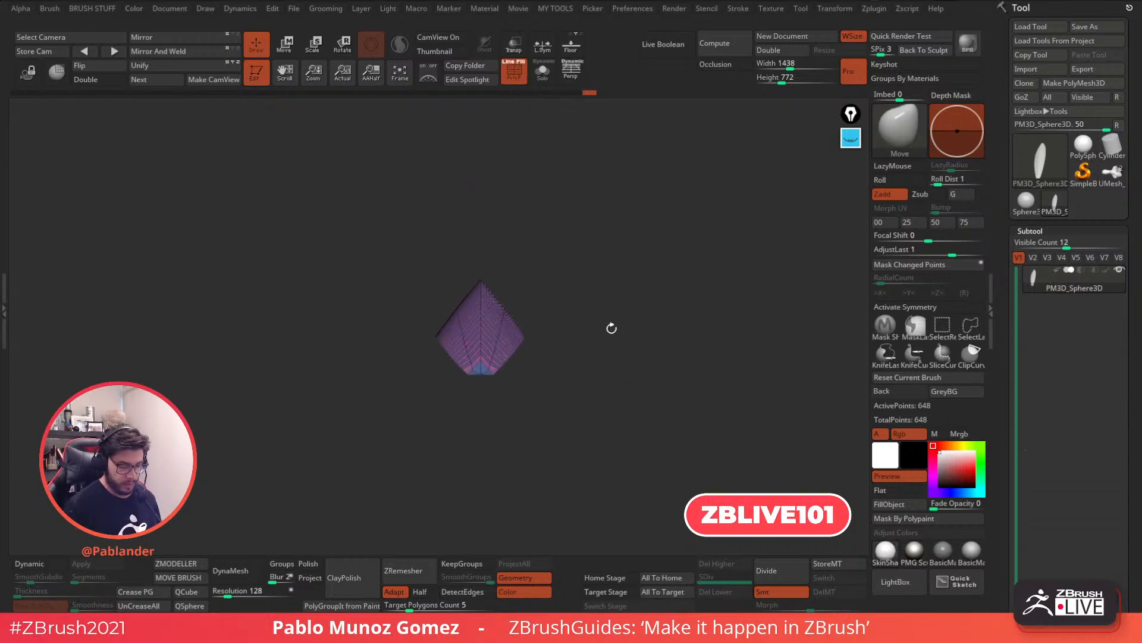
# Hide one half of the bar lengthwise with SelectRect and turn on double-sided display
pyautogui.click(942, 326)
pyautogui.keyDown('ctrl'); pyautogui.keyDown('shift'); pyautogui.moveTo(593, 237); pyautogui.dragTo(482, 425); pyautogui.keyUp('shift'); pyautogui.keyUp('ctrl')
pyautogui.keyDown('ctrl'); pyautogui.keyDown('shift'); pyautogui.click(561, 256); pyautogui.keyUp('shift'); pyautogui.keyUp('ctrl')
pyautogui.keyDown('ctrl'); pyautogui.keyDown('alt'); pyautogui.keyDown('shift'); pyautogui.moveTo(561, 255); pyautogui.dragTo(479, 415); pyautogui.keyUp('shift'); pyautogui.keyUp('alt'); pyautogui.keyUp('ctrl')
pyautogui.click(95, 79)
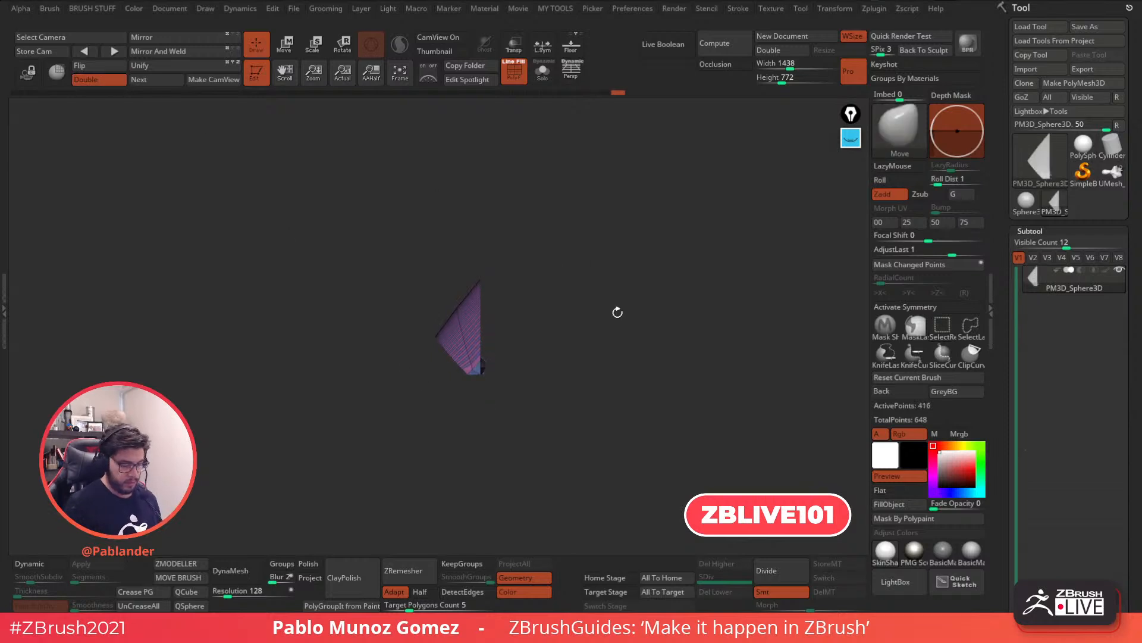
# Hide the stray faces beyond the centre line and give each lengthwise half of the bar its own polygroup
pyautogui.moveTo(521, 327)
pyautogui.keyDown('ctrl'); pyautogui.keyDown('alt'); pyautogui.keyDown('shift'); pyautogui.mouseDown()
pyautogui.moveTo(482, 393)
pyautogui.moveTo(494, 399)
pyautogui.mouseUp(); pyautogui.keyUp('shift'); pyautogui.keyUp('alt'); pyautogui.keyUp('ctrl')
pyautogui.moveTo(597, 322); pyautogui.dragTo(620, 321)
pyautogui.press('ctrl')
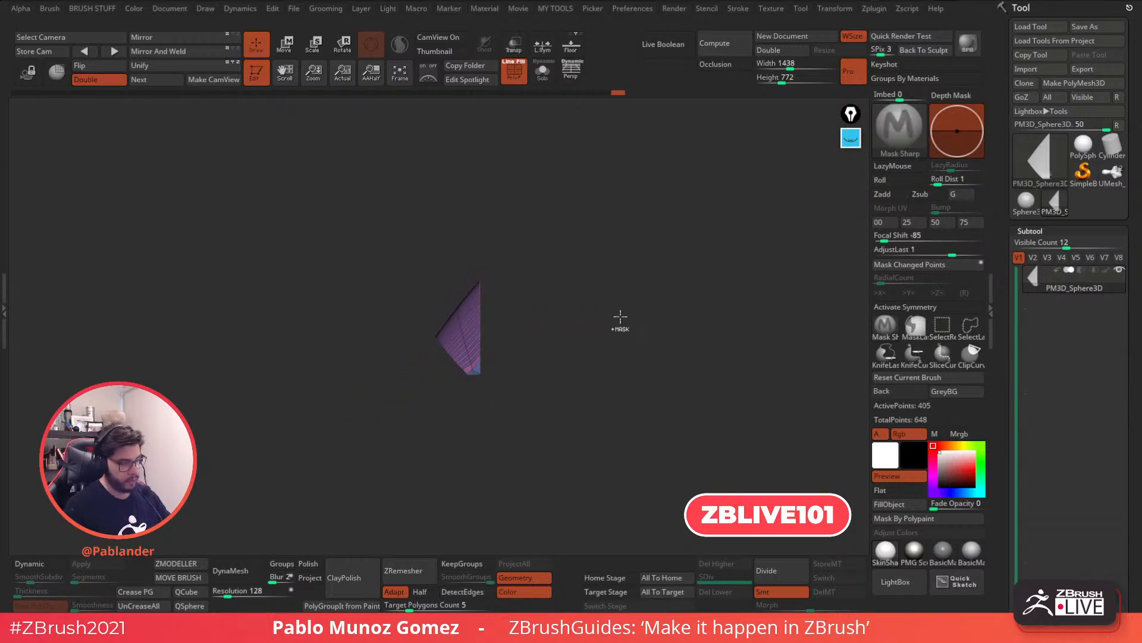
pyautogui.keyDown('ctrl'); pyautogui.keyDown('shift'); pyautogui.click(616, 318); pyautogui.keyUp('shift'); pyautogui.keyUp('ctrl')
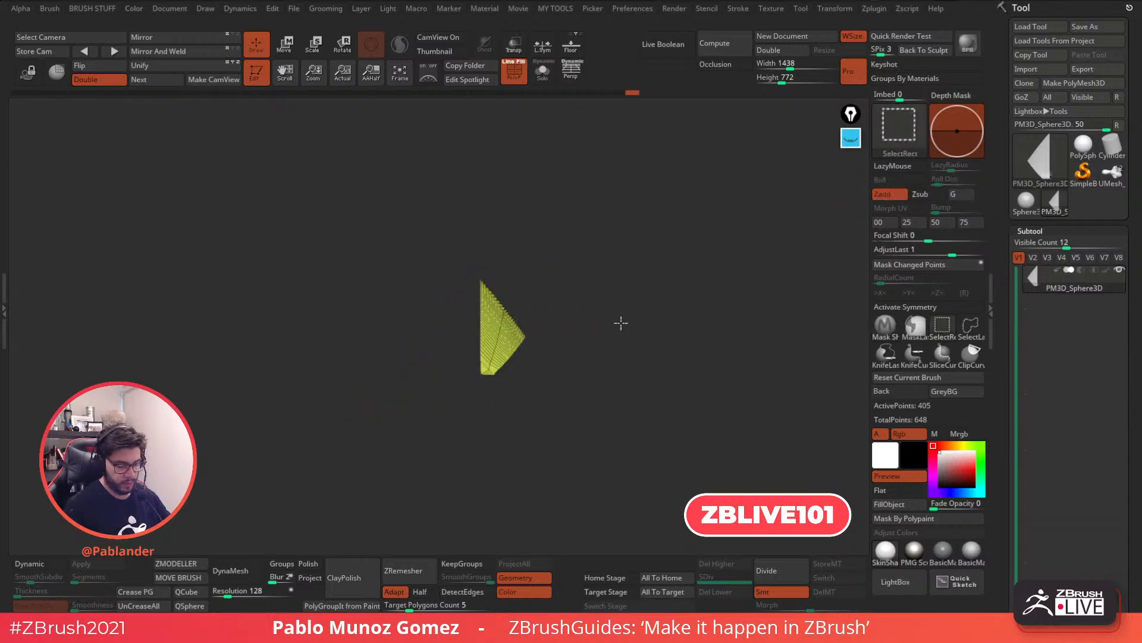
pyautogui.moveTo(594, 281)
pyautogui.mouseDown()
pyautogui.moveTo(587, 324)
pyautogui.moveTo(607, 319)
pyautogui.moveTo(613, 284)
pyautogui.moveTo(595, 319)
pyautogui.mouseUp()
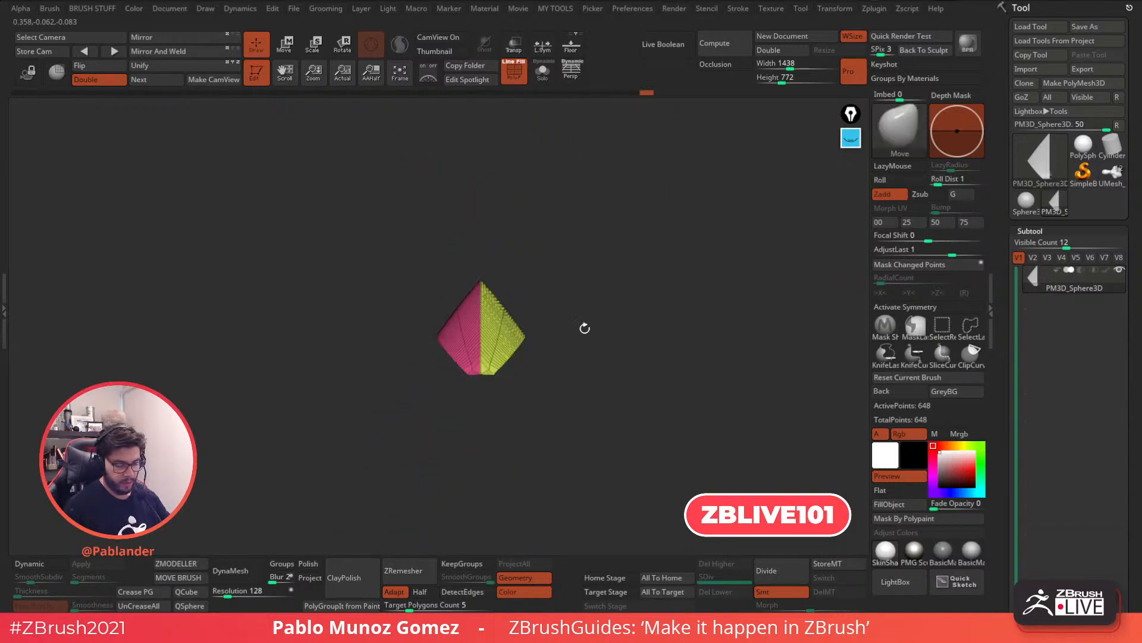
# Try to isolate part of the bar in the end-on view with a rectangular selection
pyautogui.moveTo(438, 414)
pyautogui.keyDown('ctrl'); pyautogui.keyDown('shift'); pyautogui.mouseDown()
pyautogui.moveTo(506, 368)
pyautogui.moveTo(548, 375)
pyautogui.moveTo(581, 351)
pyautogui.moveTo(610, 368)
pyautogui.moveTo(590, 400)
pyautogui.moveTo(498, 375)
pyautogui.moveTo(593, 354)
pyautogui.moveTo(654, 323)
pyautogui.moveTo(681, 280)
pyautogui.moveTo(737, 346)
pyautogui.moveTo(706, 308)
pyautogui.moveTo(678, 380)
pyautogui.moveTo(665, 372)
pyautogui.moveTo(683, 296)
pyautogui.mouseUp(); pyautogui.keyUp('shift'); pyautogui.keyUp('ctrl')
pyautogui.keyDown('ctrl'); pyautogui.keyDown('shift'); pyautogui.click(602, 359); pyautogui.keyUp('shift'); pyautogui.keyUp('ctrl')
pyautogui.keyDown('ctrl'); pyautogui.keyDown('shift'); pyautogui.click(598, 359); pyautogui.keyUp('shift'); pyautogui.keyUp('ctrl')
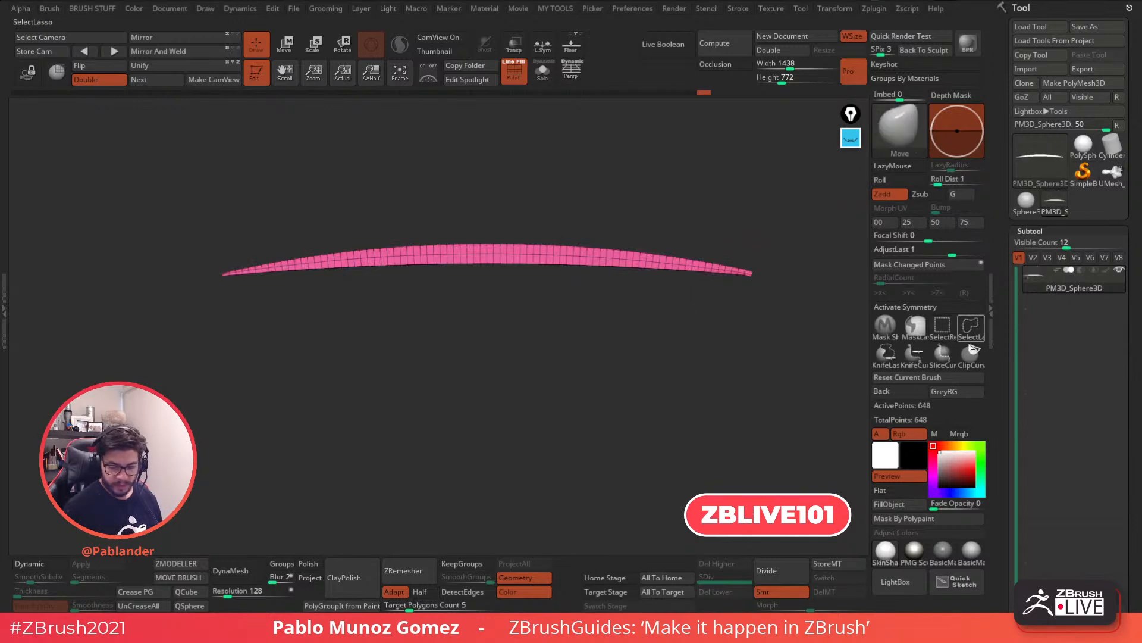
# Hide the underside faces section by section along the bar with SelectLasso
pyautogui.moveTo(748, 277)
pyautogui.keyDown('ctrl'); pyautogui.keyDown('shift'); pyautogui.mouseDown()
pyautogui.moveTo(240, 268)
pyautogui.moveTo(357, 413)
pyautogui.moveTo(577, 427)
pyautogui.mouseUp(); pyautogui.keyUp('shift'); pyautogui.keyUp('ctrl')
pyautogui.moveTo(398, 339)
pyautogui.keyDown('ctrl'); pyautogui.keyDown('shift'); pyautogui.mouseDown()
pyautogui.moveTo(416, 386)
pyautogui.moveTo(462, 401)
pyautogui.moveTo(601, 382)
pyautogui.moveTo(562, 378)
pyautogui.moveTo(551, 316)
pyautogui.moveTo(583, 270)
pyautogui.moveTo(632, 318)
pyautogui.moveTo(589, 403)
pyautogui.moveTo(551, 358)
pyautogui.moveTo(533, 380)
pyautogui.moveTo(558, 268)
pyautogui.moveTo(524, 259)
pyautogui.moveTo(565, 352)
pyautogui.mouseUp(); pyautogui.keyUp('shift'); pyautogui.keyUp('ctrl')
pyautogui.hotkey('ctrl', 'z')
pyautogui.hotkey('ctrl', 'shift')
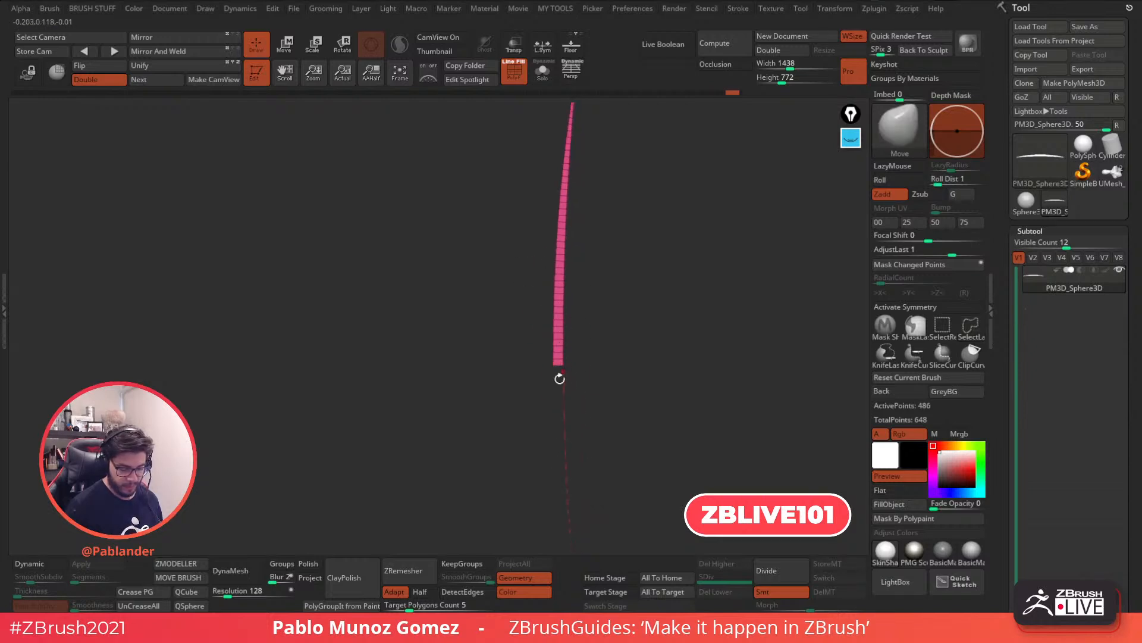
pyautogui.moveTo(560, 263)
pyautogui.keyDown('ctrl'); pyautogui.keyDown('alt'); pyautogui.keyDown('shift'); pyautogui.mouseDown()
pyautogui.moveTo(560, 150)
pyautogui.moveTo(478, 266)
pyautogui.mouseUp(); pyautogui.keyUp('shift'); pyautogui.keyUp('alt'); pyautogui.keyUp('ctrl')
pyautogui.keyDown('alt'); pyautogui.moveTo(564, 211); pyautogui.dragTo(535, 342); pyautogui.keyUp('alt')
pyautogui.hotkey('ctrl', 'shift')
pyautogui.moveTo(534, 225)
pyautogui.keyDown('ctrl'); pyautogui.keyDown('alt'); pyautogui.keyDown('shift'); pyautogui.mouseDown()
pyautogui.moveTo(490, 228)
pyautogui.moveTo(556, 410)
pyautogui.mouseUp(); pyautogui.keyUp('shift'); pyautogui.keyUp('alt'); pyautogui.keyUp('ctrl')
pyautogui.moveTo(556, 130)
pyautogui.keyDown('alt'); pyautogui.mouseDown()
pyautogui.moveTo(553, 402)
pyautogui.moveTo(548, 269)
pyautogui.mouseUp(); pyautogui.keyUp('alt')
pyautogui.hotkey('ctrl', 'shift')
pyautogui.moveTo(556, 178)
pyautogui.keyDown('ctrl'); pyautogui.keyDown('alt'); pyautogui.keyDown('shift'); pyautogui.mouseDown()
pyautogui.moveTo(523, 178)
pyautogui.moveTo(556, 178)
pyautogui.mouseUp(); pyautogui.keyUp('shift'); pyautogui.keyUp('alt'); pyautogui.keyUp('ctrl')
# Invert the visibility to isolate the underside faces, assign them a new polygroup and show the whole bar
pyautogui.moveTo(561, 304)
pyautogui.mouseDown()
pyautogui.moveTo(565, 263)
pyautogui.moveTo(563, 364)
pyautogui.moveTo(547, 275)
pyautogui.mouseUp()
pyautogui.keyDown('alt'); pyautogui.moveTo(541, 458); pyautogui.dragTo(538, 177); pyautogui.keyUp('alt')
pyautogui.keyDown('alt'); pyautogui.moveTo(545, 492); pyautogui.dragTo(546, 256); pyautogui.keyUp('alt')
pyautogui.moveTo(551, 452)
pyautogui.mouseDown()
pyautogui.moveTo(563, 353)
pyautogui.moveTo(528, 369)
pyautogui.moveTo(518, 359)
pyautogui.moveTo(553, 464)
pyautogui.moveTo(599, 383)
pyautogui.moveTo(621, 380)
pyautogui.mouseUp()
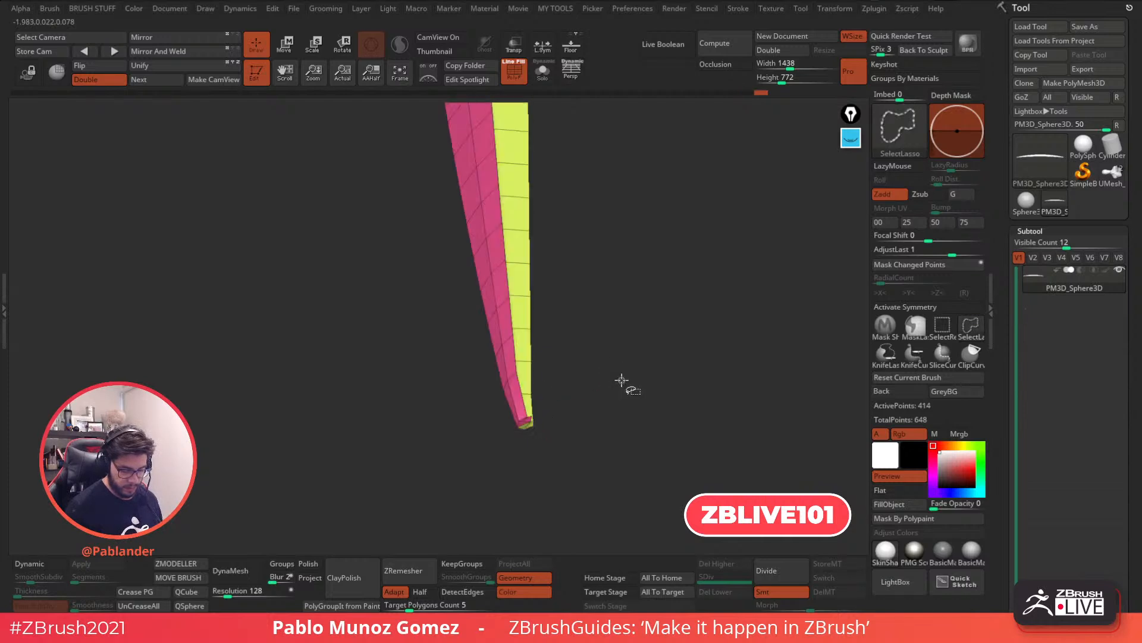
pyautogui.moveTo(624, 340)
pyautogui.keyDown('ctrl'); pyautogui.keyDown('shift'); pyautogui.mouseDown()
pyautogui.moveTo(628, 352)
pyautogui.moveTo(635, 327)
pyautogui.moveTo(627, 349)
pyautogui.moveTo(587, 191)
pyautogui.moveTo(624, 270)
pyautogui.moveTo(598, 317)
pyautogui.moveTo(651, 309)
pyautogui.moveTo(580, 343)
pyautogui.mouseUp(); pyautogui.keyUp('shift'); pyautogui.keyUp('ctrl')
pyautogui.hotkey('ctrl', 'w')
pyautogui.keyDown('ctrl'); pyautogui.keyDown('shift'); pyautogui.click(636, 332); pyautogui.keyUp('shift'); pyautogui.keyUp('ctrl')
# Isolate the leftover faces at the bar's tip with a lasso selection, regroup them and show the whole bar
pyautogui.hotkey('shift', 'f')
pyautogui.hotkey('shift', 'f')
pyautogui.keyDown('ctrl'); pyautogui.moveTo(428, 214); pyautogui.dragTo(498, 195, button='right'); pyautogui.keyUp('ctrl')
pyautogui.moveTo(441, 176)
pyautogui.keyDown('ctrl'); pyautogui.keyDown('shift'); pyautogui.mouseDown()
pyautogui.moveTo(483, 209)
pyautogui.moveTo(466, 208)
pyautogui.moveTo(487, 195)
pyautogui.moveTo(469, 170)
pyautogui.mouseUp(); pyautogui.keyUp('shift'); pyautogui.keyUp('ctrl')
pyautogui.keyDown('ctrl'); pyautogui.keyDown('shift'); pyautogui.click(428, 224); pyautogui.keyUp('shift'); pyautogui.keyUp('ctrl')
pyautogui.moveTo(469, 171); pyautogui.dragTo(424, 182, button='right')
pyautogui.keyDown('ctrl'); pyautogui.keyDown('alt'); pyautogui.keyDown('shift'); pyautogui.moveTo(418, 183); pyautogui.dragTo(412, 189); pyautogui.keyUp('shift'); pyautogui.keyUp('alt'); pyautogui.keyUp('ctrl')
pyautogui.moveTo(459, 161); pyautogui.dragTo(527, 174)
pyautogui.hotkey('ctrl', 'w')
pyautogui.keyDown('ctrl'); pyautogui.keyDown('shift'); pyautogui.click(569, 209); pyautogui.keyUp('shift'); pyautogui.keyUp('ctrl')
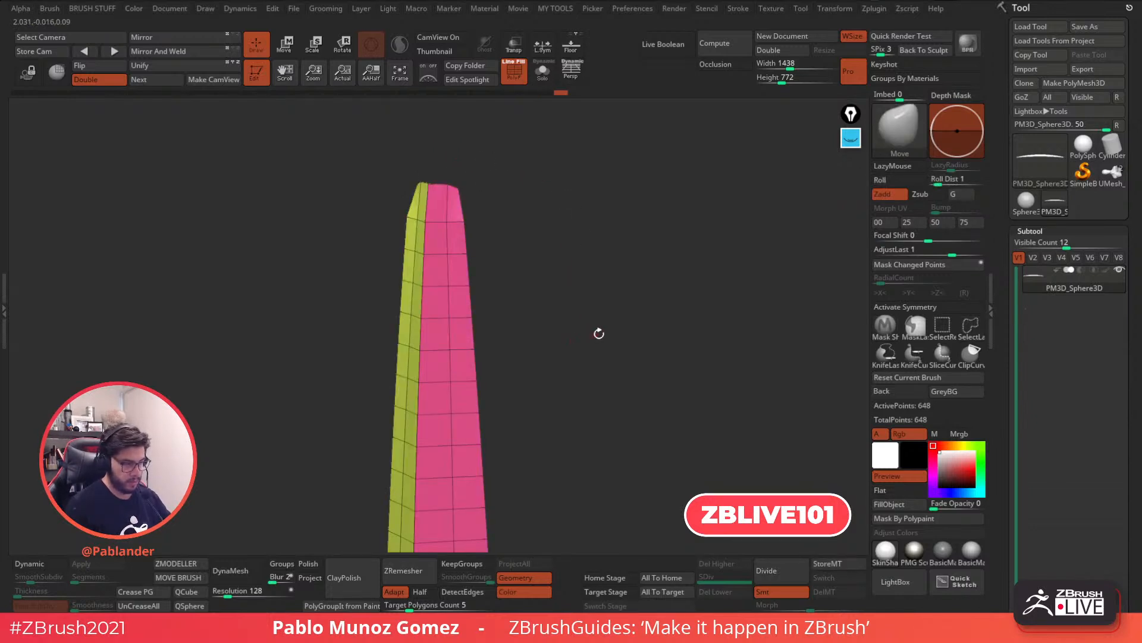
# Switch off the polyframe display and examine the whole bar's shape
pyautogui.moveTo(607, 374); pyautogui.dragTo(571, 252)
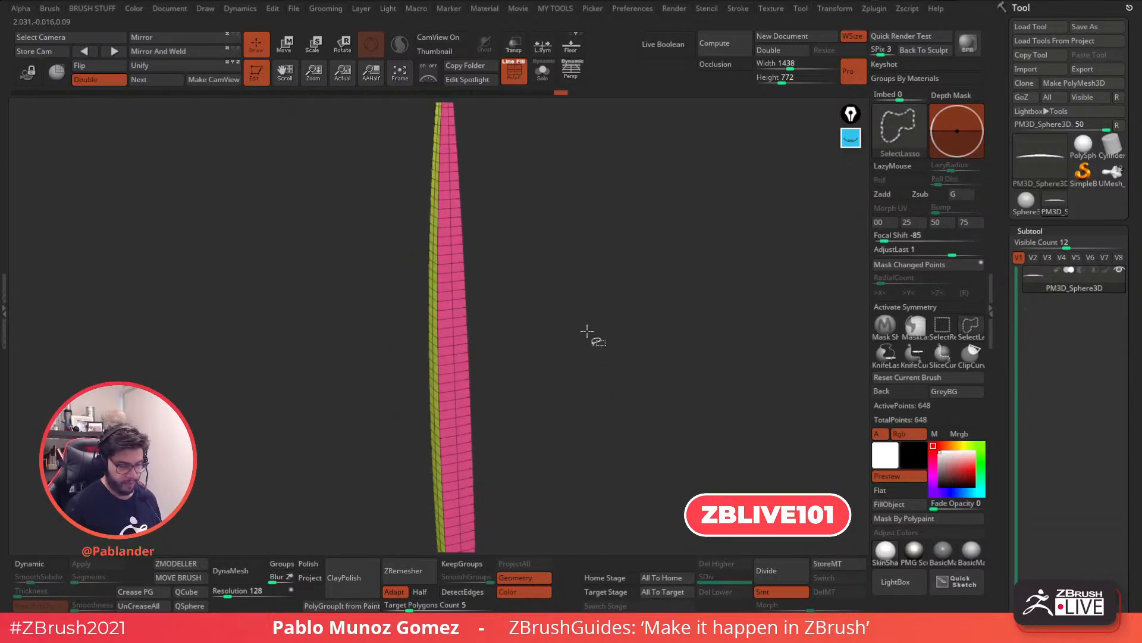
pyautogui.moveTo(622, 316)
pyautogui.mouseDown()
pyautogui.moveTo(584, 345)
pyautogui.moveTo(556, 321)
pyautogui.moveTo(630, 265)
pyautogui.moveTo(609, 331)
pyautogui.moveTo(604, 316)
pyautogui.mouseUp()
pyautogui.click(515, 75)
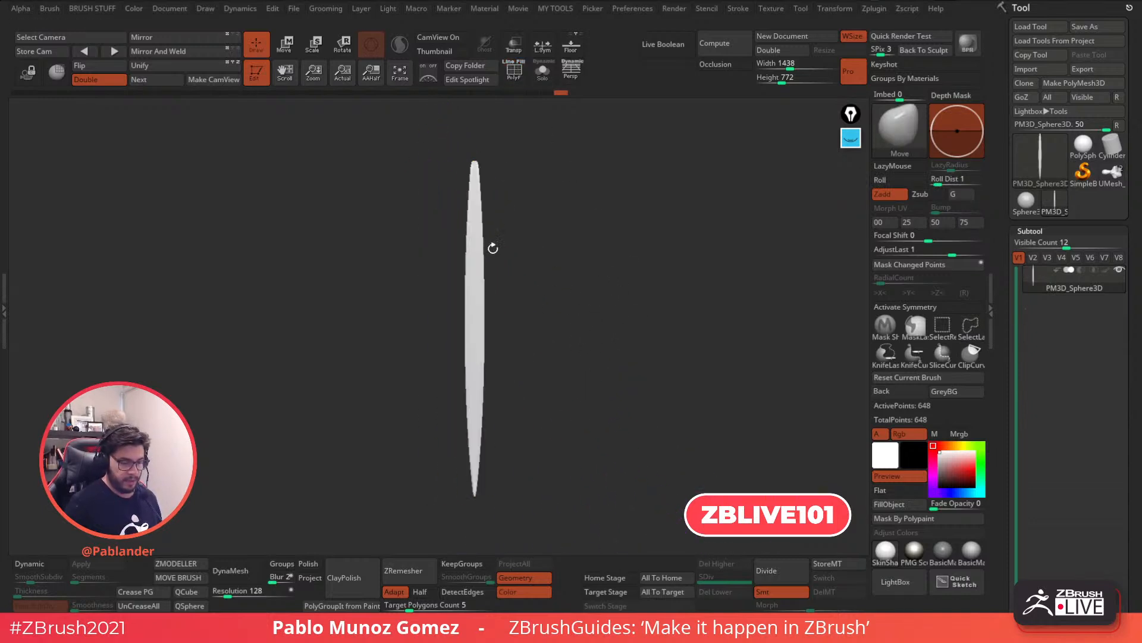
pyautogui.moveTo(626, 381); pyautogui.dragTo(620, 375)
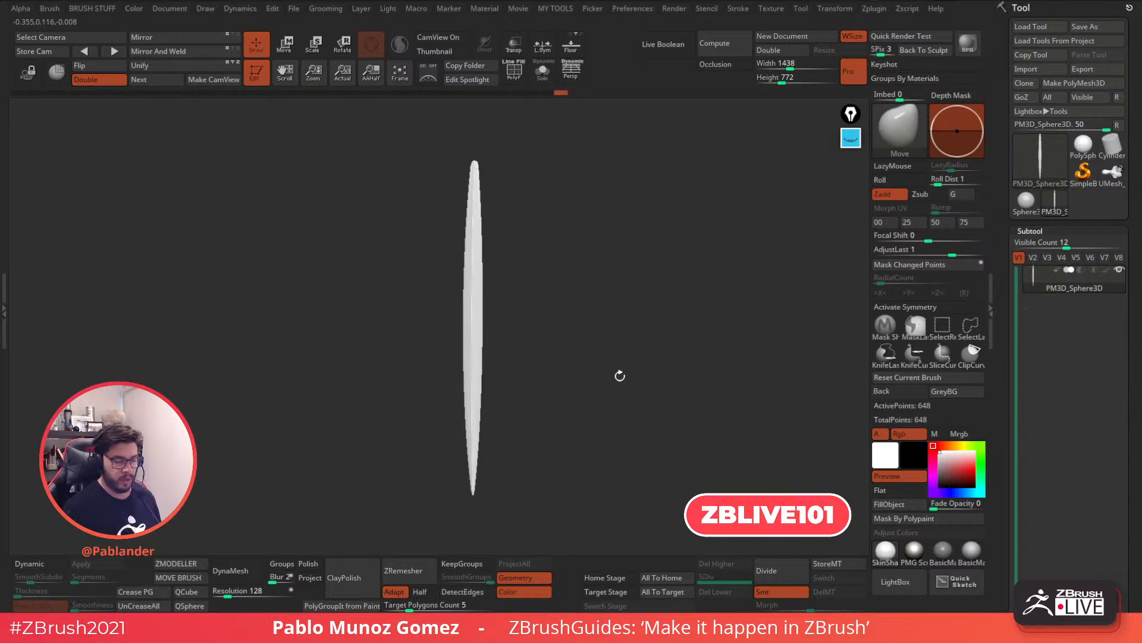
# Duplicate the bar's subtool, hide the original and switch on the polyframe display
pyautogui.moveTo(1009, 387); pyautogui.dragTo(1006, 260)
pyautogui.click(1042, 457)
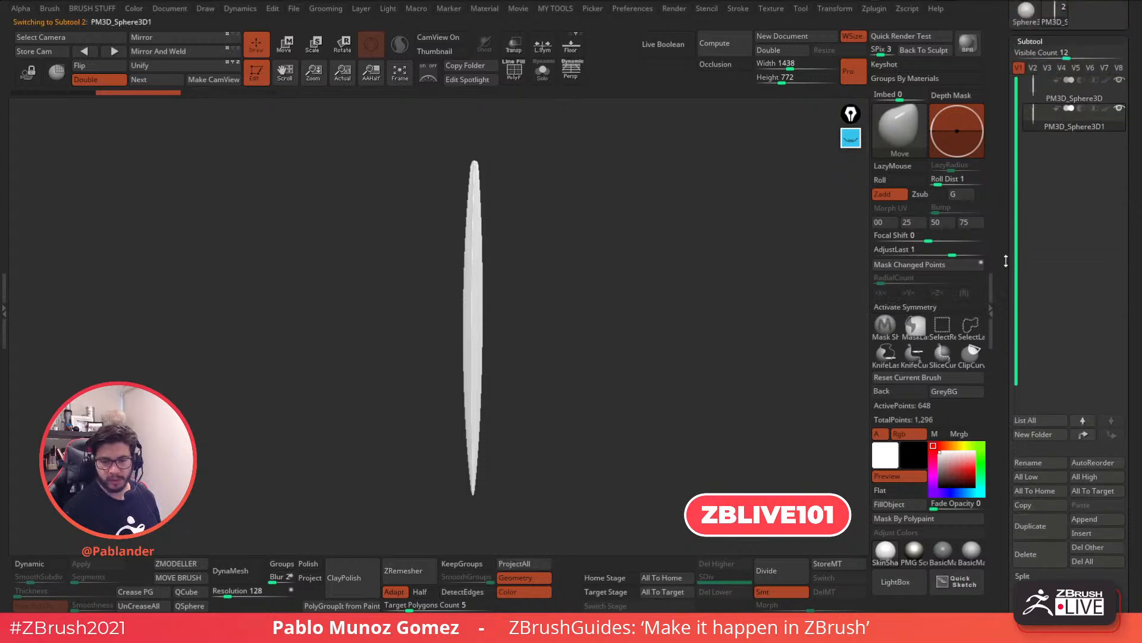
pyautogui.click(1119, 81)
pyautogui.hotkey('shift', 'f')
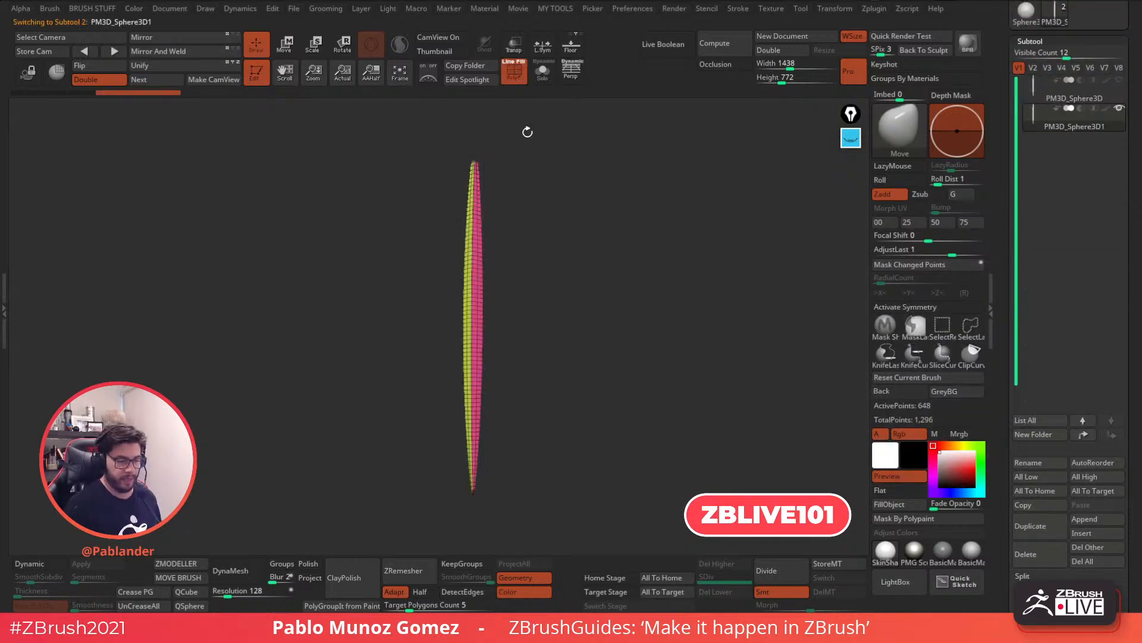
# Subdivide the duplicated bar four times to subdivision level 5
pyautogui.click(775, 571)
pyautogui.click(774, 568)
pyautogui.click(773, 568)
pyautogui.click(773, 566)
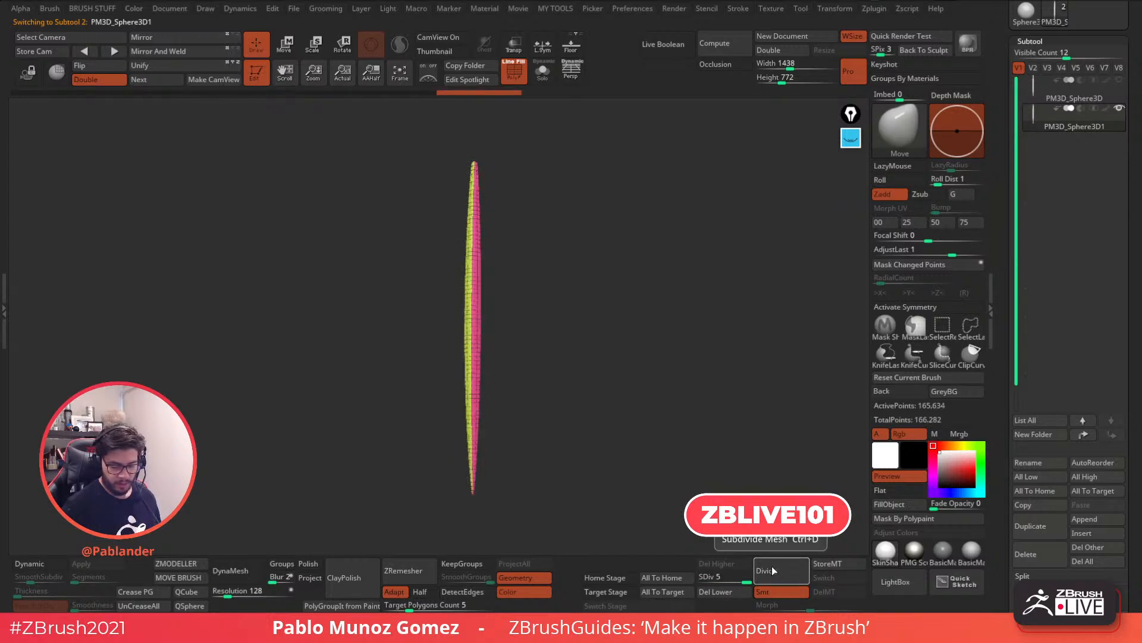
# Undo the subdivisions of the PM3D_Sphere3D1 blade mesh back to its low-poly base
pyautogui.moveTo(489, 199); pyautogui.dragTo(485, 220)
pyautogui.click(515, 78)
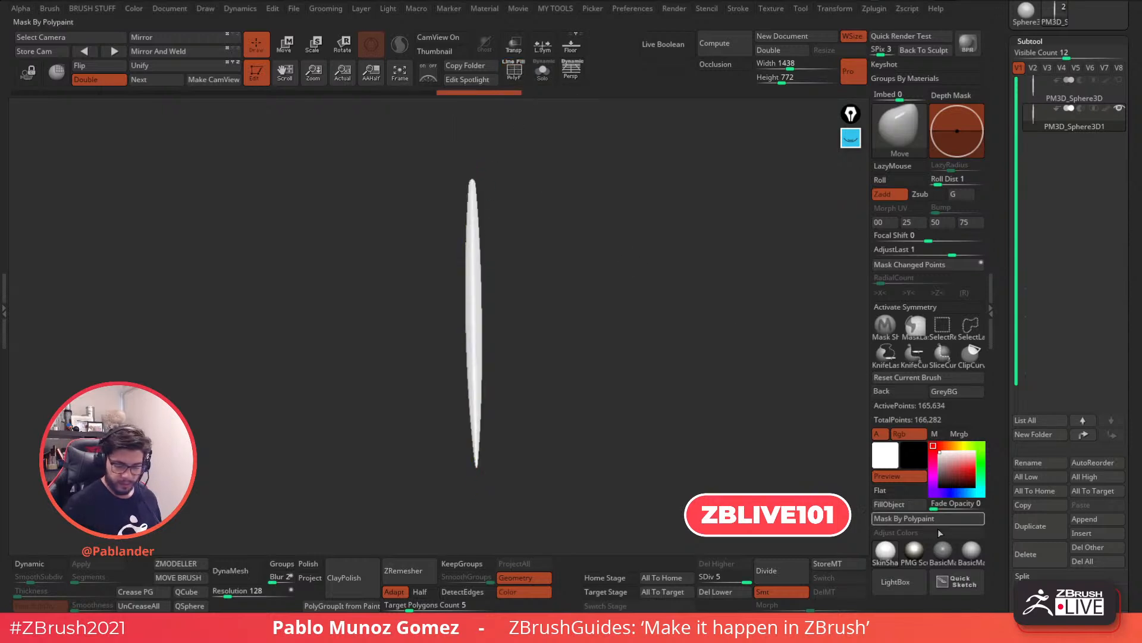
pyautogui.moveTo(572, 434)
pyautogui.mouseDown()
pyautogui.moveTo(625, 404)
pyautogui.moveTo(476, 311)
pyautogui.moveTo(551, 387)
pyautogui.moveTo(561, 319)
pyautogui.moveTo(497, 309)
pyautogui.moveTo(586, 280)
pyautogui.moveTo(609, 332)
pyautogui.moveTo(647, 338)
pyautogui.moveTo(679, 361)
pyautogui.mouseUp()
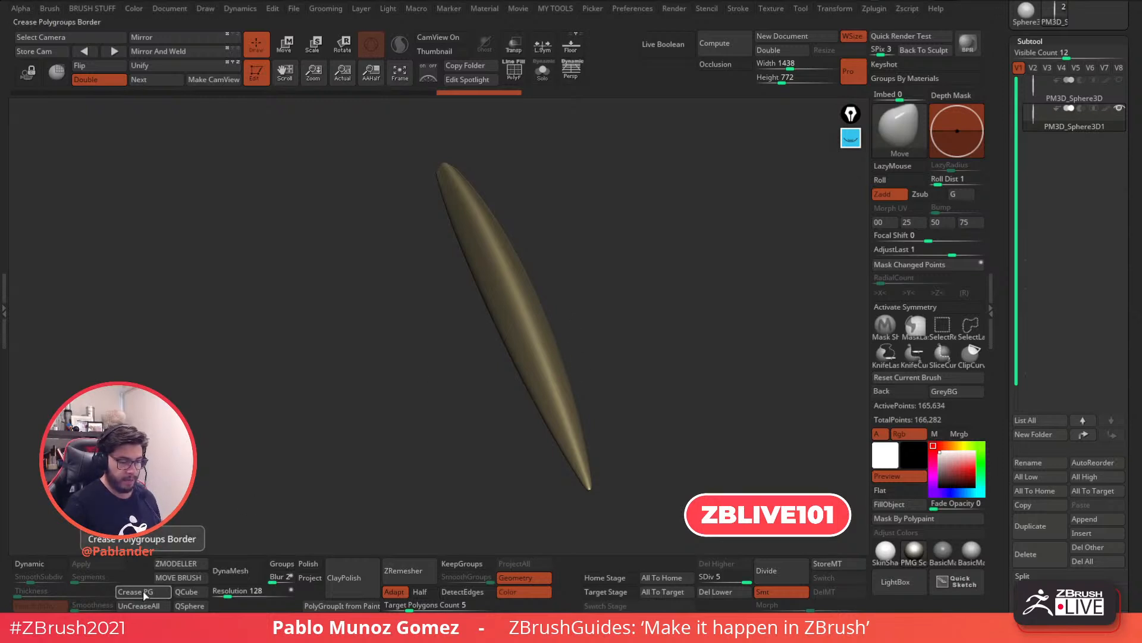
pyautogui.click(726, 579)
pyautogui.click(737, 562)
pyautogui.hotkey('ctrl', 'z')
pyautogui.hotkey('ctrl', 'z')
pyautogui.hotkey('ctrl', 'z')
pyautogui.hotkey('ctrl', 'z')
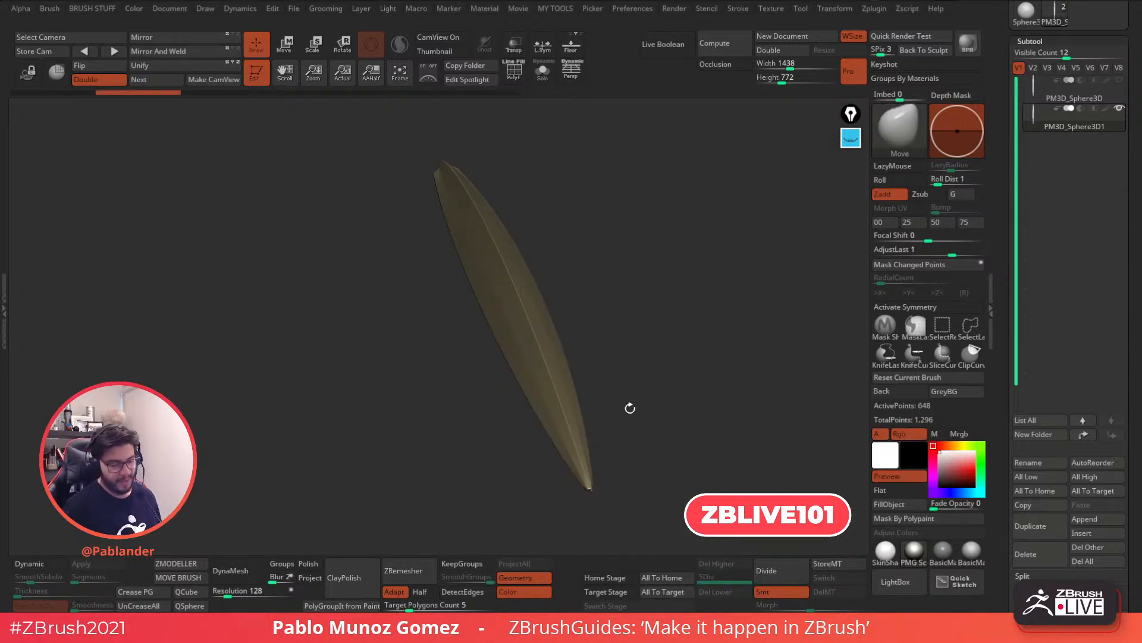
# Crease the polygroup borders of the low-poly blade and inspect the edges with the wireframe and the SkinShade4 material
pyautogui.click(143, 589)
pyautogui.moveTo(995, 394); pyautogui.dragTo(1006, 193)
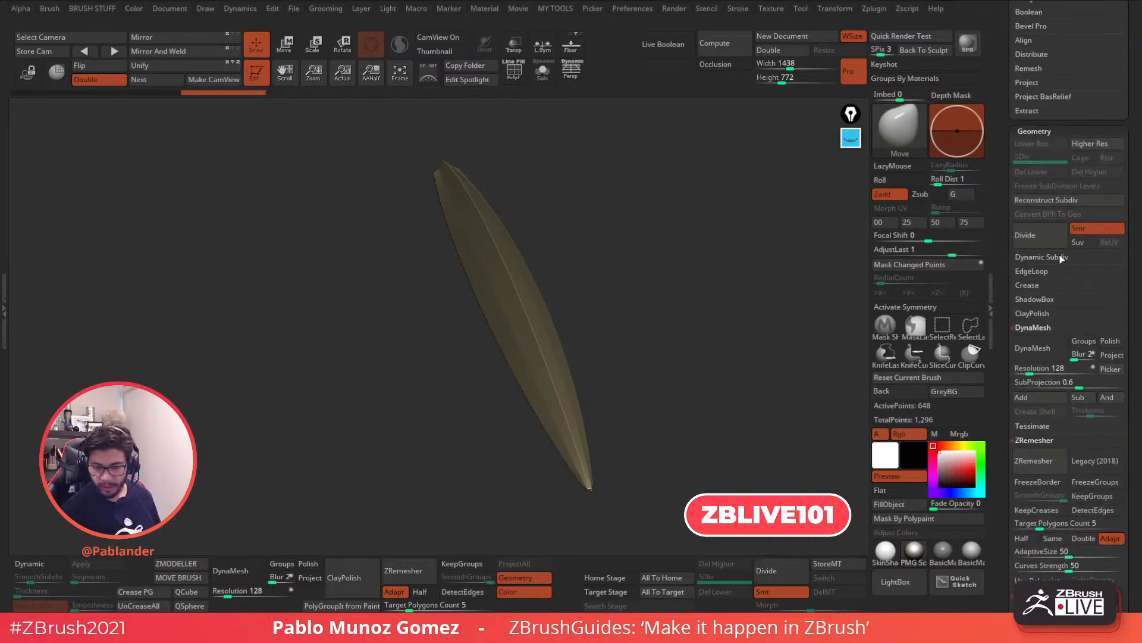
pyautogui.click(1038, 288)
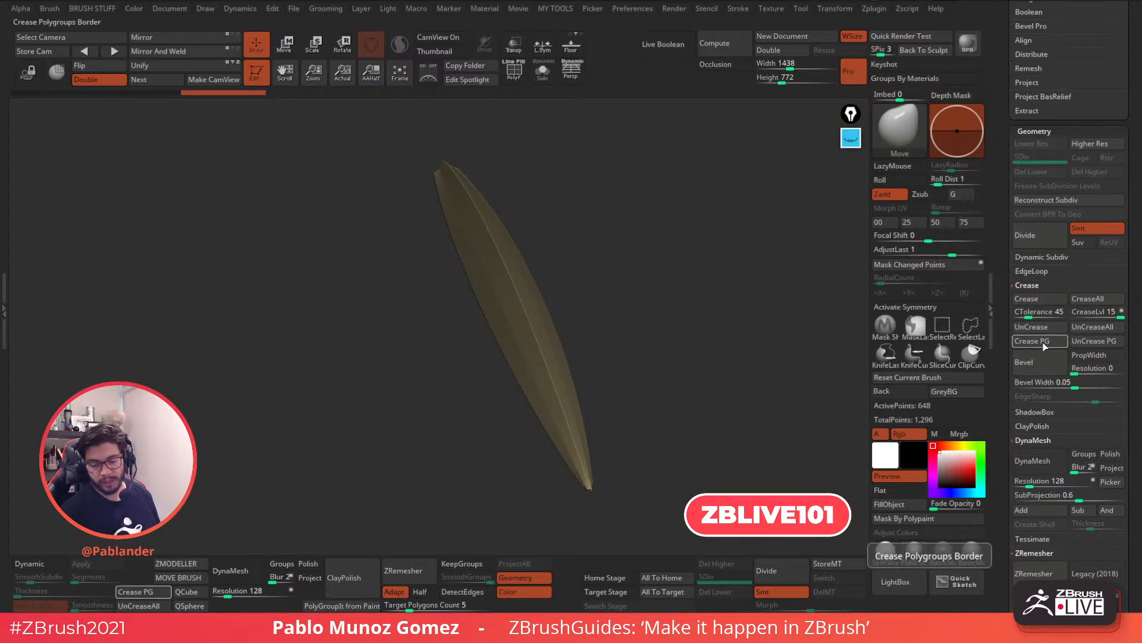
pyautogui.click(514, 73)
pyautogui.keyDown('ctrl'); pyautogui.moveTo(551, 333); pyautogui.dragTo(582, 455, button='right'); pyautogui.keyUp('ctrl')
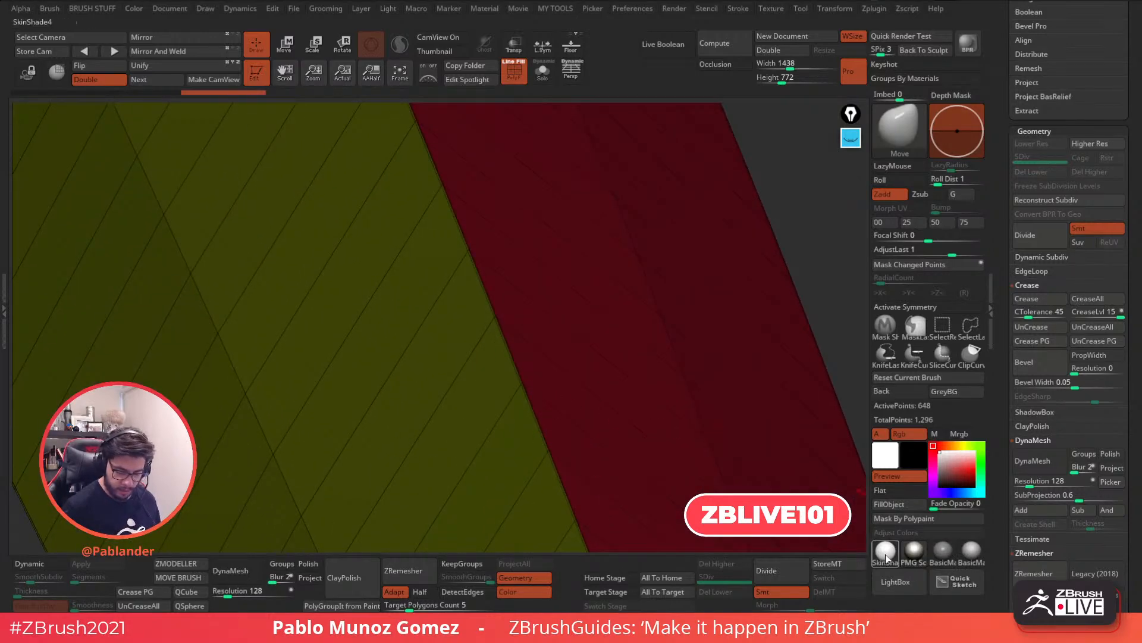
pyautogui.click(886, 550)
pyautogui.keyDown('ctrl'); pyautogui.moveTo(508, 340); pyautogui.dragTo(518, 169, button='right'); pyautogui.keyUp('ctrl')
pyautogui.click(515, 73)
pyautogui.moveTo(638, 264); pyautogui.dragTo(673, 337)
pyautogui.click(915, 551)
# Divide the creased blade three times, up to subdivision level 4, and check its ridge
pyautogui.click(777, 573)
pyautogui.click(777, 572)
pyautogui.click(777, 572)
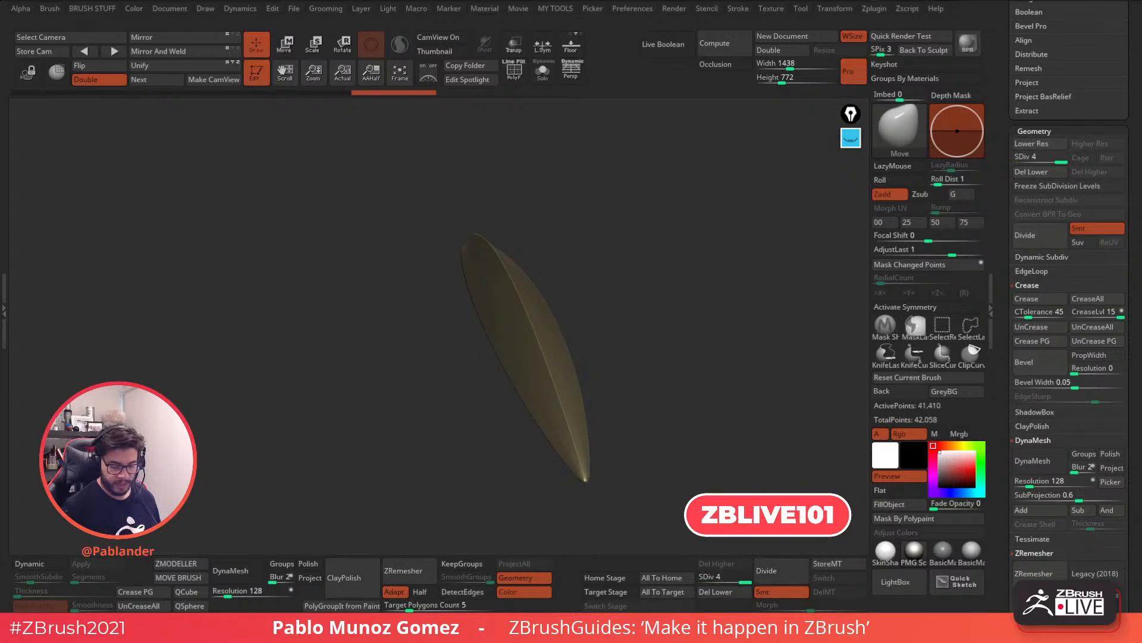
pyautogui.press('f')
pyautogui.moveTo(615, 329); pyautogui.dragTo(608, 371)
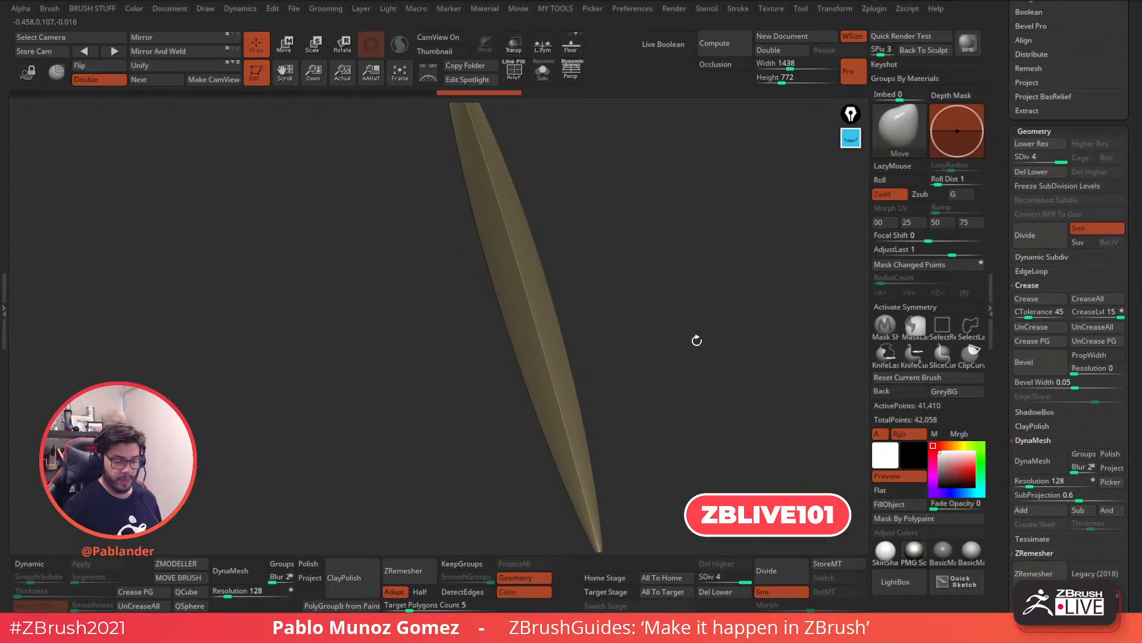
# Undo the three subdivisions and remove the polygroup creases from the blade
pyautogui.hotkey('shift', 'd')
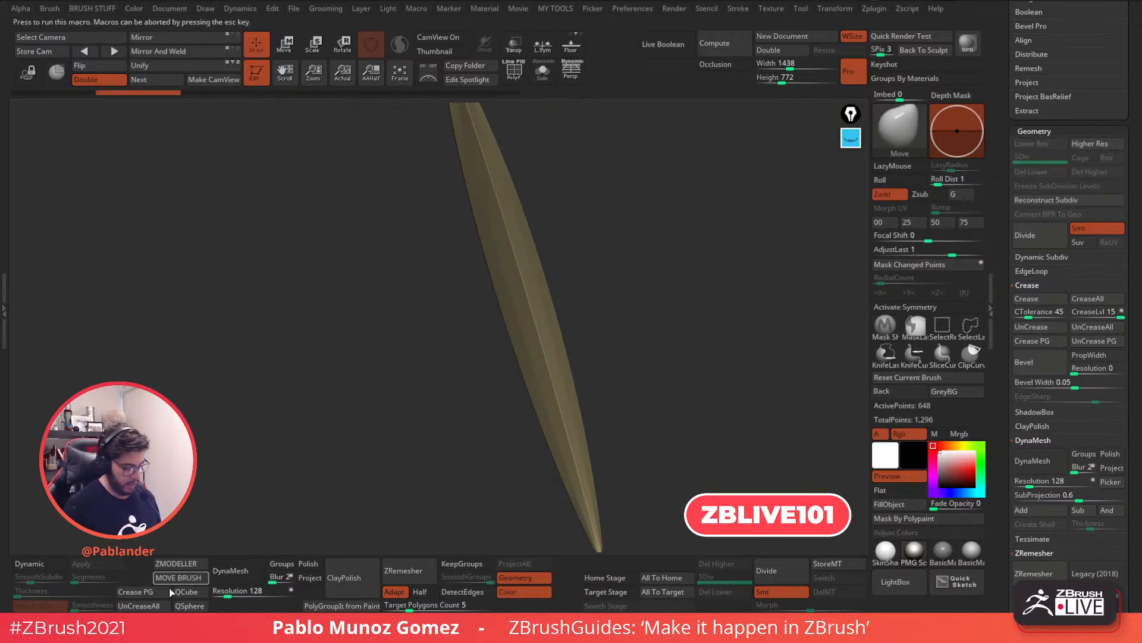
pyautogui.click(514, 73)
pyautogui.click(514, 73)
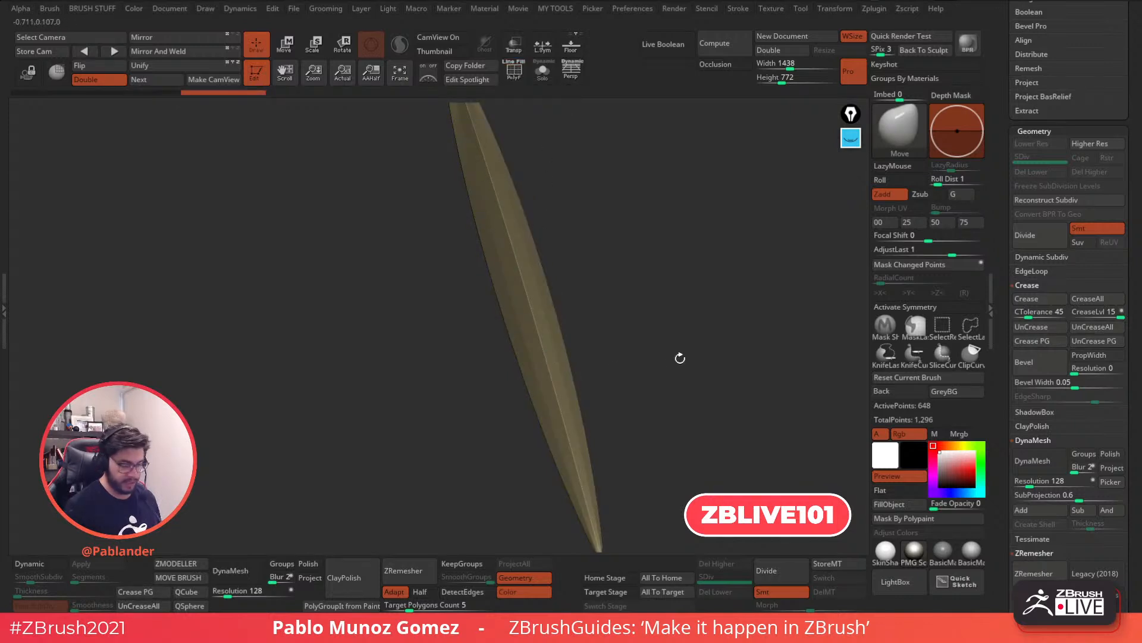
# Divide the uncreased blade four times, up to subdivision level 5
pyautogui.click(774, 568)
pyautogui.click(775, 568)
pyautogui.click(774, 567)
pyautogui.click(774, 568)
pyautogui.press('f')
pyautogui.moveTo(720, 386); pyautogui.dragTo(708, 315)
# Apply several Polish By Features passes to the subdivided blade to sharpen its ridge and edges, and check it from other angles
pyautogui.press('F1')
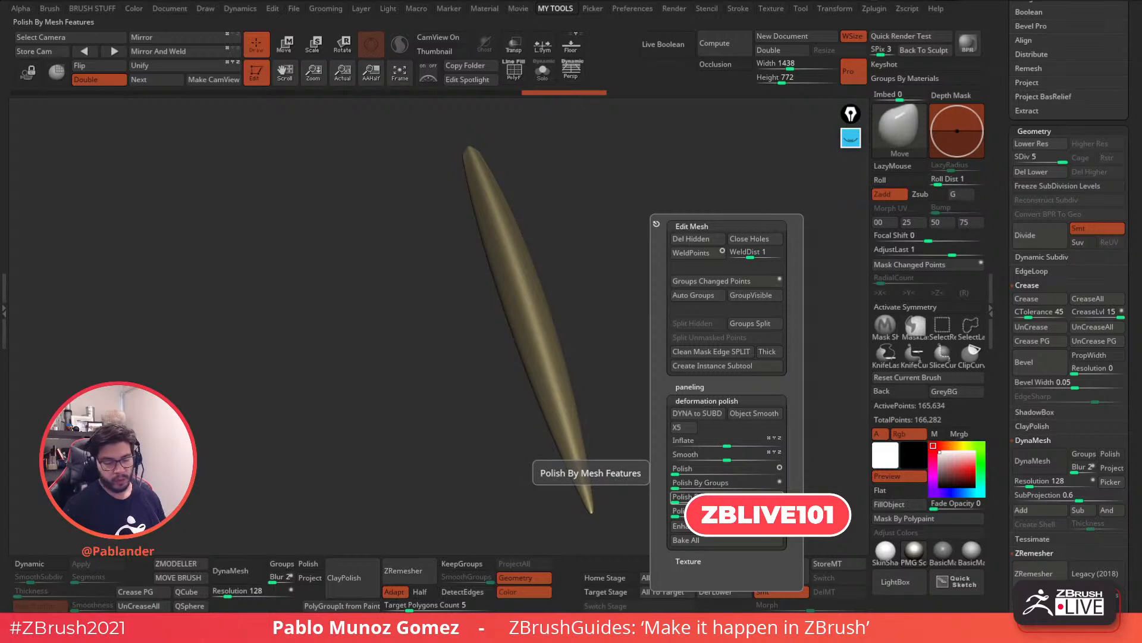
pyautogui.click(723, 494)
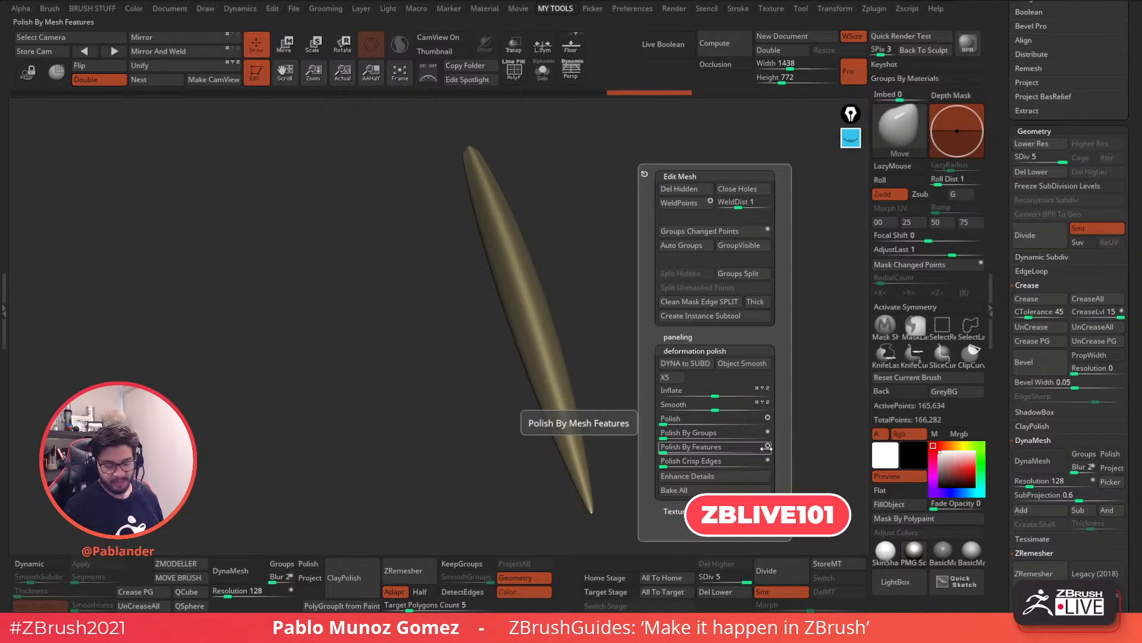
pyautogui.moveTo(673, 446); pyautogui.dragTo(677, 449)
pyautogui.press('2')
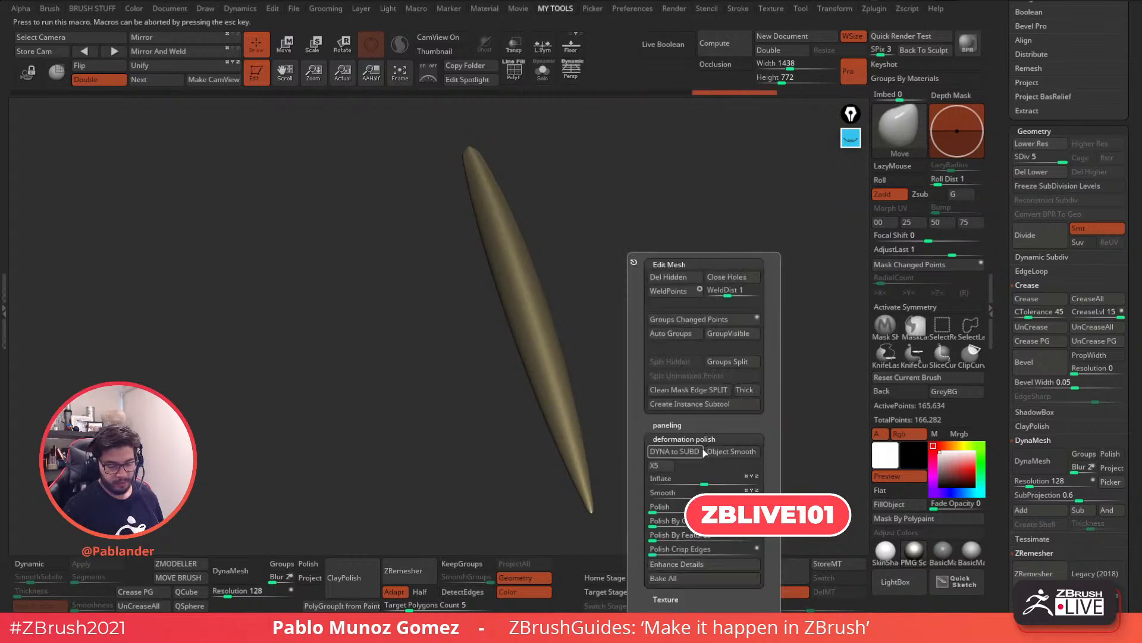
pyautogui.moveTo(702, 540); pyautogui.dragTo(751, 542)
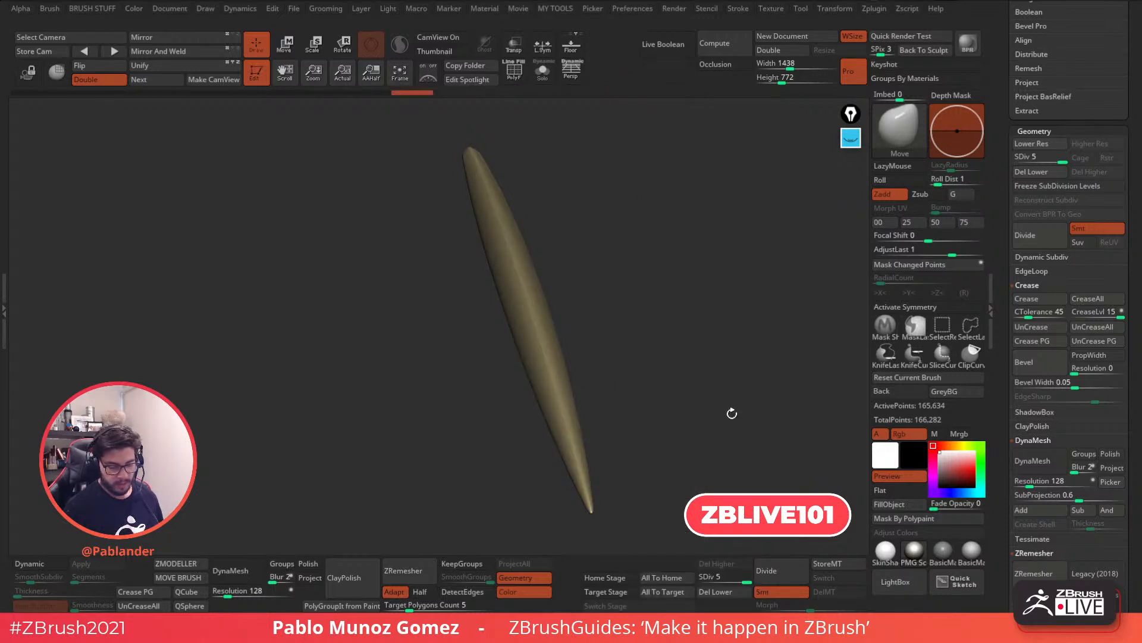
pyautogui.press('2')
pyautogui.moveTo(708, 502); pyautogui.dragTo(761, 487)
pyautogui.press('2')
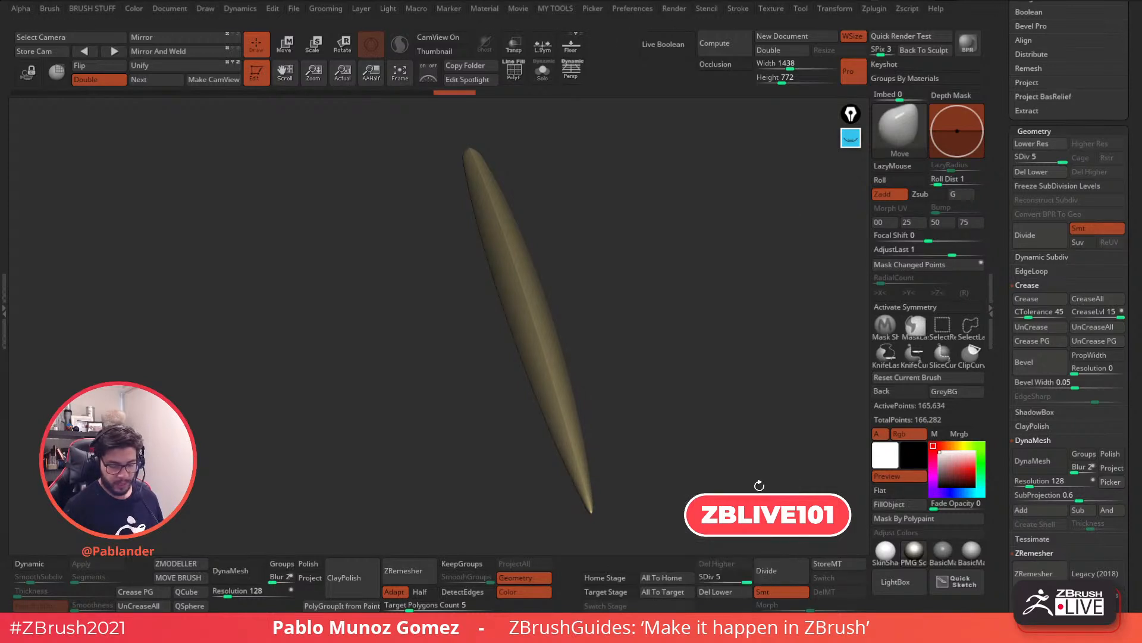
pyautogui.press('2')
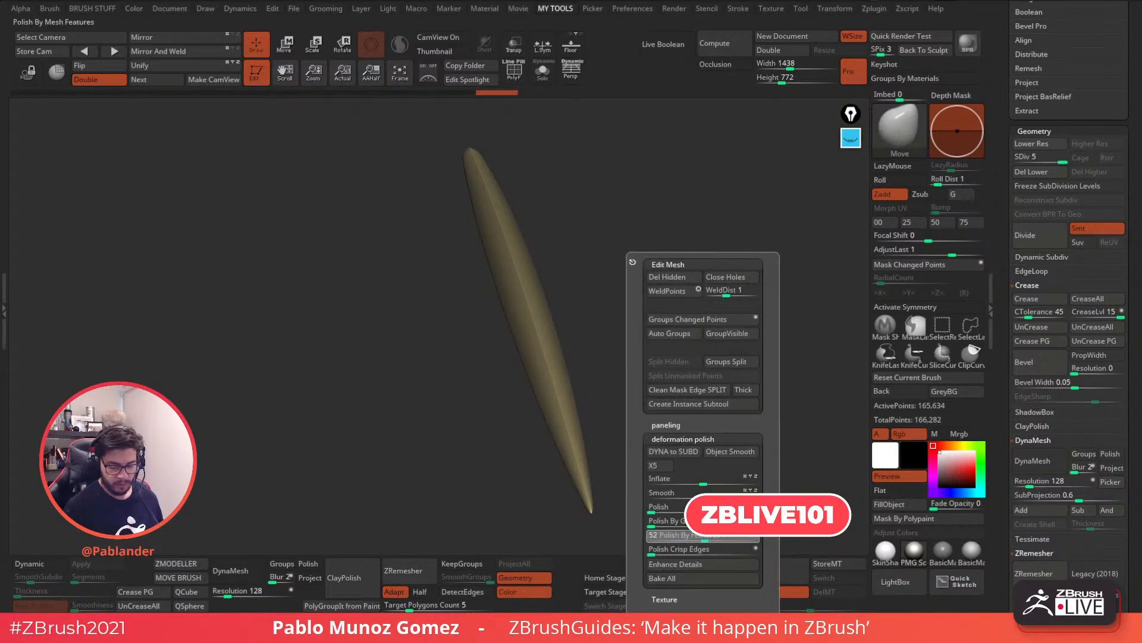
pyautogui.moveTo(689, 537); pyautogui.dragTo(744, 537)
pyautogui.press('2')
pyautogui.moveTo(690, 469); pyautogui.dragTo(750, 468)
pyautogui.press('2')
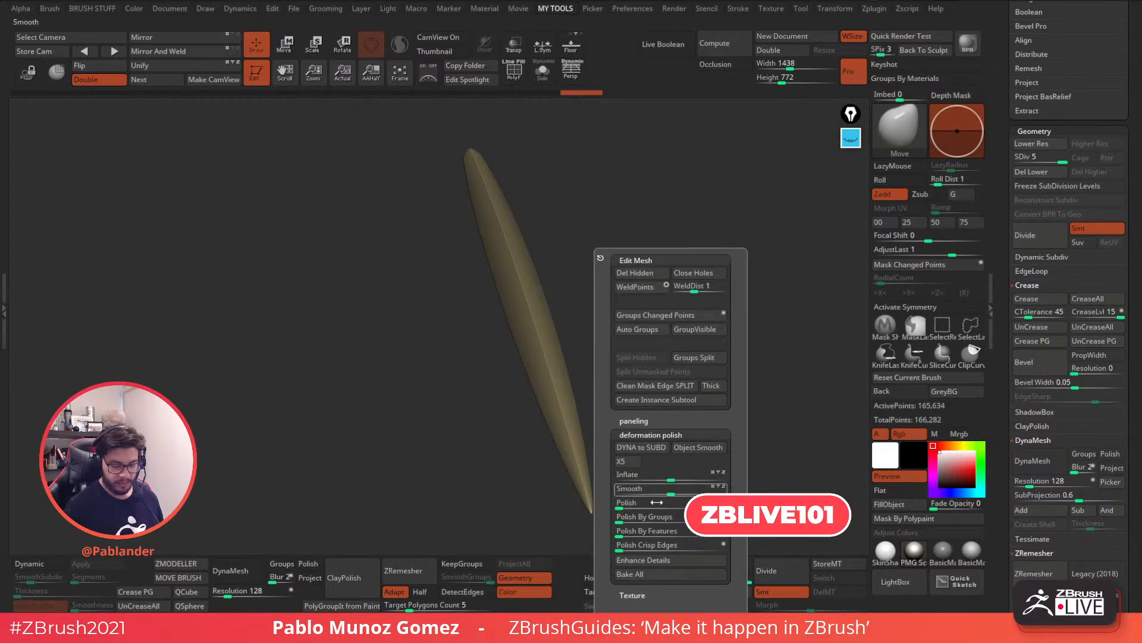
pyautogui.moveTo(649, 533); pyautogui.dragTo(708, 533)
pyautogui.moveTo(589, 418); pyautogui.dragTo(594, 375)
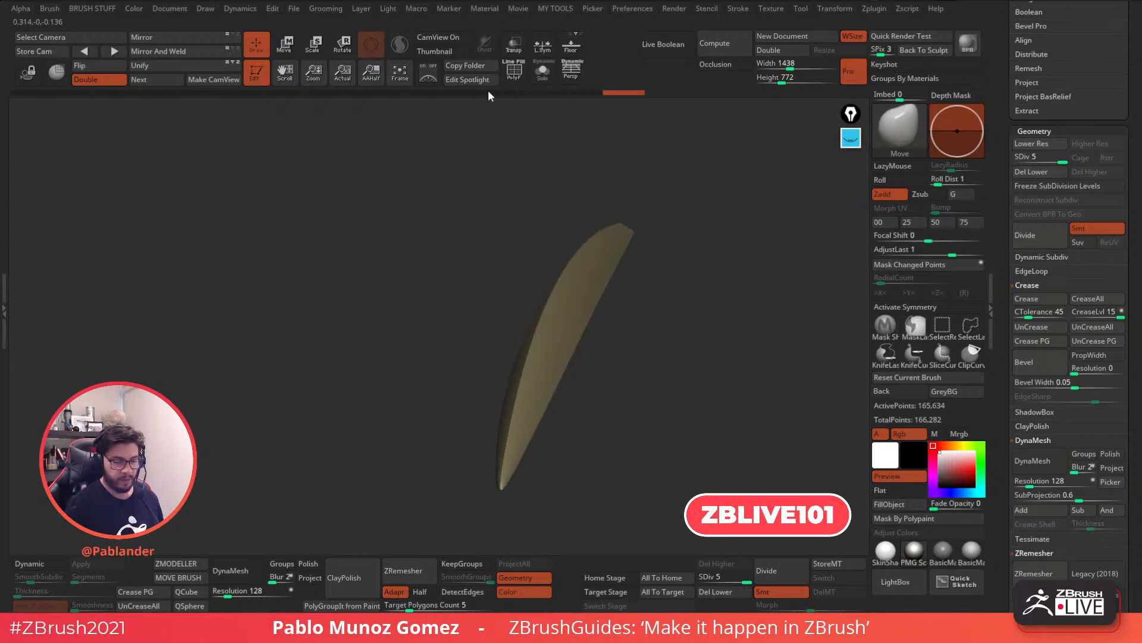
pyautogui.click(514, 70)
pyautogui.moveTo(605, 204); pyautogui.dragTo(632, 326)
pyautogui.hotkey('shift', 'f')
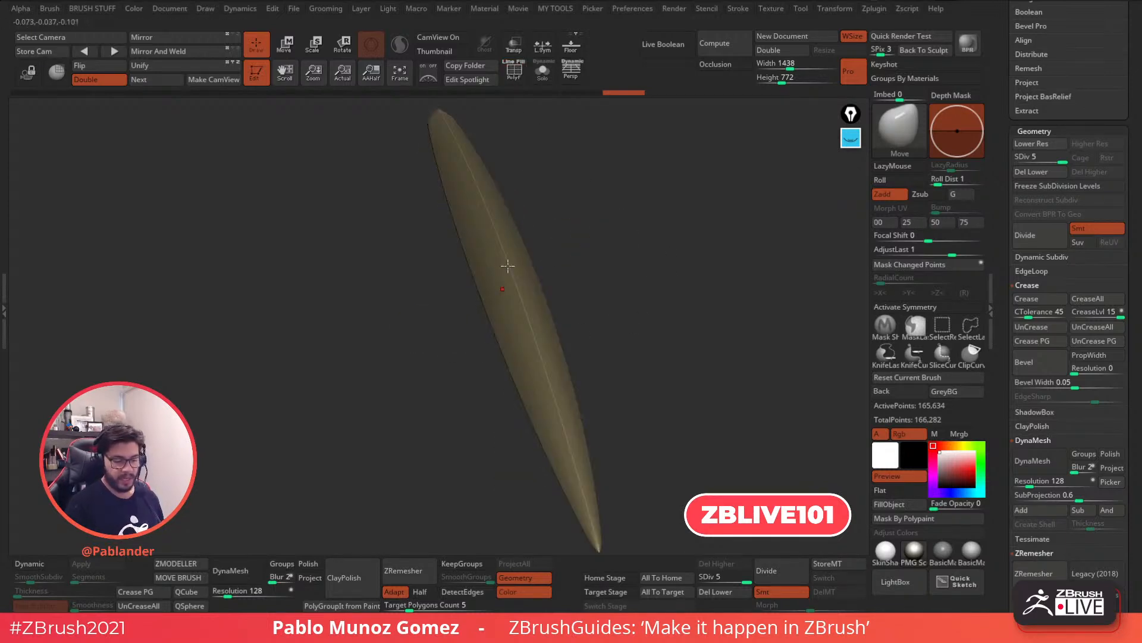
pyautogui.moveTo(630, 382); pyautogui.dragTo(620, 361)
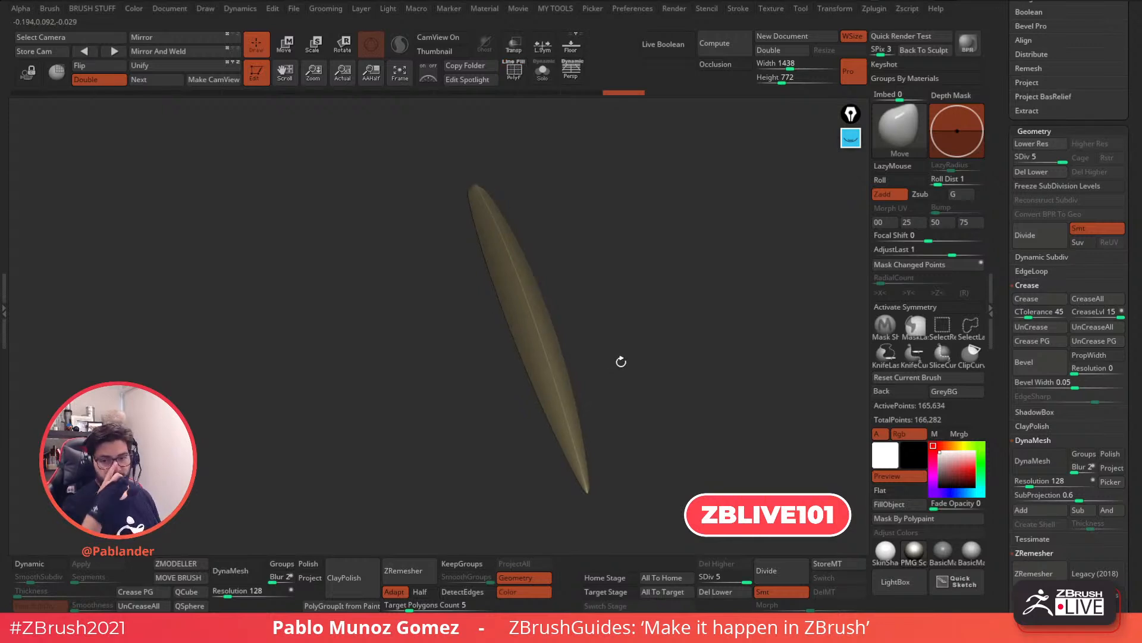
# Make the low-poly PM3D_Sphere3D subtool active and create a new InsertMesh brush from it in an upright view
pyautogui.moveTo(1008, 156); pyautogui.dragTo(1005, 304)
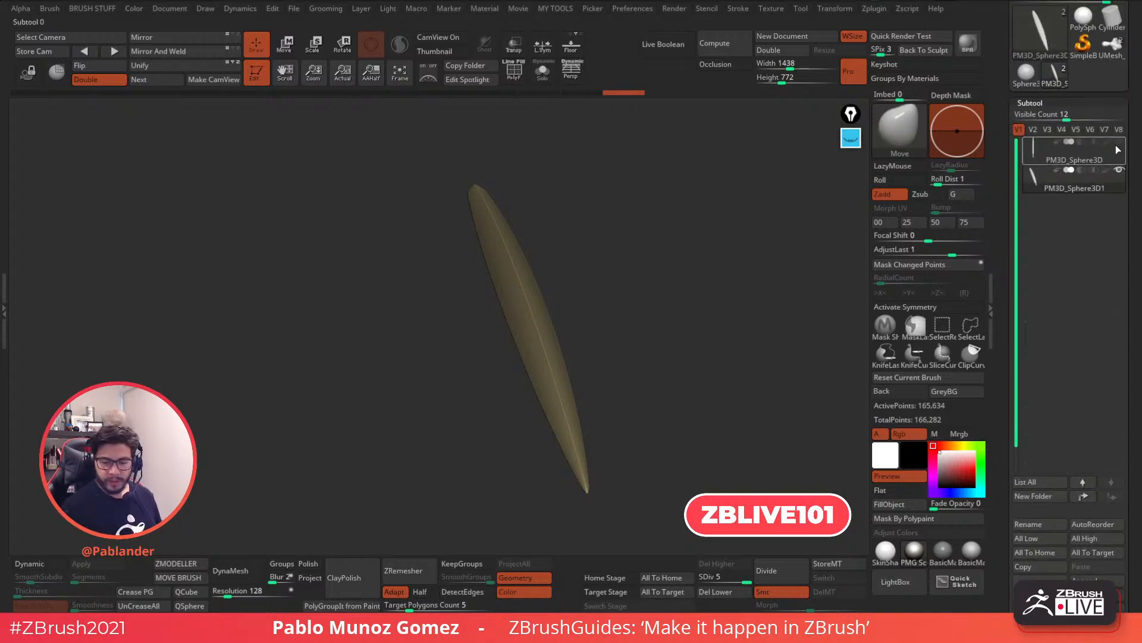
pyautogui.click(1071, 154)
pyautogui.moveTo(751, 297); pyautogui.dragTo(643, 319)
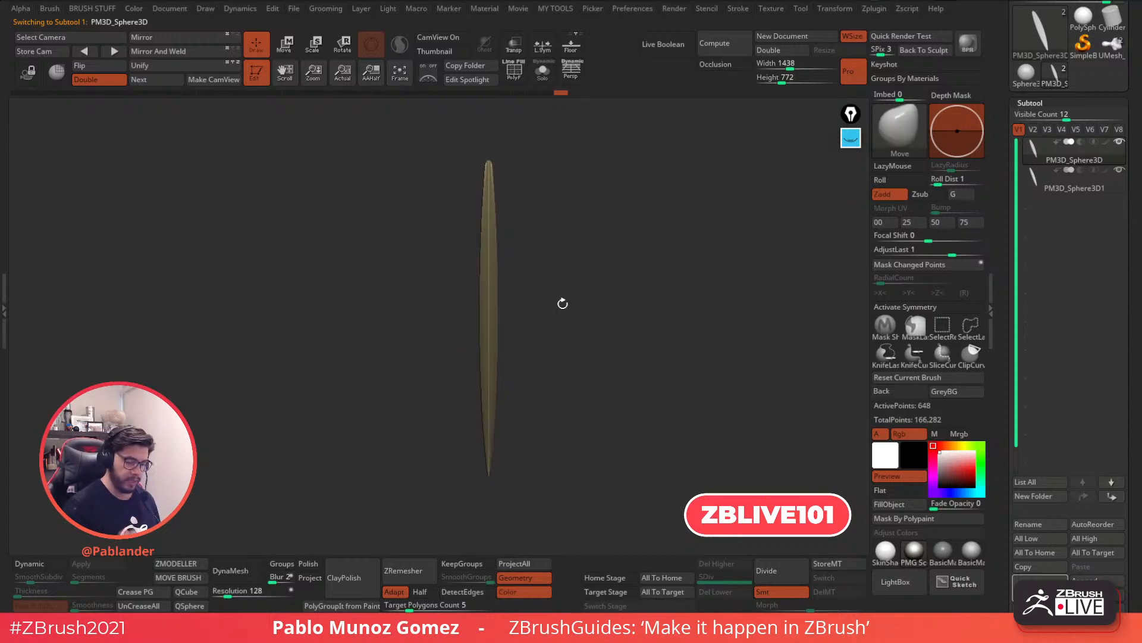
pyautogui.moveTo(709, 227)
pyautogui.mouseDown()
pyautogui.moveTo(676, 252)
pyautogui.moveTo(712, 253)
pyautogui.mouseUp()
pyautogui.click(904, 124)
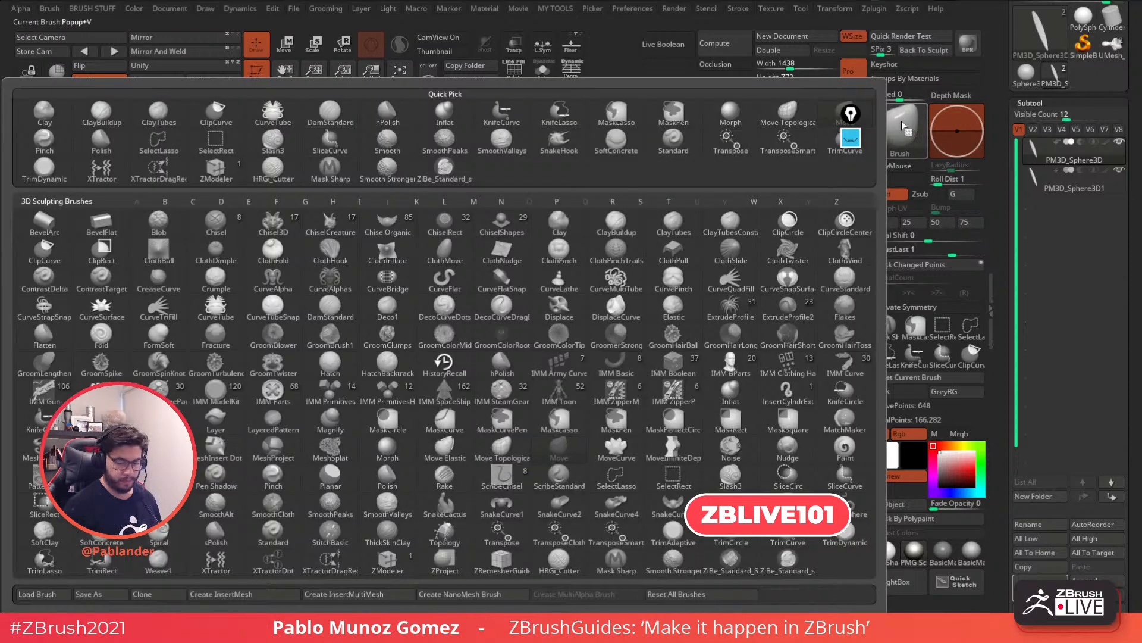
pyautogui.click(247, 596)
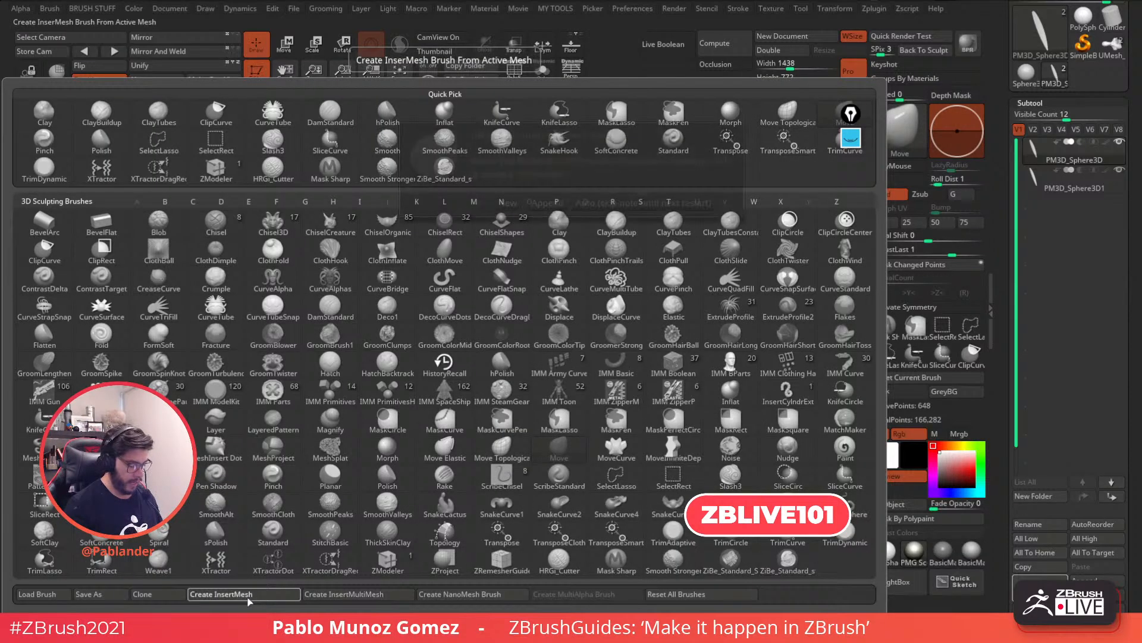
pyautogui.click(508, 203)
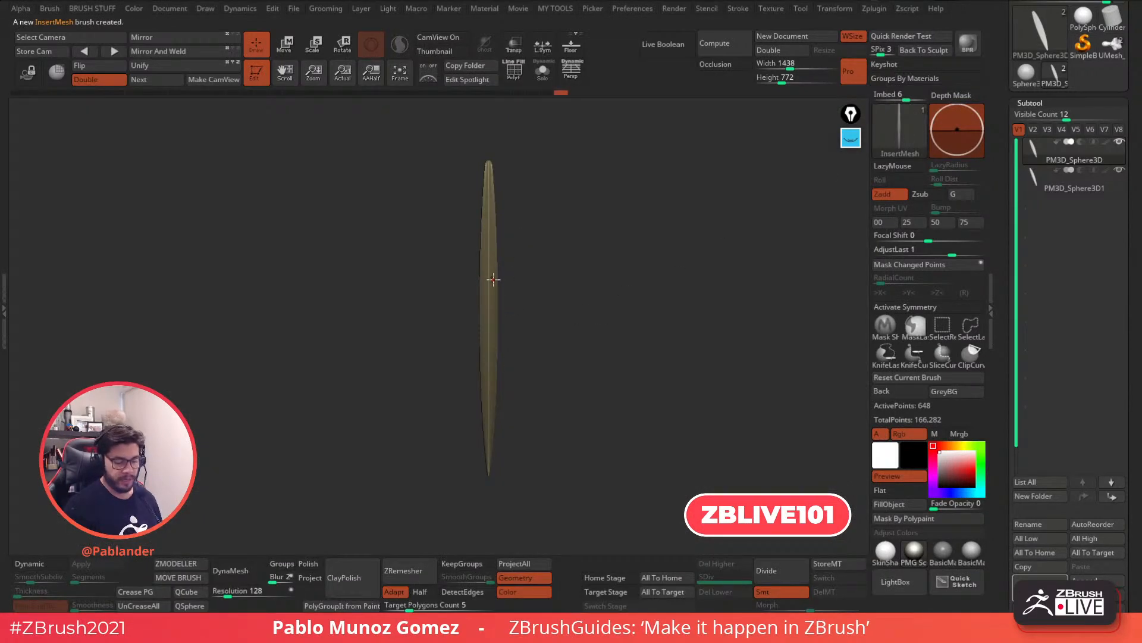
# Try the new InsertMesh brush by drawing a copy of the blade onto the mesh, and restore the original mesh
pyautogui.moveTo(494, 277); pyautogui.dragTo(583, 346)
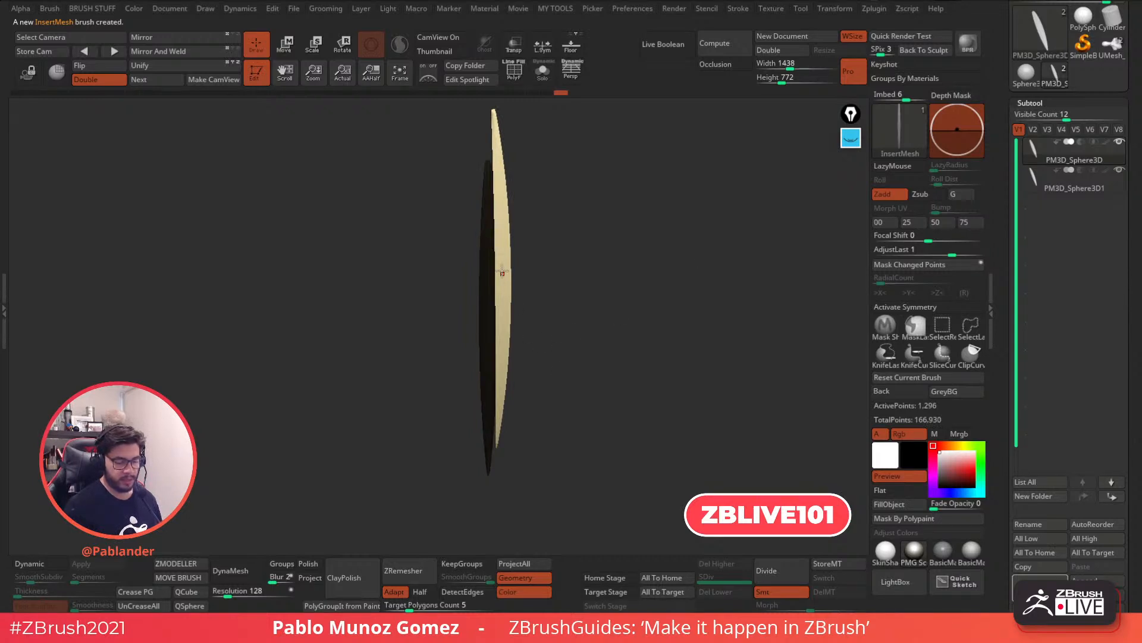
pyautogui.moveTo(504, 274); pyautogui.dragTo(509, 408)
pyautogui.moveTo(550, 342); pyautogui.dragTo(604, 384)
pyautogui.hotkey('ctrl', 'z')
pyautogui.hotkey('ctrl', 'z')
pyautogui.hotkey('ctrl', 'z')
pyautogui.hotkey('ctrl', 'z')
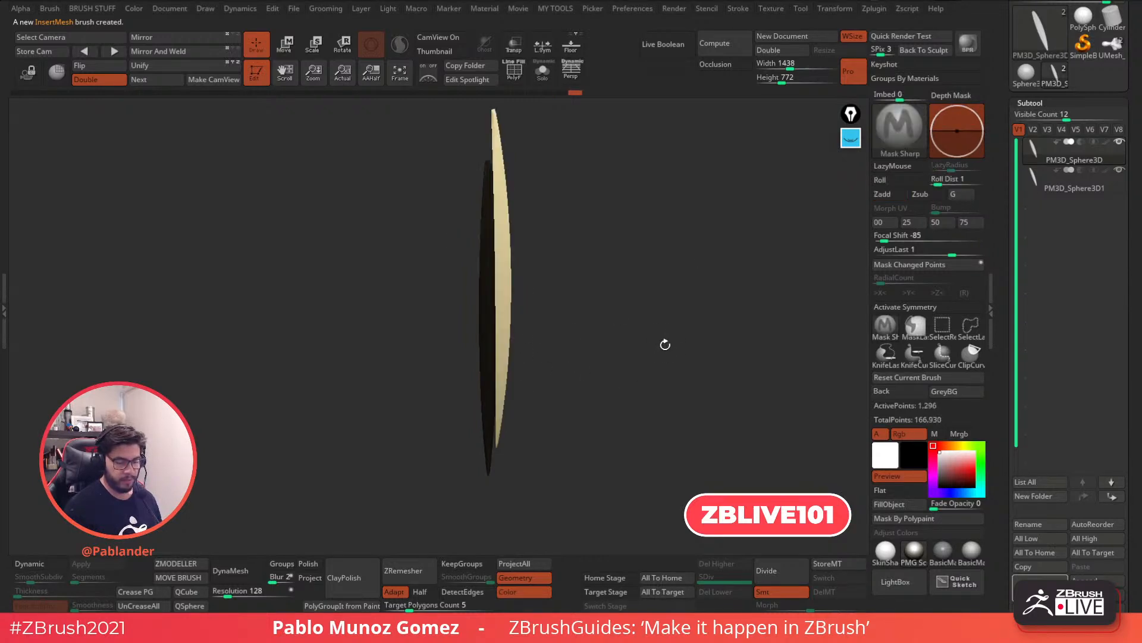
pyautogui.hotkey('ctrl', 'z')
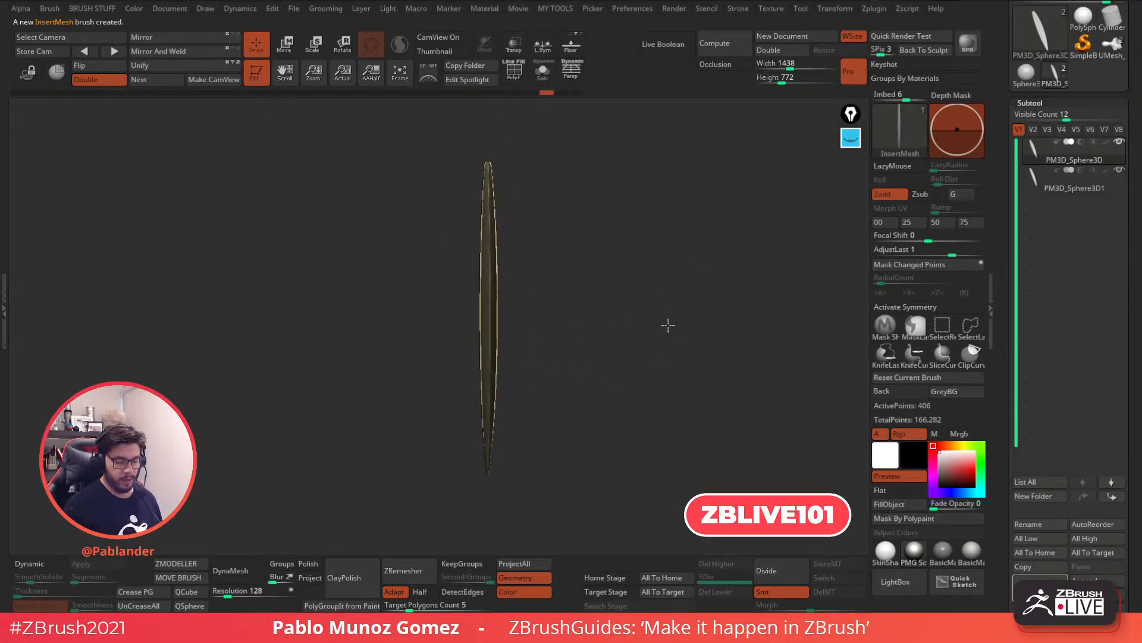
pyautogui.click(557, 94)
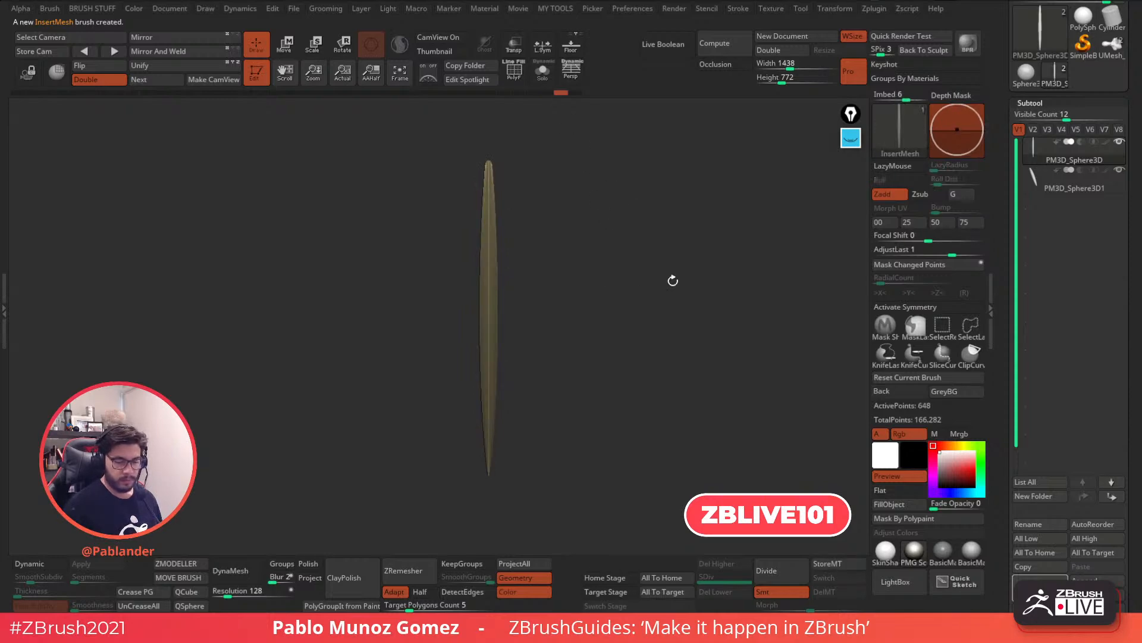
# Create a NanoMesh brush from the active InsertMesh brush
pyautogui.click(903, 133)
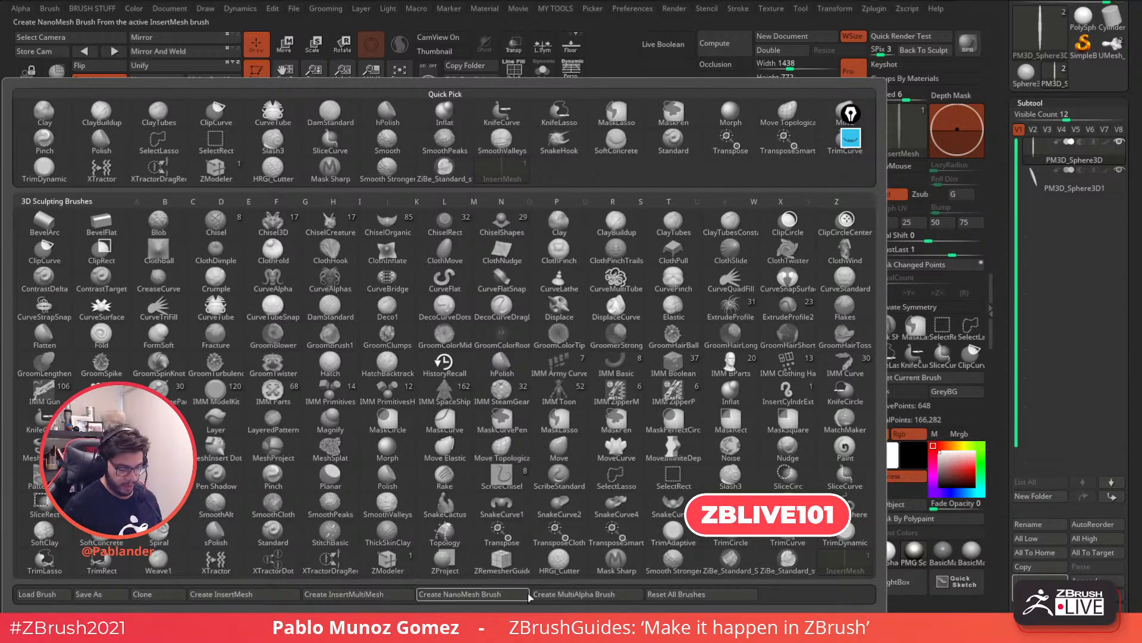
pyautogui.click(496, 595)
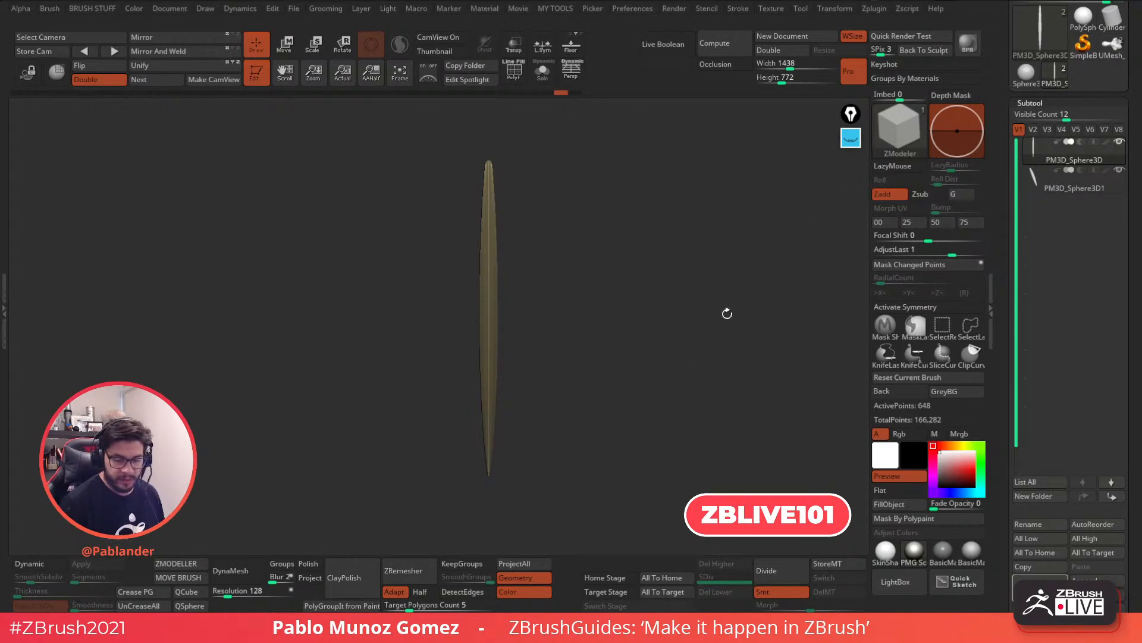
# Switch to the UMesh_PolySphere creature tool and make the collar-shaped UMesh_PolySphere1_7 subtool active
pyautogui.moveTo(997, 162); pyautogui.dragTo(1002, 194)
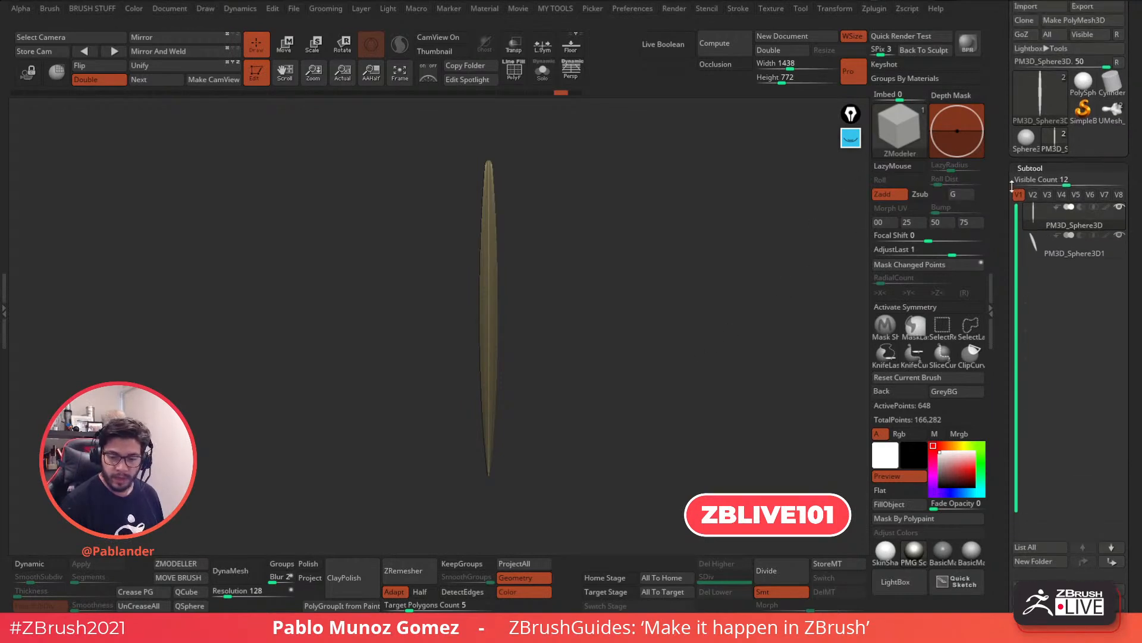
pyautogui.click(1118, 109)
pyautogui.moveTo(767, 222); pyautogui.dragTo(720, 389)
pyautogui.click(1060, 330)
pyautogui.keyDown('alt'); pyautogui.moveTo(697, 315); pyautogui.dragTo(674, 350); pyautogui.keyUp('alt')
# Isolate the collar mesh with Solo mode and turn off symmetry
pyautogui.click(544, 74)
pyautogui.moveTo(591, 314); pyautogui.dragTo(703, 329)
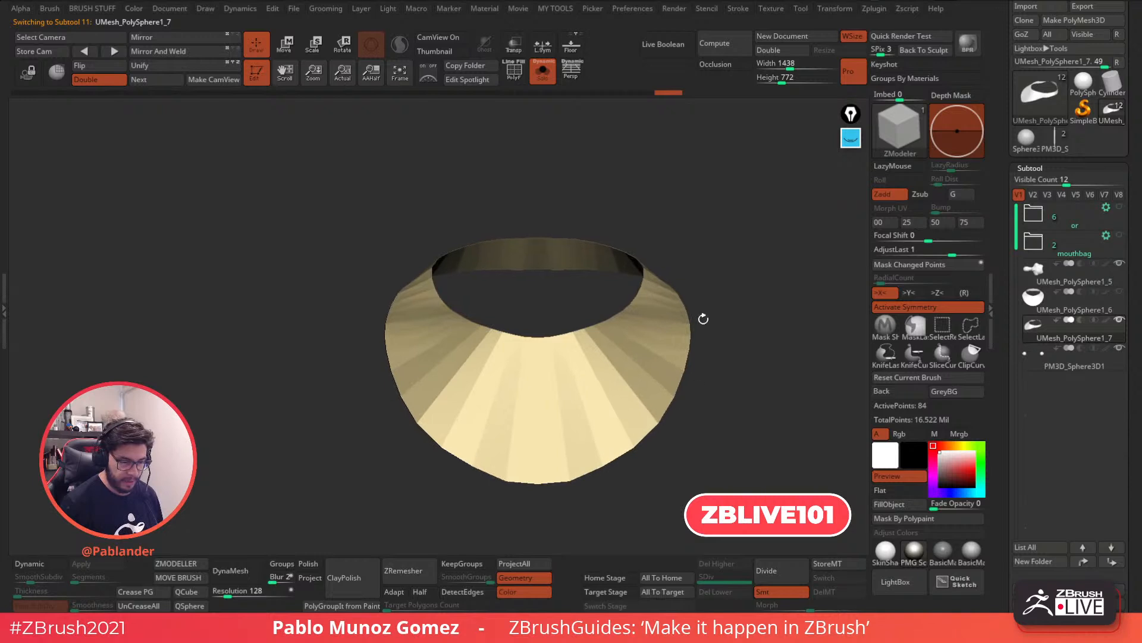
pyautogui.keyDown('alt'); pyautogui.moveTo(591, 389); pyautogui.dragTo(562, 362, button='right'); pyautogui.keyUp('alt')
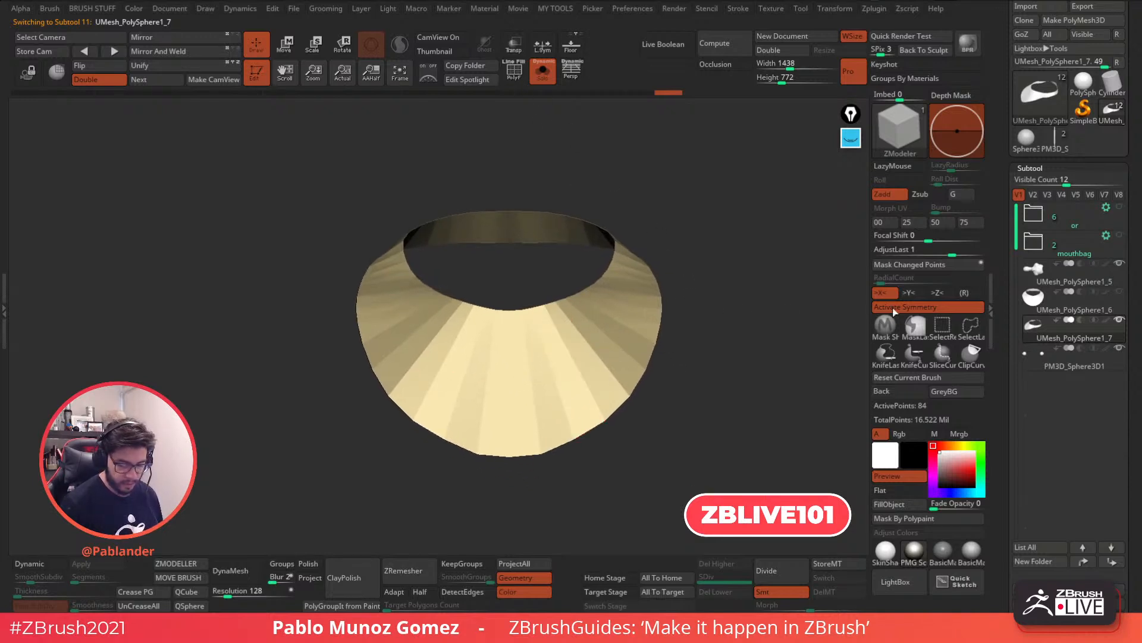
pyautogui.click(912, 309)
pyautogui.moveTo(773, 296); pyautogui.dragTo(668, 364)
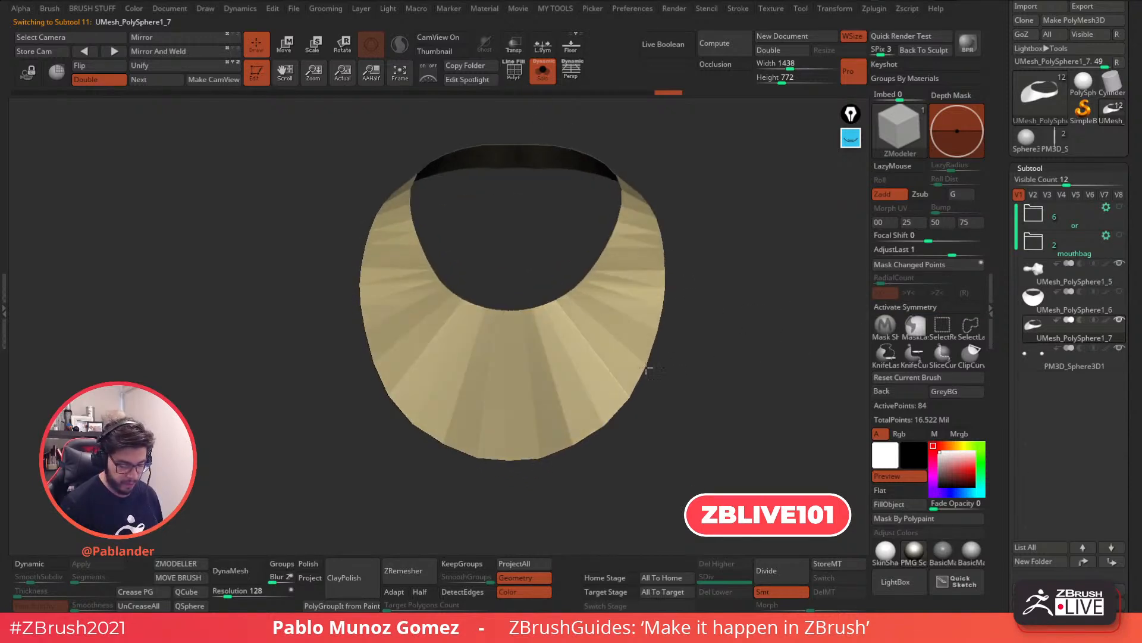
# Display the polyframe on the collar mesh and insert a NanoMesh blade on a single polygon near its front
pyautogui.hotkey('shift', 'f')
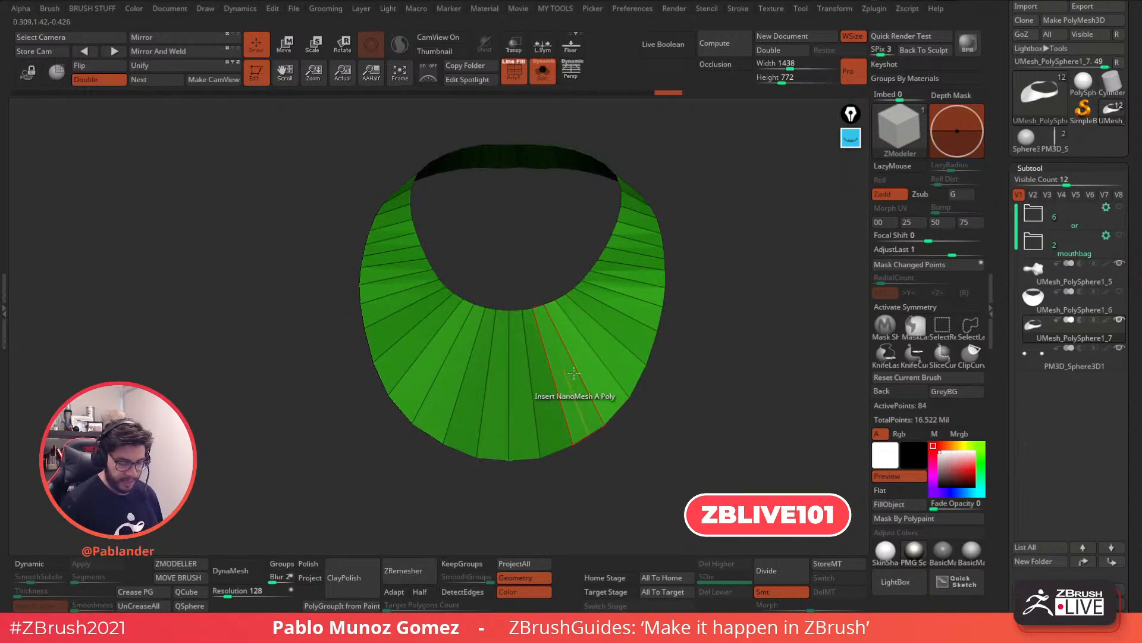
pyautogui.moveTo(562, 364); pyautogui.dragTo(716, 399)
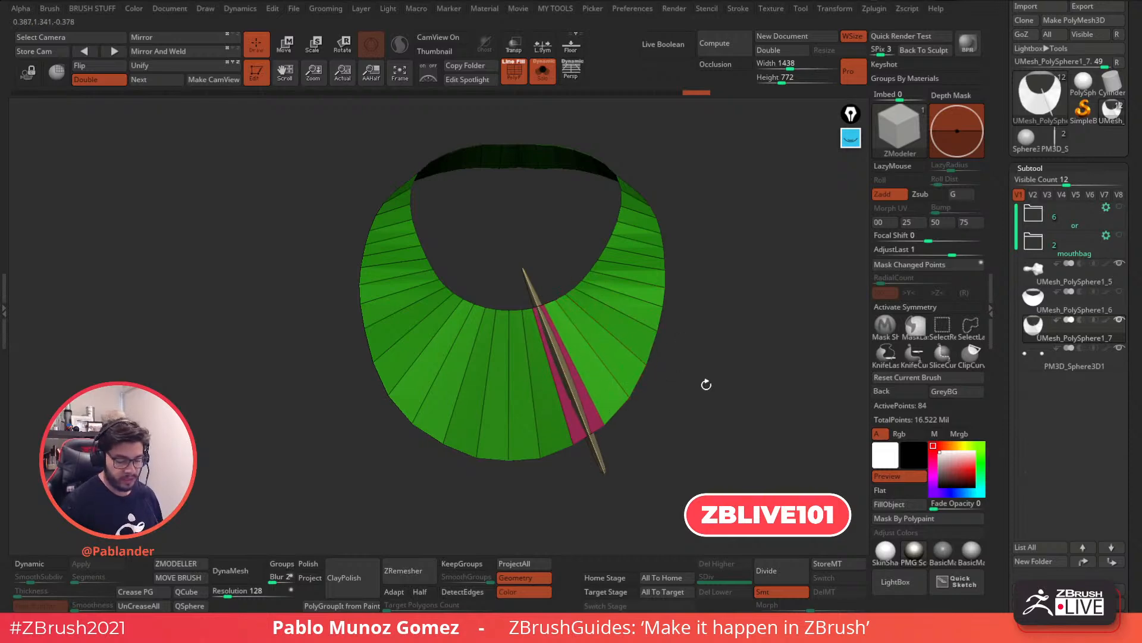
pyautogui.keyDown('alt'); pyautogui.moveTo(706, 384); pyautogui.dragTo(674, 378); pyautogui.keyUp('alt')
# Expand the collar tool's NanoMesh settings so that all its size, offset and rotation values are in view
pyautogui.moveTo(1006, 316); pyautogui.dragTo(1020, 147)
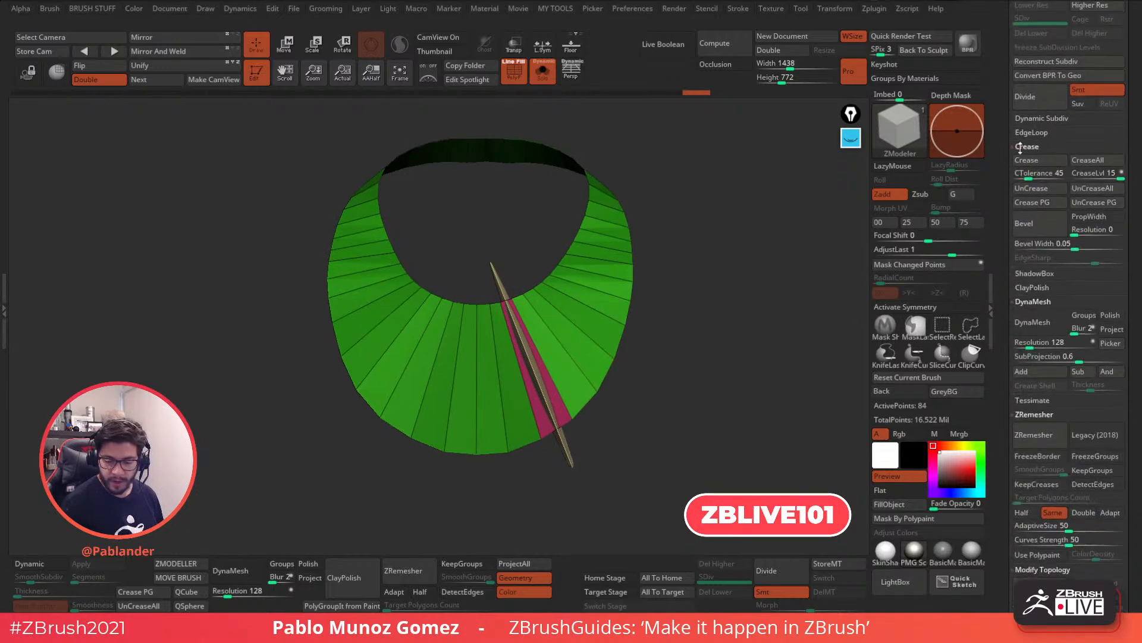
pyautogui.moveTo(1006, 345); pyautogui.dragTo(1008, 197)
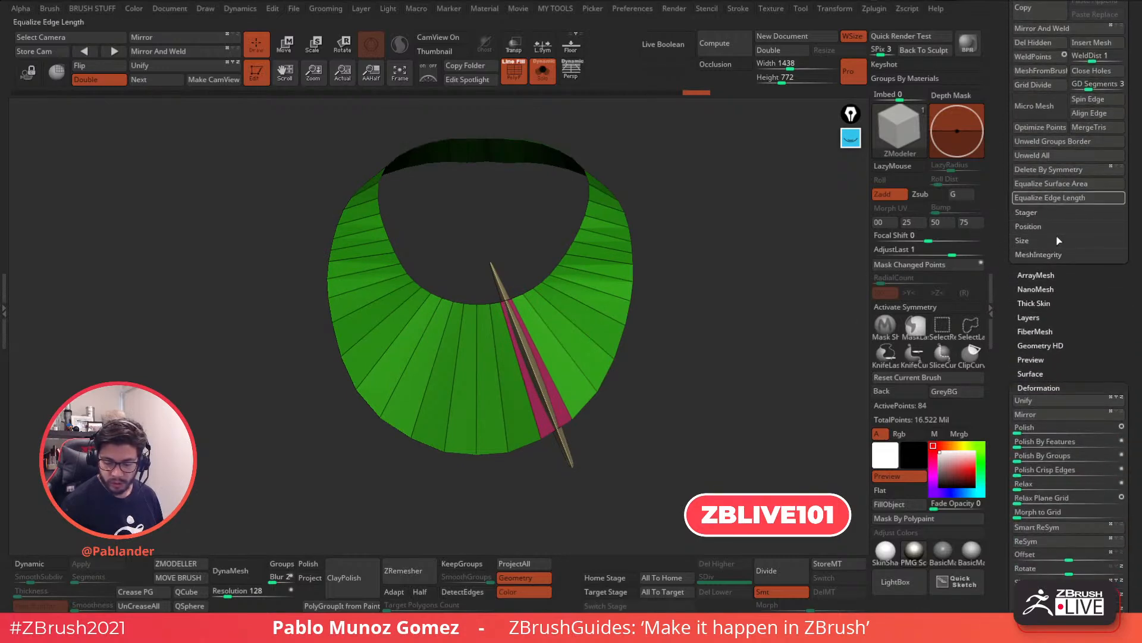
pyautogui.click(1047, 289)
pyautogui.moveTo(1069, 277); pyautogui.dragTo(1069, 139)
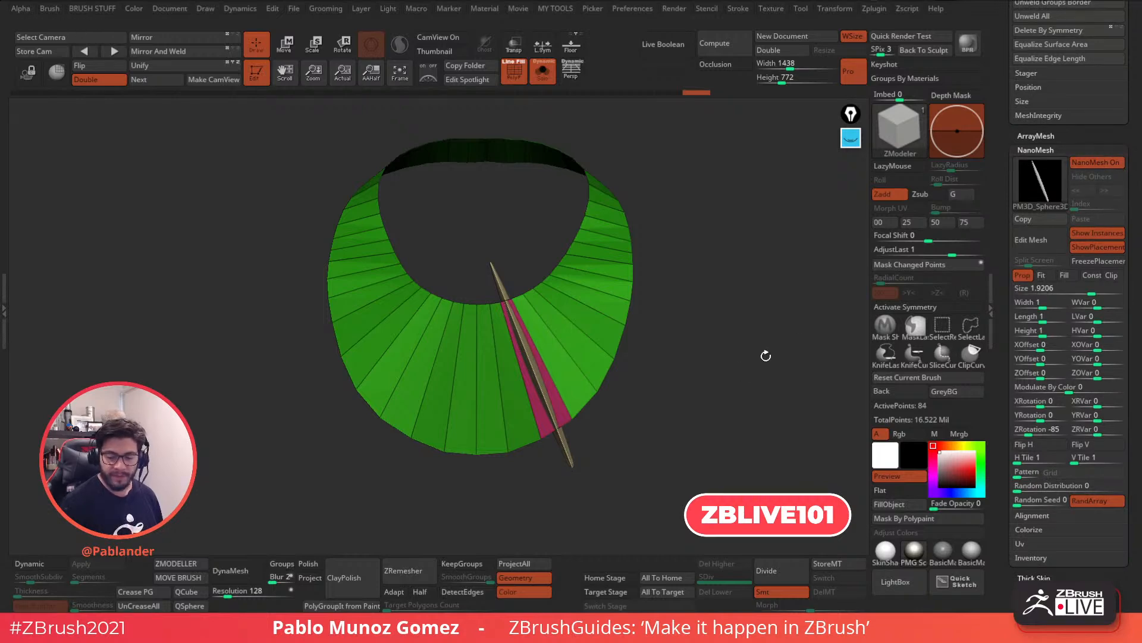
# Toggle the NanoMesh instances and the placement polygons off and on to examine what each one displays
pyautogui.click(1098, 234)
pyautogui.click(1098, 233)
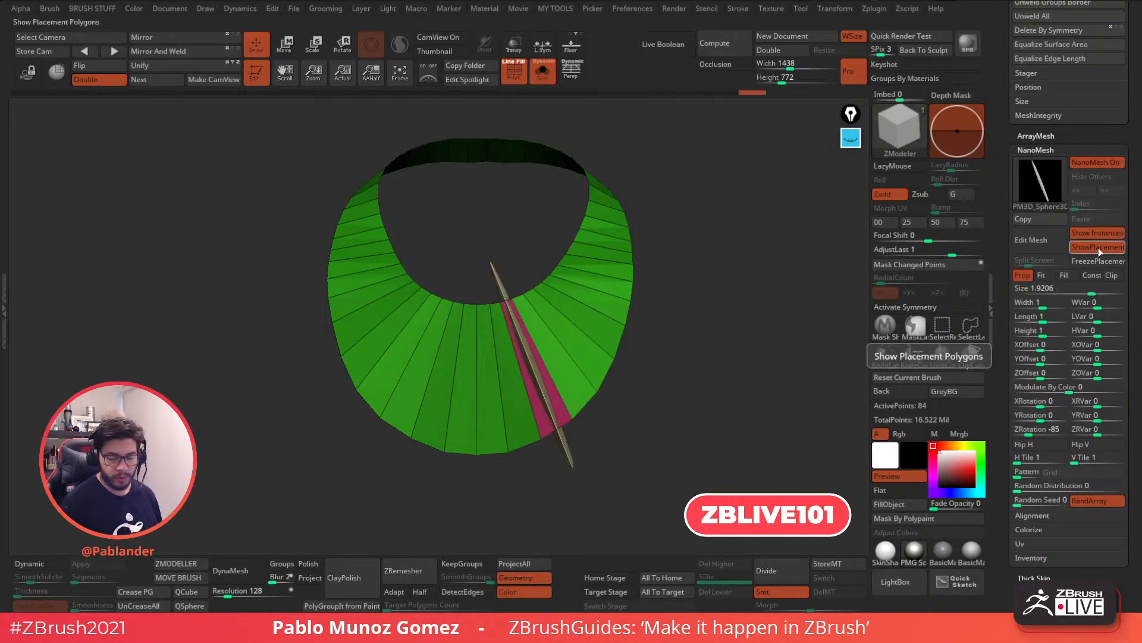
pyautogui.click(1098, 248)
pyautogui.click(1099, 248)
pyautogui.click(1098, 247)
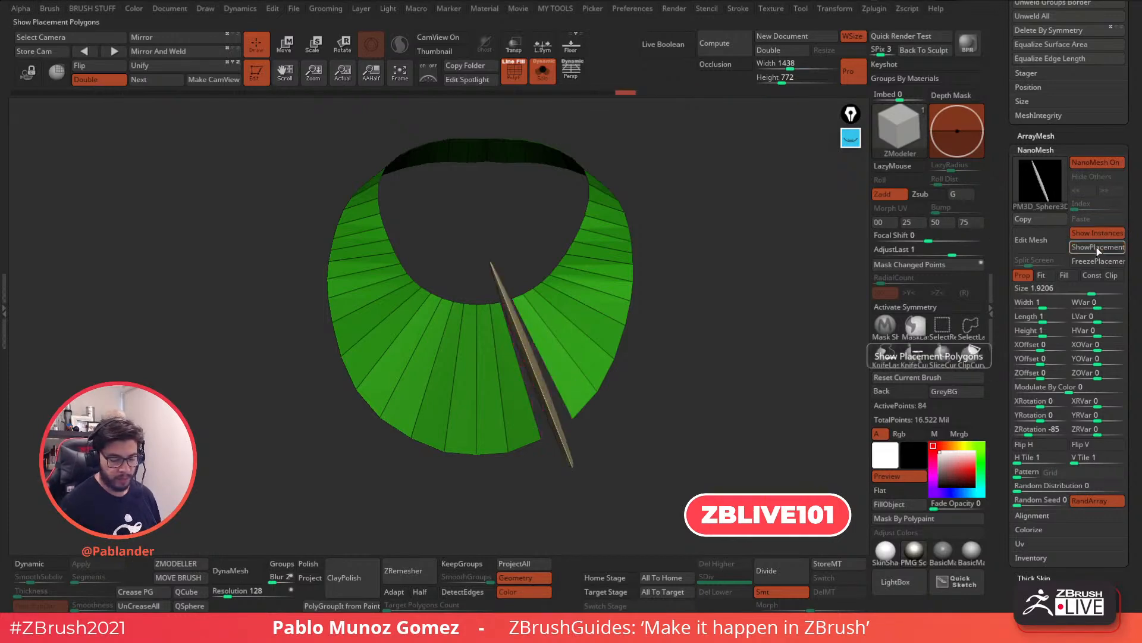
pyautogui.click(1097, 248)
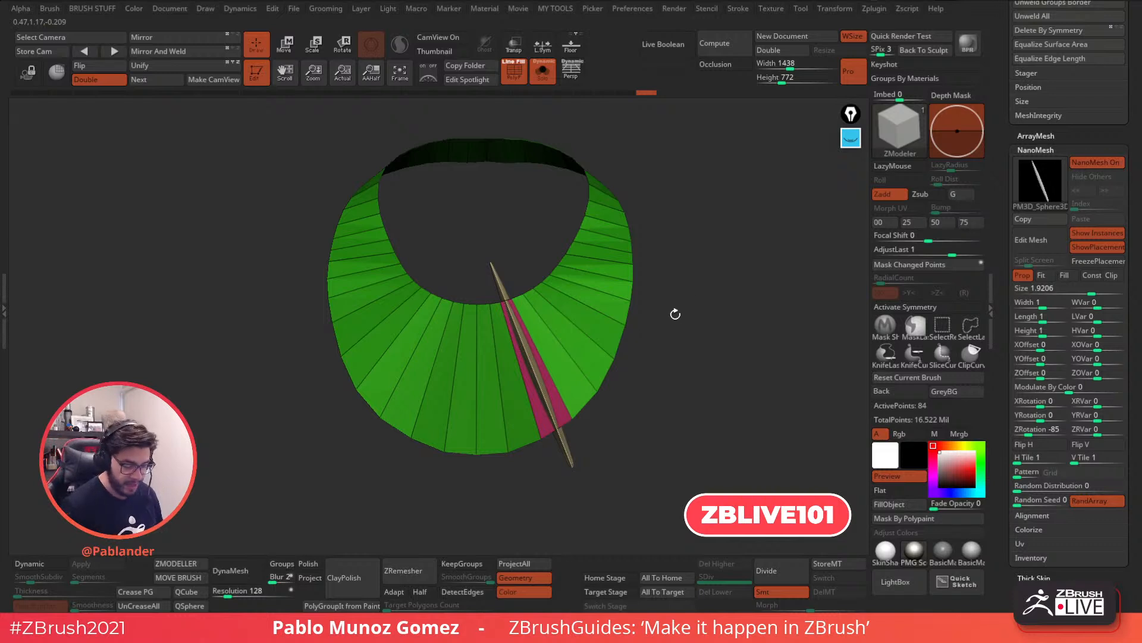
# Undo the single-blade NanoMesh insertion on the collar mesh
pyautogui.hotkey('ctrl', 'z')
pyautogui.hotkey('ctrl', 'z')
pyautogui.hotkey('ctrl', 'z')
pyautogui.hotkey('ctrl', 'z')
pyautogui.hotkey('ctrl', 'z')
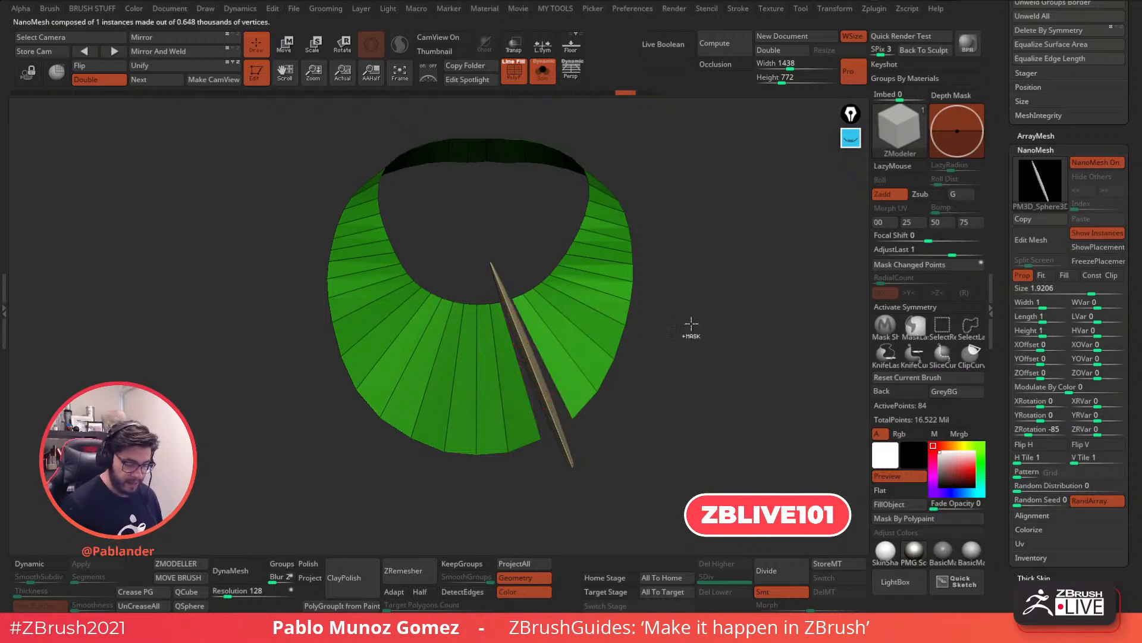
pyautogui.hotkey('ctrl', 'z')
pyautogui.hotkey('ctrl', 'z')
pyautogui.hotkey('ctrl', 'z')
pyautogui.hotkey('ctrl', 'z')
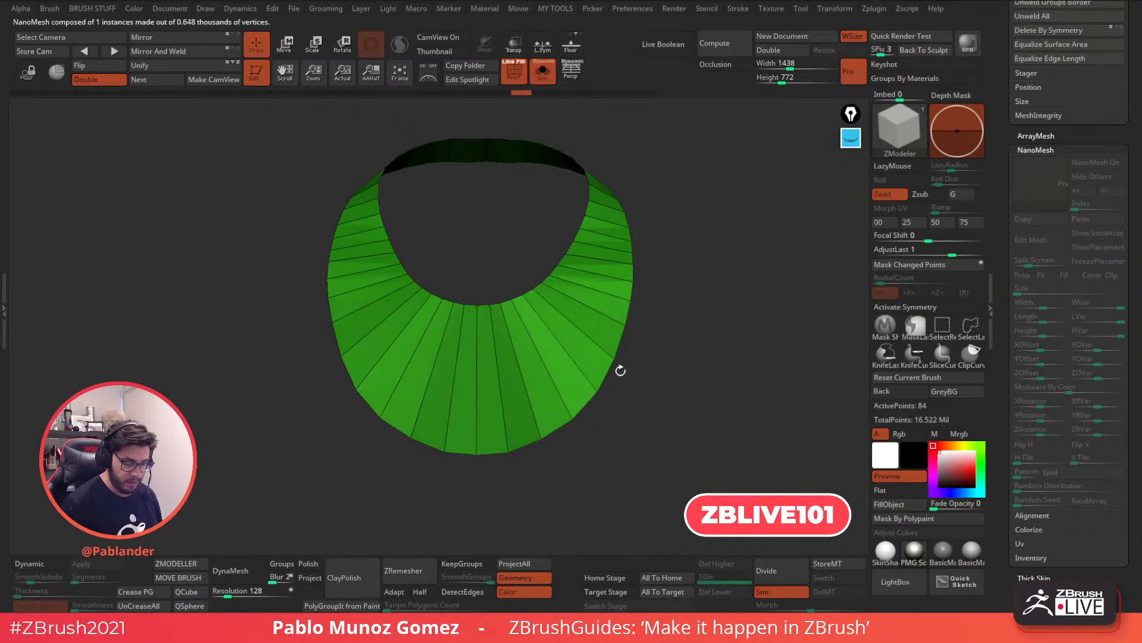
# Keep Insert NanoMesh as the ZModeler polygon action and change its target to Polygroup All
pyautogui.press('space')
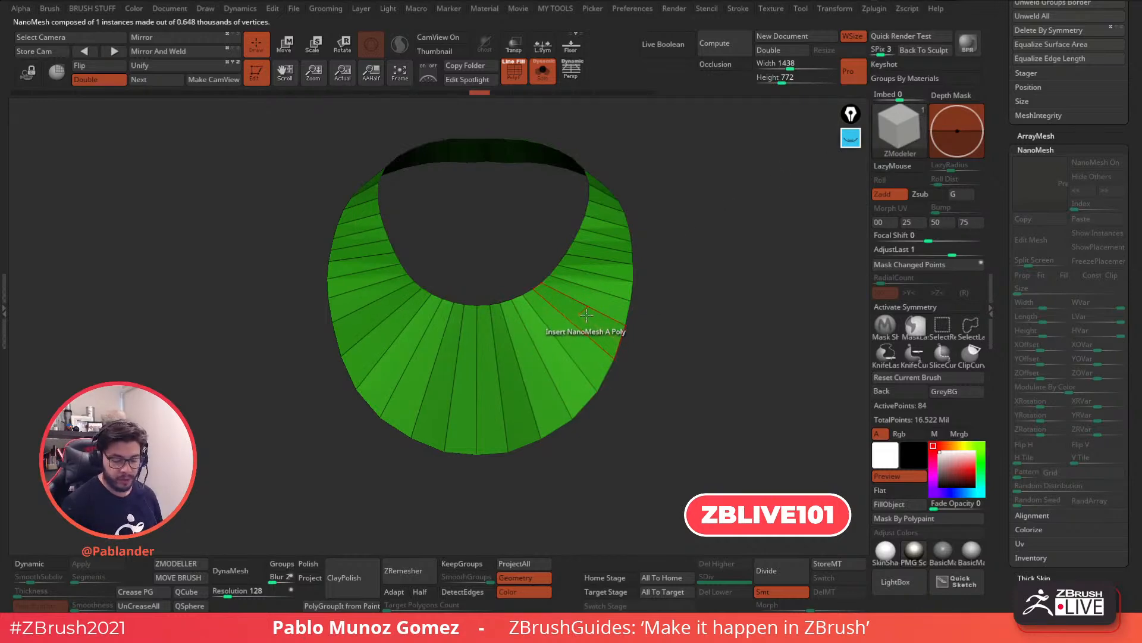
pyautogui.press('space')
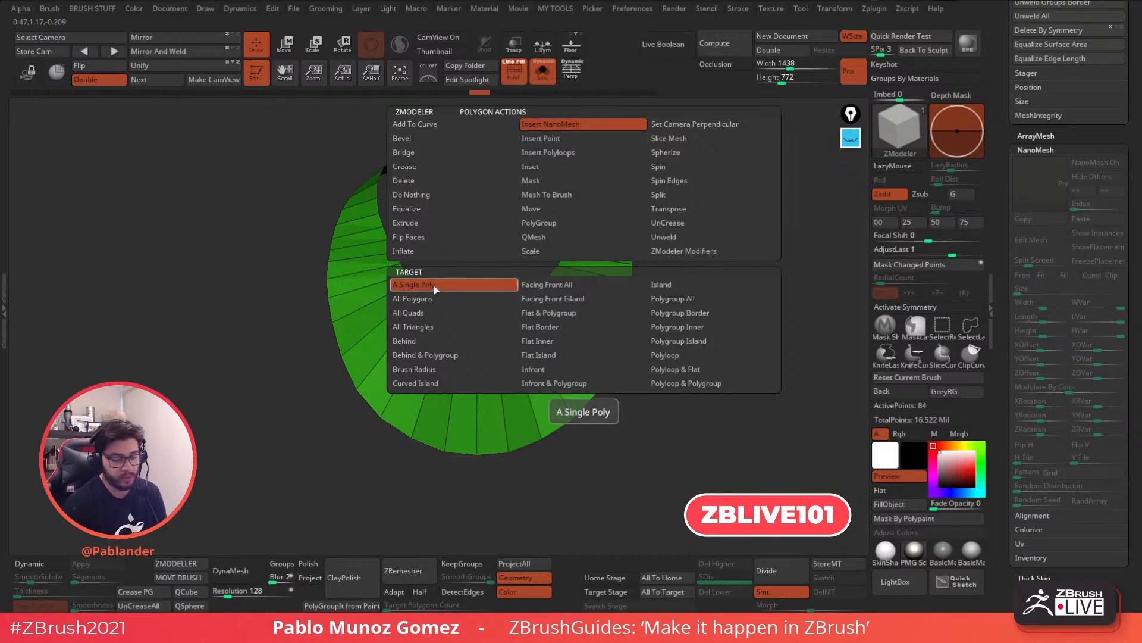
pyautogui.click(690, 301)
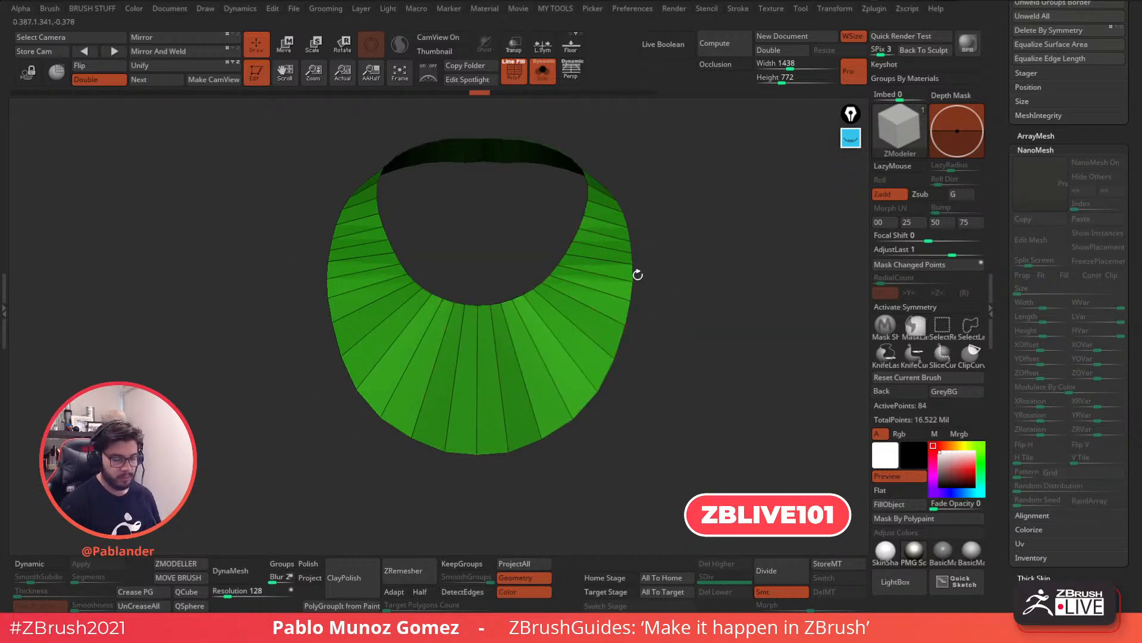
# Insert blades on the whole collar polygroup, undo the first placement and redraw them at size about 2.44 with Z rotation -96
pyautogui.click(546, 345)
pyautogui.moveTo(591, 423); pyautogui.dragTo(777, 560)
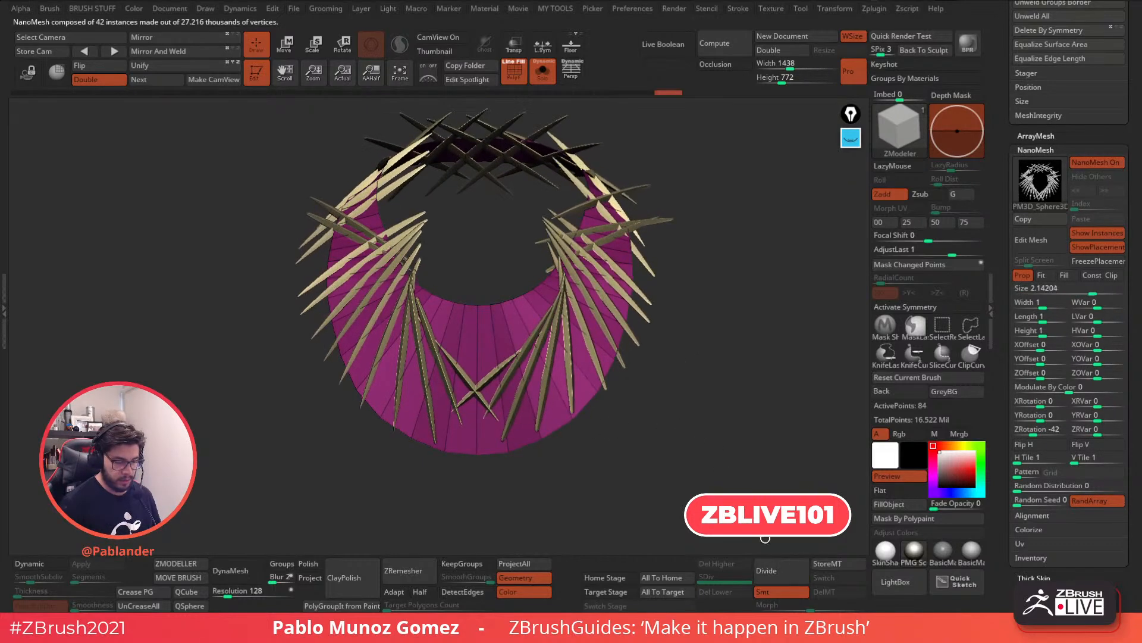
pyautogui.moveTo(705, 350)
pyautogui.mouseDown()
pyautogui.moveTo(676, 375)
pyautogui.moveTo(709, 362)
pyautogui.mouseUp()
pyautogui.hotkey('ctrl', 'z')
pyautogui.moveTo(558, 346); pyautogui.dragTo(696, 363)
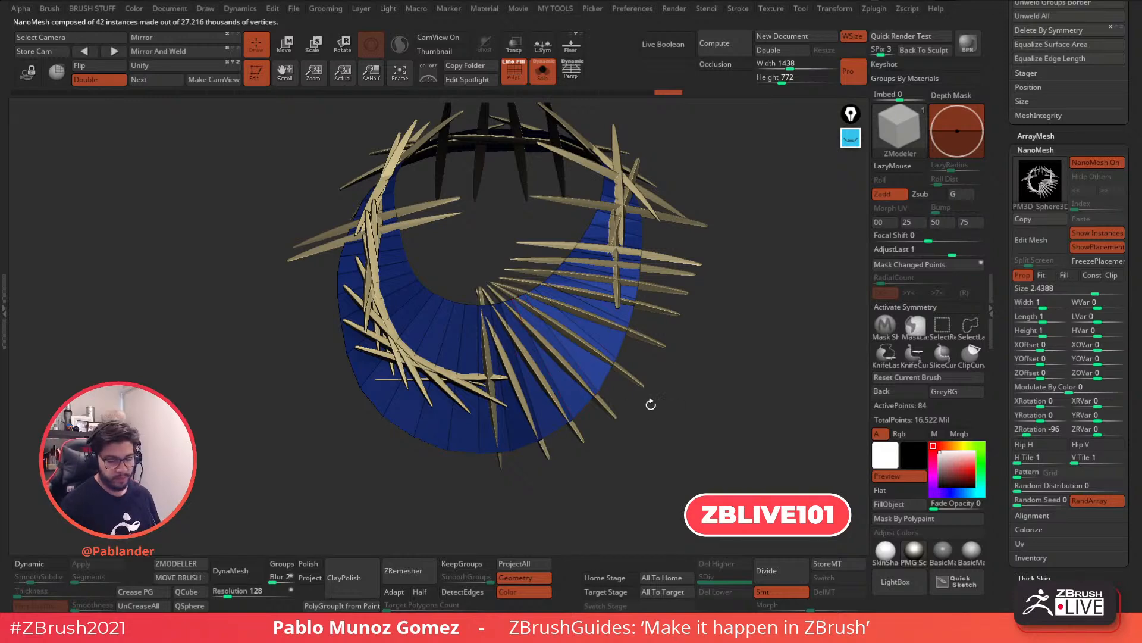
# Open the NanoMesh alignment options and try Align To Normal on the collar's blades
pyautogui.scroll(-4, 1065, 298)
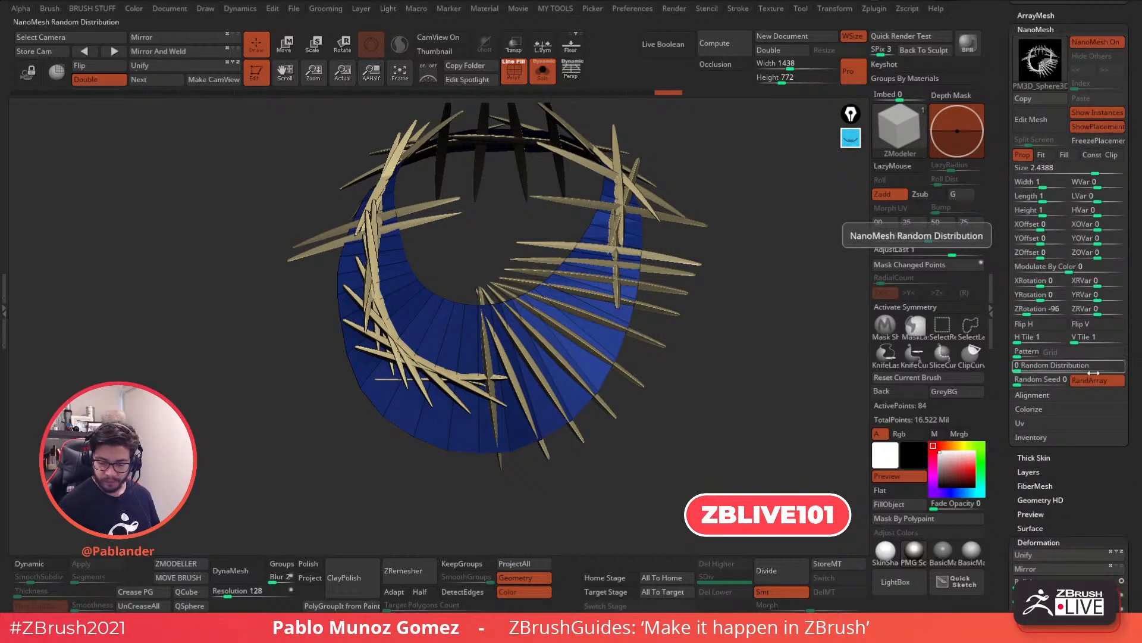
pyautogui.press('shift')
pyautogui.click(1051, 394)
pyautogui.scroll(-1, 1068, 417)
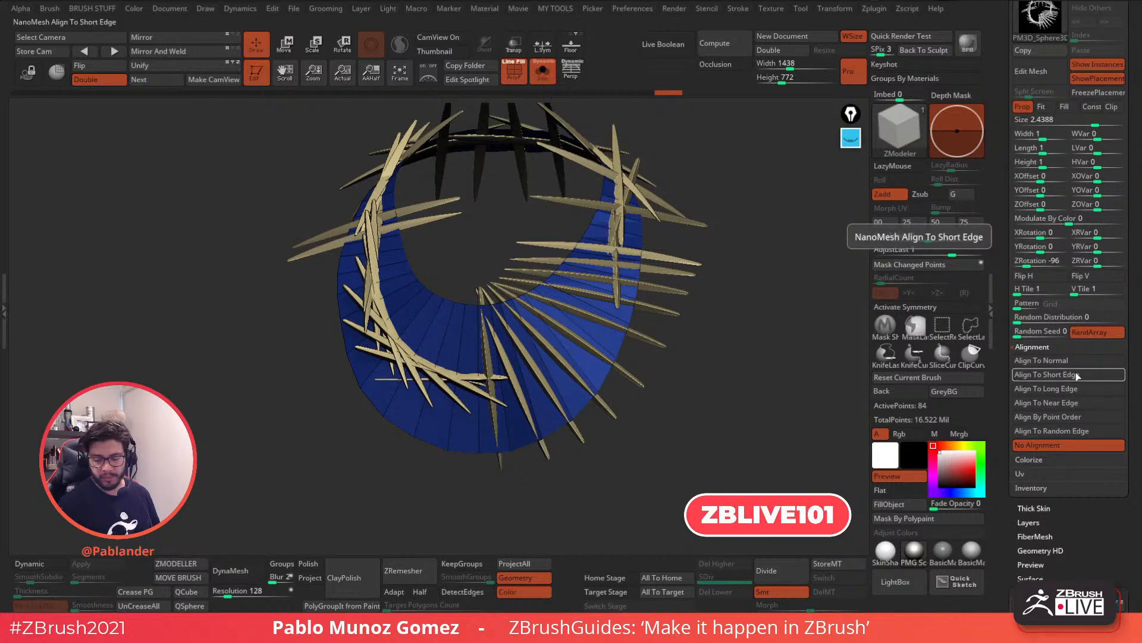
pyautogui.moveTo(727, 430); pyautogui.dragTo(732, 431)
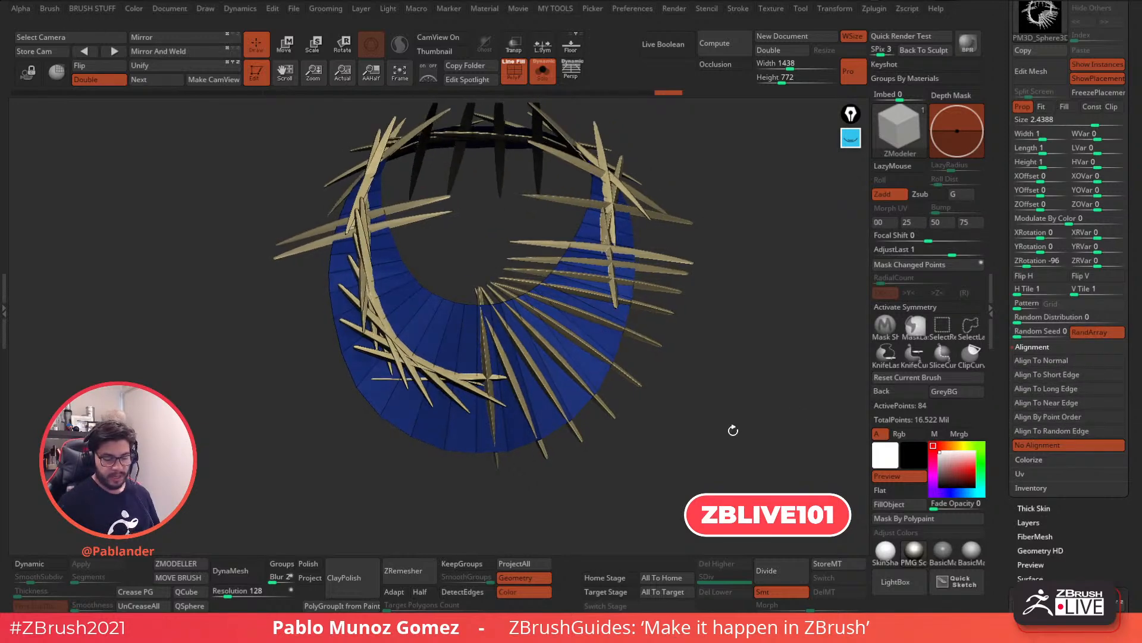
pyautogui.click(1096, 360)
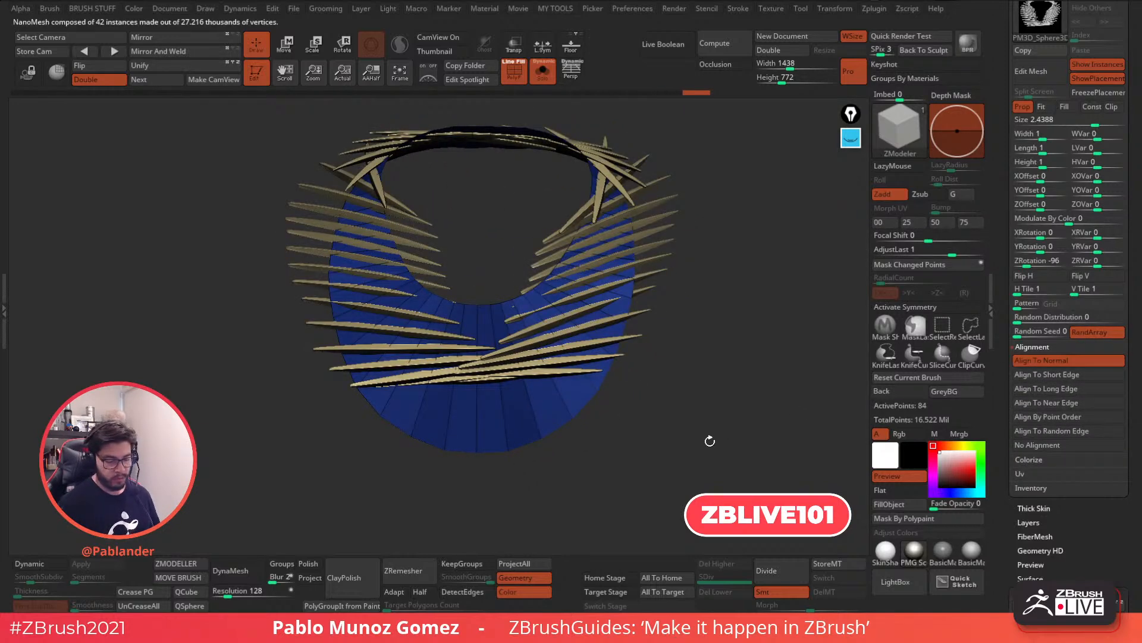
pyautogui.moveTo(688, 390)
pyautogui.mouseDown()
pyautogui.moveTo(680, 370)
pyautogui.moveTo(690, 465)
pyautogui.moveTo(697, 376)
pyautogui.moveTo(712, 410)
pyautogui.moveTo(707, 444)
pyautogui.moveTo(704, 400)
pyautogui.mouseUp()
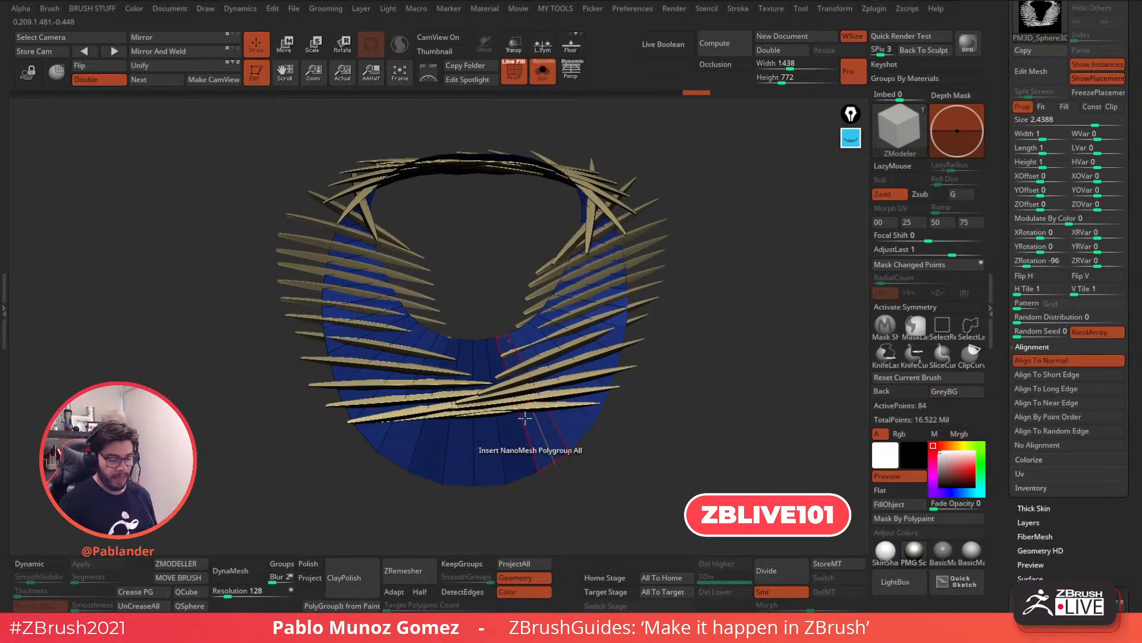
# Align the blades to the long edge of each polygon, comparing the result with Align To Short Edge
pyautogui.click(1087, 388)
pyautogui.moveTo(717, 400); pyautogui.dragTo(705, 387)
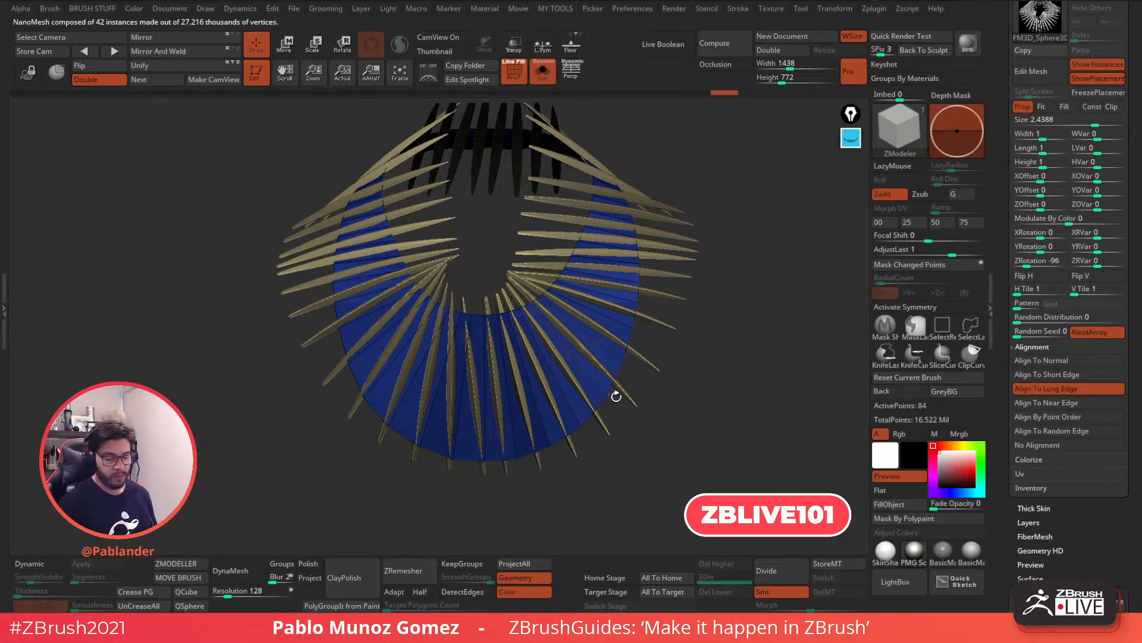
pyautogui.click(1073, 376)
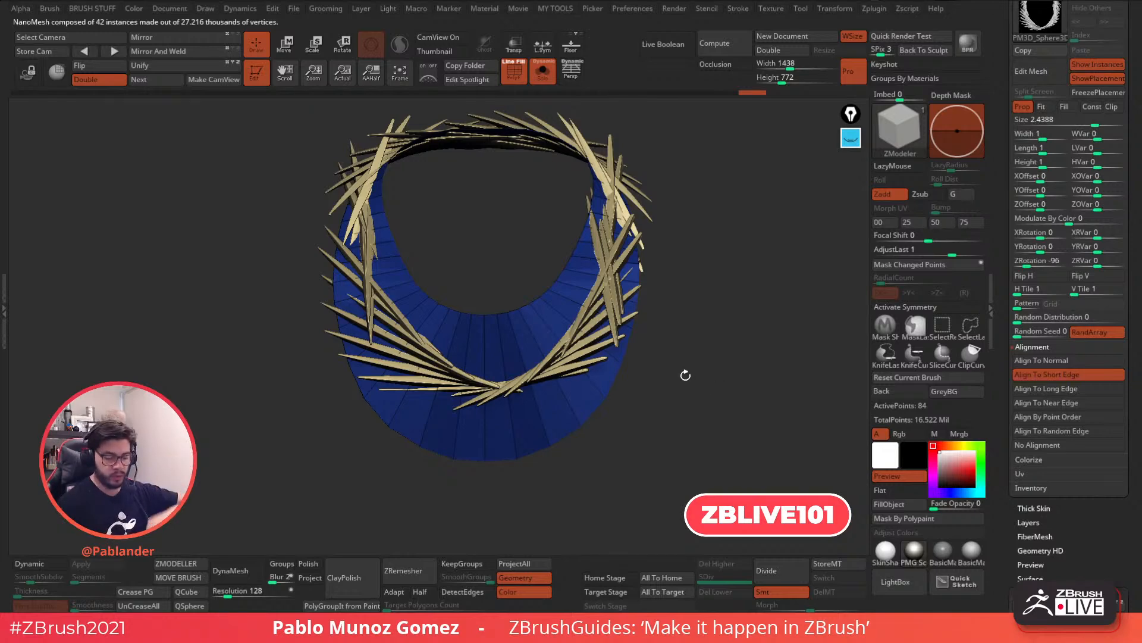
pyautogui.click(1097, 389)
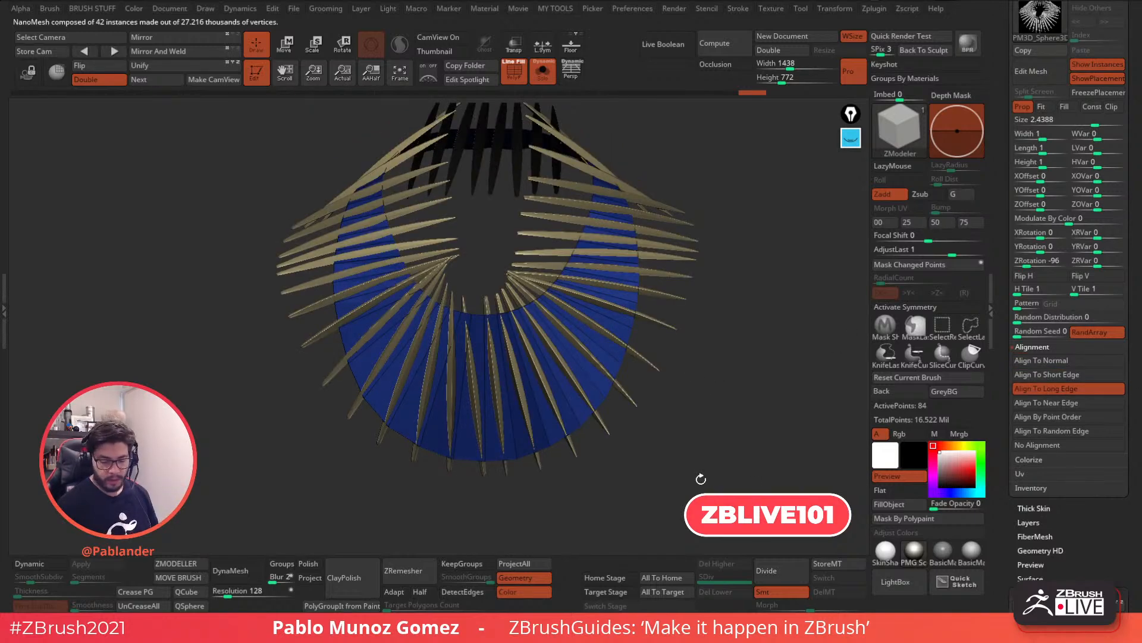
pyautogui.moveTo(716, 438); pyautogui.dragTo(722, 421)
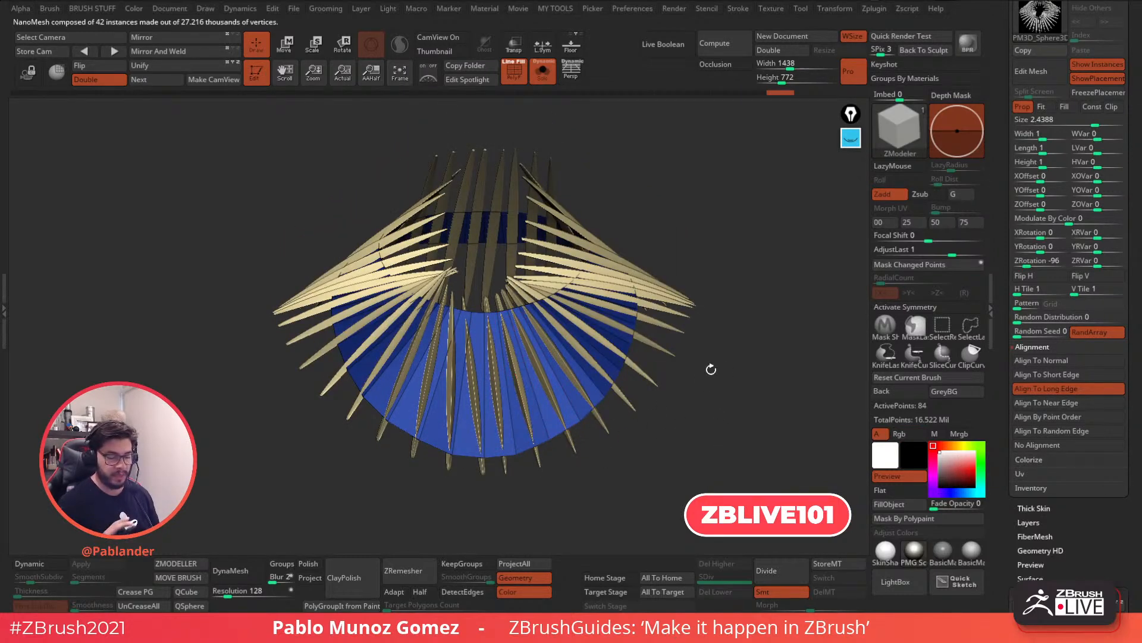
# Reduce the NanoMesh size to about 1.5 and set its Z rotation to 90
pyautogui.moveTo(1136, 203); pyautogui.dragTo(1128, 234)
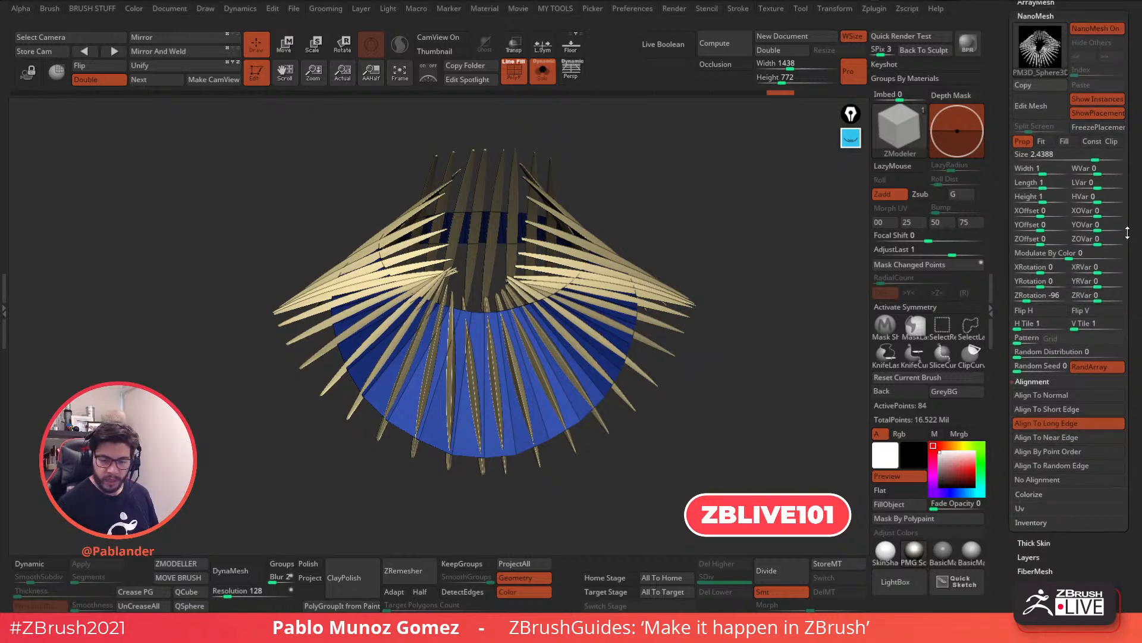
pyautogui.moveTo(1097, 156)
pyautogui.mouseDown()
pyautogui.moveTo(1081, 157)
pyautogui.moveTo(1093, 149)
pyautogui.mouseUp()
pyautogui.moveTo(1026, 299); pyautogui.dragTo(1047, 300)
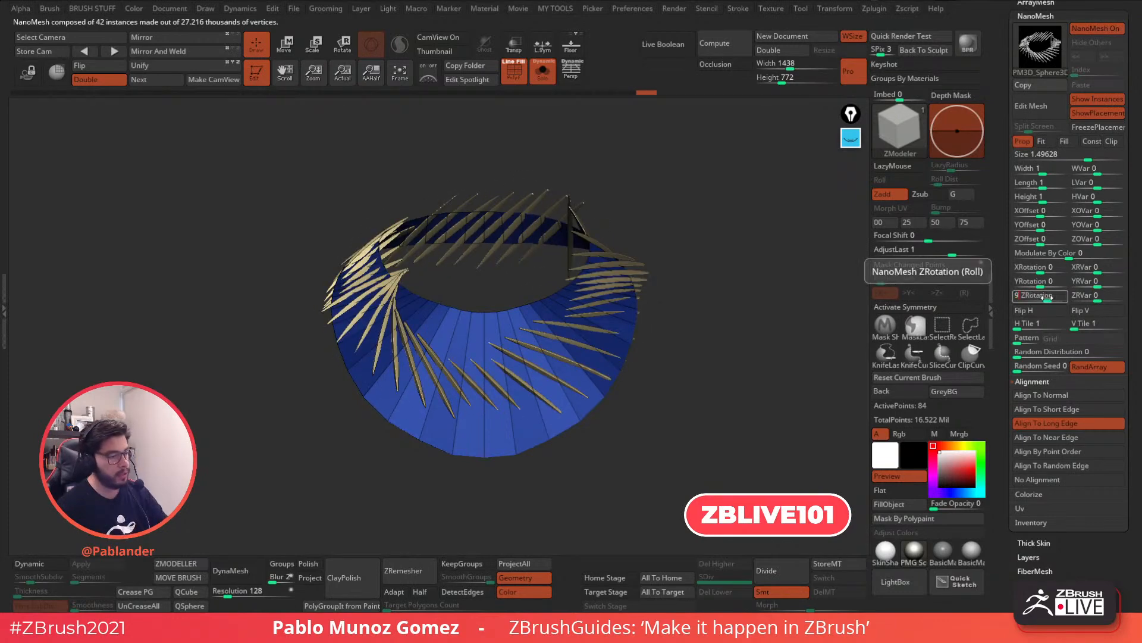
pyautogui.write('90')
pyautogui.press('Return')
pyautogui.moveTo(755, 398); pyautogui.dragTo(737, 398)
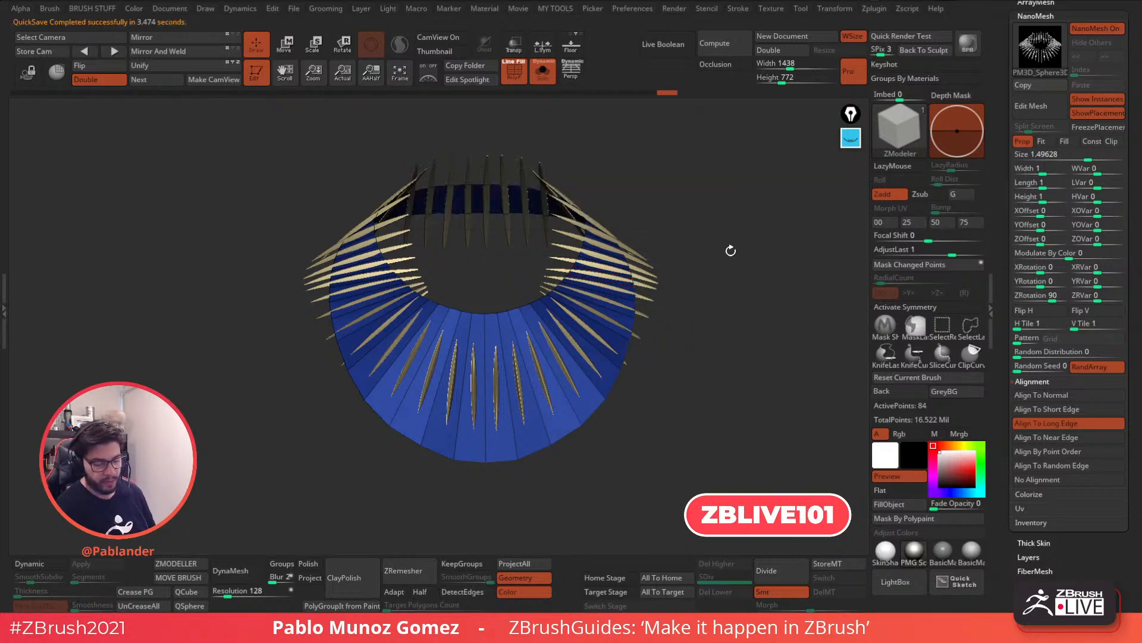
# Hide the placement polygons to examine the blades on their own, and show the polygons again
pyautogui.moveTo(673, 282)
pyautogui.keyDown('ctrl'); pyautogui.mouseDown(button='right')
pyautogui.moveTo(675, 381)
pyautogui.moveTo(654, 333)
pyautogui.moveTo(687, 262)
pyautogui.moveTo(676, 292)
pyautogui.moveTo(663, 275)
pyautogui.mouseUp(button='right'); pyautogui.keyUp('ctrl')
pyautogui.moveTo(713, 345)
pyautogui.keyDown('ctrl'); pyautogui.mouseDown(button='right')
pyautogui.moveTo(732, 209)
pyautogui.moveTo(733, 348)
pyautogui.mouseUp(button='right'); pyautogui.keyUp('ctrl')
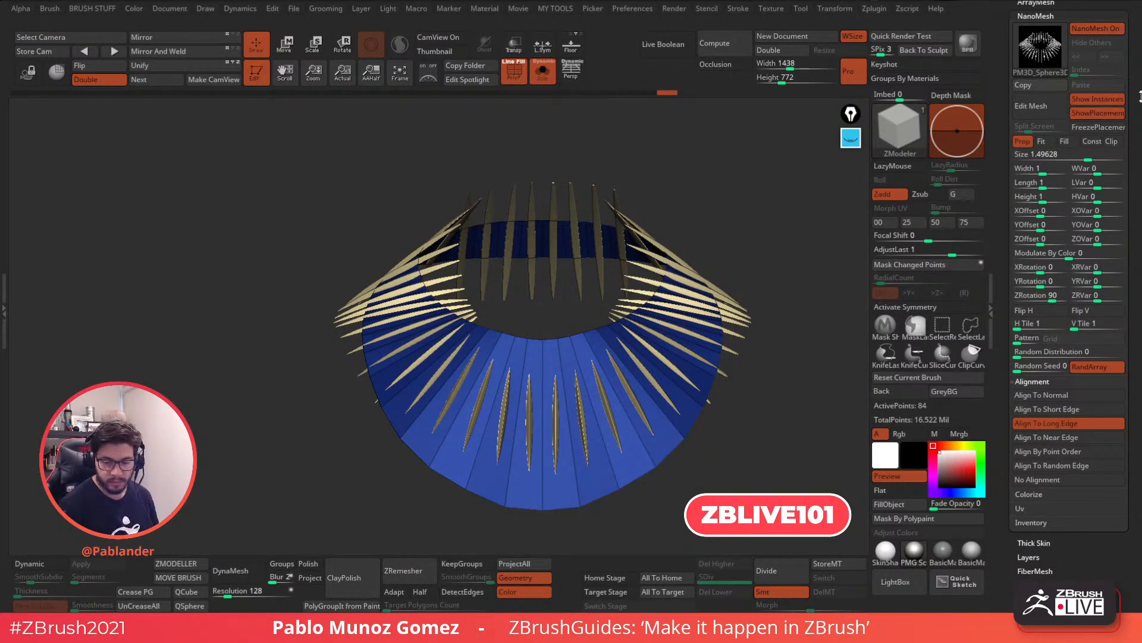
pyautogui.click(1100, 113)
pyautogui.moveTo(800, 295); pyautogui.dragTo(767, 427, button='right')
pyautogui.click(1100, 113)
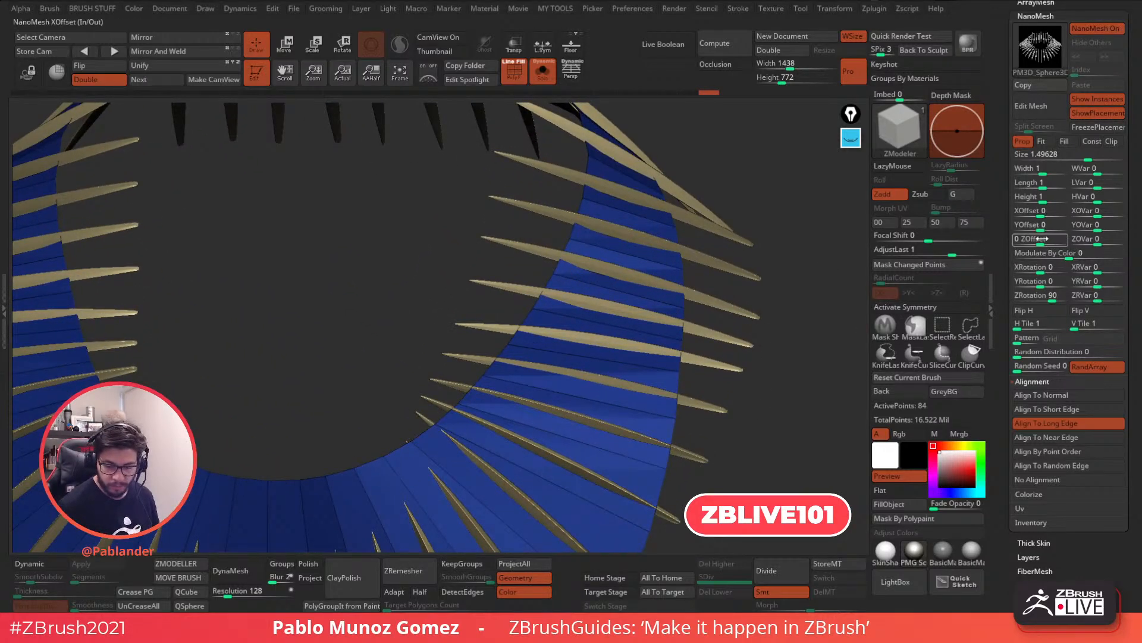
# Raise the blades off the collar surface with a Z offset of about 0.046
pyautogui.moveTo(1041, 241); pyautogui.dragTo(1039, 240)
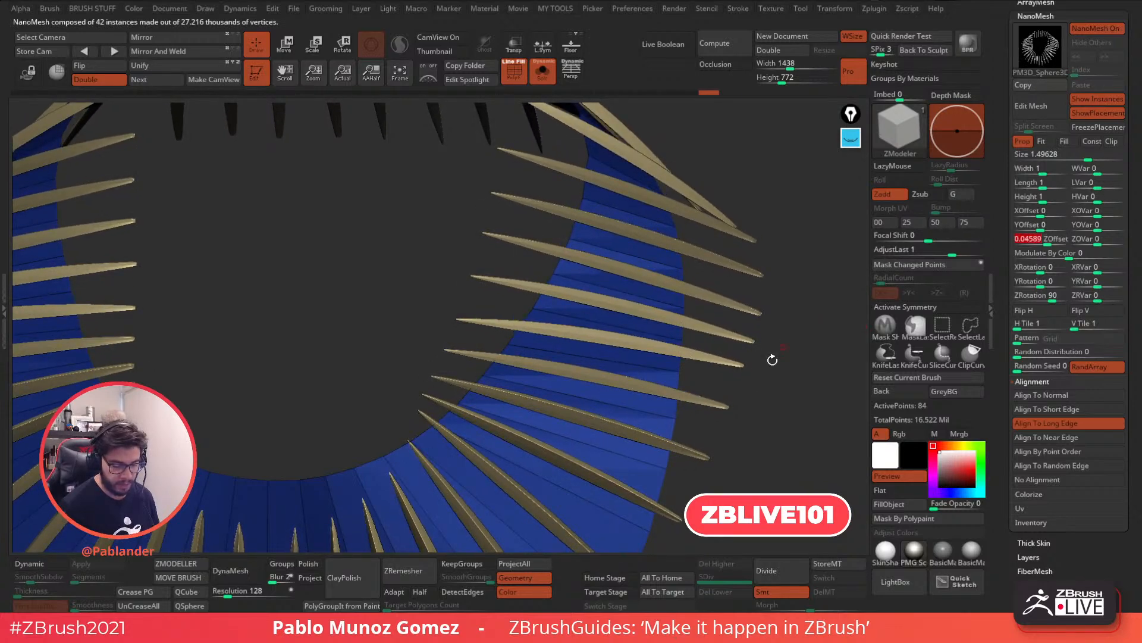
pyautogui.keyDown('alt'); pyautogui.moveTo(787, 343); pyautogui.dragTo(725, 296); pyautogui.keyUp('alt')
pyautogui.moveTo(719, 392); pyautogui.dragTo(723, 334)
pyautogui.moveTo(738, 396); pyautogui.dragTo(745, 374)
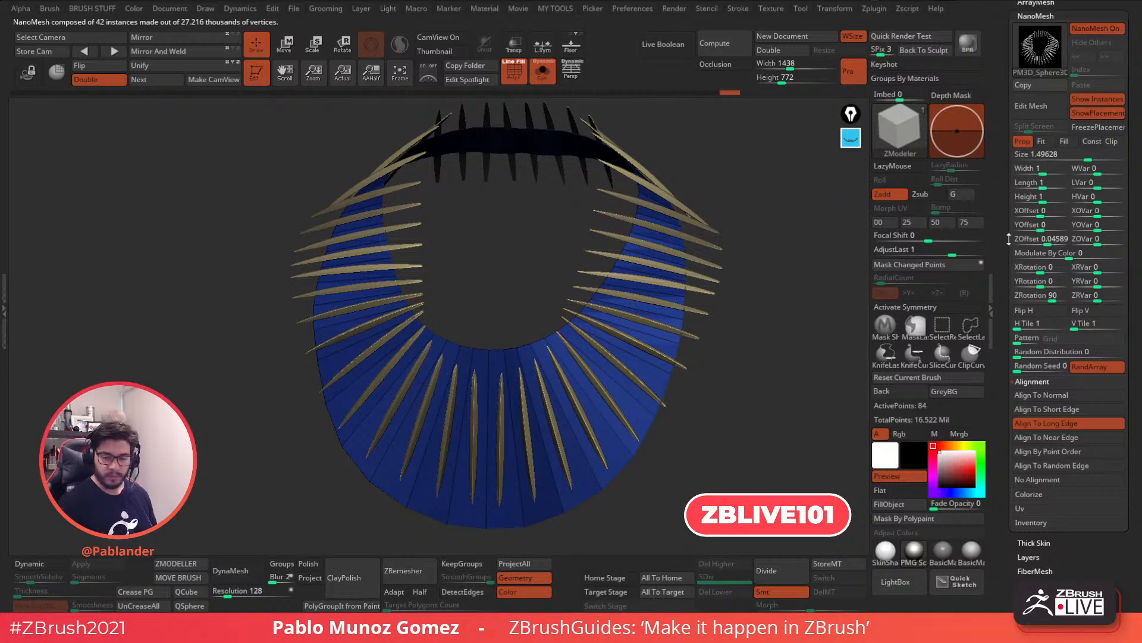
# Switch the NanoMesh blades from proportional to Fit placement on the collar polygons
pyautogui.click(1046, 142)
pyautogui.keyDown('alt'); pyautogui.moveTo(620, 434); pyautogui.dragTo(644, 363, button='right'); pyautogui.keyUp('alt')
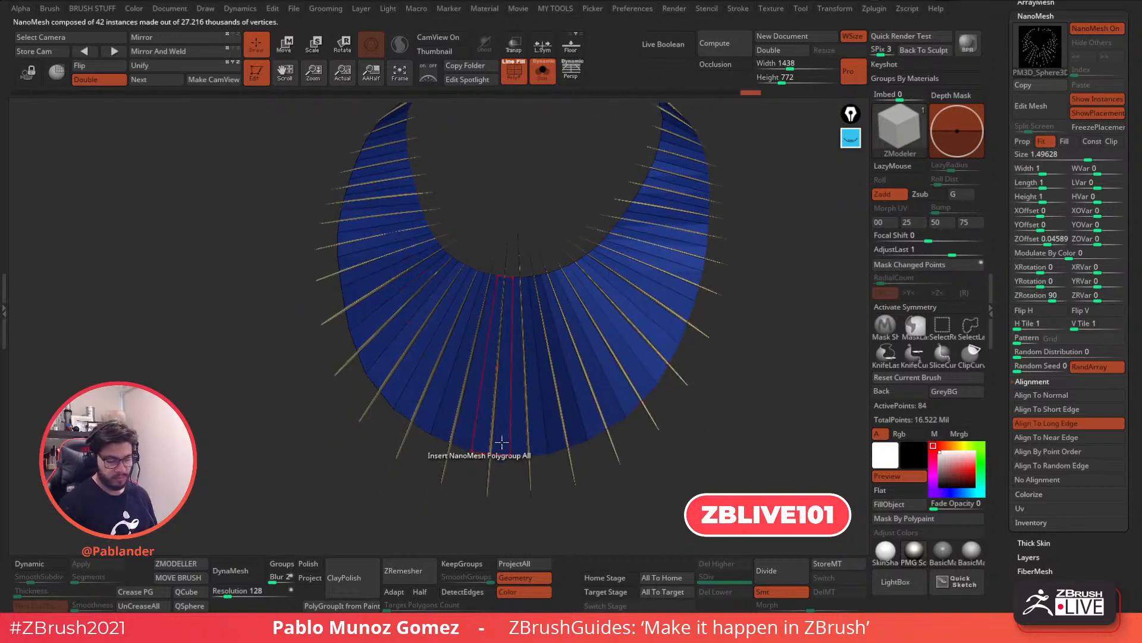
pyautogui.moveTo(731, 357); pyautogui.dragTo(713, 397)
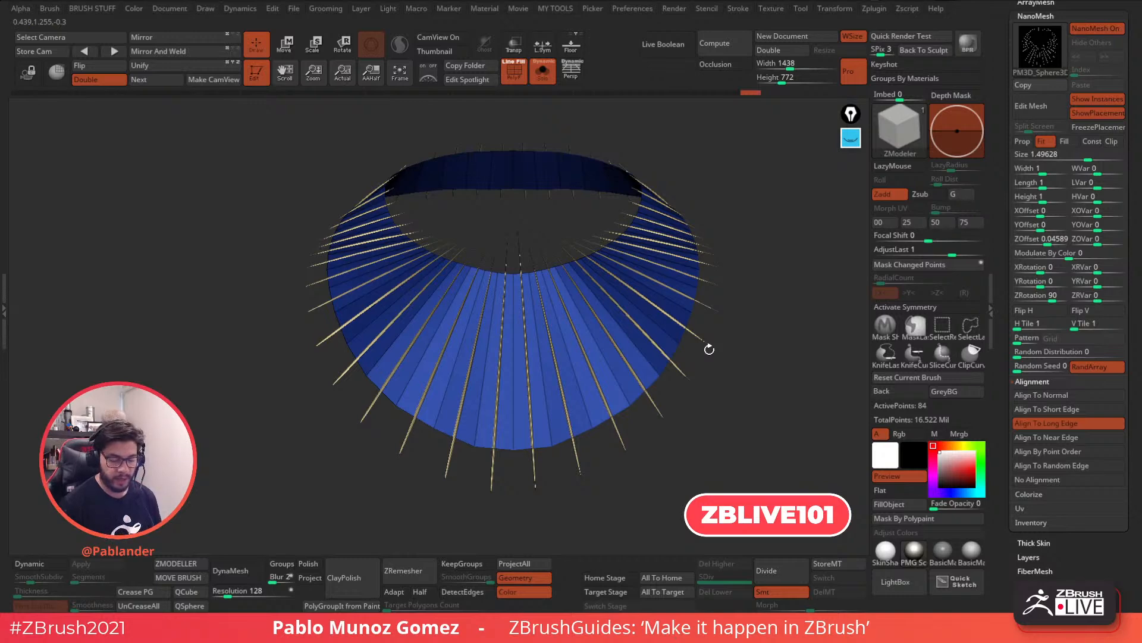
pyautogui.click(1051, 152)
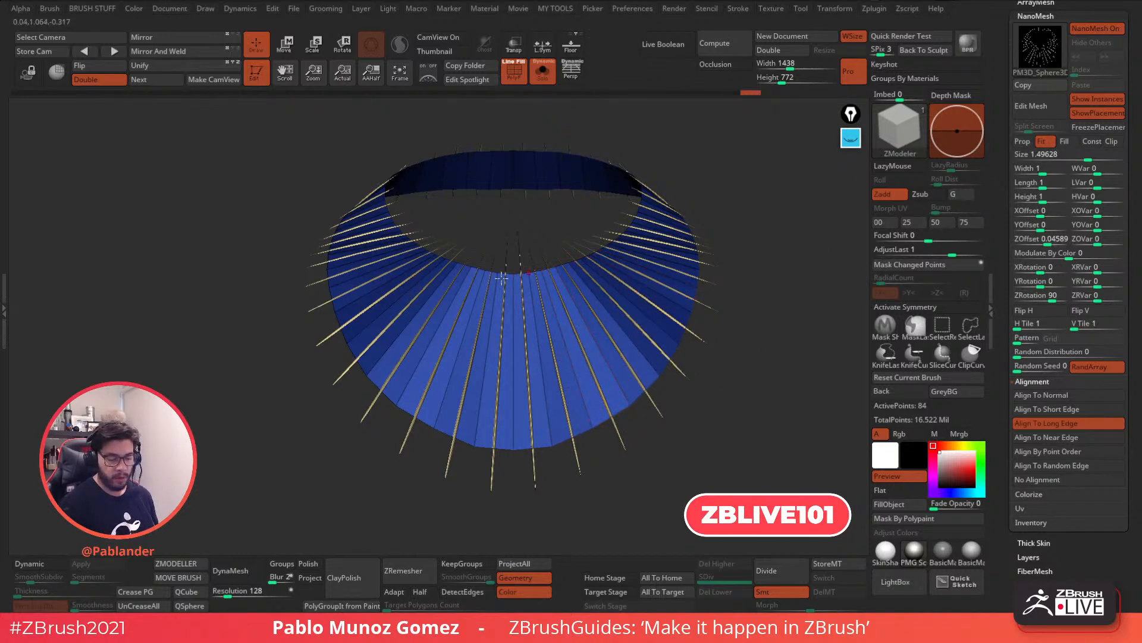
pyautogui.click(1047, 197)
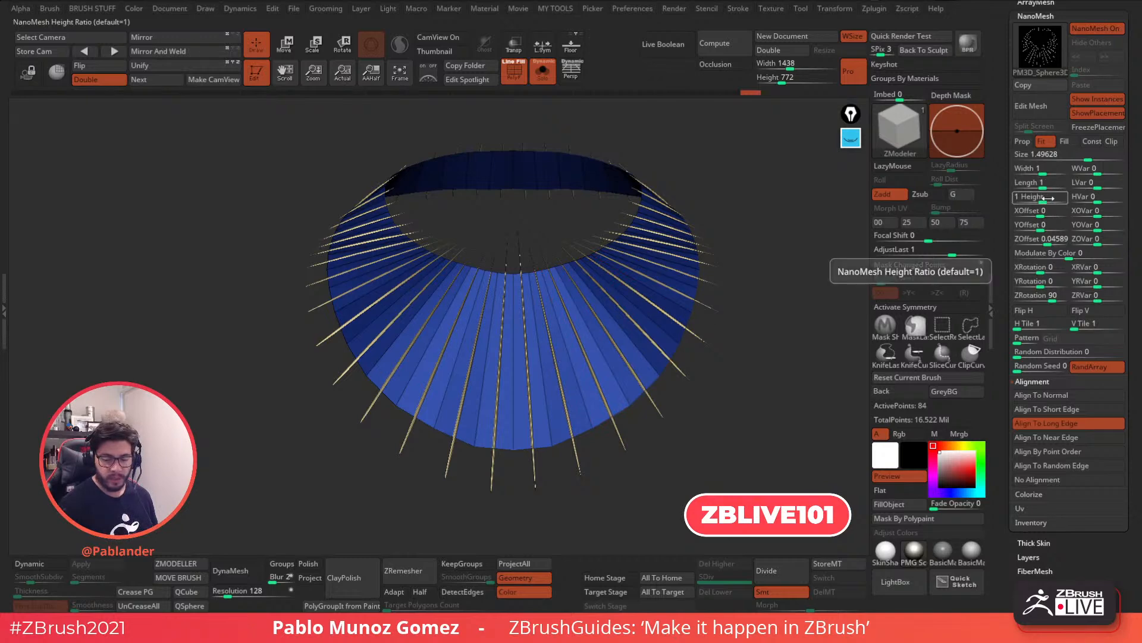
# Widen and thicken the NanoMesh blades with width about 6.13, length about 1.02 and height about 4.26
pyautogui.moveTo(1038, 169); pyautogui.dragTo(1049, 197)
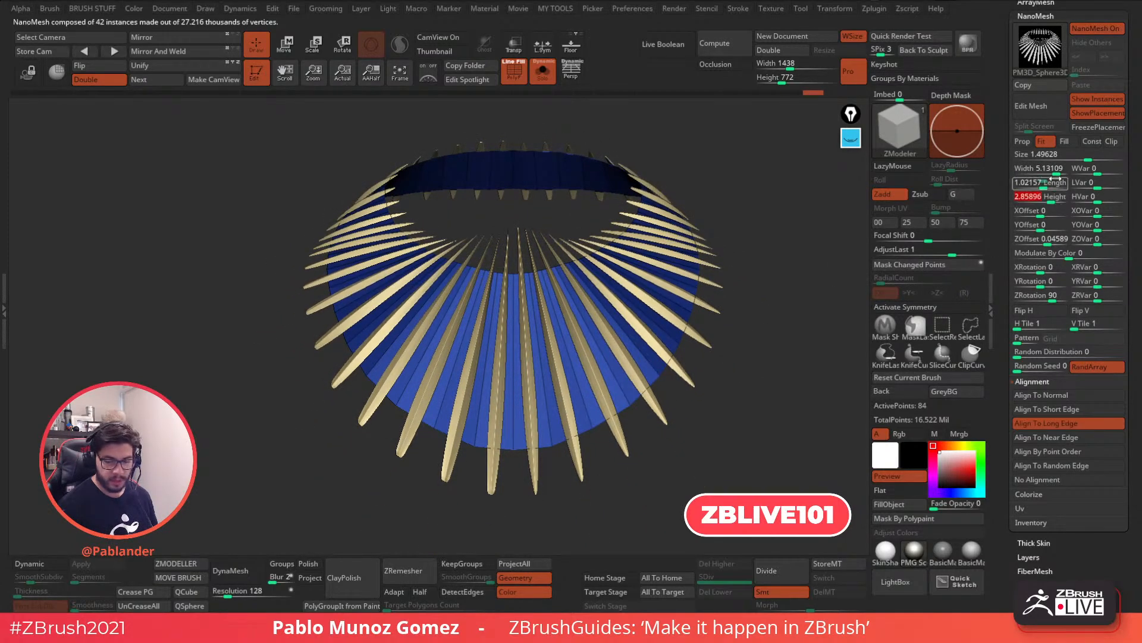
pyautogui.moveTo(747, 279); pyautogui.dragTo(770, 272)
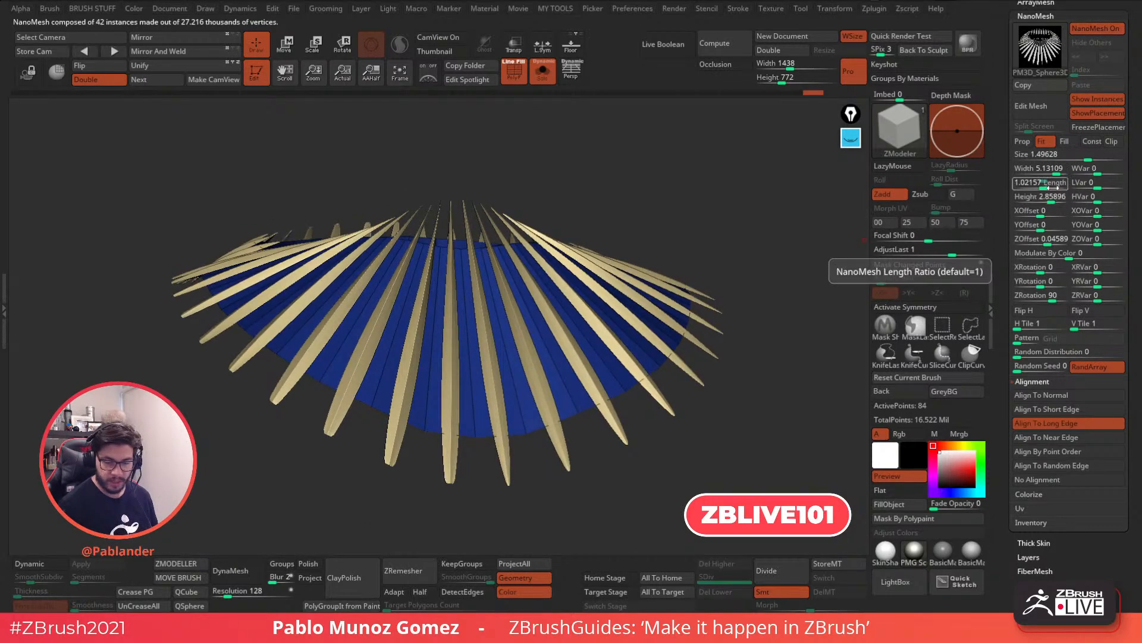
pyautogui.moveTo(1049, 199); pyautogui.dragTo(1055, 170)
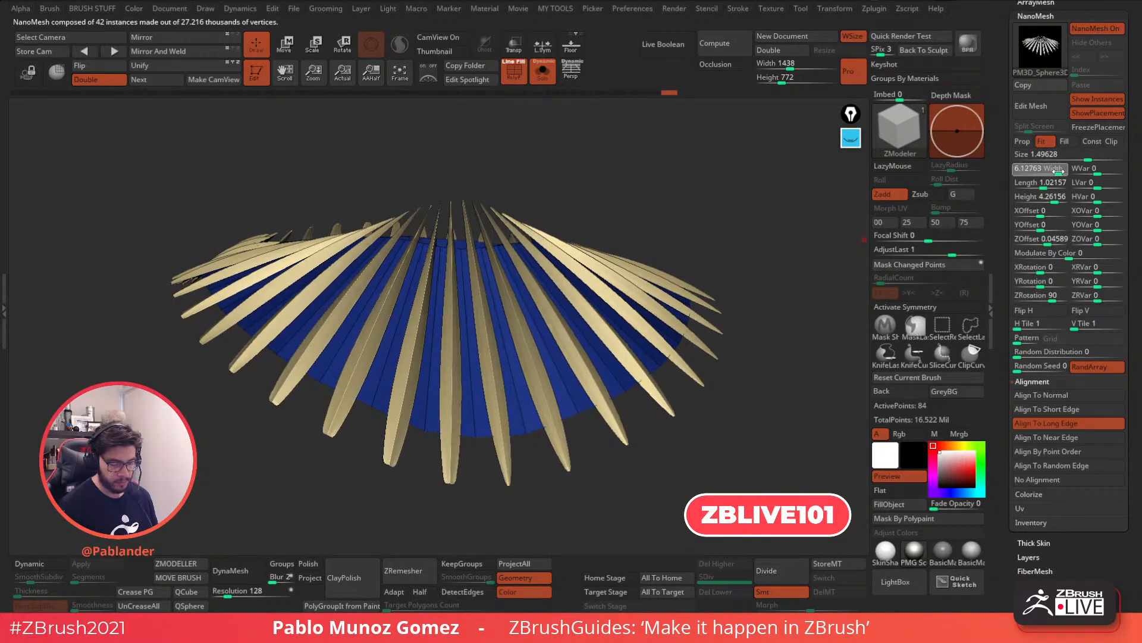
pyautogui.moveTo(757, 271); pyautogui.dragTo(711, 320)
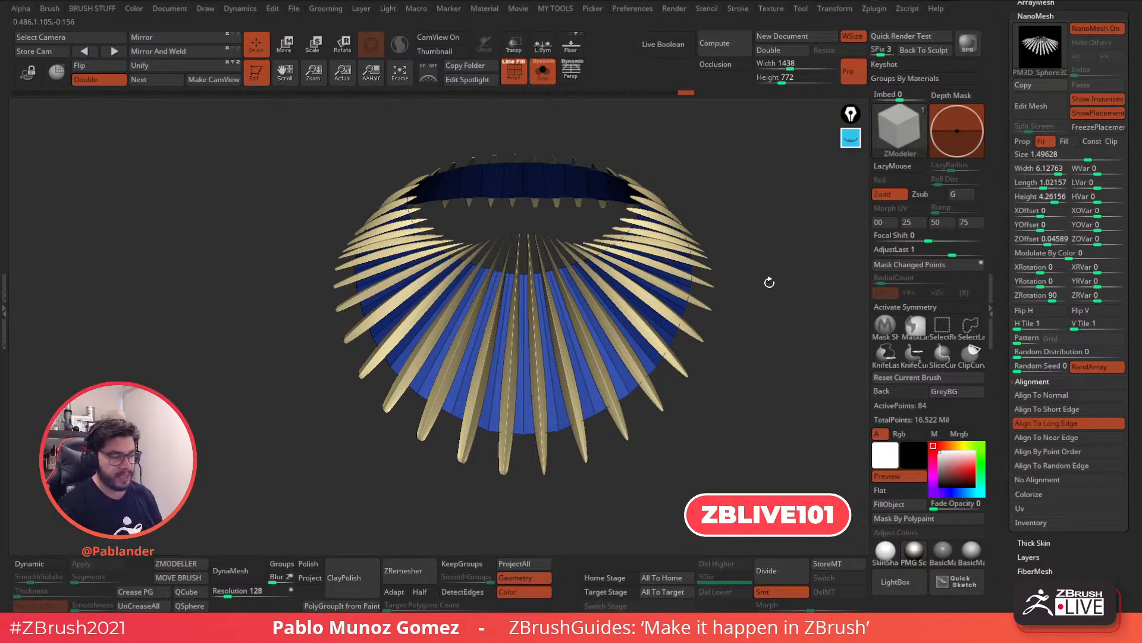
# Look through the clothes and drapery brushes in the LightBox library, including the one-tension-point drapery curve brush, and close the library
pyautogui.click(896, 581)
pyautogui.click(152, 108)
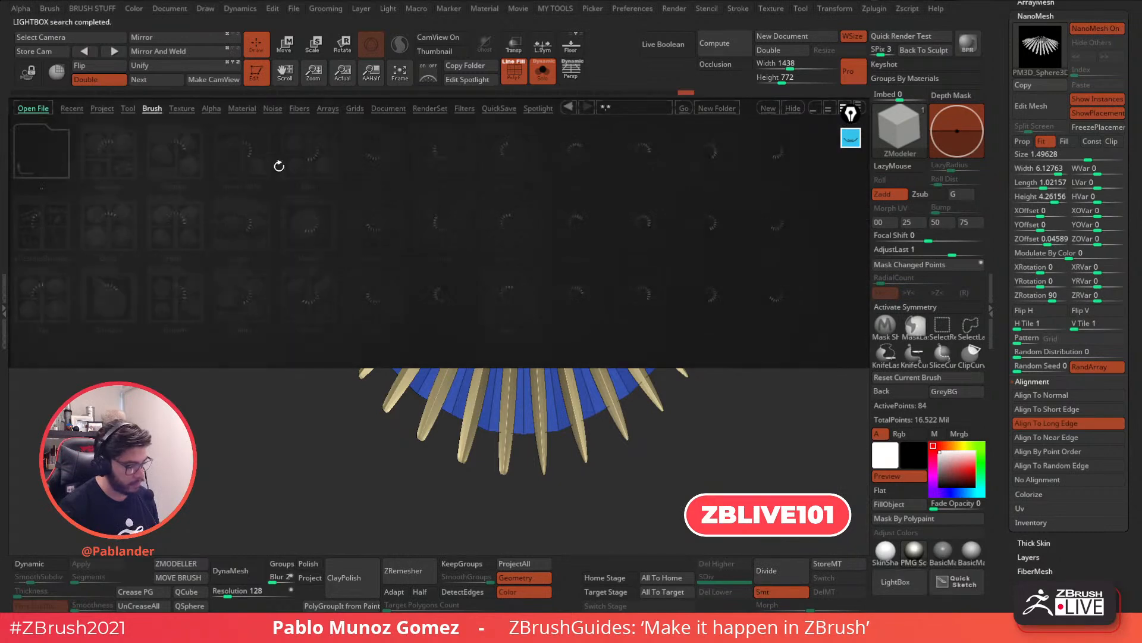
pyautogui.click(769, 303)
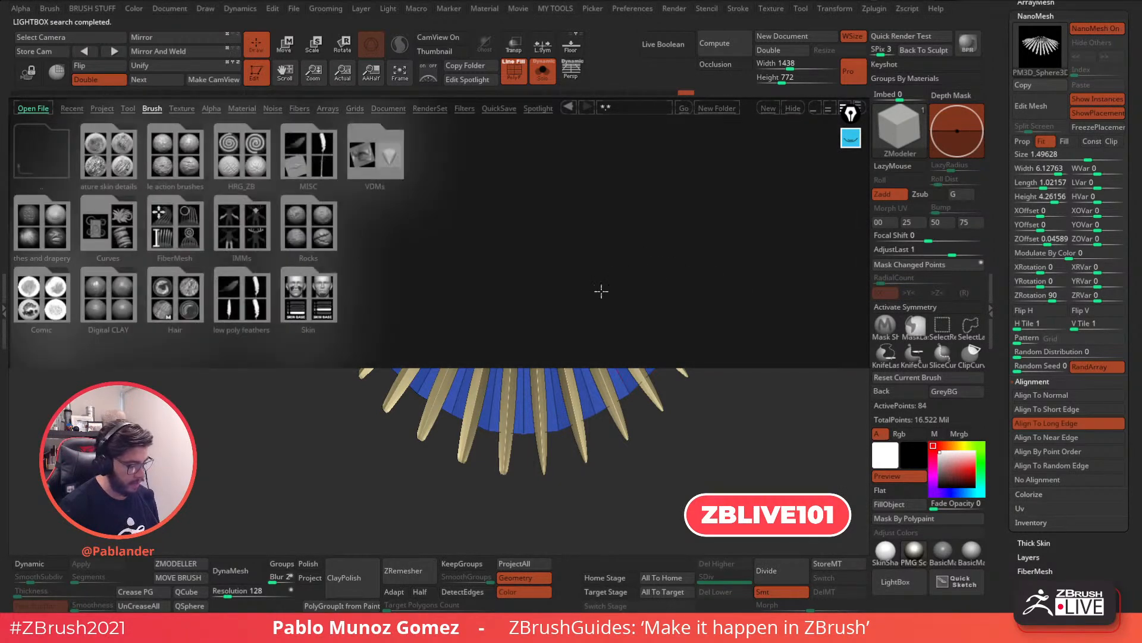
pyautogui.click(56, 223)
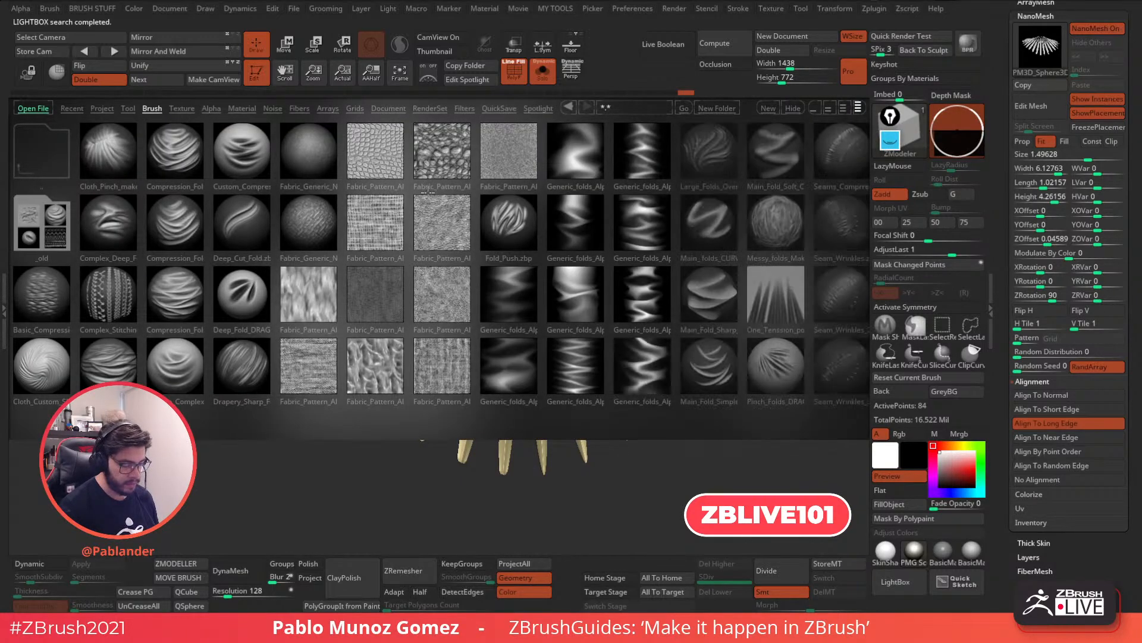
pyautogui.scroll(-6, 557, 274)
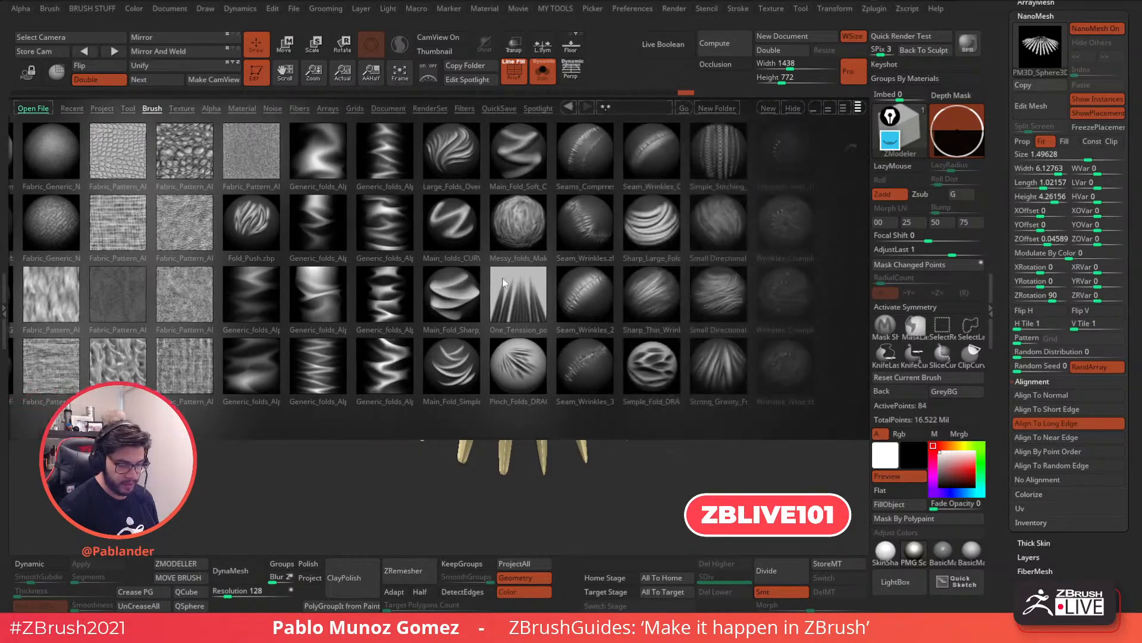
pyautogui.moveTo(497, 279); pyautogui.dragTo(528, 285)
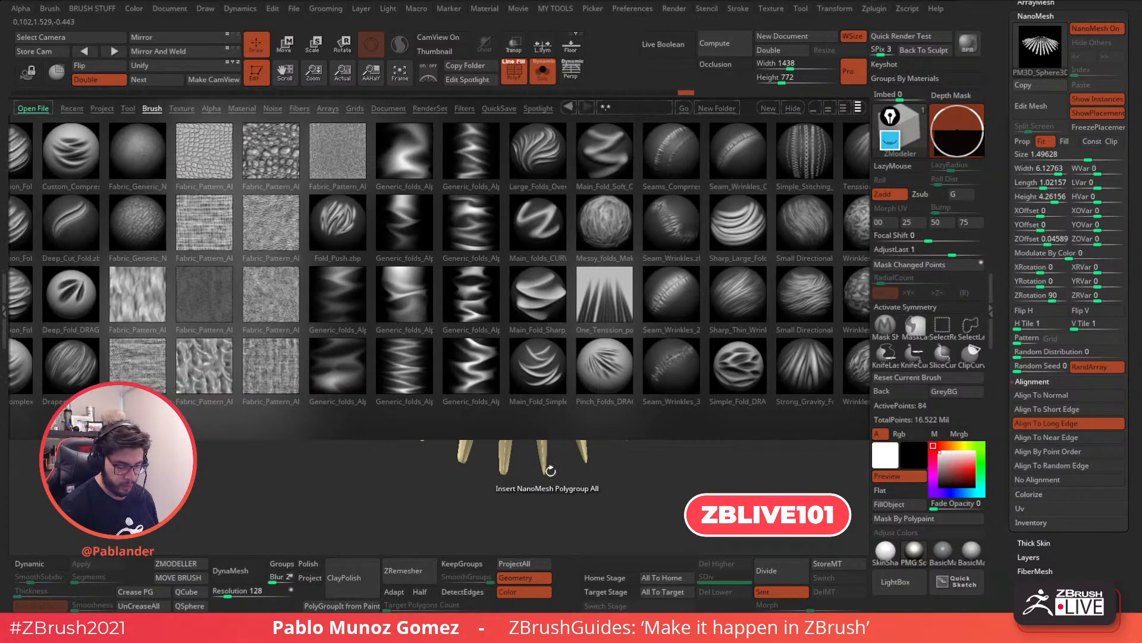
pyautogui.moveTo(565, 428); pyautogui.dragTo(572, 480)
pyautogui.scroll(-3, 619, 369)
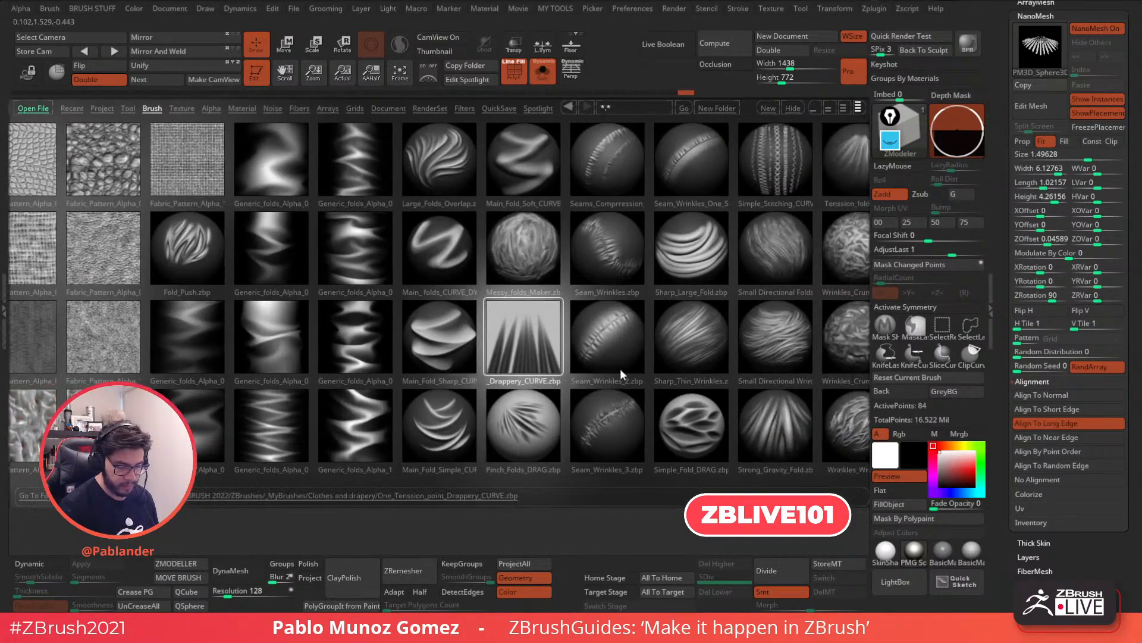
pyautogui.scroll(-3, 598, 370)
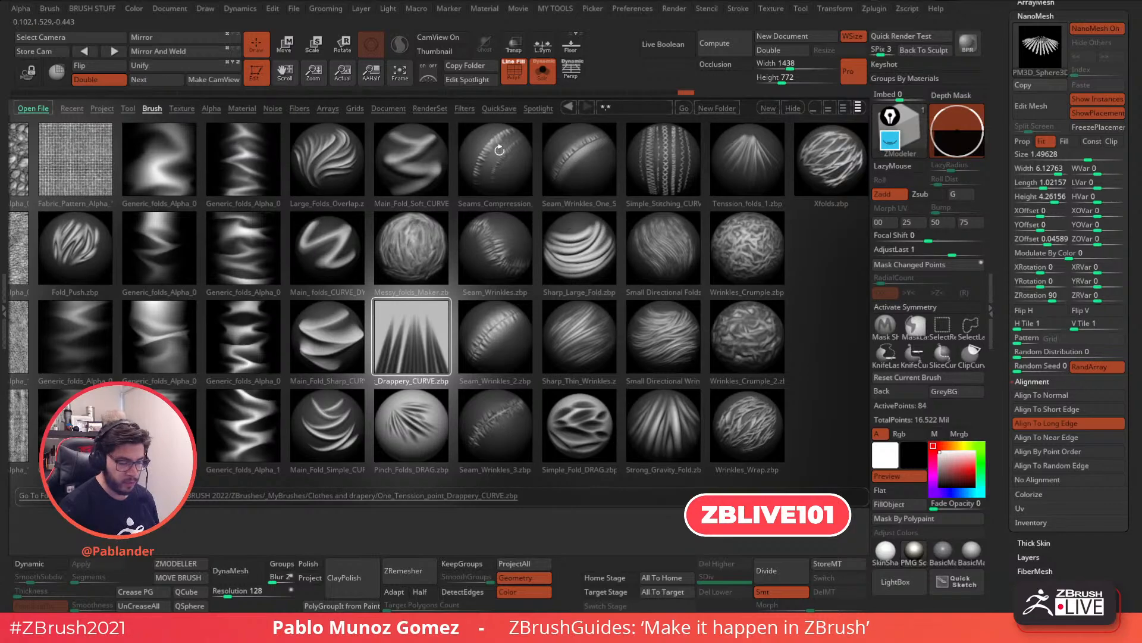
pyautogui.scroll(15, 189, 199)
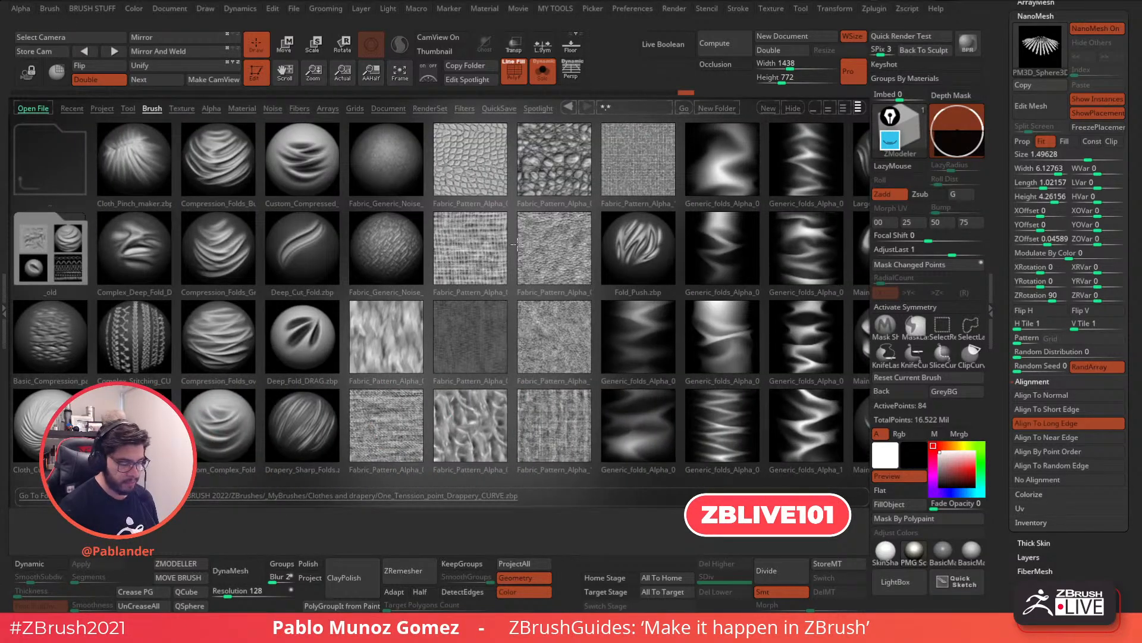
pyautogui.click(616, 241)
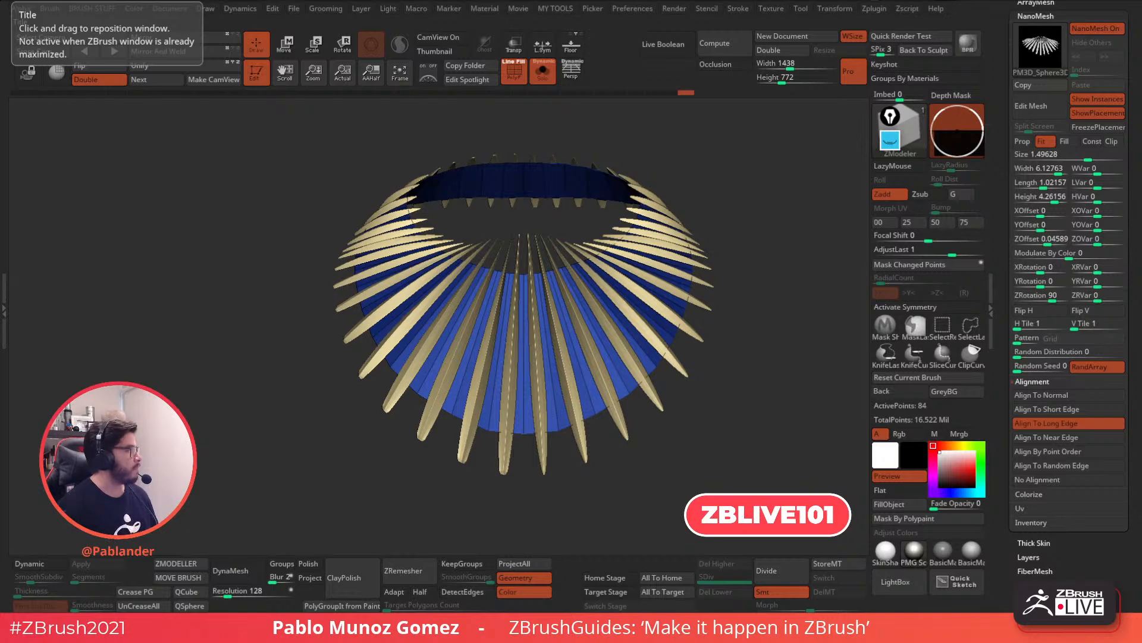
# Switch to the browser and open the 'Shaman 3D Sketch setup' article on the 3DSnippets site
pyautogui.moveTo(0, 191); pyautogui.dragTo(380, 1)
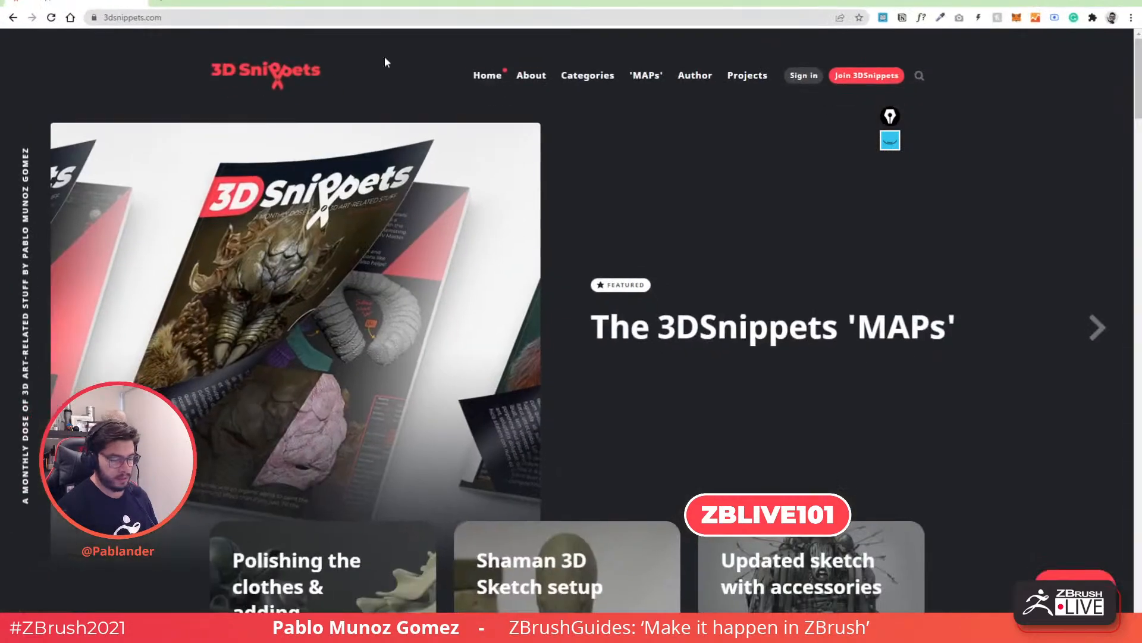
pyautogui.scroll(-4, 483, 198)
pyautogui.scroll(-3, 483, 197)
pyautogui.click(547, 232)
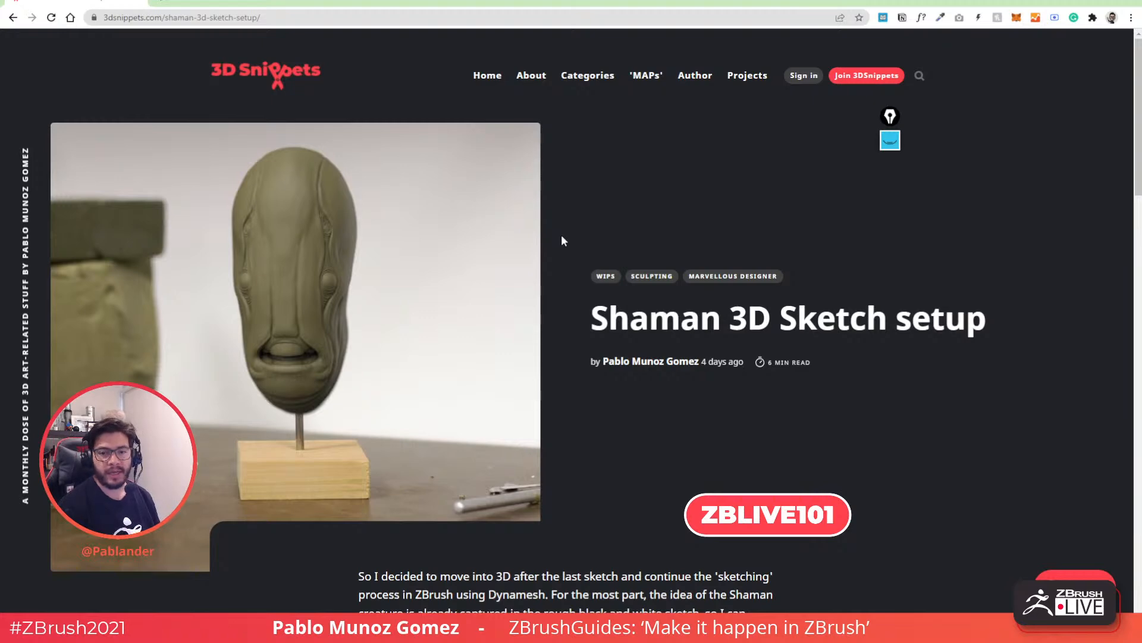
# Examine the Keyshot clay render of the draped Shaman figure in the article and return to ZBrush
pyautogui.scroll(-6, 563, 238)
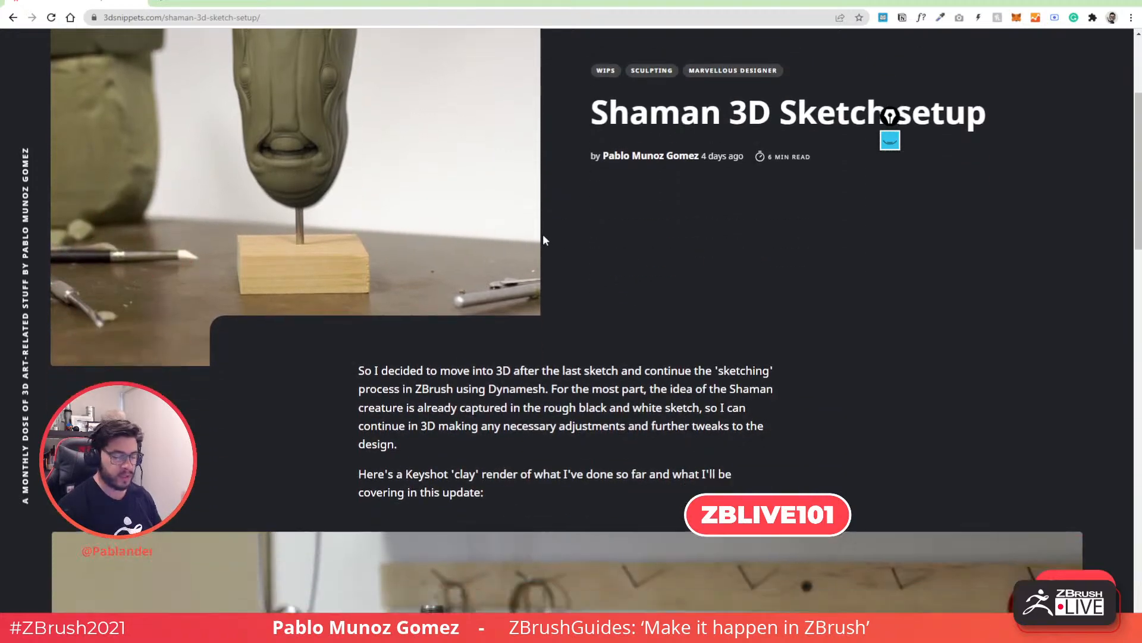
pyautogui.scroll(-2, 541, 231)
pyautogui.scroll(-4, 540, 227)
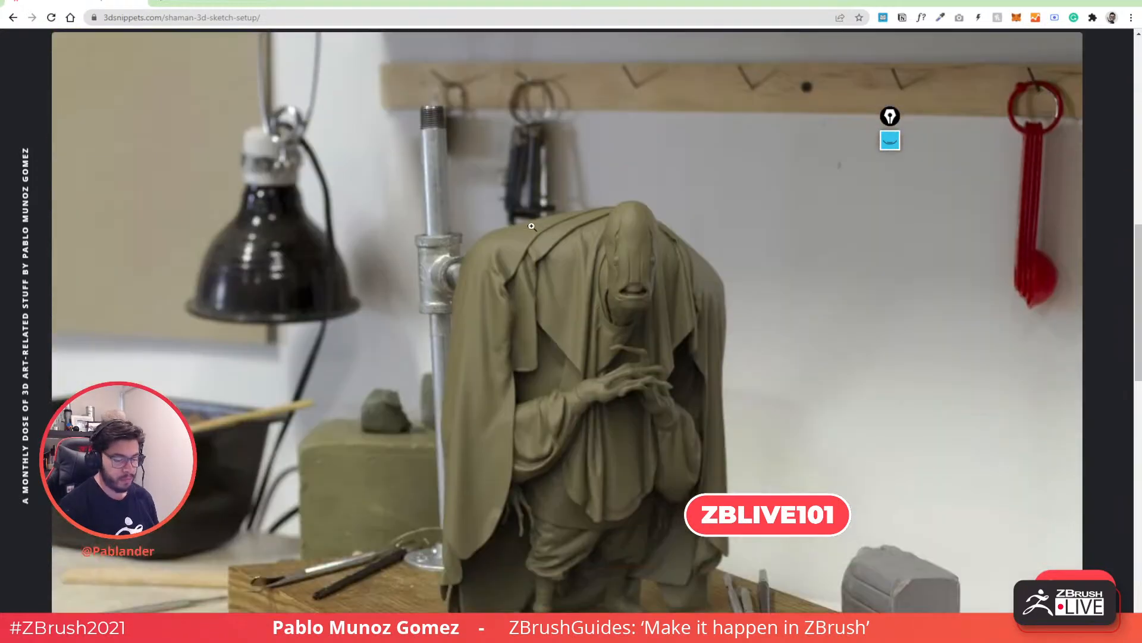
pyautogui.scroll(6, 532, 227)
pyautogui.scroll(-1, 532, 227)
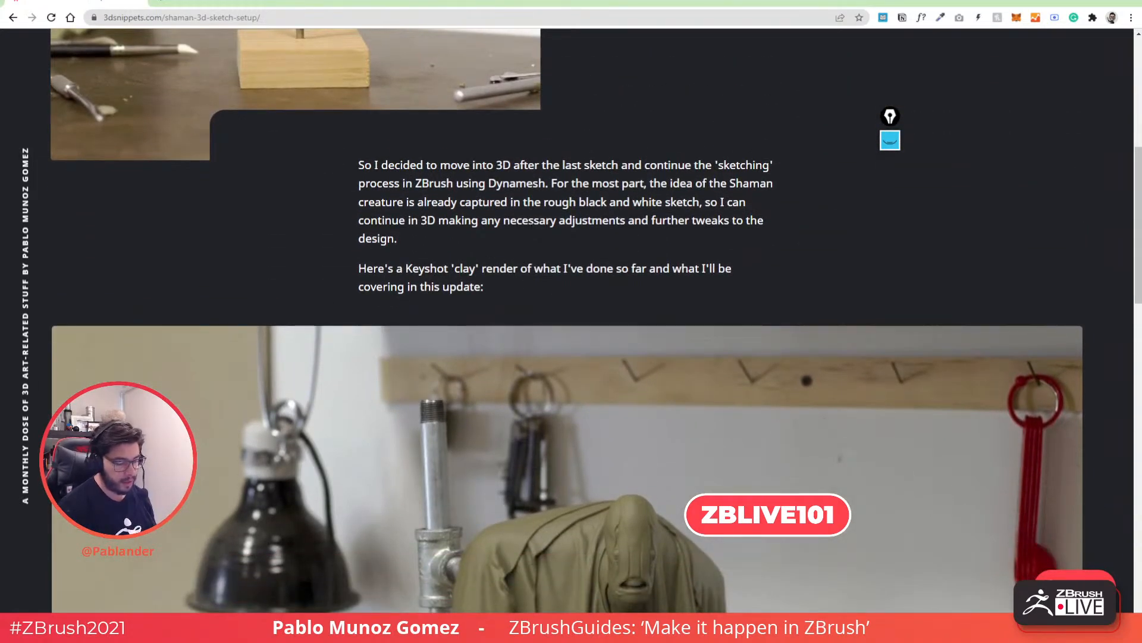
pyautogui.scroll(-1, 530, 237)
pyautogui.scroll(-1, 553, 231)
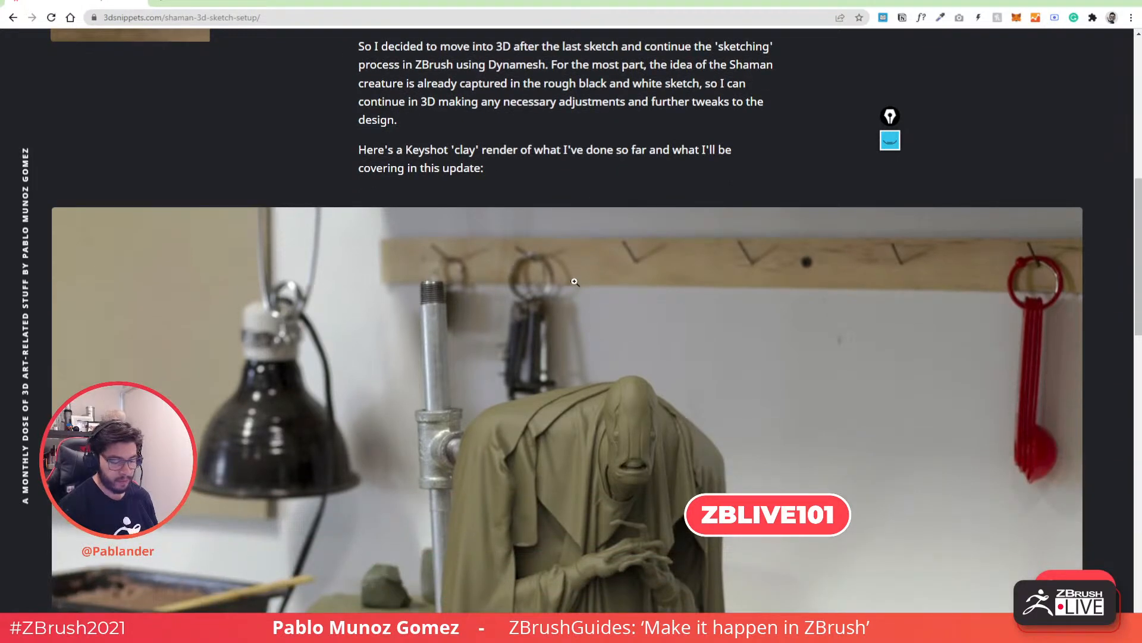
pyautogui.scroll(-3, 574, 281)
pyautogui.scroll(-1, 575, 274)
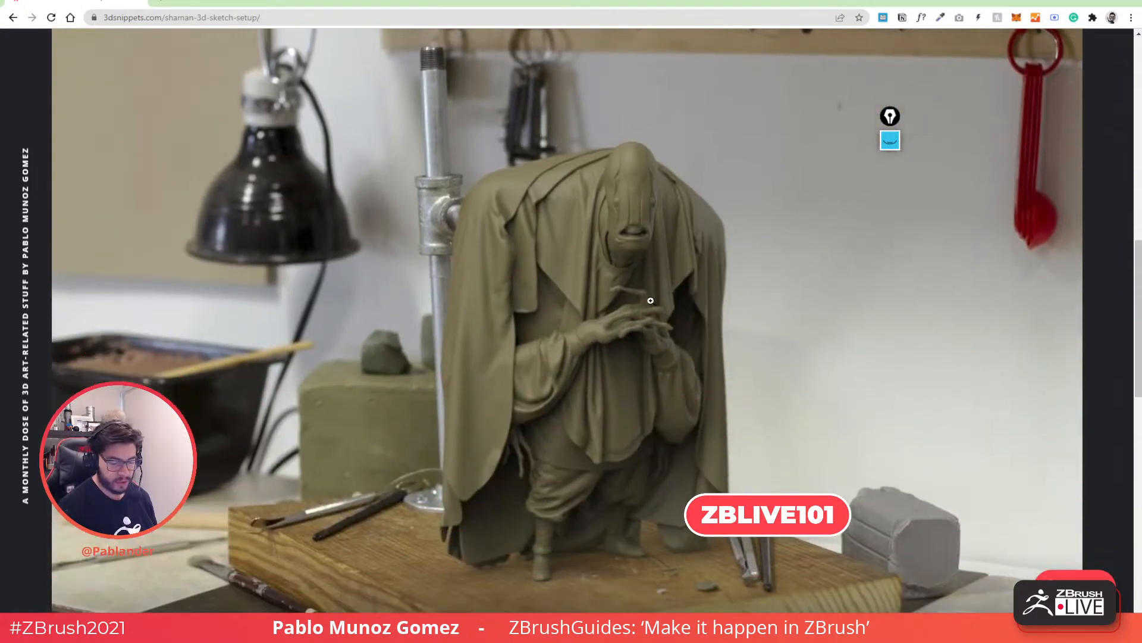
pyautogui.scroll(-1, 611, 194)
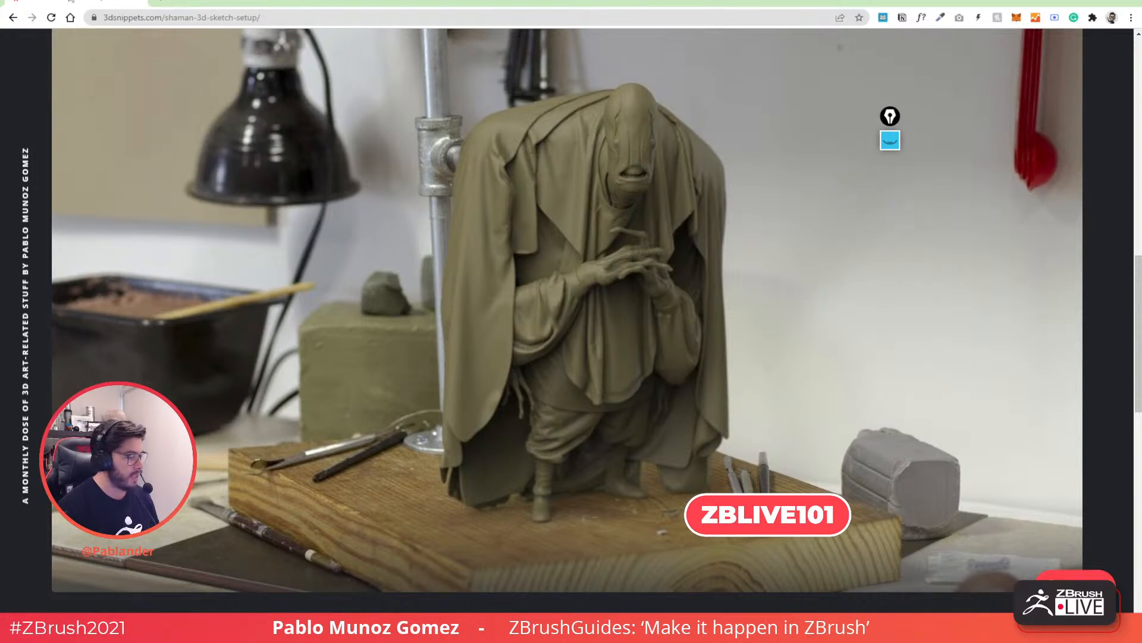
pyautogui.moveTo(244, 4); pyautogui.dragTo(0, 4)
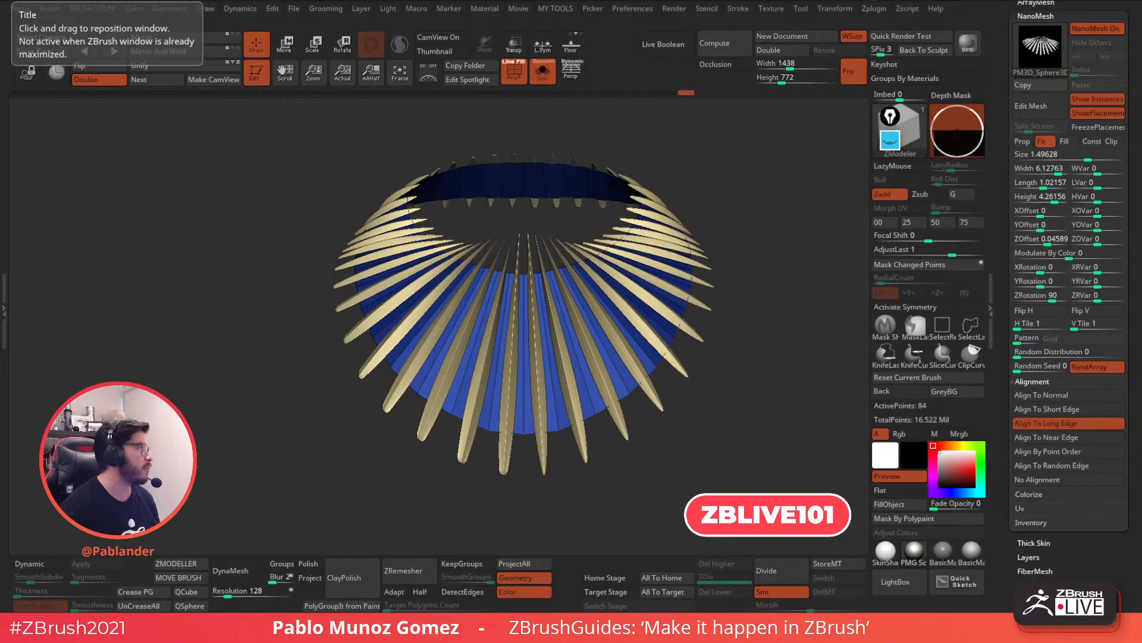
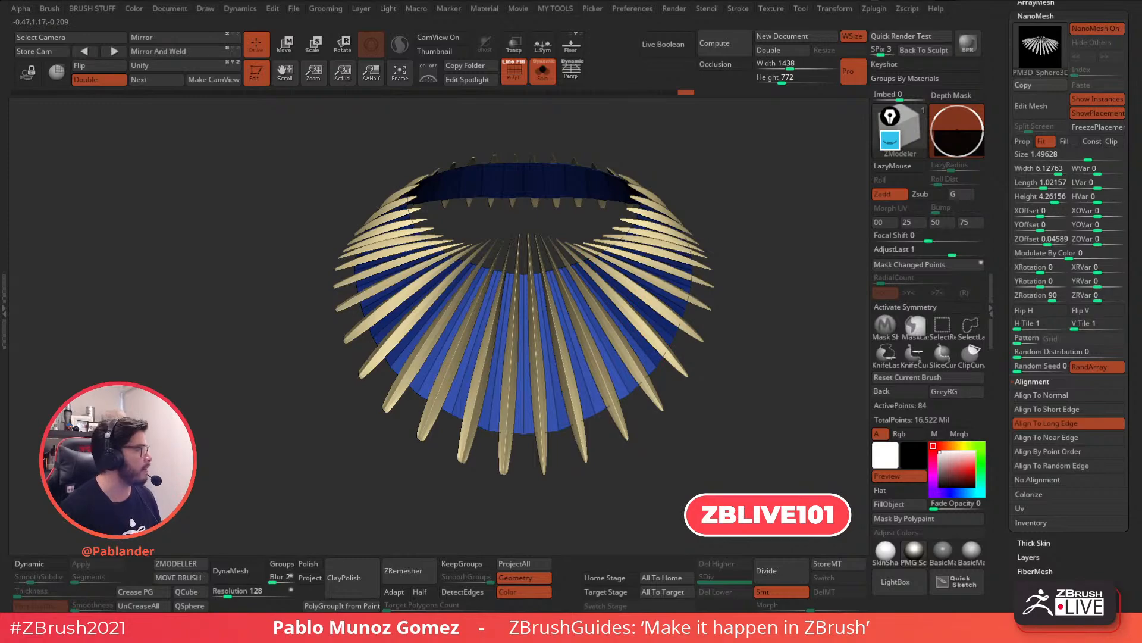
# Switch to the browser, look through the brush packs and kits in the ZBrushGuides resource store, and return to ZBrush
pyautogui.hotkey('alt', 'Tab')
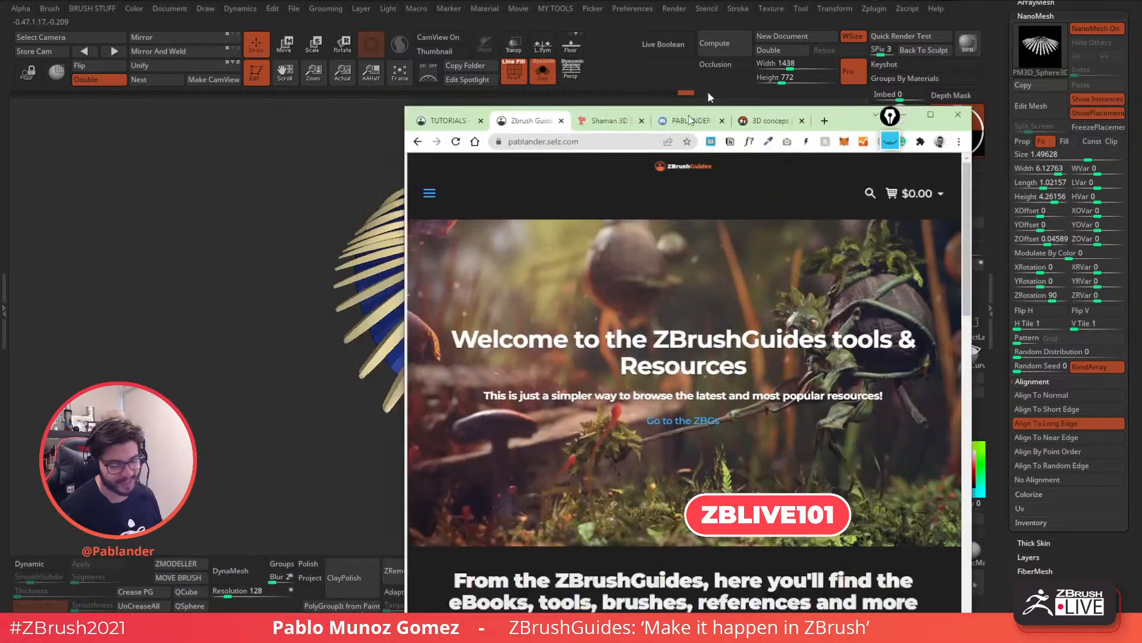
pyautogui.scroll(-5, 516, 289)
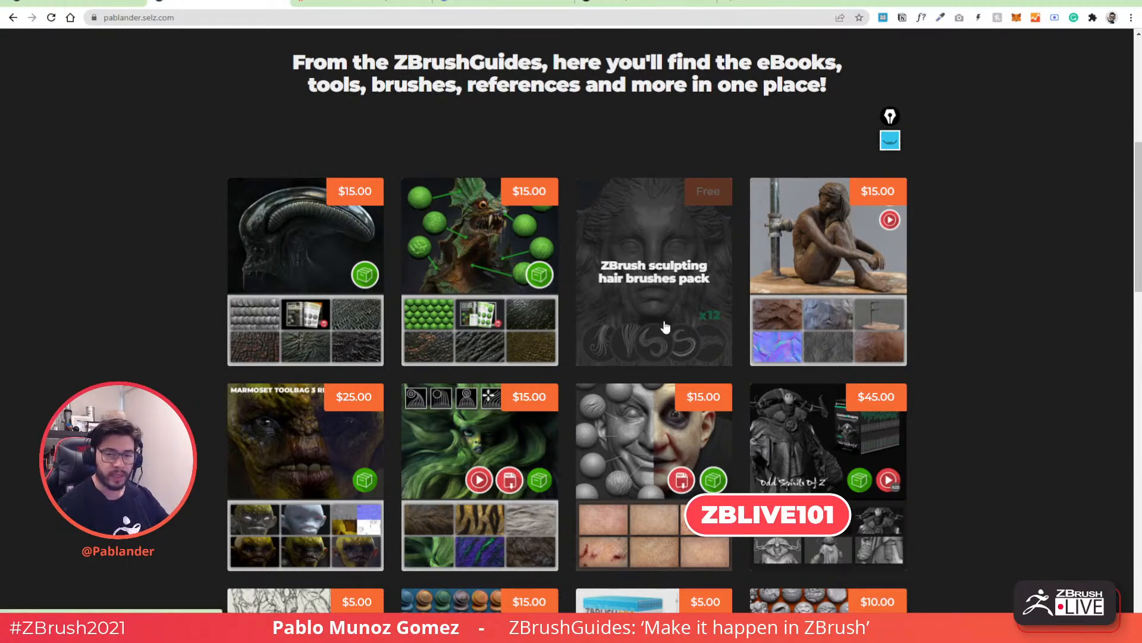
pyautogui.scroll(-1, 595, 310)
pyautogui.scroll(-2, 595, 310)
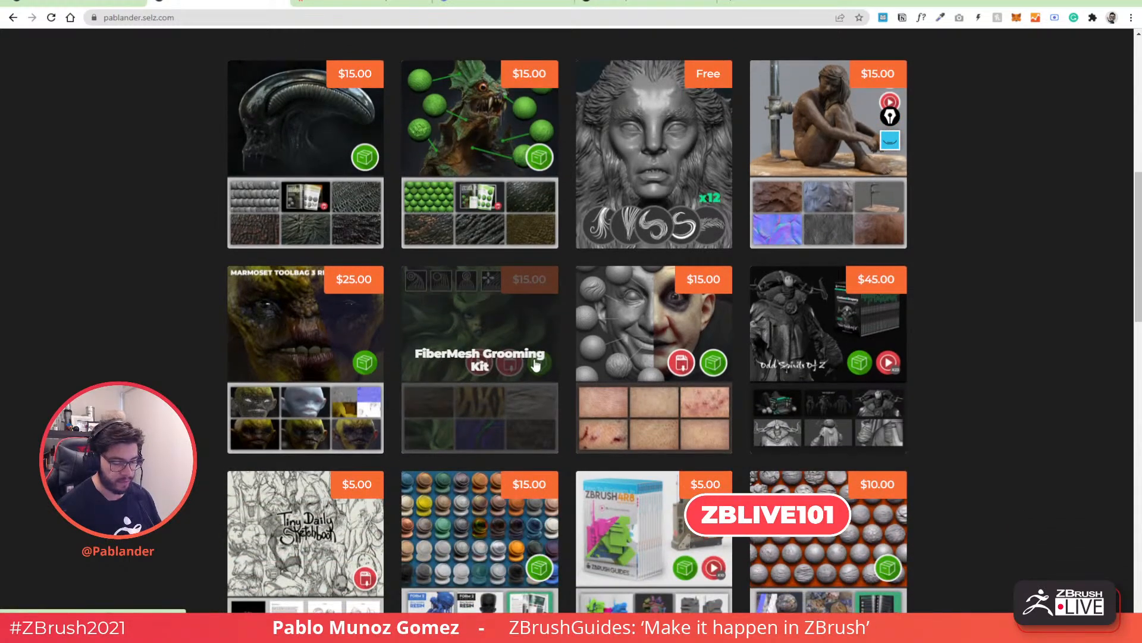
pyautogui.scroll(-1, 499, 365)
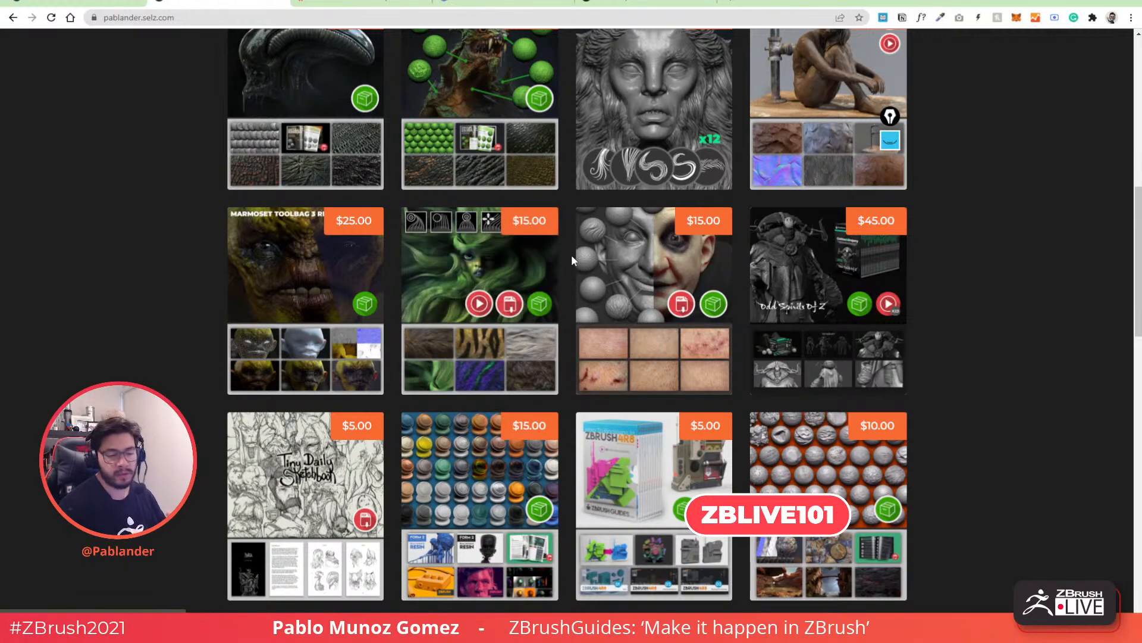
pyautogui.hotkey('alt', 'Tab')
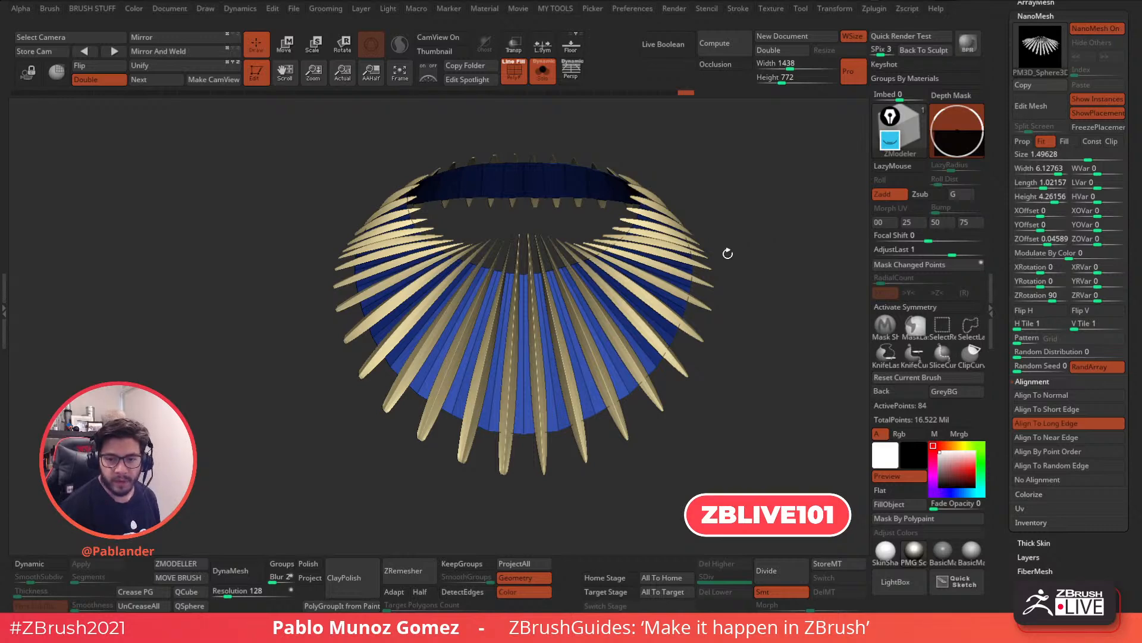
# Try to add an edge loop around the middle of the collar mesh with ZModeler
pyautogui.hotkey('ctrl', 'z')
pyautogui.hotkey('ctrl', 'shift', 'z')
pyautogui.keyDown('alt'); pyautogui.moveTo(576, 344); pyautogui.dragTo(576, 354, button='right'); pyautogui.keyUp('alt')
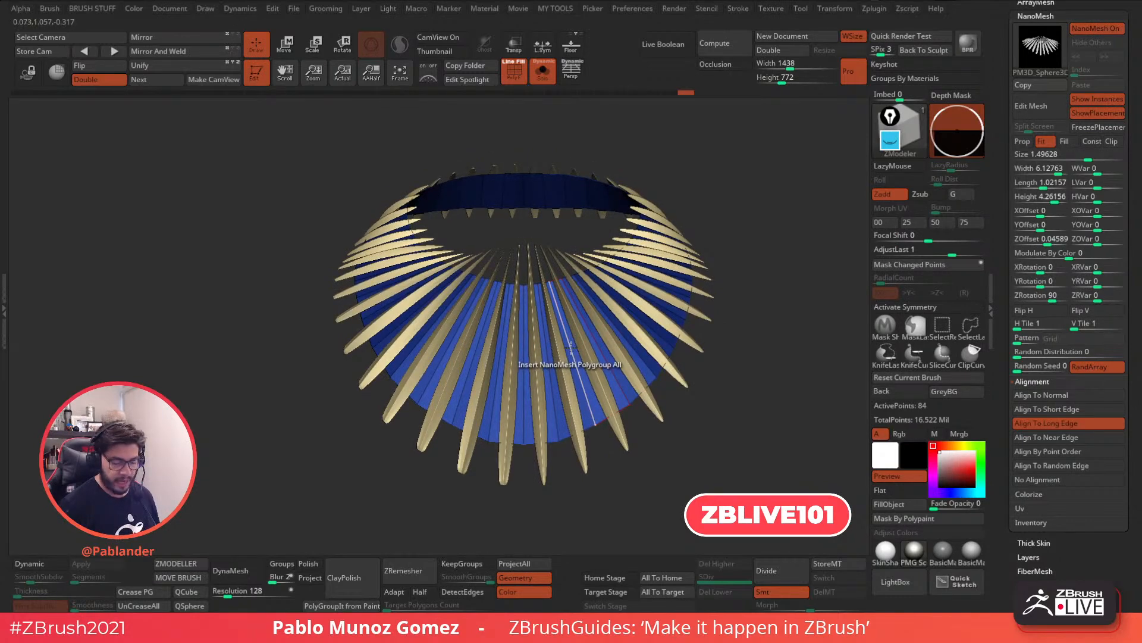
pyautogui.press('space')
pyautogui.click(193, 569)
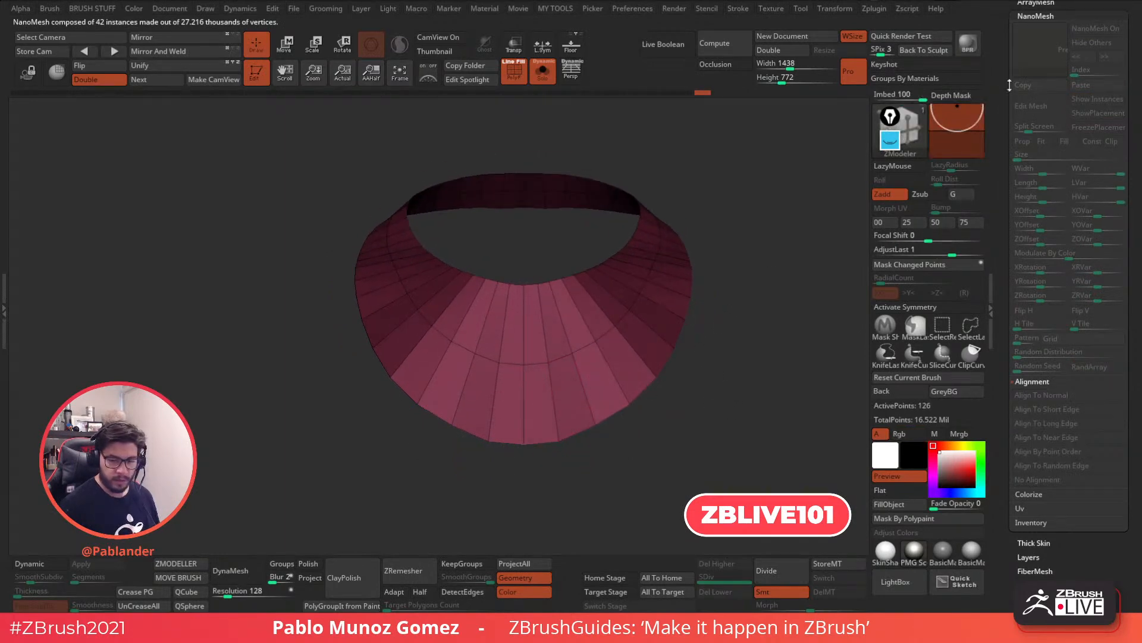
# Try inserting the NanoMesh on the collar's whole polygroup with ZModeler, and undo back to the collar without the extra edge loop
pyautogui.click(911, 156)
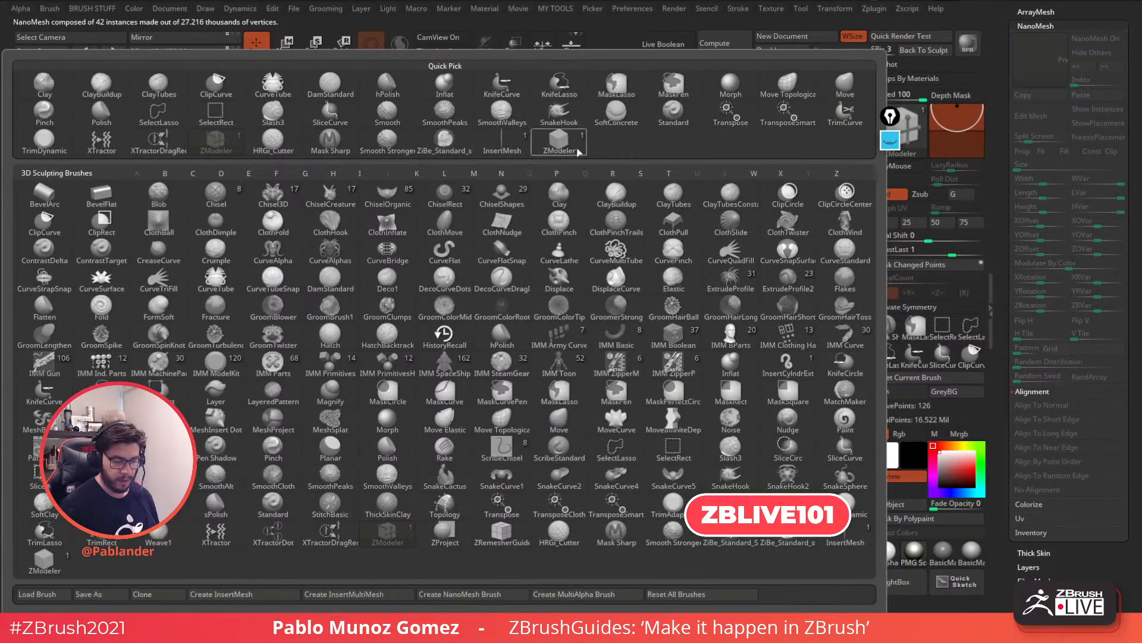
pyautogui.click(575, 150)
pyautogui.press('space')
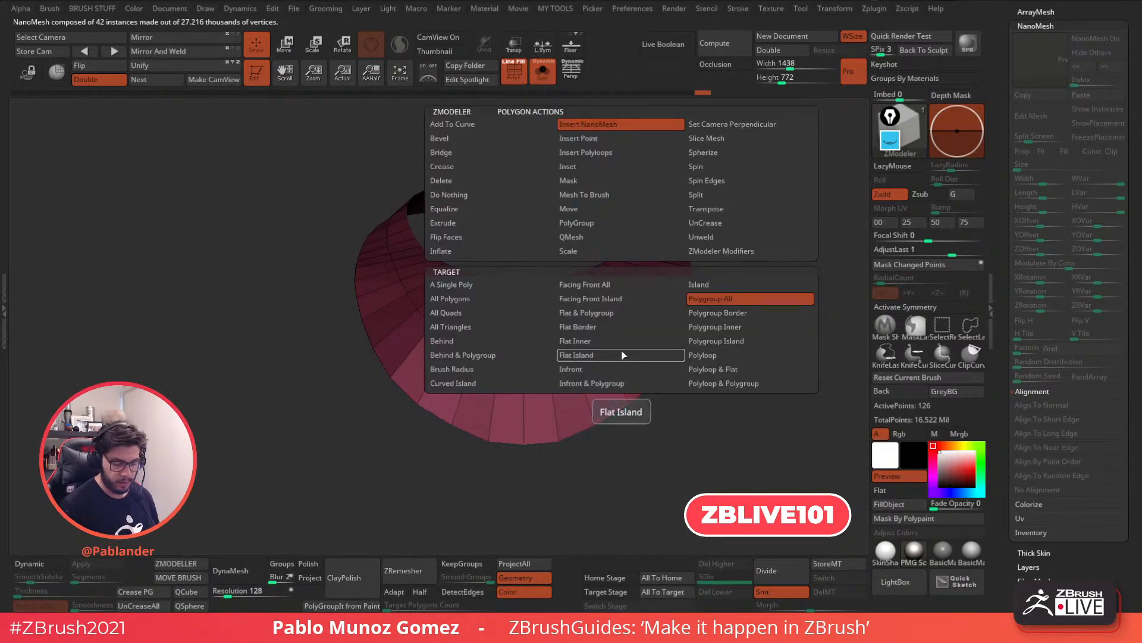
pyautogui.click(708, 299)
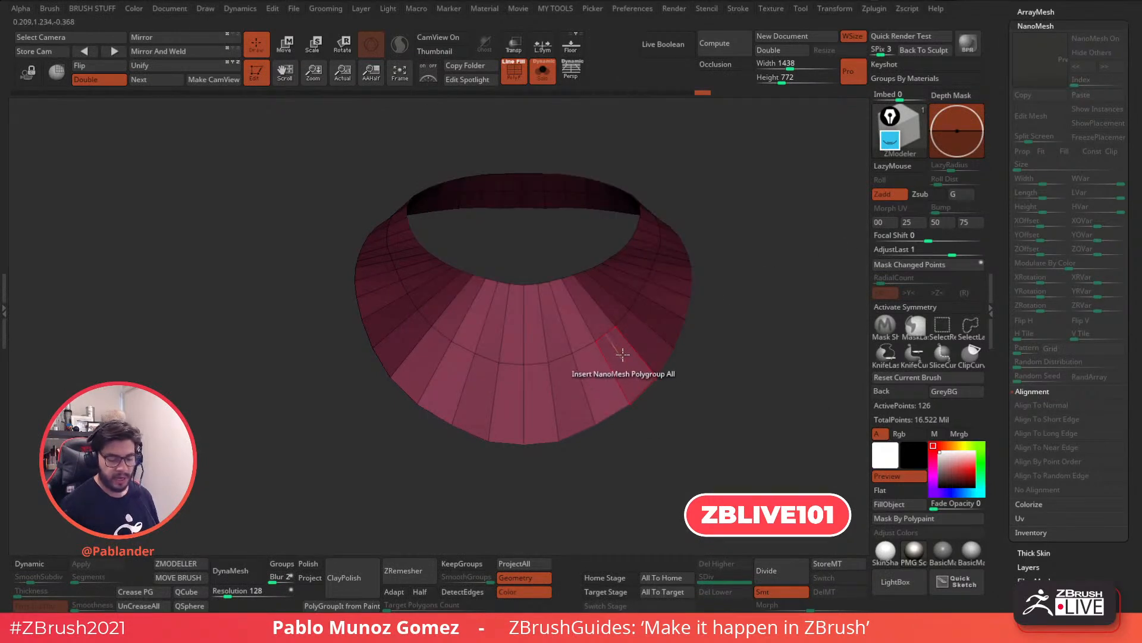
pyautogui.moveTo(623, 359); pyautogui.dragTo(713, 447)
pyautogui.hotkey('ctrl', 'z')
pyautogui.hotkey('ctrl', 'z')
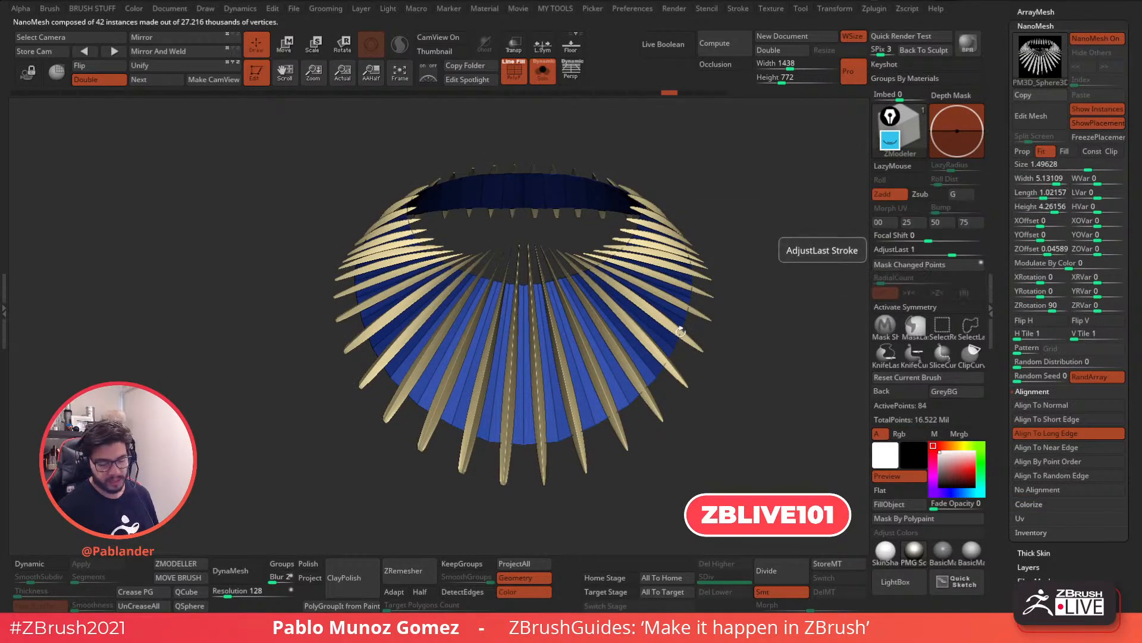
# Set the NanoMesh blades' height to about 4.54 and shorten their length to about 0.85
pyautogui.moveTo(1053, 209); pyautogui.dragTo(1042, 196)
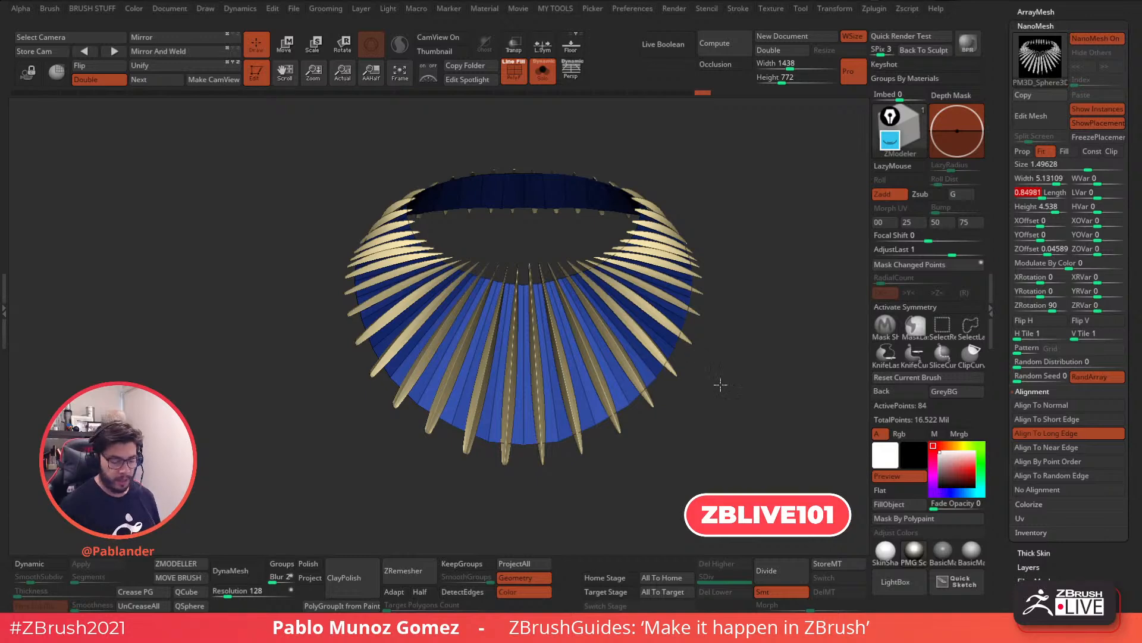
# Set the NanoMesh blades' Z rotation to -90
pyautogui.press('Return')
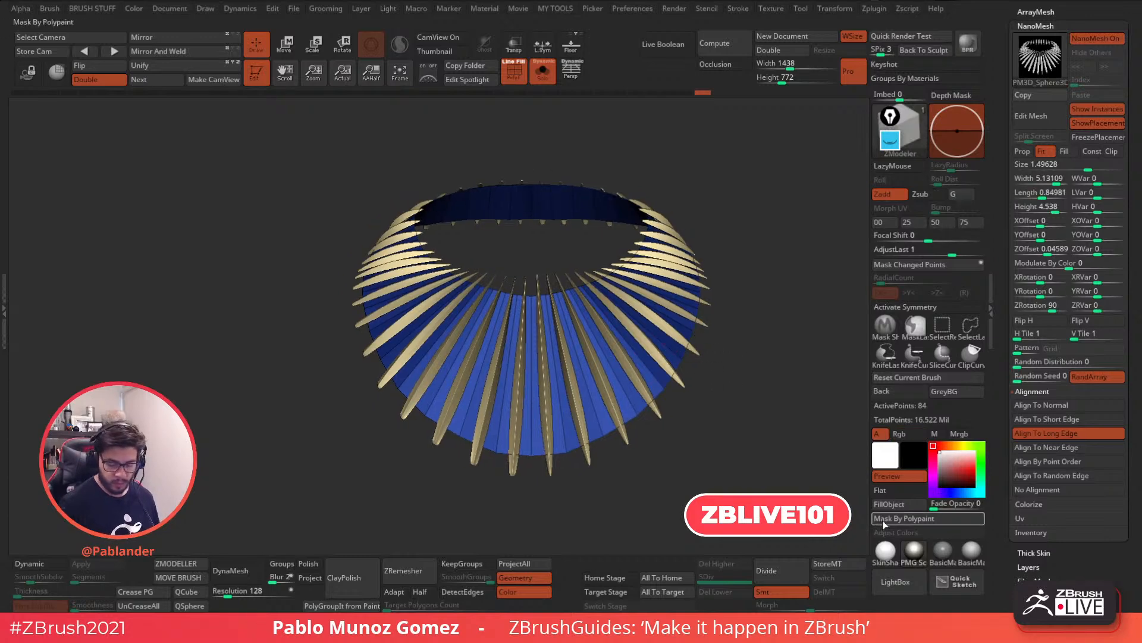
pyautogui.moveTo(725, 380); pyautogui.dragTo(701, 408)
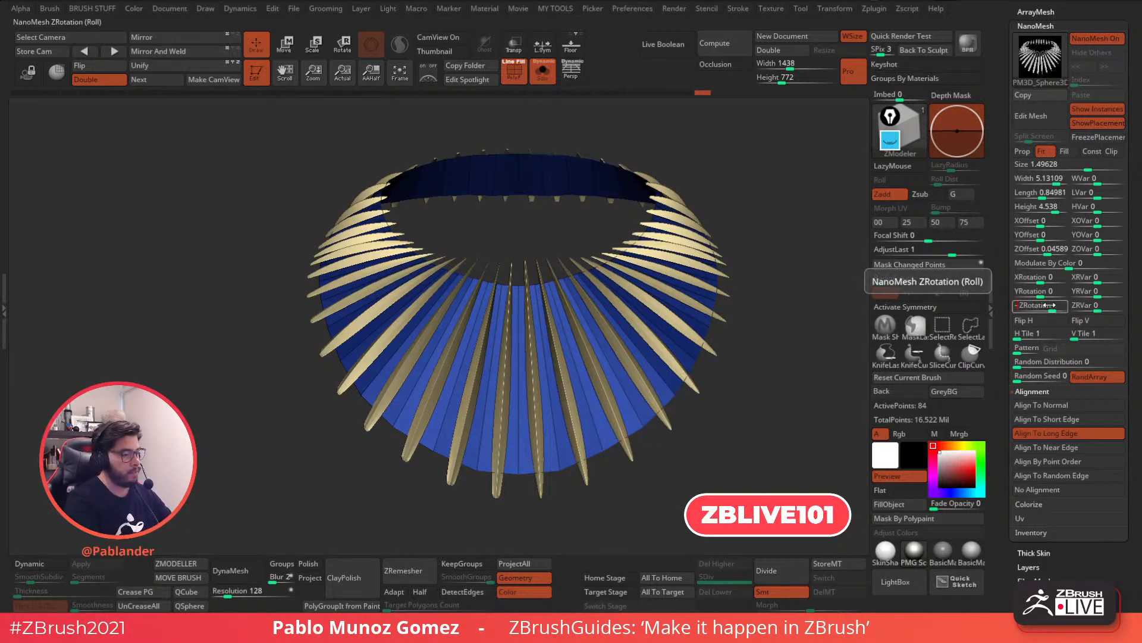
pyautogui.press('Return')
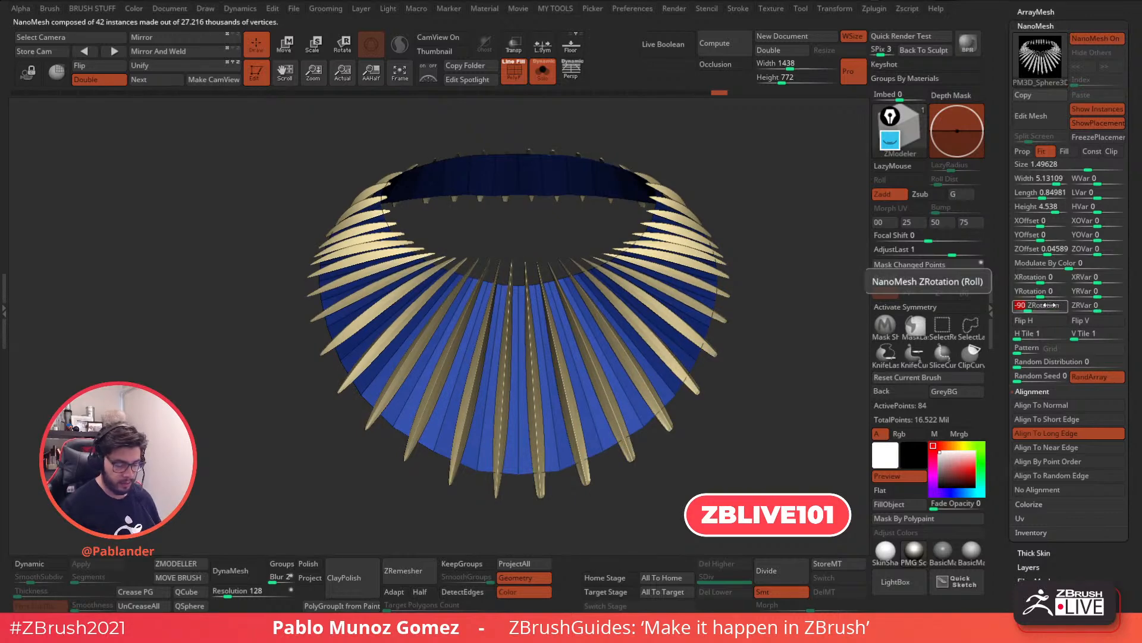
pyautogui.moveTo(711, 383); pyautogui.dragTo(688, 488)
pyautogui.rightClick(688, 488)
pyautogui.hotkey('shift', 'z')
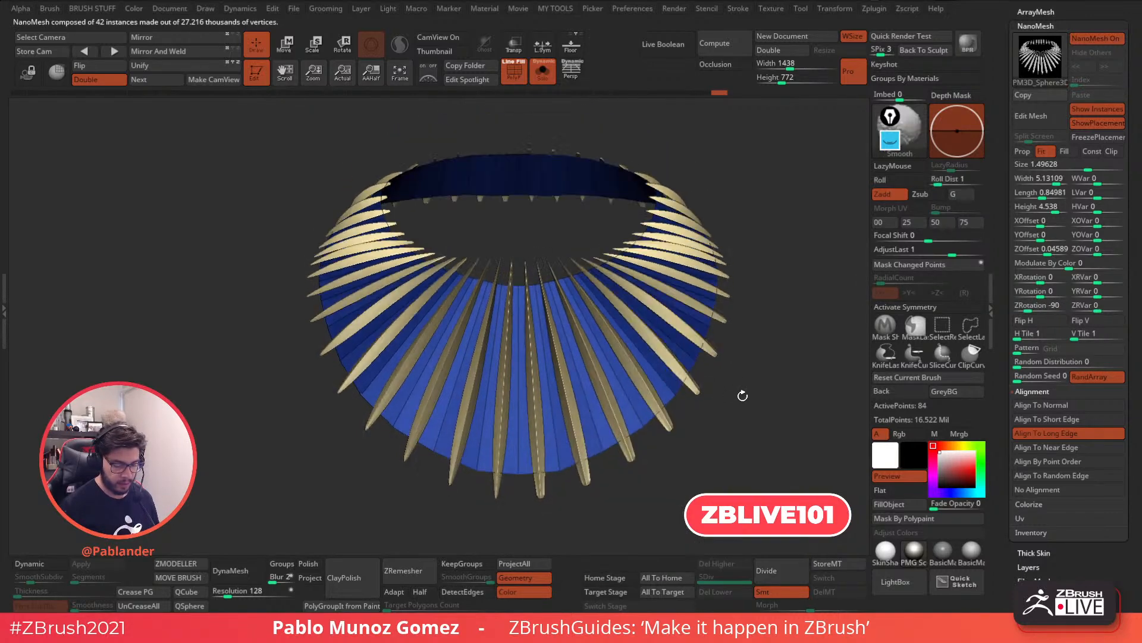
pyautogui.moveTo(678, 442); pyautogui.dragTo(690, 431)
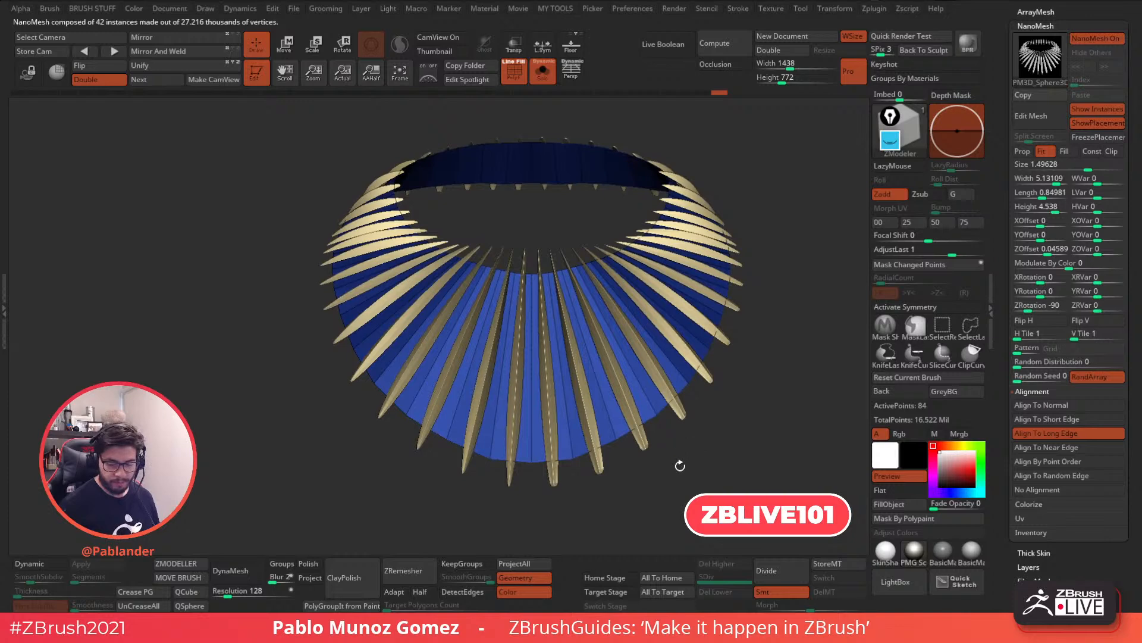
pyautogui.moveTo(683, 472)
pyautogui.mouseDown()
pyautogui.moveTo(683, 511)
pyautogui.moveTo(691, 466)
pyautogui.mouseUp()
pyautogui.moveTo(733, 433); pyautogui.dragTo(724, 432)
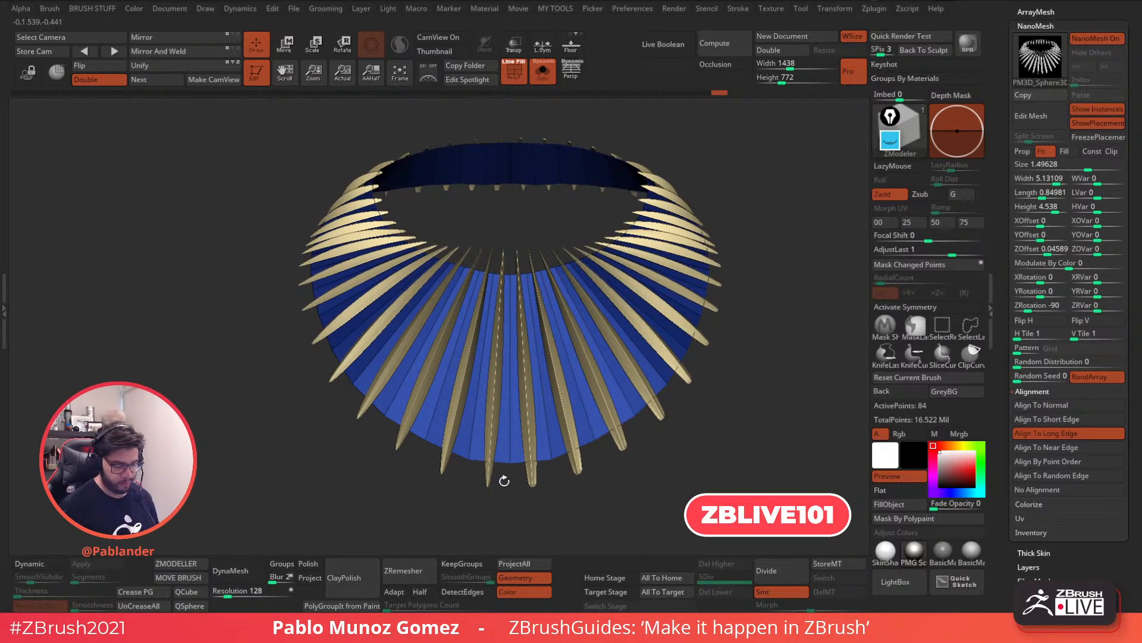
pyautogui.moveTo(724, 398); pyautogui.dragTo(738, 314)
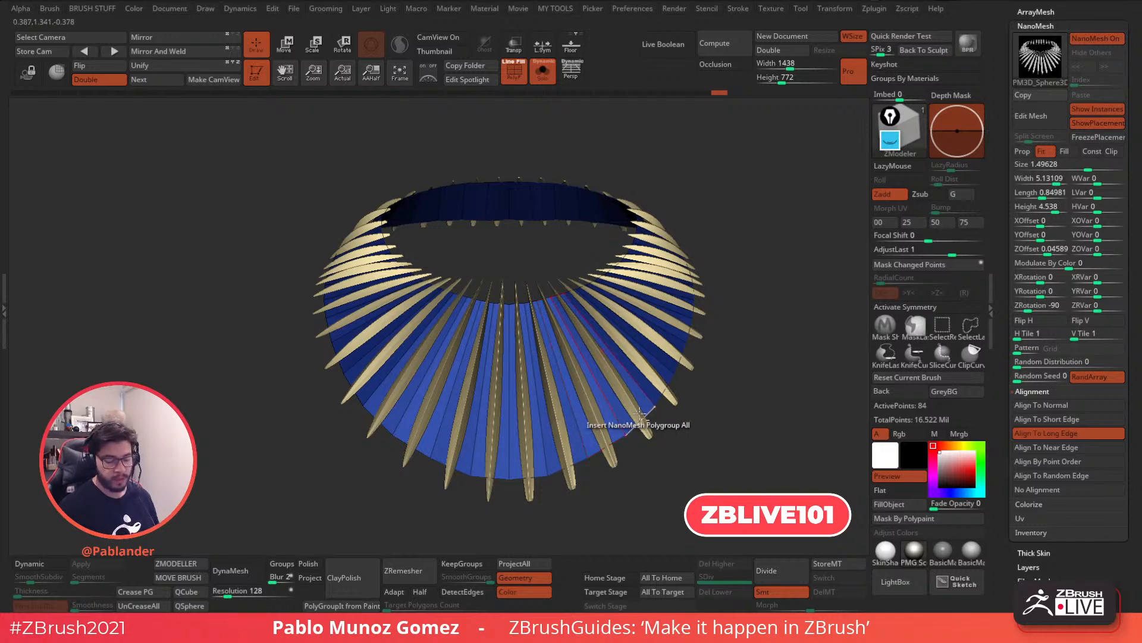
# Try ZModeler's Spin action on an edge between two front polygons of the collar, and undo it
pyautogui.keyDown('alt'); pyautogui.moveTo(578, 429); pyautogui.dragTo(598, 382, button='right'); pyautogui.keyUp('alt')
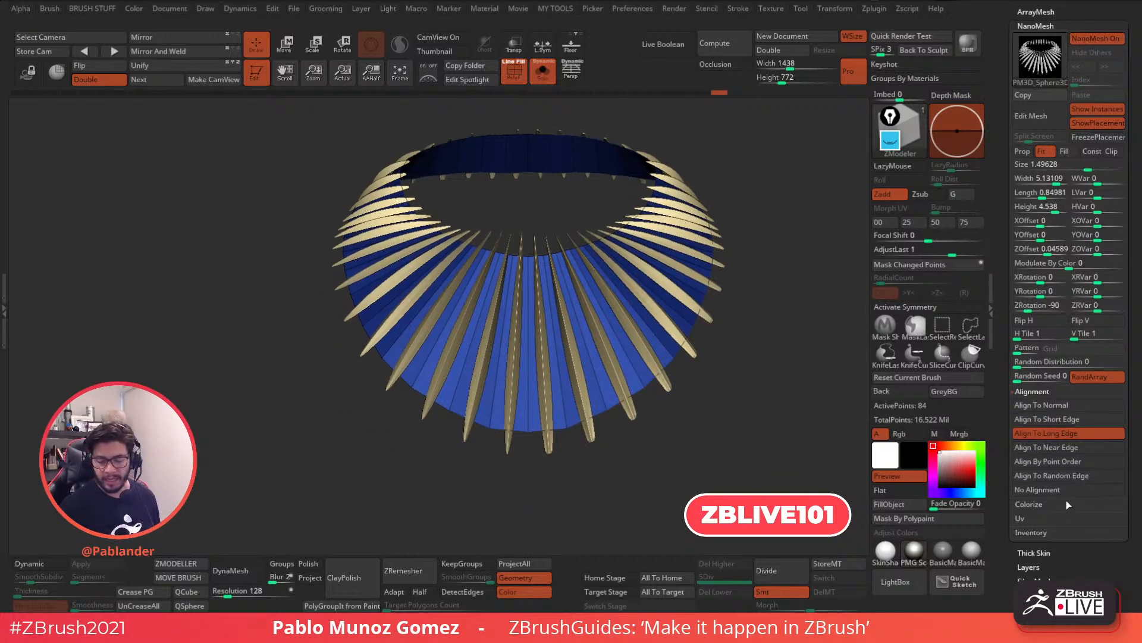
pyautogui.keyDown('ctrl'); pyautogui.moveTo(615, 427); pyautogui.dragTo(645, 445, button='right'); pyautogui.keyUp('ctrl')
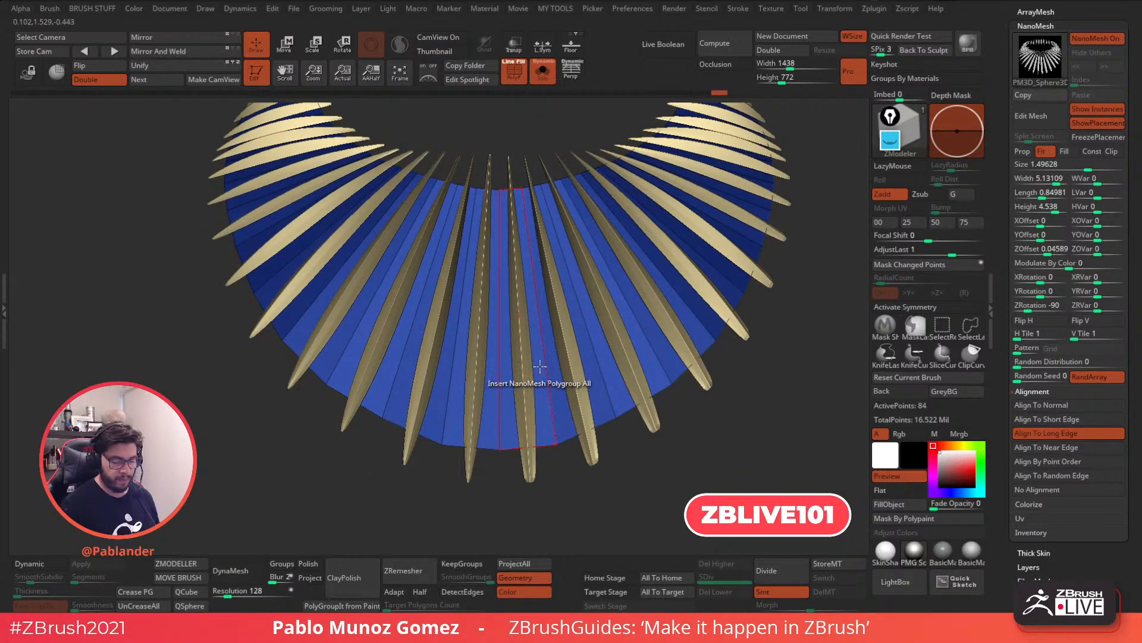
pyautogui.press('space')
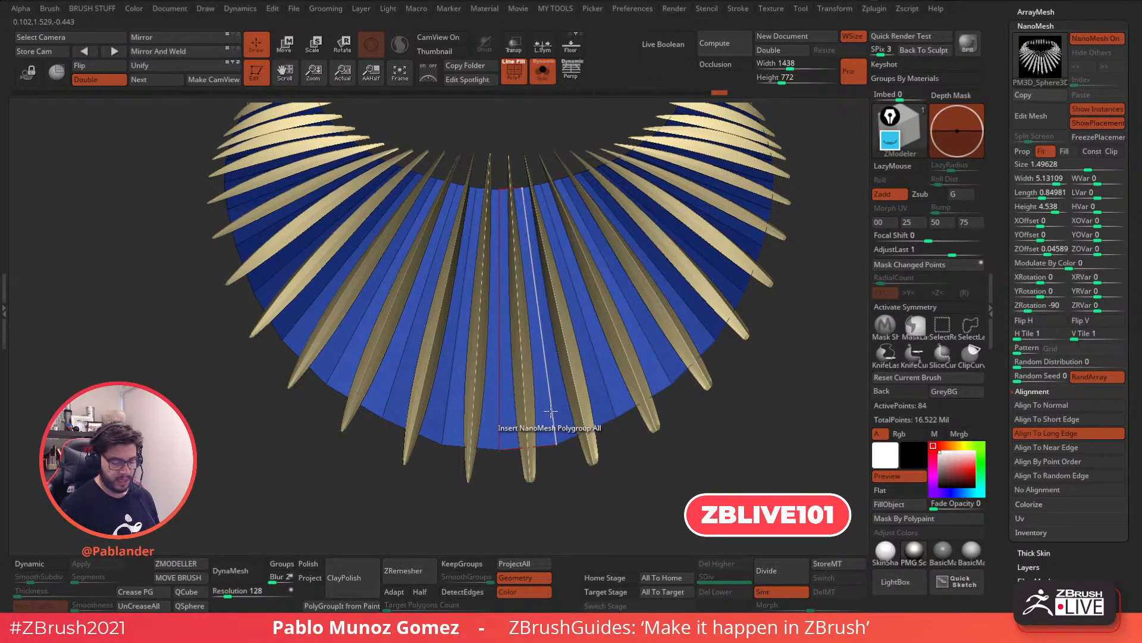
pyautogui.press('space')
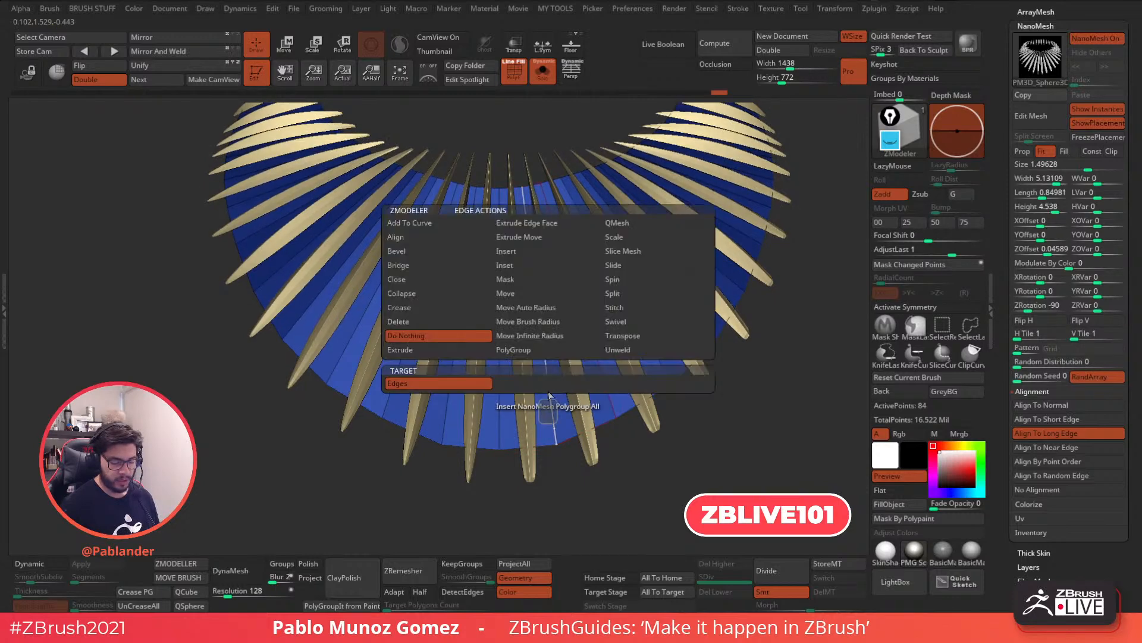
pyautogui.click(192, 564)
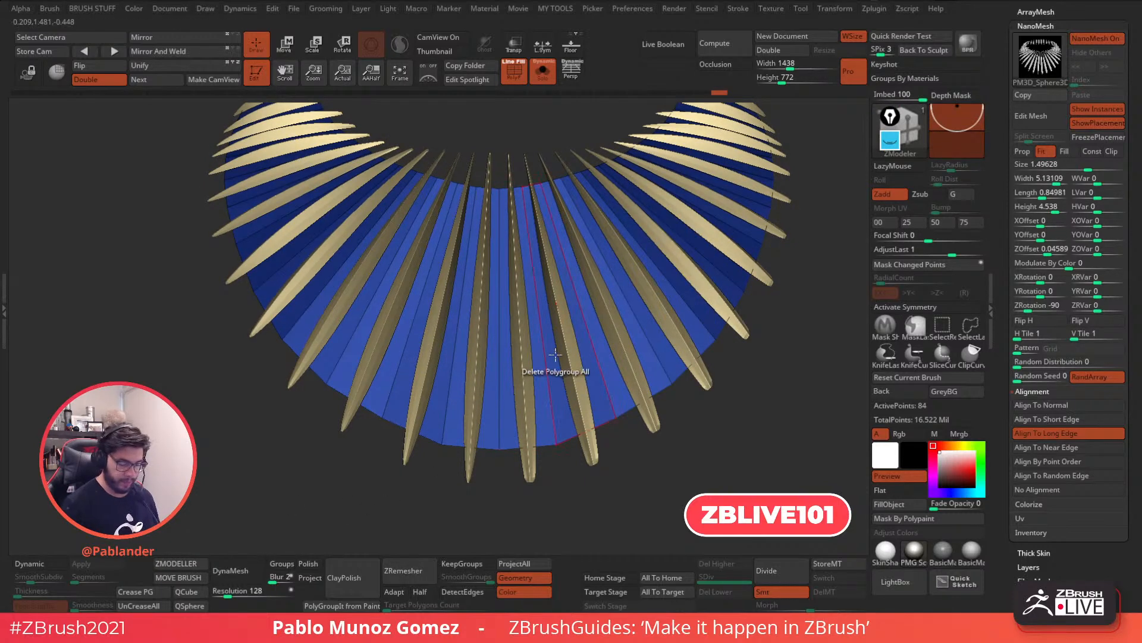
pyautogui.press('space')
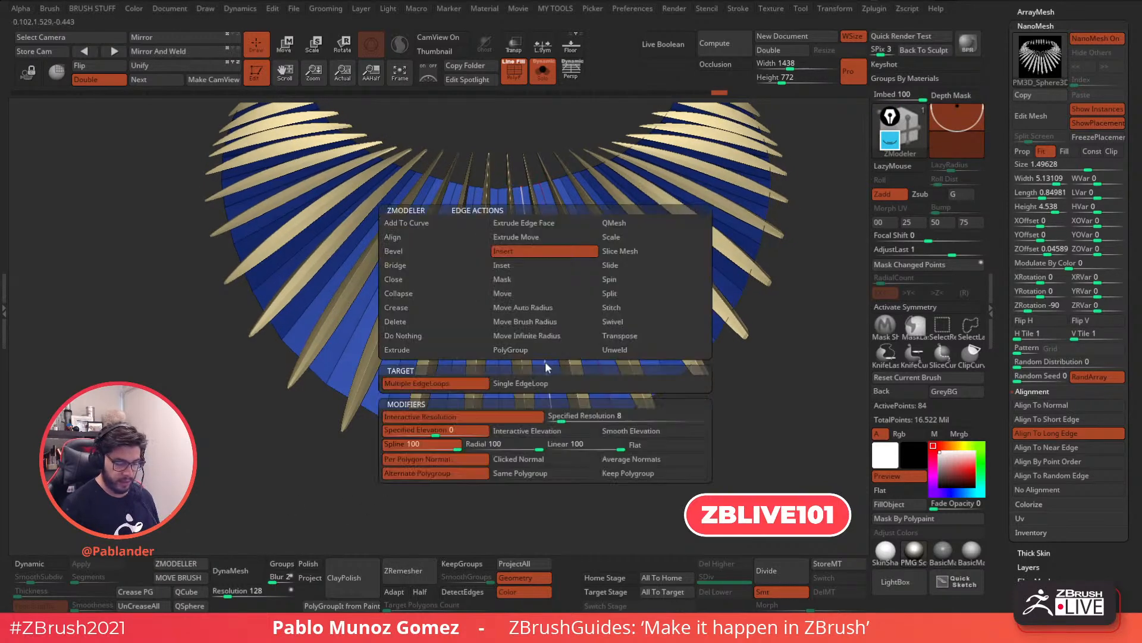
pyautogui.click(633, 283)
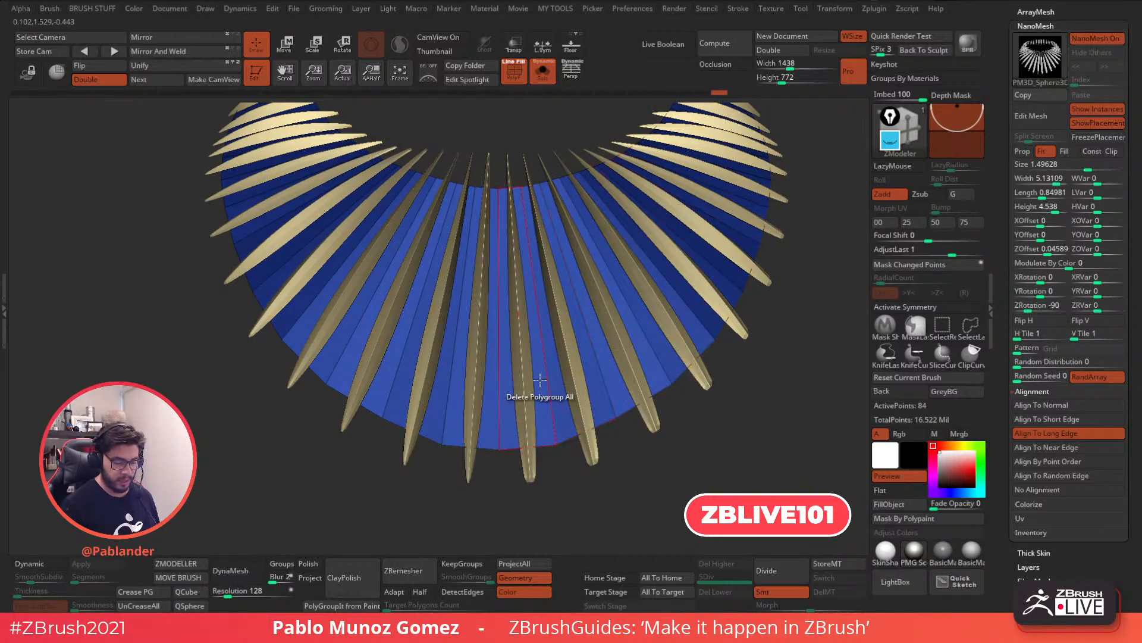
pyautogui.click(542, 380)
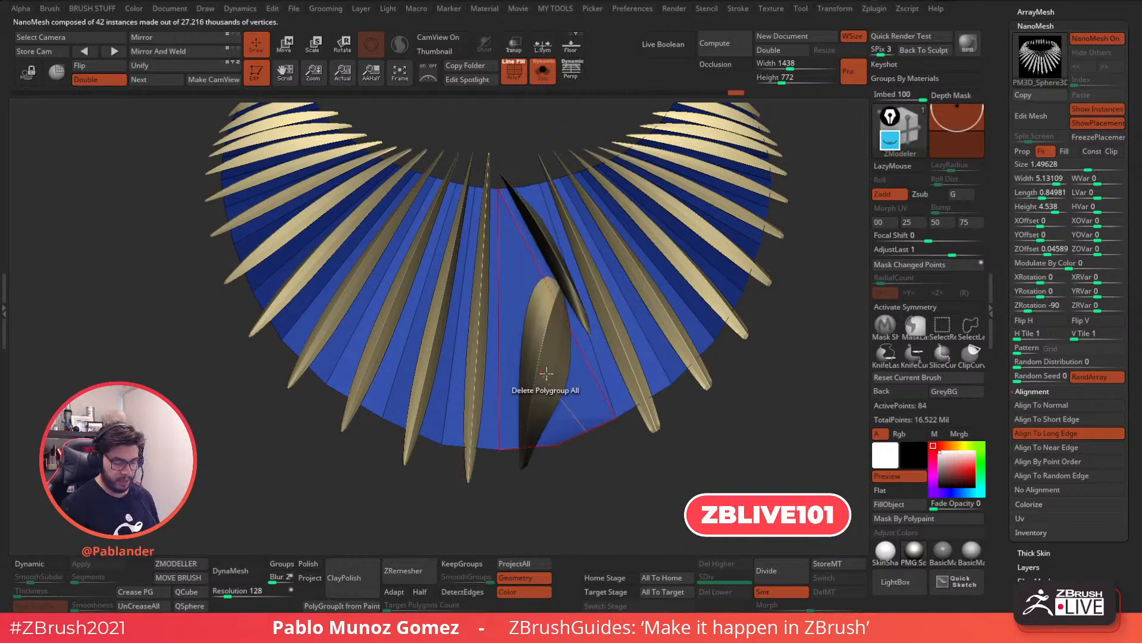
pyautogui.hotkey('ctrl', 'z')
# Try ZModeler's polygon Spin action with the A Single Poly target on a front collar polygon, and undo it
pyautogui.click(538, 373)
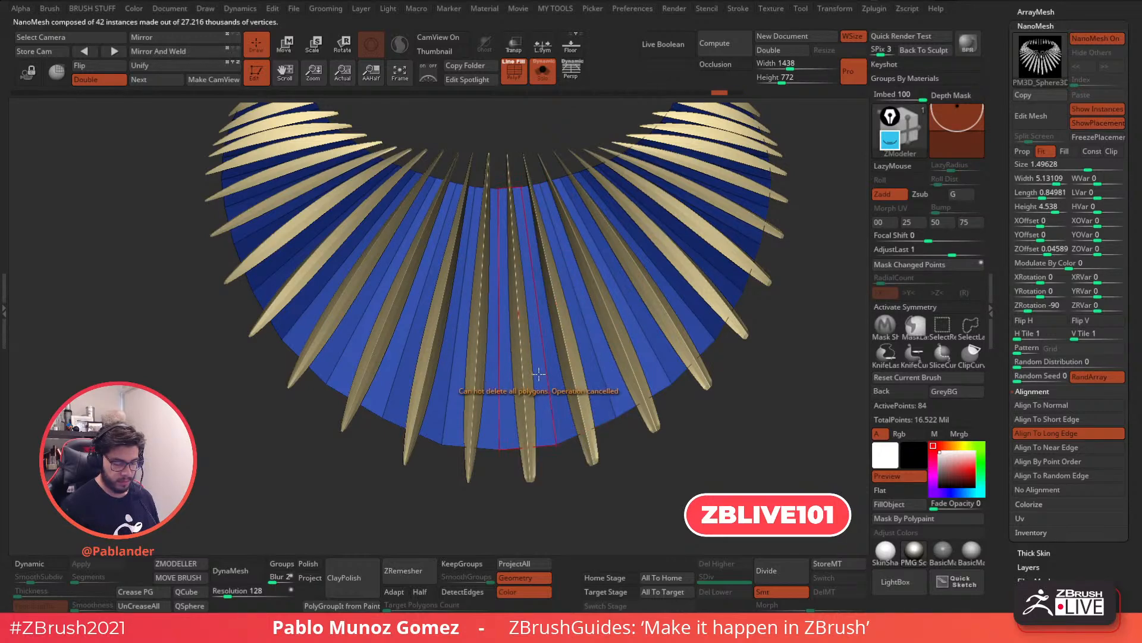
pyautogui.press('space')
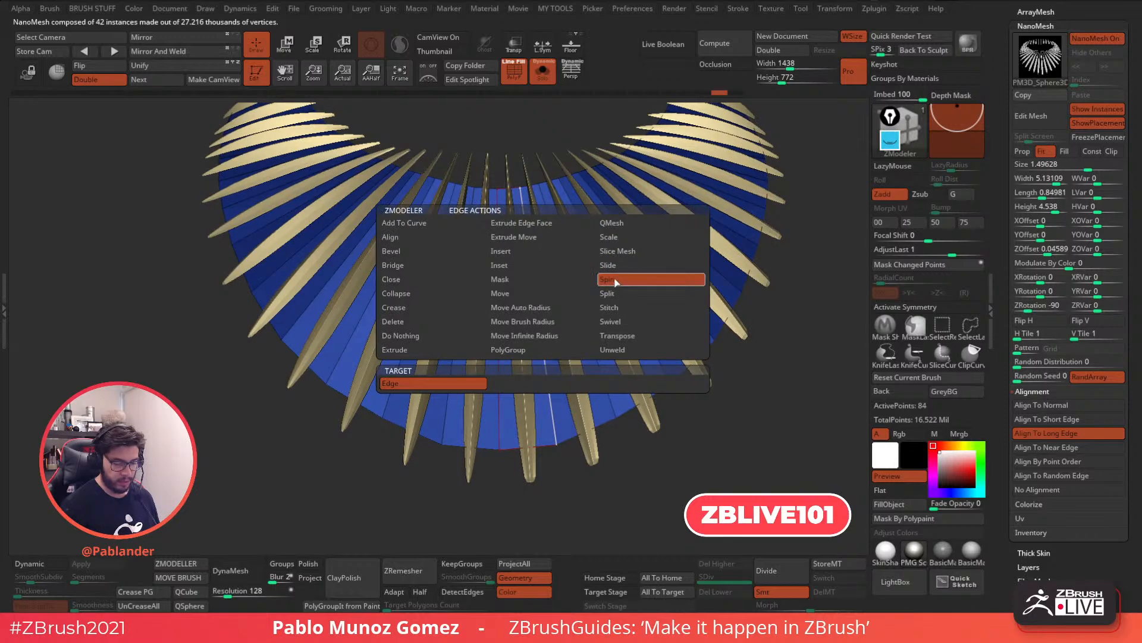
pyautogui.press('space')
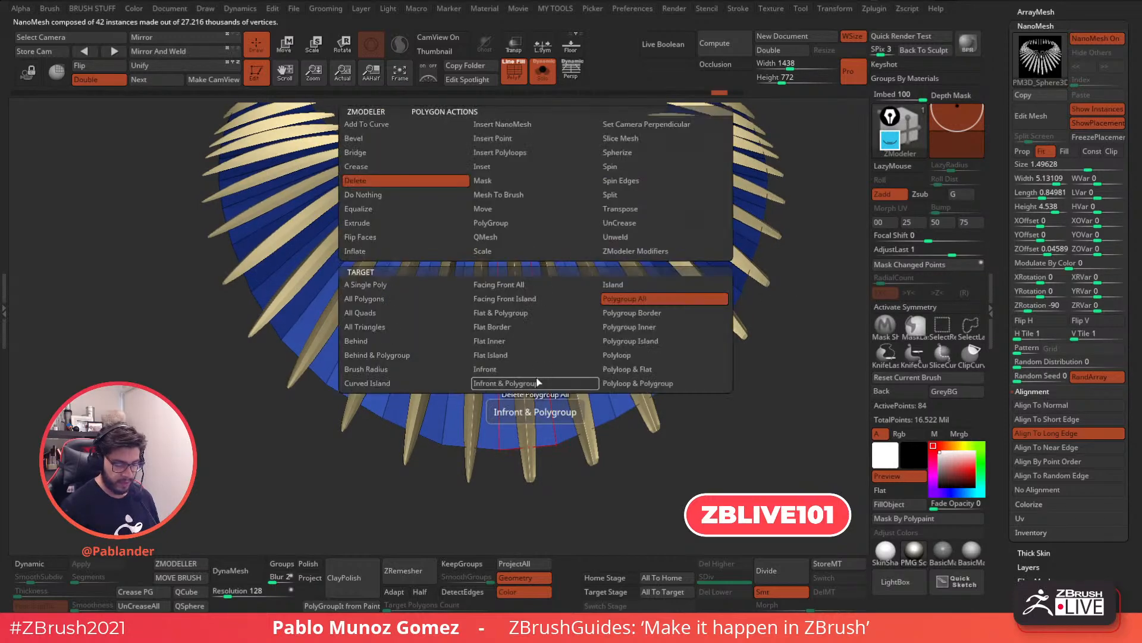
pyautogui.click(629, 167)
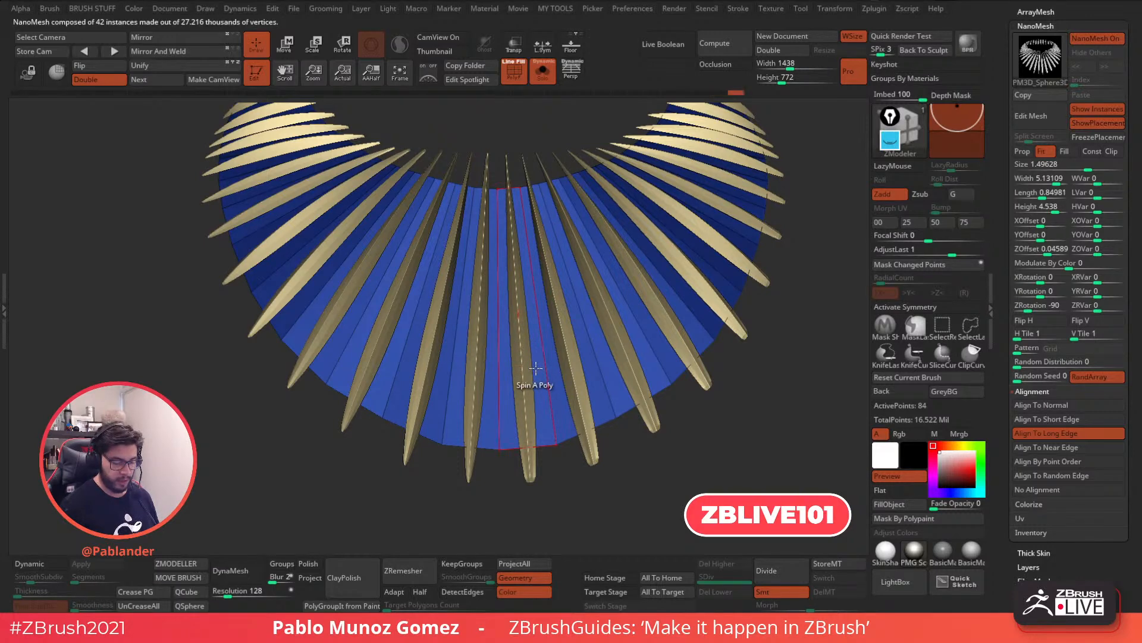
pyautogui.press('space')
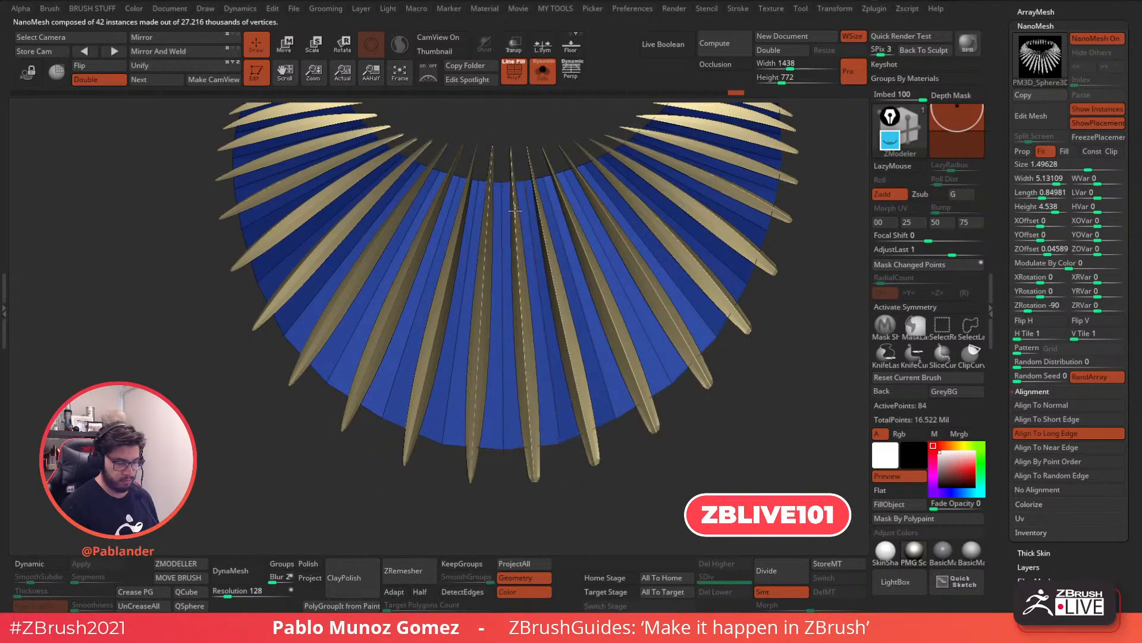
pyautogui.click(515, 204)
pyautogui.hotkey('ctrl', 'z')
pyautogui.hotkey('ctrl', 'z')
pyautogui.press('space')
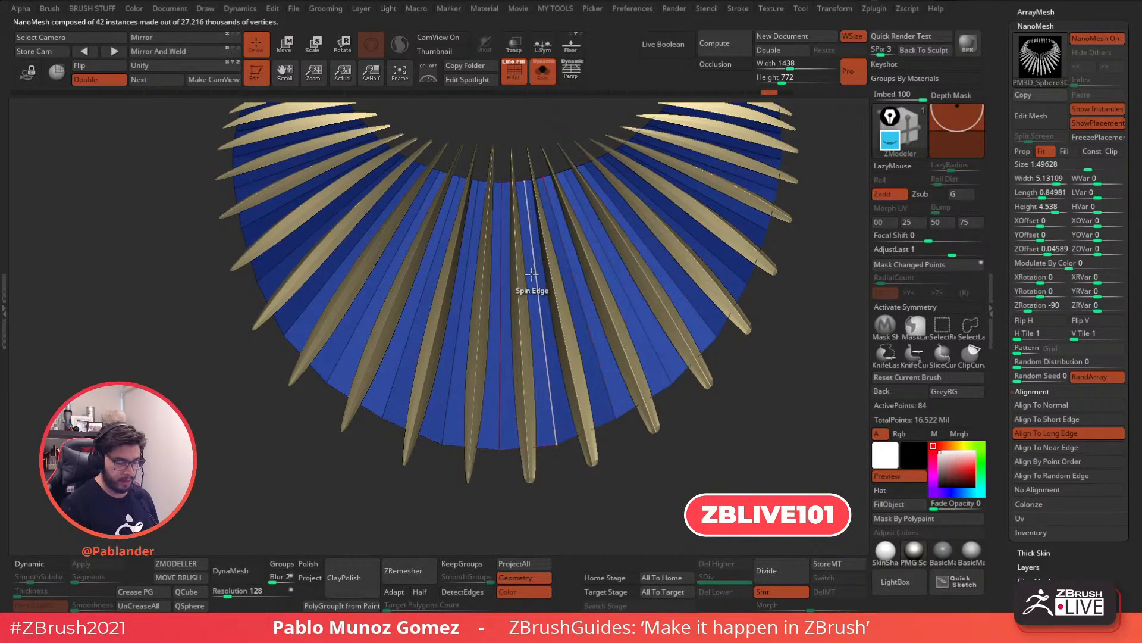
# Change the ZModeler polygon action to Spin Edges on a single poly and test it on the collar's front polygons
pyautogui.press('space')
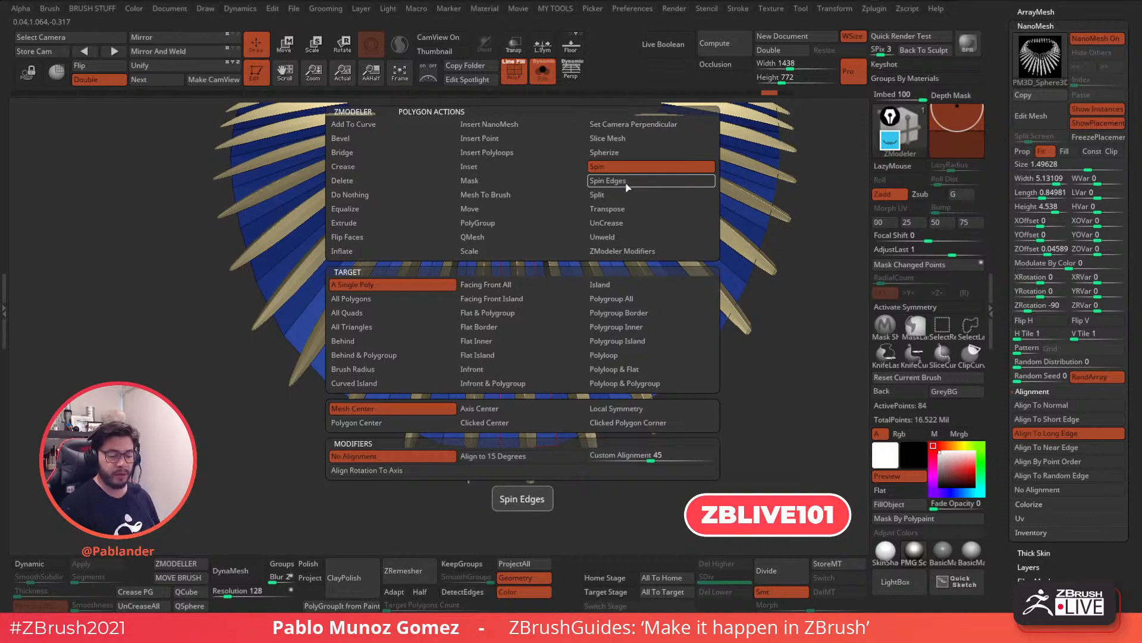
pyautogui.click(628, 184)
pyautogui.click(526, 361)
pyautogui.click(533, 369)
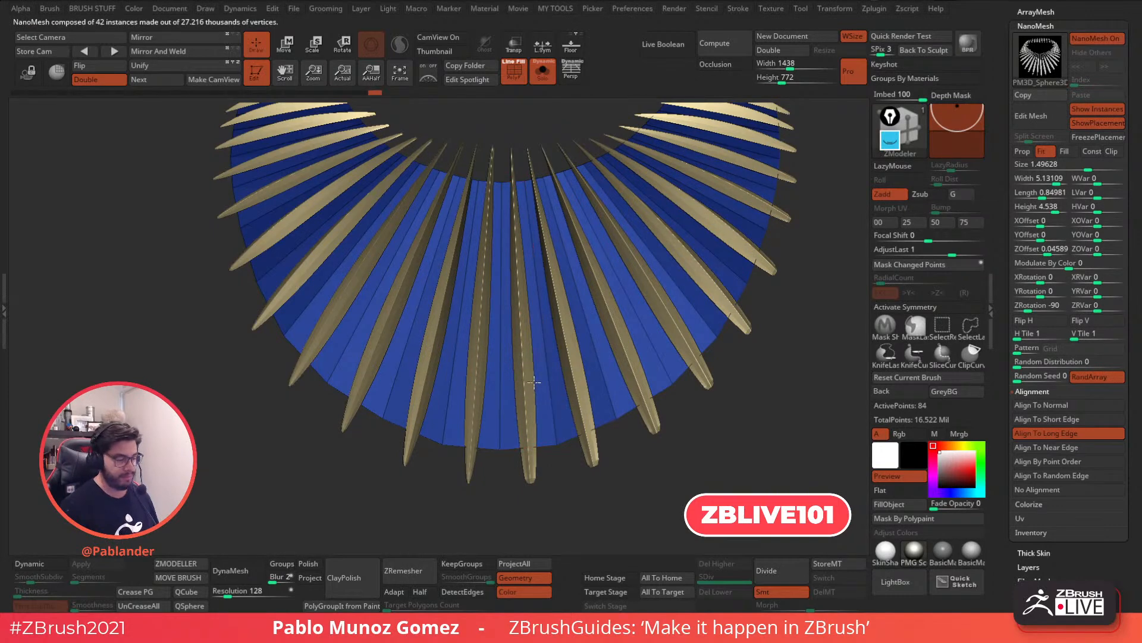
pyautogui.click(485, 359)
pyautogui.rightClick(530, 365)
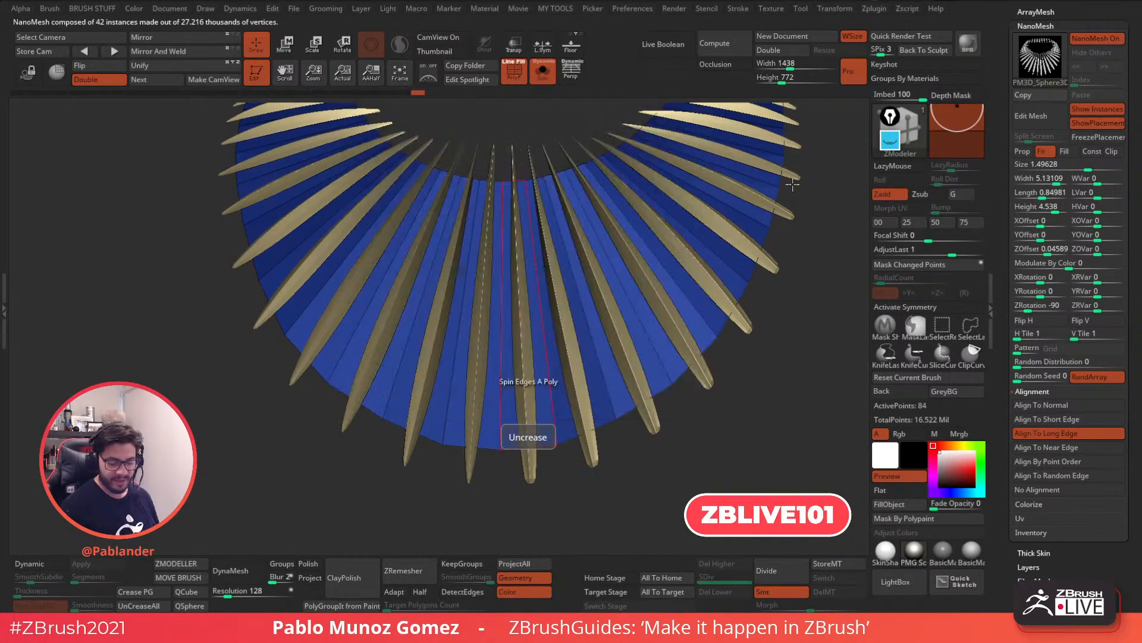
pyautogui.click(533, 377)
pyautogui.click(534, 385)
pyautogui.hotkey('ctrl', 'z')
pyautogui.click(439, 410)
pyautogui.moveTo(767, 427)
pyautogui.mouseDown()
pyautogui.moveTo(726, 469)
pyautogui.moveTo(752, 443)
pyautogui.mouseUp()
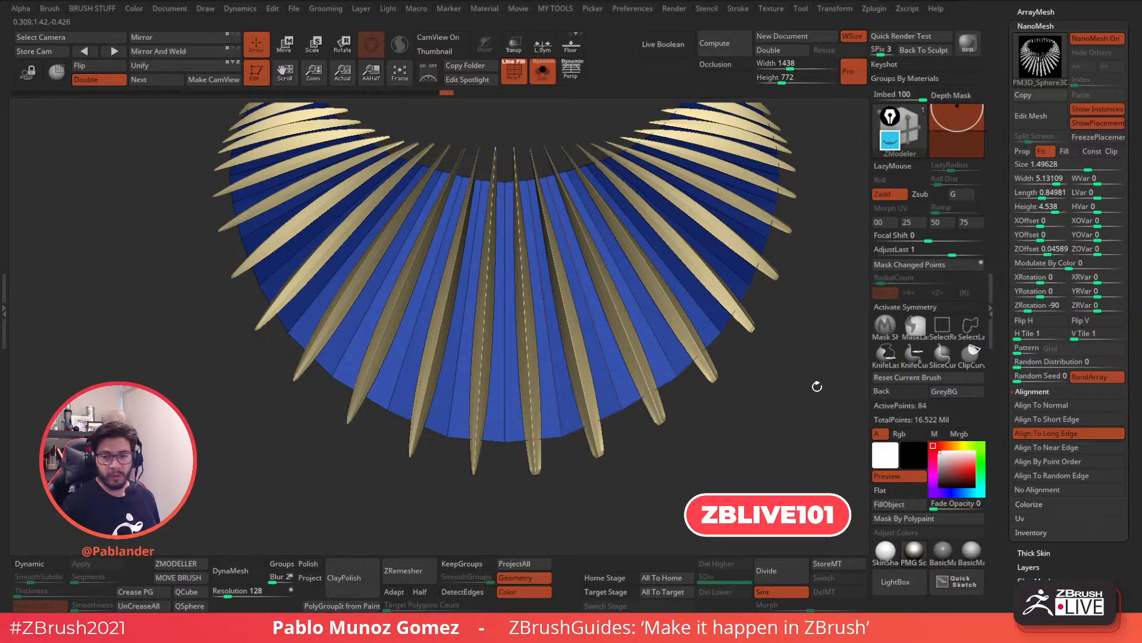
# Set the NanoMesh to No Alignment and spin the edges of the two front centre polygons so their blades point radially
pyautogui.click(1084, 493)
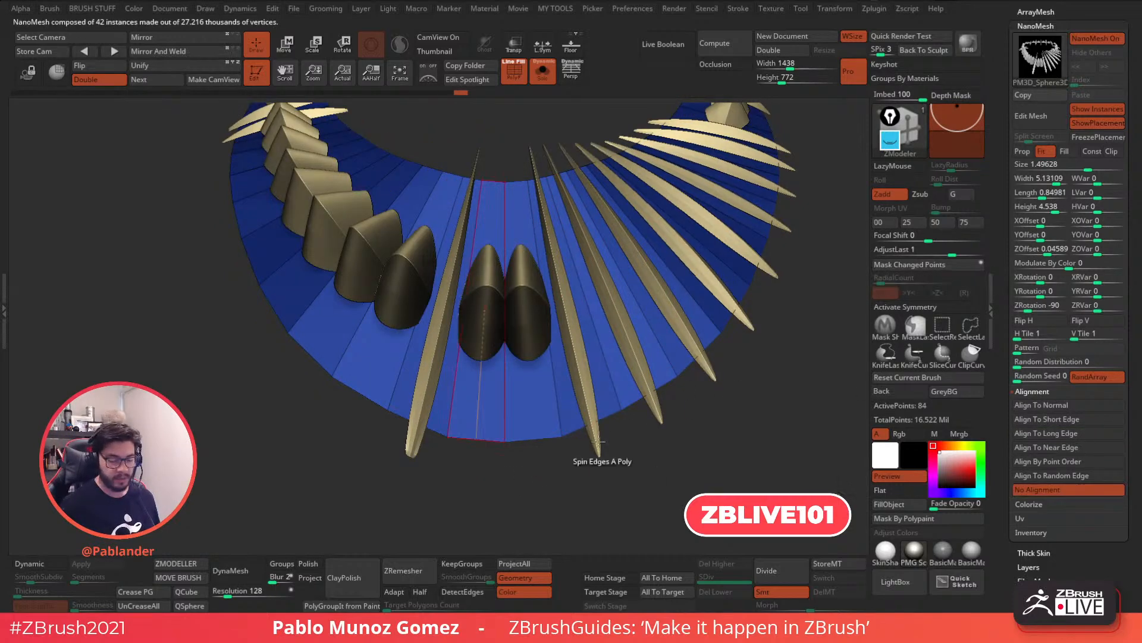
pyautogui.click(503, 383)
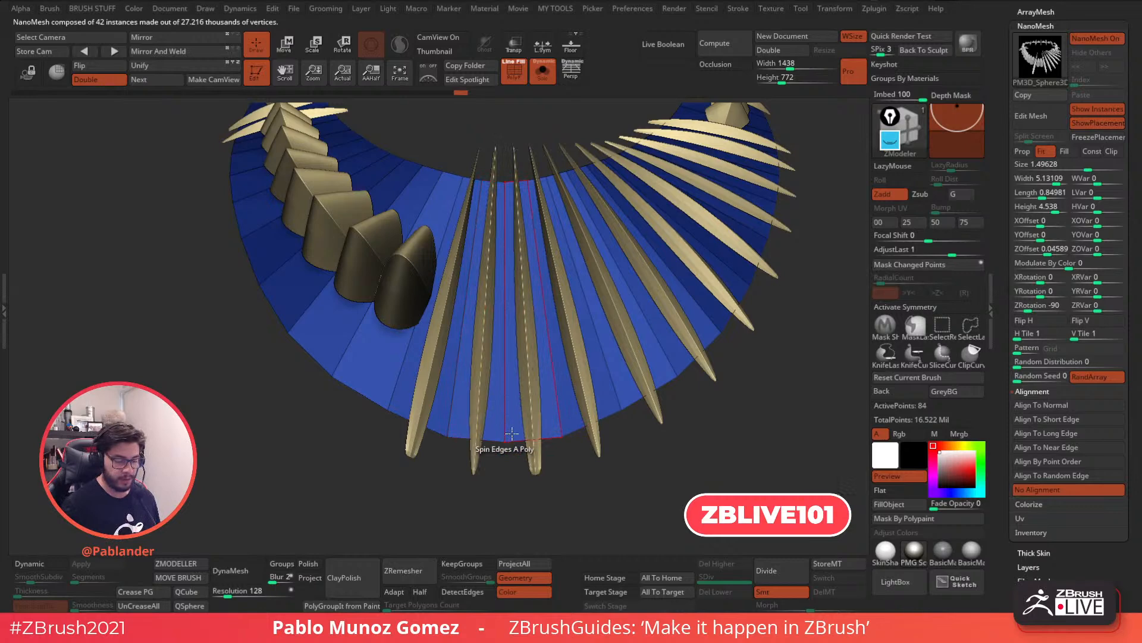
pyautogui.click(537, 367)
pyautogui.click(520, 398)
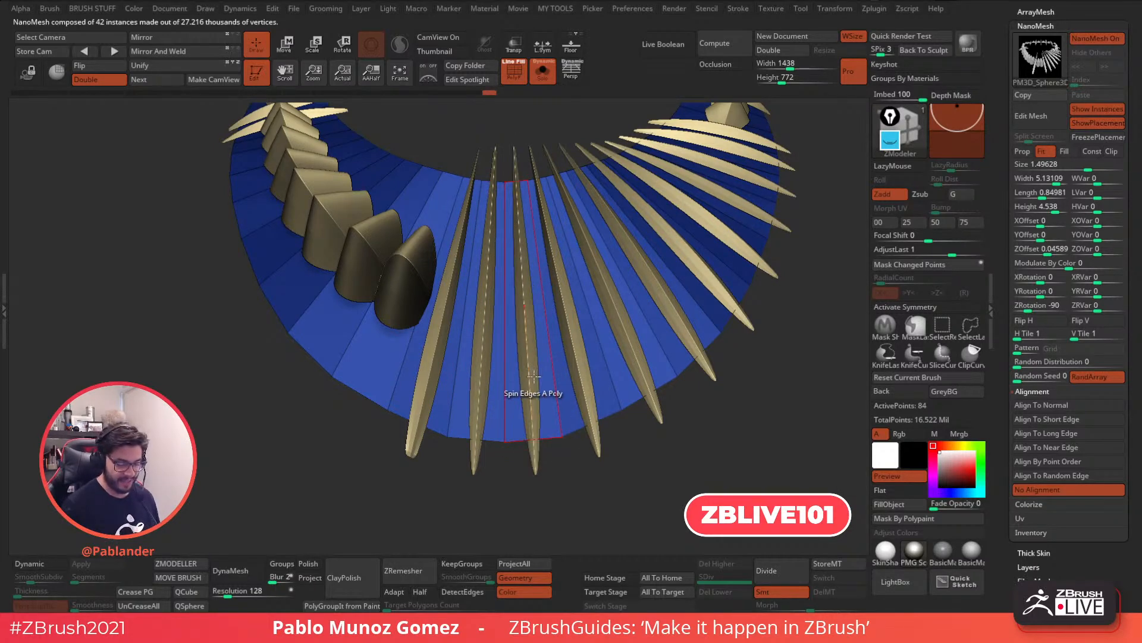
pyautogui.click(487, 369)
pyautogui.click(488, 375)
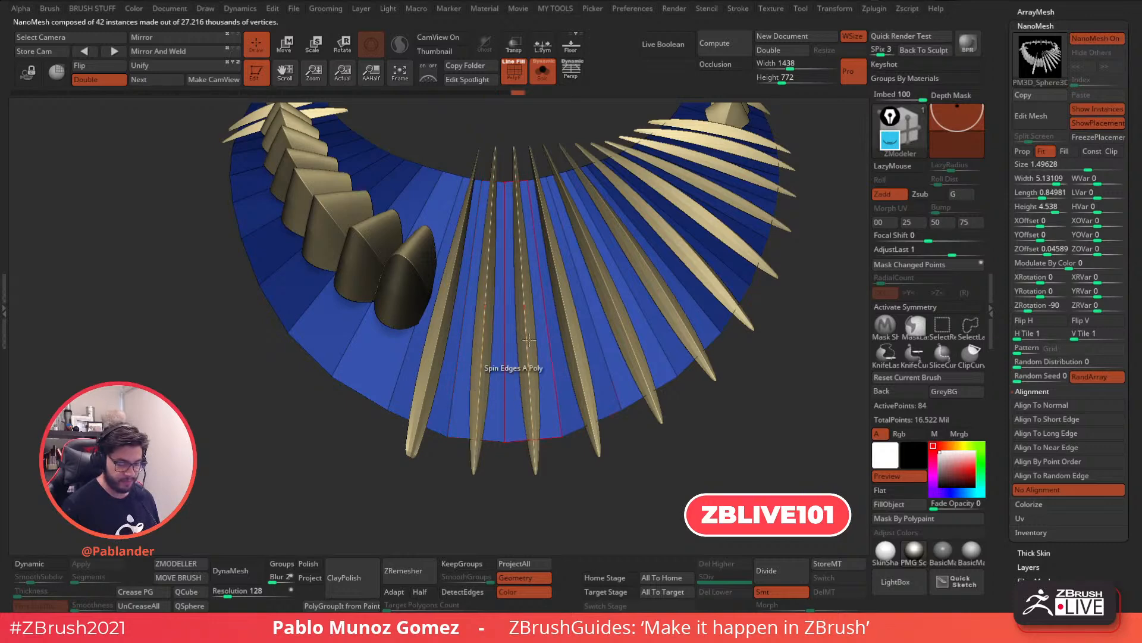
# Spin the edges of the crosswise polygons beside the front centre so their blades also point radially outward
pyautogui.click(433, 374)
pyautogui.click(432, 370)
pyautogui.click(390, 342)
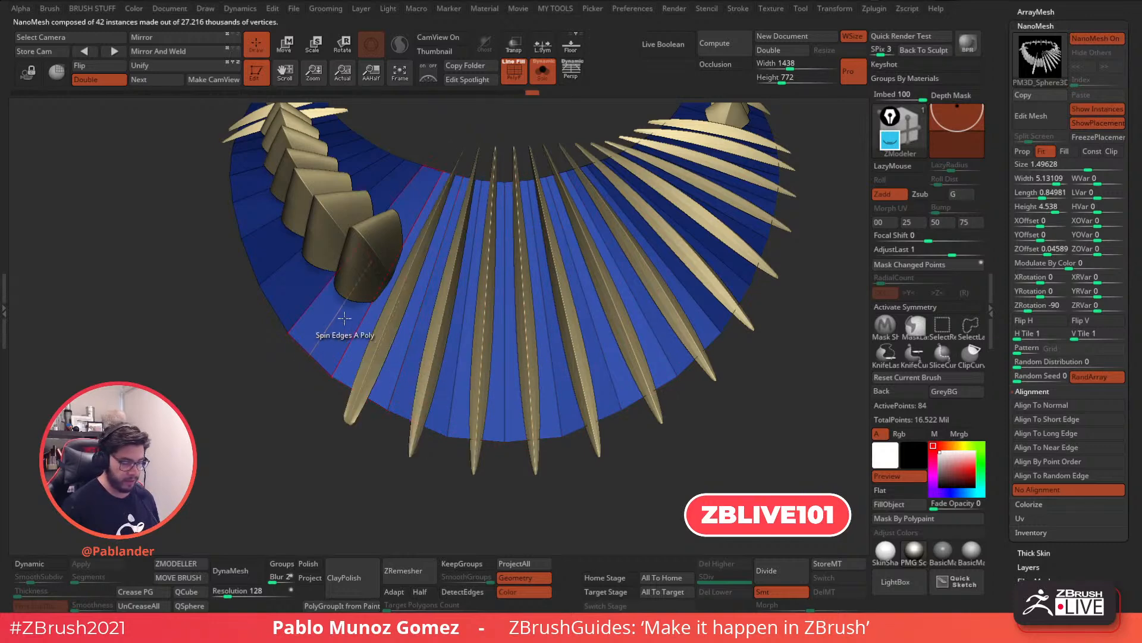
pyautogui.click(344, 317)
pyautogui.click(294, 275)
pyautogui.click(267, 241)
pyautogui.click(255, 208)
pyautogui.click(245, 174)
pyautogui.click(247, 155)
# Continue spinning single polygons' edges around the side of the collar until the blades there match the radial front blades
pyautogui.keyDown('alt'); pyautogui.moveTo(415, 295); pyautogui.dragTo(510, 366, button='right'); pyautogui.keyUp('alt')
pyautogui.click(503, 378)
pyautogui.click(496, 378)
pyautogui.click(449, 336)
pyautogui.click(449, 336)
pyautogui.click(419, 322)
pyautogui.click(410, 309)
pyautogui.click(391, 271)
pyautogui.click(391, 271)
pyautogui.moveTo(420, 263); pyautogui.dragTo(485, 360, button='right')
pyautogui.click(460, 305)
pyautogui.click(459, 303)
pyautogui.click(435, 272)
pyautogui.click(435, 271)
pyautogui.click(435, 271)
pyautogui.moveTo(435, 272)
pyautogui.mouseDown(button='right')
pyautogui.moveTo(491, 331)
pyautogui.moveTo(498, 361)
pyautogui.mouseUp(button='right')
pyautogui.click(514, 317)
pyautogui.click(492, 332)
pyautogui.click(491, 331)
pyautogui.click(493, 337)
pyautogui.click(478, 305)
pyautogui.click(477, 304)
pyautogui.click(464, 305)
pyautogui.click(463, 305)
pyautogui.moveTo(464, 305)
pyautogui.mouseDown(button='right')
pyautogui.moveTo(480, 344)
pyautogui.moveTo(472, 327)
pyautogui.mouseUp(button='right')
pyautogui.click(472, 327)
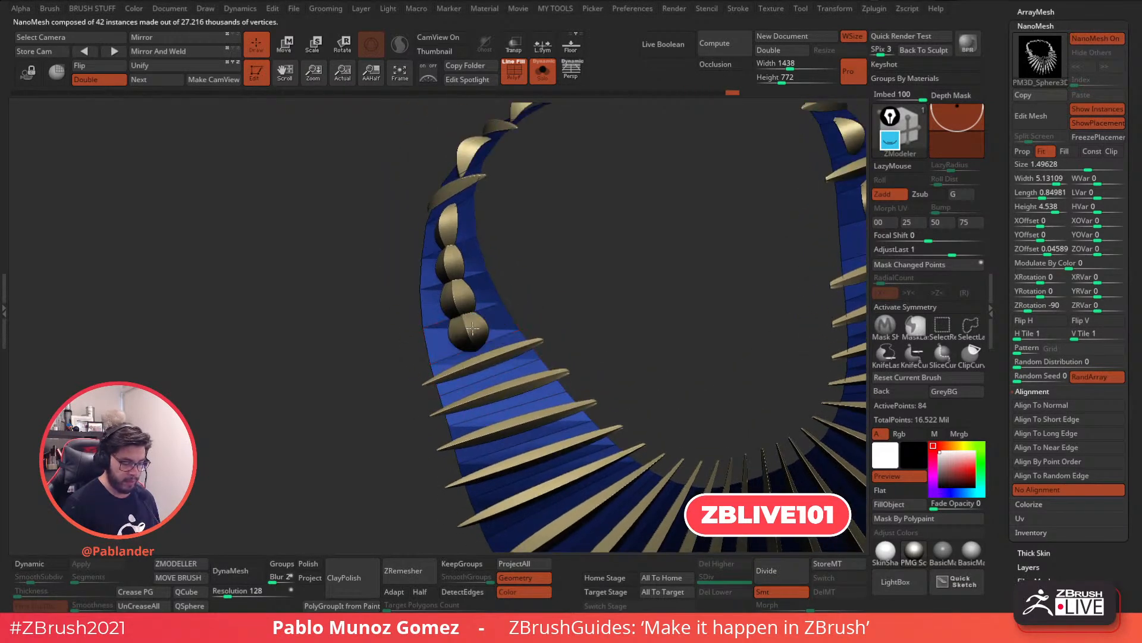
pyautogui.click(468, 320)
pyautogui.click(461, 333)
pyautogui.click(460, 334)
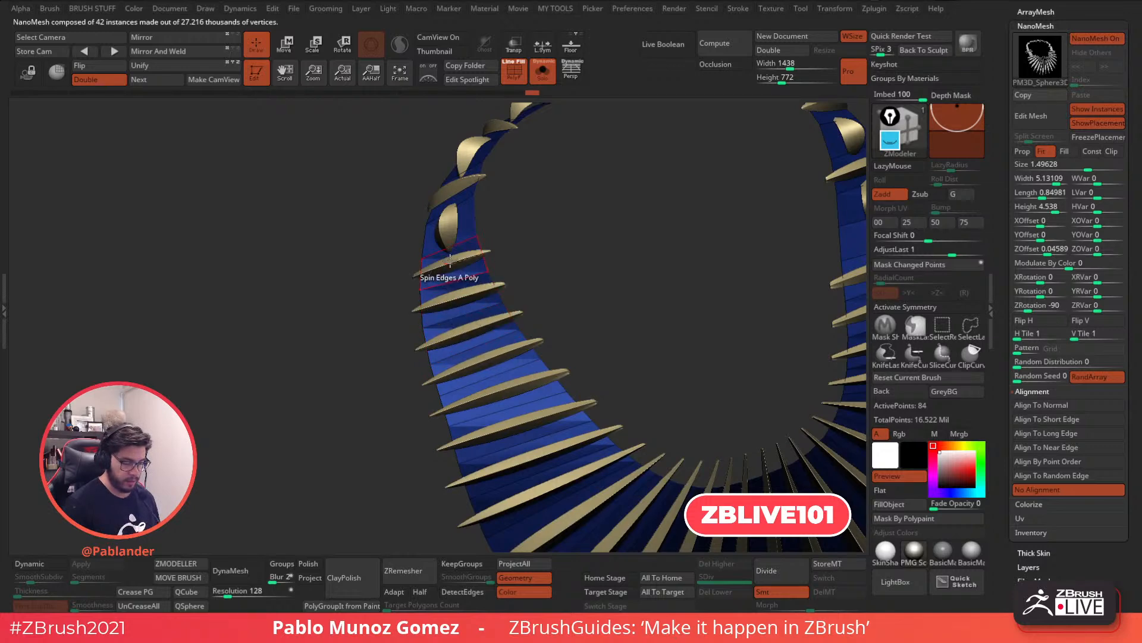
# Spin the edges of the crosswise polygons from the collar's side toward its back until their blades point radially
pyautogui.moveTo(448, 231); pyautogui.dragTo(546, 309, button='right')
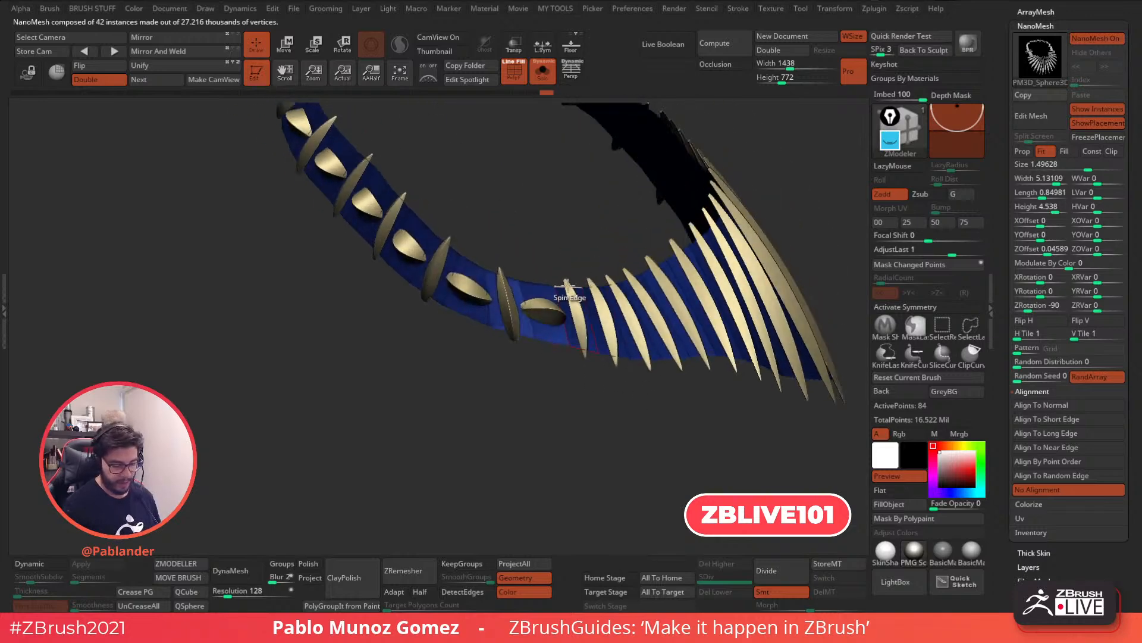
pyautogui.click(545, 311)
pyautogui.click(546, 309)
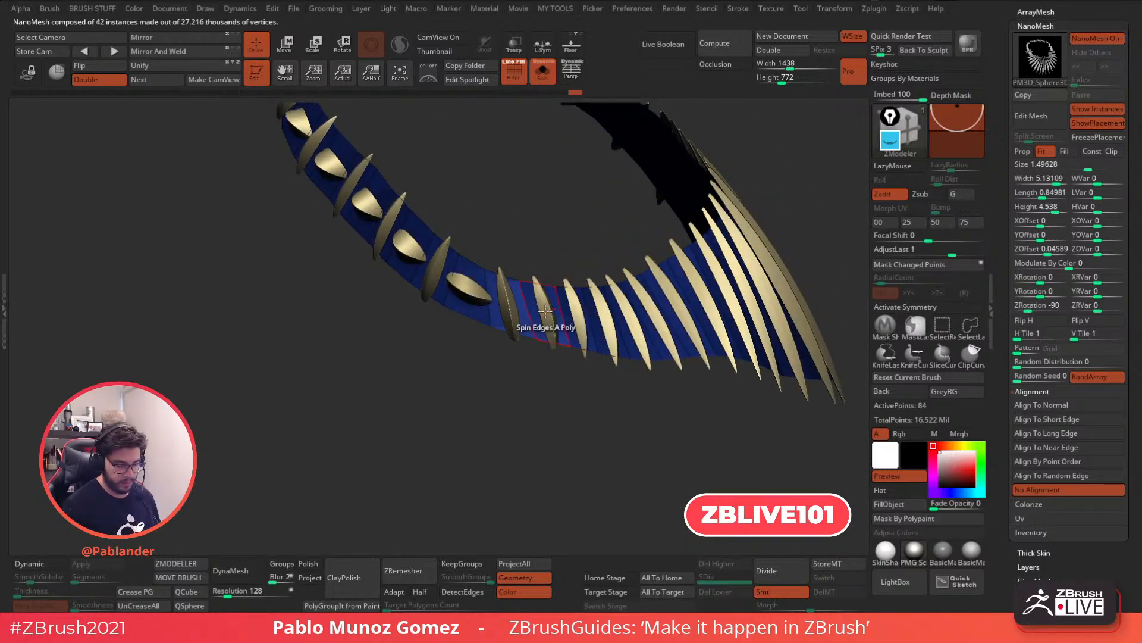
pyautogui.click(511, 305)
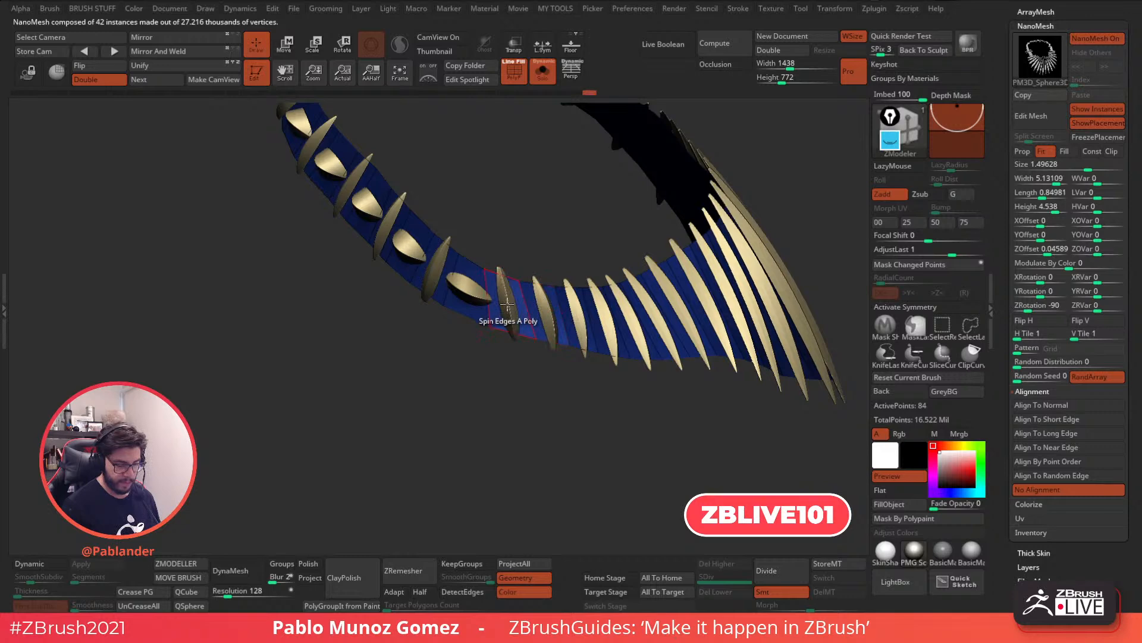
pyautogui.click(470, 290)
pyautogui.click(440, 270)
pyautogui.click(407, 250)
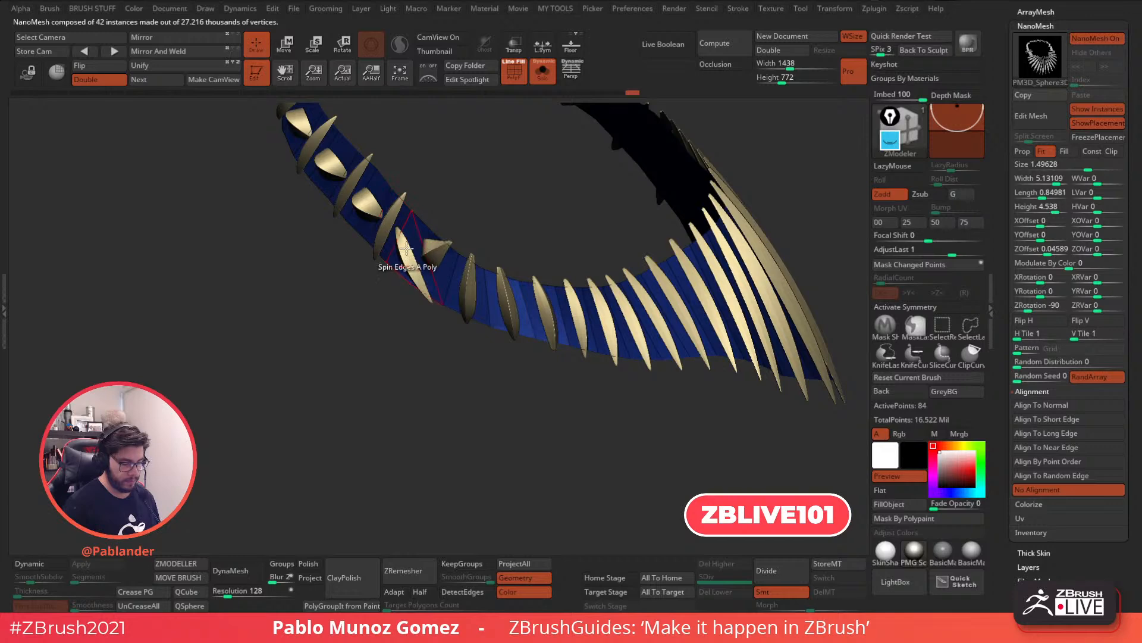
# Spin single polygons' edges around the first half of the collar's back, correcting over-rotated ones until the blades run across the band
pyautogui.moveTo(452, 381); pyautogui.dragTo(526, 301)
pyautogui.click(503, 313)
pyautogui.click(506, 313)
pyautogui.click(506, 313)
pyautogui.click(507, 314)
pyautogui.click(468, 322)
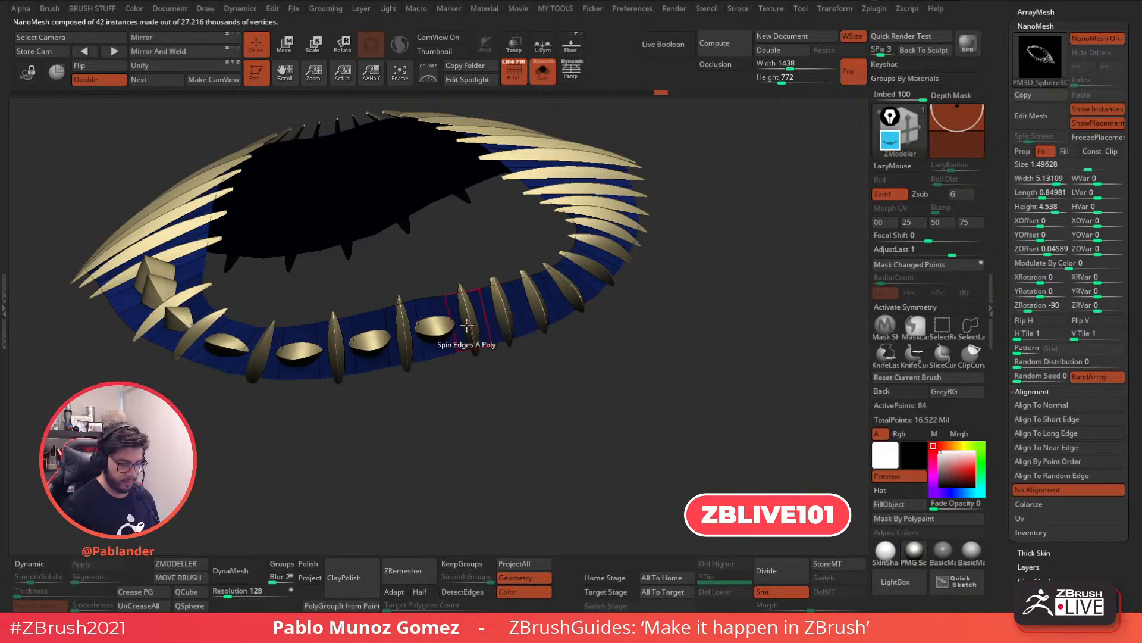
pyautogui.click(464, 322)
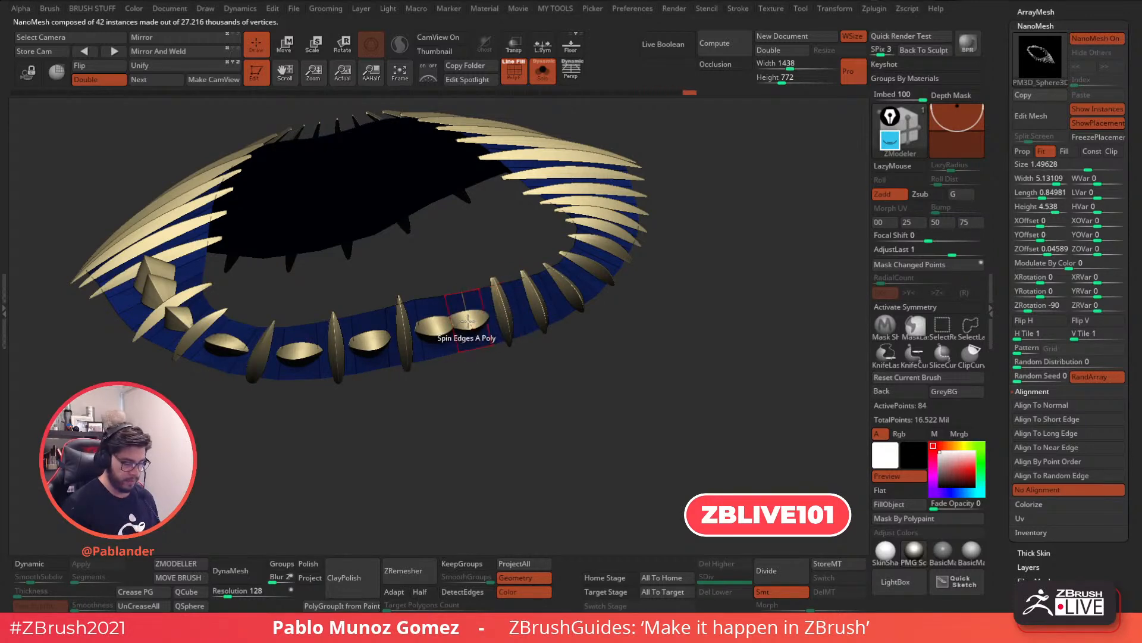
pyautogui.click(438, 331)
pyautogui.click(408, 334)
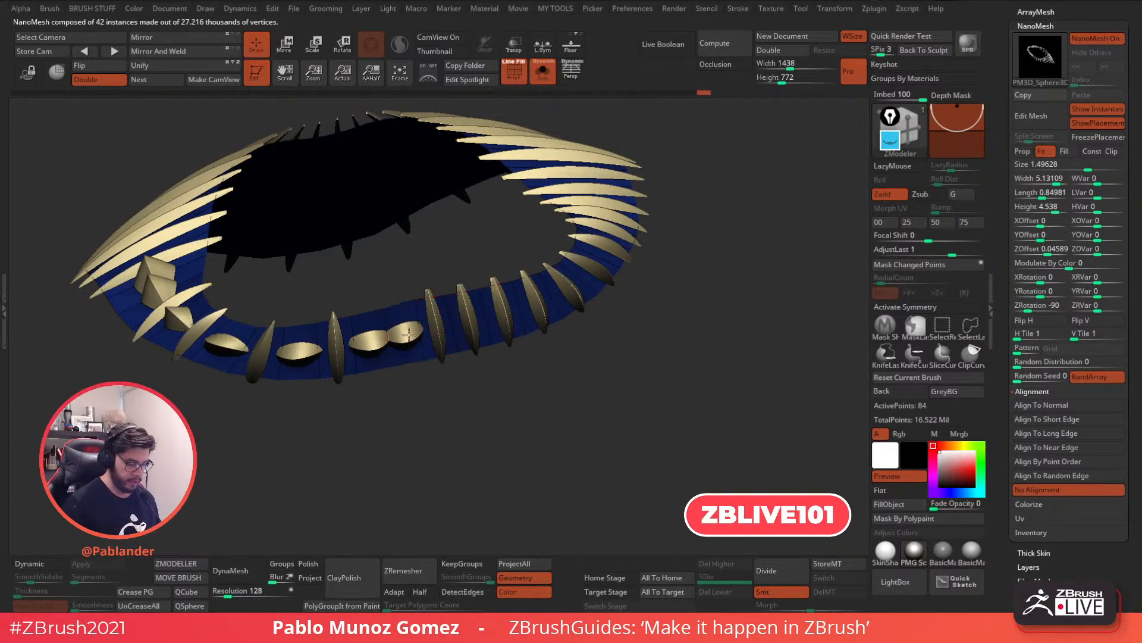
pyautogui.click(403, 337)
pyautogui.click(403, 335)
pyautogui.click(406, 332)
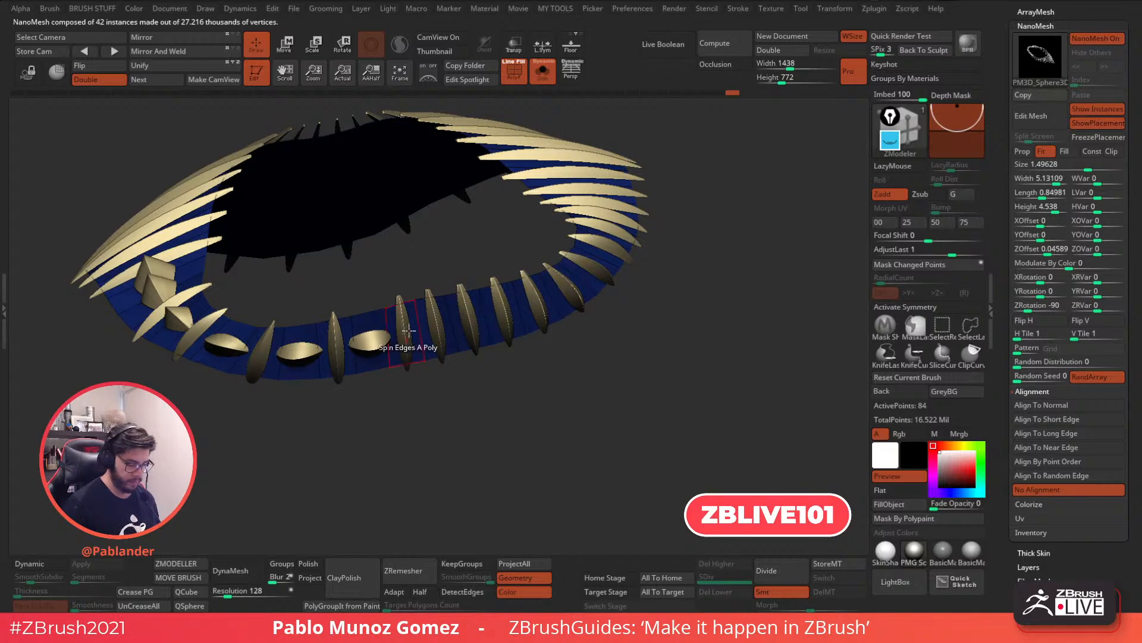
# Spin the edges of the remaining crosswise polygons along the rest of the collar's back so the blades match their neighbours
pyautogui.click(377, 339)
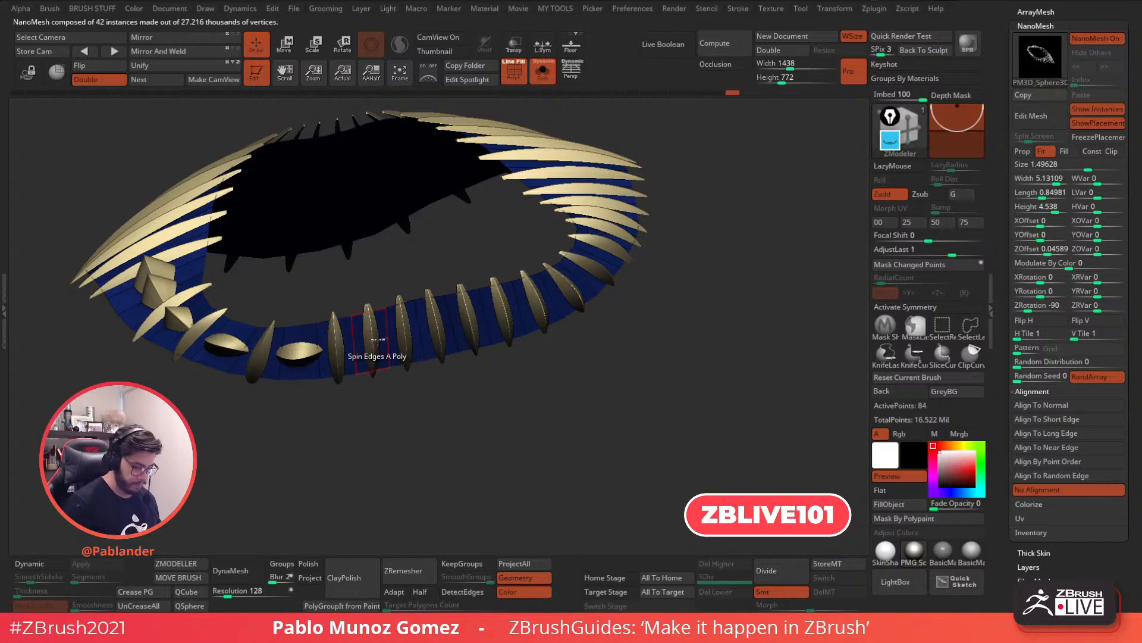
pyautogui.click(338, 343)
pyautogui.click(340, 343)
pyautogui.click(302, 354)
pyautogui.click(264, 353)
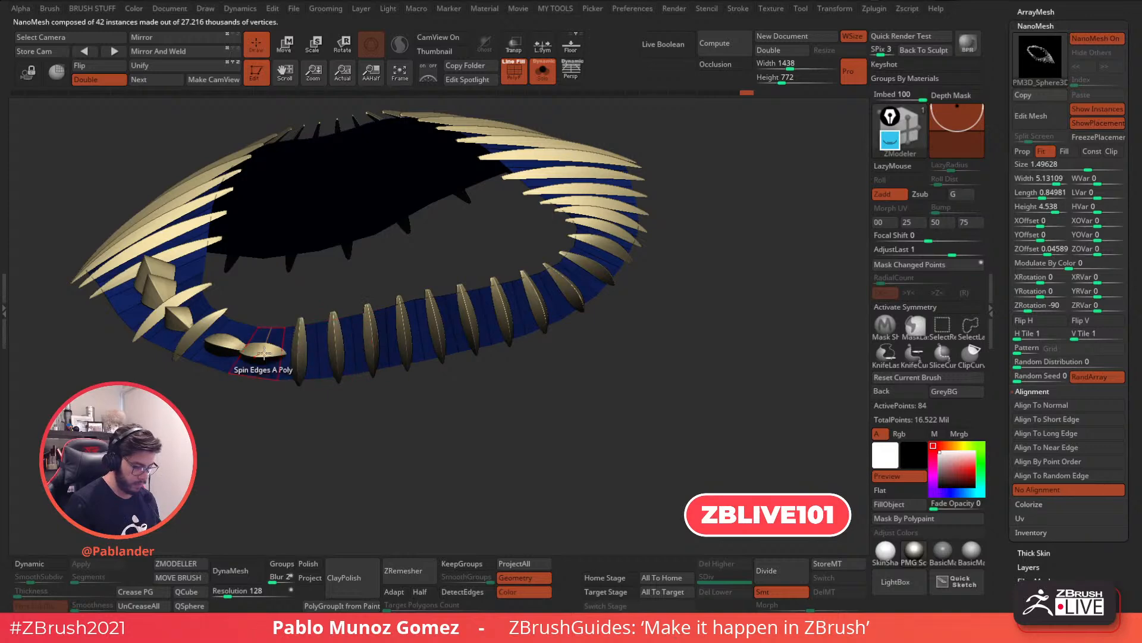
pyautogui.click(261, 351)
# Spin the edges of the last misaligned polygons on the collar's opposite side so their blades join the radial front ones
pyautogui.moveTo(282, 351); pyautogui.dragTo(607, 343, button='right')
pyautogui.click(507, 363)
pyautogui.click(507, 362)
pyautogui.click(472, 353)
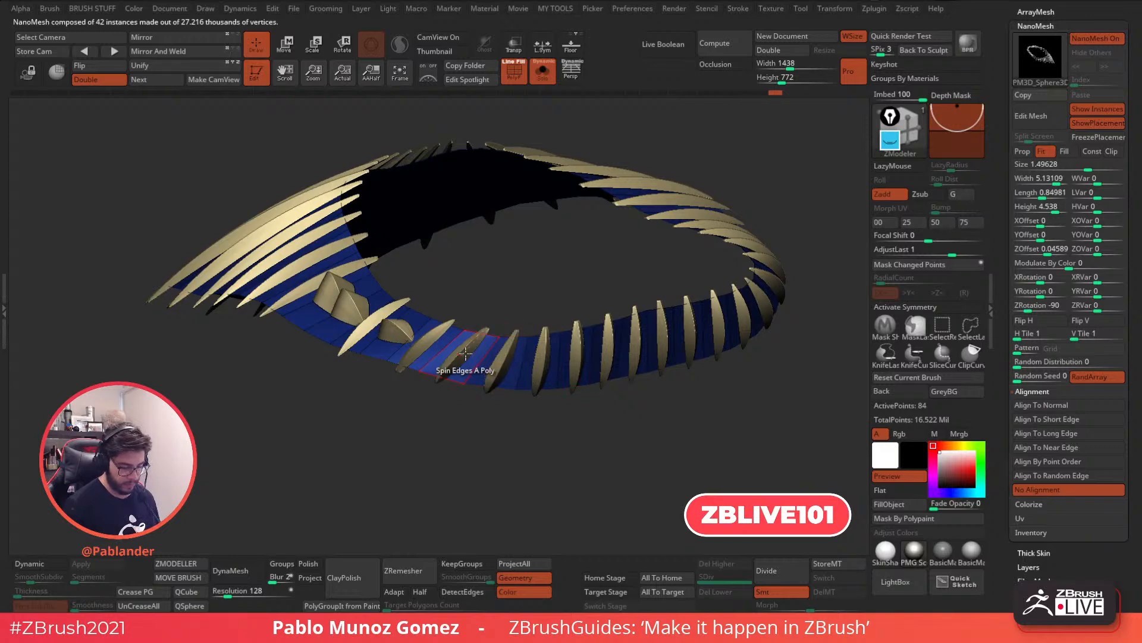
pyautogui.moveTo(428, 343); pyautogui.dragTo(563, 364, button='right')
pyautogui.click(512, 354)
pyautogui.moveTo(476, 343); pyautogui.dragTo(595, 369, button='right')
pyautogui.click(595, 369)
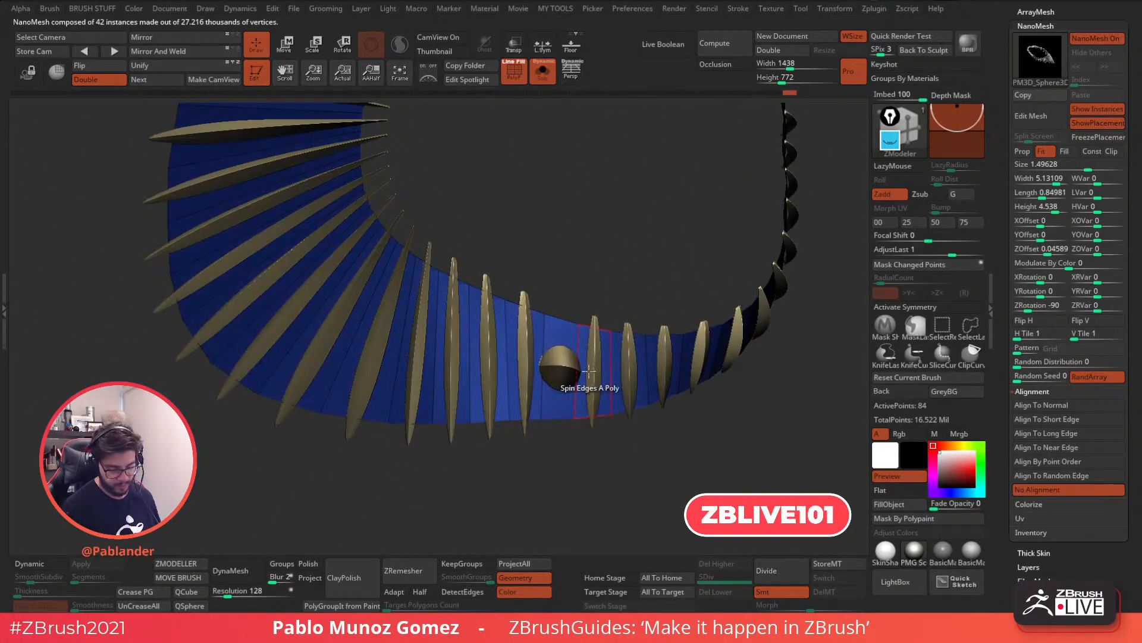
pyautogui.click(561, 363)
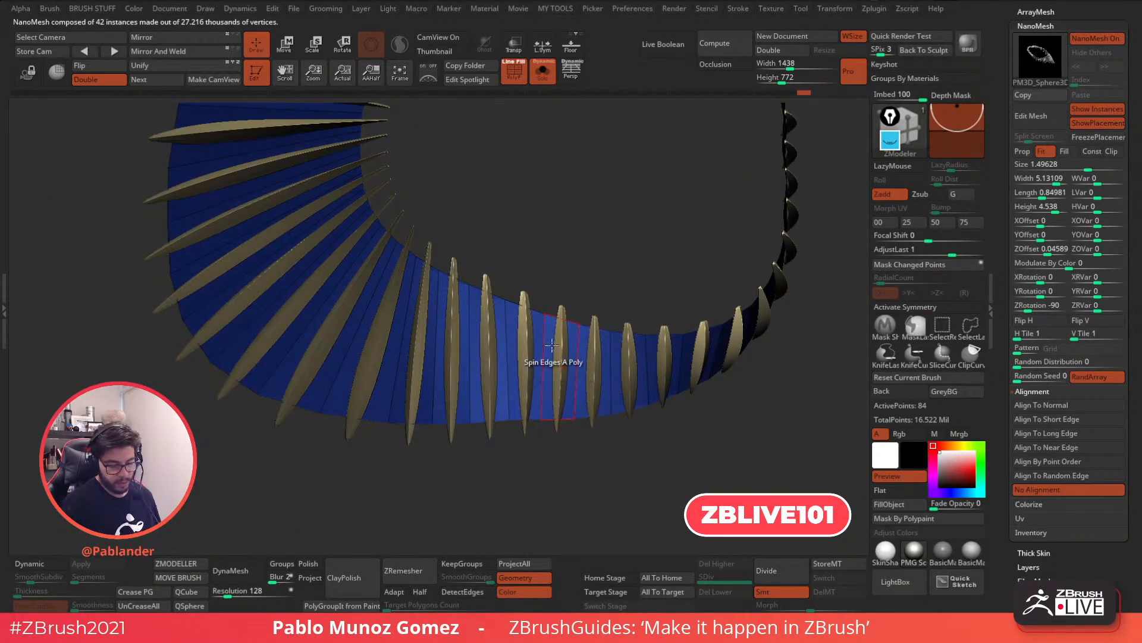
pyautogui.moveTo(538, 357); pyautogui.dragTo(676, 389, button='right')
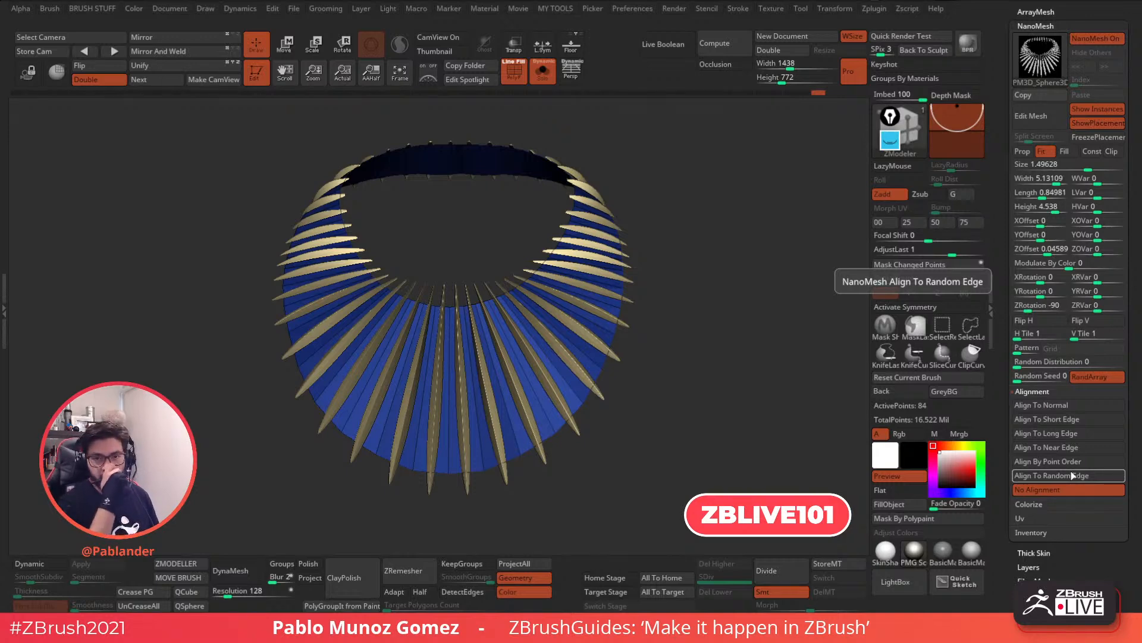
# Set the NanoMesh V Tile to 2 to double the number of blades around the collar
pyautogui.moveTo(679, 352); pyautogui.dragTo(746, 306)
pyautogui.moveTo(1134, 206); pyautogui.dragTo(1131, 226)
pyautogui.keyDown('alt'); pyautogui.moveTo(710, 382); pyautogui.dragTo(723, 387); pyautogui.keyUp('alt')
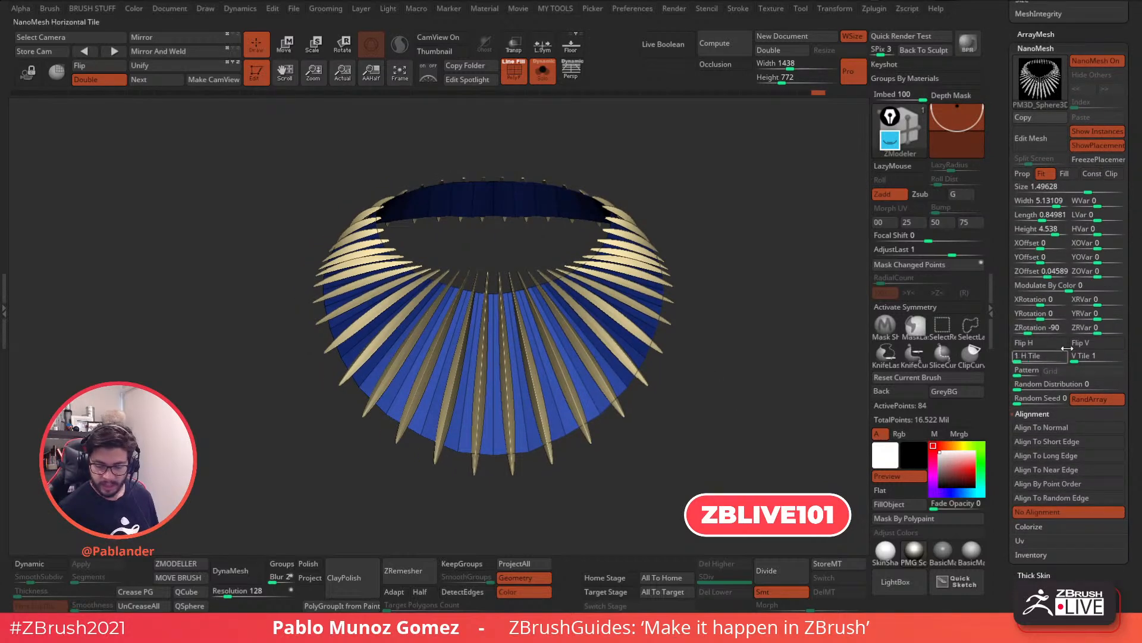
pyautogui.moveTo(1018, 360); pyautogui.dragTo(1076, 361)
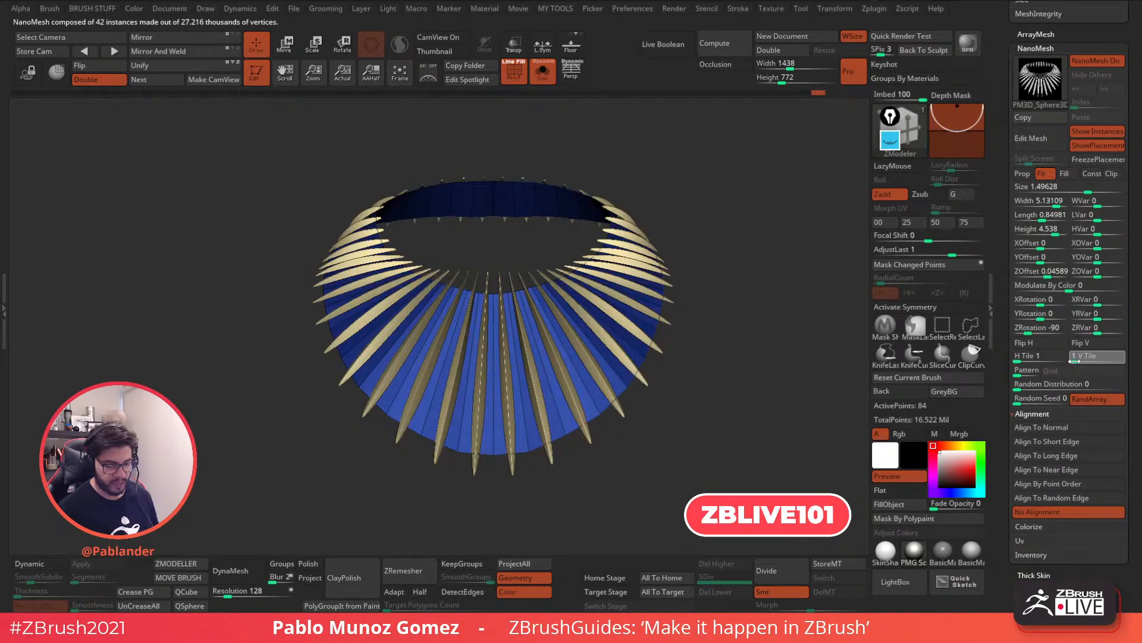
pyautogui.moveTo(649, 406); pyautogui.dragTo(710, 392)
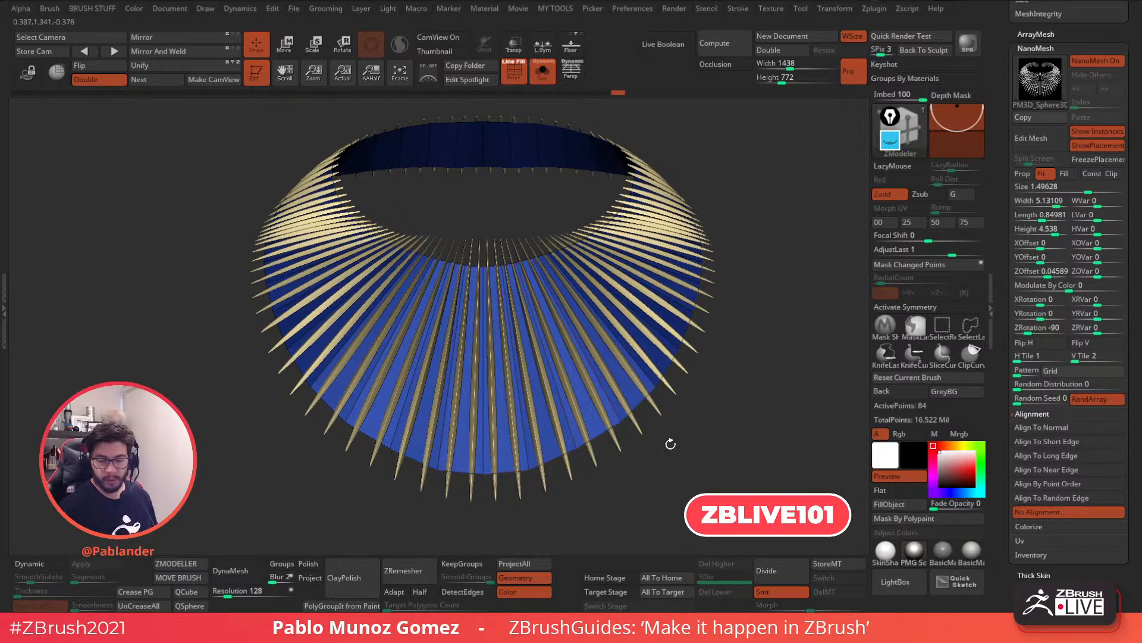
# Widen and thicken the blades by setting the NanoMesh width to 10 and height to 5.13109
pyautogui.moveTo(1038, 202); pyautogui.dragTo(1064, 204)
pyautogui.moveTo(790, 349)
pyautogui.mouseDown()
pyautogui.moveTo(777, 321)
pyautogui.moveTo(780, 379)
pyautogui.moveTo(782, 349)
pyautogui.mouseUp()
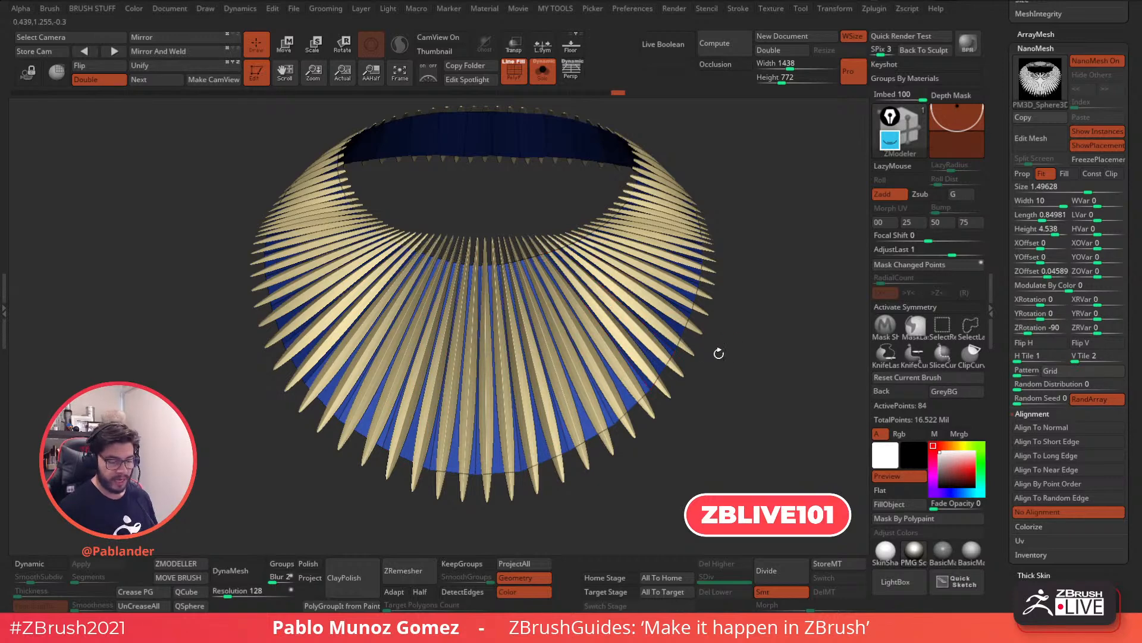
pyautogui.moveTo(744, 349); pyautogui.dragTo(752, 370)
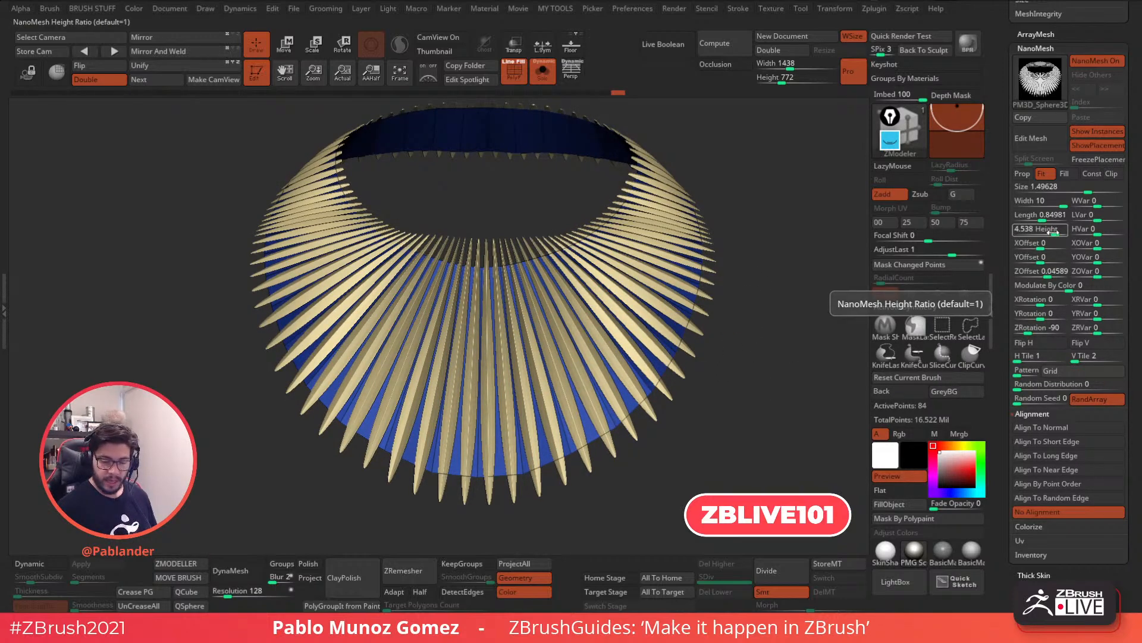
pyautogui.moveTo(1054, 233); pyautogui.dragTo(1042, 218)
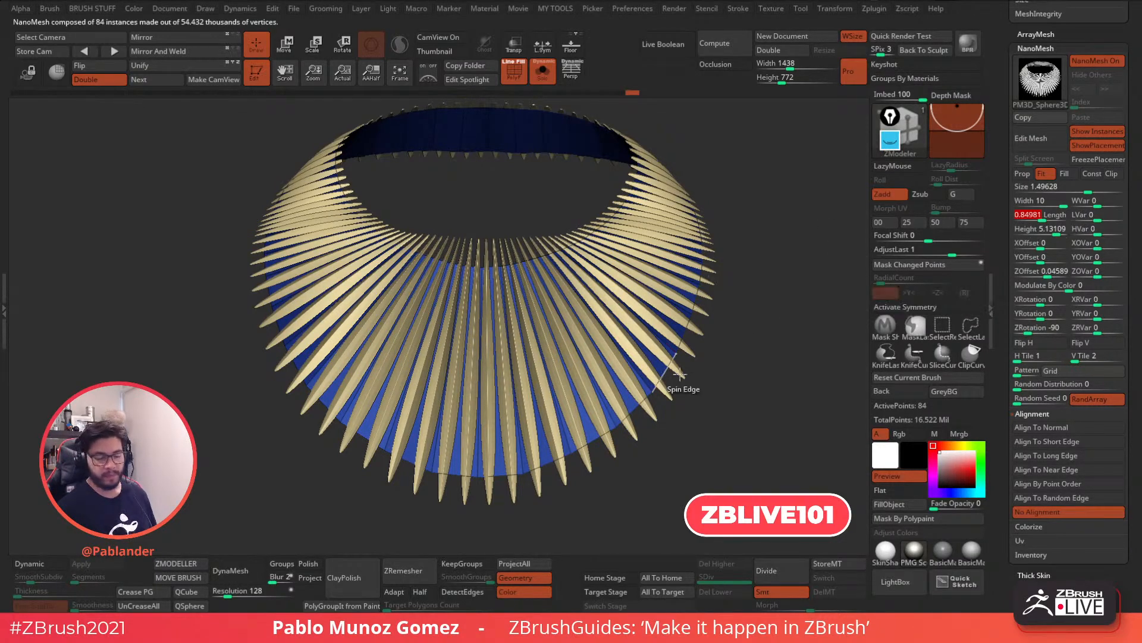
# Set the NanoMesh length variation to 29 so the blades differ in length around the collar
pyautogui.moveTo(1096, 218); pyautogui.dragTo(1111, 216)
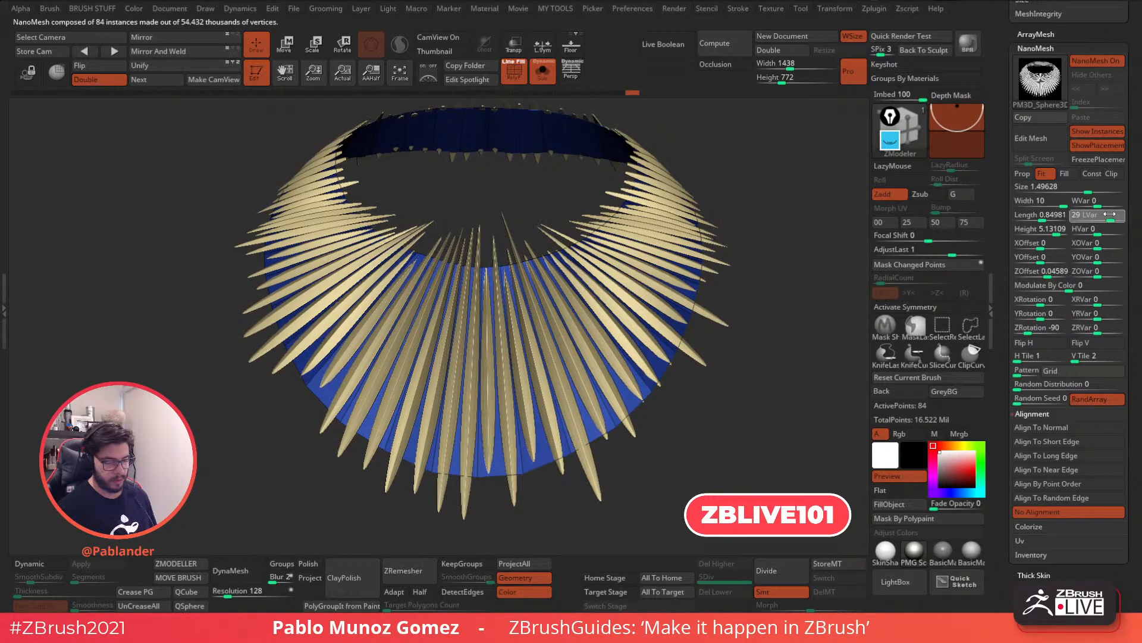
pyautogui.keyDown('alt'); pyautogui.moveTo(734, 377); pyautogui.dragTo(726, 404); pyautogui.keyUp('alt')
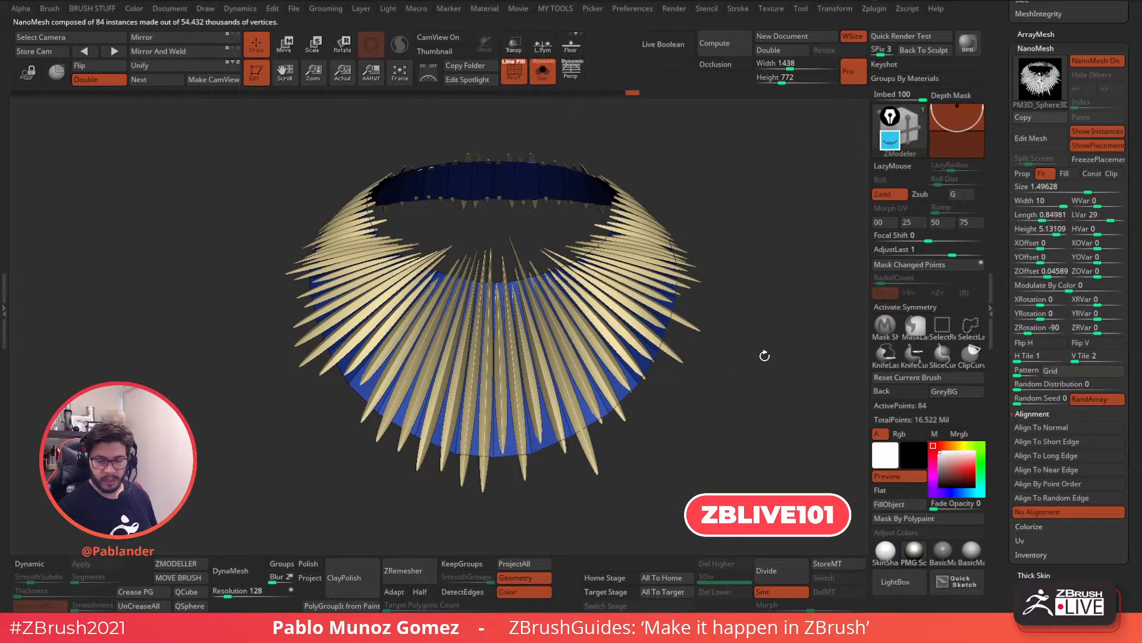
pyautogui.moveTo(1135, 226); pyautogui.dragTo(1136, 228)
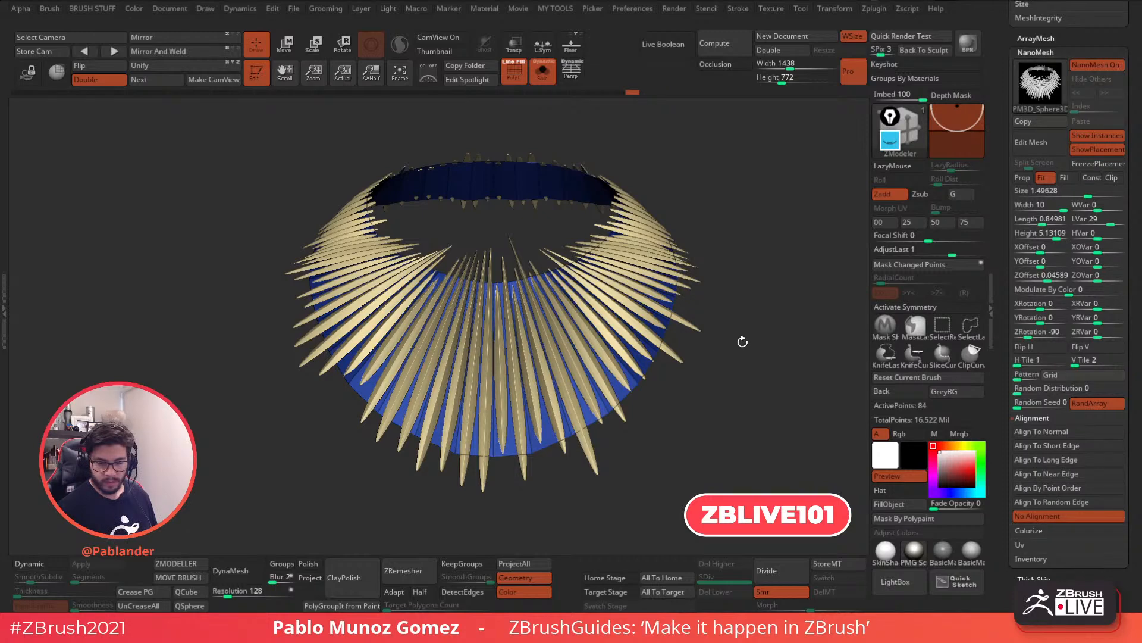
pyautogui.moveTo(689, 377)
pyautogui.keyDown('alt'); pyautogui.mouseDown()
pyautogui.moveTo(694, 399)
pyautogui.moveTo(704, 380)
pyautogui.mouseUp(); pyautogui.keyUp('alt')
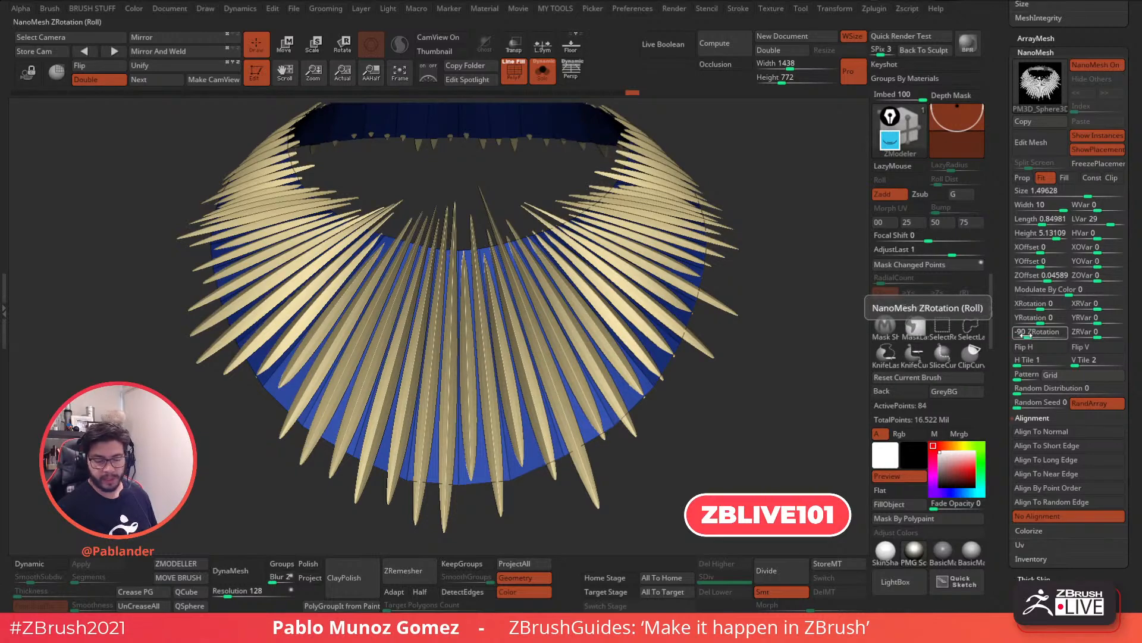
# Try other Z and Y rotations on the blades, returning Z rotation to -90 and Y rotation to 0
pyautogui.moveTo(1025, 335); pyautogui.dragTo(1041, 331)
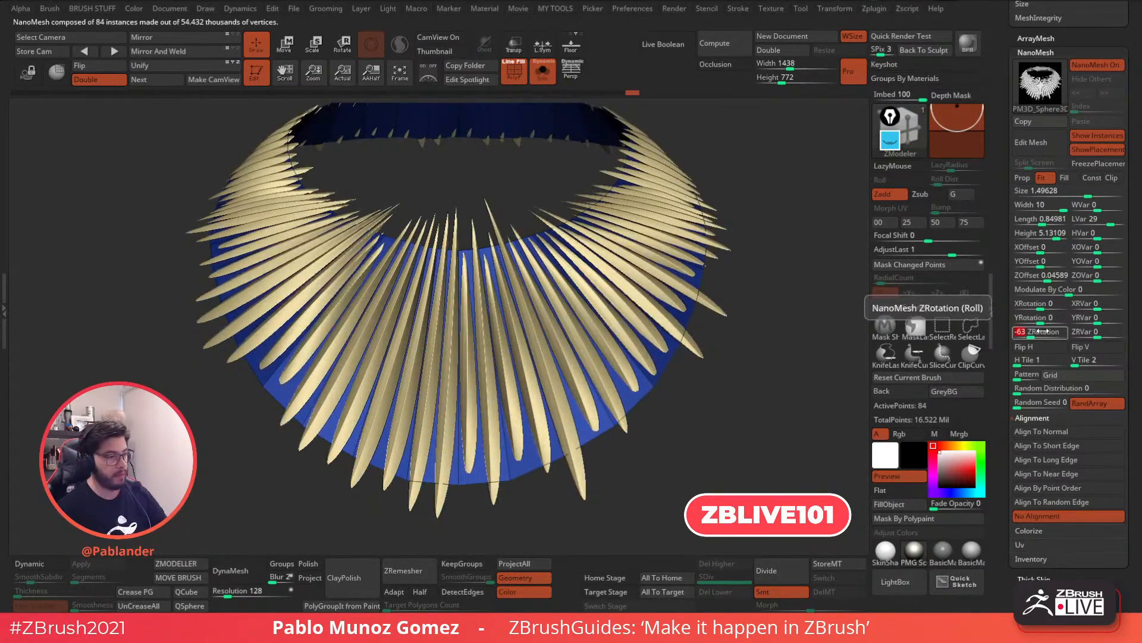
pyautogui.press('Return')
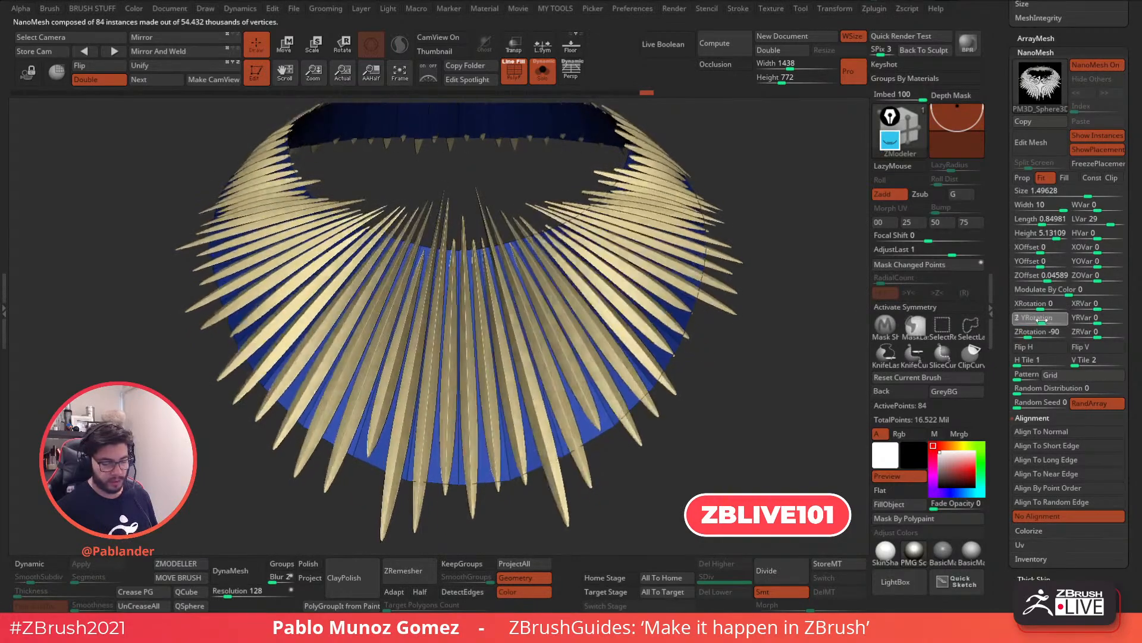
pyautogui.moveTo(1036, 318)
pyautogui.mouseDown()
pyautogui.moveTo(1049, 307)
pyautogui.moveTo(1038, 306)
pyautogui.moveTo(1056, 310)
pyautogui.mouseUp()
pyautogui.write('0')
pyautogui.press('Return')
# Try different X rotations to pitch the blades against the collar surface
pyautogui.moveTo(694, 398); pyautogui.dragTo(710, 372)
pyautogui.moveTo(1058, 305); pyautogui.dragTo(1033, 305)
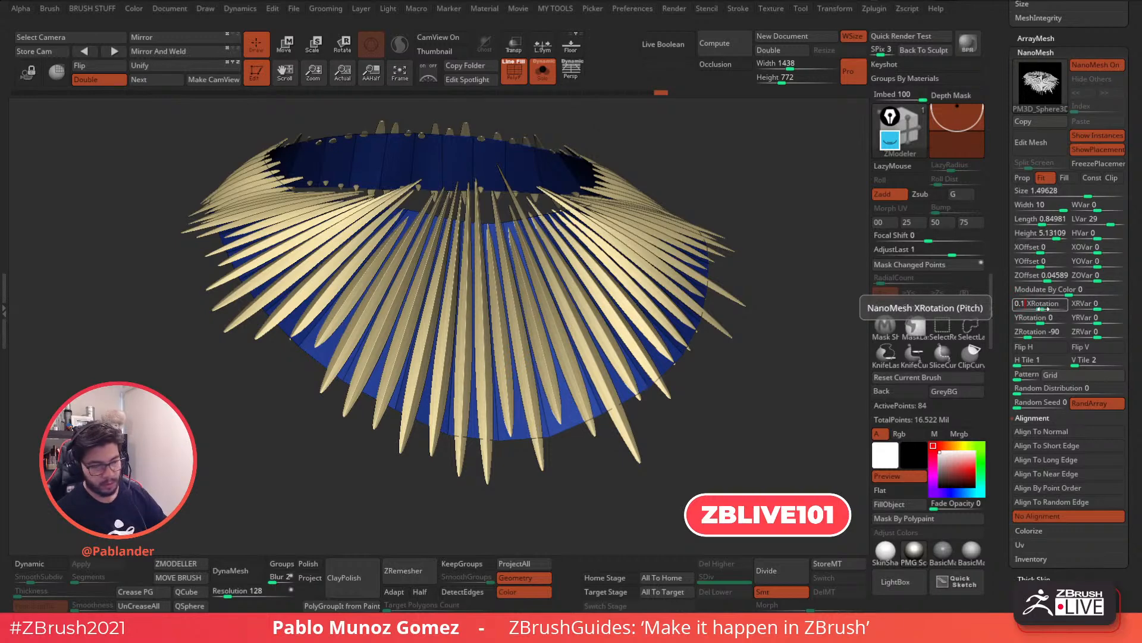
pyautogui.moveTo(1031, 309); pyautogui.dragTo(1044, 308)
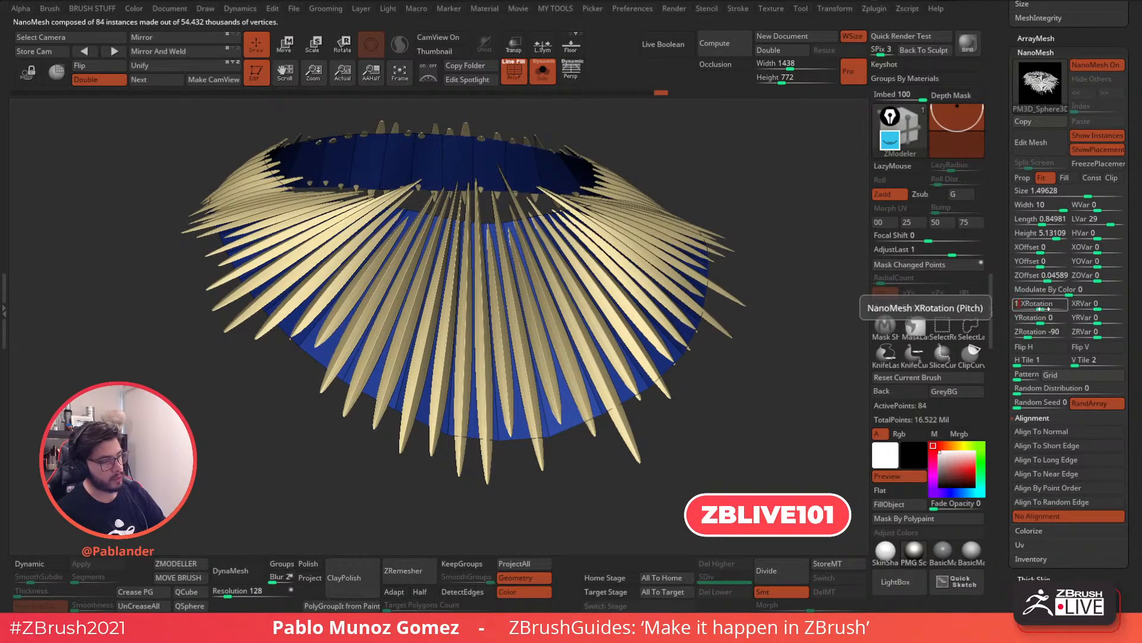
pyautogui.press('Return')
# Set the blades' X and Y rotation to 2, with rotation variations of X 7, Y 12 and Z 7
pyautogui.moveTo(800, 391); pyautogui.dragTo(768, 422)
pyautogui.moveTo(1048, 305); pyautogui.dragTo(1105, 334)
pyautogui.moveTo(1034, 320); pyautogui.dragTo(1107, 322)
pyautogui.click(1042, 322)
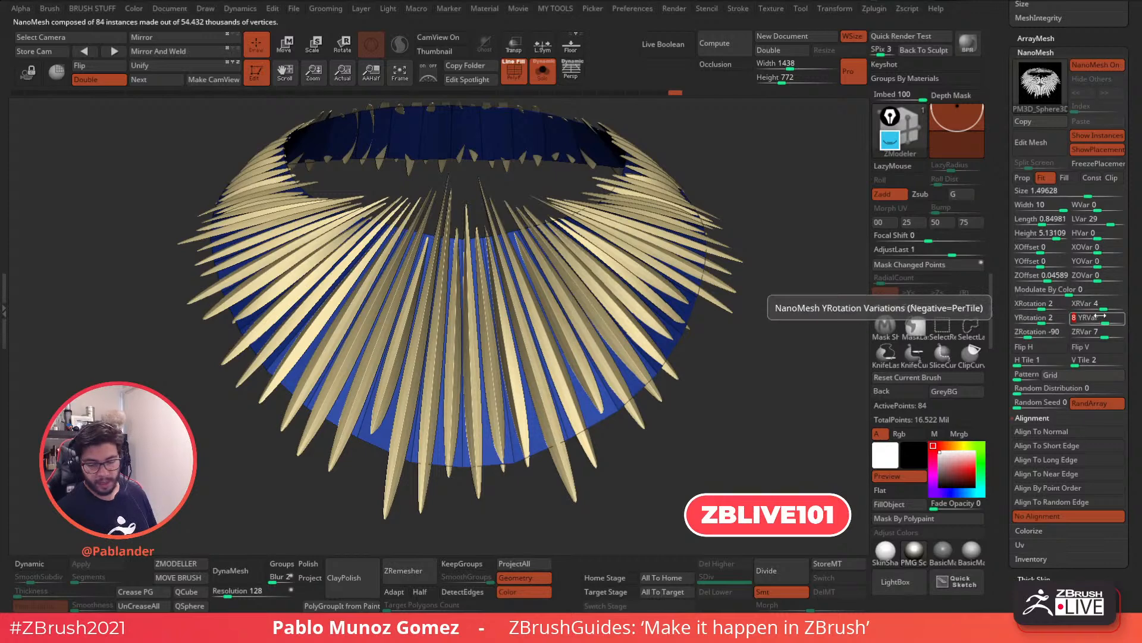
pyautogui.moveTo(1100, 321); pyautogui.dragTo(1104, 306)
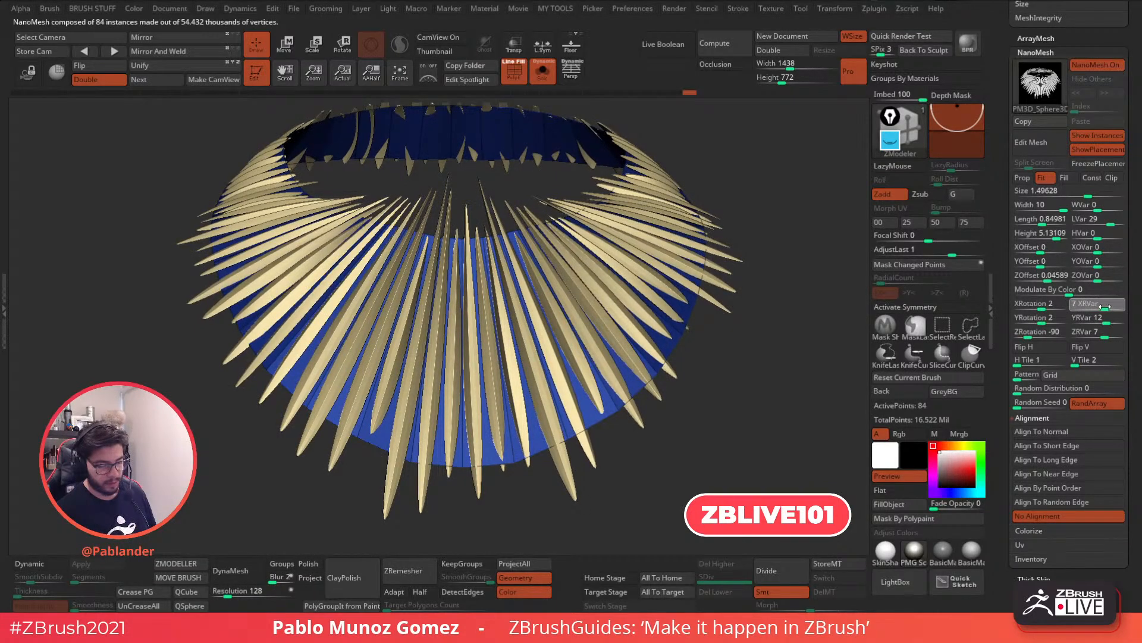
pyautogui.keyDown('alt'); pyautogui.moveTo(769, 414); pyautogui.dragTo(662, 418); pyautogui.keyUp('alt')
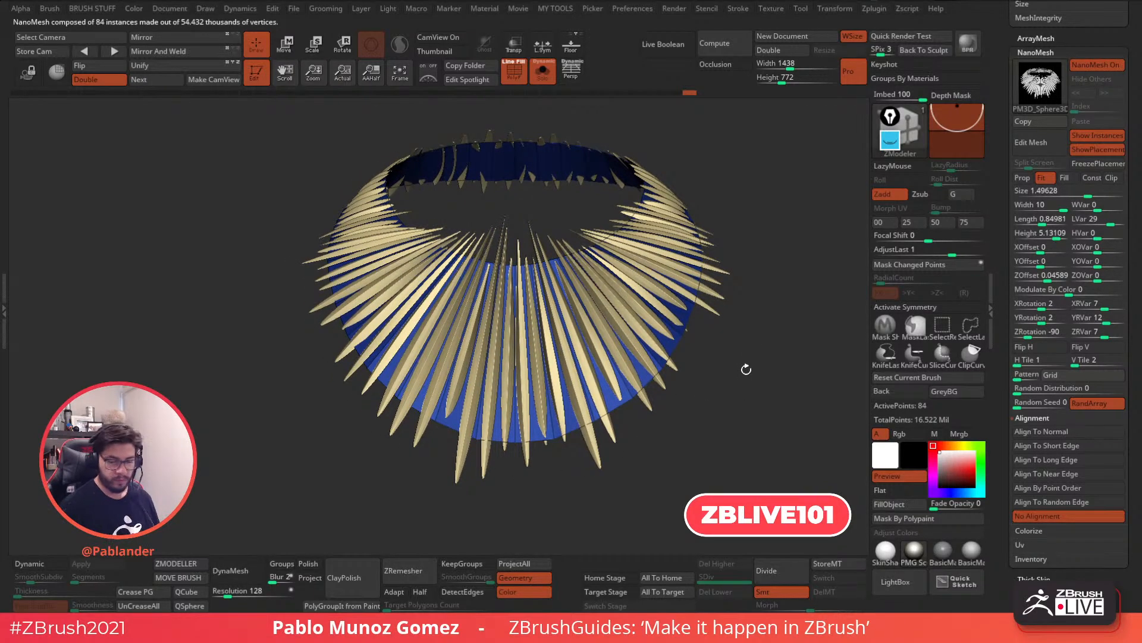
# Hide the NanoMesh placement polygons and turn off Solo to show the blade collar on the creature's bust
pyautogui.click(1105, 149)
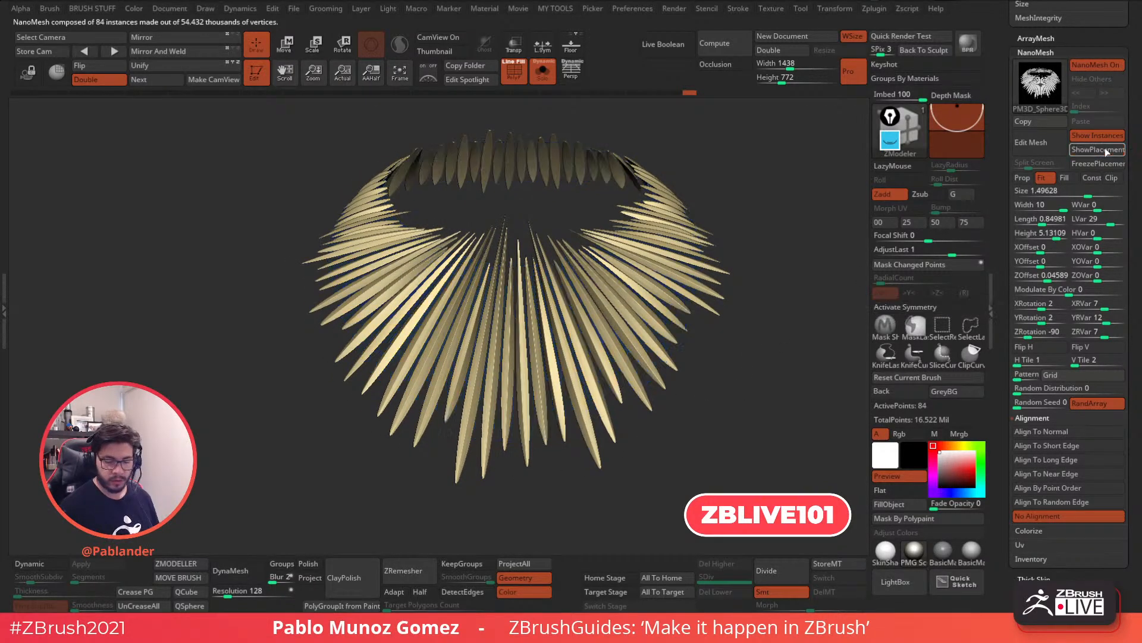
pyautogui.moveTo(765, 374); pyautogui.dragTo(731, 385)
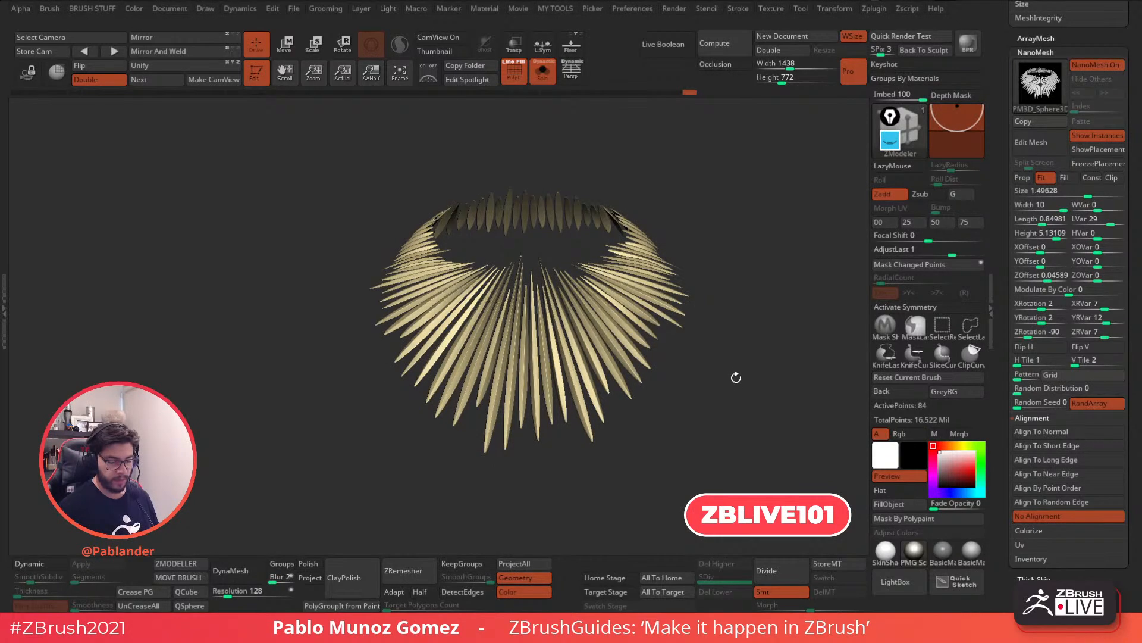
pyautogui.click(542, 74)
pyautogui.keyDown('alt'); pyautogui.moveTo(773, 333); pyautogui.dragTo(751, 313); pyautogui.keyUp('alt')
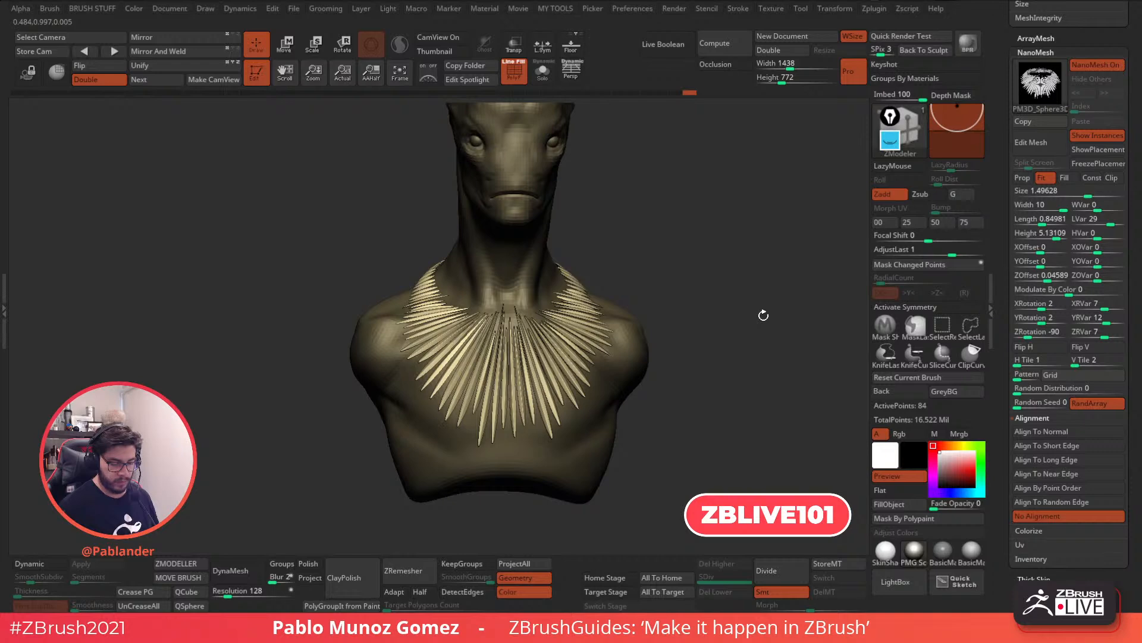
pyautogui.moveTo(759, 320); pyautogui.dragTo(760, 315)
# Duplicate the blade collar subtool to start a second layer
pyautogui.scroll(10, 1003, 267)
pyautogui.scroll(10, 1005, 439)
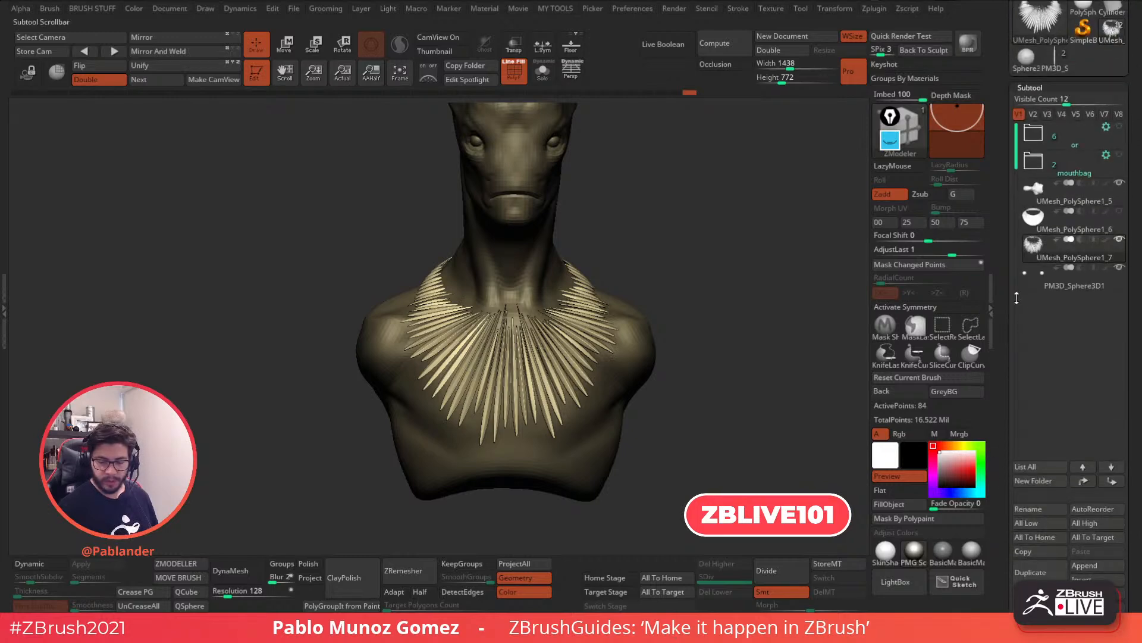
pyautogui.scroll(-1, 1020, 298)
pyautogui.click(1040, 551)
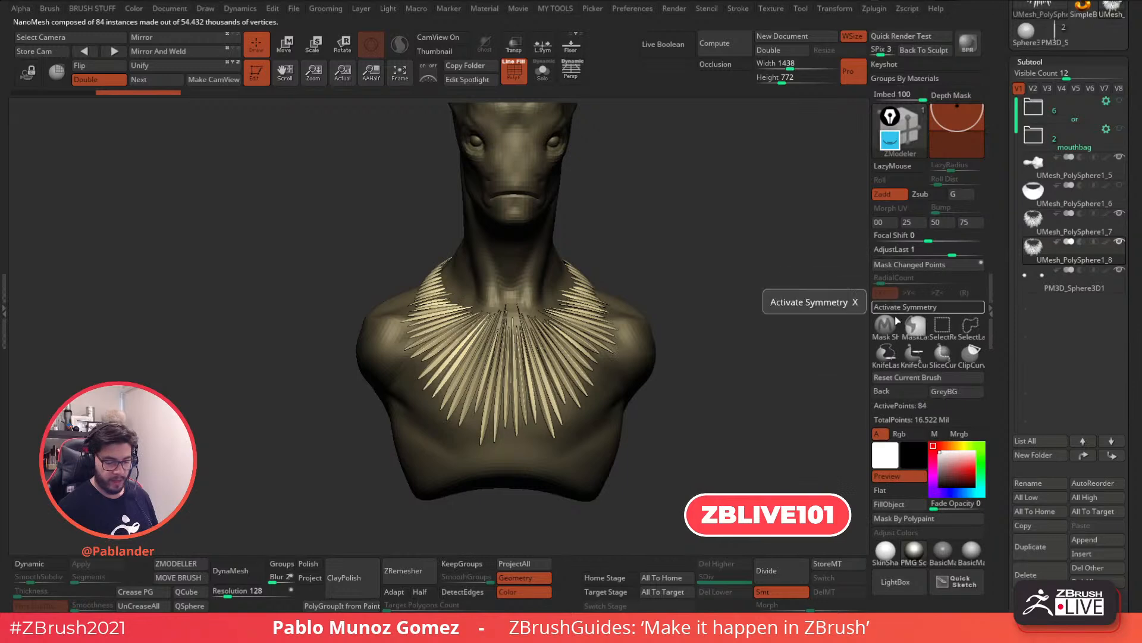
# Choose the Move brush and activate X symmetry for reshaping the duplicated collar
pyautogui.keyDown('alt'); pyautogui.moveTo(738, 383); pyautogui.dragTo(724, 352); pyautogui.keyUp('alt')
pyautogui.press('b')
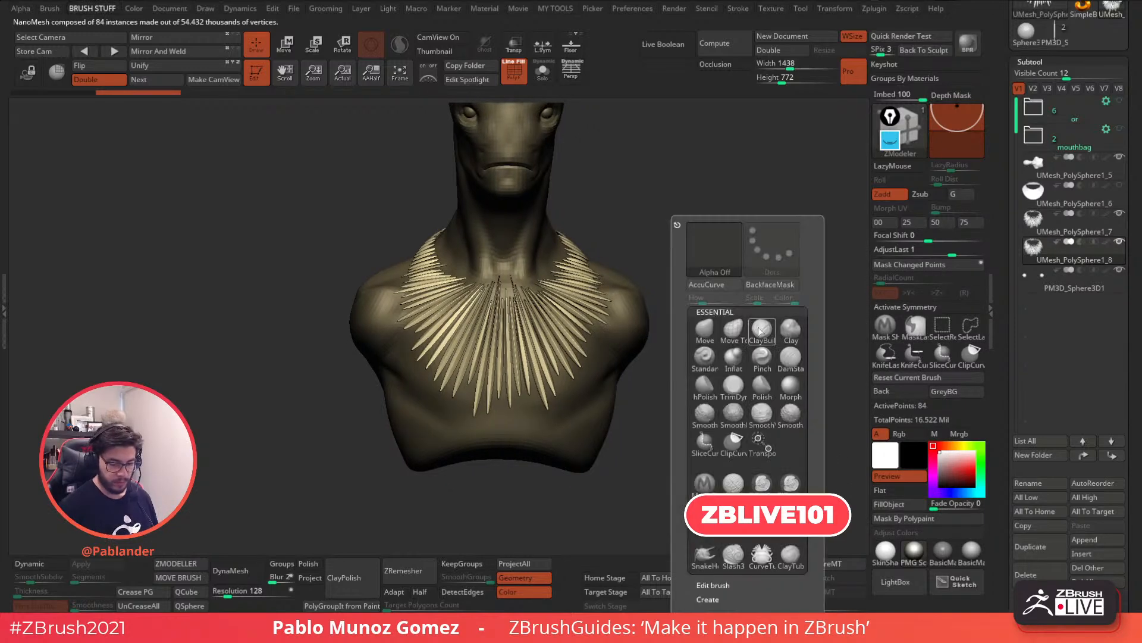
pyautogui.click(736, 337)
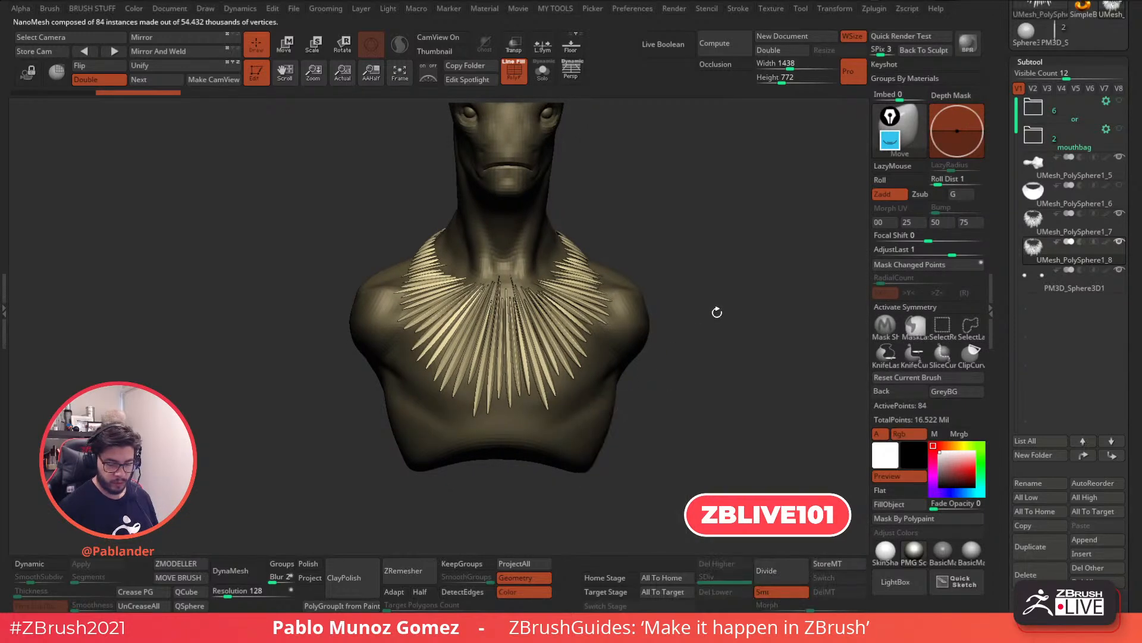
pyautogui.press('space')
pyautogui.press('x')
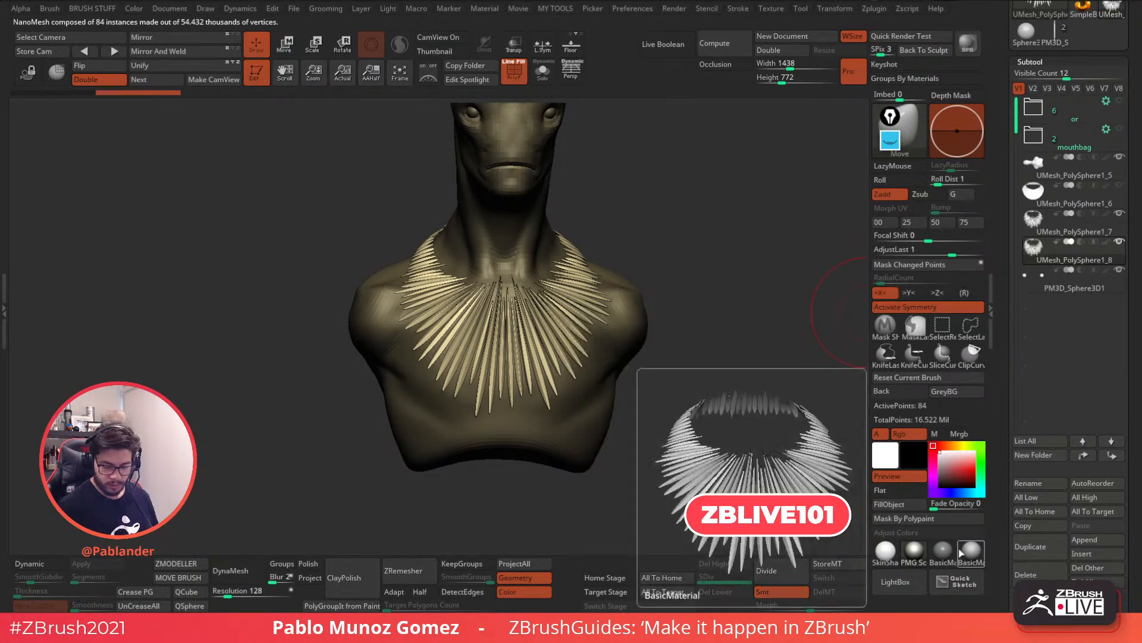
pyautogui.moveTo(768, 411); pyautogui.dragTo(723, 397)
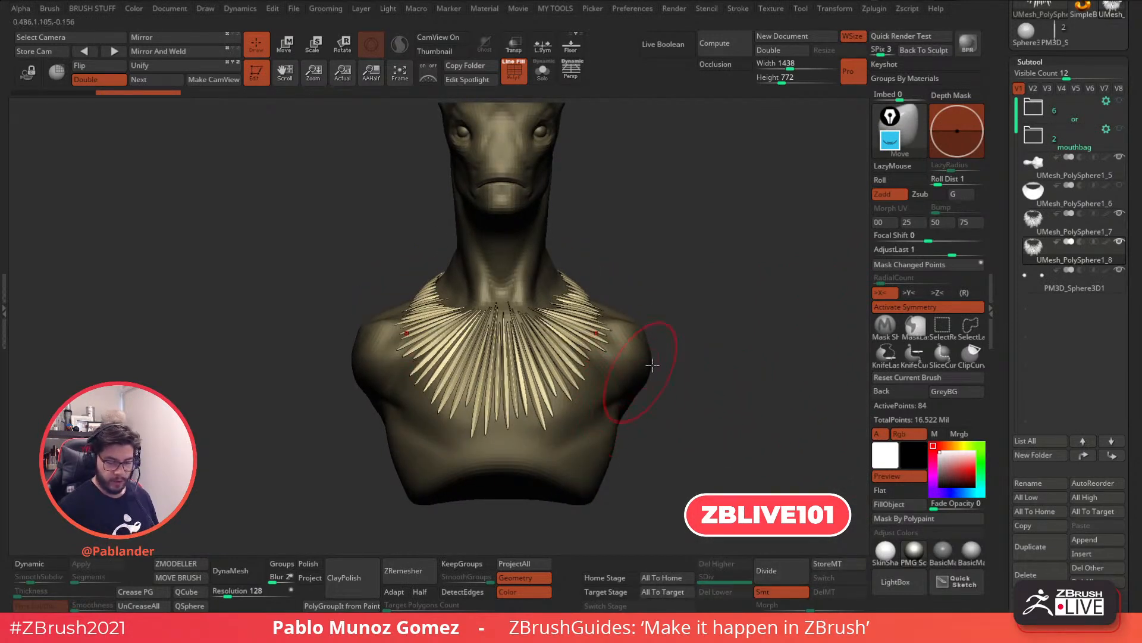
pyautogui.moveTo(1050, 243)
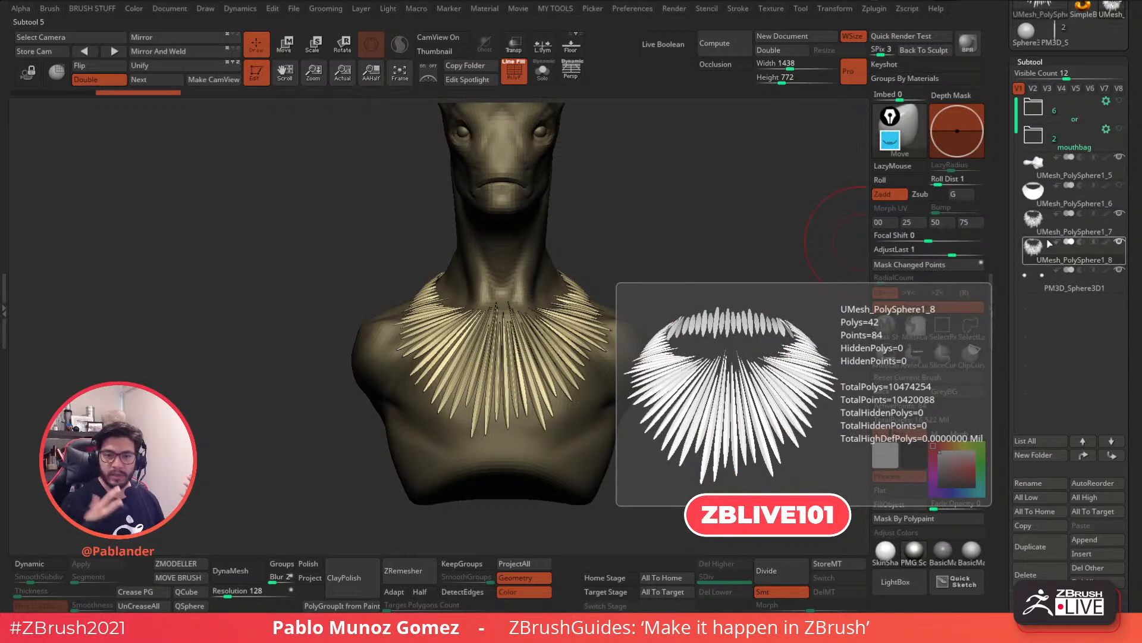
pyautogui.moveTo(608, 394)
pyautogui.keyDown('ctrl'); pyautogui.mouseDown(button='right')
pyautogui.moveTo(612, 456)
pyautogui.moveTo(664, 331)
pyautogui.mouseUp(button='right'); pyautogui.keyUp('ctrl')
pyautogui.moveTo(665, 339)
pyautogui.mouseDown()
pyautogui.moveTo(713, 311)
pyautogui.moveTo(679, 340)
pyautogui.mouseUp()
pyautogui.keyDown('ctrl'); pyautogui.moveTo(655, 375); pyautogui.dragTo(625, 321, button='right'); pyautogui.keyUp('ctrl')
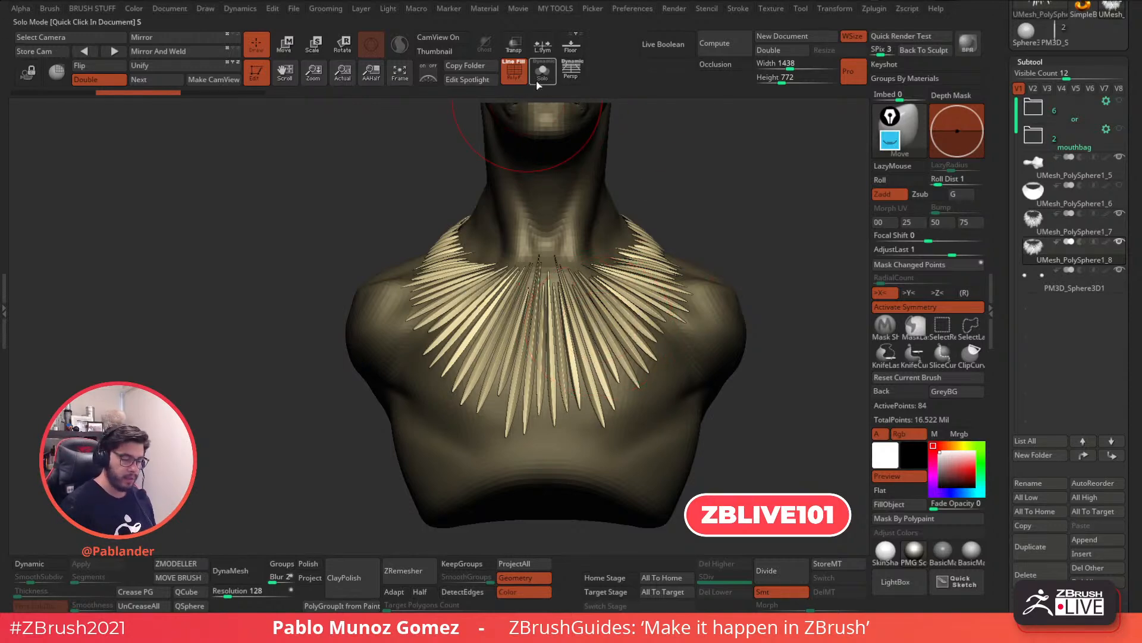
# Show the NanoMesh placement polygons of the duplicated collar and isolate it with Solo
pyautogui.moveTo(1002, 266); pyautogui.dragTo(1010, 69)
pyautogui.moveTo(1003, 356); pyautogui.dragTo(1003, 144)
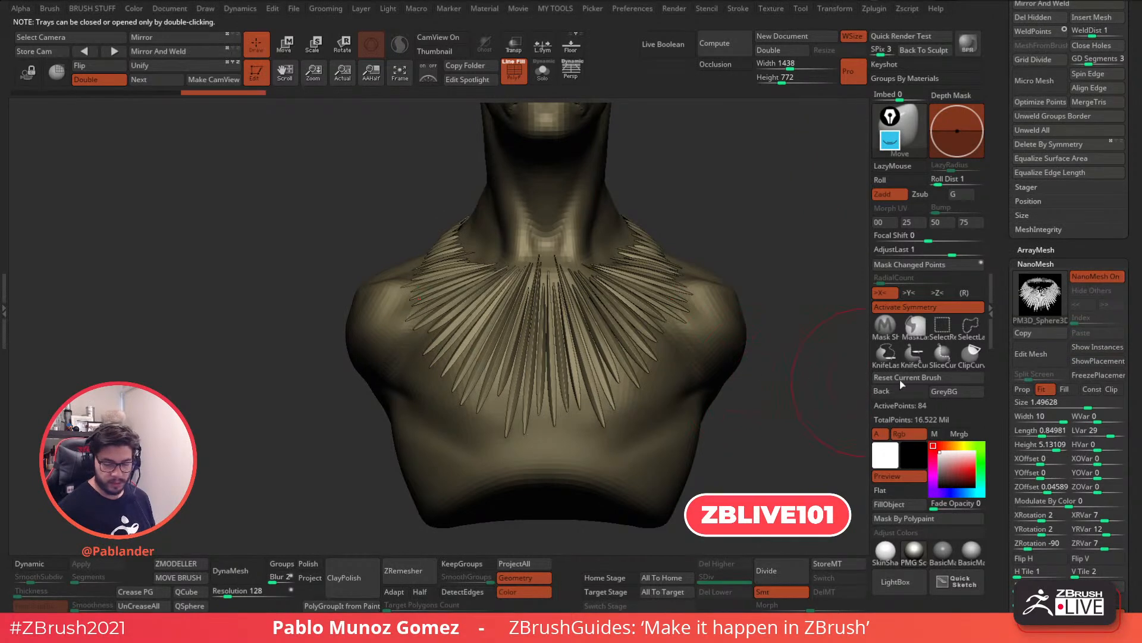
pyautogui.click(1098, 360)
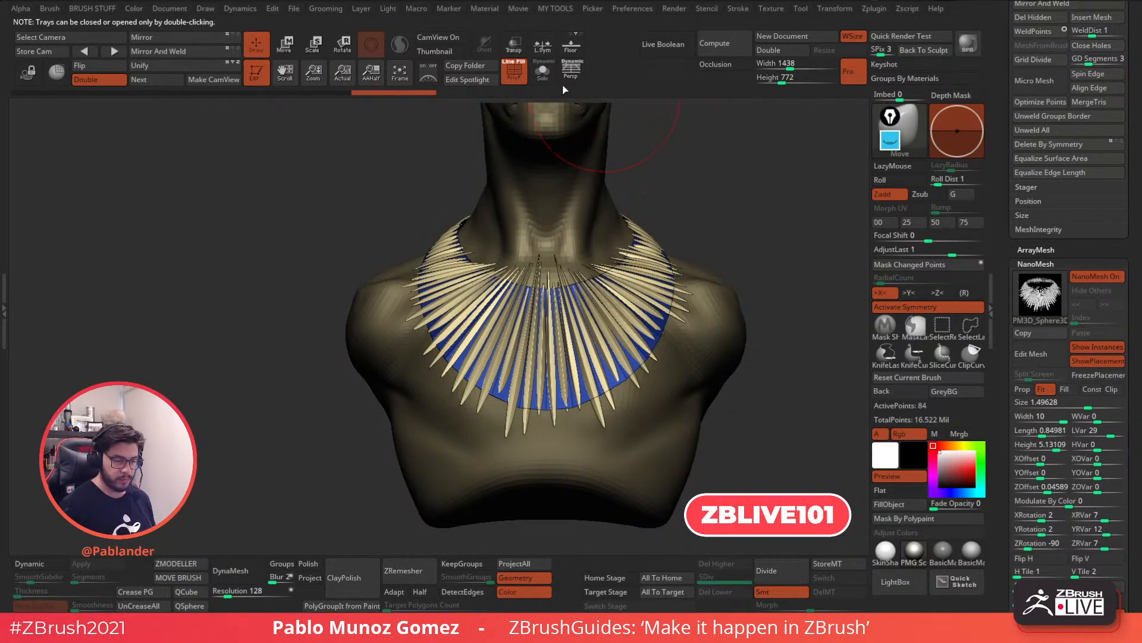
pyautogui.click(542, 71)
pyautogui.moveTo(614, 266)
pyautogui.mouseDown()
pyautogui.moveTo(632, 398)
pyautogui.moveTo(661, 351)
pyautogui.mouseUp()
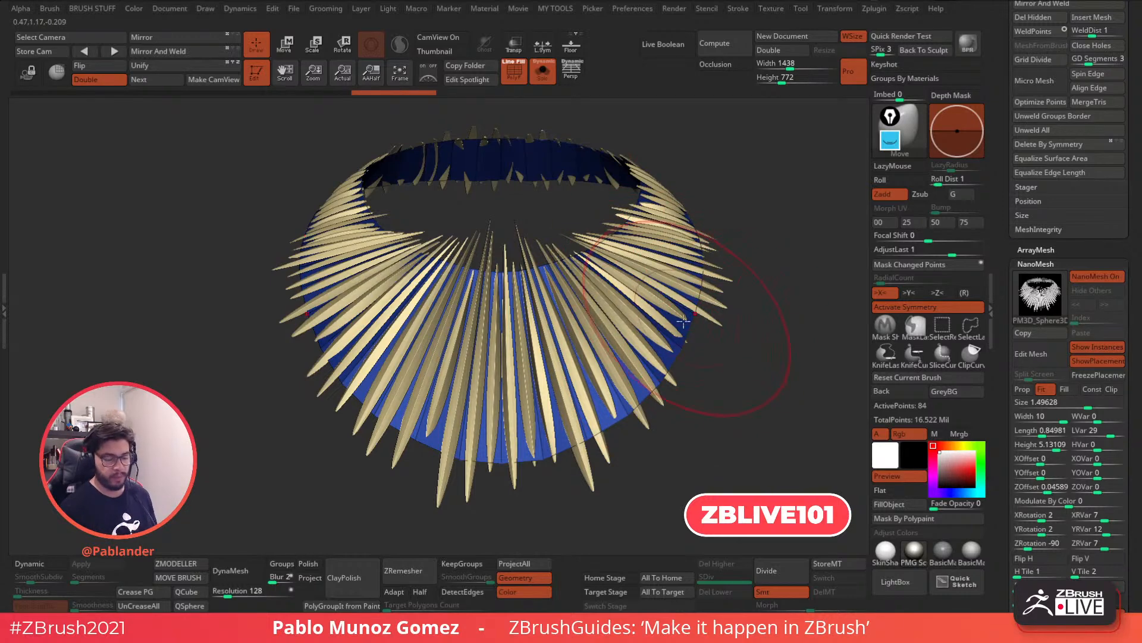
# Try moving the edges of the collar's base polygons, with NanoMesh on and temporarily off, undoing each stroke
pyautogui.moveTo(694, 319)
pyautogui.mouseDown()
pyautogui.moveTo(717, 324)
pyautogui.moveTo(846, 144)
pyautogui.moveTo(698, 407)
pyautogui.moveTo(774, 233)
pyautogui.moveTo(711, 169)
pyautogui.moveTo(747, 315)
pyautogui.moveTo(749, 292)
pyautogui.moveTo(726, 247)
pyautogui.moveTo(742, 254)
pyautogui.moveTo(715, 305)
pyautogui.mouseUp()
pyautogui.hotkey('ctrl', 'z')
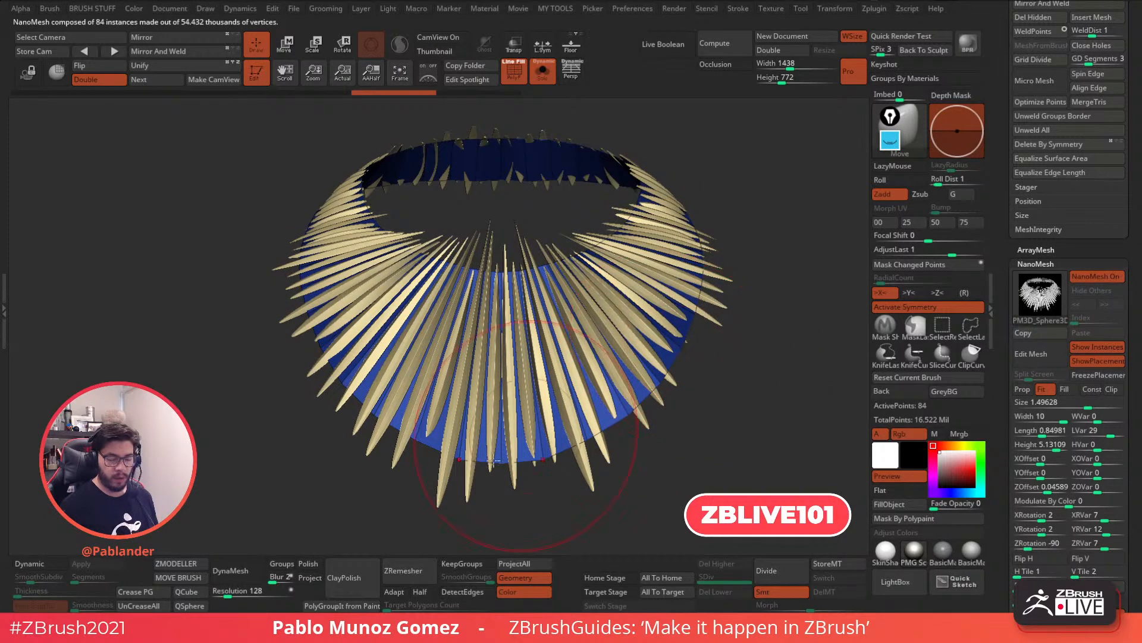
pyautogui.click(1097, 277)
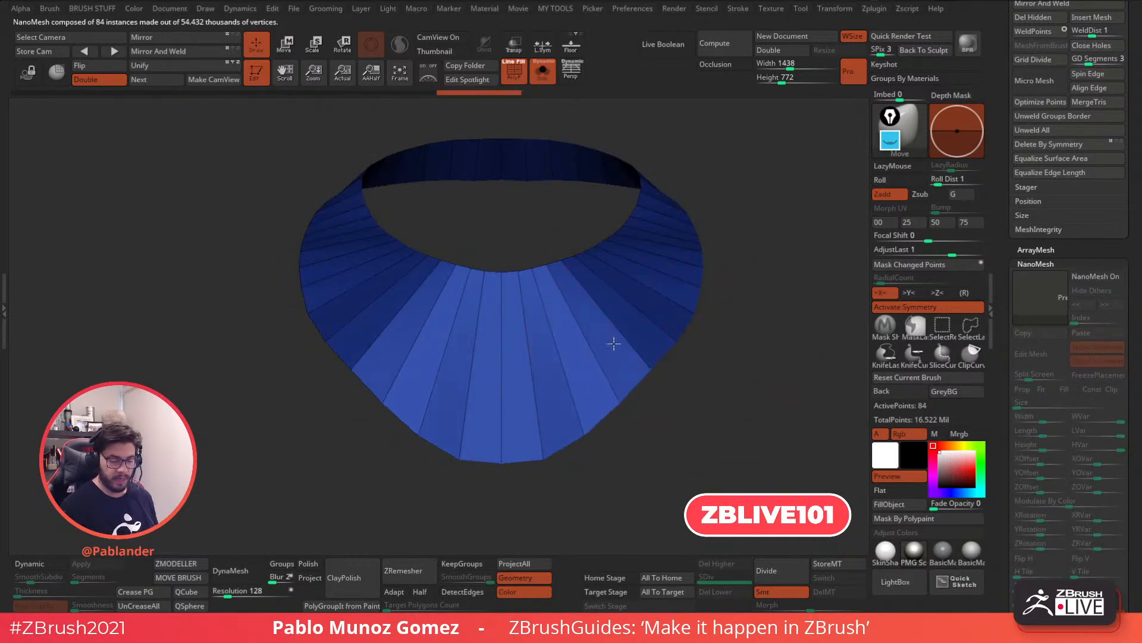
pyautogui.moveTo(609, 198); pyautogui.dragTo(607, 382)
pyautogui.hotkey('ctrl', 'z')
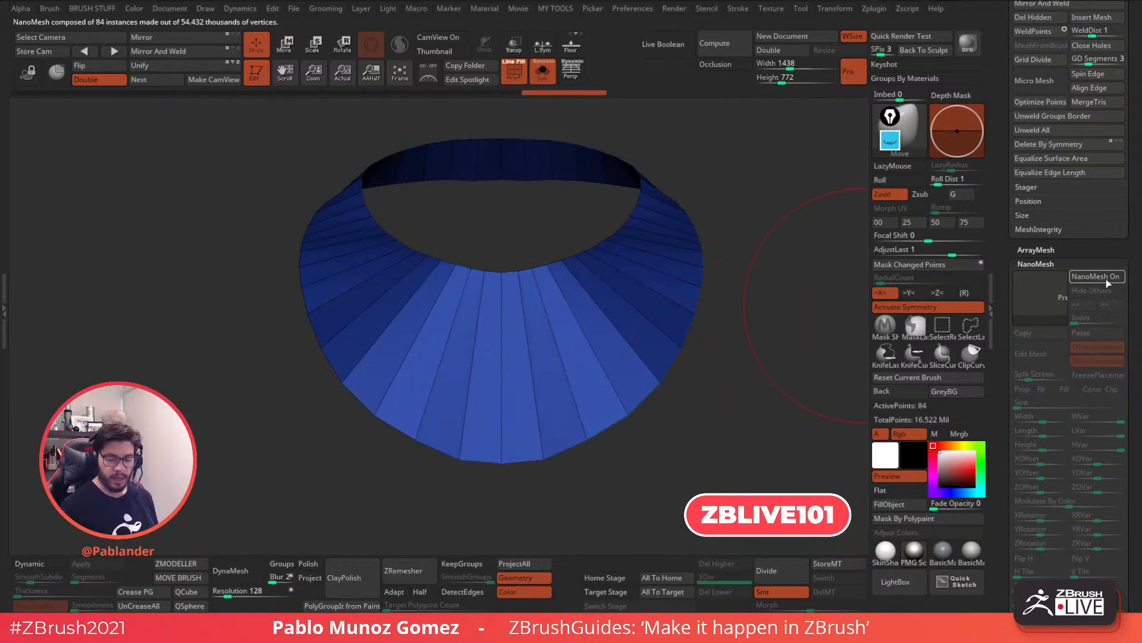
pyautogui.click(1098, 277)
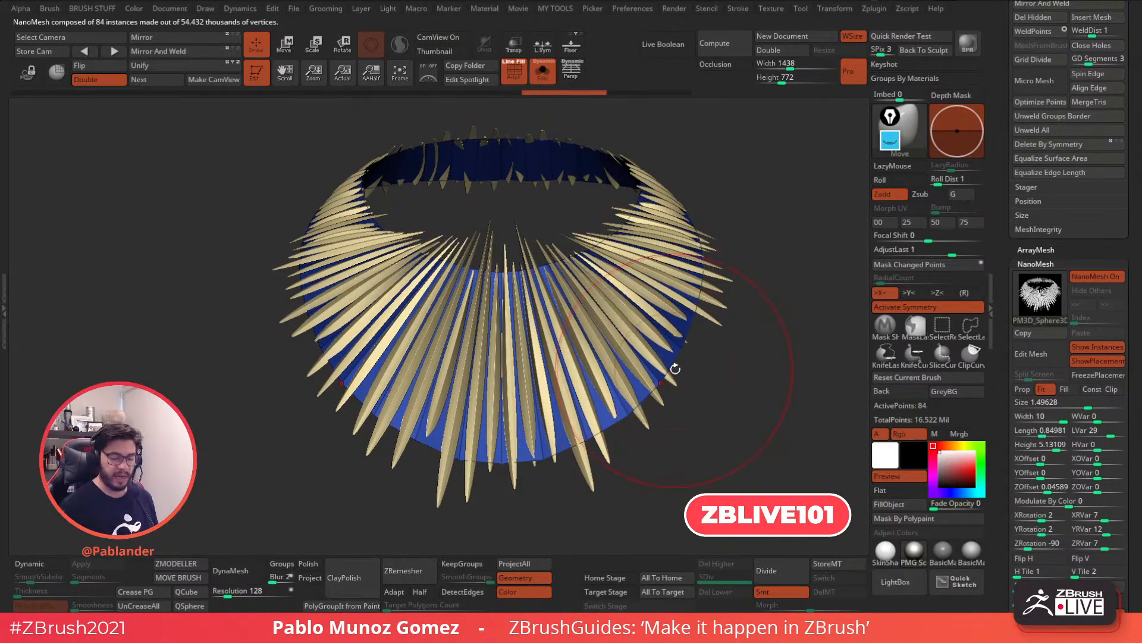
# Try pulling the collar's lower side edges outward to widen its blades, and undo the strokes
pyautogui.moveTo(678, 347); pyautogui.dragTo(733, 281)
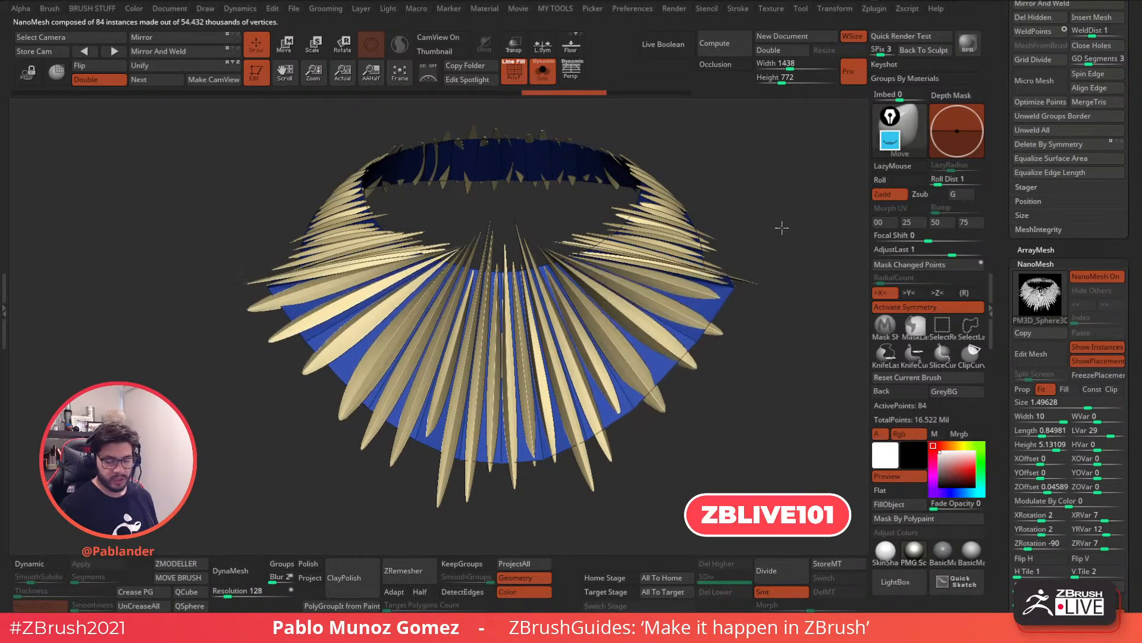
pyautogui.hotkey('ctrl', 'z')
pyautogui.moveTo(679, 345); pyautogui.dragTo(713, 317)
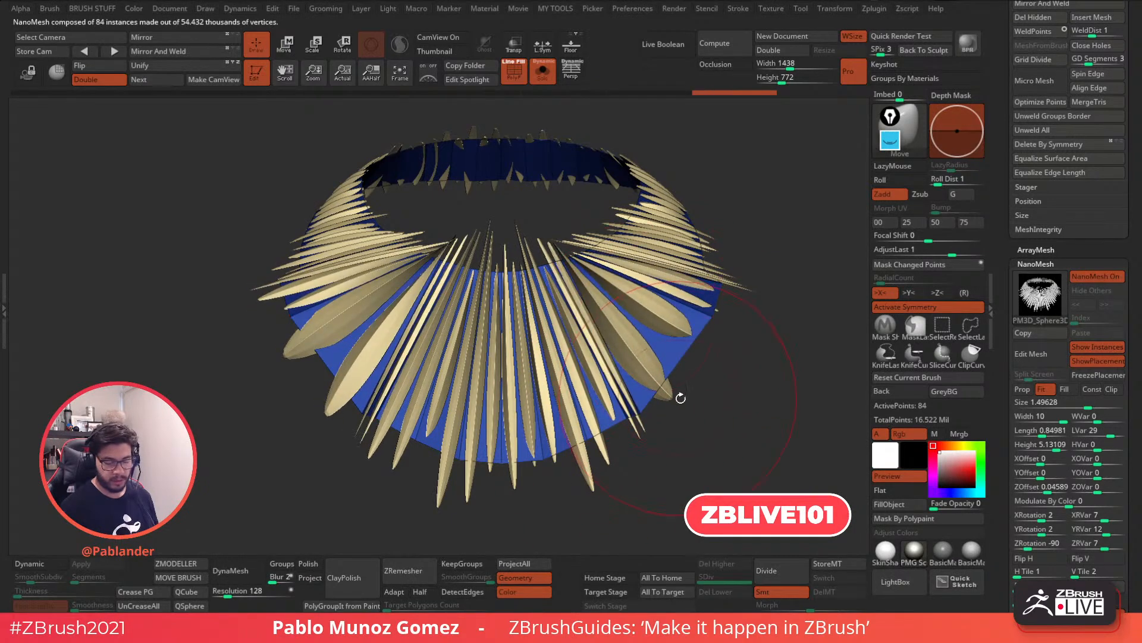
pyautogui.hotkey('ctrl', 'z')
pyautogui.hotkey('ctrl', 'z')
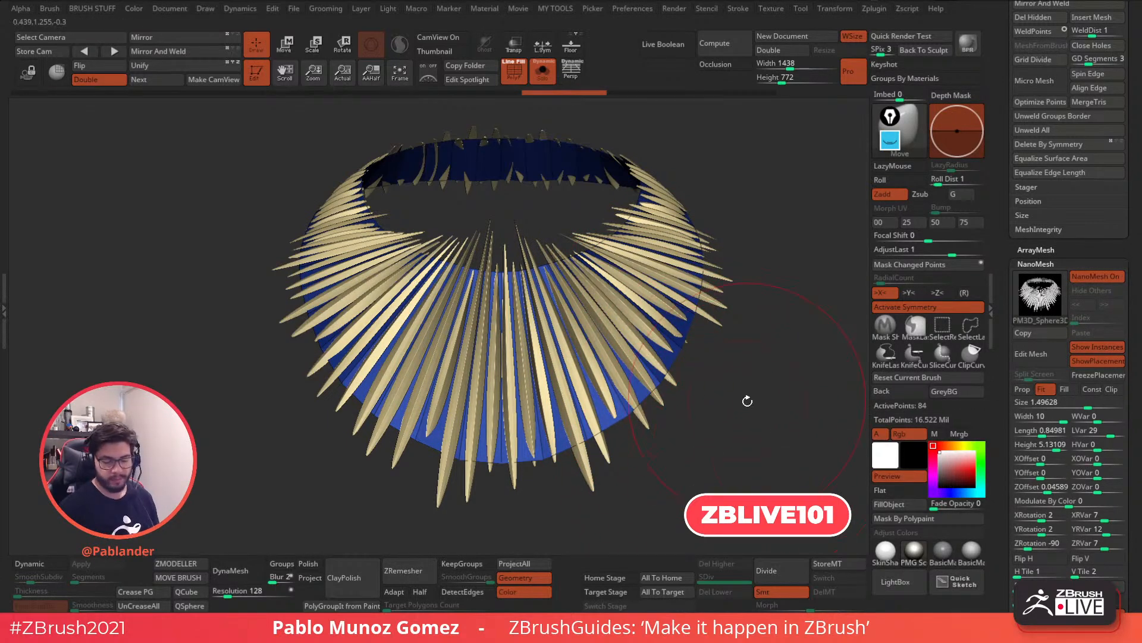
# Hide the placement polygons again and turn off Solo to bring back the bust
pyautogui.moveTo(746, 397); pyautogui.dragTo(745, 403)
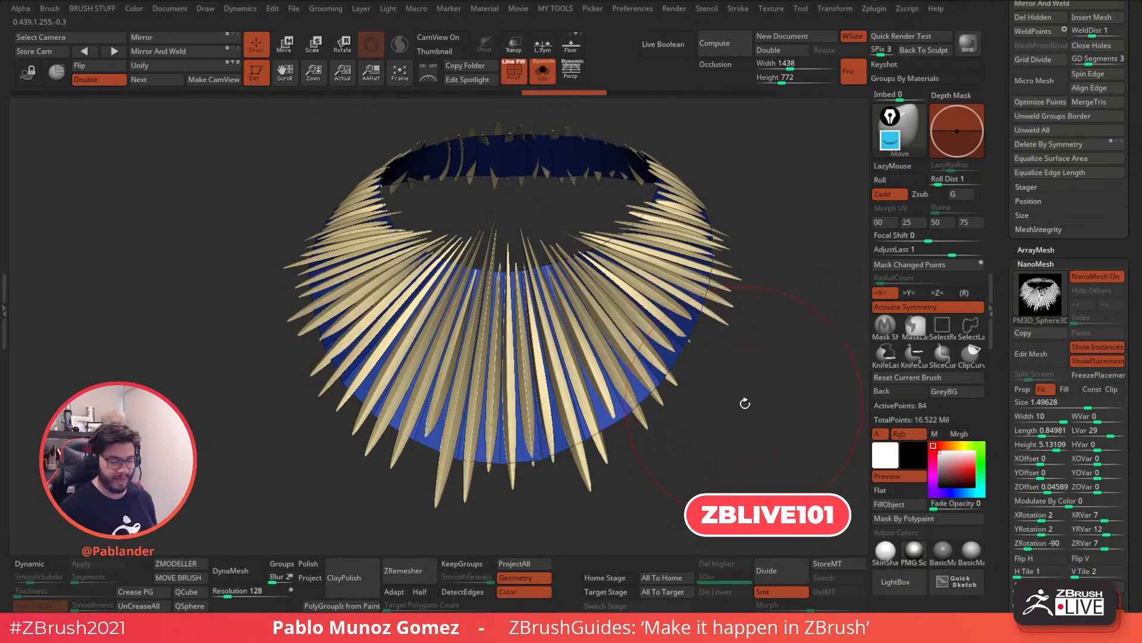
pyautogui.click(1102, 362)
pyautogui.click(542, 70)
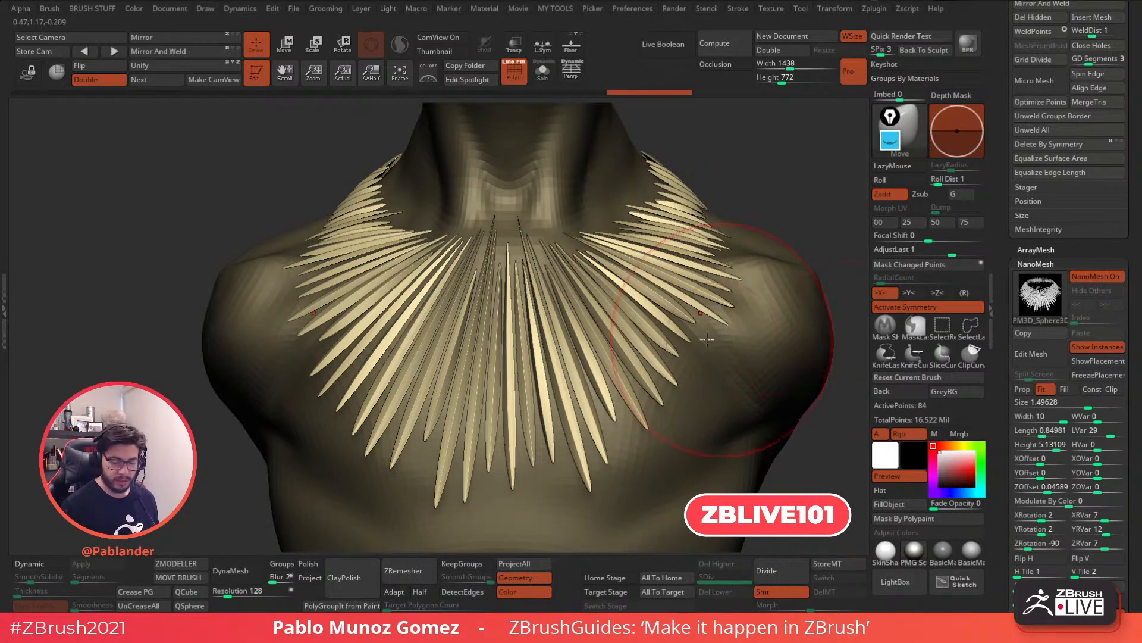
# Pull the duplicate's front and side blades outward across the chest with the Move brush
pyautogui.moveTo(649, 346); pyautogui.dragTo(664, 338, button='right')
pyautogui.moveTo(562, 272); pyautogui.dragTo(573, 262)
pyautogui.moveTo(583, 430); pyautogui.dragTo(647, 395)
pyautogui.moveTo(586, 272); pyautogui.dragTo(608, 256)
pyautogui.moveTo(629, 337); pyautogui.dragTo(644, 325)
pyautogui.moveTo(644, 286); pyautogui.dragTo(652, 280)
pyautogui.moveTo(672, 307); pyautogui.dragTo(595, 324, button='right')
pyautogui.moveTo(631, 357); pyautogui.dragTo(674, 331)
# Set V Tile to 1 and reduce the blades to about 3.75 width, 0.63 length and 4.54 height
pyautogui.scroll(-2, 1131, 450)
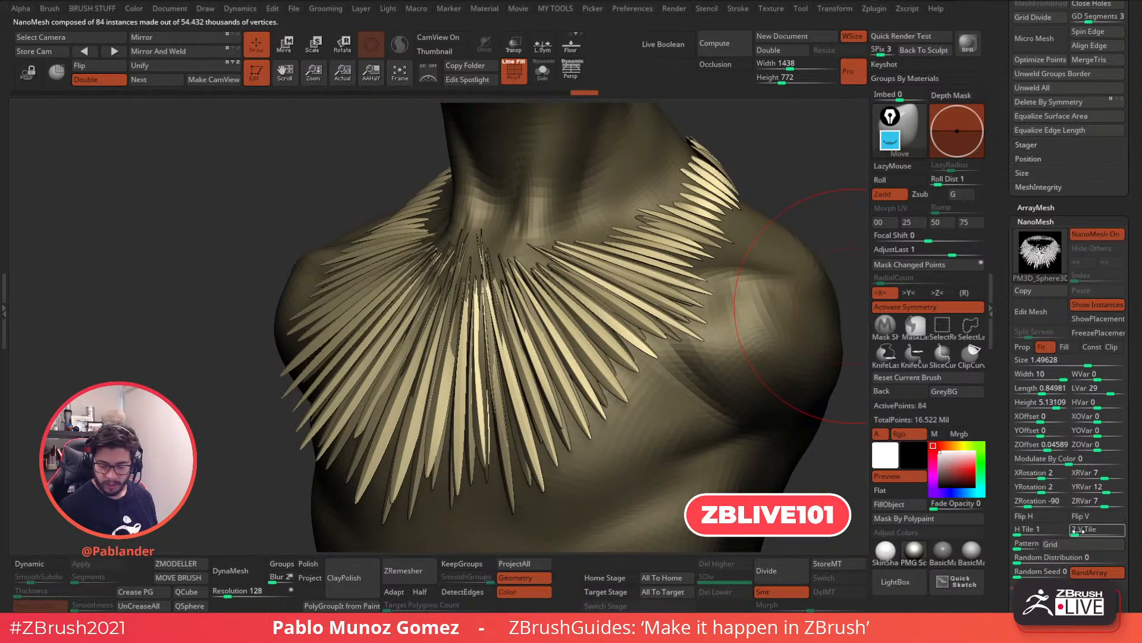
pyautogui.moveTo(1075, 534); pyautogui.dragTo(1071, 534)
pyautogui.moveTo(791, 387); pyautogui.dragTo(732, 381, button='right')
pyautogui.click(1055, 405)
pyautogui.moveTo(1053, 403)
pyautogui.mouseDown()
pyautogui.moveTo(1050, 376)
pyautogui.moveTo(1057, 402)
pyautogui.moveTo(1040, 392)
pyautogui.mouseUp()
pyautogui.moveTo(827, 378); pyautogui.dragTo(631, 345)
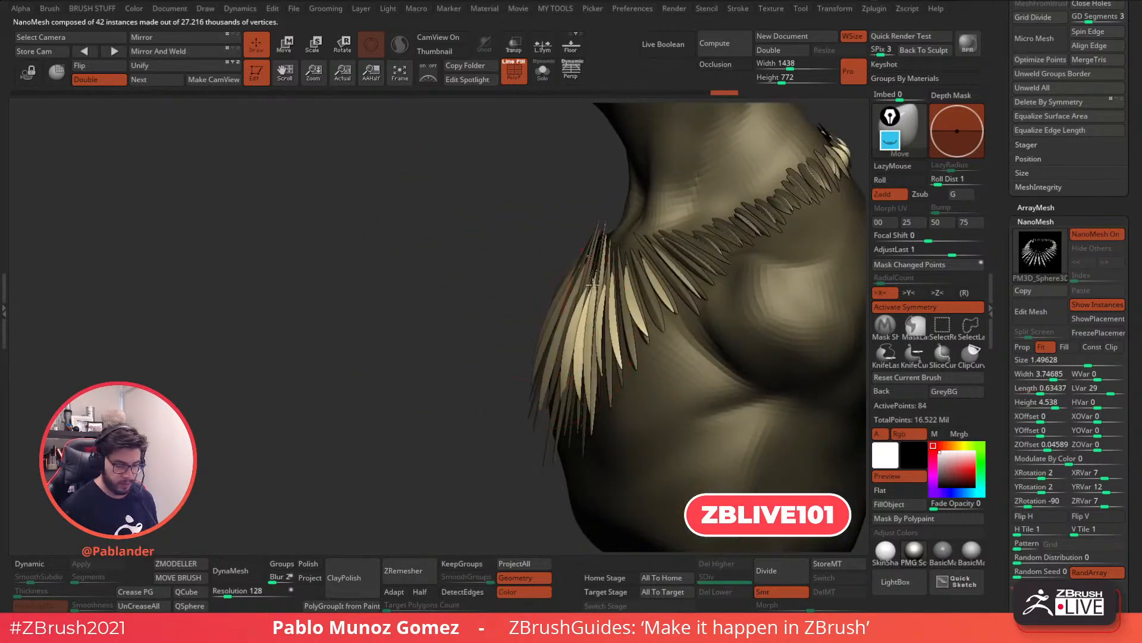
# Reshape the second collar layer along the shoulder and side of the neck with the Move brush
pyautogui.moveTo(603, 273); pyautogui.dragTo(672, 288, button='right')
pyautogui.moveTo(654, 293); pyautogui.dragTo(636, 279)
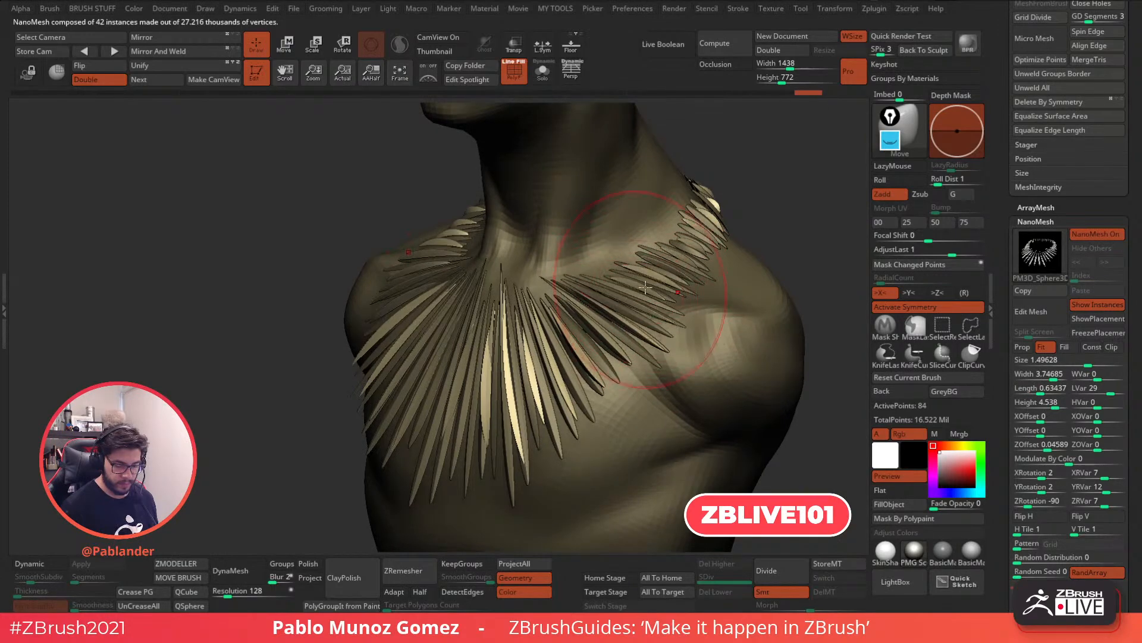
pyautogui.moveTo(616, 283); pyautogui.dragTo(655, 289, button='right')
pyautogui.moveTo(656, 289)
pyautogui.mouseDown()
pyautogui.moveTo(648, 282)
pyautogui.moveTo(658, 297)
pyautogui.moveTo(618, 272)
pyautogui.mouseUp()
pyautogui.moveTo(693, 297); pyautogui.dragTo(686, 292)
pyautogui.moveTo(658, 242); pyautogui.dragTo(653, 238)
pyautogui.press('space')
# Refine the blades around the back of the shoulders and neck with a smaller Move brush
pyautogui.moveTo(717, 220)
pyautogui.mouseDown(button='right')
pyautogui.moveTo(690, 222)
pyautogui.moveTo(687, 258)
pyautogui.mouseUp(button='right')
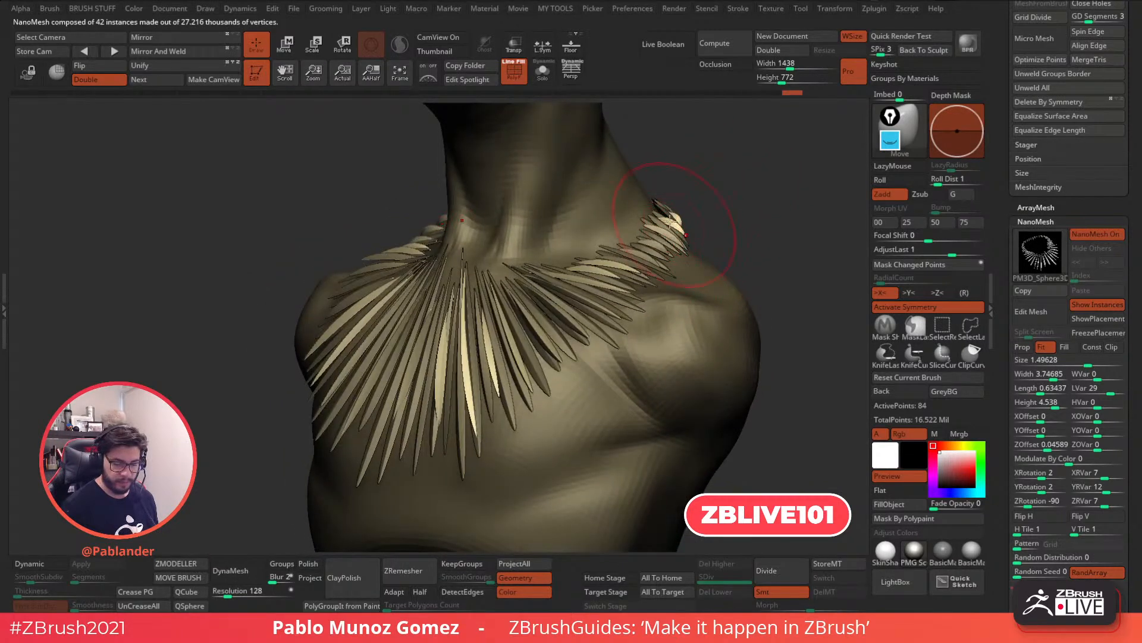
pyautogui.moveTo(715, 222)
pyautogui.mouseDown(button='right')
pyautogui.moveTo(702, 253)
pyautogui.moveTo(733, 242)
pyautogui.mouseUp(button='right')
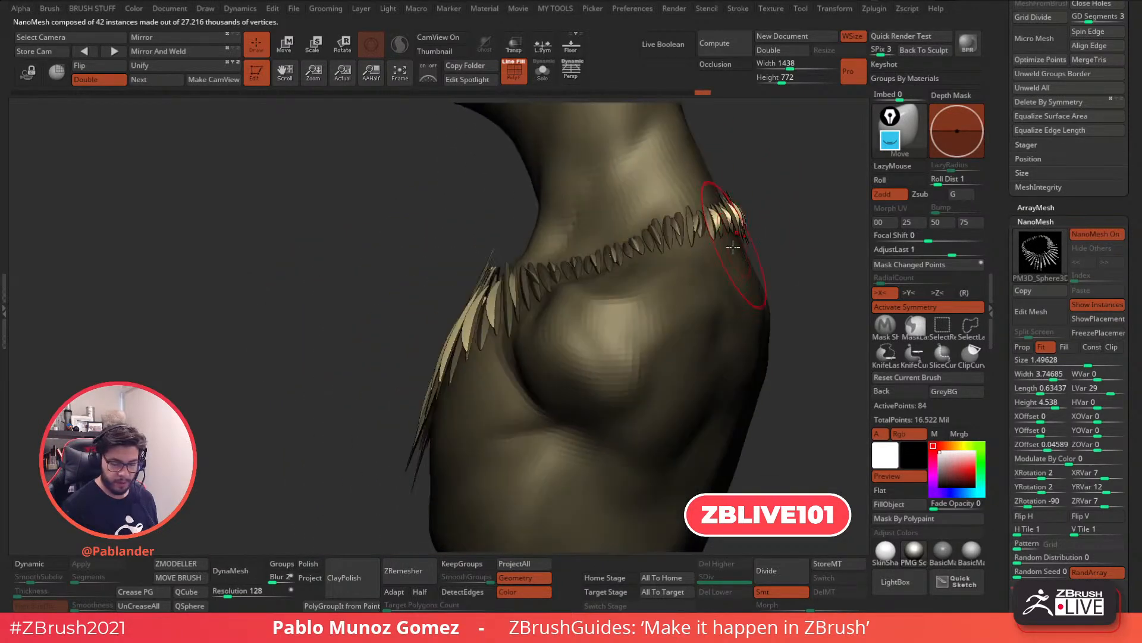
pyautogui.press('space')
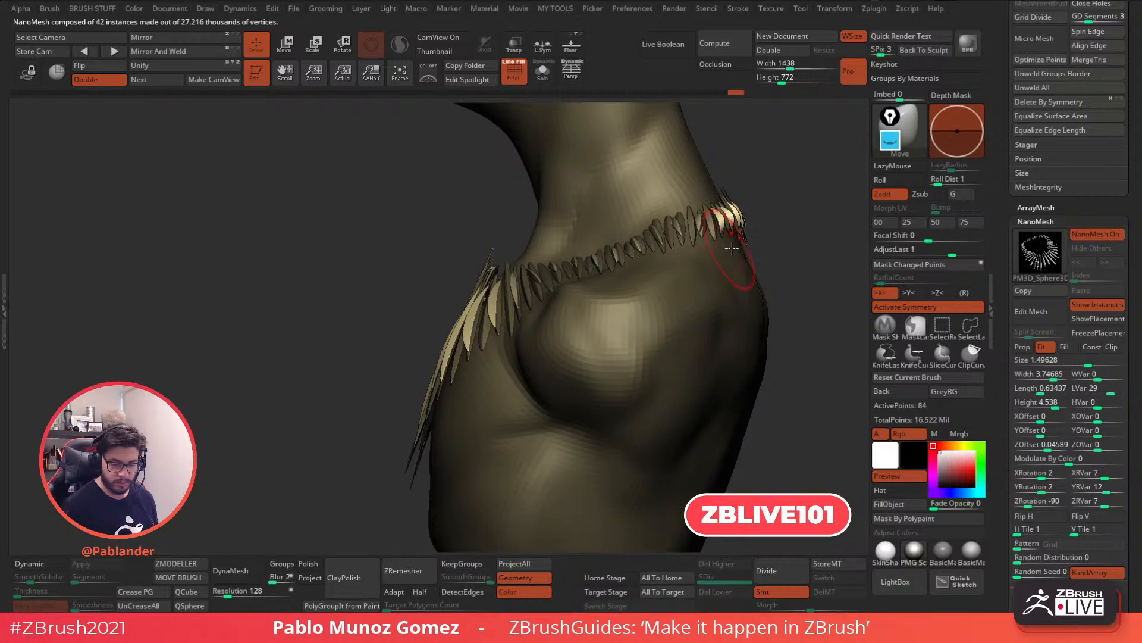
pyautogui.moveTo(756, 196); pyautogui.dragTo(741, 183, button='right')
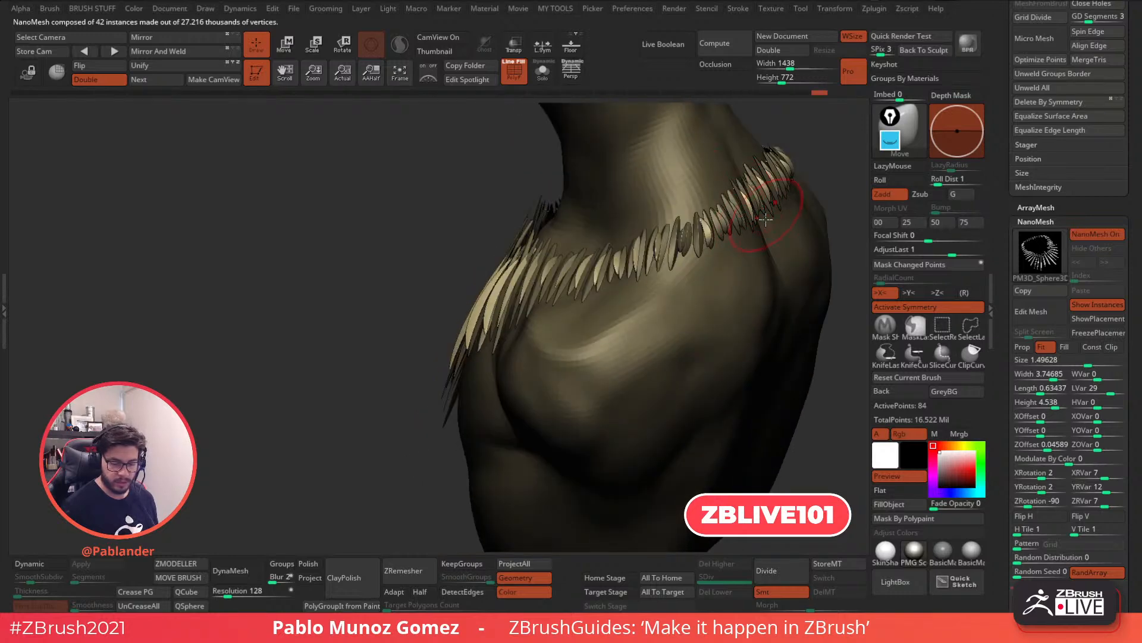
pyautogui.moveTo(741, 222); pyautogui.dragTo(734, 198, button='right')
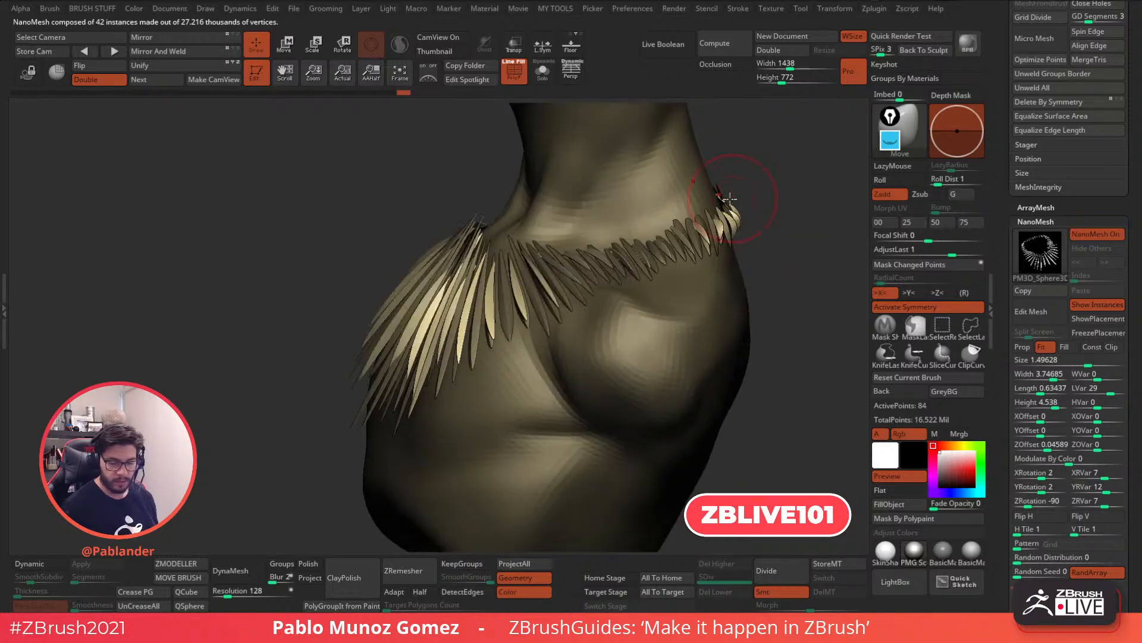
pyautogui.moveTo(774, 243)
pyautogui.mouseDown(button='right')
pyautogui.moveTo(745, 305)
pyautogui.moveTo(790, 275)
pyautogui.moveTo(718, 279)
pyautogui.mouseUp(button='right')
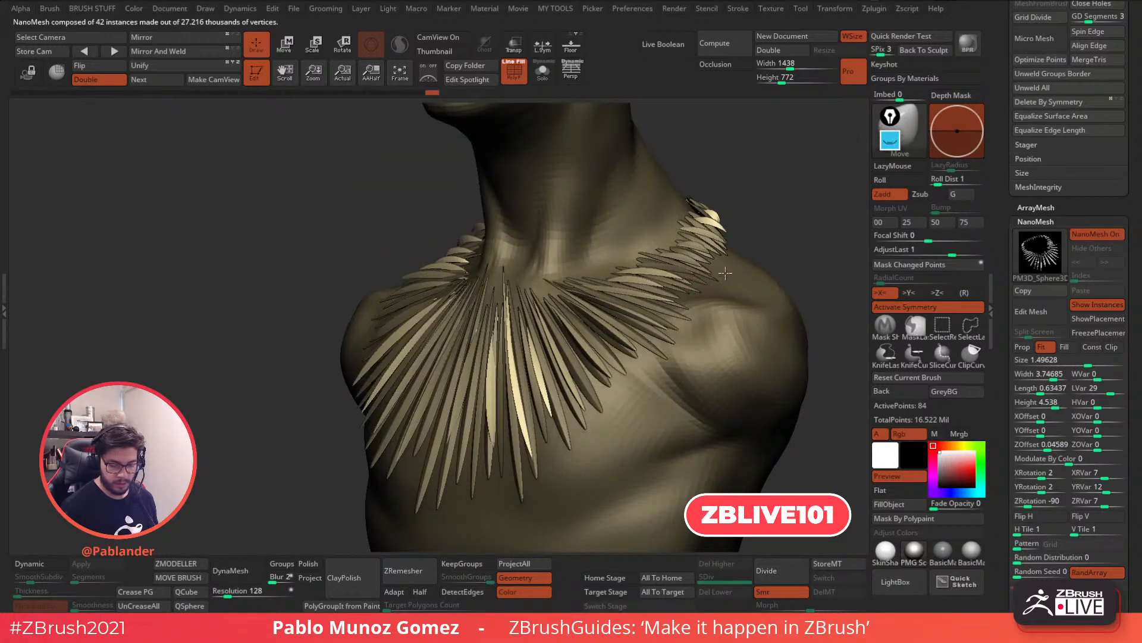
# Reshape the central front blades over the chest with a larger Move brush
pyautogui.moveTo(647, 357); pyautogui.dragTo(661, 343, button='right')
pyautogui.moveTo(565, 301); pyautogui.dragTo(495, 303)
pyautogui.keyDown('alt'); pyautogui.moveTo(495, 304); pyautogui.dragTo(528, 263, button='right'); pyautogui.keyUp('alt')
pyautogui.rightClick(556, 391)
pyautogui.moveTo(575, 395); pyautogui.dragTo(595, 422)
pyautogui.moveTo(595, 422); pyautogui.dragTo(595, 387, button='right')
pyautogui.moveTo(600, 411)
pyautogui.mouseDown()
pyautogui.moveTo(590, 400)
pyautogui.moveTo(541, 401)
pyautogui.mouseUp()
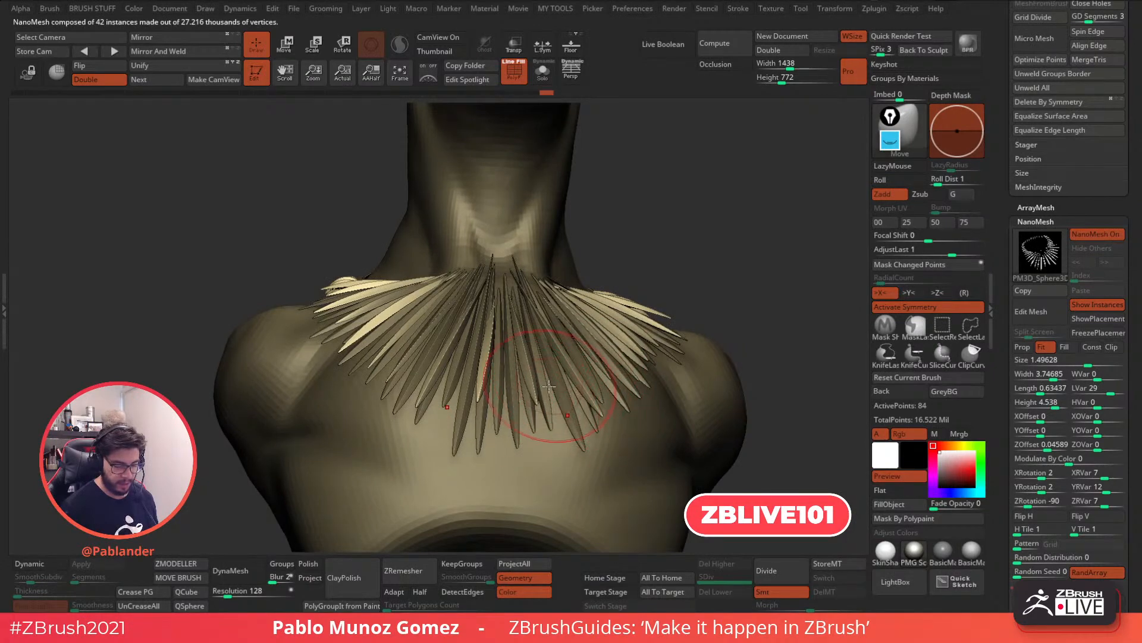
# Nudge the front blades' lower tips and their inner ends at the base of the throat
pyautogui.moveTo(550, 386); pyautogui.dragTo(557, 411, button='right')
pyautogui.moveTo(549, 395); pyautogui.dragTo(540, 384)
pyautogui.moveTo(541, 384); pyautogui.dragTo(559, 410, button='right')
pyautogui.moveTo(541, 238); pyautogui.dragTo(537, 228)
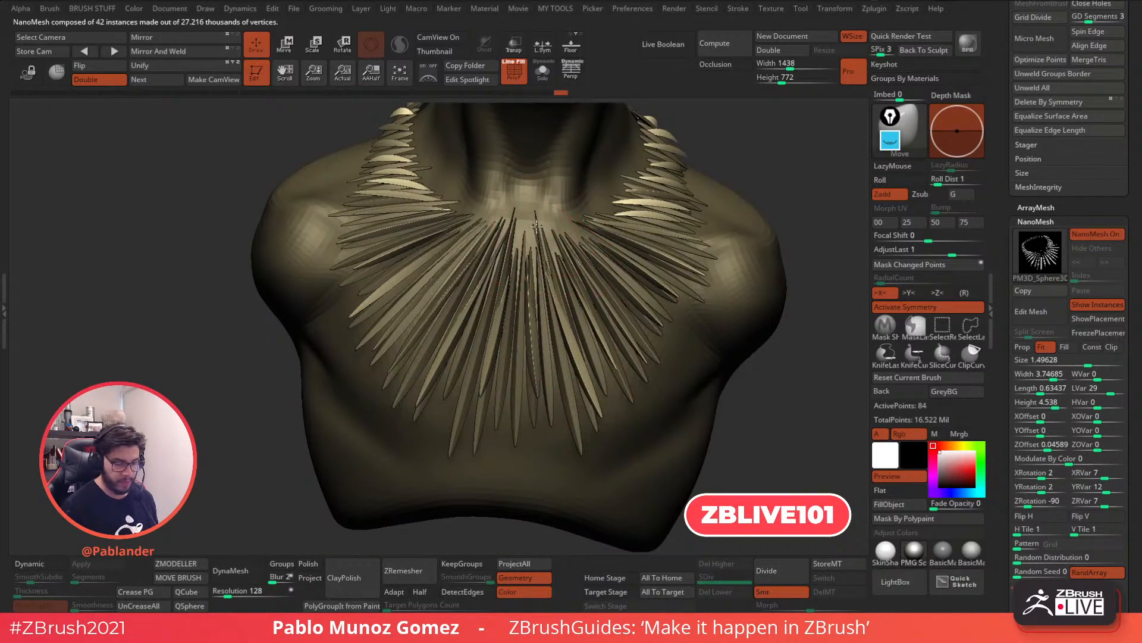
pyautogui.moveTo(538, 229); pyautogui.dragTo(566, 235, button='right')
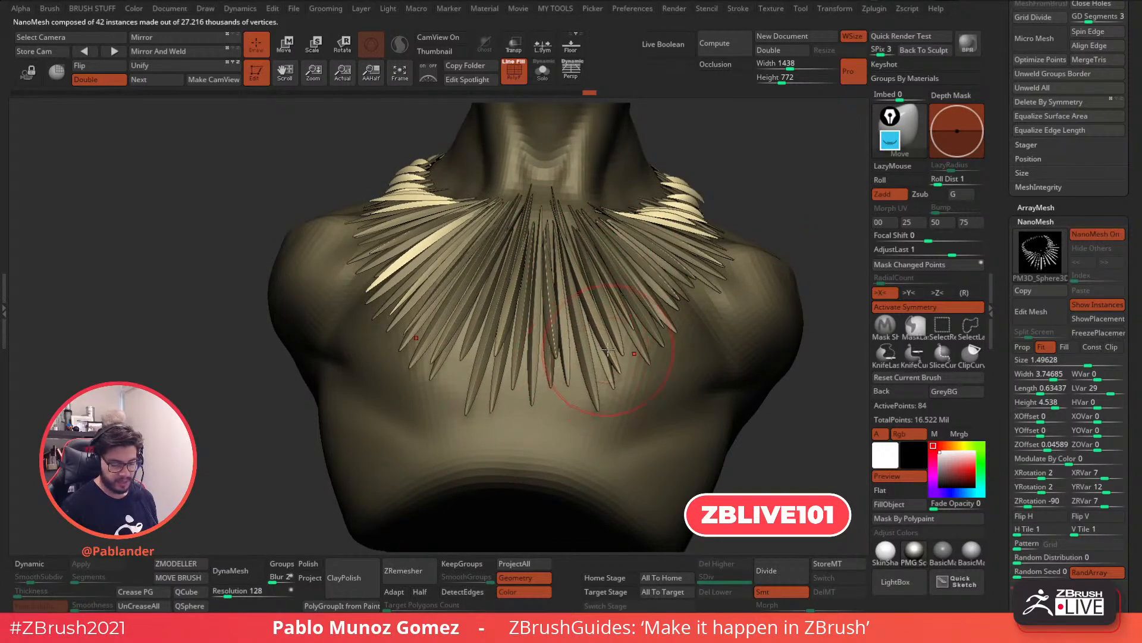
# Move the outer chest blades up toward the shoulders and lift the lower front tips
pyautogui.moveTo(644, 344); pyautogui.dragTo(668, 319)
pyautogui.moveTo(674, 319); pyautogui.dragTo(685, 337, button='right')
pyautogui.moveTo(683, 316); pyautogui.dragTo(686, 299)
pyautogui.moveTo(694, 282); pyautogui.dragTo(701, 291, button='right')
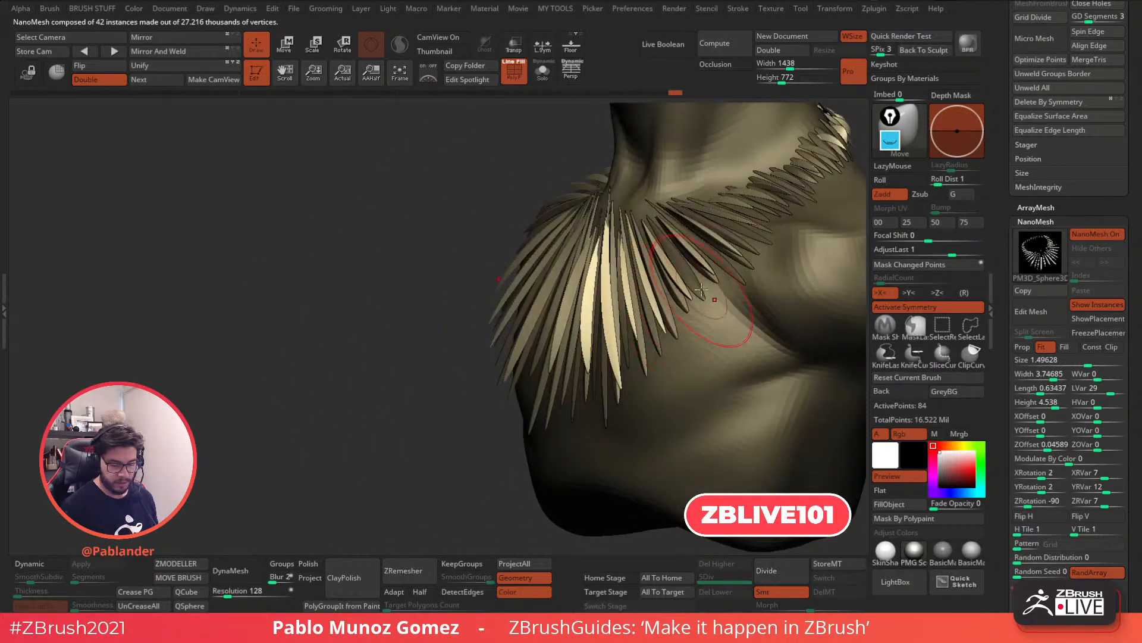
pyautogui.moveTo(622, 376); pyautogui.dragTo(620, 357)
pyautogui.moveTo(620, 345)
pyautogui.keyDown('alt'); pyautogui.mouseDown(button='right')
pyautogui.moveTo(582, 297)
pyautogui.moveTo(674, 297)
pyautogui.mouseUp(button='right'); pyautogui.keyUp('alt')
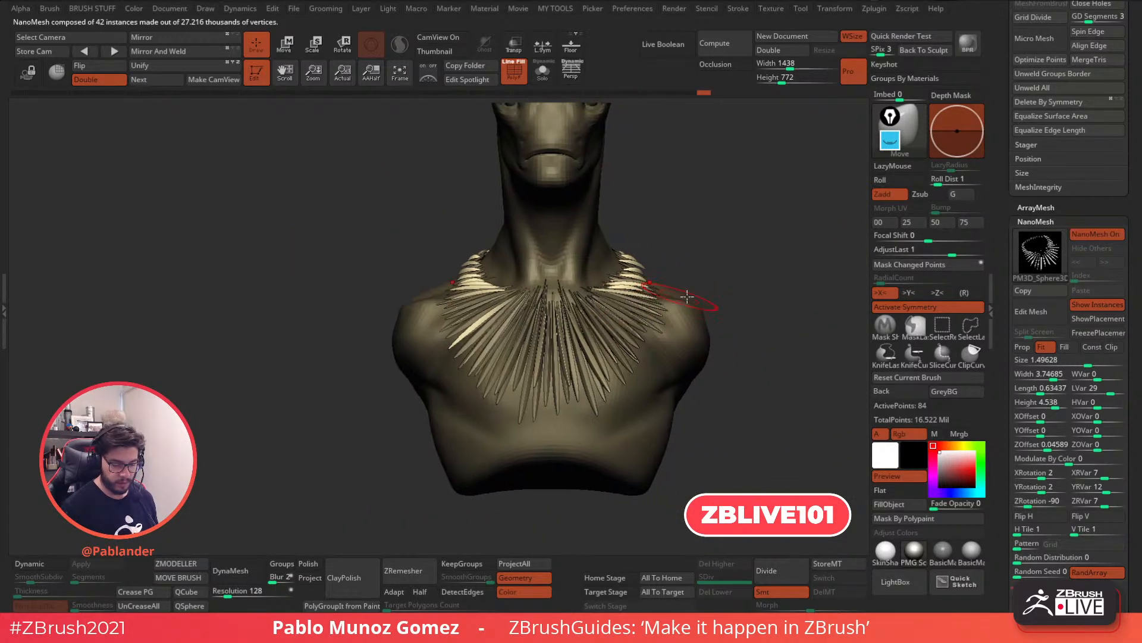
# Display the bust at subdivision level 5 without its wireframe and examine how the blade collar sits on the shoulders and chest
pyautogui.moveTo(1012, 216); pyautogui.dragTo(989, 364)
pyautogui.keyDown('alt'); pyautogui.moveTo(776, 418); pyautogui.dragTo(743, 415); pyautogui.keyUp('alt')
pyautogui.moveTo(743, 415)
pyautogui.mouseDown()
pyautogui.moveTo(760, 483)
pyautogui.moveTo(748, 435)
pyautogui.mouseUp()
pyautogui.moveTo(1008, 216); pyautogui.dragTo(1005, 349)
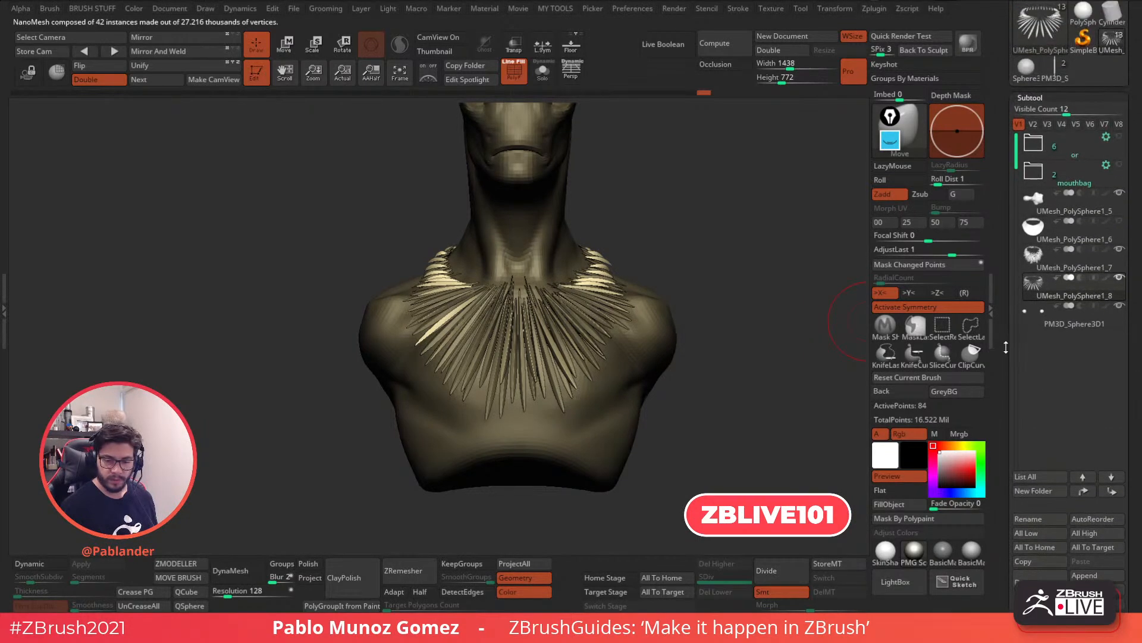
pyautogui.click(1077, 208)
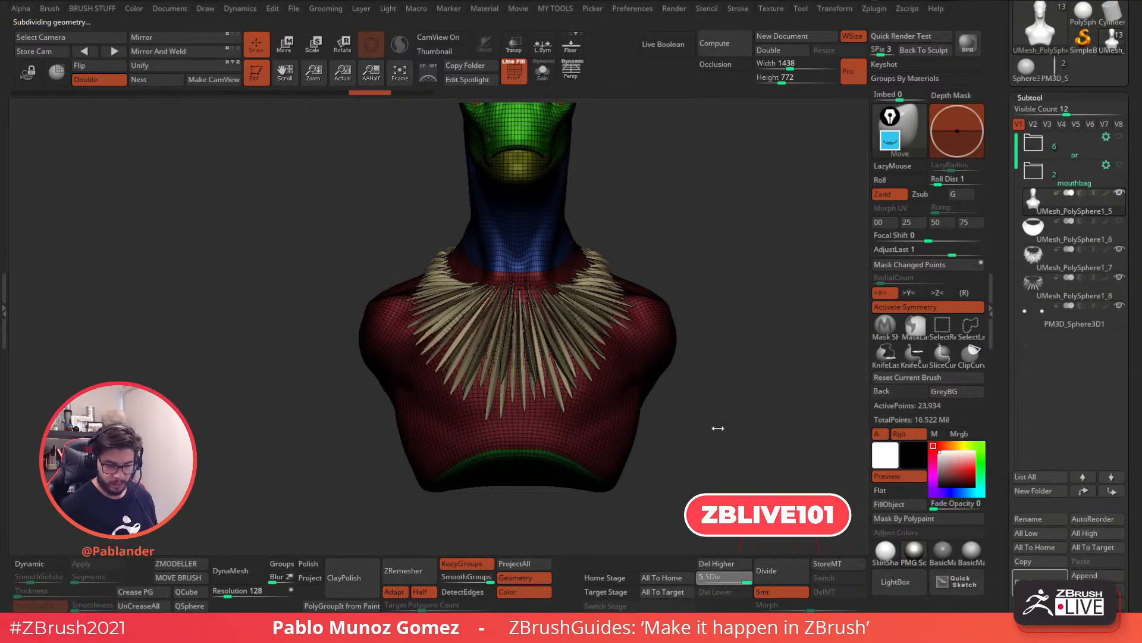
pyautogui.click(517, 81)
pyautogui.moveTo(685, 280); pyautogui.dragTo(743, 352)
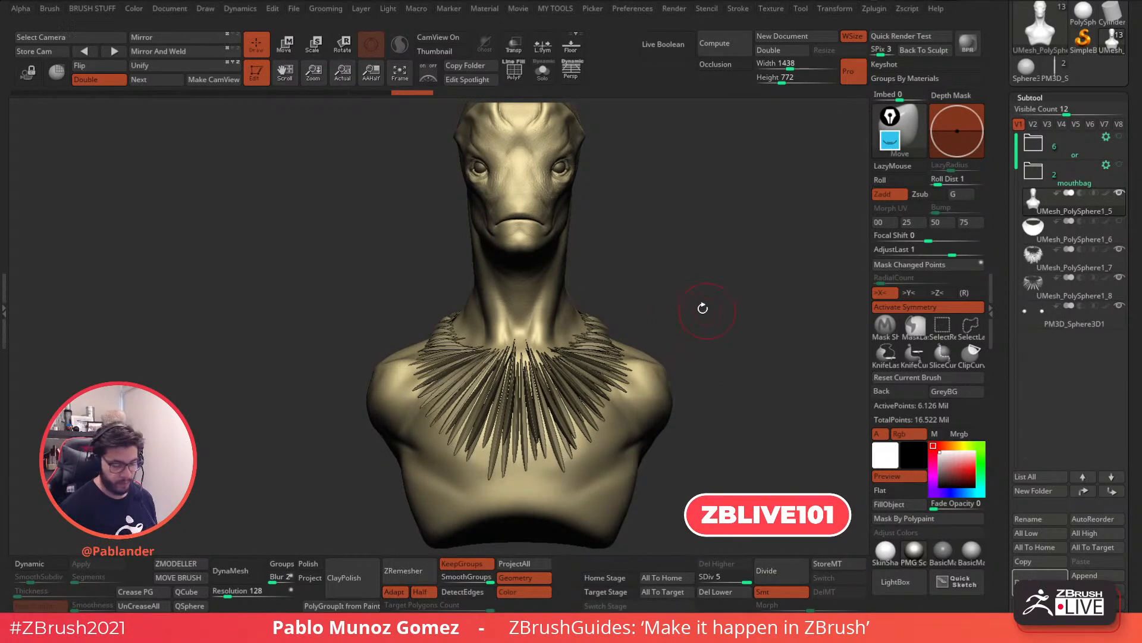
pyautogui.keyDown('alt'); pyautogui.moveTo(586, 395); pyautogui.dragTo(614, 352, button='right'); pyautogui.keyUp('alt')
pyautogui.moveTo(734, 259); pyautogui.dragTo(730, 431)
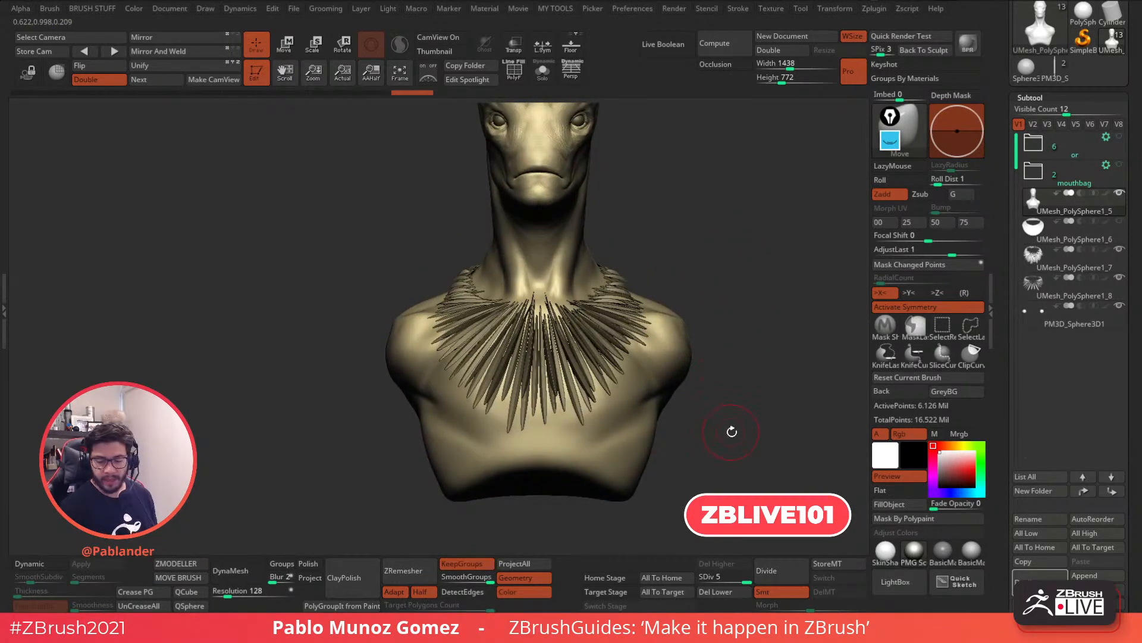
# Duplicate the plain low-poly collar surface, isolated with its wireframe visible, and store a copy in the "or" folder
pyautogui.click(1101, 238)
pyautogui.click(542, 71)
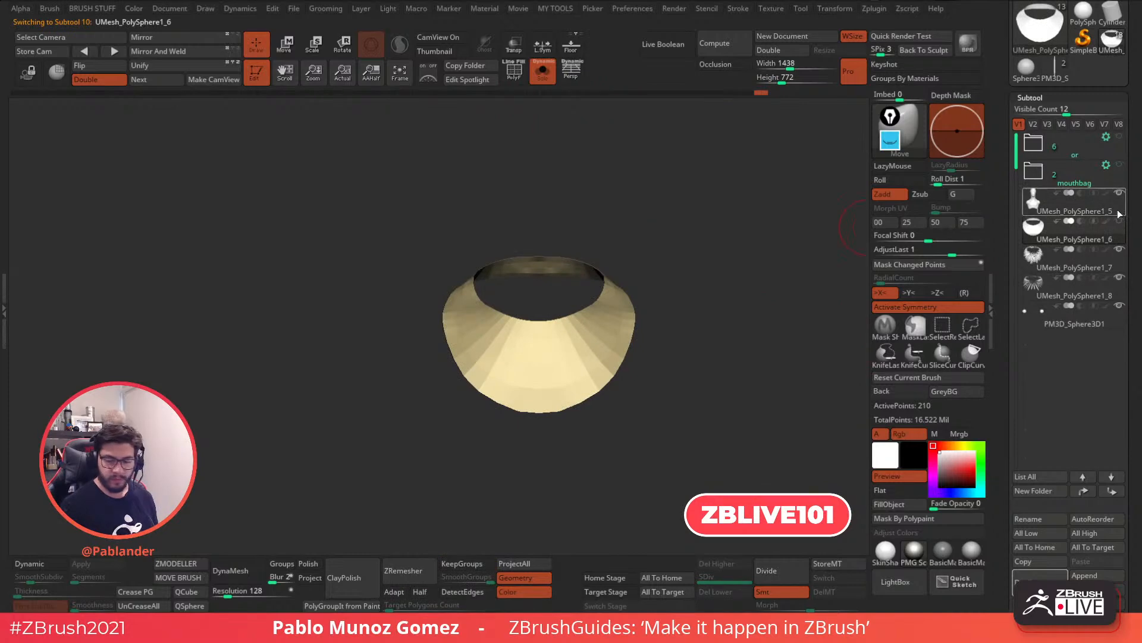
pyautogui.click(515, 82)
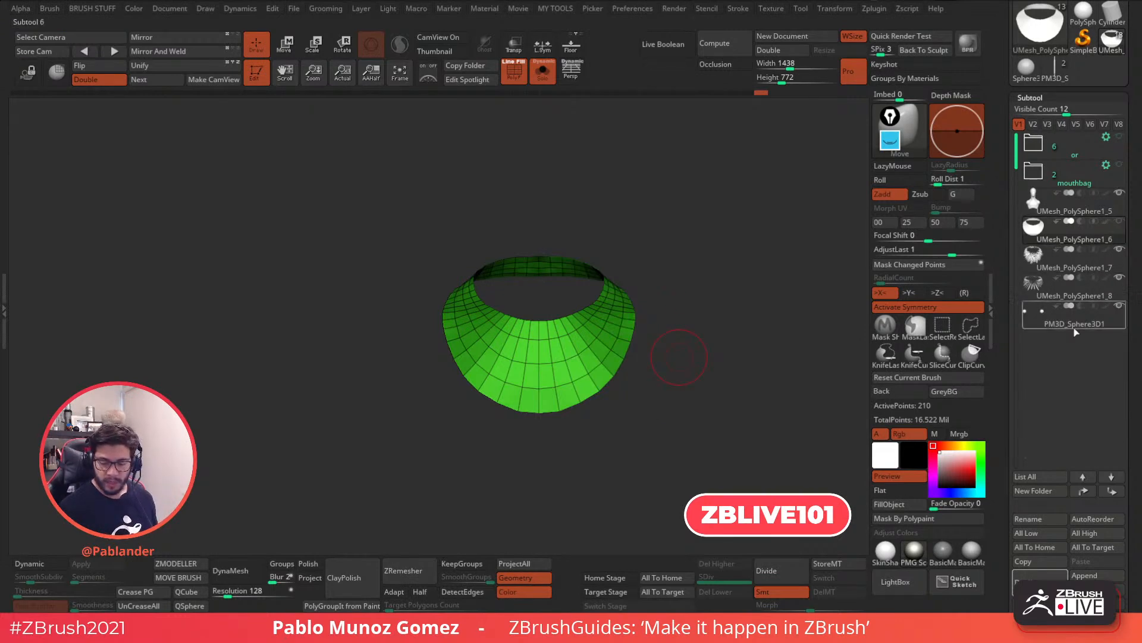
pyautogui.click(1042, 578)
pyautogui.moveTo(1090, 230); pyautogui.dragTo(1087, 147)
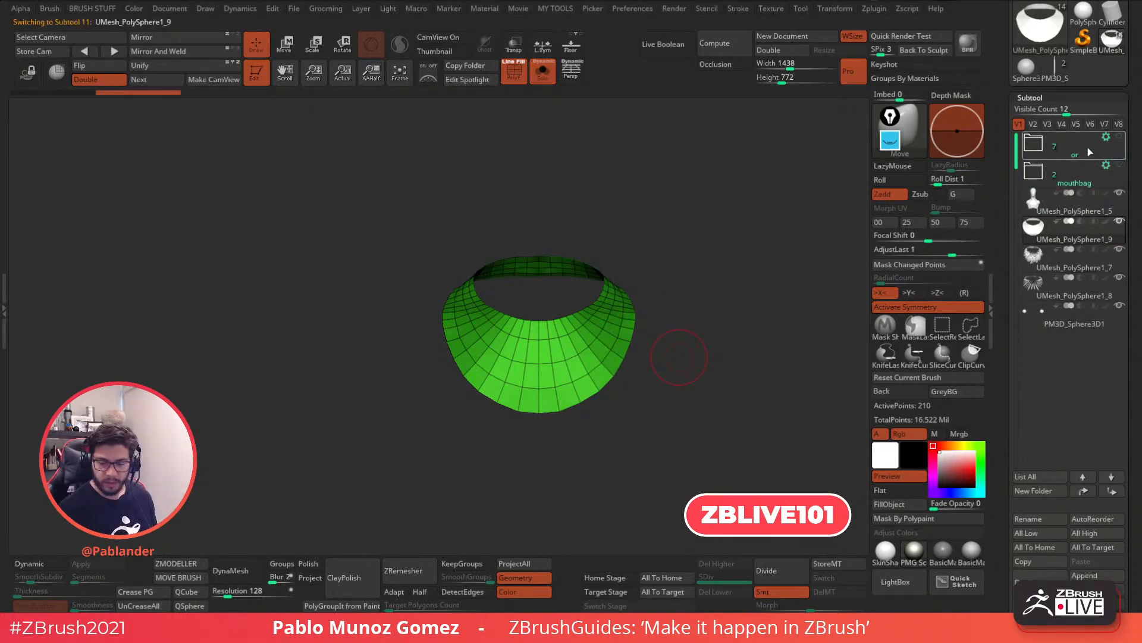
# Set the ZModeler edge action to Insert with the Single EdgeLoop target for the duplicated collar surface
pyautogui.keyDown('alt'); pyautogui.moveTo(689, 299); pyautogui.dragTo(729, 345); pyautogui.keyUp('alt')
pyautogui.moveTo(729, 345); pyautogui.dragTo(733, 360)
pyautogui.click(193, 567)
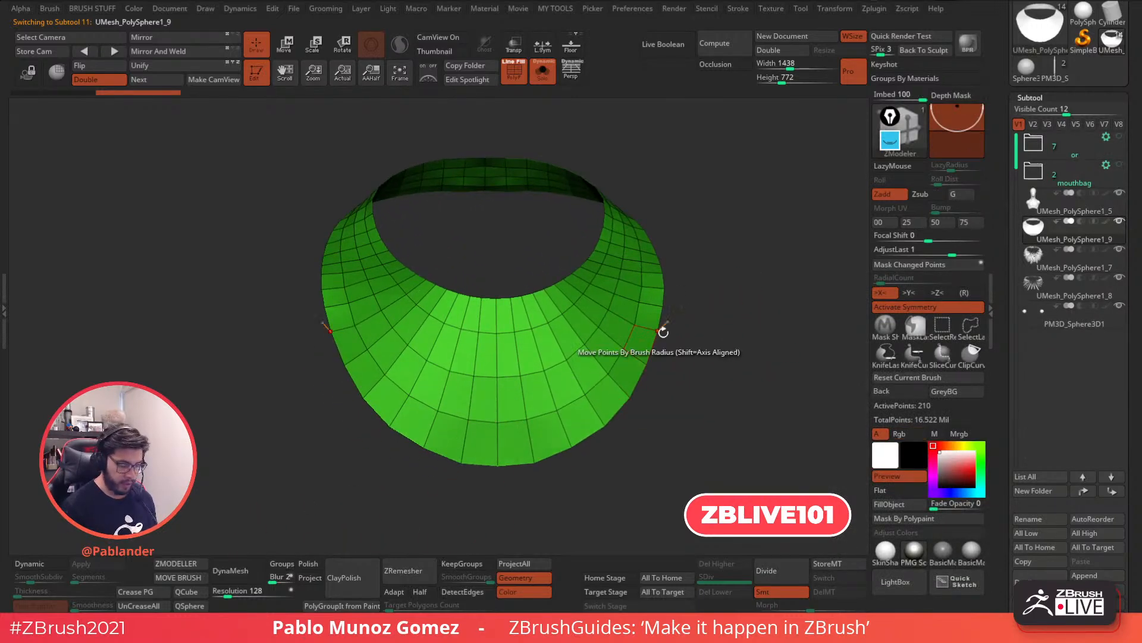
pyautogui.press('space')
pyautogui.click(519, 251)
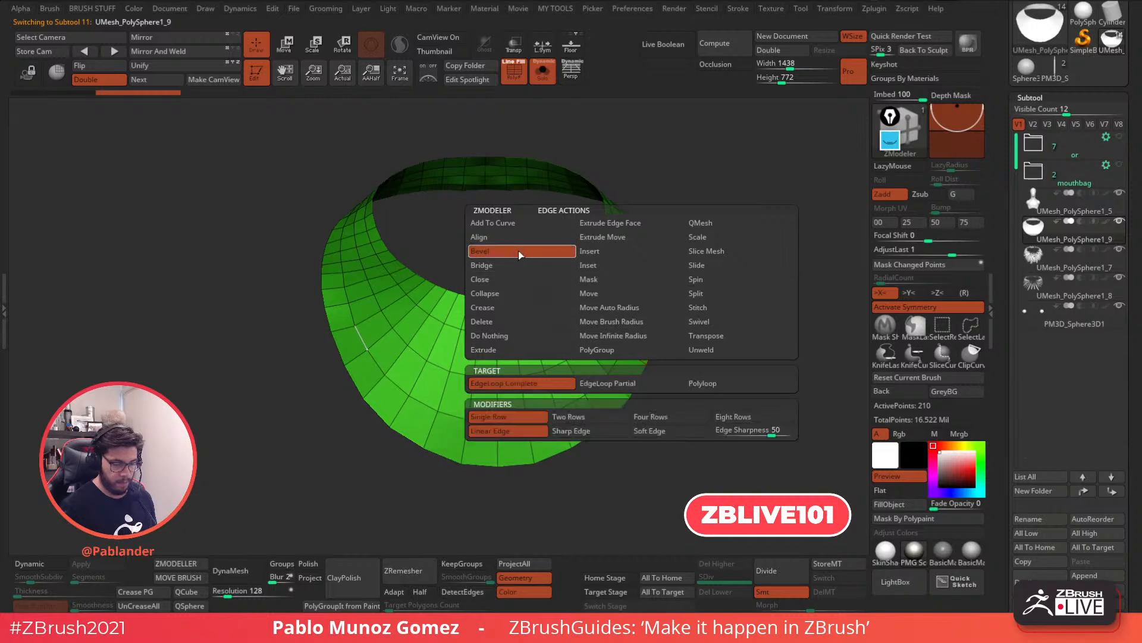
pyautogui.click(718, 221)
pyautogui.press('space')
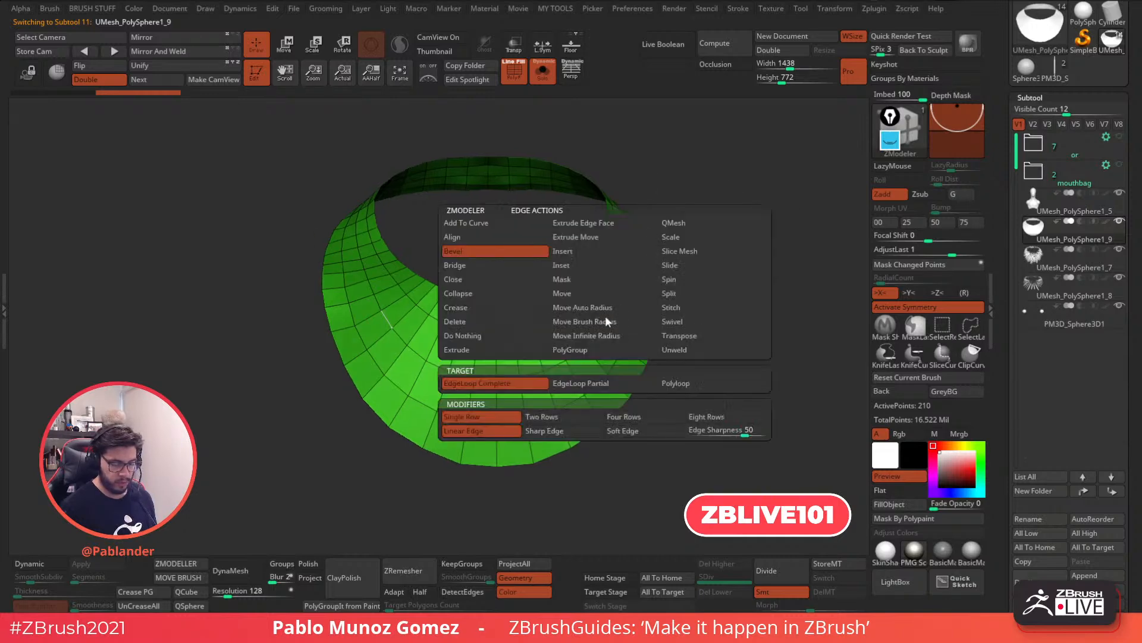
pyautogui.click(604, 251)
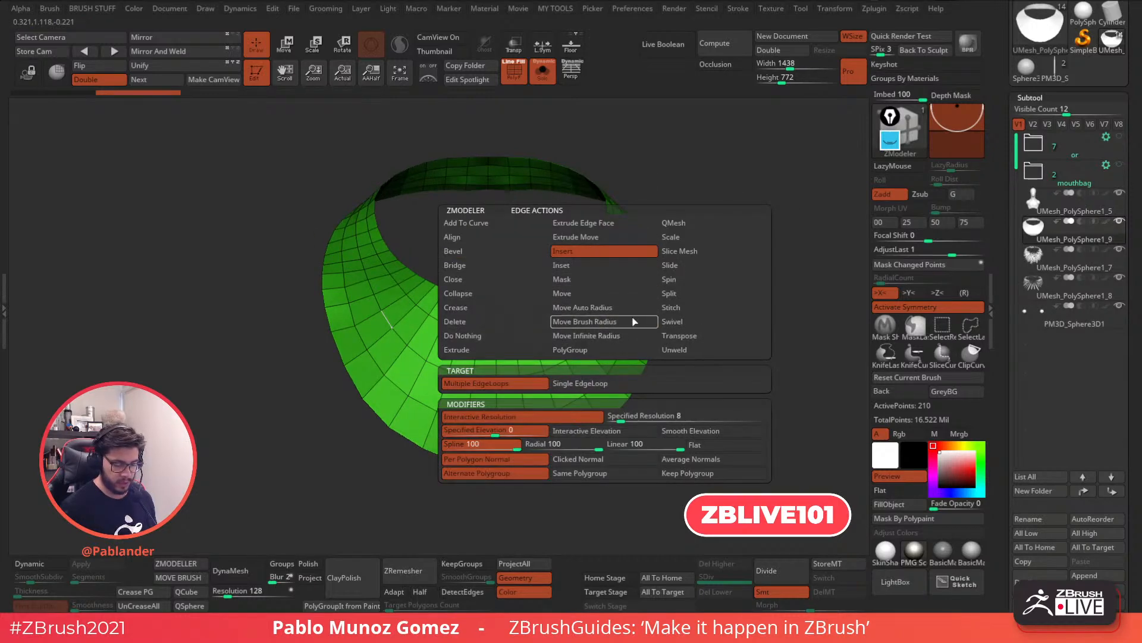
pyautogui.click(610, 384)
pyautogui.moveTo(793, 258); pyautogui.dragTo(776, 300)
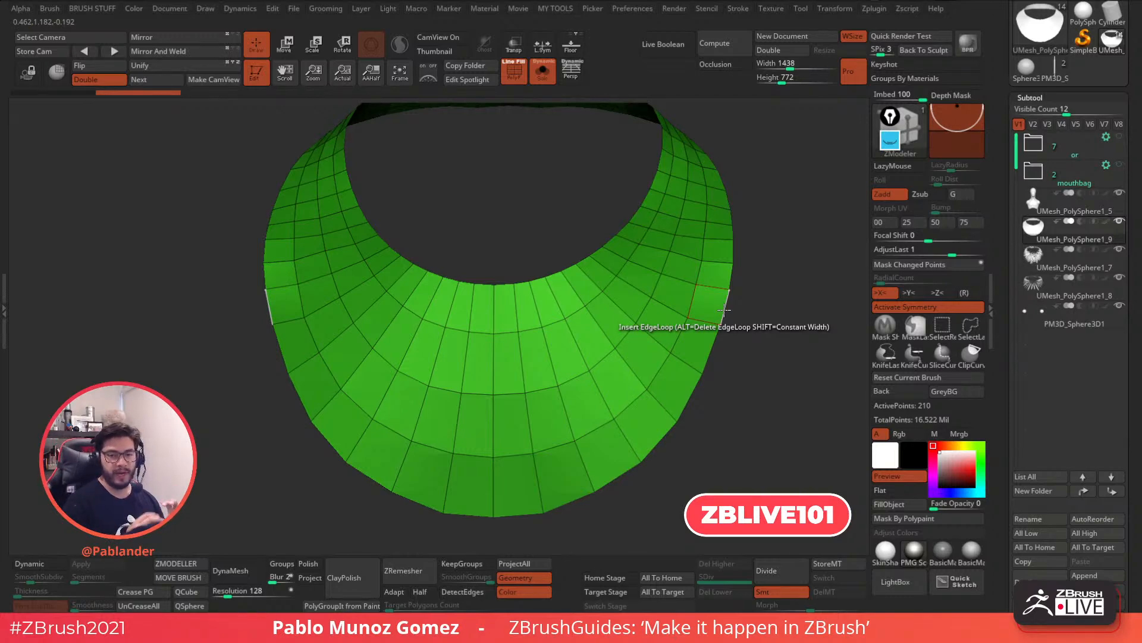
# Insert unevenly spaced edge loops around the collar's inner and middle bands
pyautogui.click(551, 293)
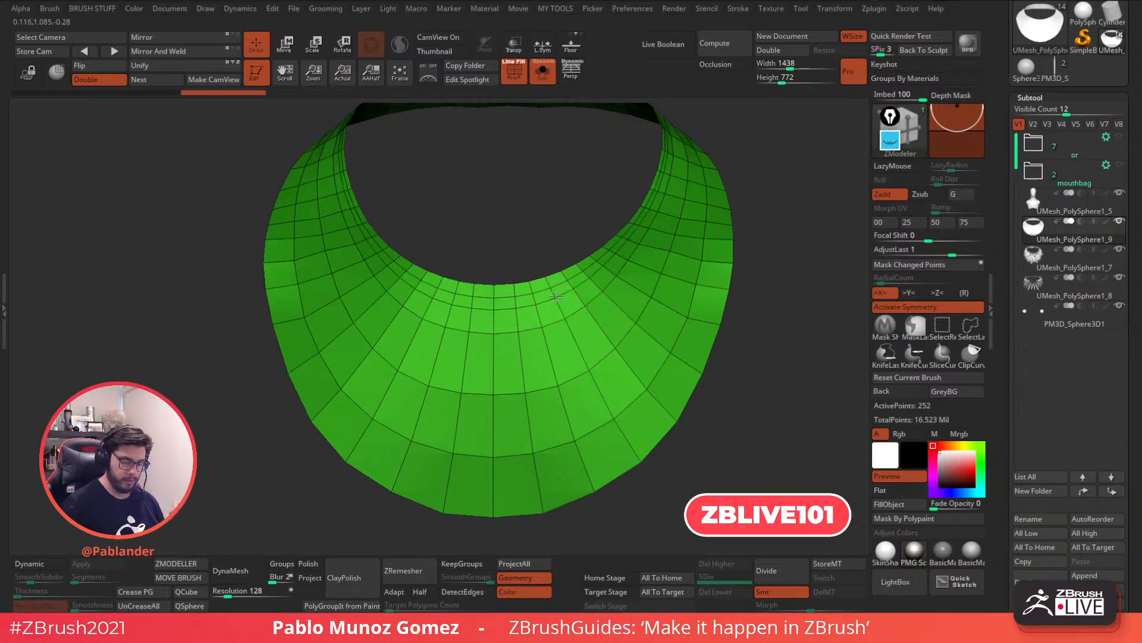
pyautogui.click(573, 315)
pyautogui.click(586, 359)
pyautogui.click(582, 351)
pyautogui.click(594, 379)
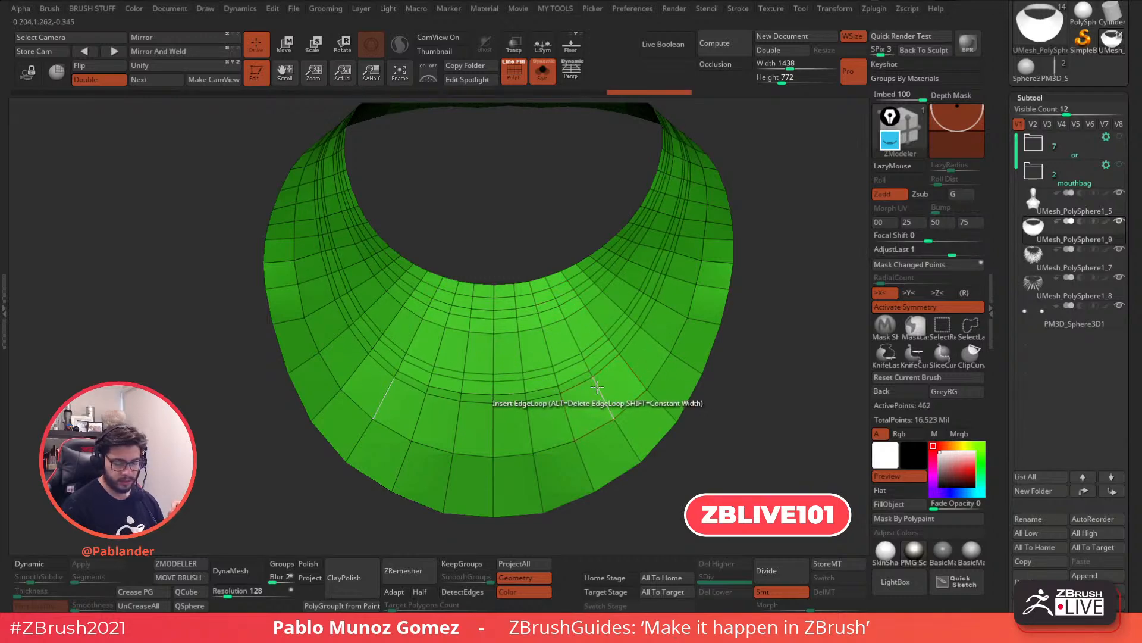
pyautogui.click(598, 384)
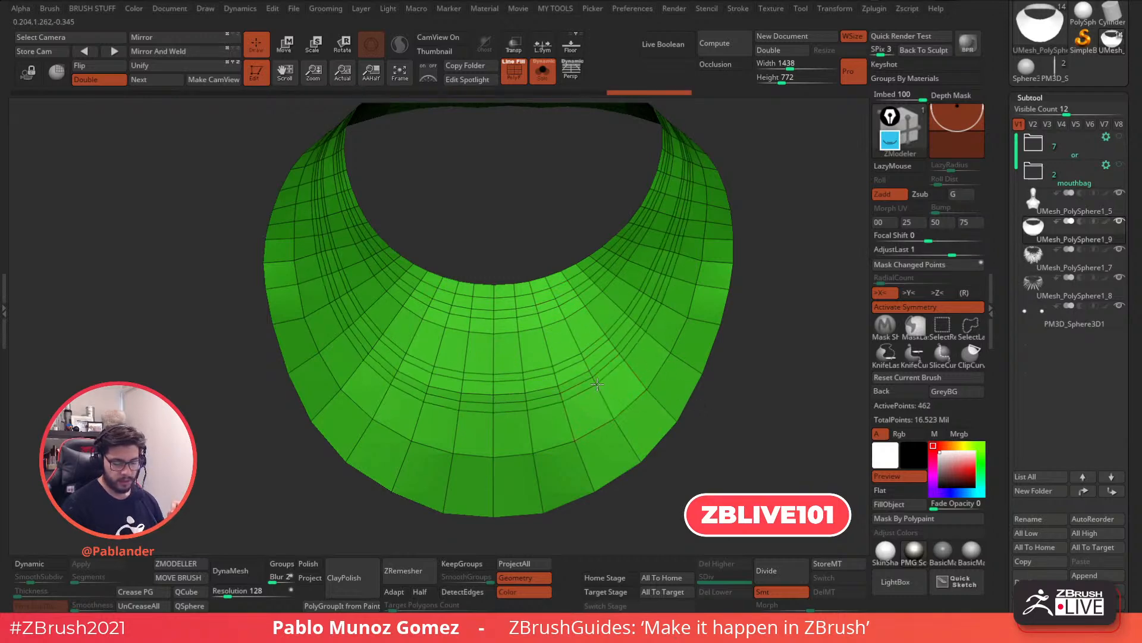
pyautogui.click(586, 356)
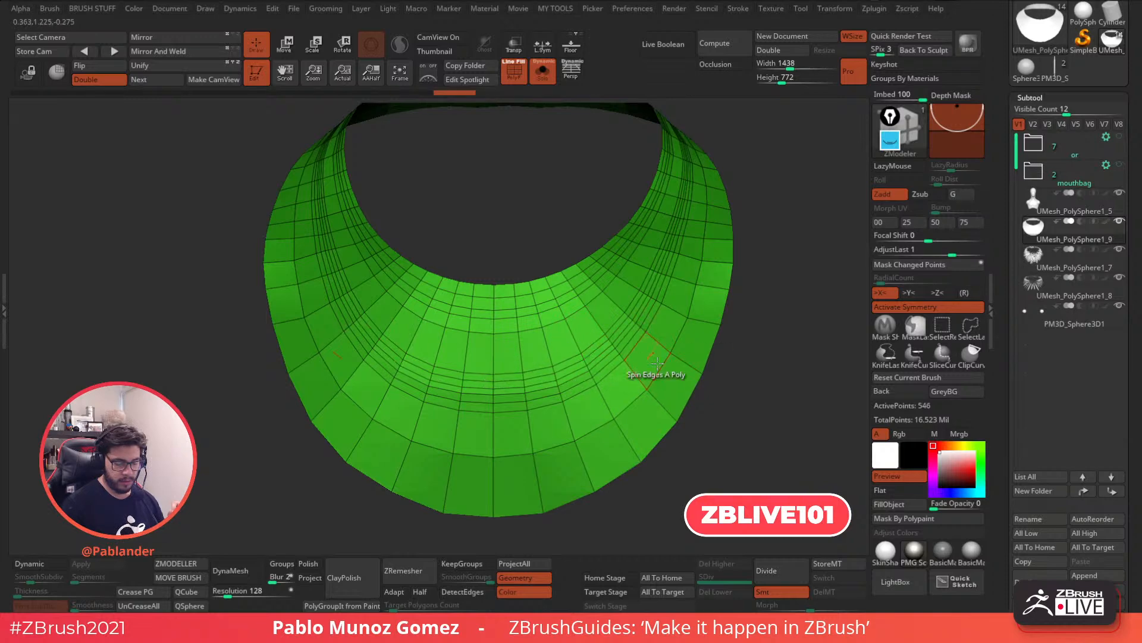
# Insert further unevenly spaced edge loops across the collar's outer bands and one more in its middle area
pyautogui.click(637, 421)
pyautogui.click(631, 429)
pyautogui.click(625, 440)
pyautogui.click(625, 439)
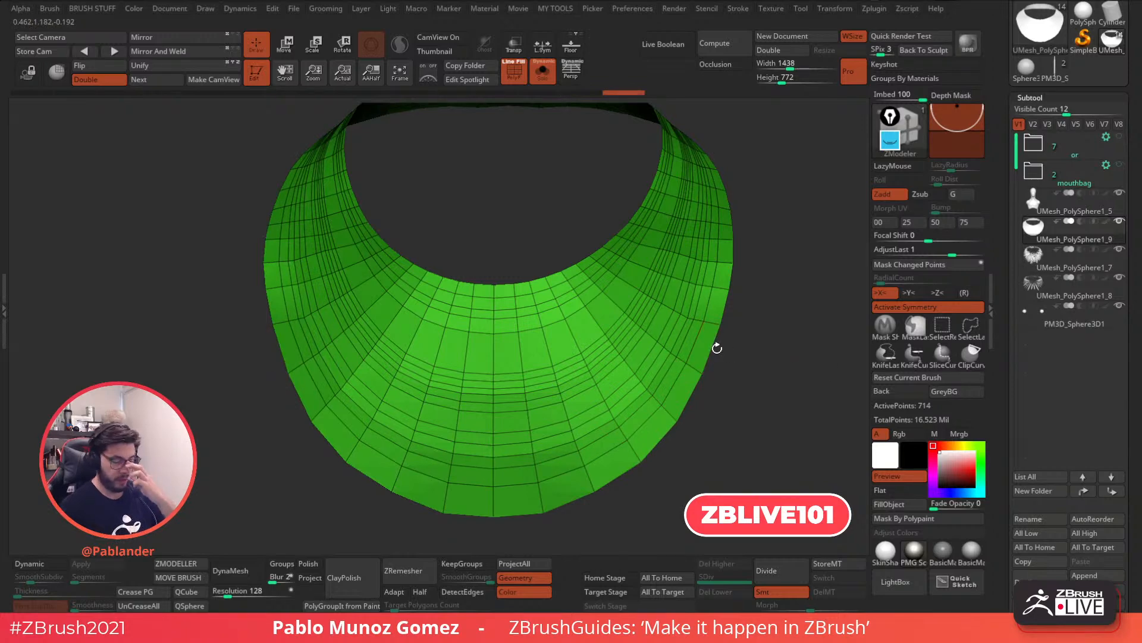
pyautogui.click(646, 310)
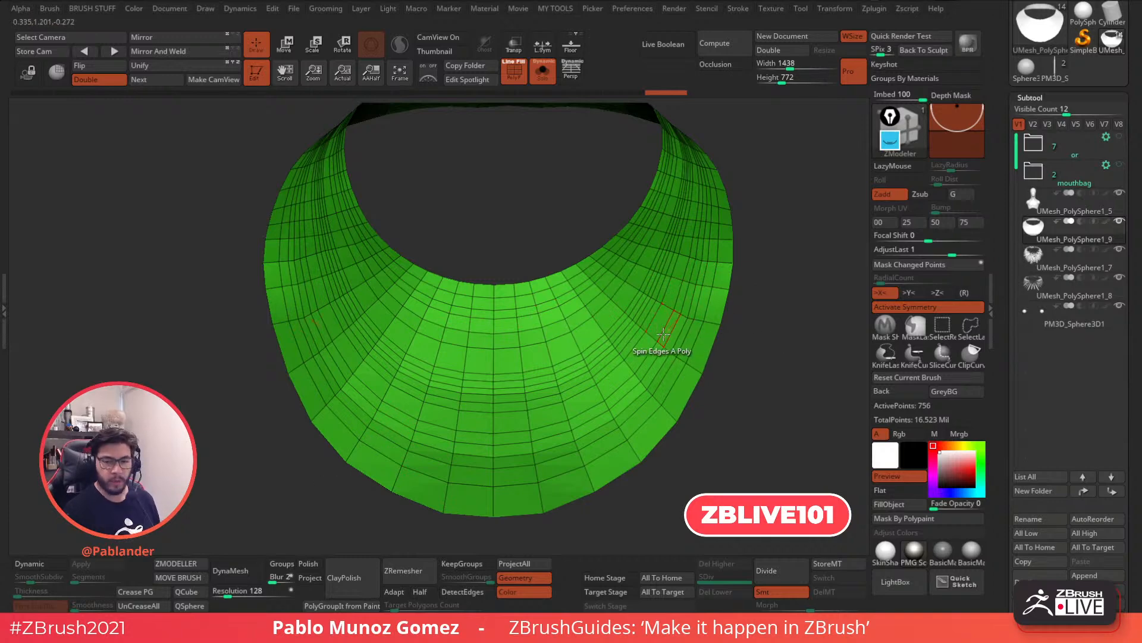
# With symmetry off, hide irregularly spaced polygon loops around the collar, assign the visible loops one new polygroup, and unhide everything
pyautogui.keyDown('alt'); pyautogui.moveTo(650, 342); pyautogui.dragTo(672, 334, button='right'); pyautogui.keyUp('alt')
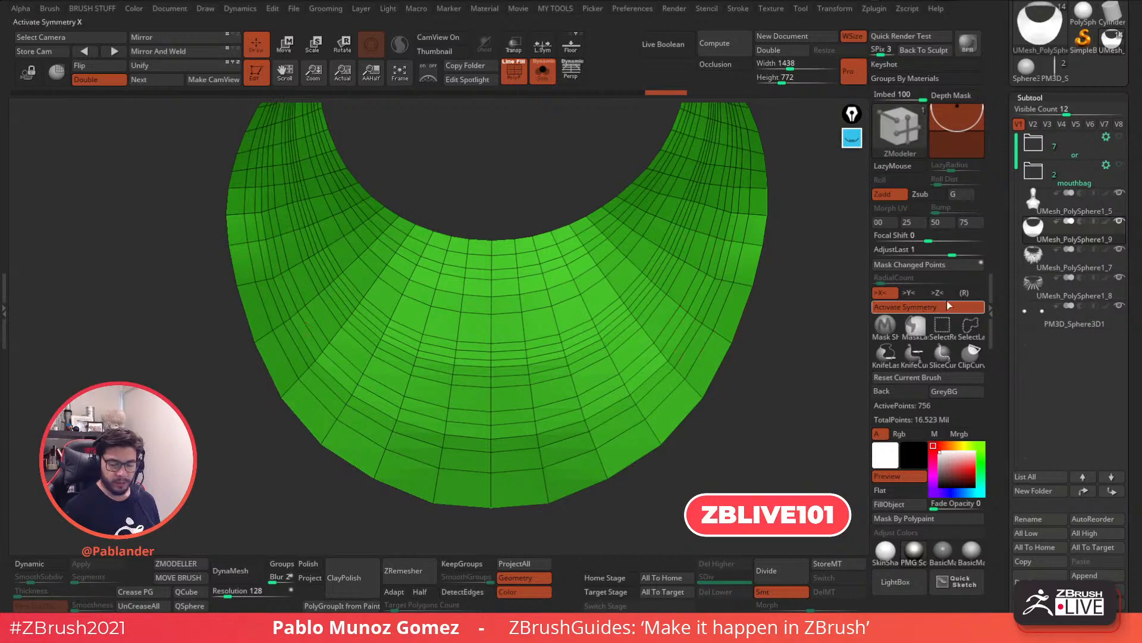
pyautogui.keyDown('ctrl'); pyautogui.keyDown('shift'); pyautogui.click(572, 230); pyautogui.keyUp('shift'); pyautogui.keyUp('ctrl')
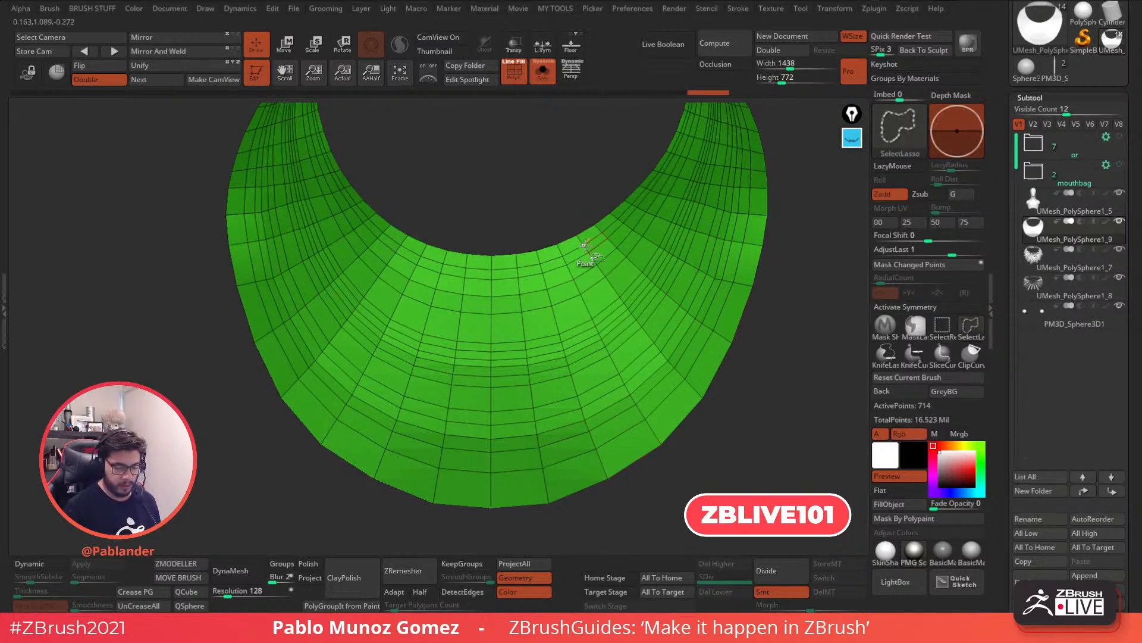
pyautogui.keyDown('ctrl'); pyautogui.keyDown('shift'); pyautogui.click(607, 286); pyautogui.keyUp('shift'); pyautogui.keyUp('ctrl')
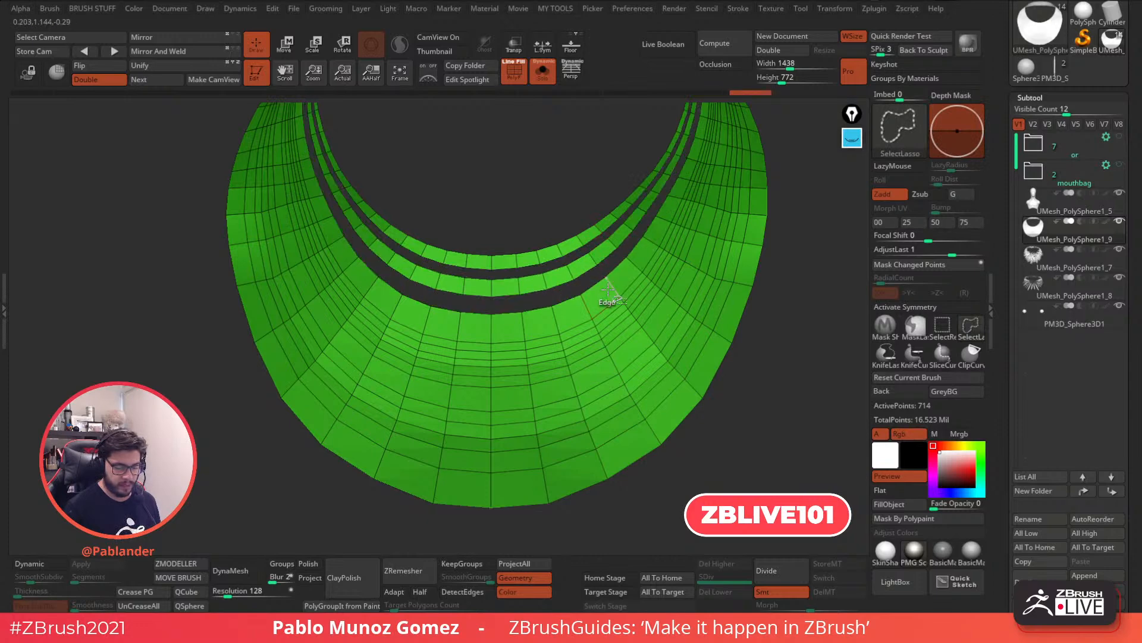
pyautogui.keyDown('ctrl'); pyautogui.keyDown('shift'); pyautogui.click(631, 316); pyautogui.keyUp('shift'); pyautogui.keyUp('ctrl')
pyautogui.keyDown('ctrl'); pyautogui.keyDown('shift'); pyautogui.click(641, 328); pyautogui.keyUp('shift'); pyautogui.keyUp('ctrl')
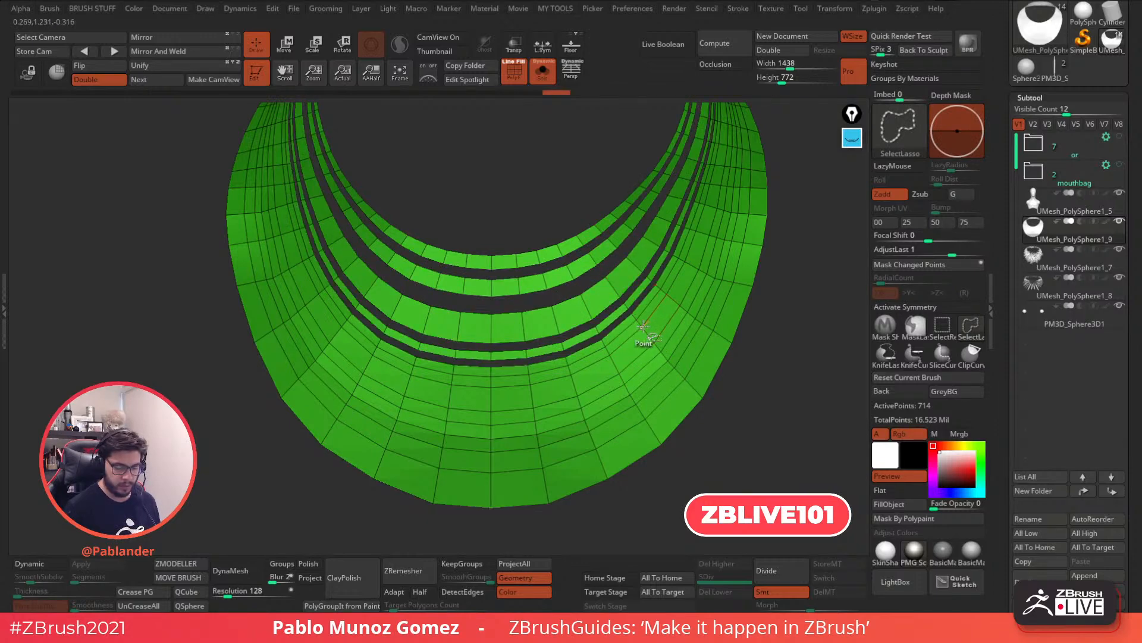
pyautogui.keyDown('ctrl'); pyautogui.keyDown('shift'); pyautogui.click(640, 325); pyautogui.keyUp('shift'); pyautogui.keyUp('ctrl')
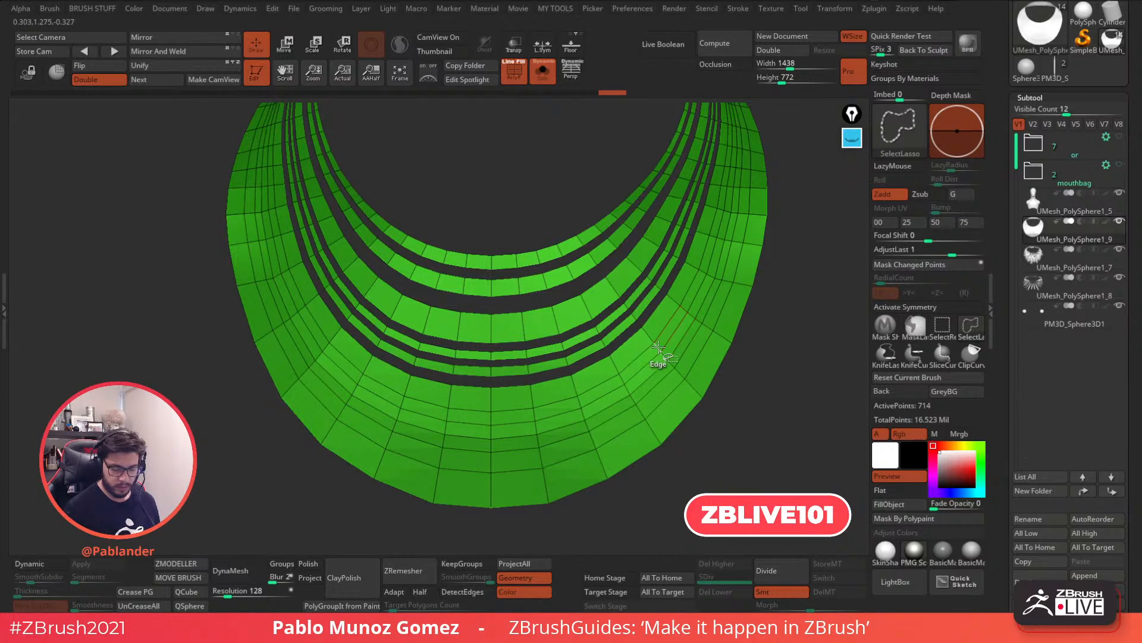
pyautogui.keyDown('ctrl'); pyautogui.keyDown('shift'); pyautogui.click(671, 359); pyautogui.keyUp('shift'); pyautogui.keyUp('ctrl')
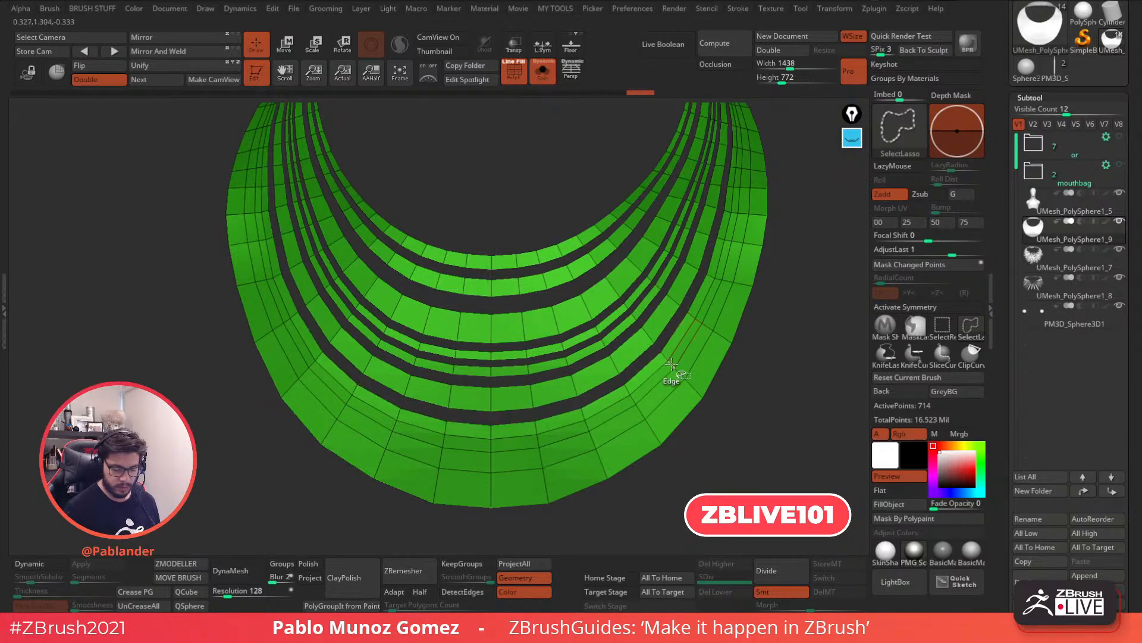
pyautogui.hotkey('ctrl', 'w')
pyautogui.hotkey('ctrl', 'w')
pyautogui.keyDown('ctrl'); pyautogui.keyDown('shift'); pyautogui.click(739, 402); pyautogui.keyUp('shift'); pyautogui.keyUp('ctrl')
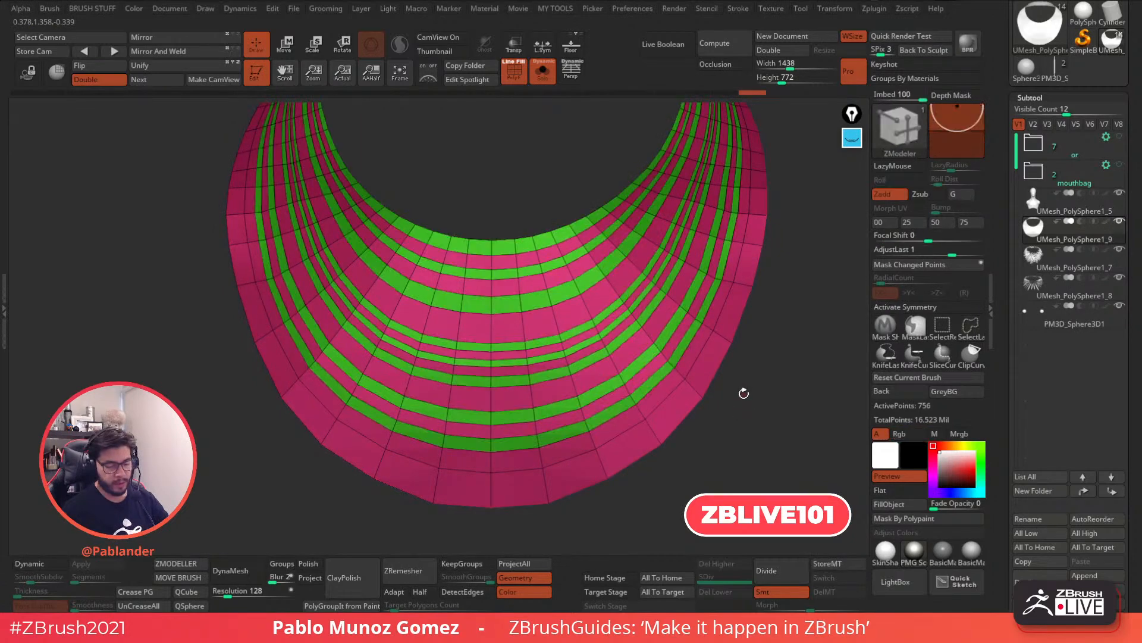
# Isolate three of the wider green loops around the collar, give them their own polygroup, and unhide the full surface
pyautogui.moveTo(709, 402)
pyautogui.mouseDown()
pyautogui.moveTo(755, 375)
pyautogui.moveTo(755, 351)
pyautogui.moveTo(759, 372)
pyautogui.moveTo(726, 355)
pyautogui.mouseUp()
pyautogui.hotkey('ctrl', 'shift')
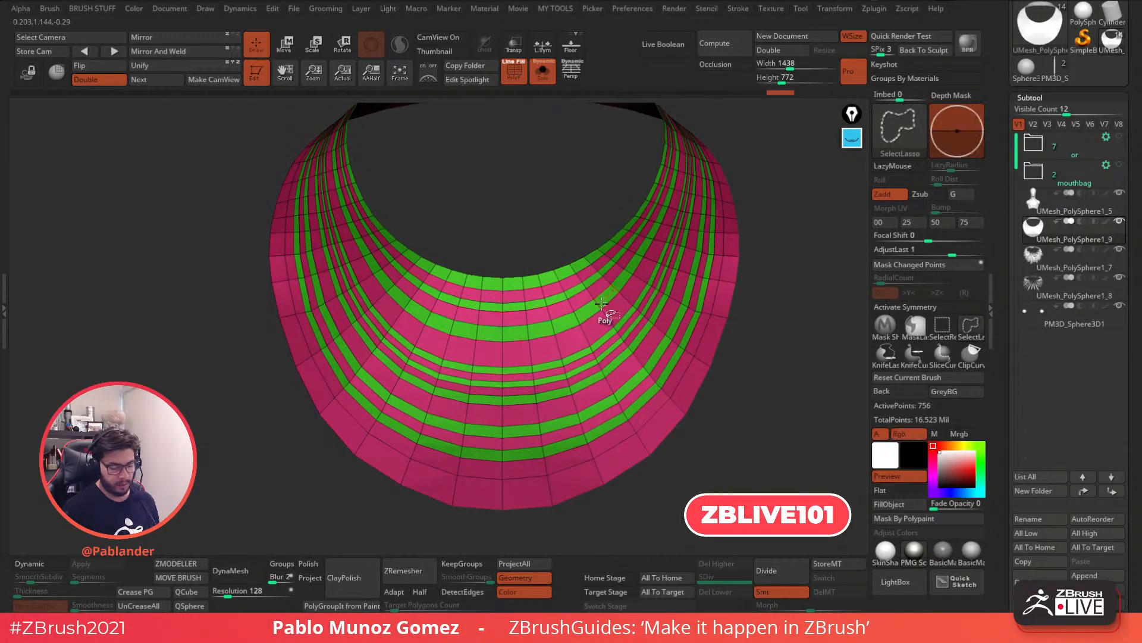
pyautogui.keyDown('ctrl'); pyautogui.keyDown('shift'); pyautogui.click(598, 304); pyautogui.keyUp('shift'); pyautogui.keyUp('ctrl')
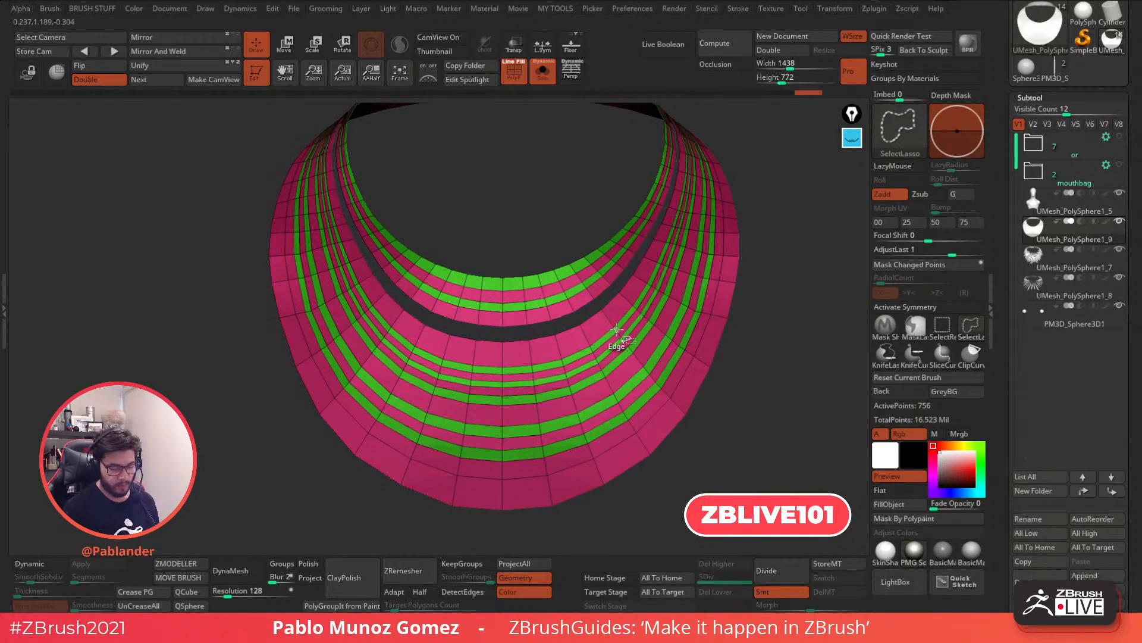
pyautogui.keyDown('ctrl'); pyautogui.keyDown('shift'); pyautogui.click(647, 374); pyautogui.keyUp('shift'); pyautogui.keyUp('ctrl')
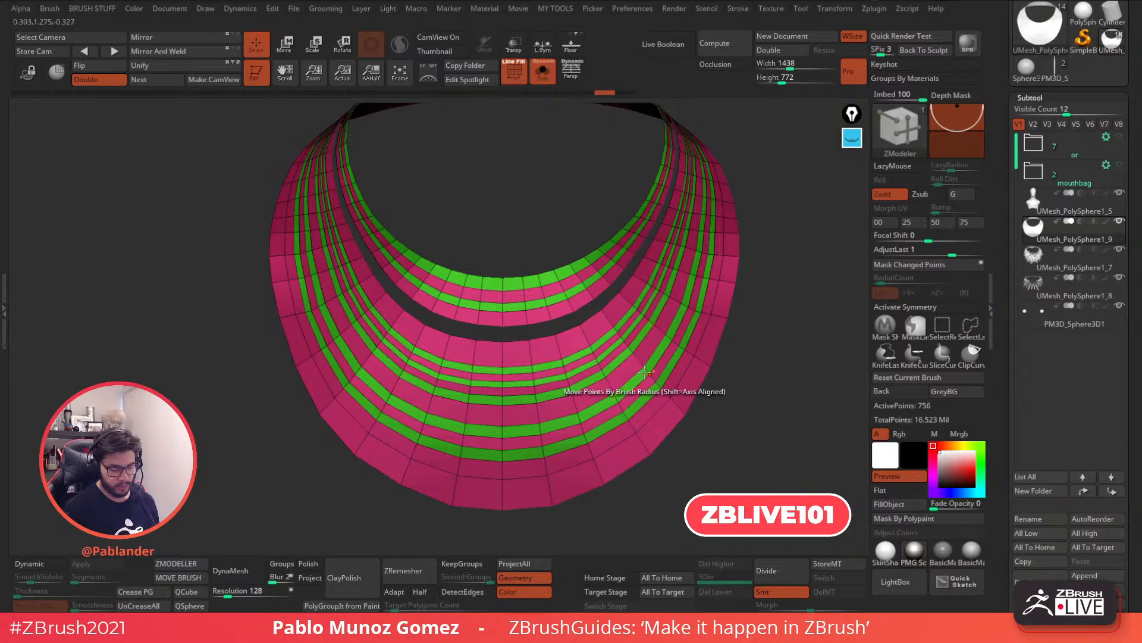
pyautogui.keyDown('ctrl'); pyautogui.keyDown('shift'); pyautogui.click(631, 354); pyautogui.keyUp('shift'); pyautogui.keyUp('ctrl')
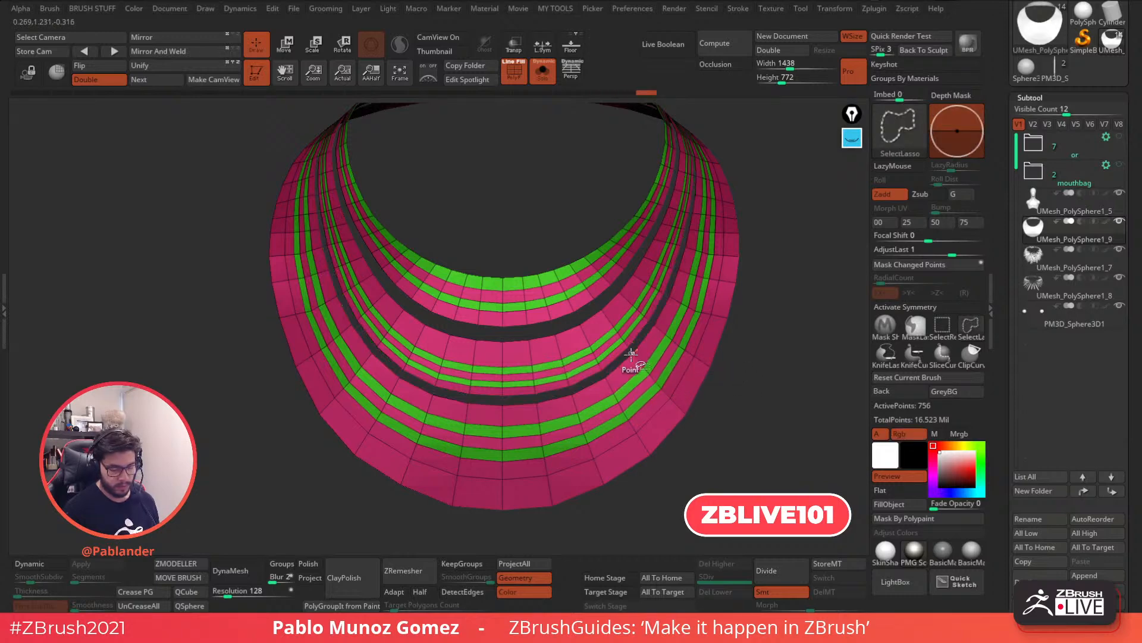
pyautogui.keyDown('ctrl'); pyautogui.keyDown('shift'); pyautogui.click(646, 380); pyautogui.keyUp('shift'); pyautogui.keyUp('ctrl')
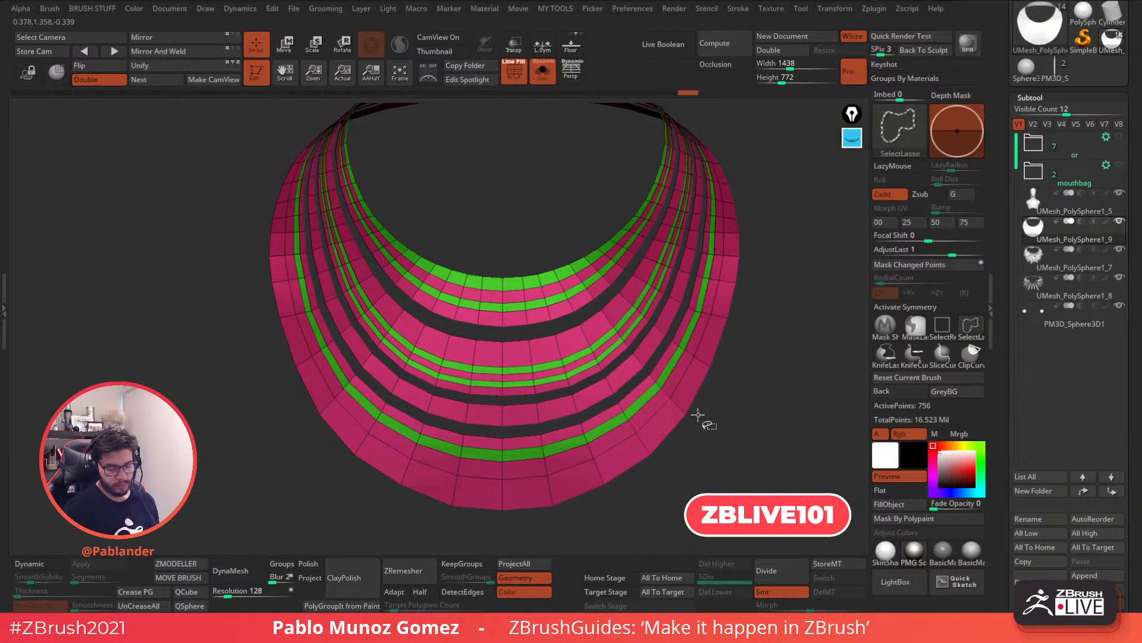
pyautogui.keyDown('ctrl'); pyautogui.keyDown('shift'); pyautogui.click(743, 381); pyautogui.keyUp('shift'); pyautogui.keyUp('ctrl')
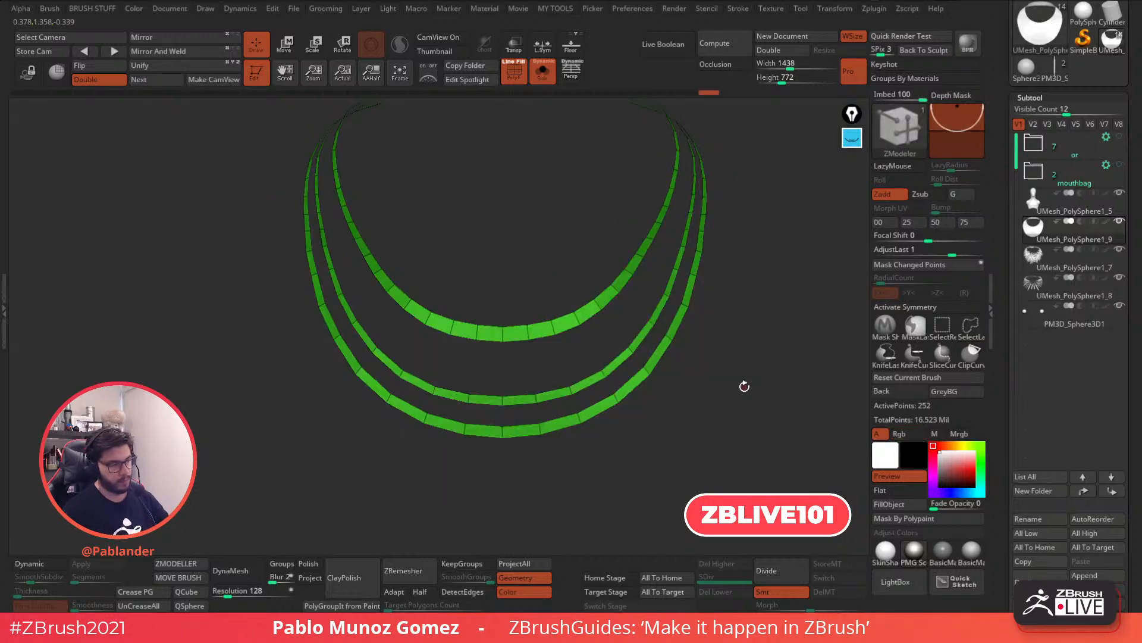
pyautogui.keyDown('ctrl'); pyautogui.keyDown('shift'); pyautogui.click(765, 389); pyautogui.keyUp('shift'); pyautogui.keyUp('ctrl')
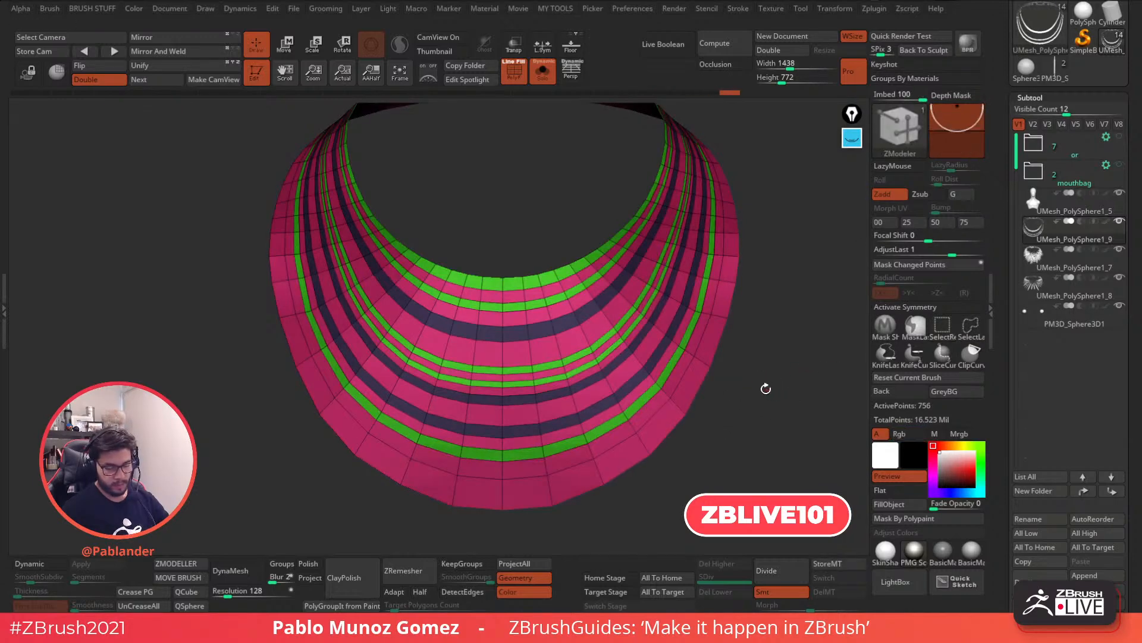
# Hide the remaining green loops, merge all other collar faces into one polygroup, and unhide the full surface
pyautogui.keyDown('ctrl'); pyautogui.keyDown('shift'); pyautogui.doubleClick(564, 304); pyautogui.keyUp('shift'); pyautogui.keyUp('ctrl')
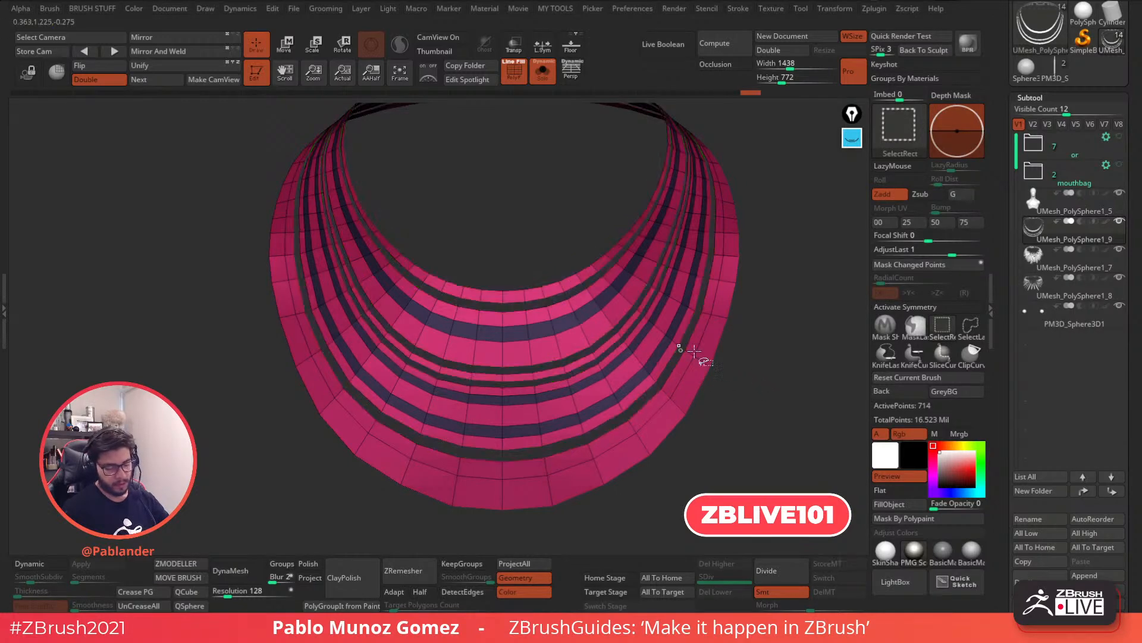
pyautogui.hotkey('ctrl', 'w')
pyautogui.keyDown('ctrl'); pyautogui.keyDown('shift'); pyautogui.click(756, 353); pyautogui.keyUp('shift'); pyautogui.keyUp('ctrl')
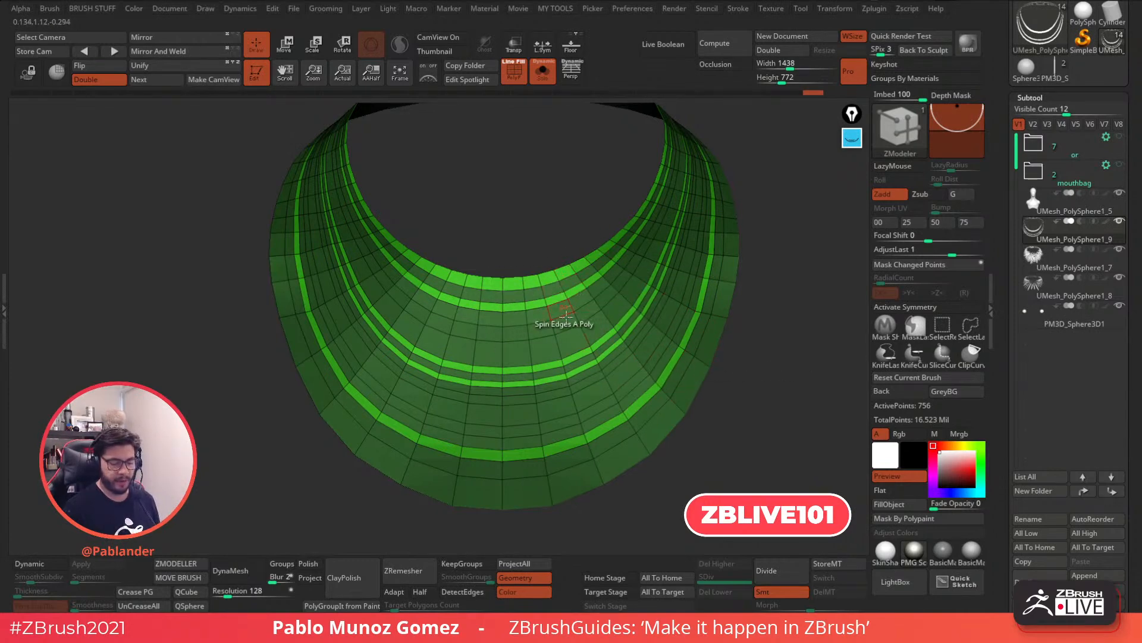
pyautogui.moveTo(762, 357)
pyautogui.mouseDown()
pyautogui.moveTo(777, 357)
pyautogui.moveTo(767, 352)
pyautogui.moveTo(761, 379)
pyautogui.mouseUp()
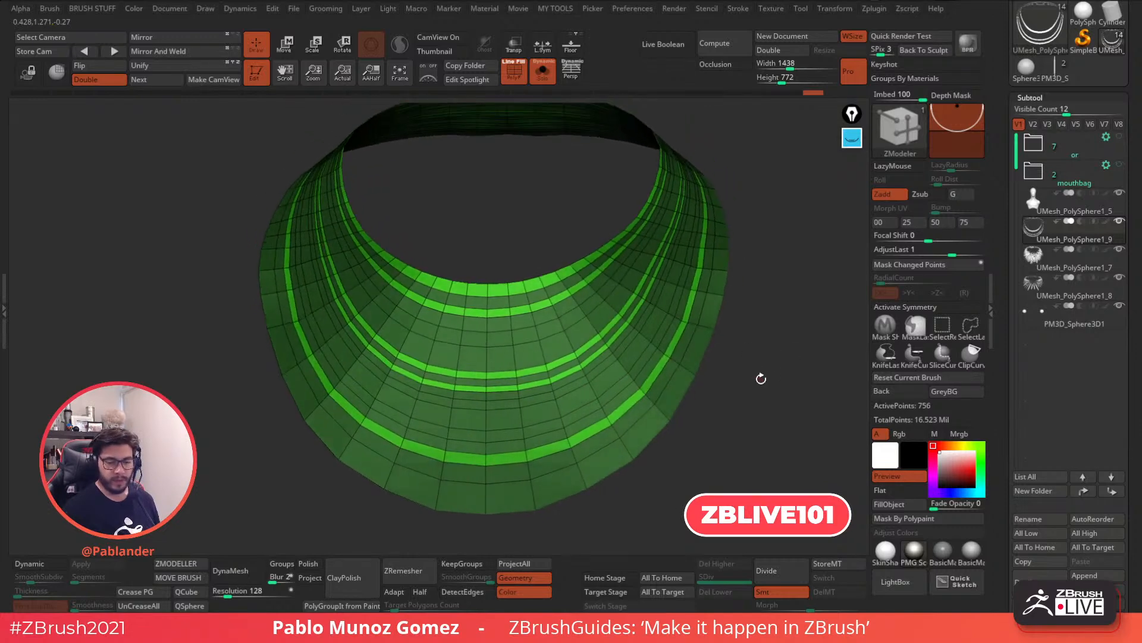
# Frame only the collar's open borders with curves, leaving polygroups and creased edges out, and remove the resulting curves
pyautogui.click(738, 9)
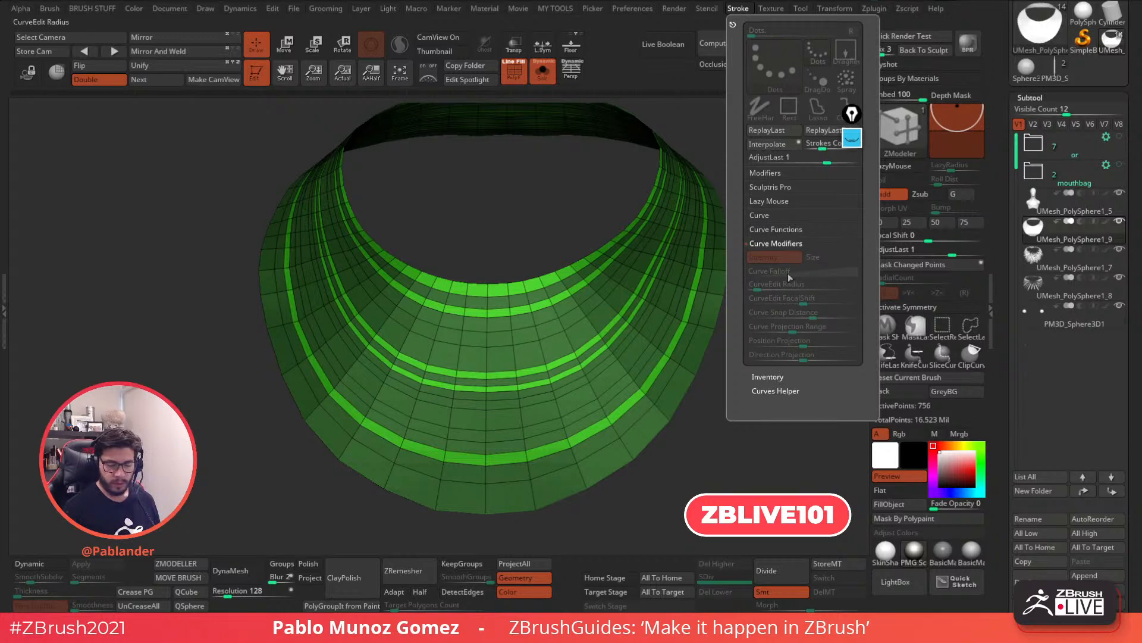
pyautogui.click(784, 231)
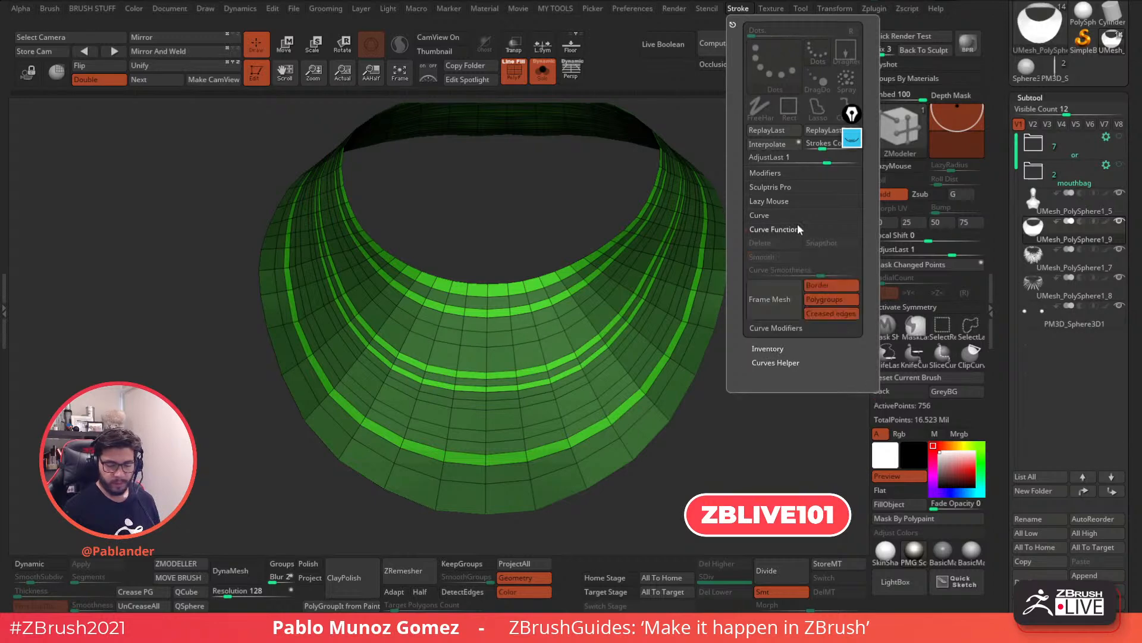
pyautogui.click(827, 314)
pyautogui.click(814, 298)
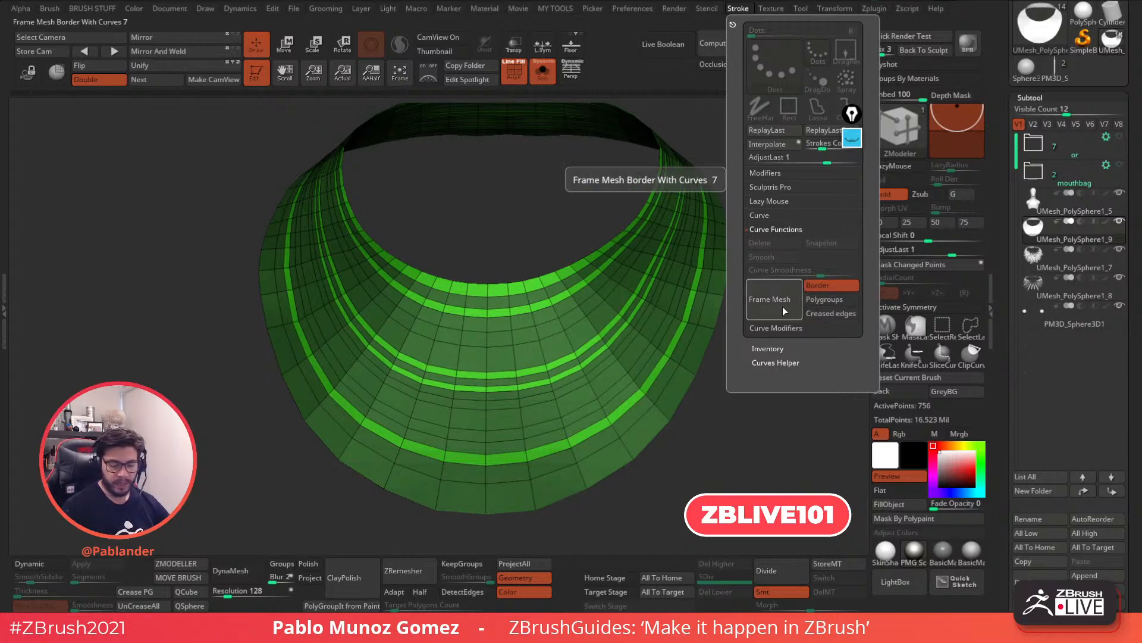
pyautogui.click(784, 303)
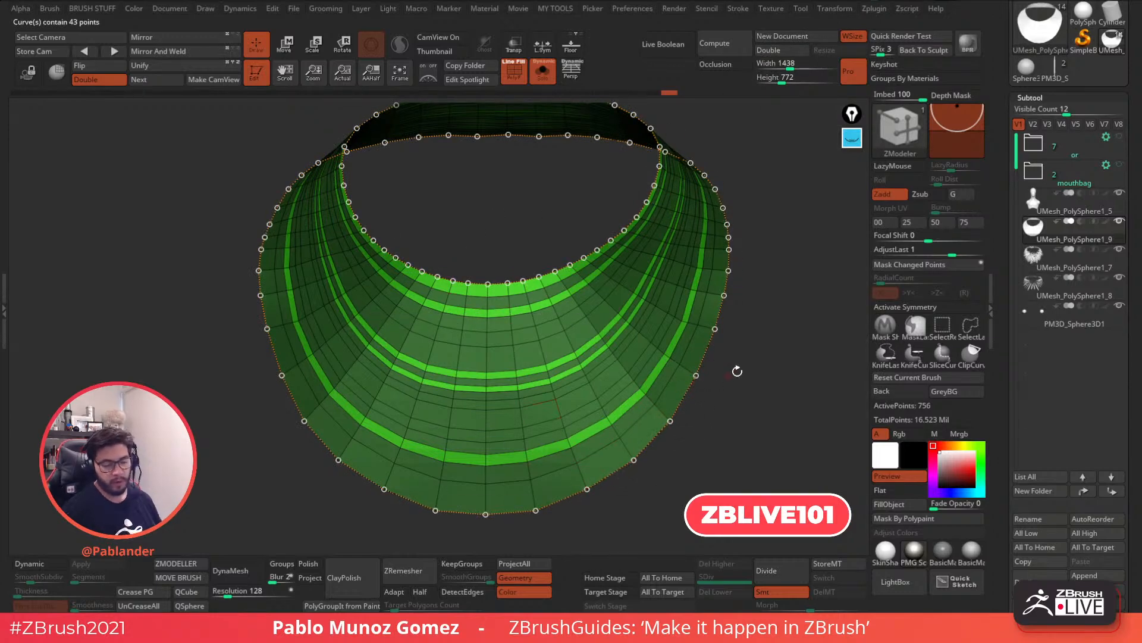
pyautogui.click(728, 351)
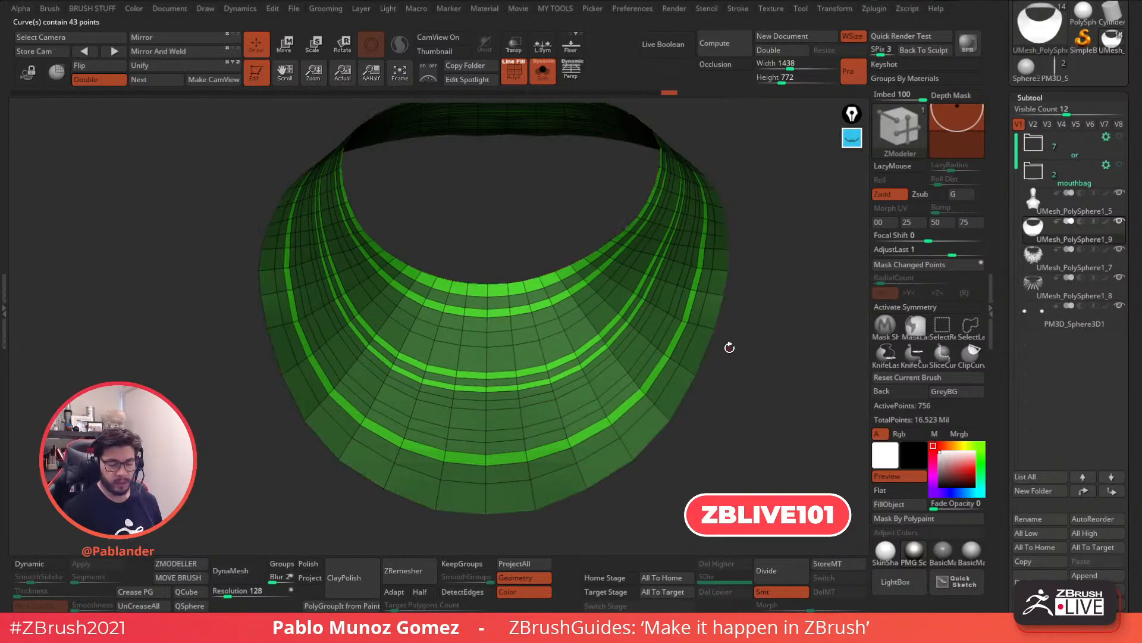
# Set mesh framing to follow polygroups only, with borders excluded
pyautogui.click(743, 12)
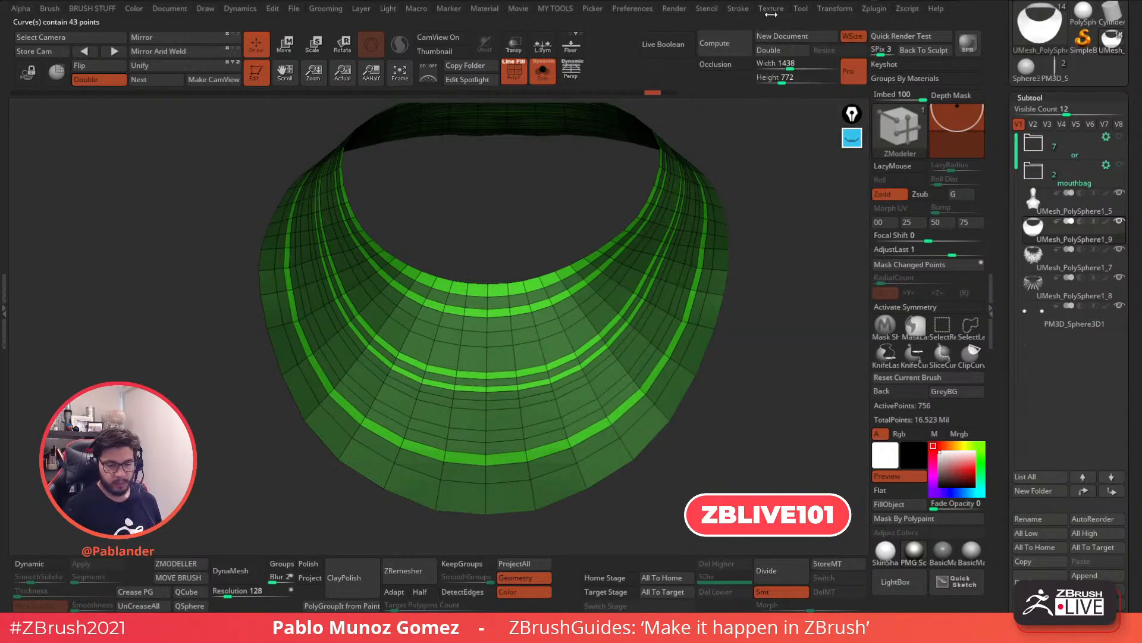
pyautogui.click(742, 12)
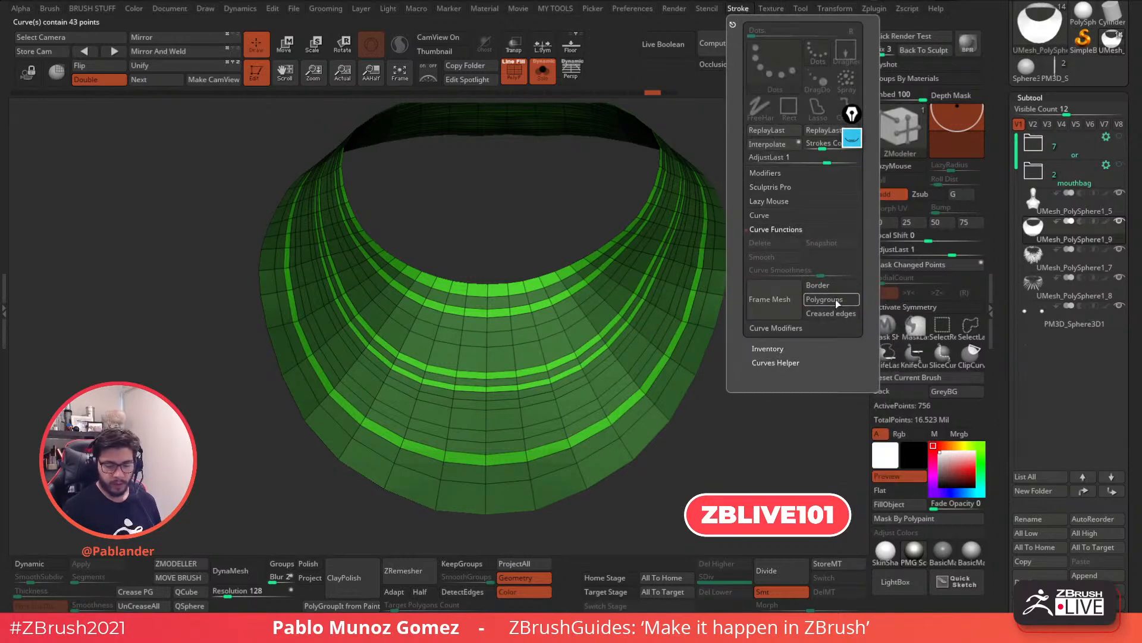
pyautogui.click(777, 305)
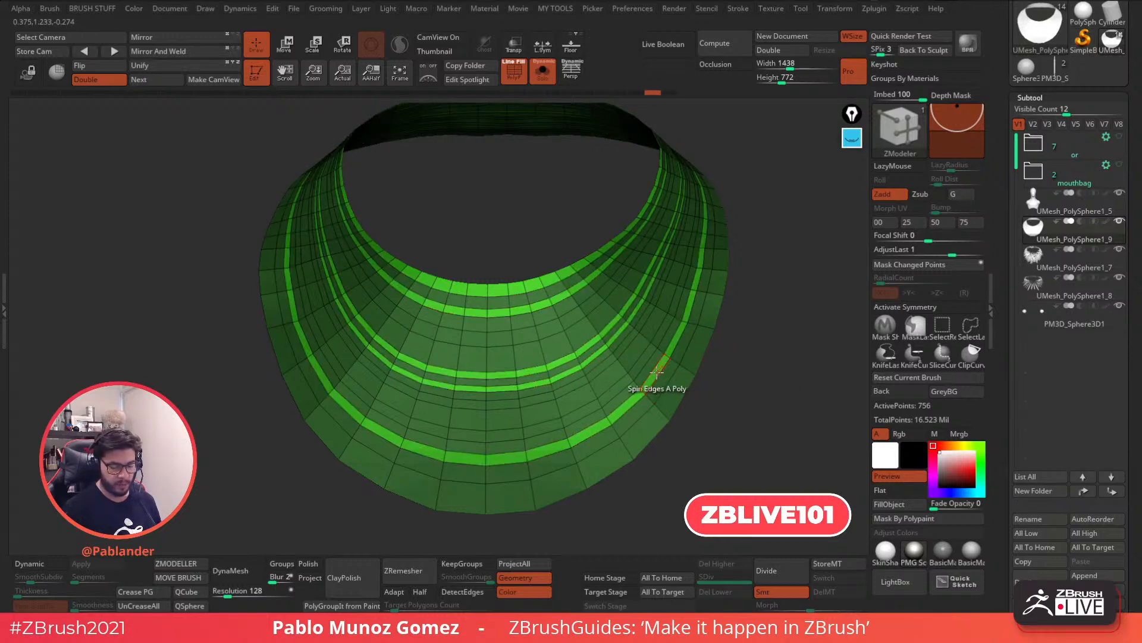
# Set the ZModeler edge action to Slide and slide edge loops to widen the outer, middle and inner bright green bands
pyautogui.press('space')
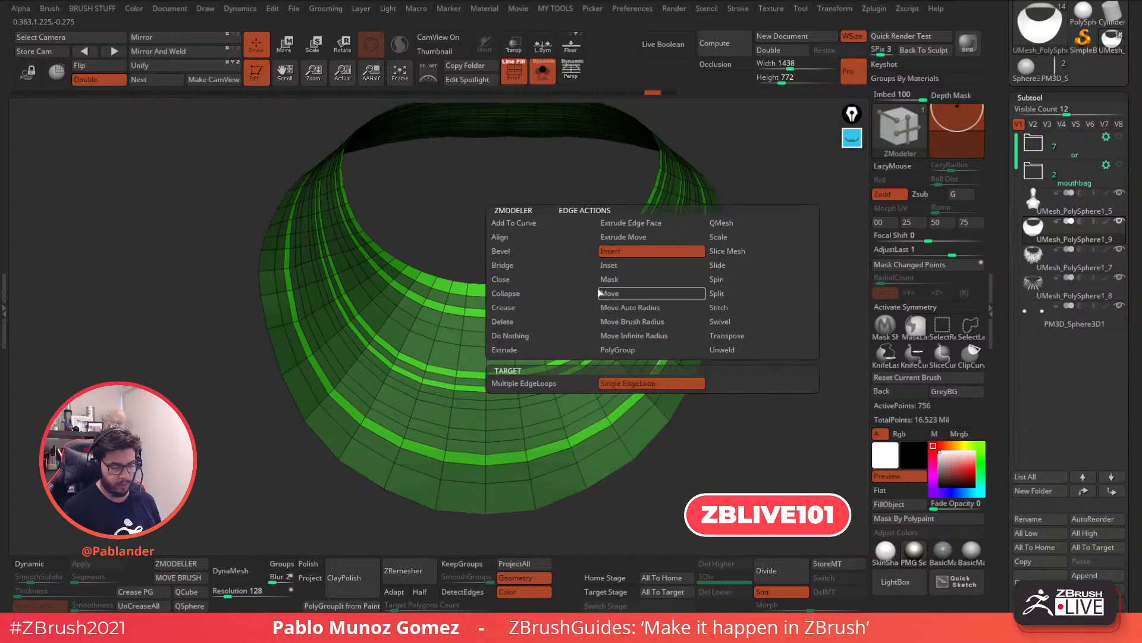
pyautogui.click(732, 266)
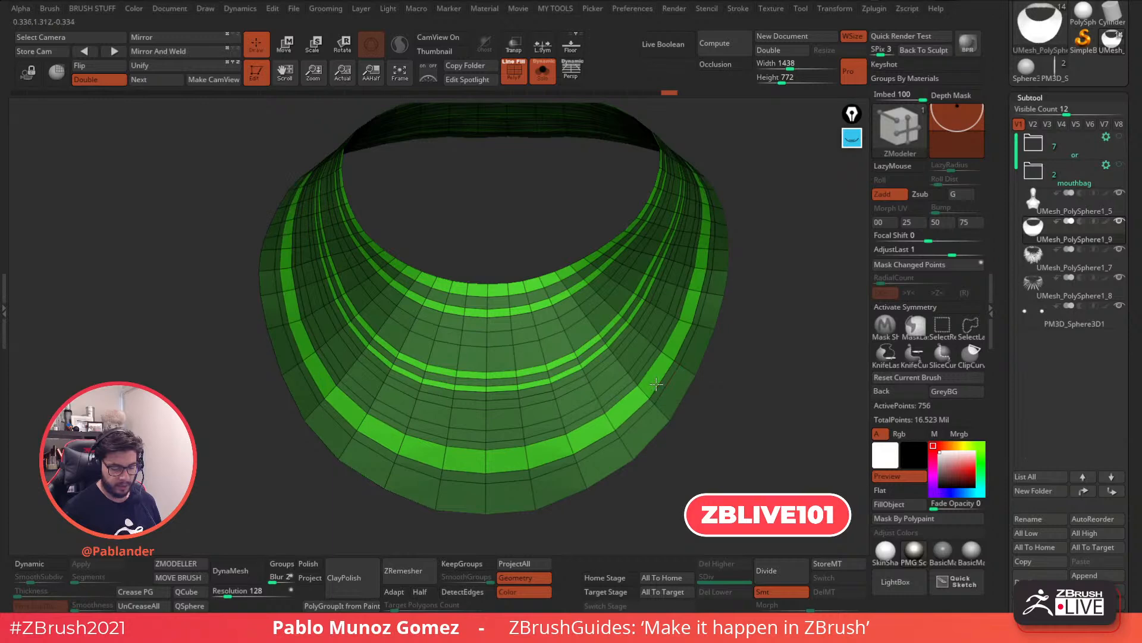
pyautogui.moveTo(609, 325); pyautogui.dragTo(599, 314)
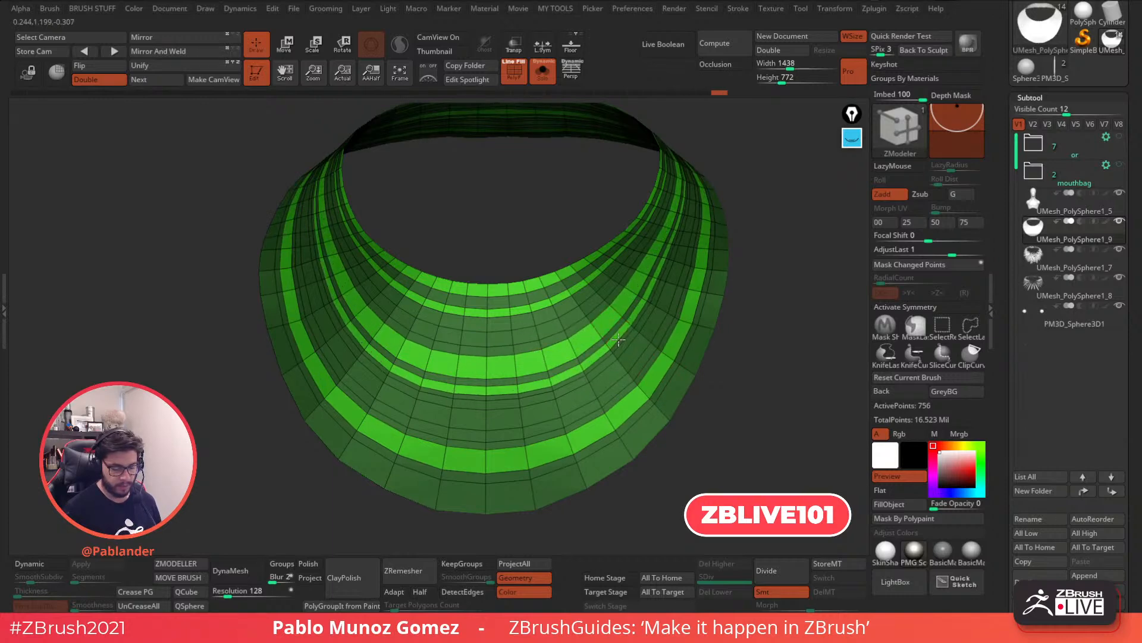
pyautogui.moveTo(579, 290)
pyautogui.mouseDown()
pyautogui.moveTo(594, 304)
pyautogui.moveTo(576, 281)
pyautogui.mouseUp()
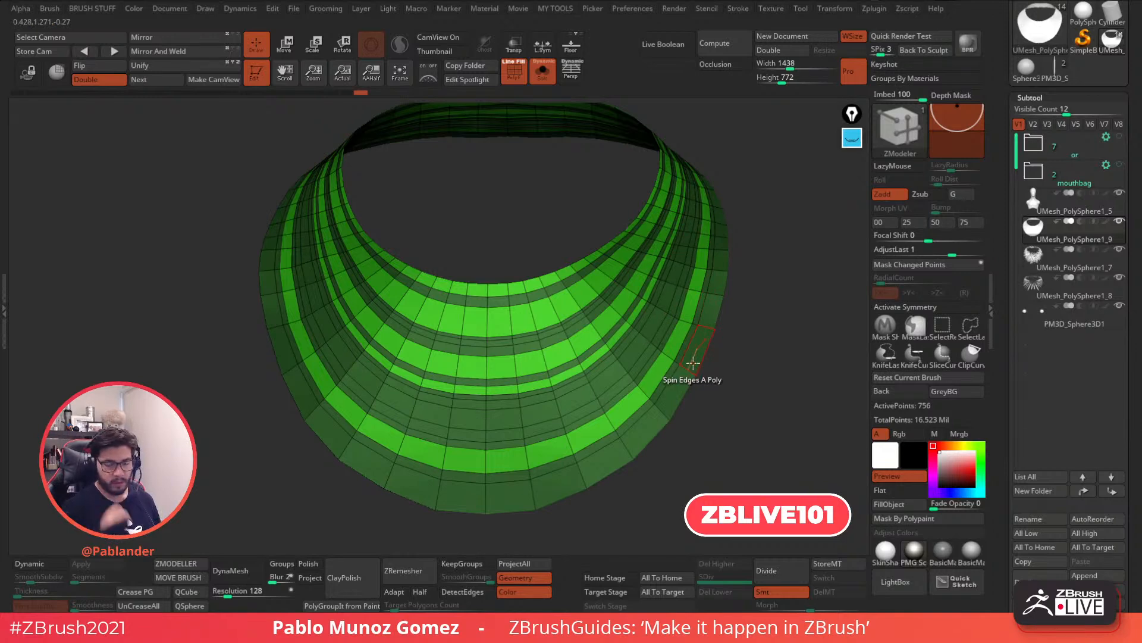
# Frame the collar's polygroup boundaries with curves
pyautogui.keyDown('alt'); pyautogui.moveTo(724, 321); pyautogui.dragTo(714, 311); pyautogui.keyUp('alt')
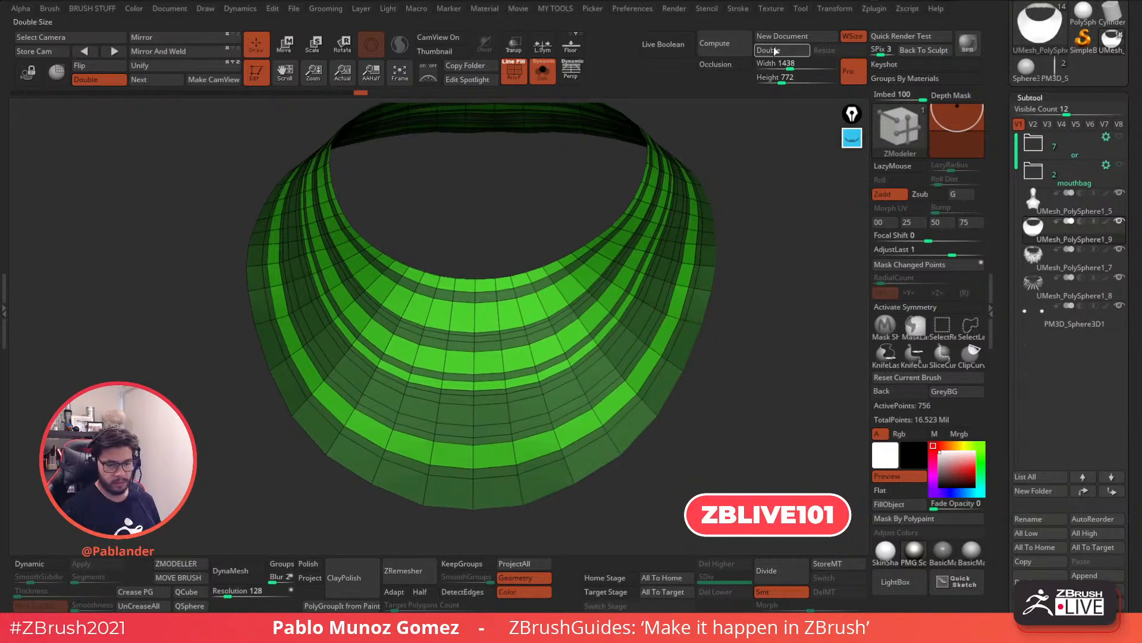
pyautogui.click(738, 8)
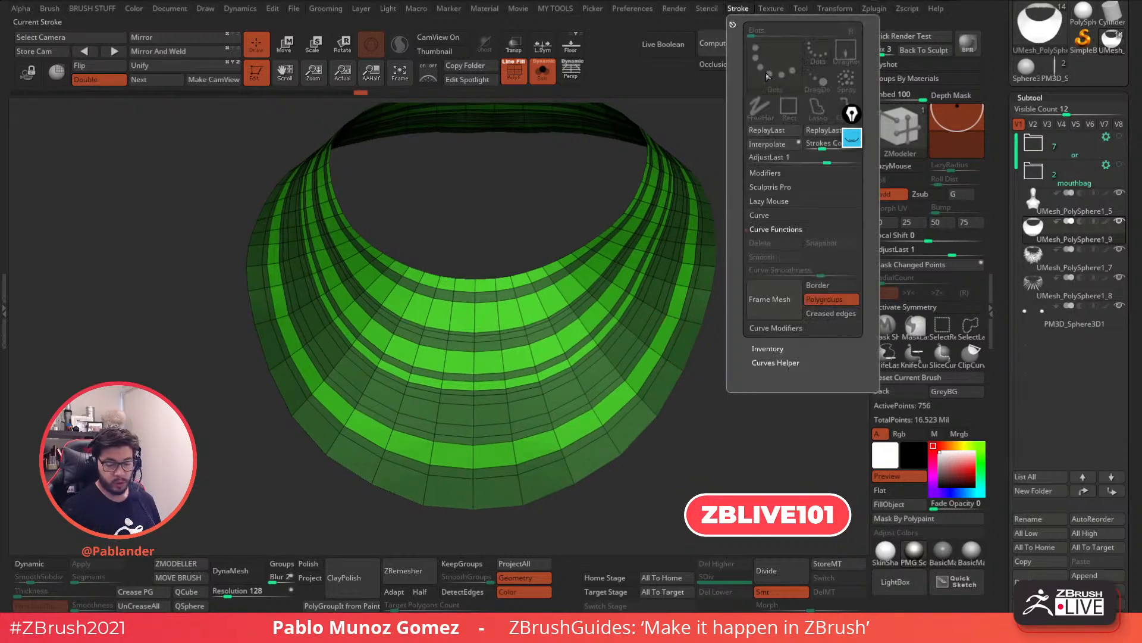
pyautogui.click(773, 304)
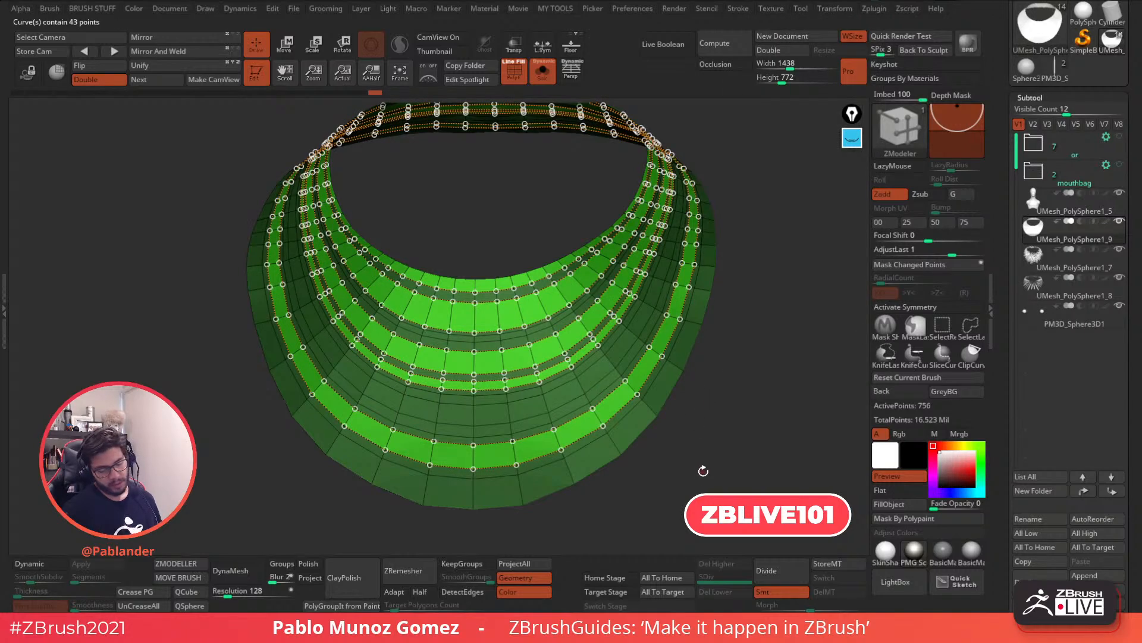
# Generate tubes along the framed curves with the CurveTube brush and switch to the skin shade material
pyautogui.click(895, 137)
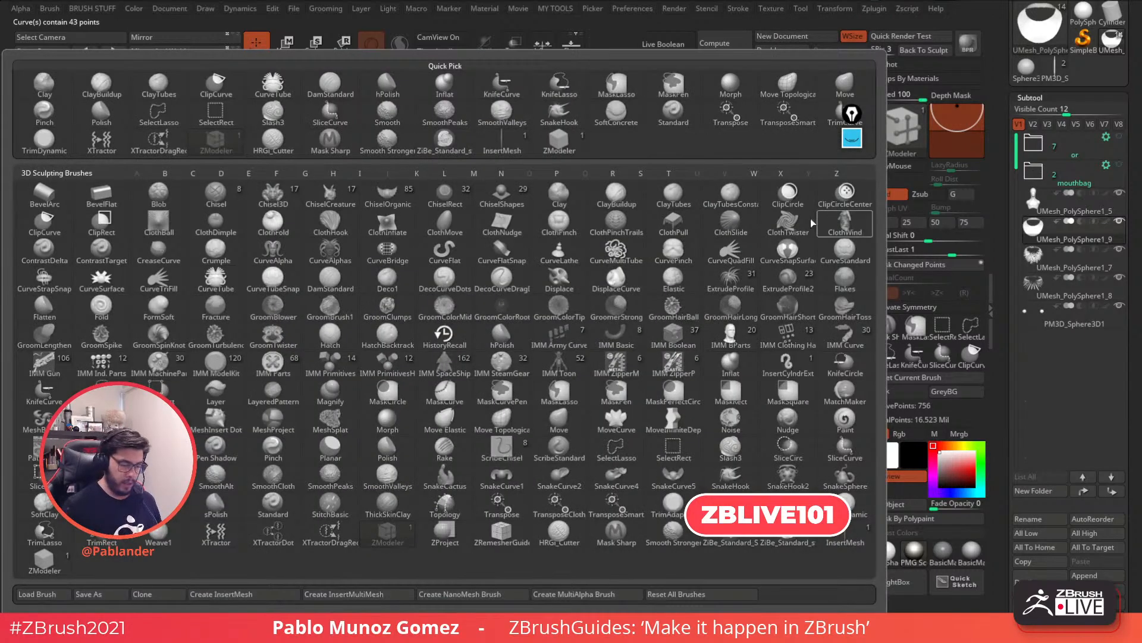
pyautogui.click(221, 286)
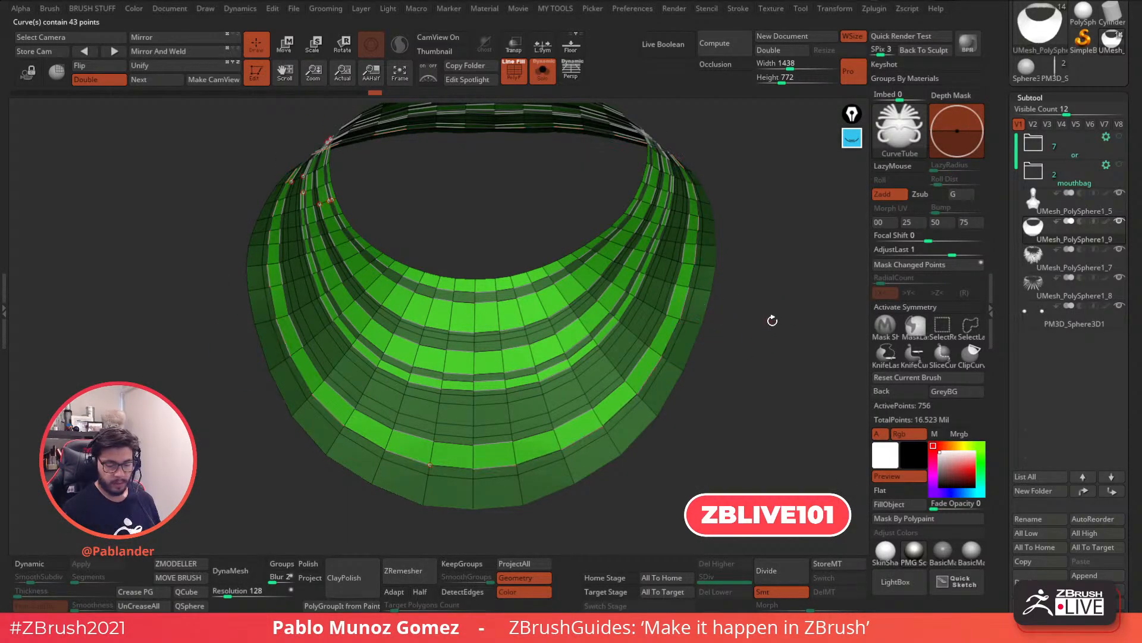
pyautogui.press('space')
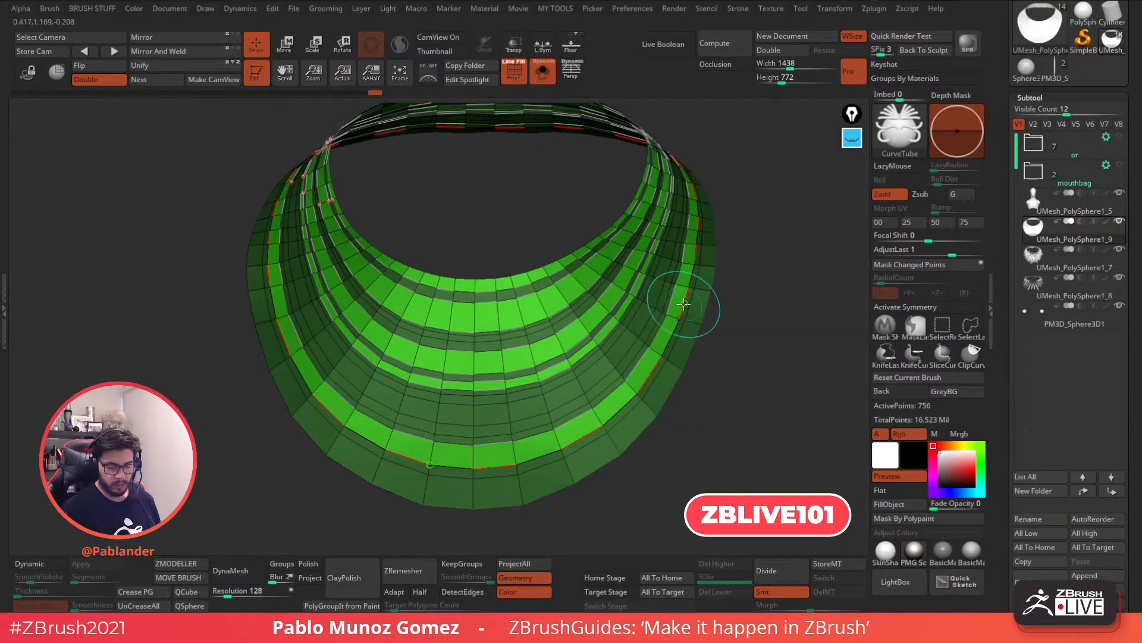
pyautogui.click(683, 304)
pyautogui.moveTo(725, 339)
pyautogui.keyDown('alt'); pyautogui.mouseDown()
pyautogui.moveTo(724, 388)
pyautogui.moveTo(758, 334)
pyautogui.moveTo(741, 363)
pyautogui.moveTo(776, 330)
pyautogui.mouseUp(); pyautogui.keyUp('alt')
pyautogui.click(883, 546)
# Reduce the brush size and reapply it to the curves to make thinner tubes around the collar
pyautogui.press('space')
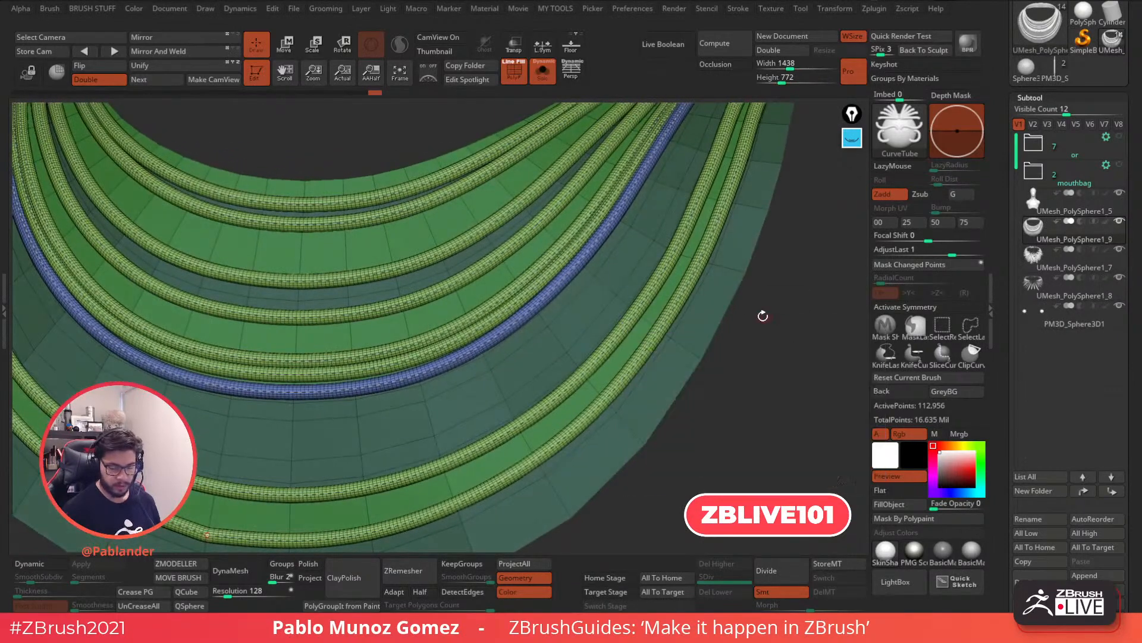
pyautogui.click(672, 318)
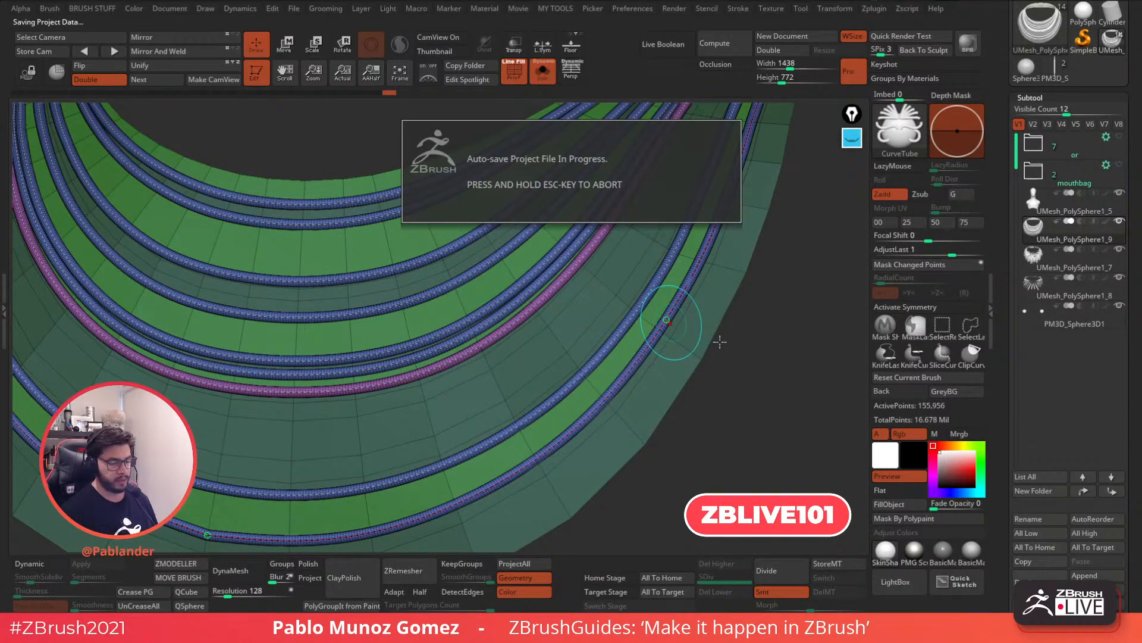
pyautogui.moveTo(720, 341); pyautogui.dragTo(720, 341)
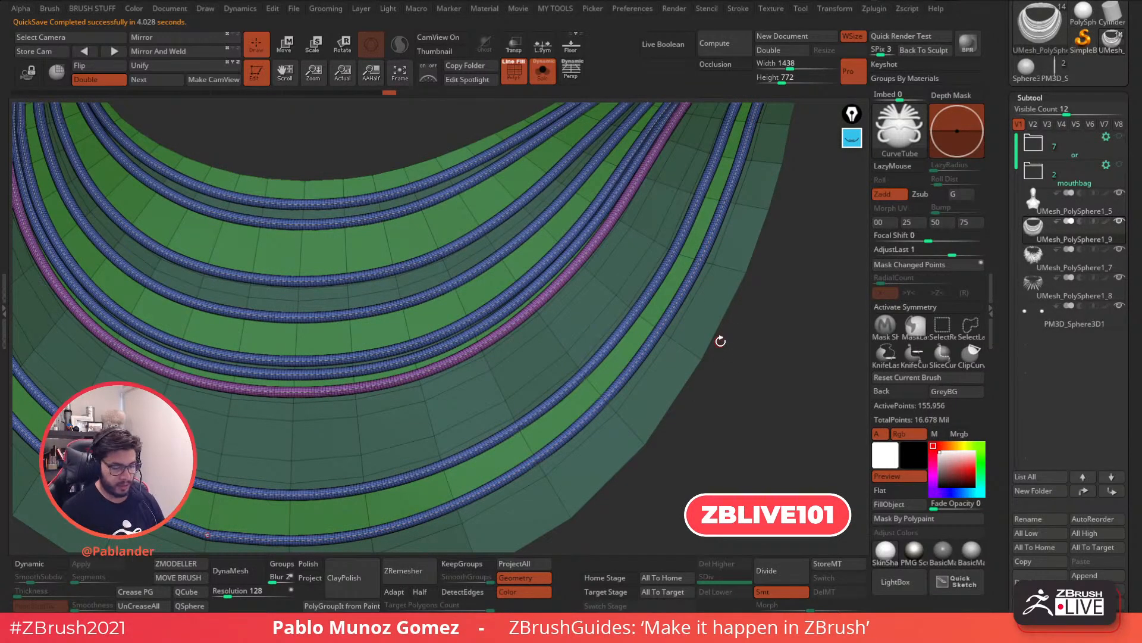
pyautogui.click(295, 10)
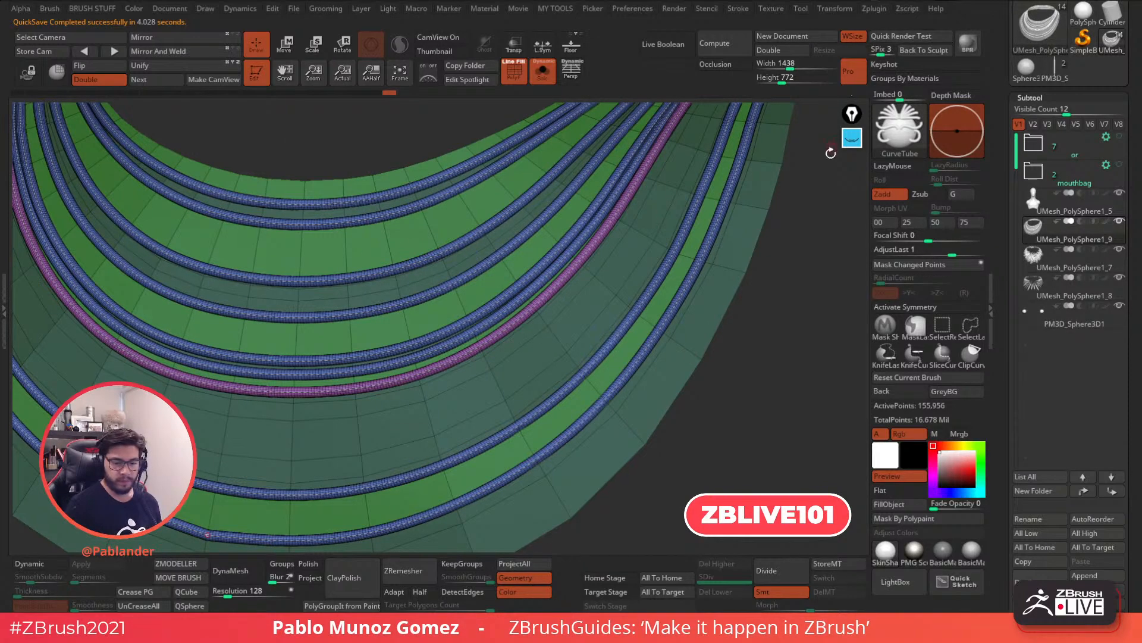
# Delete the curves from the collar while keeping the tube geometry
pyautogui.moveTo(778, 380)
pyautogui.mouseDown()
pyautogui.moveTo(727, 187)
pyautogui.moveTo(742, 324)
pyautogui.moveTo(719, 314)
pyautogui.mouseUp()
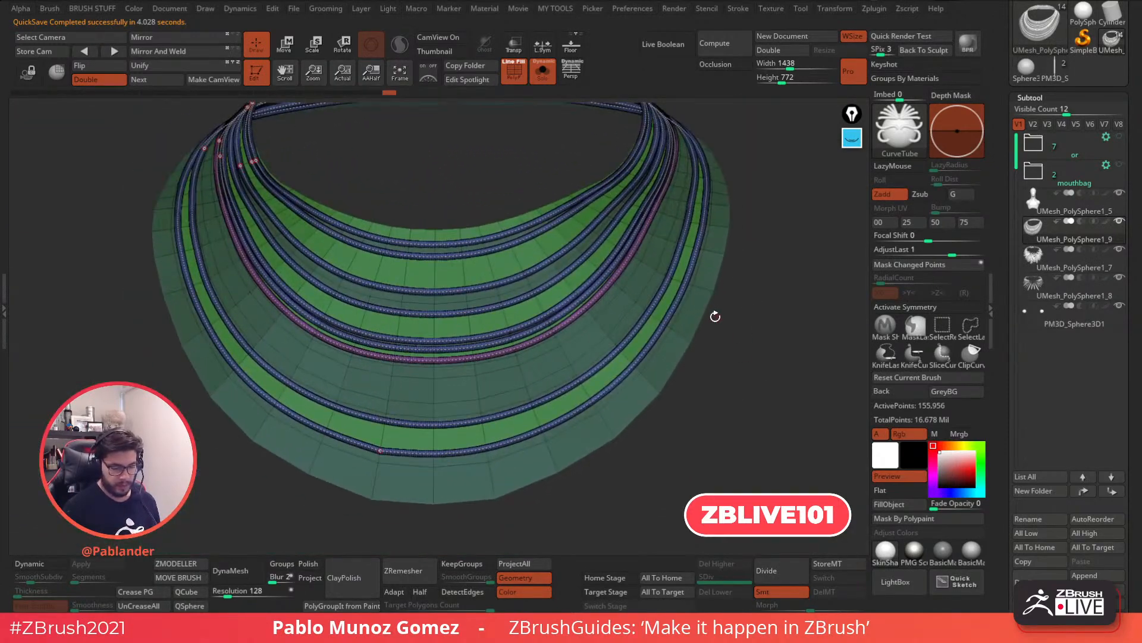
pyautogui.click(738, 8)
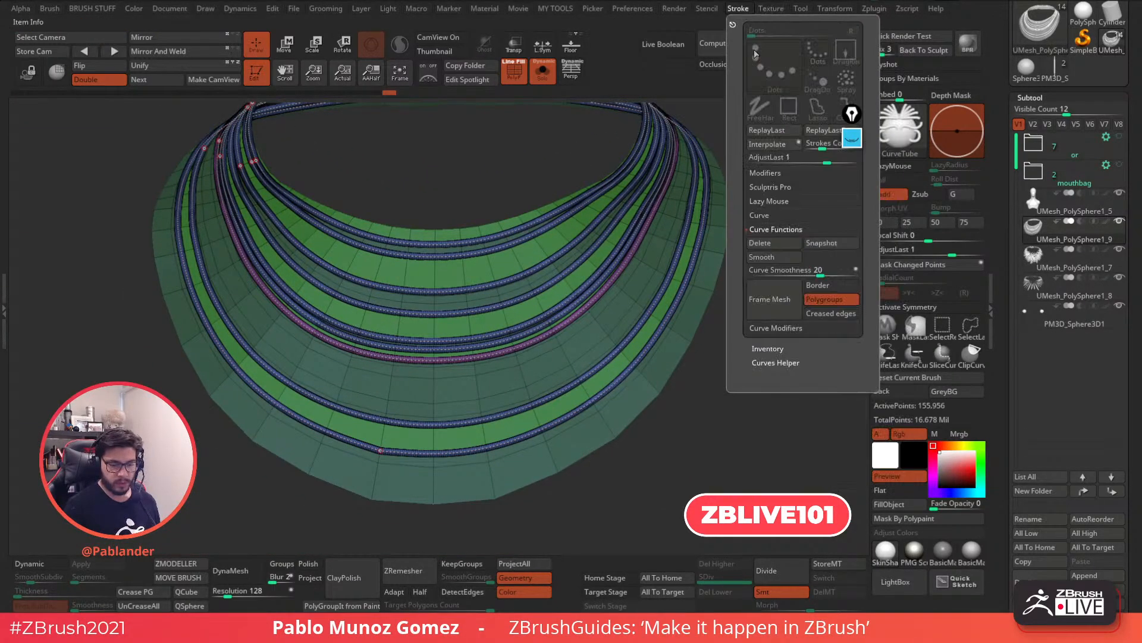
pyautogui.click(795, 249)
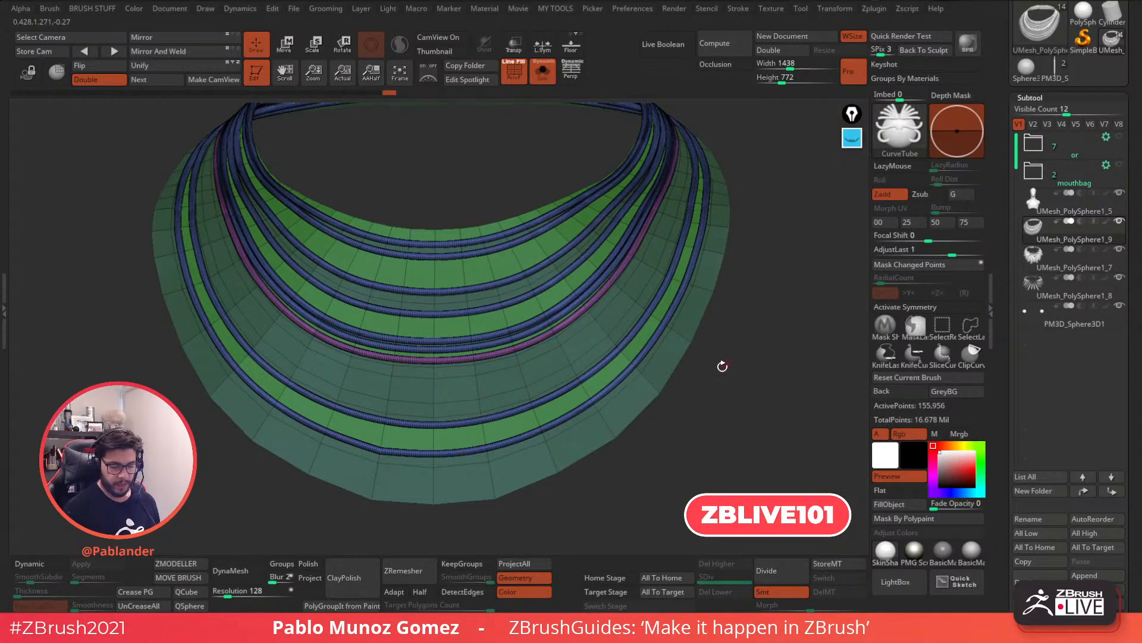
# Split the unmasked tubes into their own subtool and select the remaining collar surface
pyautogui.press('m')
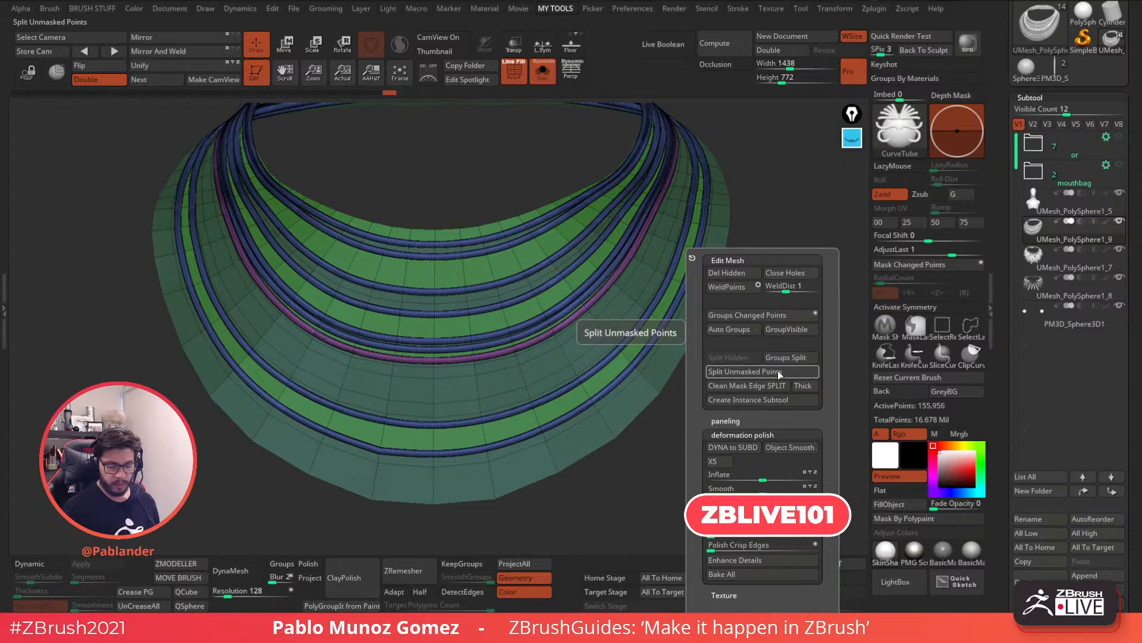
pyautogui.click(777, 371)
pyautogui.click(1080, 287)
pyautogui.click(1091, 252)
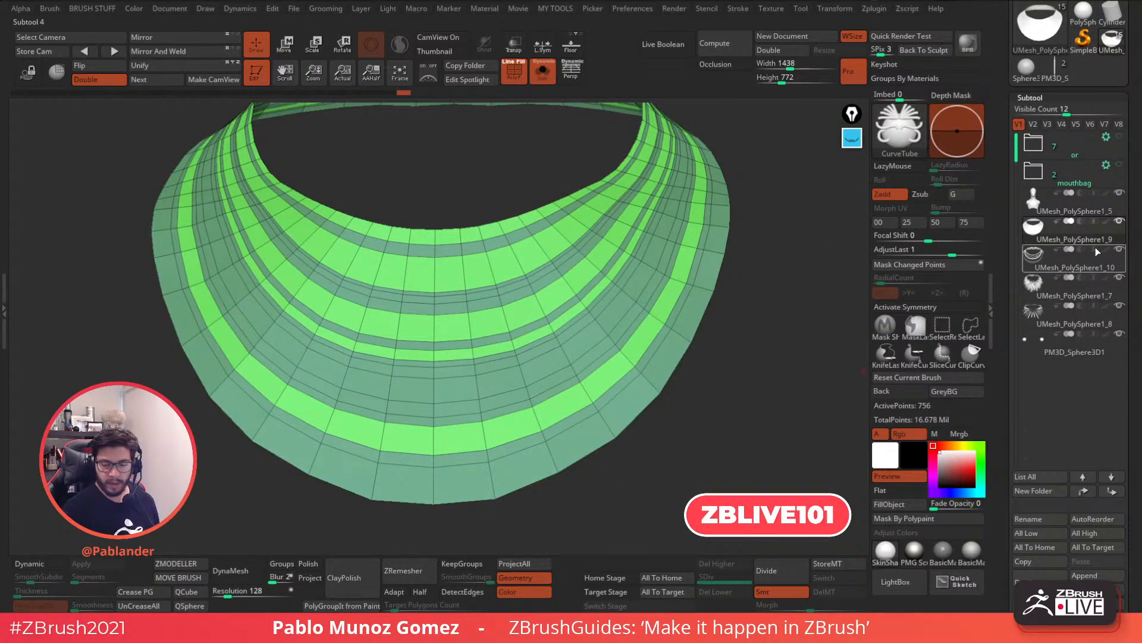
# Move the collar surface subtool into the first subtool folder and select the tube subtool
pyautogui.moveTo(1095, 233)
pyautogui.moveTo(1100, 231); pyautogui.dragTo(1103, 156)
pyautogui.click(1094, 238)
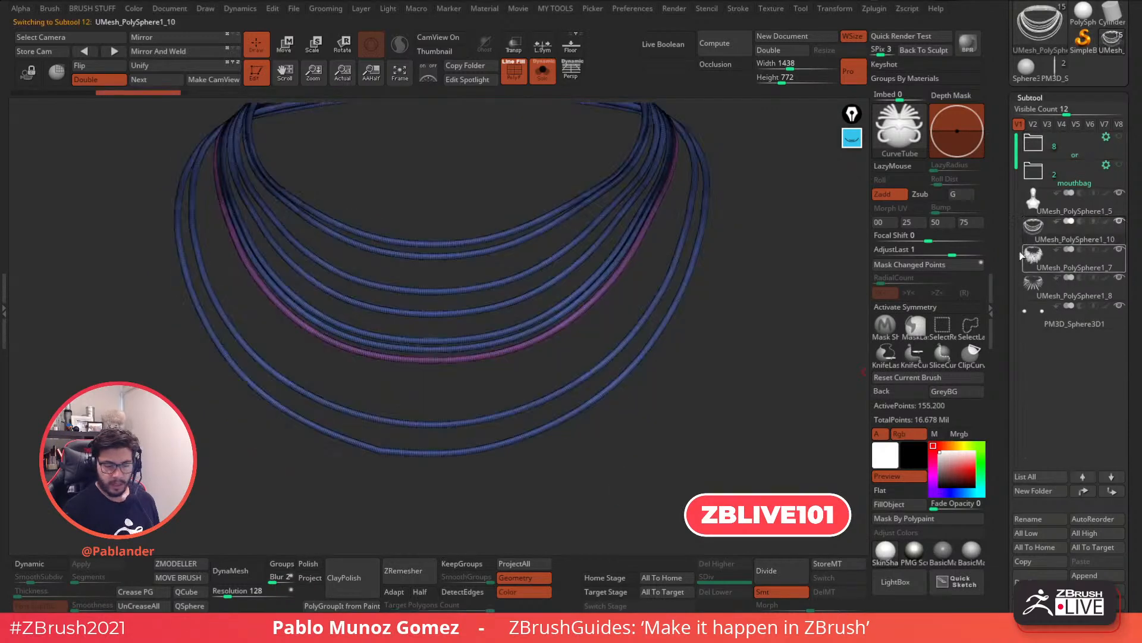
# Assign automatic polygroups to the tubes and turn off the PolyFrame display
pyautogui.moveTo(742, 331); pyautogui.dragTo(747, 351)
pyautogui.press('2')
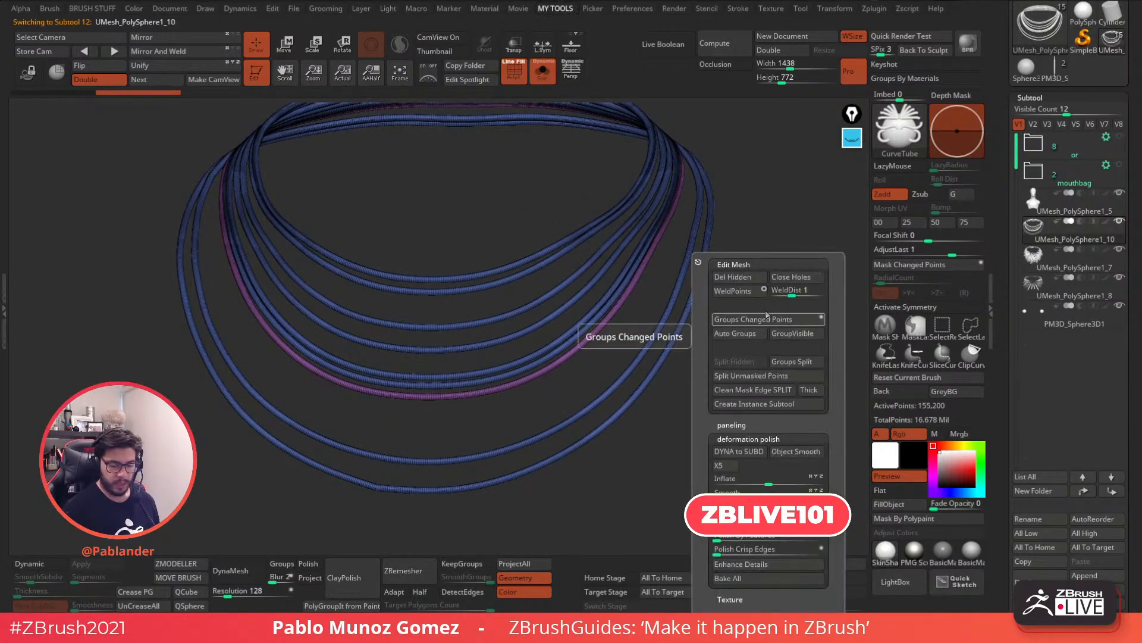
pyautogui.click(740, 334)
pyautogui.click(520, 75)
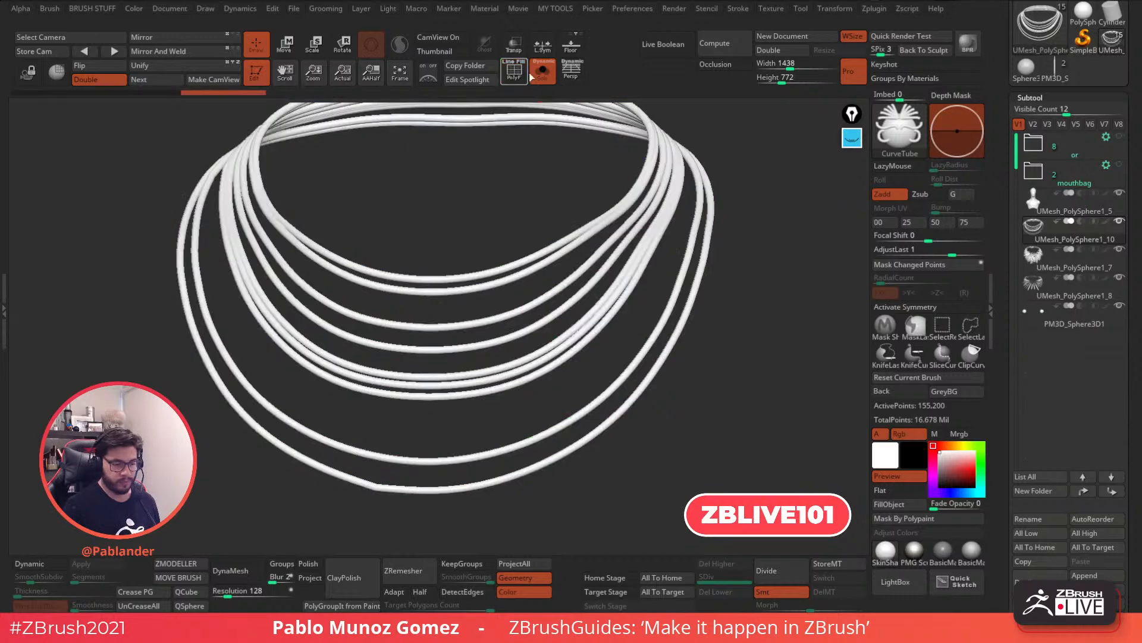
# Switch to the Standard brush and apply the PMG material to the tubes
pyautogui.moveTo(762, 254); pyautogui.dragTo(766, 254)
pyautogui.press('space')
pyautogui.moveTo(768, 255); pyautogui.dragTo(781, 260)
pyautogui.press('b')
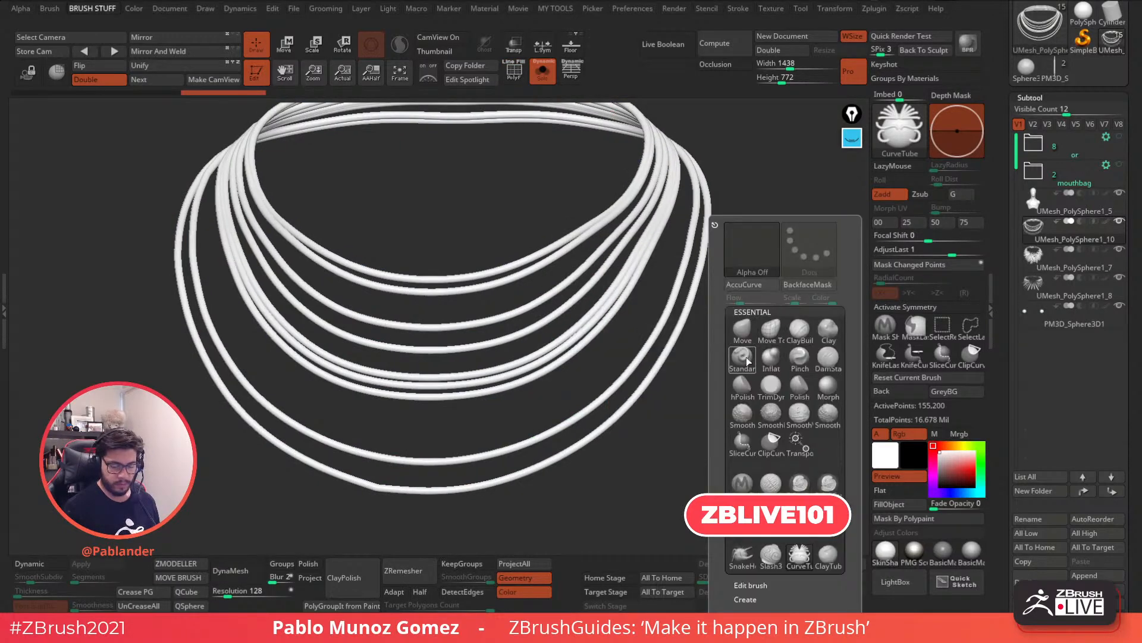
pyautogui.click(740, 360)
pyautogui.moveTo(728, 359)
pyautogui.keyDown('alt'); pyautogui.mouseDown()
pyautogui.moveTo(744, 352)
pyautogui.moveTo(735, 339)
pyautogui.mouseUp(); pyautogui.keyUp('alt')
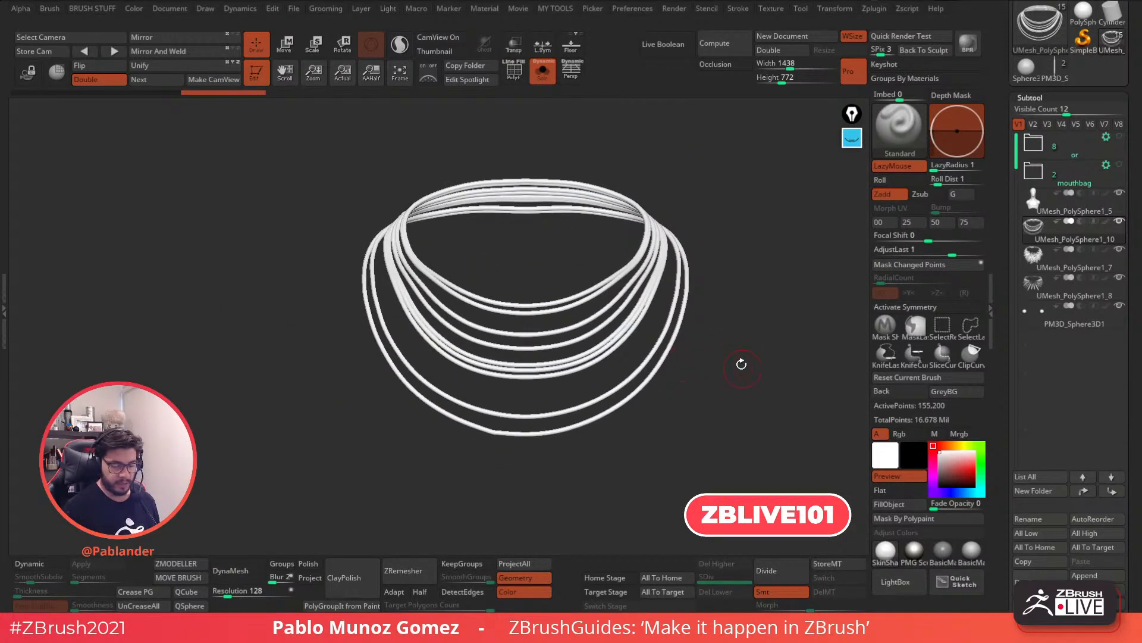
pyautogui.click(915, 550)
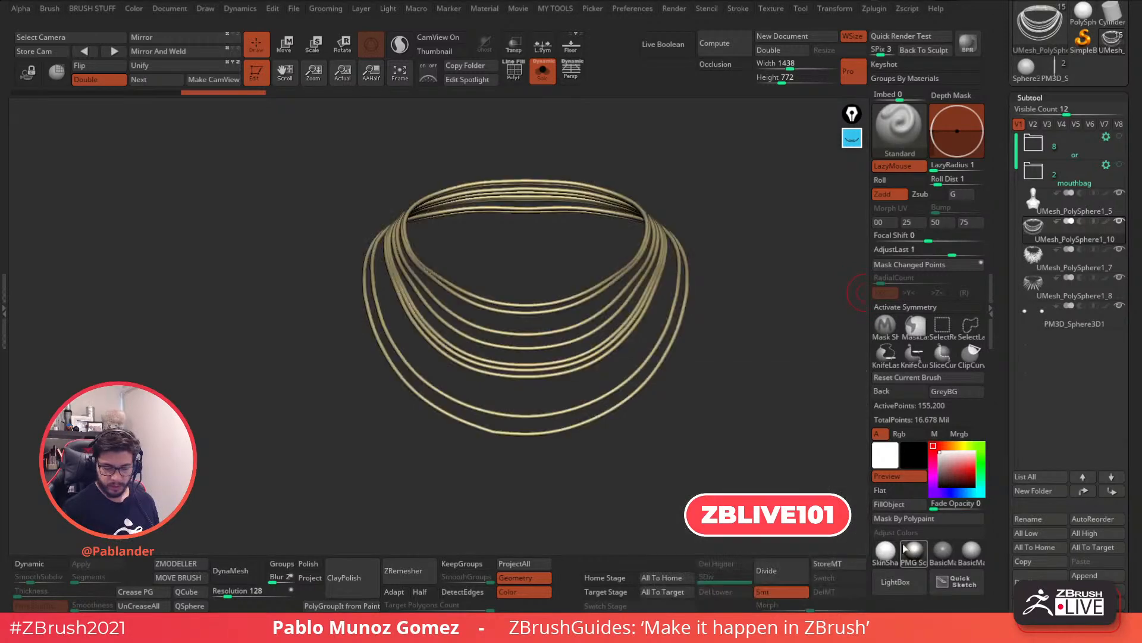
# Show all subtools again around the tubes and apply a very slight Inflate deformation to the tube strands
pyautogui.keyDown('alt'); pyautogui.moveTo(787, 463); pyautogui.dragTo(723, 426); pyautogui.keyUp('alt')
pyautogui.click(542, 70)
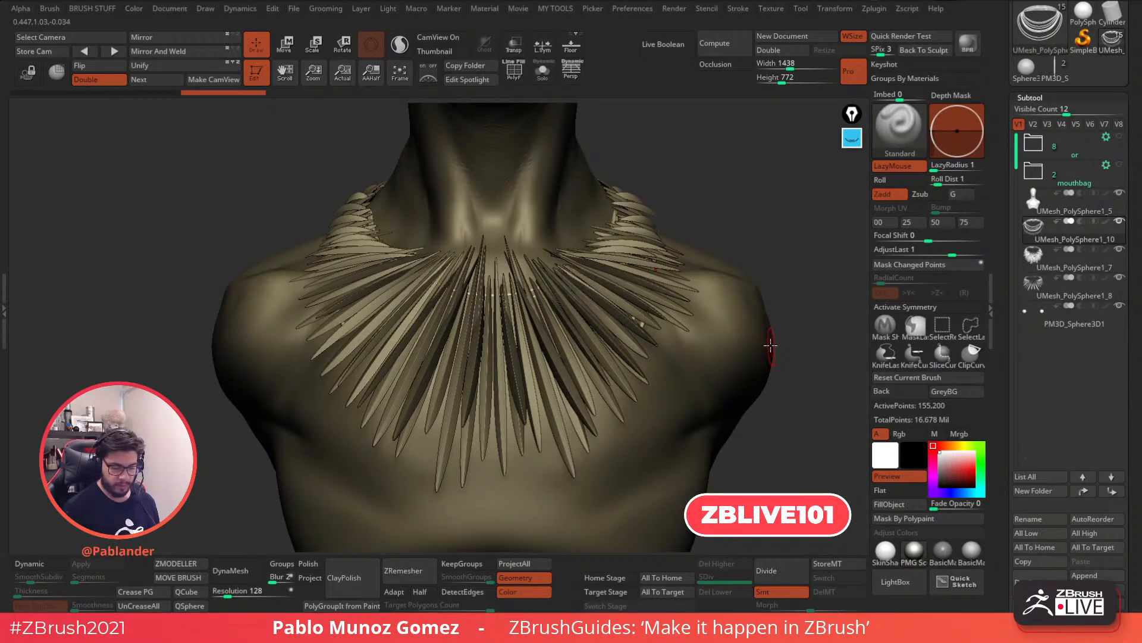
pyautogui.press('w')
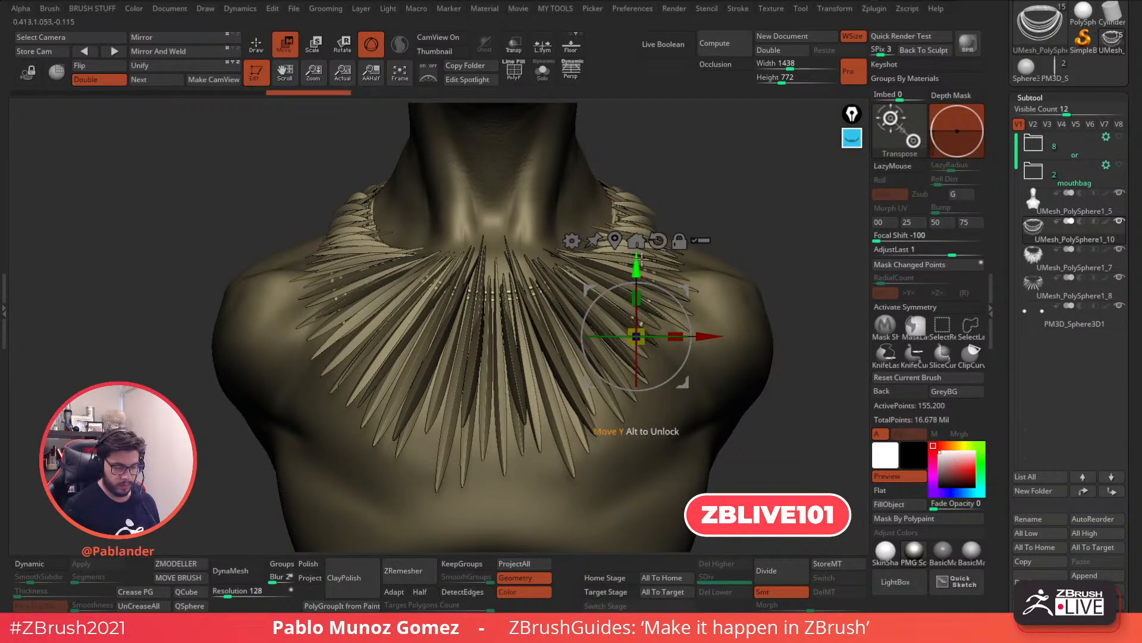
pyautogui.press('q')
pyautogui.press('1')
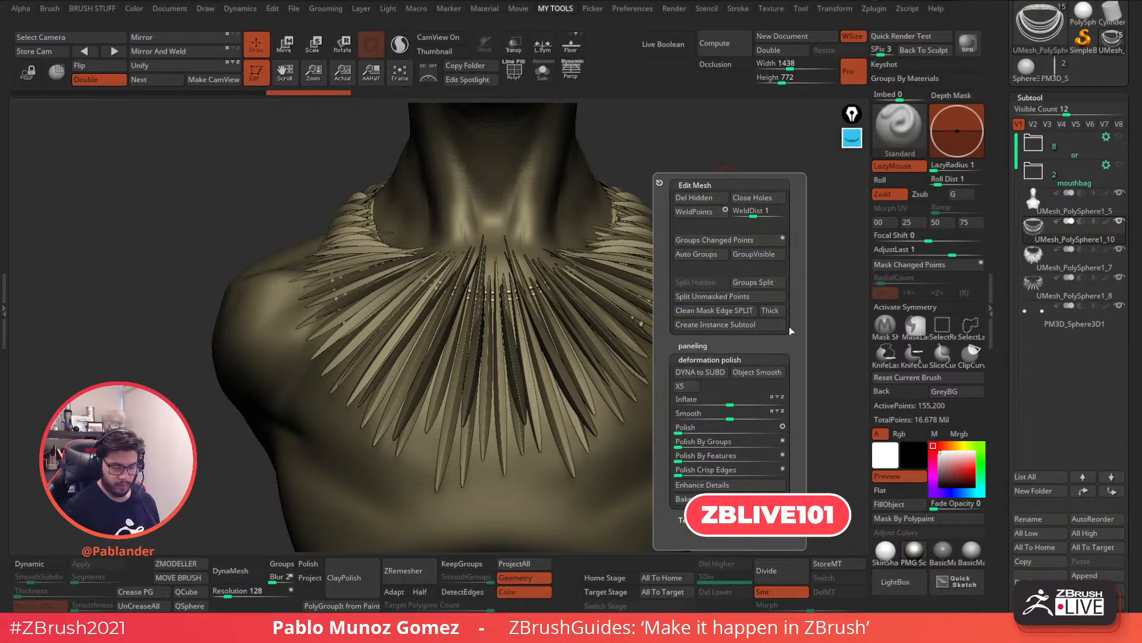
pyautogui.press('1')
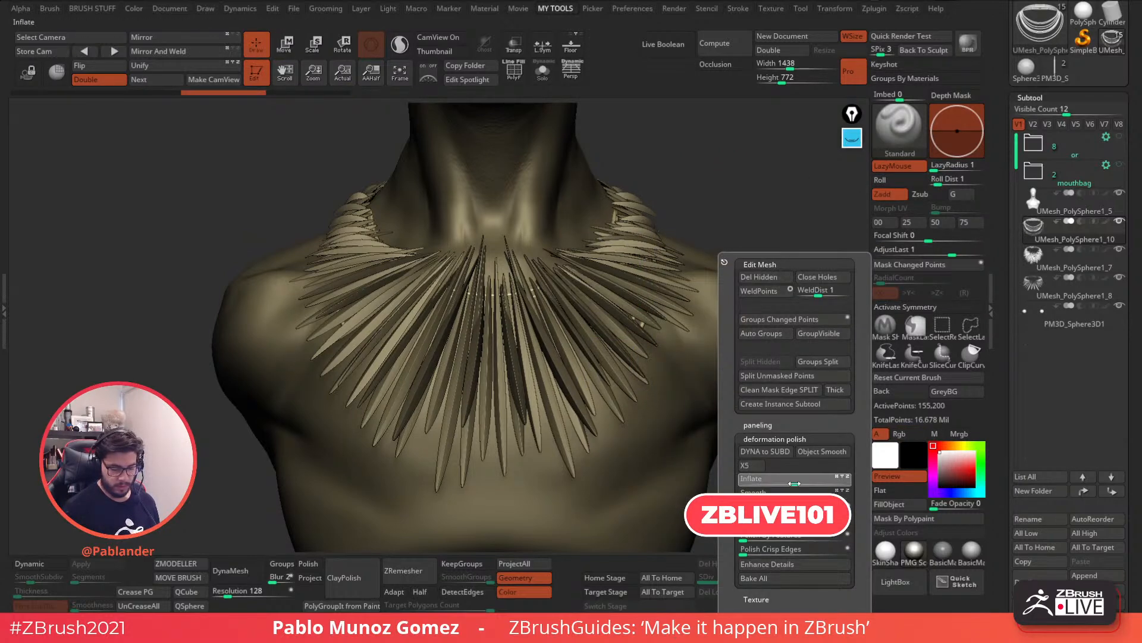
pyautogui.moveTo(800, 485); pyautogui.dragTo(801, 484)
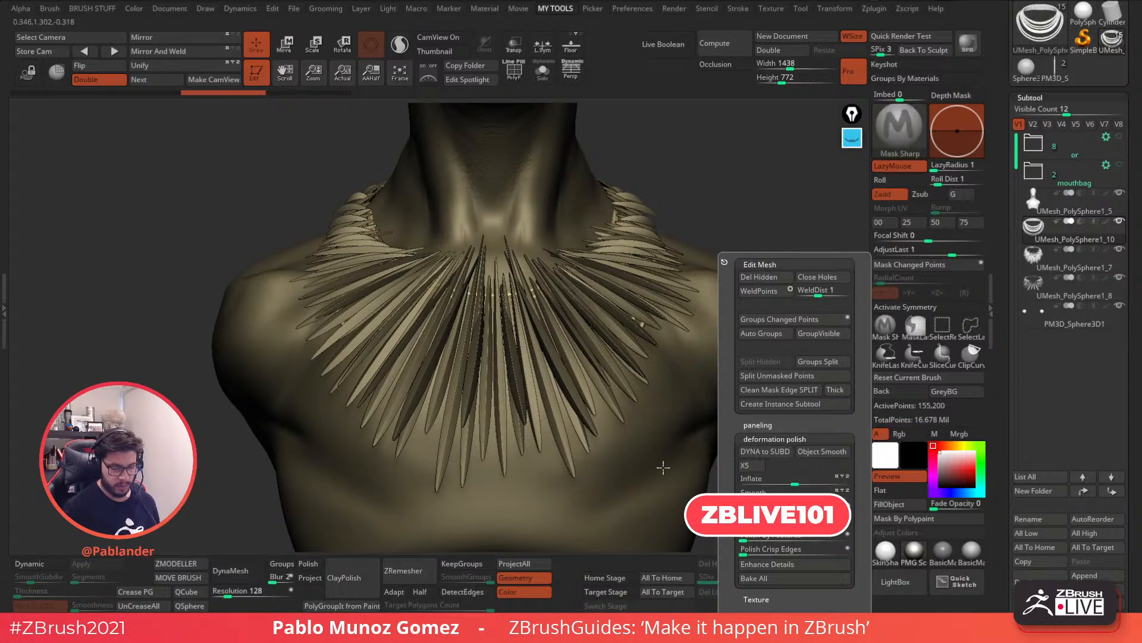
pyautogui.press('1')
# Isolate the tube strands, apply a slight Inflate Balloon deformation, and bring the other subtools back into view
pyautogui.moveTo(999, 425); pyautogui.dragTo(951, 232)
pyautogui.click(543, 72)
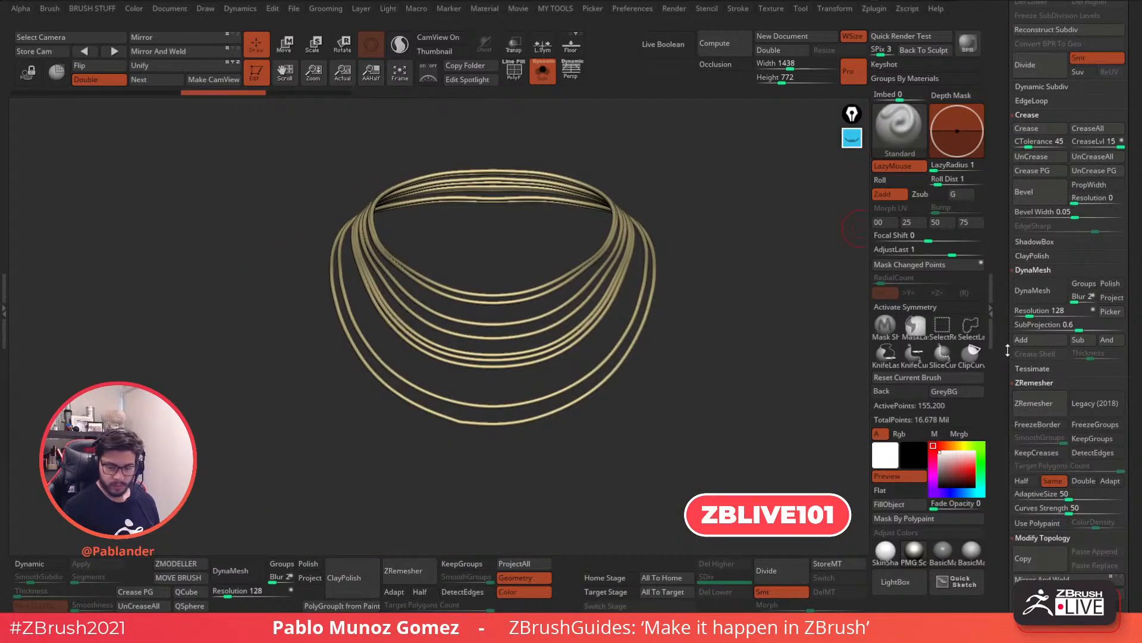
pyautogui.moveTo(1012, 351); pyautogui.dragTo(1015, 224)
pyautogui.moveTo(1007, 432); pyautogui.dragTo(1009, 297)
pyautogui.click(1040, 292)
pyautogui.moveTo(1005, 442); pyautogui.dragTo(1007, 298)
pyautogui.moveTo(1071, 326); pyautogui.dragTo(1071, 326)
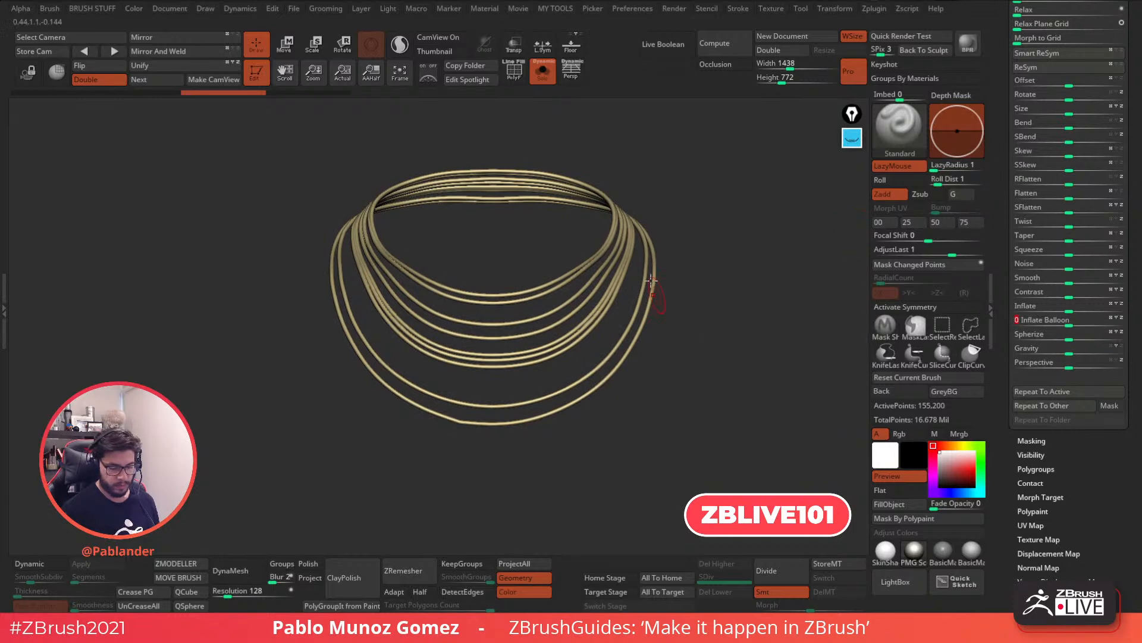
pyautogui.click(540, 80)
# Switch to the Move brush and adjust its draw size for reshaping the tubes
pyautogui.press('b')
pyautogui.click(603, 360)
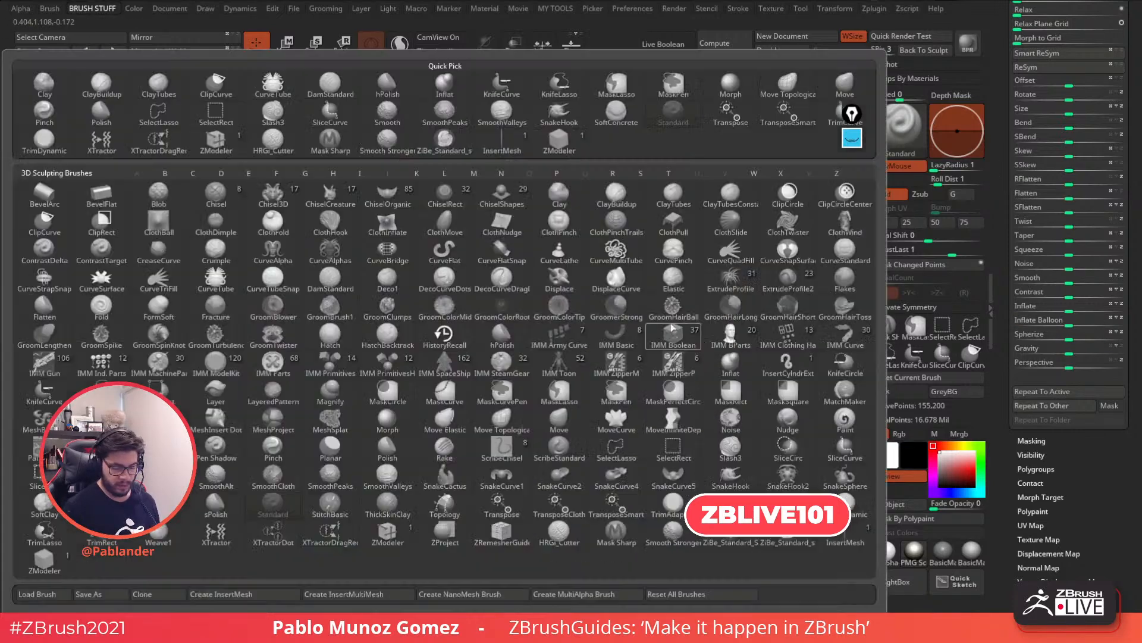
pyautogui.press('Escape')
pyautogui.press('b')
pyautogui.click(640, 329)
pyautogui.press('space')
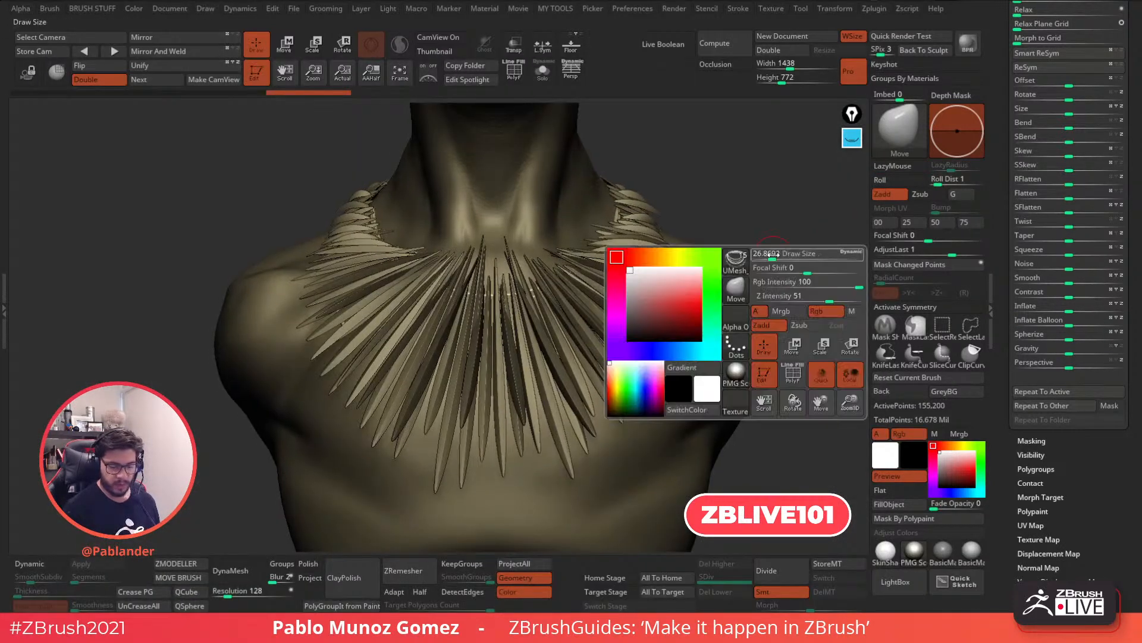
# Hide the two spike subtools UMesh_PolySphere1_7 and UMesh_PolySphere1_8 and activate X symmetry for the tubes
pyautogui.moveTo(1010, 122); pyautogui.dragTo(1011, 312)
pyautogui.moveTo(1004, 237); pyautogui.dragTo(1007, 415)
pyautogui.click(1119, 169)
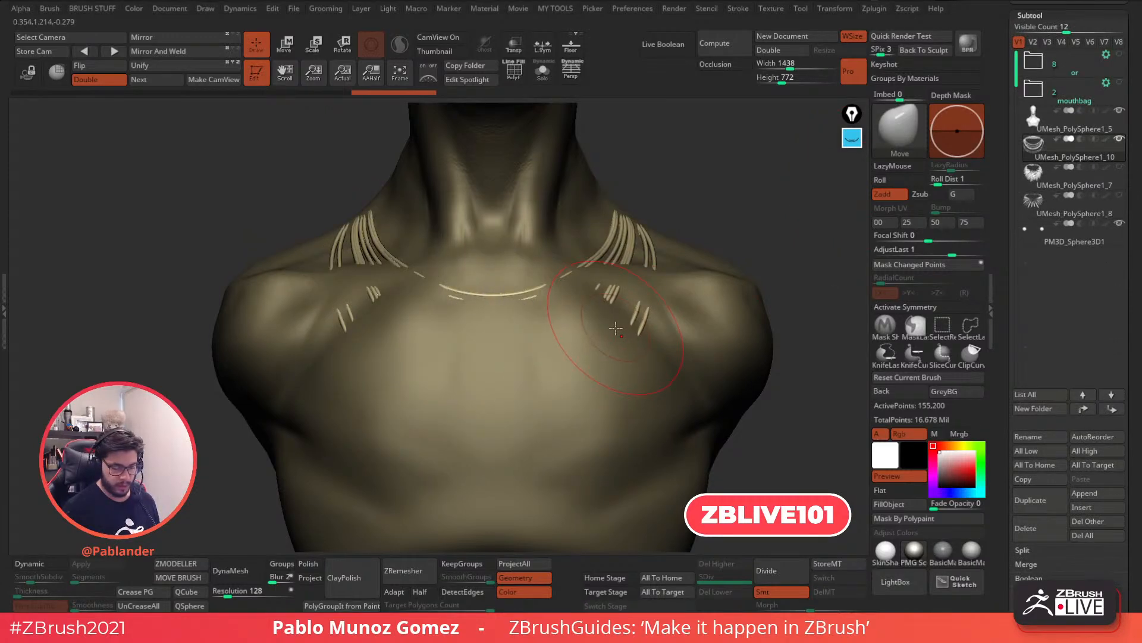
pyautogui.click(938, 307)
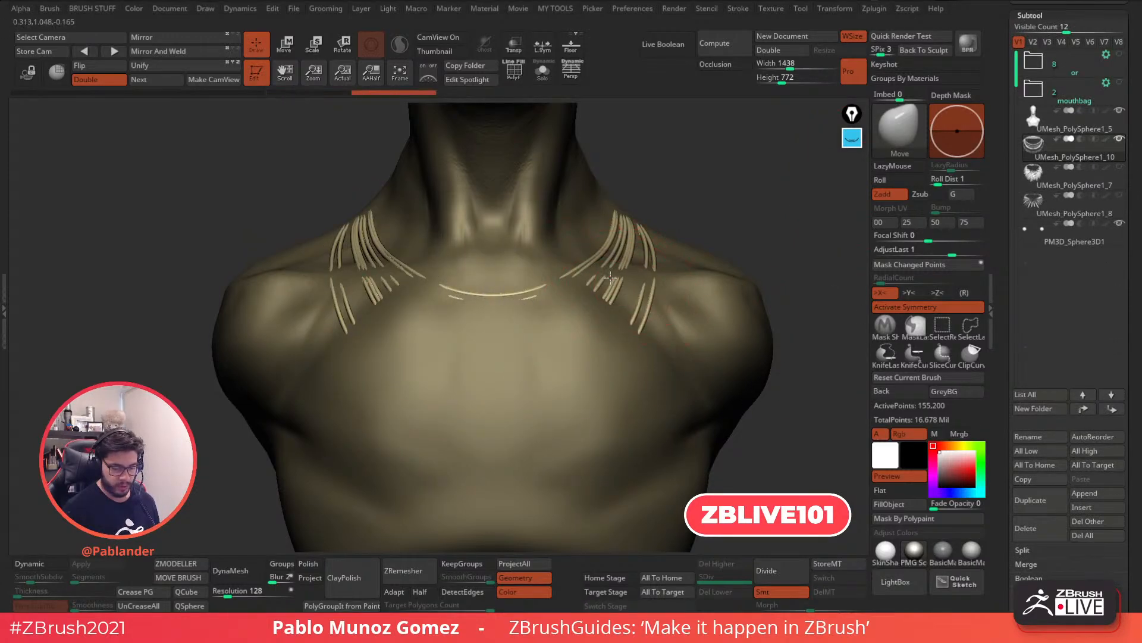
# Pull the tube strands out of the chest and collarbones with the Move brush so they rest on the skin
pyautogui.moveTo(570, 307)
pyautogui.mouseDown()
pyautogui.moveTo(580, 366)
pyautogui.moveTo(536, 398)
pyautogui.mouseUp()
pyautogui.moveTo(507, 340); pyautogui.dragTo(509, 395)
pyautogui.moveTo(595, 380); pyautogui.dragTo(582, 394)
pyautogui.moveTo(627, 350)
pyautogui.mouseDown()
pyautogui.moveTo(572, 344)
pyautogui.moveTo(516, 364)
pyautogui.mouseUp()
pyautogui.moveTo(406, 342); pyautogui.dragTo(400, 347)
pyautogui.moveTo(336, 273); pyautogui.dragTo(342, 275)
pyautogui.press('space')
pyautogui.moveTo(682, 274); pyautogui.dragTo(632, 276)
# Pull the tube strands clear of the skin over the shoulders and the back of the neck
pyautogui.moveTo(714, 265)
pyautogui.mouseDown(button='right')
pyautogui.moveTo(631, 260)
pyautogui.moveTo(626, 291)
pyautogui.mouseUp(button='right')
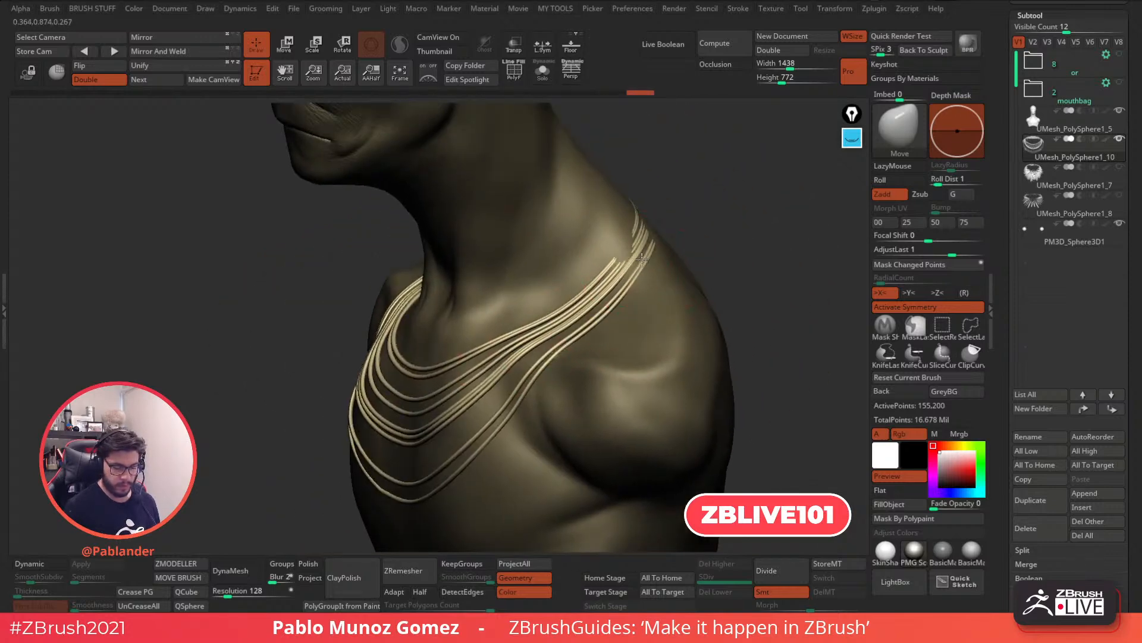
pyautogui.moveTo(637, 246); pyautogui.dragTo(641, 243)
pyautogui.moveTo(704, 221); pyautogui.dragTo(680, 222, button='right')
pyautogui.moveTo(681, 203); pyautogui.dragTo(709, 168)
pyautogui.moveTo(705, 178); pyautogui.dragTo(684, 218, button='right')
pyautogui.keyDown('shift'); pyautogui.moveTo(732, 207); pyautogui.dragTo(725, 268); pyautogui.keyUp('shift')
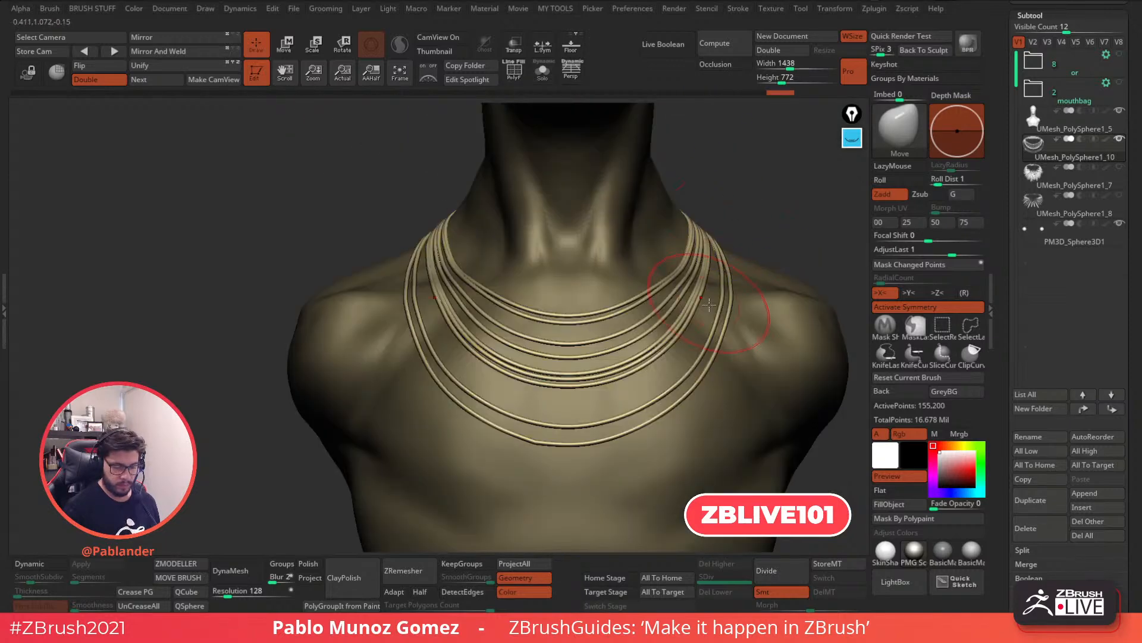
# Show both spike subtools again, select UMesh_PolySphere1_7, and activate X symmetry on it
pyautogui.click(1119, 195)
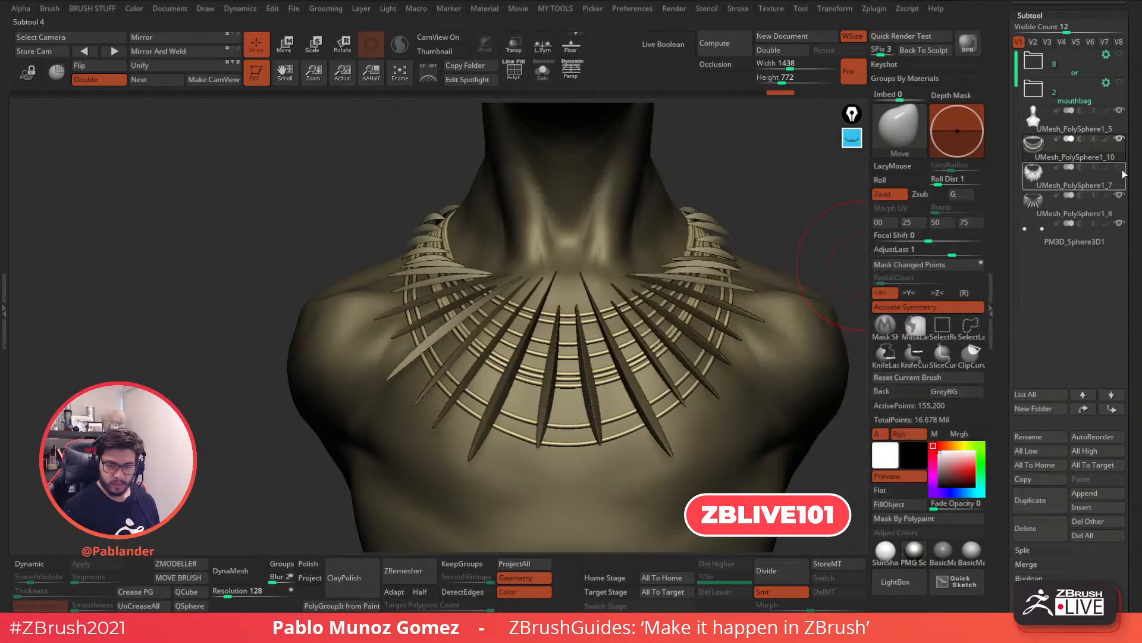
pyautogui.click(1119, 167)
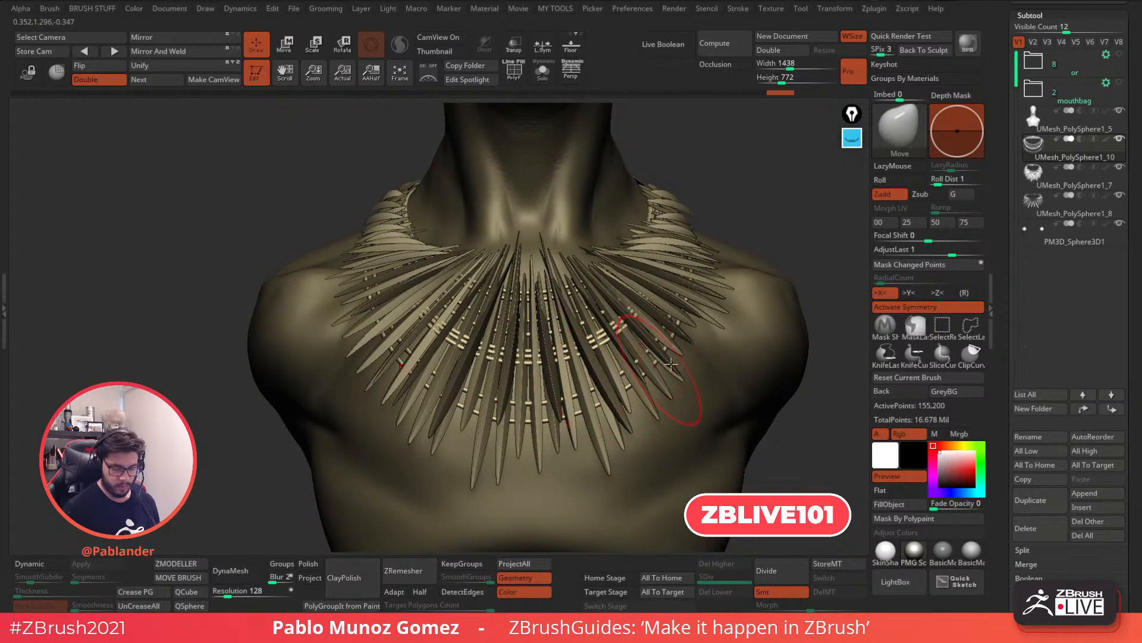
pyautogui.click(1076, 183)
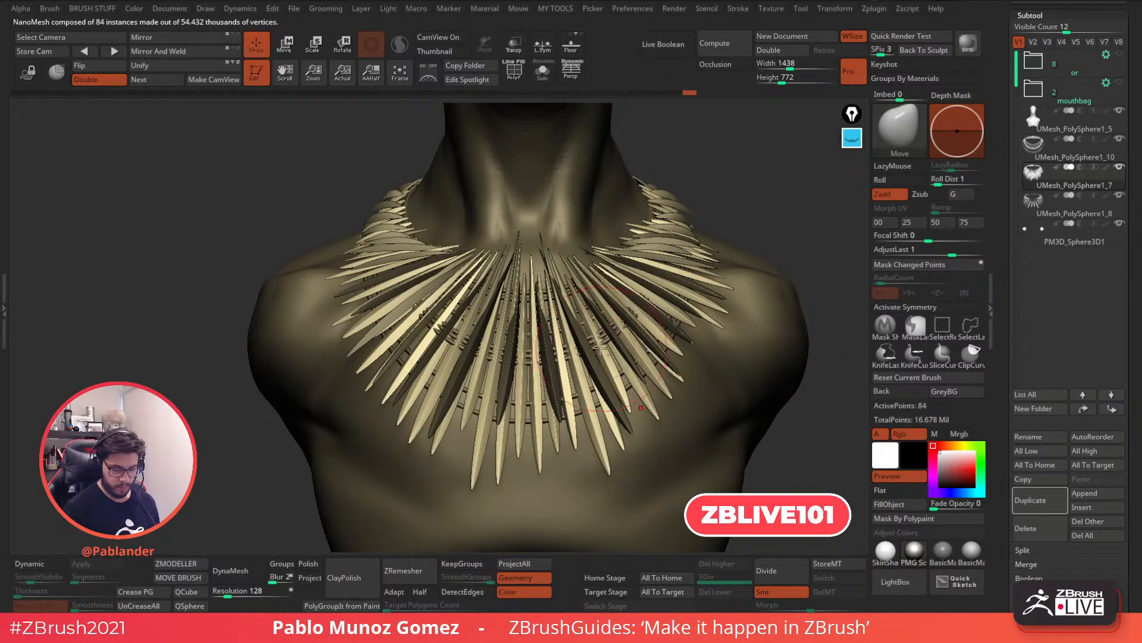
pyautogui.click(907, 307)
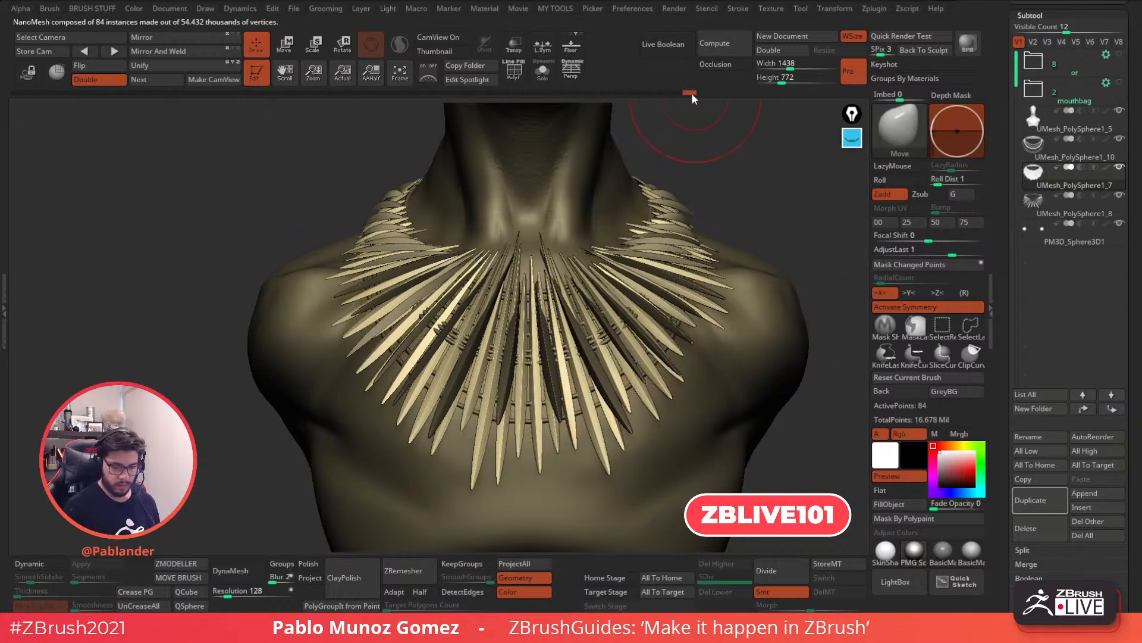
# Adjust the Move brush size and reshape the spike collar's base surface across the chest and toward the shoulder
pyautogui.moveTo(672, 189); pyautogui.dragTo(614, 336)
pyautogui.press('space')
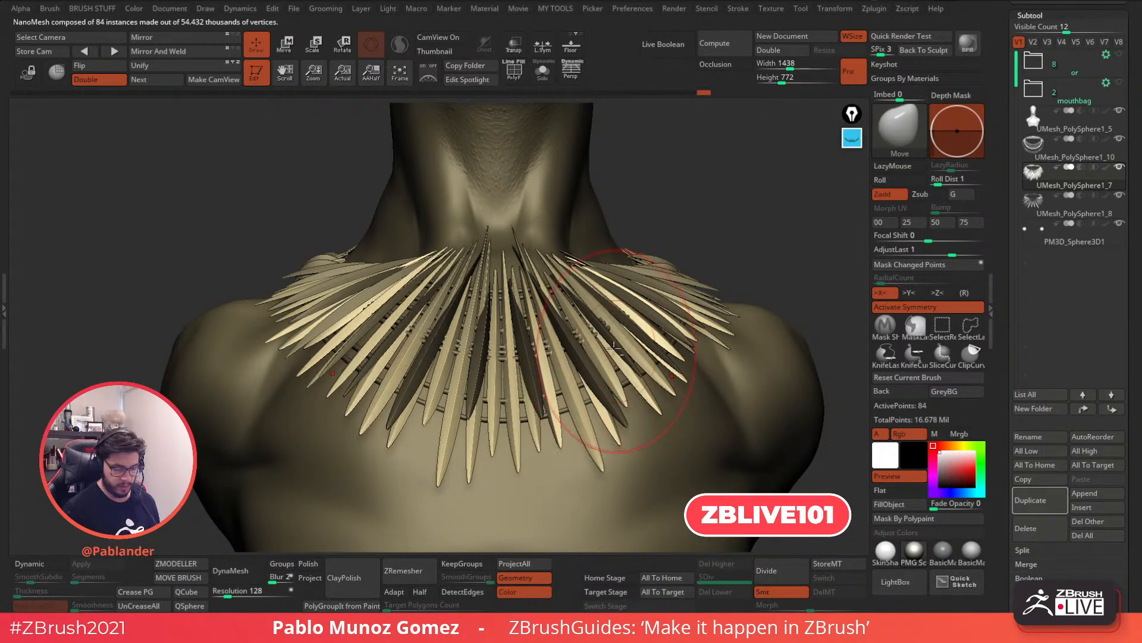
pyautogui.moveTo(600, 338); pyautogui.dragTo(613, 360)
pyautogui.moveTo(631, 428); pyautogui.dragTo(653, 365, button='right')
pyautogui.moveTo(653, 365); pyautogui.dragTo(623, 382)
pyautogui.moveTo(603, 425); pyautogui.dragTo(599, 417)
pyautogui.moveTo(526, 430); pyautogui.dragTo(521, 420)
pyautogui.moveTo(511, 359); pyautogui.dragTo(455, 411, button='right')
pyautogui.moveTo(467, 310); pyautogui.dragTo(458, 317)
# Select the bust subtool UMesh_PolySphere1_5 and examine the layered collar on the whole figure
pyautogui.moveTo(455, 268); pyautogui.dragTo(697, 231, button='right')
pyautogui.moveTo(743, 262); pyautogui.dragTo(643, 239, button='right')
pyautogui.keyDown('alt'); pyautogui.moveTo(642, 239); pyautogui.dragTo(613, 421, button='right'); pyautogui.keyUp('alt')
pyautogui.moveTo(720, 349); pyautogui.dragTo(751, 337, button='right')
pyautogui.click(1068, 126)
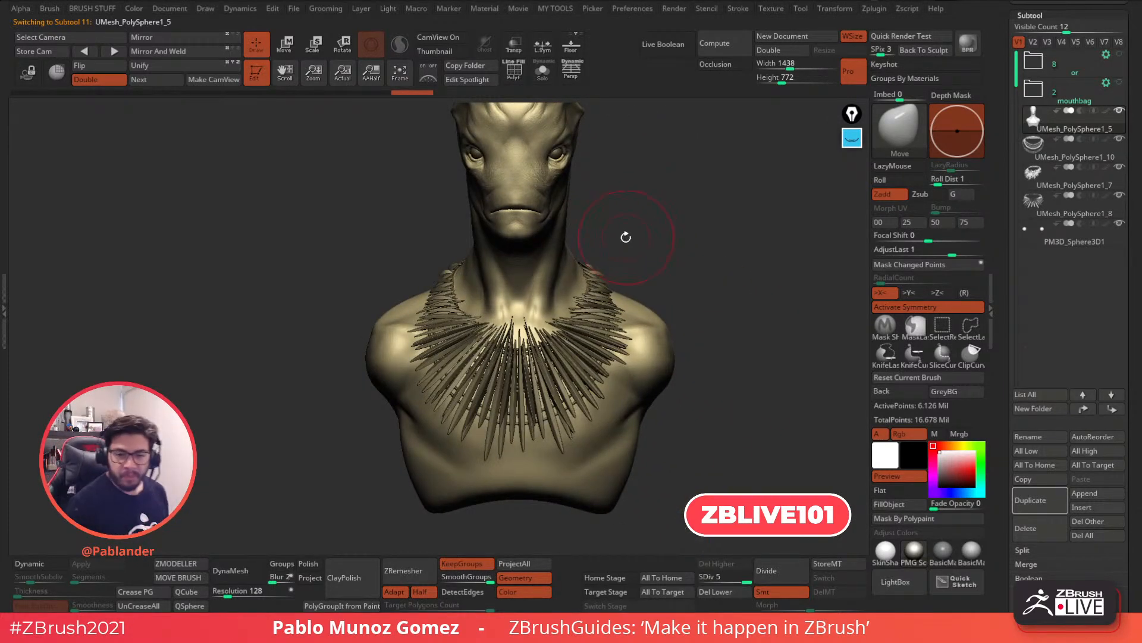
pyautogui.moveTo(703, 341); pyautogui.dragTo(688, 324)
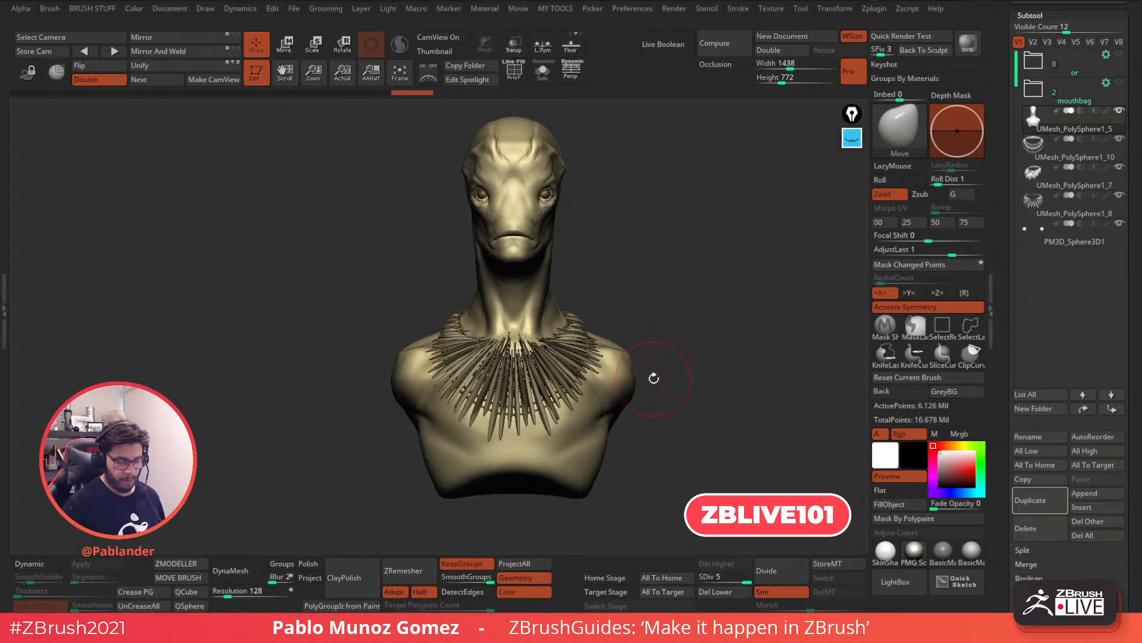
pyautogui.keyDown('alt'); pyautogui.moveTo(654, 378); pyautogui.dragTo(639, 318); pyautogui.keyUp('alt')
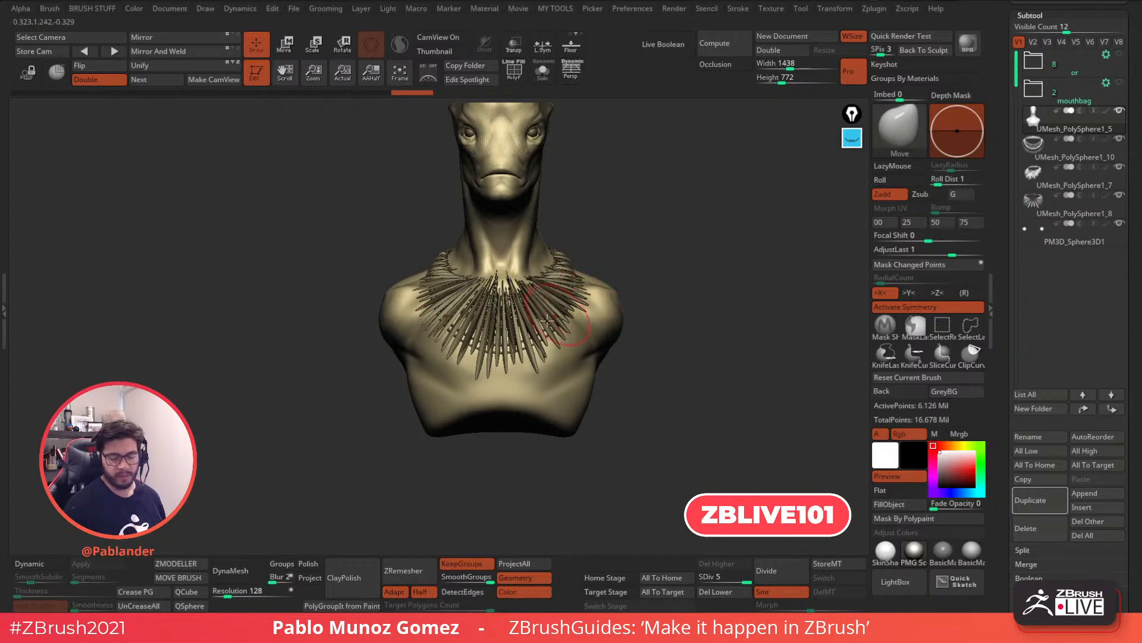
# Append a Cylinder3D primitive as a new subtool and select it
pyautogui.click(1095, 492)
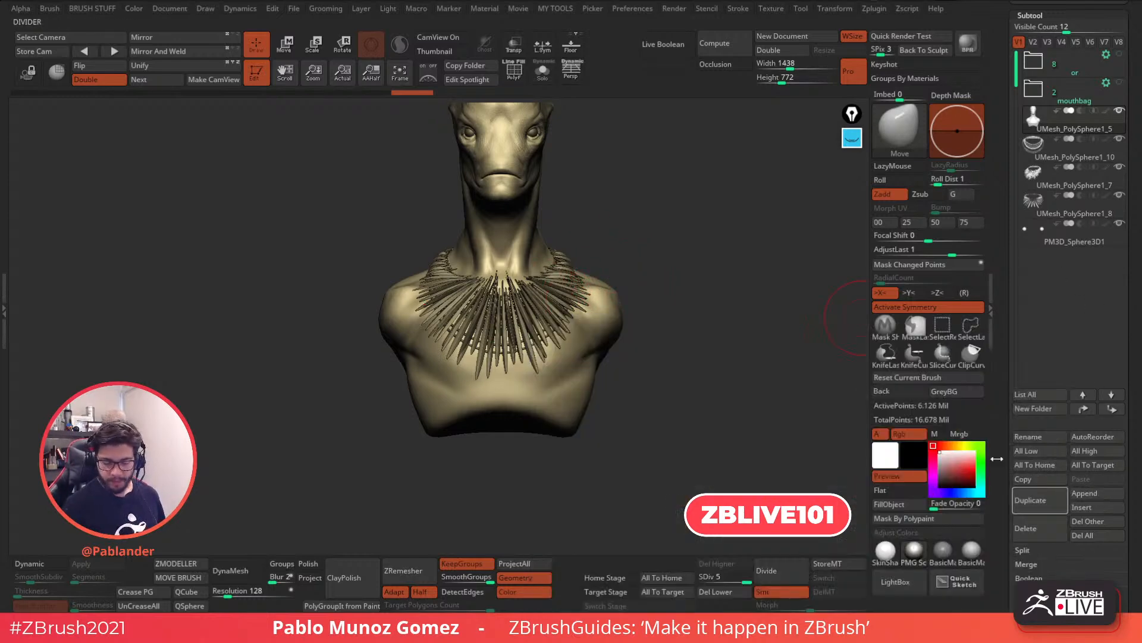
pyautogui.click(1097, 495)
pyautogui.click(684, 400)
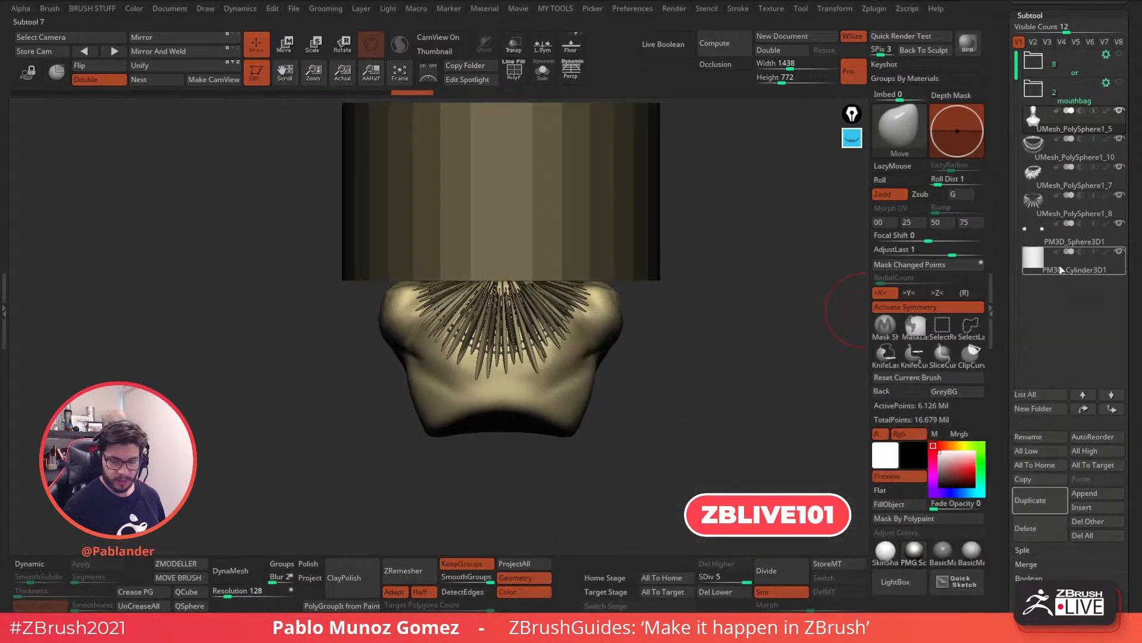
pyautogui.click(1058, 266)
# Scale the cylinder down to arm thickness and move it beside the lower torso below the shoulder
pyautogui.keyDown('alt'); pyautogui.moveTo(705, 345); pyautogui.dragTo(673, 382); pyautogui.keyUp('alt')
pyautogui.click(286, 46)
pyautogui.moveTo(518, 298); pyautogui.dragTo(522, 294)
pyautogui.moveTo(518, 260); pyautogui.dragTo(519, 227)
pyautogui.moveTo(529, 287); pyautogui.dragTo(547, 353)
pyautogui.moveTo(507, 395); pyautogui.dragTo(502, 345)
# Tilt and reposition the cylinder from the side and front so it follows the upper arm's direction
pyautogui.keyDown('shift'); pyautogui.moveTo(511, 345); pyautogui.dragTo(603, 346, button='right'); pyautogui.keyUp('shift')
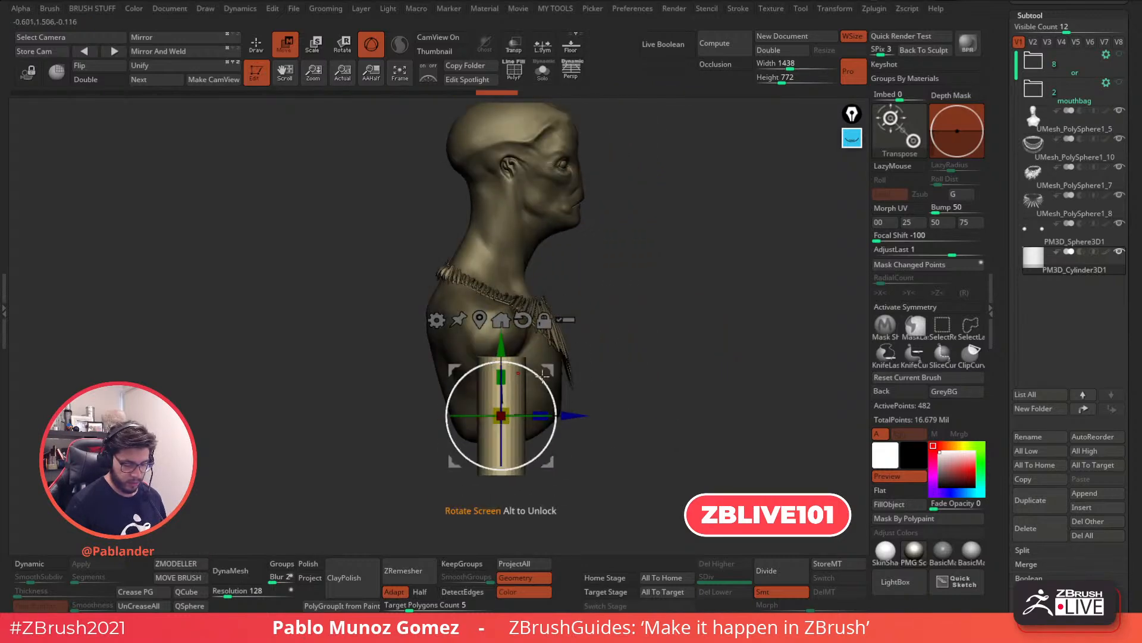
pyautogui.moveTo(543, 379); pyautogui.dragTo(540, 363)
pyautogui.moveTo(601, 333); pyautogui.dragTo(508, 332, button='right')
pyautogui.moveTo(545, 376); pyautogui.dragTo(541, 351)
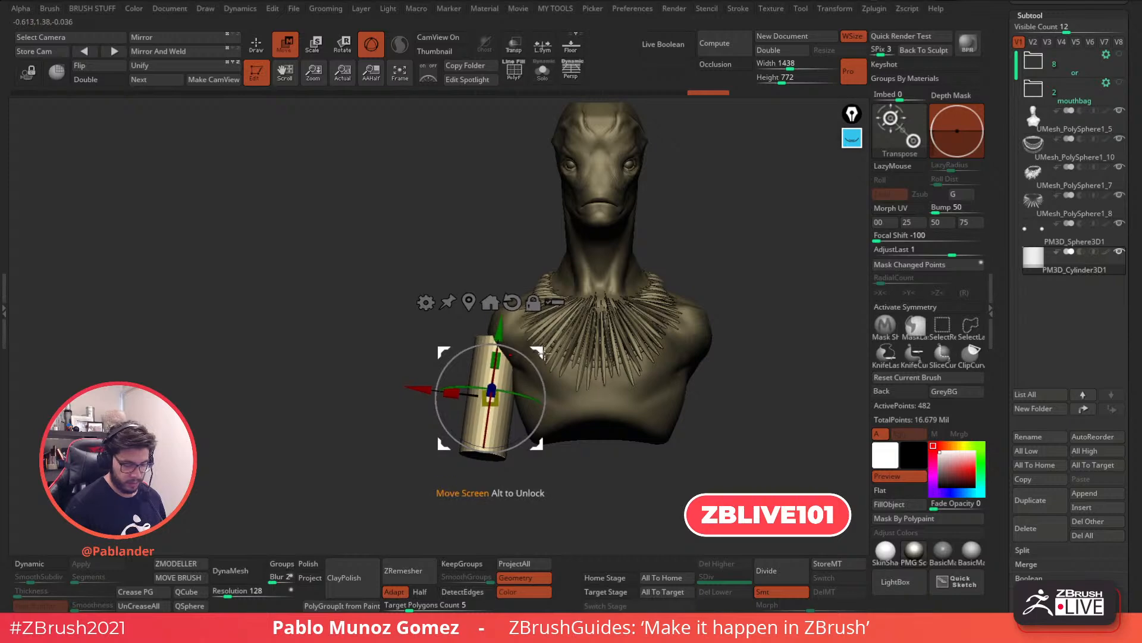
# Convert the cylinder to a DynaMesh at resolution 128 and smooth its upper end
pyautogui.click(264, 57)
pyautogui.keyDown('alt'); pyautogui.moveTo(516, 351); pyautogui.dragTo(535, 310, button='right'); pyautogui.keyUp('alt')
pyautogui.click(238, 576)
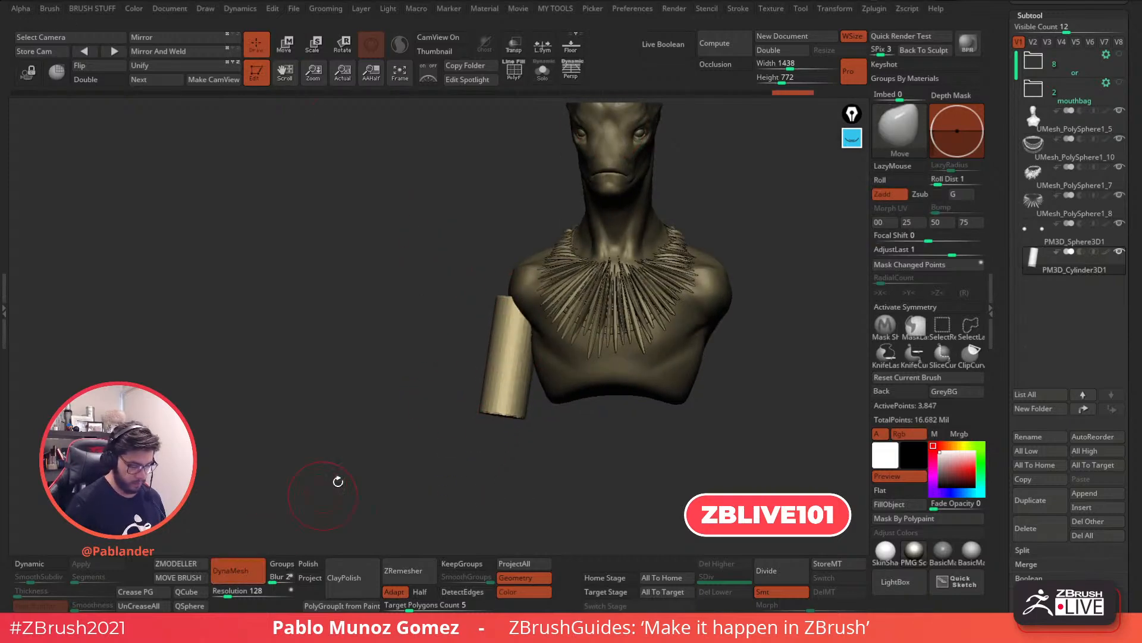
pyautogui.moveTo(540, 398); pyautogui.dragTo(577, 383, button='right')
pyautogui.keyDown('shift'); pyautogui.moveTo(521, 315); pyautogui.dragTo(506, 304); pyautogui.keyUp('shift')
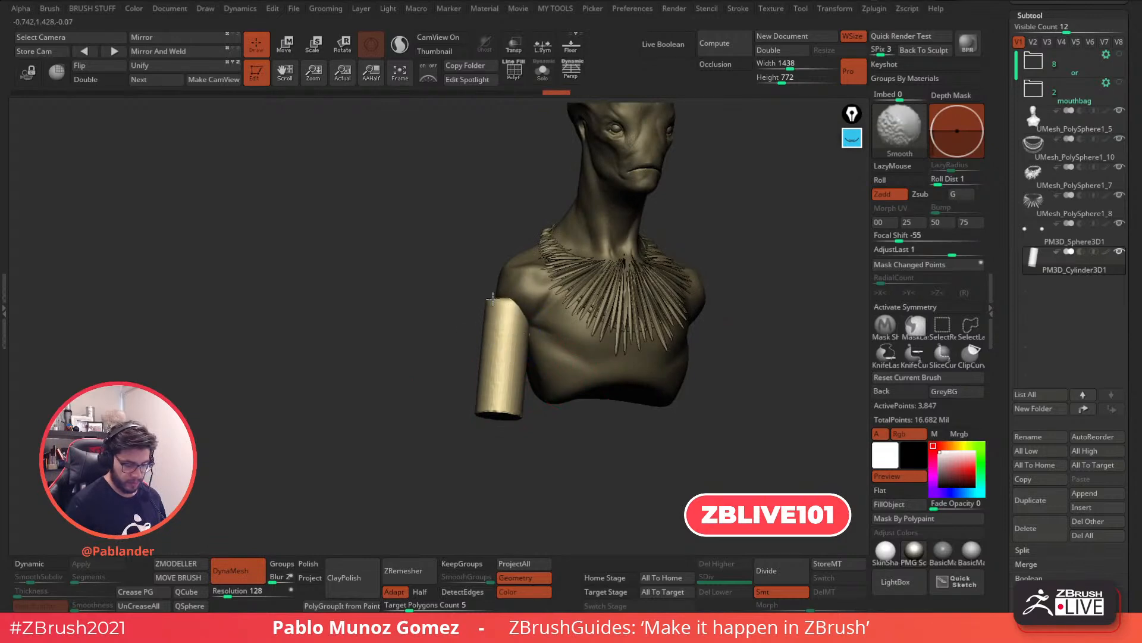
# Shape the back and side of the arm cylinder with the Move brush so its top blends toward the shoulder
pyautogui.moveTo(507, 377)
pyautogui.mouseDown(button='right')
pyautogui.moveTo(497, 310)
pyautogui.moveTo(561, 299)
pyautogui.mouseUp(button='right')
pyautogui.moveTo(494, 293); pyautogui.dragTo(488, 276)
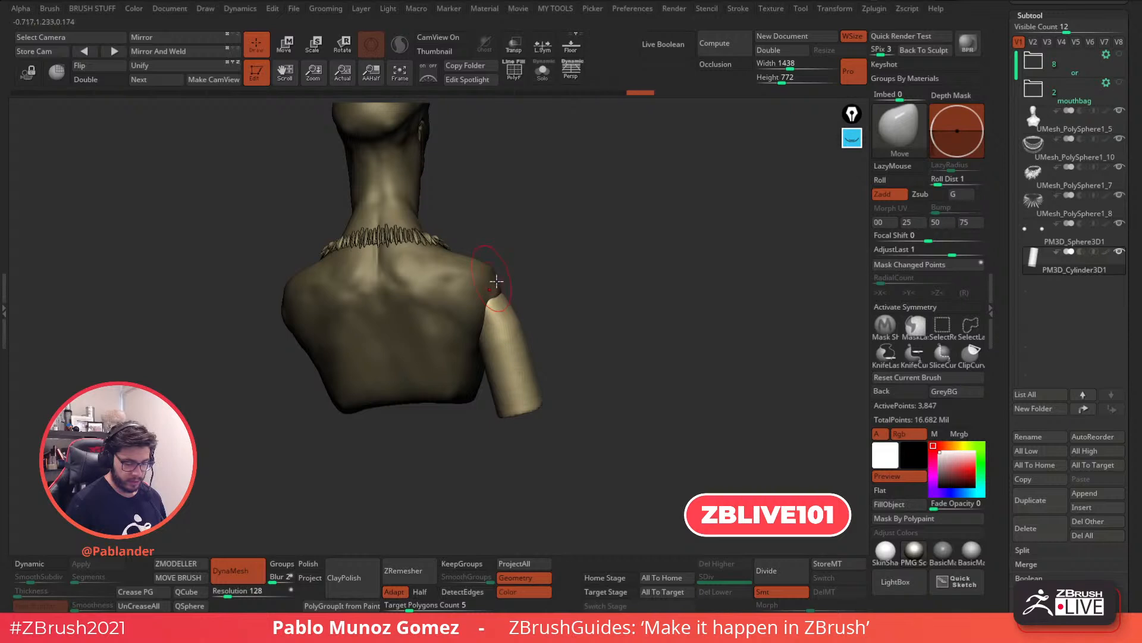
pyautogui.moveTo(546, 285); pyautogui.dragTo(507, 292, button='right')
pyautogui.moveTo(509, 311); pyautogui.dragTo(478, 323)
pyautogui.rightClick(489, 323)
pyautogui.moveTo(491, 337)
pyautogui.mouseDown()
pyautogui.moveTo(497, 377)
pyautogui.moveTo(494, 350)
pyautogui.mouseUp()
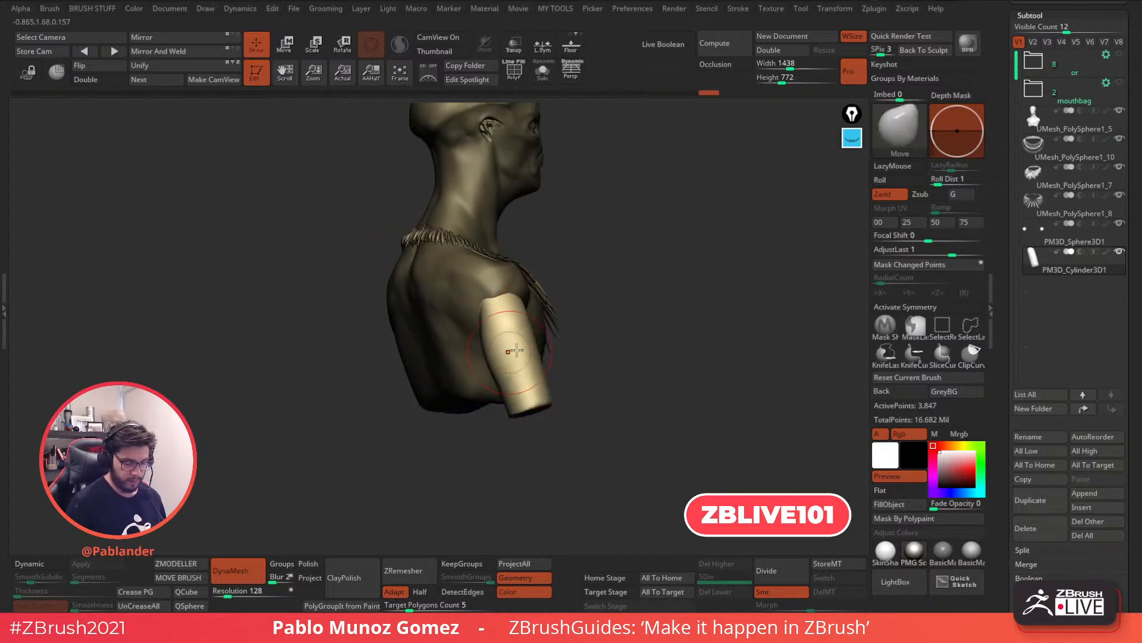
# Pull the arm's top over the front of the shoulder and smooth its lower end
pyautogui.moveTo(646, 309); pyautogui.dragTo(576, 303, button='right')
pyautogui.moveTo(548, 343); pyautogui.dragTo(547, 327, button='right')
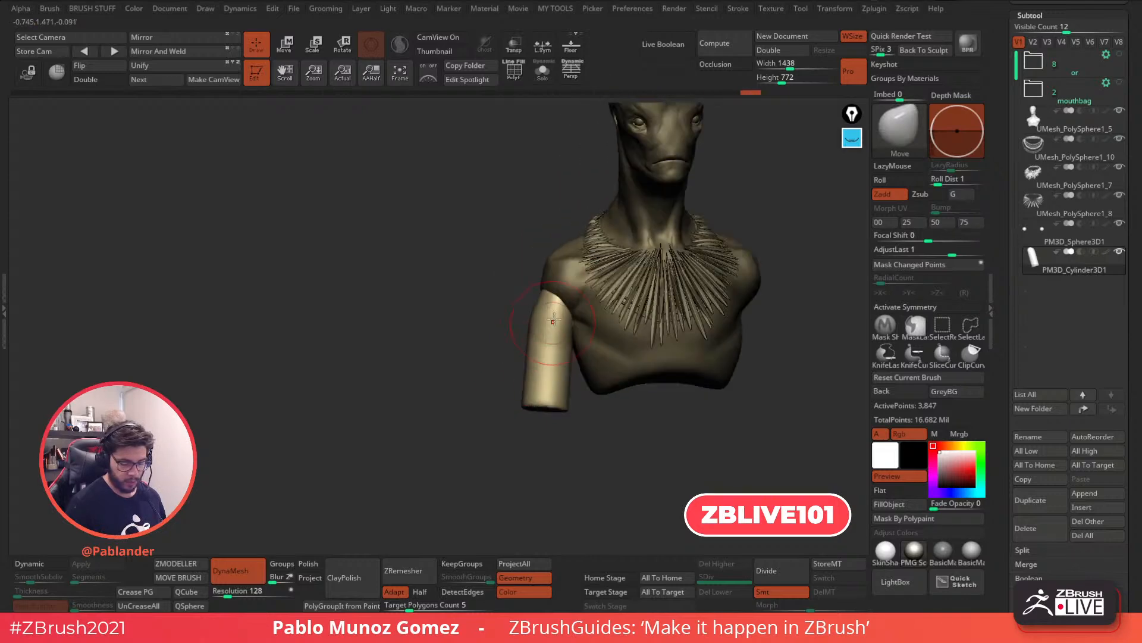
pyautogui.moveTo(547, 288)
pyautogui.mouseDown(button='right')
pyautogui.moveTo(565, 299)
pyautogui.moveTo(552, 291)
pyautogui.mouseUp(button='right')
pyautogui.moveTo(593, 286); pyautogui.dragTo(579, 296)
pyautogui.moveTo(571, 402)
pyautogui.keyDown('shift'); pyautogui.mouseDown()
pyautogui.moveTo(584, 384)
pyautogui.moveTo(565, 403)
pyautogui.mouseUp(); pyautogui.keyUp('shift')
pyautogui.moveTo(586, 329)
pyautogui.mouseDown(button='right')
pyautogui.moveTo(615, 323)
pyautogui.moveTo(594, 301)
pyautogui.moveTo(529, 295)
pyautogui.moveTo(521, 284)
pyautogui.mouseUp(button='right')
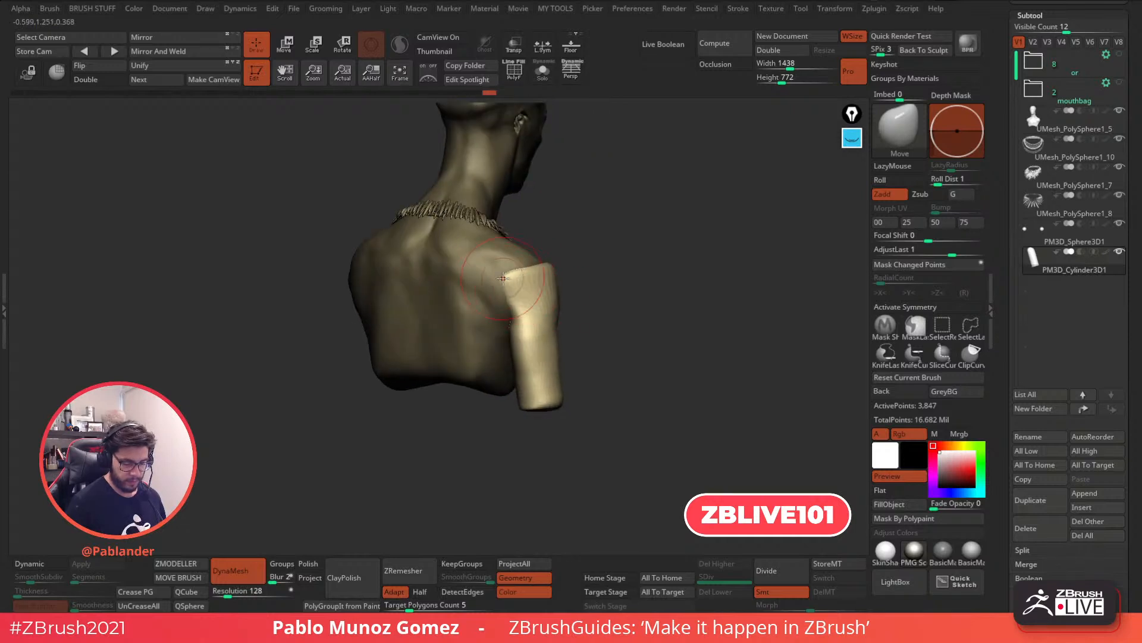
# Switch to the DamStandard brush and smooth the back of the upper arm
pyautogui.press('space')
pyautogui.click(607, 357)
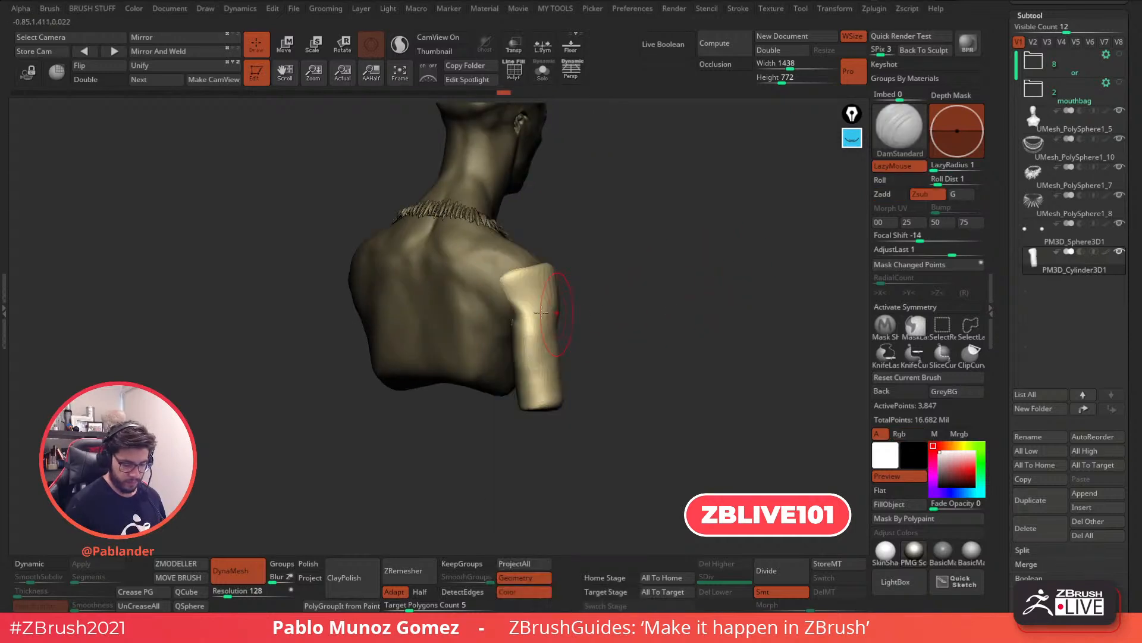
pyautogui.press('shift')
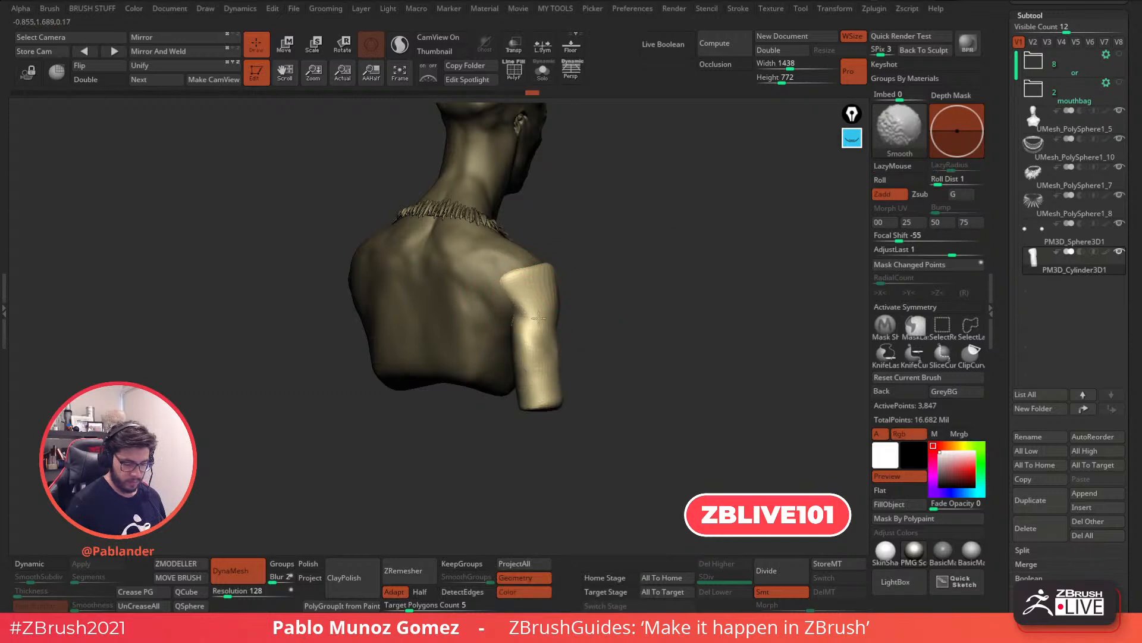
pyautogui.keyDown('shift'); pyautogui.moveTo(531, 315); pyautogui.dragTo(517, 321); pyautogui.keyUp('shift')
# Reshape the arm's top where it overlaps the back of the shoulder and adjust its lower part with the Move brush
pyautogui.press('b')
pyautogui.click(539, 447)
pyautogui.moveTo(643, 238); pyautogui.dragTo(613, 243)
pyautogui.press('space')
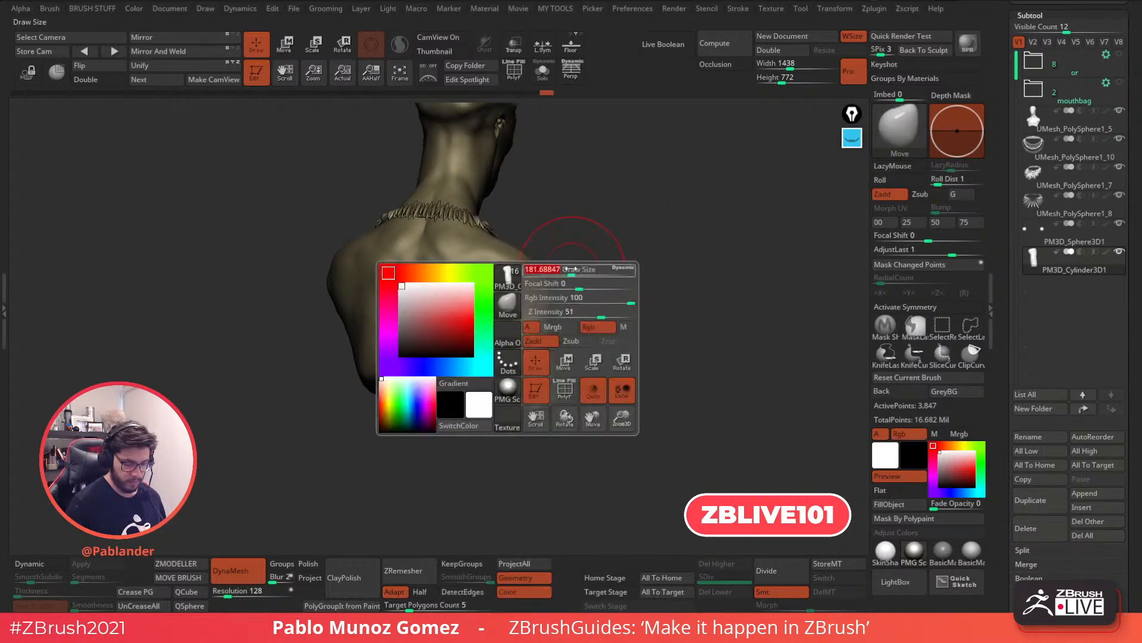
pyautogui.moveTo(496, 287); pyautogui.dragTo(514, 287)
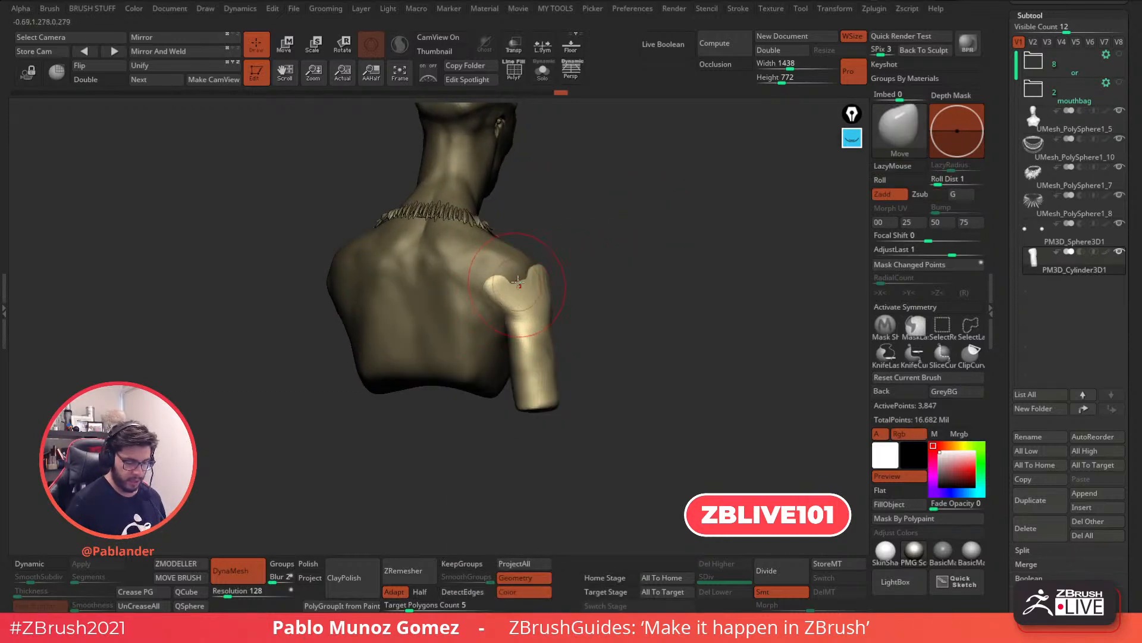
pyautogui.moveTo(630, 310)
pyautogui.mouseDown()
pyautogui.moveTo(581, 321)
pyautogui.moveTo(595, 291)
pyautogui.moveTo(548, 270)
pyautogui.mouseUp()
pyautogui.moveTo(544, 395)
pyautogui.mouseDown()
pyautogui.moveTo(533, 408)
pyautogui.moveTo(564, 399)
pyautogui.moveTo(553, 348)
pyautogui.moveTo(580, 351)
pyautogui.mouseUp()
# Switch to the Clay brush and remesh the arm with DynaMesh at resolution 192
pyautogui.press('space')
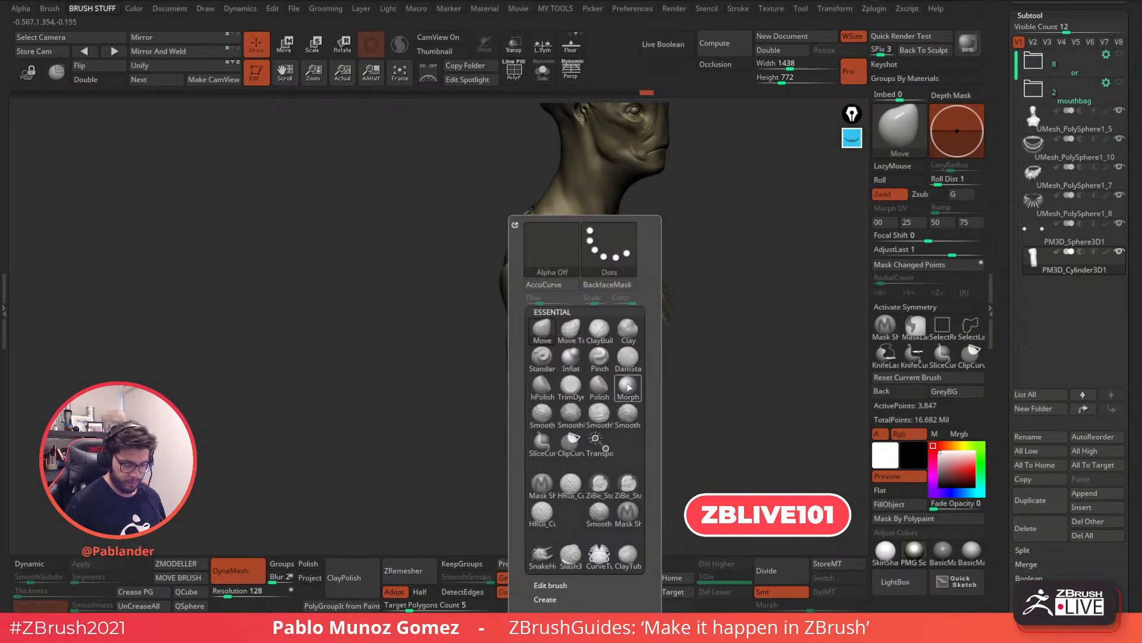
pyautogui.click(633, 330)
pyautogui.press('space')
pyautogui.click(707, 284)
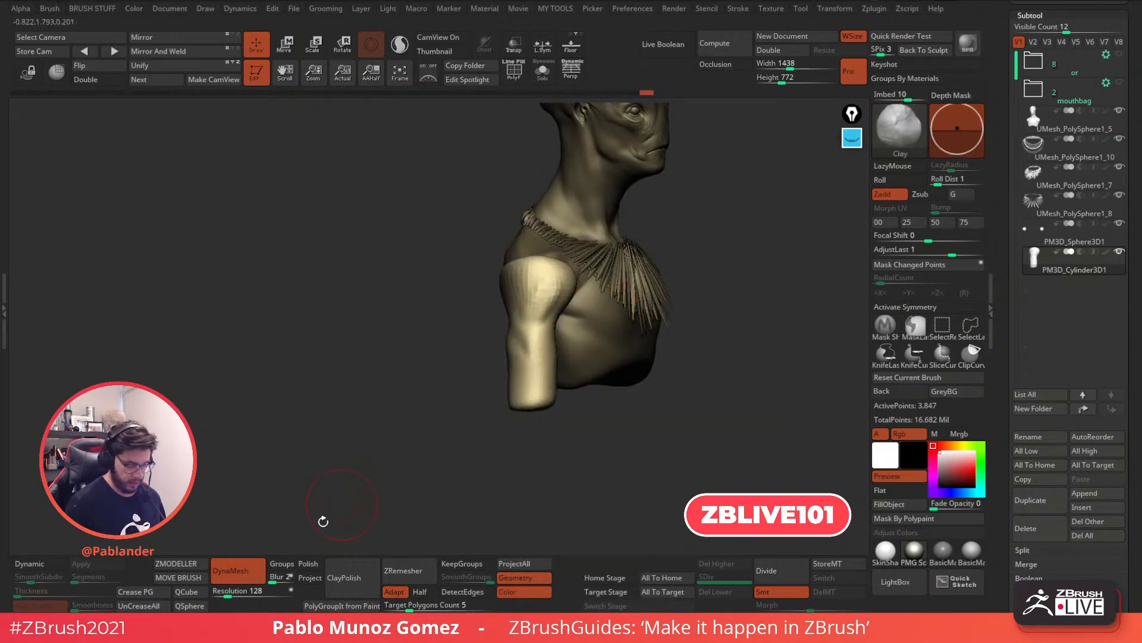
pyautogui.moveTo(229, 593); pyautogui.dragTo(232, 593)
pyautogui.keyDown('ctrl'); pyautogui.moveTo(268, 515); pyautogui.dragTo(357, 440); pyautogui.keyUp('ctrl')
# Smooth the side of the arm and build up muscle volume along its back with the Clay brush
pyautogui.moveTo(520, 368)
pyautogui.keyDown('shift'); pyautogui.mouseDown()
pyautogui.moveTo(531, 303)
pyautogui.moveTo(554, 271)
pyautogui.moveTo(529, 276)
pyautogui.moveTo(531, 291)
pyautogui.mouseUp(); pyautogui.keyUp('shift')
pyautogui.moveTo(428, 298); pyautogui.dragTo(518, 294, button='right')
pyautogui.moveTo(505, 291)
pyautogui.mouseDown()
pyautogui.moveTo(490, 283)
pyautogui.moveTo(535, 316)
pyautogui.mouseUp()
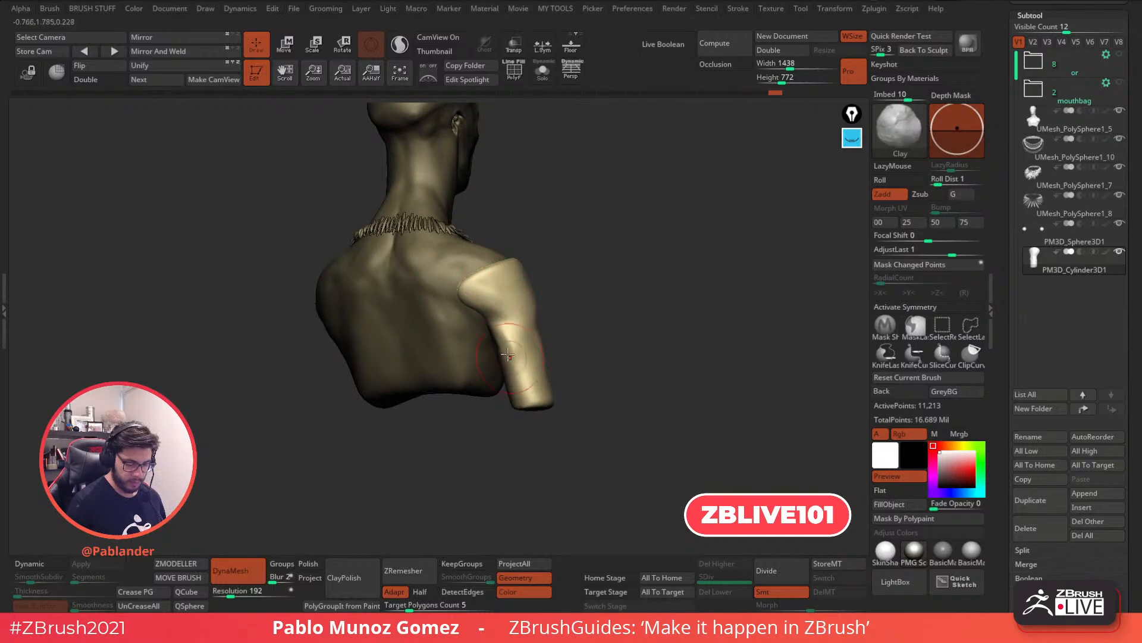
pyautogui.moveTo(509, 358); pyautogui.dragTo(503, 341, button='right')
pyautogui.moveTo(493, 330)
pyautogui.mouseDown()
pyautogui.moveTo(516, 396)
pyautogui.moveTo(509, 375)
pyautogui.mouseUp()
pyautogui.moveTo(578, 305); pyautogui.dragTo(544, 315, button='right')
pyautogui.moveTo(539, 349); pyautogui.dragTo(538, 337)
# Smooth the front of the upper arm and add clay volume around the deltoid
pyautogui.moveTo(539, 334); pyautogui.dragTo(573, 303, button='right')
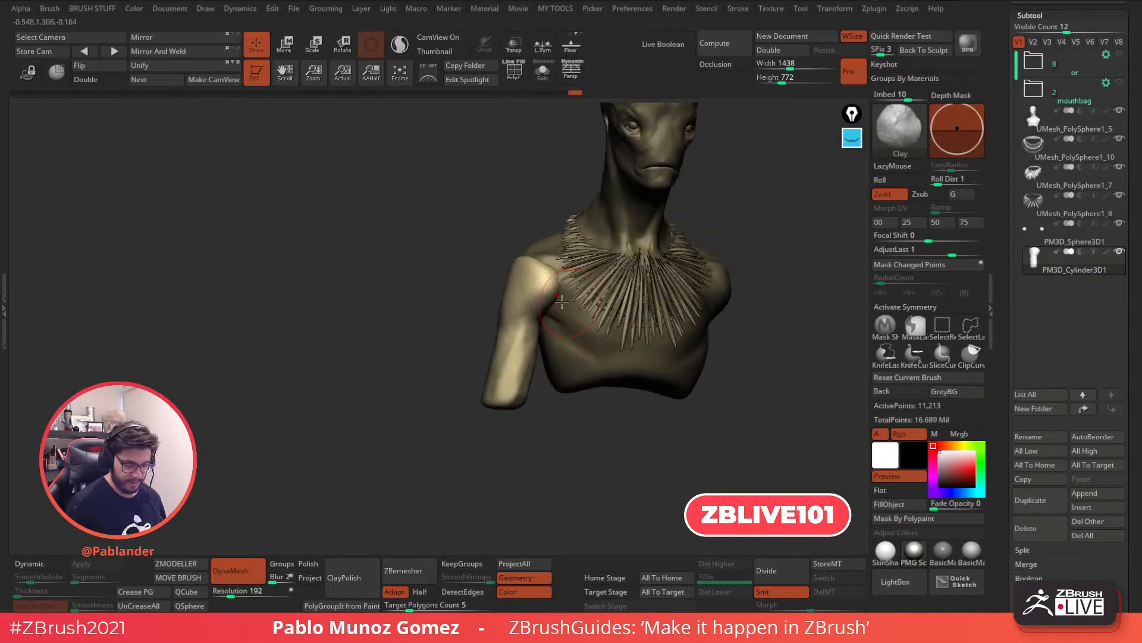
pyautogui.keyDown('shift'); pyautogui.moveTo(511, 324); pyautogui.dragTo(519, 357); pyautogui.keyUp('shift')
pyautogui.moveTo(470, 333); pyautogui.dragTo(494, 336, button='right')
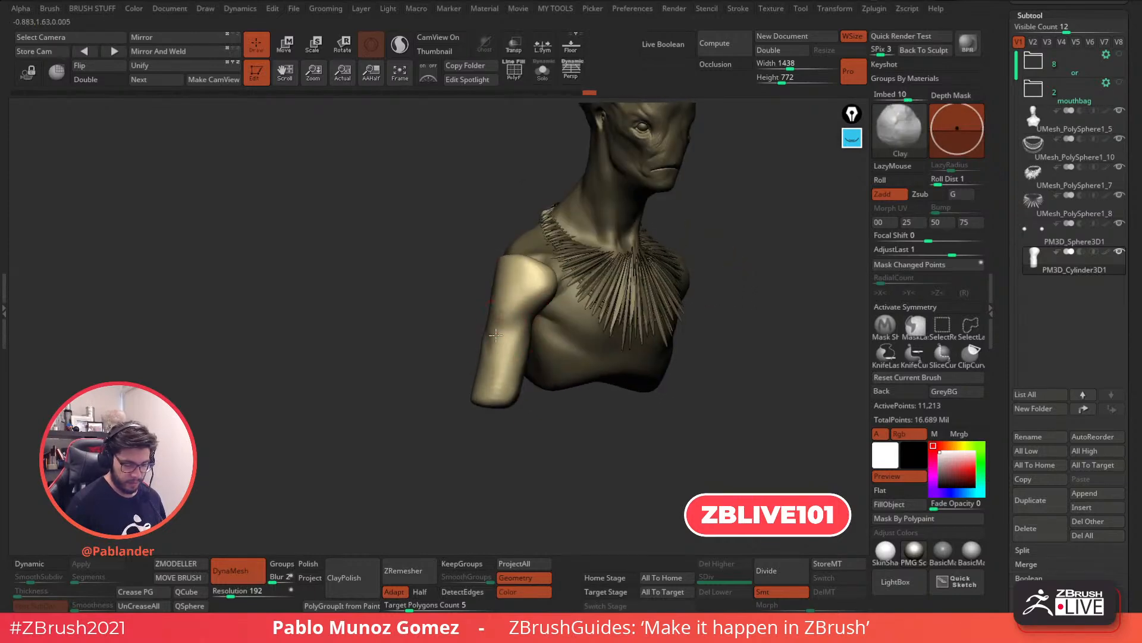
pyautogui.moveTo(546, 288); pyautogui.dragTo(512, 334)
pyautogui.moveTo(540, 268)
pyautogui.mouseDown()
pyautogui.moveTo(536, 301)
pyautogui.moveTo(544, 288)
pyautogui.moveTo(530, 276)
pyautogui.mouseUp()
pyautogui.moveTo(531, 277); pyautogui.dragTo(482, 306, button='right')
# Adjust the shoulder end of the arm with the Move brush, and mirror and weld the arm to the opposite side
pyautogui.press('b')
pyautogui.click(513, 333)
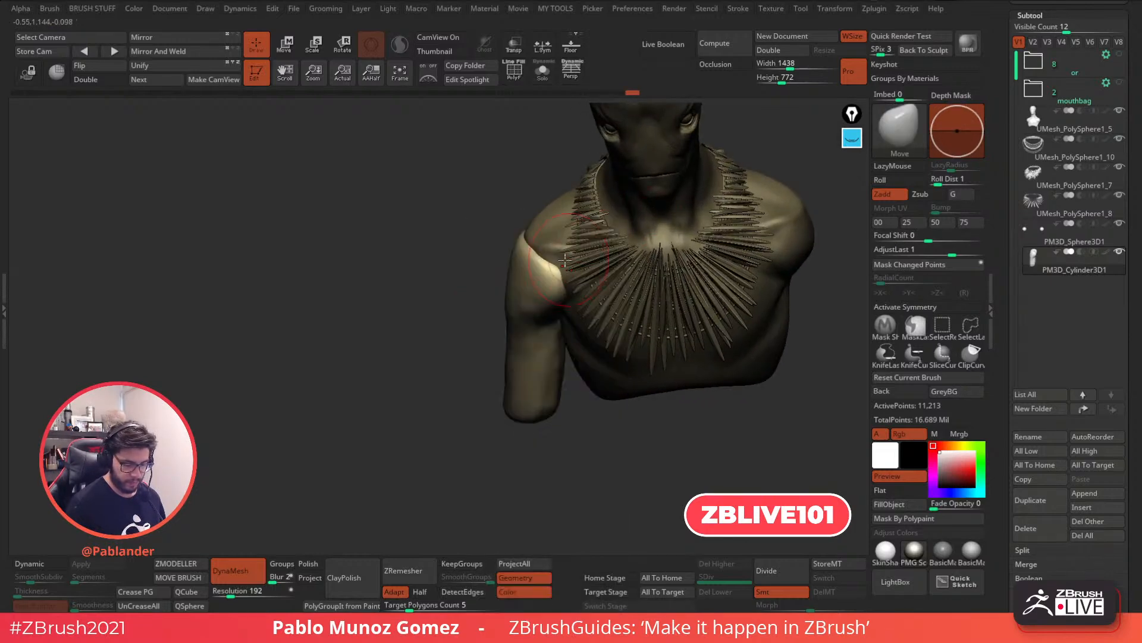
pyautogui.moveTo(553, 269); pyautogui.dragTo(583, 250, button='right')
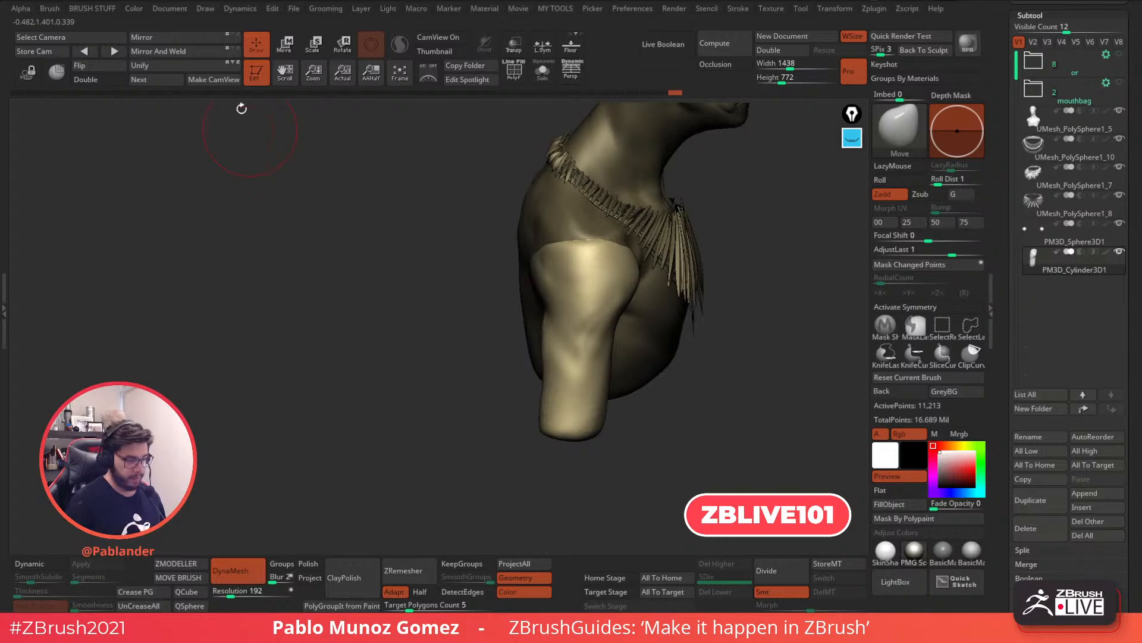
pyautogui.click(184, 54)
pyautogui.keyDown('shift'); pyautogui.moveTo(401, 301); pyautogui.dragTo(413, 291, button='right'); pyautogui.keyUp('shift')
pyautogui.keyDown('alt'); pyautogui.moveTo(606, 331); pyautogui.dragTo(366, 387, button='right'); pyautogui.keyUp('alt')
pyautogui.keyDown('ctrl'); pyautogui.moveTo(720, 318); pyautogui.dragTo(606, 360, button='right'); pyautogui.keyUp('ctrl')
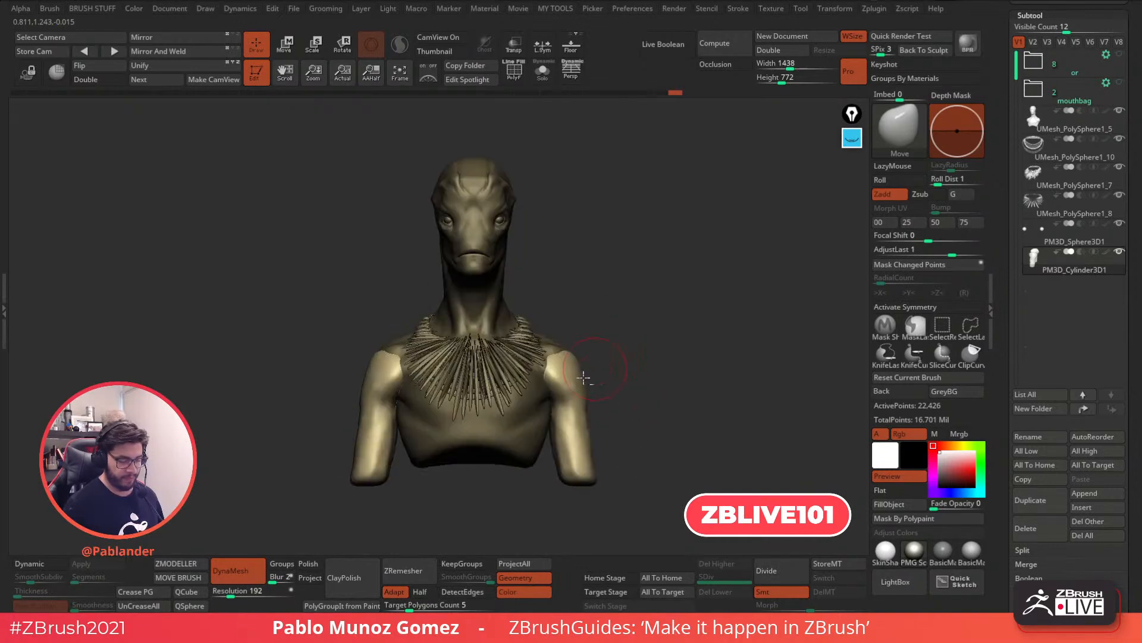
pyautogui.keyDown('alt'); pyautogui.moveTo(506, 424); pyautogui.dragTo(519, 407, button='right'); pyautogui.keyUp('alt')
pyautogui.moveTo(638, 335)
pyautogui.mouseDown(button='right')
pyautogui.moveTo(630, 345)
pyautogui.moveTo(662, 313)
pyautogui.moveTo(642, 330)
pyautogui.mouseUp(button='right')
pyautogui.keyDown('alt'); pyautogui.moveTo(612, 382); pyautogui.dragTo(683, 355, button='right'); pyautogui.keyUp('alt')
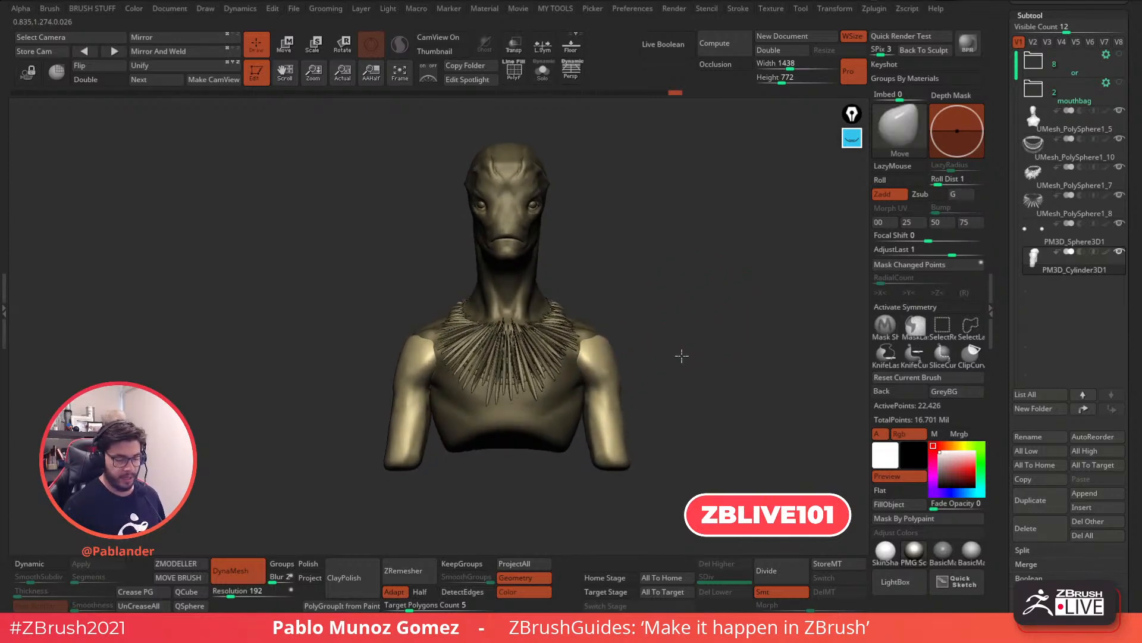
pyautogui.moveTo(632, 327); pyautogui.dragTo(612, 258, button='right')
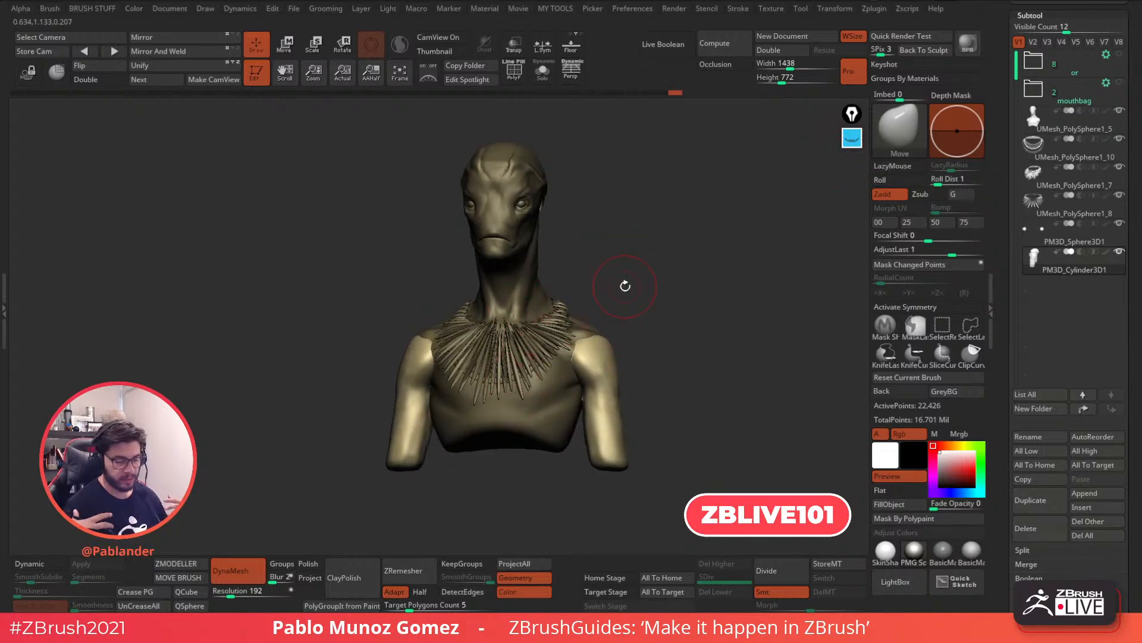
pyautogui.moveTo(663, 301)
pyautogui.mouseDown(button='right')
pyautogui.moveTo(665, 286)
pyautogui.moveTo(599, 337)
pyautogui.mouseUp(button='right')
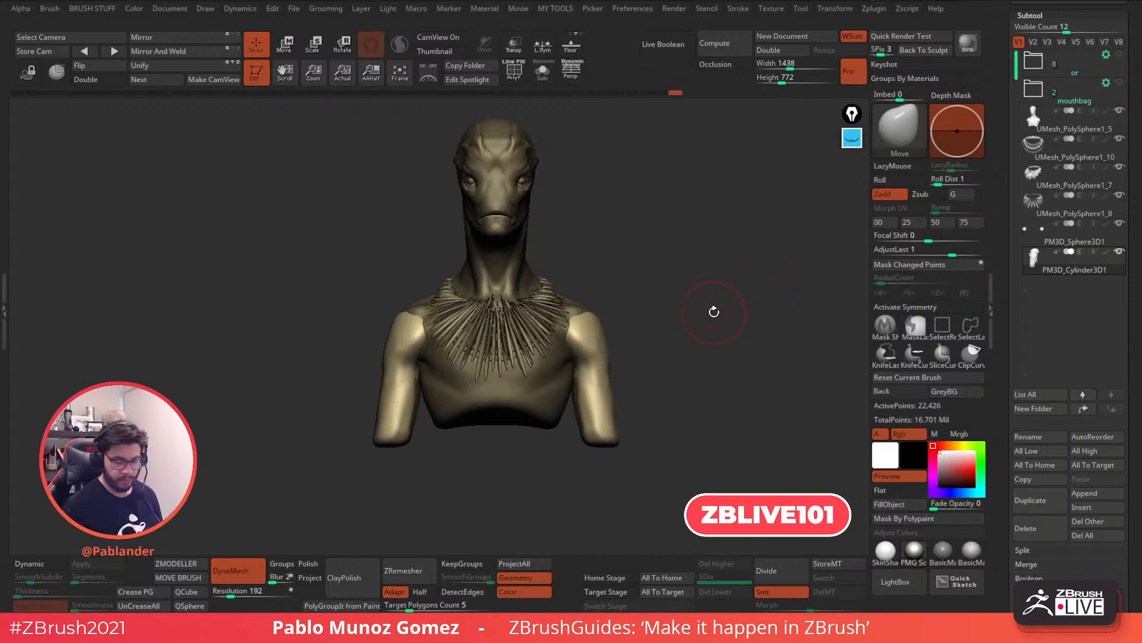
# Load a Circle3D as a new tool, make it a PolyMesh3D, divide it three times and delete its lower subdivision levels
pyautogui.scroll(5, 1055, 165)
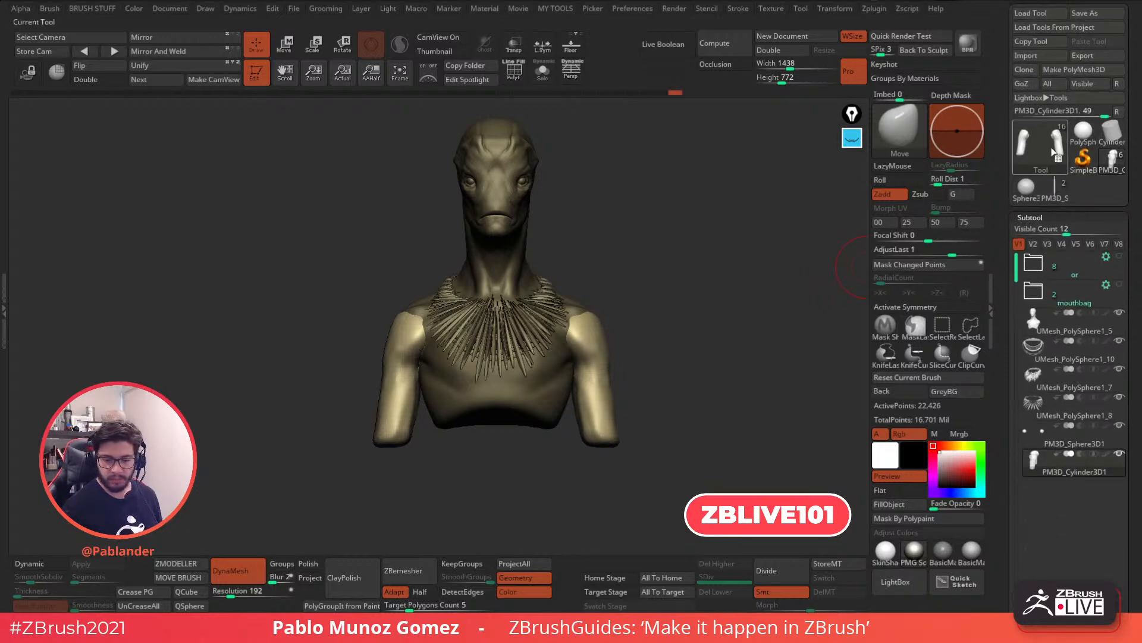
pyautogui.click(1044, 156)
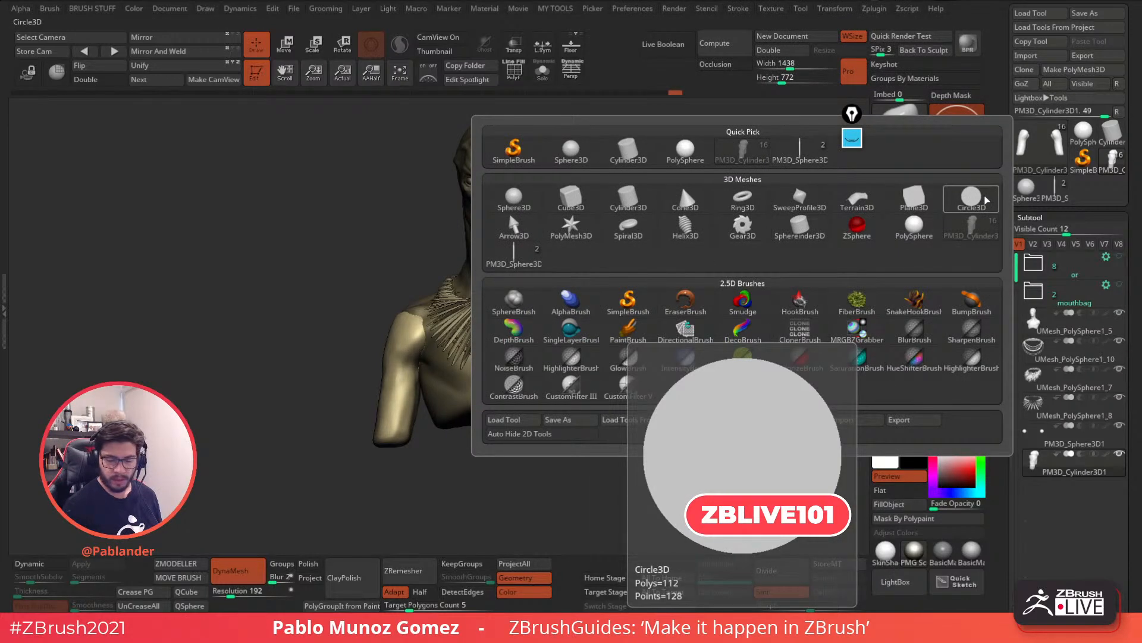
pyautogui.click(986, 200)
pyautogui.click(1074, 70)
pyautogui.click(769, 570)
pyautogui.click(769, 570)
pyautogui.click(769, 570)
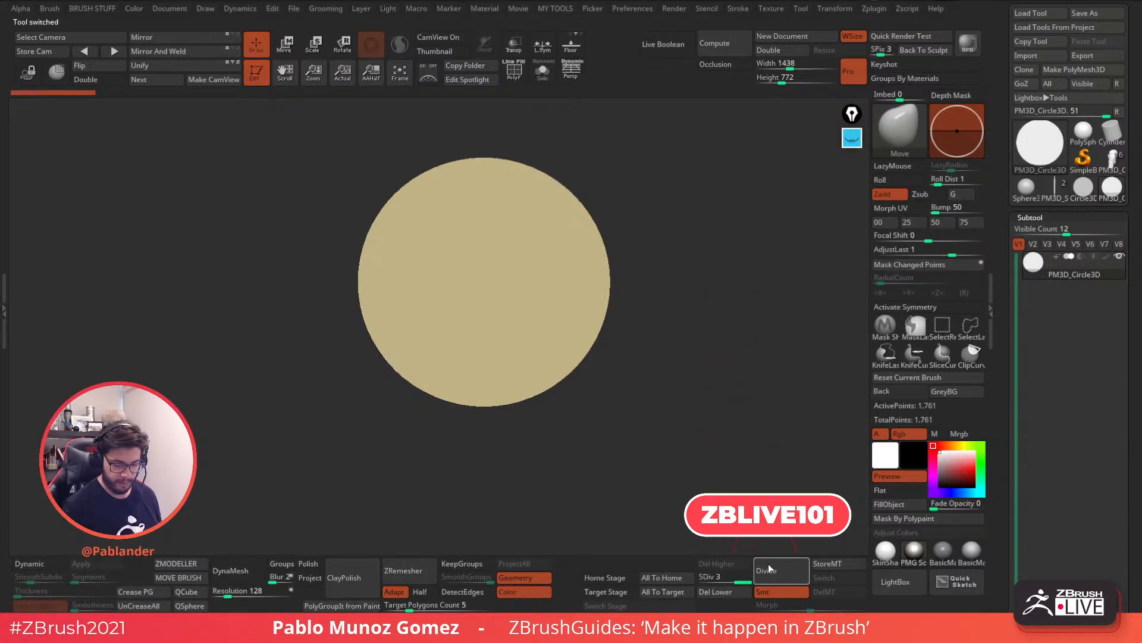
pyautogui.click(717, 592)
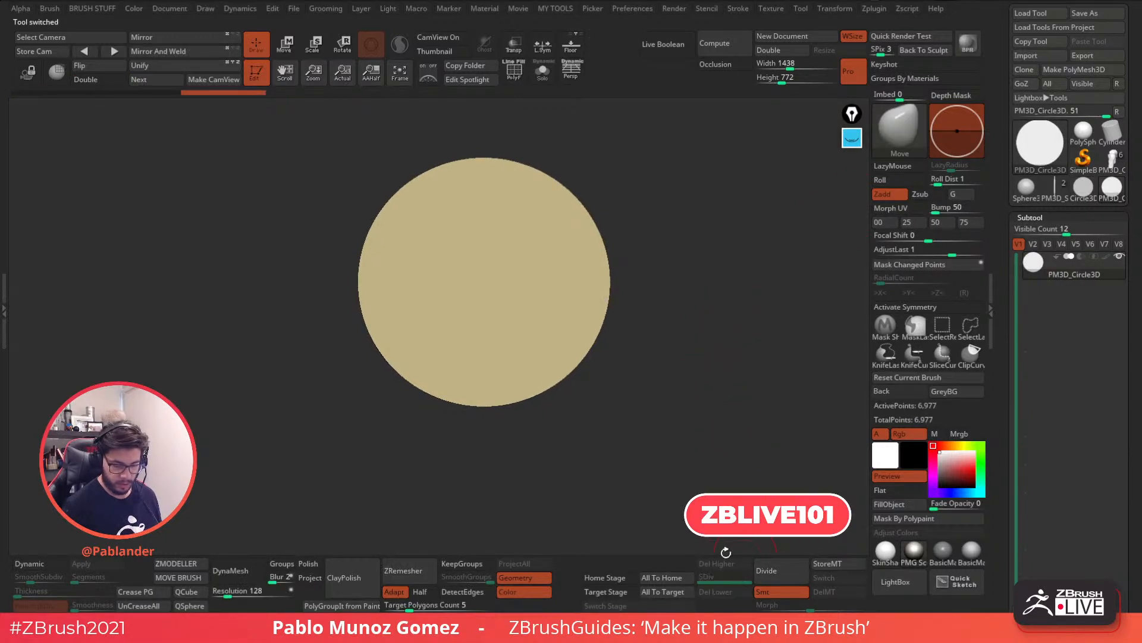
# Turn on the polyframe display and divide the disc two more times, deleting the lower subdivision levels
pyautogui.click(514, 70)
pyautogui.moveTo(559, 127)
pyautogui.mouseDown()
pyautogui.moveTo(655, 244)
pyautogui.moveTo(705, 354)
pyautogui.moveTo(694, 209)
pyautogui.moveTo(693, 325)
pyautogui.moveTo(671, 357)
pyautogui.moveTo(668, 390)
pyautogui.mouseUp()
pyautogui.moveTo(668, 392)
pyautogui.keyDown('ctrl'); pyautogui.mouseDown(button='right')
pyautogui.moveTo(663, 354)
pyautogui.moveTo(616, 312)
pyautogui.mouseUp(button='right'); pyautogui.keyUp('ctrl')
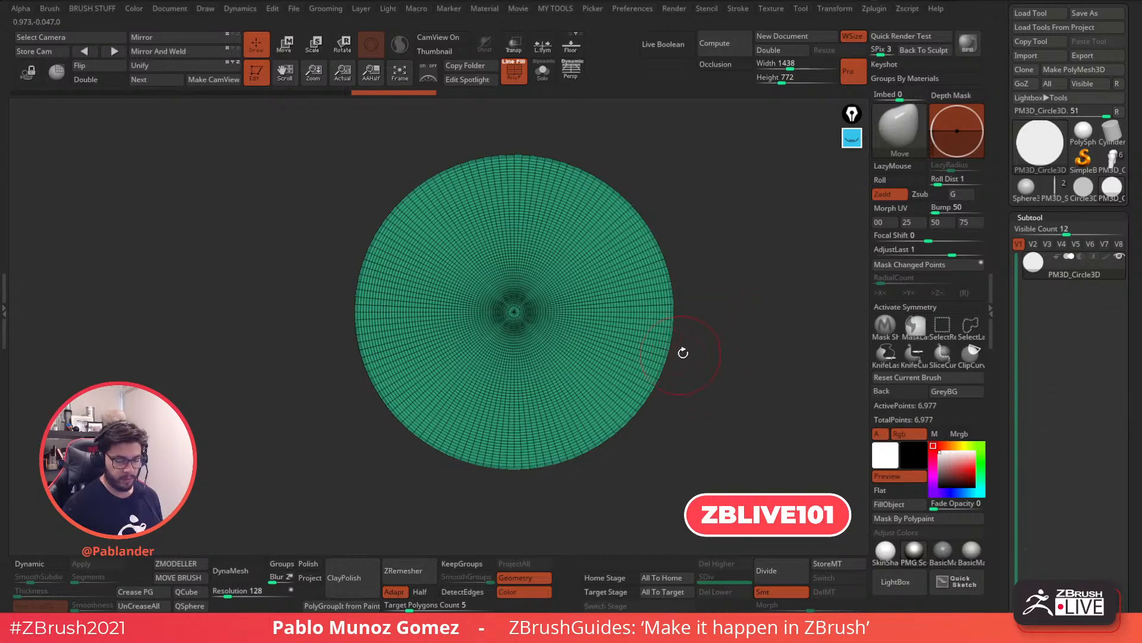
pyautogui.keyDown('alt'); pyautogui.moveTo(679, 355); pyautogui.dragTo(677, 327, button='right'); pyautogui.keyUp('alt')
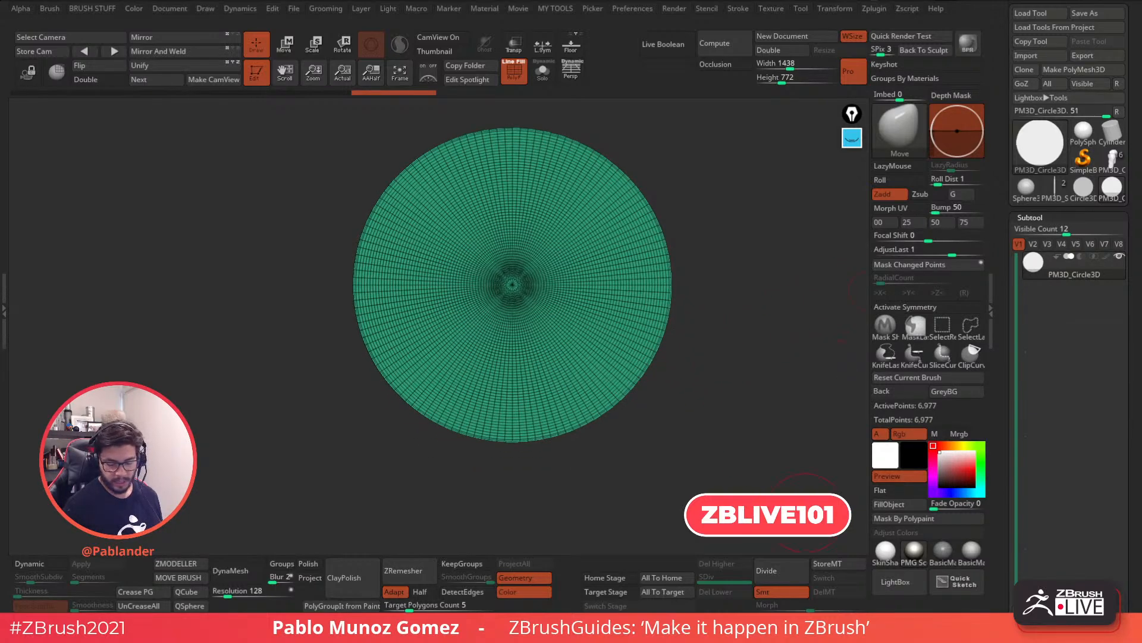
pyautogui.click(769, 571)
pyautogui.click(769, 570)
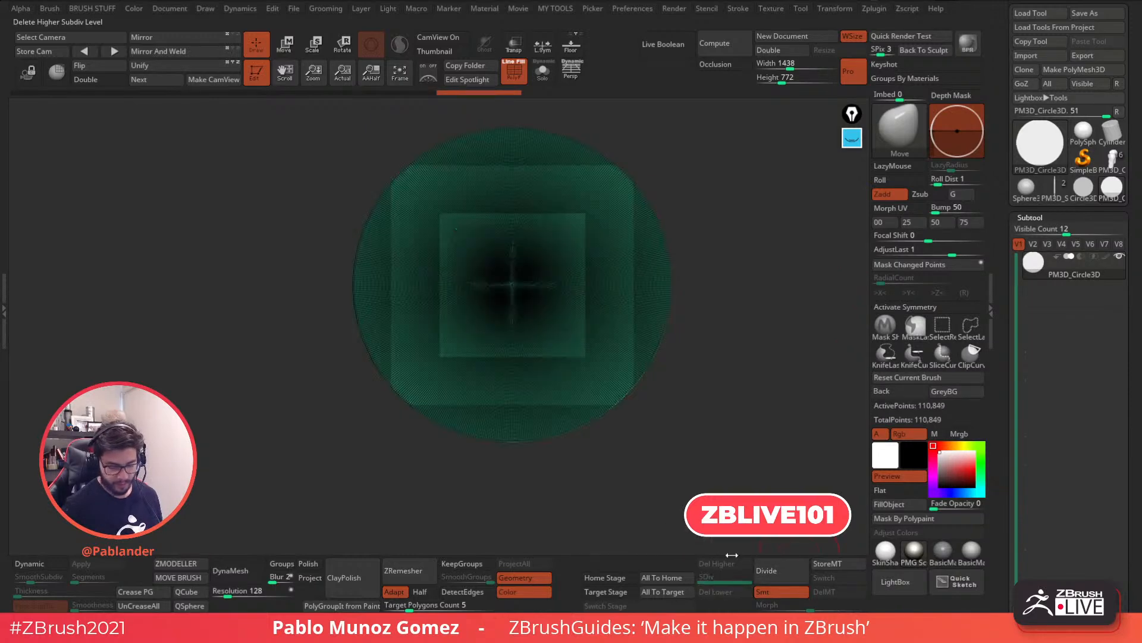
pyautogui.hotkey('shift', 'f')
pyautogui.keyDown('ctrl'); pyautogui.moveTo(600, 292); pyautogui.dragTo(597, 310, button='right'); pyautogui.keyUp('ctrl')
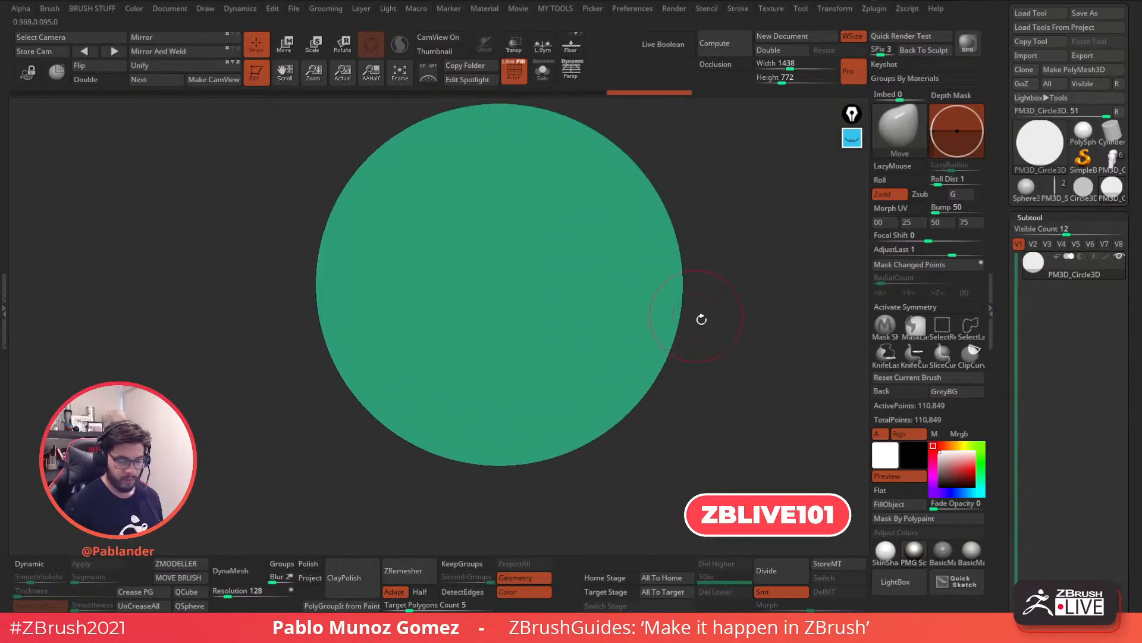
# Activate X symmetry, mask a rounded slot from the disc's centre down to its lower edge, and invert the mask
pyautogui.click(944, 309)
pyautogui.press('shift')
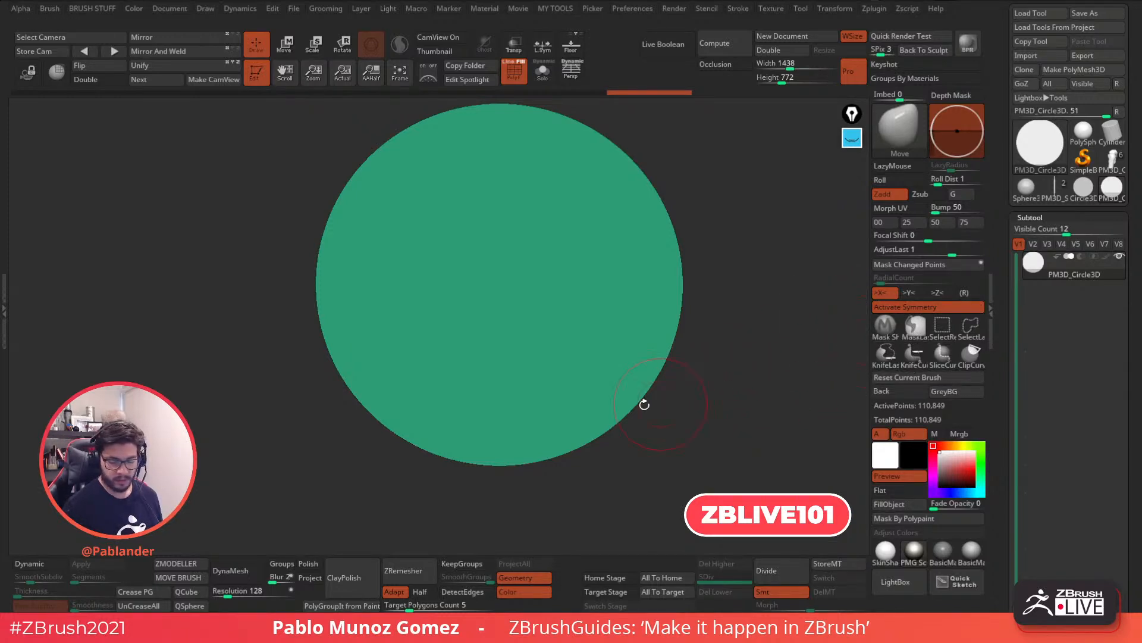
pyautogui.keyDown('ctrl'); pyautogui.moveTo(501, 293); pyautogui.dragTo(509, 420); pyautogui.keyUp('ctrl')
pyautogui.press('space')
pyautogui.keyDown('ctrl'); pyautogui.moveTo(493, 295); pyautogui.dragTo(477, 367); pyautogui.keyUp('ctrl')
pyautogui.keyDown('ctrl'); pyautogui.click(626, 468); pyautogui.keyUp('ctrl')
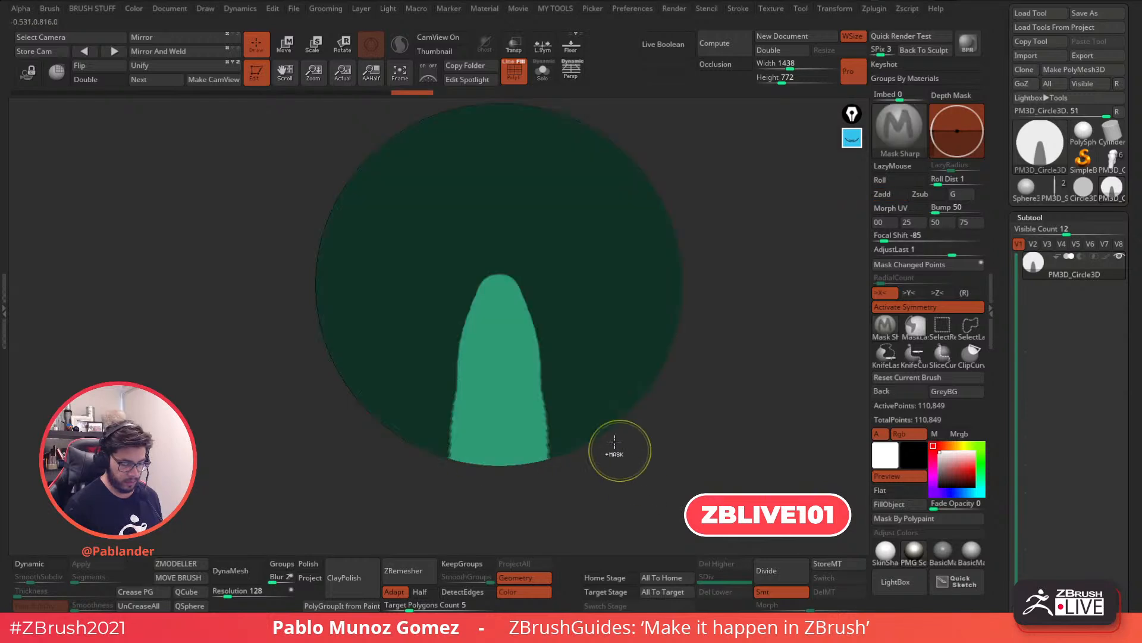
# Narrow the slot shape by masking its sides, invert the mask and repaint a straight slot with a rounded top
pyautogui.moveTo(531, 285)
pyautogui.keyDown('ctrl'); pyautogui.mouseDown()
pyautogui.moveTo(556, 421)
pyautogui.moveTo(546, 464)
pyautogui.mouseUp(); pyautogui.keyUp('ctrl')
pyautogui.keyDown('ctrl'); pyautogui.click(633, 455); pyautogui.keyUp('ctrl')
pyautogui.keyDown('ctrl'); pyautogui.moveTo(488, 319); pyautogui.dragTo(490, 335); pyautogui.keyUp('ctrl')
pyautogui.moveTo(493, 287)
pyautogui.keyDown('ctrl'); pyautogui.mouseDown()
pyautogui.moveTo(480, 340)
pyautogui.moveTo(488, 421)
pyautogui.mouseUp(); pyautogui.keyUp('ctrl')
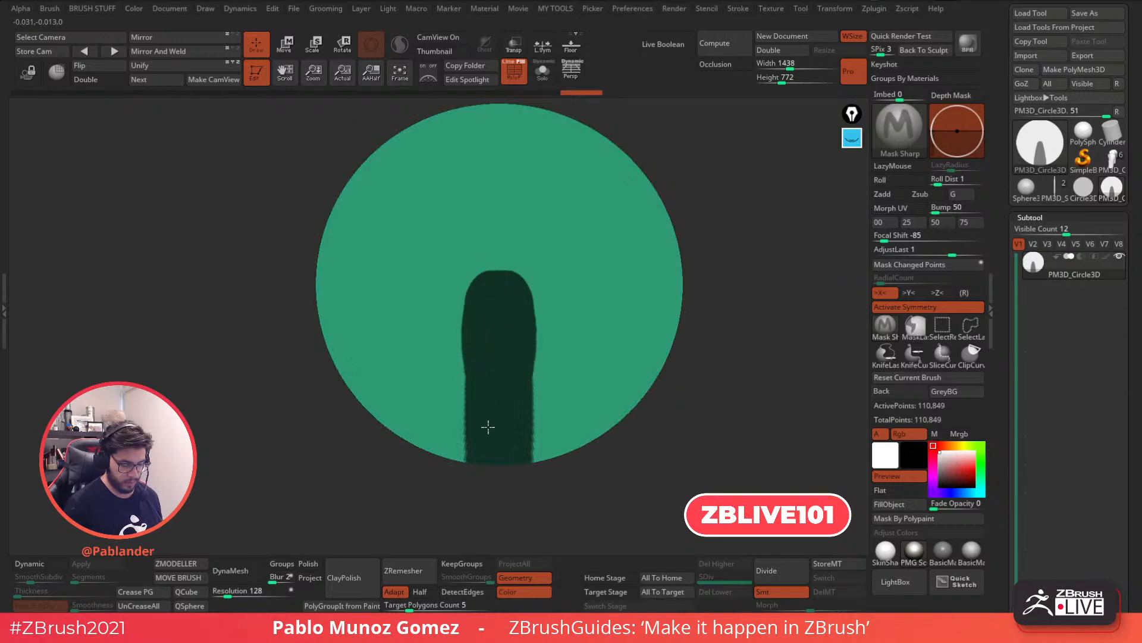
pyautogui.moveTo(505, 293)
pyautogui.keyDown('ctrl'); pyautogui.mouseDown()
pyautogui.moveTo(512, 283)
pyautogui.moveTo(518, 303)
pyautogui.mouseUp(); pyautogui.keyUp('ctrl')
# Invert the mask and trim the slot's top and upper sides with a smaller masking brush
pyautogui.keyDown('ctrl'); pyautogui.moveTo(518, 304); pyautogui.dragTo(497, 288, button='right'); pyautogui.keyUp('ctrl')
pyautogui.keyDown('ctrl'); pyautogui.click(689, 265); pyautogui.keyUp('ctrl')
pyautogui.keyDown('ctrl'); pyautogui.moveTo(517, 256); pyautogui.dragTo(546, 320); pyautogui.keyUp('ctrl')
pyautogui.rightClick(542, 264)
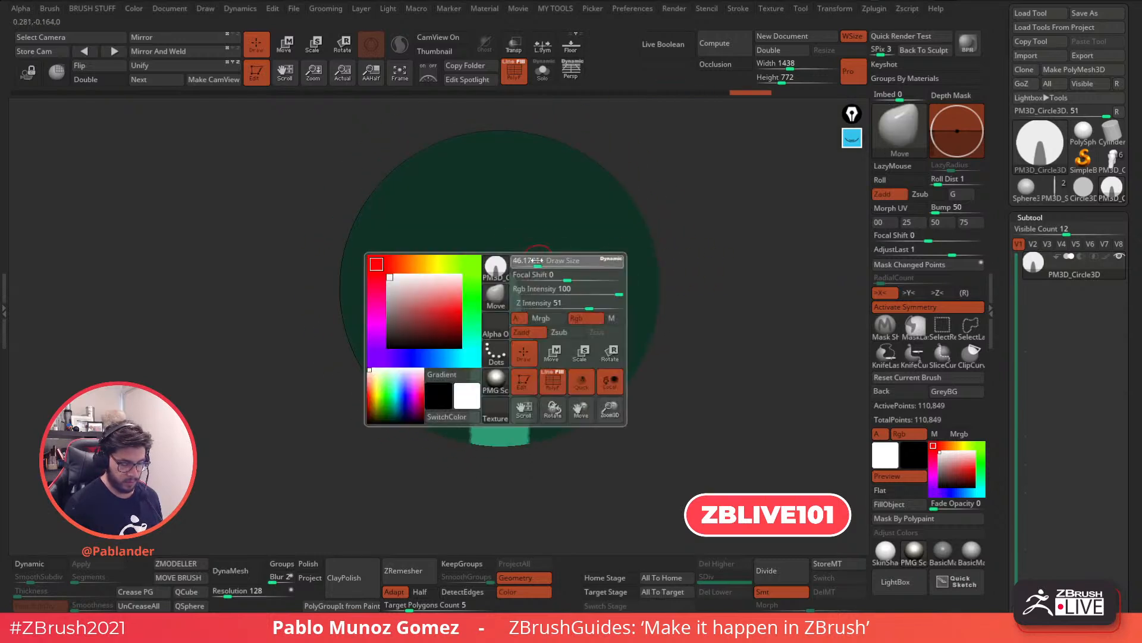
pyautogui.keyDown('ctrl'); pyautogui.moveTo(538, 264); pyautogui.dragTo(538, 284, button='right'); pyautogui.keyUp('ctrl')
pyautogui.keyDown('ctrl'); pyautogui.moveTo(499, 268); pyautogui.dragTo(492, 270); pyautogui.keyUp('ctrl')
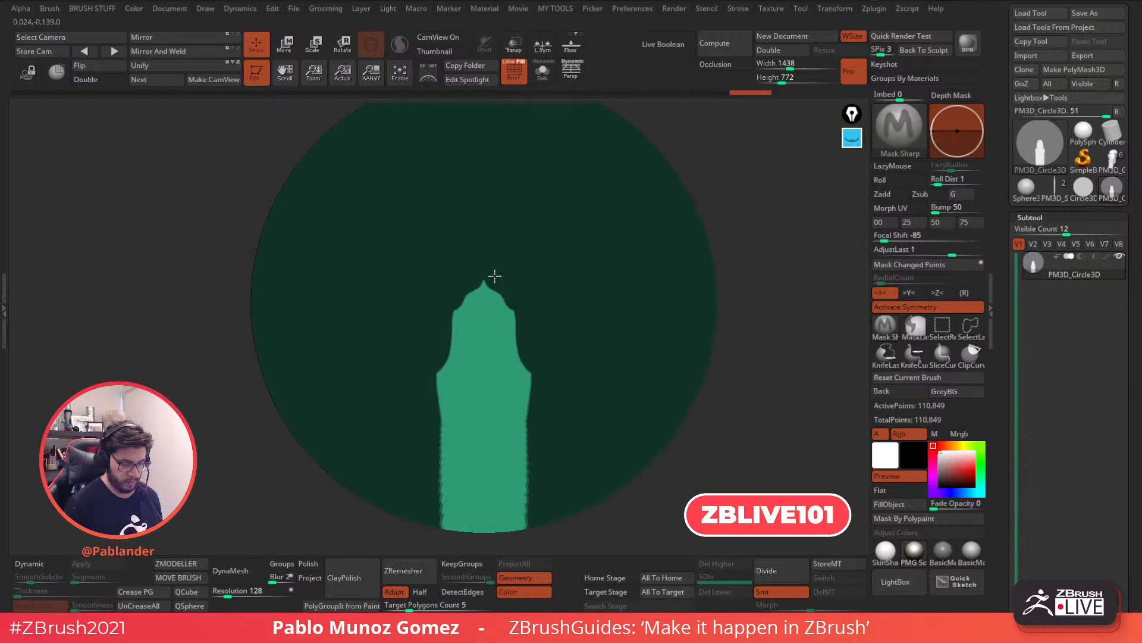
# Refine the masked outline so the slot tapers from a wide base to a narrow, rounded top
pyautogui.keyDown('ctrl'); pyautogui.moveTo(521, 312); pyautogui.dragTo(531, 324); pyautogui.keyUp('ctrl')
pyautogui.keyDown('ctrl'); pyautogui.moveTo(450, 303); pyautogui.dragTo(495, 278); pyautogui.keyUp('ctrl')
pyautogui.keyDown('ctrl'); pyautogui.moveTo(527, 344); pyautogui.dragTo(553, 532); pyautogui.keyUp('ctrl')
pyautogui.moveTo(519, 321)
pyautogui.keyDown('ctrl'); pyautogui.mouseDown()
pyautogui.moveTo(510, 309)
pyautogui.moveTo(561, 531)
pyautogui.mouseUp(); pyautogui.keyUp('ctrl')
pyautogui.keyDown('ctrl'); pyautogui.click(563, 525); pyautogui.keyUp('ctrl')
pyautogui.moveTo(485, 306)
pyautogui.keyDown('ctrl'); pyautogui.mouseDown()
pyautogui.moveTo(500, 314)
pyautogui.moveTo(506, 363)
pyautogui.mouseUp(); pyautogui.keyUp('ctrl')
pyautogui.keyDown('ctrl'); pyautogui.click(730, 255); pyautogui.keyUp('ctrl')
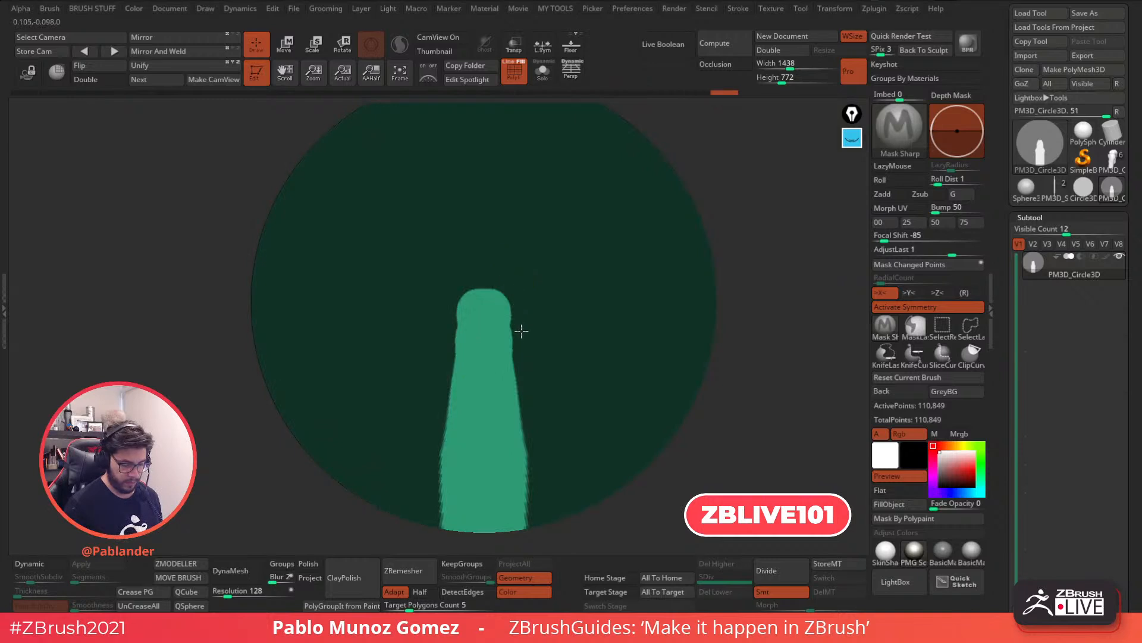
# Paint more mask along both sides of the slot to slim its neck and straighten its lower edges
pyautogui.moveTo(519, 339); pyautogui.dragTo(541, 408)
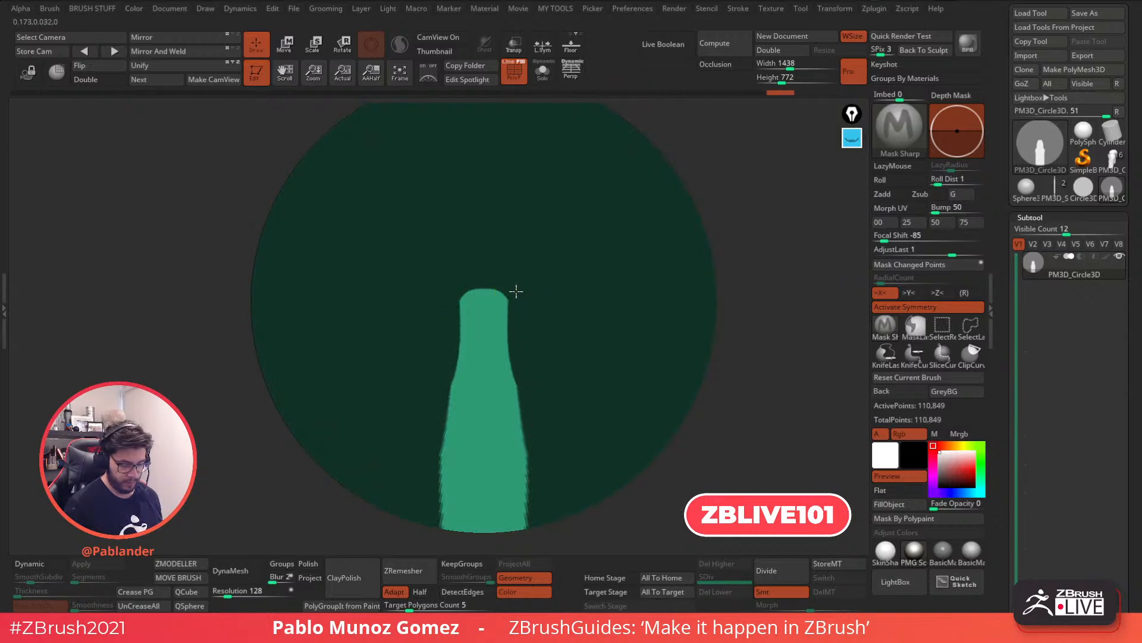
pyautogui.keyDown('ctrl'); pyautogui.moveTo(521, 356); pyautogui.dragTo(546, 506); pyautogui.keyUp('ctrl')
pyautogui.keyDown('alt'); pyautogui.moveTo(717, 423); pyautogui.dragTo(711, 353); pyautogui.keyUp('alt')
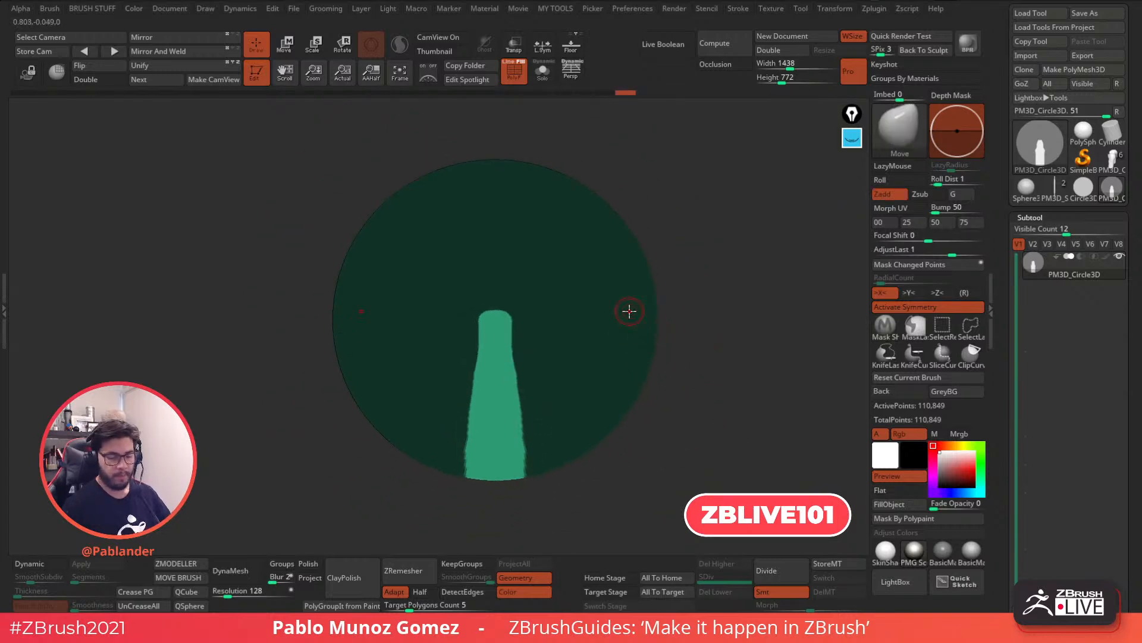
# Split the disc into polygroups from the mask and delete the slot-shaped group
pyautogui.keyDown('ctrl'); pyautogui.click(661, 235); pyautogui.keyUp('ctrl')
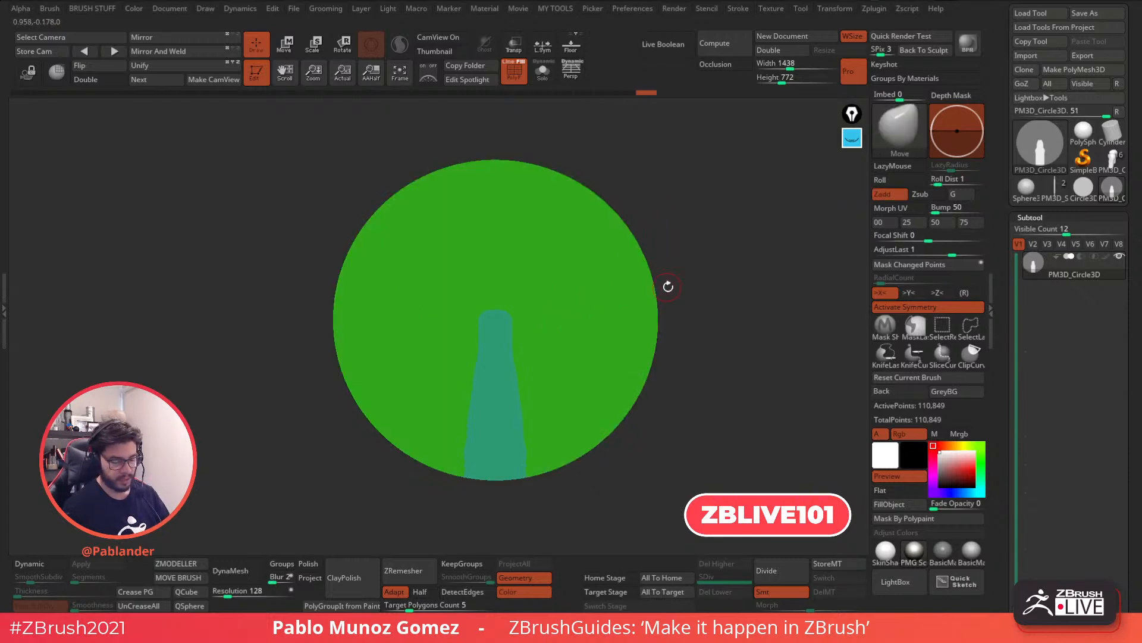
pyautogui.keyDown('ctrl'); pyautogui.keyDown('shift'); pyautogui.click(651, 341); pyautogui.keyUp('shift'); pyautogui.keyUp('ctrl')
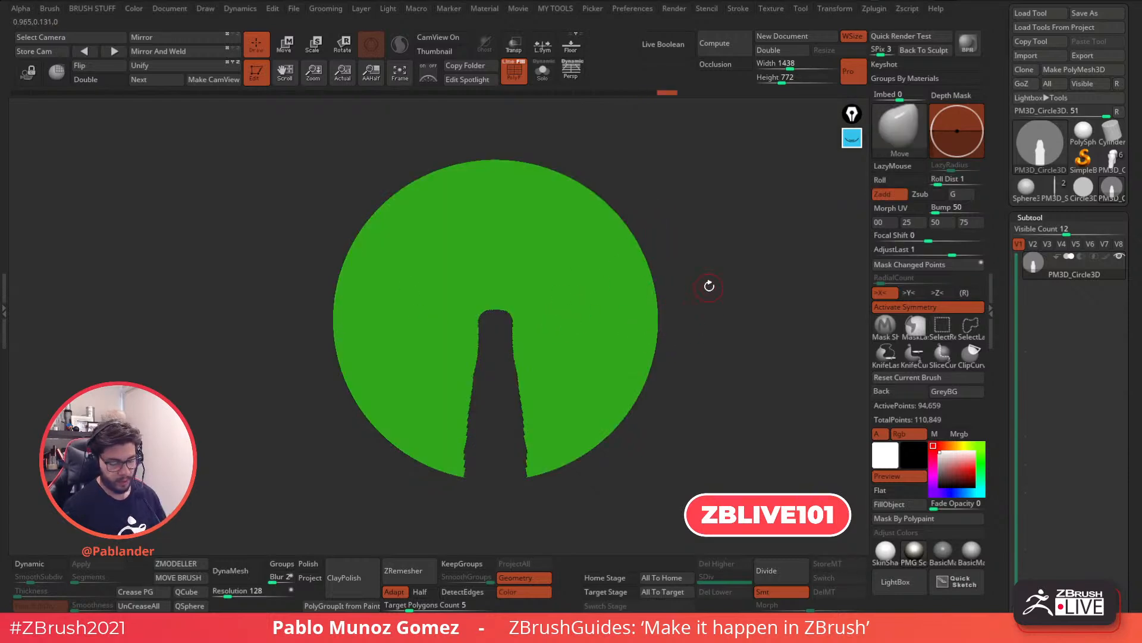
pyautogui.press('space')
pyautogui.click(708, 272)
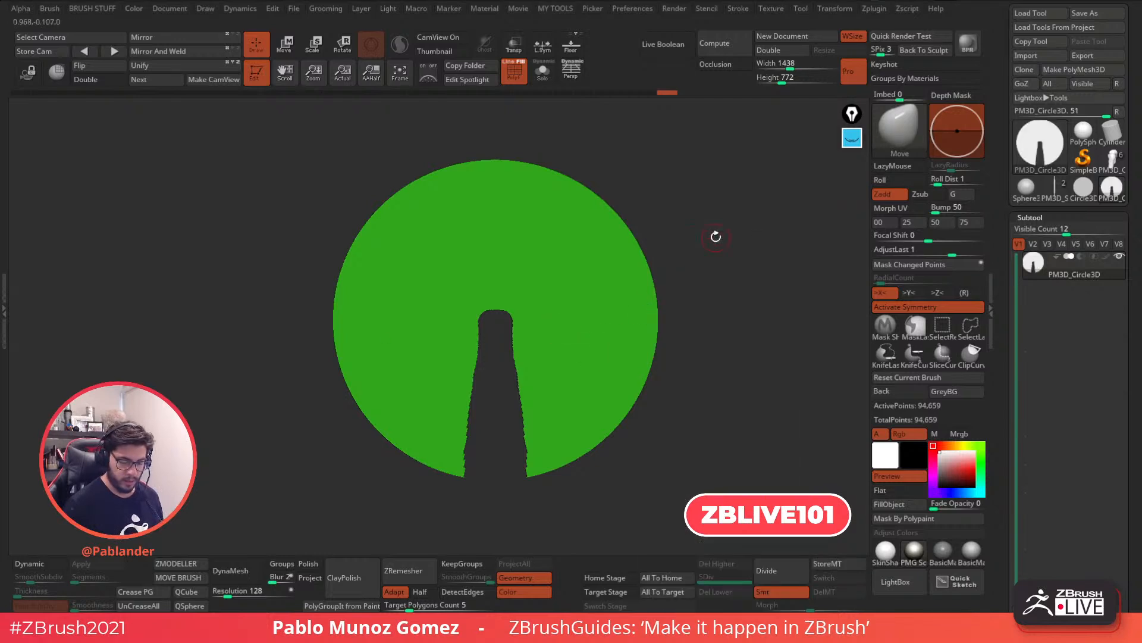
# Smooth the jagged cut edges along the slot in the disc
pyautogui.press('space')
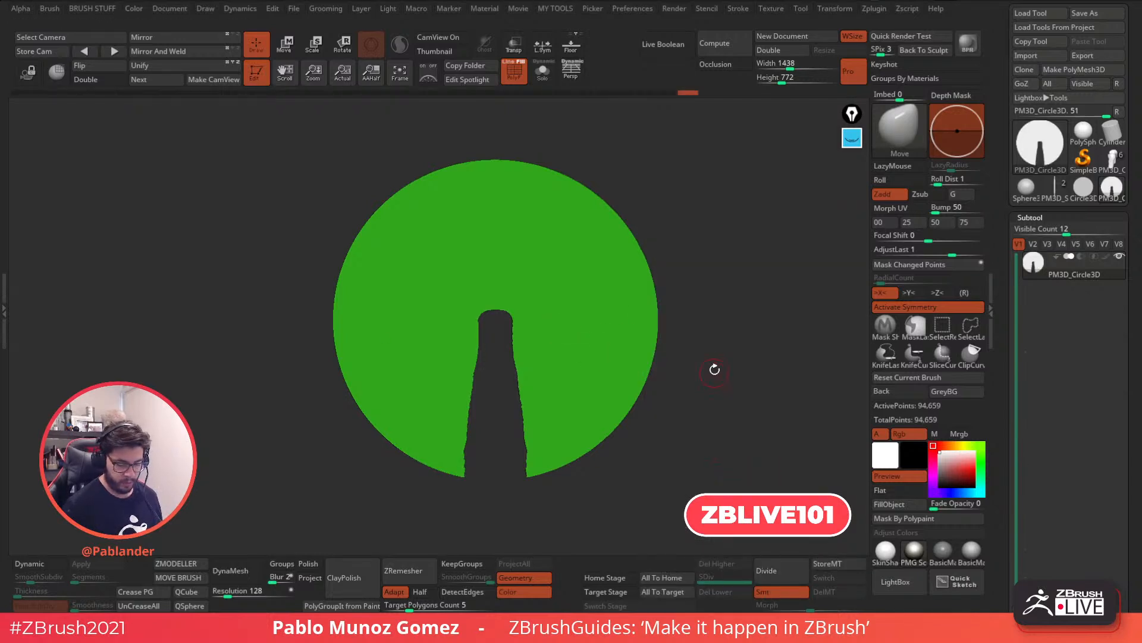
pyautogui.press('space')
pyautogui.press('space')
pyautogui.click(777, 521)
pyautogui.press('space')
pyautogui.click(751, 523)
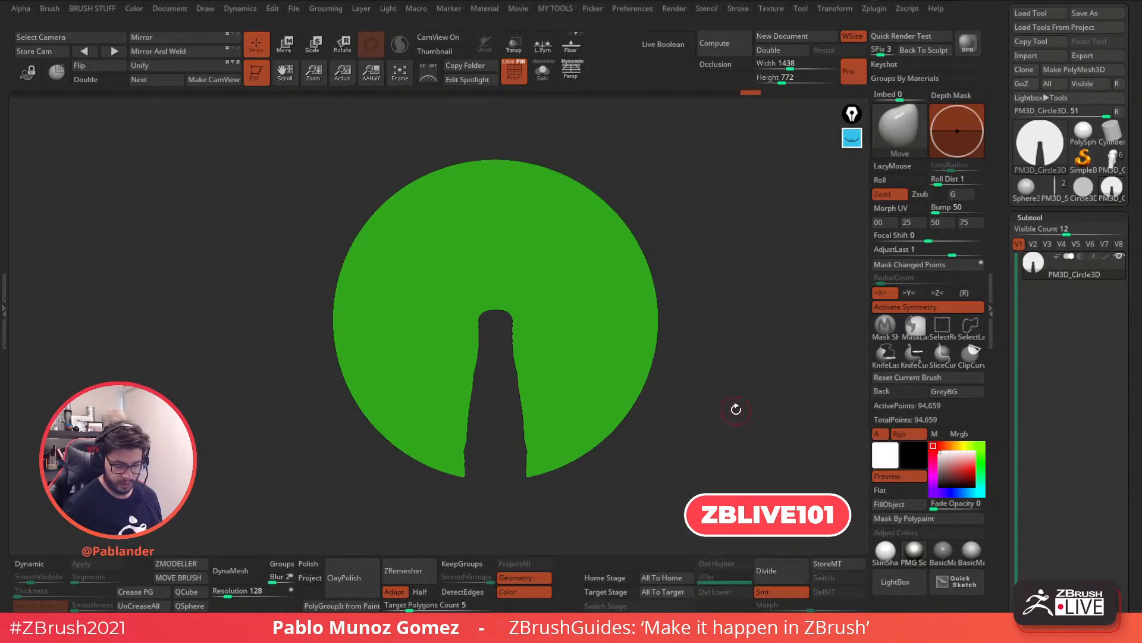
# Remesh the slotted disc with ZRemesher, Adapt off and a target polygon count of about 3.07, and display its wireframe
pyautogui.keyDown('alt'); pyautogui.moveTo(740, 412); pyautogui.dragTo(734, 386); pyautogui.keyUp('alt')
pyautogui.moveTo(1002, 345); pyautogui.dragTo(1013, 125)
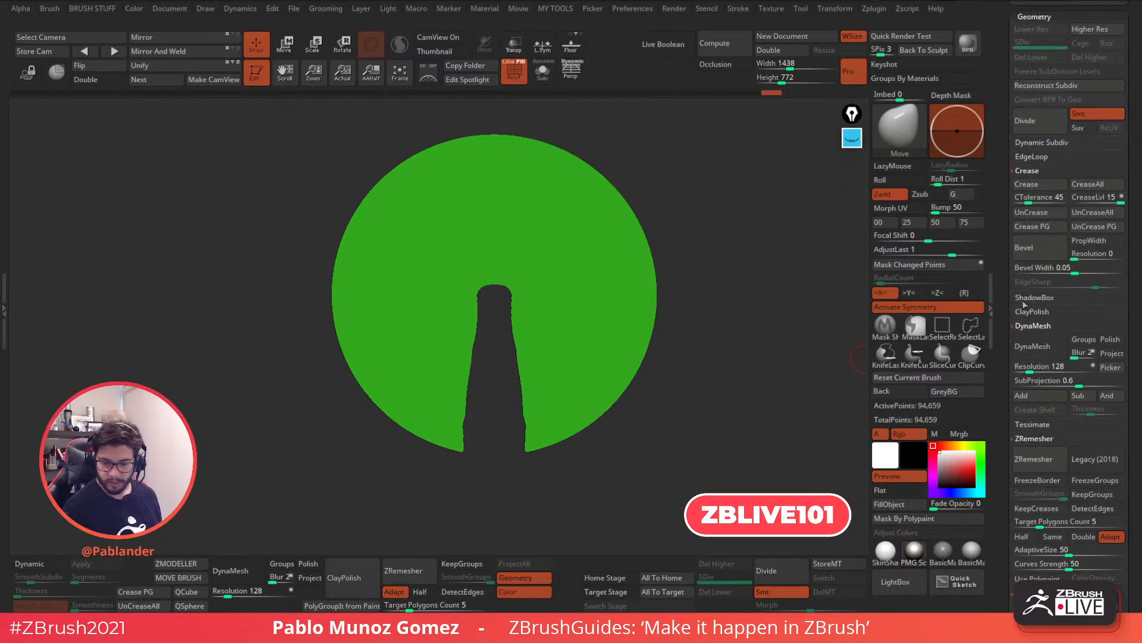
pyautogui.scroll(-5, 1031, 294)
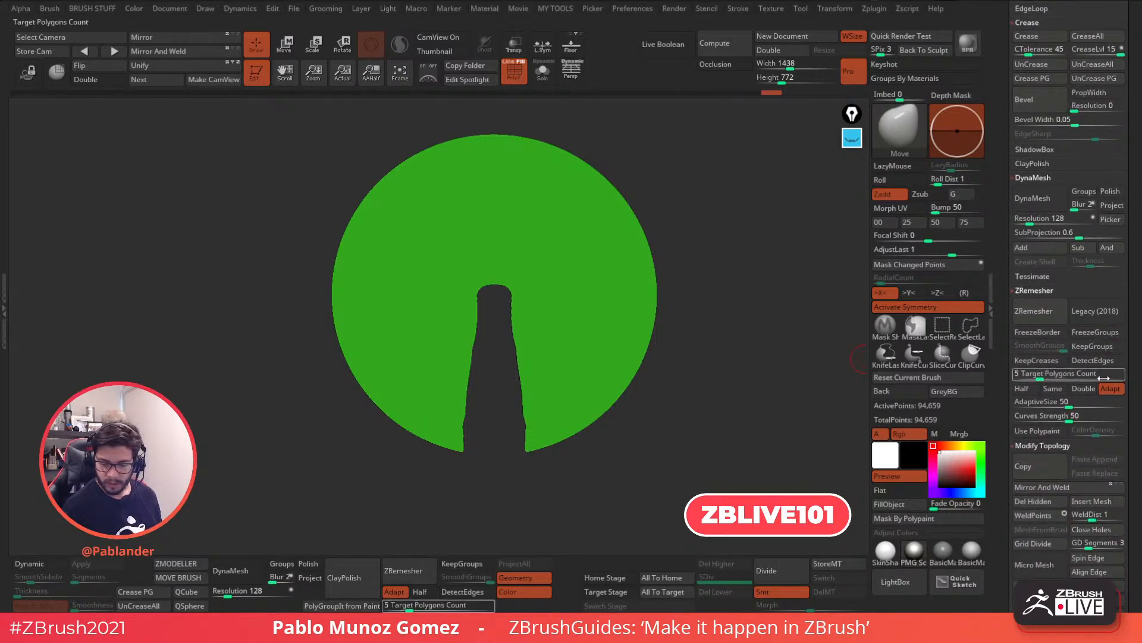
pyautogui.click(1110, 388)
pyautogui.moveTo(1041, 376); pyautogui.dragTo(1035, 375)
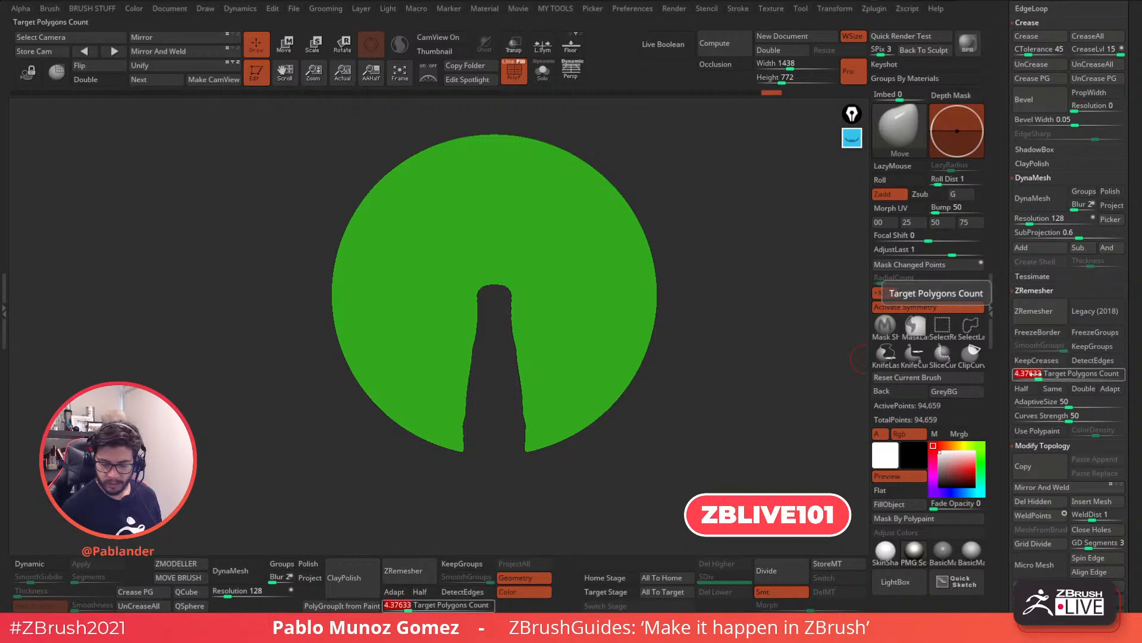
pyautogui.click(1053, 310)
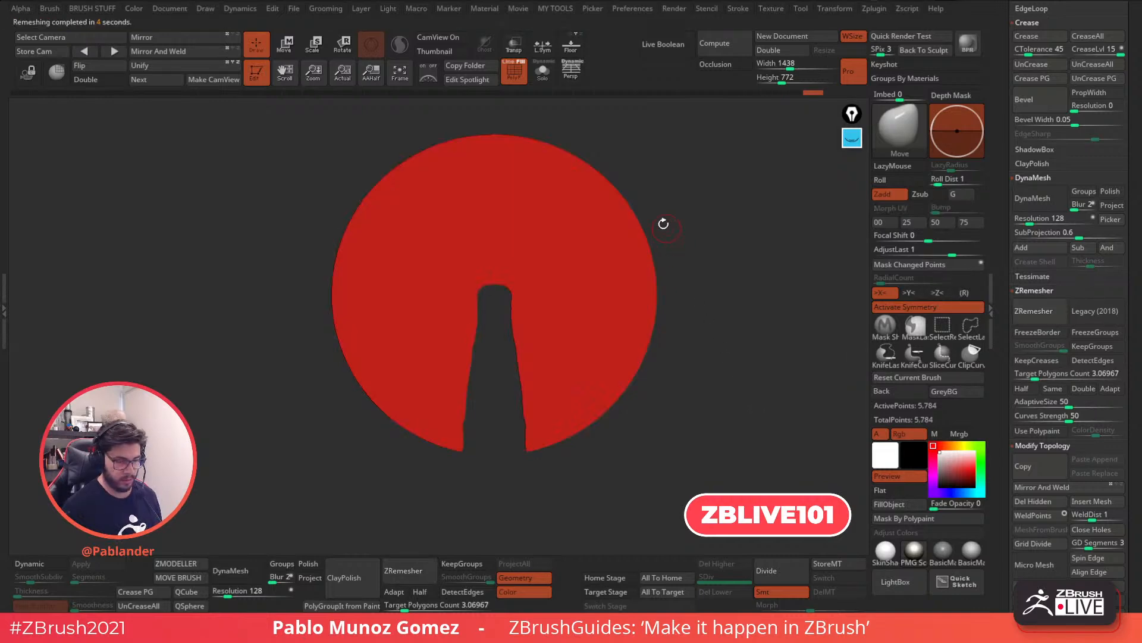
pyautogui.click(511, 64)
pyautogui.press('2')
pyautogui.moveTo(651, 494); pyautogui.dragTo(696, 491)
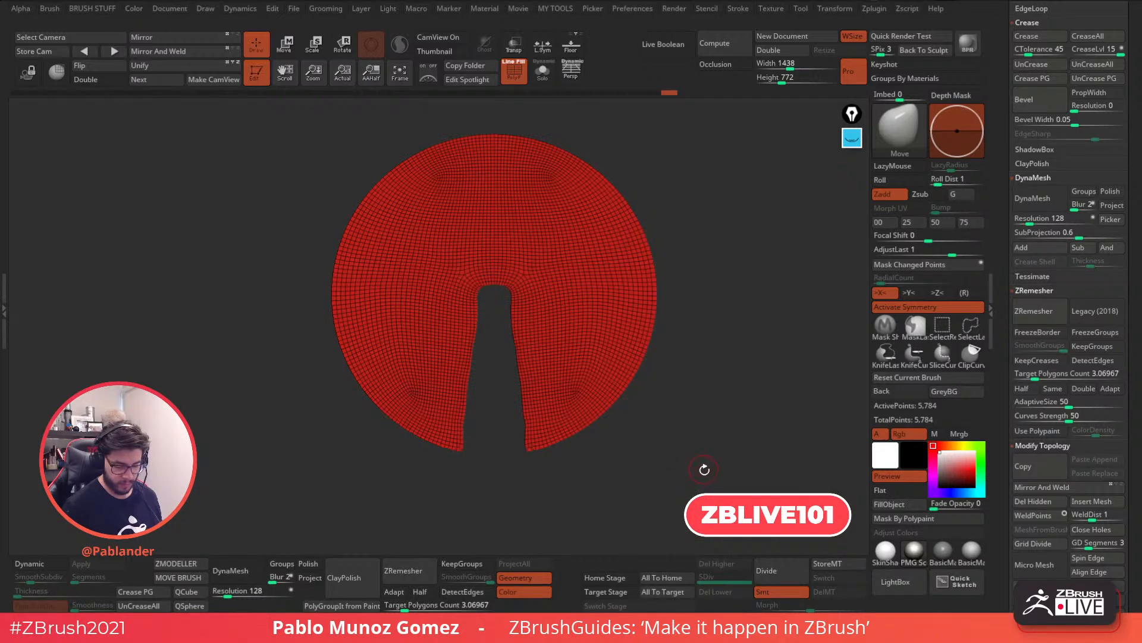
# Reduce the disc's mesh density by running ZRemesher twice with the Half option
pyautogui.press('2')
pyautogui.hotkey('ctrl', 'z')
pyautogui.moveTo(667, 536); pyautogui.dragTo(689, 538)
pyautogui.press('b')
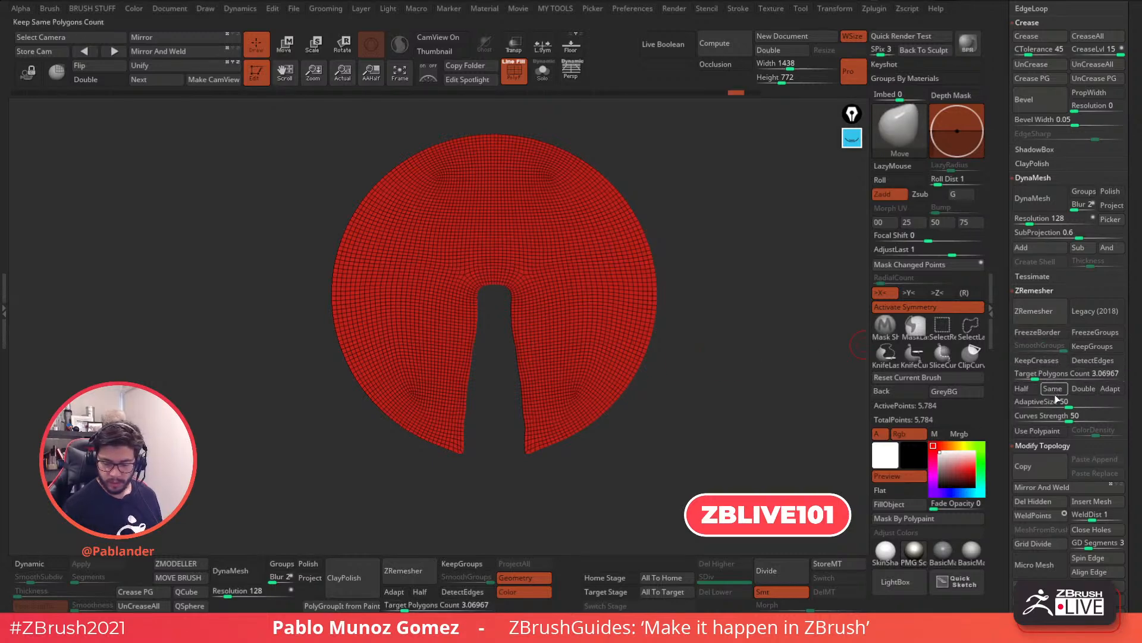
pyautogui.click(1022, 388)
pyautogui.click(1043, 310)
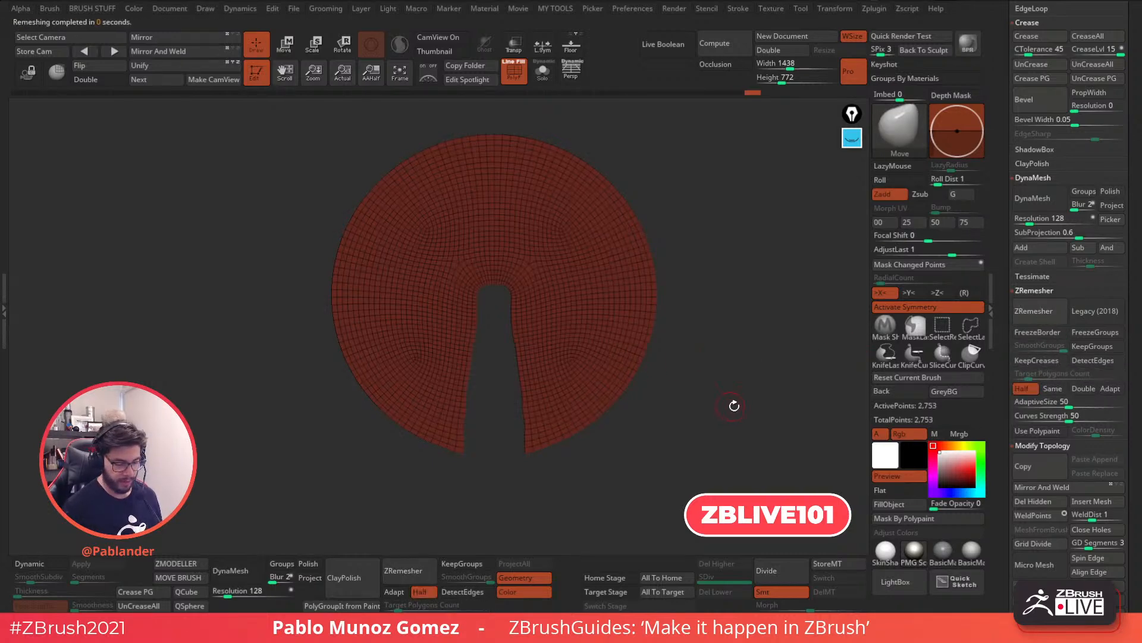
pyautogui.click(1042, 310)
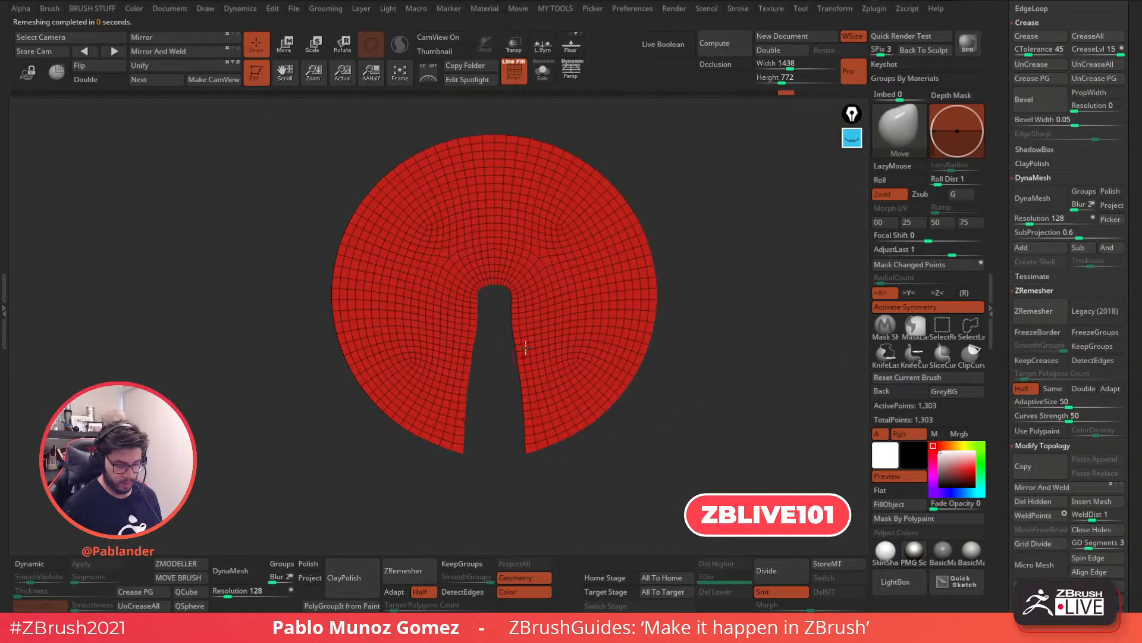
pyautogui.press('shift')
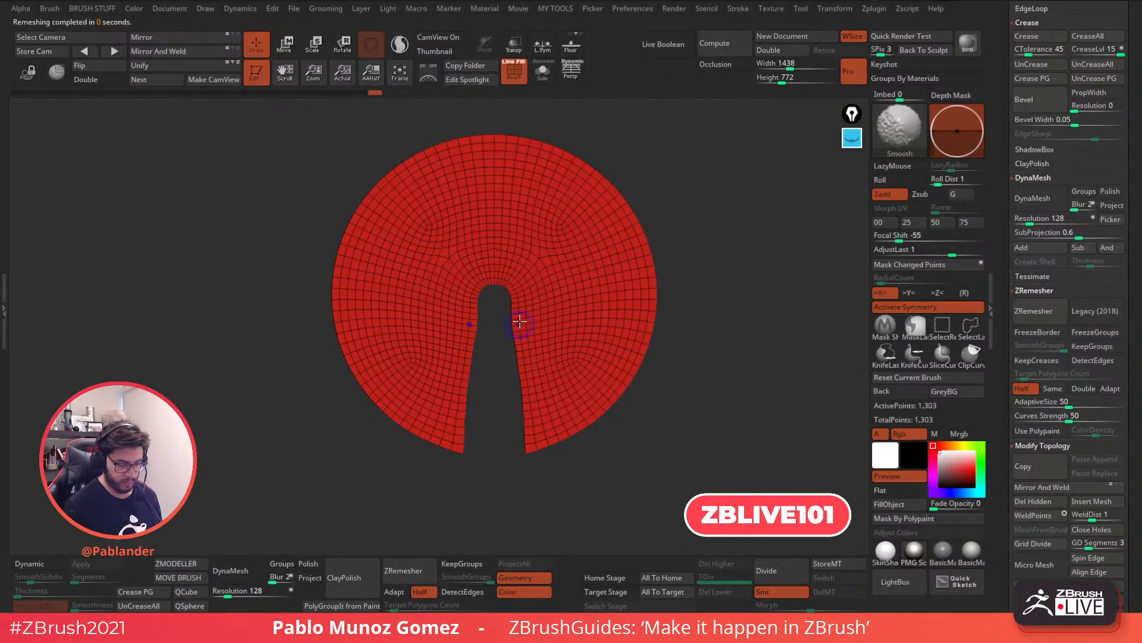
pyautogui.keyDown('alt'); pyautogui.moveTo(671, 388); pyautogui.dragTo(688, 378); pyautogui.keyUp('alt')
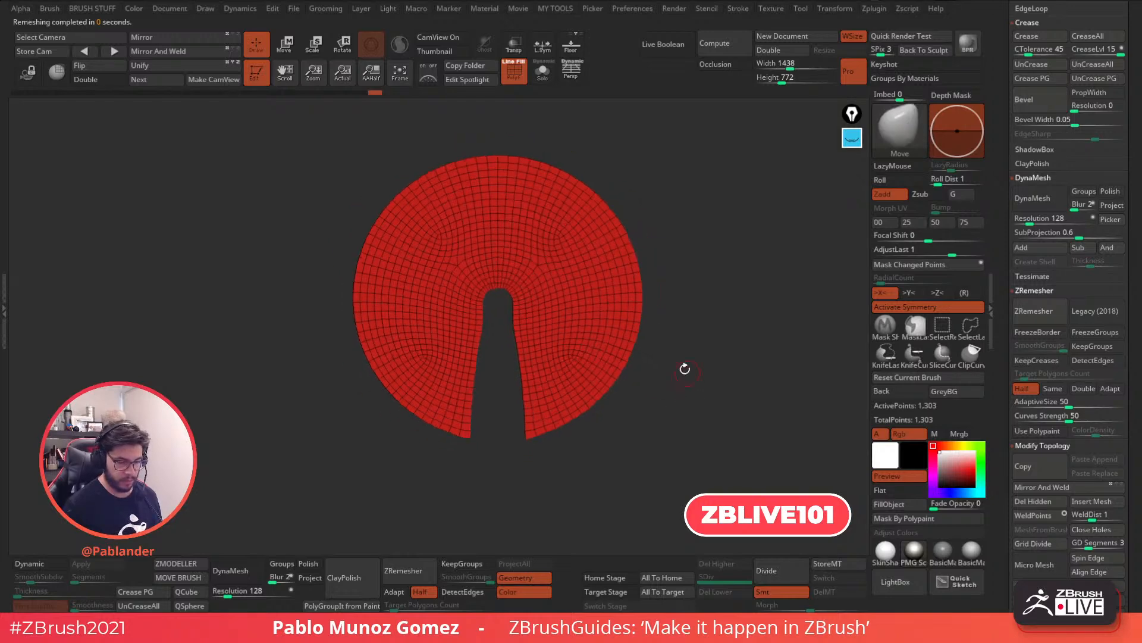
# Copy the slotted disc subtool and paste it into the creature bust's subtool list
pyautogui.moveTo(1002, 156); pyautogui.dragTo(991, 302)
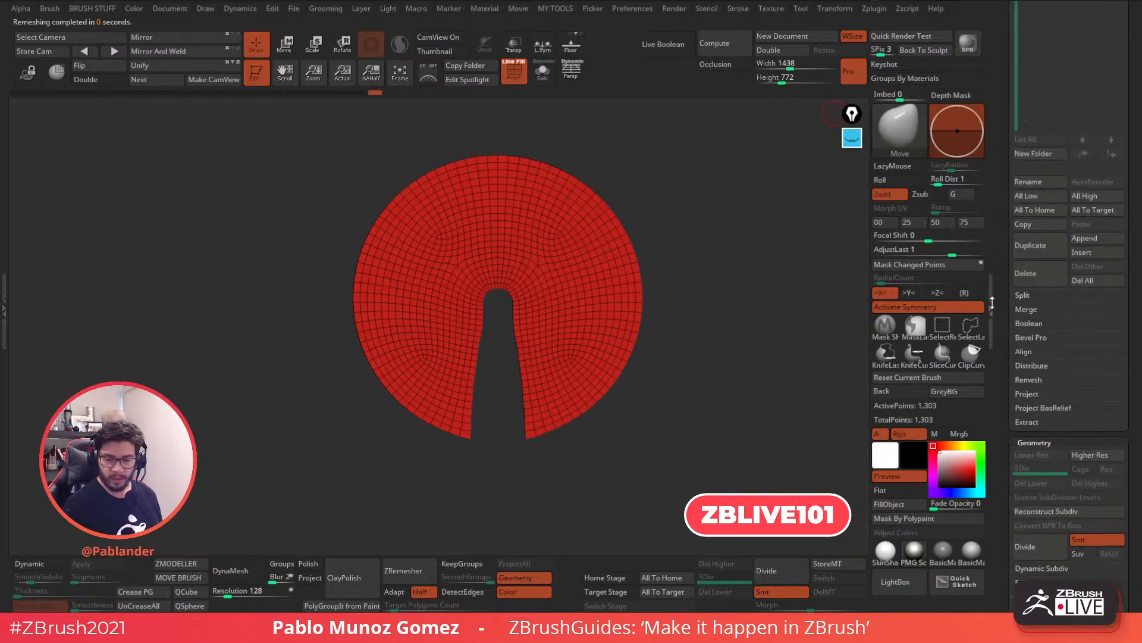
pyautogui.click(1040, 220)
pyautogui.moveTo(1001, 217); pyautogui.dragTo(1014, 250)
pyautogui.click(1112, 178)
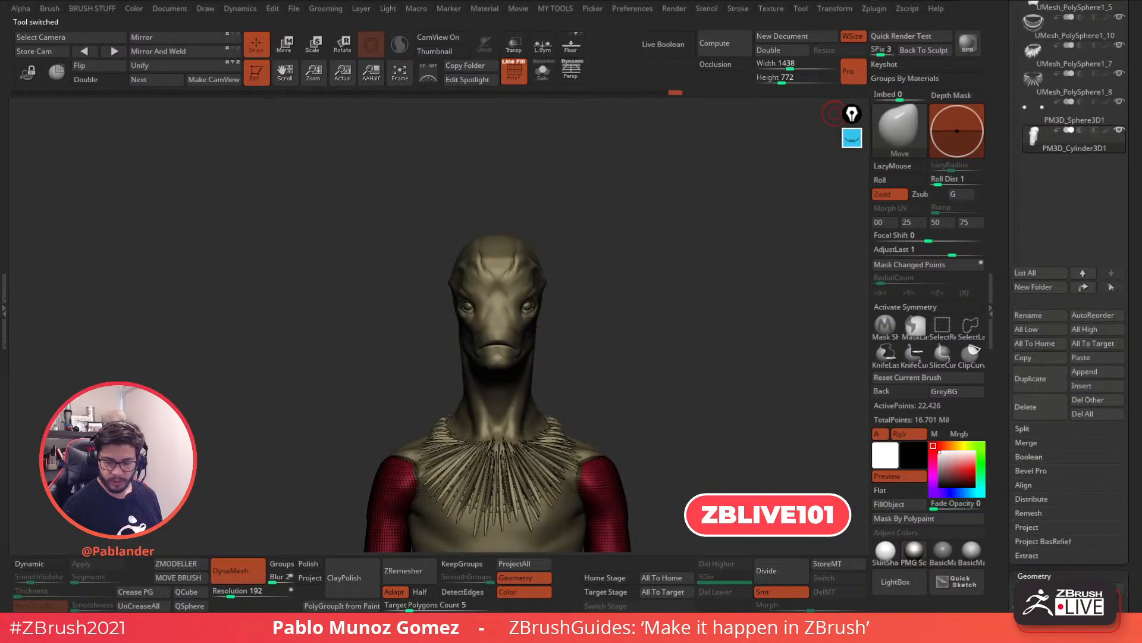
pyautogui.click(1105, 360)
# Lower the disc to the creature's neck and tilt it away from vertical with its slot pointing forward
pyautogui.press('w')
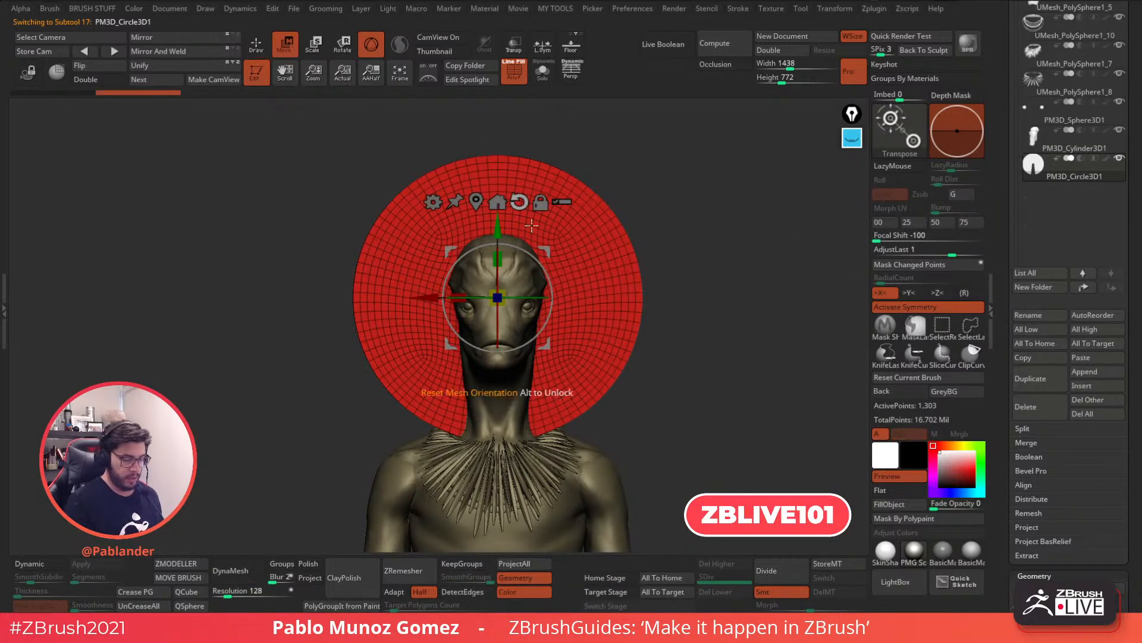
pyautogui.click(919, 309)
pyautogui.keyDown('alt'); pyautogui.moveTo(753, 331); pyautogui.dragTo(709, 324); pyautogui.keyUp('alt')
pyautogui.moveTo(595, 283); pyautogui.dragTo(633, 286)
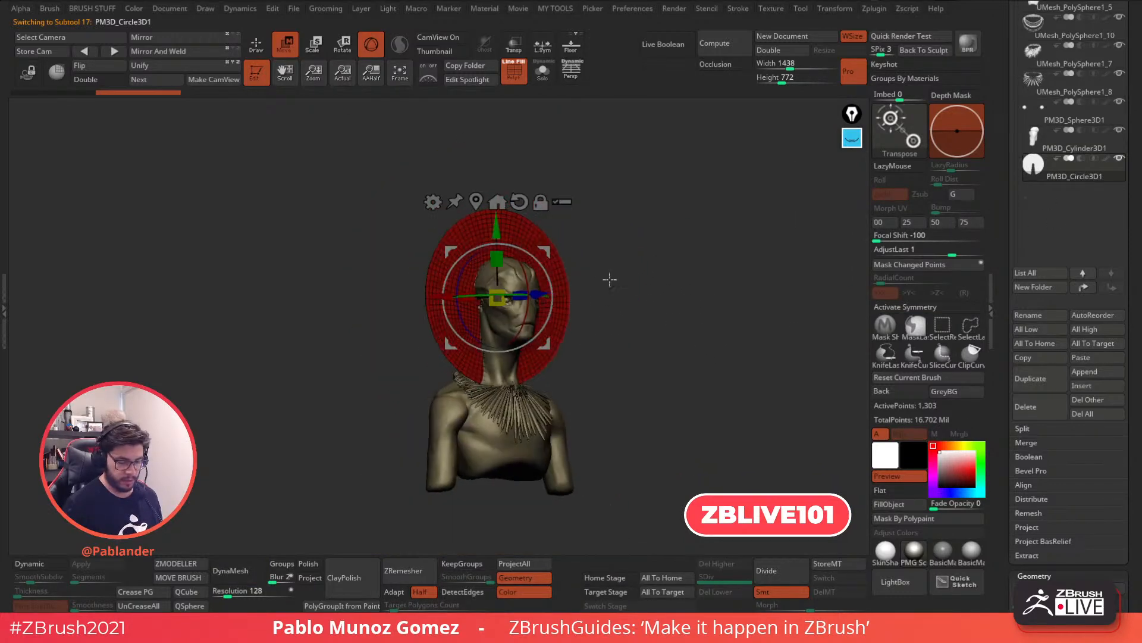
pyautogui.keyDown('shift'); pyautogui.moveTo(600, 235); pyautogui.dragTo(663, 246); pyautogui.keyUp('shift')
pyautogui.moveTo(505, 294); pyautogui.dragTo(522, 288)
pyautogui.moveTo(549, 279); pyautogui.dragTo(505, 282)
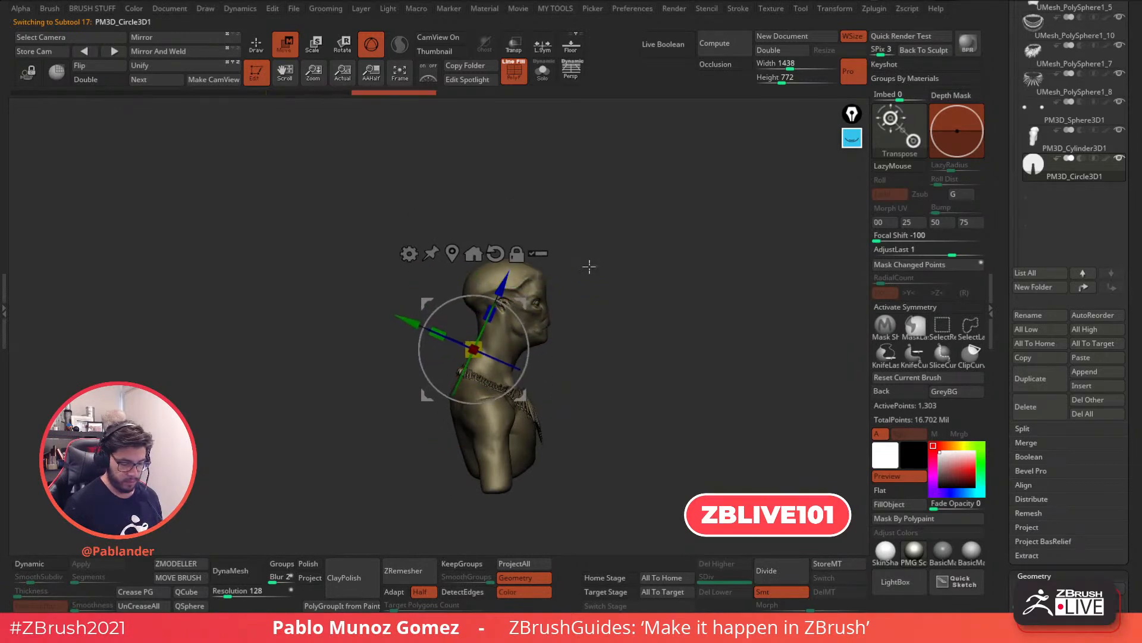
# Adjust the disc's position so it sits around the neck just above the shoulders
pyautogui.moveTo(582, 258); pyautogui.dragTo(589, 334)
pyautogui.moveTo(475, 349); pyautogui.dragTo(510, 311)
pyautogui.moveTo(615, 233); pyautogui.dragTo(622, 310)
pyautogui.moveTo(475, 349); pyautogui.dragTo(522, 305)
pyautogui.moveTo(604, 301); pyautogui.dragTo(754, 248)
pyautogui.press('space')
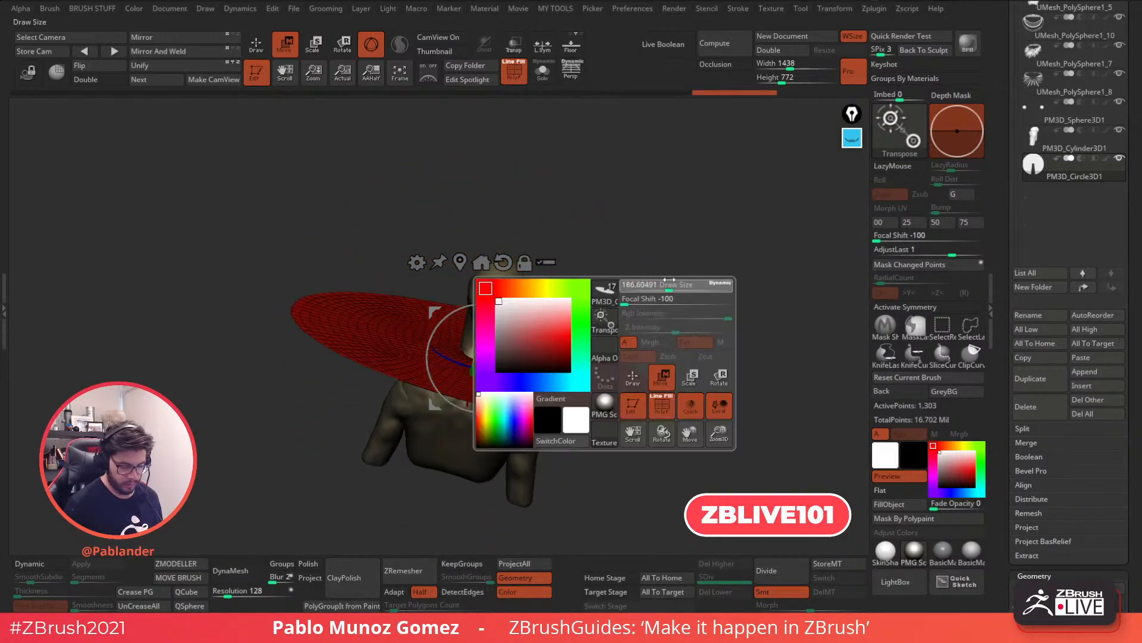
pyautogui.keyDown('shift'); pyautogui.moveTo(676, 238); pyautogui.dragTo(653, 265); pyautogui.keyUp('shift')
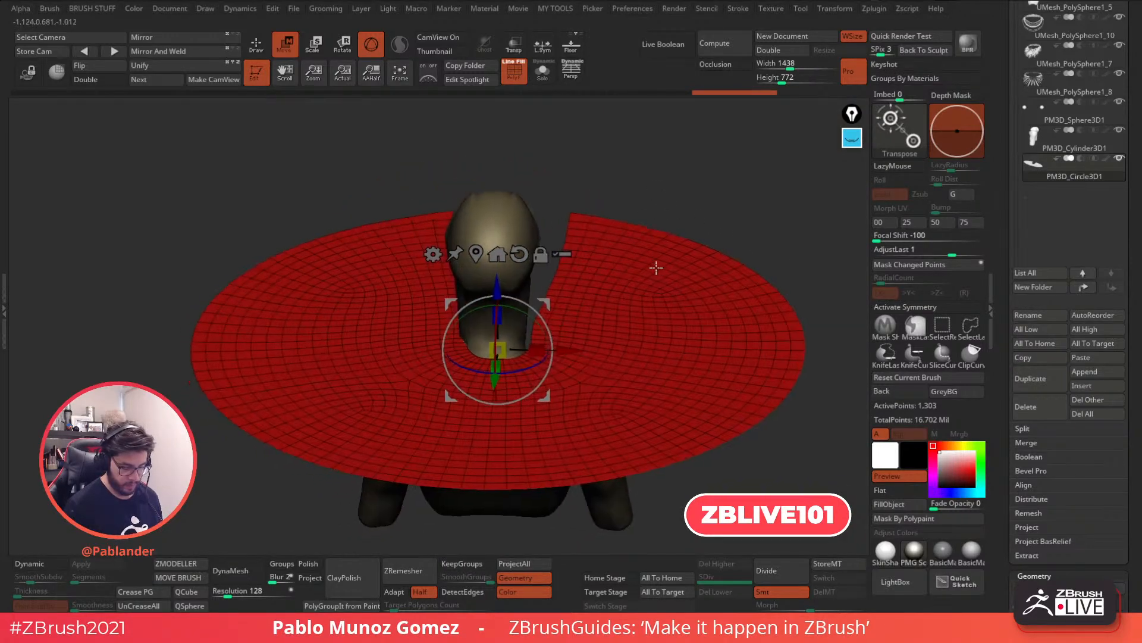
pyautogui.moveTo(499, 291)
pyautogui.mouseDown()
pyautogui.moveTo(501, 202)
pyautogui.moveTo(506, 283)
pyautogui.mouseUp()
pyautogui.moveTo(696, 205); pyautogui.dragTo(768, 238)
pyautogui.moveTo(502, 292); pyautogui.dragTo(505, 288)
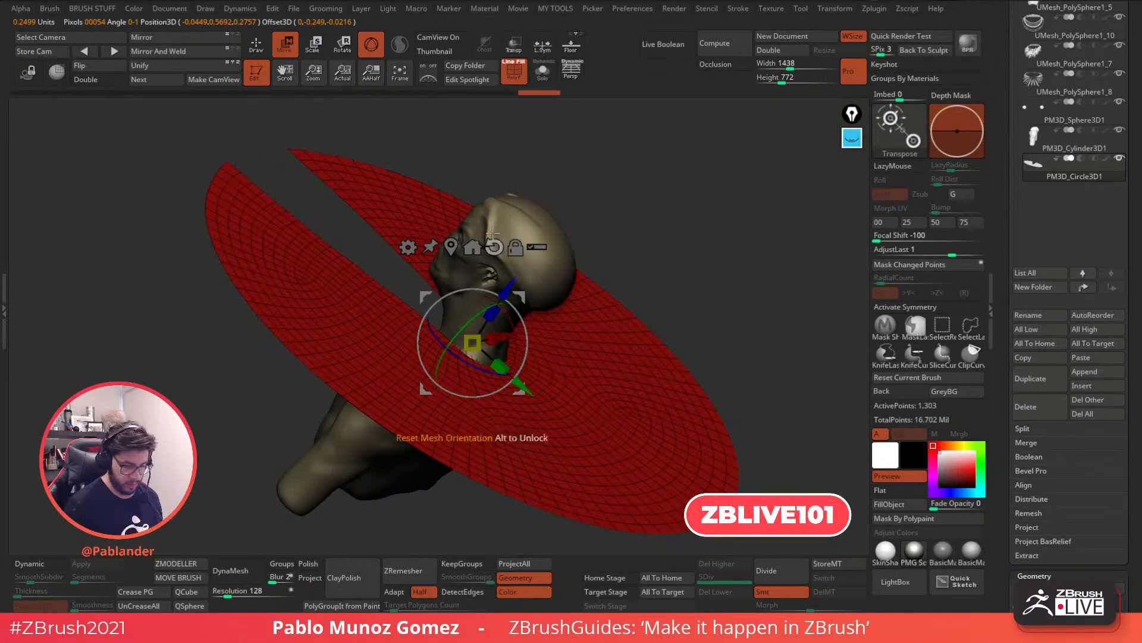
# Isolate the disc and widen the slot's rounded end symmetrically with the Move brush to clear the neck
pyautogui.click(256, 45)
pyautogui.moveTo(544, 184)
pyautogui.mouseDown()
pyautogui.moveTo(568, 289)
pyautogui.moveTo(523, 329)
pyautogui.mouseUp()
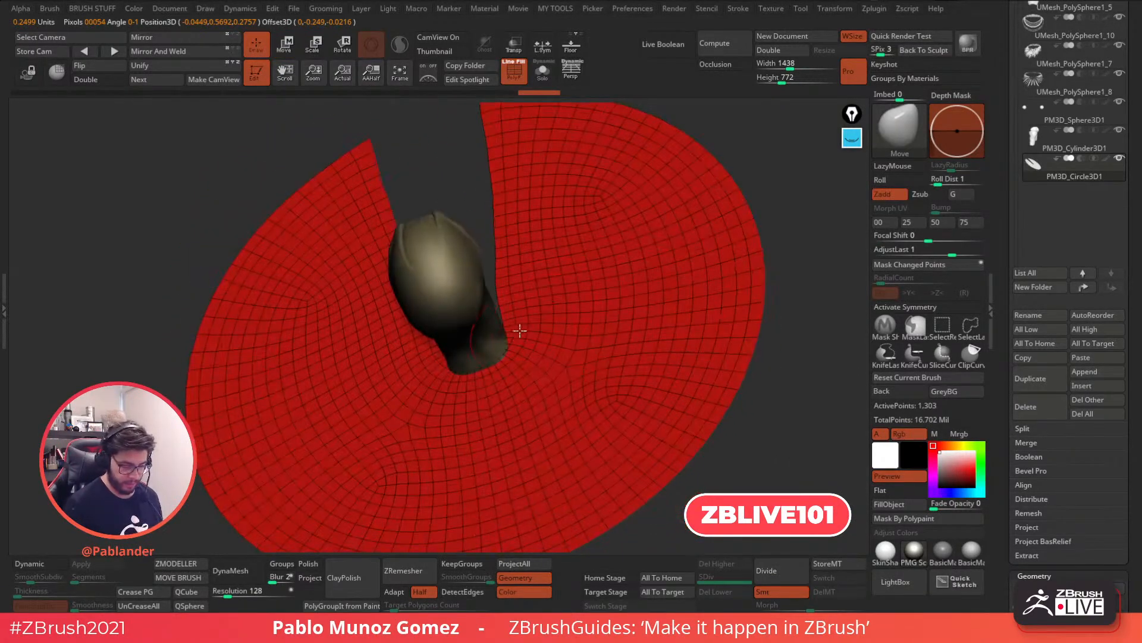
pyautogui.click(902, 308)
pyautogui.moveTo(601, 370); pyautogui.dragTo(579, 231, button='right')
pyautogui.keyDown('shift'); pyautogui.moveTo(711, 182); pyautogui.dragTo(684, 260, button='right'); pyautogui.keyUp('shift')
pyautogui.click(542, 70)
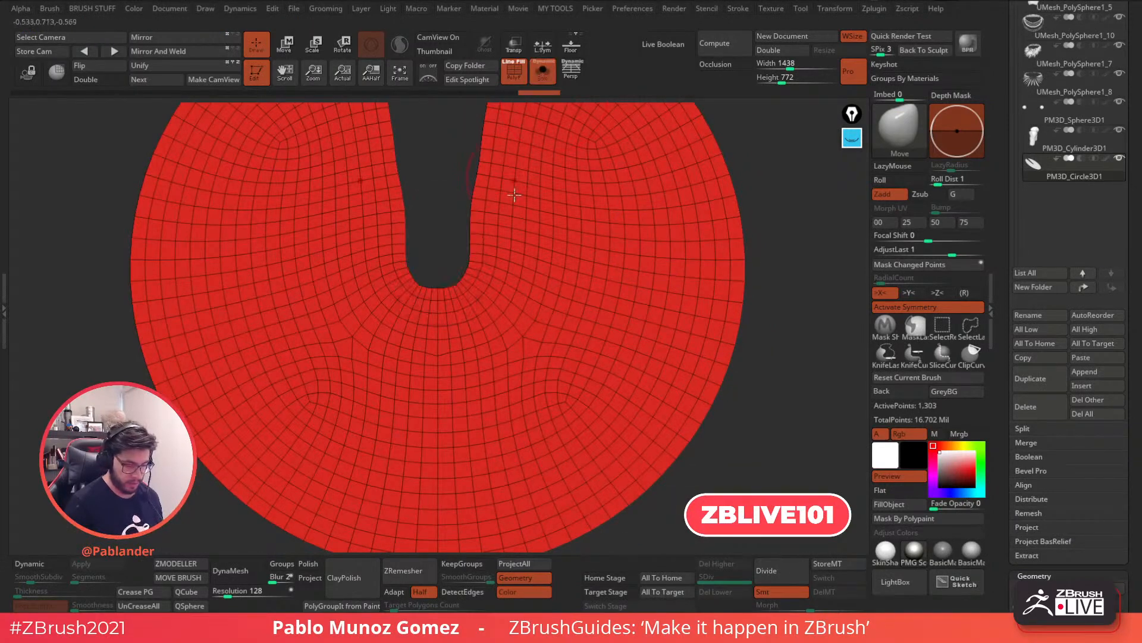
pyautogui.moveTo(459, 294); pyautogui.dragTo(451, 302)
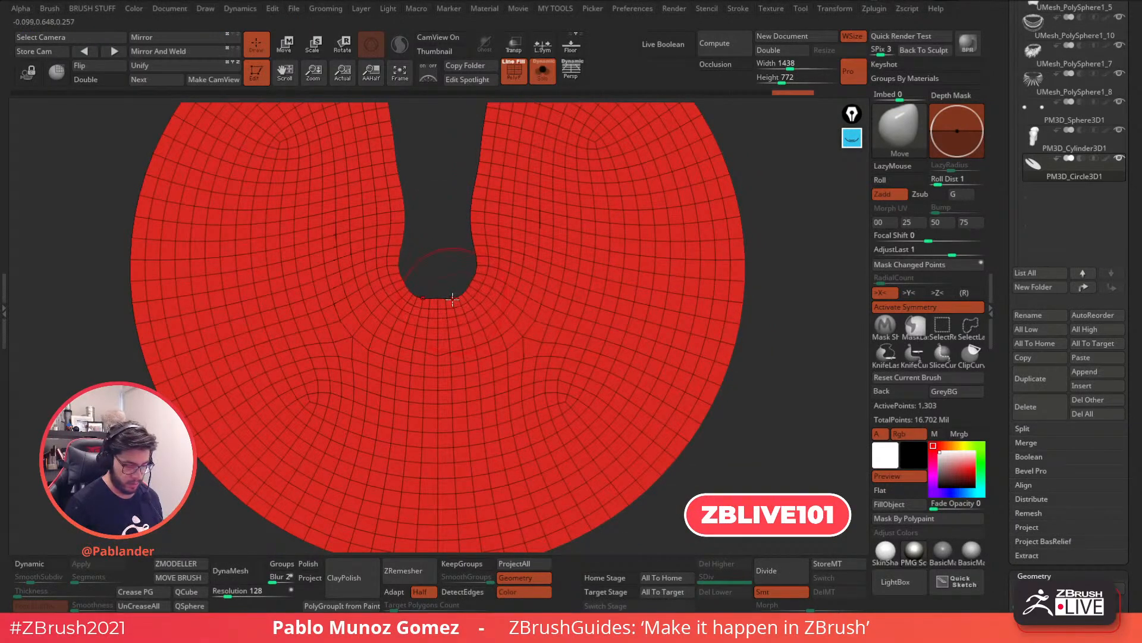
pyautogui.moveTo(472, 228); pyautogui.dragTo(478, 226)
pyautogui.click(543, 71)
pyautogui.moveTo(525, 283)
pyautogui.mouseDown(button='right')
pyautogui.moveTo(535, 286)
pyautogui.moveTo(520, 208)
pyautogui.mouseUp(button='right')
# Shift the disc slightly backward along its length axis to fit the slot's rounded end around the neck
pyautogui.click(286, 45)
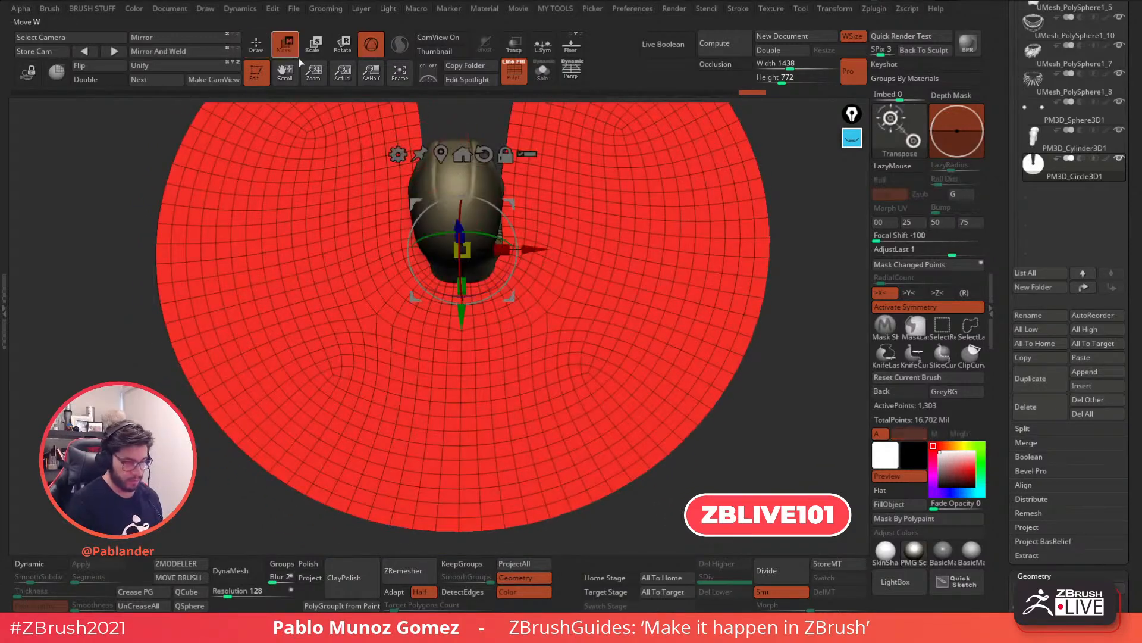
pyautogui.moveTo(462, 311); pyautogui.dragTo(462, 322)
pyautogui.moveTo(493, 304); pyautogui.dragTo(572, 228, button='right')
pyautogui.press('q')
pyautogui.moveTo(501, 188)
pyautogui.mouseDown(button='right')
pyautogui.moveTo(595, 186)
pyautogui.moveTo(653, 212)
pyautogui.moveTo(652, 342)
pyautogui.mouseUp(button='right')
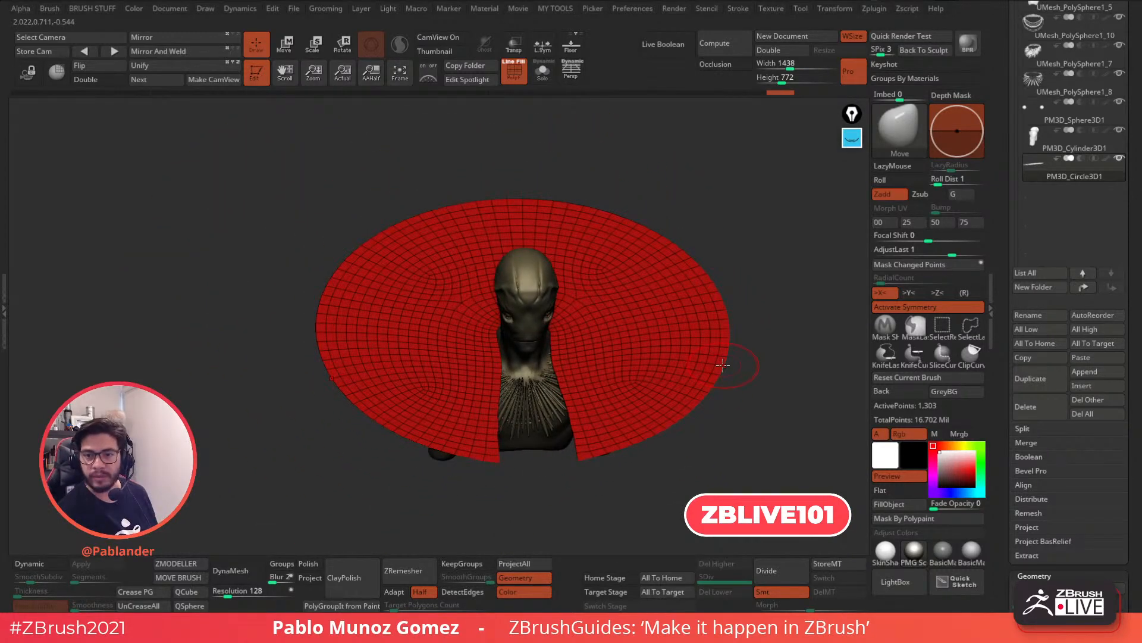
pyautogui.moveTo(723, 354); pyautogui.dragTo(698, 325, button='right')
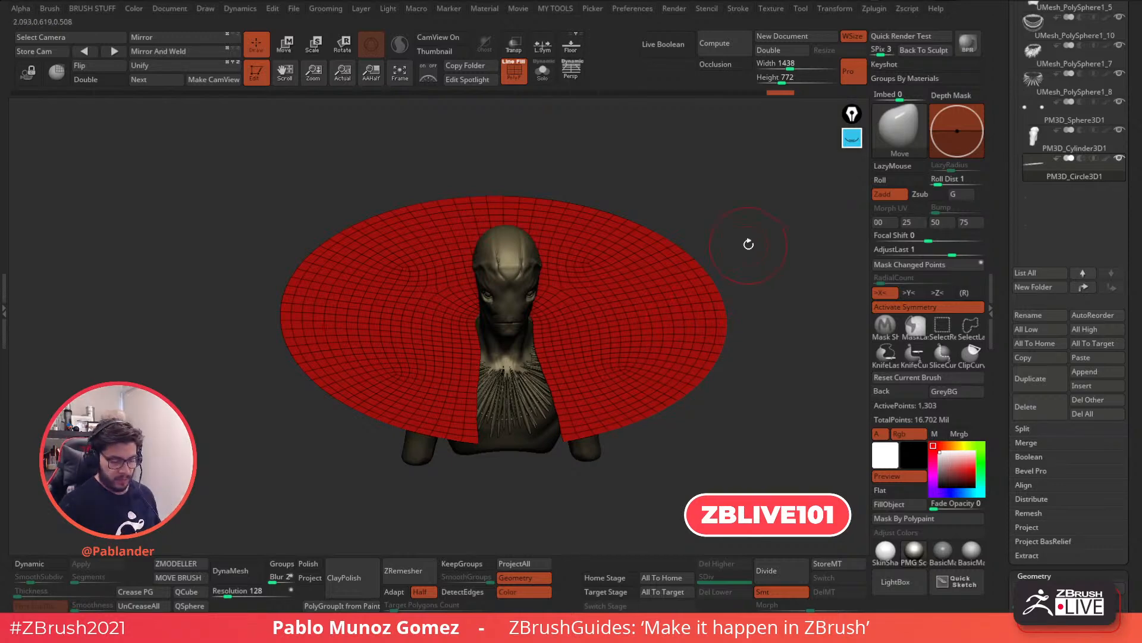
pyautogui.moveTo(755, 217); pyautogui.dragTo(765, 204)
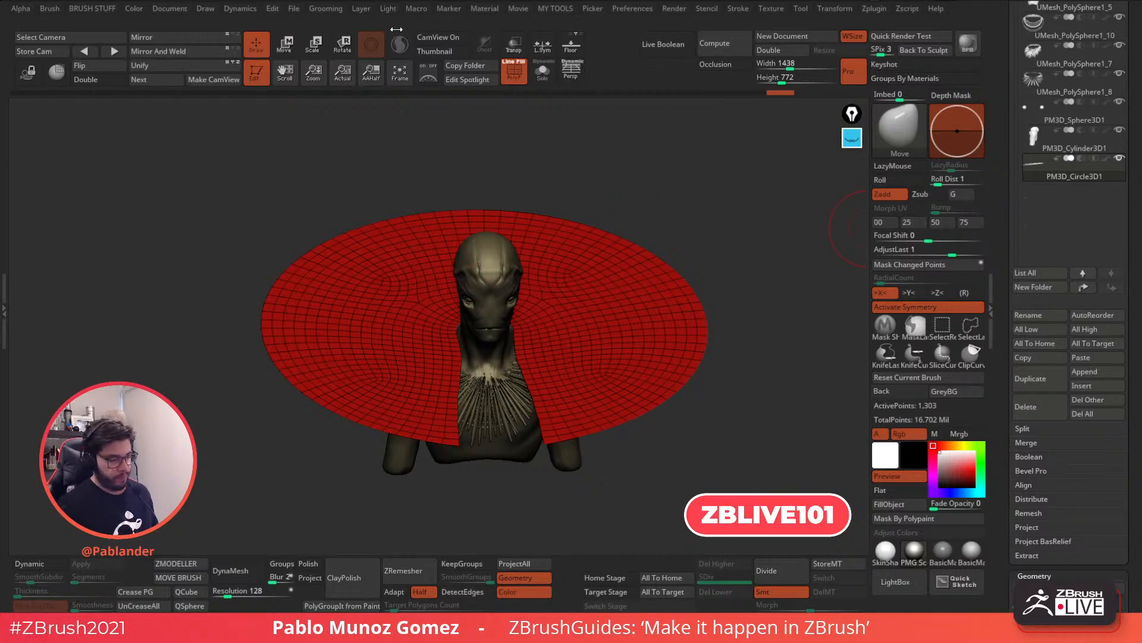
# Dock the Dynamics palette above the Tool palette and inspect the disc around the neck
pyautogui.click(241, 9)
pyautogui.moveTo(227, 20); pyautogui.dragTo(1015, 78)
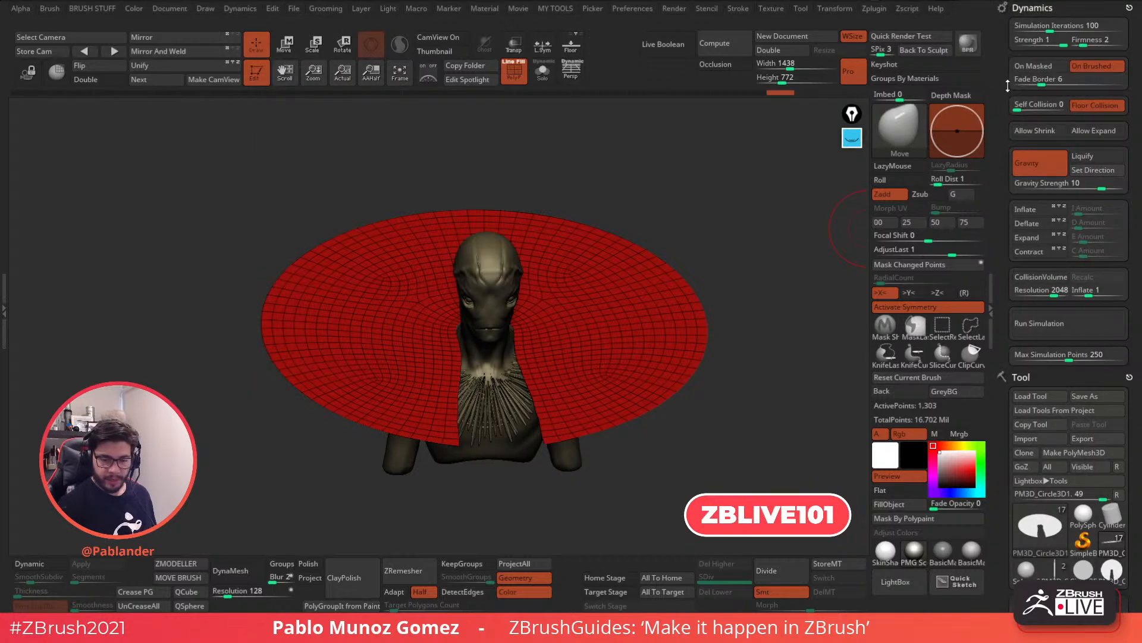
pyautogui.moveTo(775, 192); pyautogui.dragTo(772, 186)
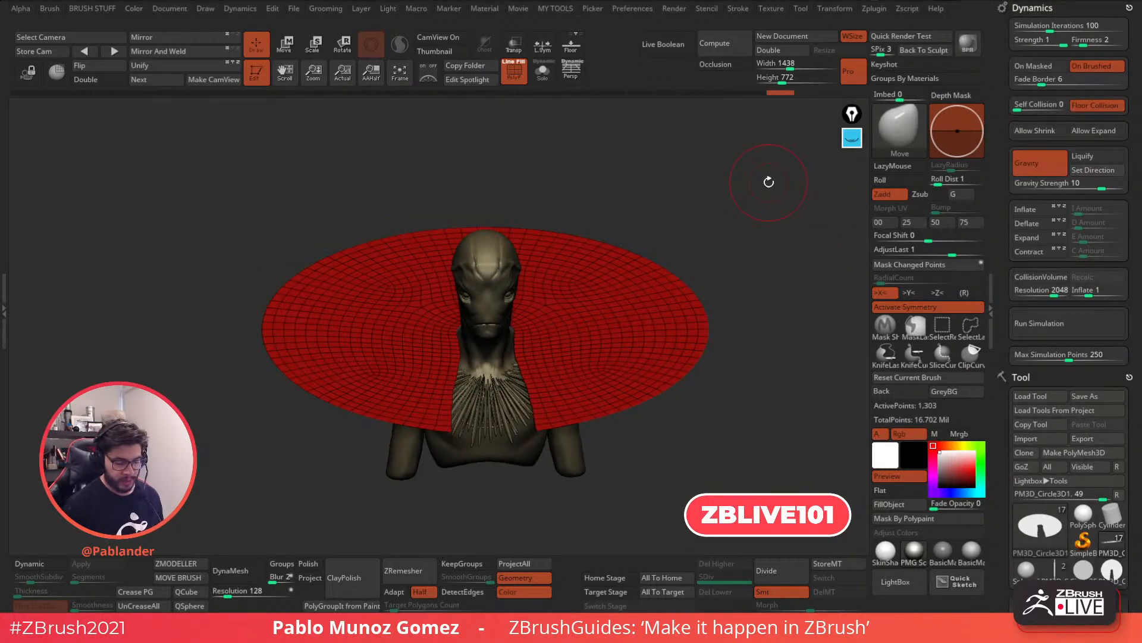
pyautogui.keyDown('ctrl'); pyautogui.moveTo(551, 321); pyautogui.dragTo(548, 337, button='right'); pyautogui.keyUp('ctrl')
pyautogui.rightClick(483, 393)
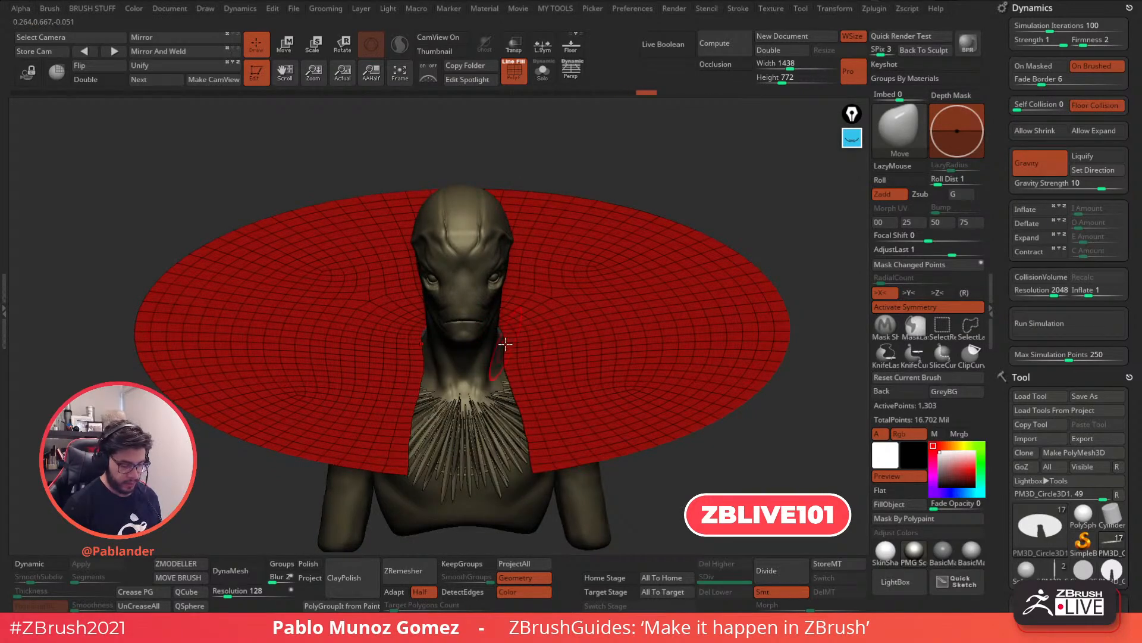
pyautogui.moveTo(507, 368); pyautogui.dragTo(724, 305, button='right')
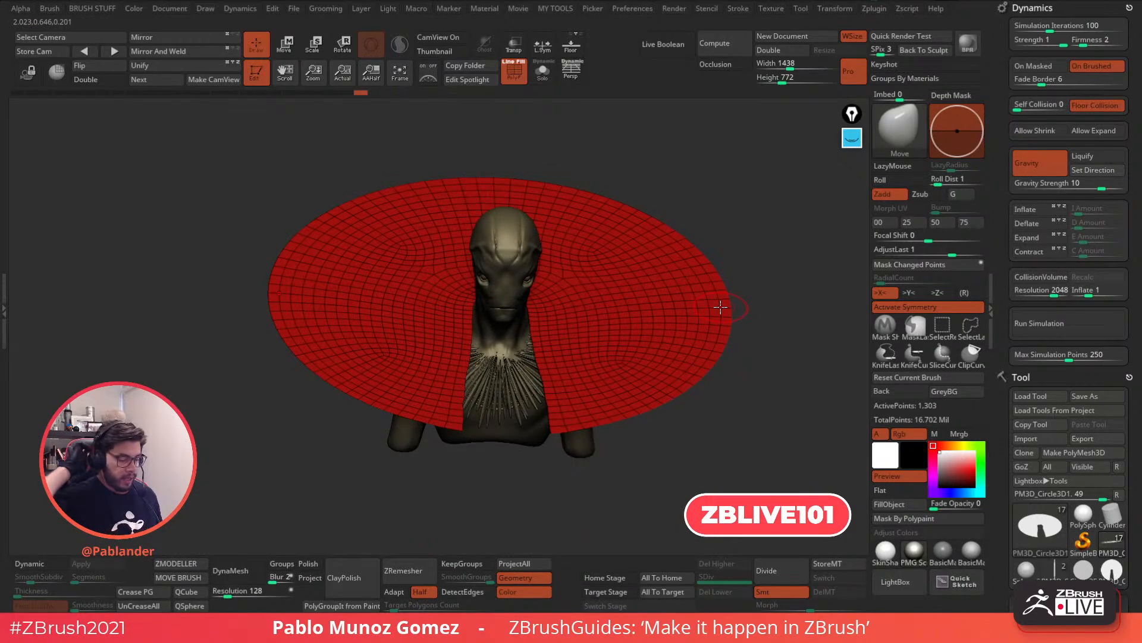
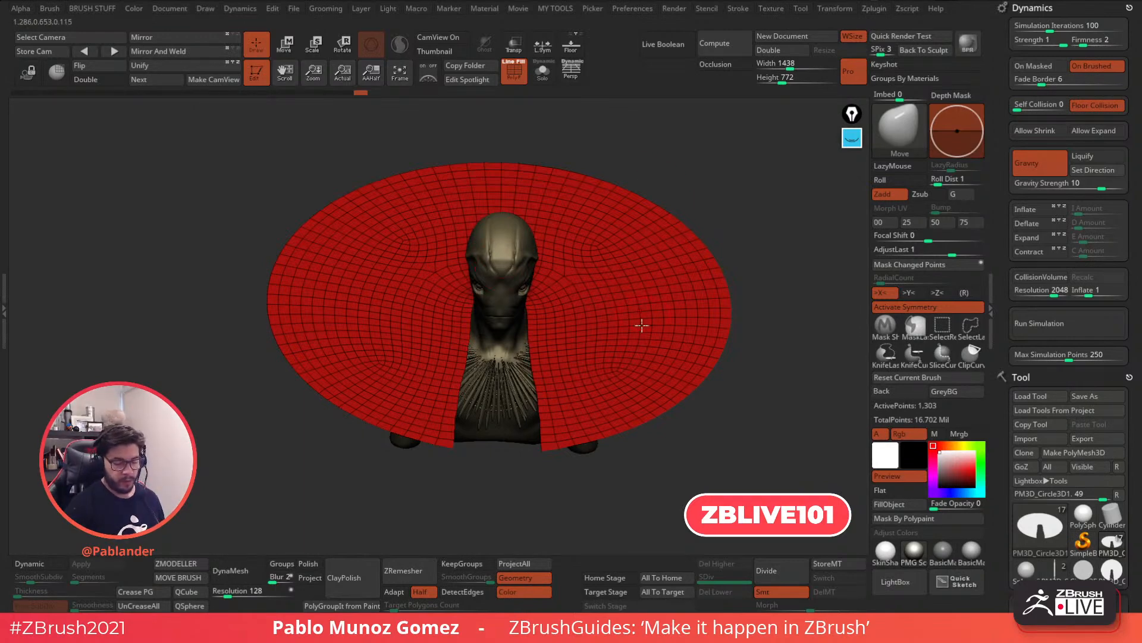
# Pull the slot's front edges inward with the Move brush to narrow the opening at the disc's rim
pyautogui.moveTo(666, 383); pyautogui.dragTo(639, 336, button='right')
pyautogui.moveTo(617, 384); pyautogui.dragTo(609, 416, button='right')
pyautogui.rightClick(515, 411)
pyautogui.moveTo(574, 303); pyautogui.dragTo(556, 331, button='right')
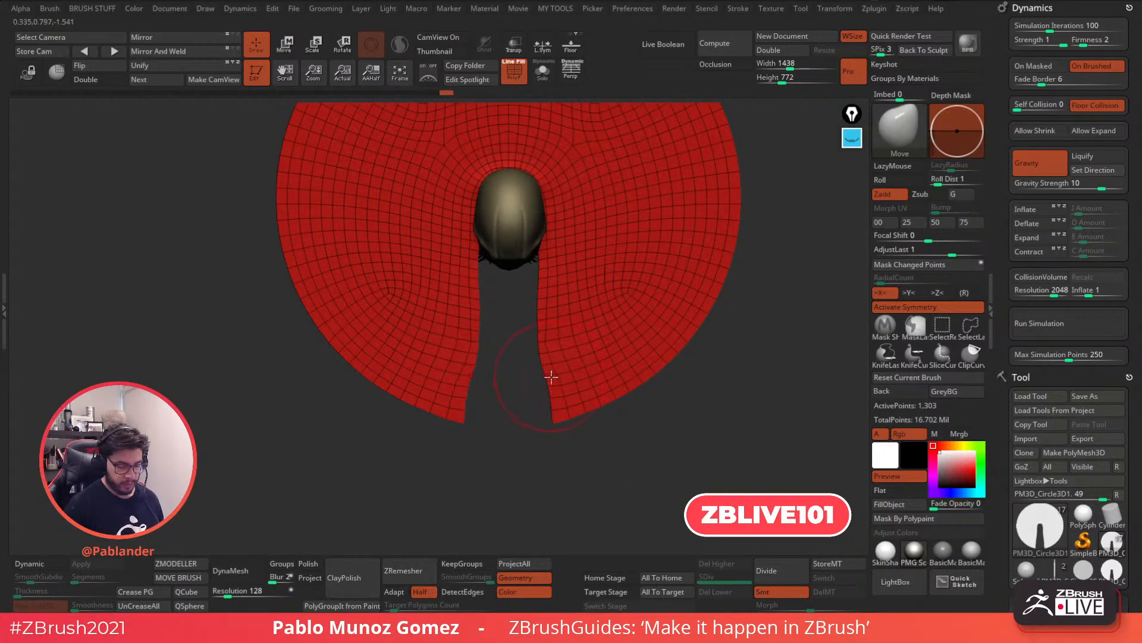
pyautogui.moveTo(554, 403)
pyautogui.mouseDown()
pyautogui.moveTo(554, 418)
pyautogui.moveTo(537, 292)
pyautogui.mouseUp()
pyautogui.moveTo(548, 425); pyautogui.dragTo(543, 422)
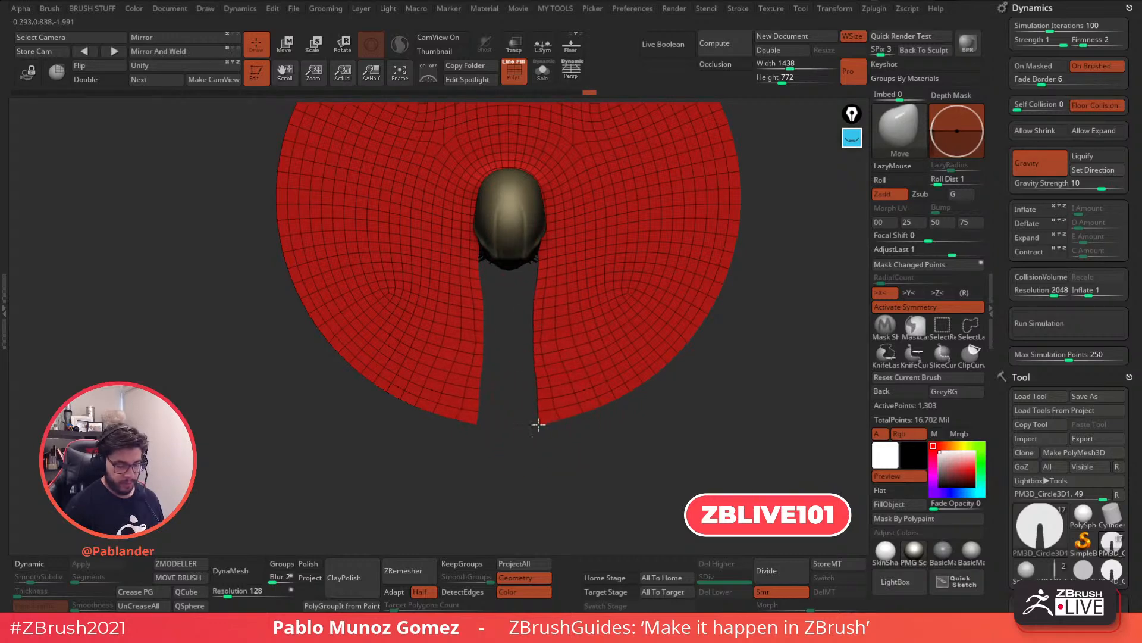
pyautogui.moveTo(559, 314)
pyautogui.mouseDown()
pyautogui.moveTo(559, 370)
pyautogui.moveTo(567, 347)
pyautogui.moveTo(543, 382)
pyautogui.moveTo(604, 270)
pyautogui.moveTo(597, 262)
pyautogui.moveTo(703, 219)
pyautogui.moveTo(702, 238)
pyautogui.mouseUp()
pyautogui.hotkey('ctrl', 'z')
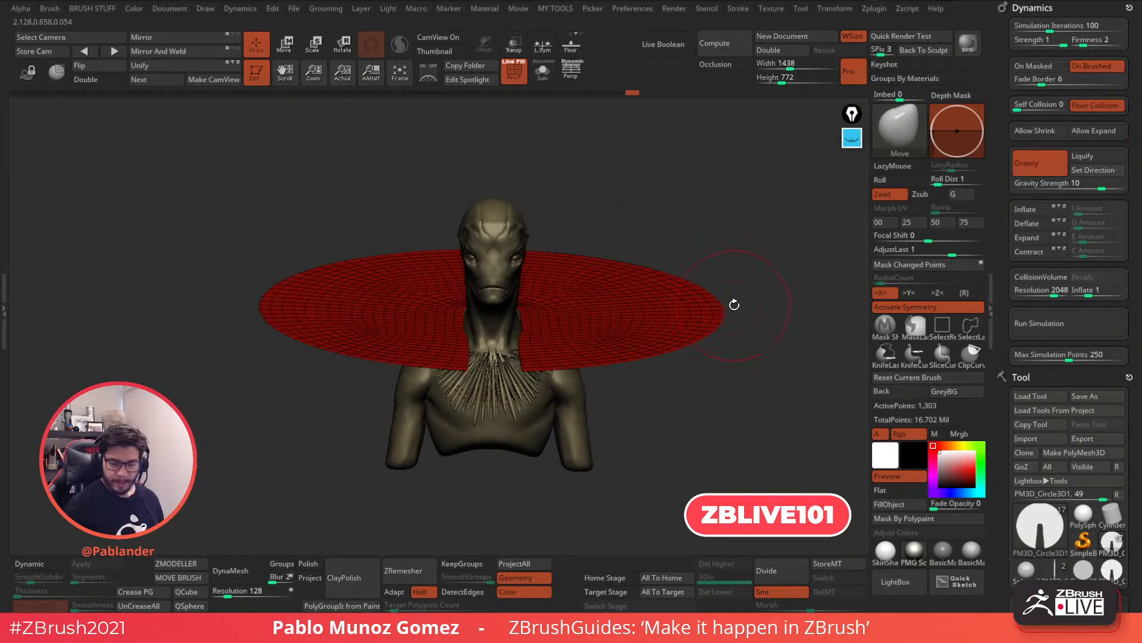
pyautogui.moveTo(734, 304); pyautogui.dragTo(751, 307)
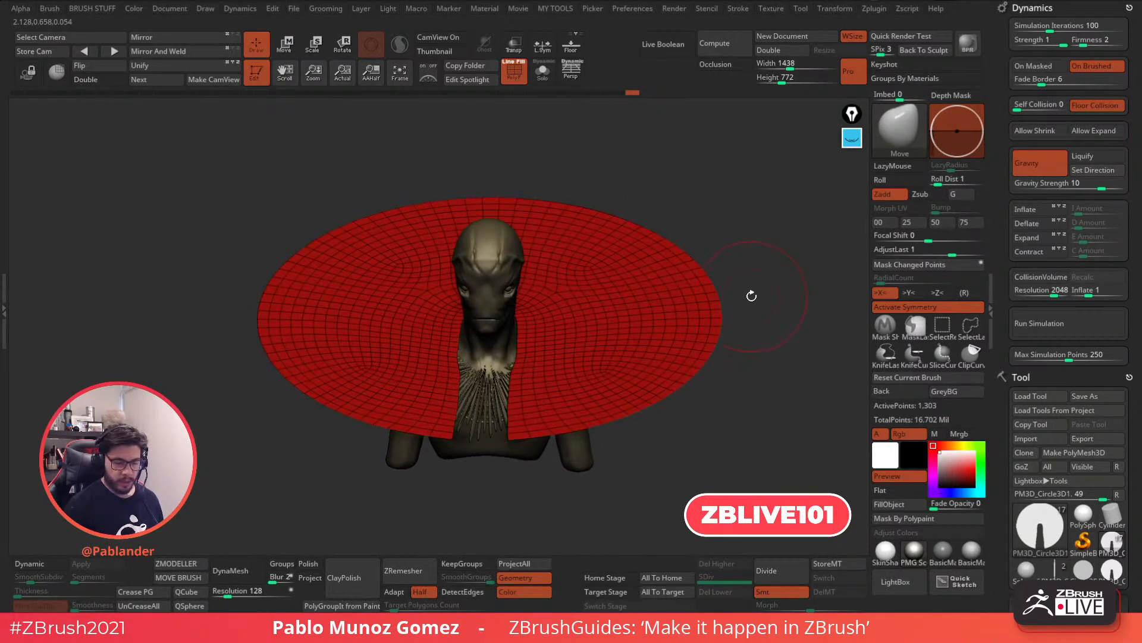
# Unwrap the slotted disc's UVs with UV Master, keeping symmetry on and polygroups off
pyautogui.keyDown('shift'); pyautogui.moveTo(754, 161); pyautogui.dragTo(810, 128); pyautogui.keyUp('shift')
pyautogui.click(876, 9)
pyautogui.click(906, 298)
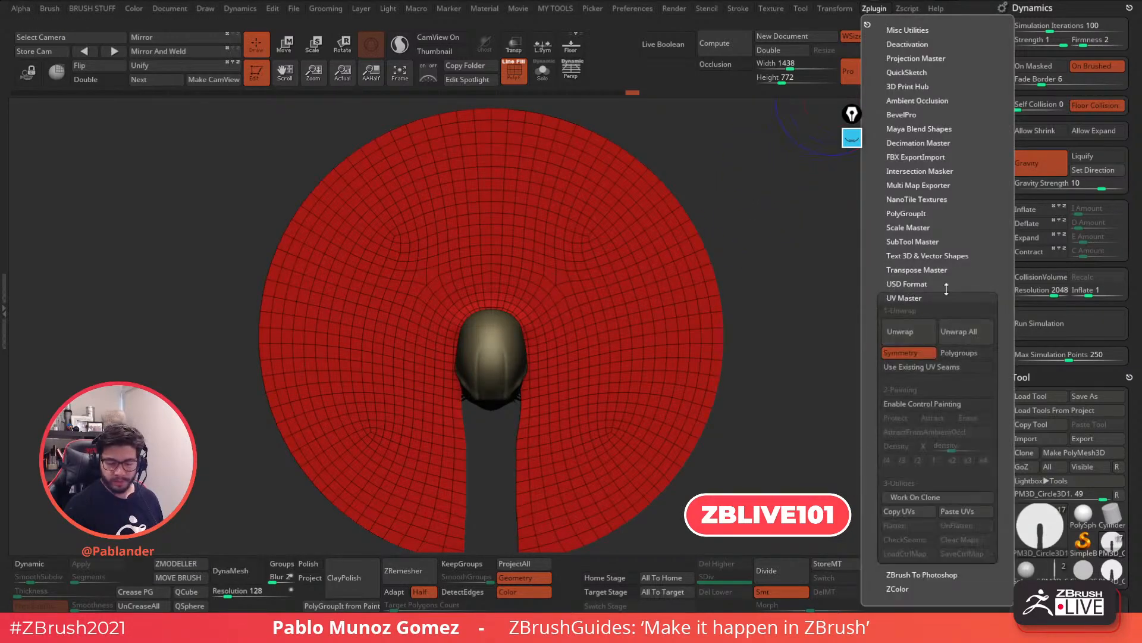
pyautogui.click(924, 333)
pyautogui.moveTo(743, 312); pyautogui.dragTo(666, 324)
pyautogui.moveTo(714, 282); pyautogui.dragTo(768, 388)
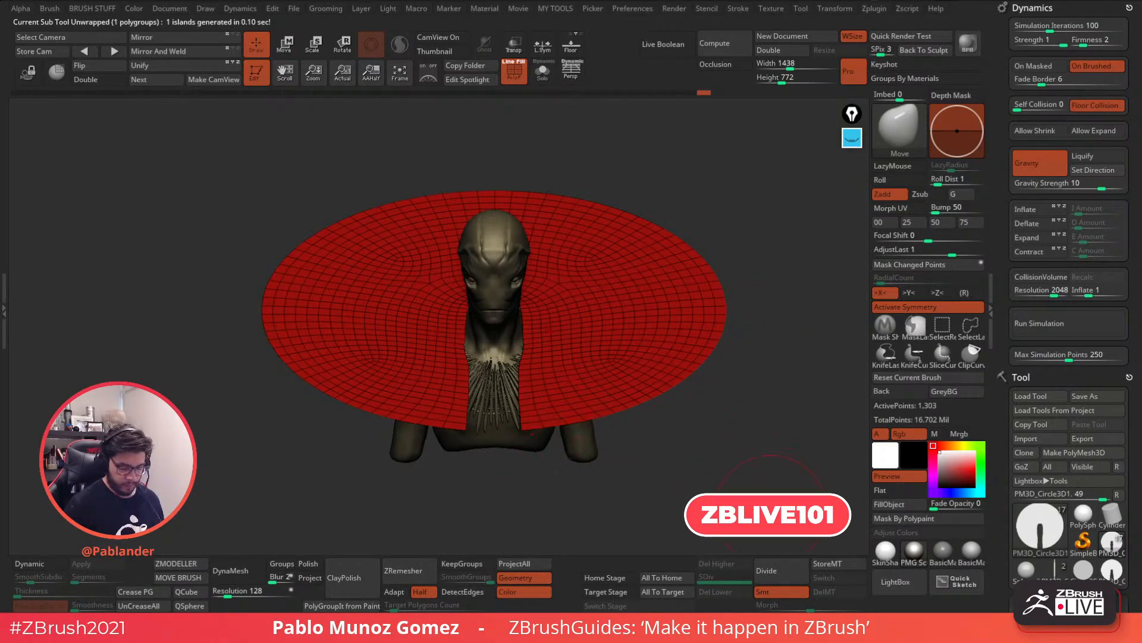
# Subdivide the disc three times to reach subdivision level 4
pyautogui.click(775, 570)
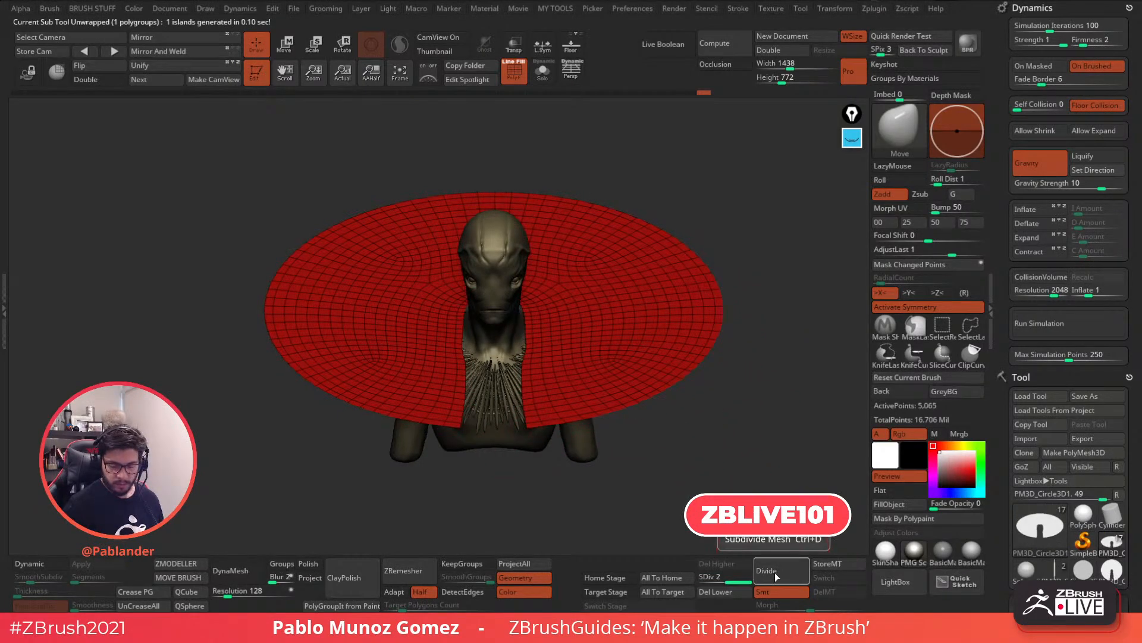
pyautogui.click(771, 570)
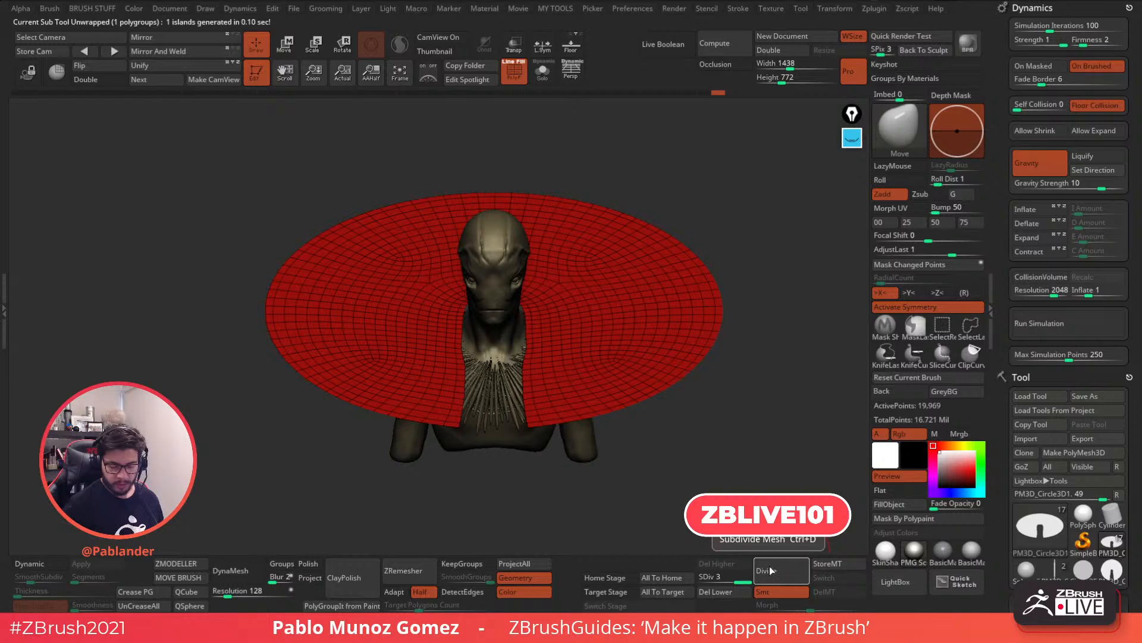
pyautogui.click(767, 570)
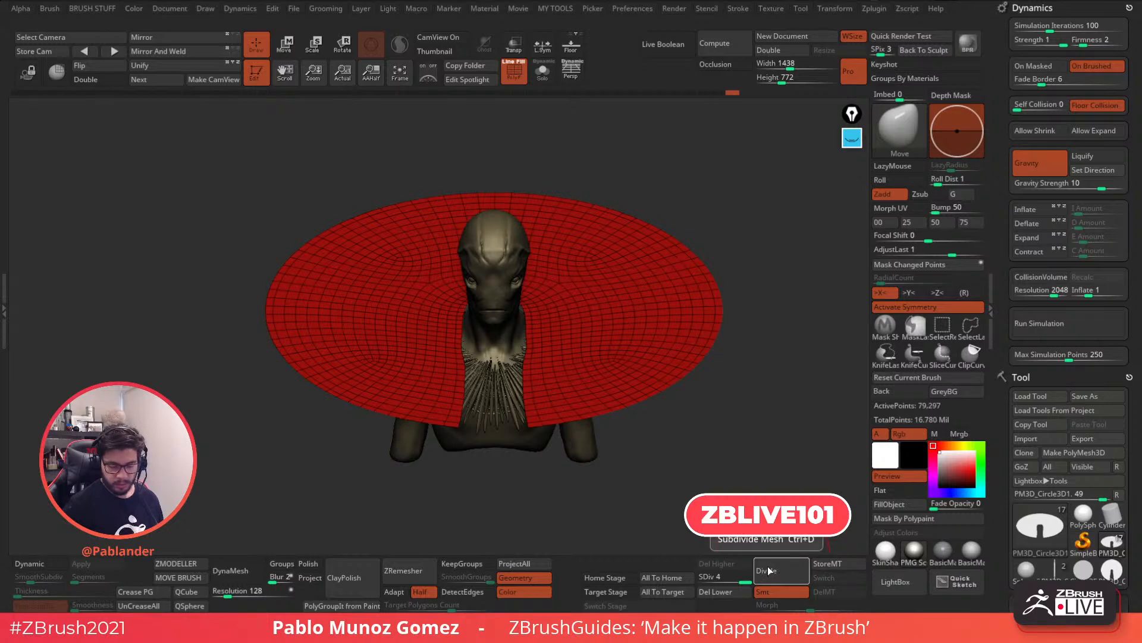
pyautogui.moveTo(753, 462); pyautogui.dragTo(748, 439)
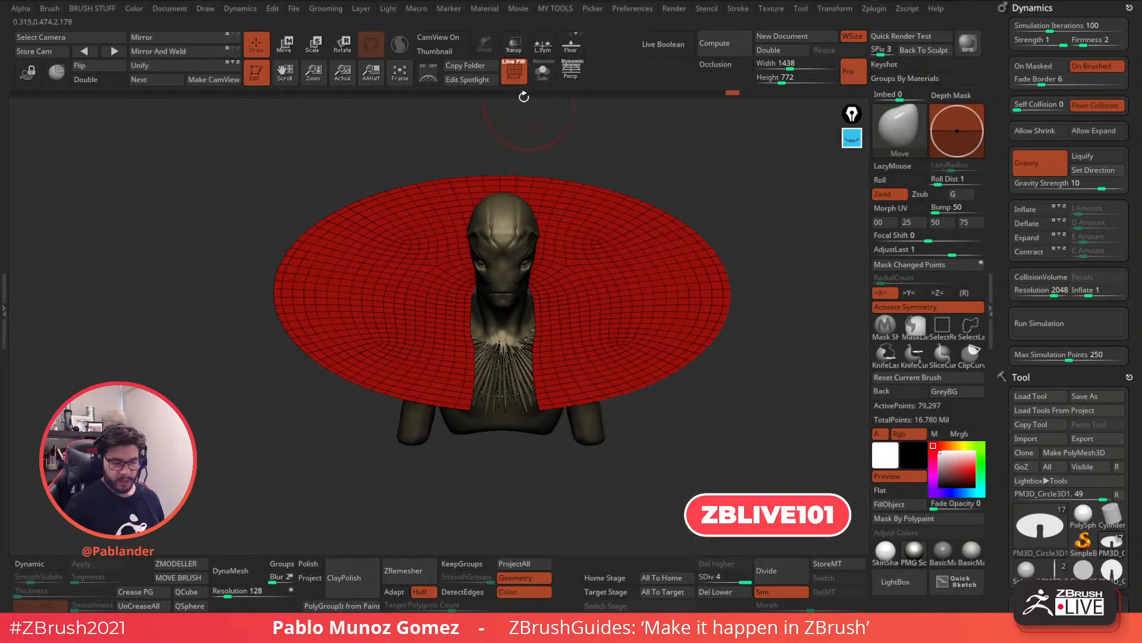
# Hide the polyframe wireframe on the disc and collapse the Tool palette beneath the Dynamics settings
pyautogui.click(514, 76)
pyautogui.click(514, 76)
pyautogui.press('f')
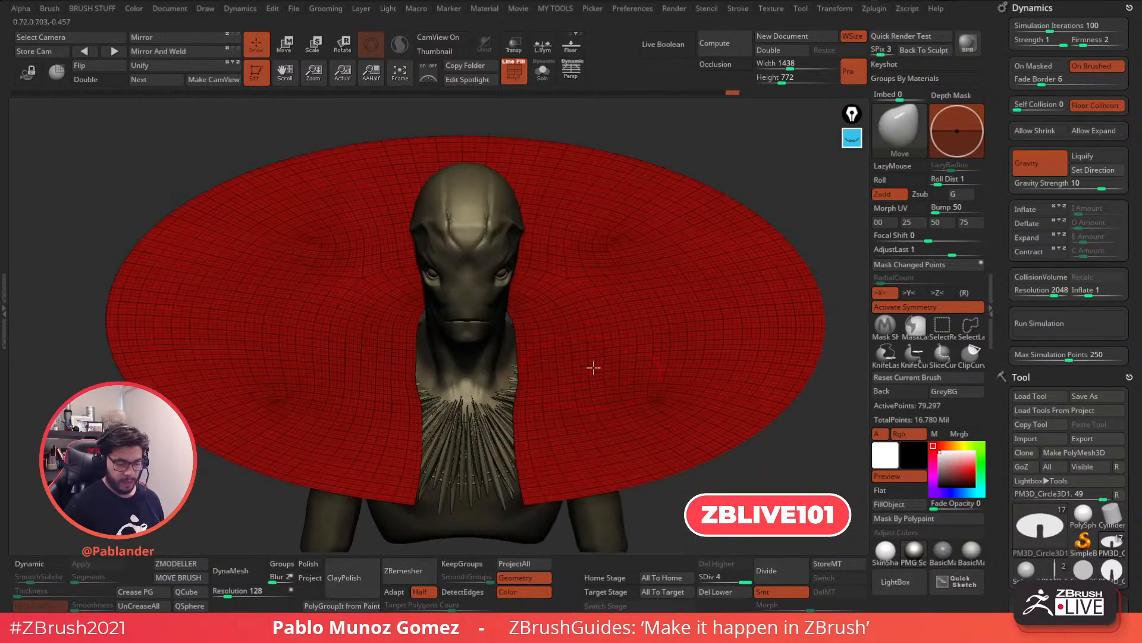
pyautogui.click(517, 78)
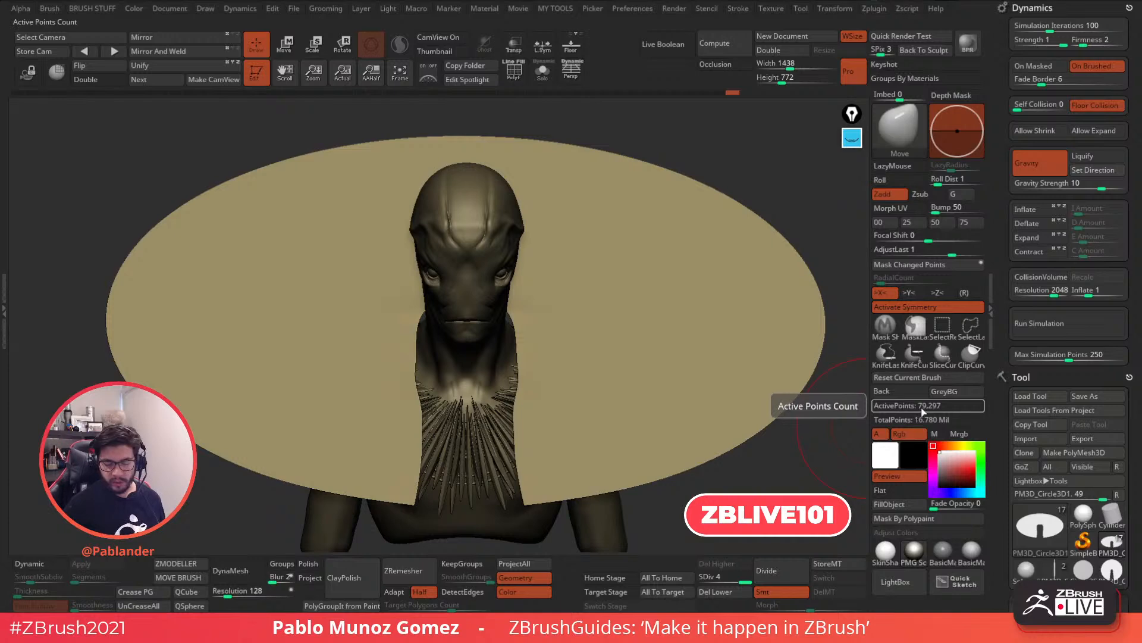
pyautogui.moveTo(729, 461); pyautogui.dragTo(734, 390)
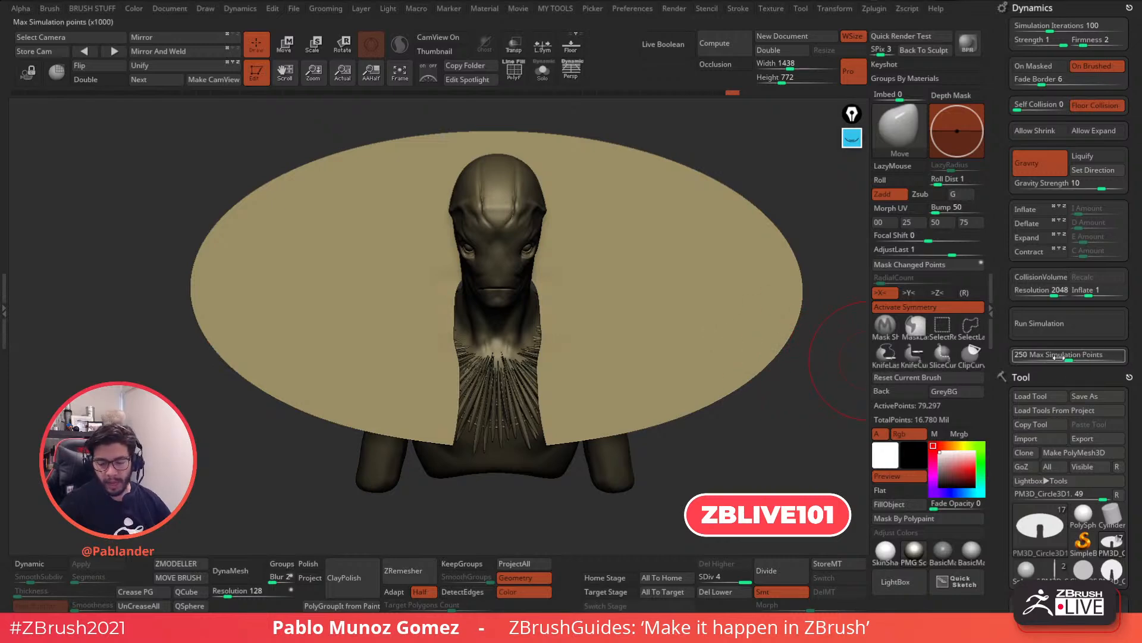
pyautogui.click(1024, 373)
pyautogui.moveTo(1046, 328); pyautogui.dragTo(1094, 543)
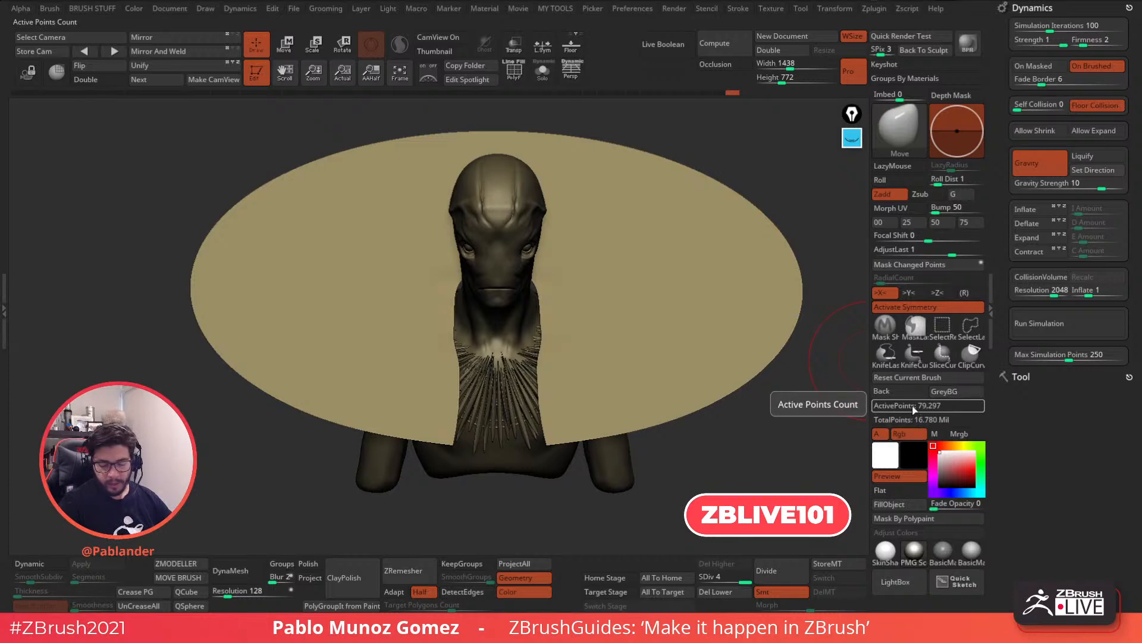
# Try one further subdivision of the disc and return it to level 4
pyautogui.hotkey('ctrl', 'd')
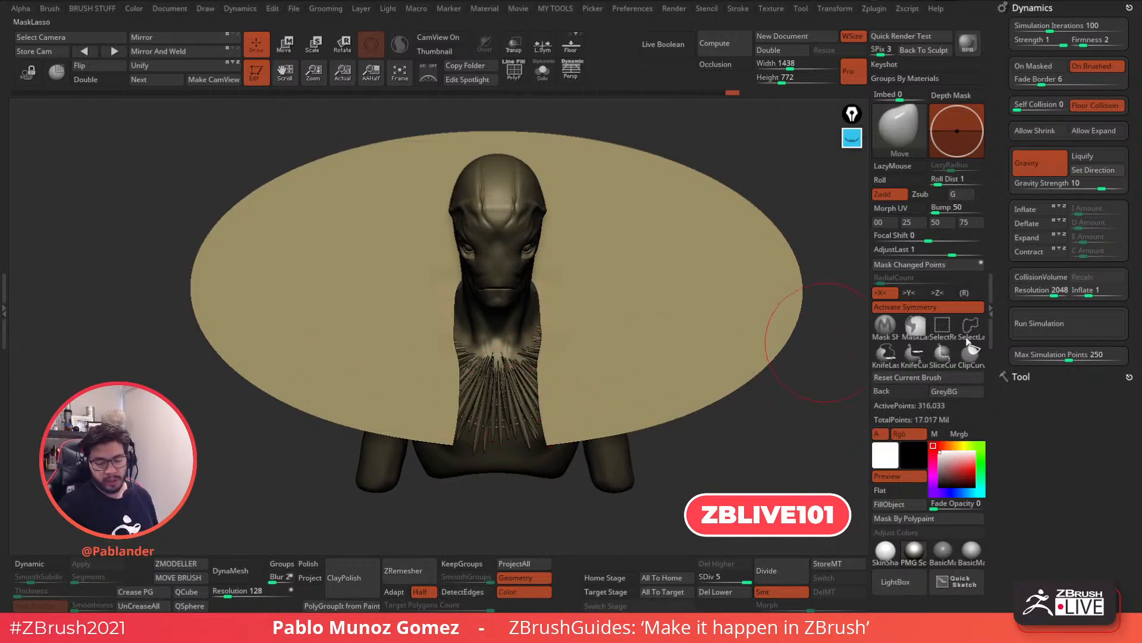
pyautogui.hotkey('shift', 'd')
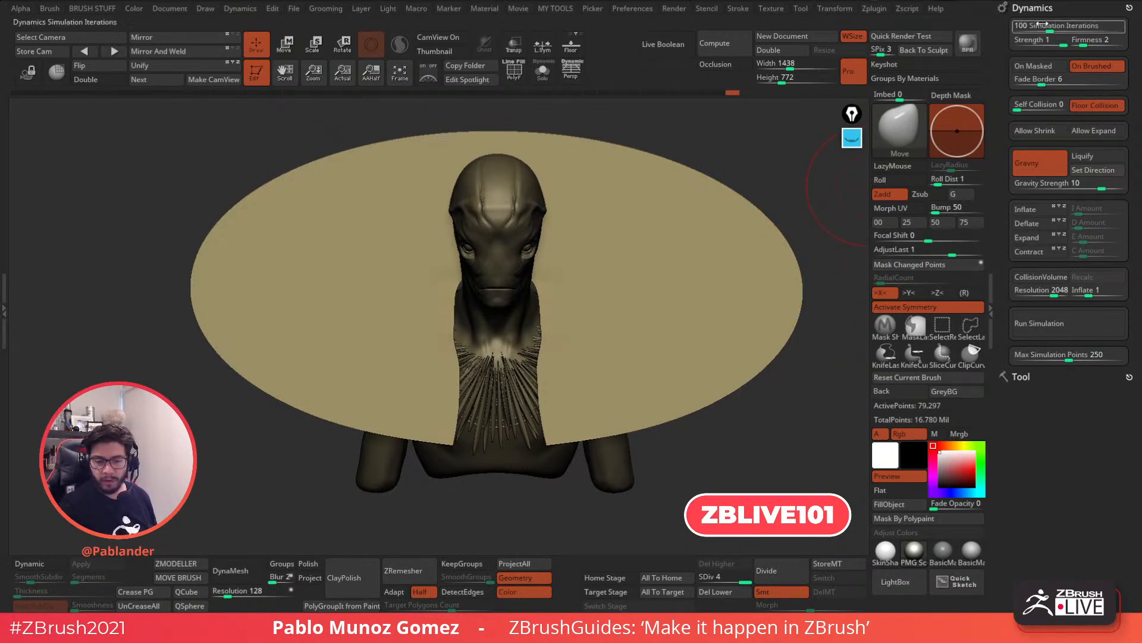
pyautogui.moveTo(781, 195); pyautogui.dragTo(759, 164)
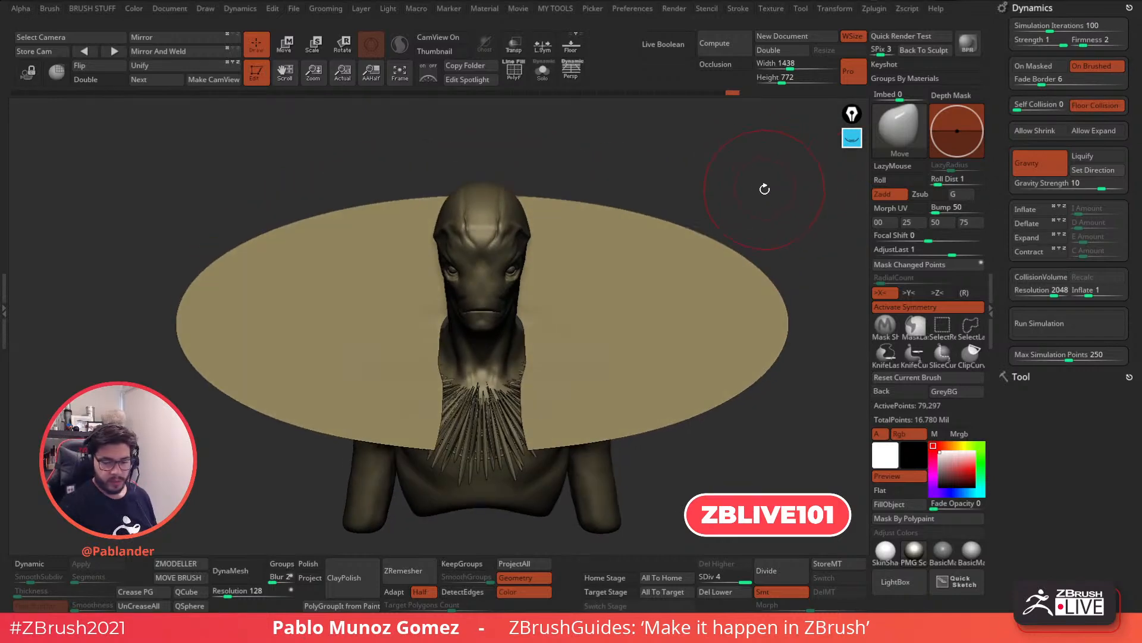
# Activate the collision volume for the bust and enable double-sided display on the disc
pyautogui.click(1045, 279)
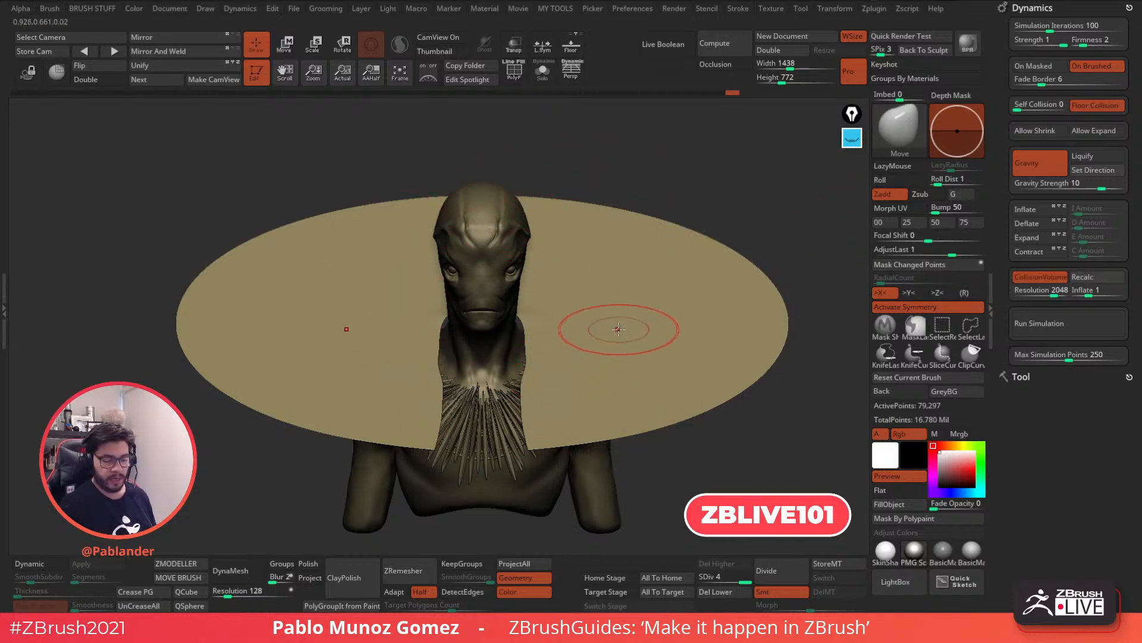
pyautogui.keyDown('alt'); pyautogui.moveTo(657, 256); pyautogui.dragTo(658, 237, button='right'); pyautogui.keyUp('alt')
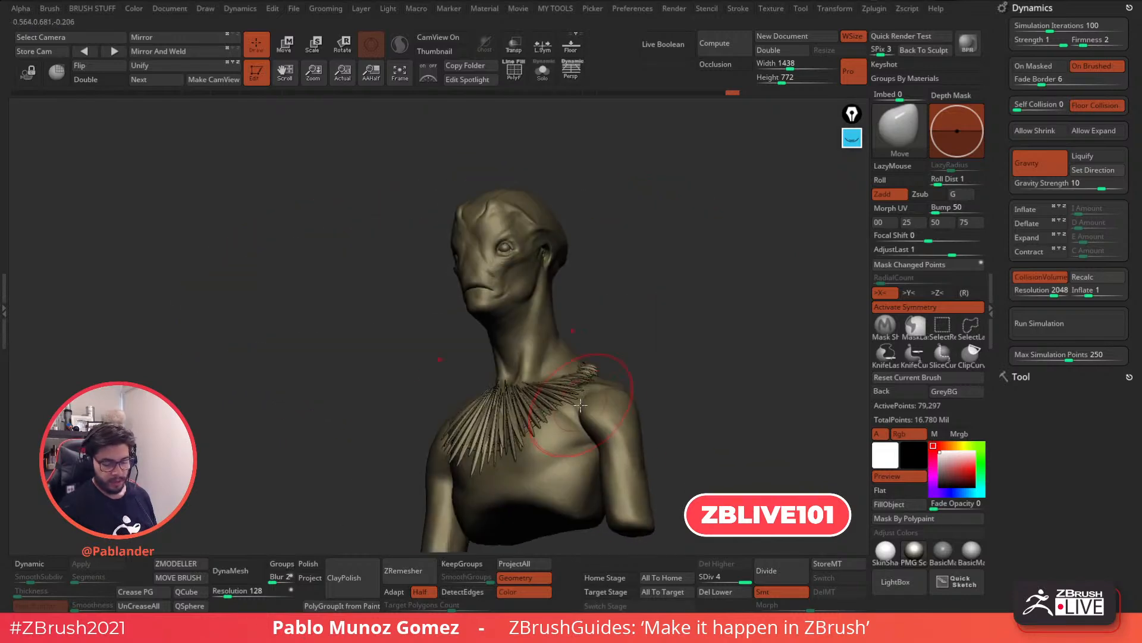
pyautogui.moveTo(608, 417); pyautogui.dragTo(629, 440, button='right')
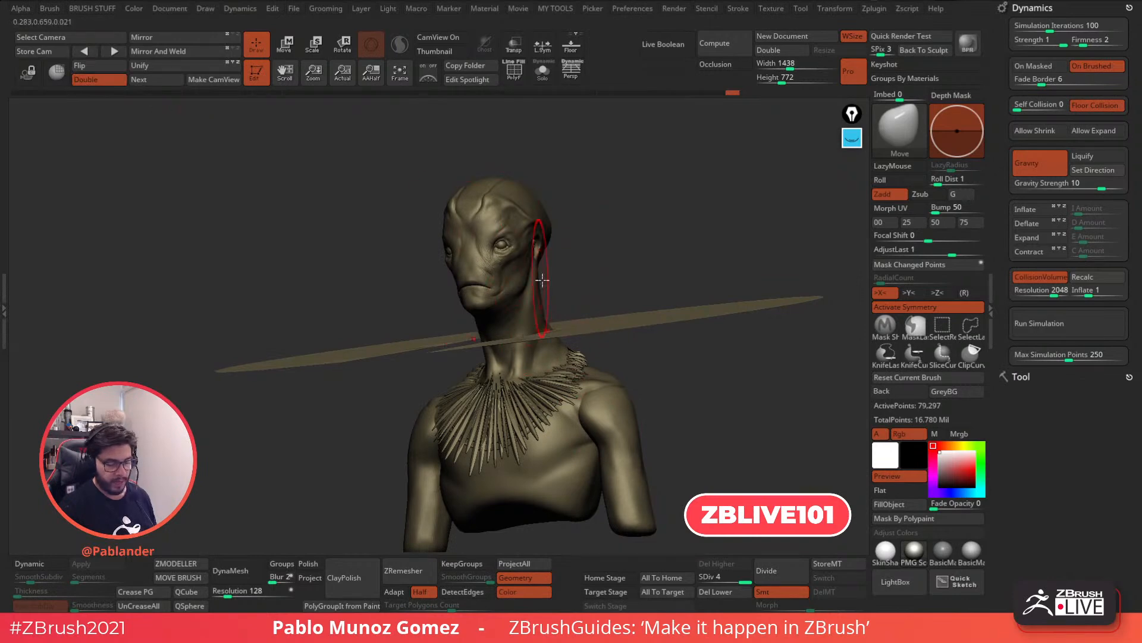
pyautogui.moveTo(529, 262); pyautogui.dragTo(535, 355, button='right')
pyautogui.moveTo(473, 408); pyautogui.dragTo(573, 301, button='right')
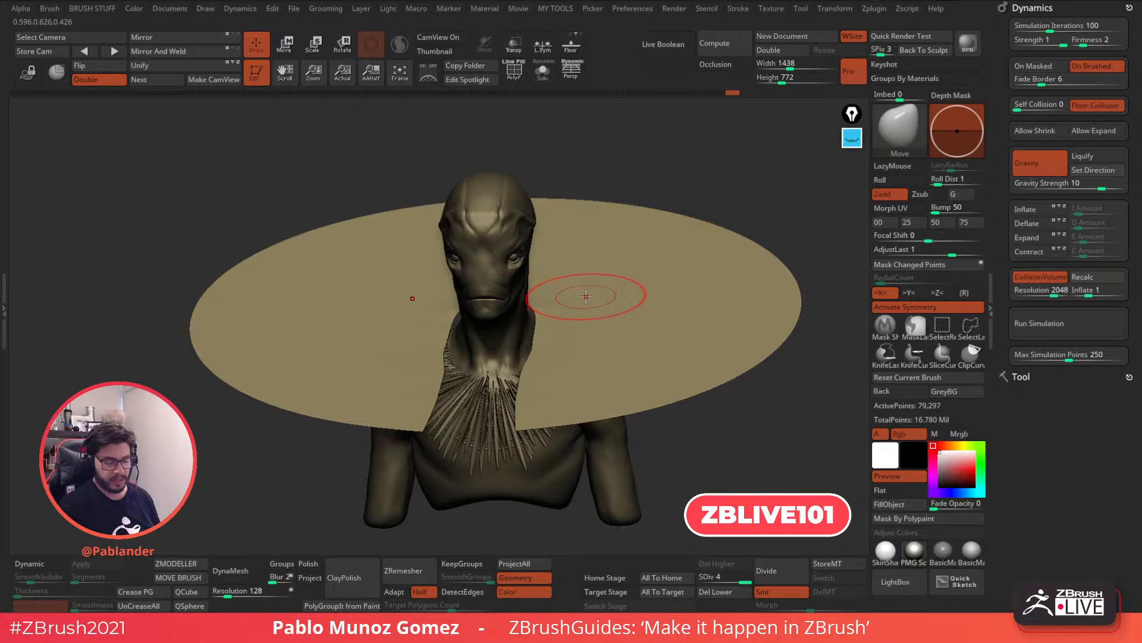
pyautogui.moveTo(605, 297)
pyautogui.mouseDown(button='right')
pyautogui.moveTo(613, 279)
pyautogui.moveTo(601, 323)
pyautogui.moveTo(607, 307)
pyautogui.mouseUp(button='right')
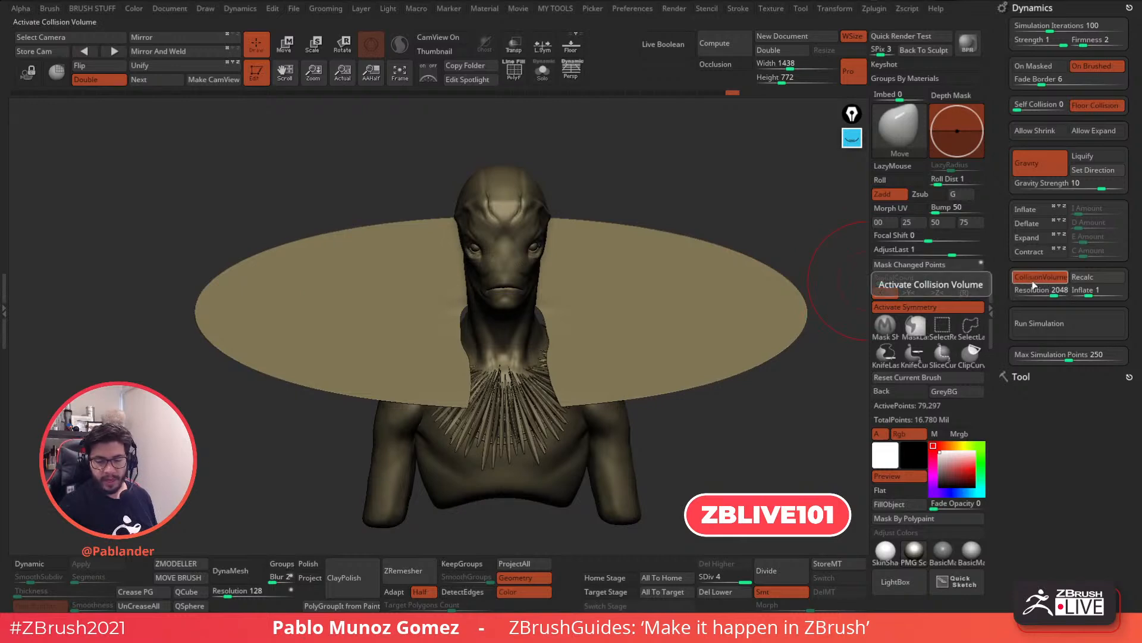
# Try draping the level 4 disc over the bust with the gravity simulation and floor collision on, and undo the result
pyautogui.click(1073, 324)
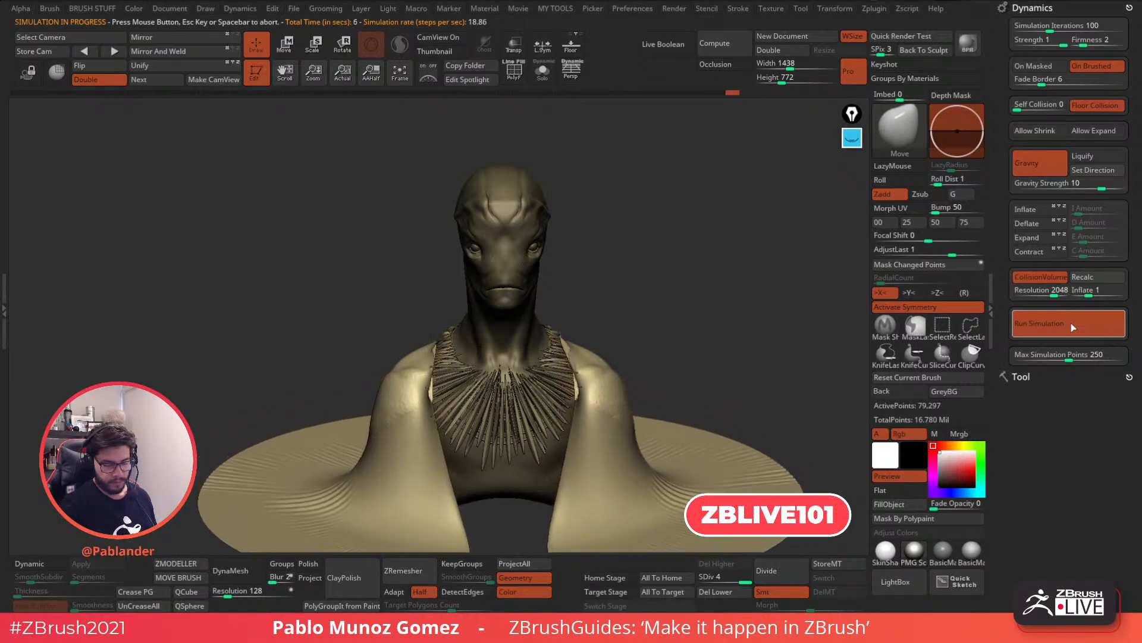
pyautogui.keyDown('alt'); pyautogui.moveTo(644, 266); pyautogui.dragTo(625, 199); pyautogui.keyUp('alt')
pyautogui.moveTo(696, 217); pyautogui.dragTo(687, 245)
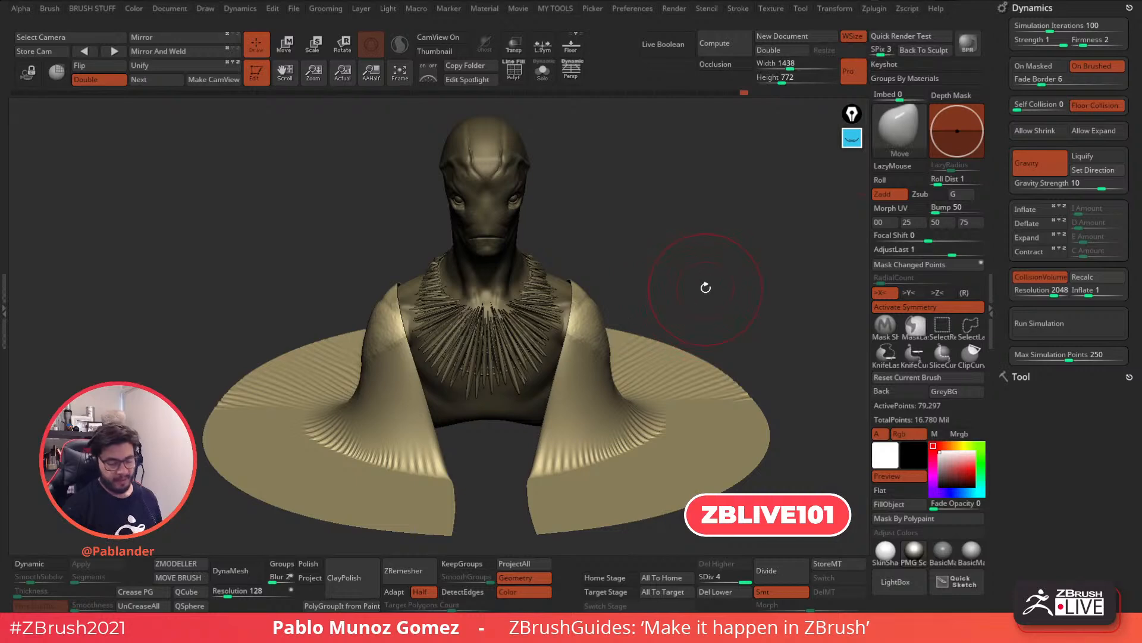
pyautogui.hotkey('ctrl', 'z')
pyautogui.moveTo(714, 370); pyautogui.dragTo(715, 354)
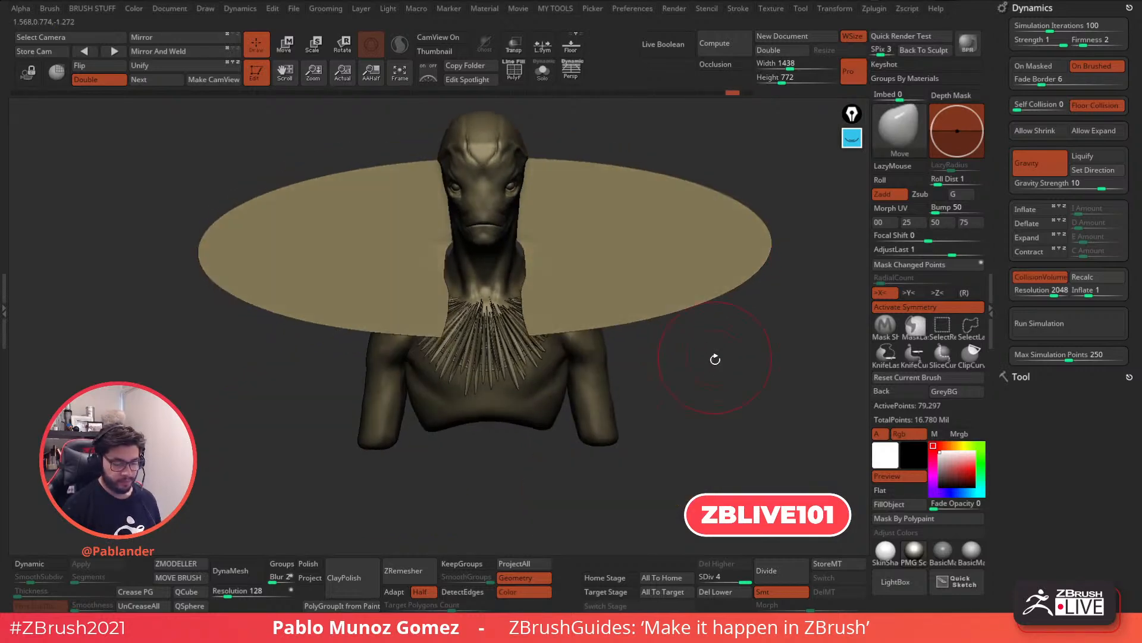
# Turn off floor collision and lower the disc to subdivision level 2
pyautogui.click(1095, 105)
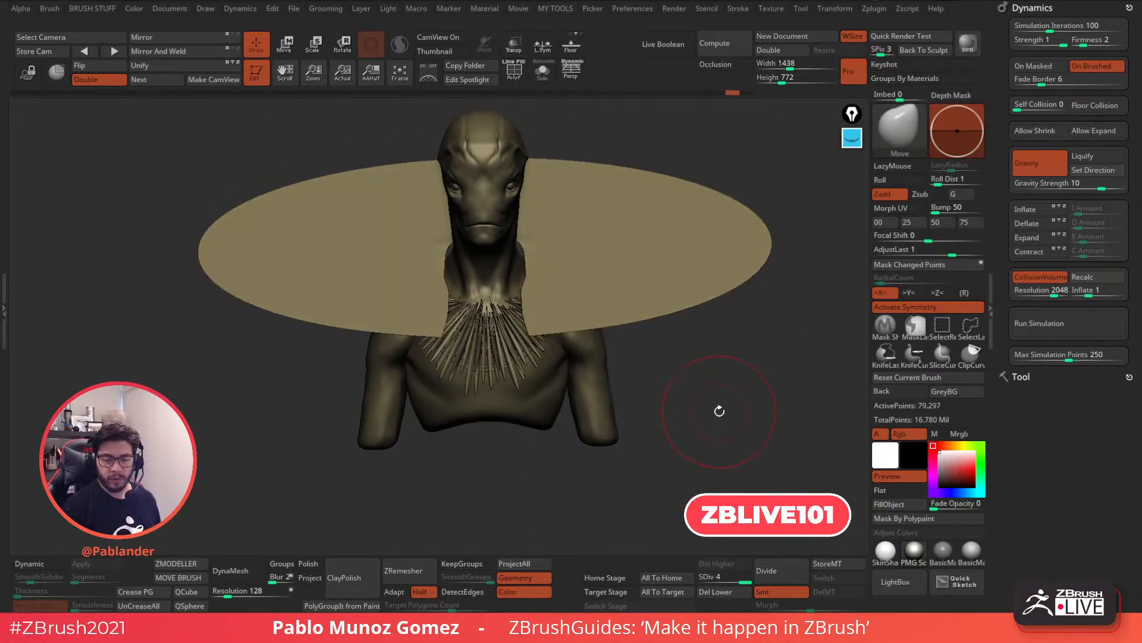
pyautogui.moveTo(743, 581); pyautogui.dragTo(720, 579)
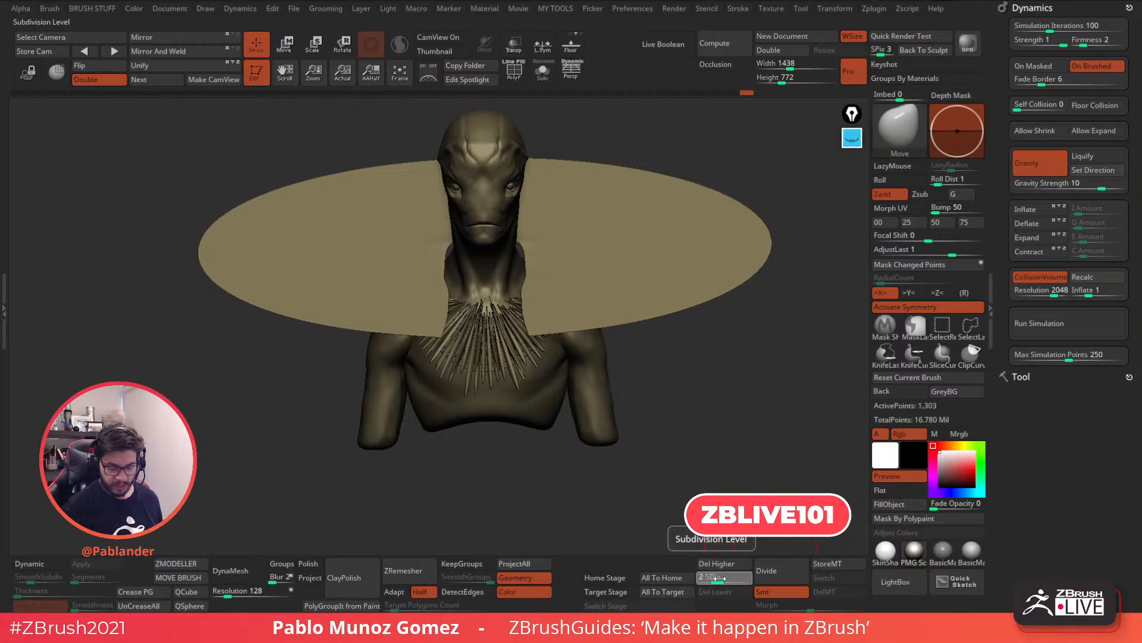
pyautogui.moveTo(750, 464); pyautogui.dragTo(754, 430)
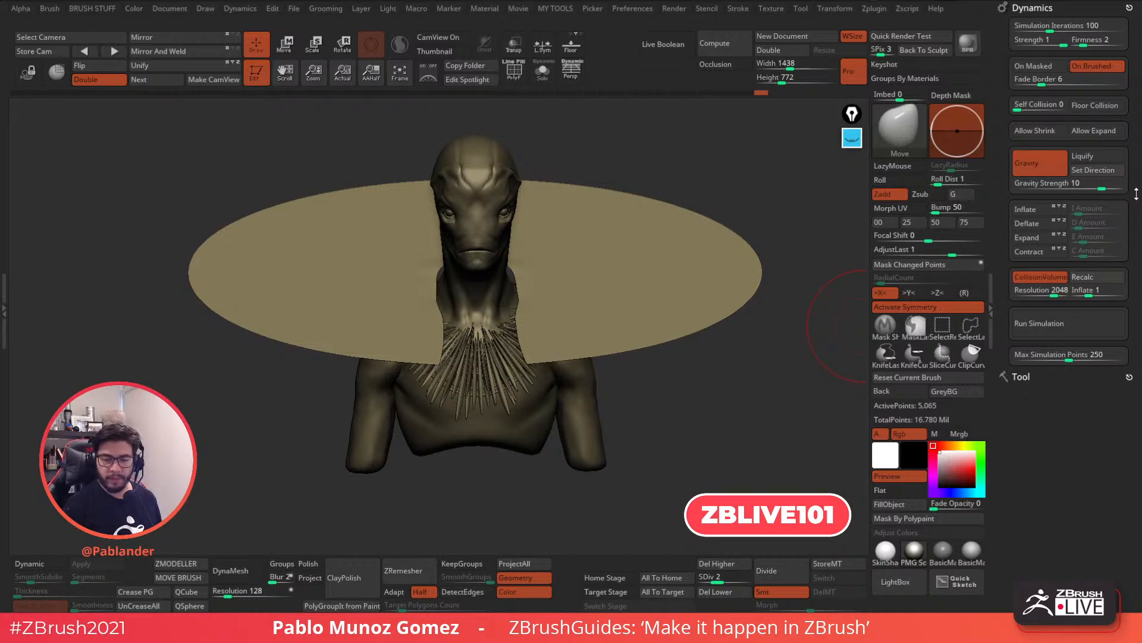
# Set the cloth simulation's firmness to 4 and its simulation iterations to 250
pyautogui.moveTo(1081, 41)
pyautogui.mouseDown()
pyautogui.moveTo(1102, 42)
pyautogui.moveTo(1067, 26)
pyautogui.mouseUp()
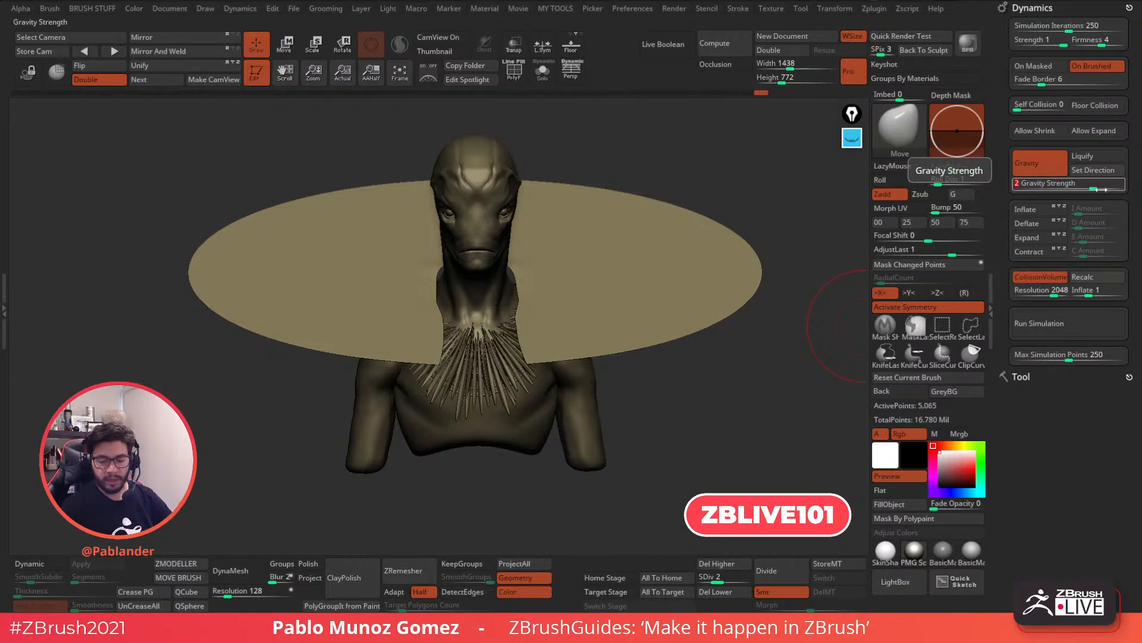
# Set the gravity strength to 2 and run the cloth simulation to drape the flat disc over the bust
pyautogui.press('Return')
pyautogui.moveTo(716, 398); pyautogui.dragTo(715, 382)
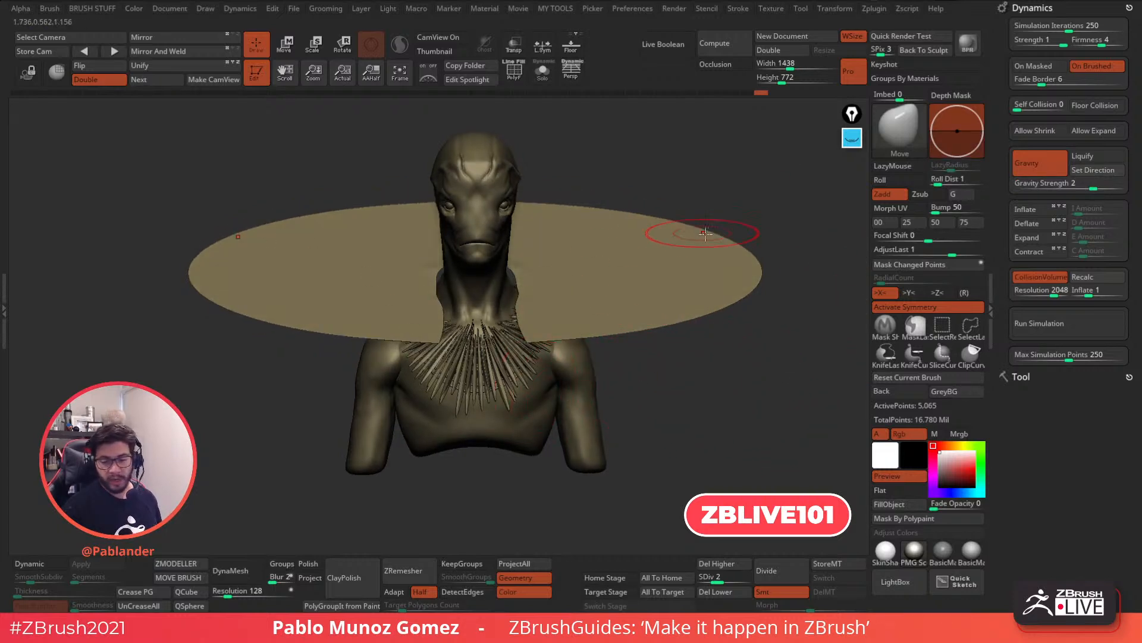
pyautogui.click(1080, 329)
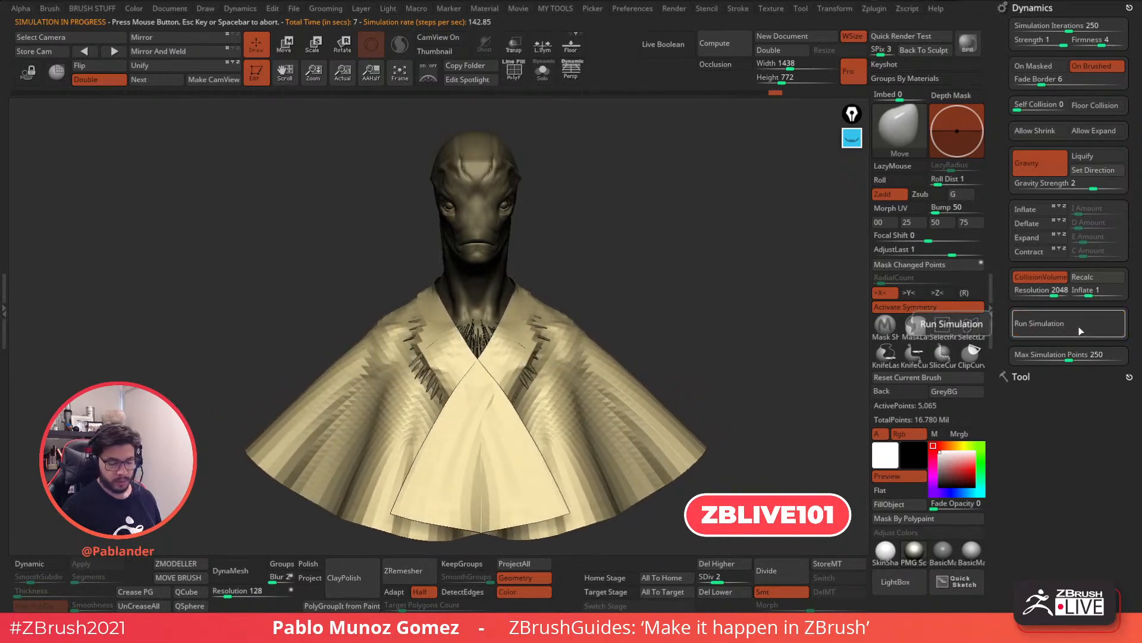
pyautogui.moveTo(728, 352); pyautogui.dragTo(716, 330)
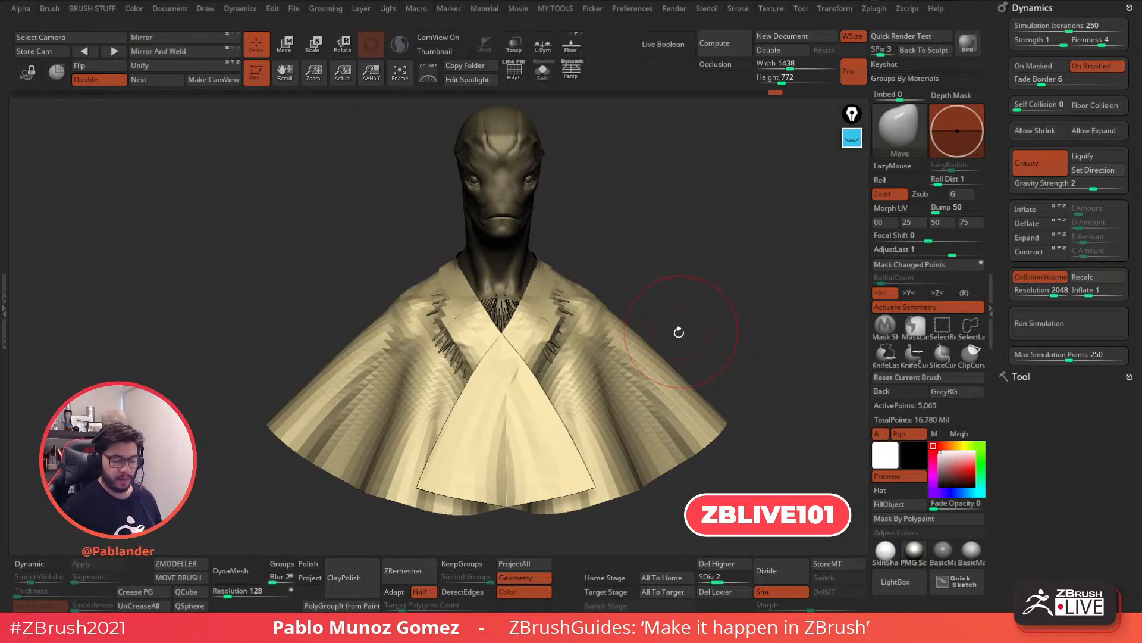
# Leave a snapshot of the draped cape on the canvas for comparison and undo the simulation on the live model
pyautogui.keyDown('alt'); pyautogui.moveTo(739, 314); pyautogui.dragTo(510, 245); pyautogui.keyUp('alt')
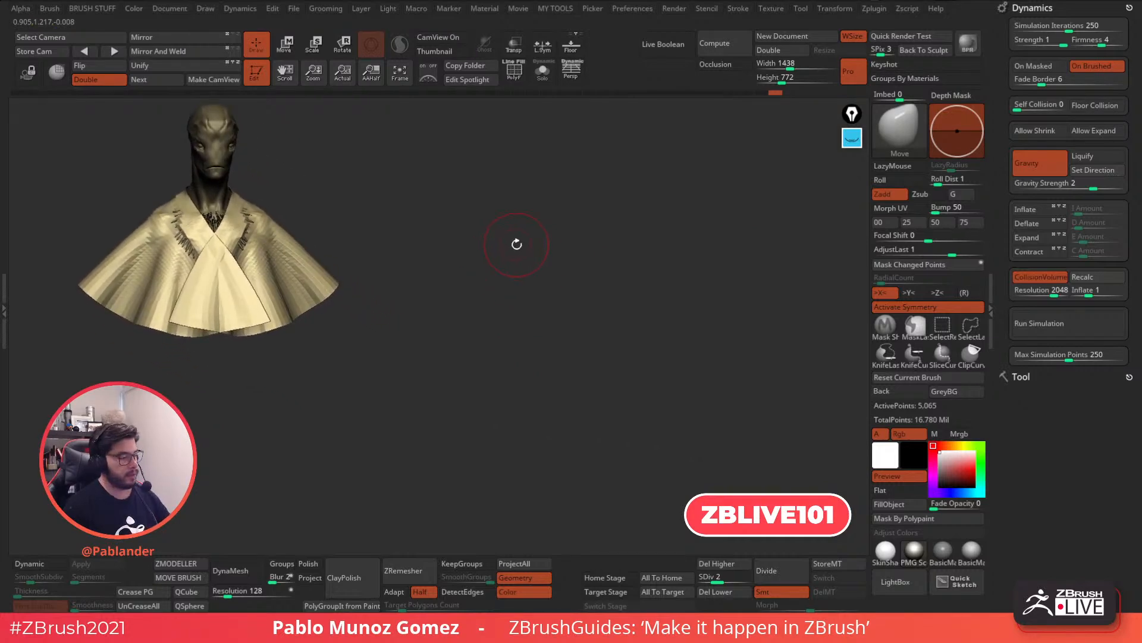
pyautogui.press('shift')
pyautogui.keyDown('alt'); pyautogui.moveTo(446, 204); pyautogui.dragTo(696, 314); pyautogui.keyUp('alt')
pyautogui.hotkey('ctrl', 'z')
# Set self collision to 1, run the cloth simulation again and place the draped bust beside the first snapshot
pyautogui.moveTo(711, 323); pyautogui.dragTo(701, 301, button='right')
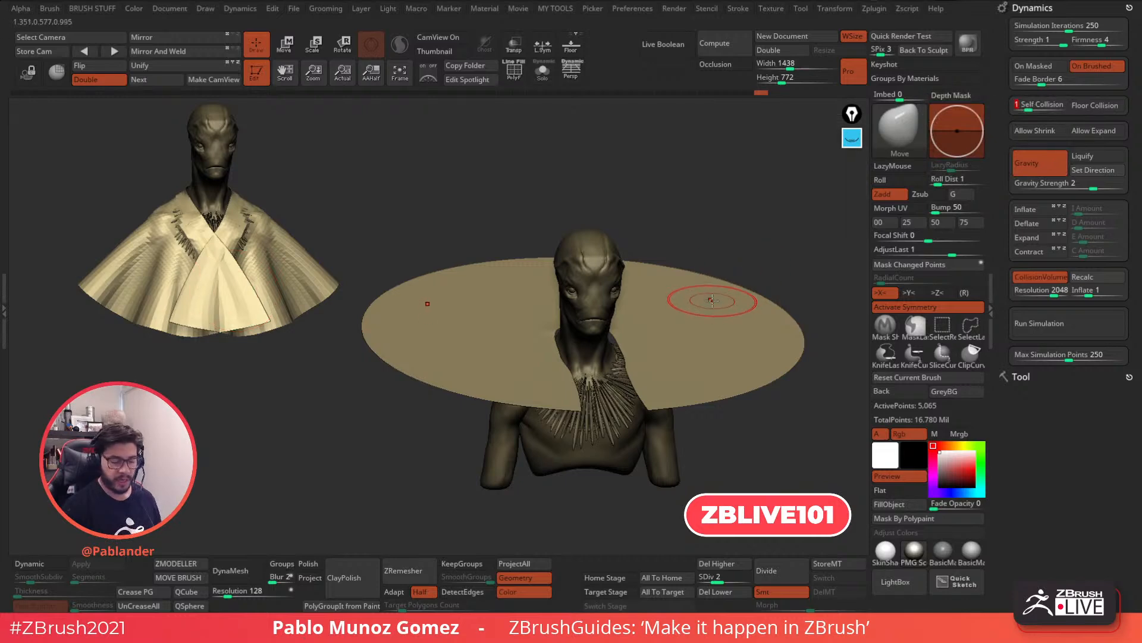
pyautogui.keyDown('alt'); pyautogui.moveTo(742, 352); pyautogui.dragTo(736, 325, button='right'); pyautogui.keyUp('alt')
pyautogui.moveTo(800, 291); pyautogui.dragTo(688, 355, button='right')
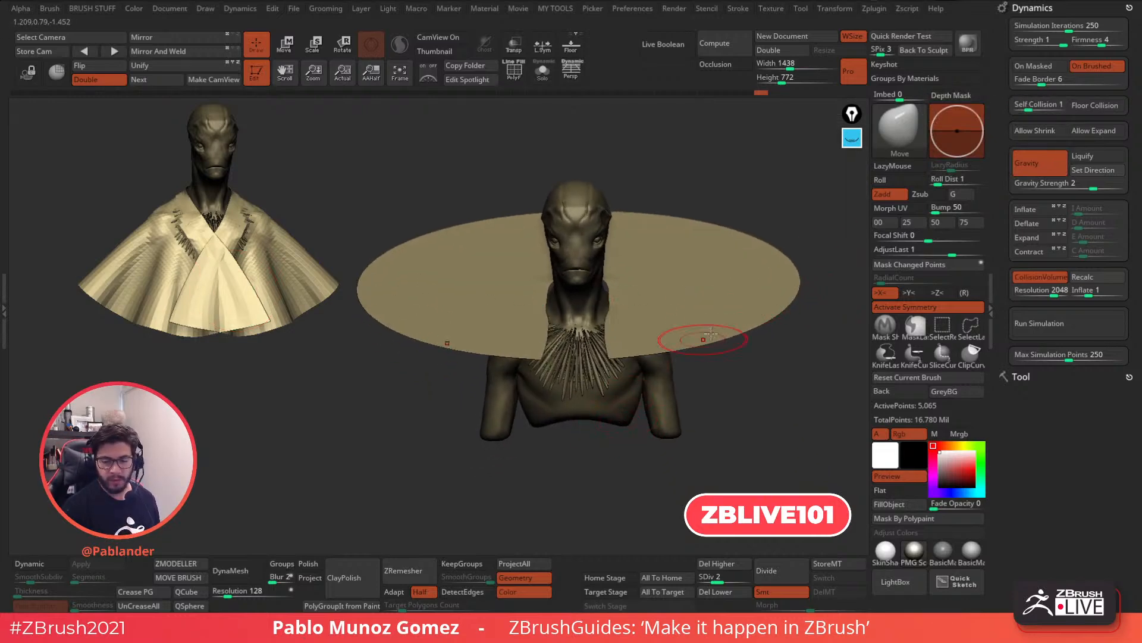
pyautogui.click(1058, 325)
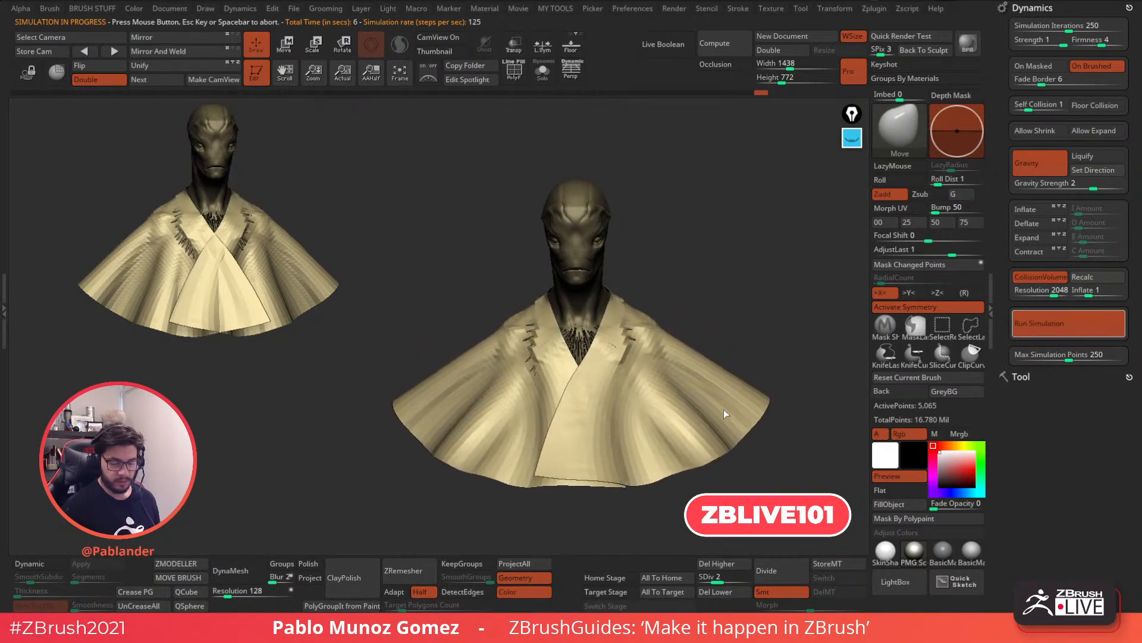
pyautogui.click(1046, 326)
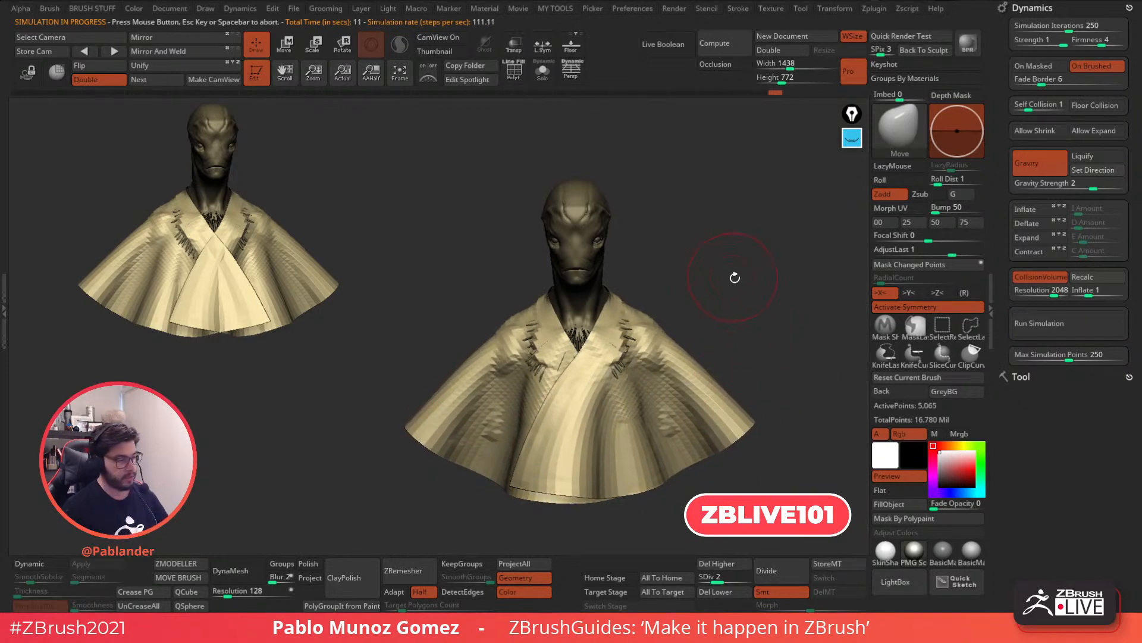
pyautogui.keyDown('alt'); pyautogui.moveTo(738, 299); pyautogui.dragTo(515, 191); pyautogui.keyUp('alt')
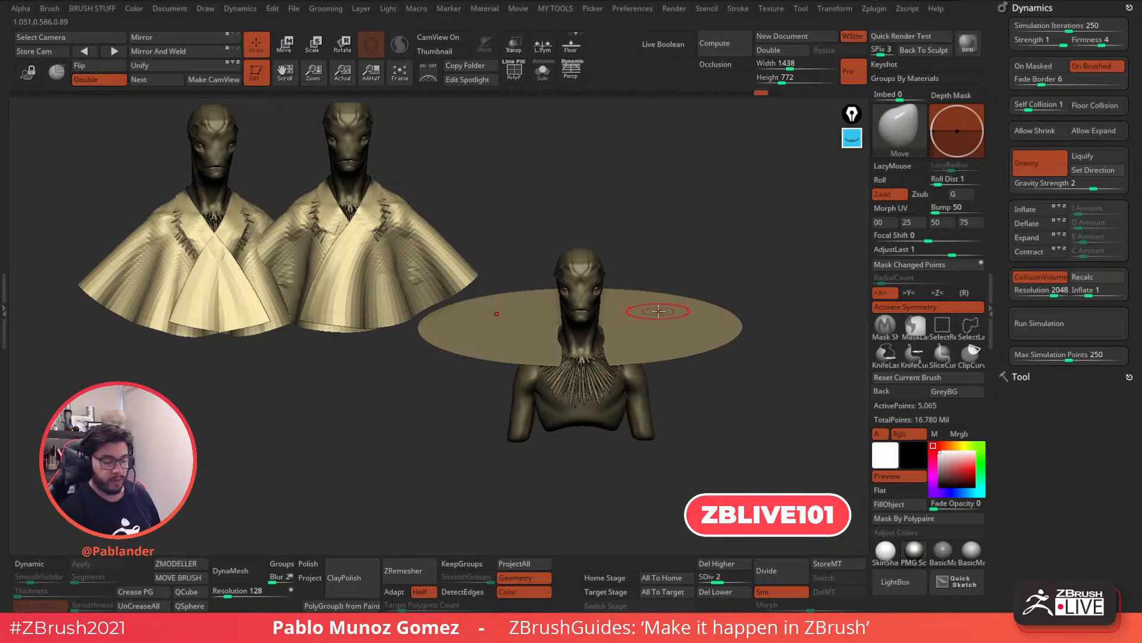
# Try the cloth simulation with 100 simulation iterations and undo the draped result
pyautogui.click(1069, 26)
pyautogui.write('100')
pyautogui.press('Return')
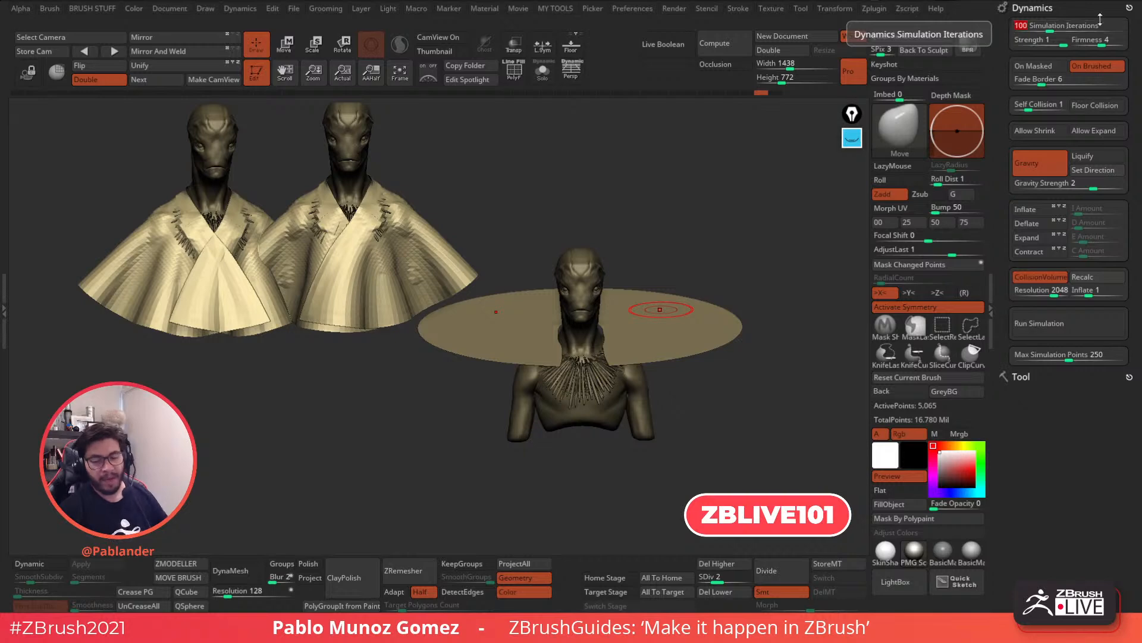
pyautogui.click(1077, 327)
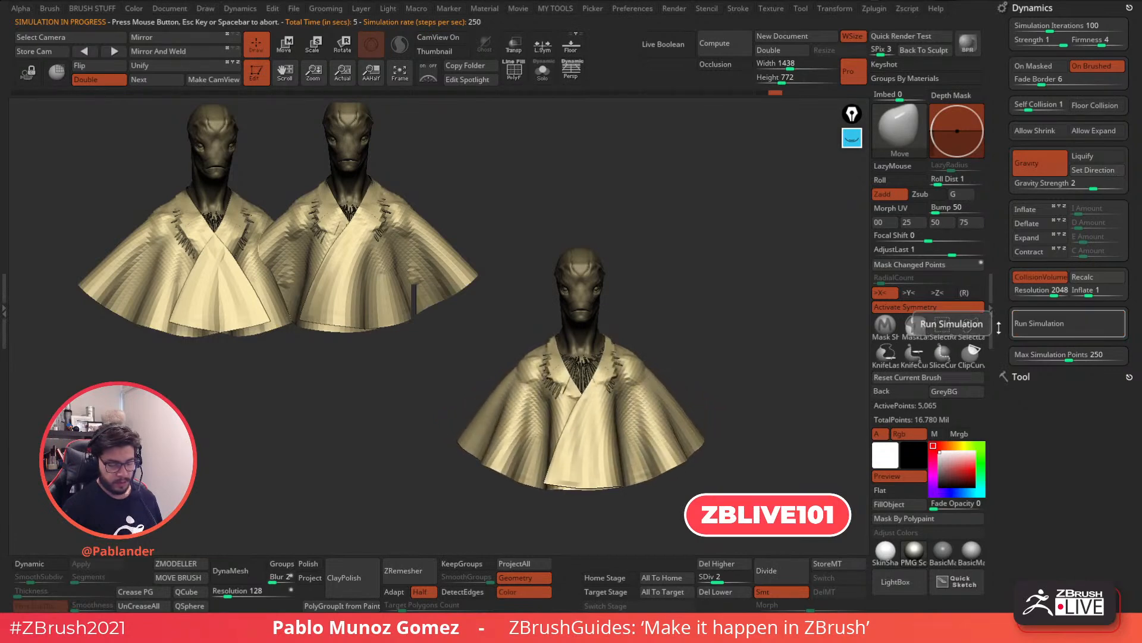
pyautogui.moveTo(738, 400); pyautogui.dragTo(736, 363)
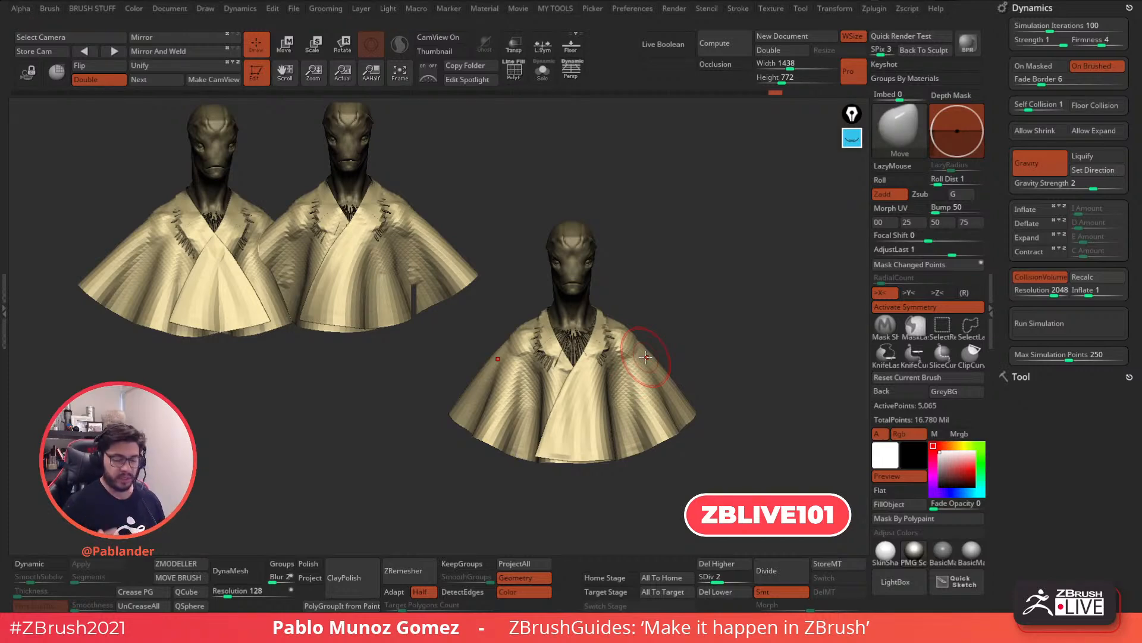
pyautogui.click(1071, 184)
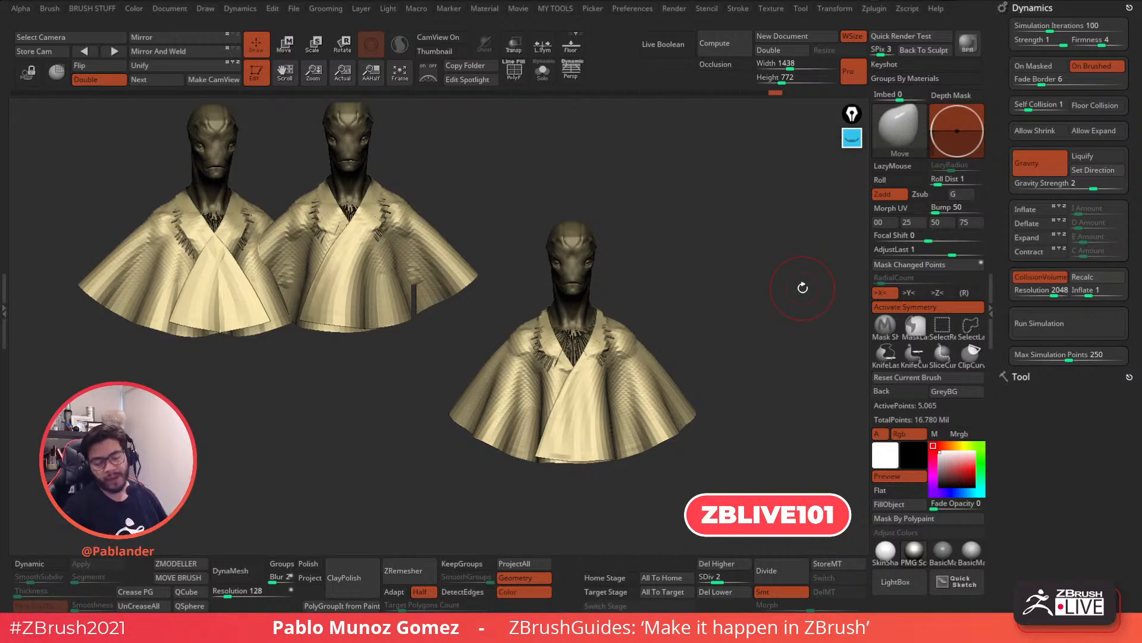
pyautogui.hotkey('ctrl', 'z')
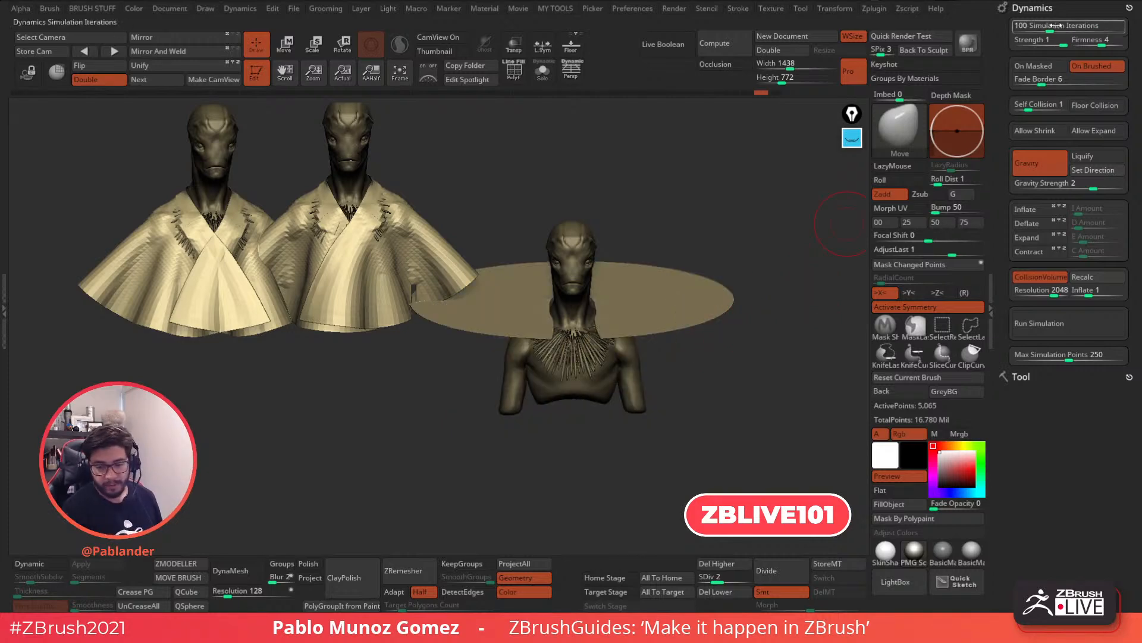
# Set the simulation iterations to 250 and the firmness to 3, and drape the disc over the bust with the simulation
pyautogui.moveTo(1056, 25); pyautogui.dragTo(1068, 27)
pyautogui.keyDown('alt'); pyautogui.moveTo(730, 376); pyautogui.dragTo(746, 424); pyautogui.keyUp('alt')
pyautogui.moveTo(1101, 40); pyautogui.dragTo(1098, 40)
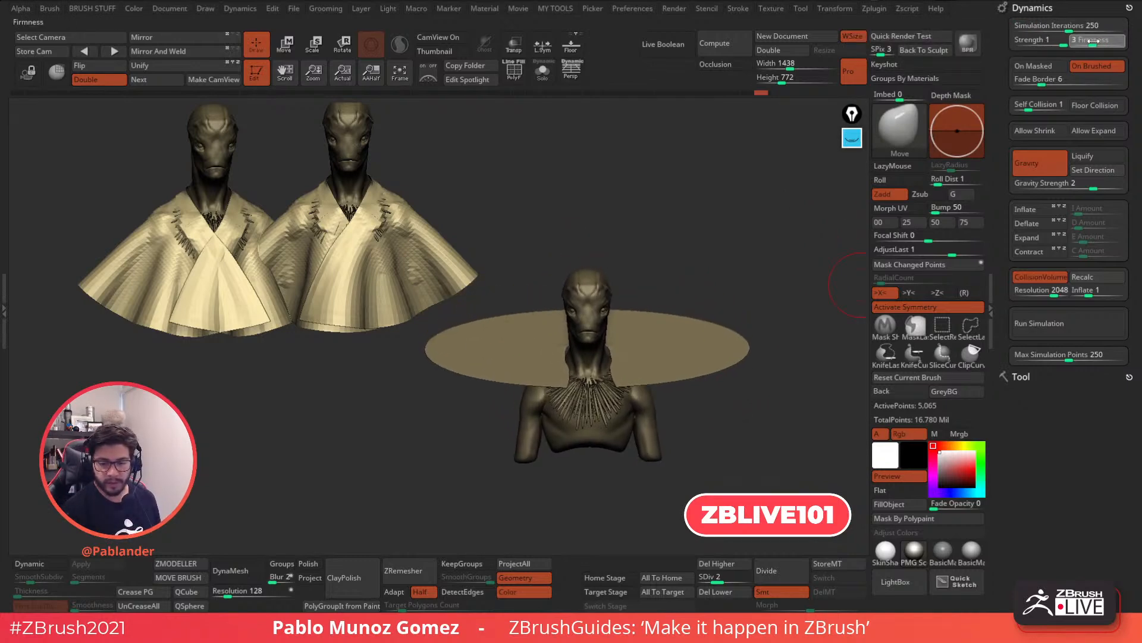
pyautogui.click(1063, 324)
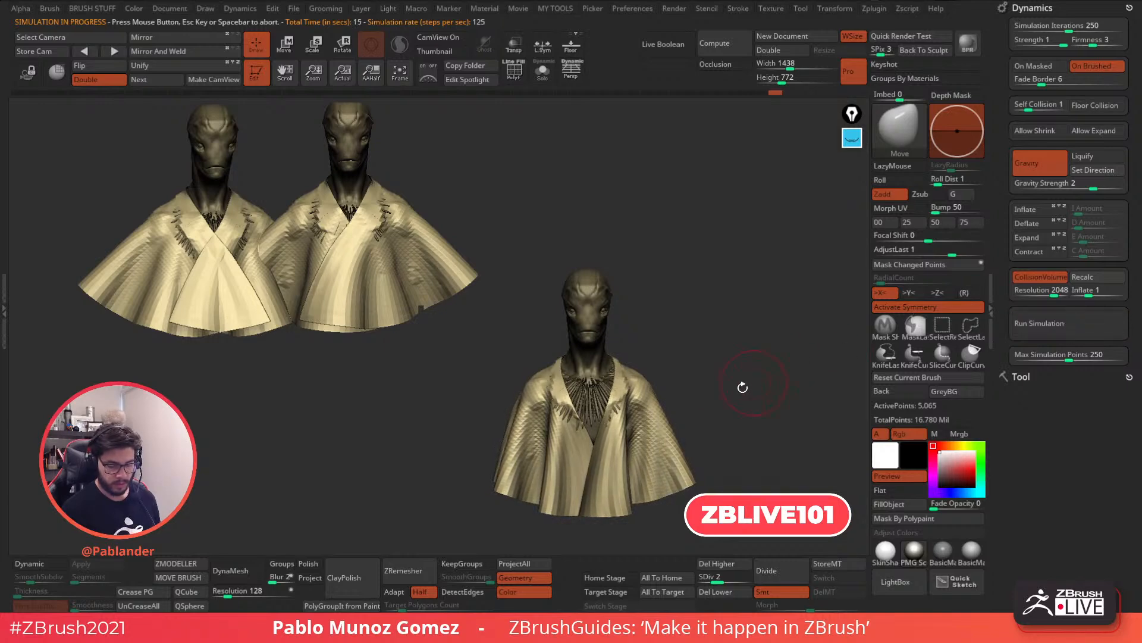
pyautogui.moveTo(742, 310); pyautogui.dragTo(701, 197)
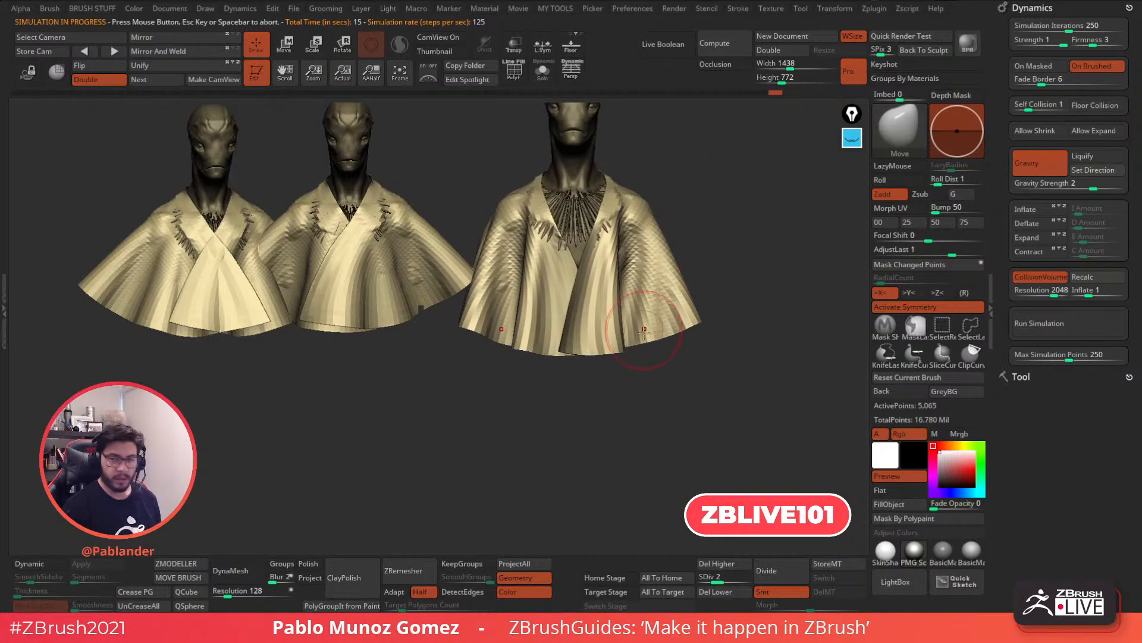
pyautogui.press('space')
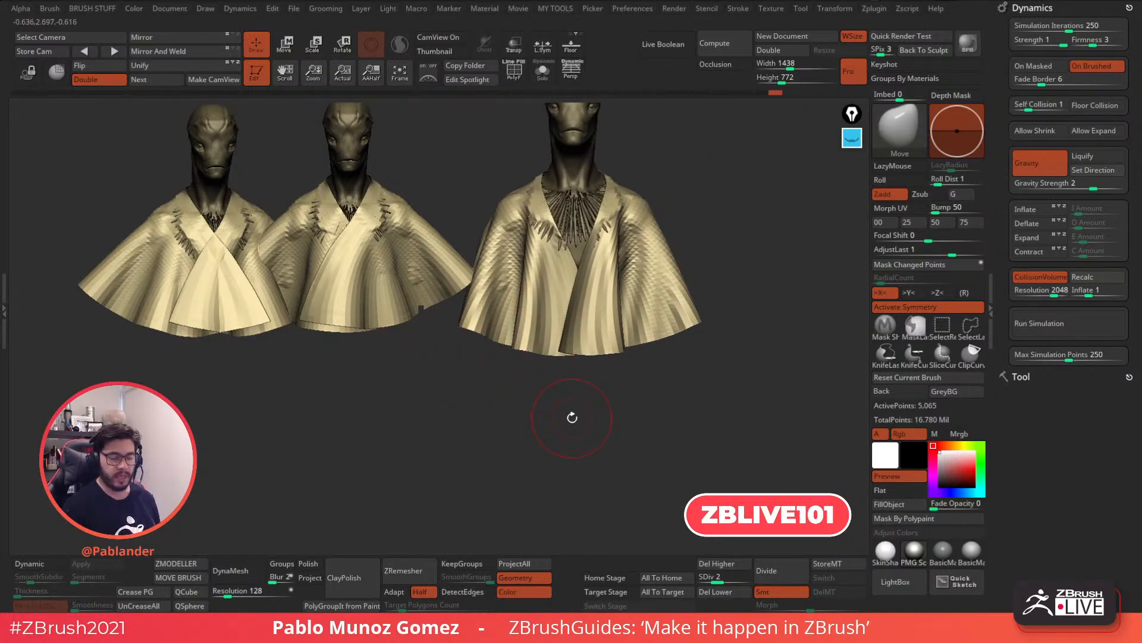
# Clear the comparison snapshots from the canvas and recentre the live caped bust
pyautogui.keyDown('alt'); pyautogui.moveTo(580, 409); pyautogui.dragTo(569, 456); pyautogui.keyUp('alt')
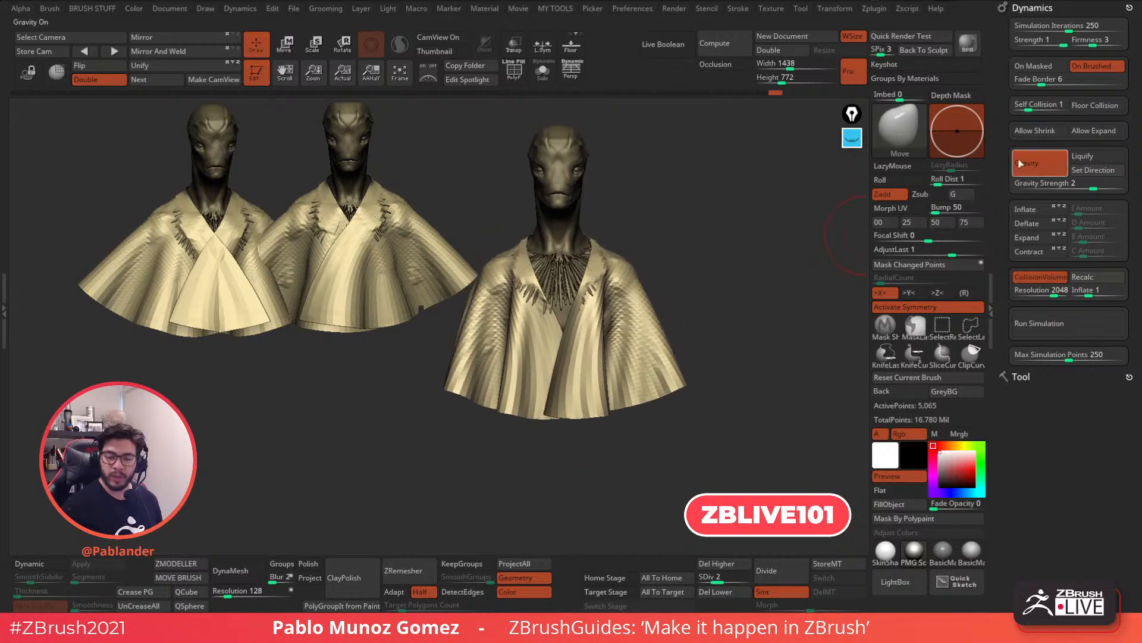
pyautogui.keyDown('alt'); pyautogui.moveTo(739, 359); pyautogui.dragTo(751, 387); pyautogui.keyUp('alt')
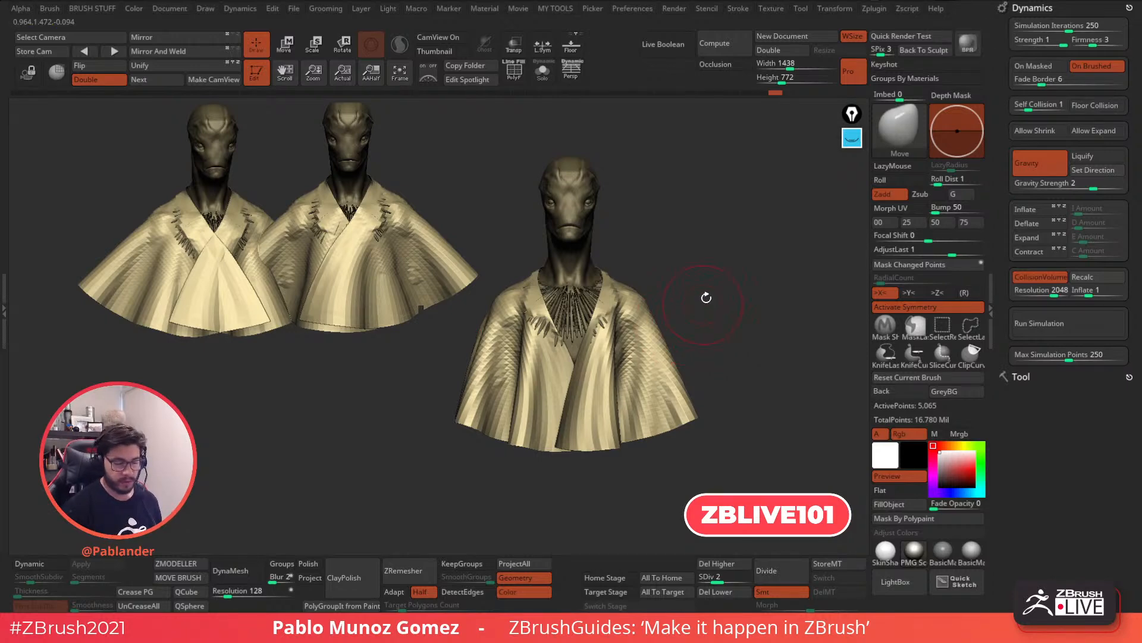
pyautogui.hotkey('ctrl', 'n')
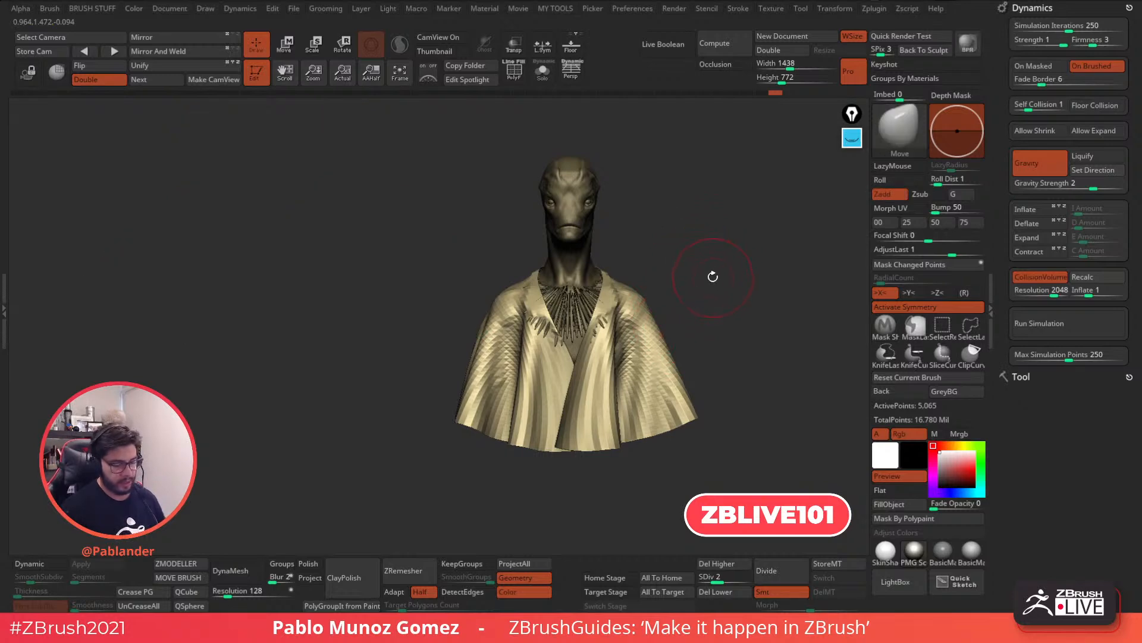
pyautogui.keyDown('alt'); pyautogui.moveTo(726, 268); pyautogui.dragTo(678, 273); pyautogui.keyUp('alt')
# Raise the cape to subdivision level 4 and try running the cloth simulation at that density
pyautogui.moveTo(730, 571); pyautogui.dragTo(751, 572)
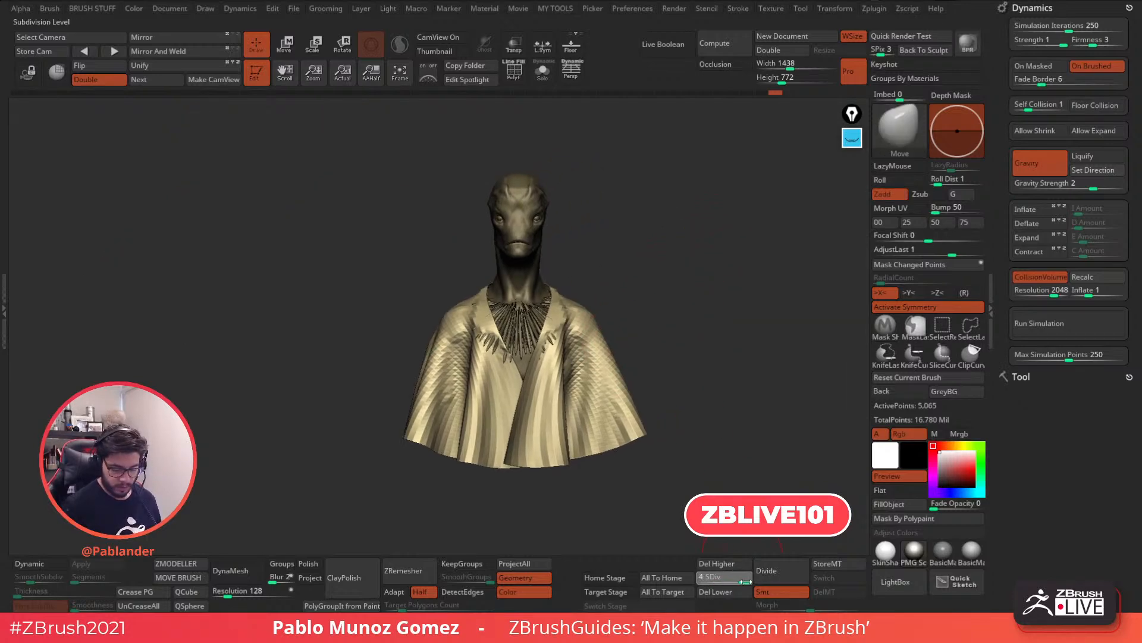
pyautogui.keyDown('alt'); pyautogui.moveTo(677, 298); pyautogui.dragTo(701, 279); pyautogui.keyUp('alt')
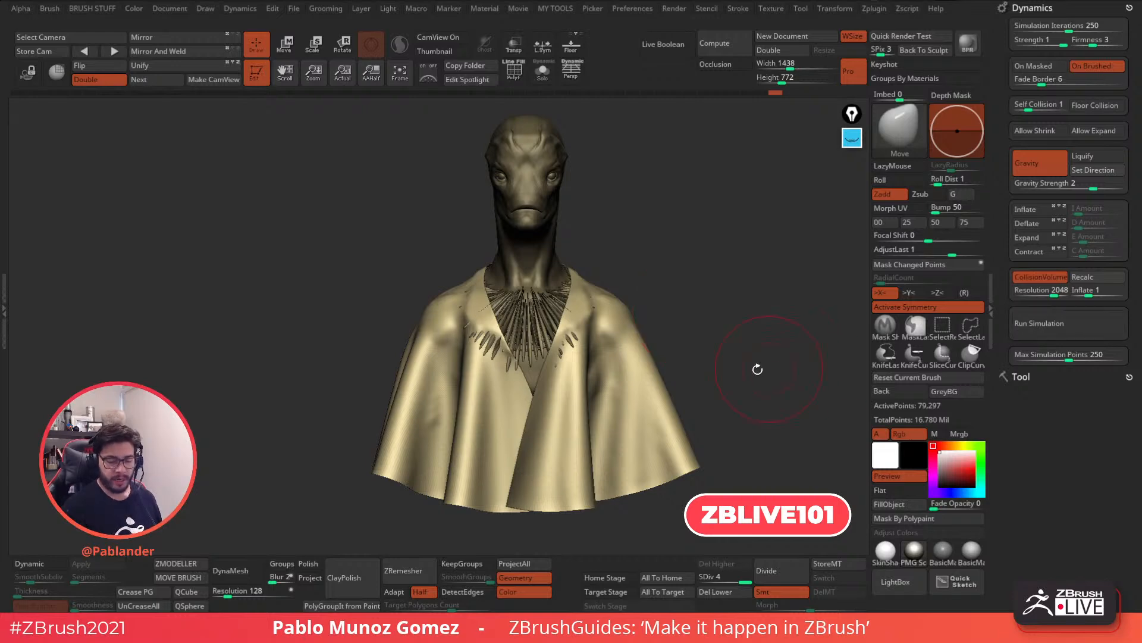
pyautogui.keyDown('alt'); pyautogui.moveTo(711, 421); pyautogui.dragTo(712, 381); pyautogui.keyUp('alt')
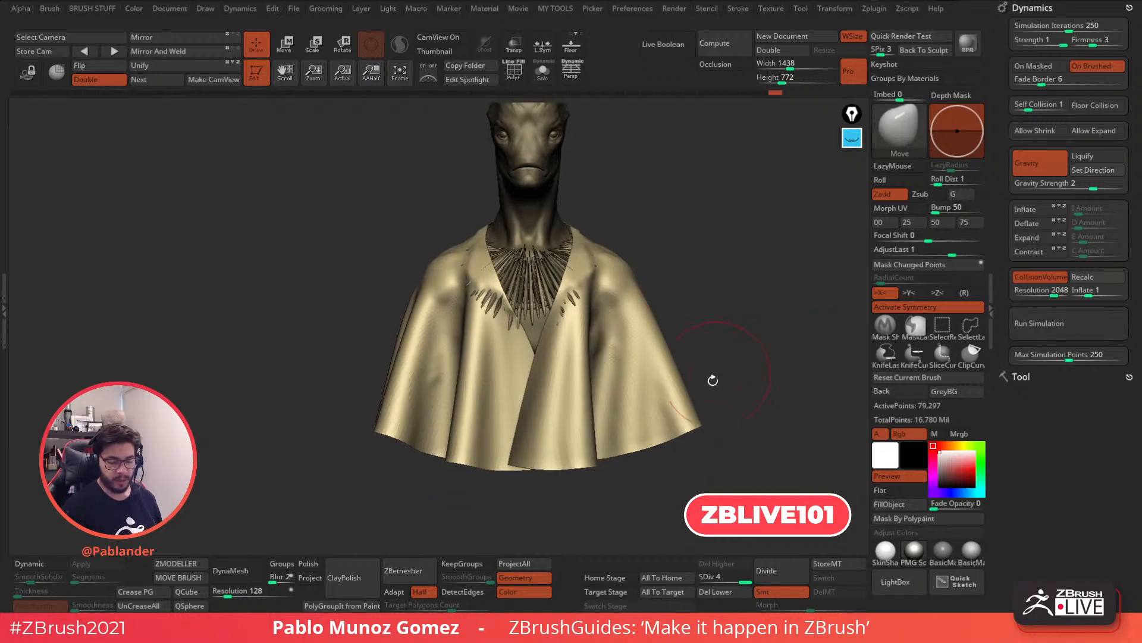
pyautogui.click(1064, 325)
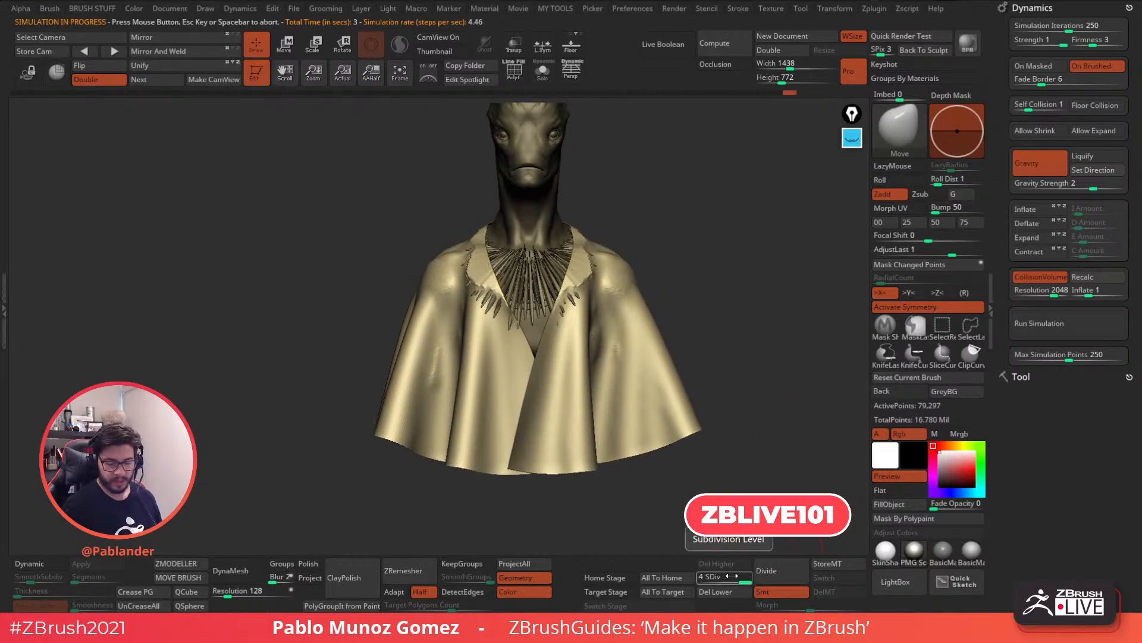
pyautogui.moveTo(754, 336); pyautogui.dragTo(714, 327)
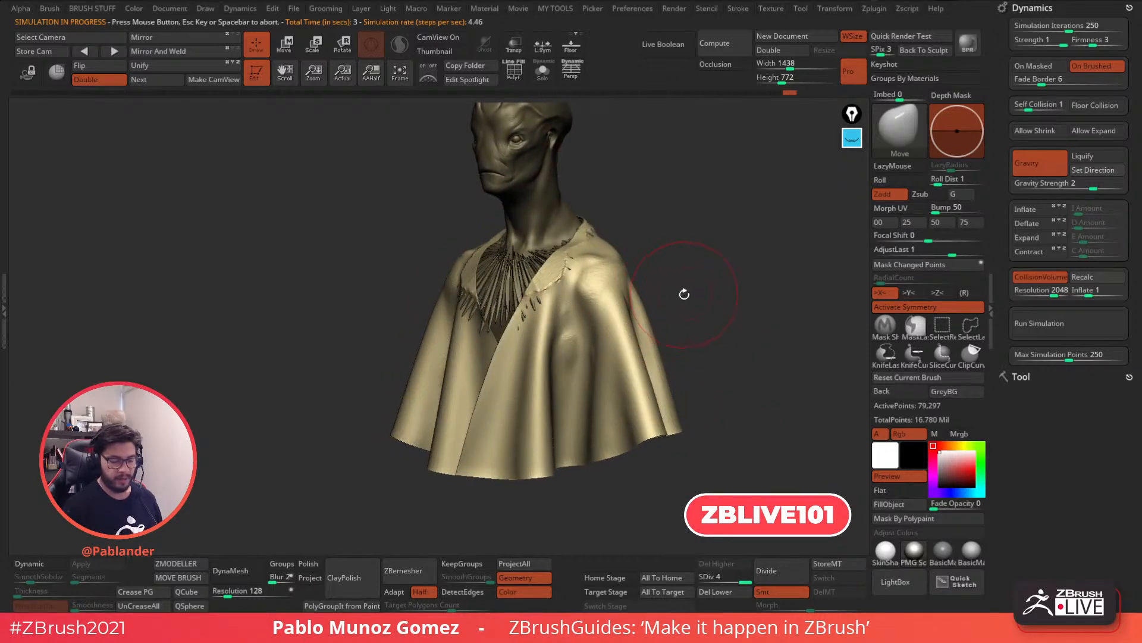
pyautogui.moveTo(688, 280); pyautogui.dragTo(731, 311)
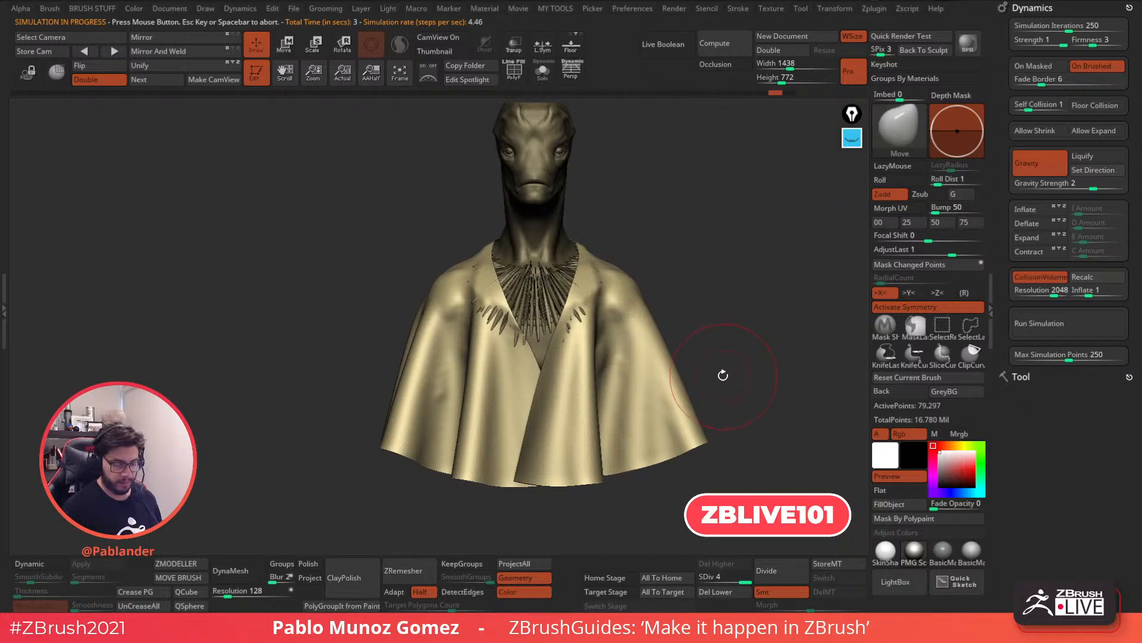
# Lower the cape to subdivision level 3 and delete its higher subdivision levels
pyautogui.click(735, 577)
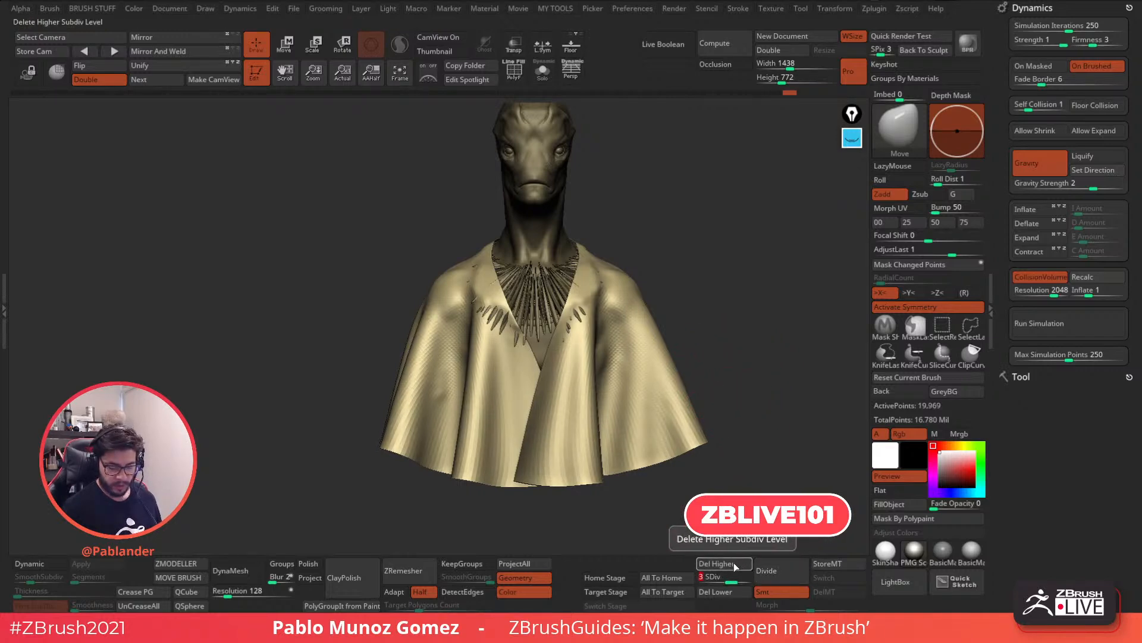
pyautogui.click(733, 563)
pyautogui.moveTo(737, 331)
pyautogui.mouseDown()
pyautogui.moveTo(719, 288)
pyautogui.moveTo(709, 297)
pyautogui.moveTo(760, 267)
pyautogui.moveTo(678, 303)
pyautogui.mouseUp()
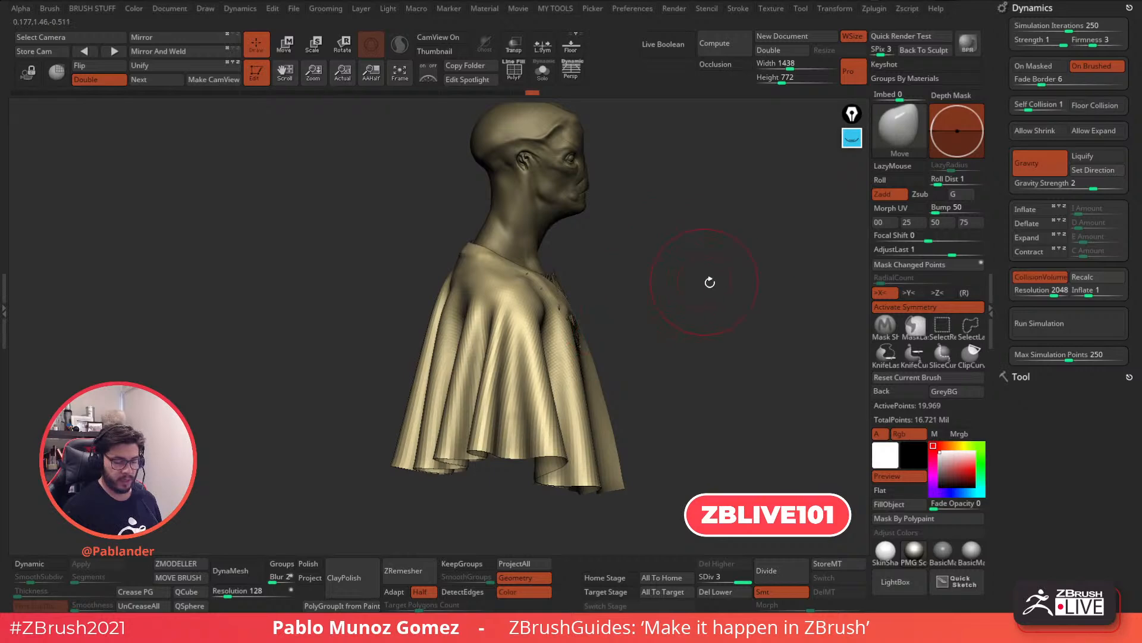
pyautogui.moveTo(786, 240); pyautogui.dragTo(734, 247)
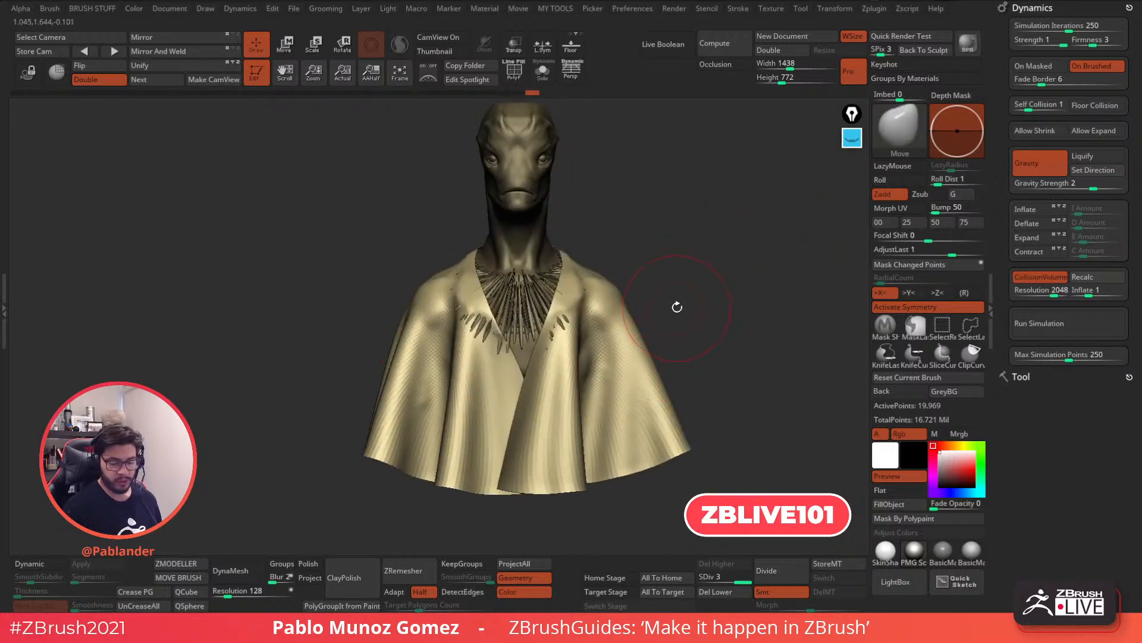
# Turn off symmetry and choose the ClothSlide brush for sculpting the cape
pyautogui.click(875, 308)
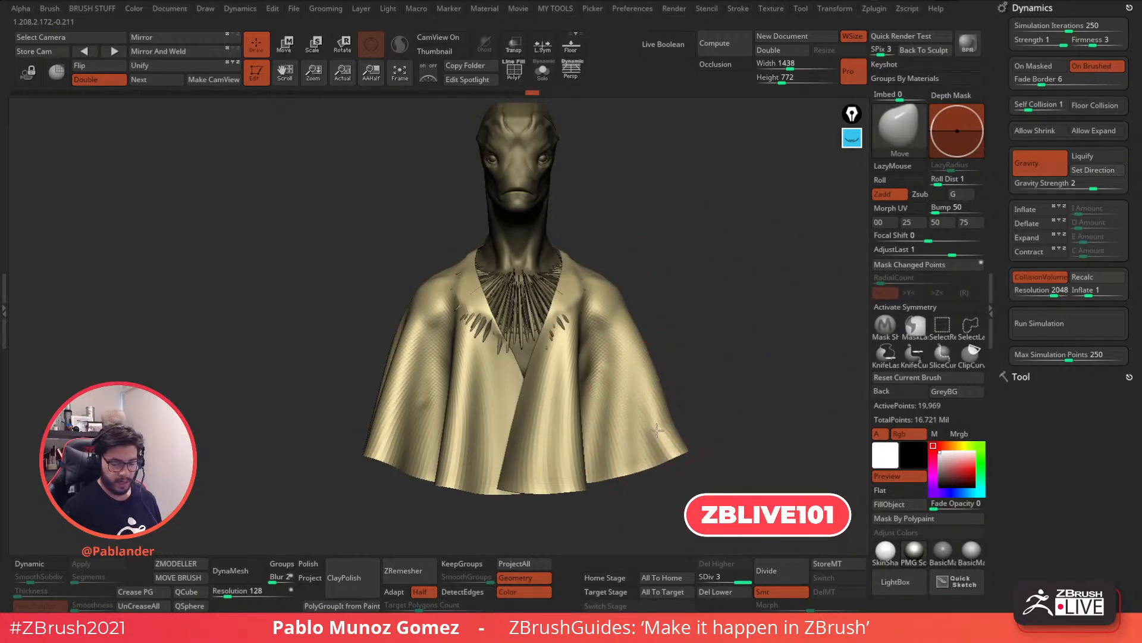
pyautogui.click(892, 138)
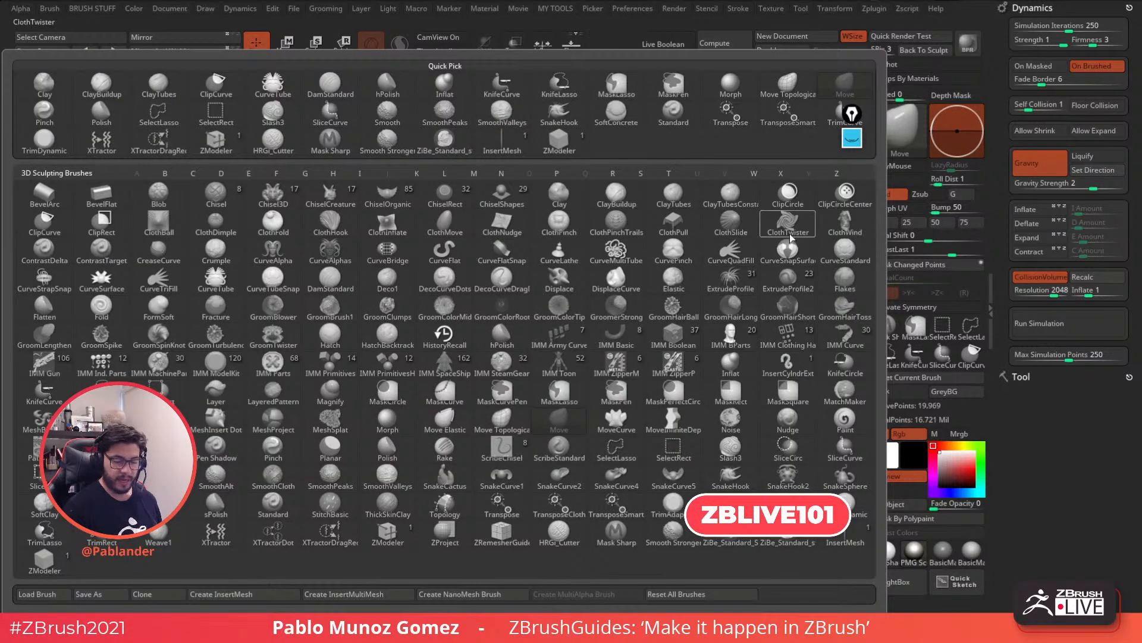
pyautogui.click(731, 225)
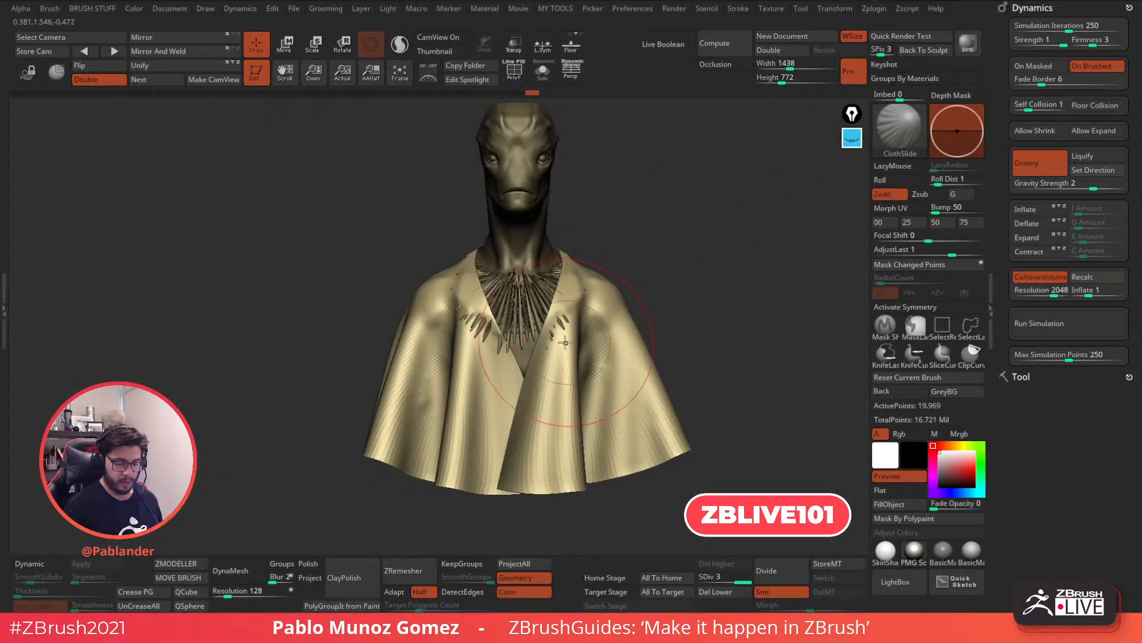
# Try pulling the cape's front open toward the shoulder and its side downward with the ClothSlide brush, and undo the strokes
pyautogui.moveTo(548, 345)
pyautogui.mouseDown()
pyautogui.moveTo(593, 303)
pyautogui.moveTo(620, 325)
pyautogui.mouseUp()
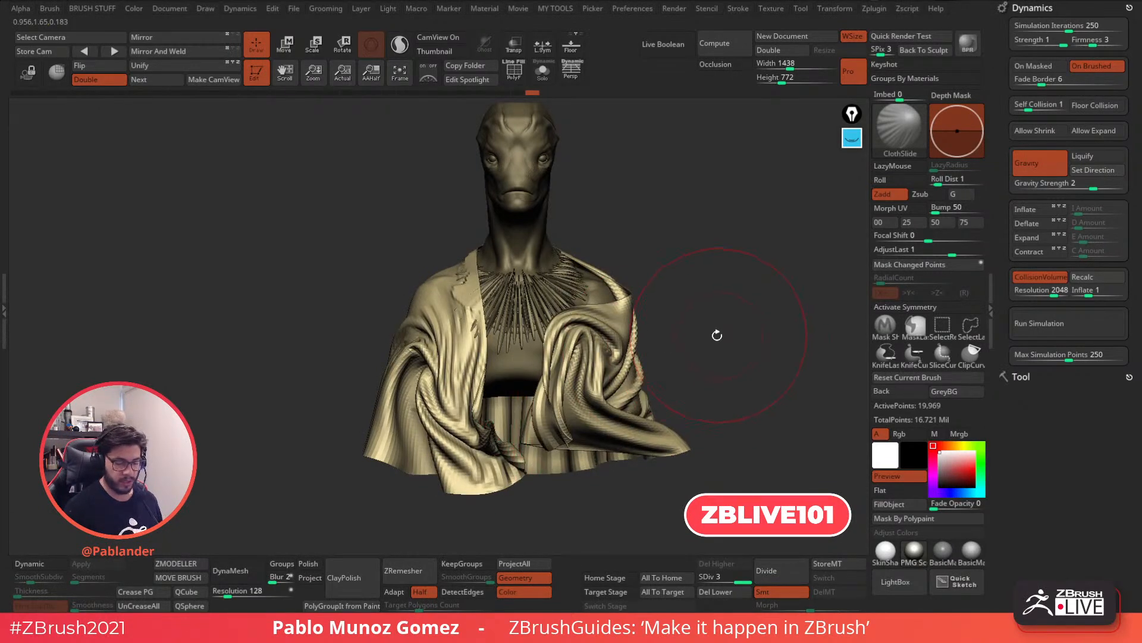
pyautogui.hotkey('ctrl', 'z')
pyautogui.moveTo(622, 384)
pyautogui.mouseDown()
pyautogui.moveTo(593, 442)
pyautogui.moveTo(639, 405)
pyautogui.moveTo(652, 493)
pyautogui.mouseUp()
pyautogui.hotkey('ctrl', 'z')
pyautogui.hotkey('ctrl', 'z')
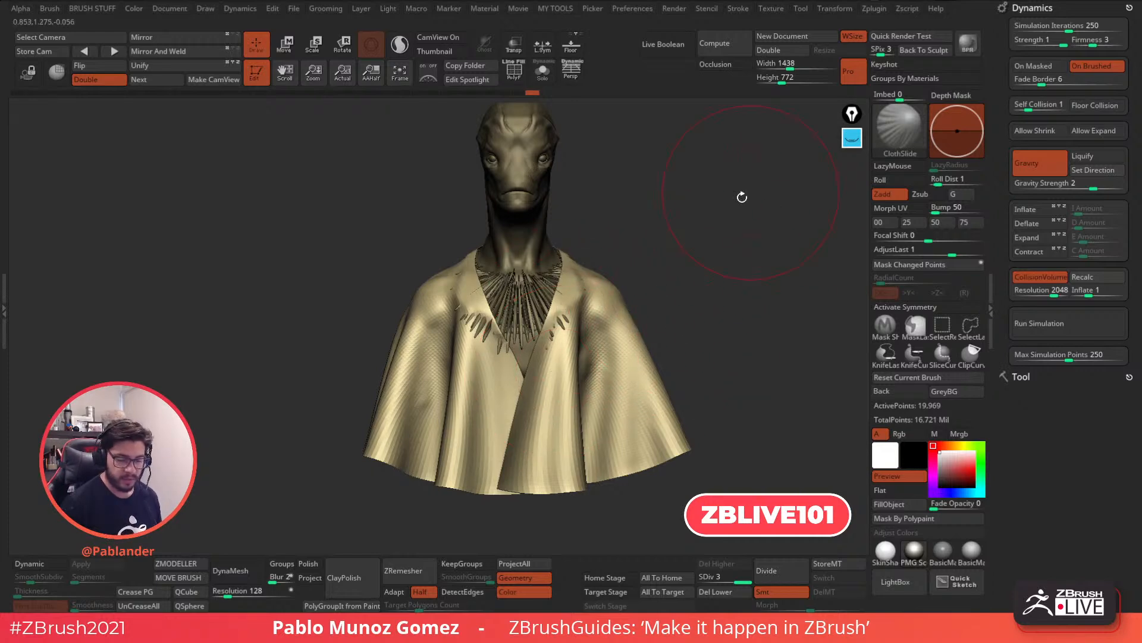
# Annotate the cape's shoulder lines and the curve across its chest in yellow with the screen pen
pyautogui.moveTo(766, 185); pyautogui.dragTo(740, 182)
pyautogui.click(852, 138)
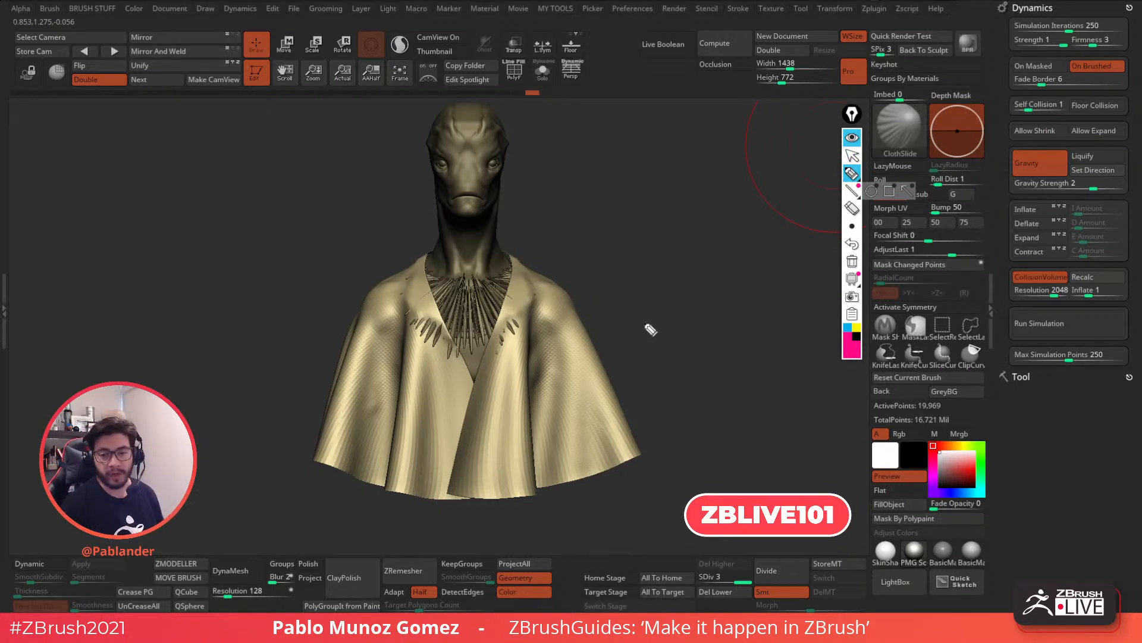
pyautogui.click(856, 328)
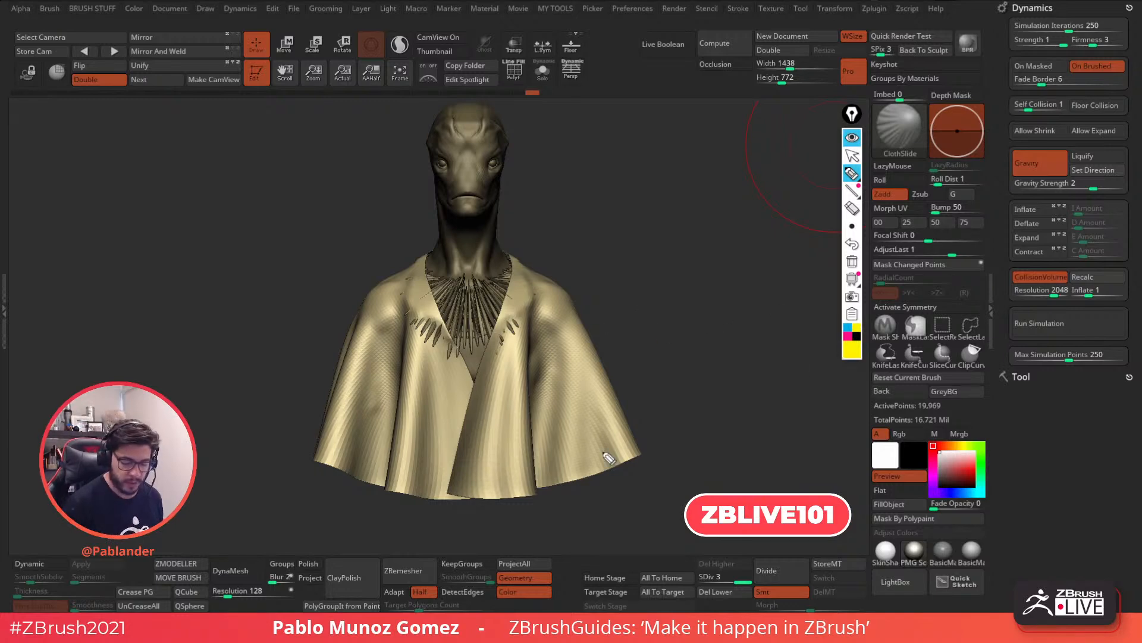
pyautogui.moveTo(509, 253); pyautogui.dragTo(560, 284)
pyautogui.moveTo(440, 255); pyautogui.dragTo(368, 293)
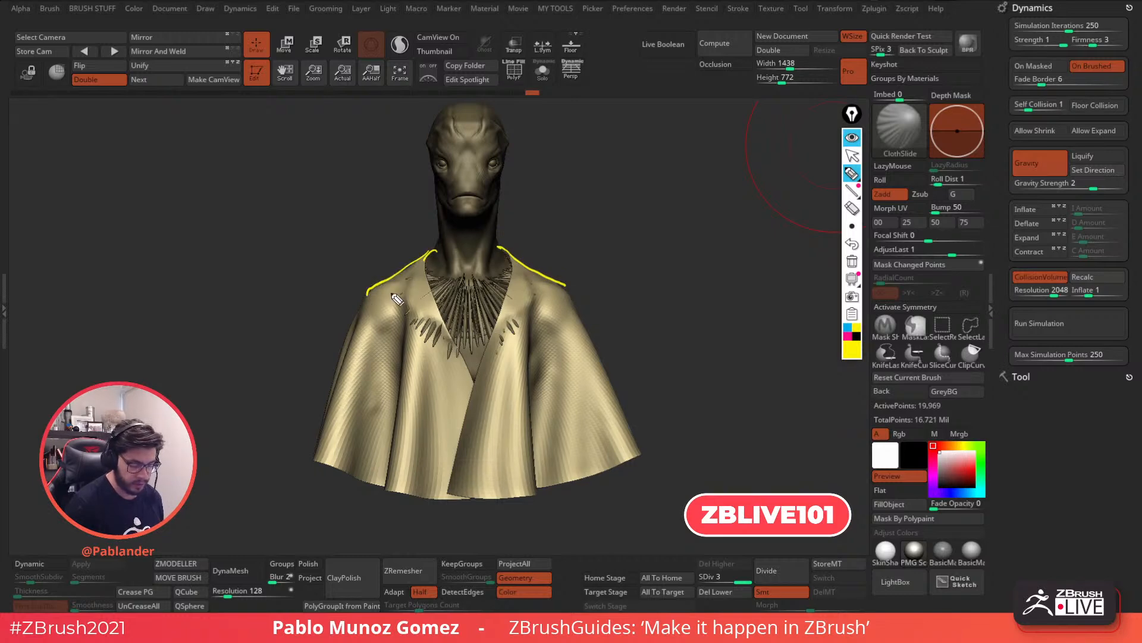
pyautogui.moveTo(431, 308); pyautogui.dragTo(538, 297)
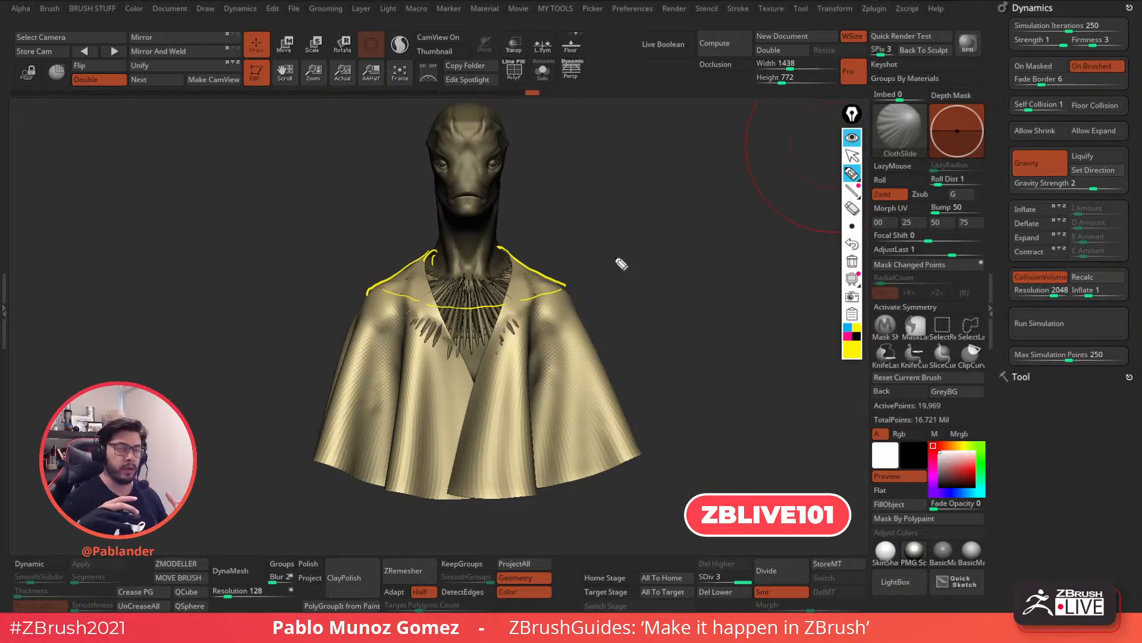
# Draw a magenta downward arrow labelled G beside the bust to illustrate gravity
pyautogui.click(847, 337)
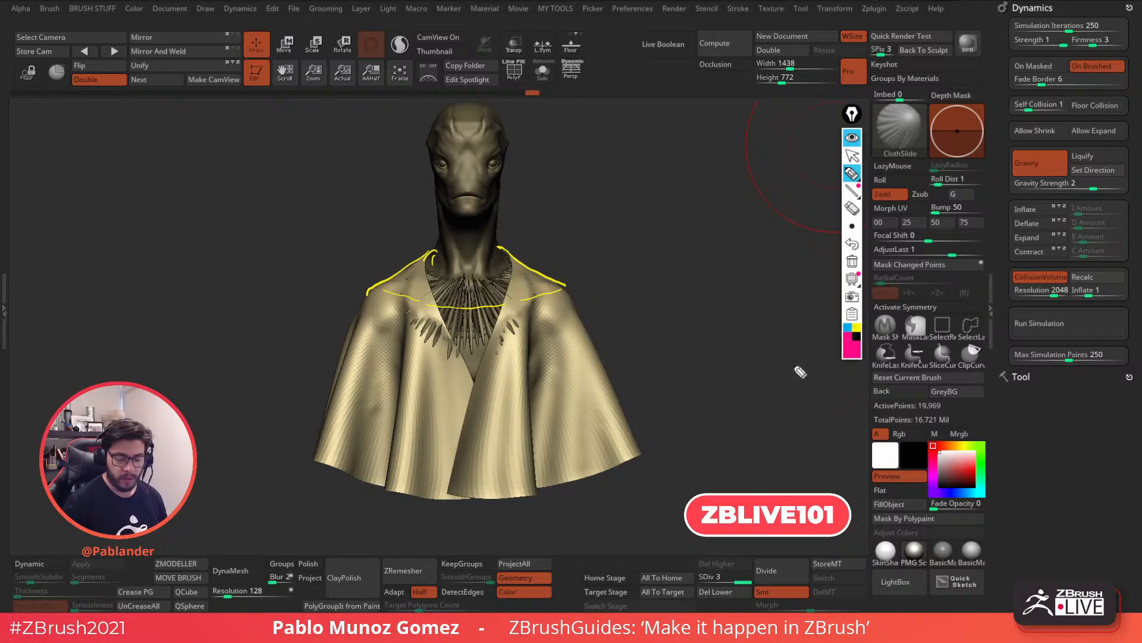
pyautogui.moveTo(291, 160); pyautogui.dragTo(275, 285)
pyautogui.moveTo(329, 207)
pyautogui.mouseDown()
pyautogui.moveTo(316, 229)
pyautogui.moveTo(329, 221)
pyautogui.mouseUp()
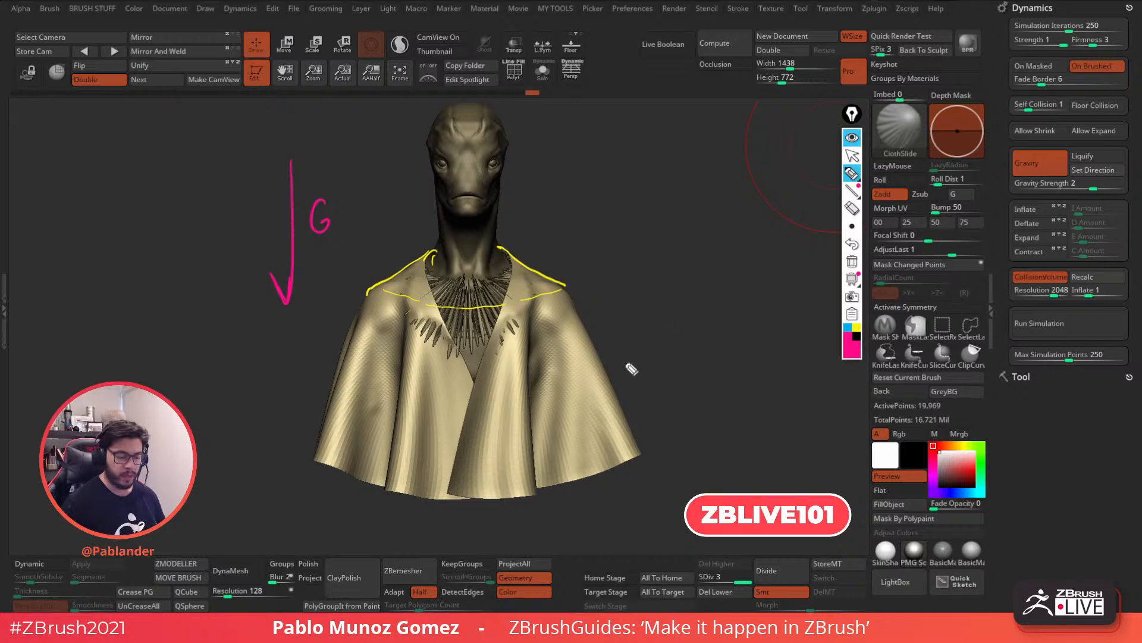
# Sketch a blue diagram of cloth hanging in vertical folds beside the cape
pyautogui.click(848, 327)
pyautogui.moveTo(673, 211)
pyautogui.mouseDown()
pyautogui.moveTo(670, 417)
pyautogui.moveTo(691, 434)
pyautogui.moveTo(664, 361)
pyautogui.moveTo(640, 400)
pyautogui.mouseUp()
pyautogui.moveTo(727, 212)
pyautogui.mouseDown()
pyautogui.moveTo(696, 466)
pyautogui.moveTo(812, 470)
pyautogui.mouseUp()
pyautogui.moveTo(738, 473); pyautogui.dragTo(737, 292)
pyautogui.moveTo(783, 471)
pyautogui.mouseDown()
pyautogui.moveTo(769, 277)
pyautogui.moveTo(781, 267)
pyautogui.moveTo(777, 217)
pyautogui.mouseUp()
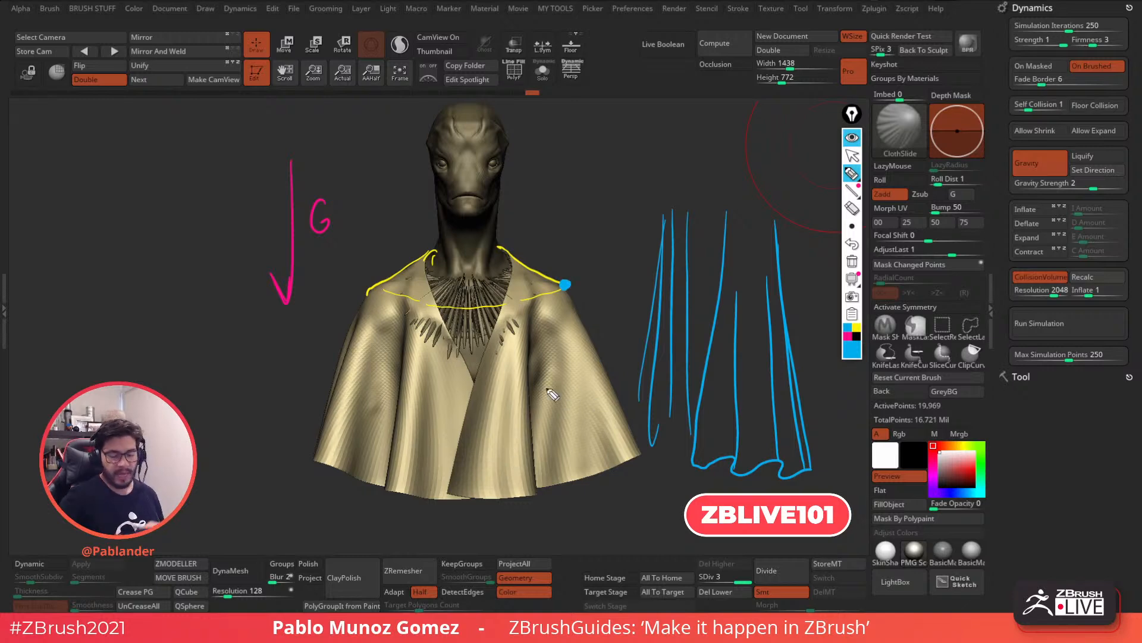
# Sketch a raised arm in blue and the folds between it and the shoulder in magenta, and close the annotations
pyautogui.moveTo(392, 442)
pyautogui.mouseDown()
pyautogui.moveTo(518, 382)
pyautogui.moveTo(572, 398)
pyautogui.moveTo(506, 384)
pyautogui.moveTo(561, 395)
pyautogui.mouseUp()
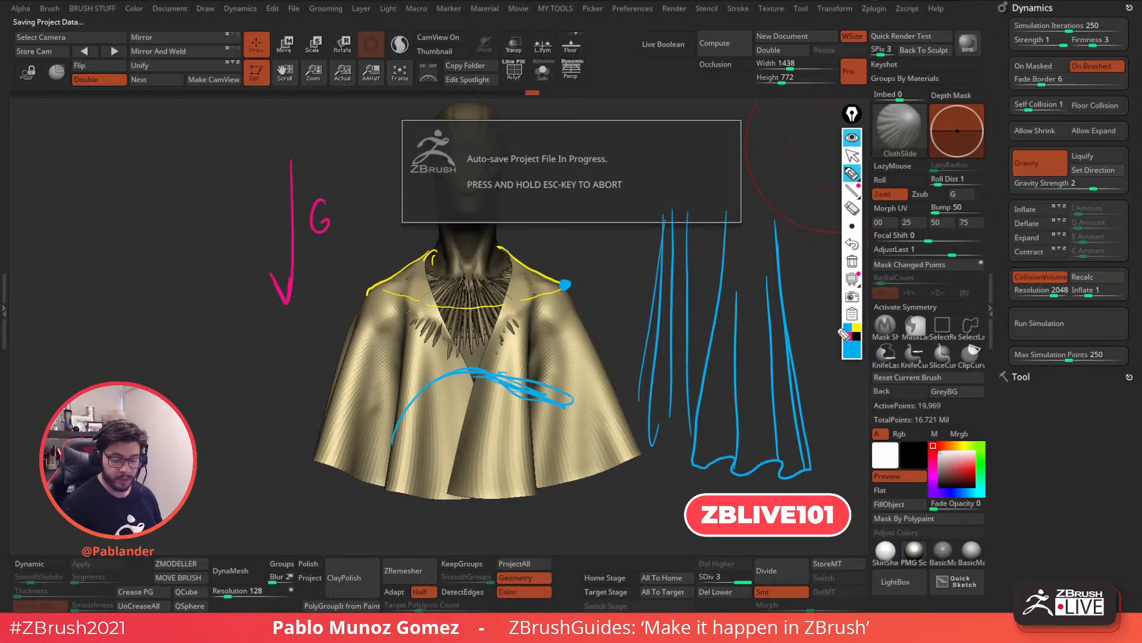
pyautogui.click(848, 338)
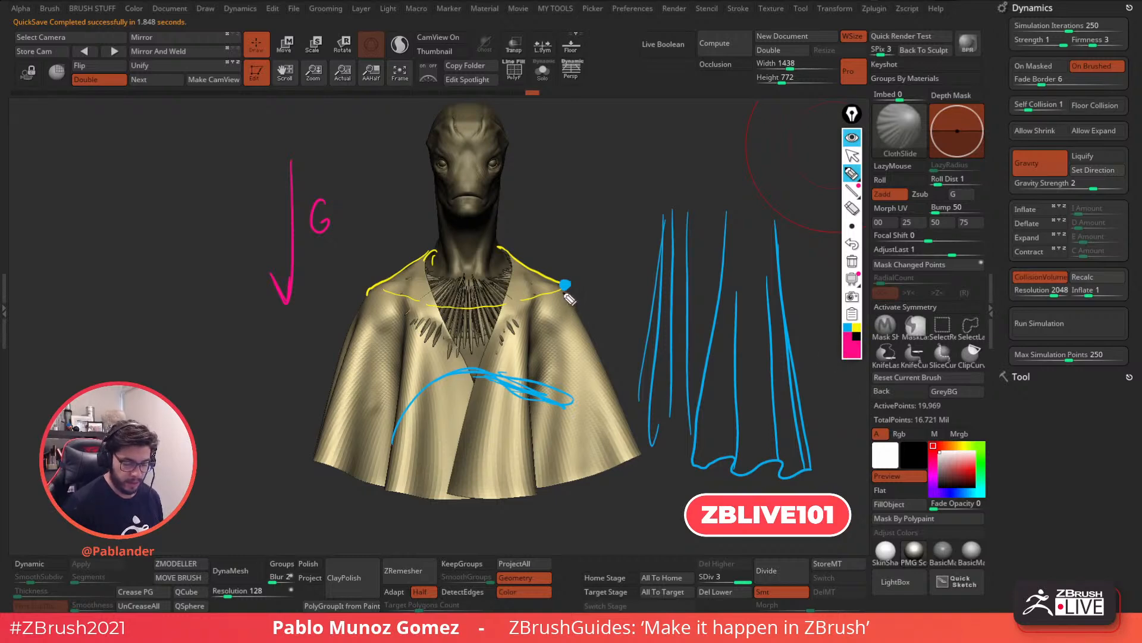
pyautogui.moveTo(565, 288)
pyautogui.mouseDown()
pyautogui.moveTo(470, 362)
pyautogui.moveTo(552, 372)
pyautogui.moveTo(513, 365)
pyautogui.moveTo(506, 332)
pyautogui.moveTo(539, 387)
pyautogui.moveTo(568, 401)
pyautogui.mouseUp()
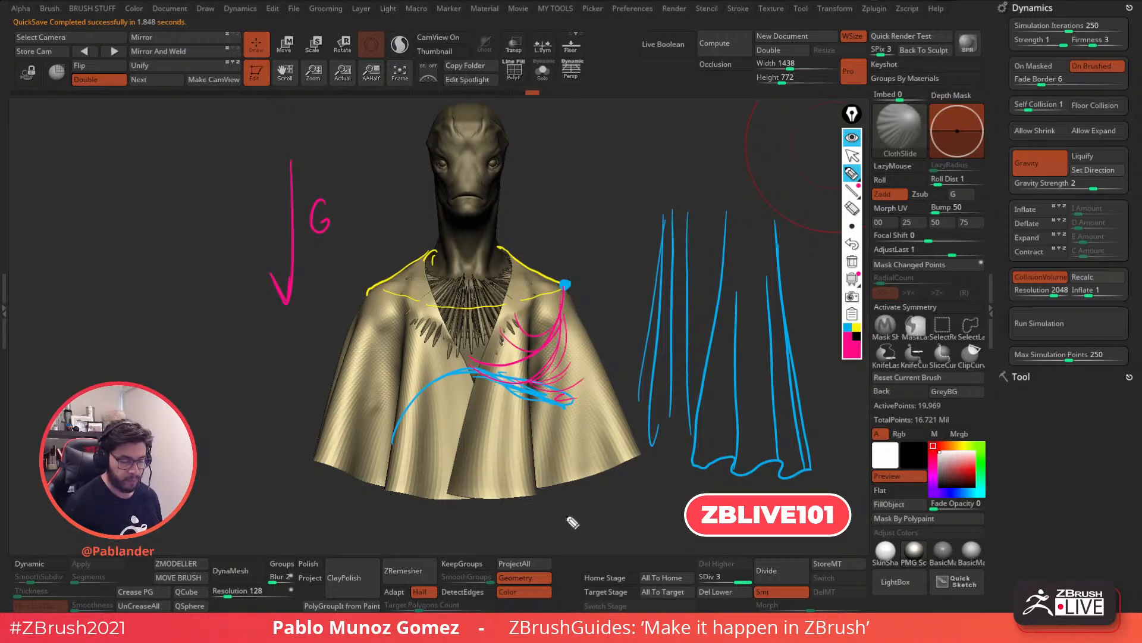
pyautogui.click(853, 134)
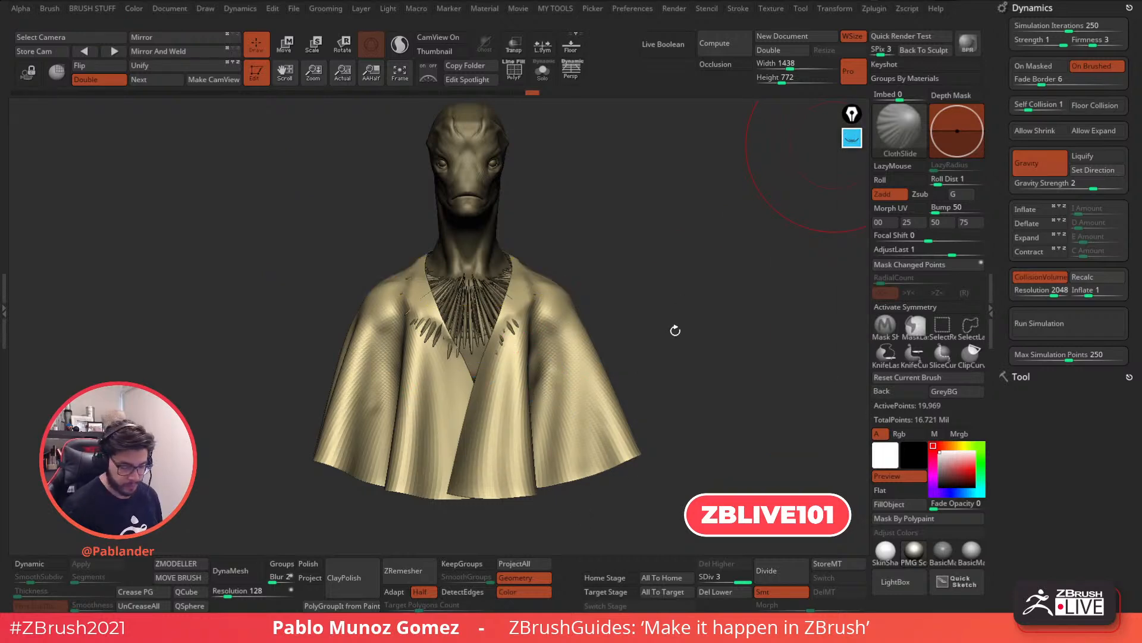
# Choose the ClothHook brush for sculpting the cape
pyautogui.keyDown('alt'); pyautogui.moveTo(691, 328); pyautogui.dragTo(692, 320); pyautogui.keyUp('alt')
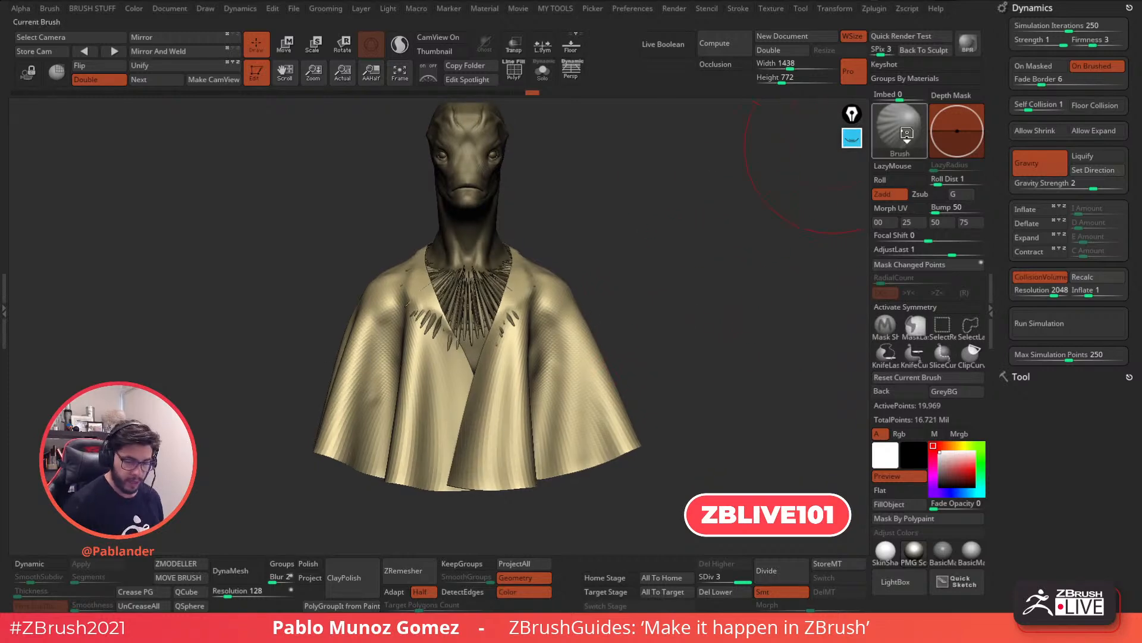
pyautogui.keyDown('shift'); pyautogui.click(907, 135); pyautogui.keyUp('shift')
pyautogui.click(153, 310)
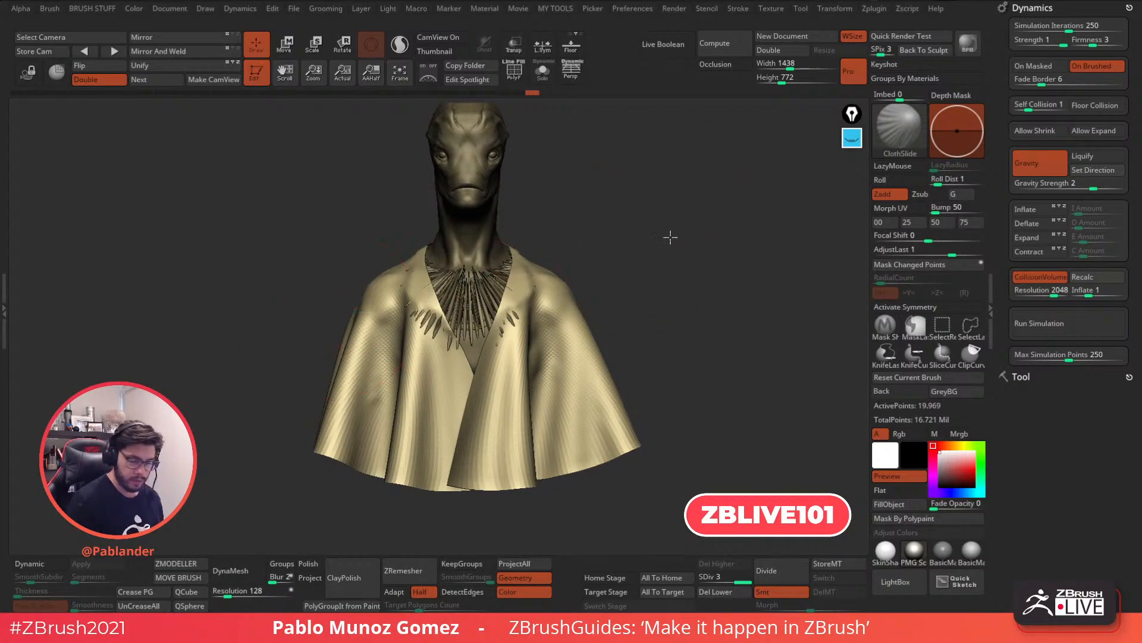
pyautogui.click(903, 136)
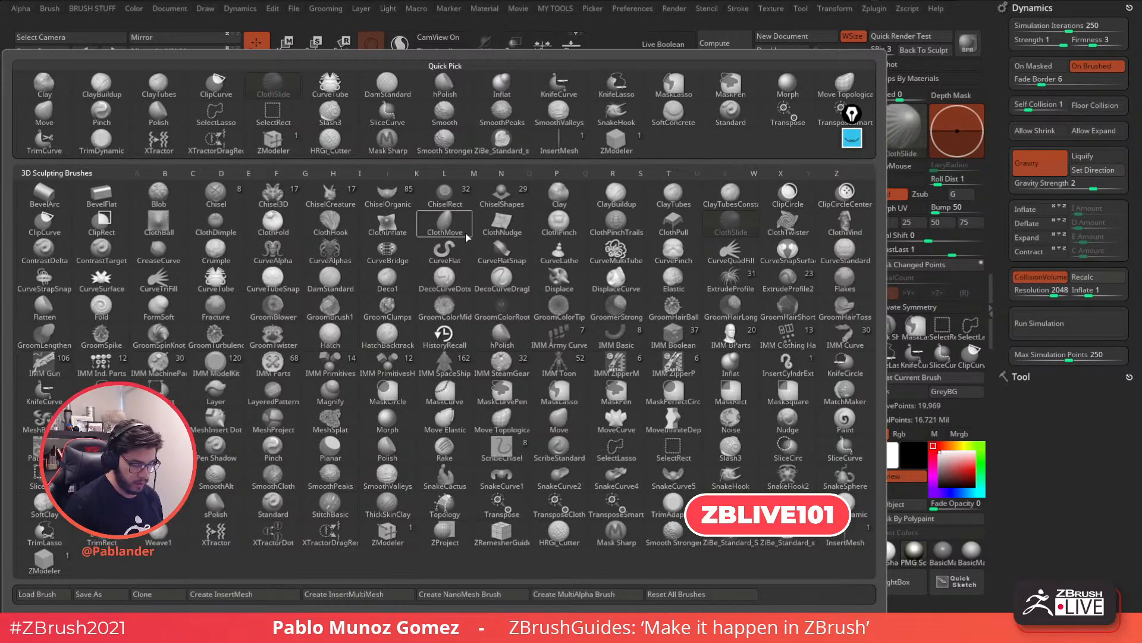
pyautogui.click(336, 237)
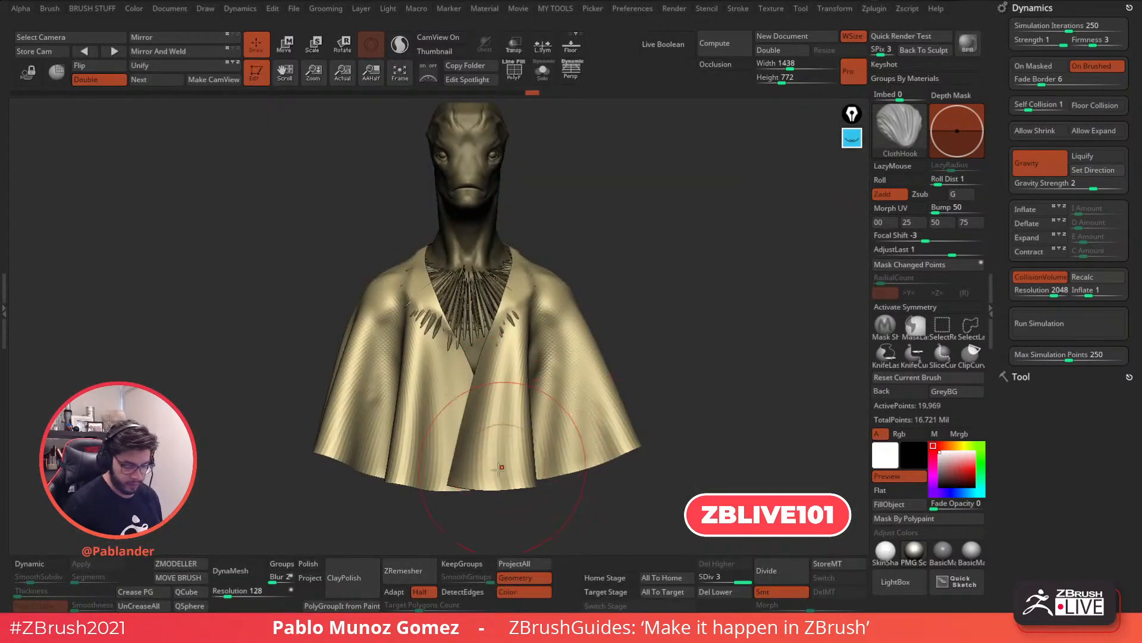
# Try pulling the cape's front hem sideways and its outer side inward with the ClothHook brush, and undo the strokes
pyautogui.moveTo(456, 476); pyautogui.dragTo(394, 463)
pyautogui.hotkey('ctrl', 'z')
pyautogui.moveTo(627, 444); pyautogui.dragTo(588, 479)
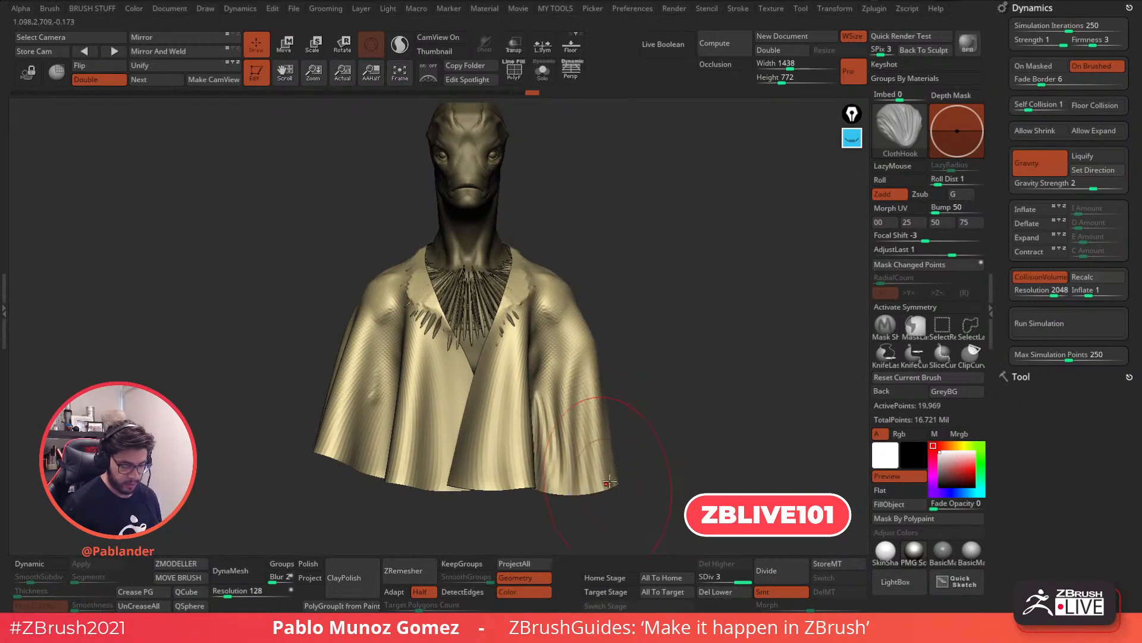
pyautogui.moveTo(593, 370); pyautogui.dragTo(587, 437)
pyautogui.moveTo(702, 363)
pyautogui.mouseDown()
pyautogui.moveTo(650, 353)
pyautogui.moveTo(630, 363)
pyautogui.moveTo(697, 377)
pyautogui.moveTo(684, 395)
pyautogui.moveTo(692, 417)
pyautogui.moveTo(684, 402)
pyautogui.moveTo(697, 417)
pyautogui.moveTo(759, 368)
pyautogui.moveTo(781, 366)
pyautogui.mouseUp()
pyautogui.hotkey('ctrl', 'z')
pyautogui.hotkey('ctrl', 'z')
pyautogui.hotkey('ctrl', 'z')
# Pull the cape into bunched, sleeve-like folds around the arms with the ClothHook brush
pyautogui.moveTo(462, 448)
pyautogui.mouseDown()
pyautogui.moveTo(464, 348)
pyautogui.moveTo(474, 441)
pyautogui.mouseUp()
pyautogui.moveTo(751, 355)
pyautogui.mouseDown()
pyautogui.moveTo(708, 371)
pyautogui.moveTo(760, 360)
pyautogui.moveTo(737, 357)
pyautogui.moveTo(754, 335)
pyautogui.moveTo(630, 266)
pyautogui.moveTo(676, 316)
pyautogui.moveTo(678, 281)
pyautogui.moveTo(715, 291)
pyautogui.moveTo(673, 337)
pyautogui.mouseUp()
pyautogui.moveTo(711, 291); pyautogui.dragTo(718, 287)
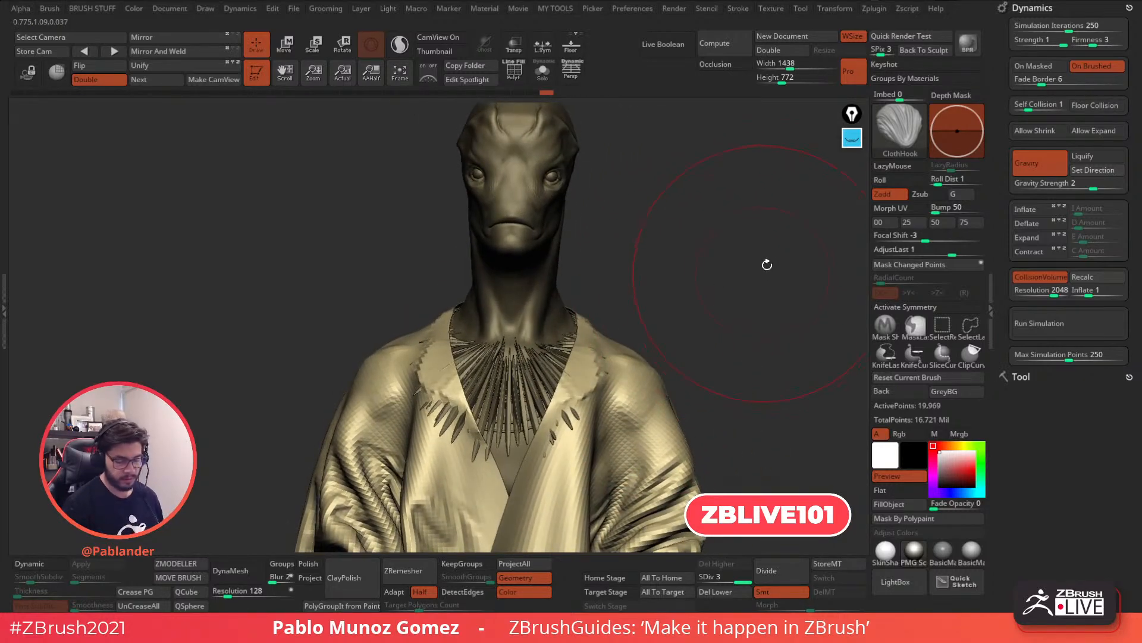
# Choose the Move Topological brush with AccuCurve on
pyautogui.moveTo(759, 363)
pyautogui.keyDown('alt'); pyautogui.mouseDown()
pyautogui.moveTo(740, 266)
pyautogui.moveTo(727, 266)
pyautogui.mouseUp(); pyautogui.keyUp('alt')
pyautogui.press('space')
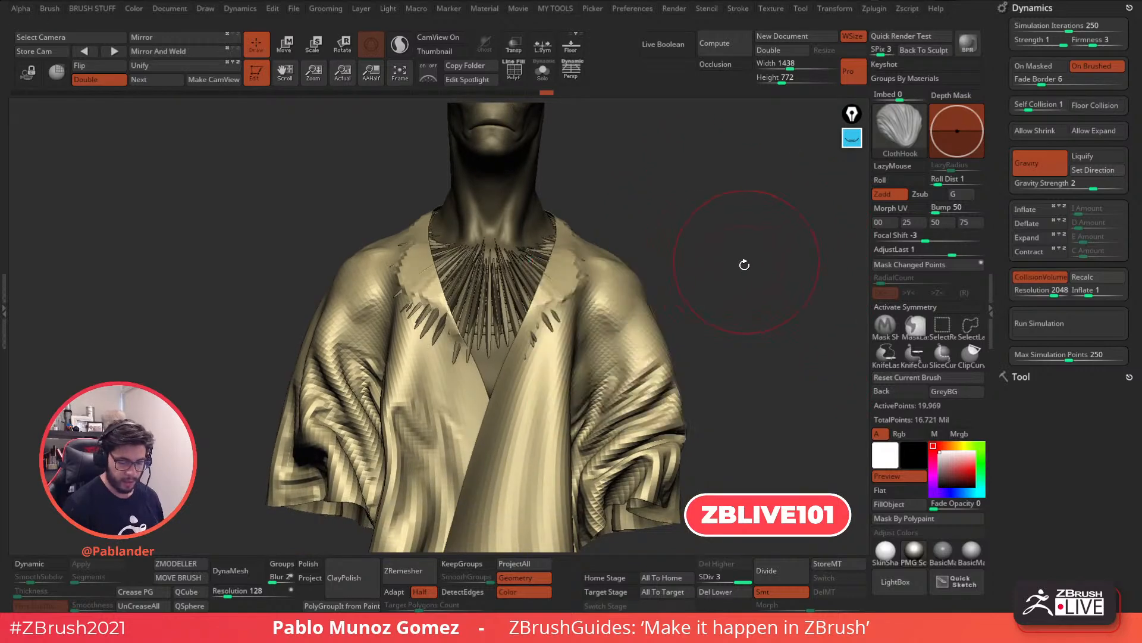
pyautogui.press('space')
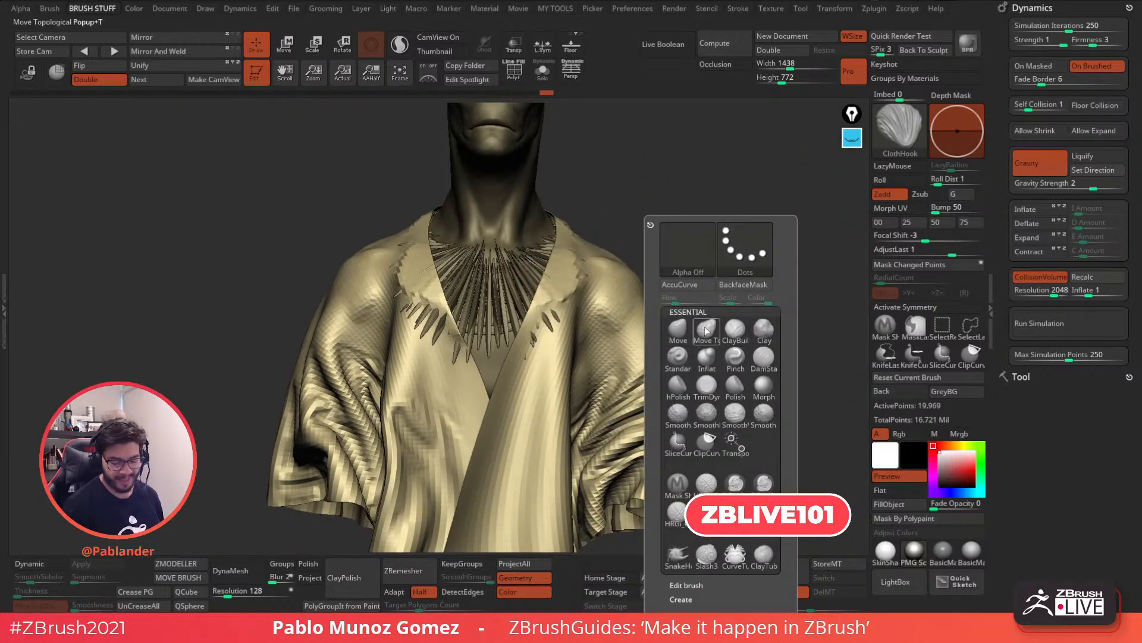
pyautogui.click(713, 333)
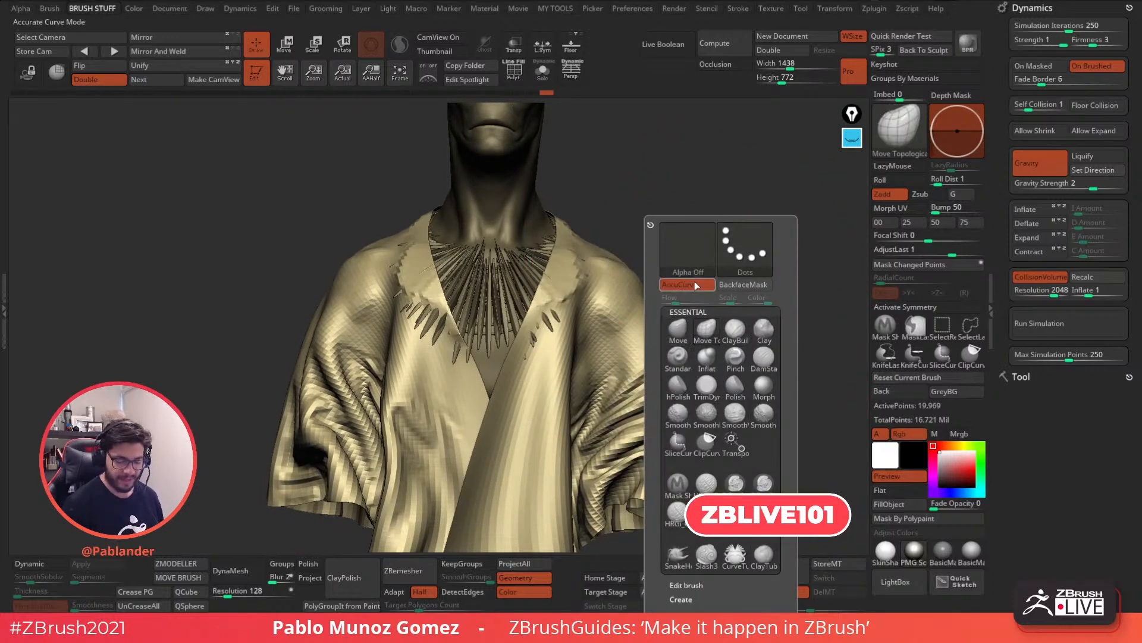
pyautogui.press('space')
# Pull the cape's front surface over the feathers poking through below the collar with the Move Topological brush
pyautogui.moveTo(719, 261); pyautogui.dragTo(727, 260)
pyautogui.moveTo(728, 259); pyautogui.dragTo(708, 265)
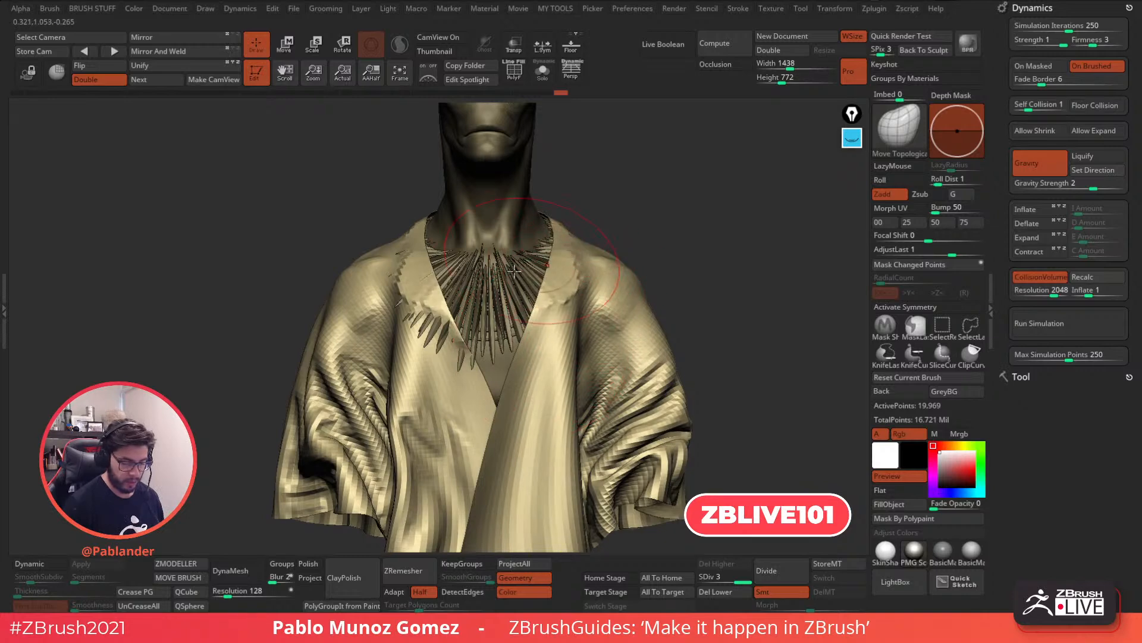
pyautogui.moveTo(436, 325); pyautogui.dragTo(466, 380)
pyautogui.moveTo(411, 295); pyautogui.dragTo(400, 306)
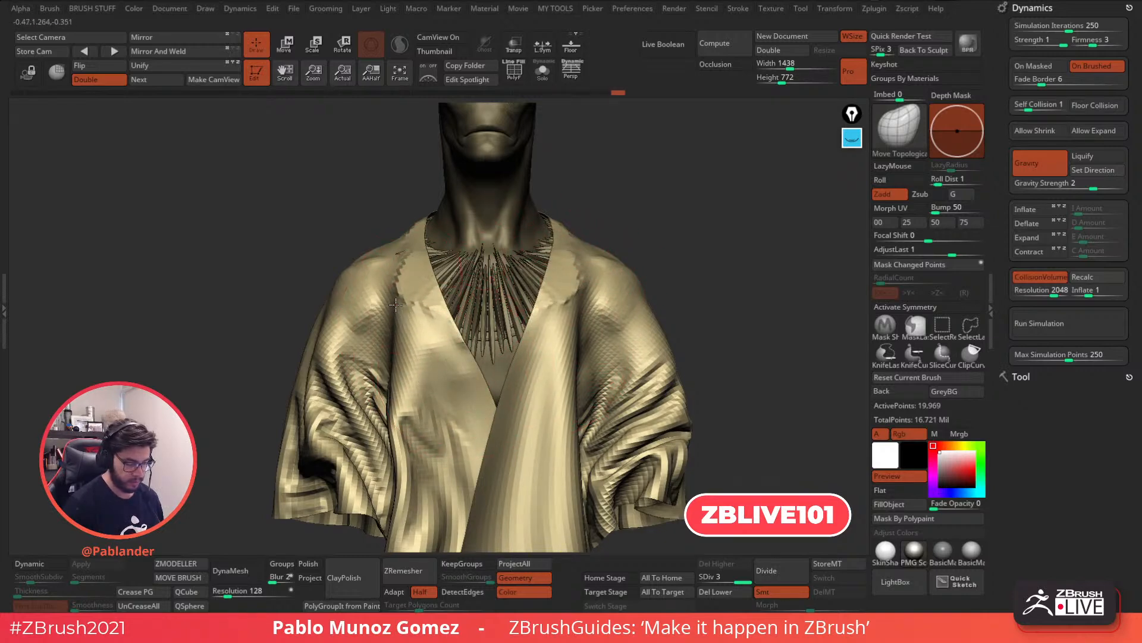
pyautogui.moveTo(402, 254); pyautogui.dragTo(407, 288)
# Adjust the brush size and smooth the jagged ridges along both sides of the cape's front collar
pyautogui.press('space')
pyautogui.hotkey('shift', 'space')
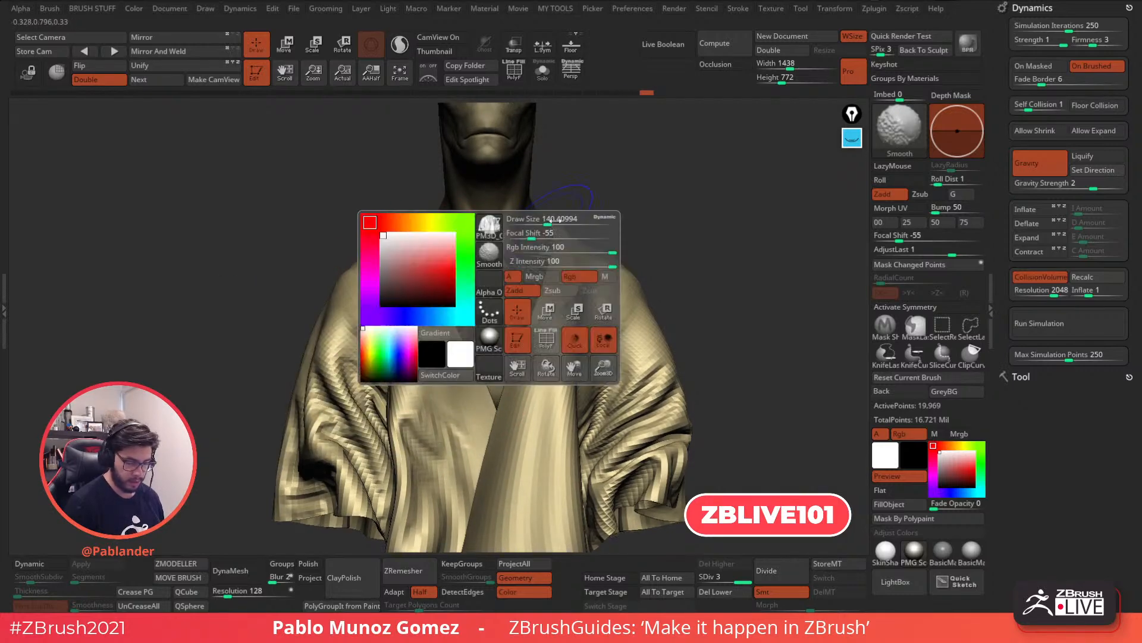
pyautogui.moveTo(607, 208); pyautogui.dragTo(641, 232)
pyautogui.moveTo(419, 304)
pyautogui.keyDown('shift'); pyautogui.mouseDown()
pyautogui.moveTo(451, 326)
pyautogui.moveTo(451, 306)
pyautogui.moveTo(414, 339)
pyautogui.mouseUp(); pyautogui.keyUp('shift')
pyautogui.moveTo(660, 205); pyautogui.dragTo(632, 208)
pyautogui.keyDown('shift'); pyautogui.moveTo(589, 256); pyautogui.dragTo(600, 300); pyautogui.keyUp('shift')
# Smooth the rough neckline around the back of the cape and save the project
pyautogui.moveTo(653, 234)
pyautogui.mouseDown()
pyautogui.moveTo(679, 262)
pyautogui.moveTo(649, 248)
pyautogui.moveTo(614, 258)
pyautogui.moveTo(655, 247)
pyautogui.moveTo(633, 243)
pyautogui.mouseUp()
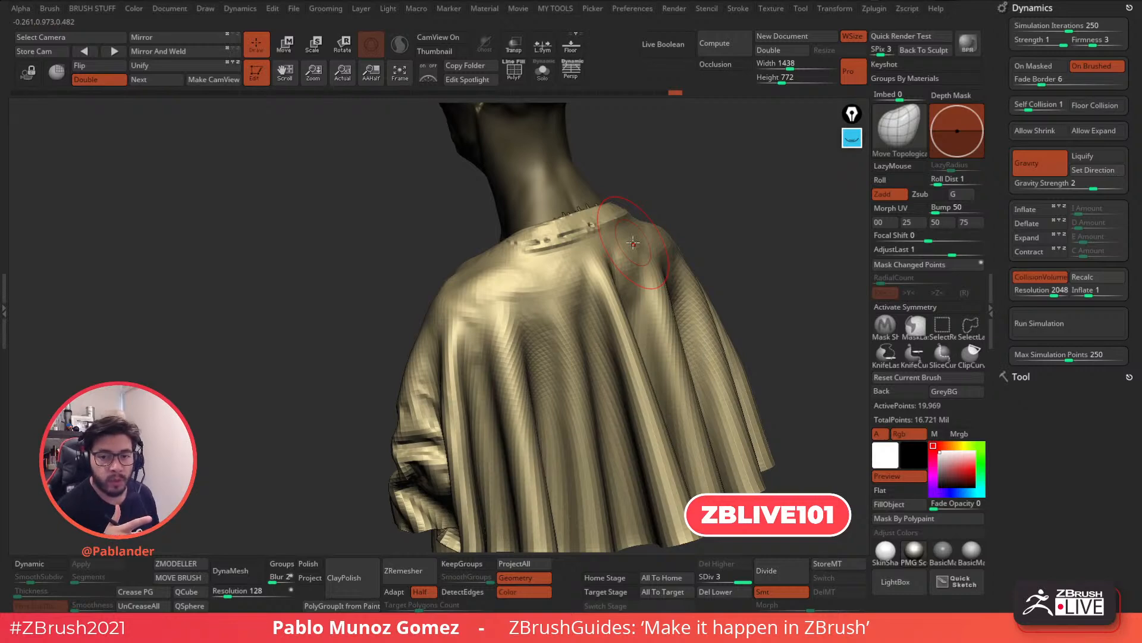
pyautogui.keyDown('shift'); pyautogui.moveTo(592, 228); pyautogui.dragTo(519, 246); pyautogui.keyUp('shift')
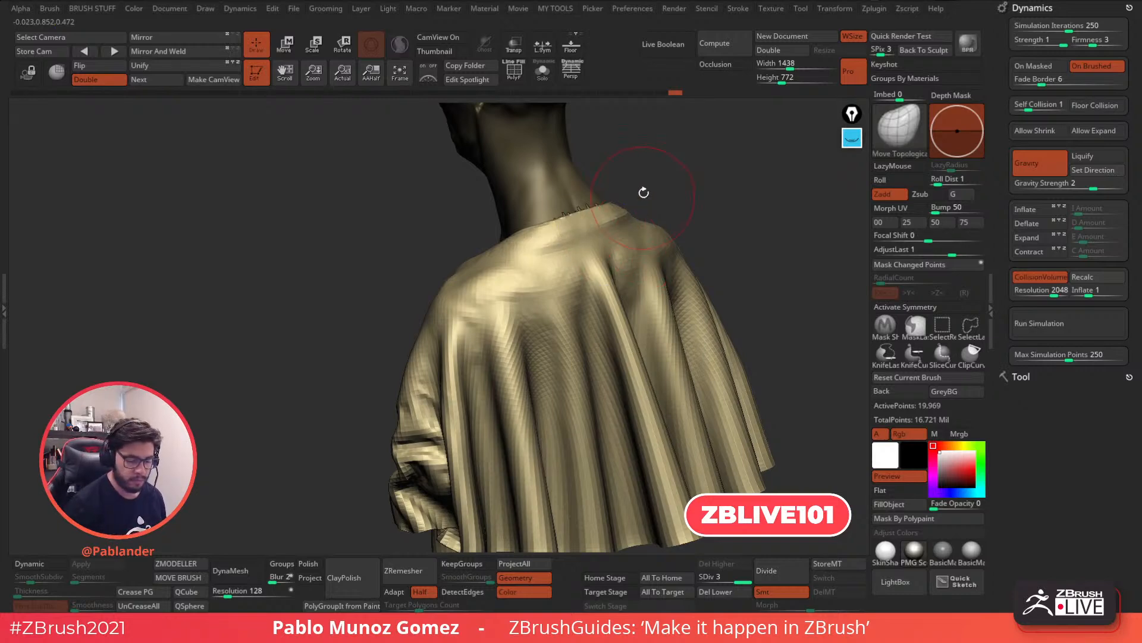
pyautogui.moveTo(603, 210)
pyautogui.mouseDown(button='right')
pyautogui.moveTo(586, 221)
pyautogui.moveTo(601, 232)
pyautogui.mouseUp(button='right')
pyautogui.keyDown('shift'); pyautogui.moveTo(603, 230); pyautogui.dragTo(568, 252); pyautogui.keyUp('shift')
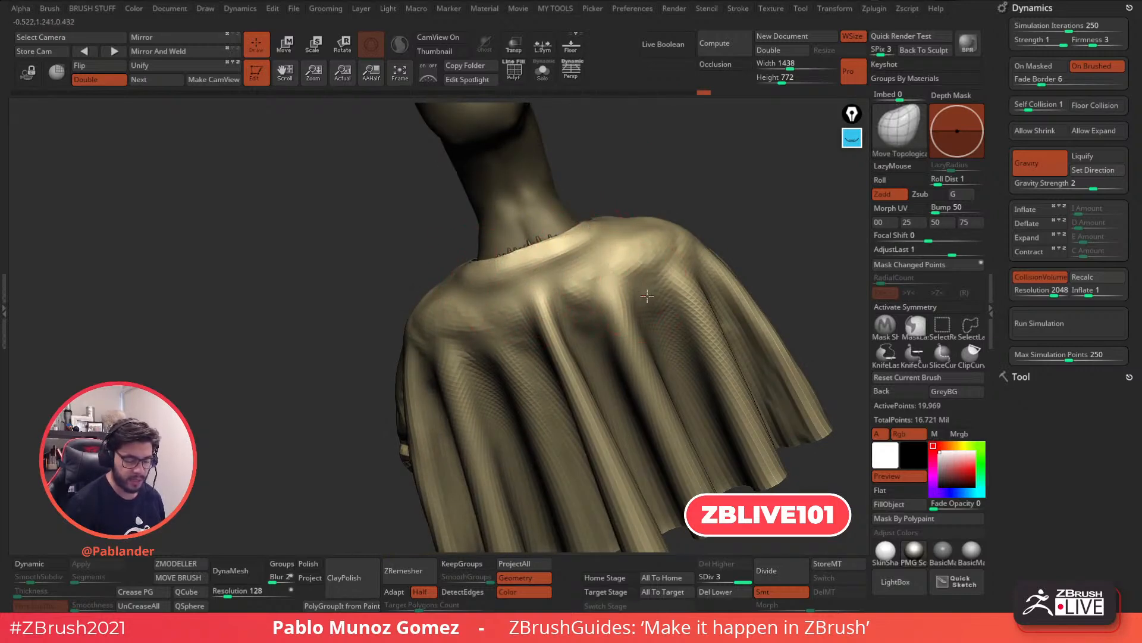
pyautogui.keyDown('alt'); pyautogui.moveTo(646, 280); pyautogui.dragTo(720, 247, button='right'); pyautogui.keyUp('alt')
pyautogui.moveTo(656, 328)
pyautogui.keyDown('alt'); pyautogui.mouseDown(button='right')
pyautogui.moveTo(630, 320)
pyautogui.moveTo(704, 273)
pyautogui.moveTo(691, 288)
pyautogui.moveTo(684, 272)
pyautogui.moveTo(671, 275)
pyautogui.mouseUp(button='right'); pyautogui.keyUp('alt')
pyautogui.moveTo(499, 274)
pyautogui.keyDown('shift'); pyautogui.mouseDown()
pyautogui.moveTo(470, 272)
pyautogui.moveTo(502, 300)
pyautogui.moveTo(550, 279)
pyautogui.mouseUp(); pyautogui.keyUp('shift')
pyautogui.moveTo(550, 279); pyautogui.dragTo(589, 256, button='right')
pyautogui.moveTo(684, 247)
pyautogui.mouseDown(button='right')
pyautogui.moveTo(675, 261)
pyautogui.moveTo(707, 249)
pyautogui.moveTo(653, 266)
pyautogui.moveTo(668, 245)
pyautogui.mouseUp(button='right')
pyautogui.hotkey('ctrl', 's')
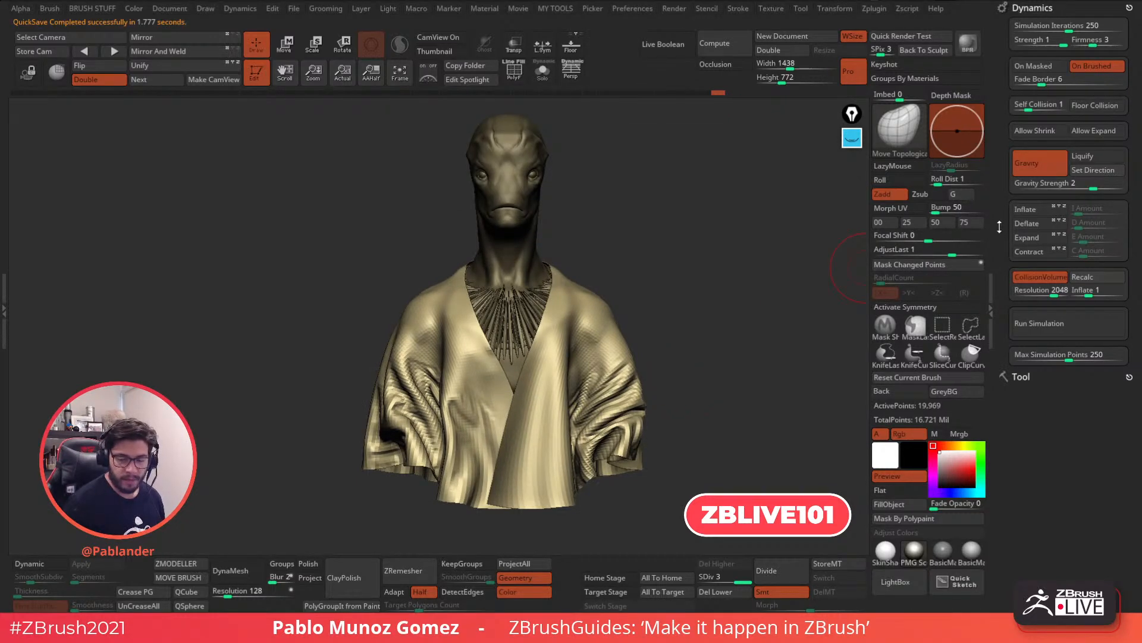
# Switch from the bust to the PolySphere tool for a separate cloth demonstration
pyautogui.click(1038, 377)
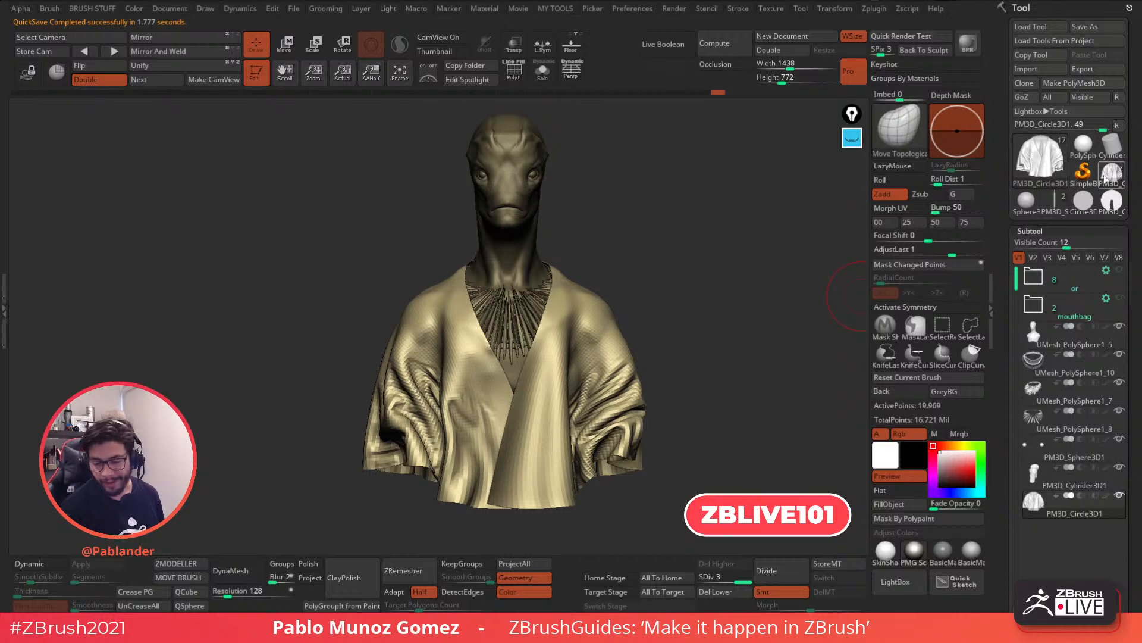
pyautogui.click(1085, 149)
pyautogui.keyDown('alt'); pyautogui.moveTo(707, 285); pyautogui.dragTo(676, 350); pyautogui.keyUp('alt')
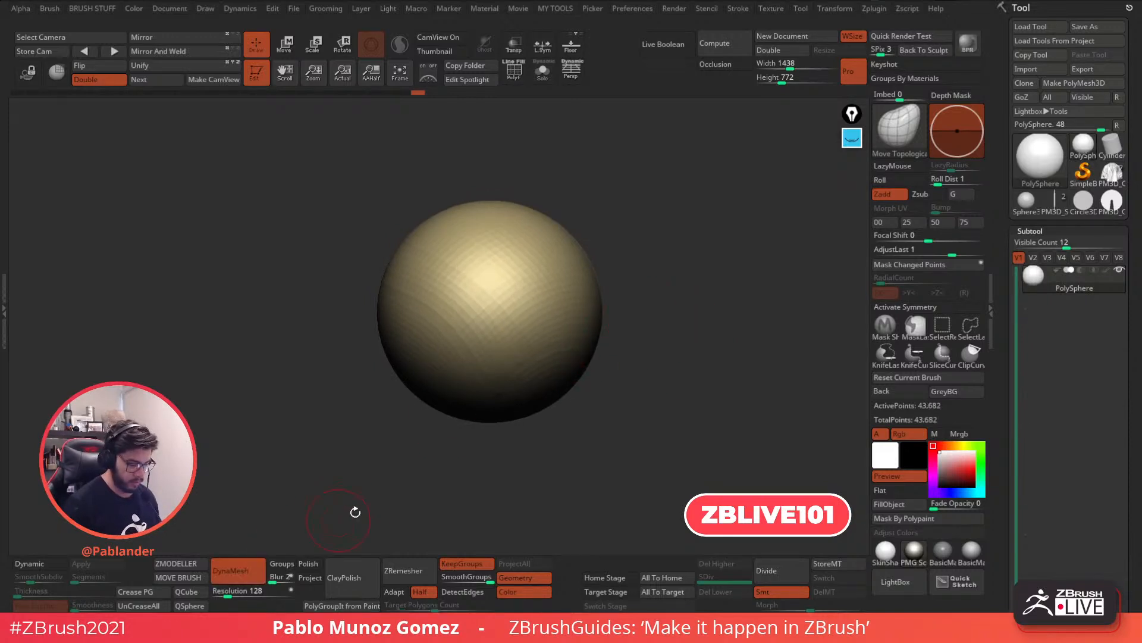
# Remesh the sphere with DynaMesh at resolution 56 and show its wireframe
pyautogui.click(238, 590)
pyautogui.write('88')
pyautogui.moveTo(223, 595); pyautogui.dragTo(222, 595)
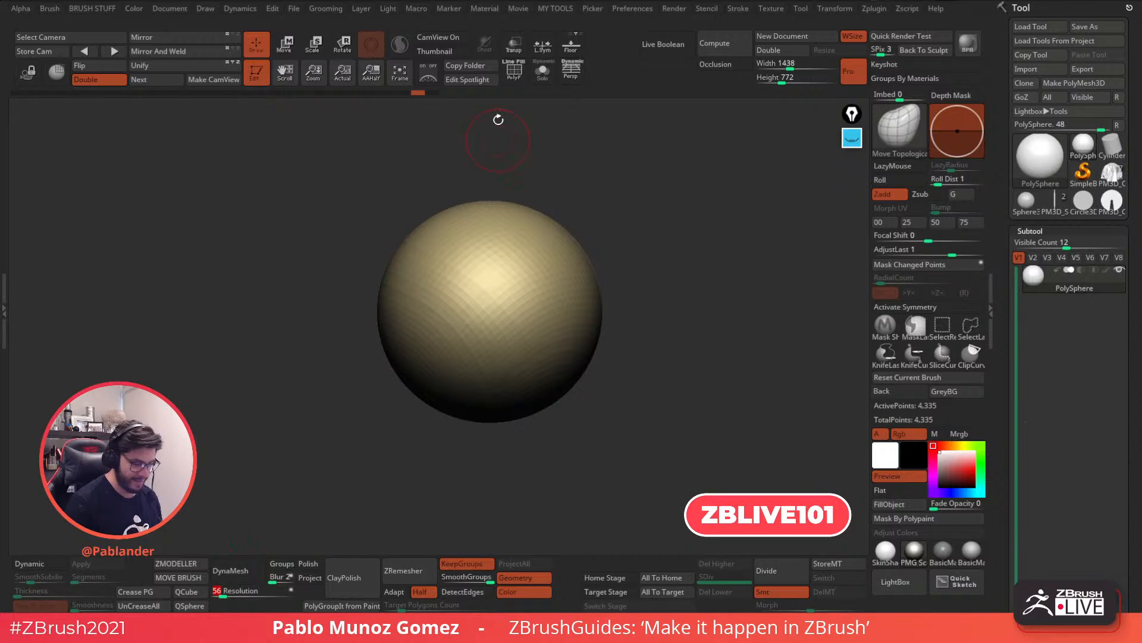
pyautogui.click(514, 71)
pyautogui.click(234, 577)
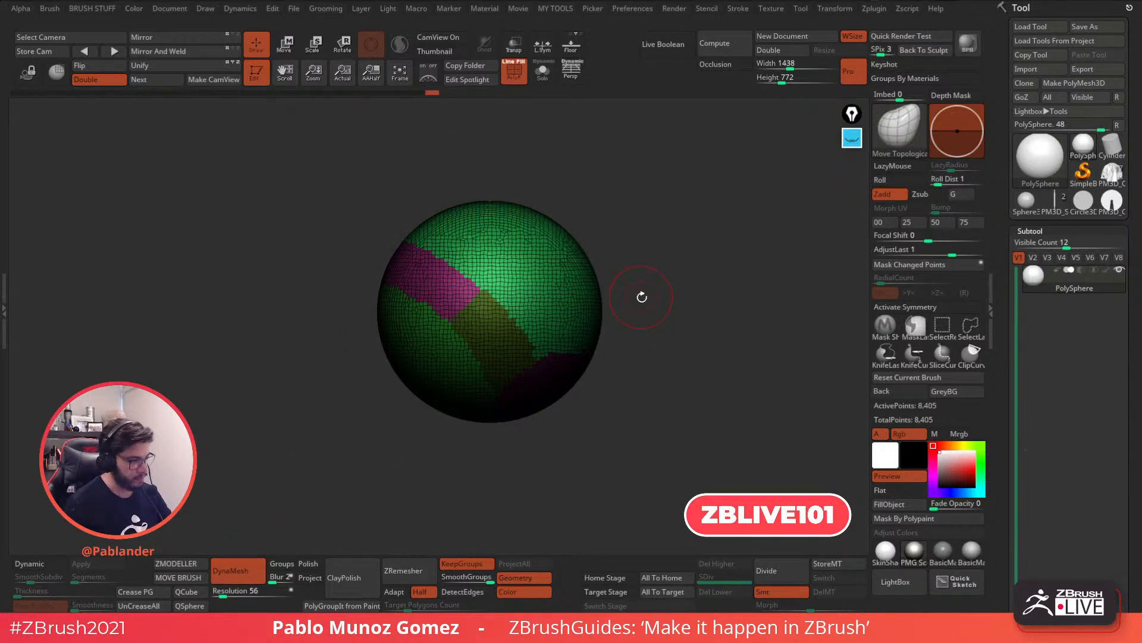
# Merge the sphere's polygroups into one and change its material from SkinShade4 to a basic material
pyautogui.hotkey('shift', 'f')
pyautogui.click(885, 551)
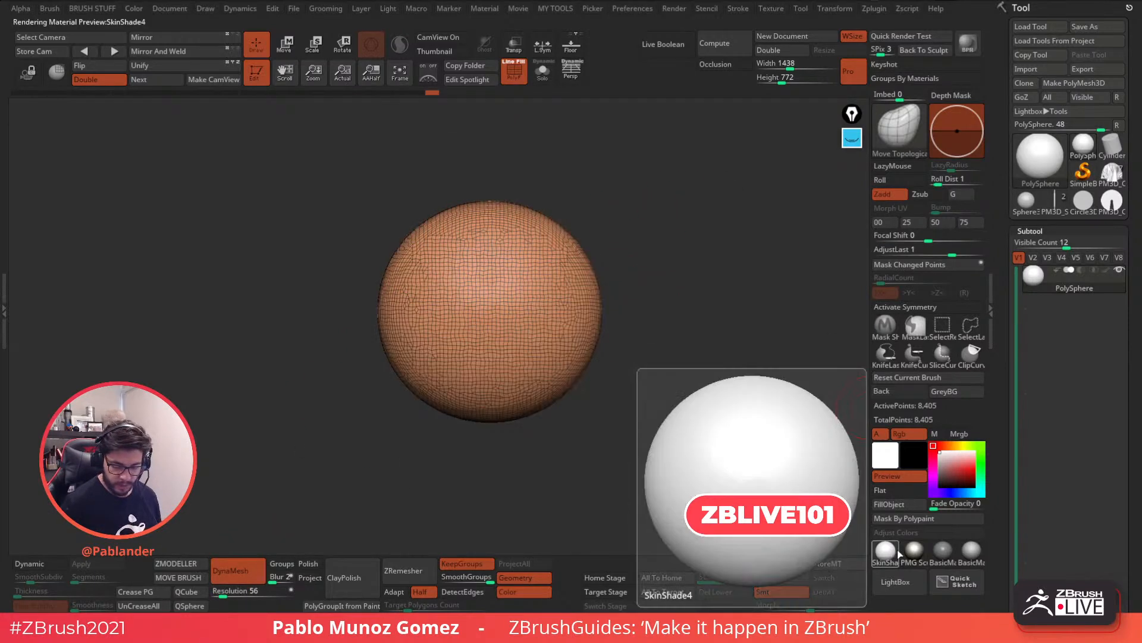
pyautogui.click(971, 551)
# Bring up the cloth dynamics settings for the sphere and set Firmness to 4
pyautogui.moveTo(683, 365)
pyautogui.keyDown('alt'); pyautogui.mouseDown()
pyautogui.moveTo(681, 374)
pyautogui.moveTo(679, 344)
pyautogui.mouseUp(); pyautogui.keyUp('alt')
pyautogui.moveTo(1005, 73); pyautogui.dragTo(997, 250)
pyautogui.click(1094, 152)
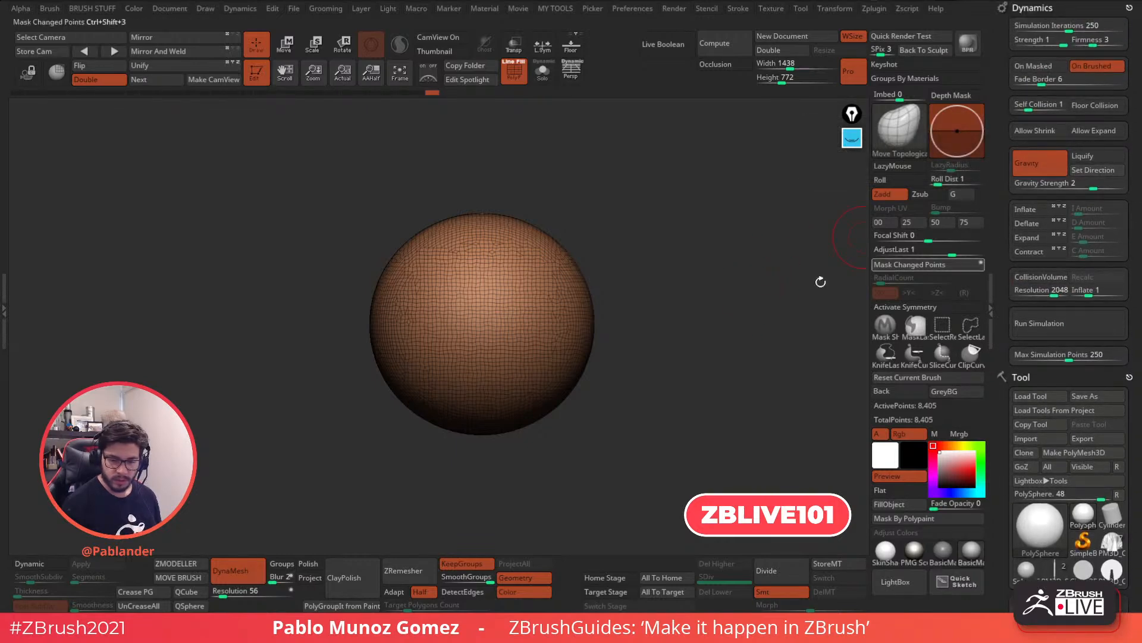
pyautogui.keyDown('alt'); pyautogui.moveTo(685, 350); pyautogui.dragTo(673, 364); pyautogui.keyUp('alt')
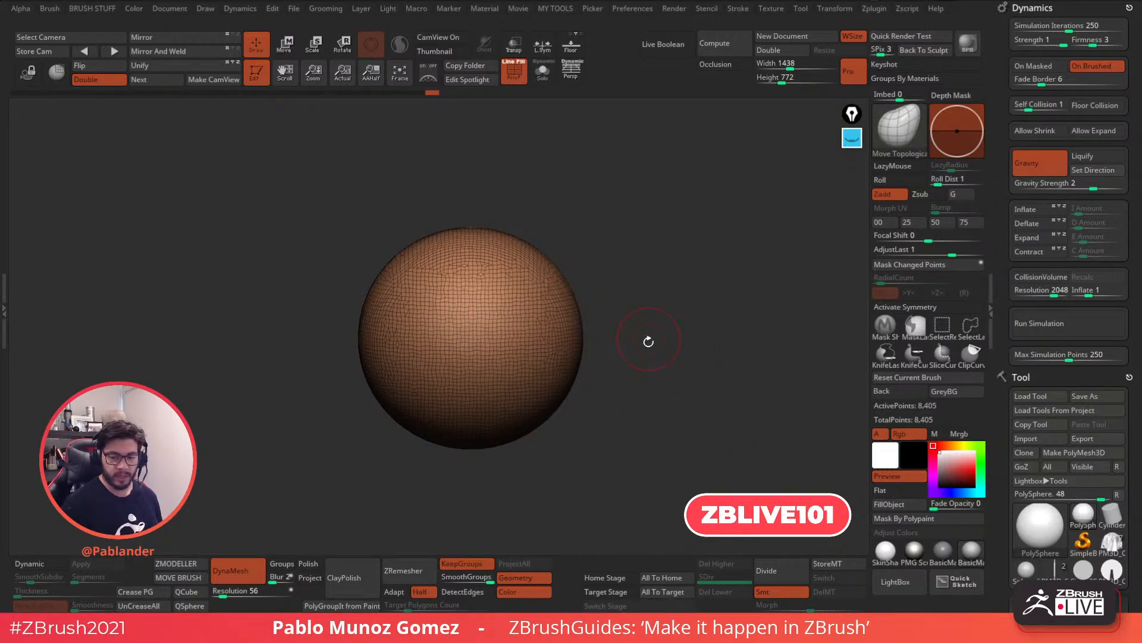
pyautogui.click(1098, 47)
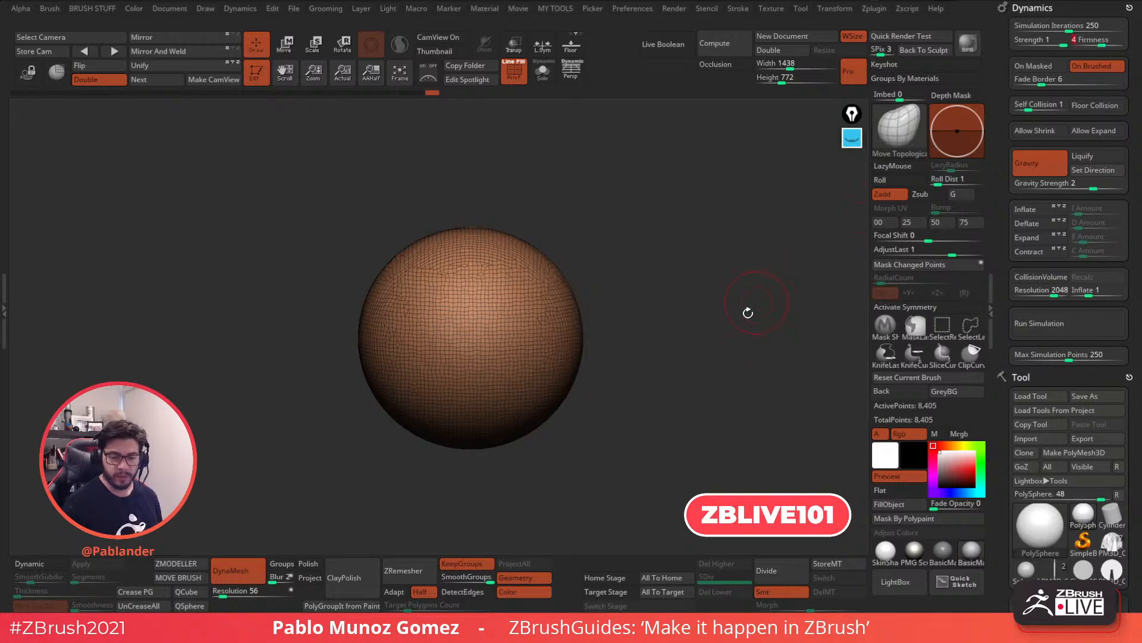
# Enable Floor Collision, set Self Collision to 0 and run the cloth simulation to collapse the sphere onto the floor
pyautogui.click(1039, 323)
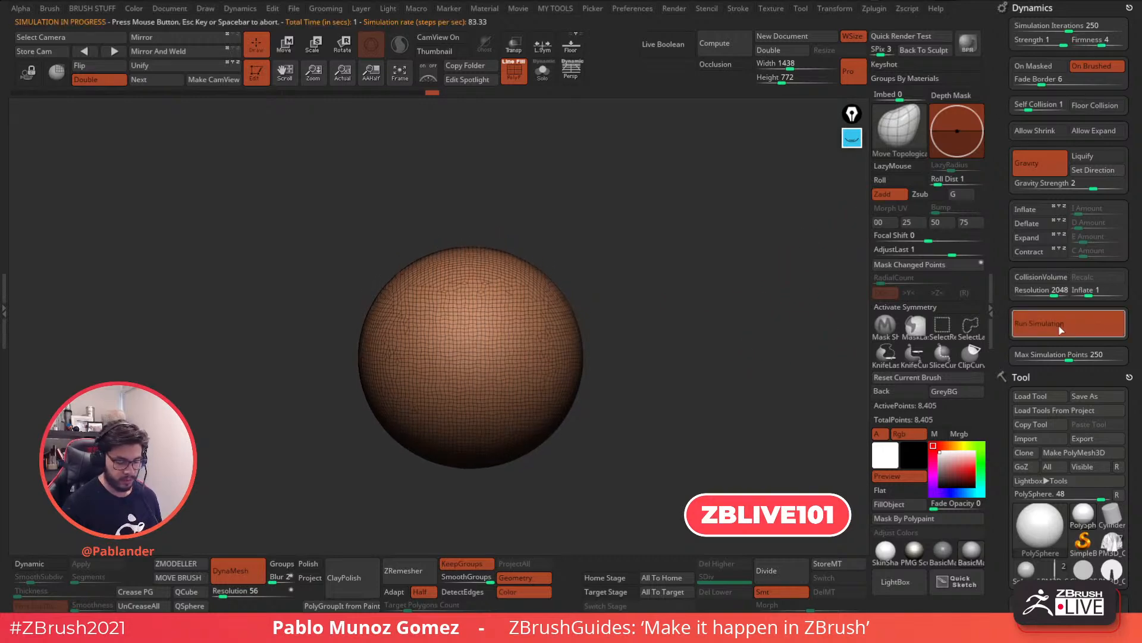
pyautogui.click(1096, 105)
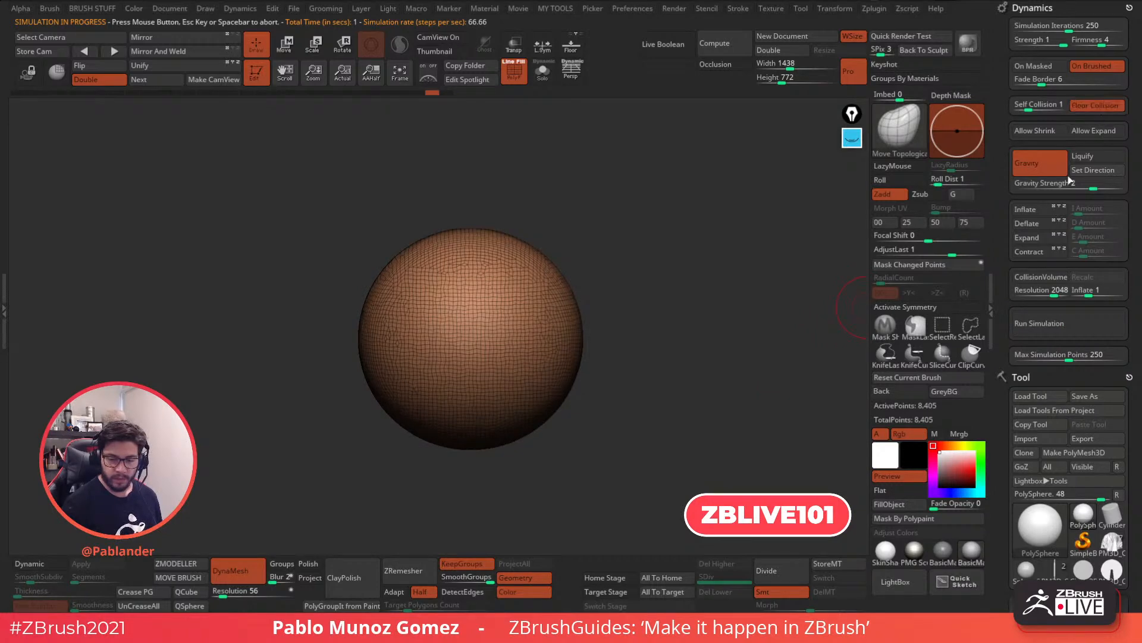
pyautogui.click(1017, 106)
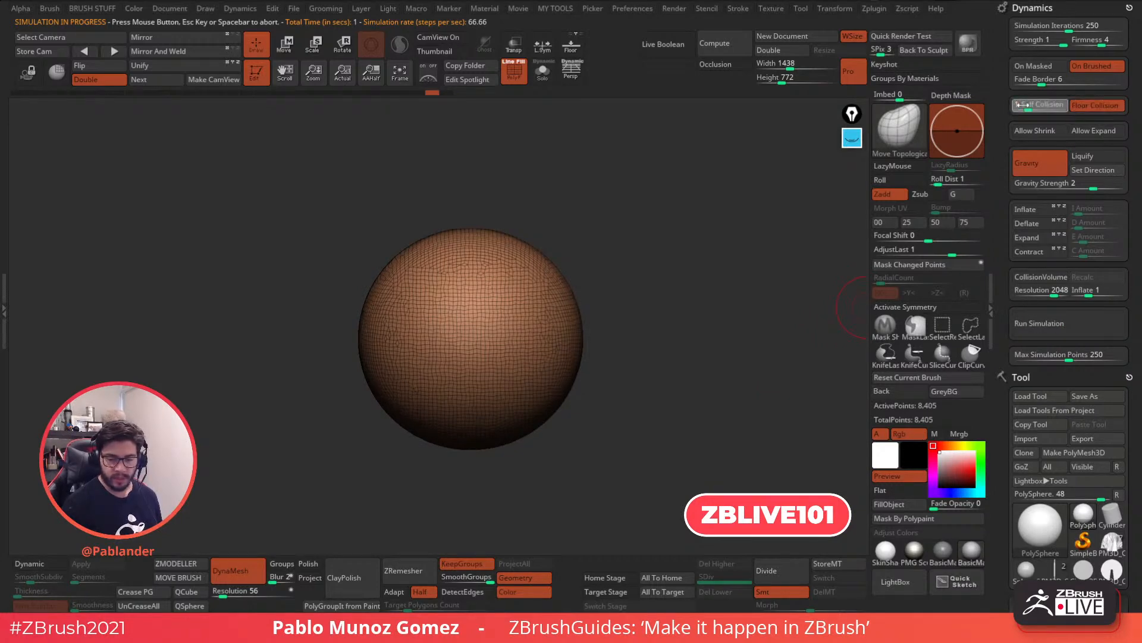
pyautogui.click(1065, 322)
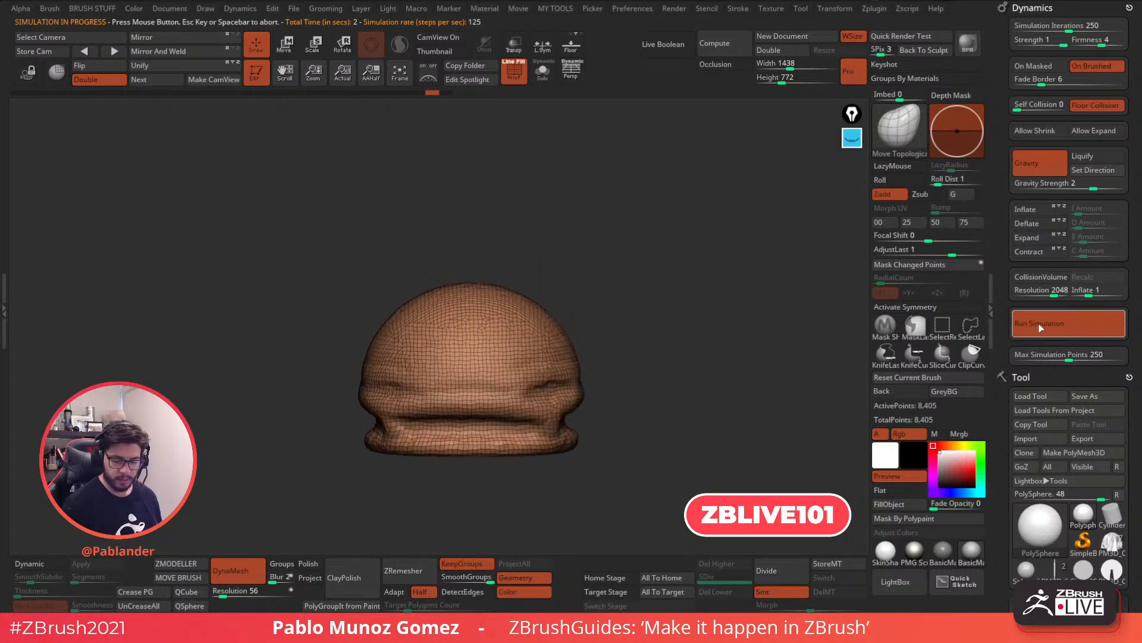
# Pull draped folds out of the collapsed sphere with the ClothHook brush
pyautogui.moveTo(669, 390); pyautogui.dragTo(736, 314)
pyautogui.press('b')
pyautogui.click(884, 150)
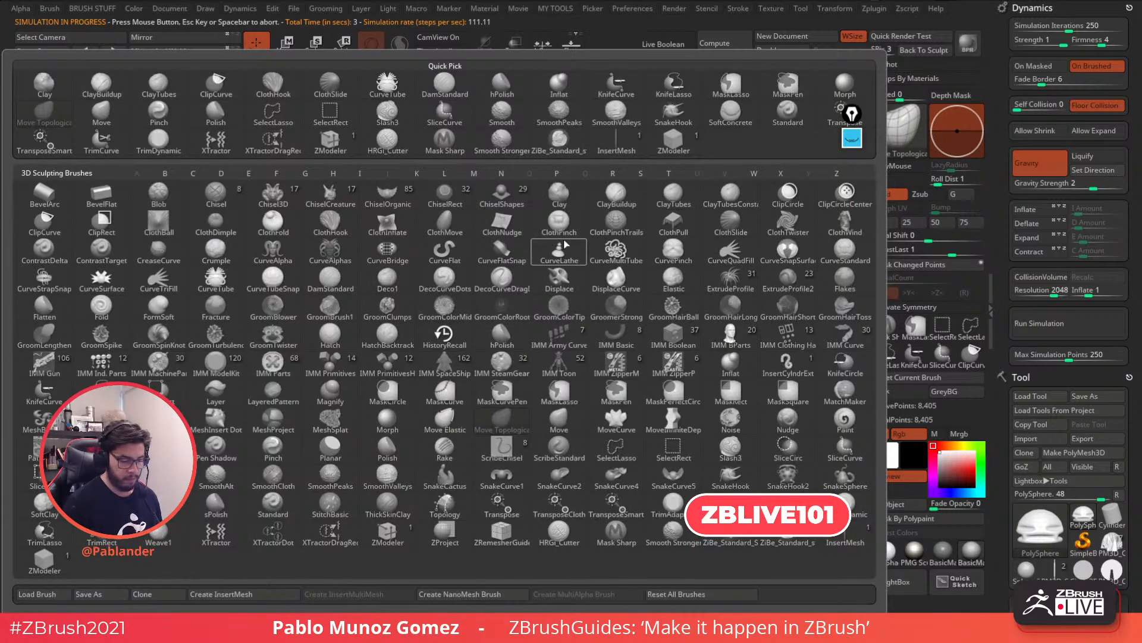
pyautogui.click(331, 223)
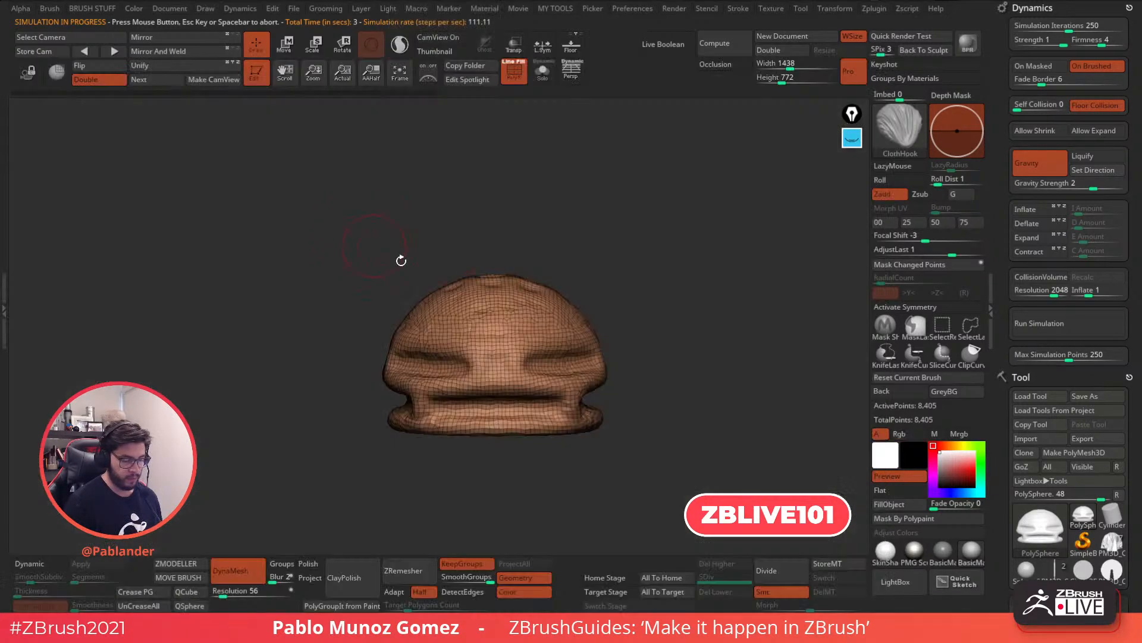
pyautogui.press('space')
pyautogui.moveTo(606, 357); pyautogui.dragTo(649, 363)
pyautogui.moveTo(575, 326)
pyautogui.mouseDown()
pyautogui.moveTo(521, 304)
pyautogui.moveTo(479, 348)
pyautogui.mouseUp()
pyautogui.moveTo(635, 324)
pyautogui.mouseDown()
pyautogui.moveTo(641, 349)
pyautogui.moveTo(668, 281)
pyautogui.mouseUp()
pyautogui.moveTo(687, 366); pyautogui.dragTo(667, 368)
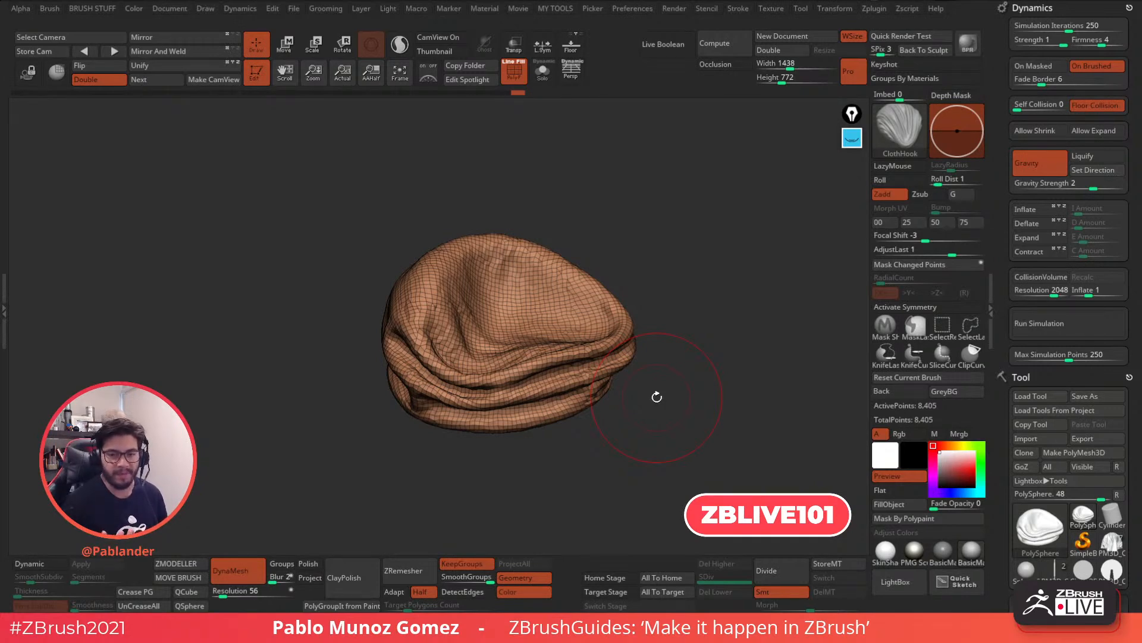
# Remesh the draped shape with DynaMesh and stretch it into larger folds with ClothHook
pyautogui.press('ctrl')
pyautogui.keyDown('ctrl'); pyautogui.moveTo(637, 293); pyautogui.dragTo(658, 220); pyautogui.keyUp('ctrl')
pyautogui.moveTo(582, 367)
pyautogui.mouseDown()
pyautogui.moveTo(671, 324)
pyautogui.moveTo(631, 349)
pyautogui.moveTo(677, 407)
pyautogui.mouseUp()
pyautogui.moveTo(716, 334); pyautogui.dragTo(721, 404)
pyautogui.moveTo(645, 277)
pyautogui.mouseDown()
pyautogui.moveTo(598, 297)
pyautogui.moveTo(484, 300)
pyautogui.mouseUp()
pyautogui.moveTo(724, 184); pyautogui.dragTo(780, 312)
pyautogui.moveTo(740, 357)
pyautogui.mouseDown()
pyautogui.moveTo(730, 281)
pyautogui.moveTo(728, 352)
pyautogui.moveTo(702, 313)
pyautogui.mouseUp()
pyautogui.moveTo(539, 337)
pyautogui.mouseDown()
pyautogui.moveTo(589, 334)
pyautogui.moveTo(410, 361)
pyautogui.moveTo(382, 292)
pyautogui.moveTo(369, 309)
pyautogui.mouseUp()
# Remesh the stretched cloth again, pull further folds with ClothHook and smooth its surface
pyautogui.keyDown('ctrl'); pyautogui.moveTo(735, 187); pyautogui.dragTo(772, 276); pyautogui.keyUp('ctrl')
pyautogui.moveTo(752, 329); pyautogui.dragTo(748, 336)
pyautogui.moveTo(658, 321)
pyautogui.mouseDown()
pyautogui.moveTo(675, 366)
pyautogui.moveTo(708, 333)
pyautogui.mouseUp()
pyautogui.moveTo(675, 298); pyautogui.dragTo(646, 334)
pyautogui.moveTo(696, 271); pyautogui.dragTo(727, 278)
pyautogui.keyDown('ctrl'); pyautogui.moveTo(709, 260); pyautogui.dragTo(735, 313); pyautogui.keyUp('ctrl')
pyautogui.moveTo(645, 410)
pyautogui.keyDown('shift'); pyautogui.mouseDown()
pyautogui.moveTo(706, 389)
pyautogui.moveTo(702, 420)
pyautogui.moveTo(705, 410)
pyautogui.moveTo(660, 372)
pyautogui.mouseUp(); pyautogui.keyUp('shift')
# Select the DamStandard brush, rerun the cloth simulation on the folded mesh and update its DynaMesh
pyautogui.press('b')
pyautogui.click(725, 361)
pyautogui.press('b')
pyautogui.click(768, 357)
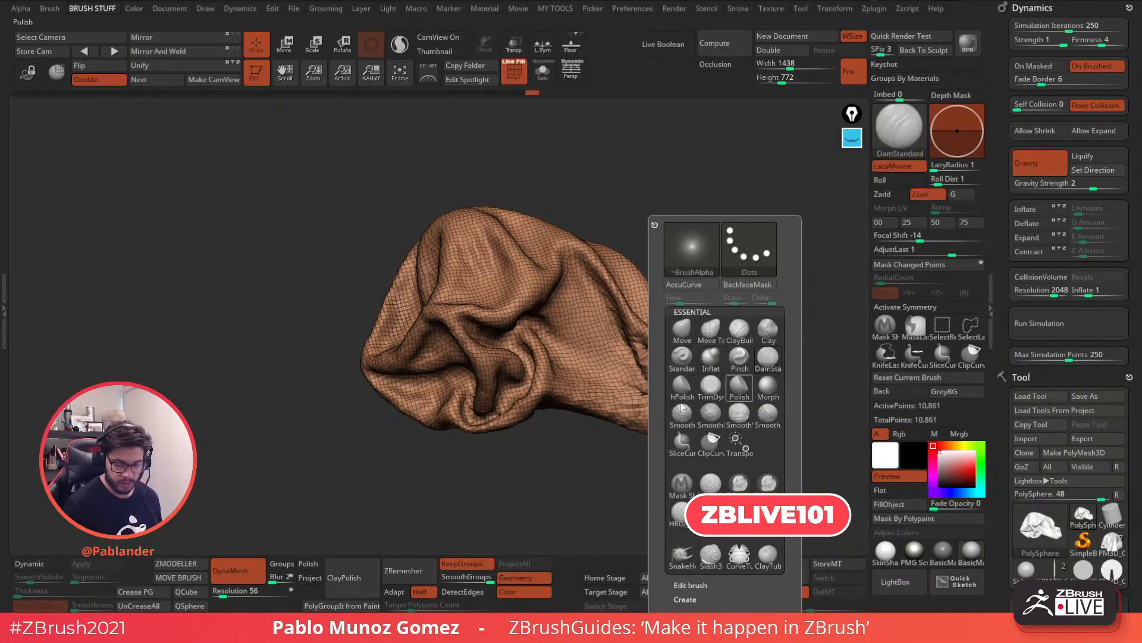
pyautogui.click(1064, 328)
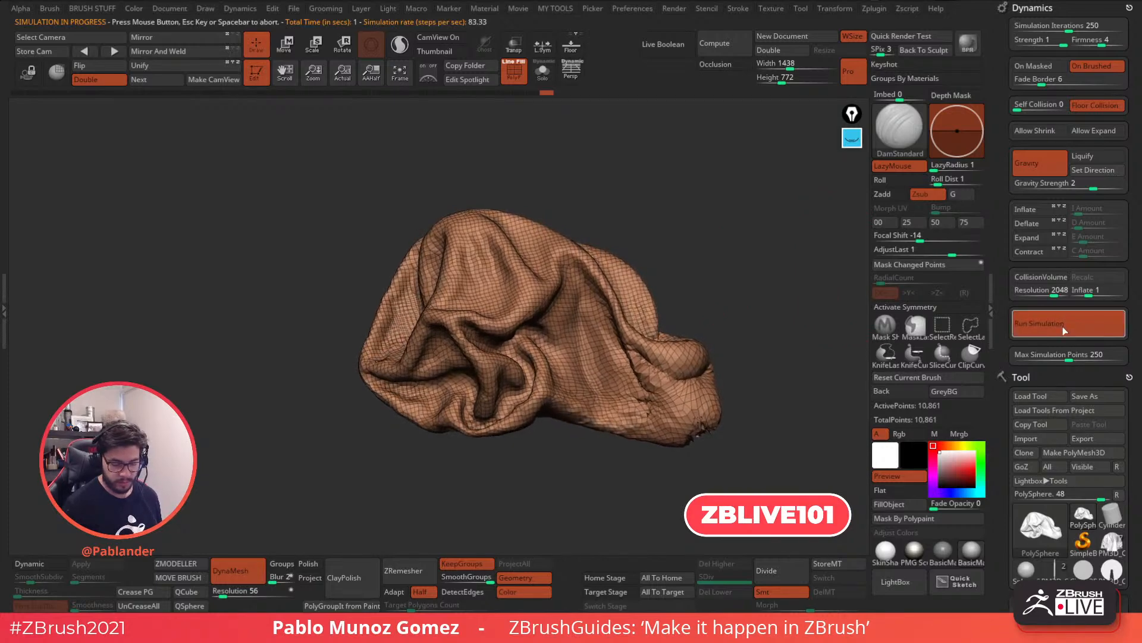
pyautogui.click(885, 324)
pyautogui.keyDown('ctrl'); pyautogui.moveTo(685, 216); pyautogui.dragTo(772, 303); pyautogui.keyUp('ctrl')
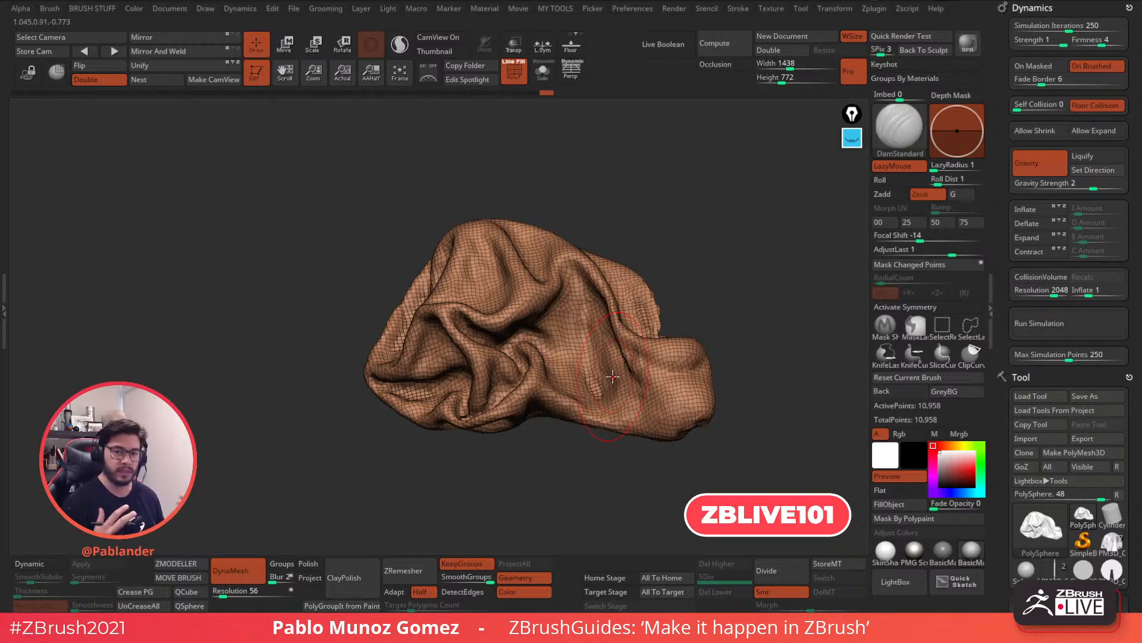
# Switch back to the alien bust tool, hide the cape's wireframe and select the Move brush
pyautogui.scroll(-5, 1089, 322)
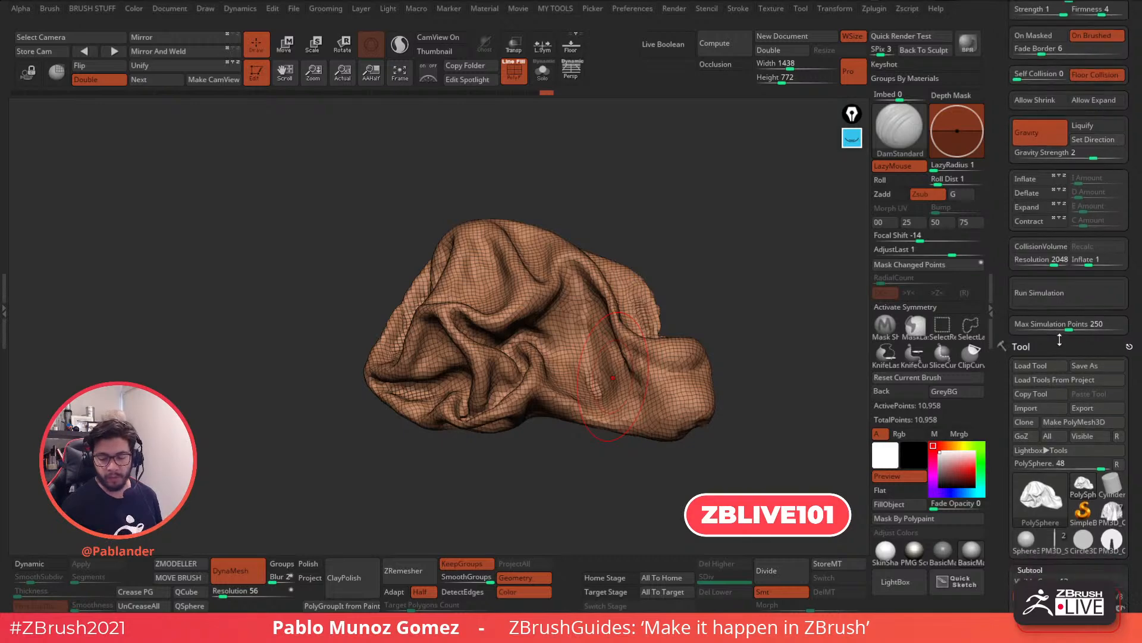
pyautogui.click(1092, 319)
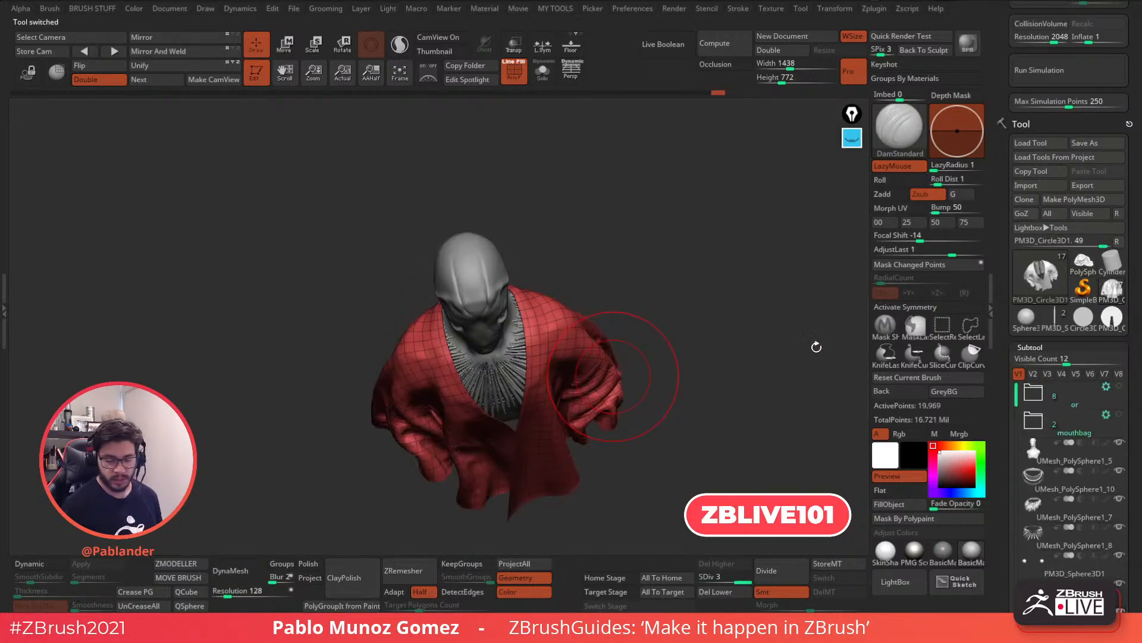
pyautogui.keyDown('alt'); pyautogui.moveTo(691, 309); pyautogui.dragTo(714, 331); pyautogui.keyUp('alt')
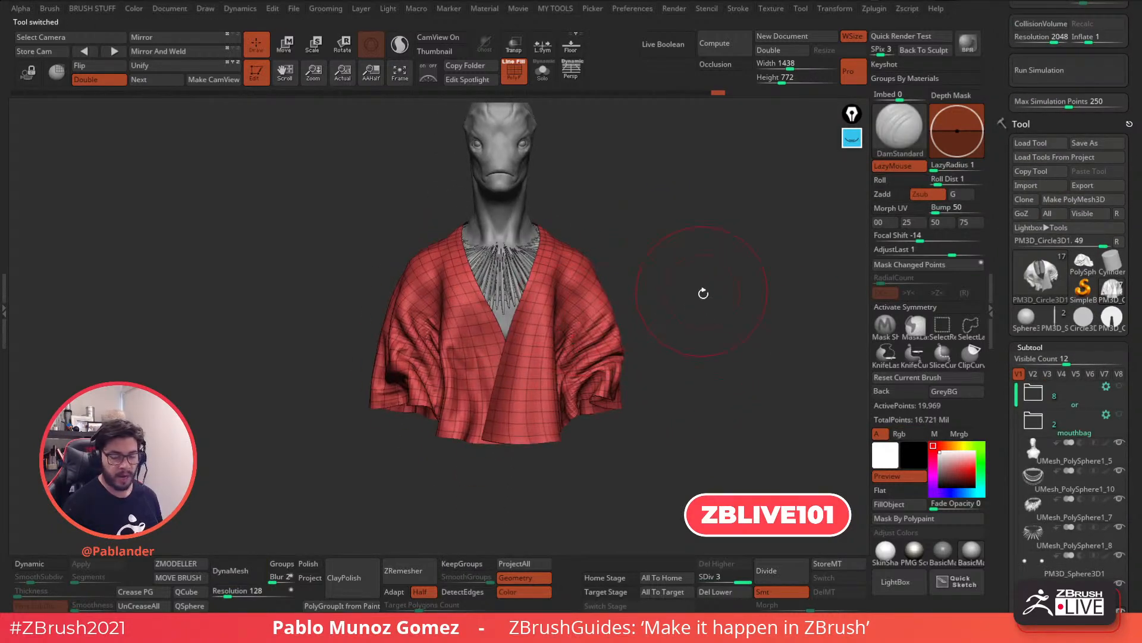
pyautogui.keyDown('alt'); pyautogui.moveTo(696, 261); pyautogui.dragTo(707, 289); pyautogui.keyUp('alt')
pyautogui.press('space')
pyautogui.click(687, 328)
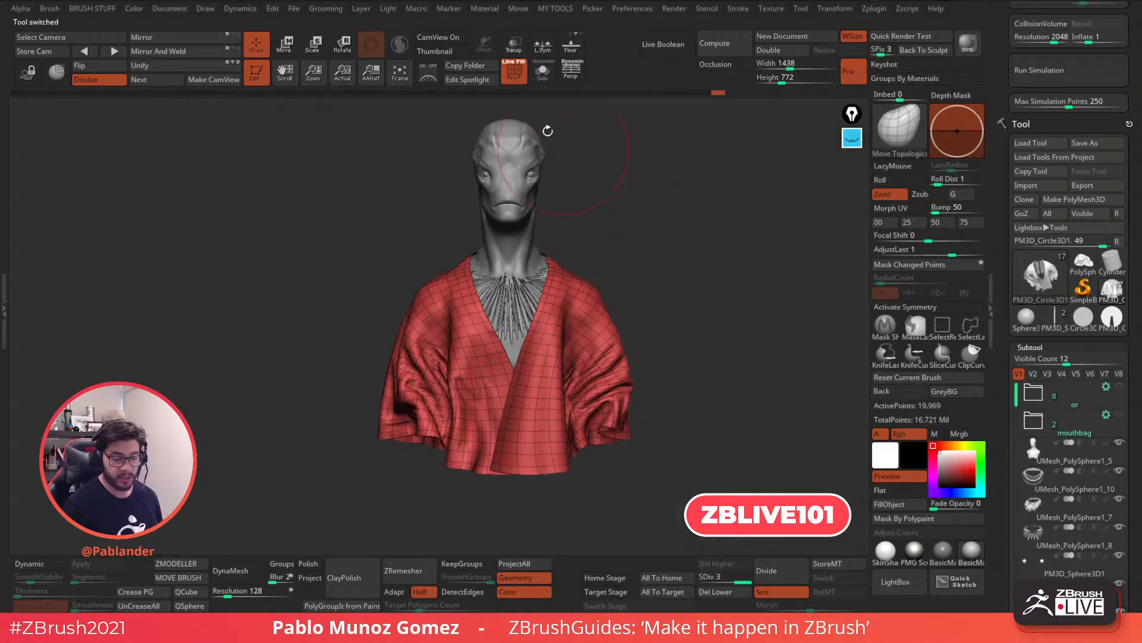
pyautogui.hotkey('shift', 'f')
pyautogui.press('space')
pyautogui.click(646, 330)
pyautogui.moveTo(665, 256)
pyautogui.keyDown('alt'); pyautogui.mouseDown()
pyautogui.moveTo(663, 278)
pyautogui.moveTo(661, 247)
pyautogui.mouseUp(); pyautogui.keyUp('alt')
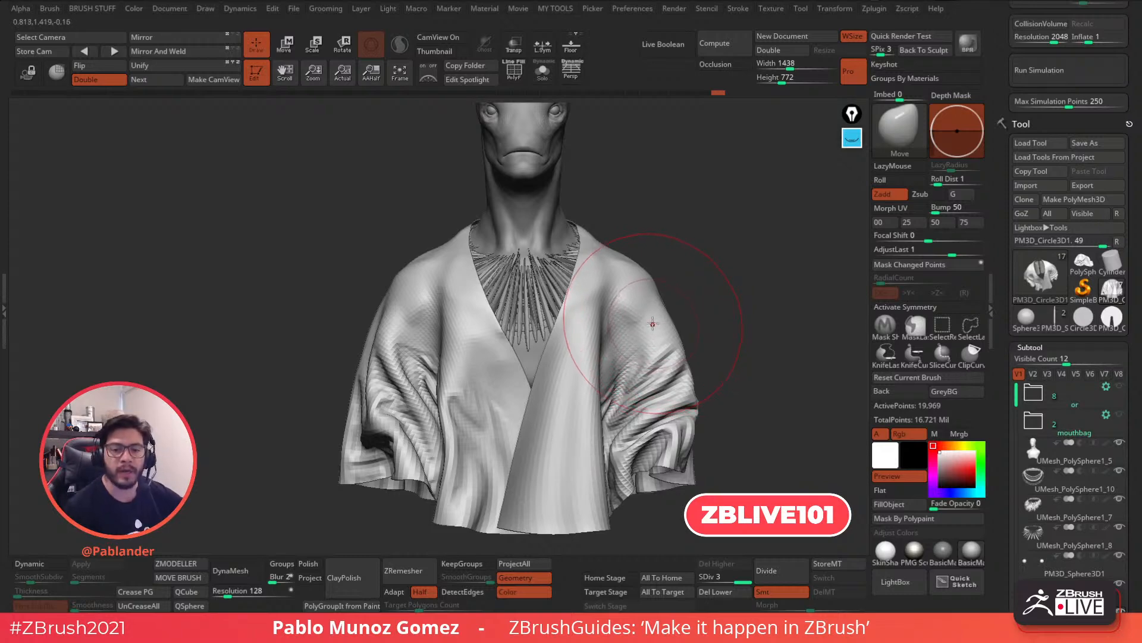
pyautogui.moveTo(722, 252)
pyautogui.mouseDown()
pyautogui.moveTo(708, 268)
pyautogui.moveTo(722, 247)
pyautogui.mouseUp()
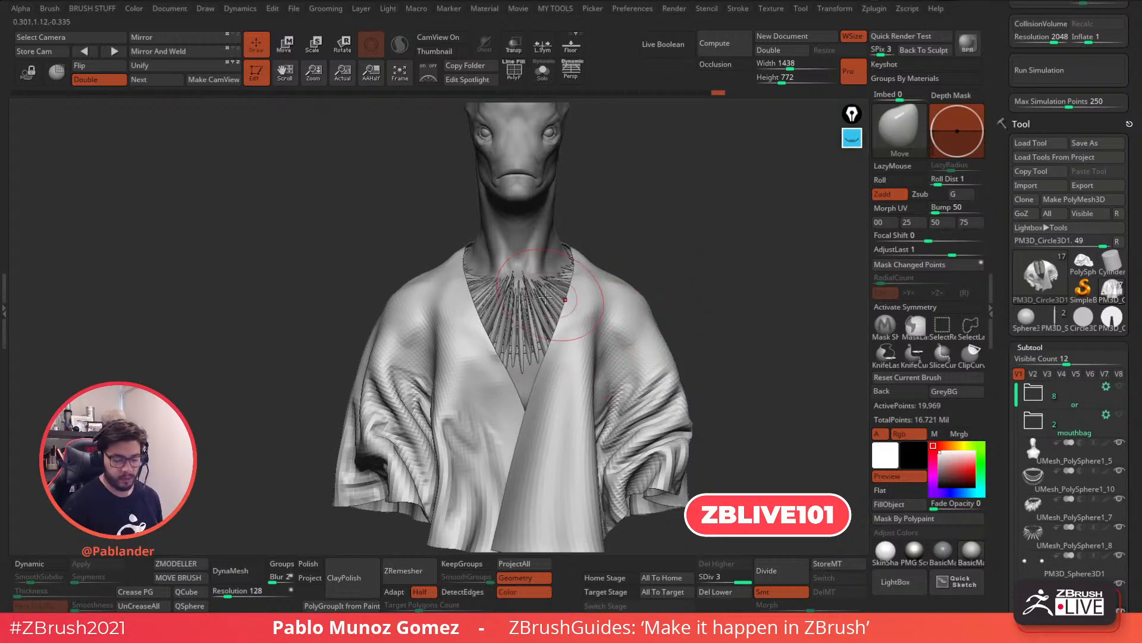
# Pull the cape's front hem inward from the side with the Move Topological brush
pyautogui.keyDown('alt'); pyautogui.moveTo(633, 376); pyautogui.dragTo(639, 344, button='right'); pyautogui.keyUp('alt')
pyautogui.keyDown('alt'); pyautogui.moveTo(716, 287); pyautogui.dragTo(702, 298, button='right'); pyautogui.keyUp('alt')
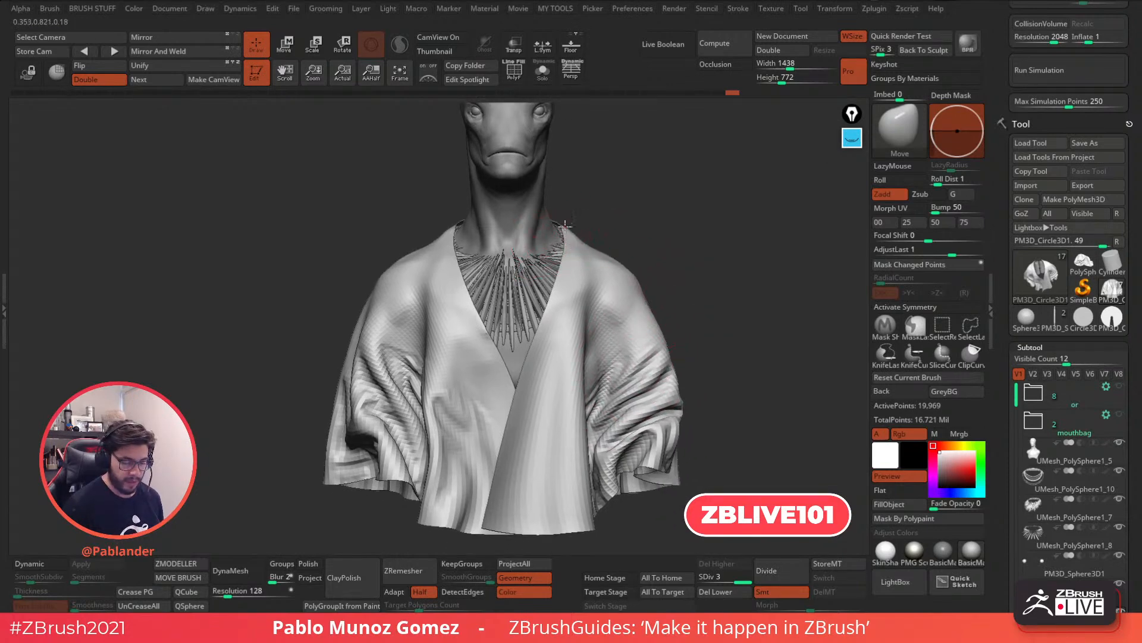
pyautogui.moveTo(602, 230); pyautogui.dragTo(688, 234)
pyautogui.moveTo(719, 288)
pyautogui.mouseDown()
pyautogui.moveTo(707, 280)
pyautogui.moveTo(683, 355)
pyautogui.mouseUp()
pyautogui.press('space')
pyautogui.click(701, 329)
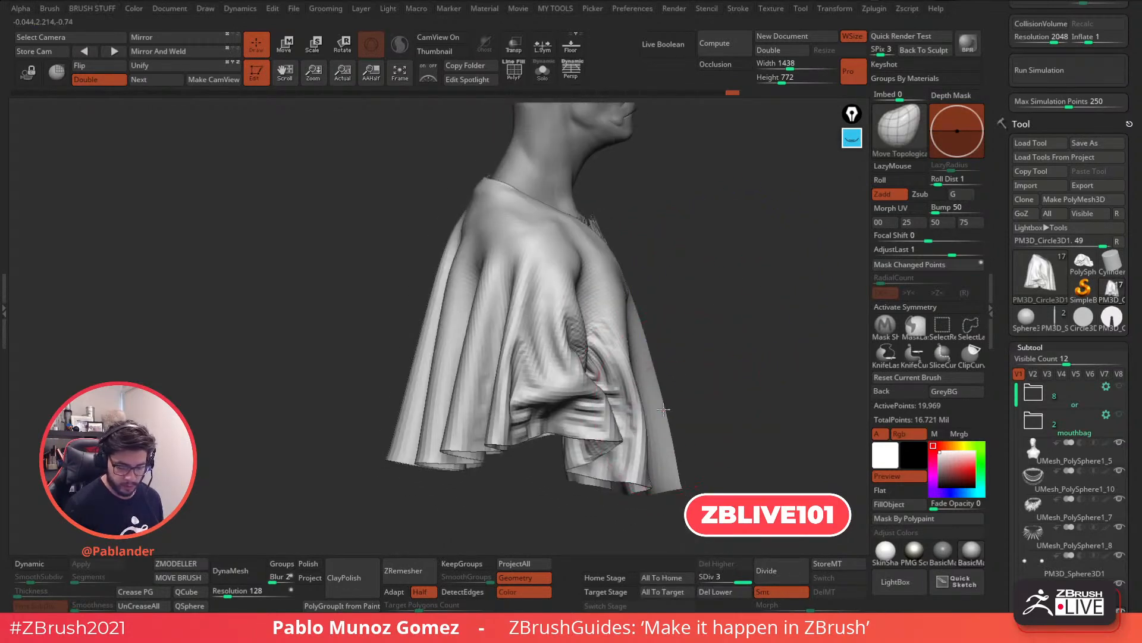
pyautogui.moveTo(668, 432); pyautogui.dragTo(672, 491)
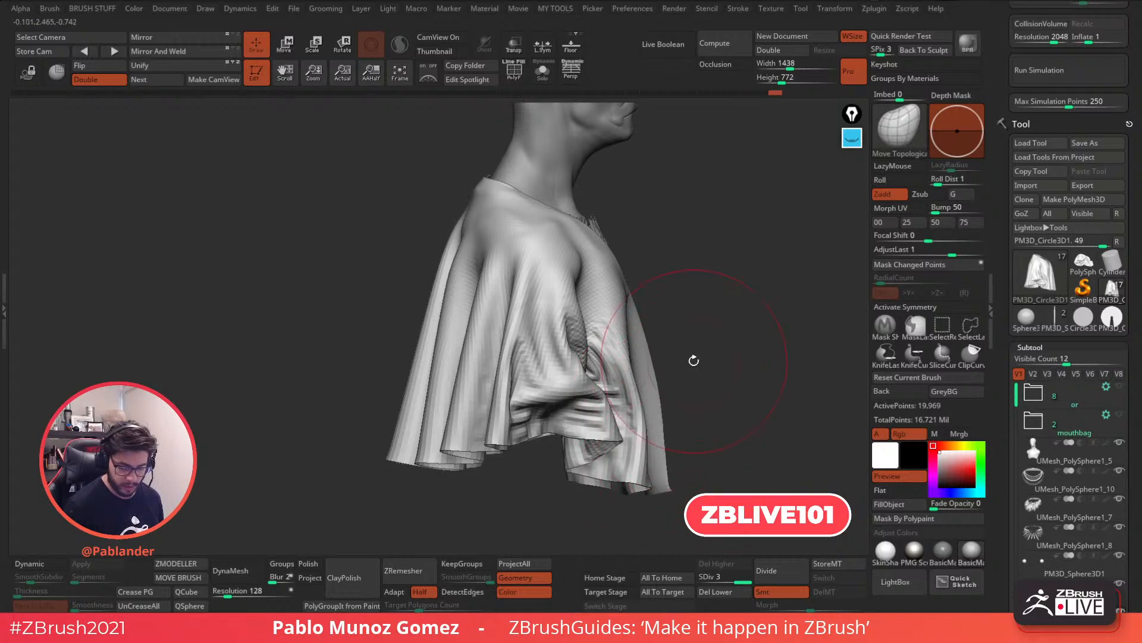
# Lower the cape to subdivision level 1 and reshape its front edge with Move Topological
pyautogui.press('space')
pyautogui.press('space')
pyautogui.moveTo(679, 290)
pyautogui.mouseDown()
pyautogui.moveTo(696, 291)
pyautogui.moveTo(713, 318)
pyautogui.mouseUp()
pyautogui.press('space')
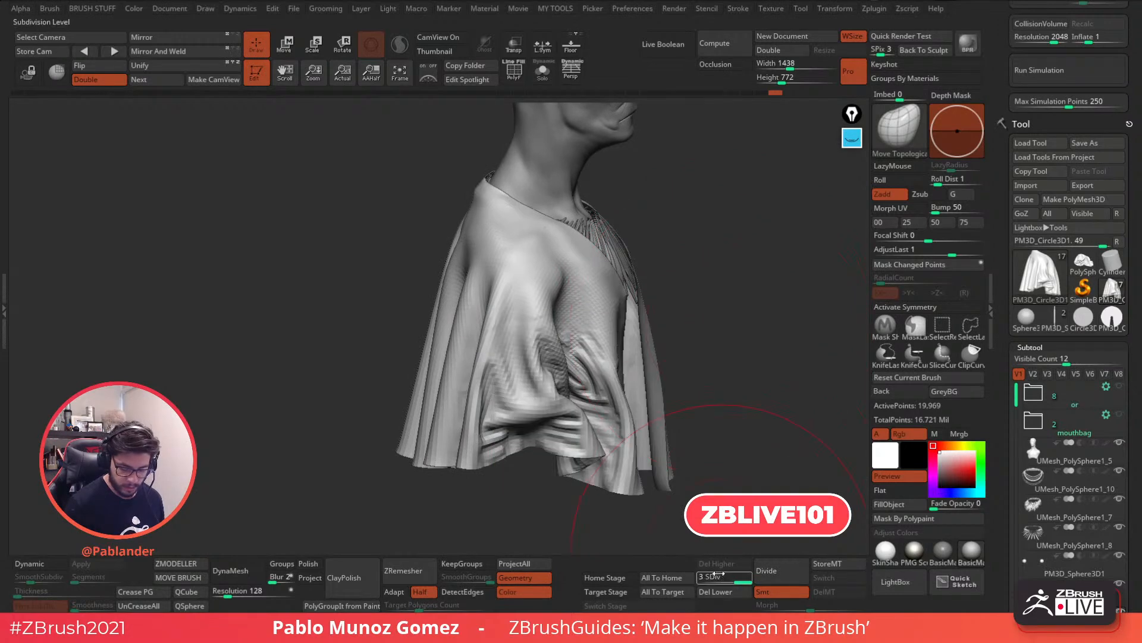
pyautogui.hotkey('shift', 'd')
pyautogui.hotkey('shift', 'd')
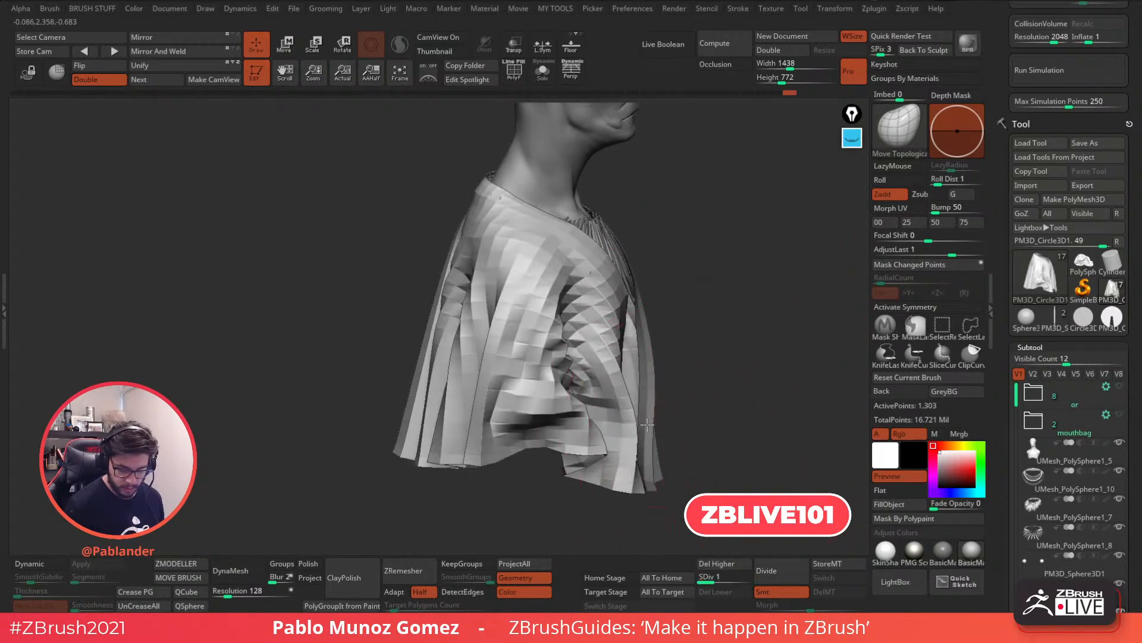
pyautogui.moveTo(640, 374); pyautogui.dragTo(642, 372)
pyautogui.moveTo(721, 351); pyautogui.dragTo(701, 367)
pyautogui.moveTo(668, 502); pyautogui.dragTo(659, 502)
# Adjust the lower front of the low-resolution cape and return it to subdivision level 3
pyautogui.moveTo(724, 421)
pyautogui.mouseDown()
pyautogui.moveTo(583, 464)
pyautogui.moveTo(598, 418)
pyautogui.mouseUp()
pyautogui.moveTo(609, 403)
pyautogui.mouseDown(button='right')
pyautogui.moveTo(525, 459)
pyautogui.moveTo(601, 420)
pyautogui.mouseUp(button='right')
pyautogui.moveTo(601, 419); pyautogui.dragTo(599, 429)
pyautogui.moveTo(601, 426); pyautogui.dragTo(545, 392, button='right')
pyautogui.moveTo(654, 351)
pyautogui.mouseDown()
pyautogui.moveTo(661, 330)
pyautogui.moveTo(701, 309)
pyautogui.mouseUp()
pyautogui.press('d')
pyautogui.press('d')
pyautogui.keyDown('shift'); pyautogui.moveTo(756, 424); pyautogui.dragTo(595, 357, button='right'); pyautogui.keyUp('shift')
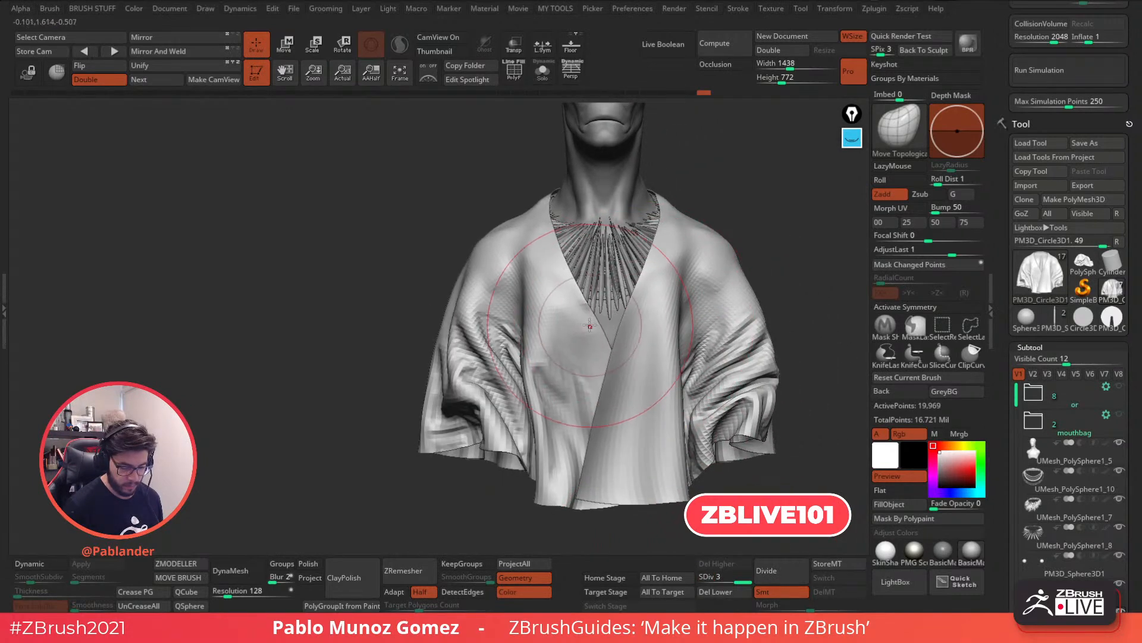
# Refine the cape's front panel and lower hem with Move Topological from several angles
pyautogui.keyDown('ctrl'); pyautogui.moveTo(655, 336); pyautogui.dragTo(586, 440, button='right'); pyautogui.keyUp('ctrl')
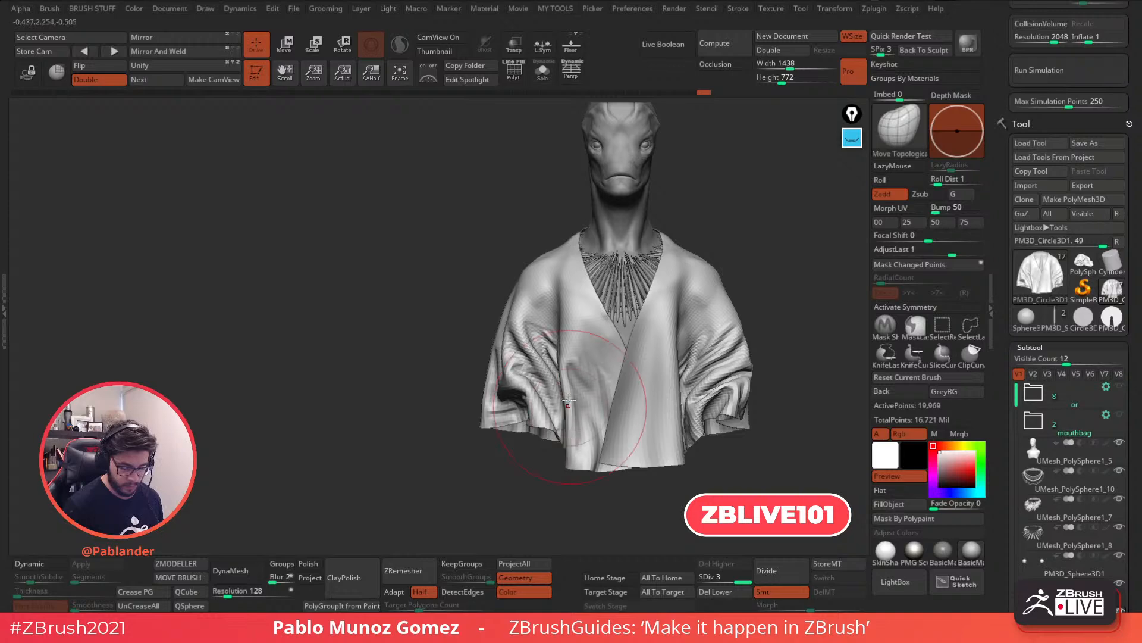
pyautogui.moveTo(673, 457)
pyautogui.mouseDown(button='right')
pyautogui.moveTo(722, 459)
pyautogui.moveTo(721, 470)
pyautogui.moveTo(683, 472)
pyautogui.moveTo(707, 470)
pyautogui.moveTo(719, 452)
pyautogui.moveTo(726, 337)
pyautogui.moveTo(666, 352)
pyautogui.moveTo(709, 339)
pyautogui.moveTo(708, 357)
pyautogui.moveTo(724, 321)
pyautogui.moveTo(706, 395)
pyautogui.mouseUp(button='right')
pyautogui.moveTo(645, 419); pyautogui.dragTo(649, 427)
pyautogui.keyDown('alt'); pyautogui.moveTo(653, 441); pyautogui.dragTo(668, 372, button='right'); pyautogui.keyUp('alt')
pyautogui.moveTo(625, 469); pyautogui.dragTo(611, 468)
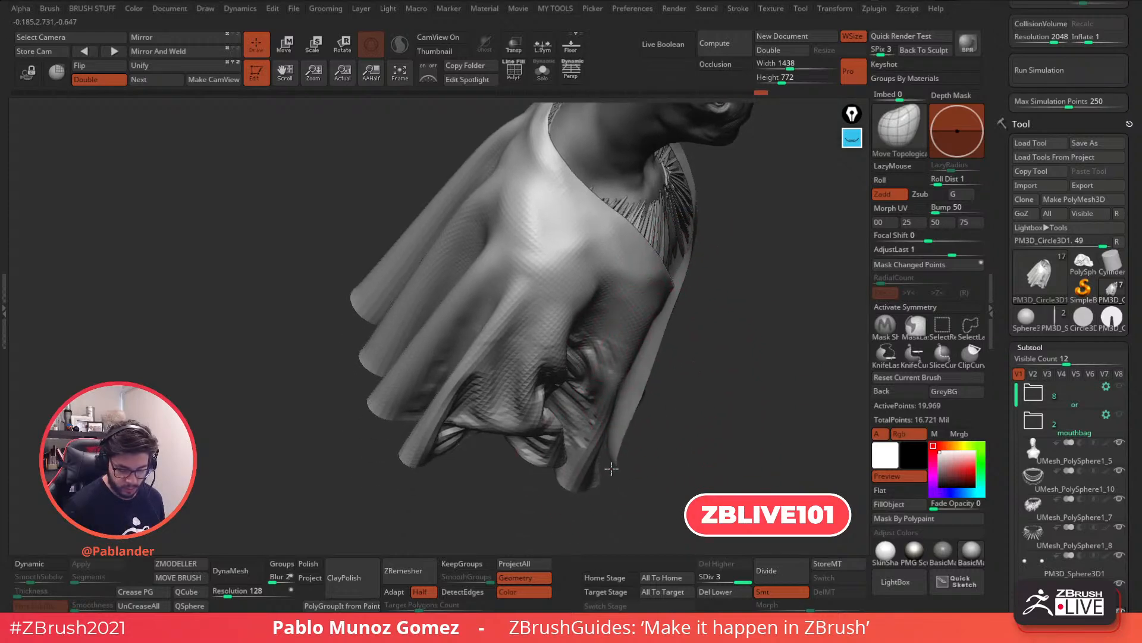
pyautogui.moveTo(726, 410)
pyautogui.mouseDown(button='right')
pyautogui.moveTo(662, 382)
pyautogui.moveTo(630, 331)
pyautogui.moveTo(657, 339)
pyautogui.mouseUp(button='right')
pyautogui.keyDown('shift'); pyautogui.moveTo(657, 275); pyautogui.dragTo(625, 303, button='right'); pyautogui.keyUp('shift')
pyautogui.moveTo(578, 314); pyautogui.dragTo(618, 281)
pyautogui.moveTo(697, 185)
pyautogui.keyDown('alt'); pyautogui.mouseDown(button='right')
pyautogui.moveTo(671, 262)
pyautogui.moveTo(688, 291)
pyautogui.moveTo(690, 274)
pyautogui.mouseUp(button='right'); pyautogui.keyUp('alt')
pyautogui.moveTo(691, 274); pyautogui.dragTo(709, 283, button='right')
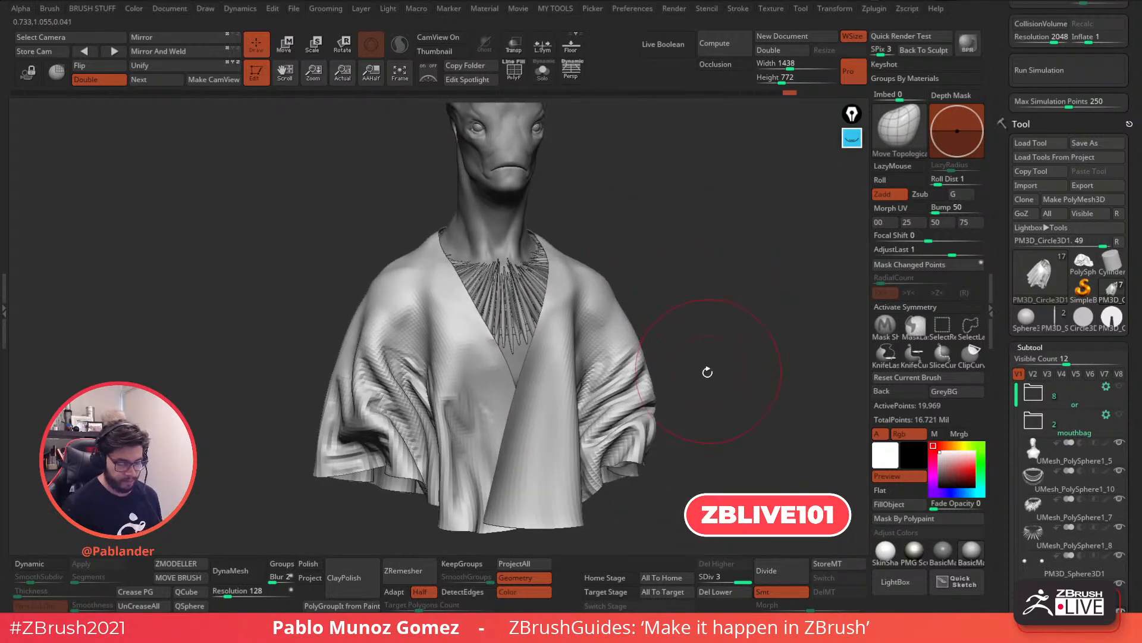
# Turn on Dynamic Subdiv for the cape and set SmoothSubdiv to 1
pyautogui.moveTo(1006, 327); pyautogui.dragTo(1011, 166)
pyautogui.moveTo(999, 392); pyautogui.dragTo(1006, 303)
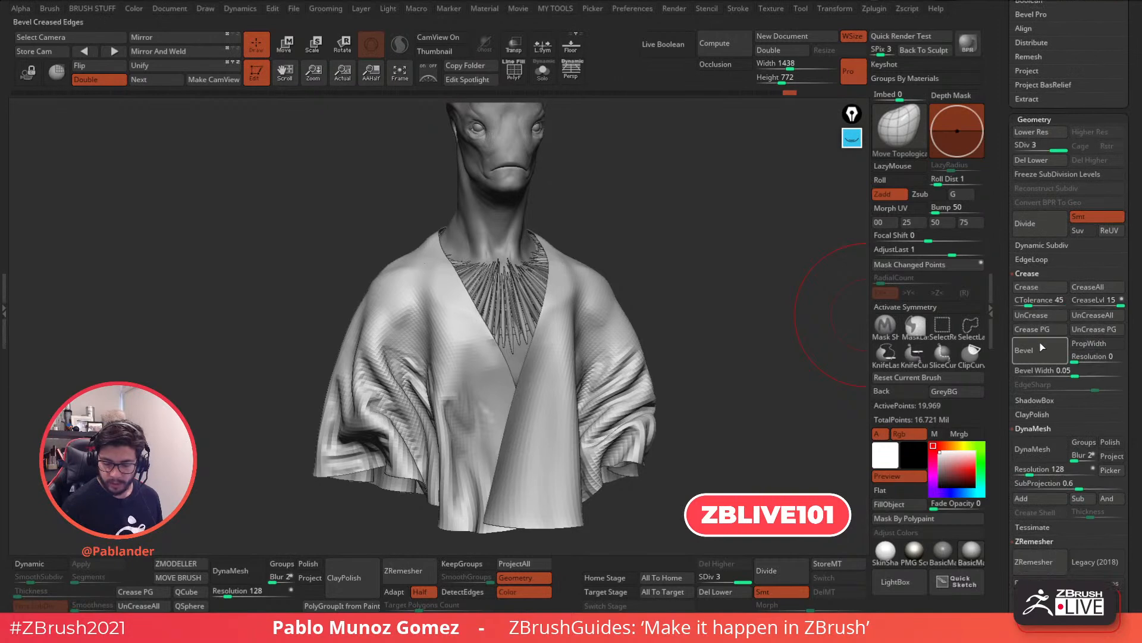
pyautogui.click(1053, 244)
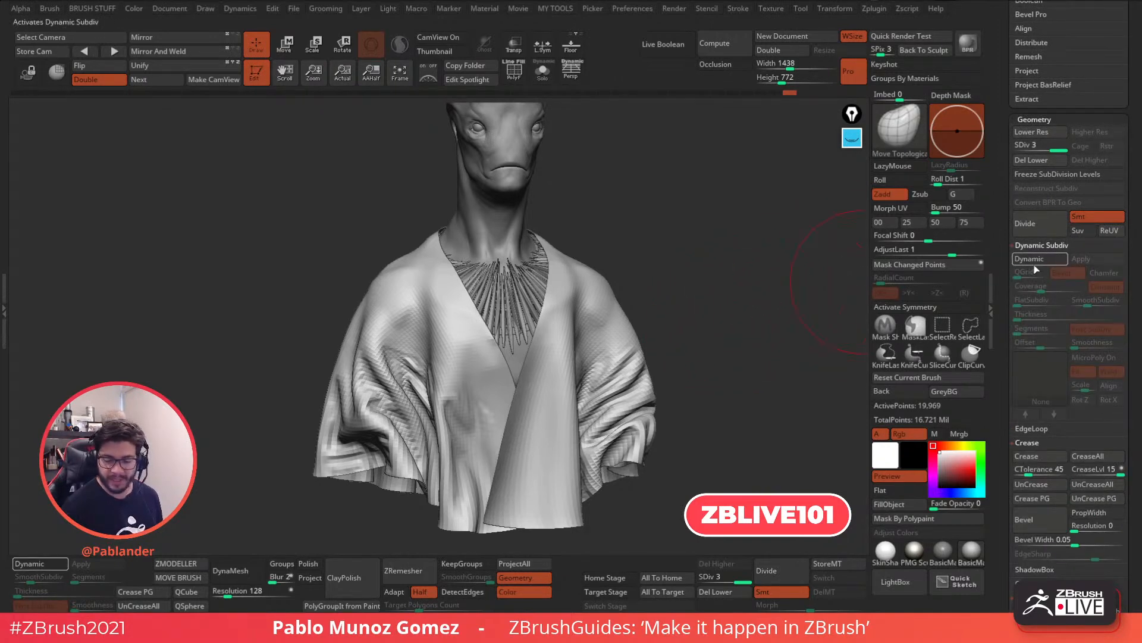
pyautogui.click(1046, 259)
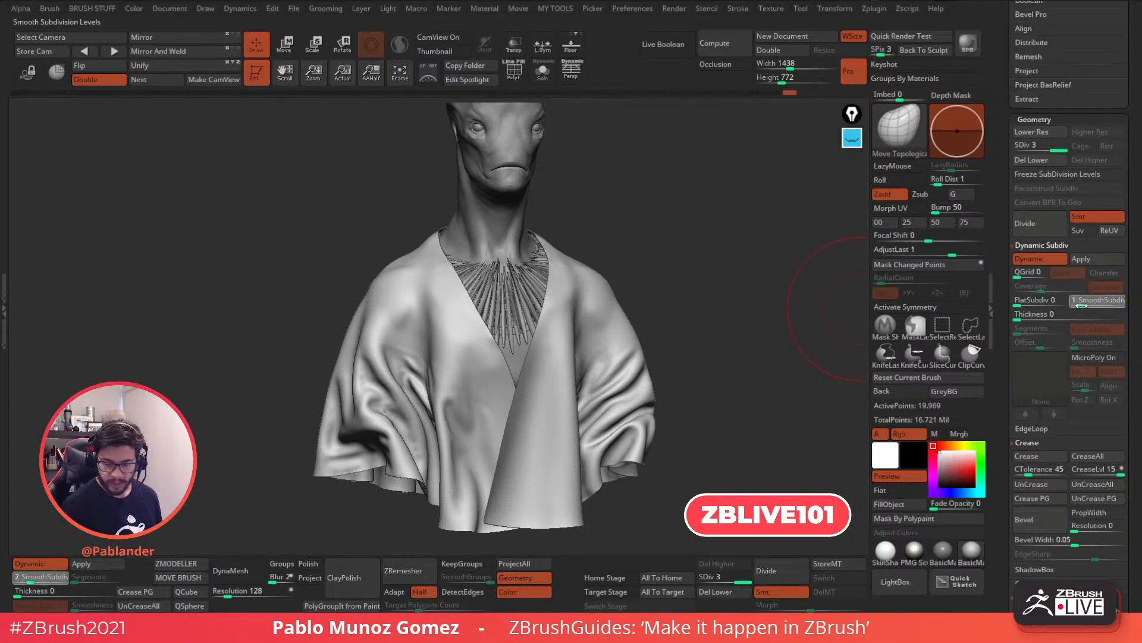
pyautogui.moveTo(1082, 305); pyautogui.dragTo(1083, 304)
# Give the cape a dynamic thickness of 0.00308
pyautogui.keyDown('alt'); pyautogui.moveTo(717, 355); pyautogui.dragTo(721, 302); pyautogui.keyUp('alt')
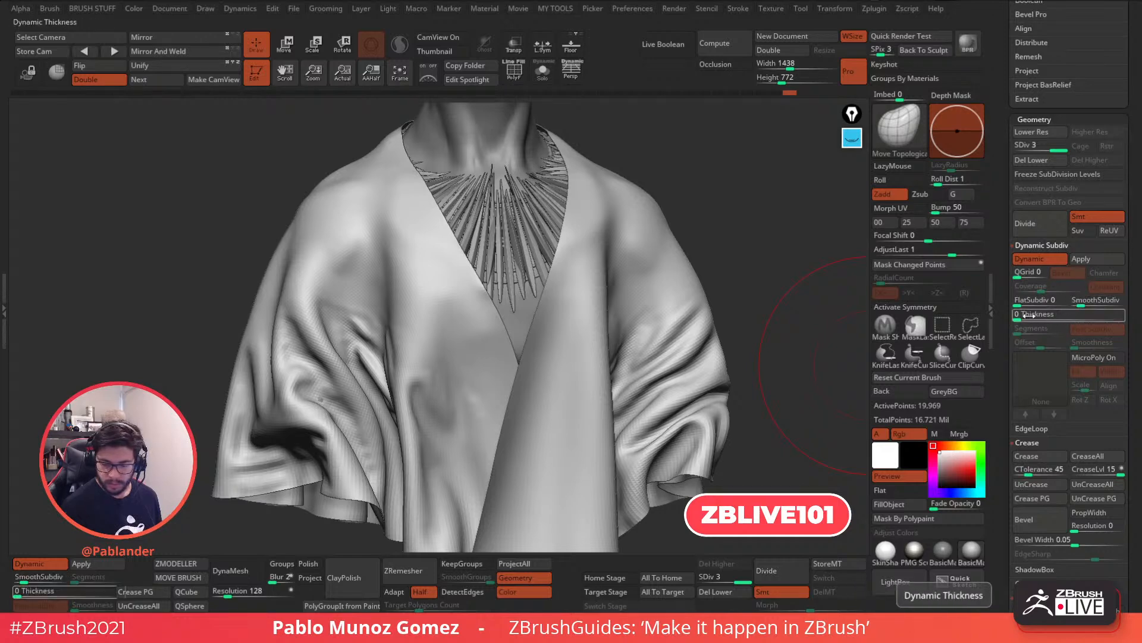
pyautogui.moveTo(1031, 315); pyautogui.dragTo(1045, 316)
pyautogui.keyDown('ctrl'); pyautogui.moveTo(684, 342); pyautogui.dragTo(765, 327, button='right'); pyautogui.keyUp('ctrl')
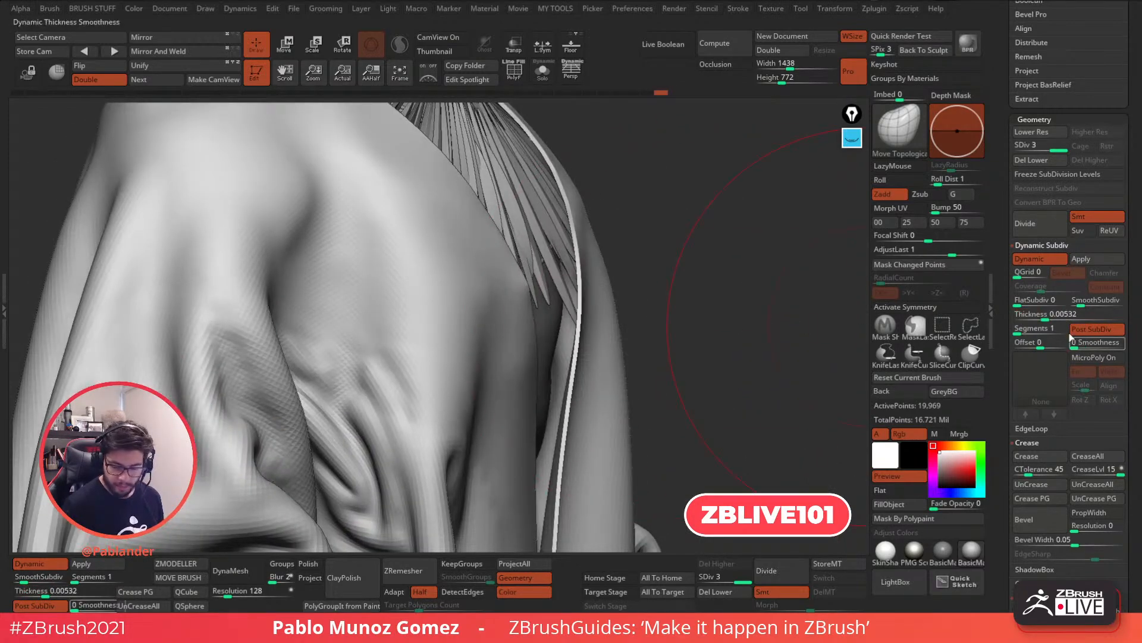
pyautogui.moveTo(1048, 315); pyautogui.dragTo(1045, 315)
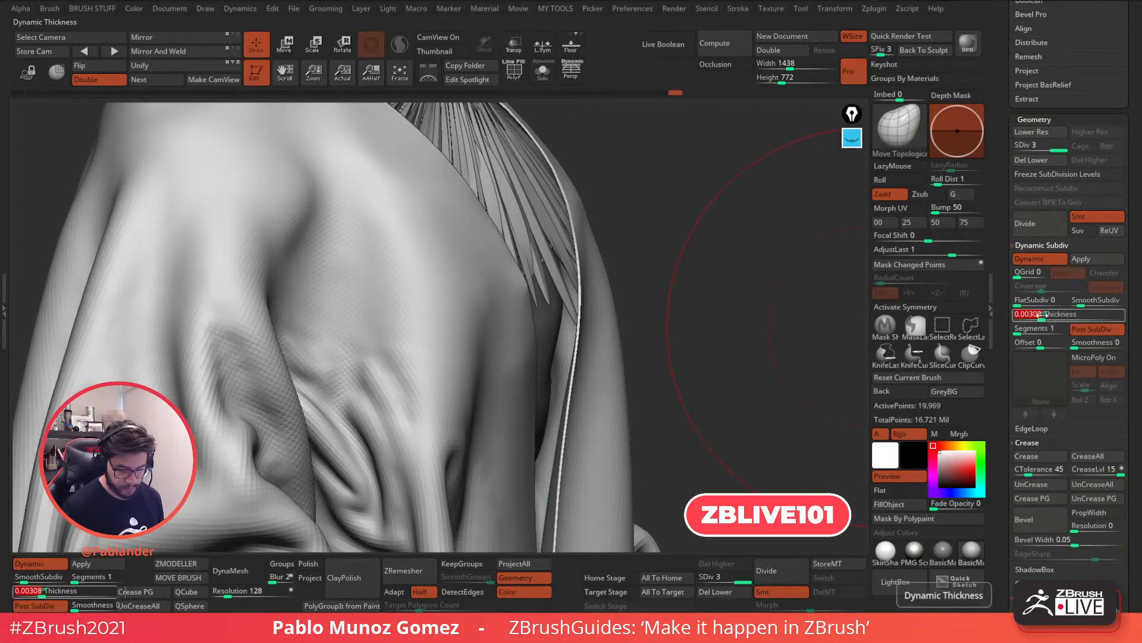
# Change the model to the tan PMG material and turn off Post SubDiv for the cape's thickness
pyautogui.keyDown('ctrl'); pyautogui.moveTo(723, 364); pyautogui.dragTo(751, 322, button='right'); pyautogui.keyUp('ctrl')
pyautogui.moveTo(653, 339)
pyautogui.mouseDown(button='right')
pyautogui.moveTo(601, 345)
pyautogui.moveTo(642, 357)
pyautogui.mouseUp(button='right')
pyautogui.moveTo(690, 292)
pyautogui.keyDown('ctrl'); pyautogui.mouseDown(button='right')
pyautogui.moveTo(694, 402)
pyautogui.moveTo(688, 334)
pyautogui.moveTo(661, 381)
pyautogui.mouseUp(button='right'); pyautogui.keyUp('ctrl')
pyautogui.press('space')
pyautogui.click(674, 331)
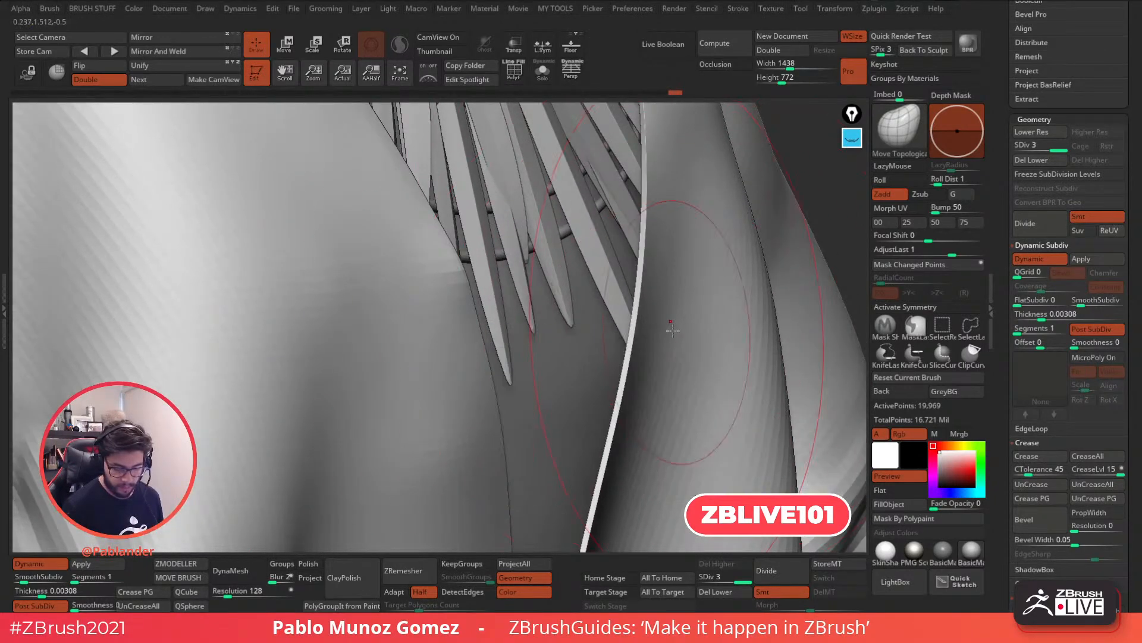
pyautogui.press('space')
pyautogui.moveTo(676, 326); pyautogui.dragTo(661, 327)
pyautogui.moveTo(659, 352); pyautogui.dragTo(616, 382, button='right')
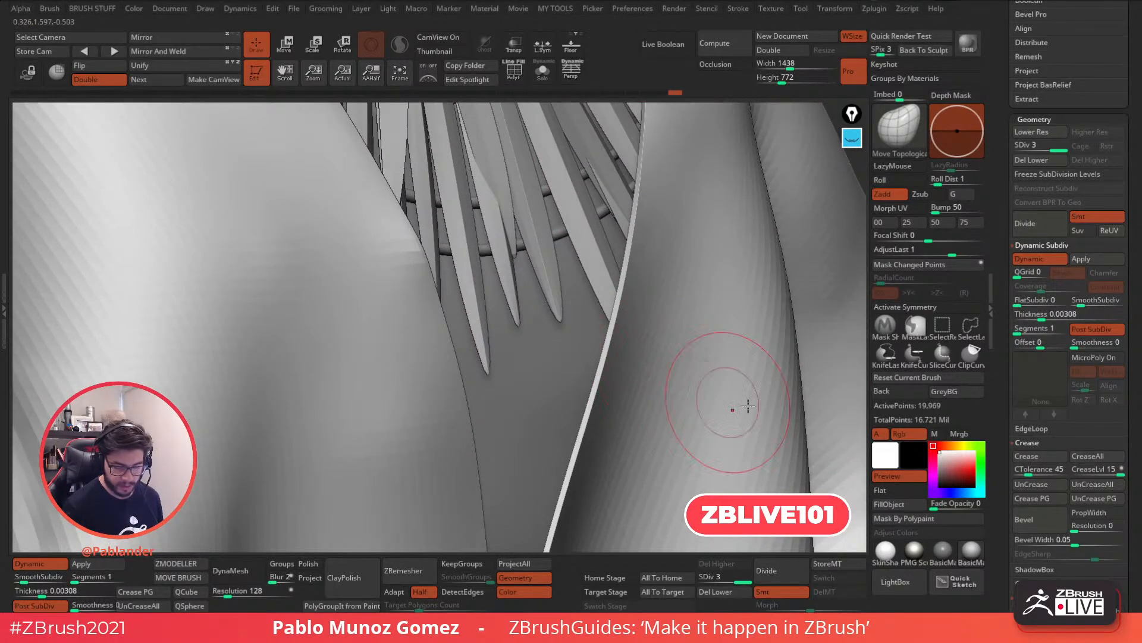
pyautogui.click(914, 550)
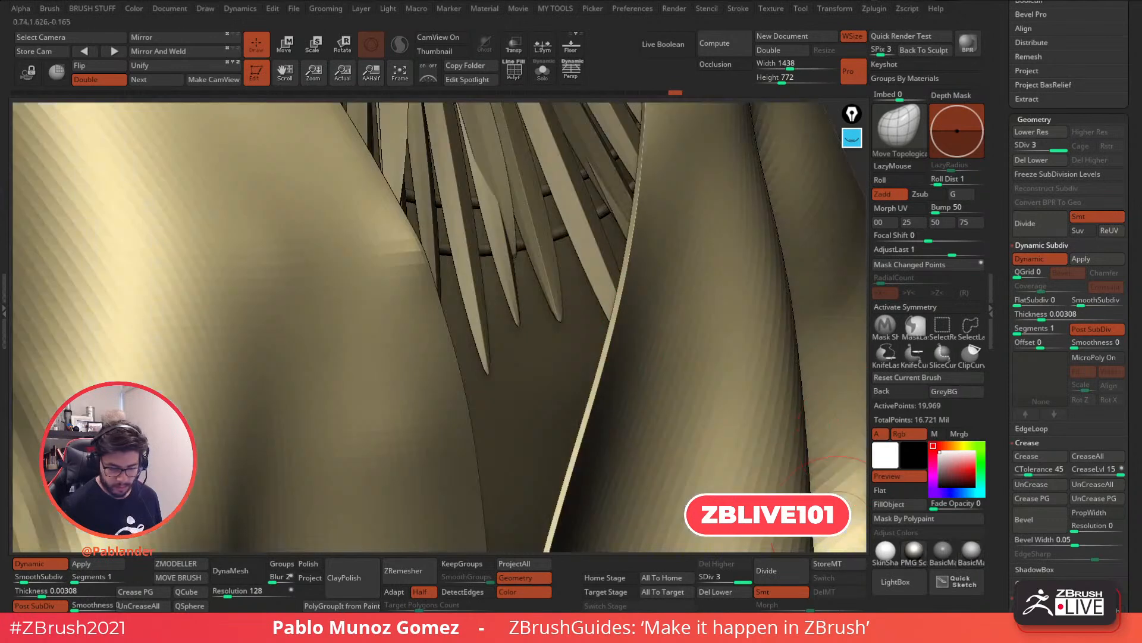
pyautogui.click(1095, 329)
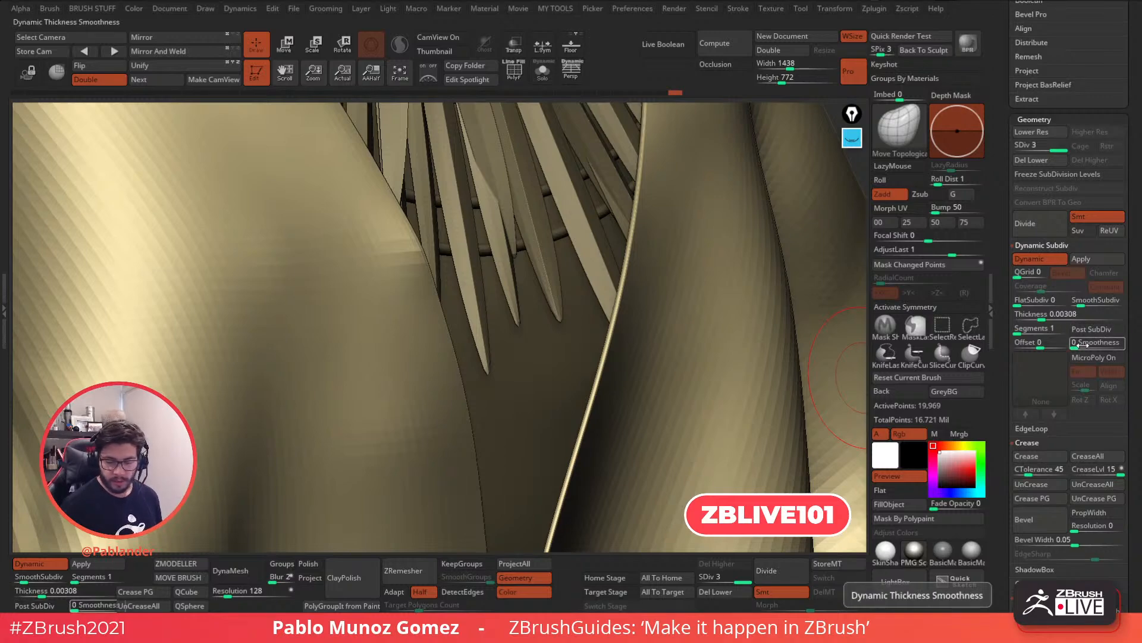
# Examine the cape's edge thickness and folds from several angles at subdivision levels 3 and 1
pyautogui.moveTo(651, 279)
pyautogui.mouseDown(button='right')
pyautogui.moveTo(681, 316)
pyautogui.moveTo(621, 329)
pyautogui.moveTo(688, 342)
pyautogui.moveTo(676, 321)
pyautogui.moveTo(626, 348)
pyautogui.moveTo(711, 343)
pyautogui.moveTo(746, 312)
pyautogui.moveTo(736, 257)
pyautogui.mouseUp(button='right')
pyautogui.rightClick(729, 324)
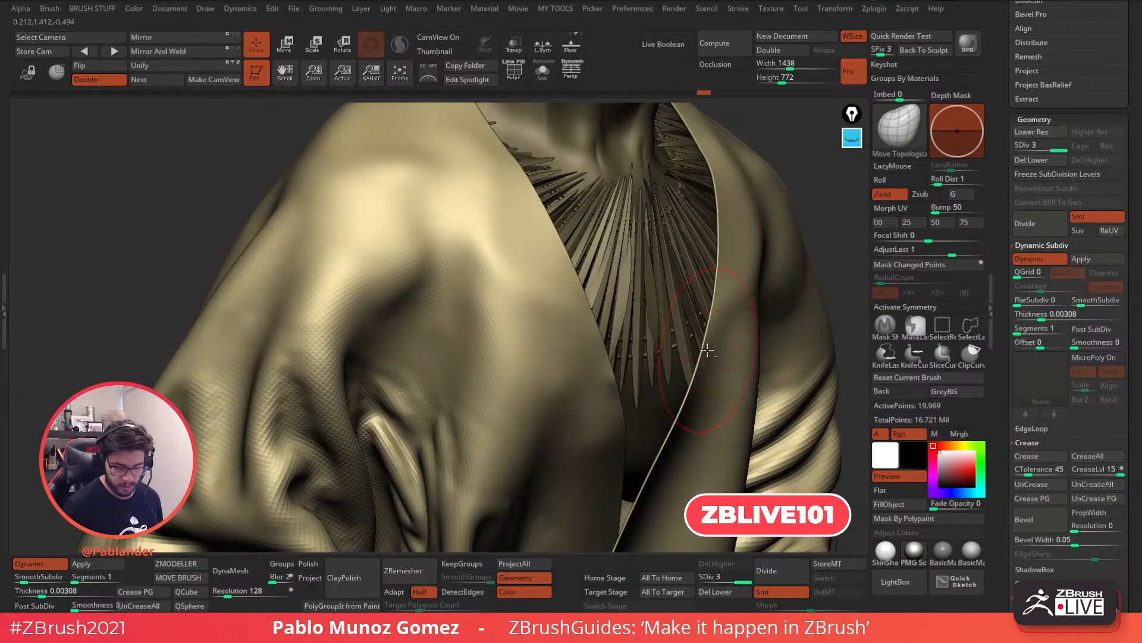
pyautogui.moveTo(695, 388)
pyautogui.mouseDown(button='right')
pyautogui.moveTo(713, 388)
pyautogui.moveTo(671, 361)
pyautogui.moveTo(683, 354)
pyautogui.mouseUp(button='right')
pyautogui.moveTo(675, 405)
pyautogui.mouseDown(button='right')
pyautogui.moveTo(726, 339)
pyautogui.moveTo(674, 357)
pyautogui.moveTo(727, 240)
pyautogui.moveTo(691, 364)
pyautogui.mouseUp(button='right')
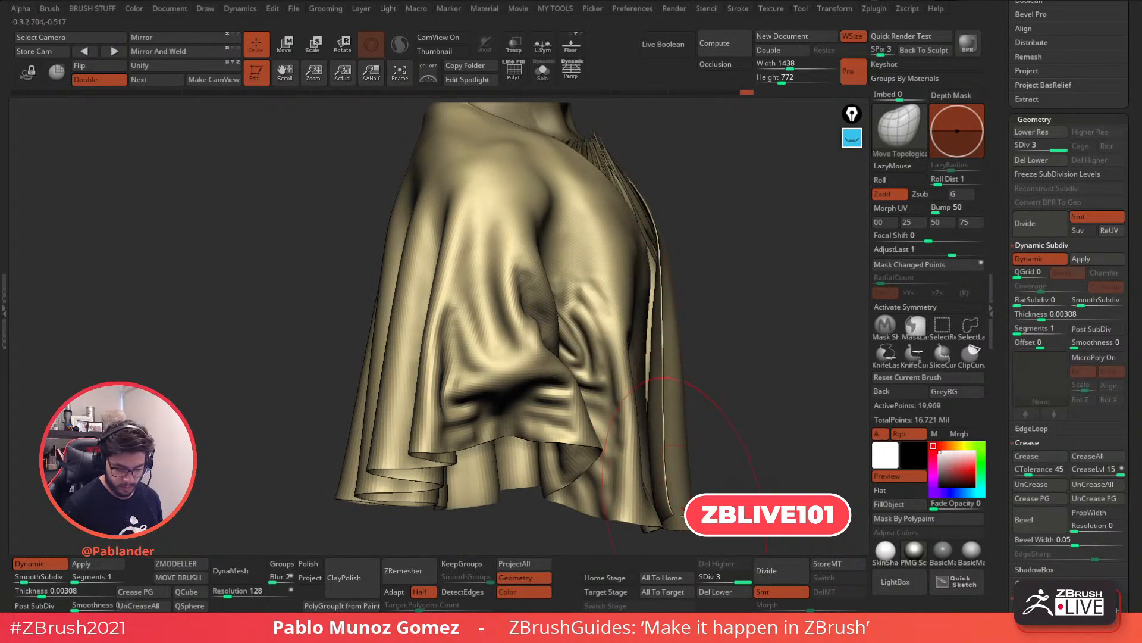
pyautogui.hotkey('shift', 'd')
pyautogui.hotkey('shift', 'd')
pyautogui.press('d')
pyautogui.press('d')
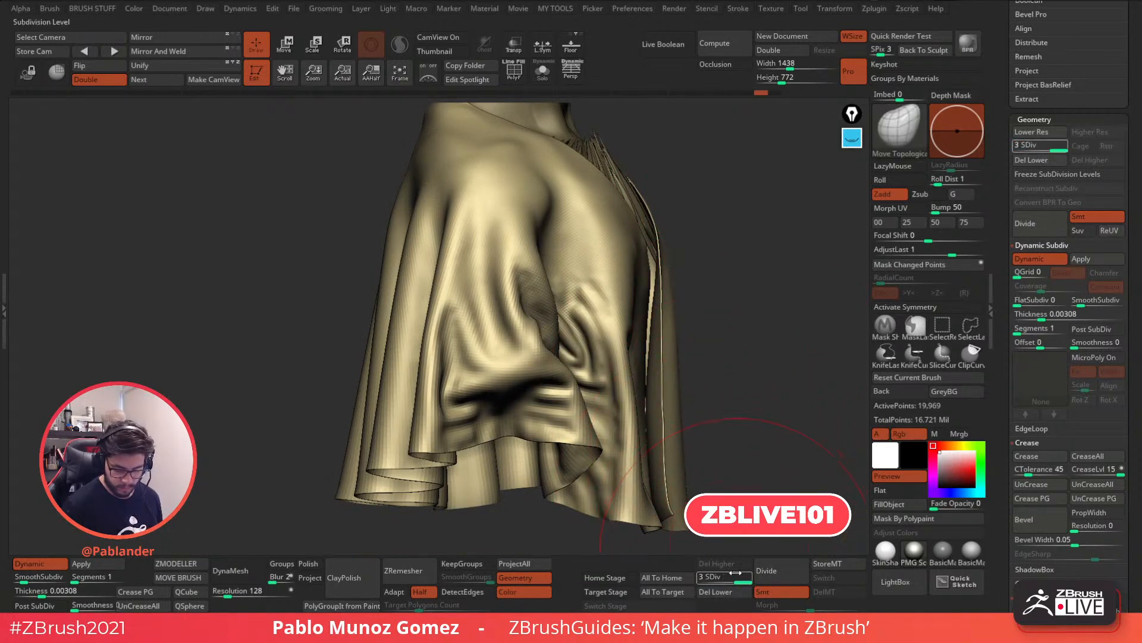
pyautogui.hotkey('shift', 'd')
pyautogui.hotkey('shift', 'd')
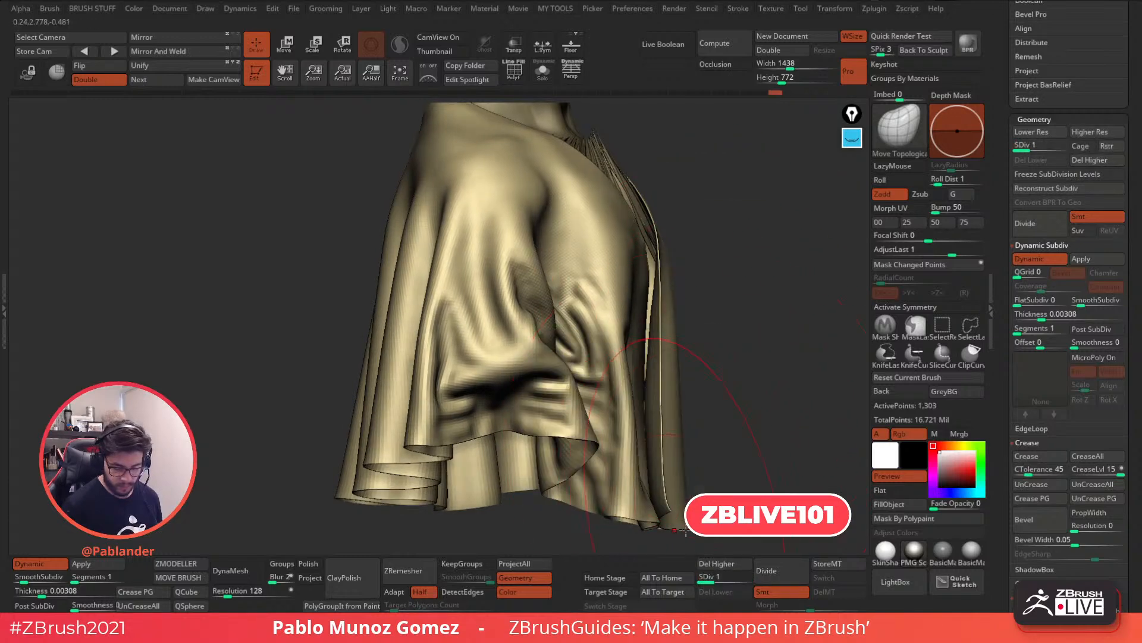
# Nudge the edge of the cape's front opening at subdivision level 1 with Move Topological and return to level 3
pyautogui.moveTo(751, 426); pyautogui.dragTo(625, 405)
pyautogui.press('space')
pyautogui.press('space')
pyautogui.moveTo(702, 276); pyautogui.dragTo(698, 275)
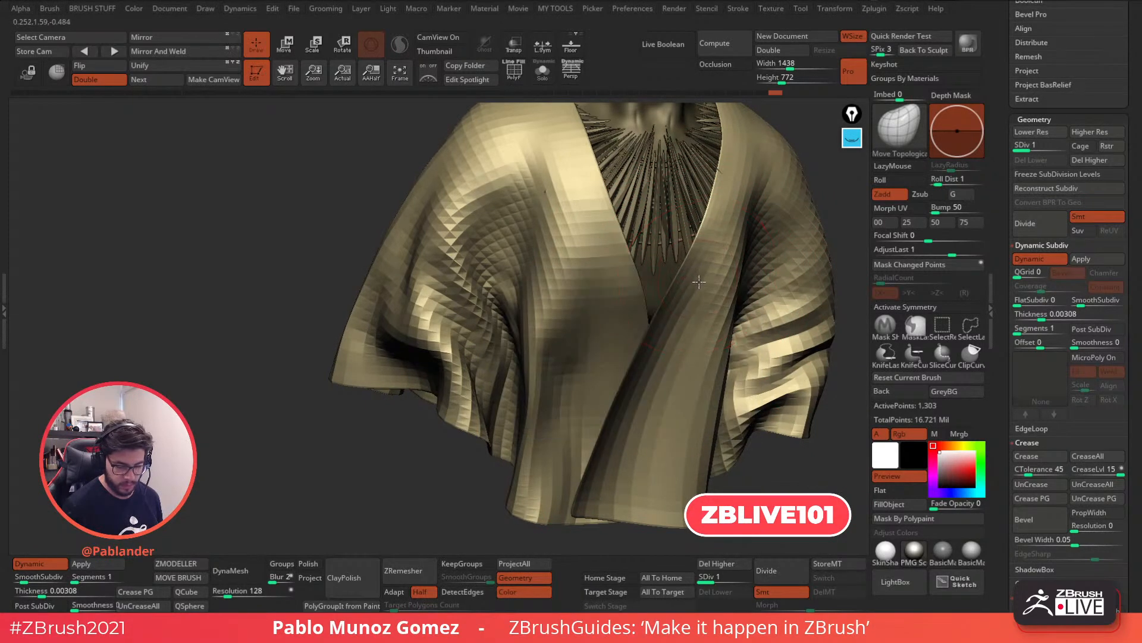
pyautogui.moveTo(698, 285); pyautogui.dragTo(709, 258, button='right')
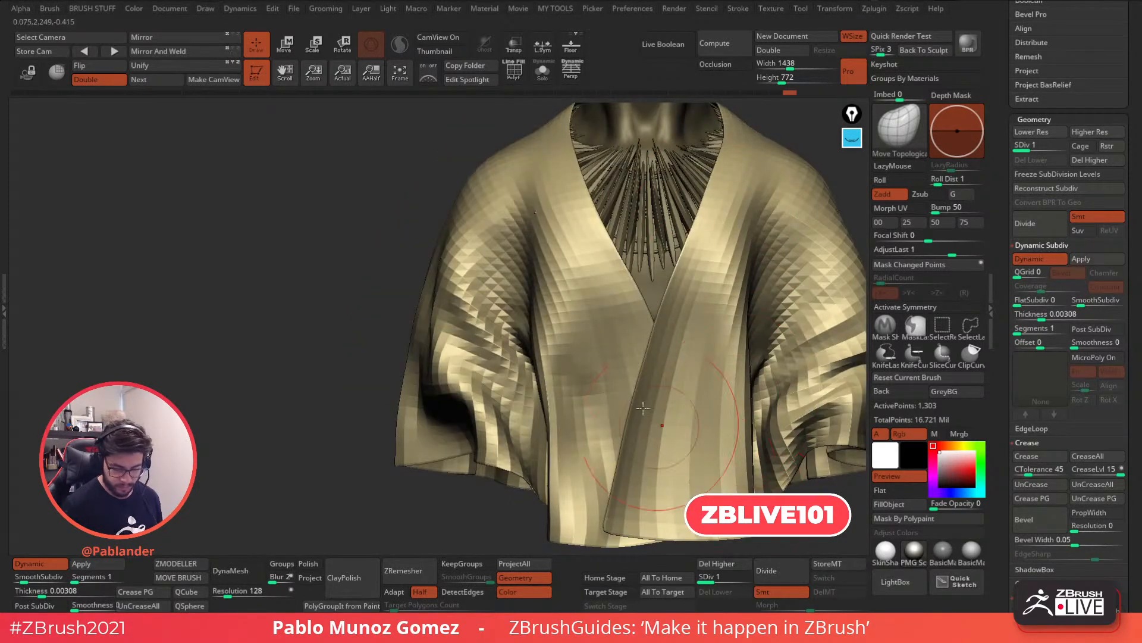
pyautogui.press('d')
pyautogui.press('d')
pyautogui.press('f')
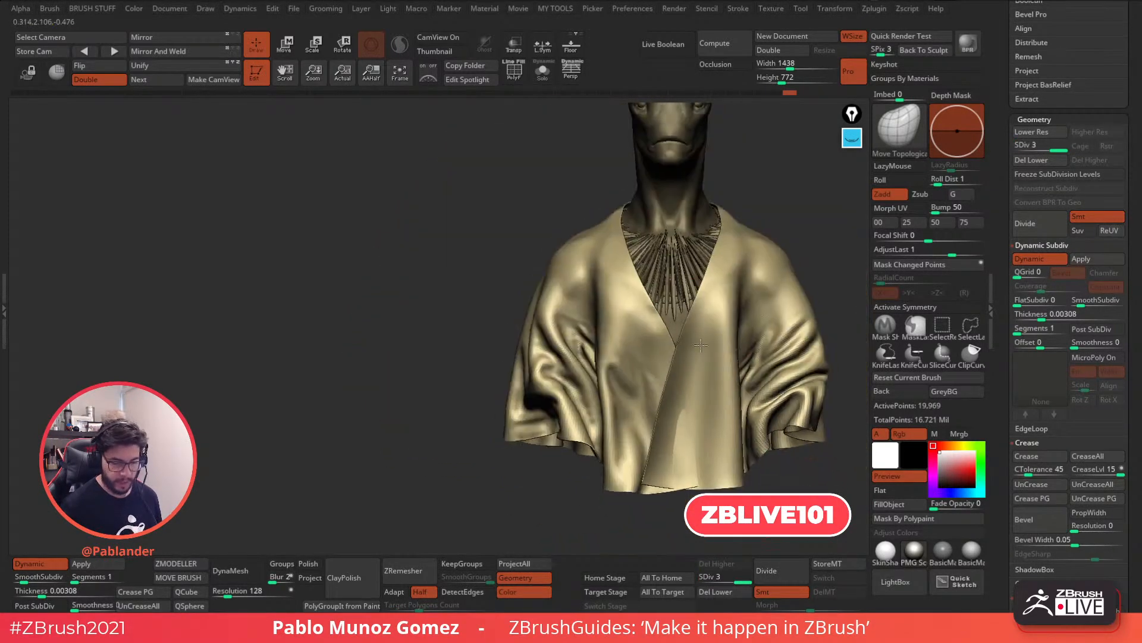
# Switch to the Standard brush, then smooth and sculpt the folds on the sleeve at the alien's left side
pyautogui.moveTo(696, 273); pyautogui.dragTo(699, 300, button='right')
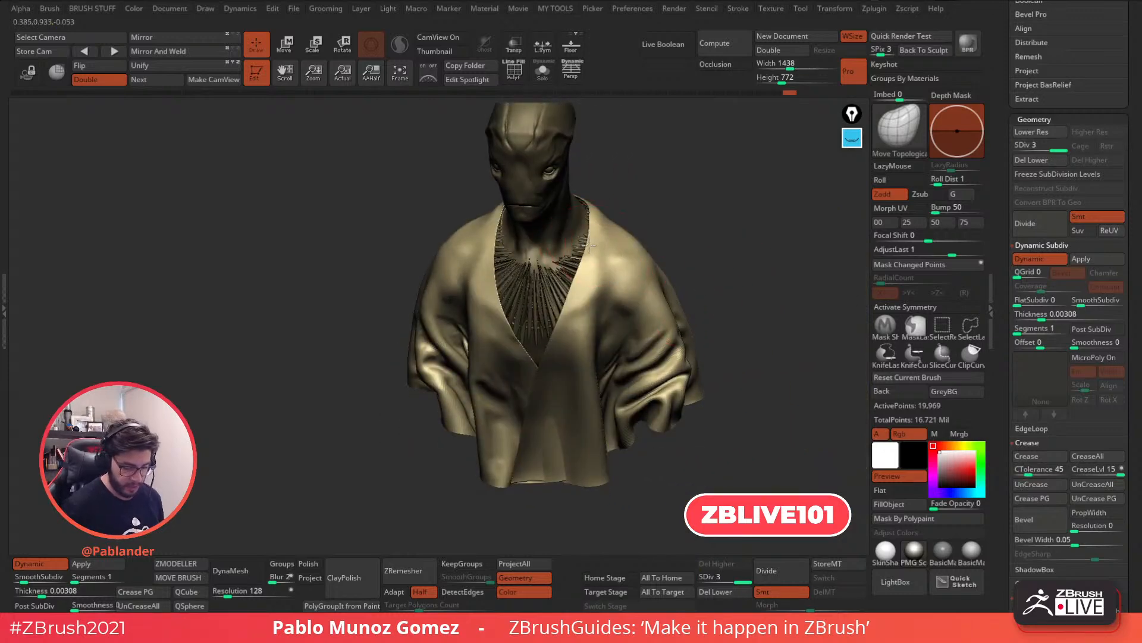
pyautogui.moveTo(589, 244)
pyautogui.mouseDown(button='right')
pyautogui.moveTo(651, 196)
pyautogui.moveTo(708, 275)
pyautogui.moveTo(645, 288)
pyautogui.moveTo(724, 273)
pyautogui.moveTo(701, 274)
pyautogui.moveTo(703, 299)
pyautogui.moveTo(737, 291)
pyautogui.mouseUp(button='right')
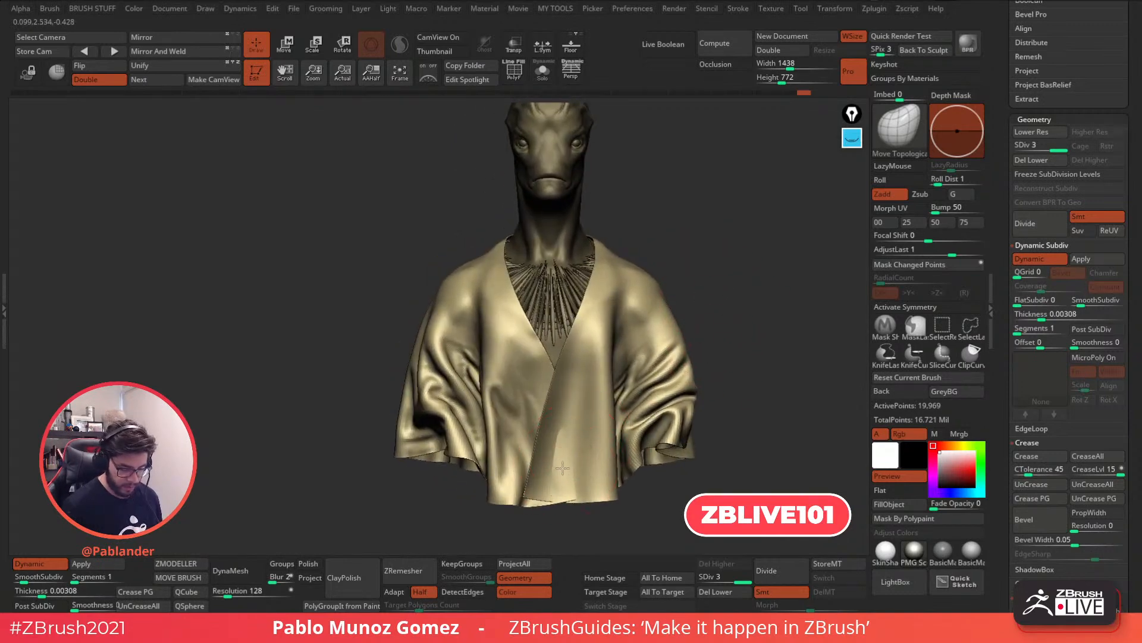
pyautogui.moveTo(716, 281)
pyautogui.keyDown('alt'); pyautogui.mouseDown(button='right')
pyautogui.moveTo(720, 357)
pyautogui.moveTo(704, 309)
pyautogui.moveTo(682, 343)
pyautogui.moveTo(773, 336)
pyautogui.moveTo(758, 283)
pyautogui.mouseUp(button='right'); pyautogui.keyUp('alt')
pyautogui.press('space')
pyautogui.click(718, 357)
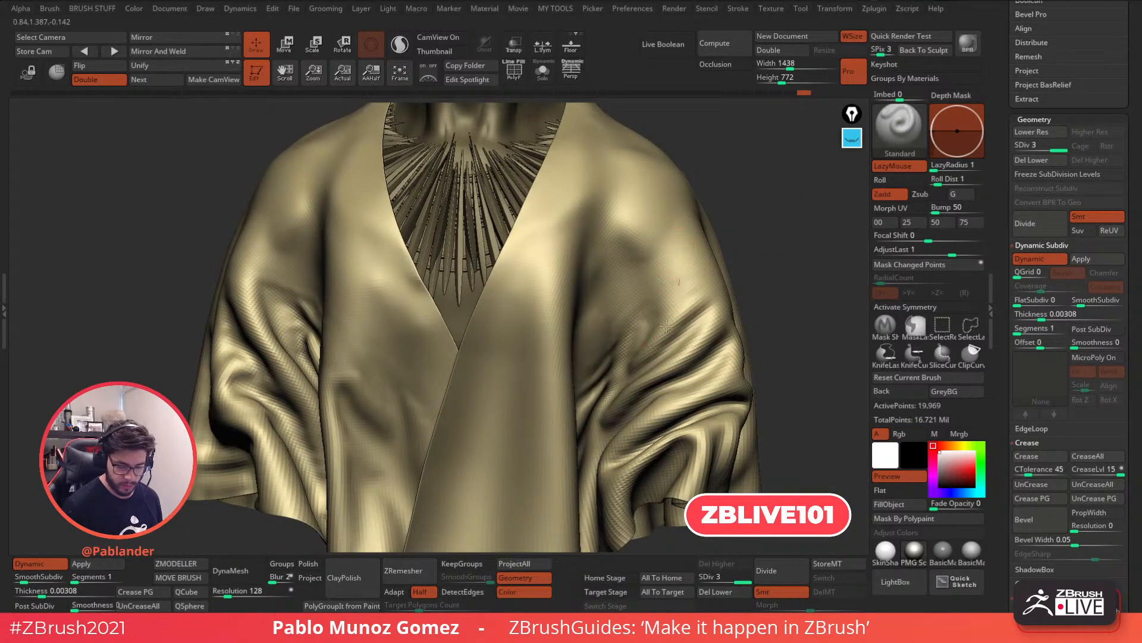
pyautogui.press('shift')
pyautogui.keyDown('shift'); pyautogui.moveTo(680, 291); pyautogui.dragTo(684, 265); pyautogui.keyUp('shift')
pyautogui.moveTo(702, 268)
pyautogui.mouseDown(button='right')
pyautogui.moveTo(727, 267)
pyautogui.moveTo(712, 269)
pyautogui.mouseUp(button='right')
pyautogui.moveTo(662, 284)
pyautogui.keyDown('shift'); pyautogui.mouseDown()
pyautogui.moveTo(667, 240)
pyautogui.moveTo(661, 326)
pyautogui.mouseUp(); pyautogui.keyUp('shift')
pyautogui.moveTo(674, 240)
pyautogui.mouseDown()
pyautogui.moveTo(641, 359)
pyautogui.moveTo(648, 332)
pyautogui.moveTo(620, 363)
pyautogui.mouseUp()
pyautogui.keyDown('alt'); pyautogui.moveTo(620, 360); pyautogui.dragTo(702, 345, button='right'); pyautogui.keyUp('alt')
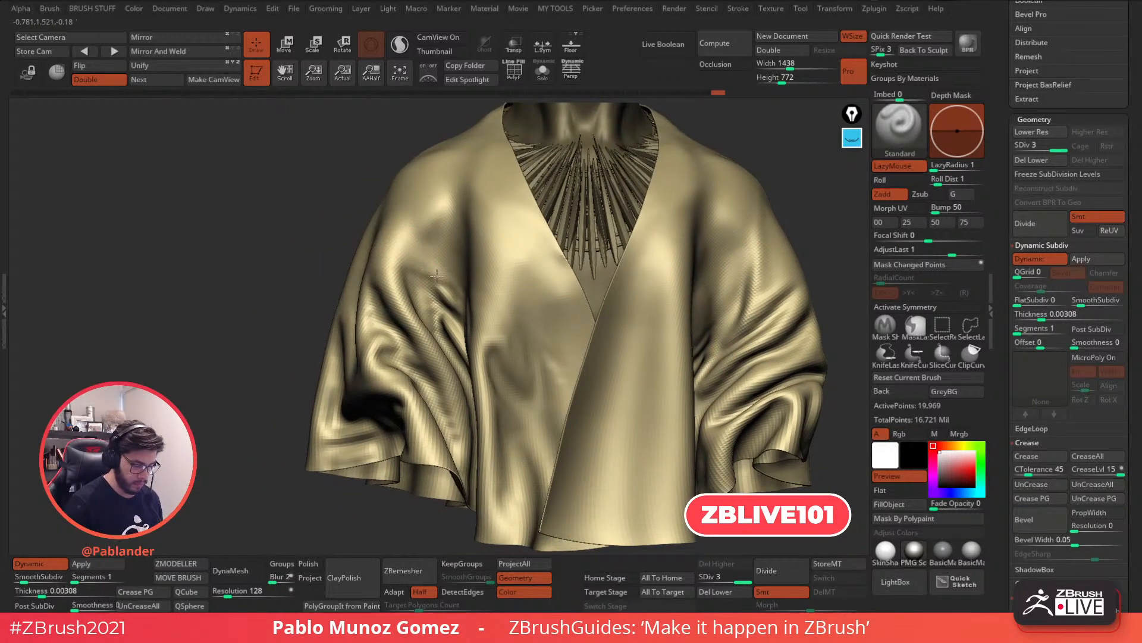
# Sculpt drapery folds from the alien's right shoulder down to the armpit and soften them with Smooth
pyautogui.moveTo(424, 265); pyautogui.dragTo(455, 277, button='right')
pyautogui.moveTo(421, 269); pyautogui.dragTo(485, 287)
pyautogui.moveTo(464, 235); pyautogui.dragTo(457, 232, button='right')
pyautogui.moveTo(439, 207); pyautogui.dragTo(499, 302)
pyautogui.moveTo(443, 212); pyautogui.dragTo(499, 304)
pyautogui.moveTo(450, 182); pyautogui.dragTo(497, 290)
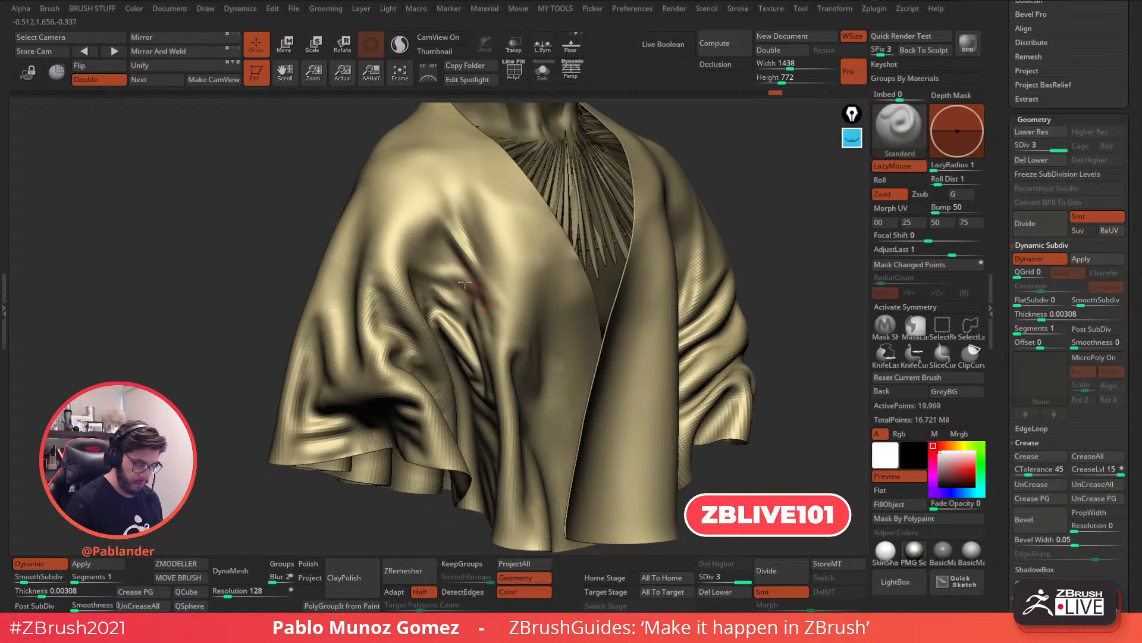
pyautogui.keyDown('shift'); pyautogui.moveTo(485, 301); pyautogui.dragTo(481, 256); pyautogui.keyUp('shift')
pyautogui.moveTo(506, 241); pyautogui.dragTo(467, 220, button='right')
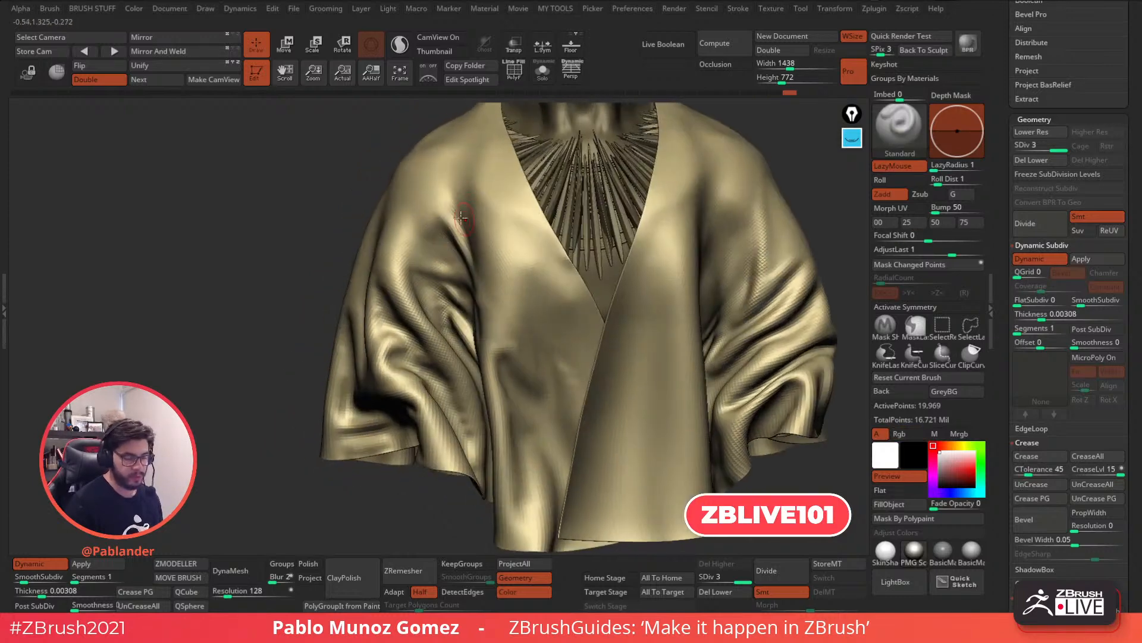
# Add short Standard brush folds across both of the cape's shoulders and smooth the one on the alien's left
pyautogui.moveTo(421, 197); pyautogui.dragTo(444, 221)
pyautogui.moveTo(775, 186)
pyautogui.keyDown('alt'); pyautogui.mouseDown(button='right')
pyautogui.moveTo(757, 236)
pyautogui.moveTo(658, 284)
pyautogui.moveTo(645, 250)
pyautogui.mouseUp(button='right'); pyautogui.keyUp('alt')
pyautogui.moveTo(660, 218)
pyautogui.mouseDown()
pyautogui.moveTo(598, 255)
pyautogui.moveTo(650, 213)
pyautogui.moveTo(586, 275)
pyautogui.mouseUp()
pyautogui.moveTo(631, 187); pyautogui.dragTo(723, 247, button='right')
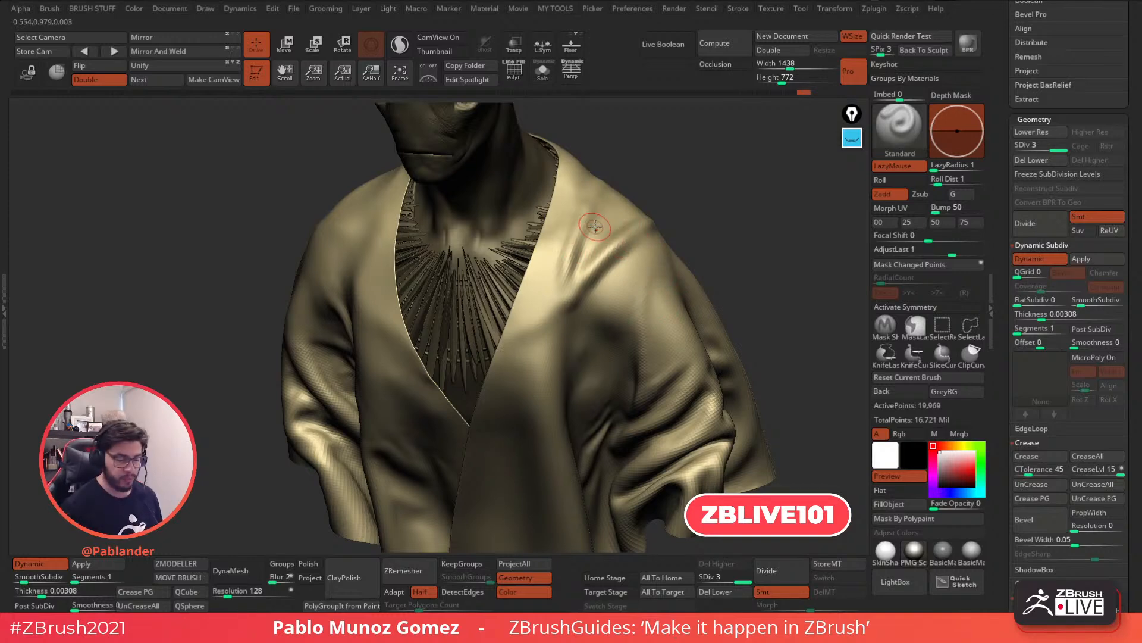
pyautogui.keyDown('shift'); pyautogui.moveTo(637, 255); pyautogui.dragTo(607, 237); pyautogui.keyUp('shift')
pyautogui.moveTo(604, 235)
pyautogui.mouseDown(button='right')
pyautogui.moveTo(648, 211)
pyautogui.moveTo(651, 233)
pyautogui.mouseUp(button='right')
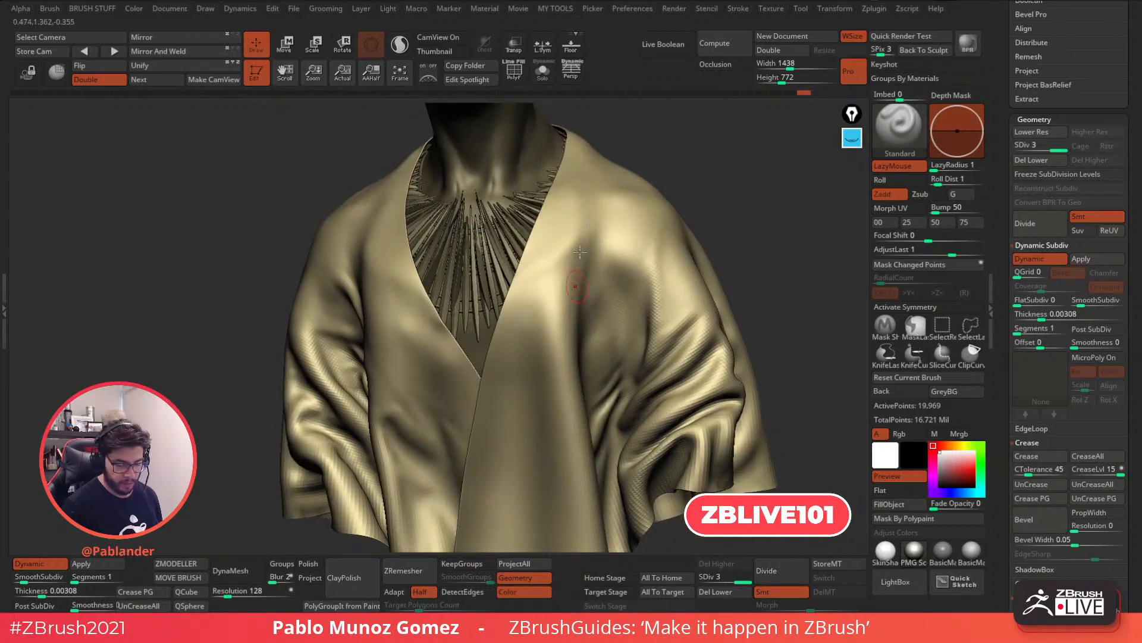
# Refine the shallow folds on the cape's front panel below the alien's right chest and smooth them
pyautogui.moveTo(600, 335); pyautogui.dragTo(660, 255, button='right')
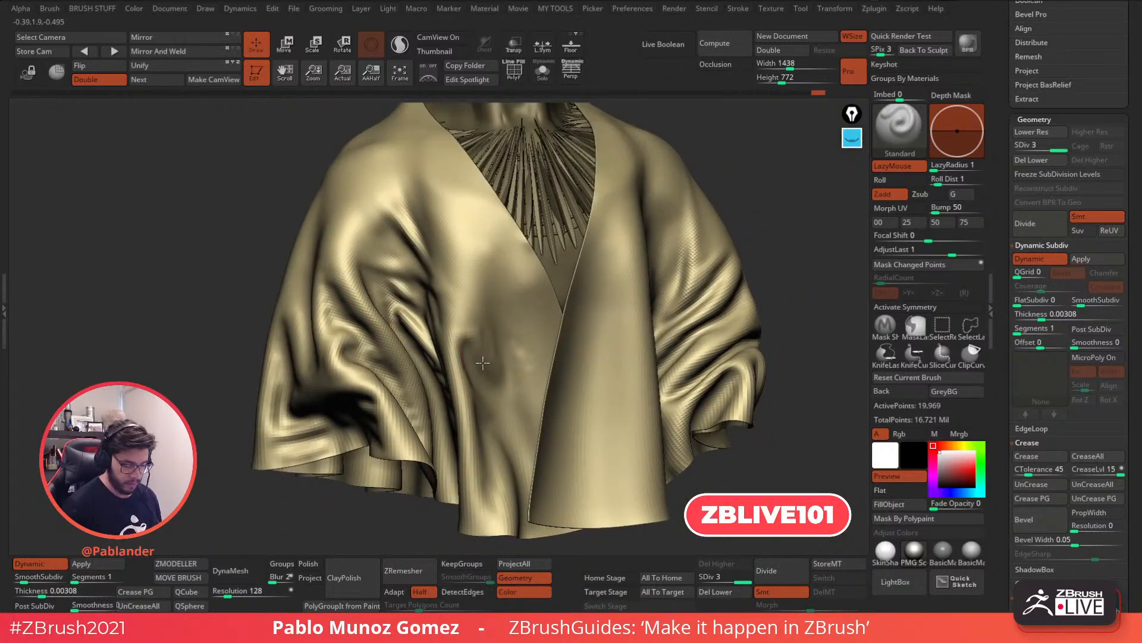
pyautogui.moveTo(499, 350); pyautogui.dragTo(497, 373, button='right')
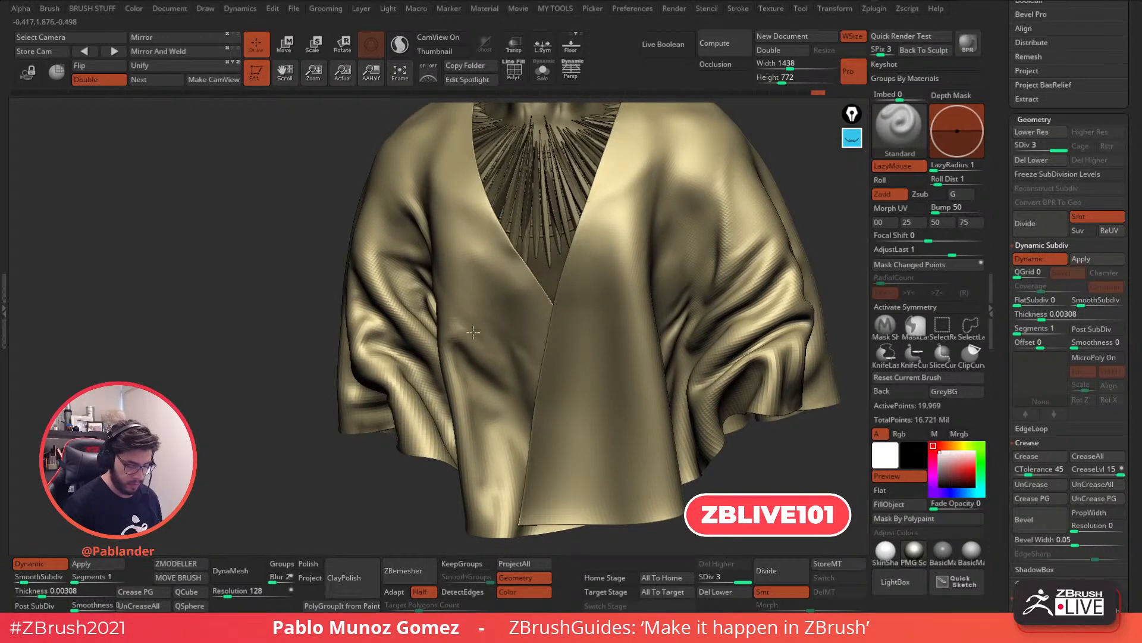
pyautogui.press('shift')
pyautogui.keyDown('shift'); pyautogui.moveTo(500, 319); pyautogui.dragTo(475, 350, button='right'); pyautogui.keyUp('shift')
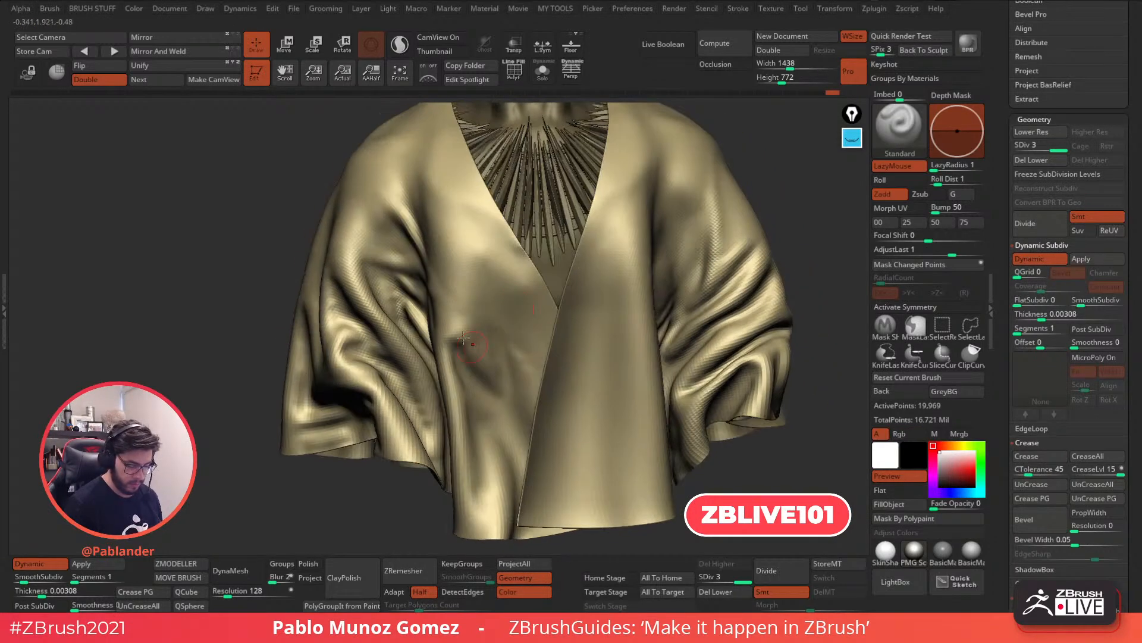
pyautogui.press('shift')
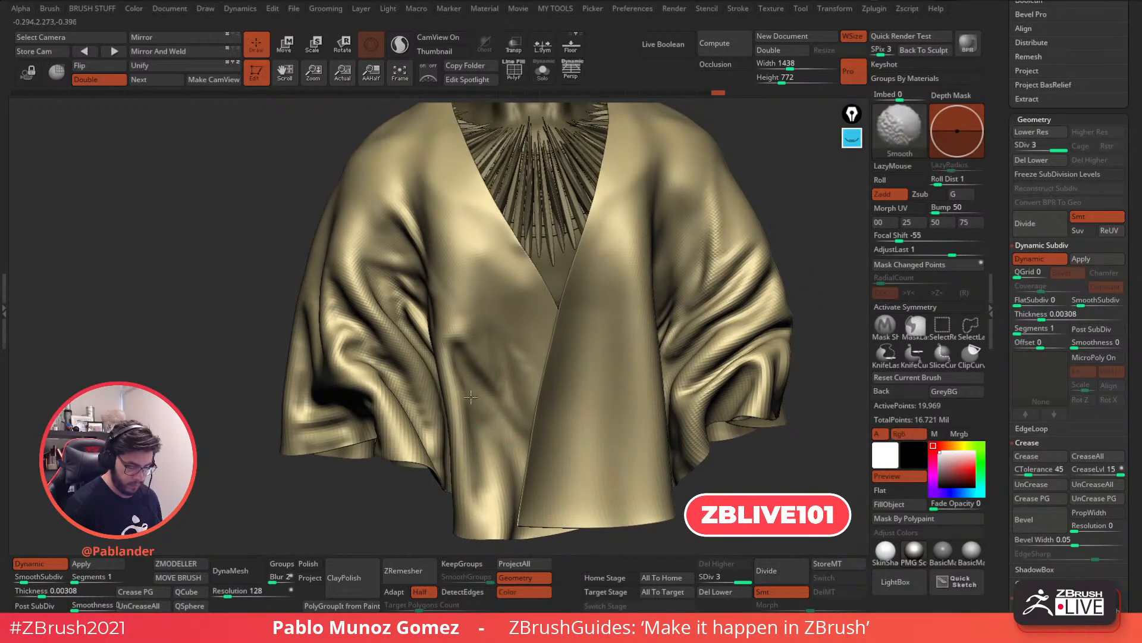
pyautogui.keyDown('shift'); pyautogui.moveTo(516, 401); pyautogui.dragTo(519, 410); pyautogui.keyUp('shift')
# Set SmoothSubdiv to 2 in the cape's Dynamic Subdiv settings and frame the whole bust
pyautogui.keyDown('ctrl'); pyautogui.moveTo(523, 393); pyautogui.dragTo(648, 227, button='right'); pyautogui.keyUp('ctrl')
pyautogui.keyDown('alt'); pyautogui.moveTo(724, 200); pyautogui.dragTo(701, 292, button='right'); pyautogui.keyUp('alt')
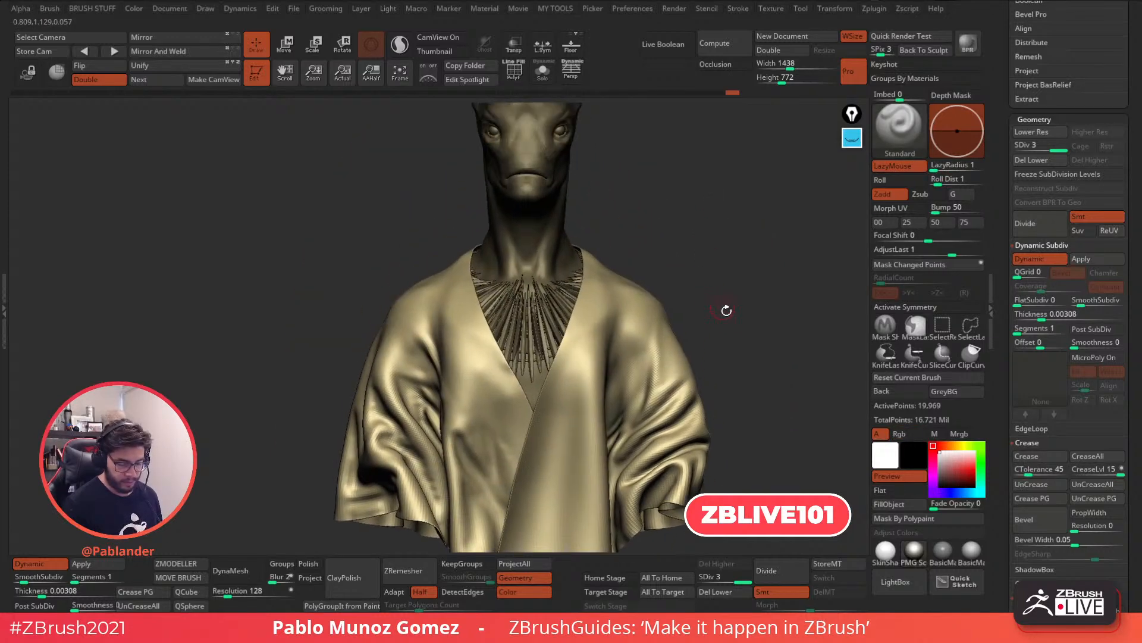
pyautogui.press('d')
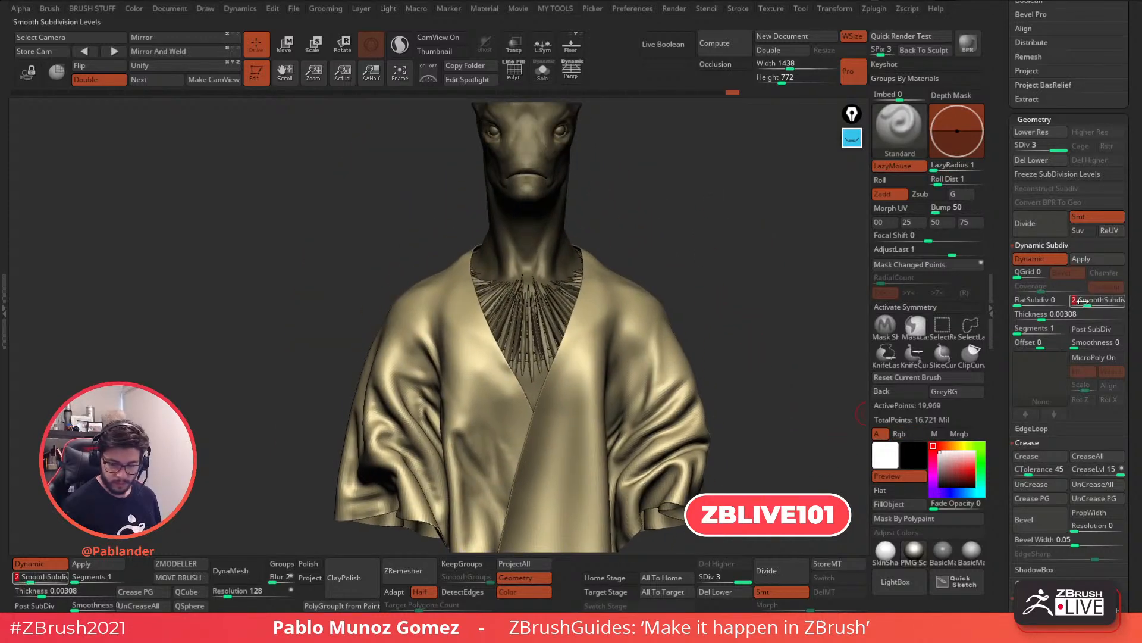
pyautogui.hotkey('shift', 'd')
pyautogui.moveTo(757, 366)
pyautogui.mouseDown()
pyautogui.moveTo(730, 355)
pyautogui.moveTo(719, 364)
pyautogui.moveTo(717, 321)
pyautogui.moveTo(693, 326)
pyautogui.moveTo(732, 327)
pyautogui.moveTo(740, 301)
pyautogui.moveTo(756, 320)
pyautogui.moveTo(718, 311)
pyautogui.moveTo(701, 286)
pyautogui.moveTo(692, 307)
pyautogui.mouseUp()
# Append a Cube3D subtool to the bust and convert it to a QCube
pyautogui.moveTo(1011, 184)
pyautogui.mouseDown()
pyautogui.moveTo(1004, 319)
pyautogui.moveTo(1010, 301)
pyautogui.mouseUp()
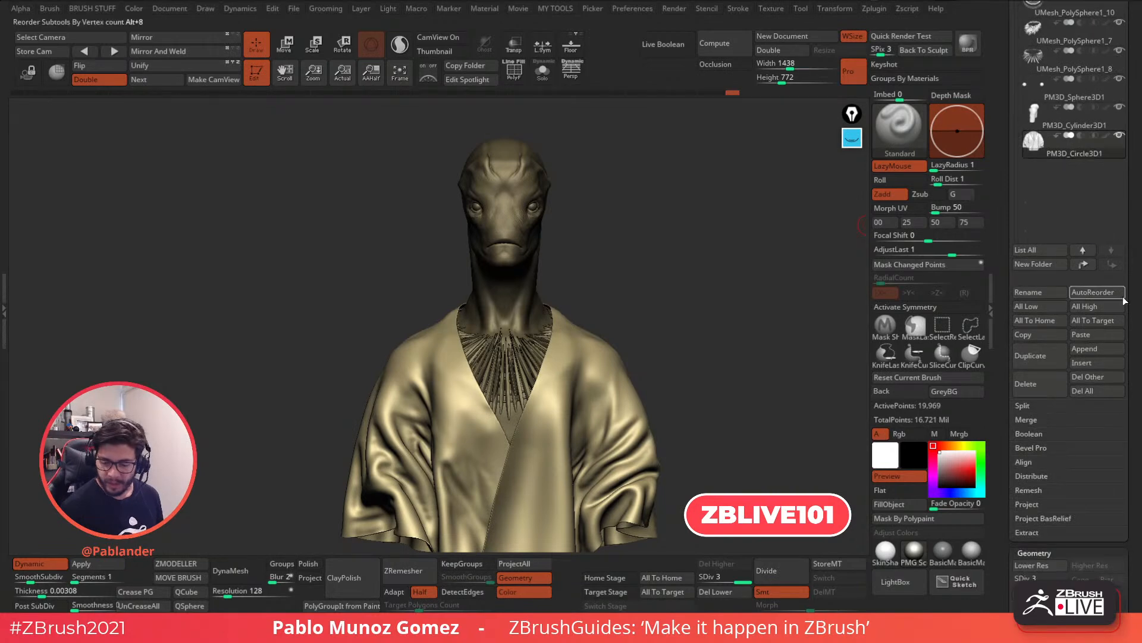
pyautogui.click(1104, 349)
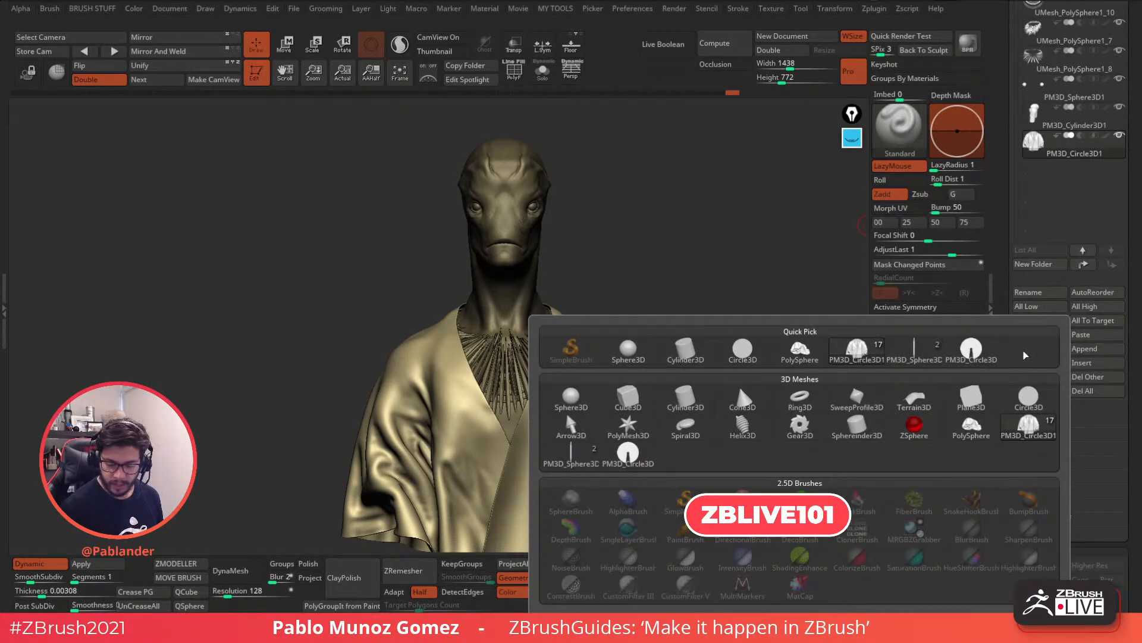
pyautogui.click(627, 397)
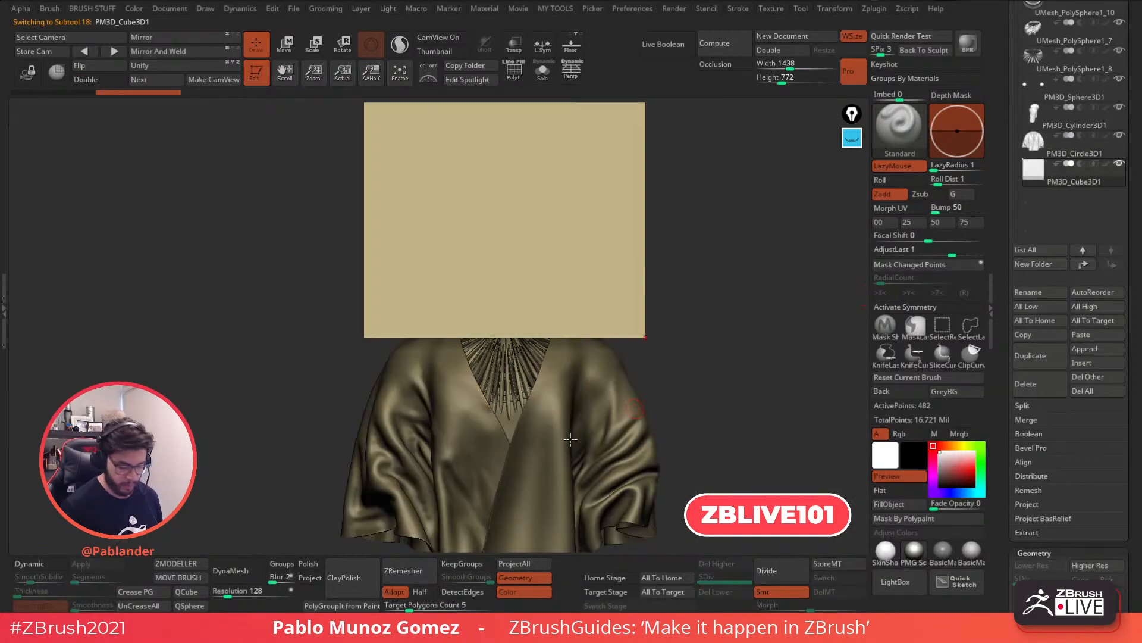
pyautogui.click(198, 591)
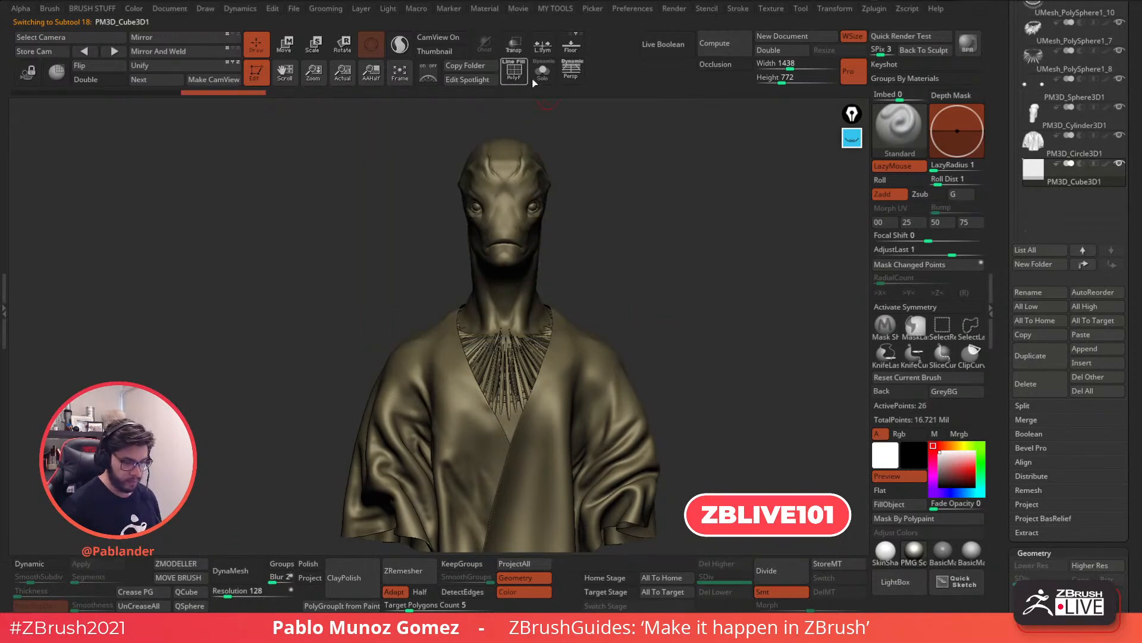
# Move the cube from the head down inside the torso, using Transparency to see it and turning it off again
pyautogui.click(516, 45)
pyautogui.moveTo(625, 196); pyautogui.dragTo(665, 200)
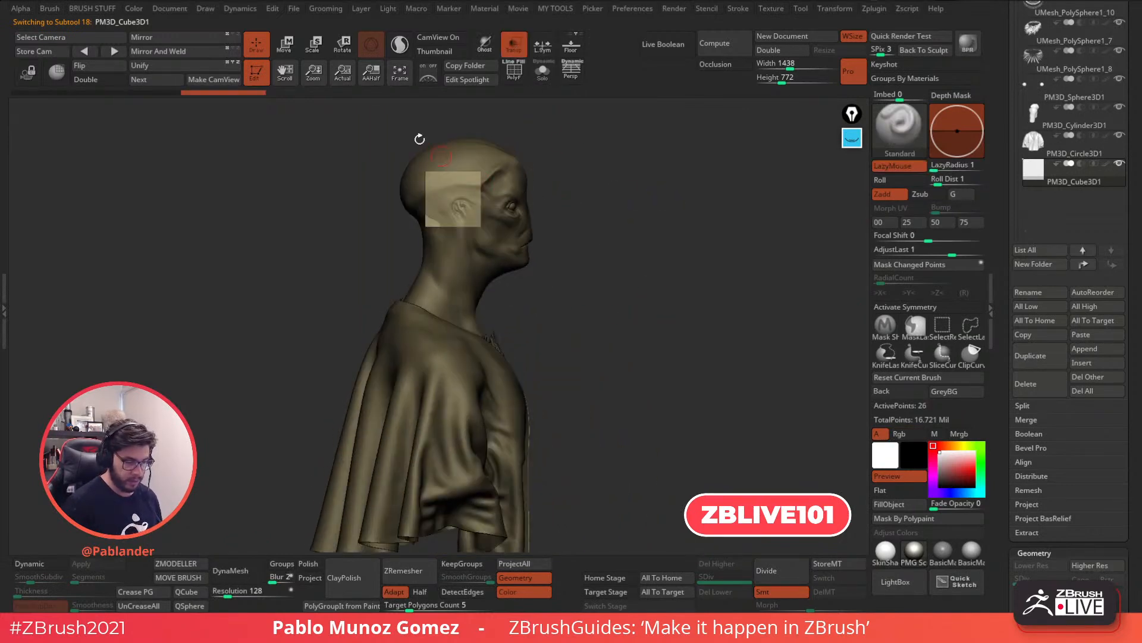
pyautogui.press('w')
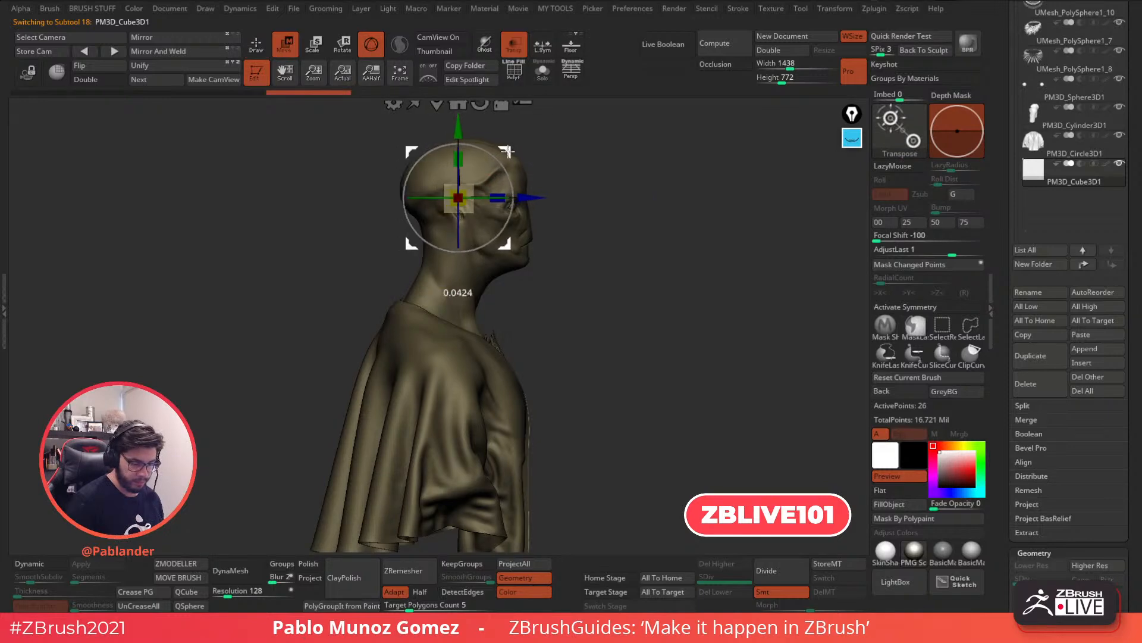
pyautogui.moveTo(455, 198); pyautogui.dragTo(456, 399)
pyautogui.press('q')
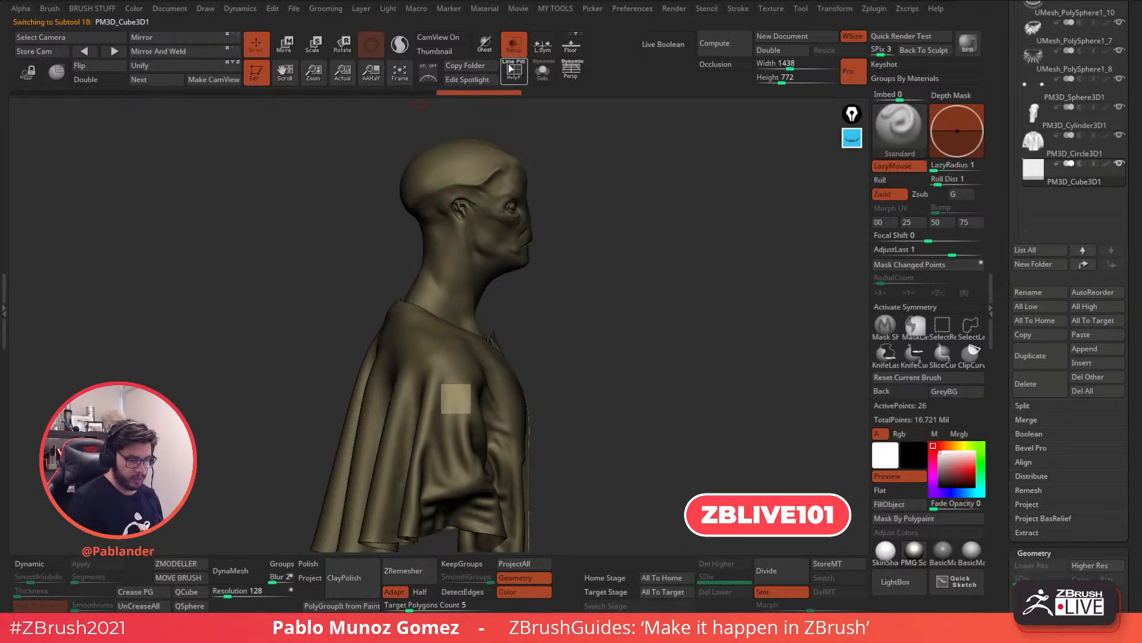
pyautogui.click(514, 46)
pyautogui.moveTo(654, 225)
pyautogui.mouseDown()
pyautogui.moveTo(619, 304)
pyautogui.moveTo(632, 281)
pyautogui.moveTo(663, 306)
pyautogui.moveTo(679, 298)
pyautogui.mouseUp()
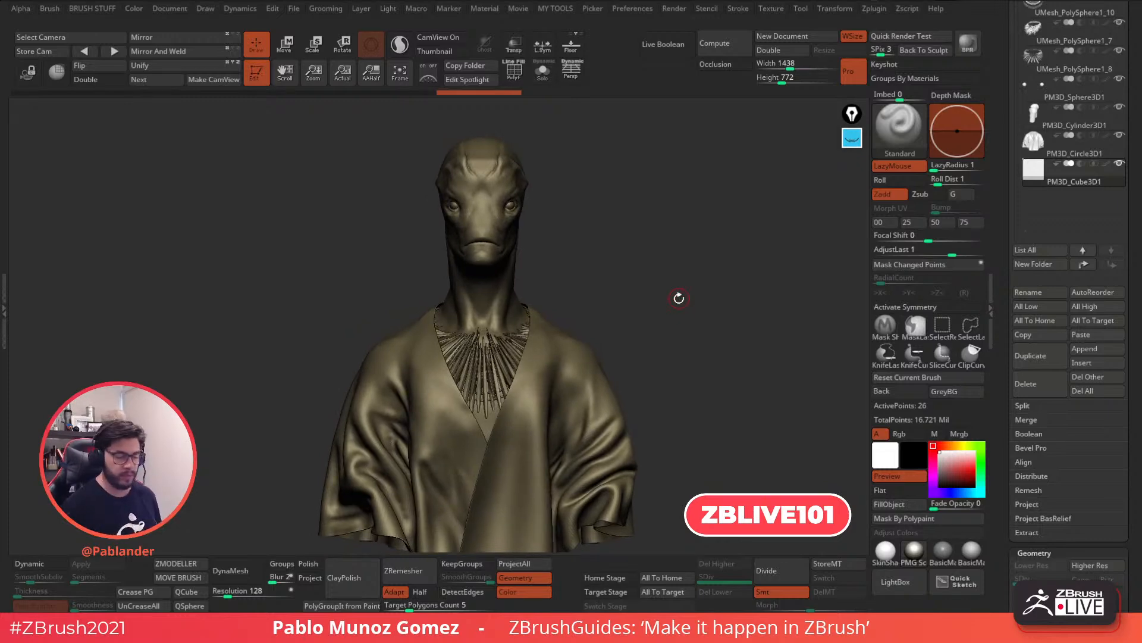
pyautogui.moveTo(682, 277); pyautogui.dragTo(686, 280)
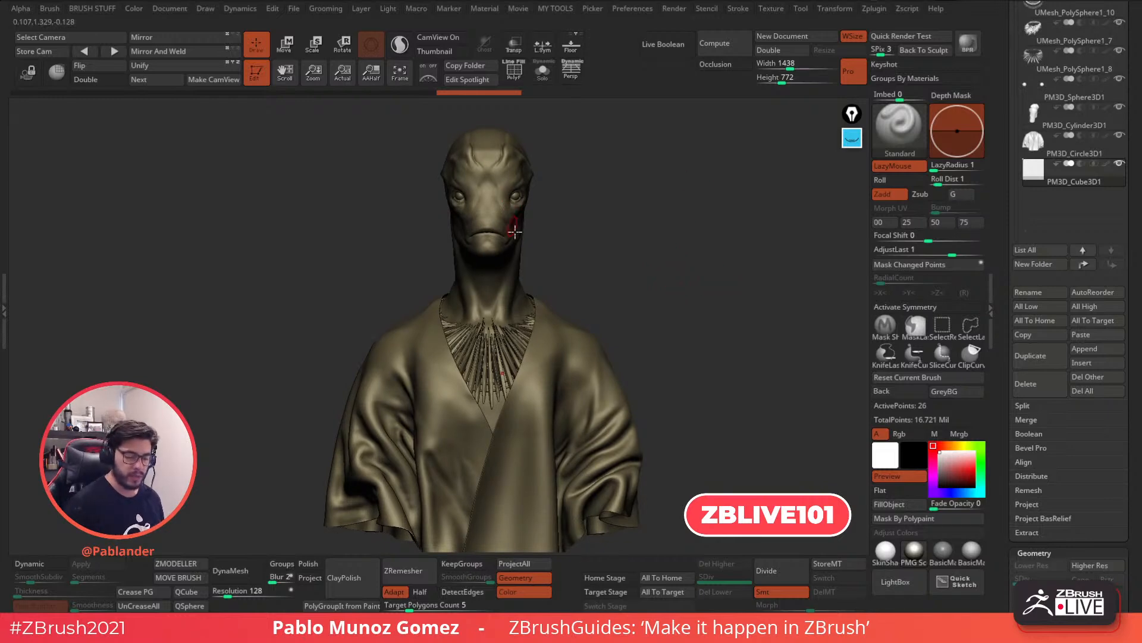
# Choose the InsertMesh brush with X symmetry active and frame the side of the alien's head
pyautogui.moveTo(625, 194)
pyautogui.mouseDown()
pyautogui.moveTo(607, 198)
pyautogui.moveTo(672, 219)
pyautogui.mouseUp()
pyautogui.click(904, 126)
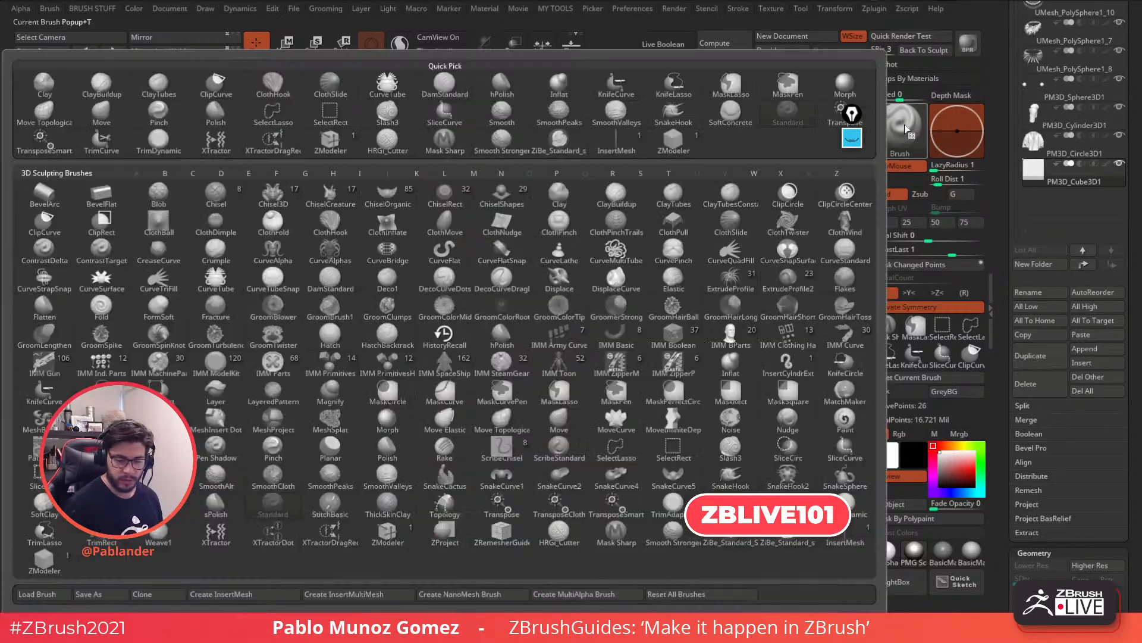
pyautogui.click(627, 147)
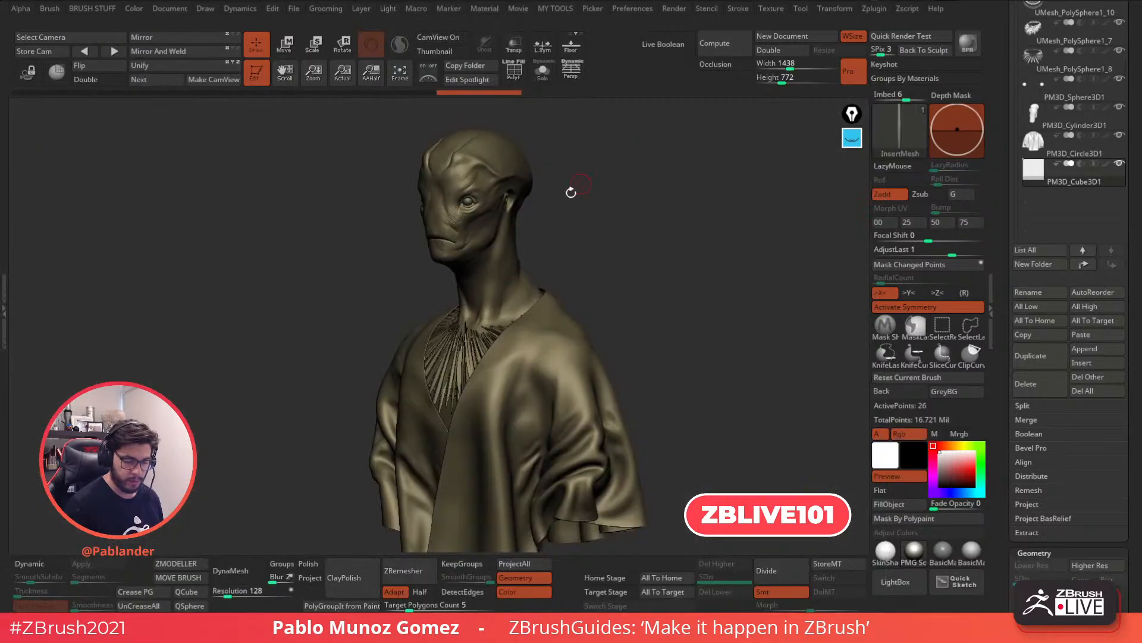
pyautogui.keyDown('alt'); pyautogui.moveTo(510, 187); pyautogui.dragTo(564, 219, button='right'); pyautogui.keyUp('alt')
pyautogui.keyDown('ctrl'); pyautogui.moveTo(503, 407); pyautogui.dragTo(510, 424, button='right'); pyautogui.keyUp('ctrl')
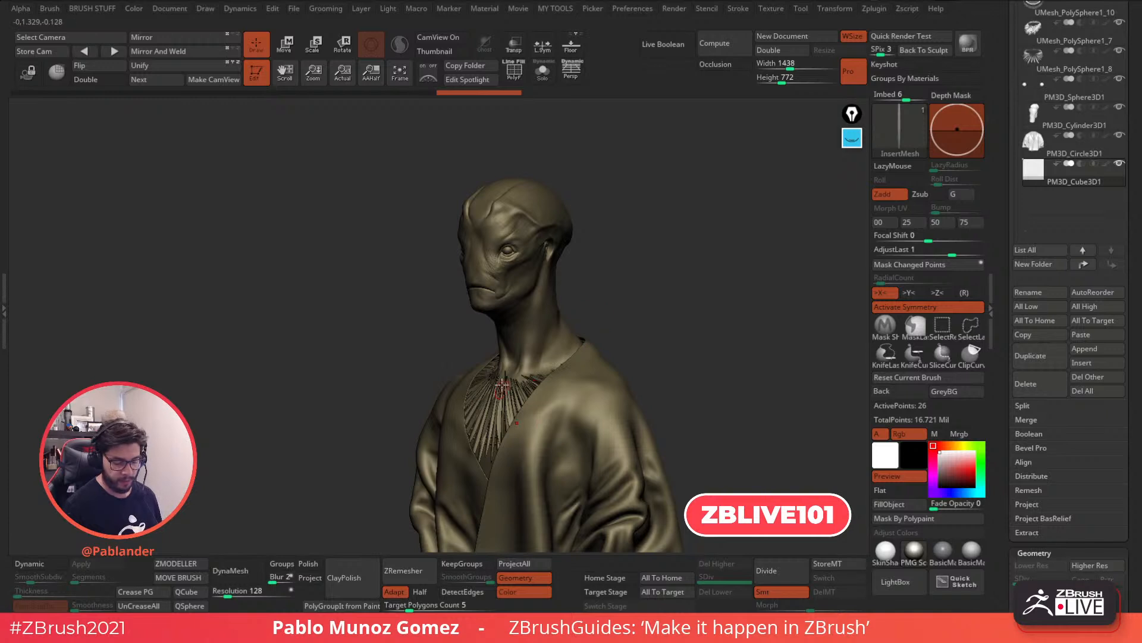
pyautogui.moveTo(617, 280); pyautogui.dragTo(647, 285, button='right')
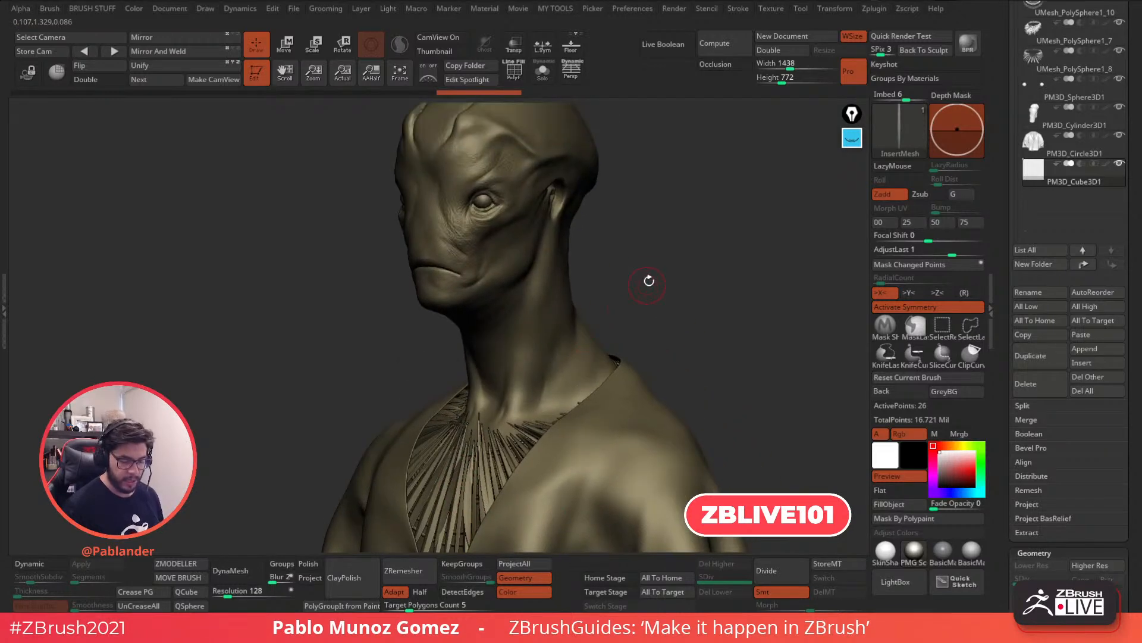
pyautogui.keyDown('alt'); pyautogui.moveTo(690, 222); pyautogui.dragTo(684, 260, button='right'); pyautogui.keyUp('alt')
pyautogui.moveTo(705, 260)
pyautogui.mouseDown(button='right')
pyautogui.moveTo(579, 242)
pyautogui.moveTo(652, 229)
pyautogui.moveTo(622, 261)
pyautogui.mouseUp(button='right')
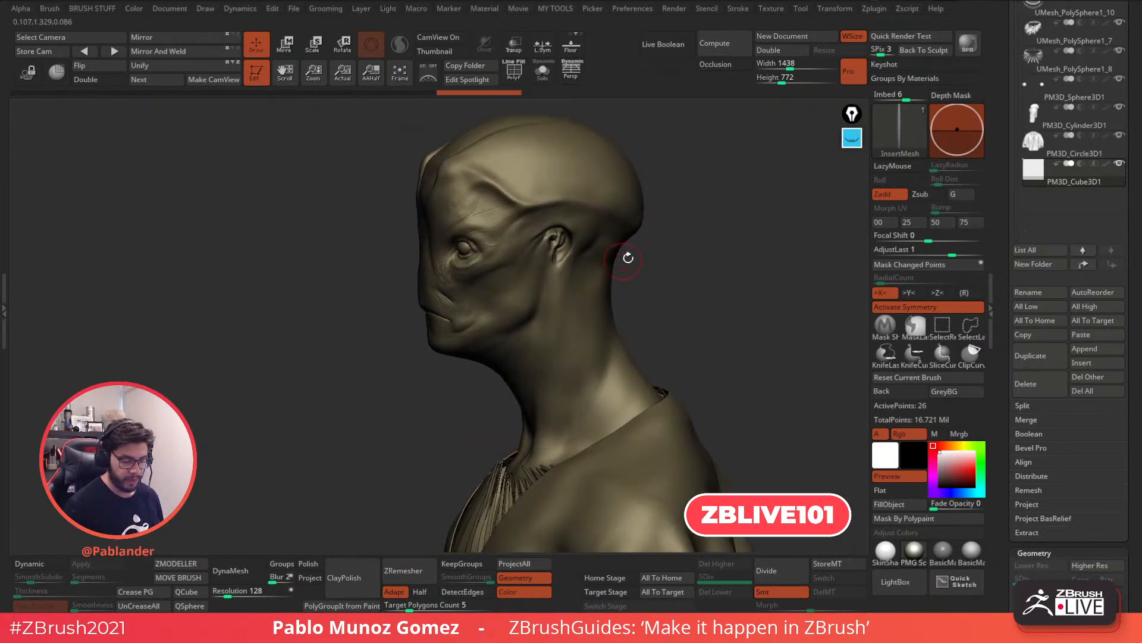
pyautogui.moveTo(705, 261)
pyautogui.mouseDown(button='right')
pyautogui.moveTo(666, 273)
pyautogui.moveTo(721, 293)
pyautogui.moveTo(722, 283)
pyautogui.moveTo(666, 284)
pyautogui.mouseUp(button='right')
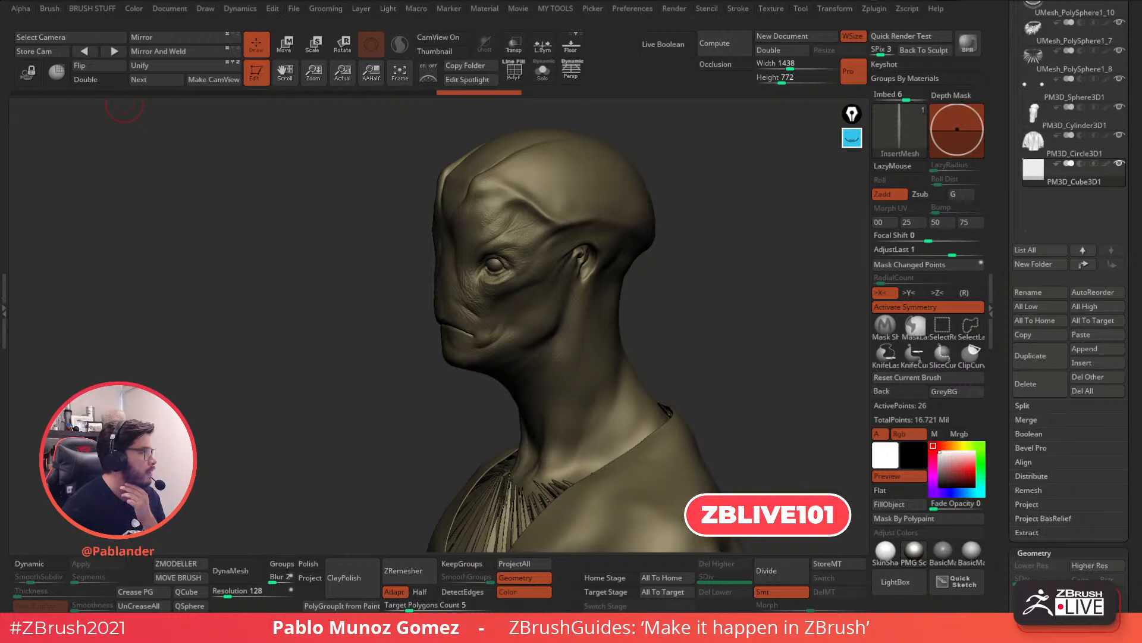
# Switch to the browser, study the fur and spikes in the Wilbert artwork on ArtStation, and return to ZBrush
pyautogui.moveTo(178, 640); pyautogui.dragTo(555, 0)
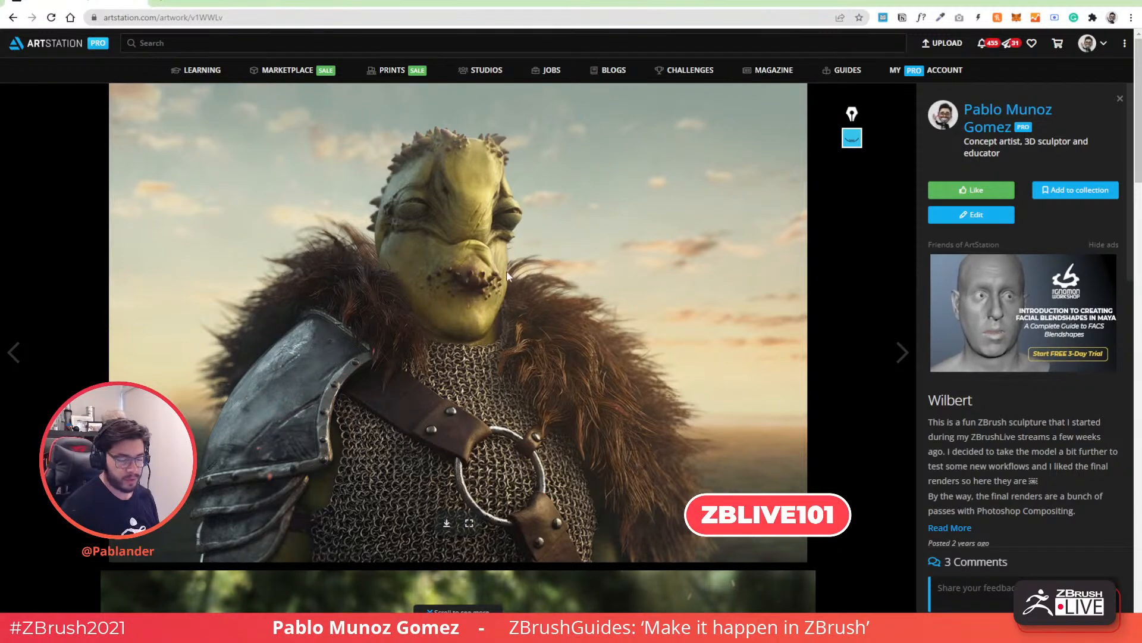
pyautogui.scroll(-3, 503, 275)
pyautogui.scroll(-8, 500, 272)
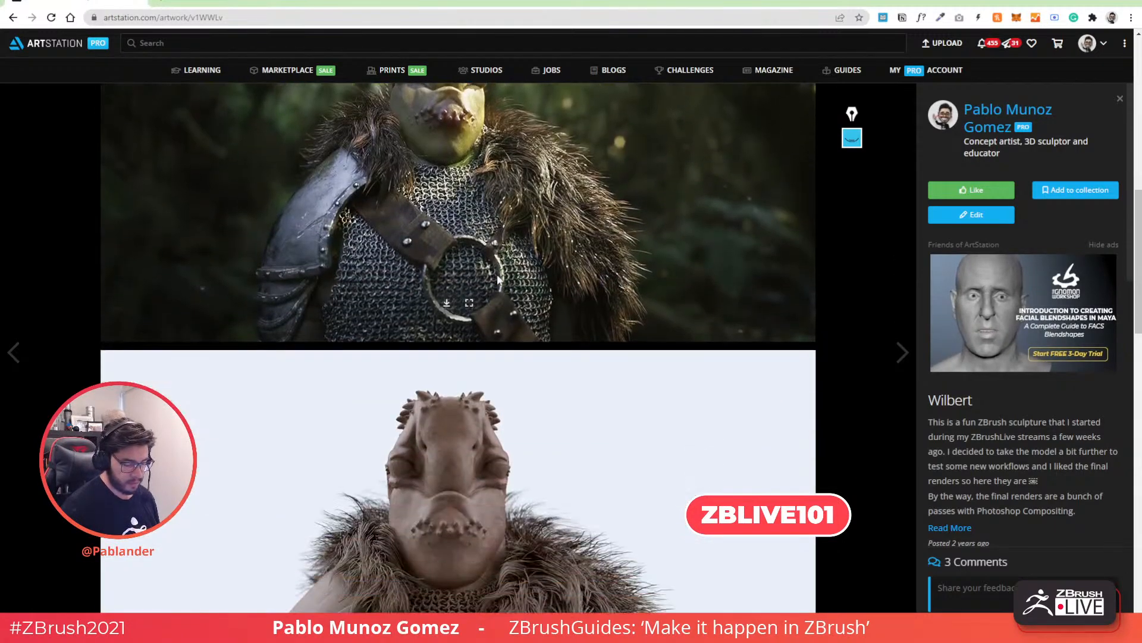
pyautogui.scroll(-4, 380, 246)
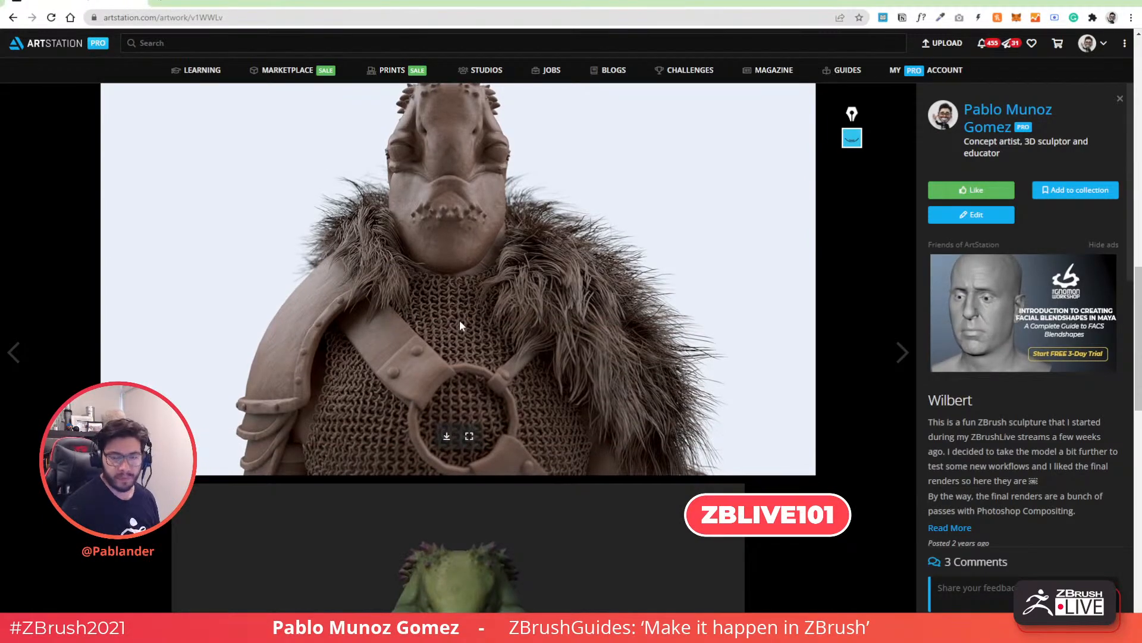
pyautogui.scroll(-5, 459, 320)
pyautogui.scroll(-5, 461, 317)
pyautogui.scroll(15, 461, 317)
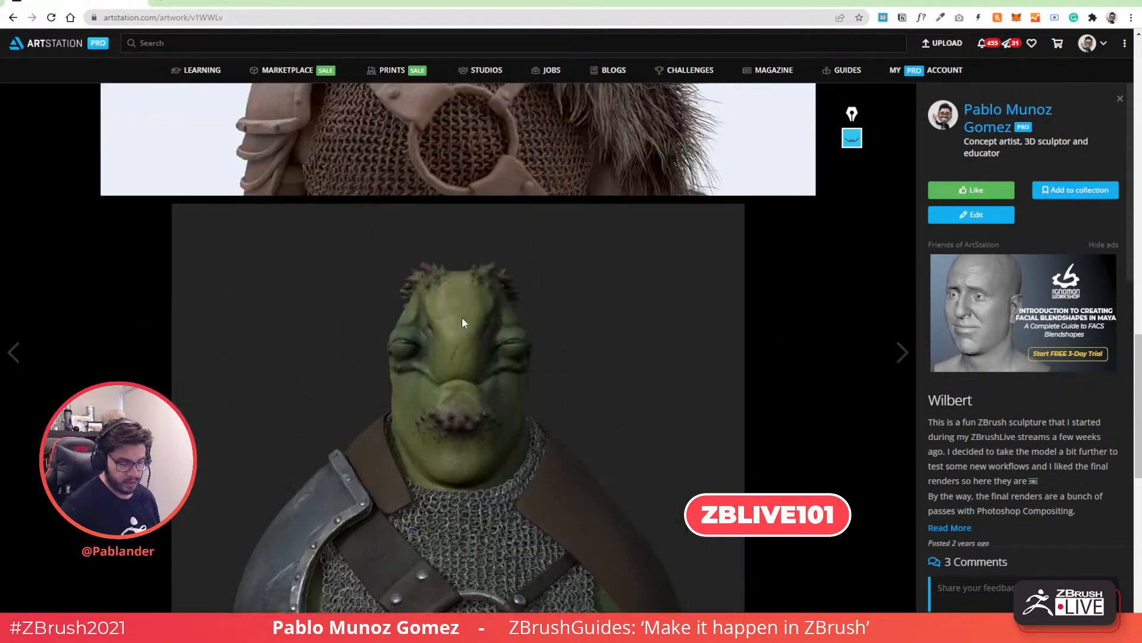
pyautogui.scroll(2, 463, 316)
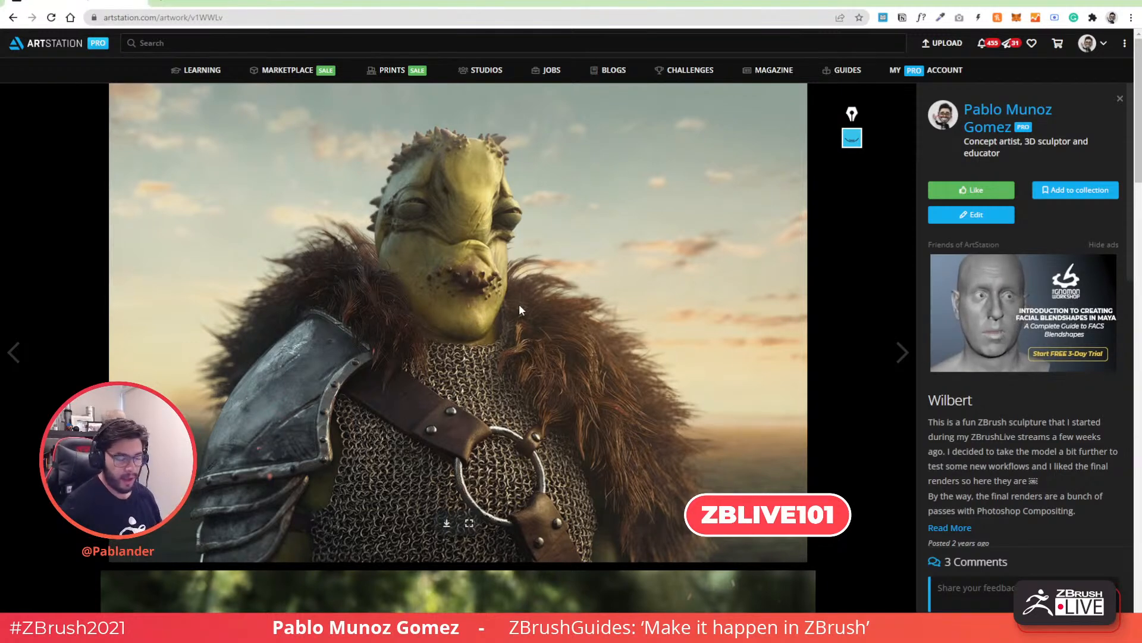
pyautogui.click(1138, 2)
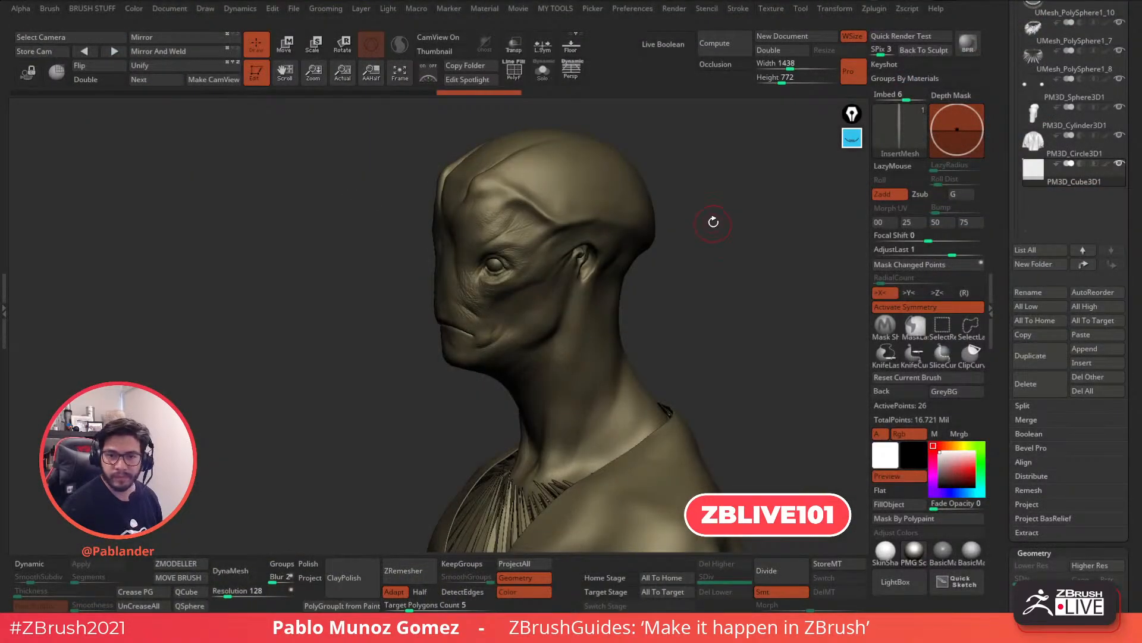
# Insert a first mirrored spike on the sides of the alien's face, then move, rotate and scale it with the gizmo
pyautogui.moveTo(718, 256); pyautogui.dragTo(688, 260)
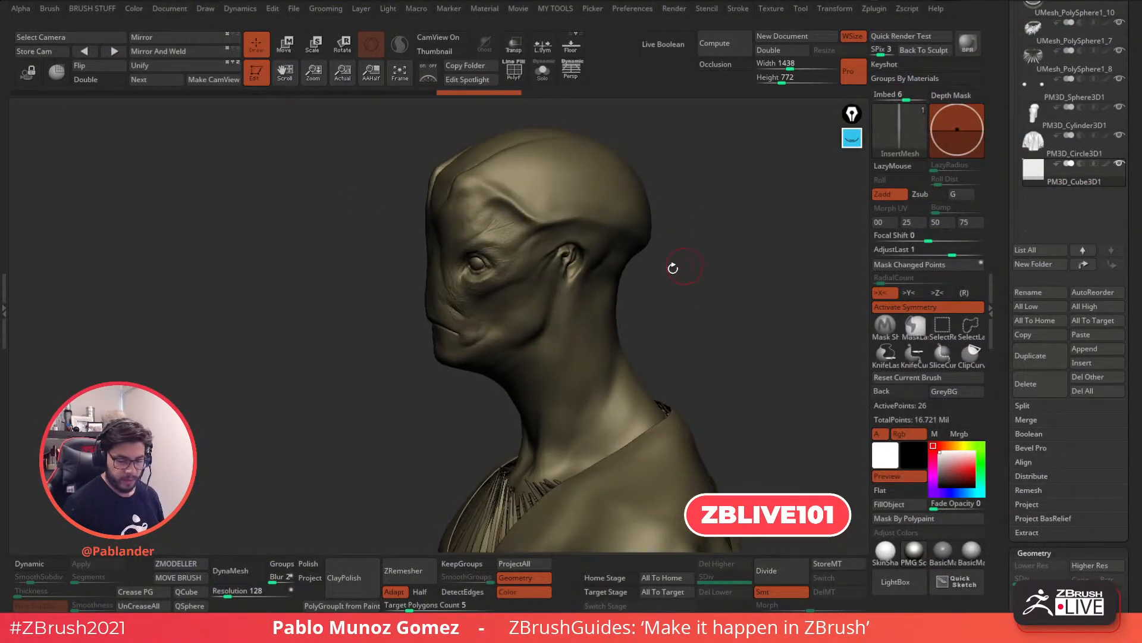
pyautogui.moveTo(468, 296)
pyautogui.mouseDown()
pyautogui.moveTo(523, 261)
pyautogui.moveTo(630, 247)
pyautogui.moveTo(595, 279)
pyautogui.moveTo(651, 250)
pyautogui.moveTo(543, 246)
pyautogui.moveTo(452, 342)
pyautogui.moveTo(439, 336)
pyautogui.mouseUp()
pyautogui.moveTo(672, 283)
pyautogui.mouseDown()
pyautogui.moveTo(740, 260)
pyautogui.moveTo(678, 254)
pyautogui.moveTo(700, 236)
pyautogui.mouseUp()
pyautogui.press('w')
pyautogui.moveTo(692, 188); pyautogui.dragTo(688, 191)
pyautogui.keyDown('alt'); pyautogui.moveTo(736, 221); pyautogui.dragTo(710, 241); pyautogui.keyUp('alt')
pyautogui.moveTo(692, 192); pyautogui.dragTo(606, 271)
pyautogui.moveTo(550, 317); pyautogui.dragTo(556, 328)
pyautogui.moveTo(450, 340); pyautogui.dragTo(519, 337)
pyautogui.moveTo(614, 252); pyautogui.dragTo(613, 253)
# Insert a second mirrored spike from the temple toward the eye, undoing a misplaced one, and adjust it with the gizmo
pyautogui.press('q')
pyautogui.moveTo(731, 221)
pyautogui.mouseDown()
pyautogui.moveTo(598, 209)
pyautogui.moveTo(513, 254)
pyautogui.mouseUp()
pyautogui.hotkey('ctrl', 'z')
pyautogui.moveTo(459, 238); pyautogui.dragTo(630, 186)
pyautogui.press('w')
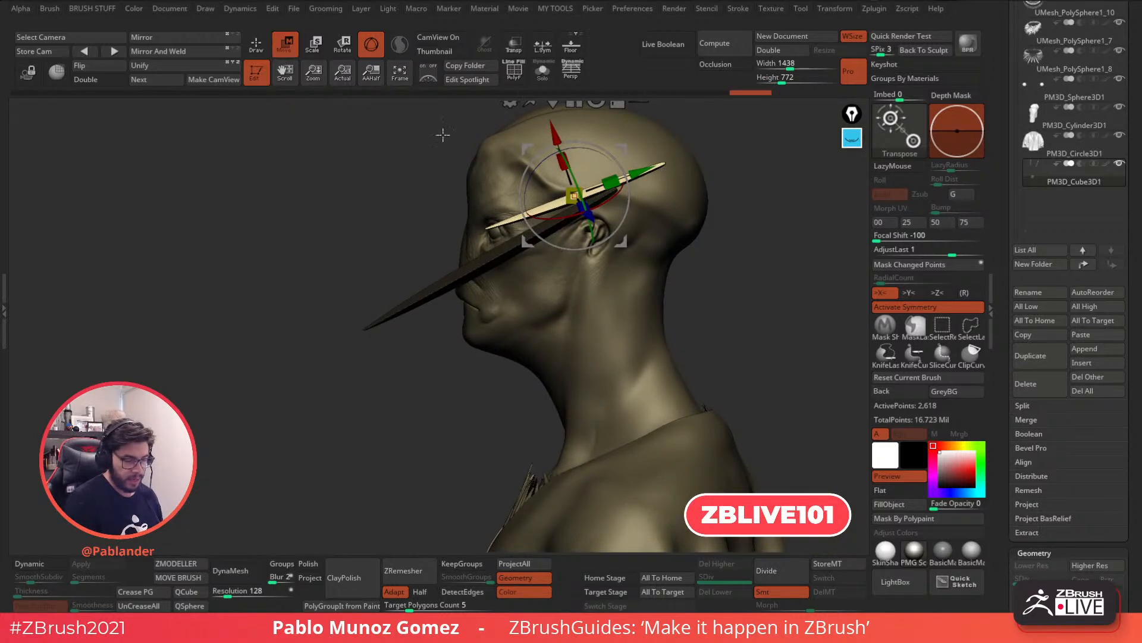
pyautogui.press('q')
# Add a third mirrored spike over the brow, replacing a misplaced one, and move and rotate it beside the head
pyautogui.moveTo(588, 277); pyautogui.dragTo(593, 190)
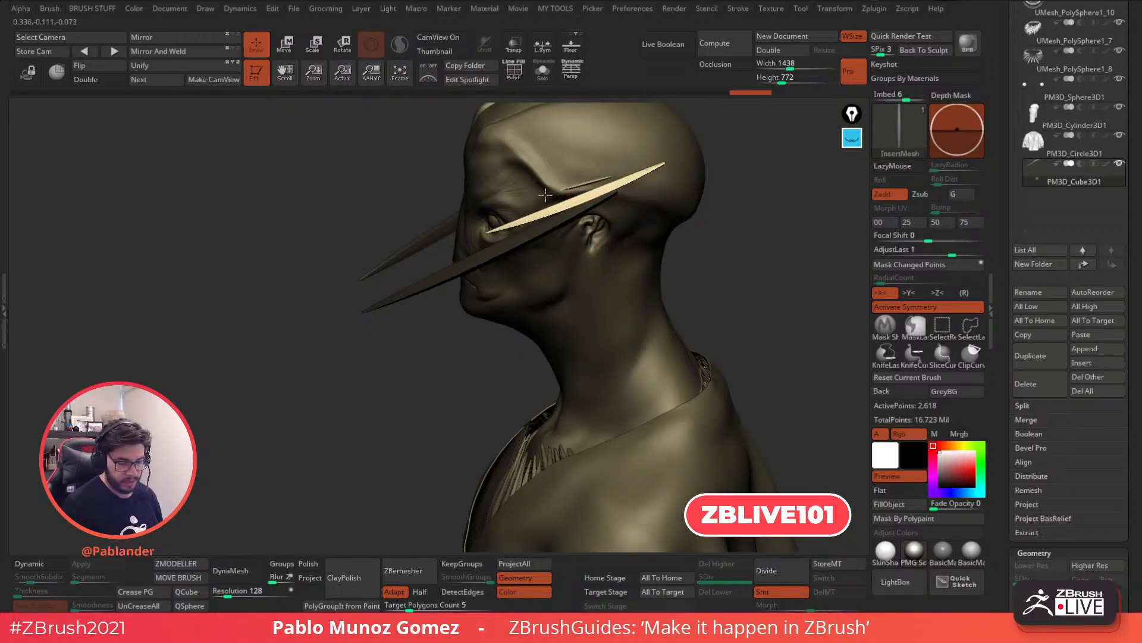
pyautogui.moveTo(506, 200); pyautogui.dragTo(486, 209)
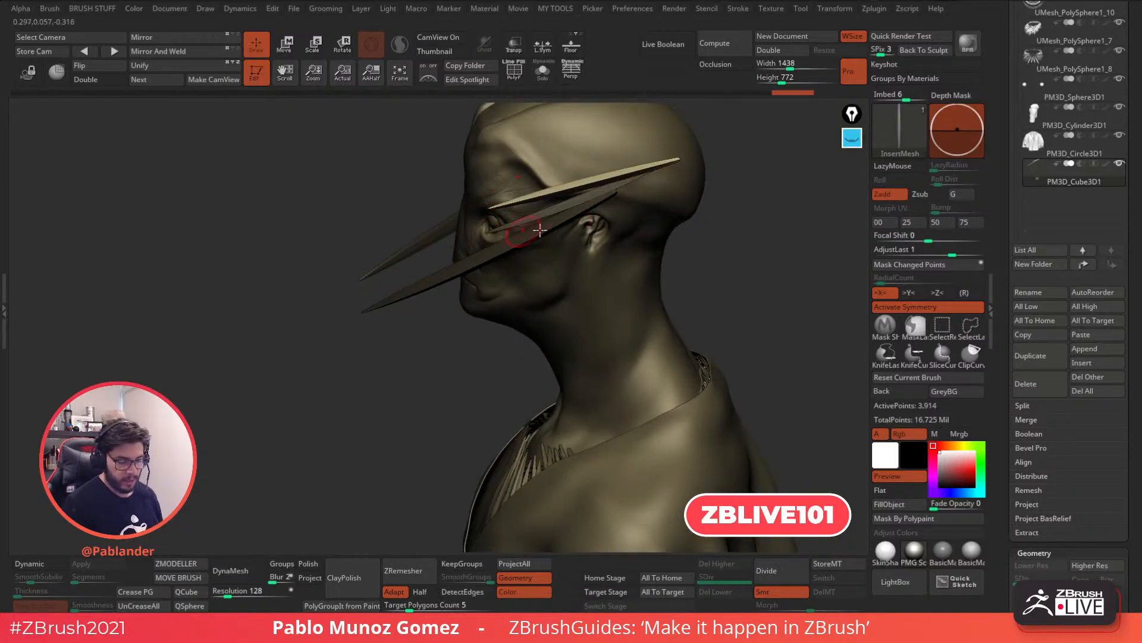
pyautogui.hotkey('ctrl', 'z')
pyautogui.moveTo(482, 202); pyautogui.dragTo(480, 201)
pyautogui.click(287, 52)
pyautogui.moveTo(650, 221); pyautogui.dragTo(590, 208)
pyautogui.keyDown('ctrl'); pyautogui.moveTo(598, 209); pyautogui.dragTo(624, 196, button='right'); pyautogui.keyUp('ctrl')
pyautogui.moveTo(638, 158); pyautogui.dragTo(552, 177)
pyautogui.moveTo(531, 238); pyautogui.dragTo(531, 244)
pyautogui.moveTo(532, 244); pyautogui.dragTo(603, 251, button='right')
pyautogui.moveTo(587, 218); pyautogui.dragTo(584, 218)
pyautogui.moveTo(630, 177); pyautogui.dragTo(635, 155, button='right')
pyautogui.moveTo(593, 254); pyautogui.dragTo(596, 257)
pyautogui.moveTo(578, 218); pyautogui.dragTo(599, 254)
# Insert a fourth mirrored spike in front of the ear and angle it down along the jaw
pyautogui.press('q')
pyautogui.keyDown('ctrl'); pyautogui.moveTo(481, 182); pyautogui.dragTo(547, 256, button='right'); pyautogui.keyUp('ctrl')
pyautogui.keyDown('ctrl'); pyautogui.moveTo(619, 214); pyautogui.dragTo(583, 254, button='right'); pyautogui.keyUp('ctrl')
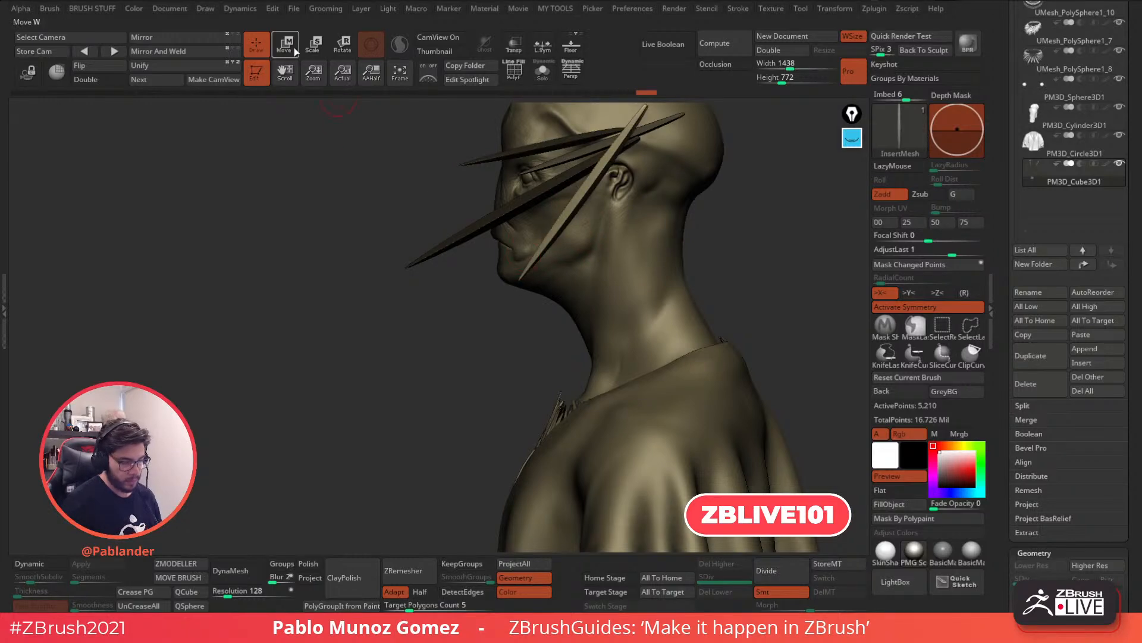
pyautogui.press('w')
pyautogui.moveTo(612, 162); pyautogui.dragTo(601, 193)
pyautogui.moveTo(601, 193); pyautogui.dragTo(653, 198, button='right')
pyautogui.moveTo(567, 243); pyautogui.dragTo(605, 249, button='right')
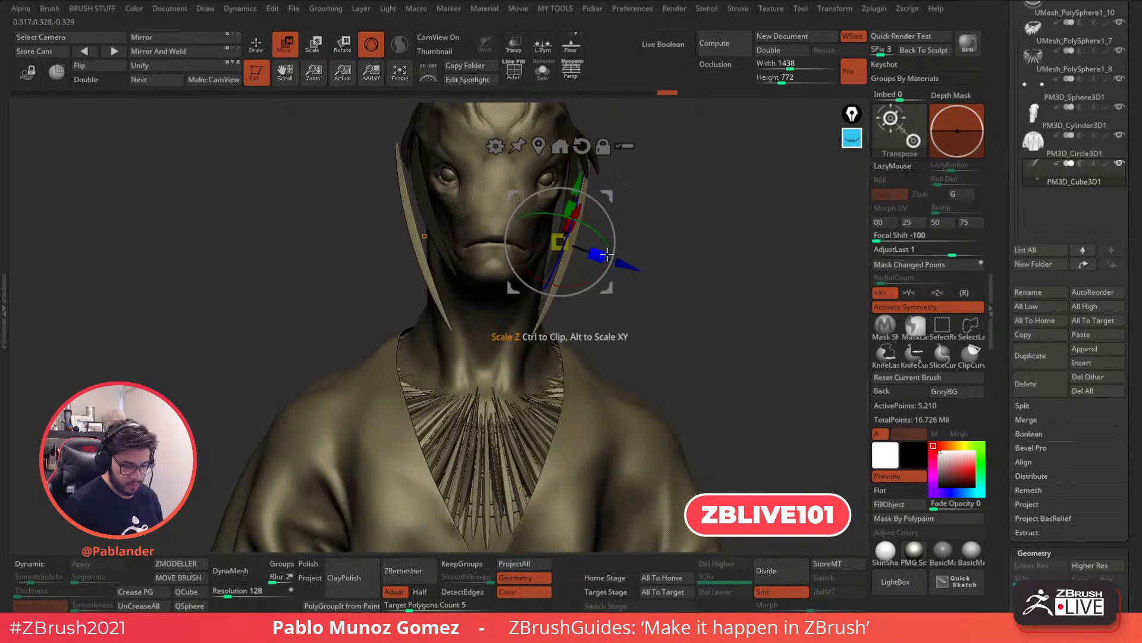
pyautogui.moveTo(615, 255); pyautogui.dragTo(615, 244)
pyautogui.moveTo(607, 247)
pyautogui.mouseDown(button='right')
pyautogui.moveTo(654, 232)
pyautogui.moveTo(604, 196)
pyautogui.moveTo(574, 230)
pyautogui.moveTo(591, 201)
pyautogui.moveTo(601, 239)
pyautogui.mouseUp(button='right')
# Insert a fifth mirrored spike above the temple, redoing its placement, then move and rotate it into position
pyautogui.click(265, 47)
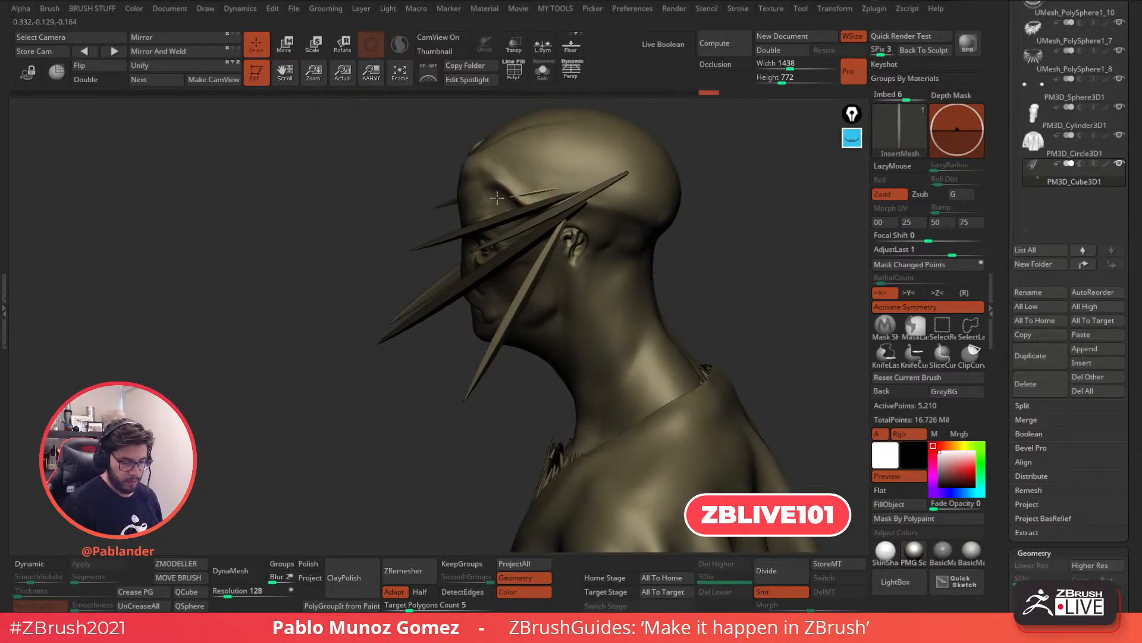
pyautogui.moveTo(452, 211); pyautogui.dragTo(440, 207)
pyautogui.hotkey('ctrl', 'z')
pyautogui.moveTo(484, 215); pyautogui.dragTo(541, 191, button='right')
pyautogui.moveTo(496, 225); pyautogui.dragTo(457, 239)
pyautogui.click(292, 50)
pyautogui.moveTo(626, 205); pyautogui.dragTo(638, 168, button='right')
pyautogui.moveTo(605, 176); pyautogui.dragTo(573, 181)
pyautogui.moveTo(556, 159); pyautogui.dragTo(556, 139)
pyautogui.moveTo(624, 143); pyautogui.dragTo(681, 166, button='right')
# Try another mirrored spike above the brow and undo the attempt
pyautogui.click(264, 52)
pyautogui.moveTo(636, 229)
pyautogui.mouseDown(button='right')
pyautogui.moveTo(595, 235)
pyautogui.moveTo(612, 262)
pyautogui.moveTo(617, 227)
pyautogui.moveTo(540, 224)
pyautogui.moveTo(506, 188)
pyautogui.moveTo(533, 188)
pyautogui.mouseUp(button='right')
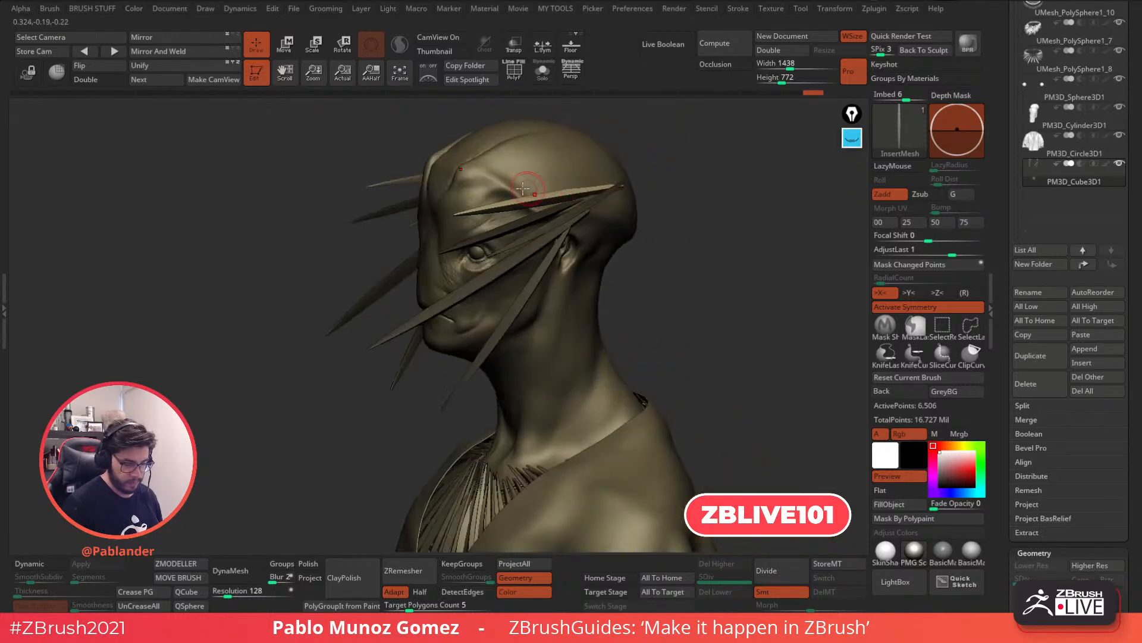
pyautogui.moveTo(462, 181); pyautogui.dragTo(500, 199)
pyautogui.moveTo(506, 200); pyautogui.dragTo(615, 243, button='right')
pyautogui.hotkey('ctrl', 'z')
pyautogui.hotkey('ctrl', 'z')
pyautogui.hotkey('ctrl', 'z')
pyautogui.hotkey('ctrl', 'z')
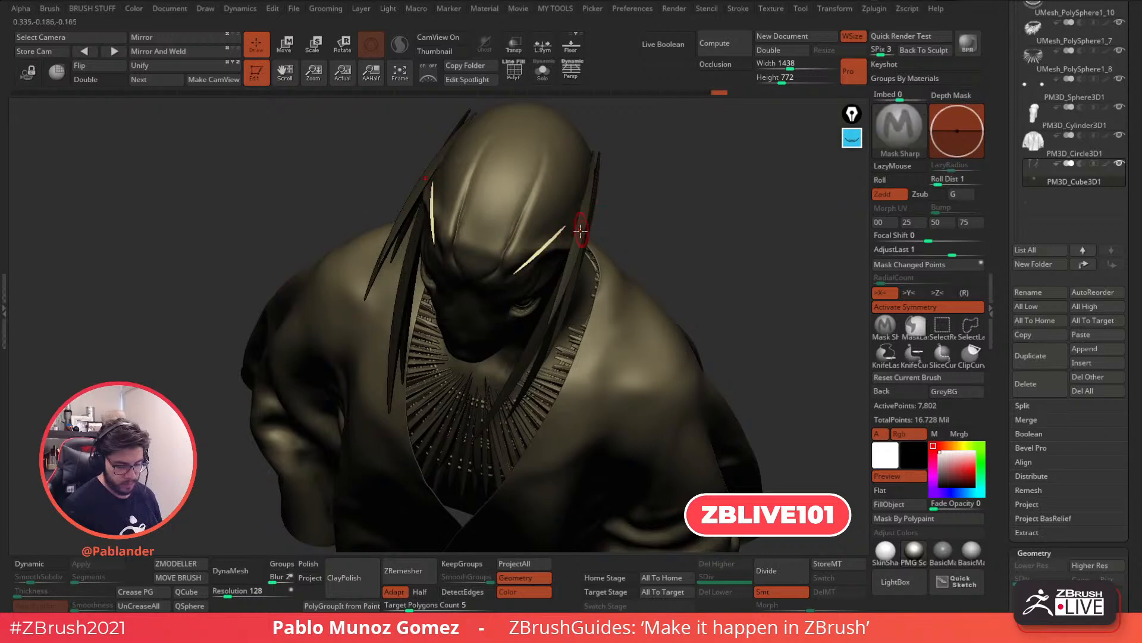
pyautogui.moveTo(570, 236); pyautogui.dragTo(565, 262)
pyautogui.moveTo(619, 256)
pyautogui.mouseDown(button='right')
pyautogui.moveTo(666, 220)
pyautogui.moveTo(609, 252)
pyautogui.moveTo(594, 187)
pyautogui.moveTo(538, 230)
pyautogui.mouseUp(button='right')
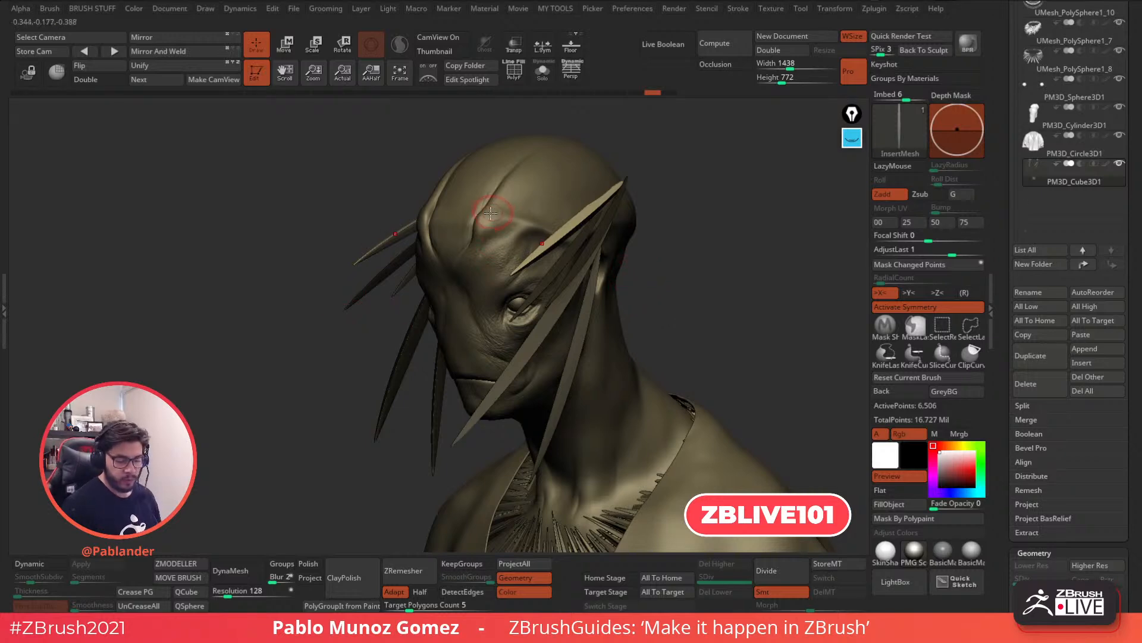
# Try a cluster of short mirrored spikes across the side of the forehead and undo them
pyautogui.moveTo(496, 210); pyautogui.dragTo(475, 229)
pyautogui.moveTo(509, 210); pyautogui.dragTo(510, 244)
pyautogui.moveTo(542, 212); pyautogui.dragTo(500, 241)
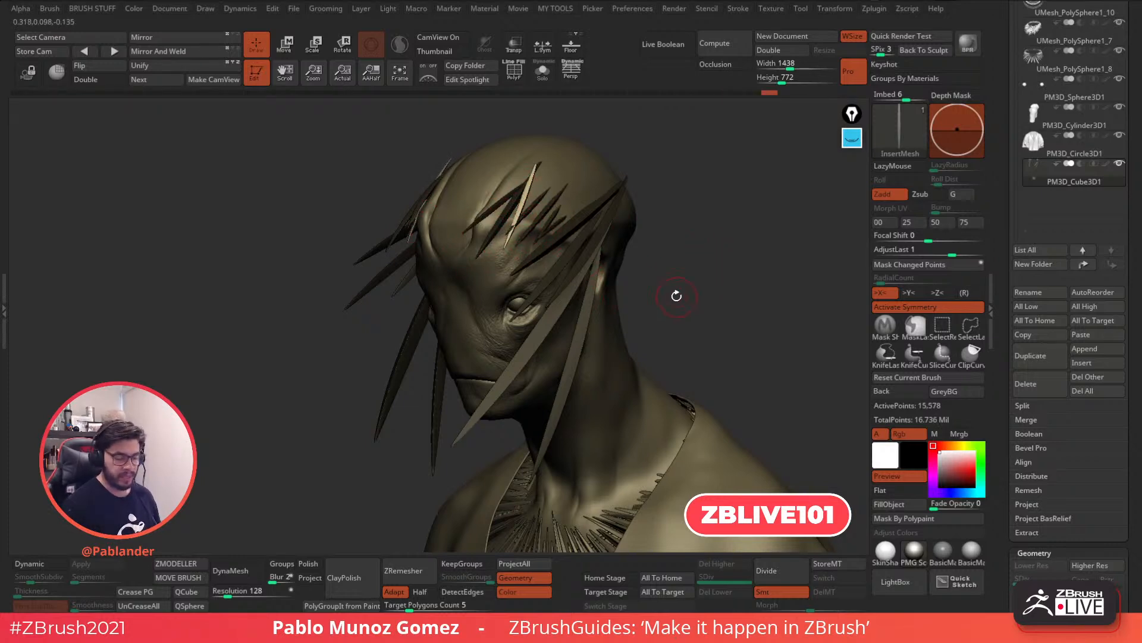
pyautogui.hotkey('ctrl', 'z')
pyautogui.hotkey('ctrl', 'z')
pyautogui.hotkey('ctrl', 'z')
pyautogui.hotkey('ctrl', 'z')
pyautogui.hotkey('ctrl', 'z')
pyautogui.hotkey('ctrl', 'z')
pyautogui.hotkey('ctrl', 'z')
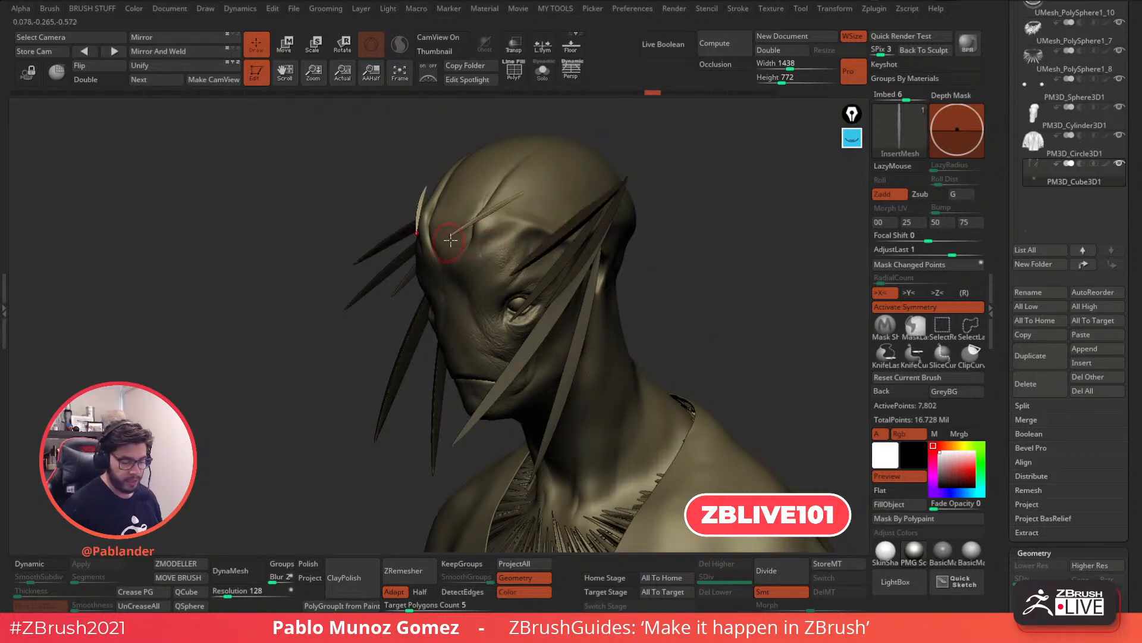
# Insert one mirrored spike over the brow beside the existing ones, then scale and rotate it close to the head
pyautogui.moveTo(496, 256); pyautogui.dragTo(485, 252)
pyautogui.moveTo(648, 226); pyautogui.dragTo(726, 229)
pyautogui.press('w')
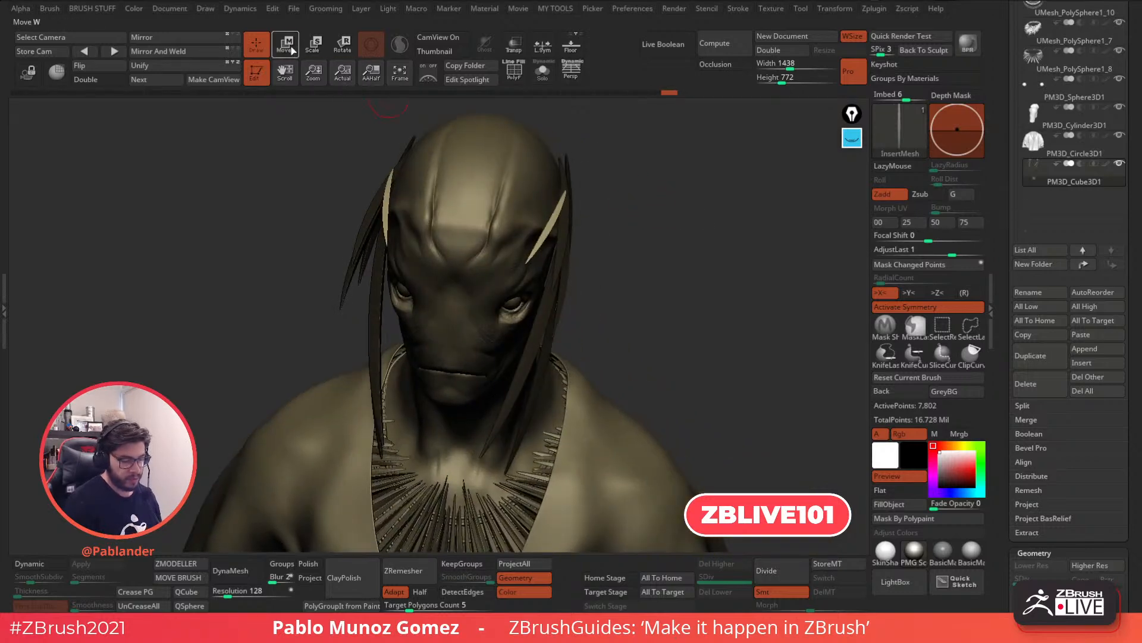
pyautogui.moveTo(589, 219); pyautogui.dragTo(580, 233)
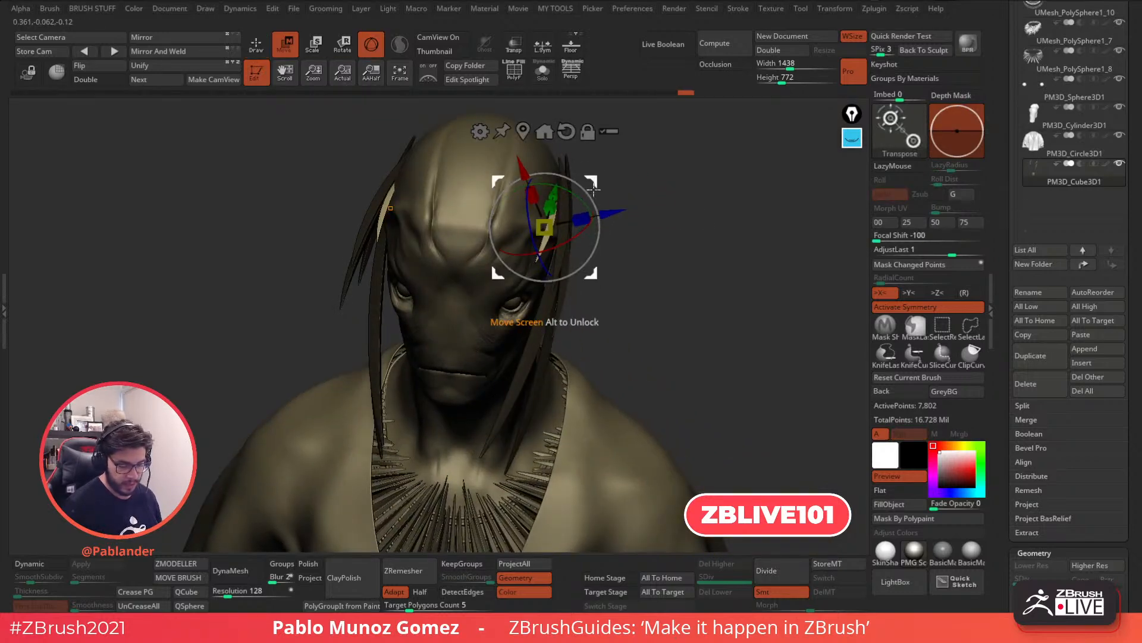
pyautogui.moveTo(595, 184); pyautogui.dragTo(599, 185)
pyautogui.moveTo(676, 202)
pyautogui.keyDown('alt'); pyautogui.mouseDown()
pyautogui.moveTo(680, 245)
pyautogui.moveTo(672, 213)
pyautogui.mouseUp(); pyautogui.keyUp('alt')
pyautogui.moveTo(548, 268); pyautogui.dragTo(554, 272)
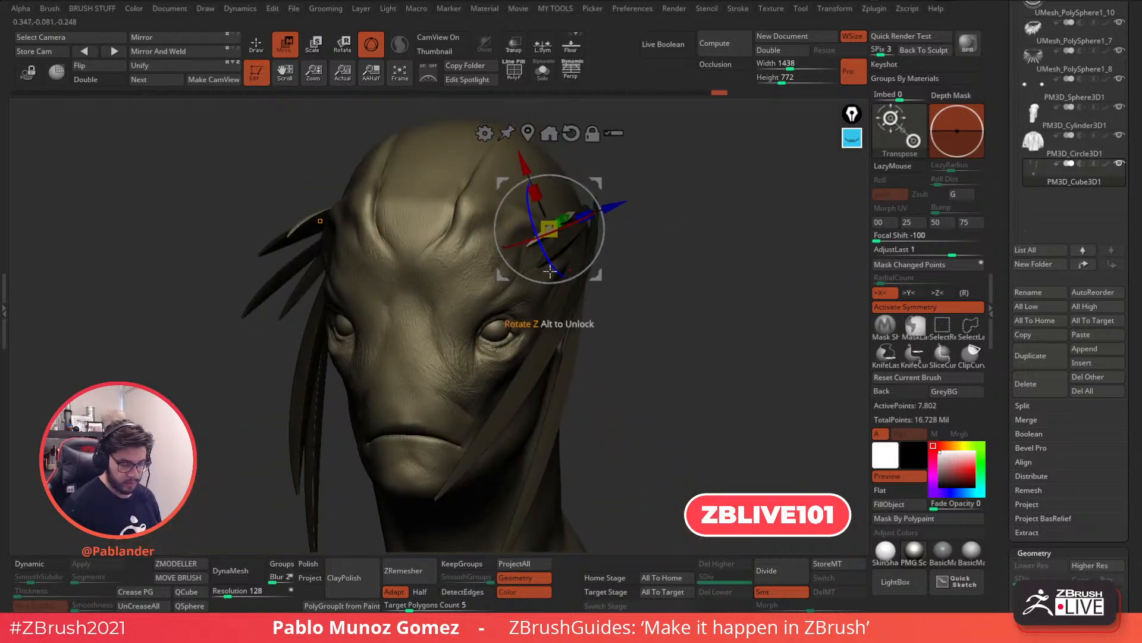
pyautogui.moveTo(596, 188); pyautogui.dragTo(600, 185)
# Insert a mirrored spike just above the outer eye corner, then move, rotate and scale it to follow the brow
pyautogui.press('q')
pyautogui.keyDown('alt'); pyautogui.moveTo(603, 280); pyautogui.dragTo(596, 245); pyautogui.keyUp('alt')
pyautogui.moveTo(499, 261); pyautogui.dragTo(497, 263)
pyautogui.press('w')
pyautogui.keyDown('alt'); pyautogui.moveTo(423, 109); pyautogui.dragTo(429, 156); pyautogui.keyUp('alt')
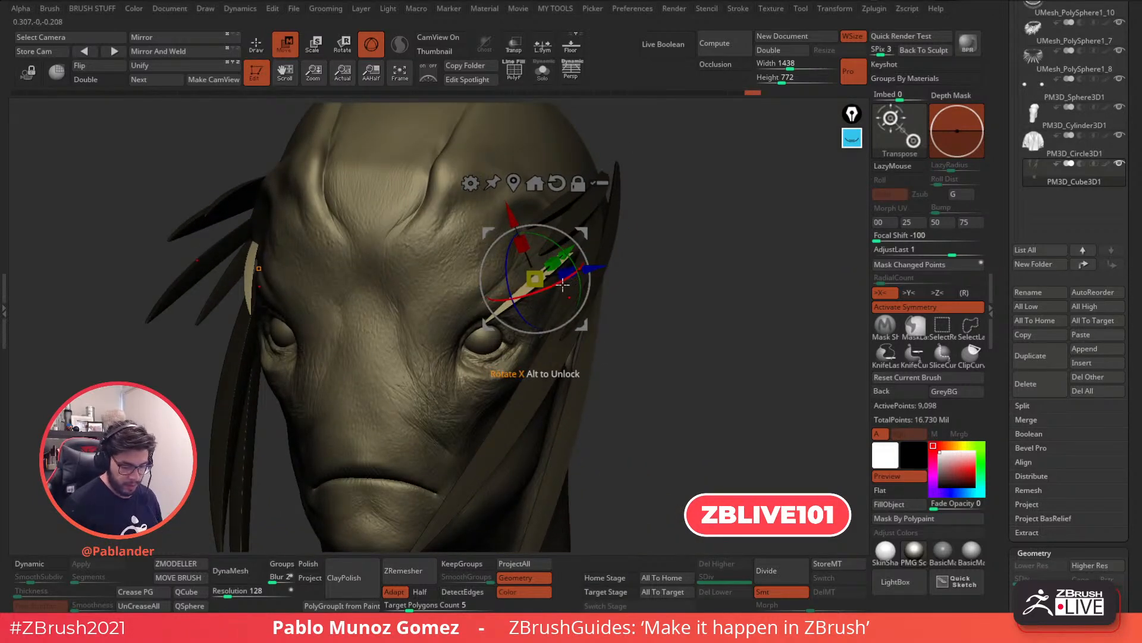
pyautogui.moveTo(563, 285); pyautogui.dragTo(556, 288)
pyautogui.moveTo(583, 232); pyautogui.dragTo(586, 226)
pyautogui.moveTo(572, 250); pyautogui.dragTo(604, 264, button='right')
pyautogui.moveTo(604, 264); pyautogui.dragTo(543, 258)
pyautogui.moveTo(609, 223)
pyautogui.mouseDown()
pyautogui.moveTo(610, 262)
pyautogui.moveTo(548, 258)
pyautogui.mouseUp()
# Add two smaller mirrored spikes at the outer corner of the eye
pyautogui.press('q')
pyautogui.moveTo(593, 307); pyautogui.dragTo(531, 259, button='right')
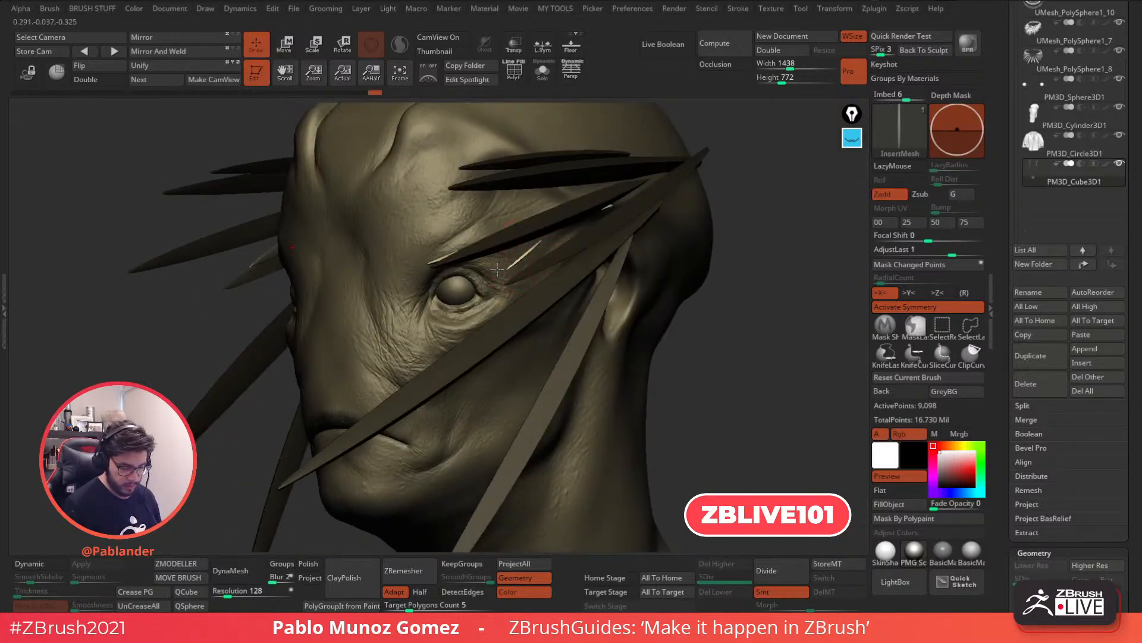
pyautogui.moveTo(457, 281); pyautogui.dragTo(419, 284)
pyautogui.moveTo(461, 273); pyautogui.dragTo(499, 274, button='right')
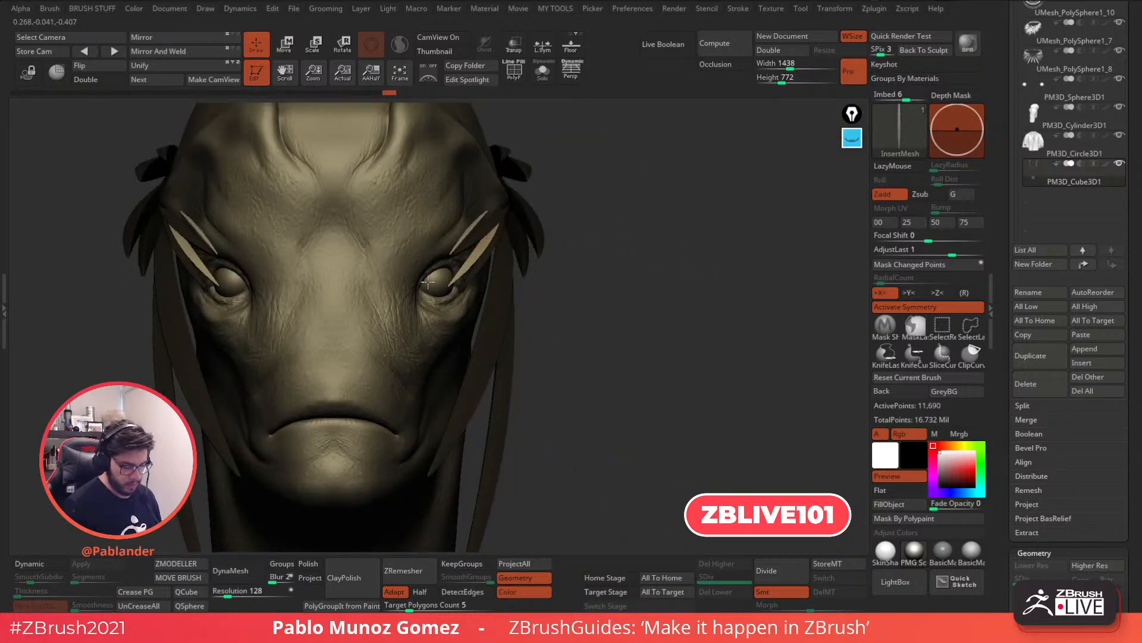
pyautogui.press('ctrl')
pyautogui.moveTo(468, 228); pyautogui.dragTo(413, 250)
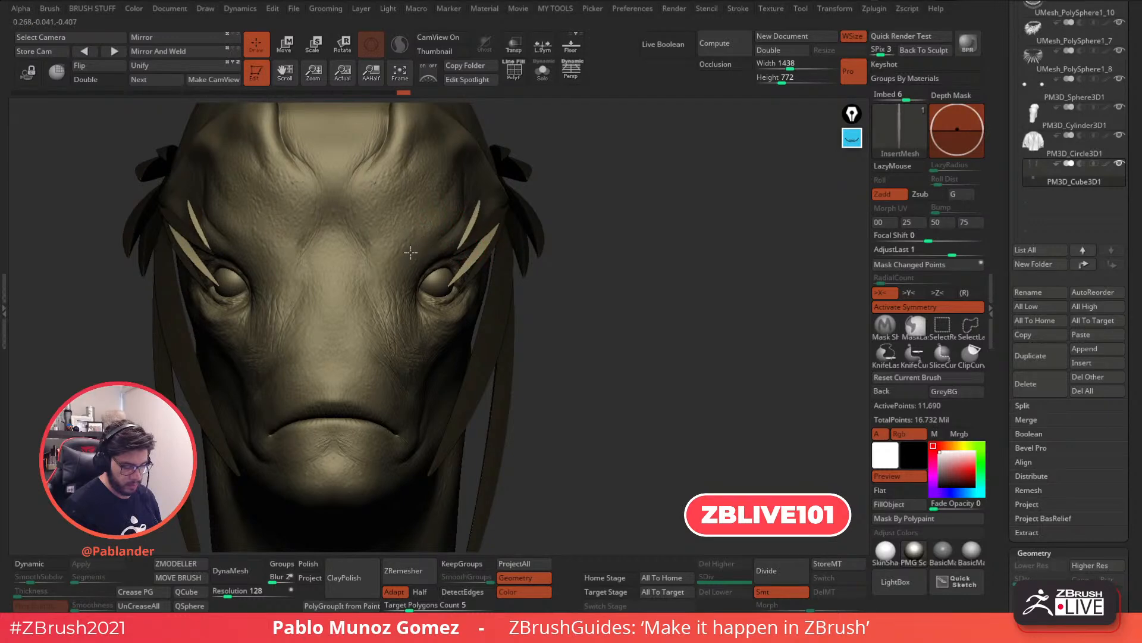
# Undo the last spike and place further mirrored spikes along the outer brow toward the temple
pyautogui.moveTo(518, 224); pyautogui.dragTo(464, 232, button='right')
pyautogui.hotkey('ctrl', 'z')
pyautogui.moveTo(441, 245)
pyautogui.mouseDown()
pyautogui.moveTo(381, 280)
pyautogui.moveTo(380, 253)
pyautogui.moveTo(389, 258)
pyautogui.mouseUp()
pyautogui.keyDown('ctrl'); pyautogui.moveTo(523, 262); pyautogui.dragTo(583, 235, button='right'); pyautogui.keyUp('ctrl')
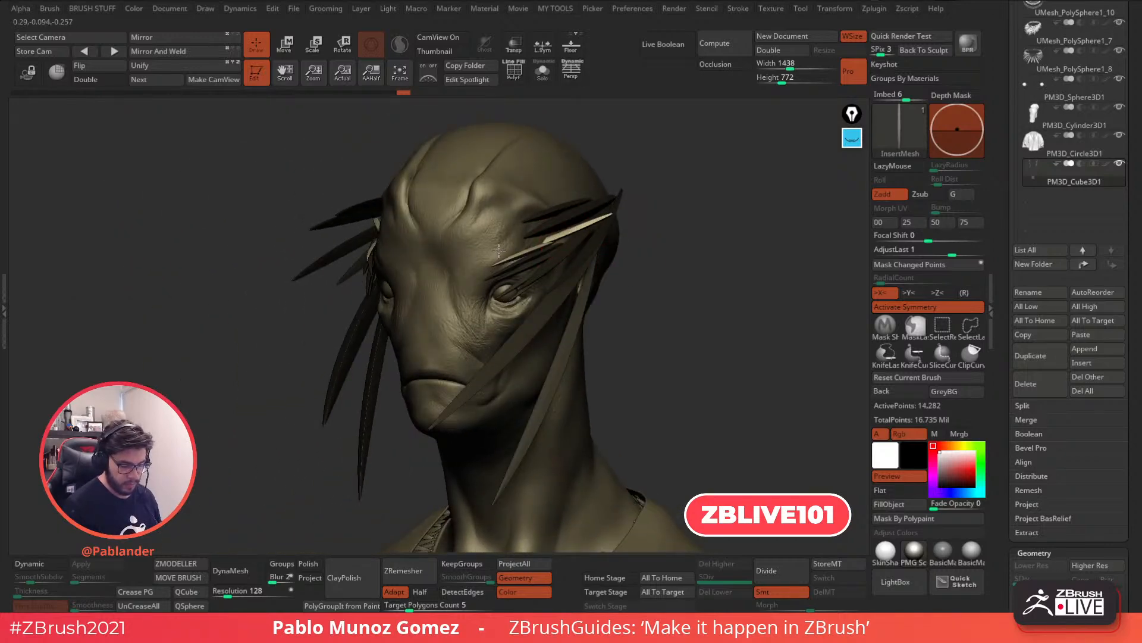
# Add a mirrored spike at the temple, then move, scale and rotate it so it sits close to the head
pyautogui.keyDown('shift'); pyautogui.moveTo(488, 251); pyautogui.dragTo(675, 209, button='right'); pyautogui.keyUp('shift')
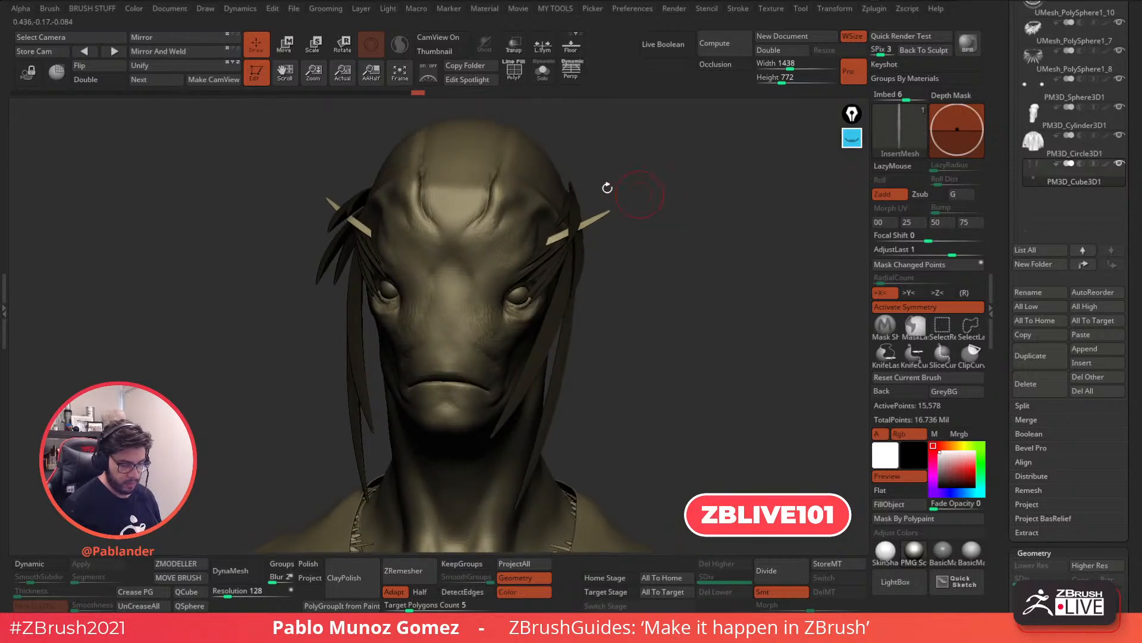
pyautogui.click(288, 46)
pyautogui.moveTo(570, 254); pyautogui.dragTo(594, 248)
pyautogui.moveTo(606, 192); pyautogui.dragTo(613, 186)
pyautogui.moveTo(678, 178); pyautogui.dragTo(601, 220, button='right')
pyautogui.moveTo(604, 256); pyautogui.dragTo(609, 270)
pyautogui.moveTo(609, 271); pyautogui.dragTo(611, 297, button='right')
pyautogui.moveTo(554, 259); pyautogui.dragTo(559, 263)
# Rotate the temple spike about 17 degrees further to align it with the neighbouring spikes
pyautogui.press('q')
pyautogui.moveTo(571, 262)
pyautogui.mouseDown(button='right')
pyautogui.moveTo(634, 256)
pyautogui.moveTo(607, 238)
pyautogui.mouseUp(button='right')
pyautogui.press('w')
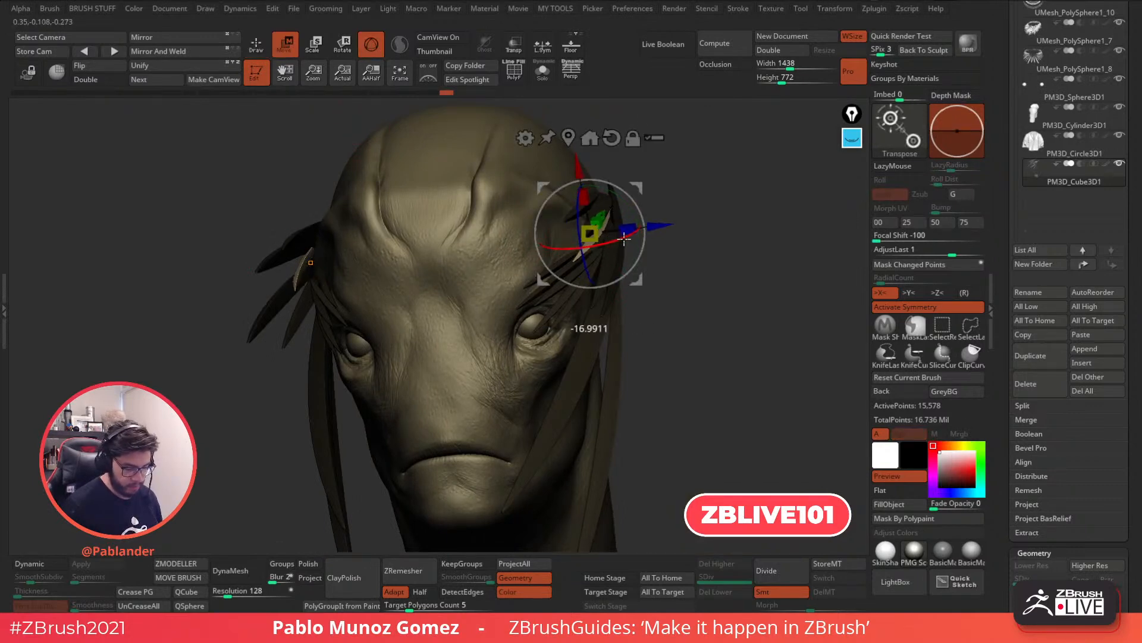
pyautogui.press('q')
pyautogui.moveTo(708, 250)
pyautogui.mouseDown(button='right')
pyautogui.moveTo(651, 305)
pyautogui.moveTo(613, 230)
pyautogui.mouseUp(button='right')
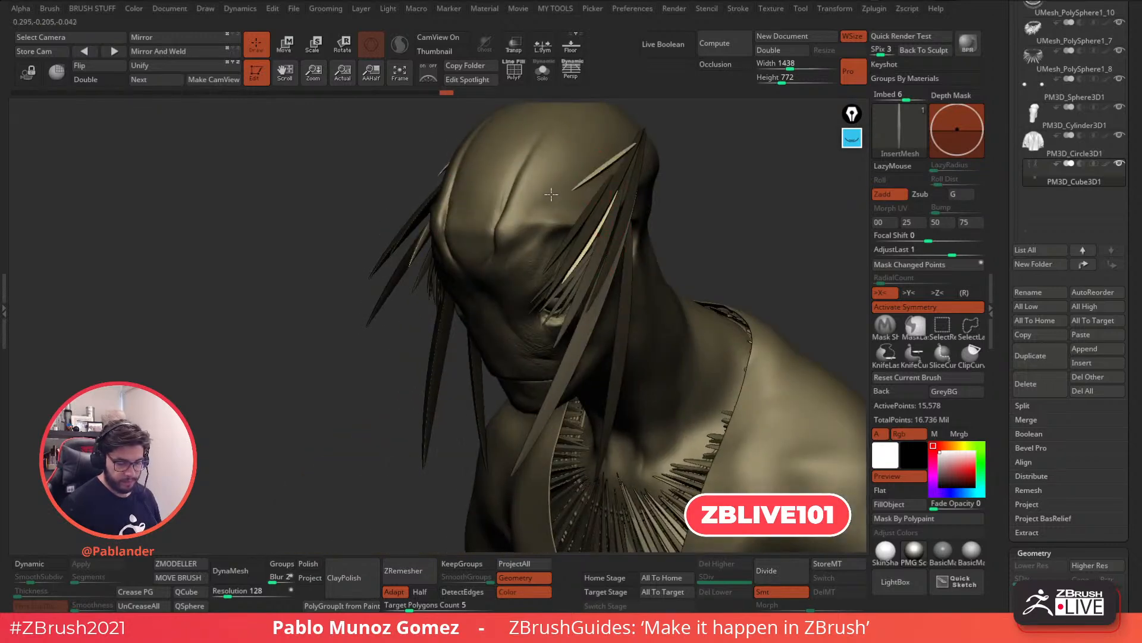
# Add a mirrored spike at the upper temple and reposition it so it sits close to the side of the head
pyautogui.moveTo(535, 207); pyautogui.dragTo(531, 217)
pyautogui.press('w')
pyautogui.moveTo(664, 163); pyautogui.dragTo(681, 237, button='right')
pyautogui.moveTo(620, 191); pyautogui.dragTo(611, 232)
pyautogui.moveTo(609, 294); pyautogui.dragTo(610, 297)
pyautogui.moveTo(665, 229); pyautogui.dragTo(674, 158, button='right')
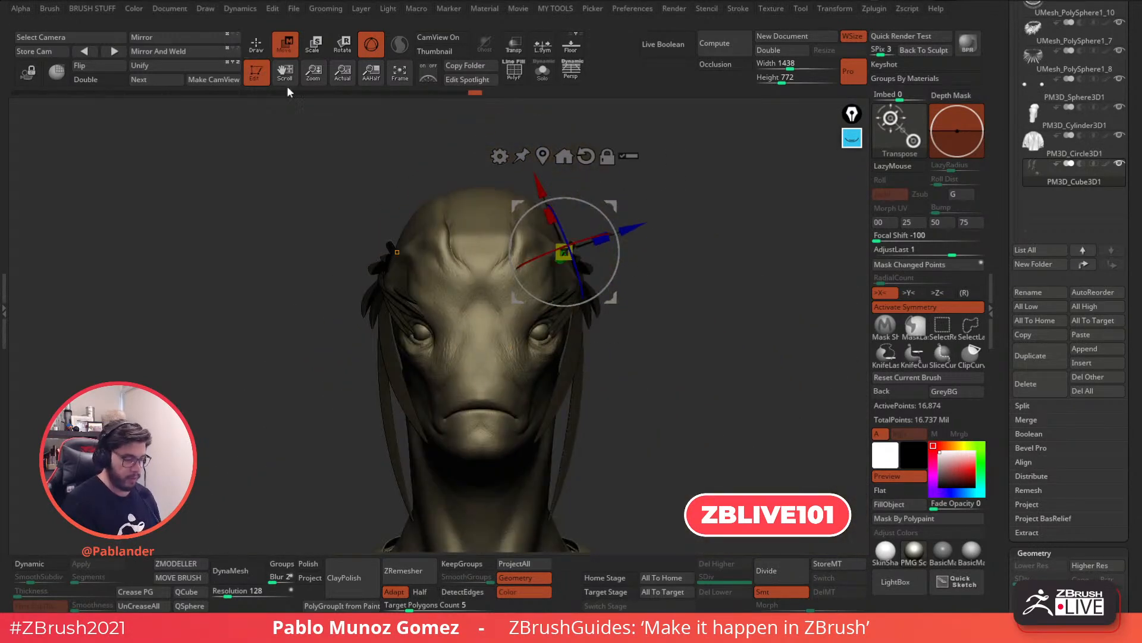
# Add a mirrored spike on the cheek in front of the ear and adjust its placement against the face
pyautogui.press('q')
pyautogui.moveTo(548, 227)
pyautogui.mouseDown(button='right')
pyautogui.moveTo(682, 273)
pyautogui.moveTo(624, 286)
pyautogui.moveTo(637, 277)
pyautogui.mouseUp(button='right')
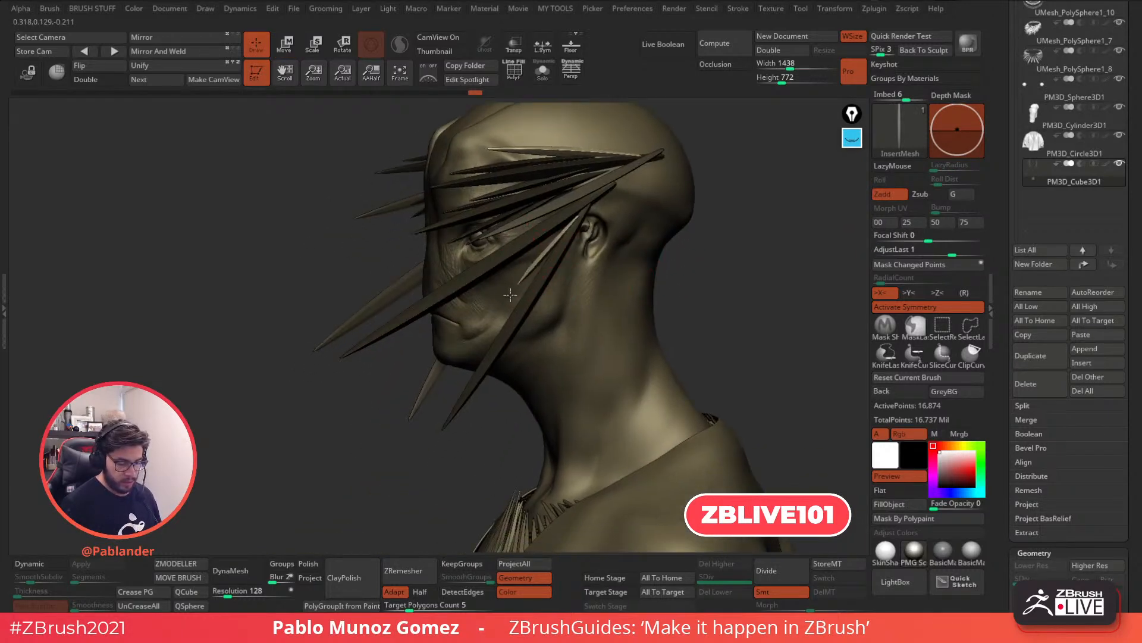
pyautogui.moveTo(511, 293); pyautogui.dragTo(504, 305)
pyautogui.click(290, 49)
pyautogui.moveTo(566, 235); pyautogui.dragTo(563, 239)
pyautogui.moveTo(565, 235); pyautogui.dragTo(683, 218, button='right')
pyautogui.moveTo(644, 268)
pyautogui.mouseDown(button='right')
pyautogui.moveTo(683, 280)
pyautogui.moveTo(660, 288)
pyautogui.moveTo(642, 262)
pyautogui.moveTo(611, 271)
pyautogui.mouseUp(button='right')
pyautogui.press('q')
# Place a series of swept-back mirrored spikes from the temple above the ear down to the cheek
pyautogui.moveTo(592, 189); pyautogui.dragTo(550, 204)
pyautogui.moveTo(556, 223); pyautogui.dragTo(602, 229, button='right')
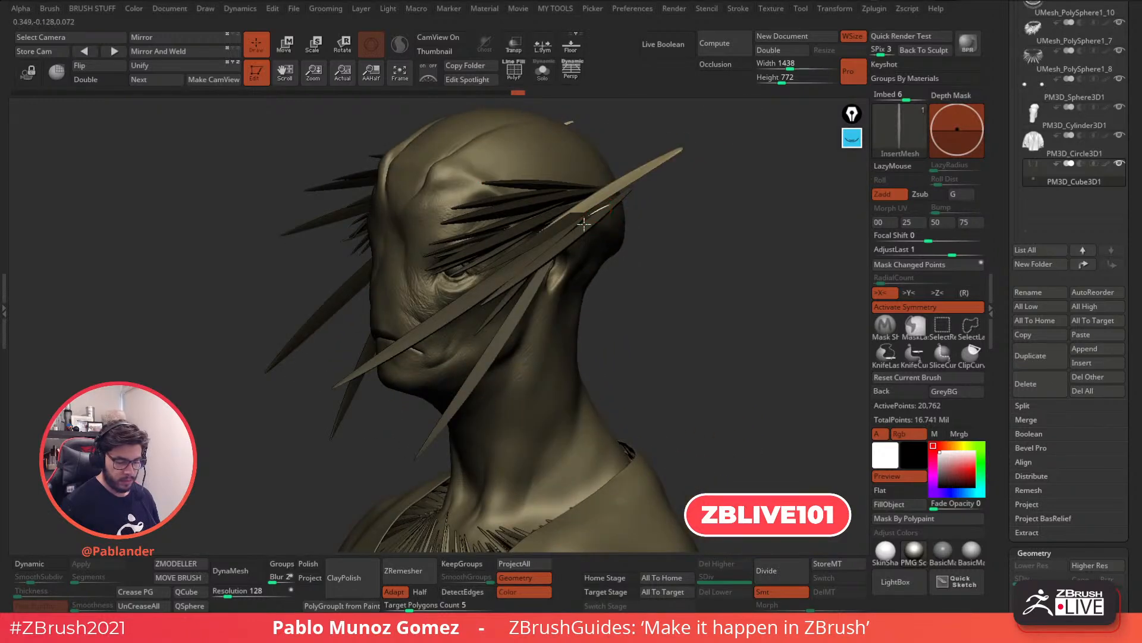
pyautogui.moveTo(569, 247)
pyautogui.mouseDown()
pyautogui.moveTo(576, 228)
pyautogui.moveTo(504, 269)
pyautogui.mouseUp()
pyautogui.moveTo(535, 262)
pyautogui.mouseDown(button='right')
pyautogui.moveTo(576, 255)
pyautogui.moveTo(557, 238)
pyautogui.mouseUp(button='right')
pyautogui.moveTo(534, 266); pyautogui.dragTo(539, 262)
pyautogui.moveTo(519, 283); pyautogui.dragTo(535, 246, button='right')
pyautogui.moveTo(505, 265); pyautogui.dragTo(499, 272)
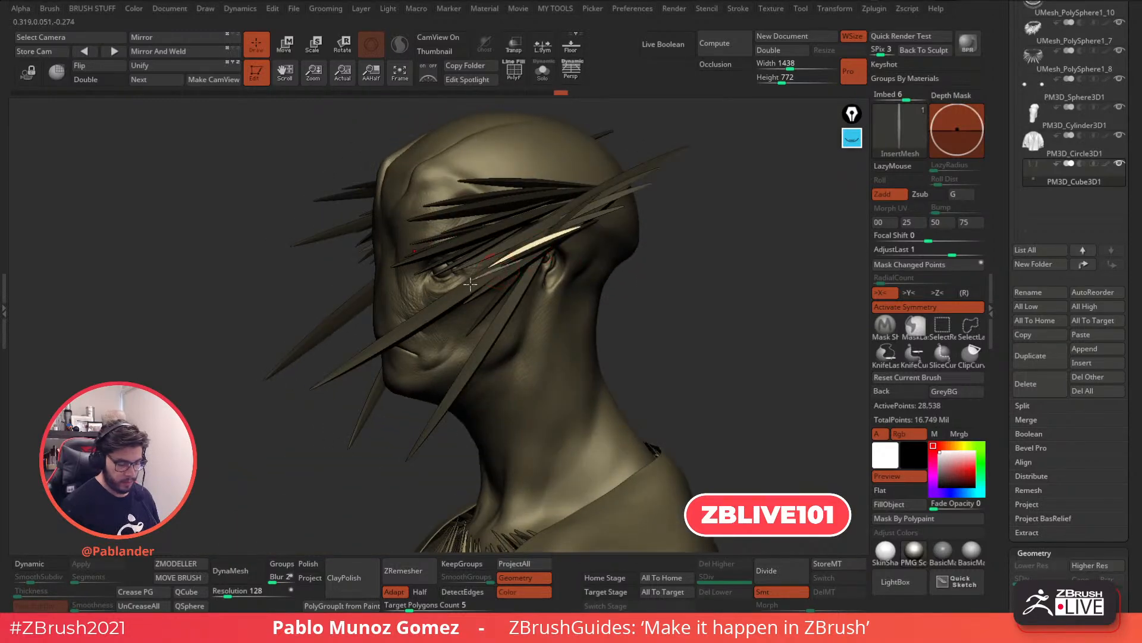
pyautogui.moveTo(438, 304); pyautogui.dragTo(445, 298)
pyautogui.moveTo(445, 297); pyautogui.dragTo(597, 291, button='right')
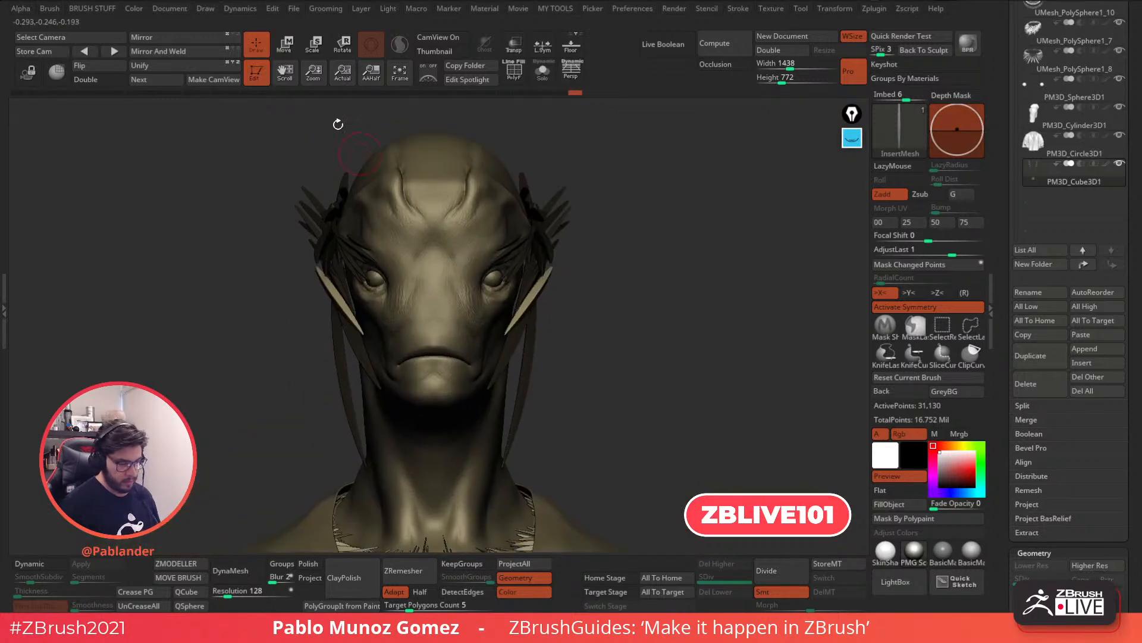
pyautogui.click(286, 45)
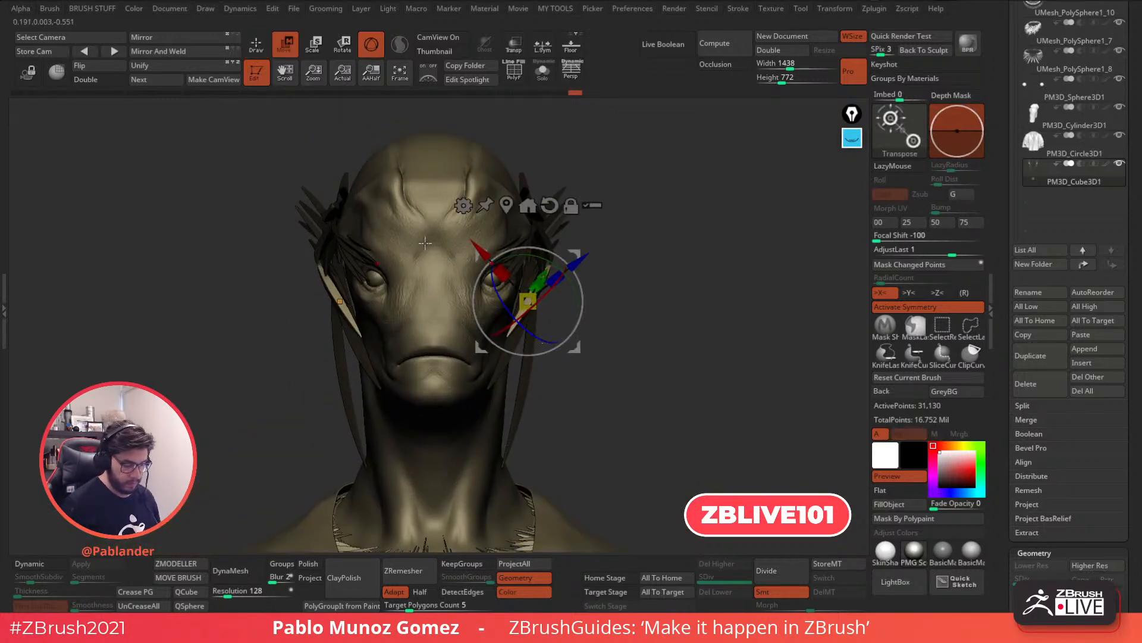
pyautogui.press('q')
# Place long mirrored spikes rising from the inner brow over the forehead, undoing the first attempt, and add shorter ones beside them
pyautogui.keyDown('ctrl'); pyautogui.moveTo(631, 312); pyautogui.dragTo(603, 254, button='right'); pyautogui.keyUp('ctrl')
pyautogui.moveTo(602, 255); pyautogui.dragTo(493, 238, button='right')
pyautogui.keyDown('ctrl'); pyautogui.moveTo(493, 238); pyautogui.dragTo(496, 270, button='right'); pyautogui.keyUp('ctrl')
pyautogui.moveTo(463, 274); pyautogui.dragTo(449, 321)
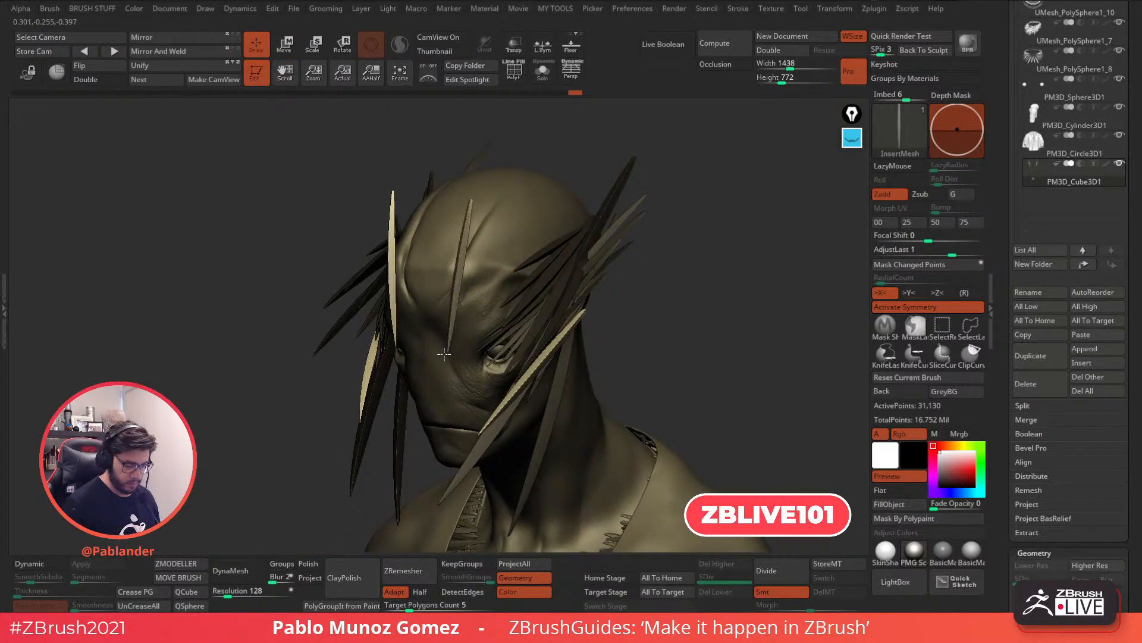
pyautogui.moveTo(450, 321); pyautogui.dragTo(480, 263, button='right')
pyautogui.hotkey('ctrl', 'z')
pyautogui.moveTo(437, 352); pyautogui.dragTo(446, 297)
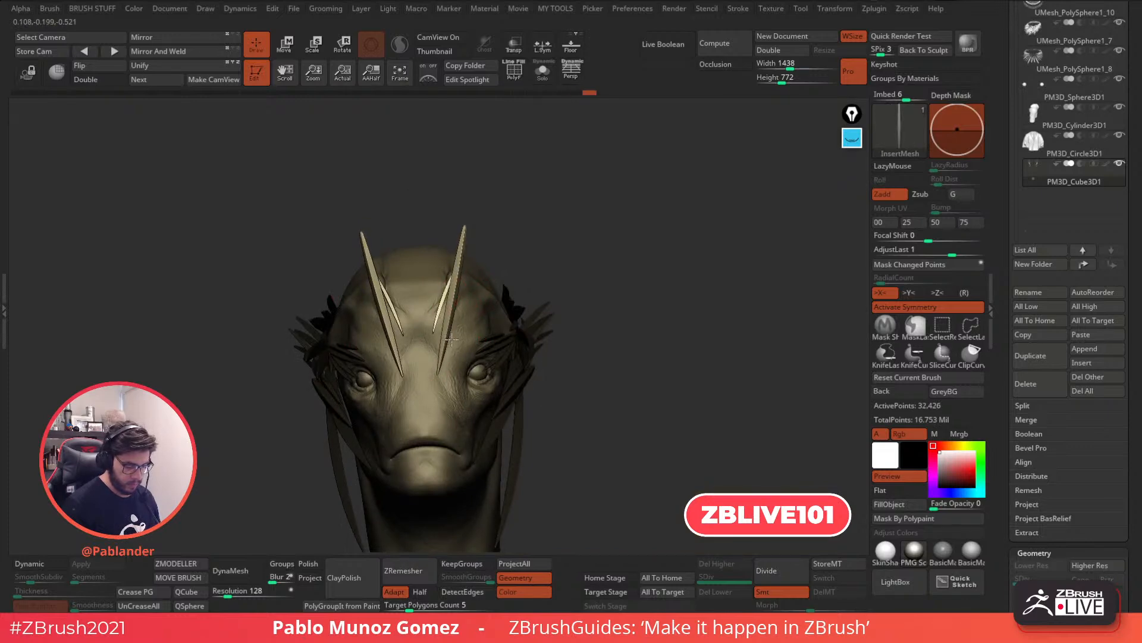
pyautogui.moveTo(459, 346); pyautogui.dragTo(463, 307)
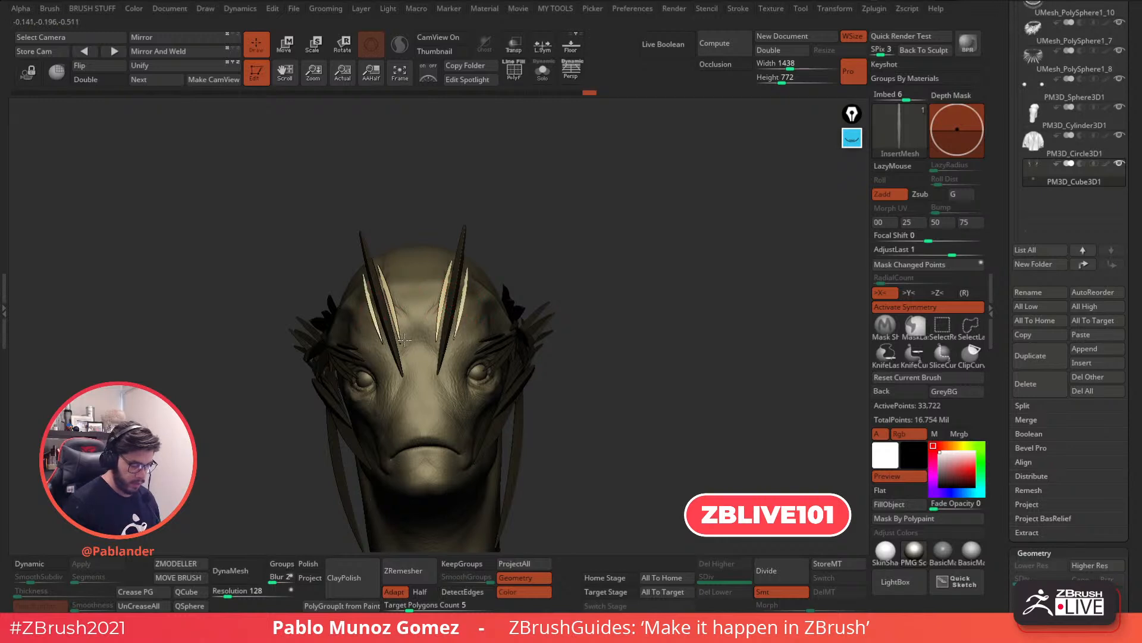
pyautogui.moveTo(405, 339)
pyautogui.mouseDown()
pyautogui.moveTo(476, 310)
pyautogui.moveTo(442, 334)
pyautogui.mouseUp()
# Fill the gap between the forehead and outer brow spikes with shorter mirrored ones, then add thin spikes on the inner forehead
pyautogui.moveTo(443, 334); pyautogui.dragTo(408, 370, button='right')
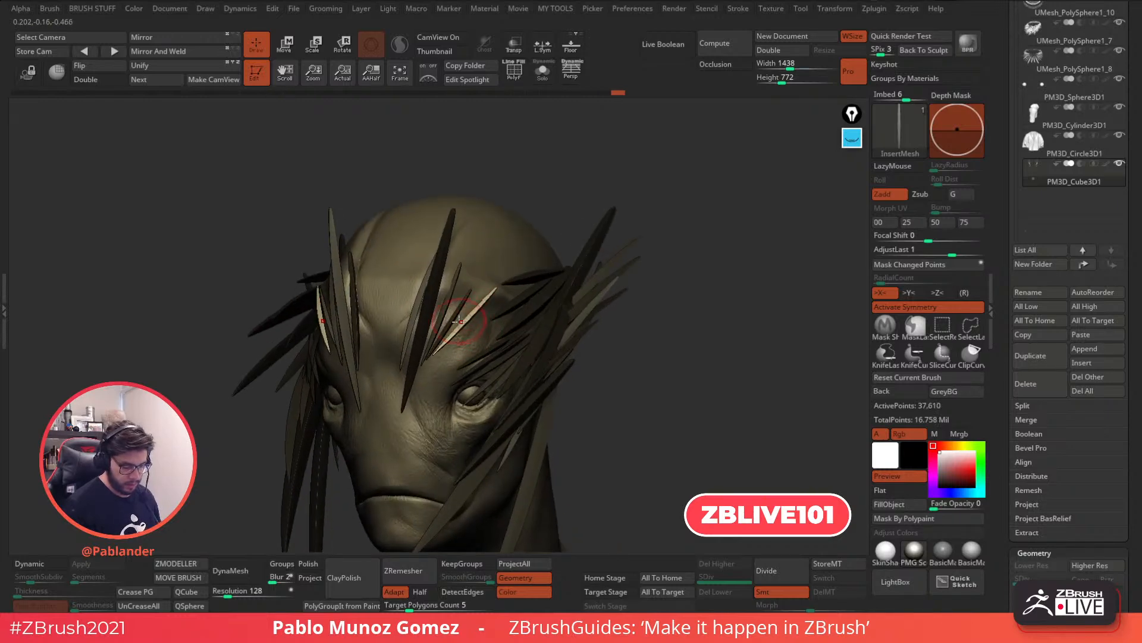
pyautogui.moveTo(446, 320); pyautogui.dragTo(431, 348)
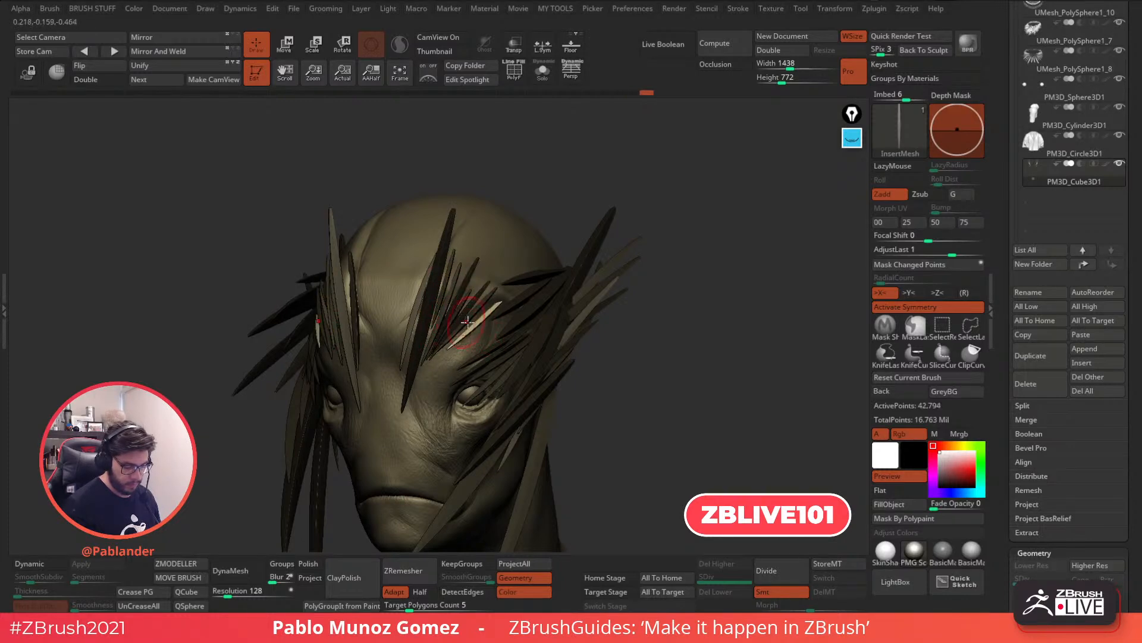
pyautogui.keyDown('shift'); pyautogui.moveTo(461, 324); pyautogui.dragTo(556, 257, button='right'); pyautogui.keyUp('shift')
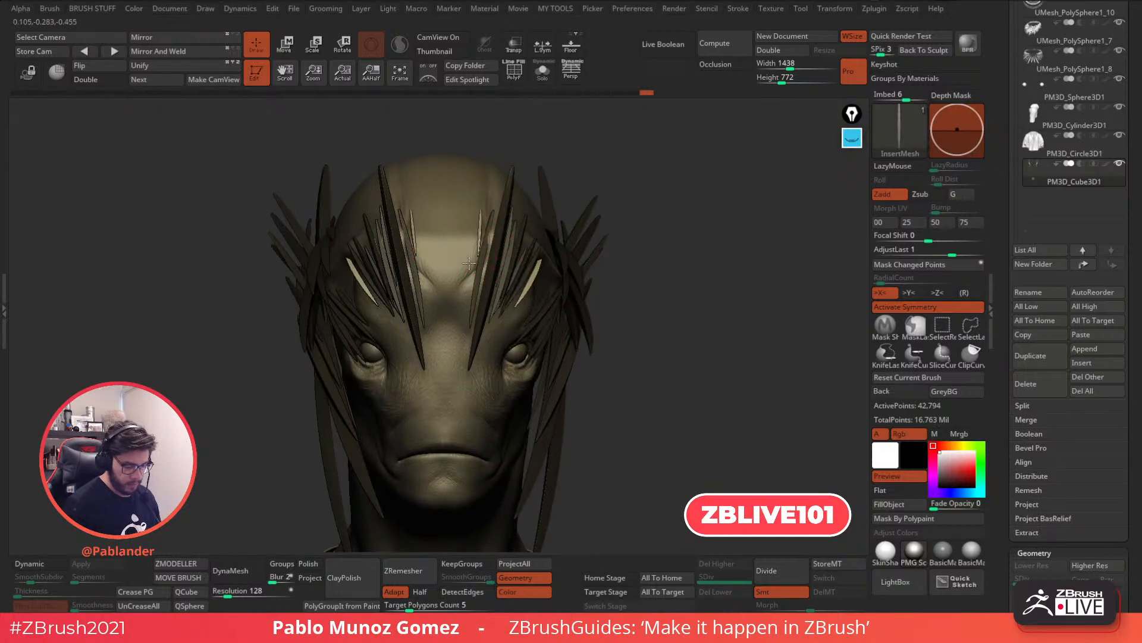
pyautogui.moveTo(467, 266); pyautogui.dragTo(472, 244)
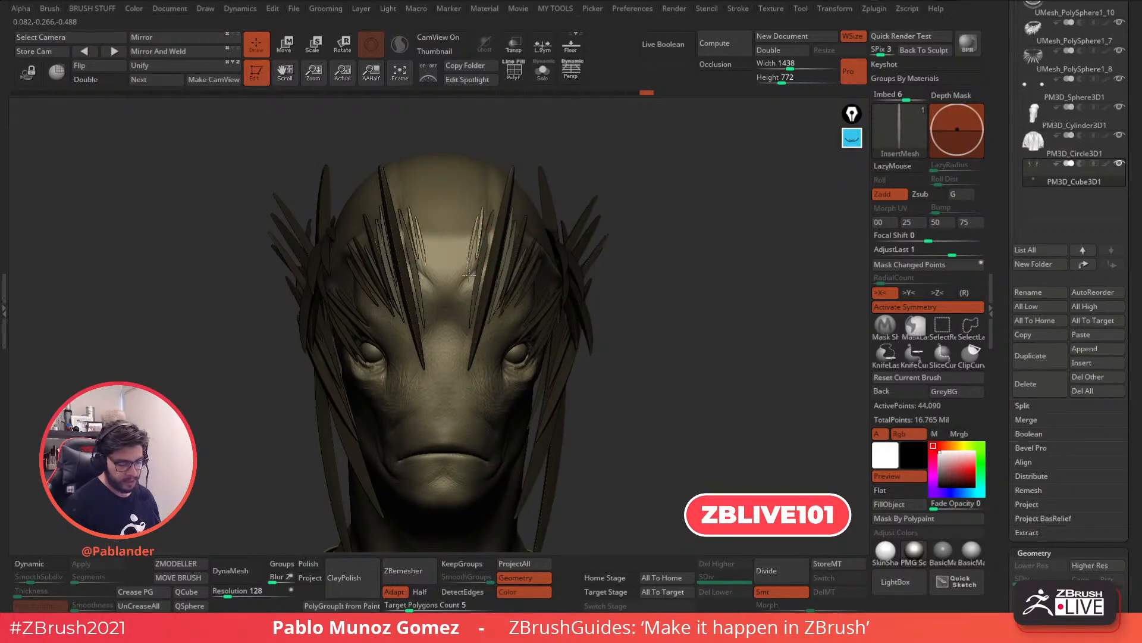
pyautogui.moveTo(506, 265); pyautogui.dragTo(516, 241, button='right')
pyautogui.moveTo(549, 286); pyautogui.dragTo(538, 298, button='right')
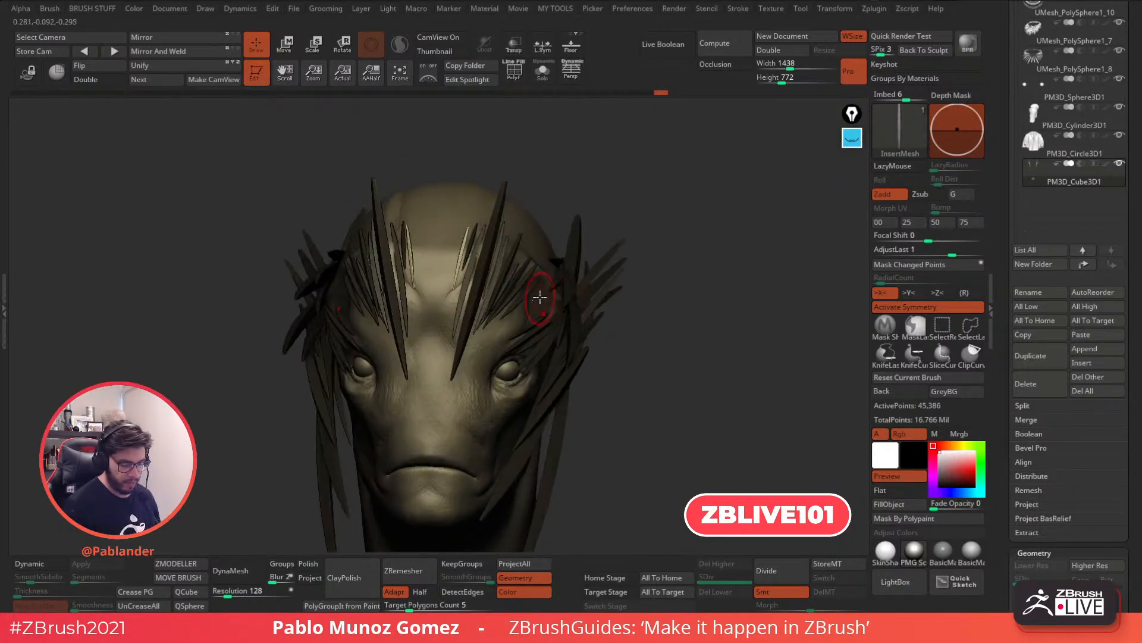
# Undo the most recent spikes and place new mirrored ones above the outer brow
pyautogui.hotkey('ctrl', 'z')
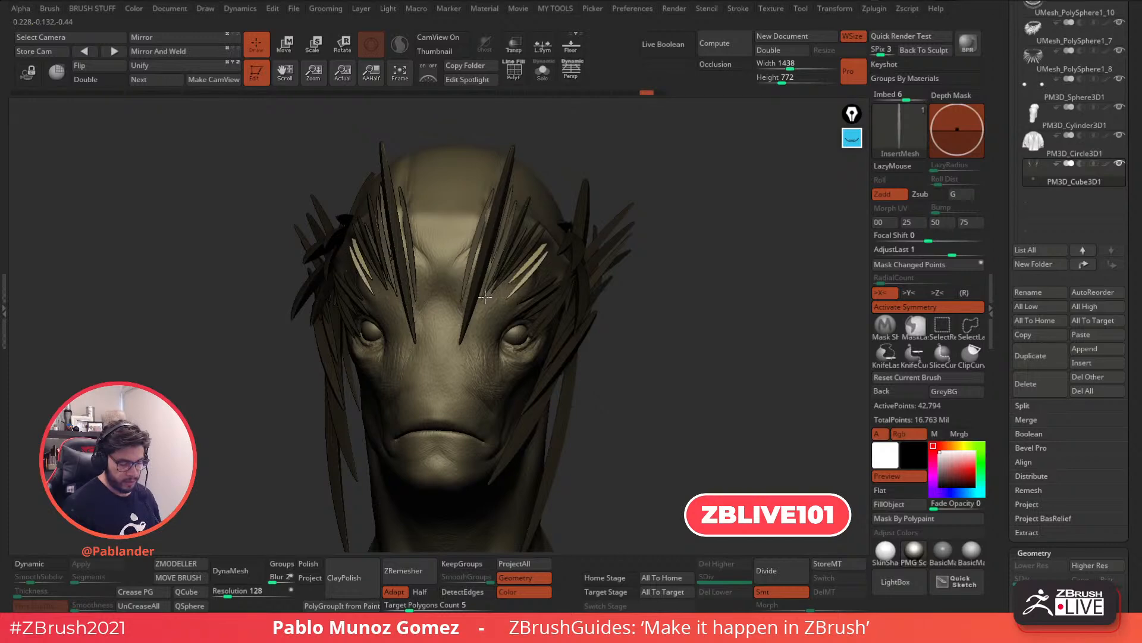
pyautogui.moveTo(480, 297); pyautogui.dragTo(481, 297)
pyautogui.moveTo(568, 283); pyautogui.dragTo(591, 237, button='right')
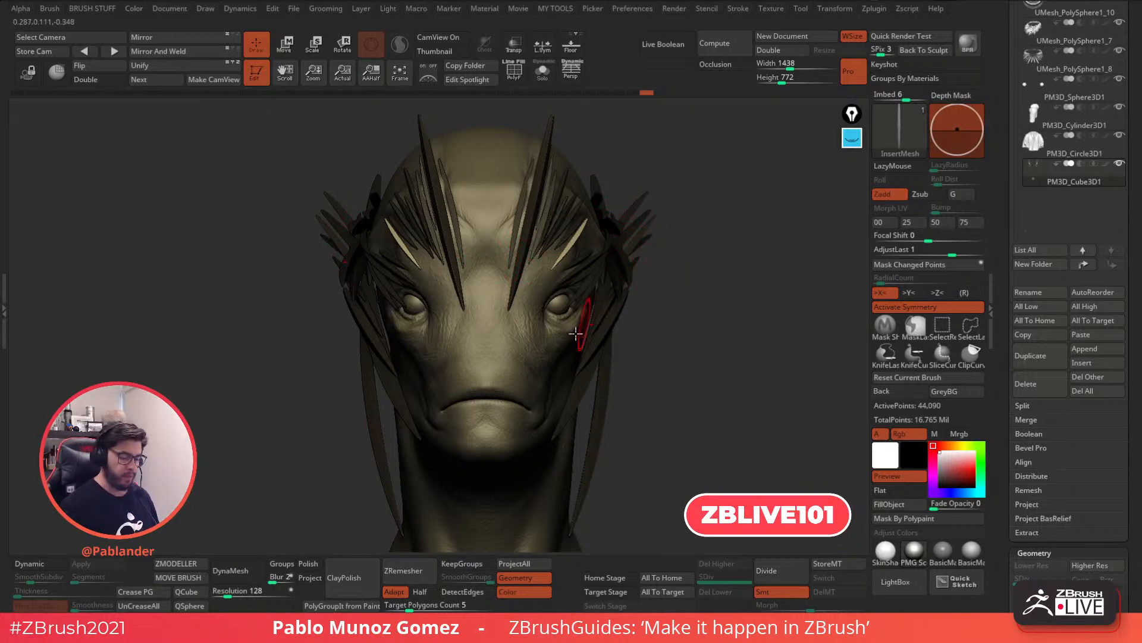
pyautogui.moveTo(684, 310); pyautogui.dragTo(661, 302, button='right')
pyautogui.moveTo(600, 224); pyautogui.dragTo(558, 201, button='right')
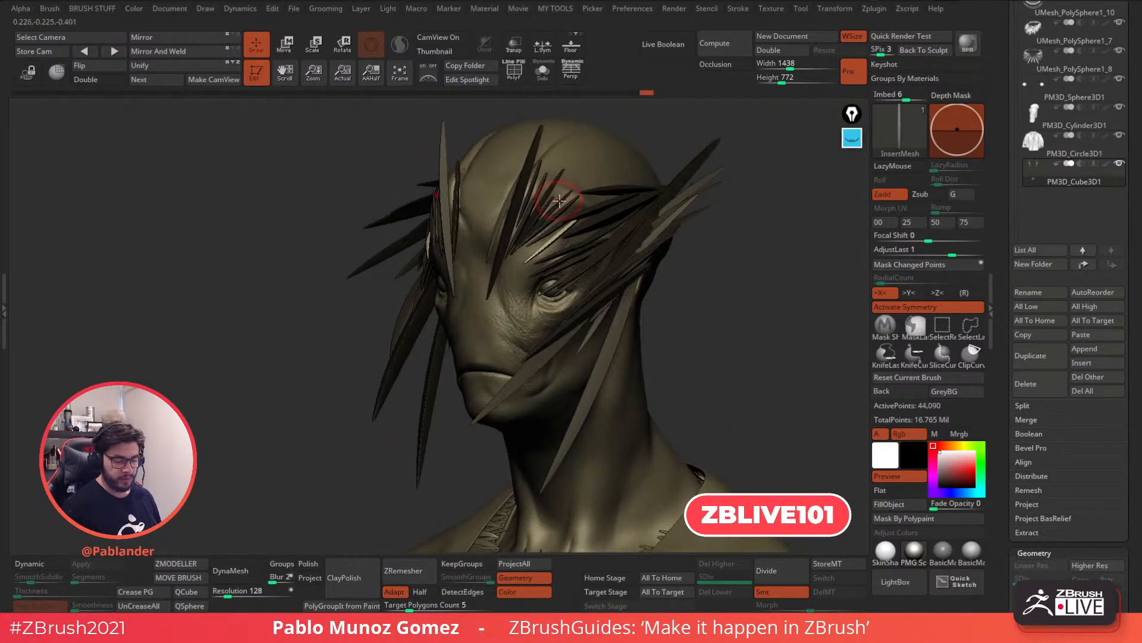
pyautogui.moveTo(536, 226); pyautogui.dragTo(557, 191)
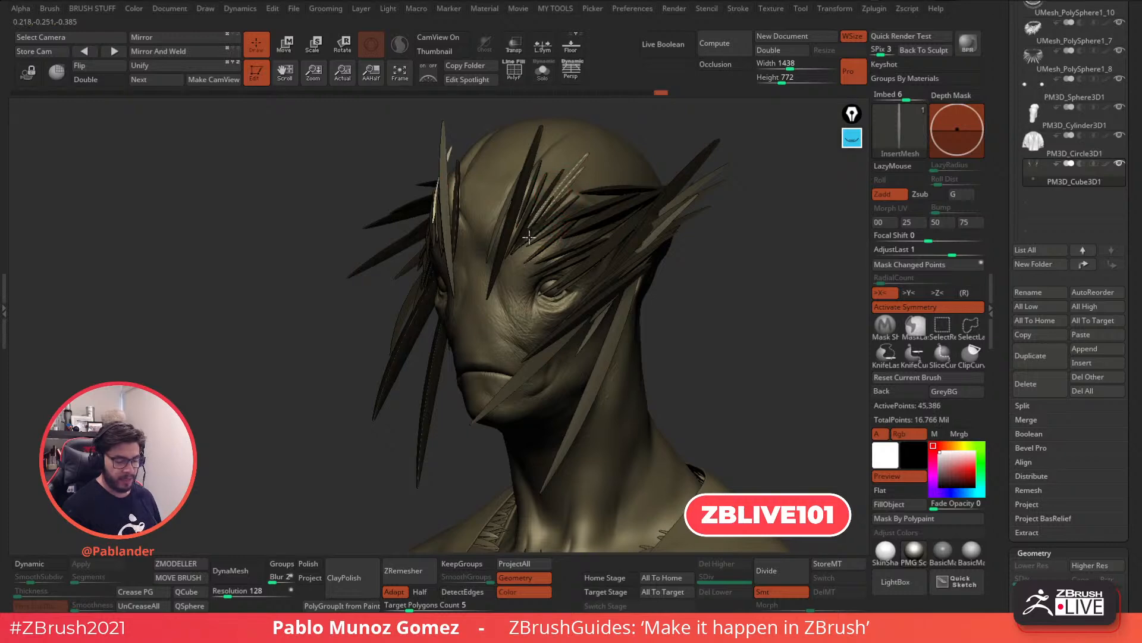
# Rotate and adjust the last upper brow spike so it fans out with the forehead group
pyautogui.click(289, 47)
pyautogui.keyDown('ctrl'); pyautogui.moveTo(611, 217); pyautogui.dragTo(621, 241, button='right'); pyautogui.keyUp('ctrl')
pyautogui.keyDown('alt'); pyautogui.moveTo(621, 241); pyautogui.dragTo(643, 301, button='right'); pyautogui.keyUp('alt')
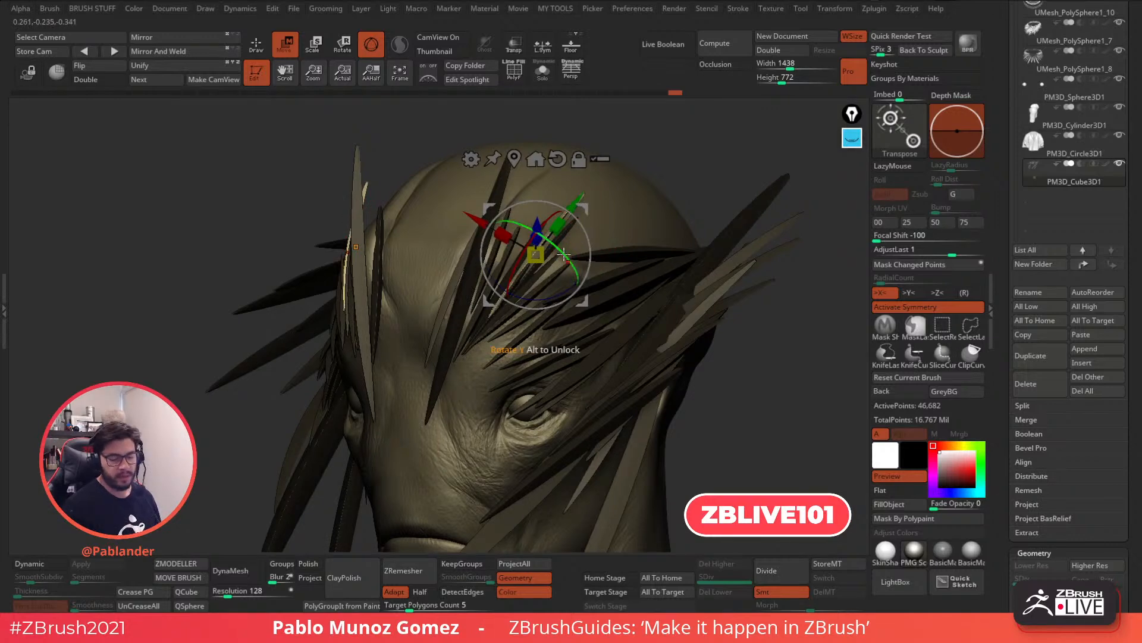
pyautogui.moveTo(577, 246); pyautogui.dragTo(628, 241, button='right')
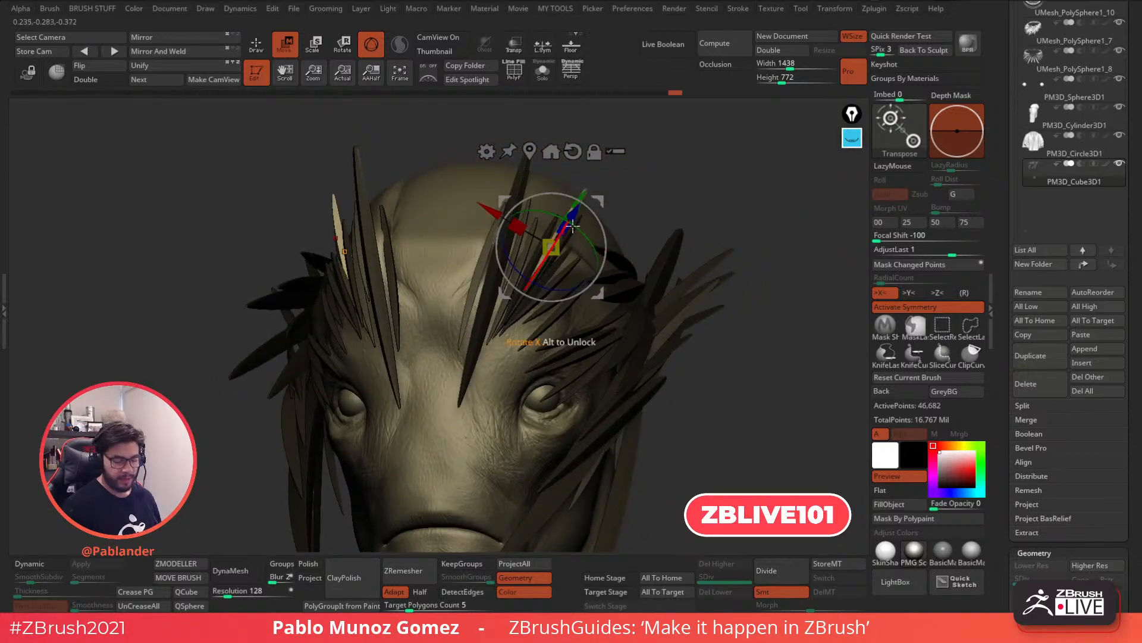
pyautogui.moveTo(600, 204); pyautogui.dragTo(597, 201)
pyautogui.press('q')
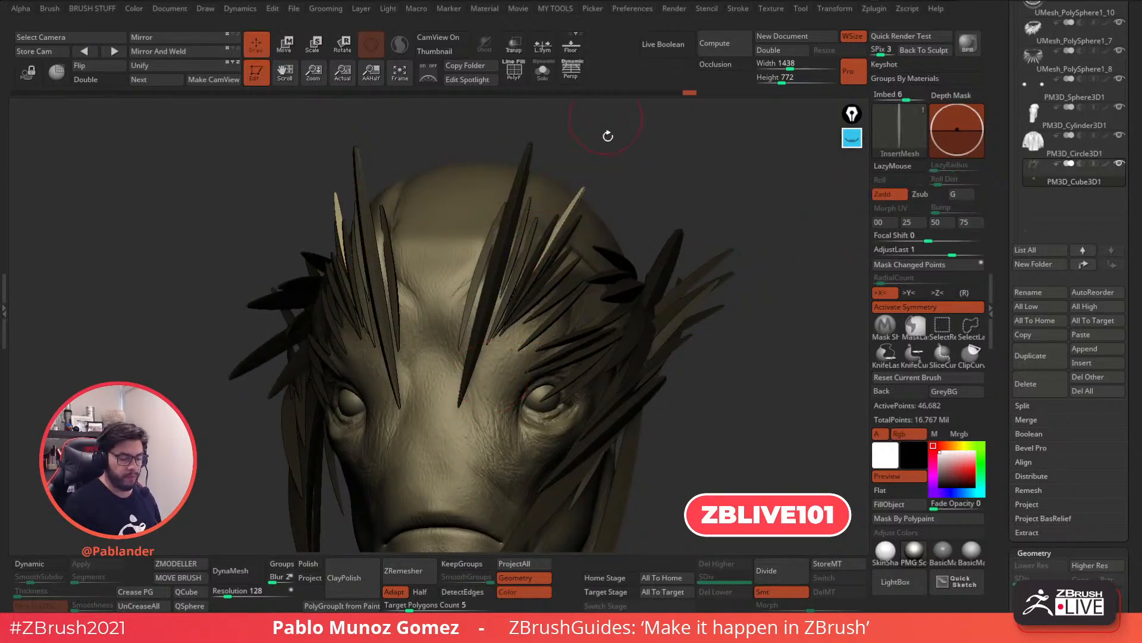
# Add two more mirrored spikes to the upper brow cluster, rotating the first one about 15 degrees
pyautogui.keyDown('alt'); pyautogui.click(506, 282); pyautogui.keyUp('alt')
pyautogui.press('w')
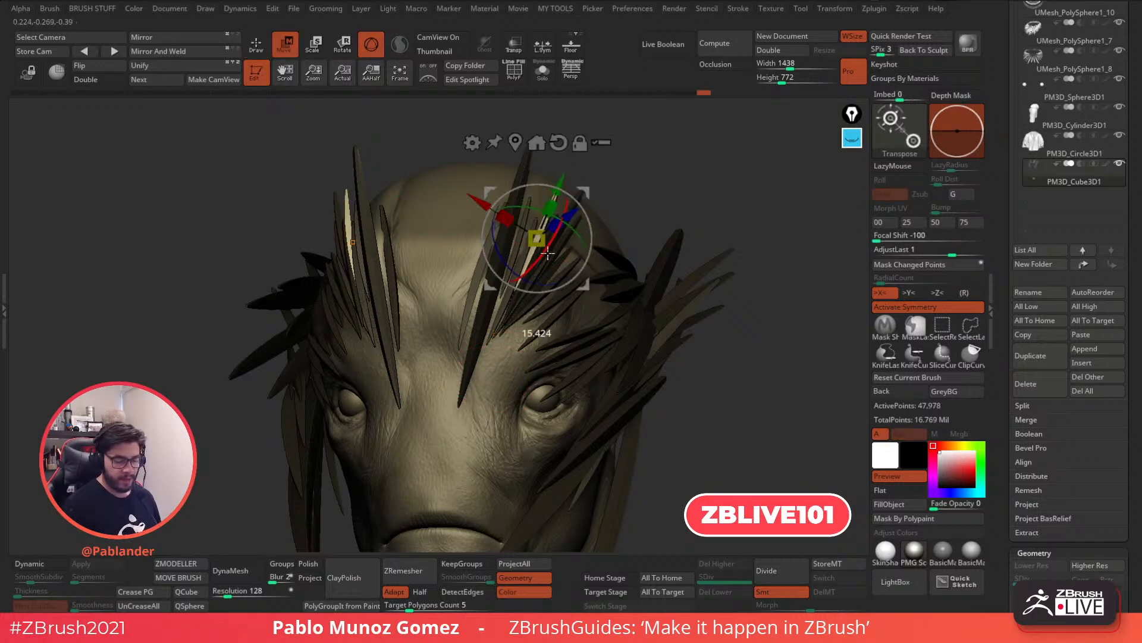
pyautogui.press('q')
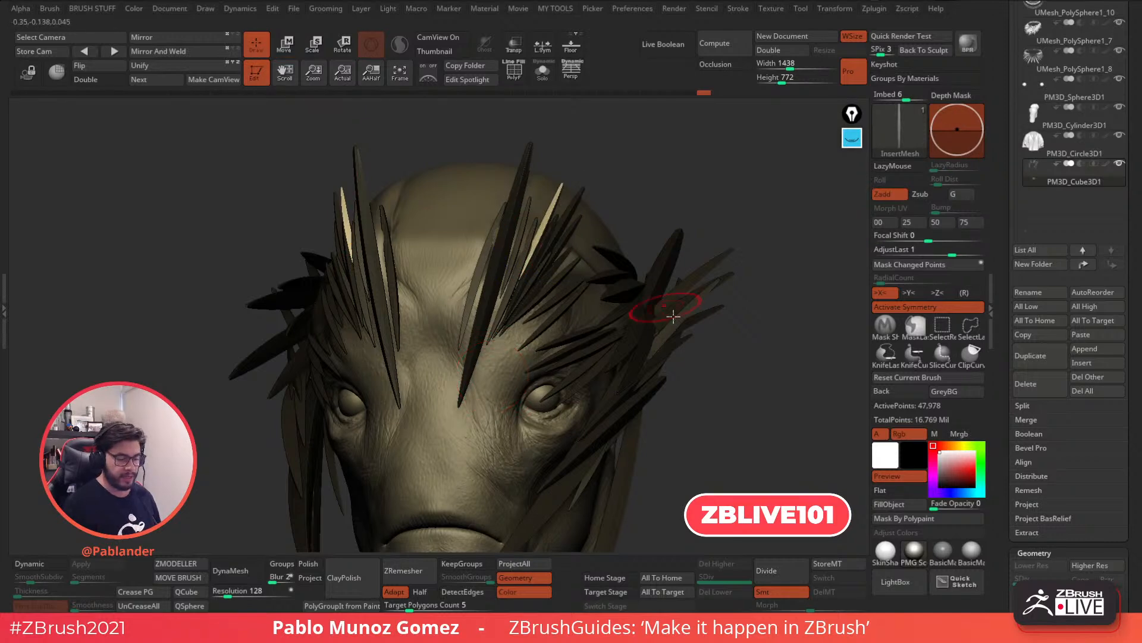
pyautogui.moveTo(533, 280); pyautogui.dragTo(500, 290)
pyautogui.click(298, 56)
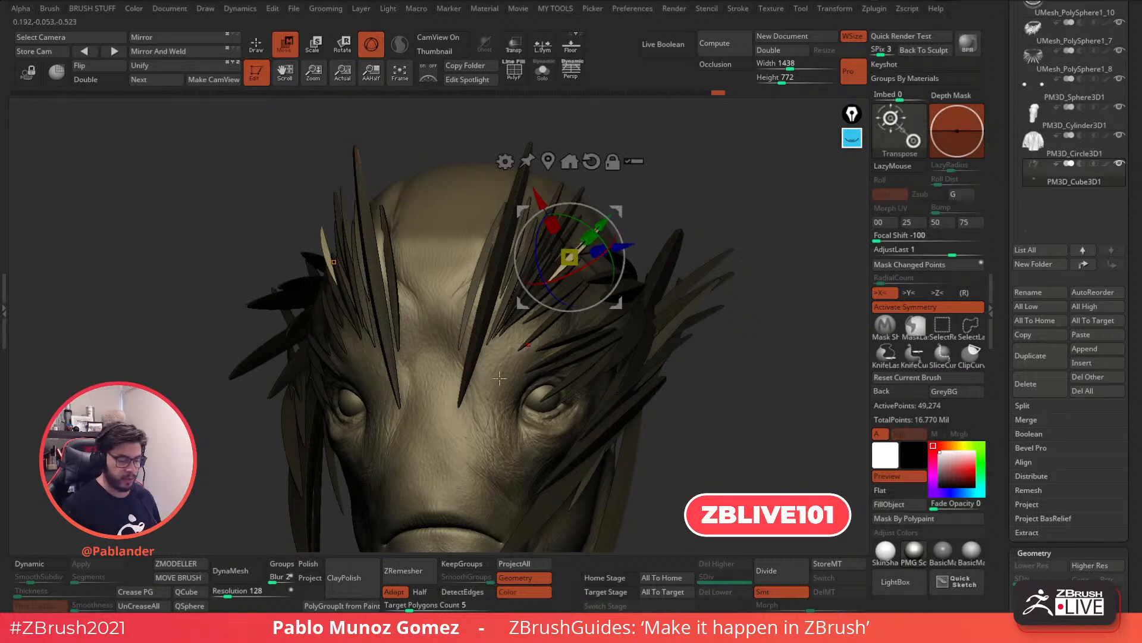
pyautogui.click(260, 50)
# Add three mirrored spikes along the inner side of the long forehead spikes
pyautogui.moveTo(654, 382)
pyautogui.keyDown('alt'); pyautogui.mouseDown(button='right')
pyautogui.moveTo(705, 352)
pyautogui.moveTo(638, 335)
pyautogui.moveTo(658, 266)
pyautogui.moveTo(644, 261)
pyautogui.mouseUp(button='right'); pyautogui.keyUp('alt')
pyautogui.scroll(3, 540, 270)
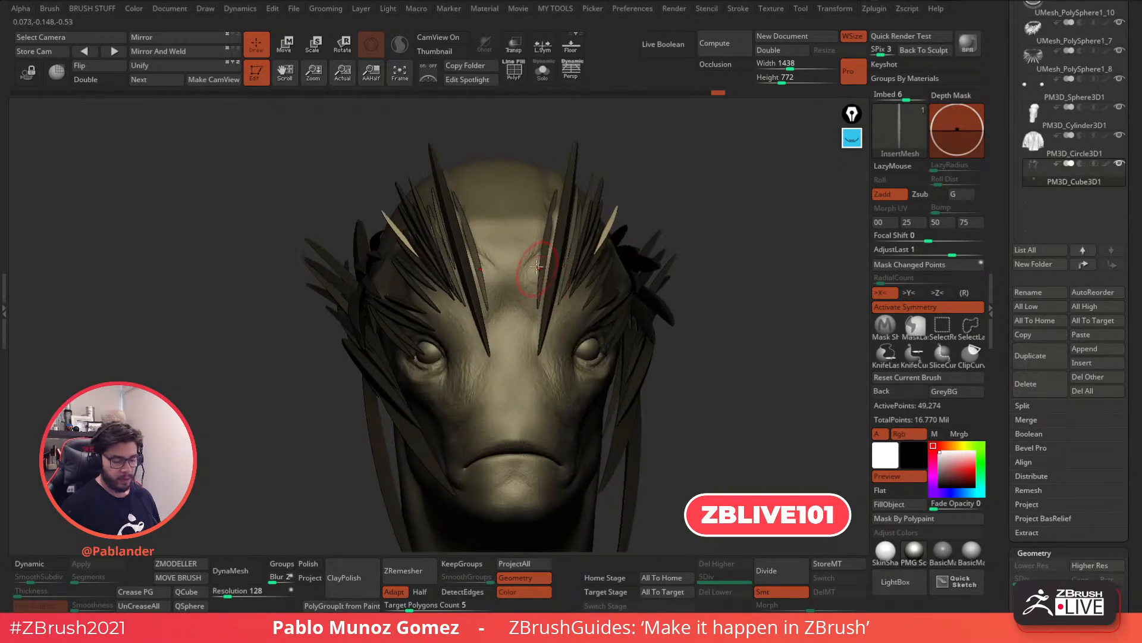
pyautogui.click(542, 300)
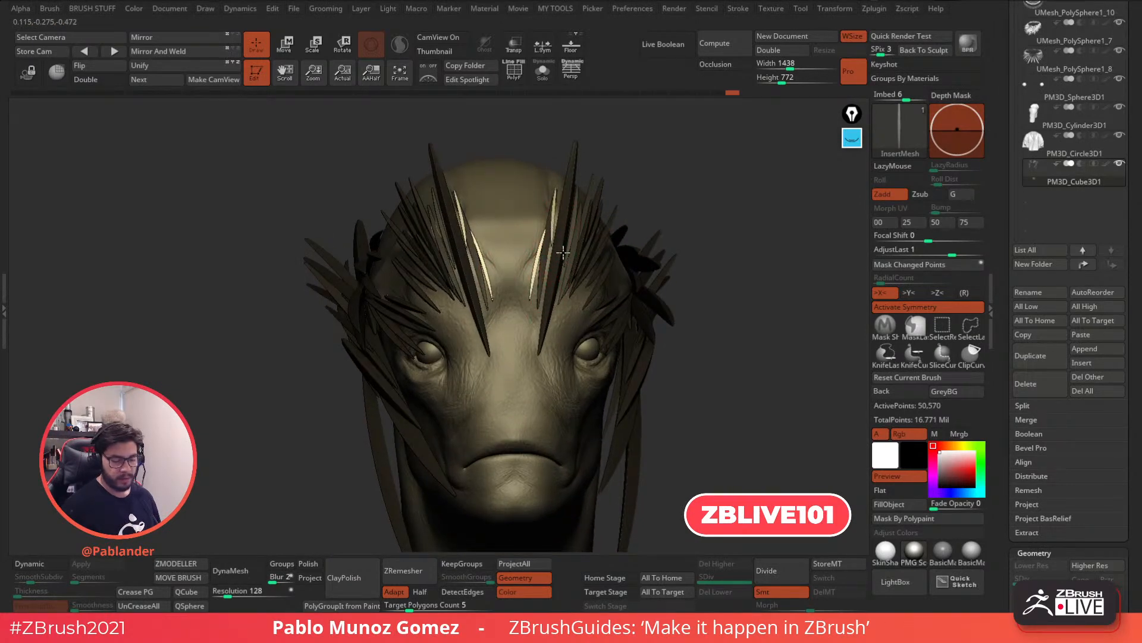
pyautogui.moveTo(567, 269); pyautogui.dragTo(567, 272)
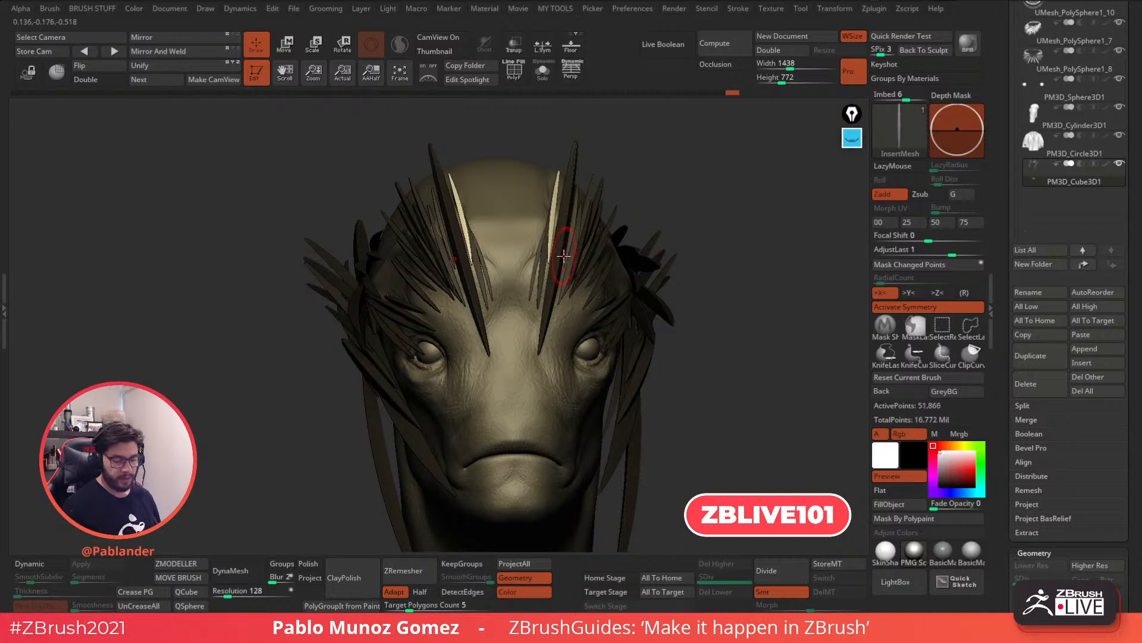
pyautogui.moveTo(555, 223); pyautogui.dragTo(561, 263)
pyautogui.moveTo(662, 305); pyautogui.dragTo(693, 306)
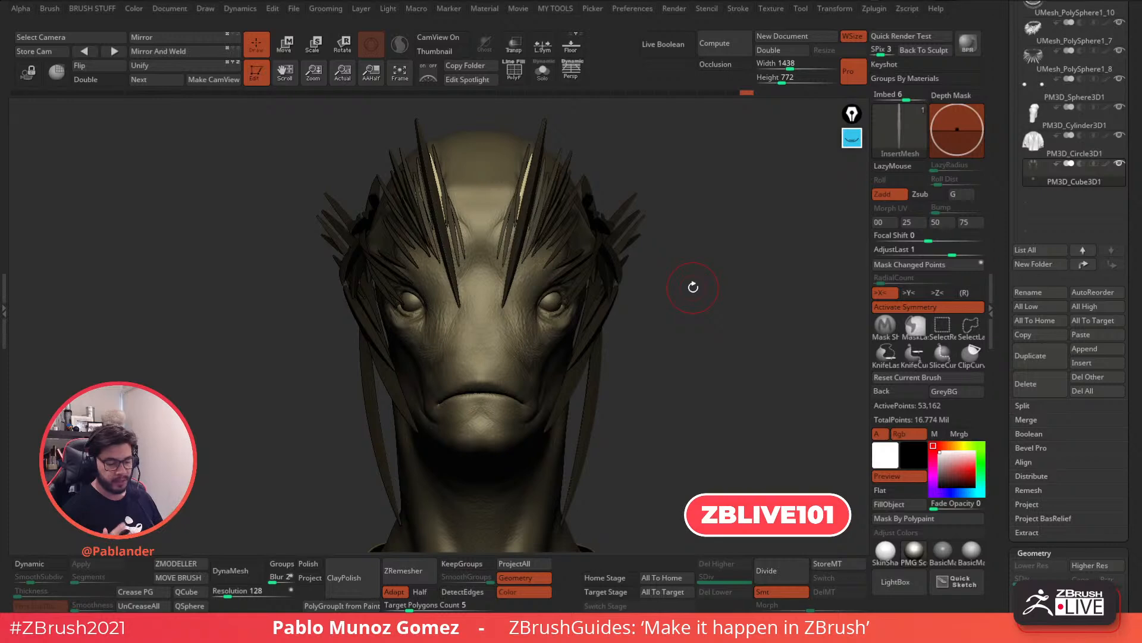
# Add small mirrored spikes between the forehead cluster and the temple, then scale and reposition the last one
pyautogui.moveTo(629, 295); pyautogui.dragTo(604, 288)
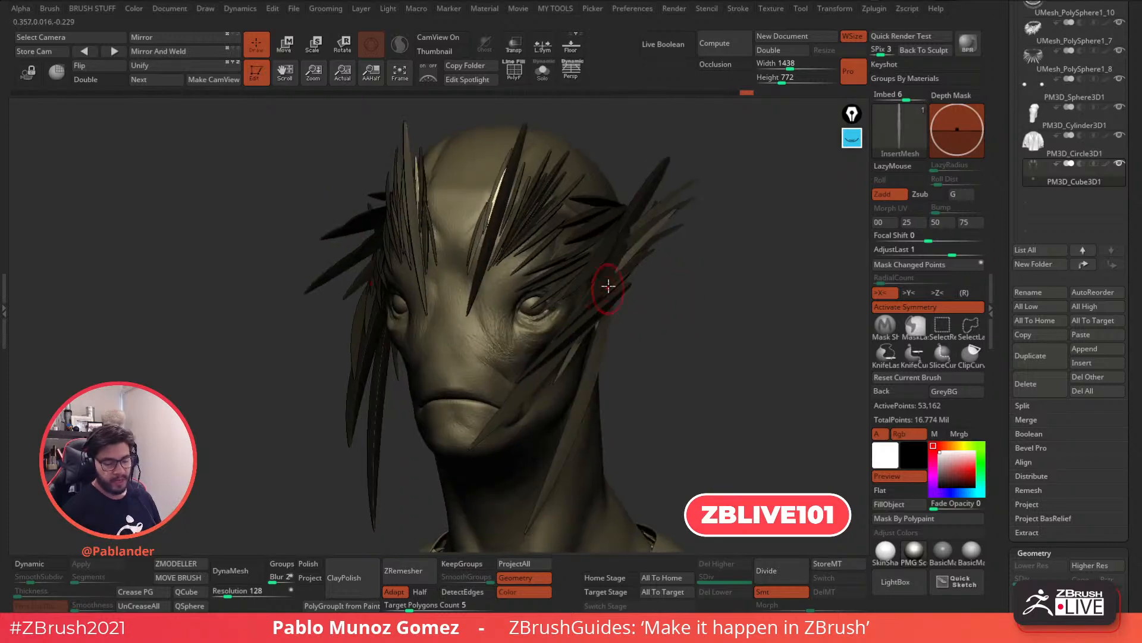
pyautogui.moveTo(551, 219)
pyautogui.mouseDown()
pyautogui.moveTo(512, 232)
pyautogui.moveTo(529, 232)
pyautogui.mouseUp()
pyautogui.moveTo(531, 230); pyautogui.dragTo(563, 206, button='right')
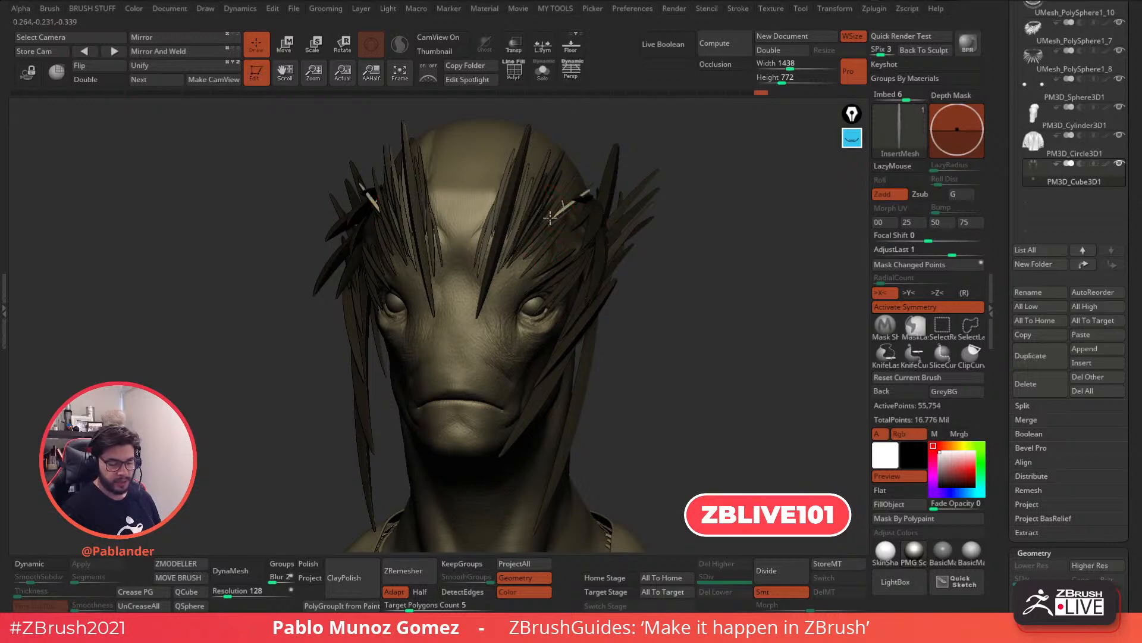
pyautogui.moveTo(542, 226); pyautogui.dragTo(532, 240)
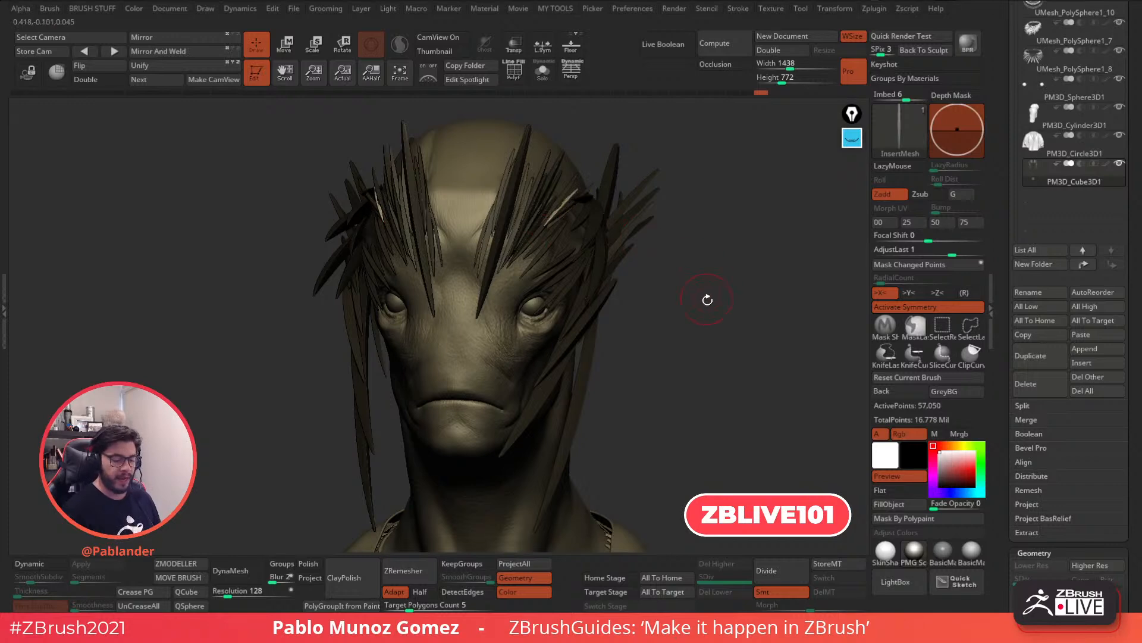
pyautogui.press('w')
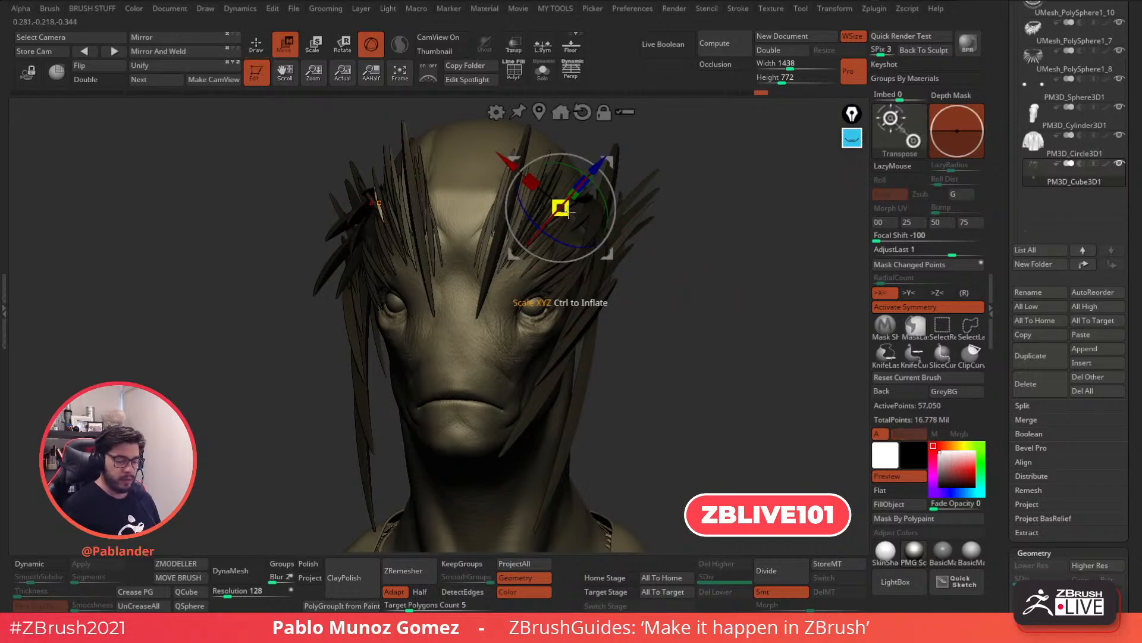
pyautogui.moveTo(561, 241); pyautogui.dragTo(551, 220)
pyautogui.press('q')
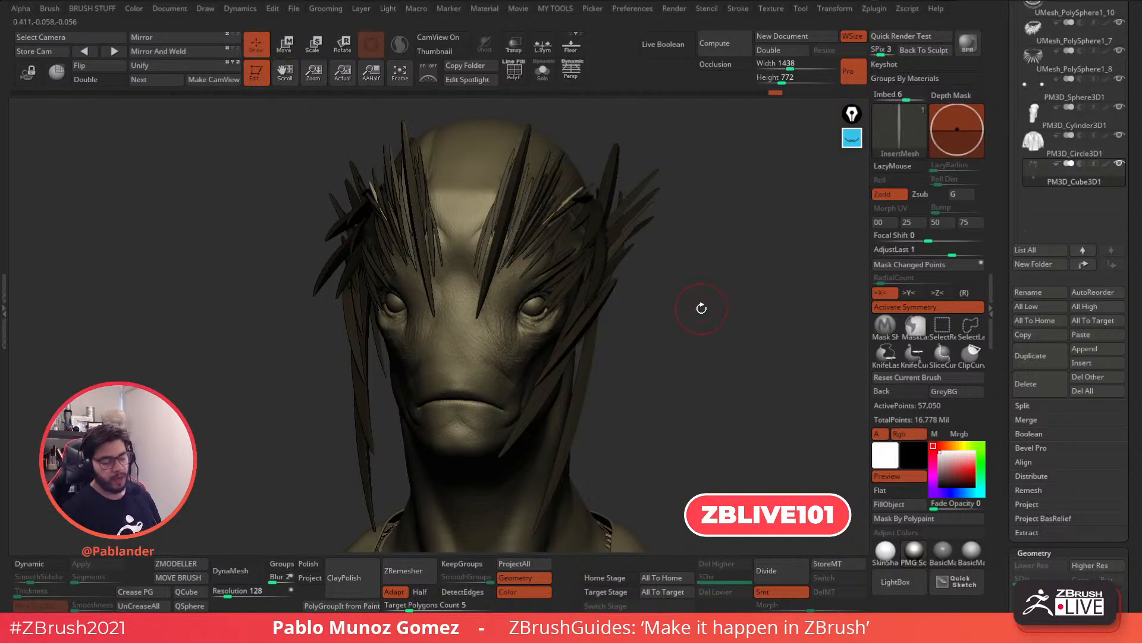
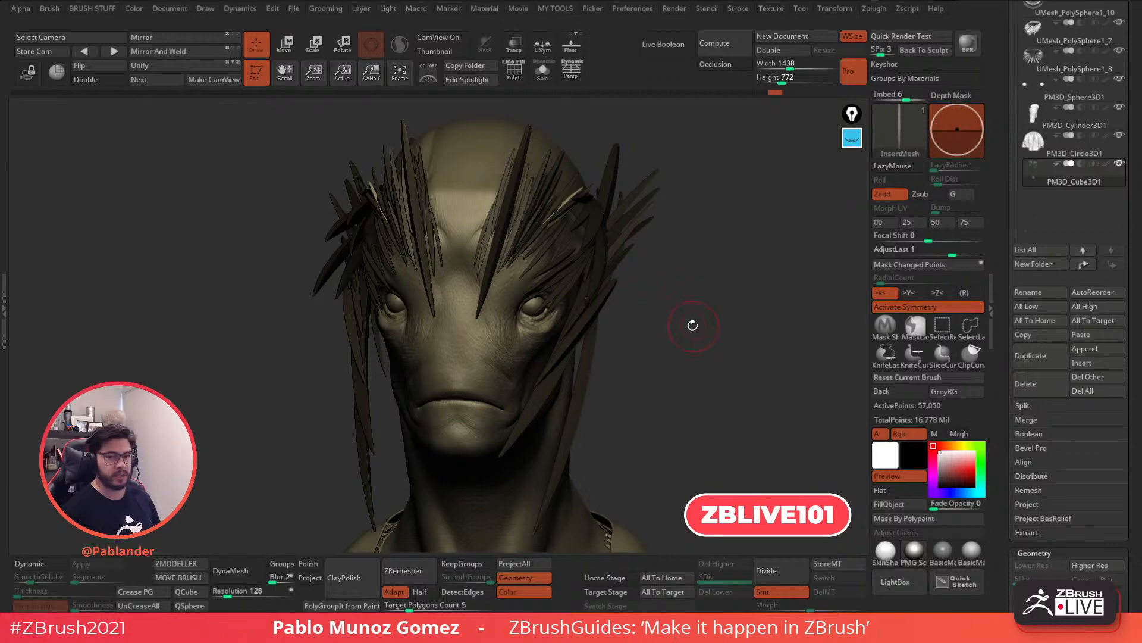
pyautogui.moveTo(683, 300); pyautogui.dragTo(550, 218)
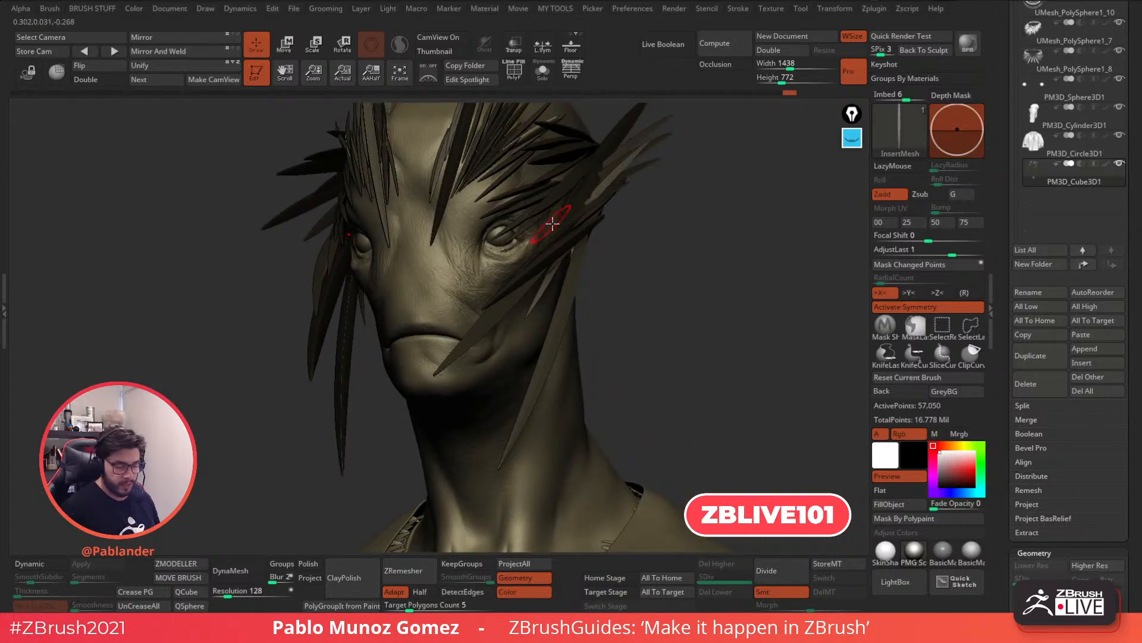
# Add a small mirrored spike beside the outer corner of the eye and adjust its placement with the gizmo
pyautogui.moveTo(551, 221); pyautogui.dragTo(549, 230, button='right')
pyautogui.moveTo(535, 250)
pyautogui.mouseDown()
pyautogui.moveTo(504, 273)
pyautogui.moveTo(566, 249)
pyautogui.moveTo(601, 218)
pyautogui.mouseUp()
pyautogui.click(289, 47)
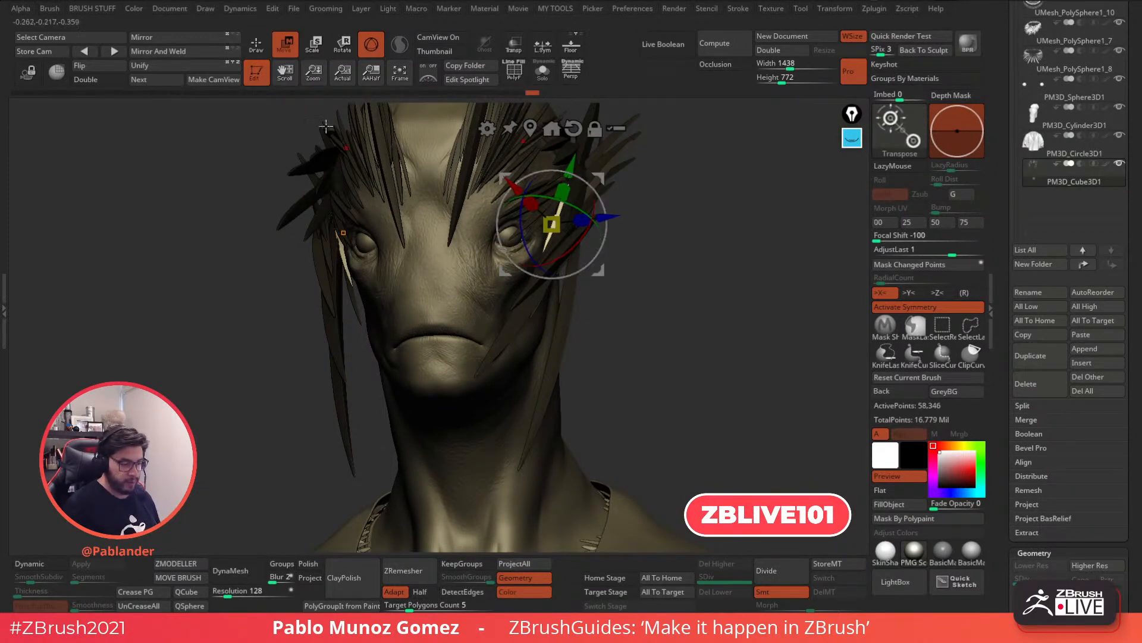
pyautogui.press('q')
# Add a long mirrored spike to the upper forehead and rotate it so its tip leans inward
pyautogui.moveTo(619, 284)
pyautogui.mouseDown()
pyautogui.moveTo(637, 288)
pyautogui.moveTo(633, 309)
pyautogui.moveTo(643, 294)
pyautogui.moveTo(633, 273)
pyautogui.moveTo(638, 353)
pyautogui.mouseUp()
pyautogui.moveTo(535, 213); pyautogui.dragTo(584, 149)
pyautogui.press('w')
pyautogui.moveTo(566, 220); pyautogui.dragTo(557, 229)
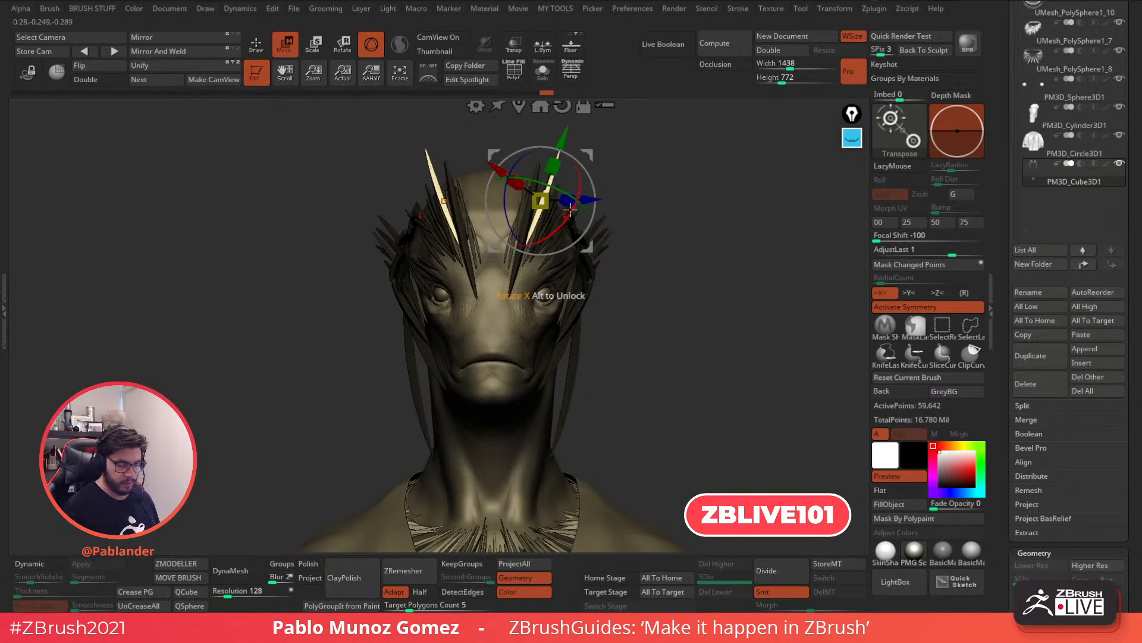
pyautogui.press('q')
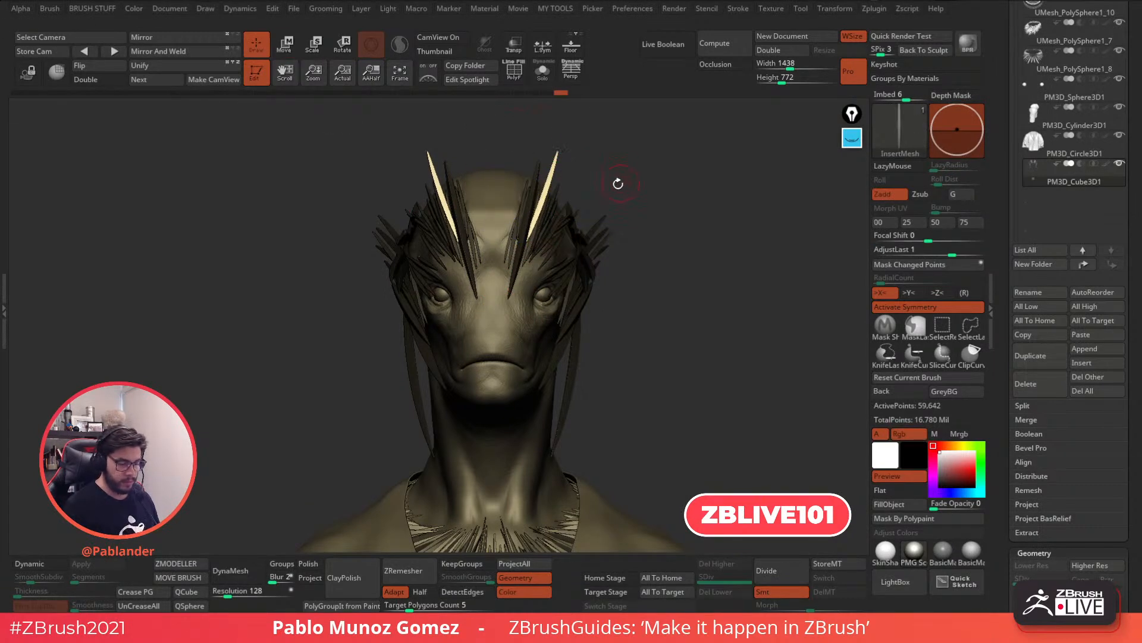
pyautogui.click(285, 44)
pyautogui.moveTo(592, 176); pyautogui.dragTo(582, 156)
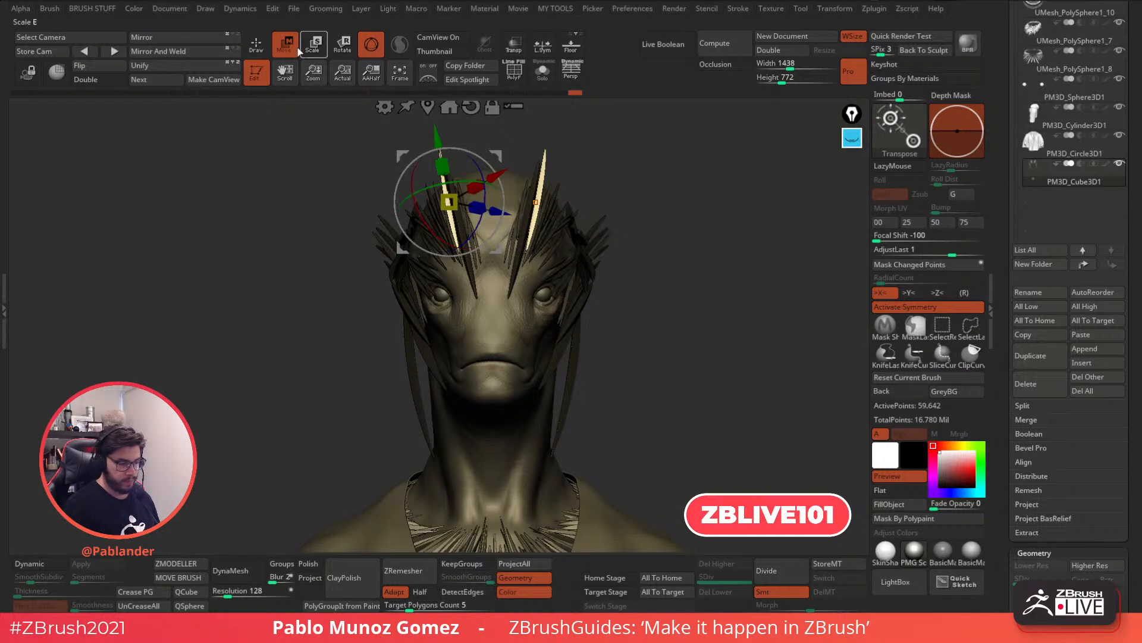
pyautogui.press('q')
# Add two small mirrored spikes at the temple, between the brow cluster and the long side spikes
pyautogui.moveTo(663, 251)
pyautogui.mouseDown()
pyautogui.moveTo(661, 273)
pyautogui.moveTo(688, 266)
pyautogui.moveTo(668, 235)
pyautogui.moveTo(716, 319)
pyautogui.moveTo(683, 327)
pyautogui.moveTo(684, 353)
pyautogui.moveTo(668, 324)
pyautogui.moveTo(670, 288)
pyautogui.moveTo(651, 295)
pyautogui.moveTo(709, 291)
pyautogui.moveTo(680, 280)
pyautogui.moveTo(712, 288)
pyautogui.moveTo(686, 283)
pyautogui.moveTo(679, 296)
pyautogui.moveTo(668, 266)
pyautogui.moveTo(684, 307)
pyautogui.moveTo(661, 288)
pyautogui.moveTo(689, 291)
pyautogui.mouseUp()
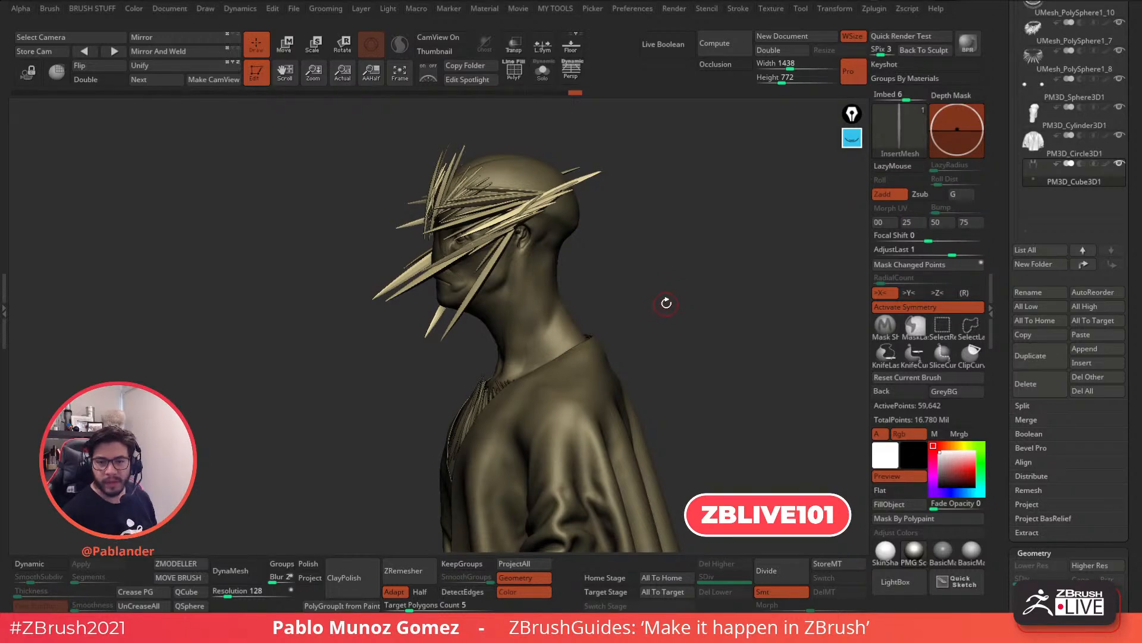
pyautogui.moveTo(659, 312); pyautogui.dragTo(668, 307)
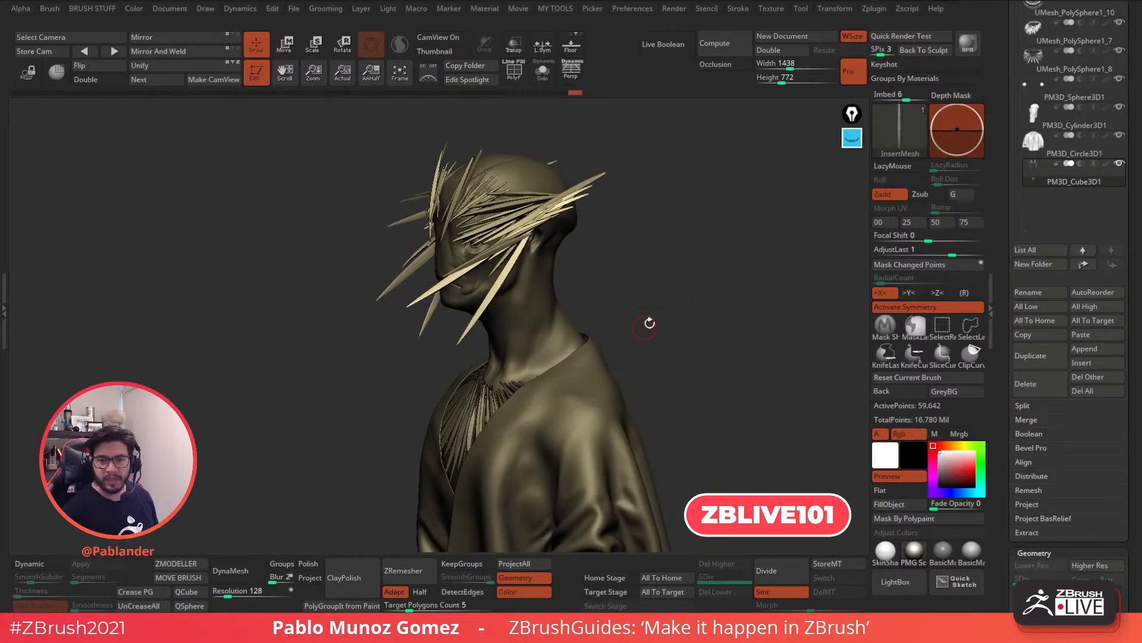
pyautogui.keyDown('alt'); pyautogui.moveTo(616, 268); pyautogui.dragTo(654, 345); pyautogui.keyUp('alt')
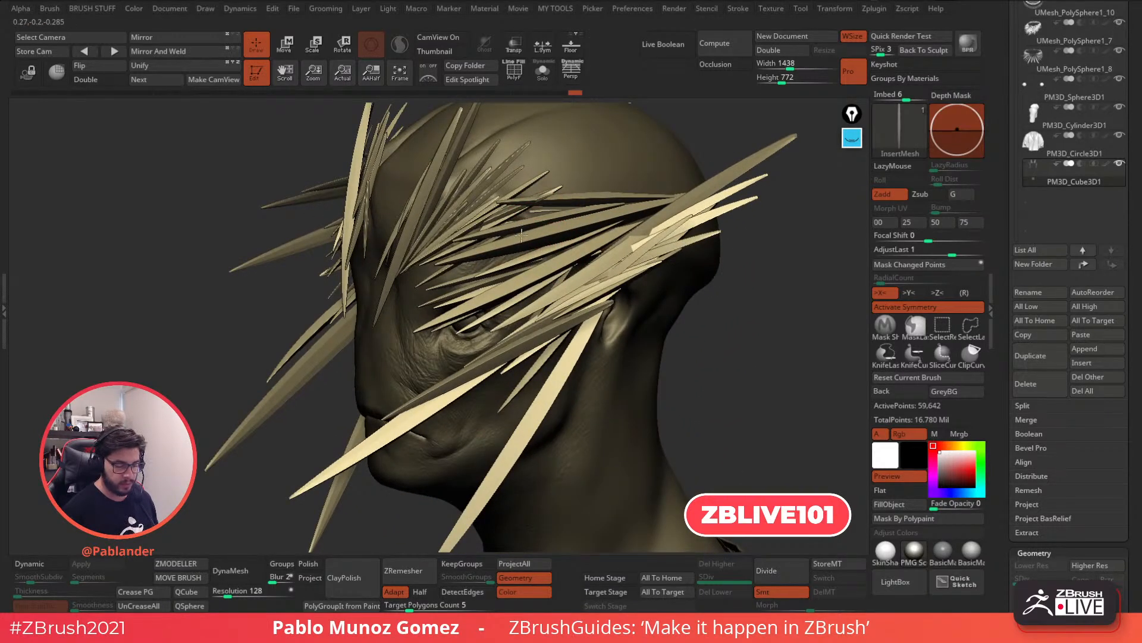
pyautogui.click(540, 225)
pyautogui.hotkey('ctrl', 'z')
pyautogui.moveTo(540, 225); pyautogui.dragTo(535, 219, button='right')
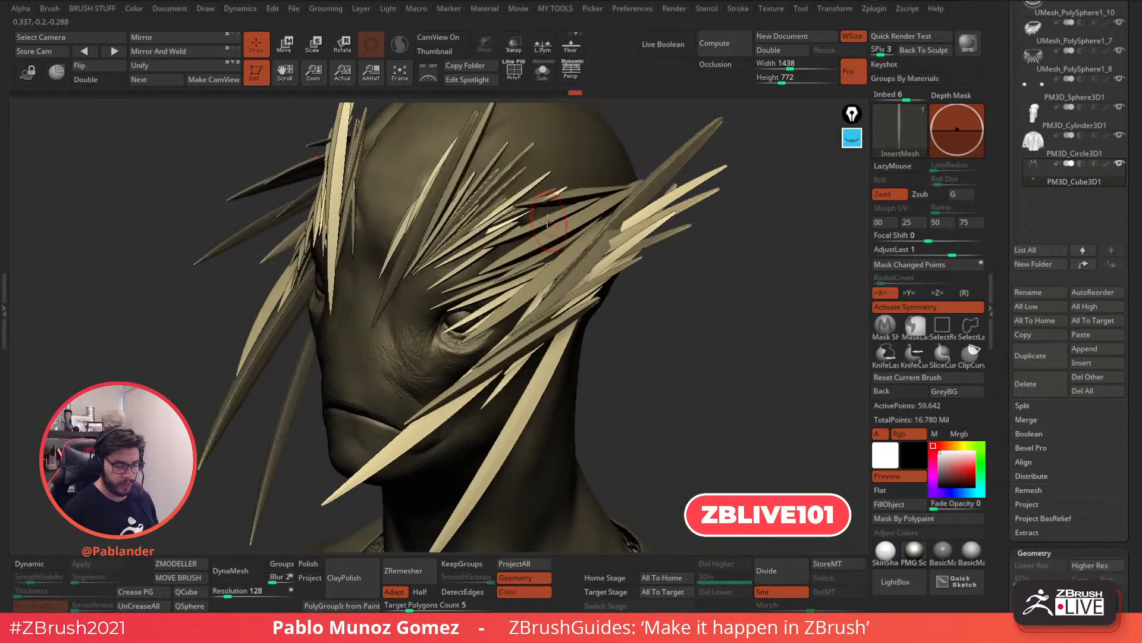
pyautogui.moveTo(529, 222); pyautogui.dragTo(528, 257)
pyautogui.moveTo(528, 253); pyautogui.dragTo(572, 253, button='right')
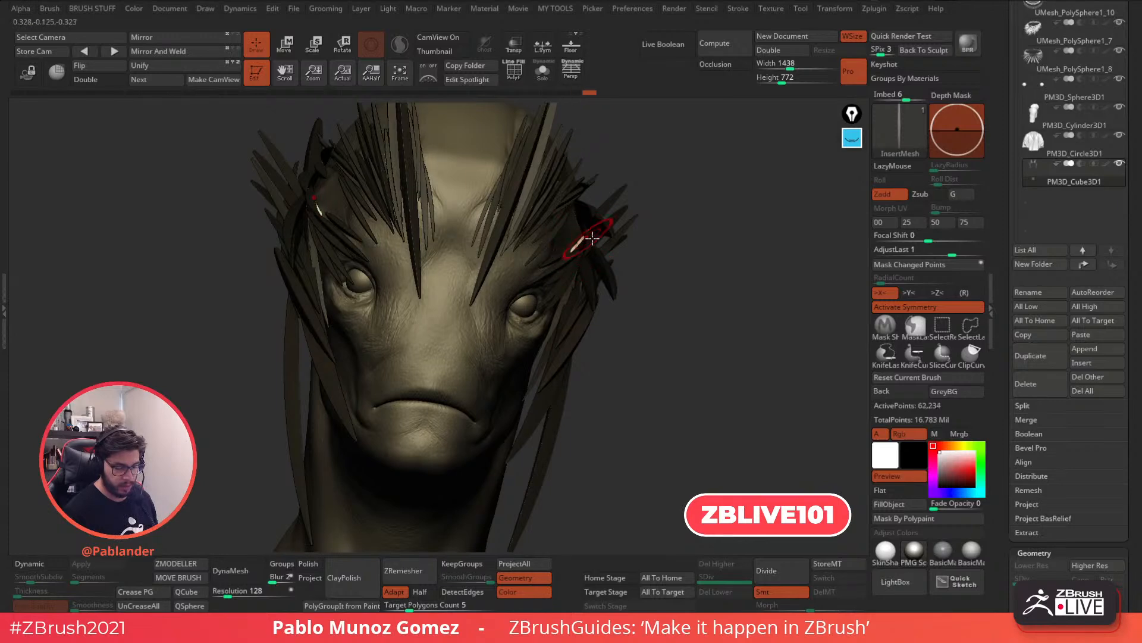
pyautogui.moveTo(592, 284); pyautogui.dragTo(556, 266, button='right')
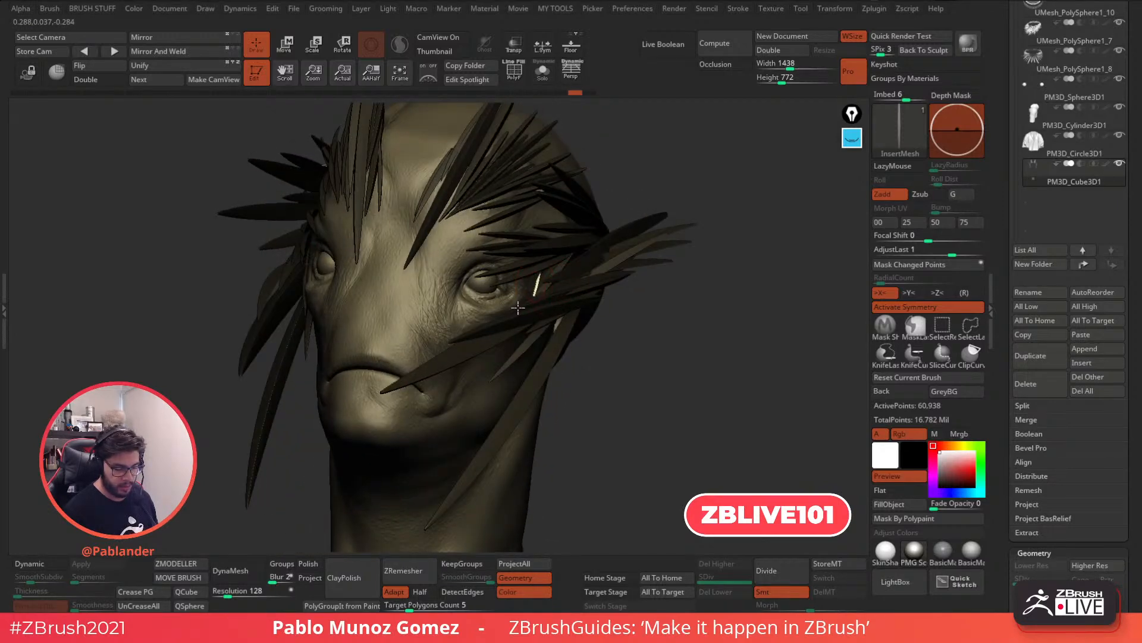
pyautogui.moveTo(623, 334); pyautogui.dragTo(668, 313, button='right')
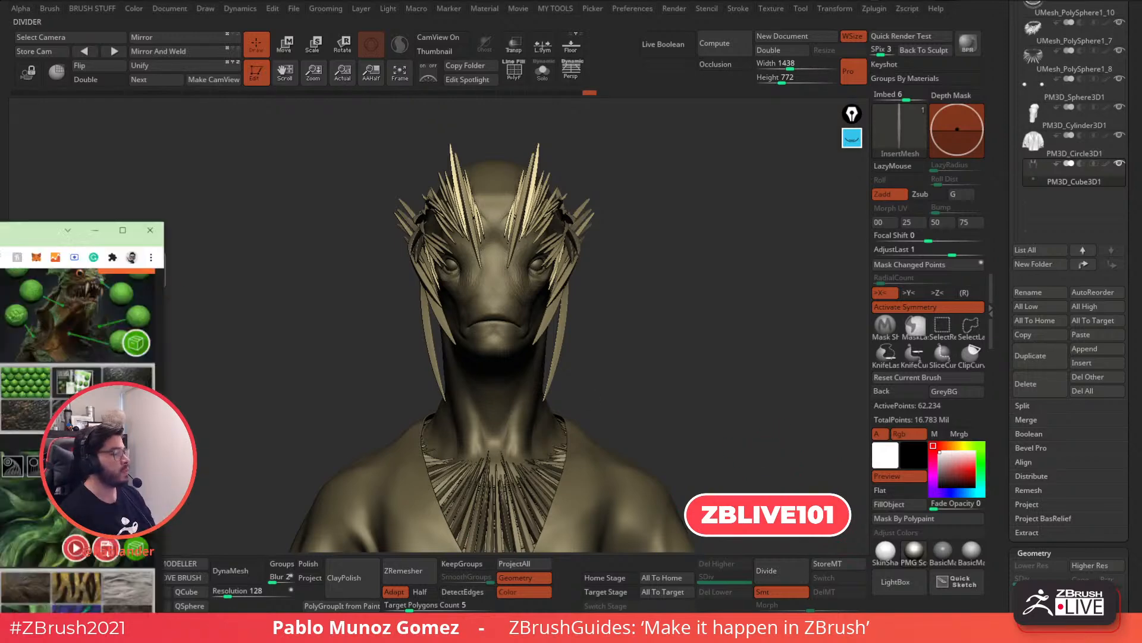
# Switch to the browser and look over the brush and resource packs on the pablander.selz.com store page
pyautogui.moveTo(0, 12); pyautogui.dragTo(441, 8)
pyautogui.scroll(4, 526, 311)
pyautogui.scroll(-5, 509, 304)
pyautogui.scroll(-2, 493, 293)
pyautogui.scroll(5, 512, 261)
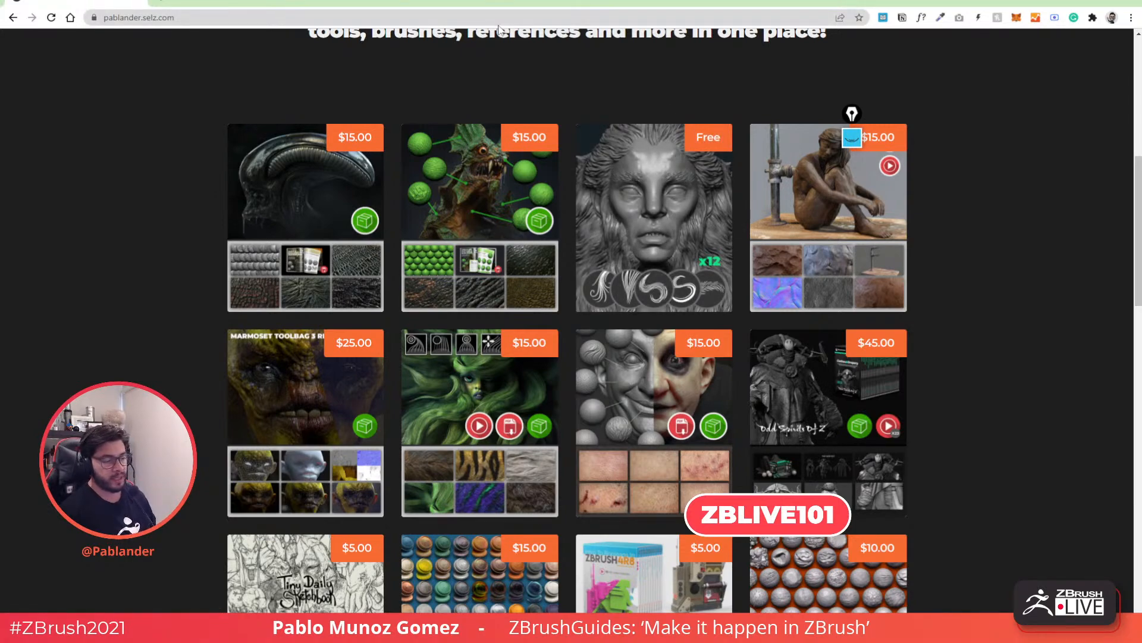
pyautogui.moveTo(485, 3); pyautogui.dragTo(0, 38)
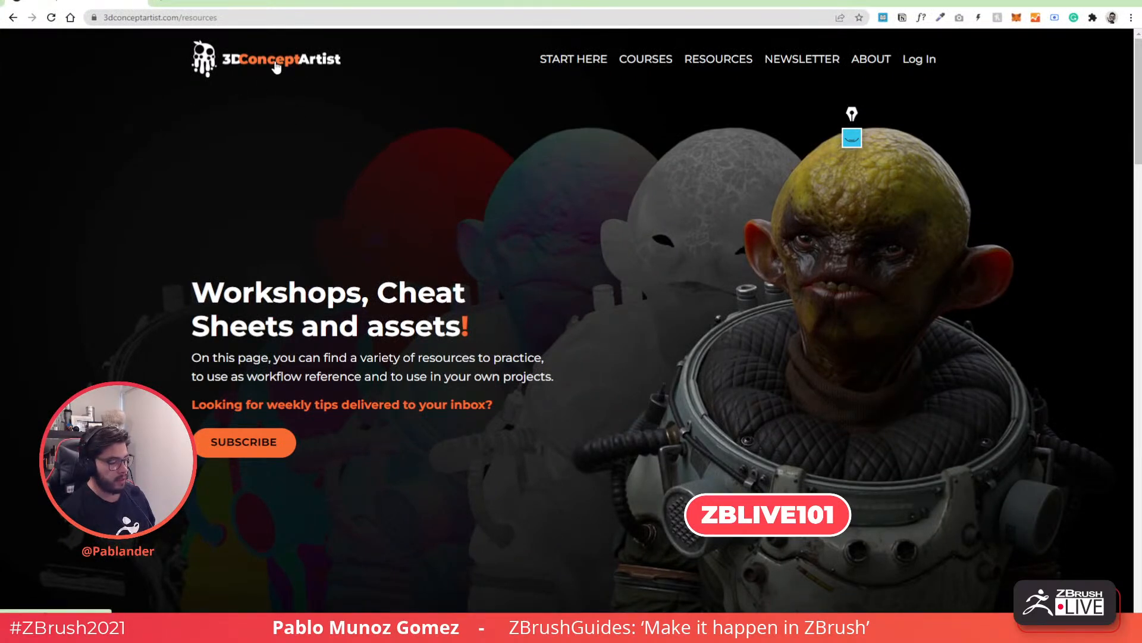
# Open The Door Challenge page from the 3DConceptArtist home page and read the age requirement and submission deadline
pyautogui.click(257, 55)
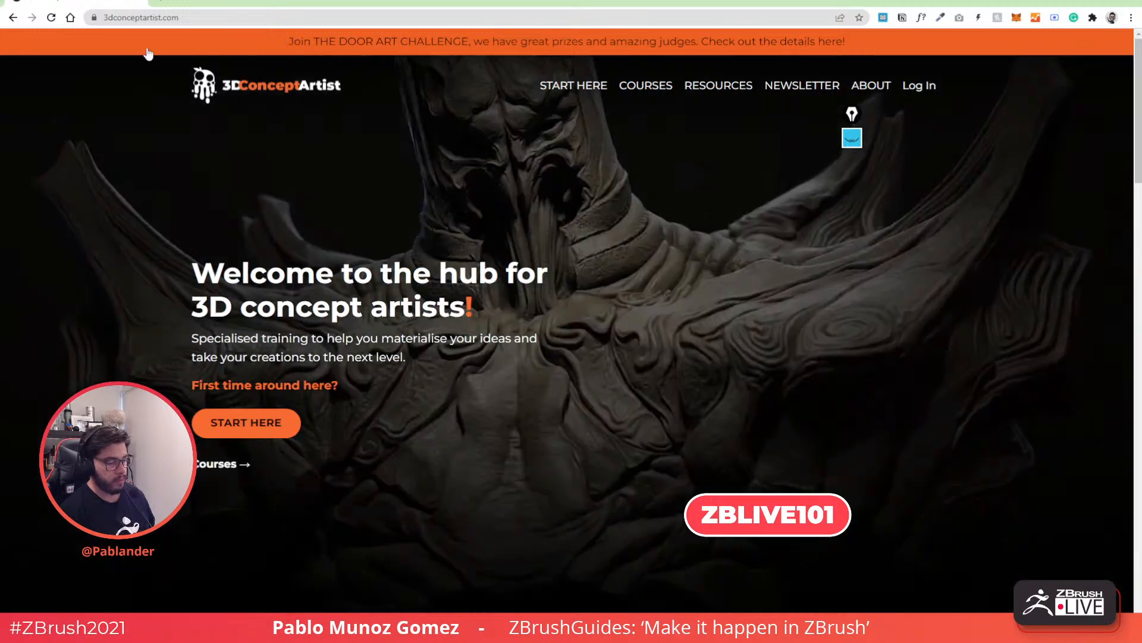
pyautogui.click(357, 44)
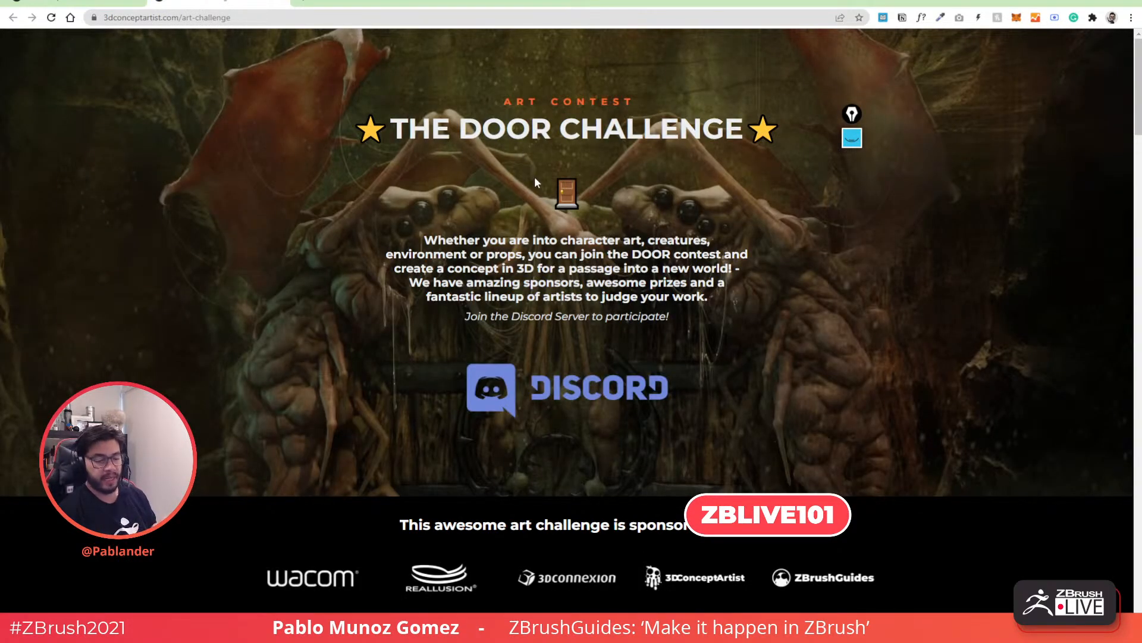
pyautogui.scroll(-15, 530, 178)
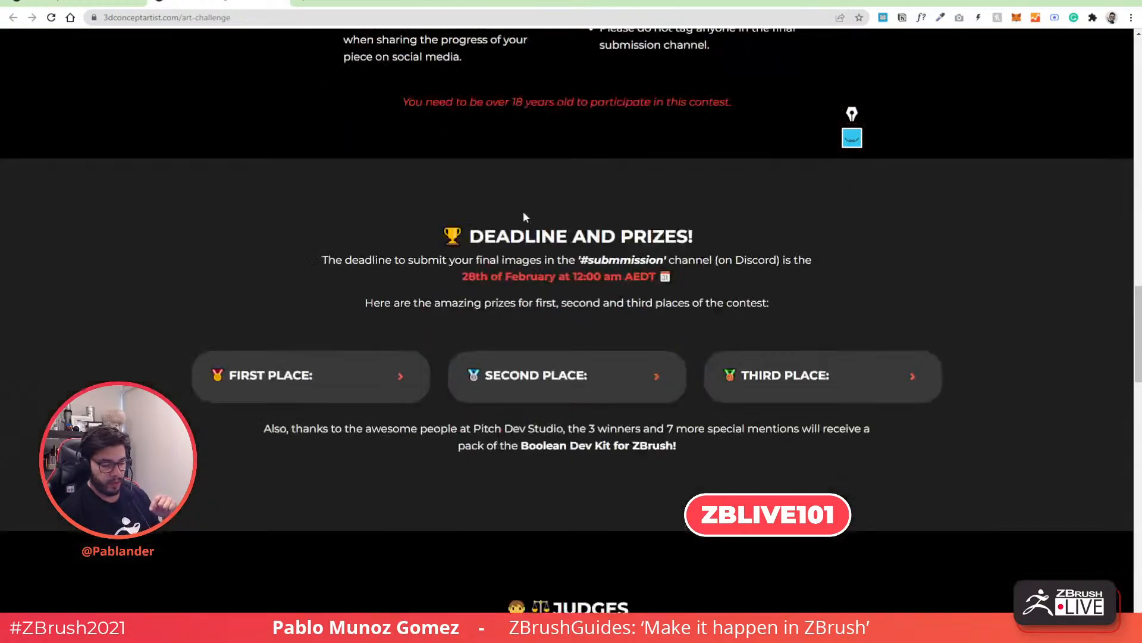
pyautogui.scroll(1, 523, 213)
pyautogui.moveTo(403, 161); pyautogui.dragTo(622, 167)
pyautogui.click(563, 191)
pyautogui.scroll(-1, 540, 235)
pyautogui.scroll(-1, 540, 237)
pyautogui.moveTo(458, 221); pyautogui.dragTo(631, 225)
pyautogui.click(698, 230)
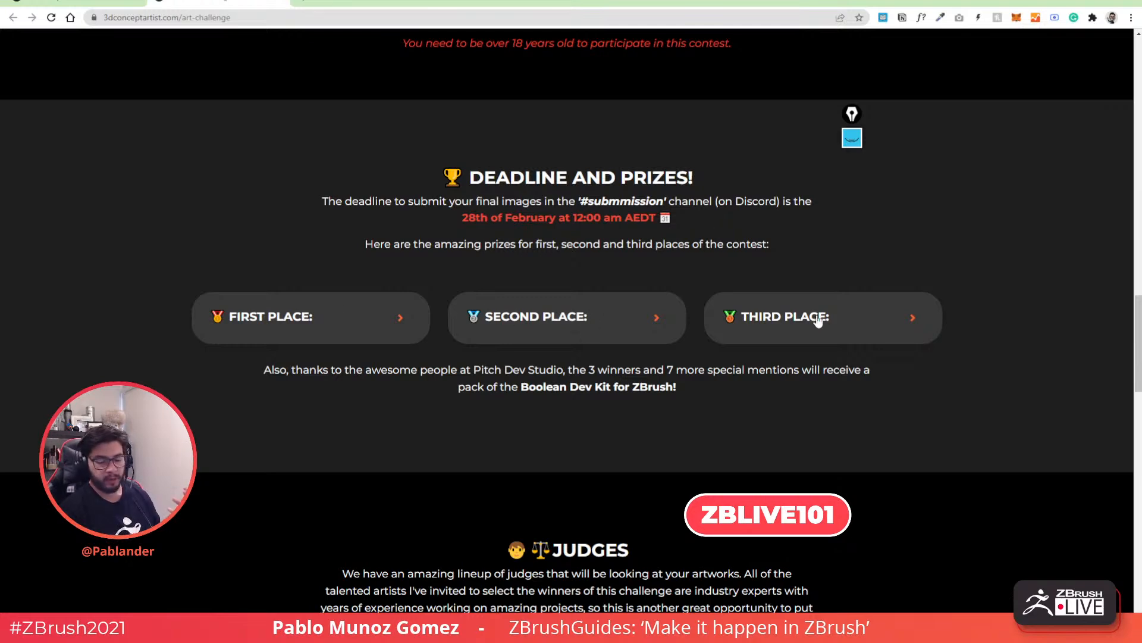
# Expand the first, second and third place prize lists and read through them
pyautogui.click(363, 314)
pyautogui.scroll(-3, 541, 340)
pyautogui.click(546, 325)
pyautogui.click(798, 350)
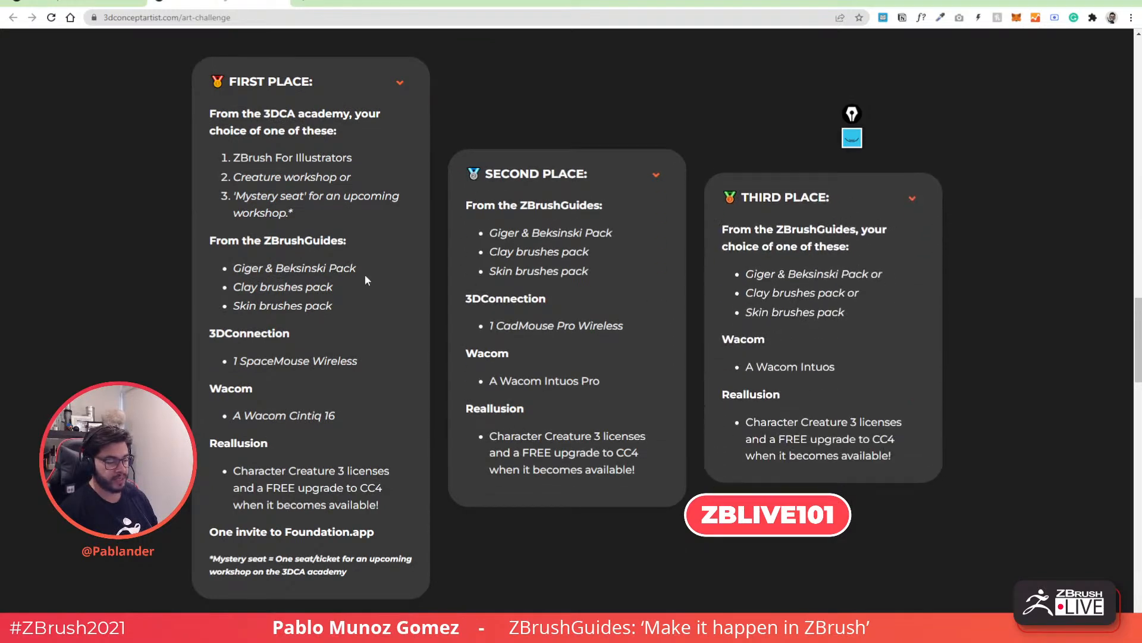
pyautogui.scroll(-2, 284, 271)
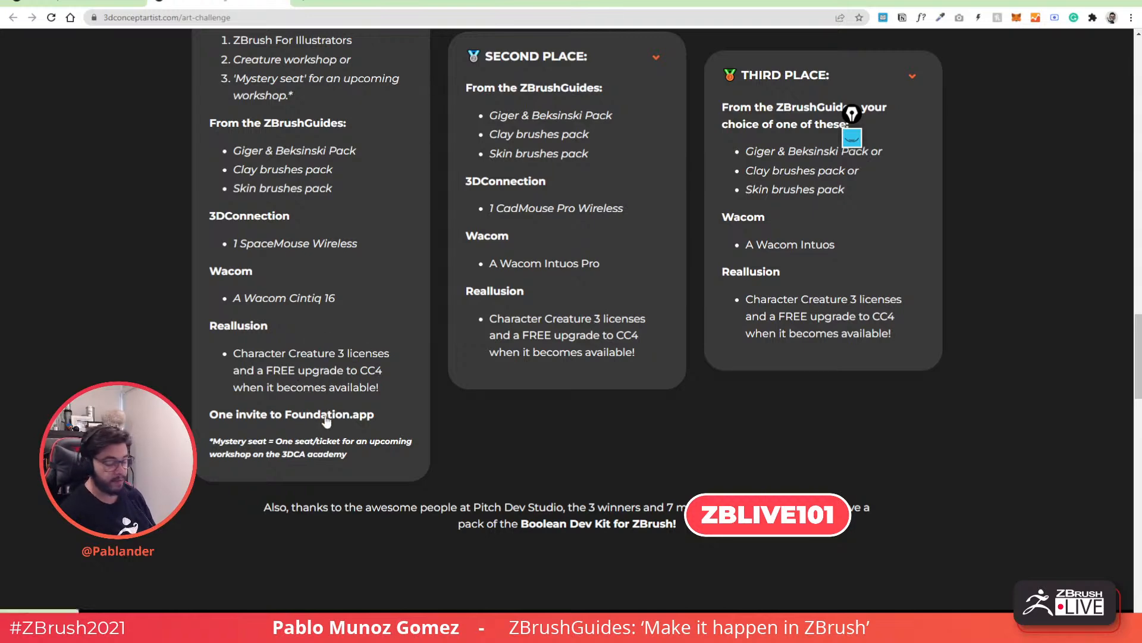
# Review the contest description and sponsors on the challenge page, and return to ZBrush
pyautogui.scroll(15, 601, 374)
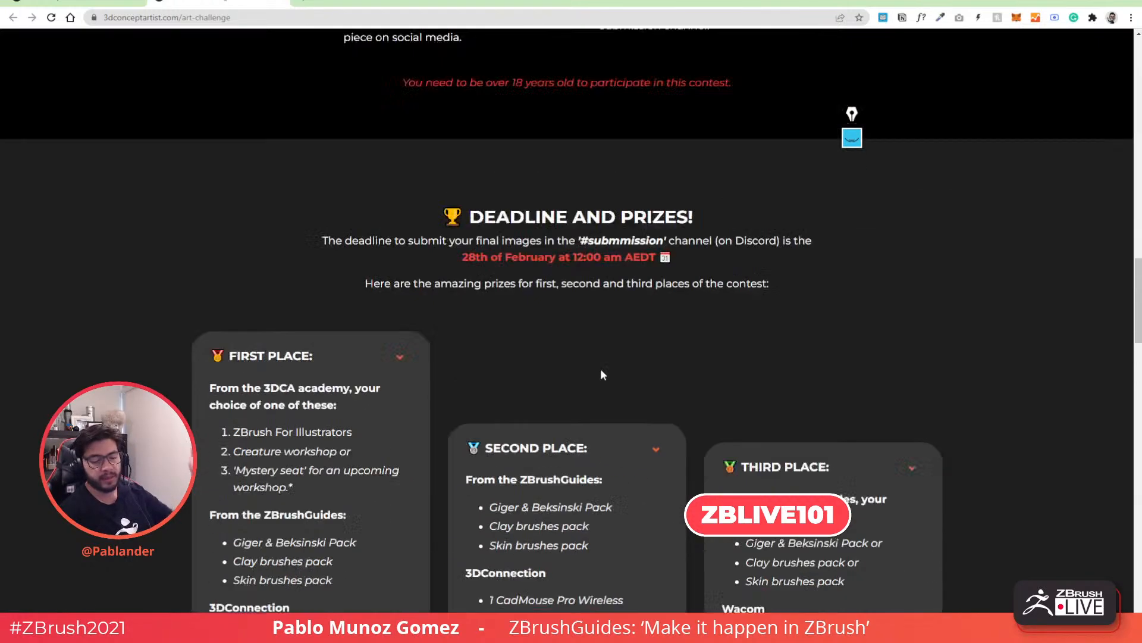
pyautogui.scroll(10, 584, 394)
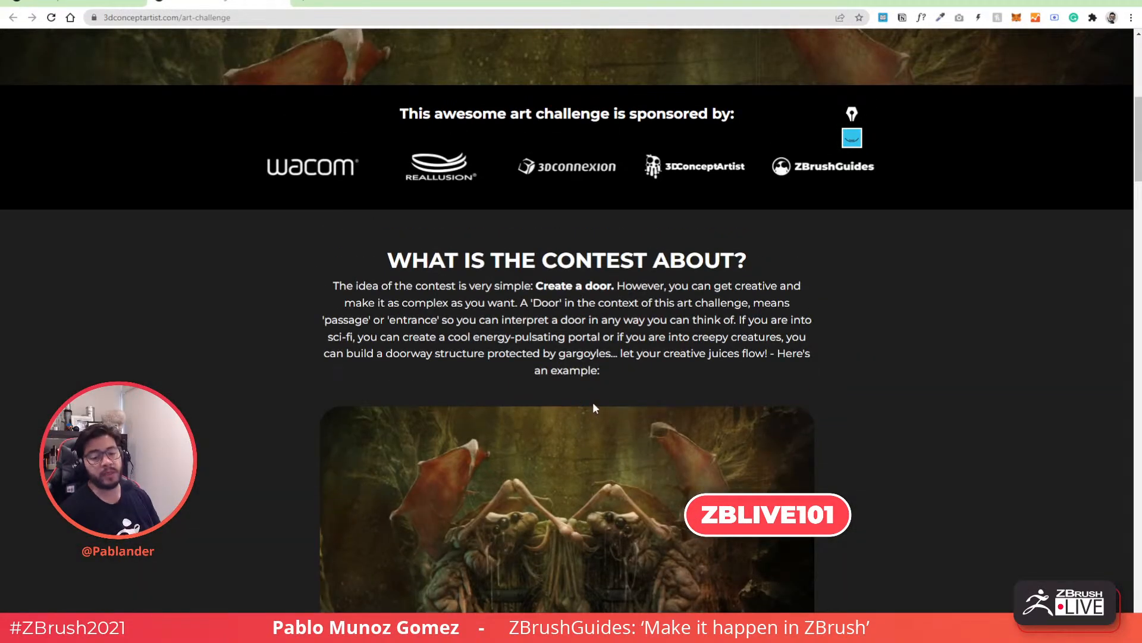
pyautogui.scroll(7, 600, 400)
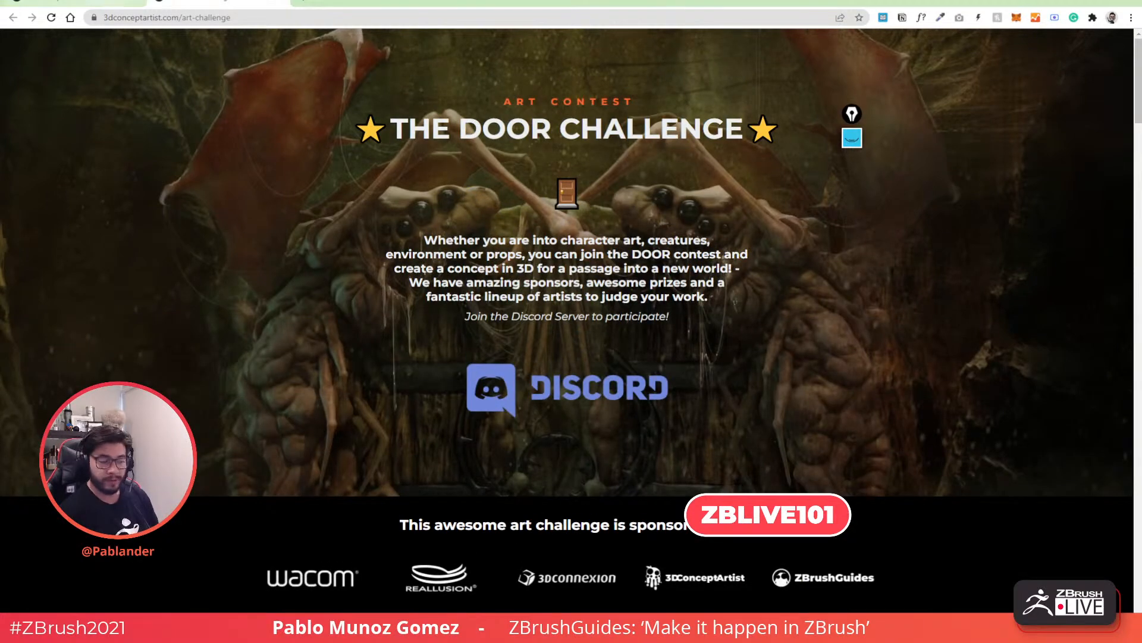
pyautogui.click(251, 19)
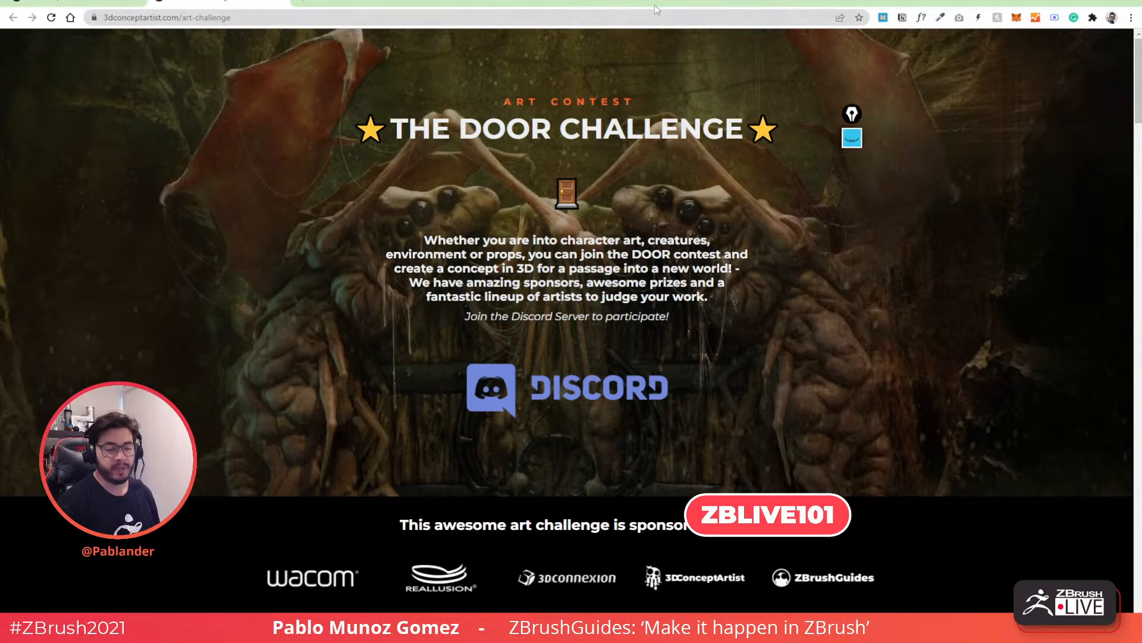
pyautogui.moveTo(656, 5); pyautogui.dragTo(3, 58)
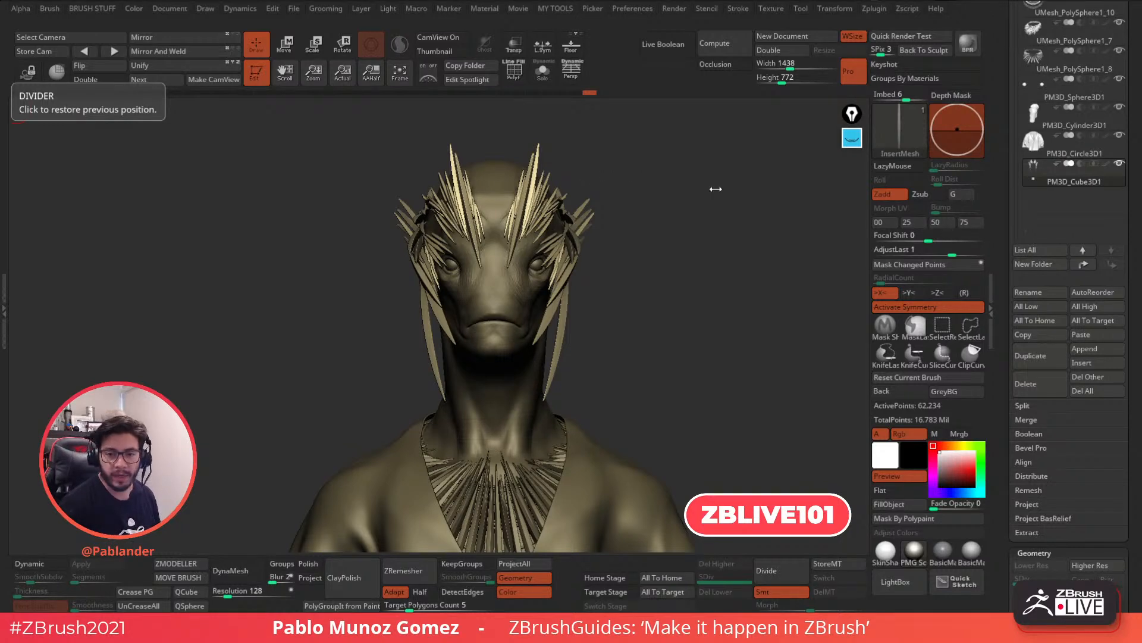
# Add several mirrored spikes above the ear and along the temple, following the backward-swept side group
pyautogui.moveTo(732, 257)
pyautogui.mouseDown()
pyautogui.moveTo(688, 288)
pyautogui.moveTo(670, 254)
pyautogui.mouseUp()
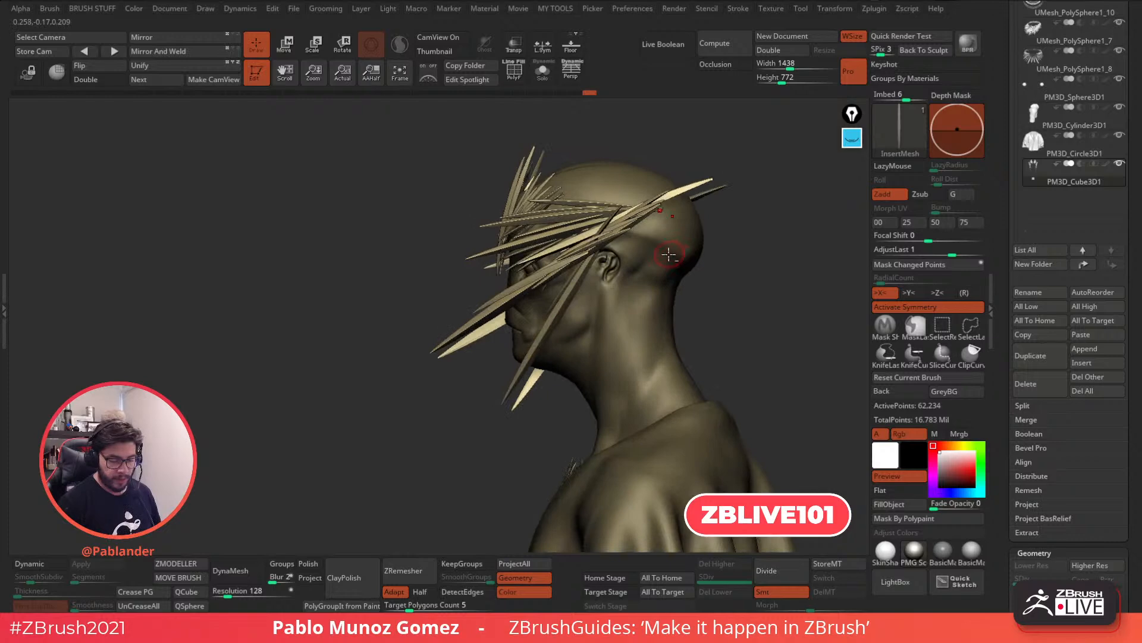
pyautogui.keyDown('ctrl'); pyautogui.moveTo(670, 254); pyautogui.dragTo(664, 249, button='right'); pyautogui.keyUp('ctrl')
pyautogui.moveTo(653, 225); pyautogui.dragTo(582, 264)
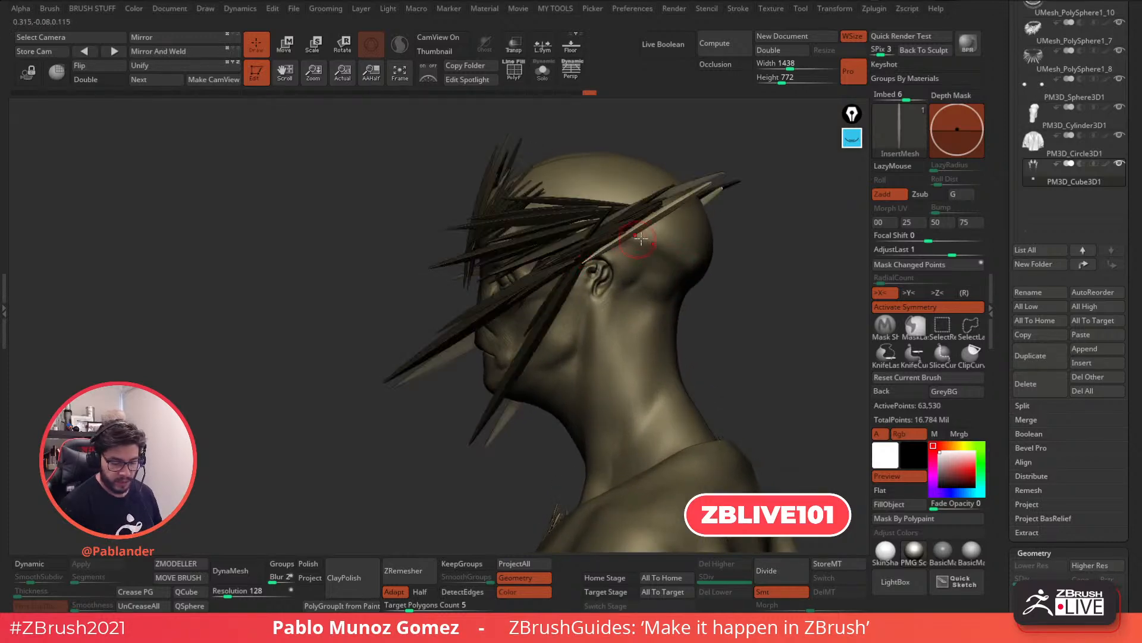
pyautogui.moveTo(654, 228); pyautogui.dragTo(605, 256)
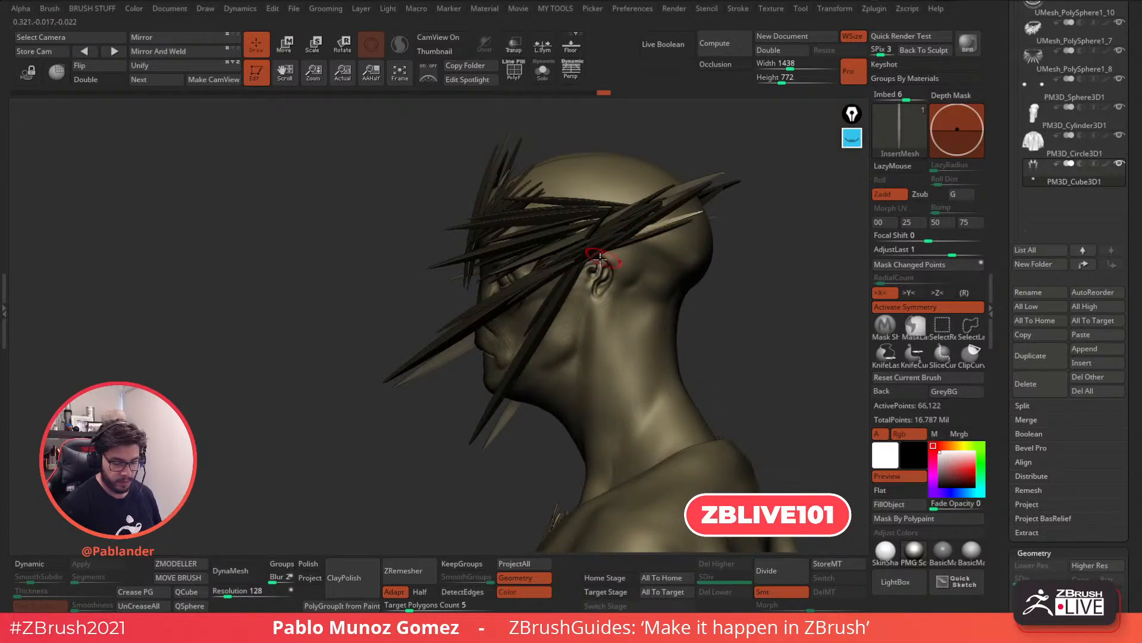
pyautogui.moveTo(602, 245); pyautogui.dragTo(615, 243, button='right')
pyautogui.moveTo(587, 227); pyautogui.dragTo(559, 233)
pyautogui.moveTo(580, 232); pyautogui.dragTo(660, 245, button='right')
# Fill the forehead cluster with small mirrored spikes along its inner edge and above the brow
pyautogui.moveTo(523, 236); pyautogui.dragTo(499, 264)
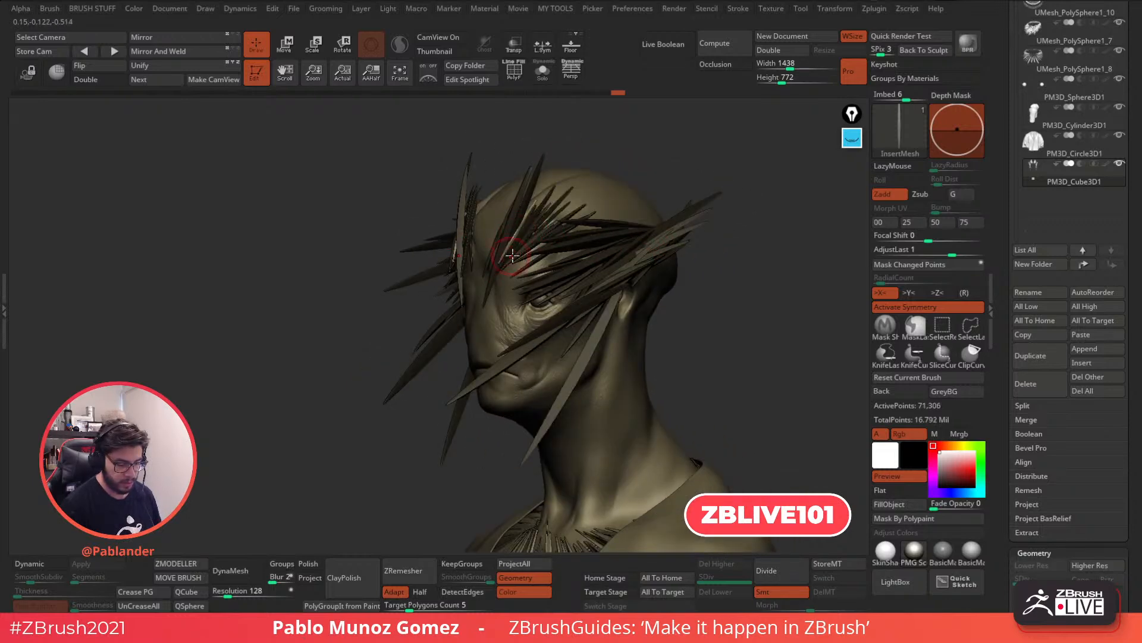
pyautogui.moveTo(503, 253); pyautogui.dragTo(526, 242, button='right')
pyautogui.moveTo(512, 231); pyautogui.dragTo(497, 255)
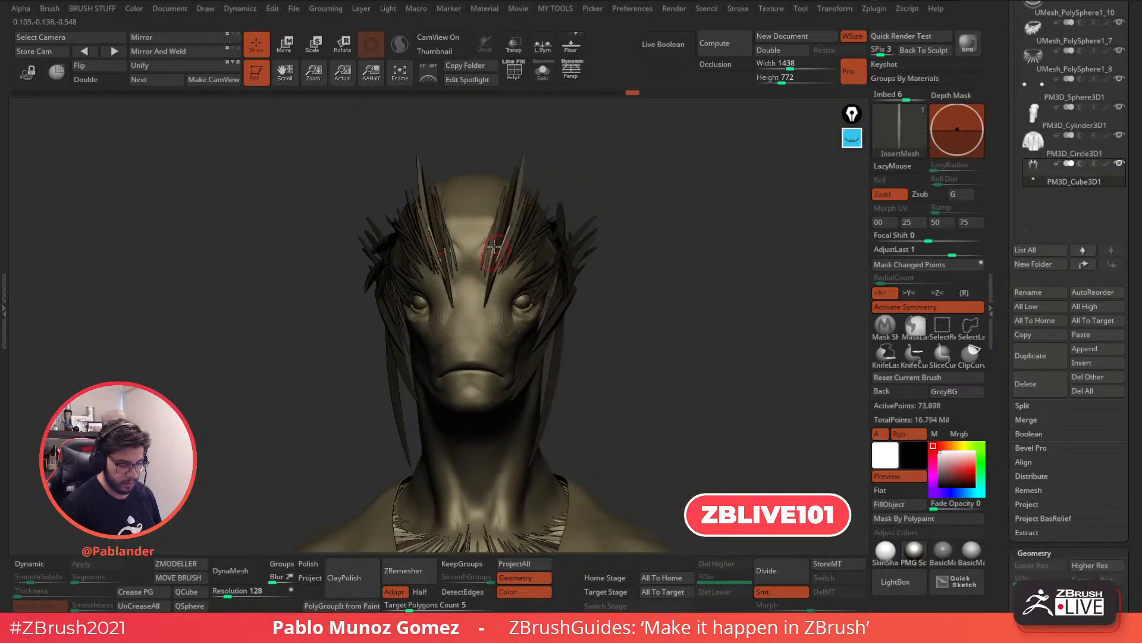
pyautogui.moveTo(497, 256); pyautogui.dragTo(494, 265, button='right')
pyautogui.moveTo(488, 251); pyautogui.dragTo(485, 266)
pyautogui.moveTo(486, 262)
pyautogui.mouseDown(button='right')
pyautogui.moveTo(505, 222)
pyautogui.moveTo(528, 255)
pyautogui.moveTo(503, 265)
pyautogui.mouseUp(button='right')
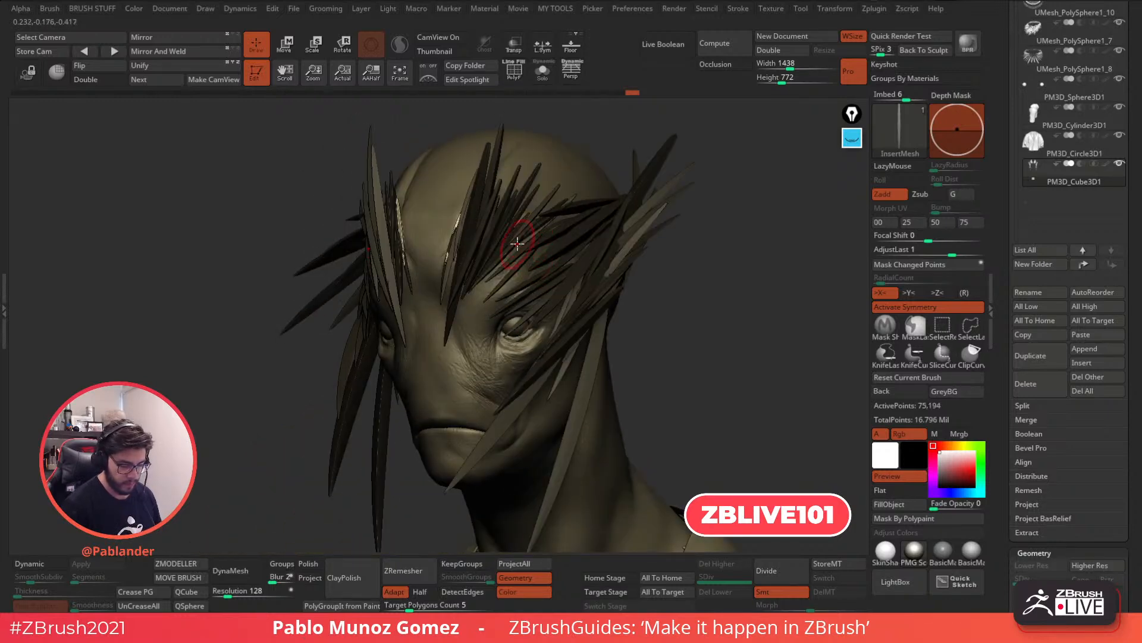
pyautogui.moveTo(486, 262); pyautogui.dragTo(513, 230)
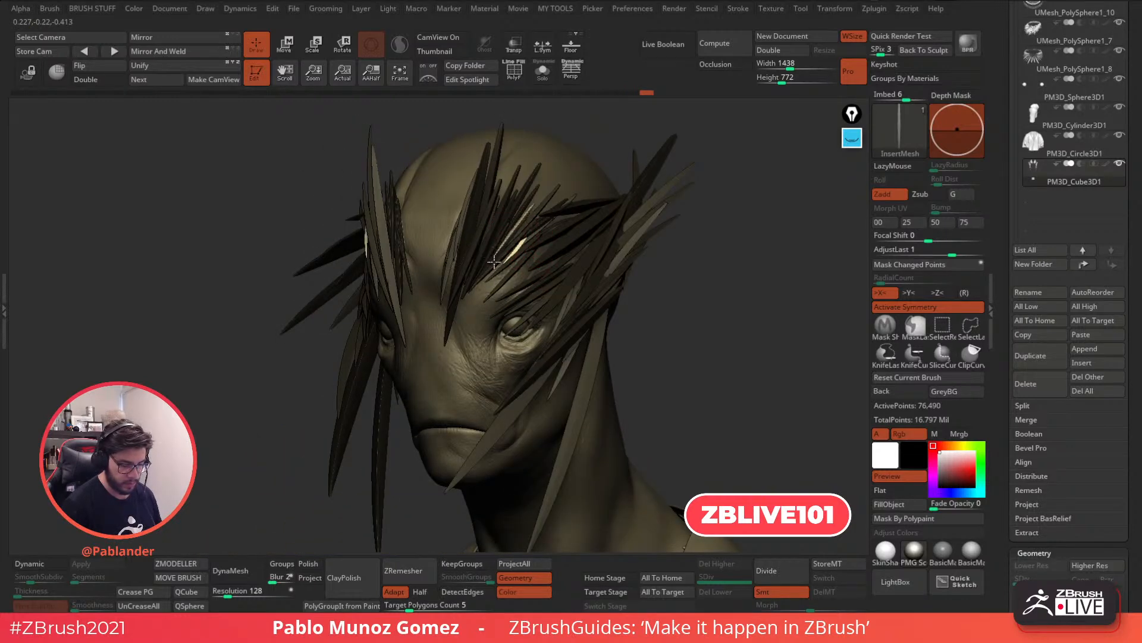
pyautogui.moveTo(486, 267); pyautogui.dragTo(485, 269)
# Add mirrored spikes in front of the ear, hanging down along the cheek
pyautogui.moveTo(485, 265); pyautogui.dragTo(552, 245, button='right')
pyautogui.keyDown('alt'); pyautogui.moveTo(608, 328); pyautogui.dragTo(638, 223, button='right'); pyautogui.keyUp('alt')
pyautogui.moveTo(636, 226); pyautogui.dragTo(609, 268)
pyautogui.moveTo(608, 269); pyautogui.dragTo(640, 269, button='right')
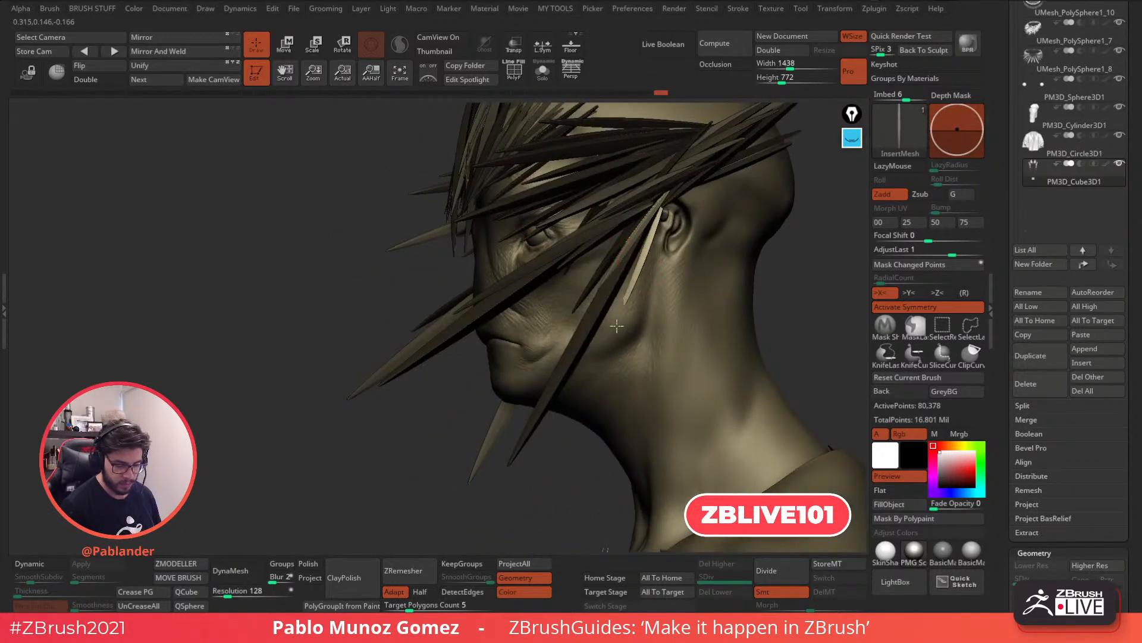
pyautogui.moveTo(609, 339); pyautogui.dragTo(611, 335)
# Adjust the last cheek spike with the gizmo, then undo the last change
pyautogui.click(285, 45)
pyautogui.moveTo(656, 279); pyautogui.dragTo(778, 231, button='right')
pyautogui.moveTo(698, 301); pyautogui.dragTo(700, 301)
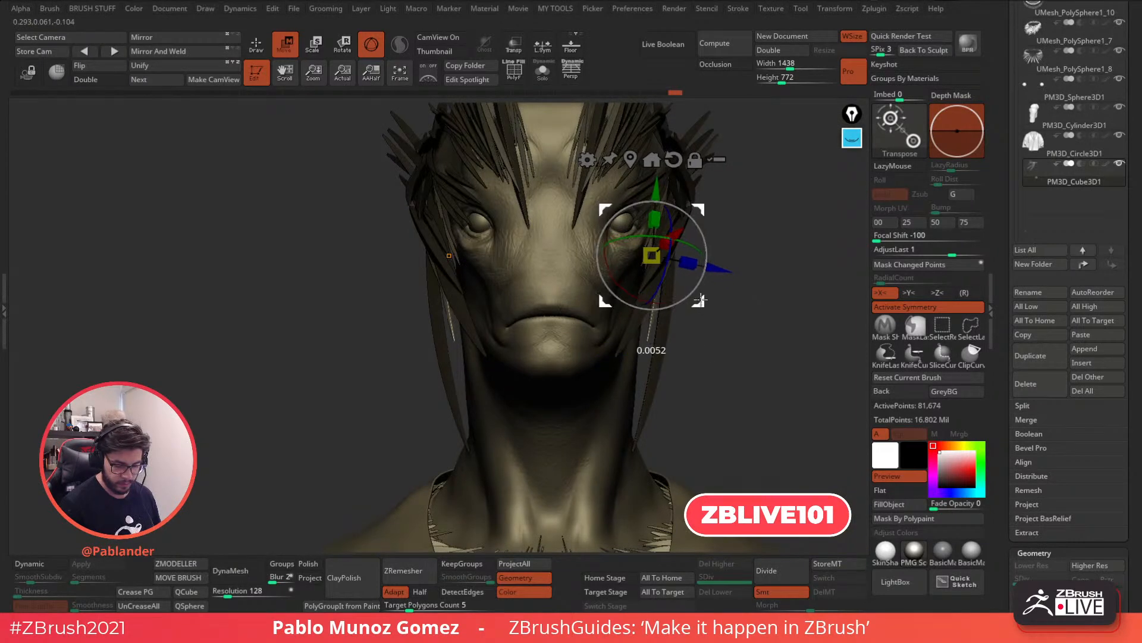
pyautogui.press('q')
pyautogui.moveTo(689, 309)
pyautogui.keyDown('ctrl'); pyautogui.mouseDown(button='right')
pyautogui.moveTo(694, 278)
pyautogui.moveTo(704, 285)
pyautogui.moveTo(668, 288)
pyautogui.moveTo(756, 278)
pyautogui.moveTo(651, 319)
pyautogui.mouseUp(button='right'); pyautogui.keyUp('ctrl')
pyautogui.hotkey('ctrl', 'z')
pyautogui.hotkey('ctrl', 'shift')
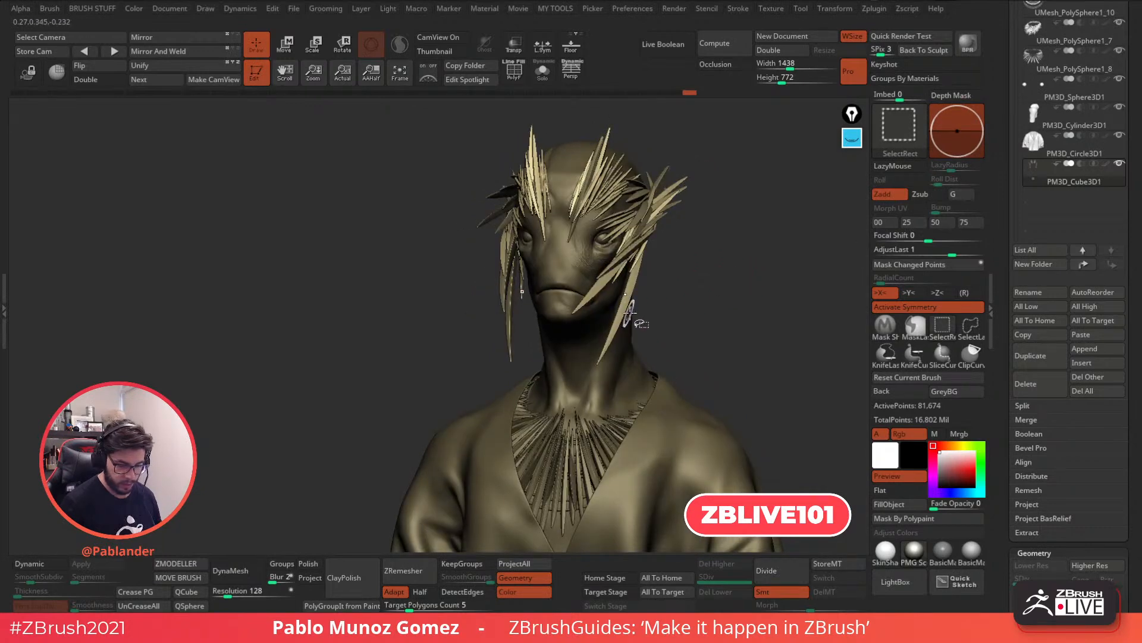
pyautogui.moveTo(666, 306); pyautogui.dragTo(697, 316)
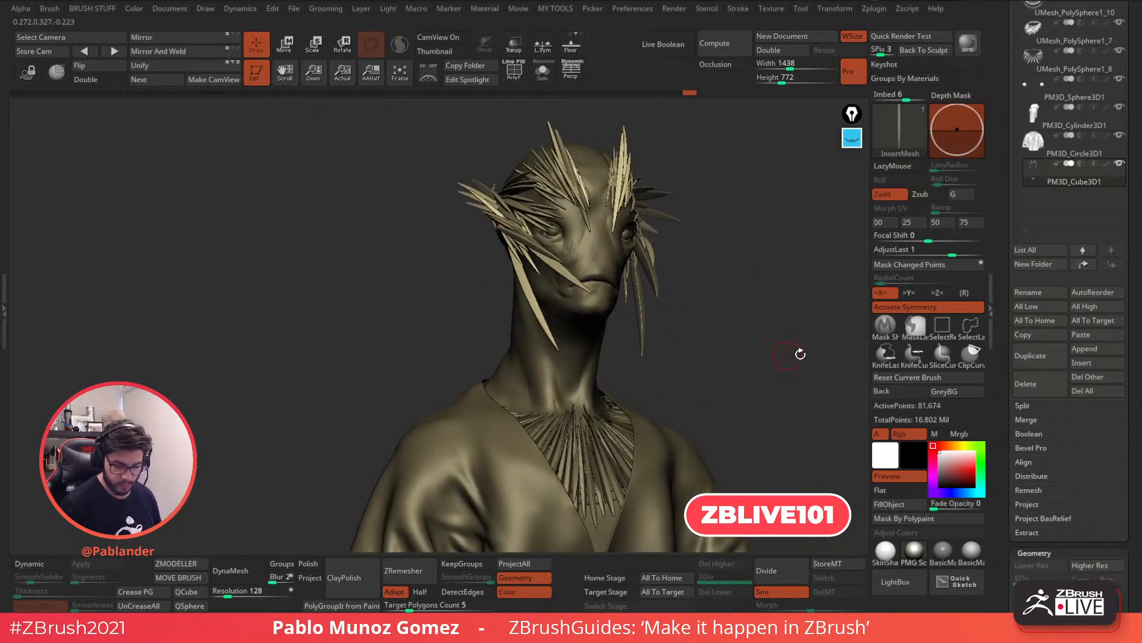
# Isolate the polygroup of the long hanging cheek spikes to inspect them, and show all spikes again
pyautogui.keyDown('ctrl'); pyautogui.keyDown('shift'); pyautogui.click(643, 333); pyautogui.keyUp('shift'); pyautogui.keyUp('ctrl')
pyautogui.keyDown('ctrl'); pyautogui.keyDown('shift'); pyautogui.click(659, 322); pyautogui.keyUp('shift'); pyautogui.keyUp('ctrl')
pyautogui.keyDown('ctrl'); pyautogui.keyDown('shift'); pyautogui.click(644, 339); pyautogui.keyUp('shift'); pyautogui.keyUp('ctrl')
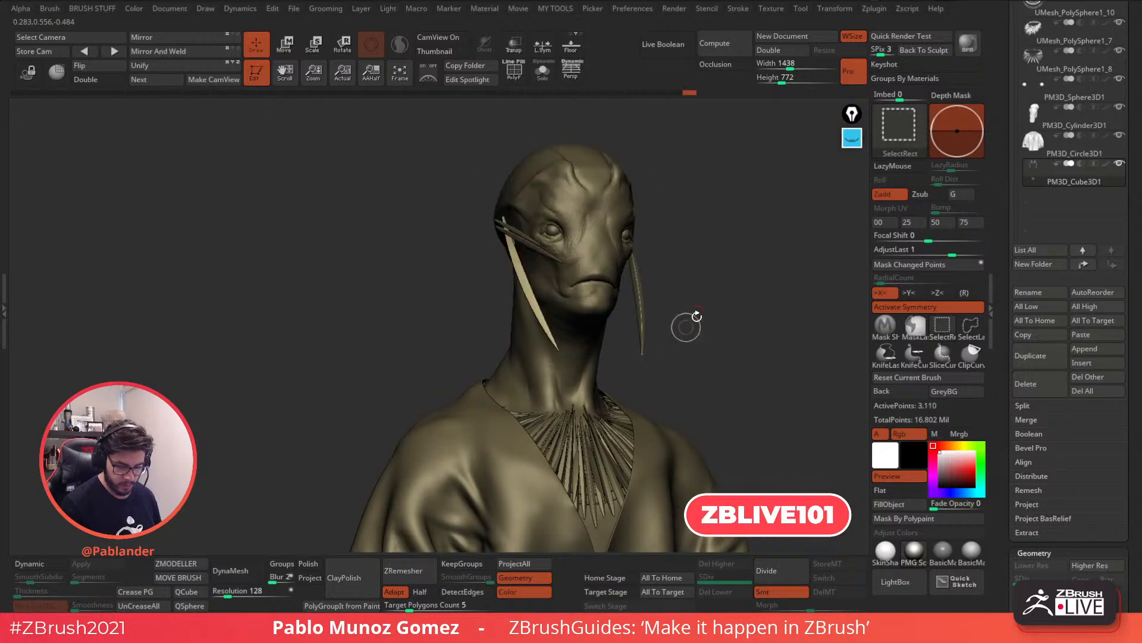
pyautogui.keyDown('ctrl'); pyautogui.keyDown('shift'); pyautogui.click(725, 297); pyautogui.keyUp('shift'); pyautogui.keyUp('ctrl')
pyautogui.rightClick(728, 292)
pyautogui.moveTo(733, 245)
pyautogui.mouseDown()
pyautogui.moveTo(745, 215)
pyautogui.moveTo(739, 227)
pyautogui.mouseUp()
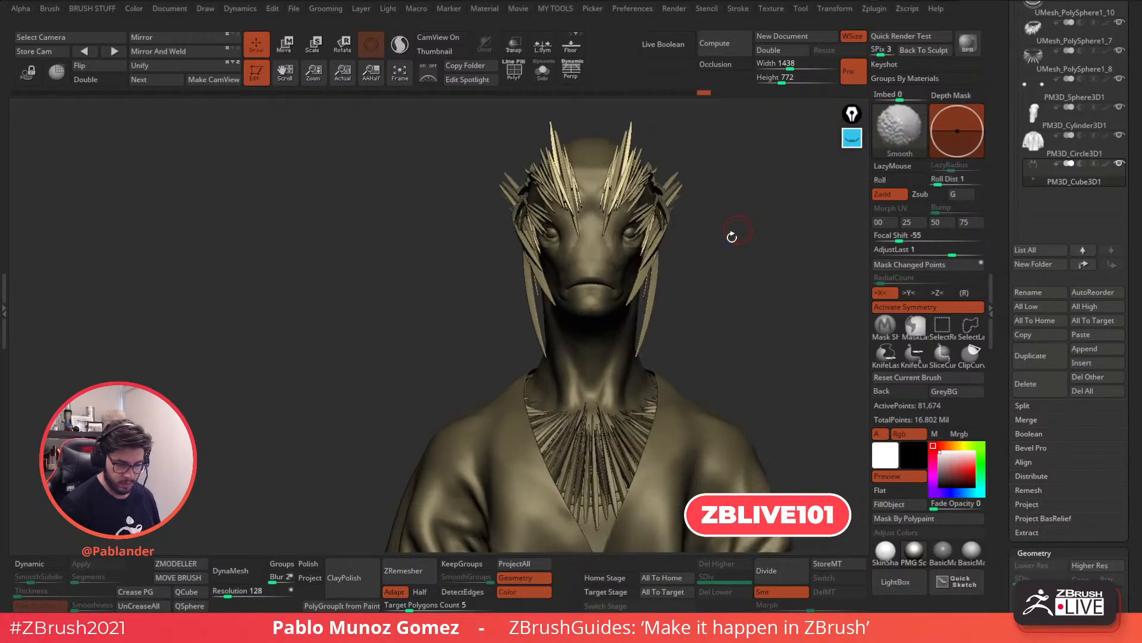
pyautogui.keyDown('ctrl'); pyautogui.keyDown('shift'); pyautogui.click(645, 340); pyautogui.keyUp('shift'); pyautogui.keyUp('ctrl')
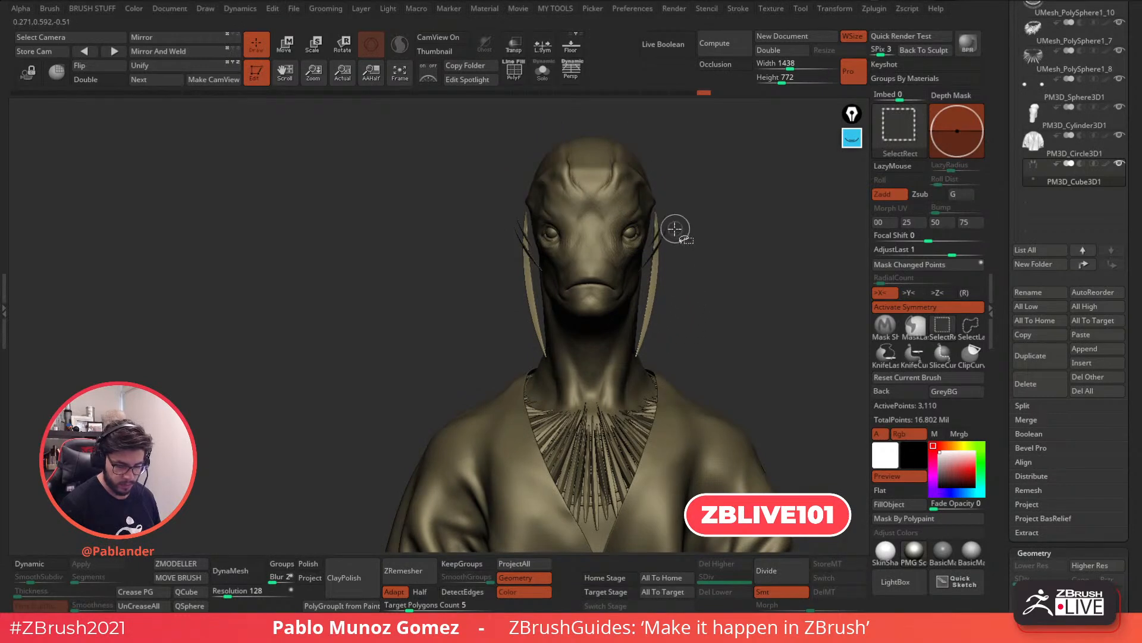
pyautogui.hotkey('shift', 'f')
pyautogui.keyDown('ctrl'); pyautogui.keyDown('shift'); pyautogui.click(707, 246); pyautogui.keyUp('shift'); pyautogui.keyUp('ctrl')
pyautogui.hotkey('shift', 'f')
# Reshape the long hanging cheek spikes and the ear spikes with the Move Topological brush, adjusting the brush size
pyautogui.moveTo(683, 240)
pyautogui.mouseDown()
pyautogui.moveTo(708, 302)
pyautogui.moveTo(719, 273)
pyautogui.mouseUp()
pyautogui.press('space')
pyautogui.click(709, 333)
pyautogui.press('space')
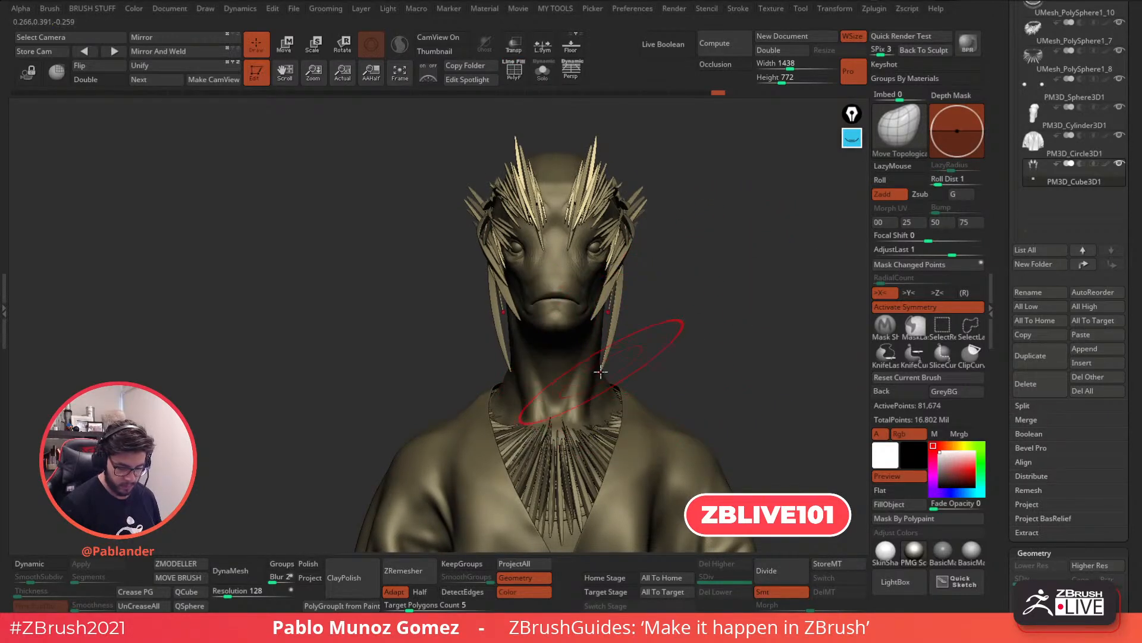
pyautogui.moveTo(625, 356)
pyautogui.mouseDown()
pyautogui.moveTo(644, 352)
pyautogui.moveTo(617, 374)
pyautogui.moveTo(649, 352)
pyautogui.moveTo(617, 376)
pyautogui.moveTo(645, 356)
pyautogui.moveTo(620, 364)
pyautogui.moveTo(655, 322)
pyautogui.mouseUp()
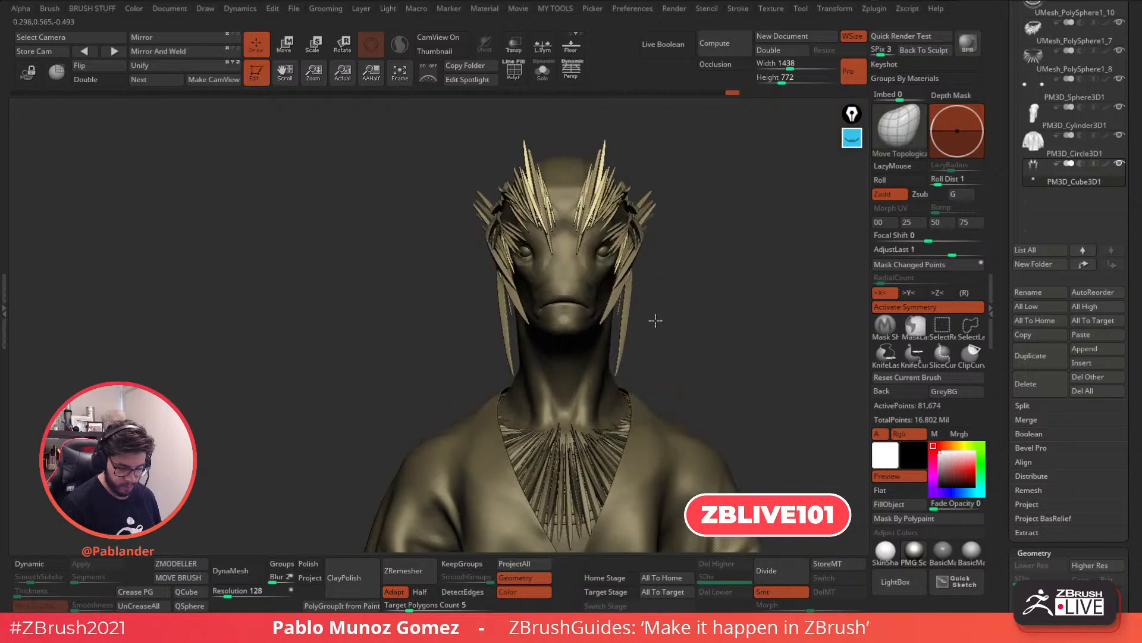
pyautogui.press('space')
pyautogui.moveTo(668, 184); pyautogui.dragTo(657, 185)
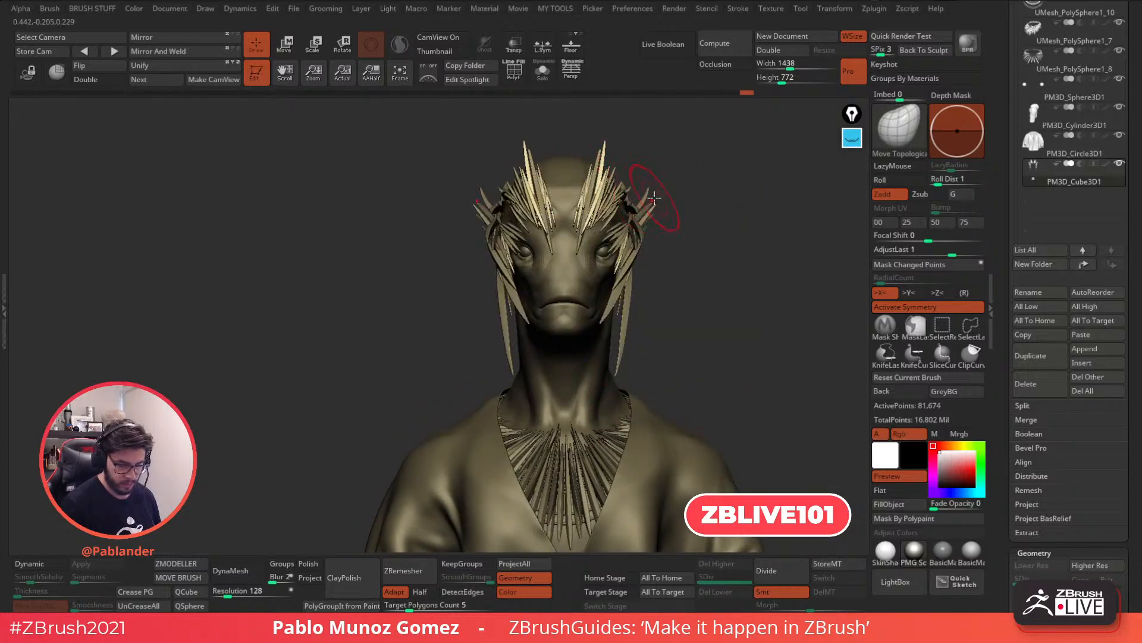
# Bend the tall forehead spikes and the side spikes with the Move Topological brush, working from the front and above
pyautogui.moveTo(668, 194)
pyautogui.keyDown('alt'); pyautogui.mouseDown()
pyautogui.moveTo(684, 219)
pyautogui.moveTo(682, 257)
pyautogui.mouseUp(); pyautogui.keyUp('alt')
pyautogui.moveTo(589, 182)
pyautogui.mouseDown()
pyautogui.moveTo(577, 190)
pyautogui.moveTo(585, 178)
pyautogui.mouseUp()
pyautogui.moveTo(604, 216); pyautogui.dragTo(596, 238)
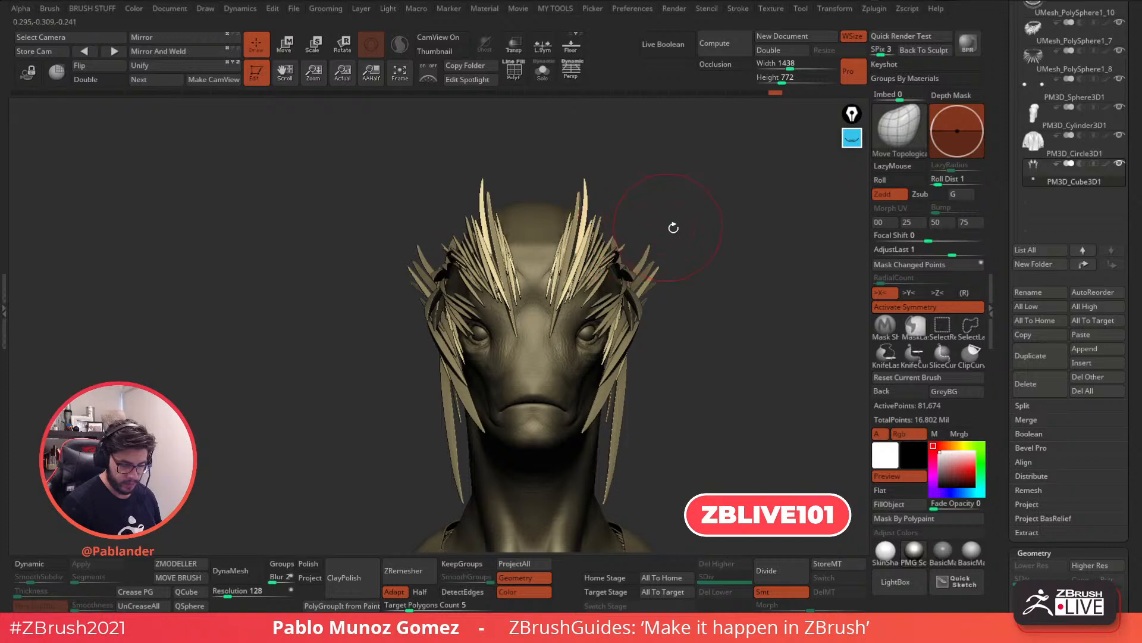
pyautogui.moveTo(666, 248)
pyautogui.mouseDown()
pyautogui.moveTo(681, 214)
pyautogui.moveTo(658, 266)
pyautogui.mouseUp()
pyautogui.moveTo(661, 212); pyautogui.dragTo(630, 191)
pyautogui.rightClick(676, 202)
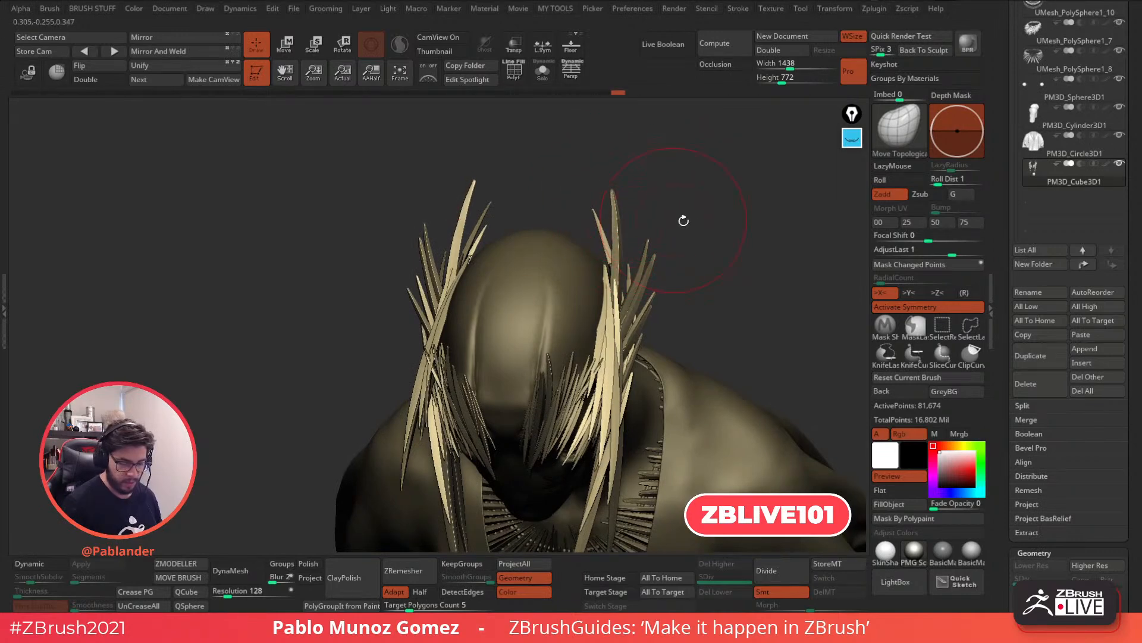
pyautogui.moveTo(695, 296); pyautogui.dragTo(667, 310)
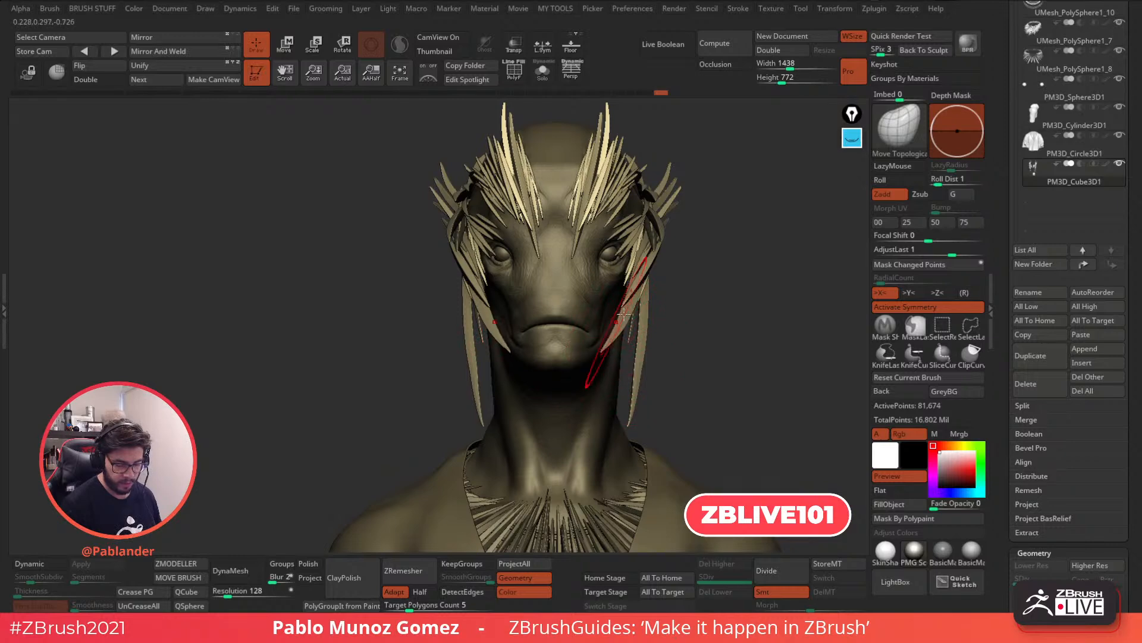
# Refine the cheek, brow and temple spikes with Move Topological, checking how they lie against the head from several angles
pyautogui.moveTo(657, 285); pyautogui.dragTo(717, 270)
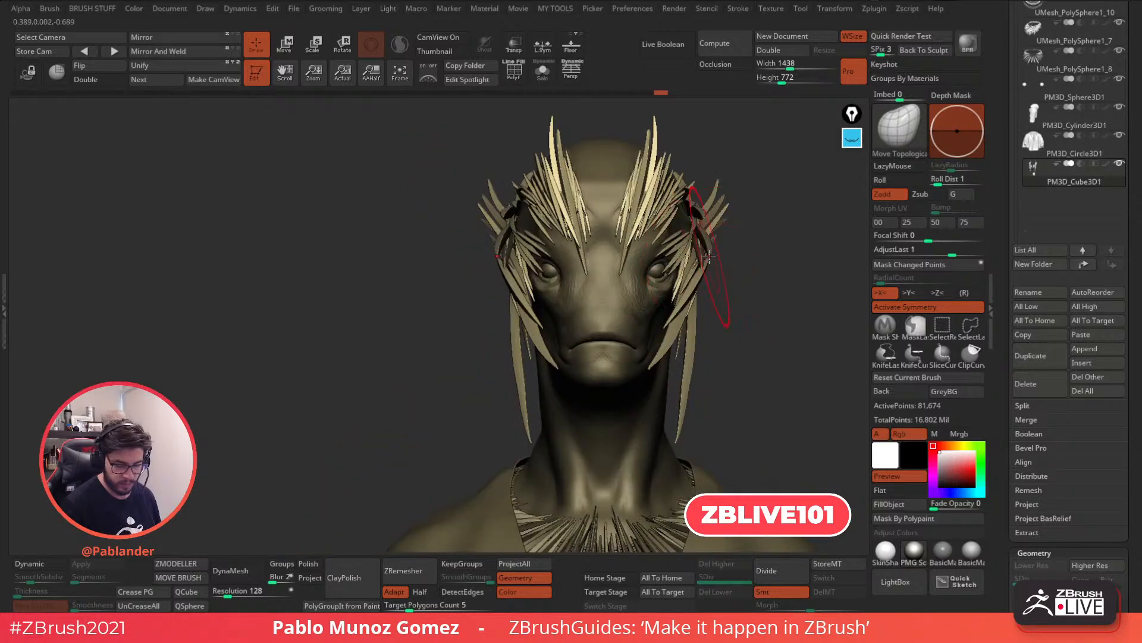
pyautogui.moveTo(685, 229)
pyautogui.keyDown('ctrl'); pyautogui.mouseDown(button='right')
pyautogui.moveTo(668, 268)
pyautogui.moveTo(679, 222)
pyautogui.mouseUp(button='right'); pyautogui.keyUp('ctrl')
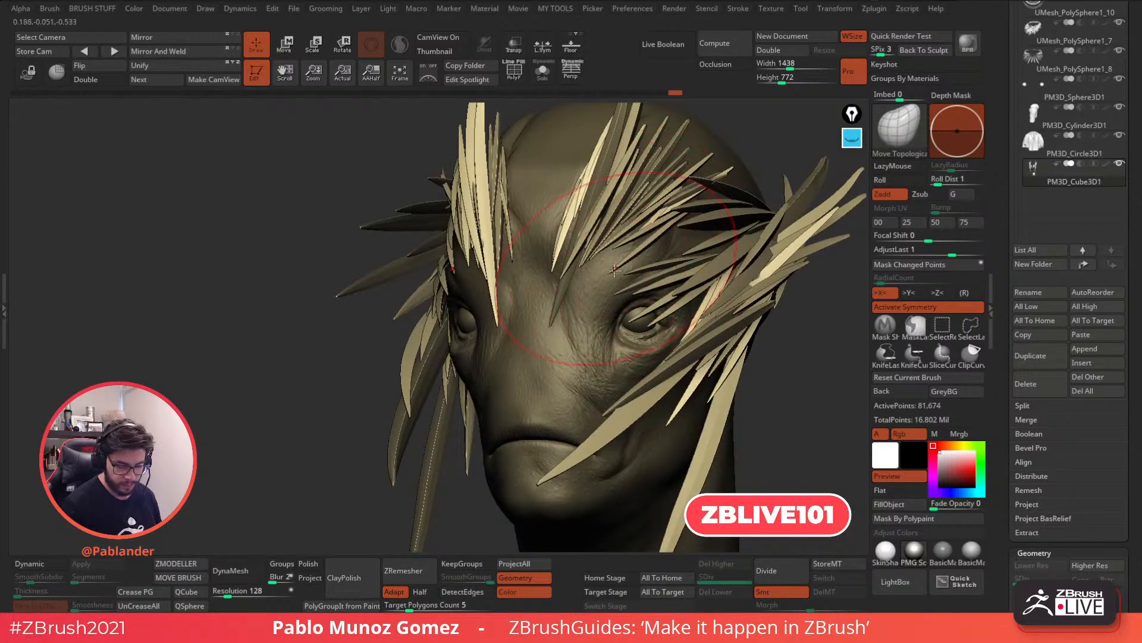
pyautogui.moveTo(616, 250); pyautogui.dragTo(618, 251)
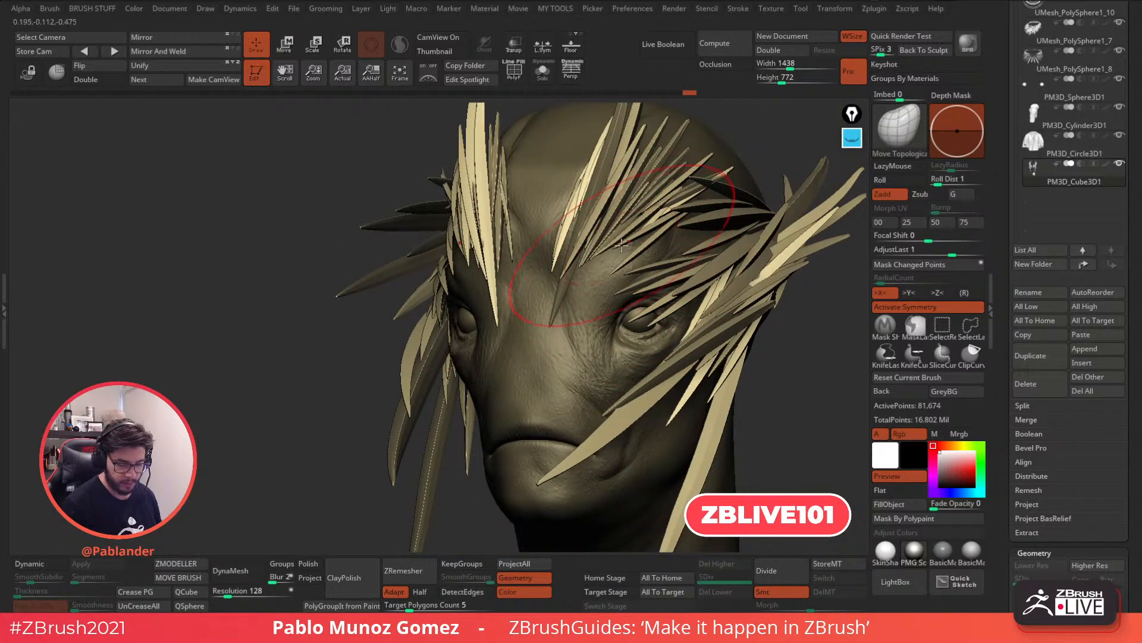
pyautogui.keyDown('shift'); pyautogui.moveTo(622, 245); pyautogui.dragTo(626, 231, button='right'); pyautogui.keyUp('shift')
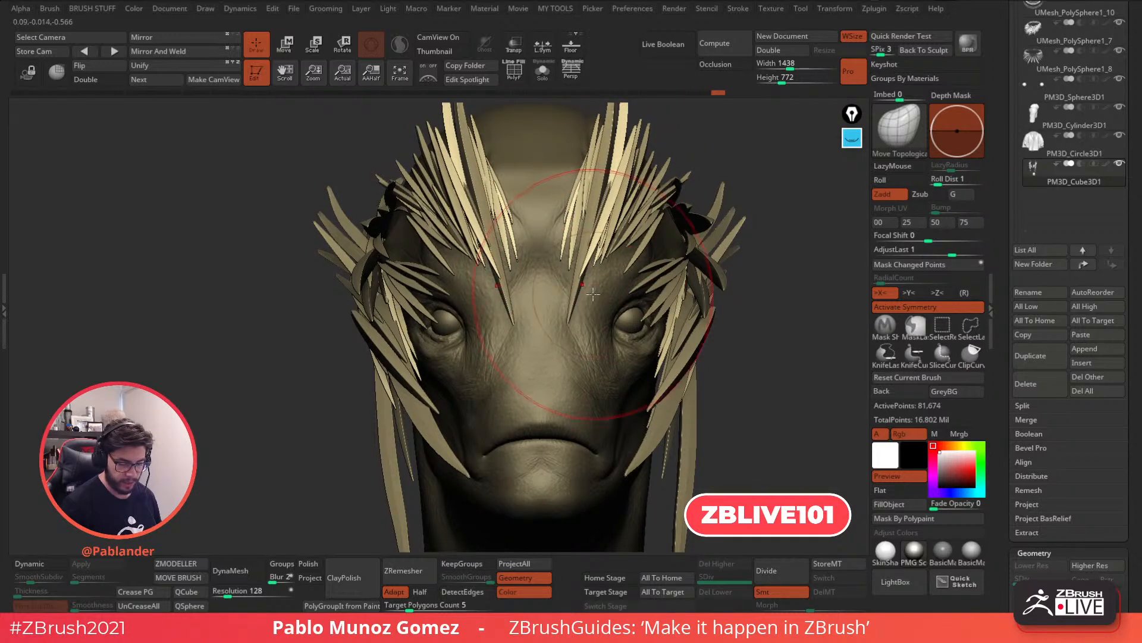
pyautogui.moveTo(592, 294); pyautogui.dragTo(595, 295, button='right')
pyautogui.moveTo(593, 295); pyautogui.dragTo(573, 297)
pyautogui.moveTo(576, 283)
pyautogui.mouseDown(button='right')
pyautogui.moveTo(600, 188)
pyautogui.moveTo(652, 155)
pyautogui.moveTo(688, 179)
pyautogui.moveTo(747, 363)
pyautogui.moveTo(744, 417)
pyautogui.moveTo(655, 381)
pyautogui.mouseUp(button='right')
pyautogui.rightClick(515, 269)
pyautogui.moveTo(516, 269)
pyautogui.mouseDown(button='right')
pyautogui.moveTo(571, 250)
pyautogui.moveTo(548, 183)
pyautogui.moveTo(551, 220)
pyautogui.moveTo(546, 189)
pyautogui.moveTo(551, 198)
pyautogui.moveTo(522, 191)
pyautogui.moveTo(557, 190)
pyautogui.mouseUp(button='right')
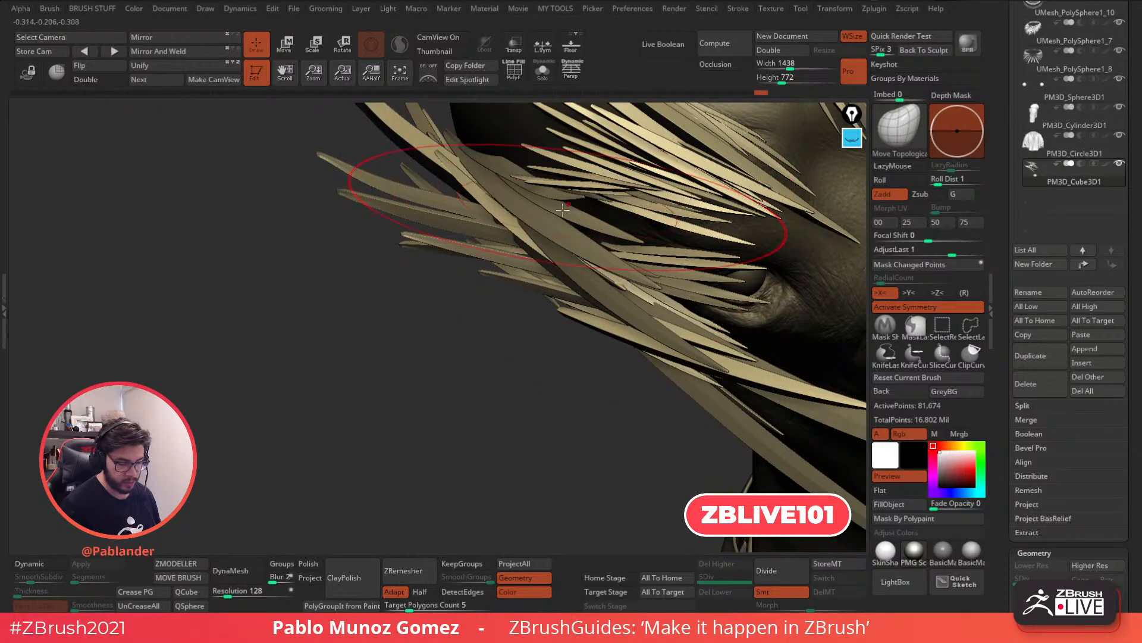
pyautogui.moveTo(451, 165); pyautogui.dragTo(476, 128, button='right')
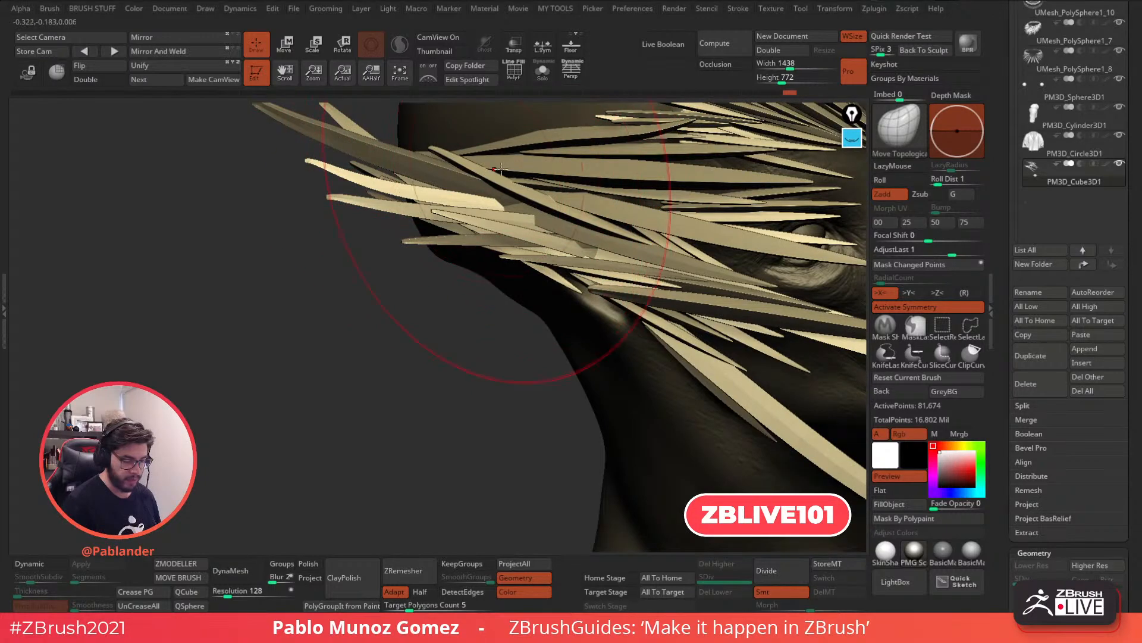
pyautogui.keyDown('ctrl'); pyautogui.moveTo(492, 174); pyautogui.dragTo(702, 275, button='right'); pyautogui.keyUp('ctrl')
pyautogui.moveTo(702, 275)
pyautogui.keyDown('ctrl'); pyautogui.mouseDown(button='right')
pyautogui.moveTo(697, 296)
pyautogui.moveTo(702, 263)
pyautogui.mouseUp(button='right'); pyautogui.keyUp('ctrl')
# Solo the spike subtool, hide the stray geometry below the spikes, delete the hidden part and show the whole bust
pyautogui.click(543, 73)
pyautogui.keyDown('ctrl'); pyautogui.keyDown('shift'); pyautogui.moveTo(498, 358); pyautogui.dragTo(628, 457); pyautogui.keyUp('shift'); pyautogui.keyUp('ctrl')
pyautogui.press('1')
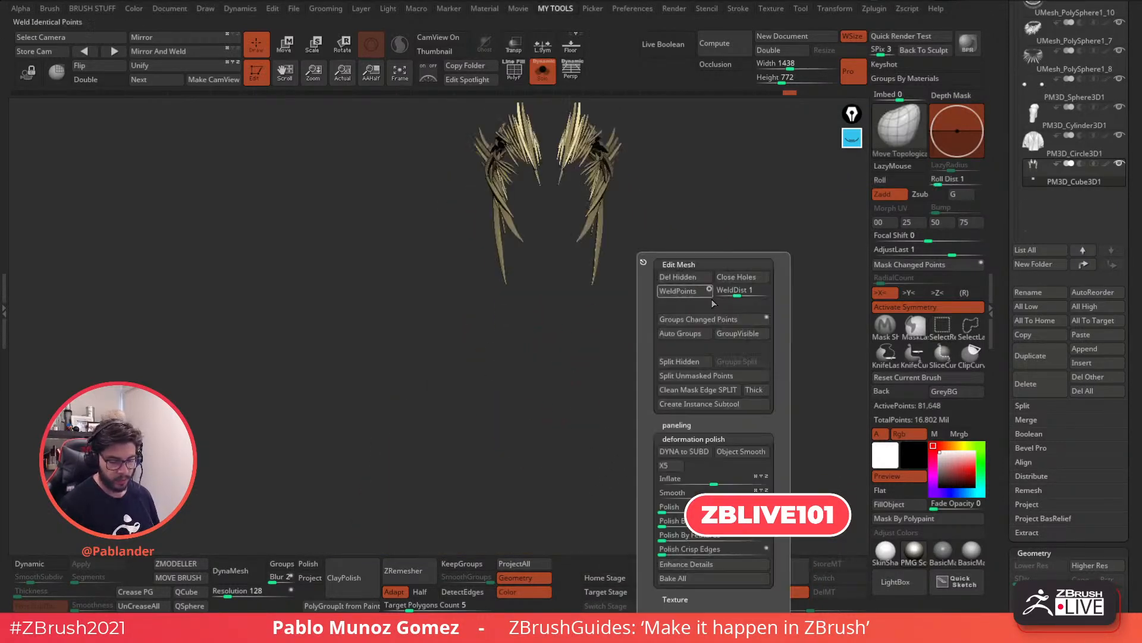
pyautogui.click(691, 278)
pyautogui.click(545, 73)
# Turn on perspective and frame the face to compare the cheek spikes
pyautogui.keyDown('alt'); pyautogui.moveTo(698, 250); pyautogui.dragTo(634, 199, button='right'); pyautogui.keyUp('alt')
pyautogui.press('p')
pyautogui.moveTo(684, 247)
pyautogui.mouseDown(button='right')
pyautogui.moveTo(696, 278)
pyautogui.moveTo(731, 277)
pyautogui.moveTo(702, 289)
pyautogui.mouseUp(button='right')
pyautogui.keyDown('ctrl'); pyautogui.keyDown('shift'); pyautogui.click(581, 287); pyautogui.keyUp('shift'); pyautogui.keyUp('ctrl')
pyautogui.keyDown('ctrl'); pyautogui.keyDown('shift'); pyautogui.click(607, 286); pyautogui.keyUp('shift'); pyautogui.keyUp('ctrl')
pyautogui.moveTo(632, 260)
pyautogui.keyDown('ctrl'); pyautogui.mouseDown(button='right')
pyautogui.moveTo(640, 338)
pyautogui.moveTo(719, 301)
pyautogui.moveTo(740, 338)
pyautogui.mouseUp(button='right'); pyautogui.keyUp('ctrl')
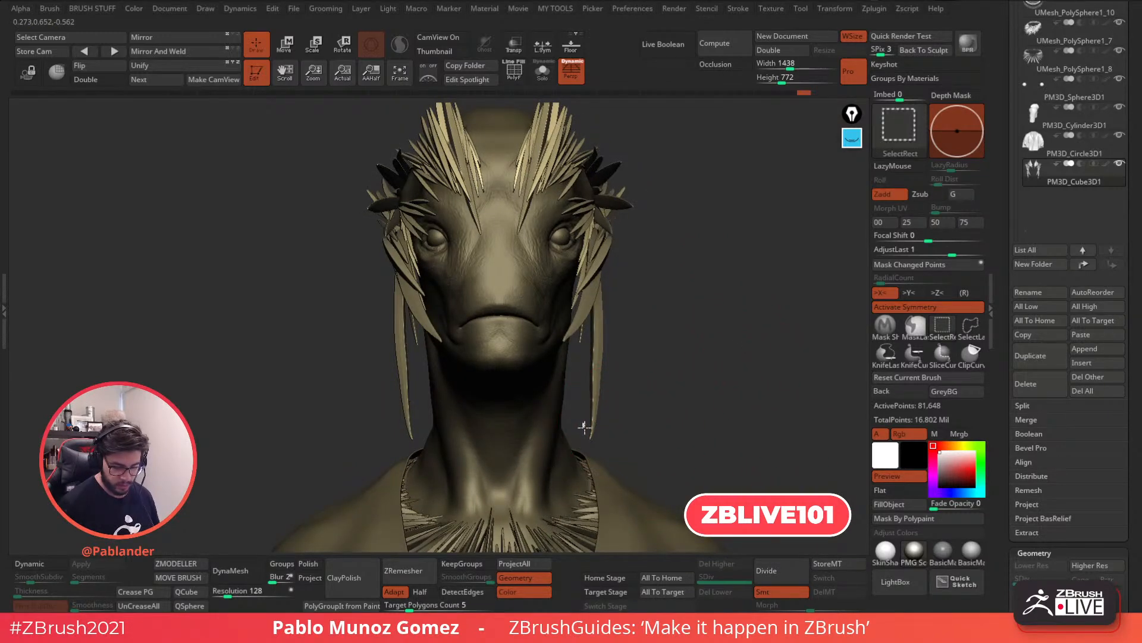
# Hide the long cheek spikes' groups, turn on double-sided display and invert the visibility to isolate those spikes
pyautogui.keyDown('ctrl'); pyautogui.keyDown('shift'); pyautogui.click(595, 407); pyautogui.keyUp('shift'); pyautogui.keyUp('ctrl')
pyautogui.keyDown('ctrl'); pyautogui.keyDown('shift'); pyautogui.moveTo(610, 410); pyautogui.dragTo(615, 410); pyautogui.keyUp('shift'); pyautogui.keyUp('ctrl')
pyautogui.keyDown('ctrl'); pyautogui.keyDown('alt'); pyautogui.keyDown('shift'); pyautogui.click(591, 407); pyautogui.keyUp('shift'); pyautogui.keyUp('alt'); pyautogui.keyUp('ctrl')
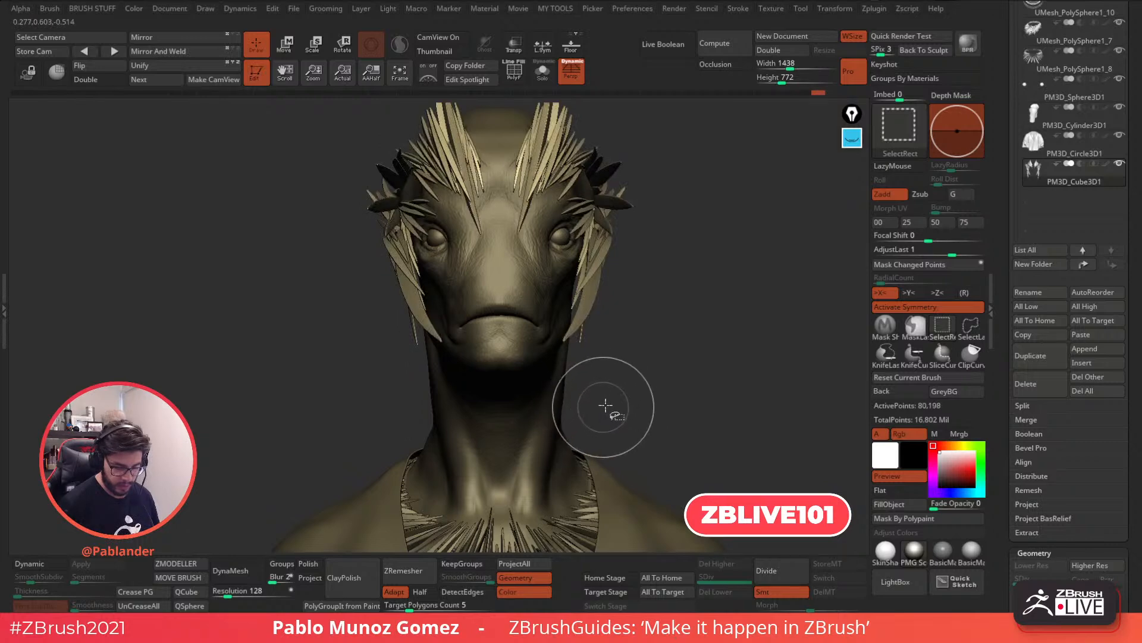
pyautogui.click(104, 82)
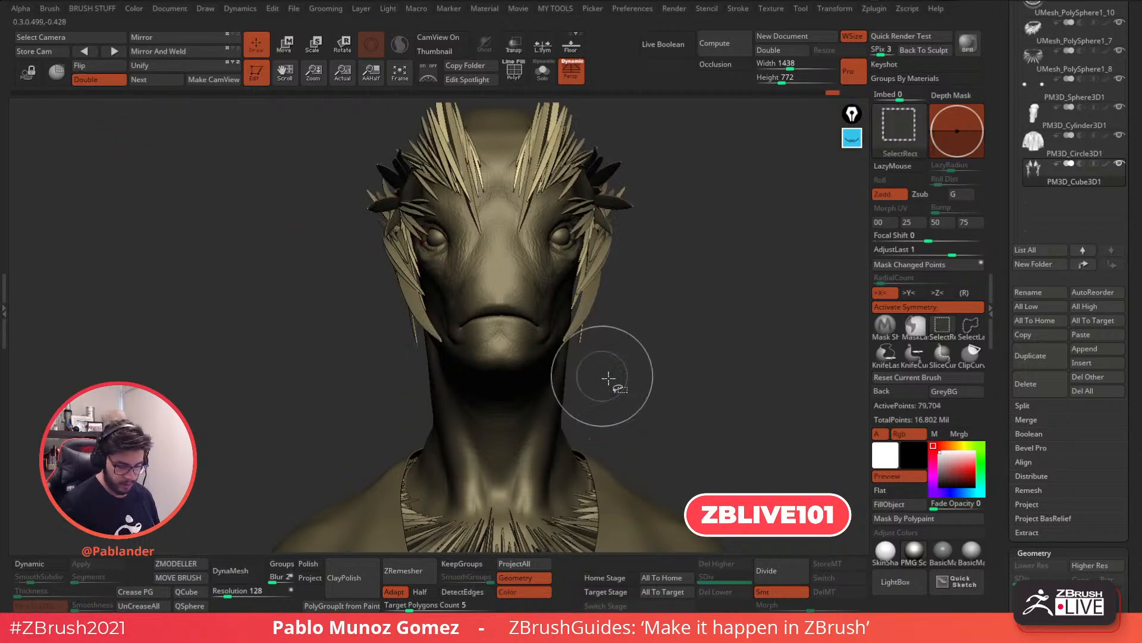
pyautogui.keyDown('ctrl'); pyautogui.keyDown('shift'); pyautogui.click(662, 358); pyautogui.keyUp('shift'); pyautogui.keyUp('ctrl')
pyautogui.moveTo(662, 358); pyautogui.dragTo(690, 287)
# Auto-group the visible spikes by topology and hide the extra side spikes, keeping the long hanging cheek spikes
pyautogui.press('1')
pyautogui.click(713, 330)
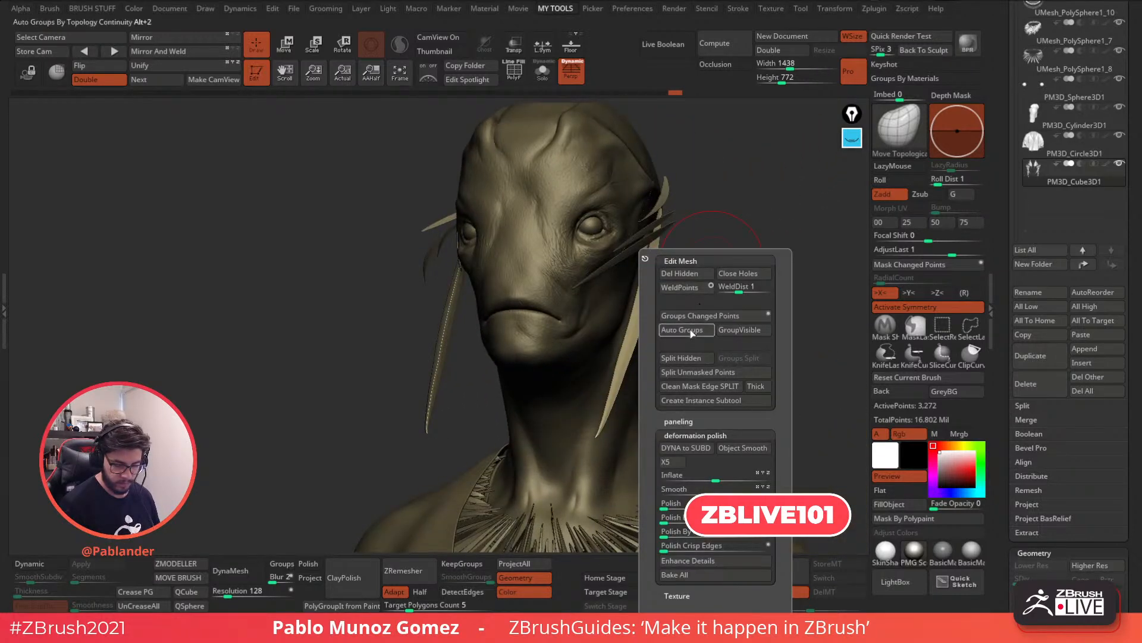
pyautogui.keyDown('ctrl'); pyautogui.keyDown('shift'); pyautogui.click(669, 215); pyautogui.keyUp('shift'); pyautogui.keyUp('ctrl')
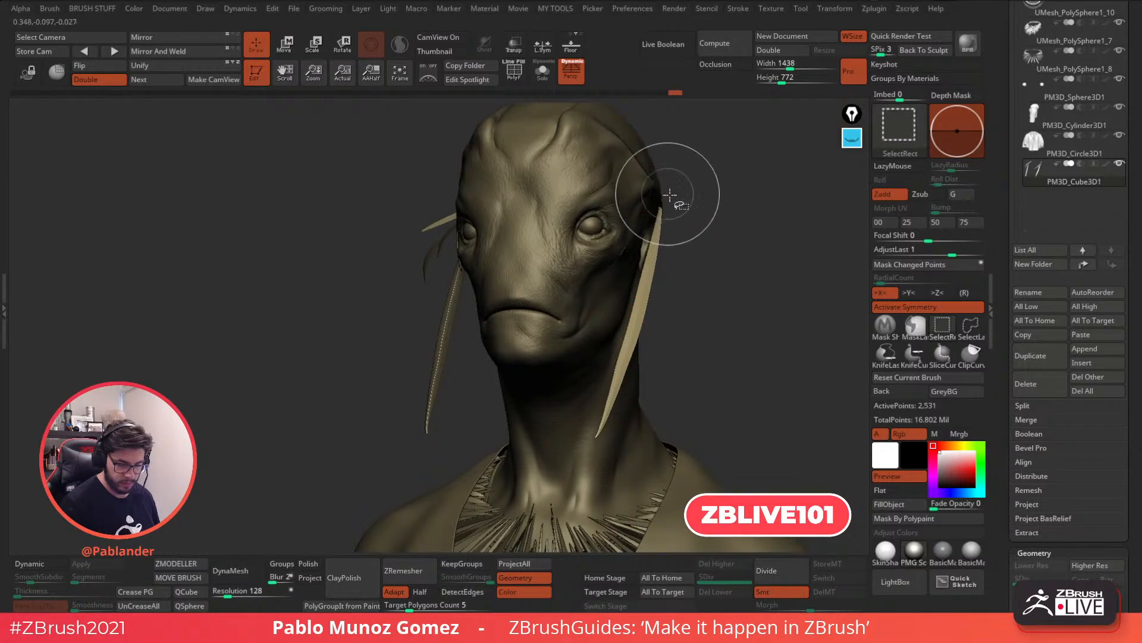
pyautogui.keyDown('ctrl'); pyautogui.keyDown('shift'); pyautogui.click(438, 223); pyautogui.keyUp('shift'); pyautogui.keyUp('ctrl')
pyautogui.keyDown('ctrl'); pyautogui.keyDown('shift'); pyautogui.click(438, 222); pyautogui.keyUp('shift'); pyautogui.keyUp('ctrl')
pyautogui.keyDown('ctrl'); pyautogui.keyDown('shift'); pyautogui.click(461, 266); pyautogui.keyUp('shift'); pyautogui.keyUp('ctrl')
pyautogui.moveTo(487, 273); pyautogui.dragTo(598, 268)
pyautogui.moveTo(698, 278); pyautogui.dragTo(655, 287)
# Mask all spikes except the long hanging pair, reposition that pair higher beside the jaw with the gizmo, and clear the mask
pyautogui.keyDown('ctrl'); pyautogui.keyDown('shift'); pyautogui.click(625, 225); pyautogui.keyUp('shift'); pyautogui.keyUp('ctrl')
pyautogui.keyDown('ctrl'); pyautogui.click(732, 282); pyautogui.keyUp('ctrl')
pyautogui.keyDown('ctrl'); pyautogui.keyDown('shift'); pyautogui.click(765, 316); pyautogui.keyUp('shift'); pyautogui.keyUp('ctrl')
pyautogui.press('w')
pyautogui.moveTo(727, 267); pyautogui.dragTo(661, 231)
pyautogui.moveTo(662, 232); pyautogui.dragTo(733, 233, button='right')
pyautogui.moveTo(654, 240); pyautogui.dragTo(660, 222)
pyautogui.keyDown('ctrl'); pyautogui.moveTo(732, 258); pyautogui.dragTo(704, 221, button='right'); pyautogui.keyUp('ctrl')
pyautogui.press('q')
pyautogui.keyDown('ctrl'); pyautogui.moveTo(701, 279); pyautogui.dragTo(720, 300); pyautogui.keyUp('ctrl')
pyautogui.moveTo(720, 301)
pyautogui.mouseDown(button='right')
pyautogui.moveTo(680, 291)
pyautogui.moveTo(727, 298)
pyautogui.moveTo(720, 311)
pyautogui.moveTo(732, 318)
pyautogui.moveTo(705, 320)
pyautogui.mouseUp(button='right')
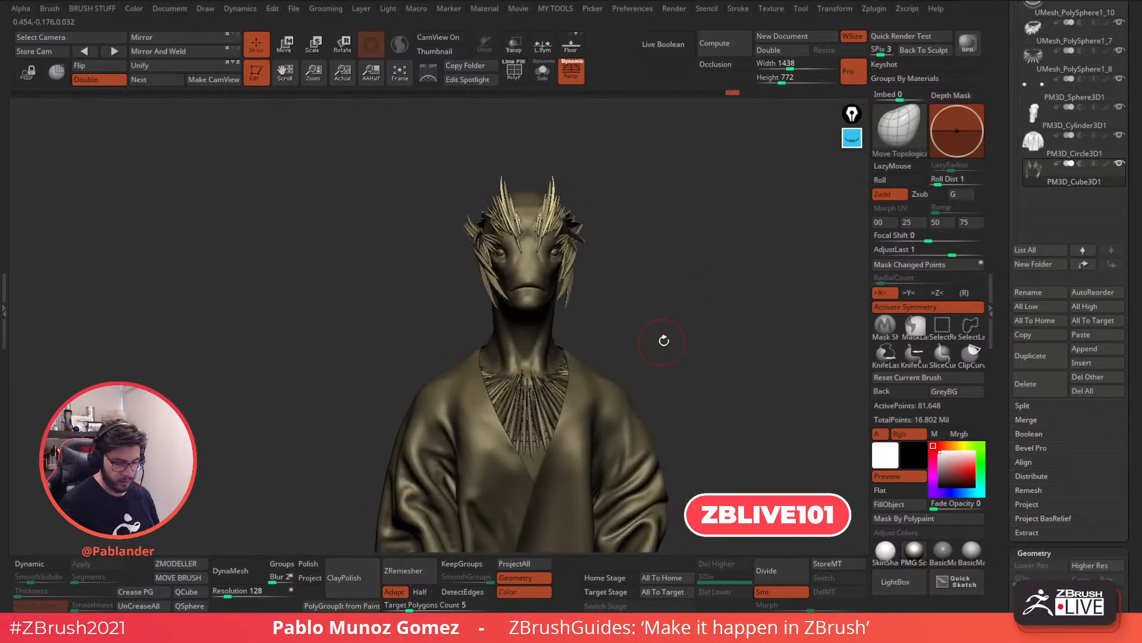
# Insert a single long spike down the middle of the nose and mouth with the InsertMesh brush
pyautogui.click(896, 136)
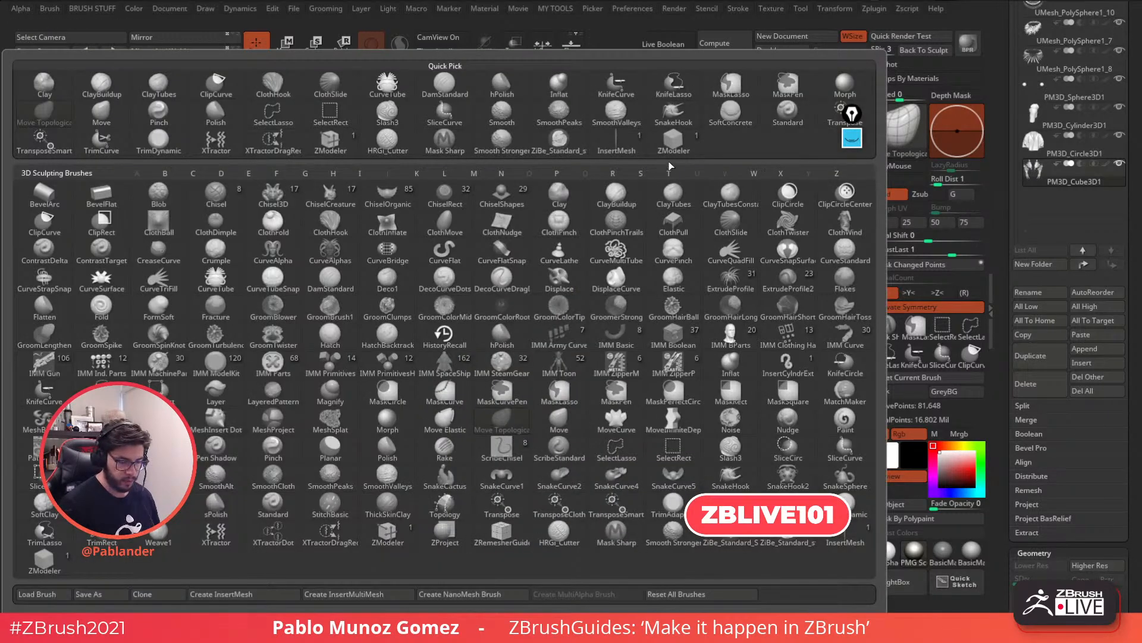
pyautogui.click(615, 138)
pyautogui.keyDown('ctrl'); pyautogui.moveTo(599, 218); pyautogui.dragTo(565, 285, button='right'); pyautogui.keyUp('ctrl')
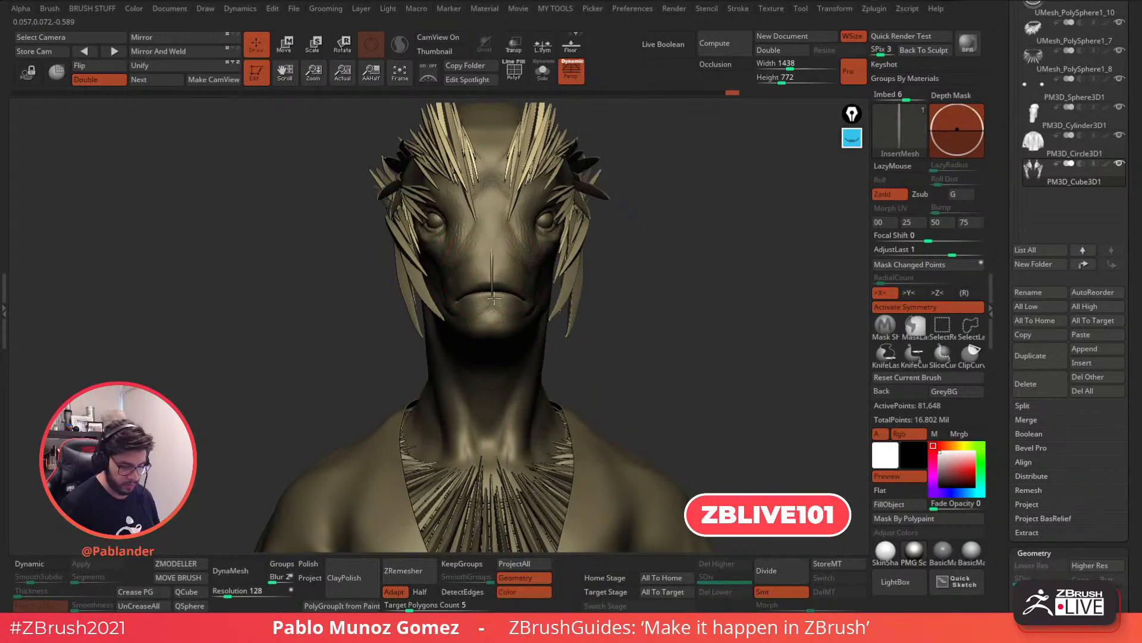
pyautogui.moveTo(497, 367)
pyautogui.mouseDown(button='right')
pyautogui.moveTo(734, 262)
pyautogui.moveTo(573, 271)
pyautogui.mouseUp(button='right')
pyautogui.press('w')
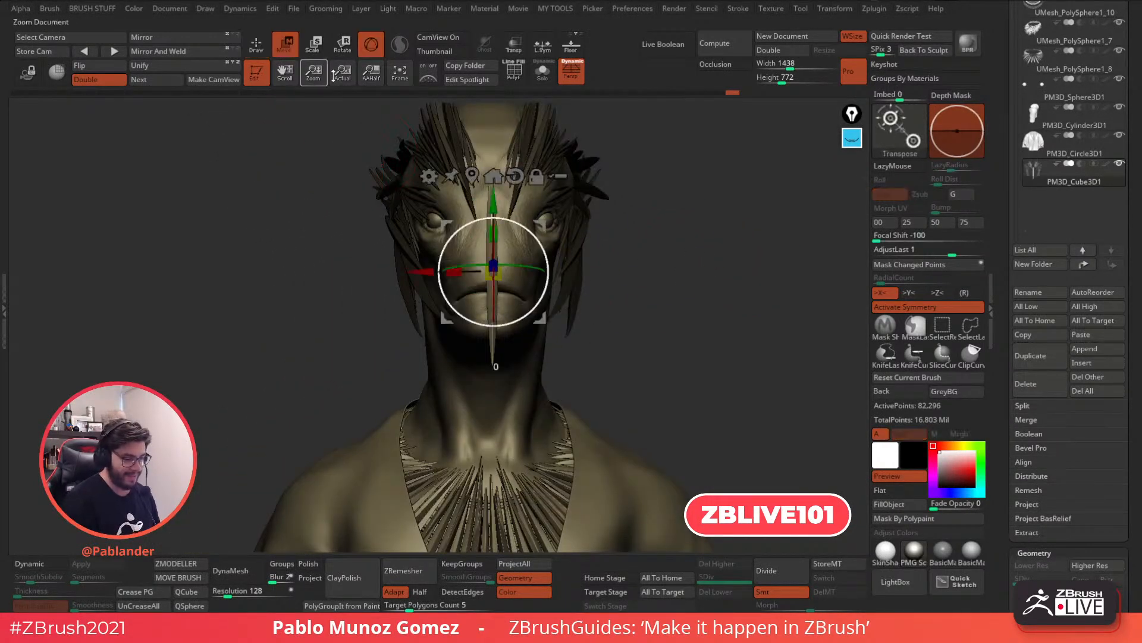
# Rotate the central spike with the gizmo in profile view so it follows the front of the face
pyautogui.moveTo(678, 216); pyautogui.dragTo(522, 298, button='right')
pyautogui.keyDown('shift'); pyautogui.moveTo(631, 279); pyautogui.dragTo(599, 313, button='right'); pyautogui.keyUp('shift')
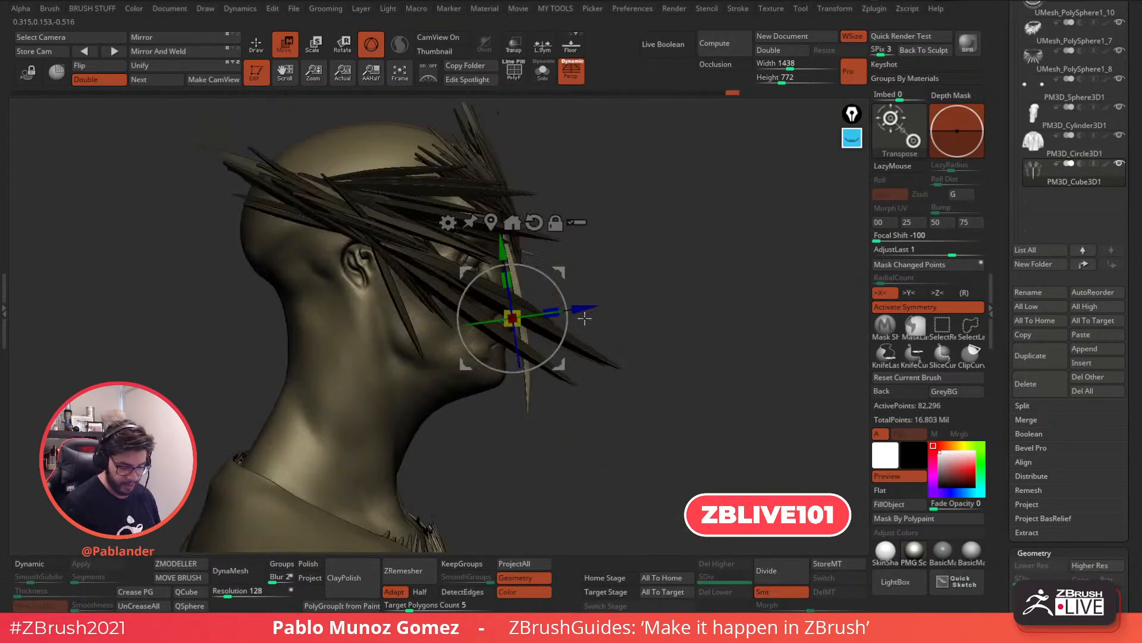
pyautogui.moveTo(564, 298); pyautogui.dragTo(563, 270)
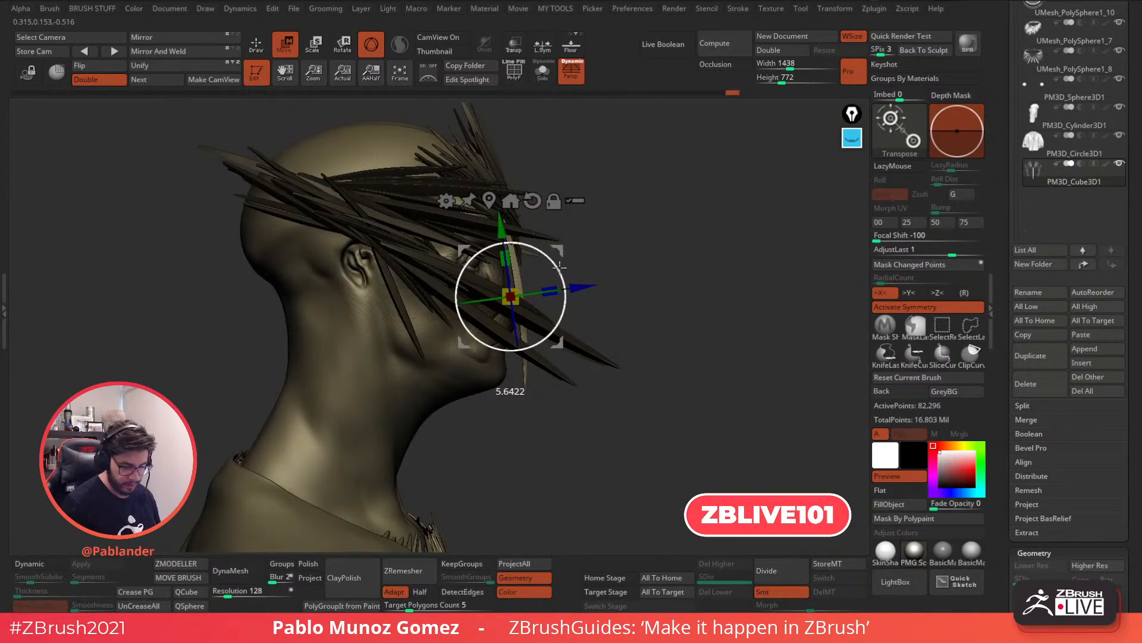
pyautogui.keyDown('shift'); pyautogui.moveTo(627, 236); pyautogui.dragTo(568, 264, button='right'); pyautogui.keyUp('shift')
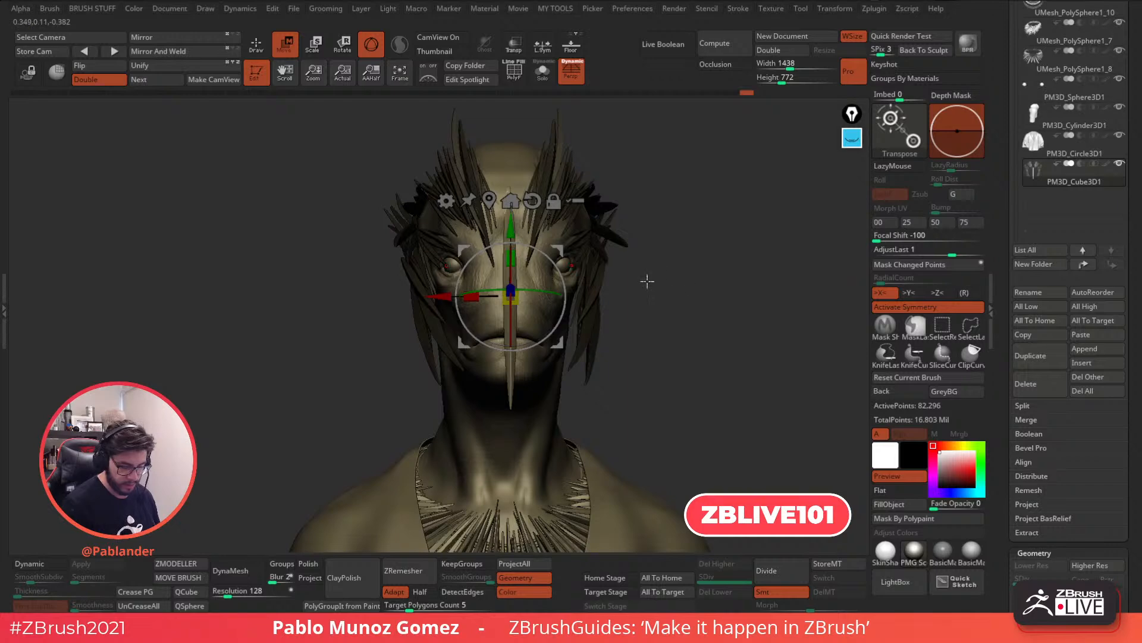
# Turn off symmetry and centre the gizmo on the unmasked central spike
pyautogui.click(891, 309)
pyautogui.click(489, 200)
pyautogui.hotkey('ctrl', 'z')
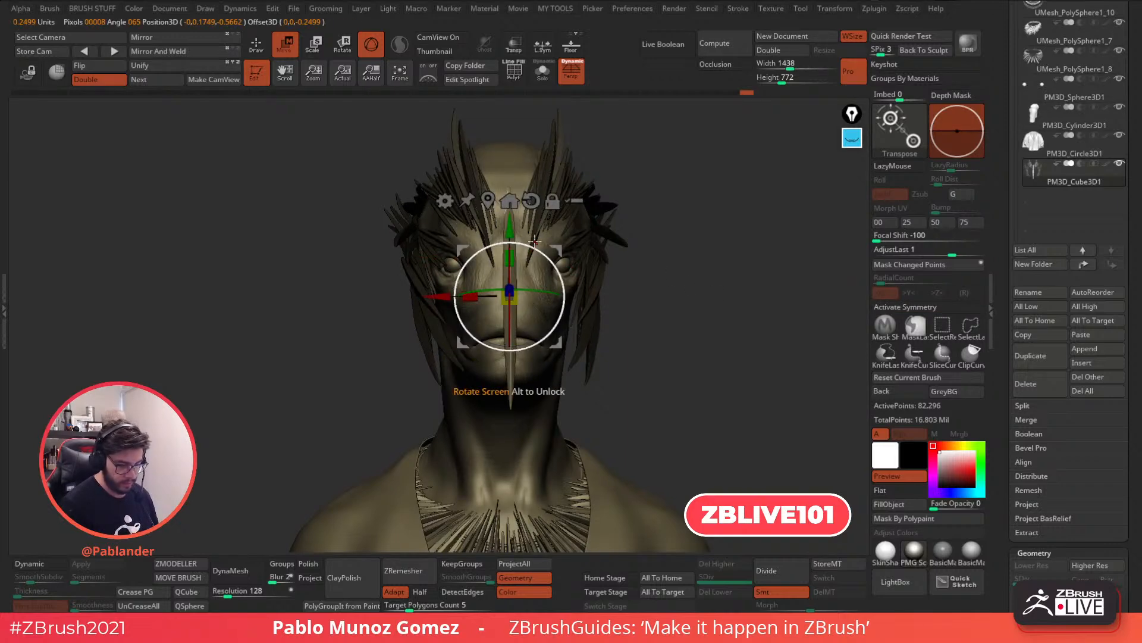
pyautogui.click(488, 201)
# Turn off perspective and move the central spike up along the nose toward the forehead
pyautogui.keyDown('shift'); pyautogui.moveTo(602, 209); pyautogui.dragTo(675, 214, button='right'); pyautogui.keyUp('shift')
pyautogui.keyDown('alt'); pyautogui.moveTo(553, 309); pyautogui.dragTo(692, 344); pyautogui.keyUp('alt')
pyautogui.keyDown('shift'); pyautogui.moveTo(763, 306); pyautogui.dragTo(582, 357, button='right'); pyautogui.keyUp('shift')
pyautogui.click(571, 72)
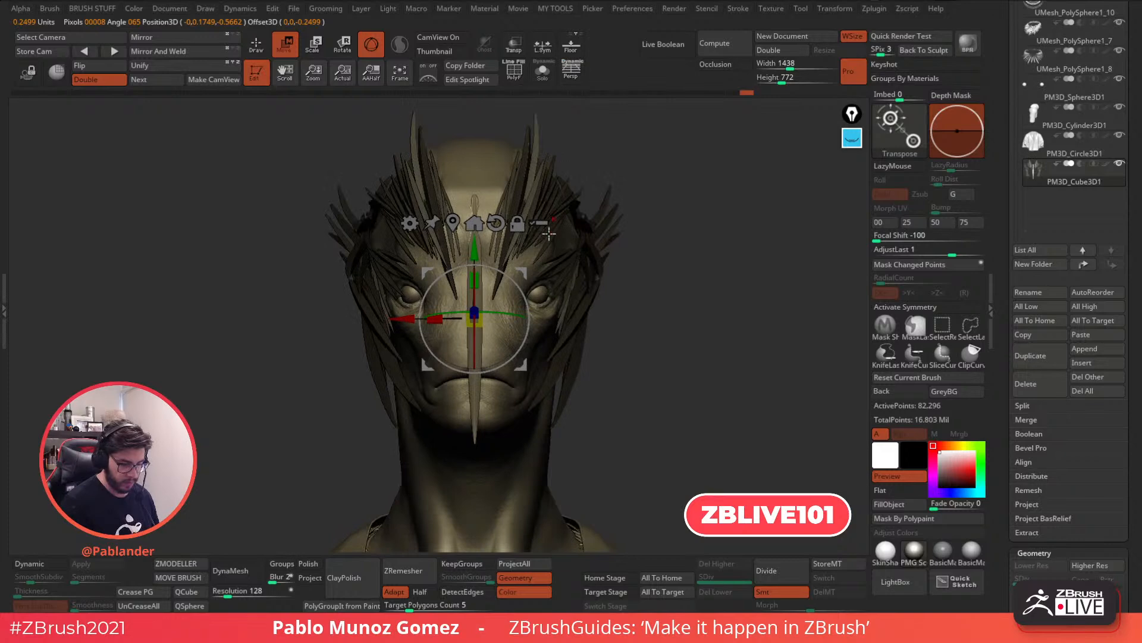
pyautogui.keyDown('alt'); pyautogui.moveTo(580, 238); pyautogui.dragTo(606, 259, button='right'); pyautogui.keyUp('alt')
pyautogui.moveTo(548, 292); pyautogui.dragTo(499, 253)
pyautogui.hotkey('ctrl', 'z')
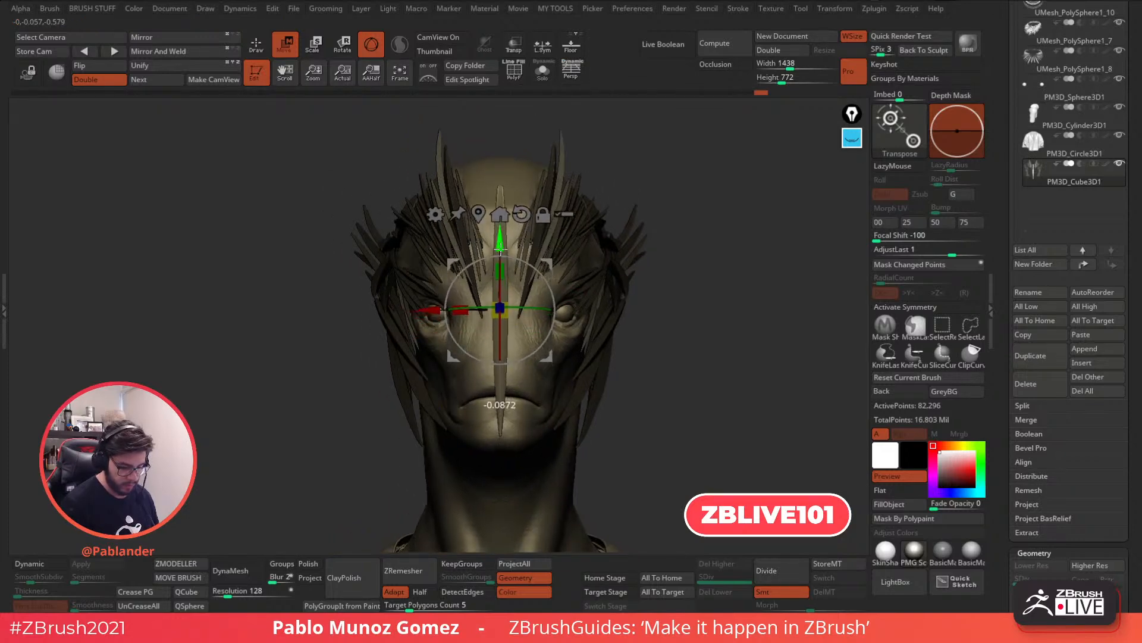
pyautogui.press('q')
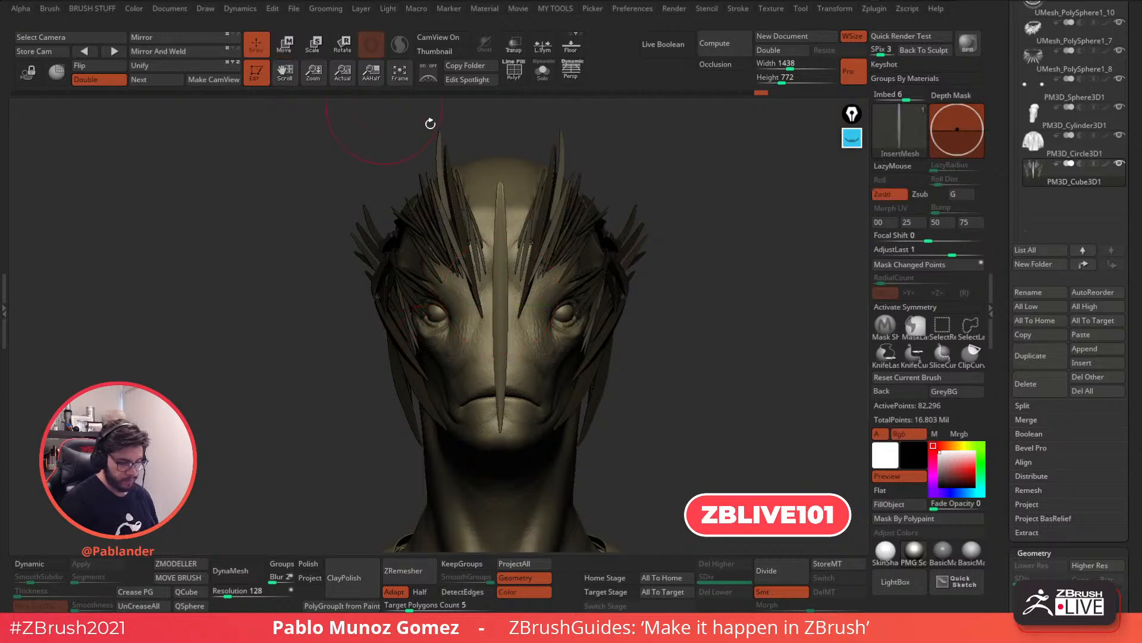
# Adjust the central spike's placement with the gizmo in profile, and turn X symmetry on for the InsertMesh brush
pyautogui.moveTo(693, 331); pyautogui.dragTo(695, 305)
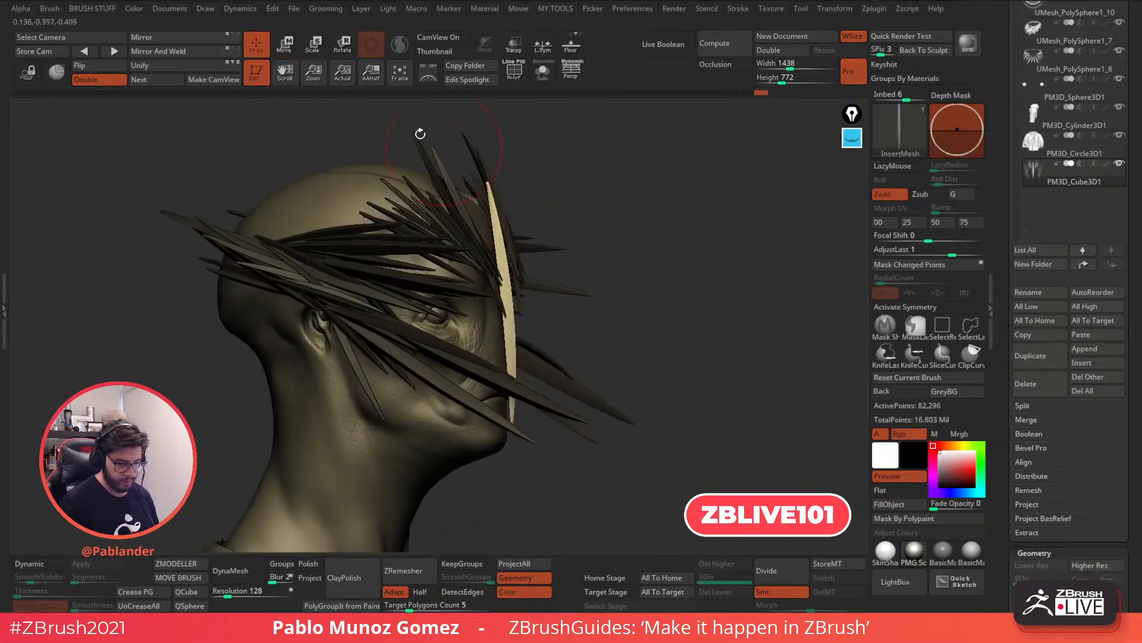
pyautogui.press('w')
pyautogui.moveTo(562, 299); pyautogui.dragTo(545, 276)
pyautogui.moveTo(620, 255); pyautogui.dragTo(587, 256)
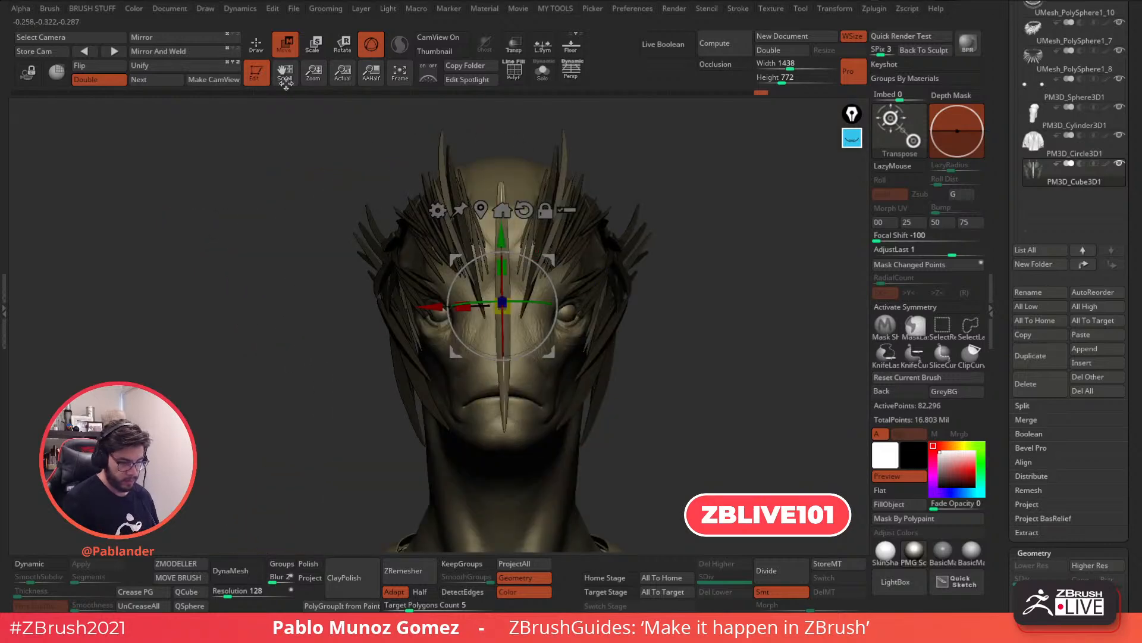
pyautogui.press('q')
pyautogui.click(900, 308)
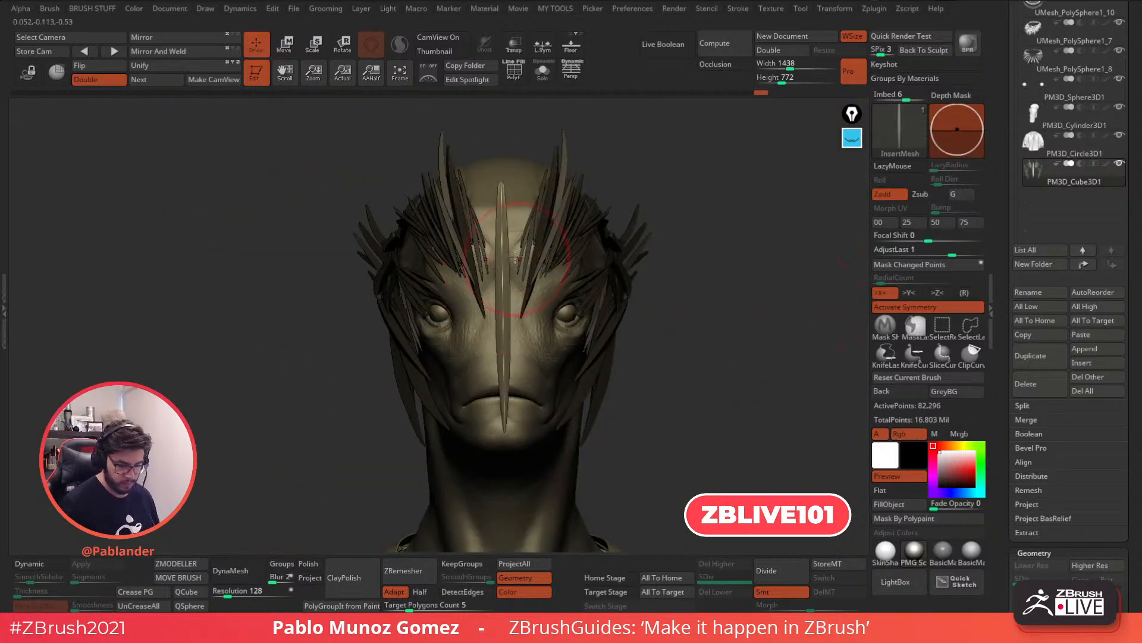
# Insert small mirrored InsertMesh spikes on the forehead beside the central spike
pyautogui.moveTo(503, 275); pyautogui.dragTo(514, 262)
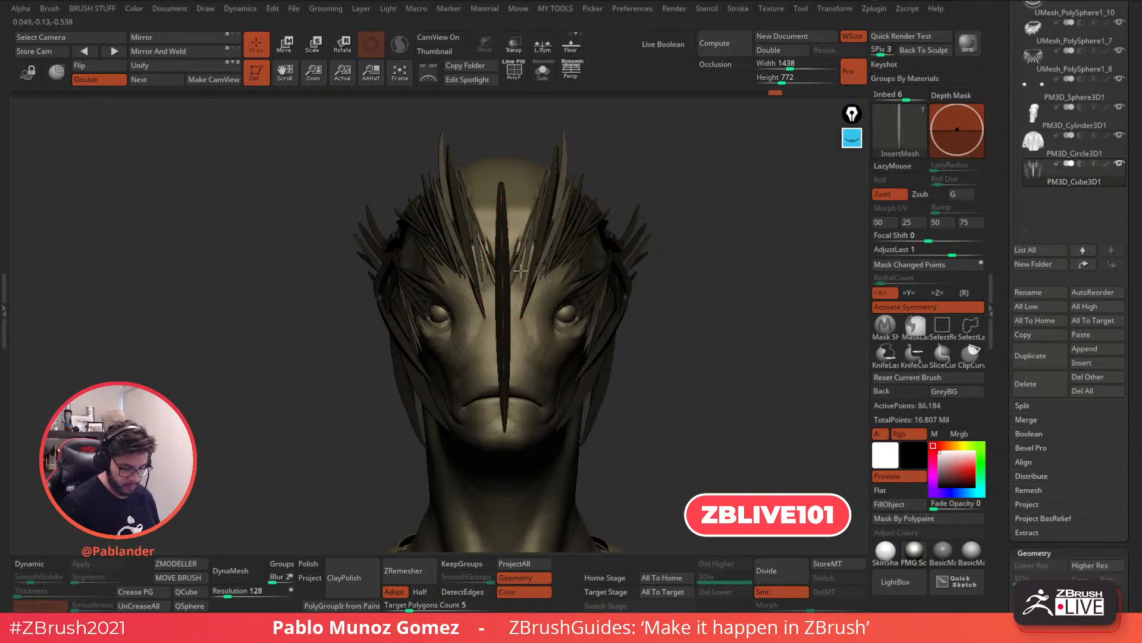
pyautogui.keyDown('ctrl'); pyautogui.moveTo(519, 260); pyautogui.dragTo(511, 295, button='right'); pyautogui.keyUp('ctrl')
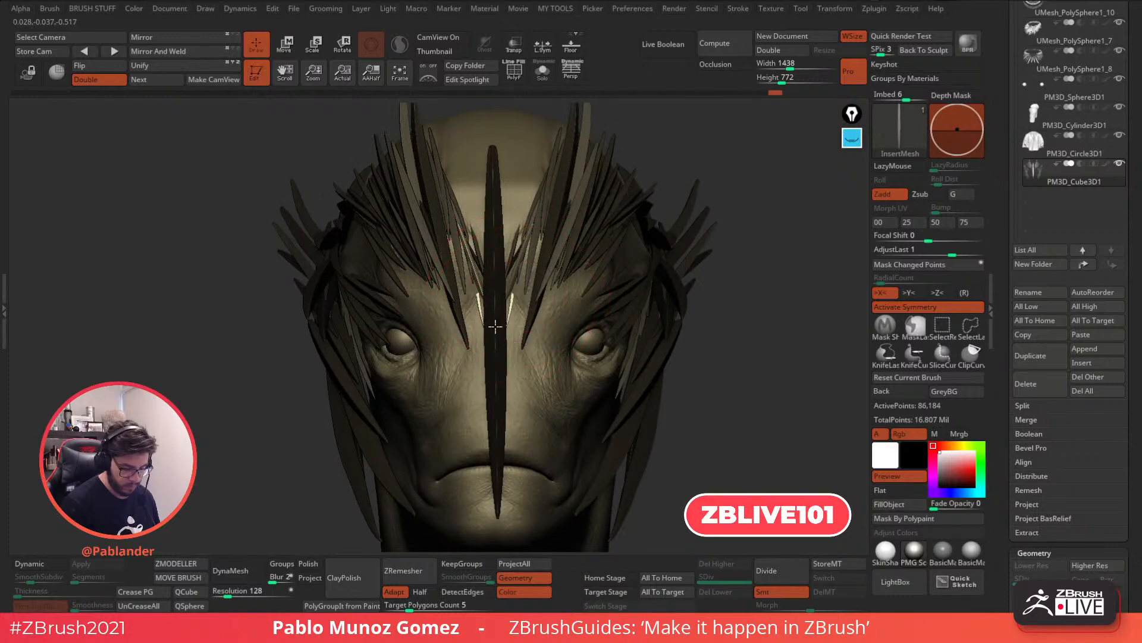
pyautogui.moveTo(491, 339); pyautogui.dragTo(492, 331)
# Shift the newest small spike pair along X beside the central spike with the gizmo, and clear the mask
pyautogui.click(290, 48)
pyautogui.moveTo(452, 268); pyautogui.dragTo(574, 268, button='right')
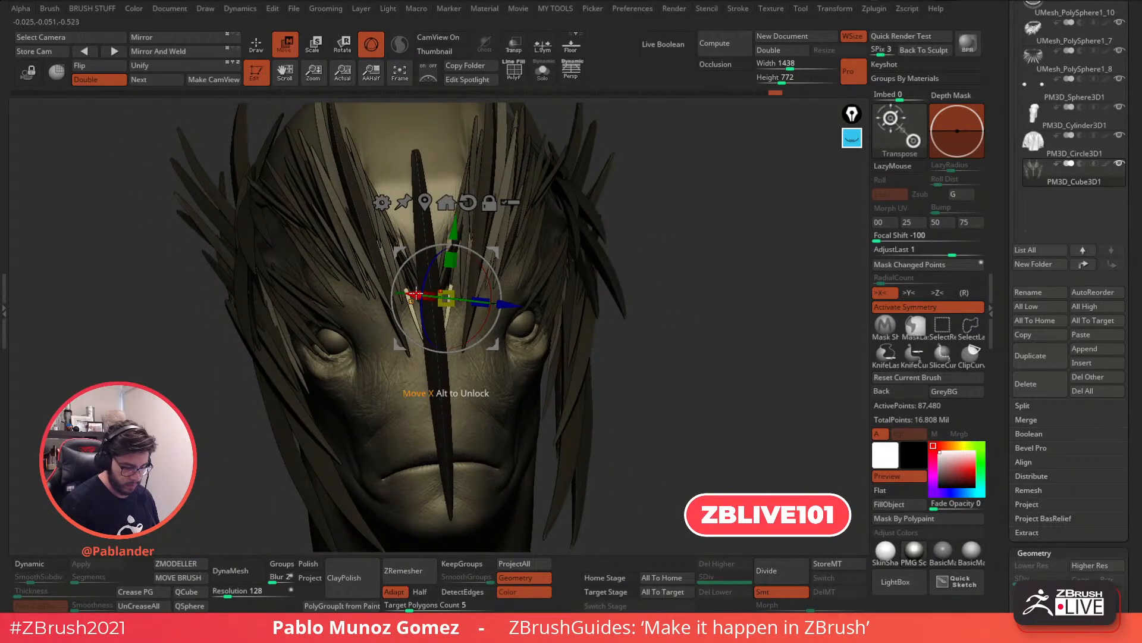
pyautogui.moveTo(416, 293); pyautogui.dragTo(456, 287, button='right')
pyautogui.moveTo(417, 298); pyautogui.dragTo(446, 292)
pyautogui.press('q')
pyautogui.keyDown('ctrl'); pyautogui.moveTo(709, 302); pyautogui.dragTo(718, 368); pyautogui.keyUp('ctrl')
pyautogui.moveTo(717, 368)
pyautogui.keyDown('ctrl'); pyautogui.mouseDown(button='right')
pyautogui.moveTo(696, 299)
pyautogui.moveTo(685, 351)
pyautogui.moveTo(669, 298)
pyautogui.mouseUp(button='right'); pyautogui.keyUp('ctrl')
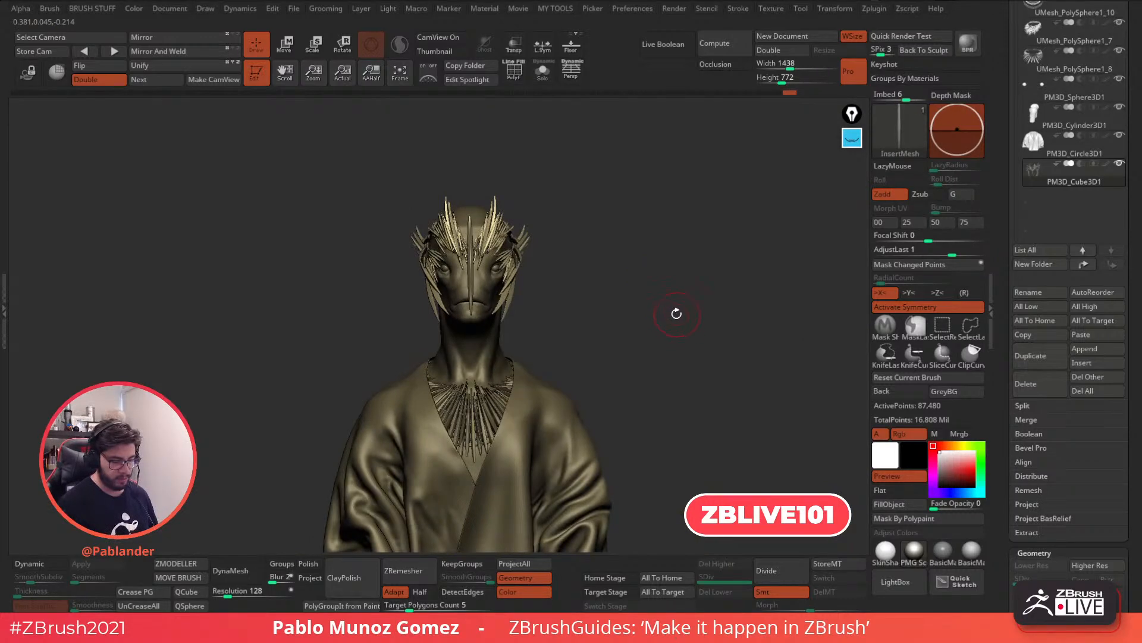
# Try to insert a long mirrored spike pair reaching outward across the brow
pyautogui.keyDown('ctrl'); pyautogui.moveTo(494, 236); pyautogui.dragTo(496, 265, button='right'); pyautogui.keyUp('ctrl')
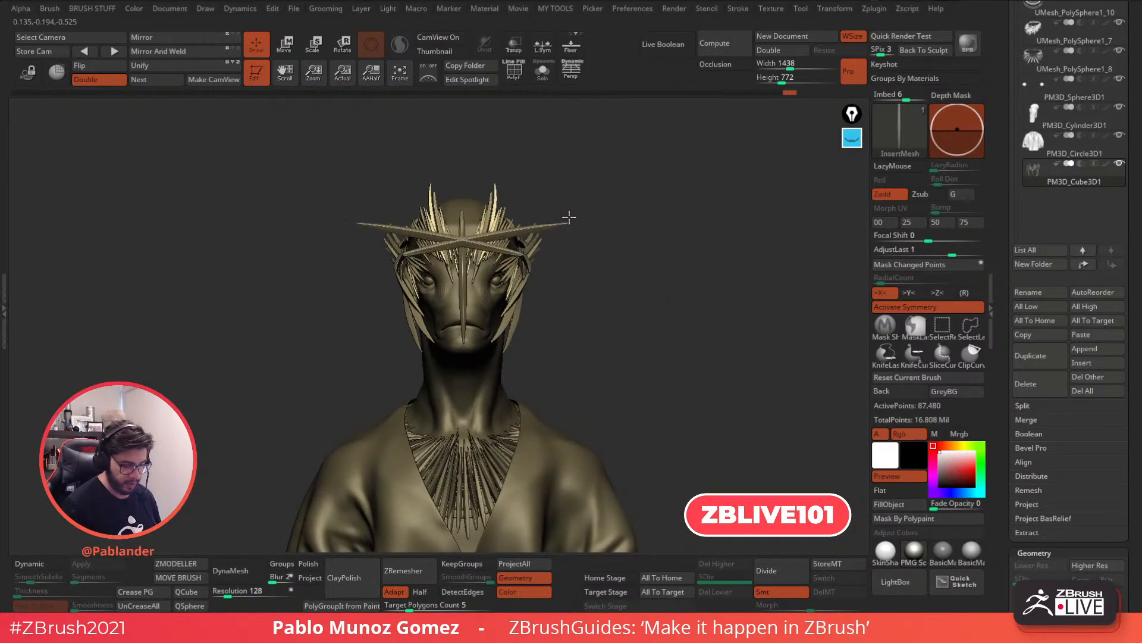
pyautogui.moveTo(568, 218); pyautogui.dragTo(574, 206)
pyautogui.click(285, 45)
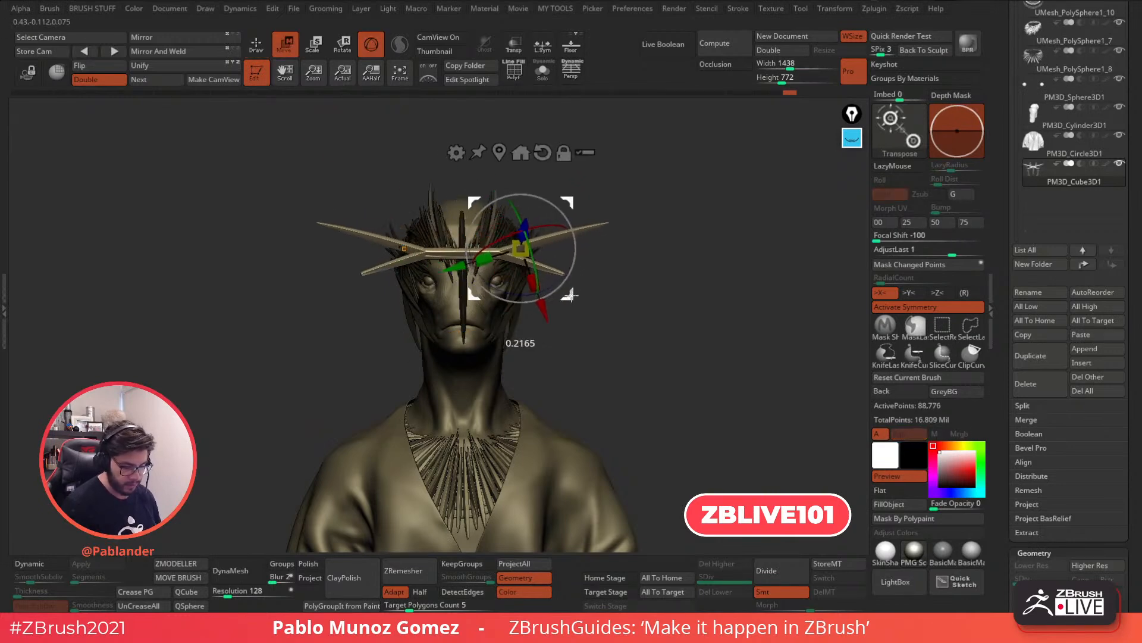
pyautogui.press('q')
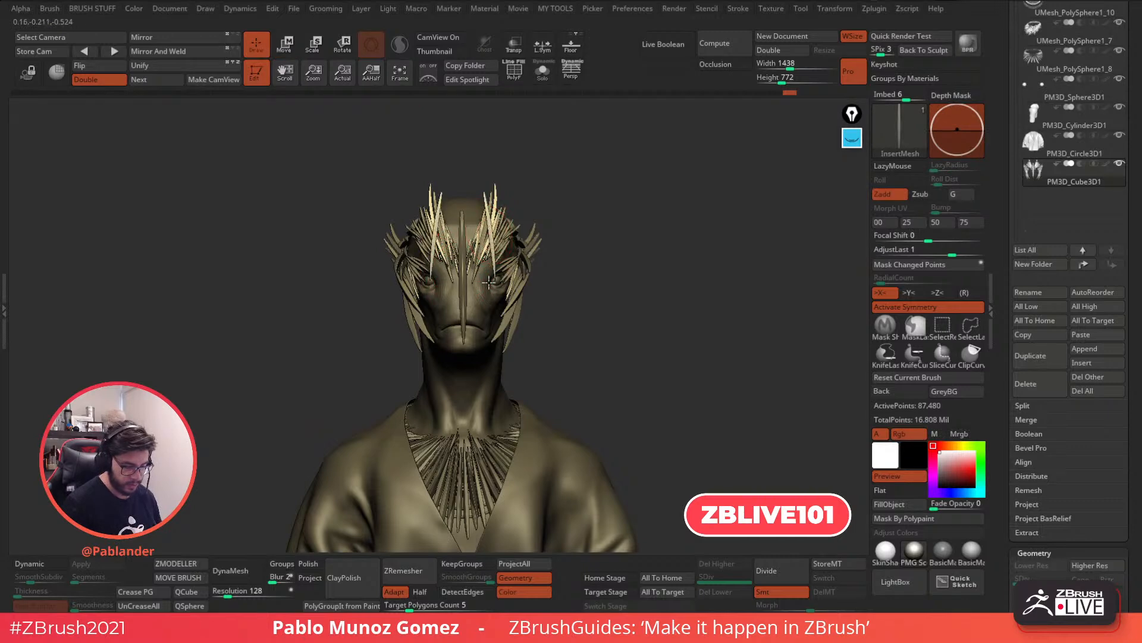
# Try inserting a mirrored spike pair on the brow and moving and rotating it outward with the gizmo
pyautogui.moveTo(489, 282); pyautogui.dragTo(489, 283)
pyautogui.click(285, 45)
pyautogui.moveTo(536, 187); pyautogui.dragTo(580, 184)
pyautogui.moveTo(582, 200); pyautogui.dragTo(587, 275)
pyautogui.moveTo(534, 230); pyautogui.dragTo(558, 211)
pyautogui.hotkey('ctrl', 'z')
# Turn on local symmetry and try rotating the outward brow spike pair with the gizmo
pyautogui.click(544, 46)
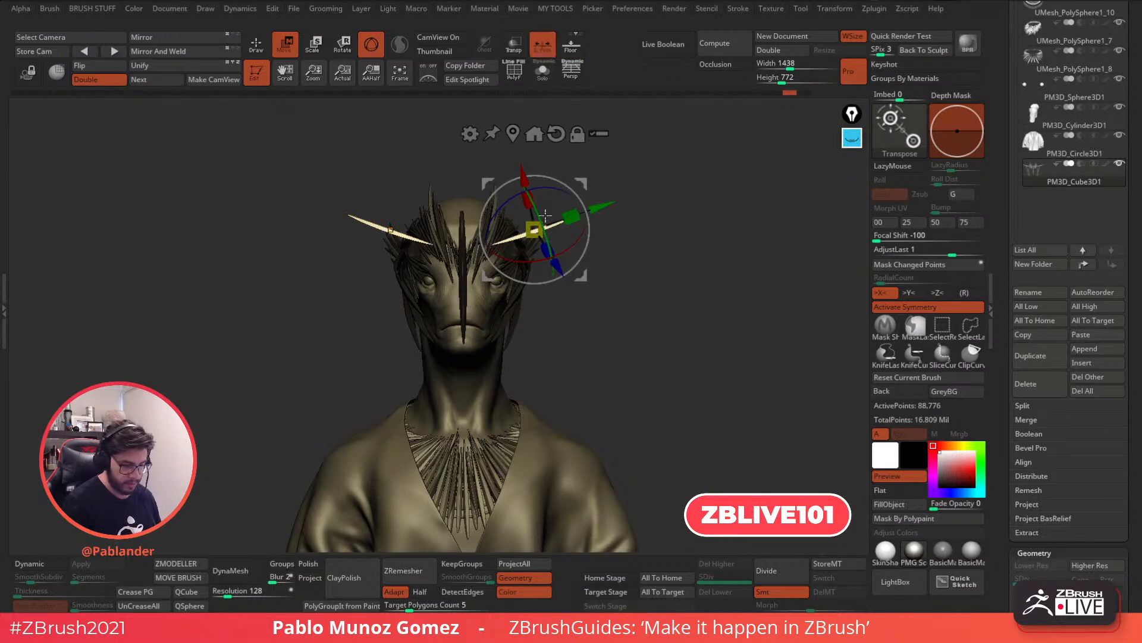
pyautogui.moveTo(618, 173); pyautogui.dragTo(628, 245)
pyautogui.moveTo(579, 276); pyautogui.dragTo(575, 276)
pyautogui.moveTo(633, 303); pyautogui.dragTo(639, 189)
pyautogui.moveTo(594, 257); pyautogui.dragTo(592, 210)
# Undo the gizmo adjustments and the insertion of the outward brow spike pair
pyautogui.hotkey('ctrl', 'z')
pyautogui.hotkey('ctrl', 'z')
pyautogui.hotkey('ctrl', 'z')
pyautogui.hotkey('ctrl', 'z')
pyautogui.hotkey('ctrl', 'z')
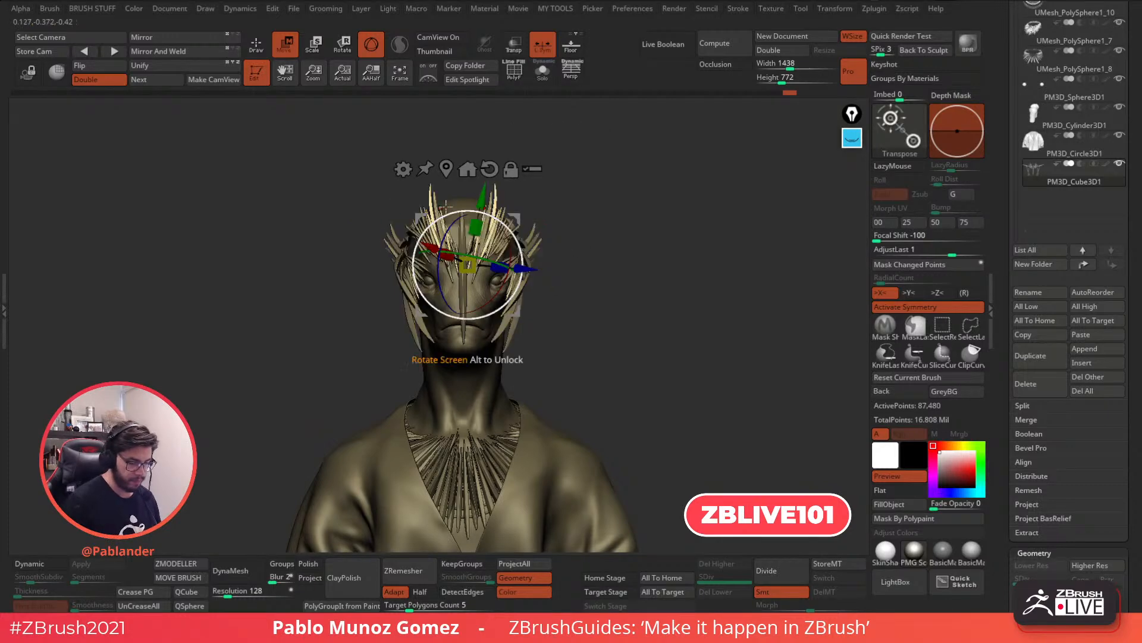
# Select the head and neck subtool, choose the Move brush, and switch the bust to a grey basic material
pyautogui.press('q')
pyautogui.moveTo(668, 308)
pyautogui.mouseDown()
pyautogui.moveTo(676, 322)
pyautogui.moveTo(686, 311)
pyautogui.moveTo(655, 316)
pyautogui.moveTo(658, 305)
pyautogui.moveTo(689, 324)
pyautogui.moveTo(714, 318)
pyautogui.mouseUp()
pyautogui.keyDown('alt'); pyautogui.click(527, 317); pyautogui.keyUp('alt')
pyautogui.press('b')
pyautogui.press('m')
pyautogui.press('v')
pyautogui.click(973, 555)
pyautogui.moveTo(745, 403); pyautogui.dragTo(731, 365)
pyautogui.moveTo(644, 331); pyautogui.dragTo(662, 329)
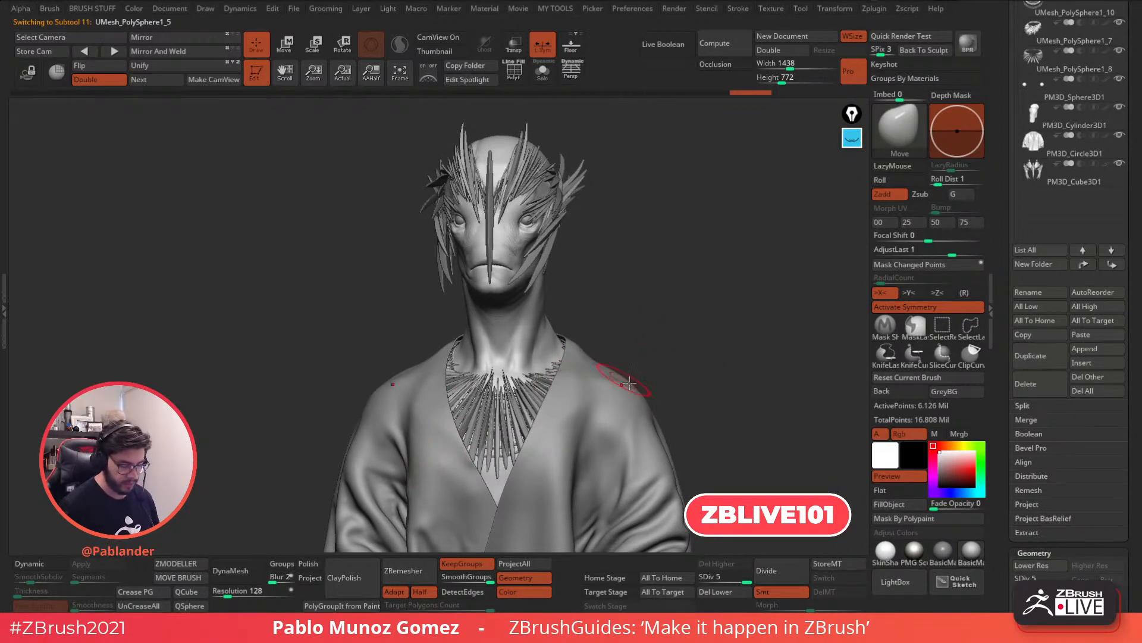
pyautogui.moveTo(656, 290)
pyautogui.mouseDown()
pyautogui.moveTo(683, 288)
pyautogui.moveTo(658, 295)
pyautogui.moveTo(665, 289)
pyautogui.mouseUp()
pyautogui.moveTo(745, 329); pyautogui.dragTo(670, 347)
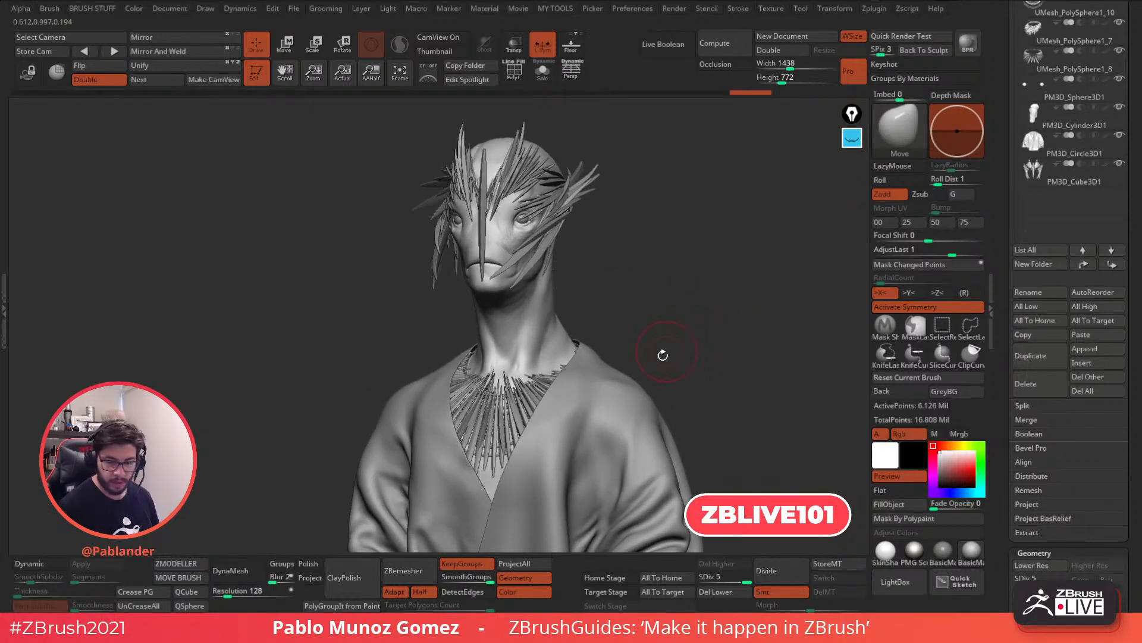
# Turn on polypaint display for all subtools and switch the bust to the SkinShade material
pyautogui.moveTo(1003, 198); pyautogui.dragTo(1004, 258)
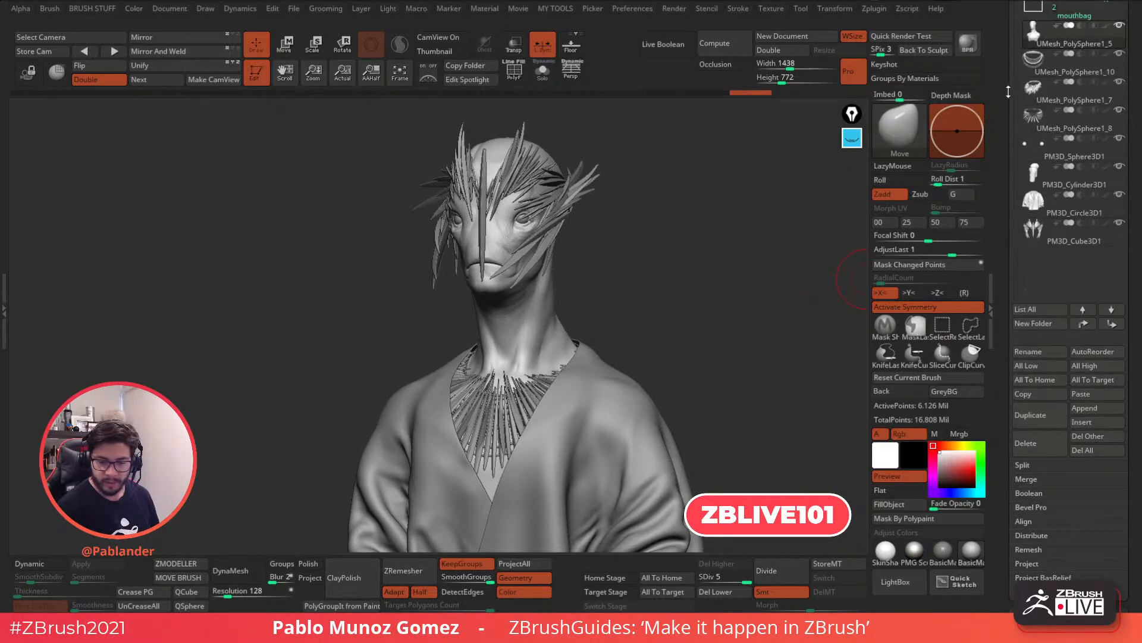
pyautogui.moveTo(1008, 88); pyautogui.dragTo(1009, 107)
pyautogui.keyDown('shift'); pyautogui.click(1106, 45); pyautogui.keyUp('shift')
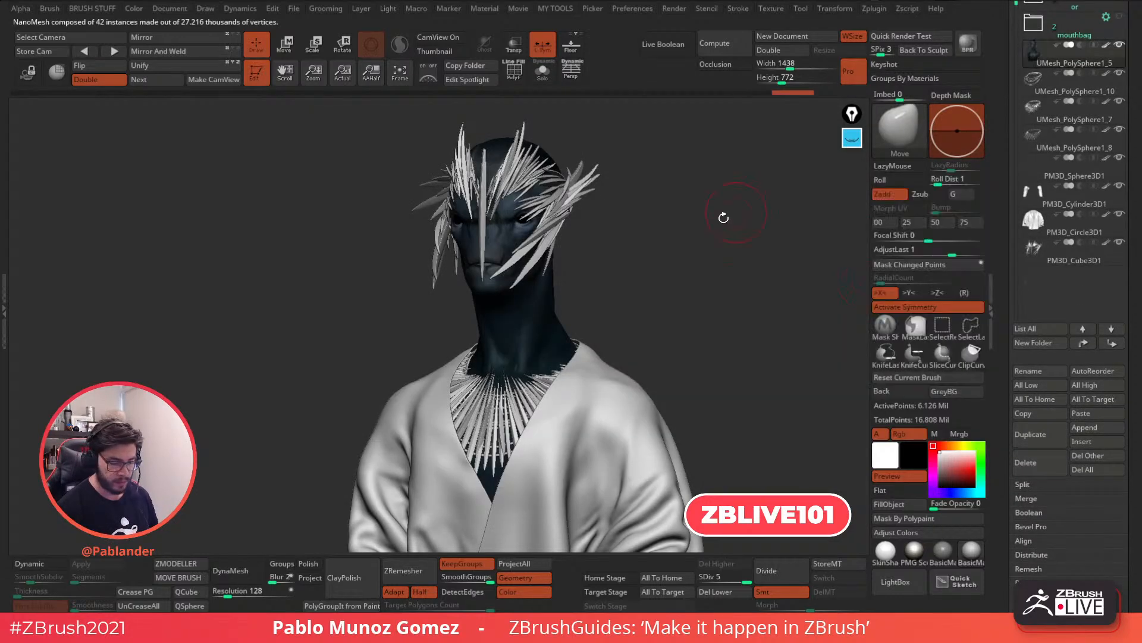
pyautogui.click(873, 538)
pyautogui.moveTo(689, 314)
pyautogui.mouseDown()
pyautogui.moveTo(693, 270)
pyautogui.moveTo(671, 265)
pyautogui.moveTo(701, 273)
pyautogui.moveTo(701, 322)
pyautogui.mouseUp()
pyautogui.moveTo(649, 226); pyautogui.dragTo(592, 228)
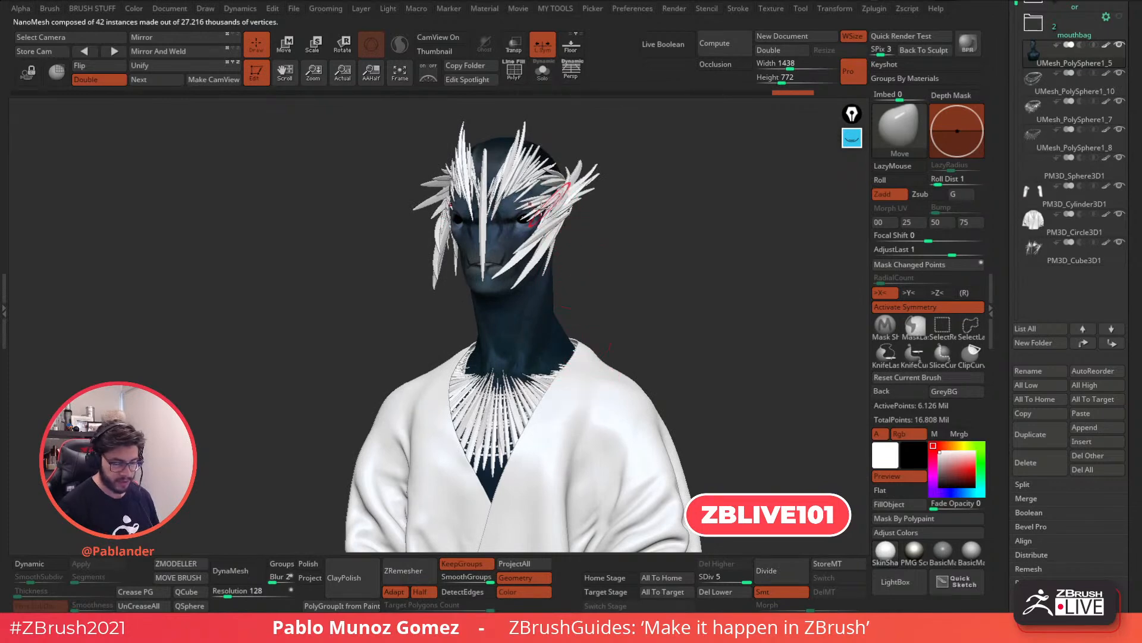
# Select the robe subtool and fill it with a near-black warm colour
pyautogui.keyDown('alt'); pyautogui.click(597, 373); pyautogui.keyUp('alt')
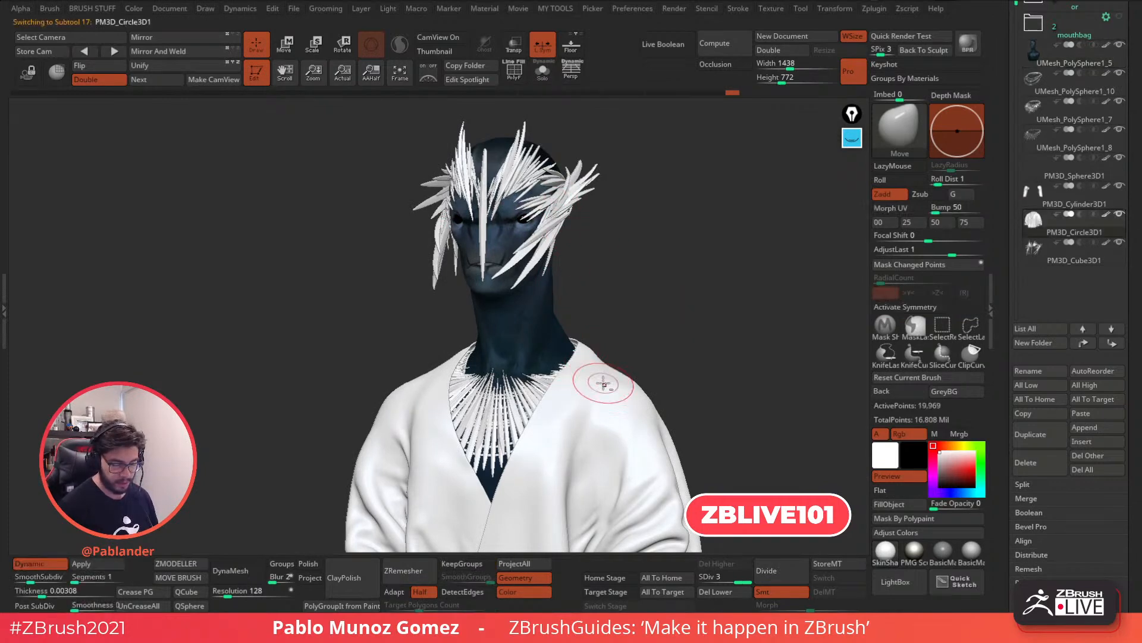
pyautogui.click(908, 505)
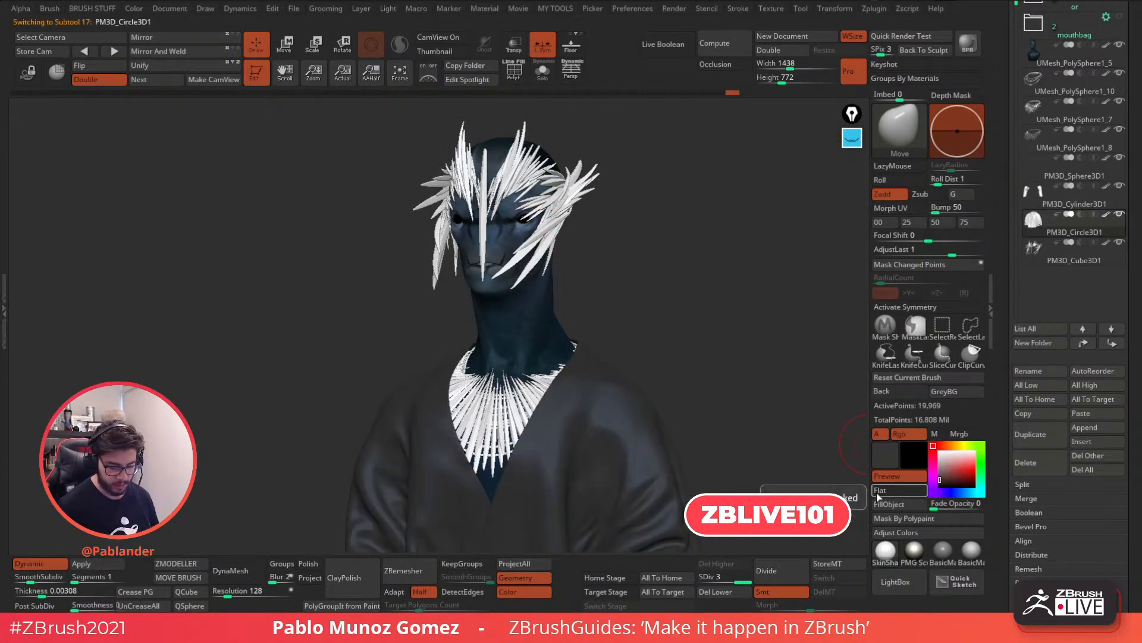
pyautogui.click(955, 446)
pyautogui.moveTo(944, 485); pyautogui.dragTo(945, 485)
pyautogui.click(889, 504)
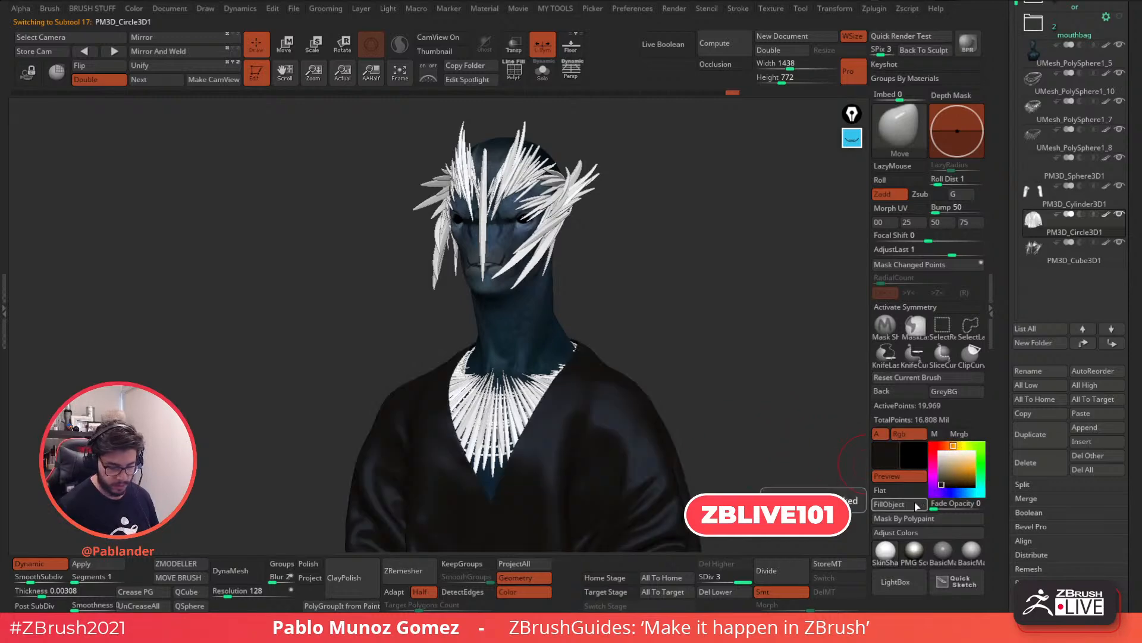
# Select the denser collar-spike NanoMesh, pick a golden ochre colour, and convert the NanoMesh to real geometry with One To Mesh
pyautogui.keyDown('alt'); pyautogui.click(523, 409); pyautogui.keyUp('alt')
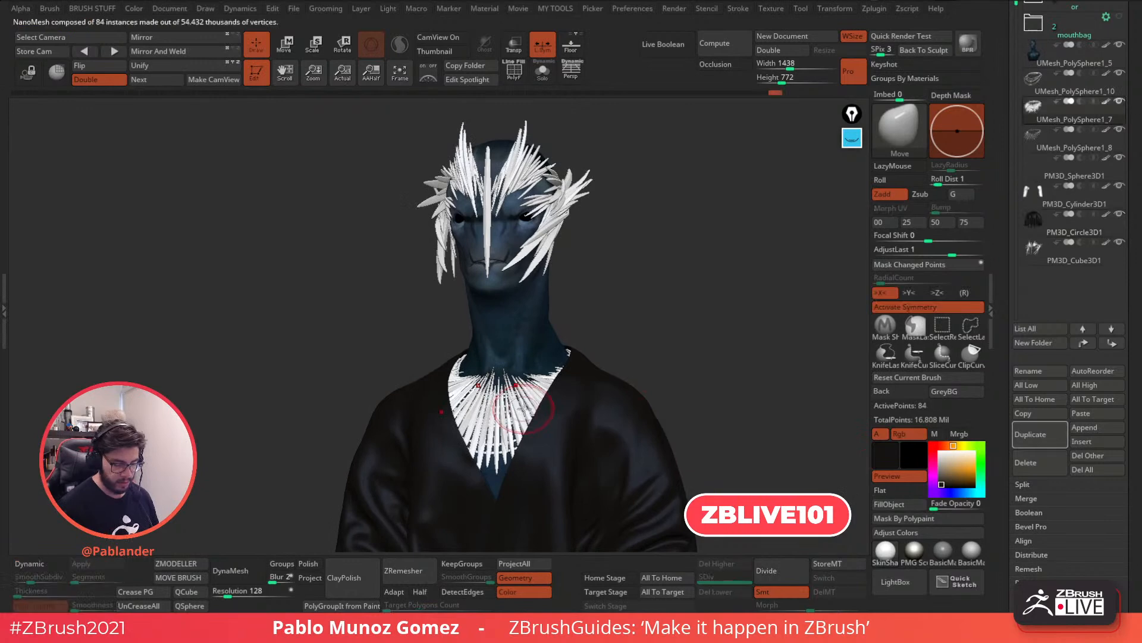
pyautogui.click(970, 474)
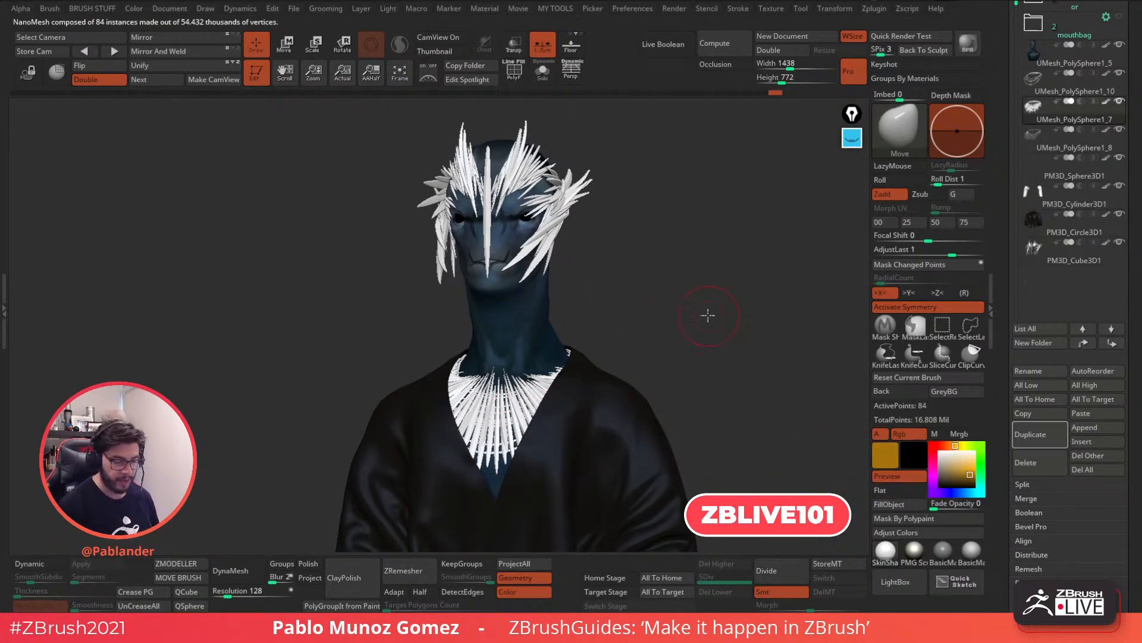
pyautogui.keyDown('alt'); pyautogui.moveTo(712, 316); pyautogui.dragTo(708, 300); pyautogui.keyUp('alt')
pyautogui.moveTo(1010, 168); pyautogui.dragTo(1008, 71)
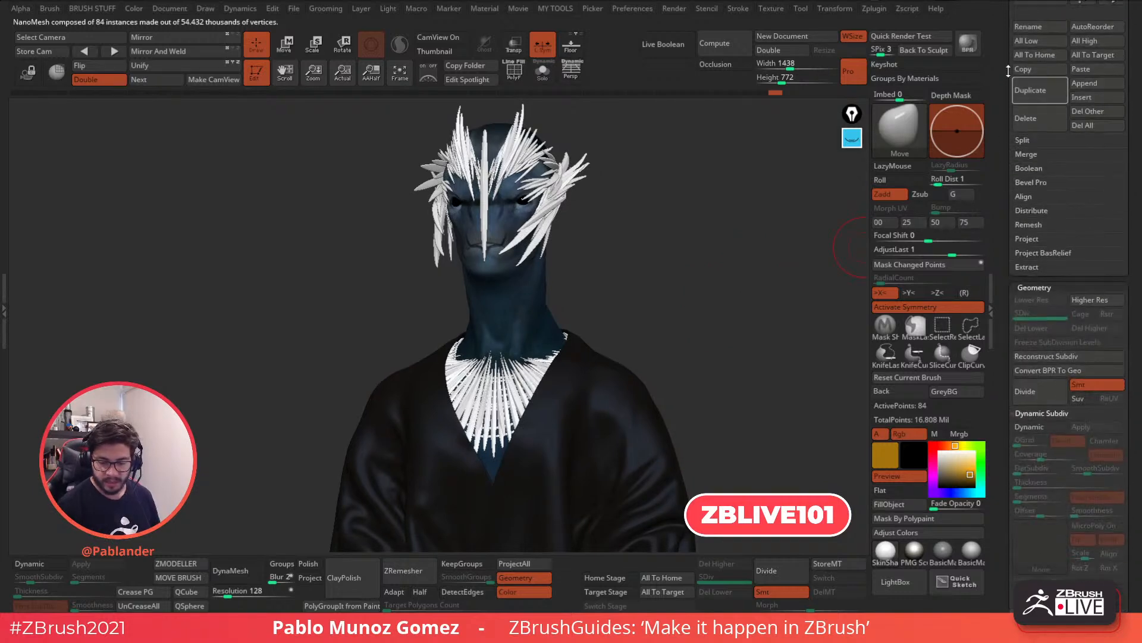
pyautogui.moveTo(1001, 314); pyautogui.dragTo(1025, 137)
pyautogui.moveTo(1007, 396); pyautogui.dragTo(1017, 248)
pyautogui.click(1035, 91)
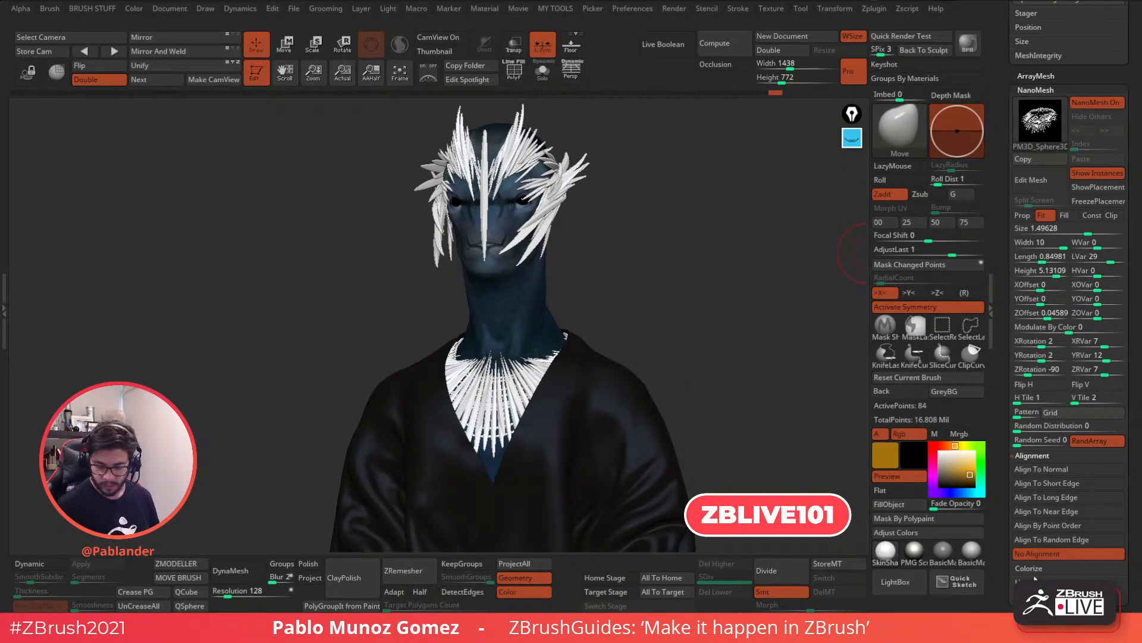
pyautogui.click(1031, 595)
pyautogui.click(1039, 516)
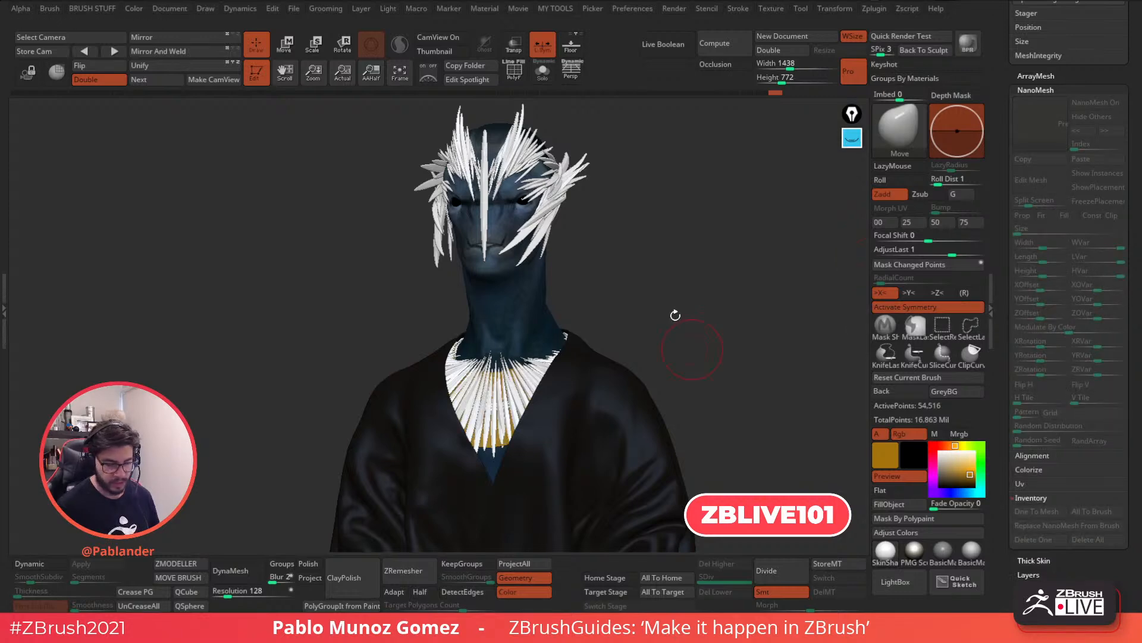
# Isolate the converted collar with Solo and hide its golden base surface, keeping only the spikes visible
pyautogui.click(543, 72)
pyautogui.keyDown('alt'); pyautogui.moveTo(619, 357); pyautogui.dragTo(679, 417); pyautogui.keyUp('alt')
pyautogui.press('space')
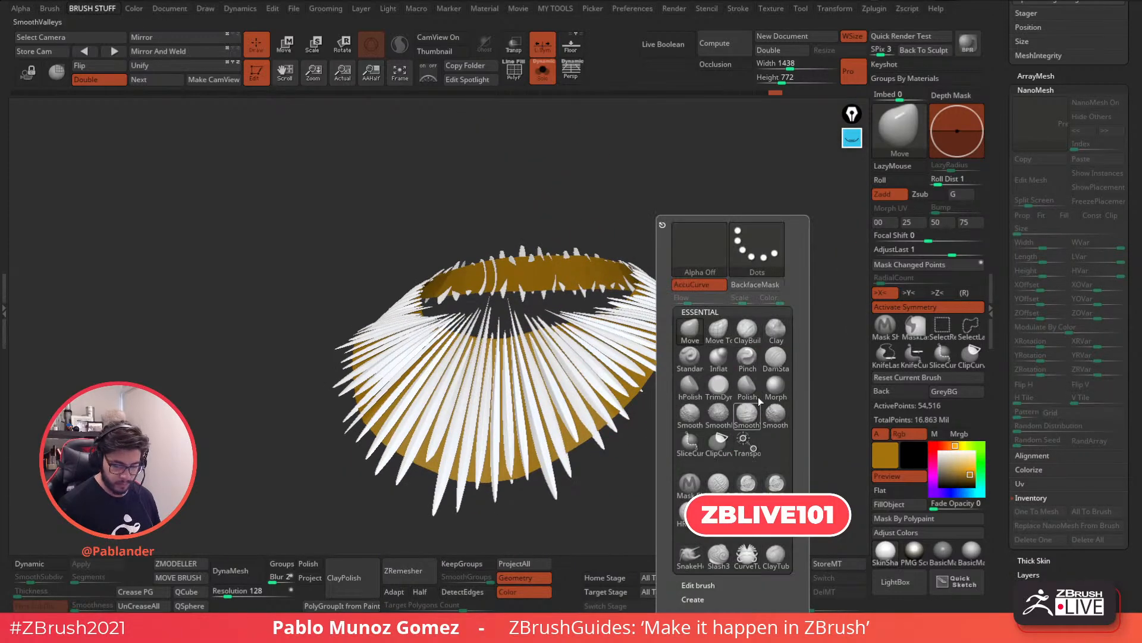
pyautogui.click(943, 329)
pyautogui.keyDown('ctrl'); pyautogui.keyDown('shift'); pyautogui.click(639, 400); pyautogui.keyUp('shift'); pyautogui.keyUp('ctrl')
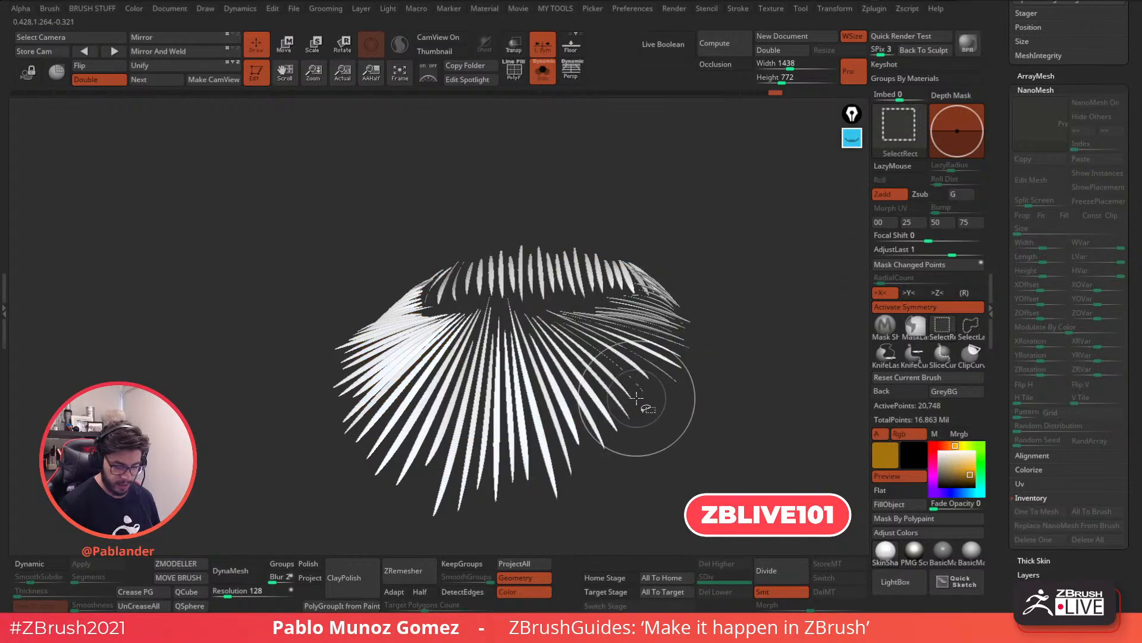
pyautogui.keyDown('ctrl'); pyautogui.keyDown('shift'); pyautogui.click(724, 404); pyautogui.keyUp('shift'); pyautogui.keyUp('ctrl')
pyautogui.keyDown('ctrl'); pyautogui.keyDown('shift'); pyautogui.click(649, 381); pyautogui.keyUp('shift'); pyautogui.keyUp('ctrl')
pyautogui.keyDown('ctrl'); pyautogui.keyDown('shift'); pyautogui.click(703, 410); pyautogui.keyUp('shift'); pyautogui.keyUp('ctrl')
# Split the collar's hidden base surface into a separate subtool and move it into the "or" folder
pyautogui.press('1')
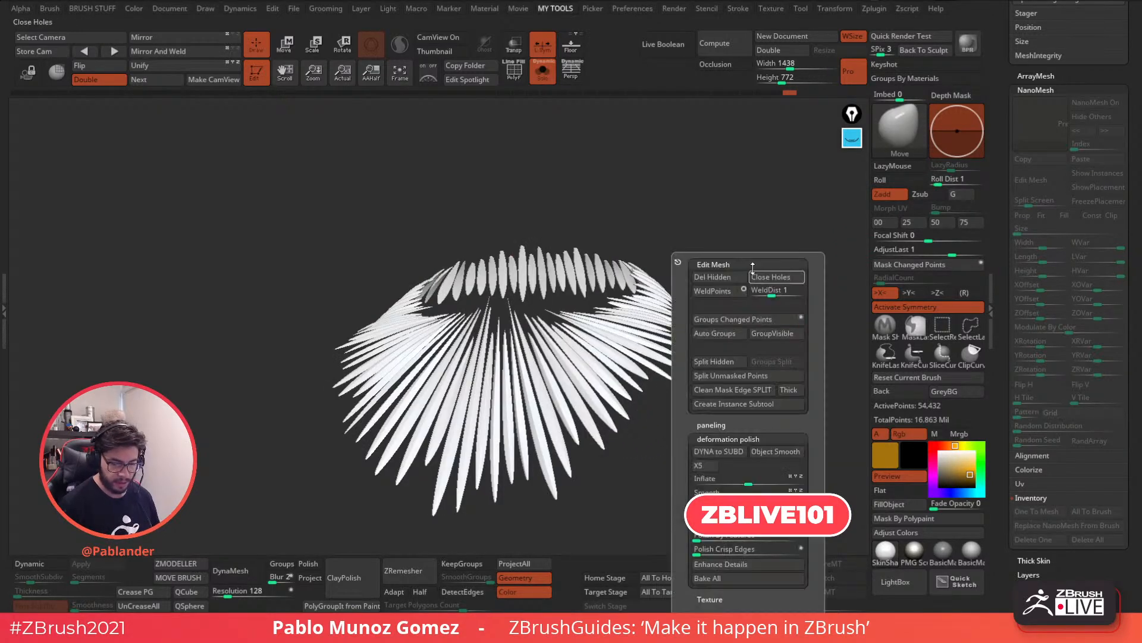
pyautogui.click(727, 361)
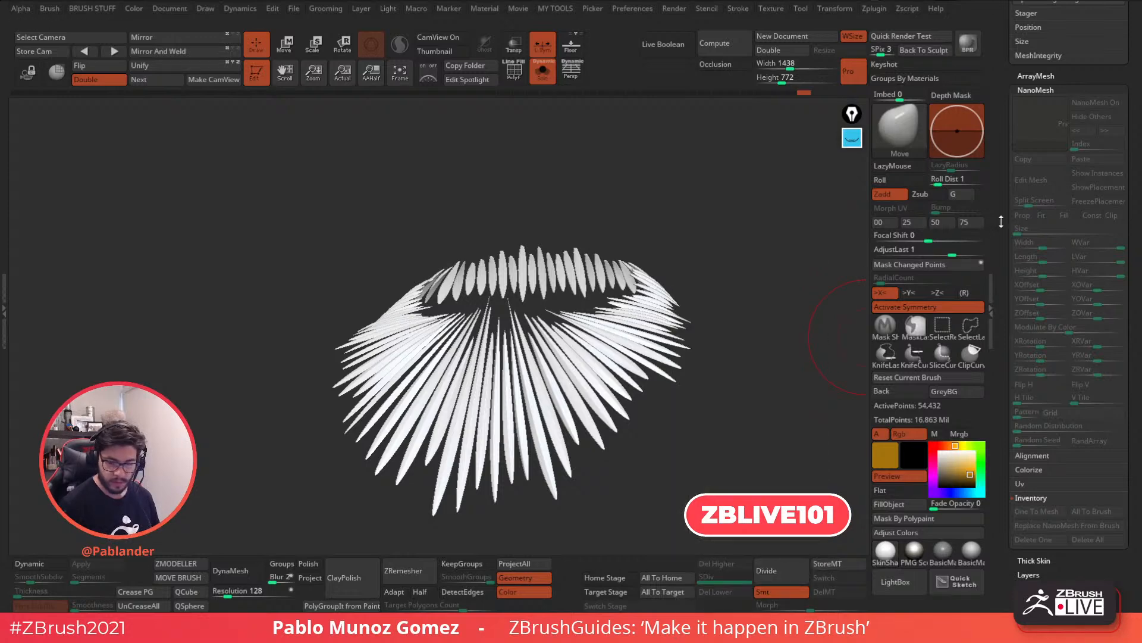
pyautogui.scroll(10, 1051, 348)
pyautogui.moveTo(1075, 189); pyautogui.dragTo(1082, 47)
# Select the second, sparser collar-spike NanoMesh and convert it to geometry with One To Mesh
pyautogui.click(1077, 195)
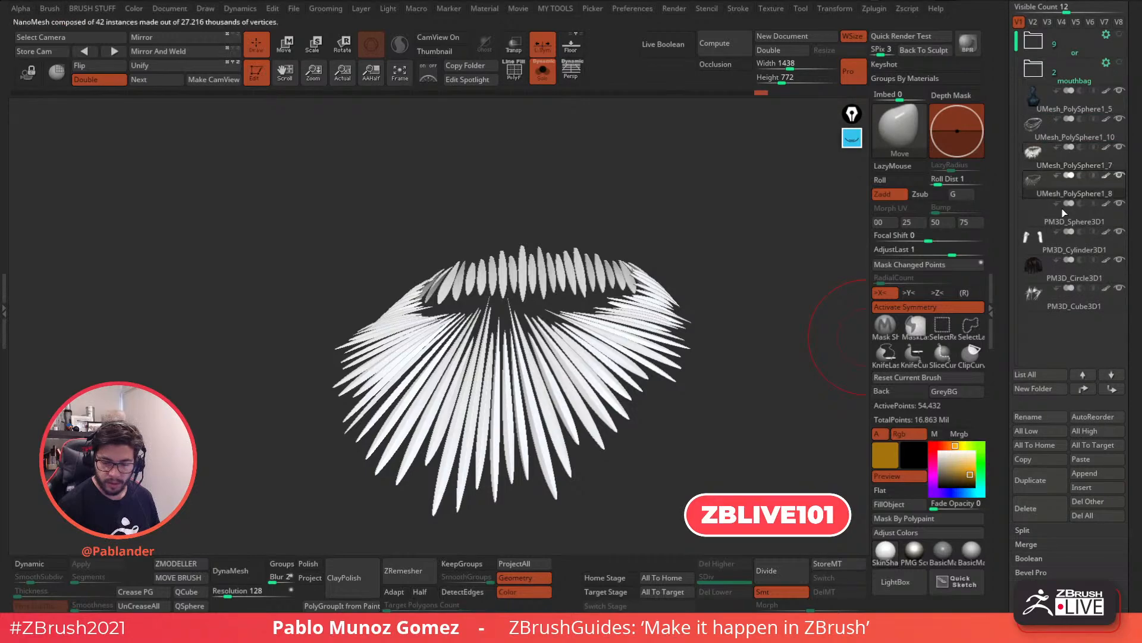
pyautogui.scroll(-10, 1007, 227)
pyautogui.scroll(-12, 1008, 228)
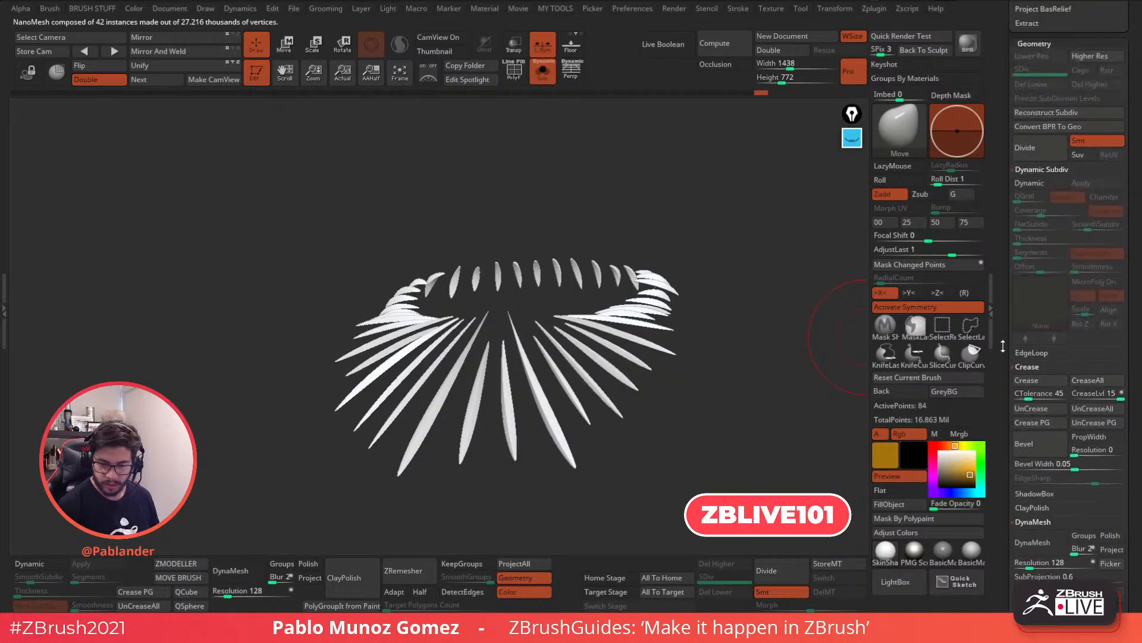
pyautogui.scroll(-2, 1006, 445)
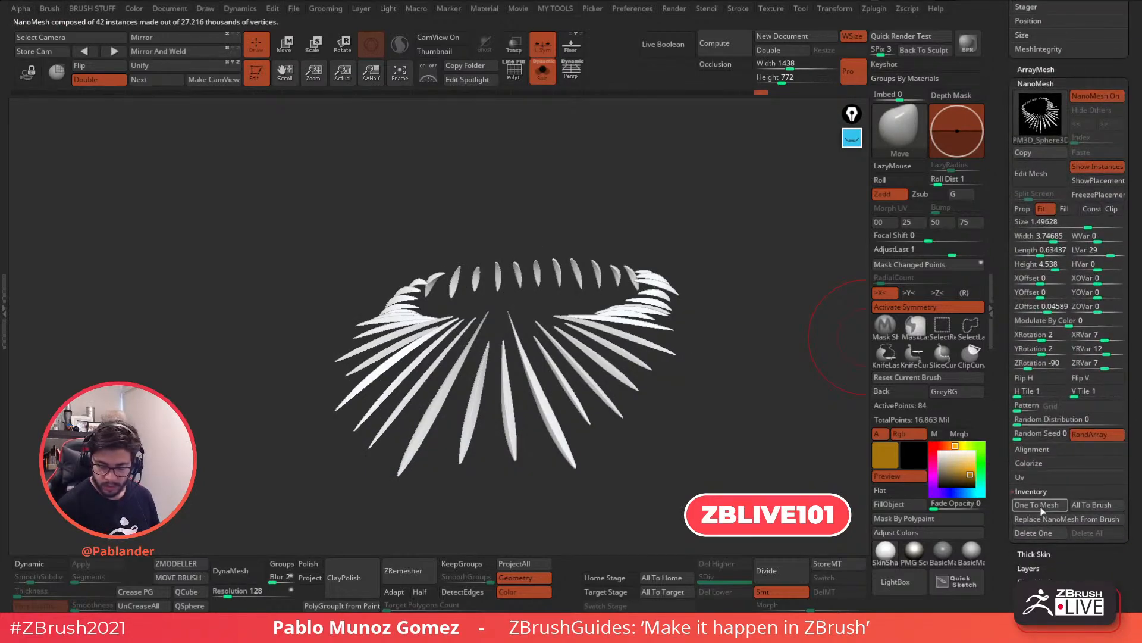
pyautogui.click(1040, 506)
# Hide the sparser collar's base surface, split it off as its own subtool, and move it into the "or" folder
pyautogui.keyDown('ctrl'); pyautogui.keyDown('shift'); pyautogui.click(665, 393); pyautogui.keyUp('shift'); pyautogui.keyUp('ctrl')
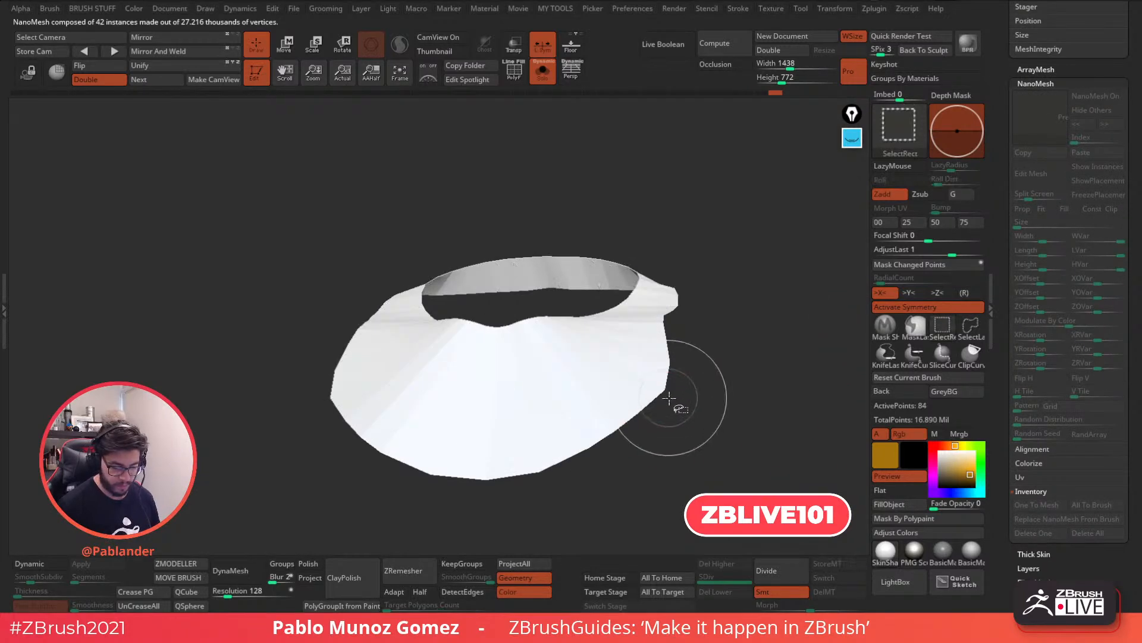
pyautogui.keyDown('ctrl'); pyautogui.keyDown('shift'); pyautogui.moveTo(679, 400); pyautogui.dragTo(713, 393); pyautogui.keyUp('shift'); pyautogui.keyUp('ctrl')
pyautogui.moveTo(1002, 180); pyautogui.dragTo(1005, 394)
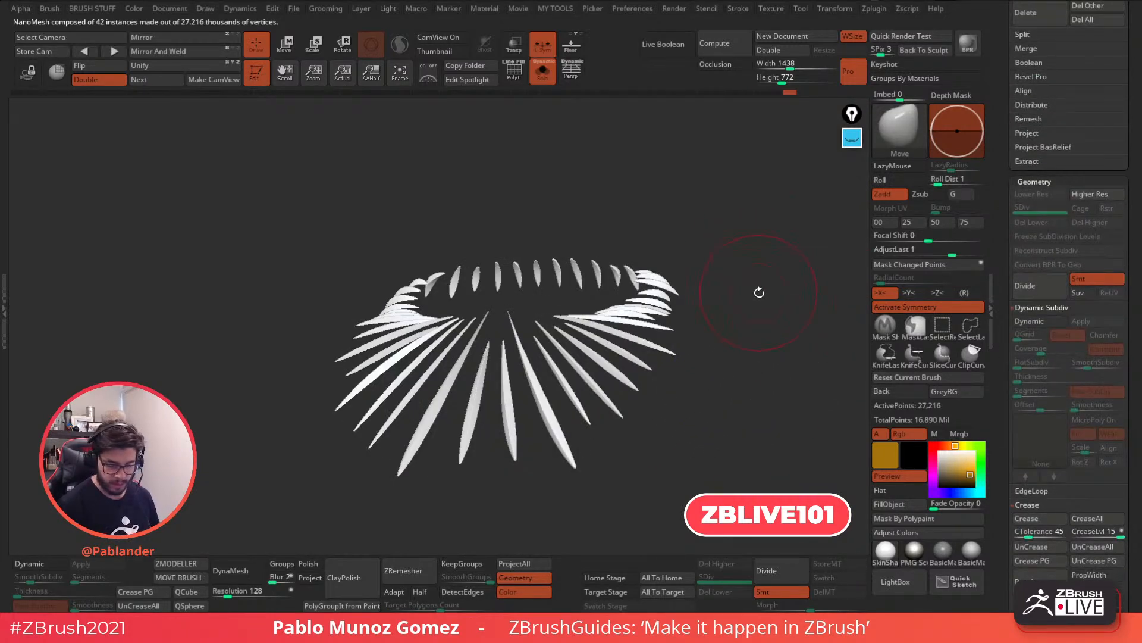
pyautogui.press('1')
pyautogui.moveTo(1001, 169)
pyautogui.mouseDown()
pyautogui.moveTo(1005, 381)
pyautogui.moveTo(1005, 160)
pyautogui.mouseUp()
pyautogui.moveTo(1078, 347); pyautogui.dragTo(1082, 184)
# Turn off Solo and fill both collar-spike subtools with the golden ochre colour
pyautogui.moveTo(760, 408); pyautogui.dragTo(693, 289)
pyautogui.click(542, 71)
pyautogui.click(889, 504)
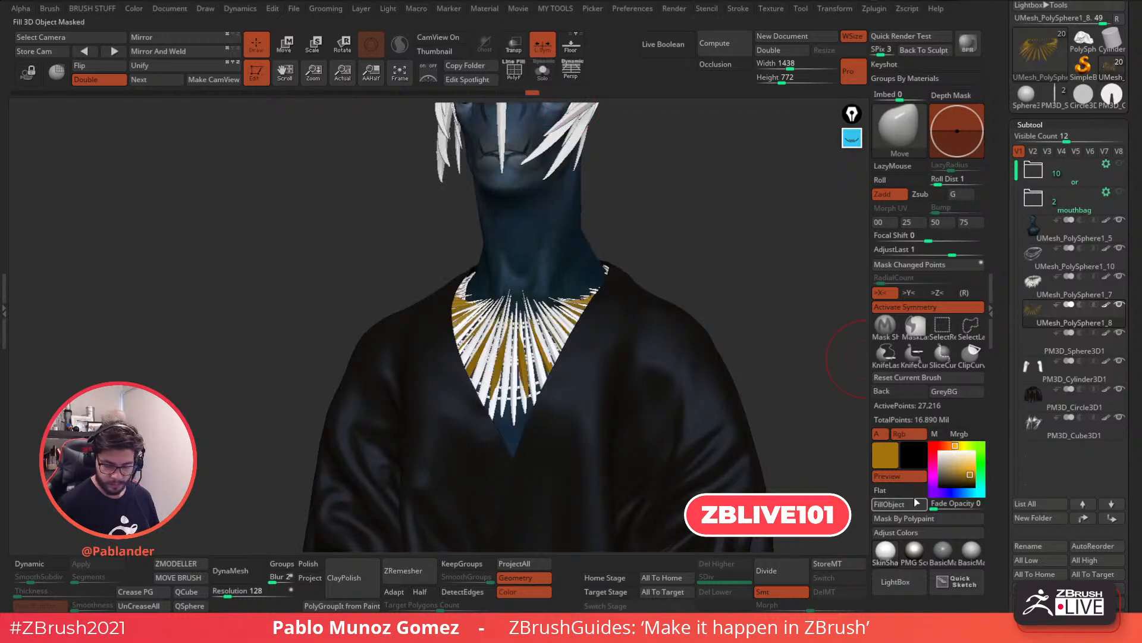
pyautogui.keyDown('alt'); pyautogui.click(513, 405); pyautogui.keyUp('alt')
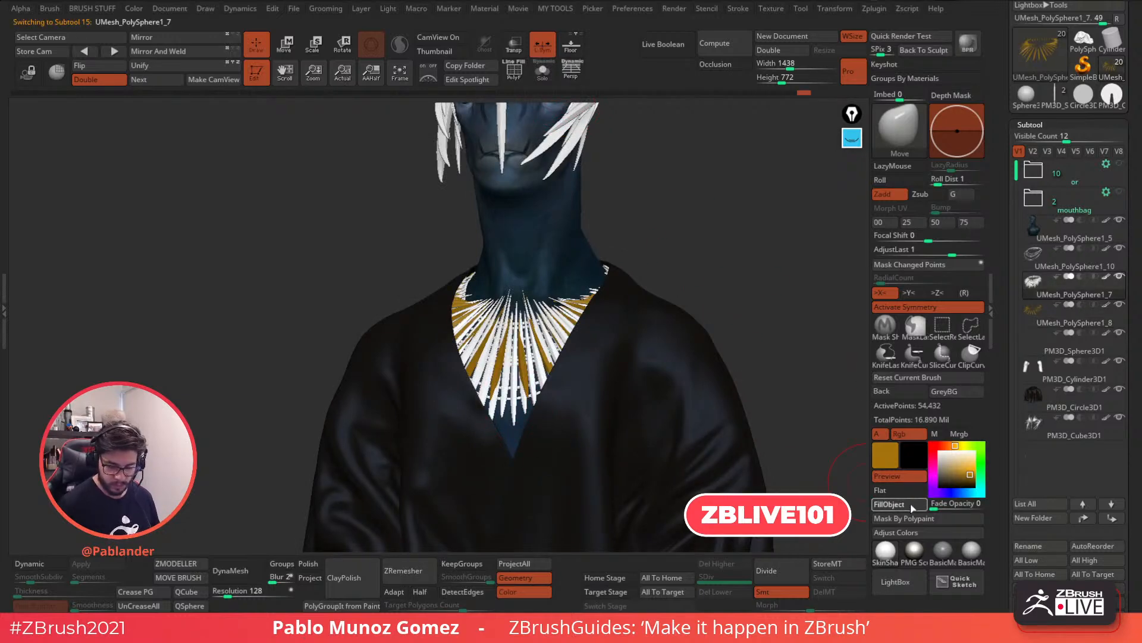
pyautogui.click(889, 504)
# Select the mesh beneath the collar spikes and fill it with a very dark brown
pyautogui.click(1071, 348)
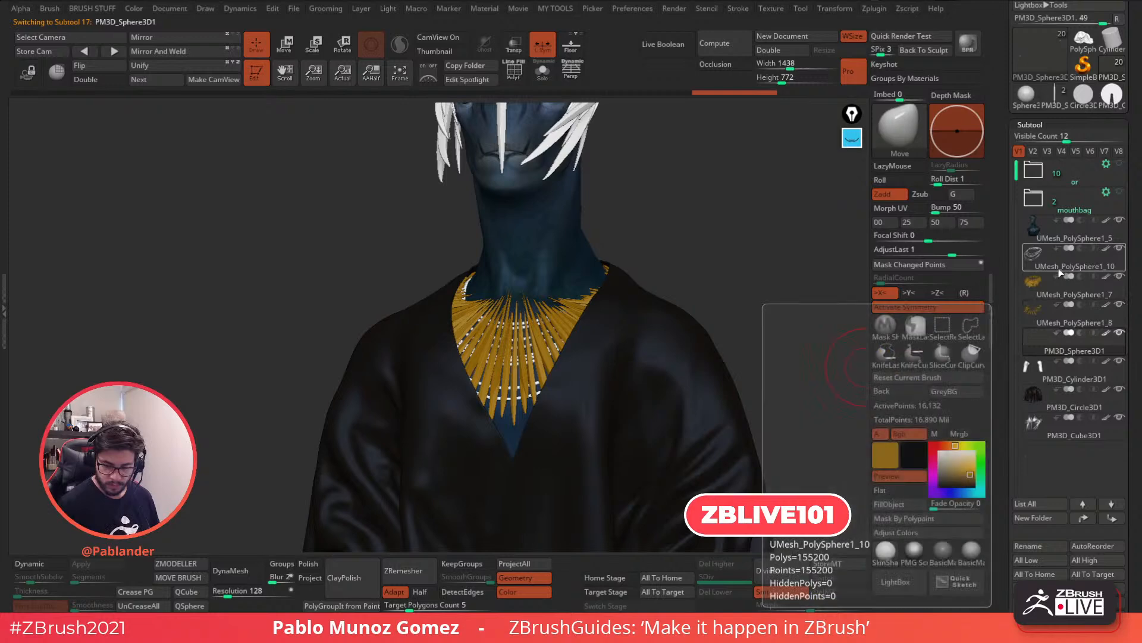
pyautogui.click(1059, 270)
pyautogui.moveTo(949, 475); pyautogui.dragTo(941, 482)
pyautogui.click(911, 504)
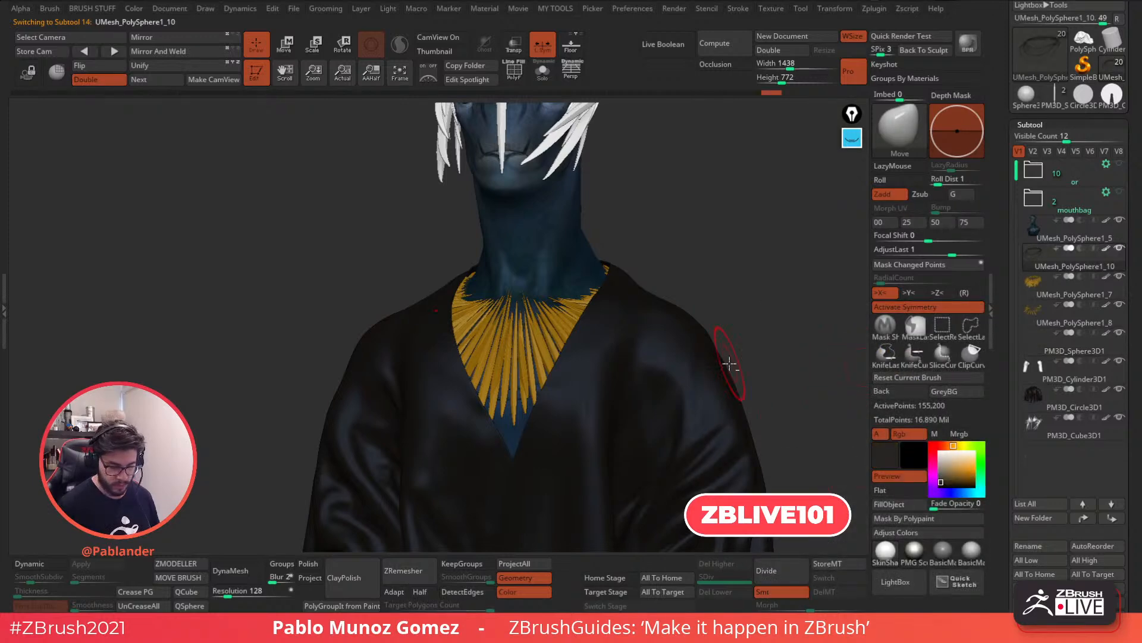
# Select the feather-like spikes on the face and fill them with the golden ochre colour
pyautogui.keyDown('alt'); pyautogui.moveTo(730, 363); pyautogui.dragTo(720, 476); pyautogui.keyUp('alt')
pyautogui.keyDown('alt'); pyautogui.click(604, 273); pyautogui.keyUp('alt')
pyautogui.click(971, 472)
pyautogui.click(912, 505)
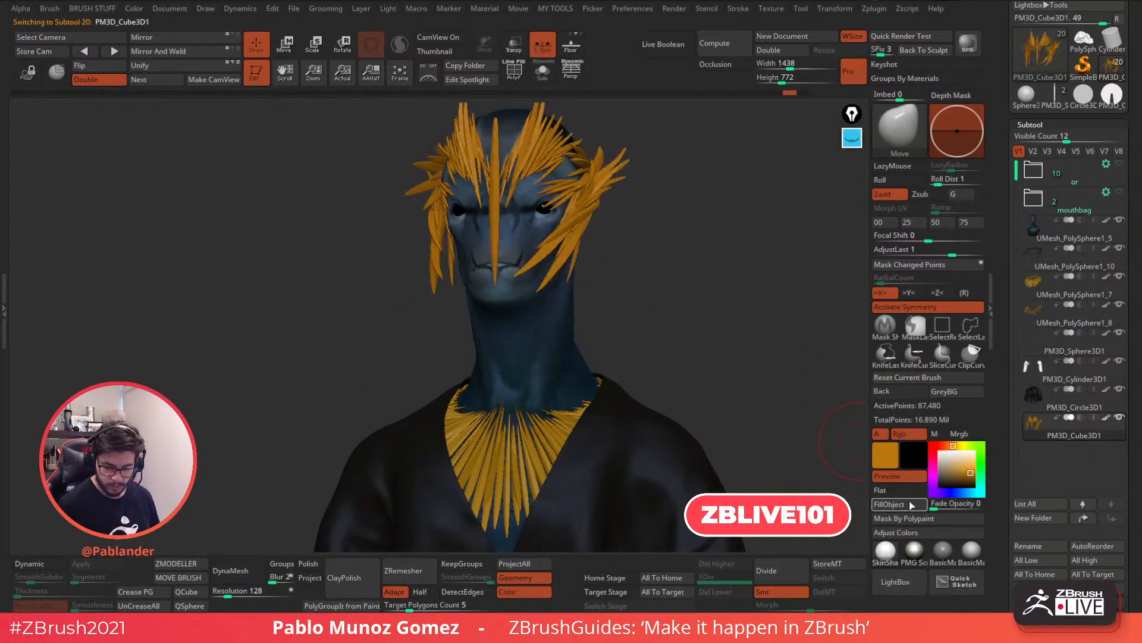
pyautogui.keyDown('alt'); pyautogui.moveTo(757, 398); pyautogui.dragTo(722, 331); pyautogui.keyUp('alt')
pyautogui.keyDown('alt'); pyautogui.moveTo(739, 373); pyautogui.dragTo(736, 315); pyautogui.keyUp('alt')
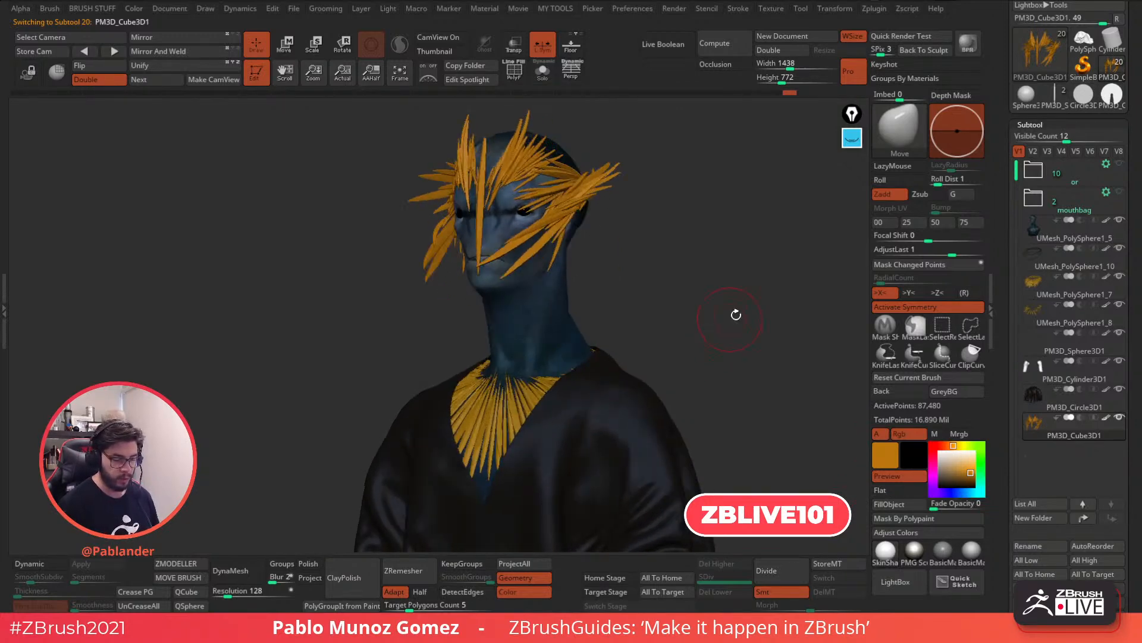
pyautogui.moveTo(621, 262); pyautogui.dragTo(734, 328)
# Turn off polypaint on all subtools and preview the bust in white with the PMG Sc material
pyautogui.keyDown('shift'); pyautogui.click(1107, 222); pyautogui.keyUp('shift')
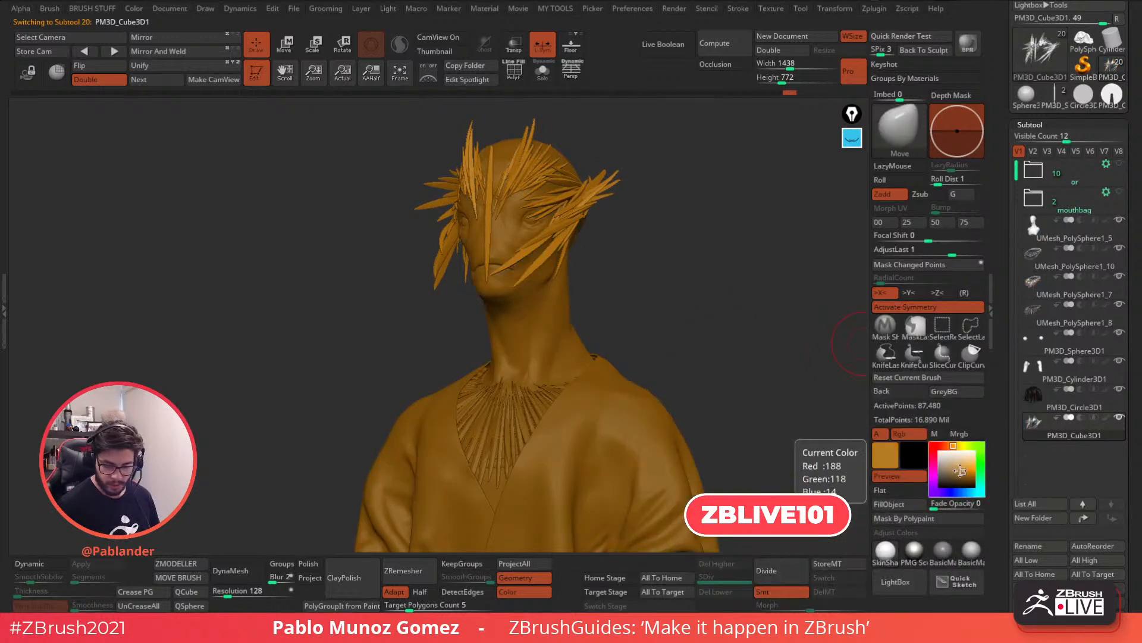
pyautogui.moveTo(947, 460); pyautogui.dragTo(939, 450)
pyautogui.click(971, 550)
pyautogui.moveTo(762, 380)
pyautogui.mouseDown()
pyautogui.moveTo(752, 391)
pyautogui.moveTo(832, 396)
pyautogui.mouseUp()
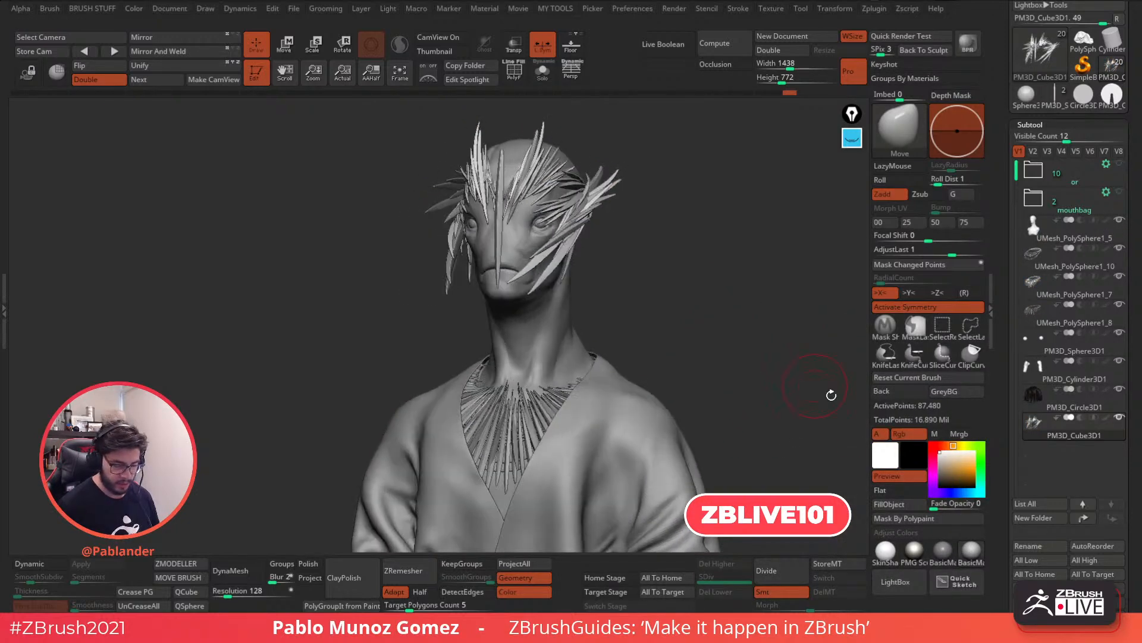
pyautogui.click(913, 553)
pyautogui.moveTo(791, 461); pyautogui.dragTo(705, 370)
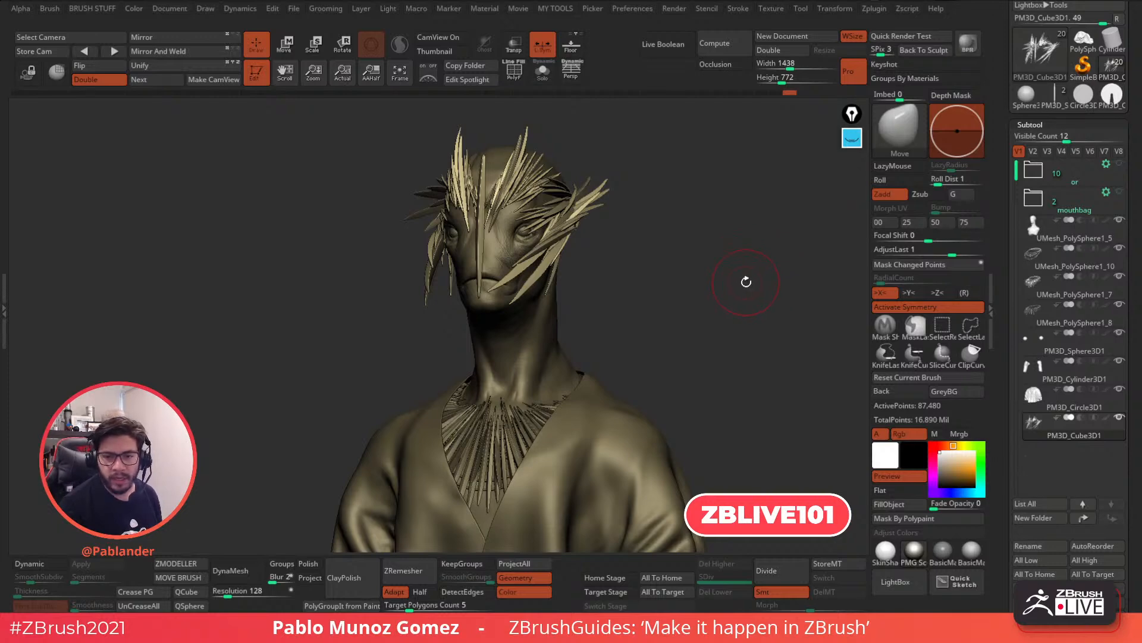
pyautogui.moveTo(635, 336); pyautogui.dragTo(652, 337, button='right')
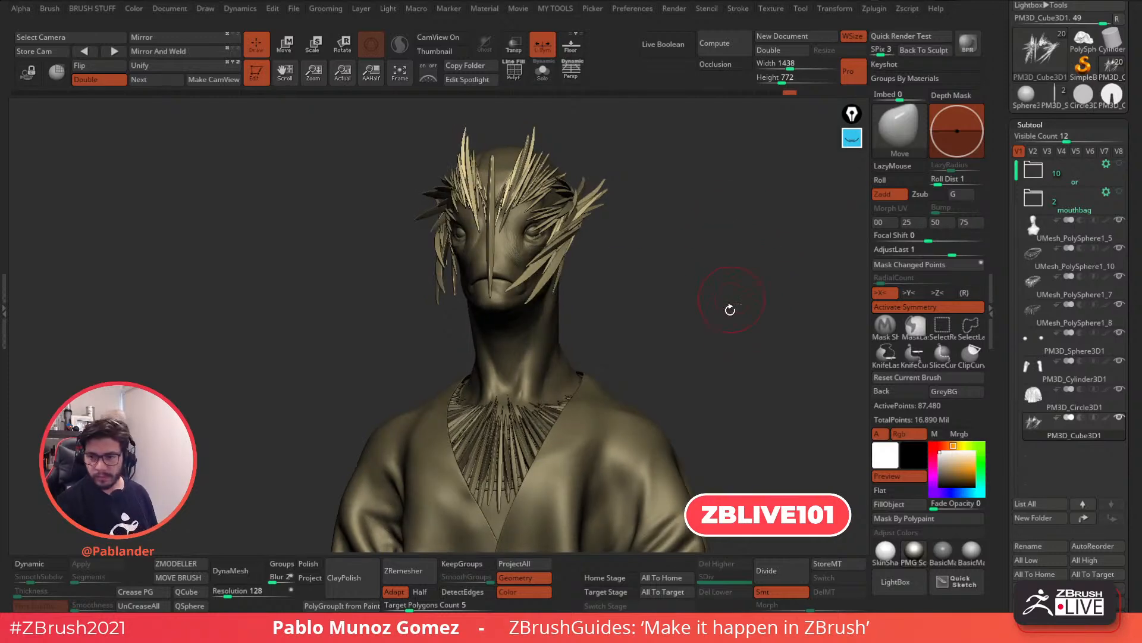
# Switch to the Plane3D tool and convert it to a PolyMesh3D with its wireframe displayed
pyautogui.click(1041, 53)
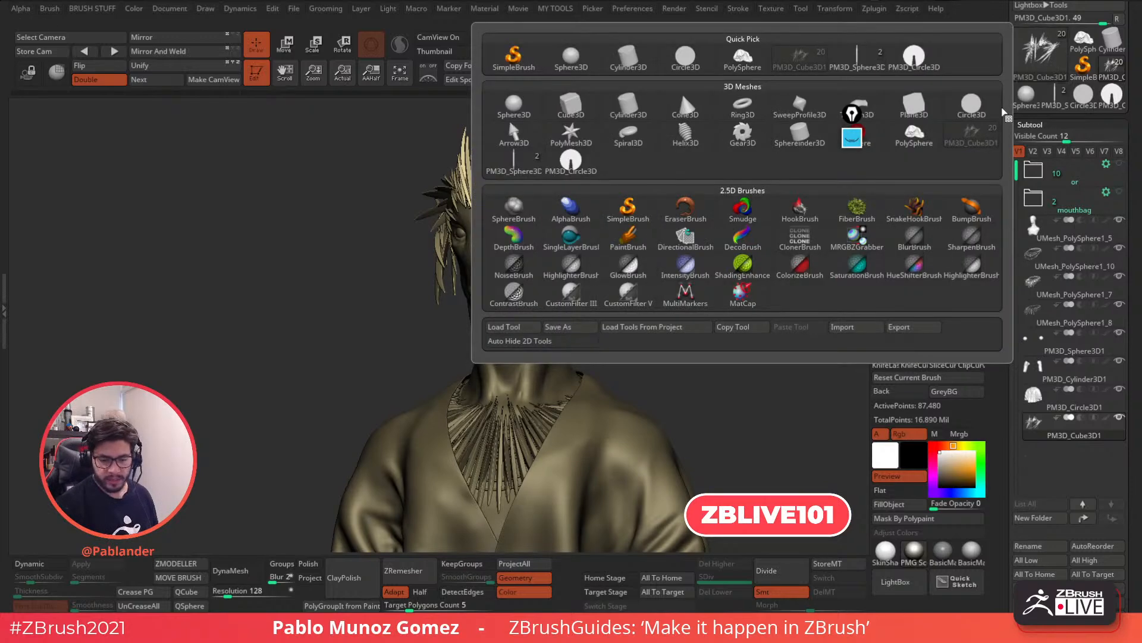
pyautogui.click(1035, 57)
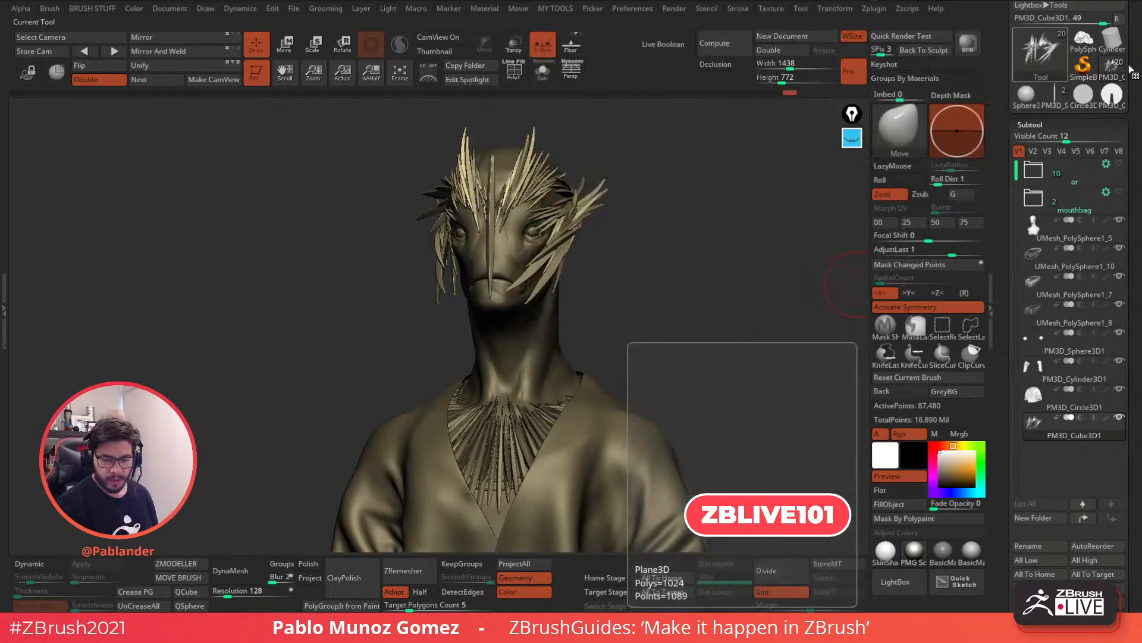
pyautogui.click(1042, 53)
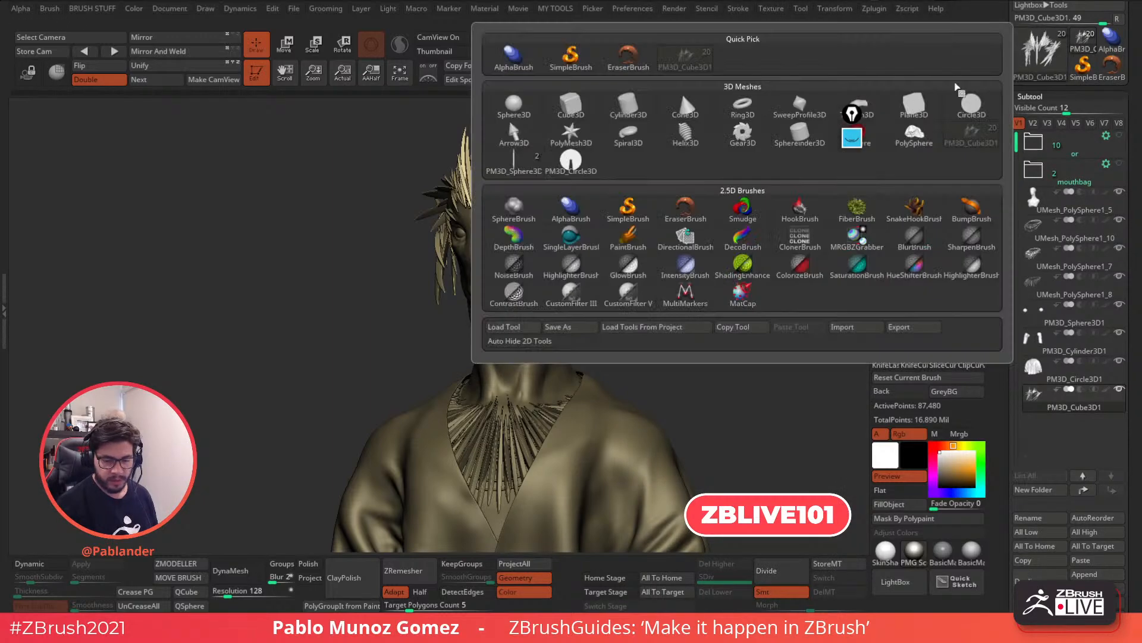
pyautogui.click(898, 115)
pyautogui.moveTo(995, 96); pyautogui.dragTo(996, 139)
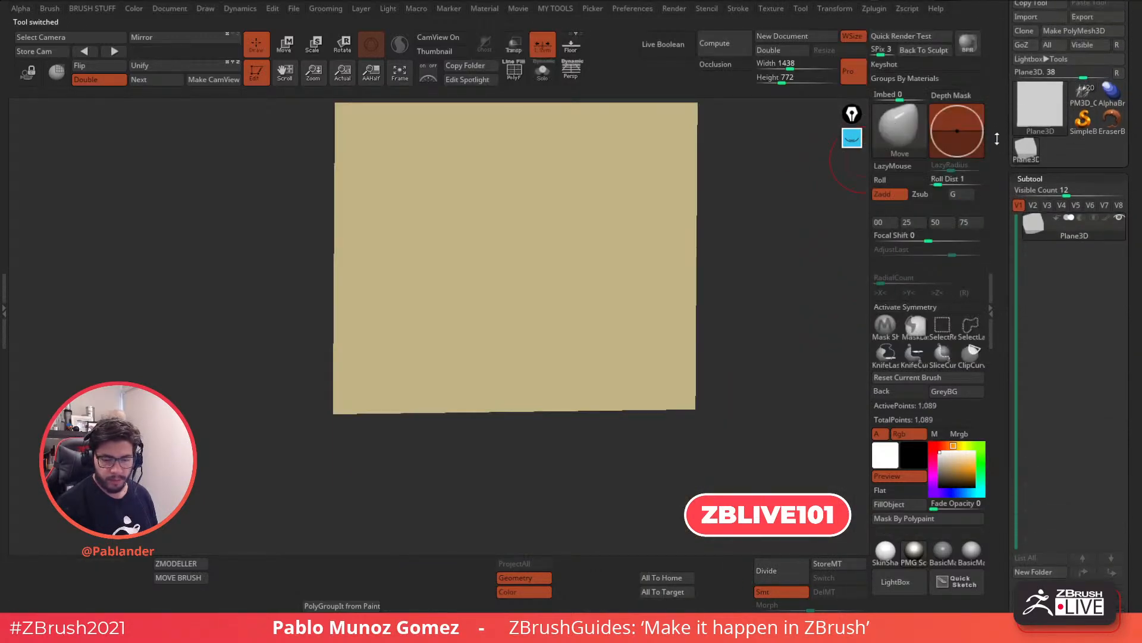
pyautogui.click(1068, 33)
pyautogui.click(543, 70)
pyautogui.click(514, 70)
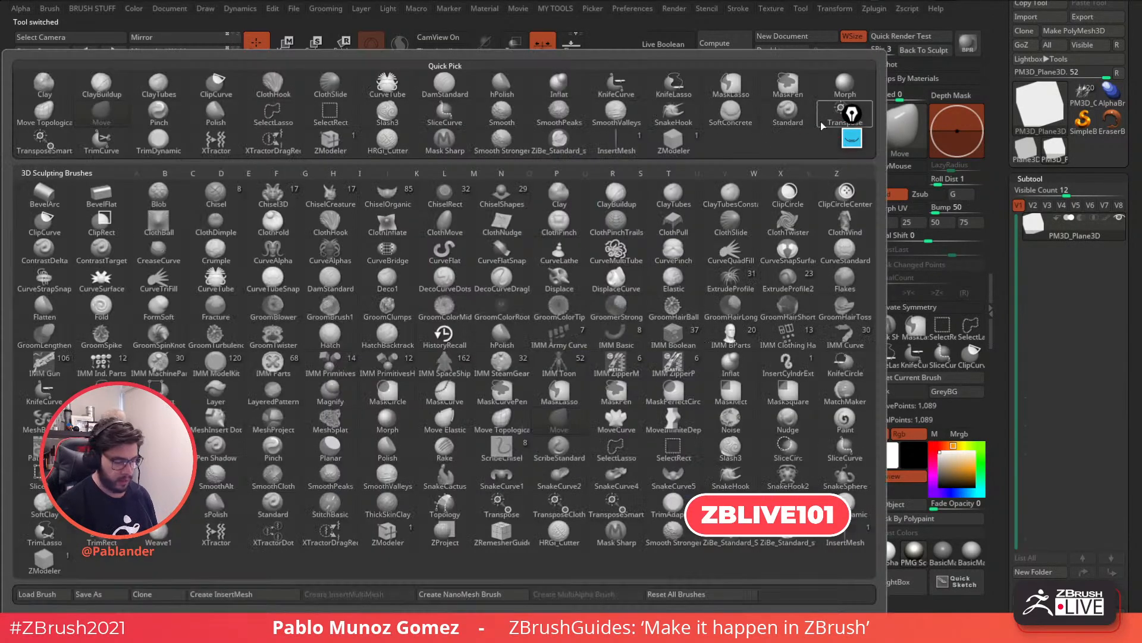
# Try inserting the spike NanoMesh across the plane's whole polygroup with ZModeler and converting it with One To Mesh, and undo both
pyautogui.click(899, 125)
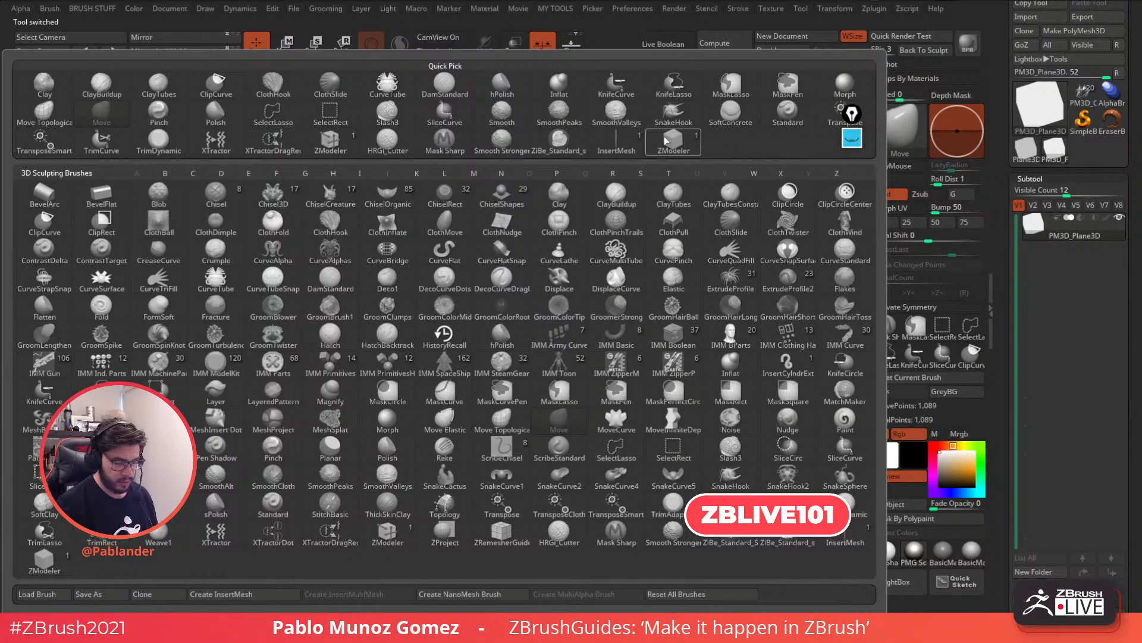
pyautogui.click(669, 143)
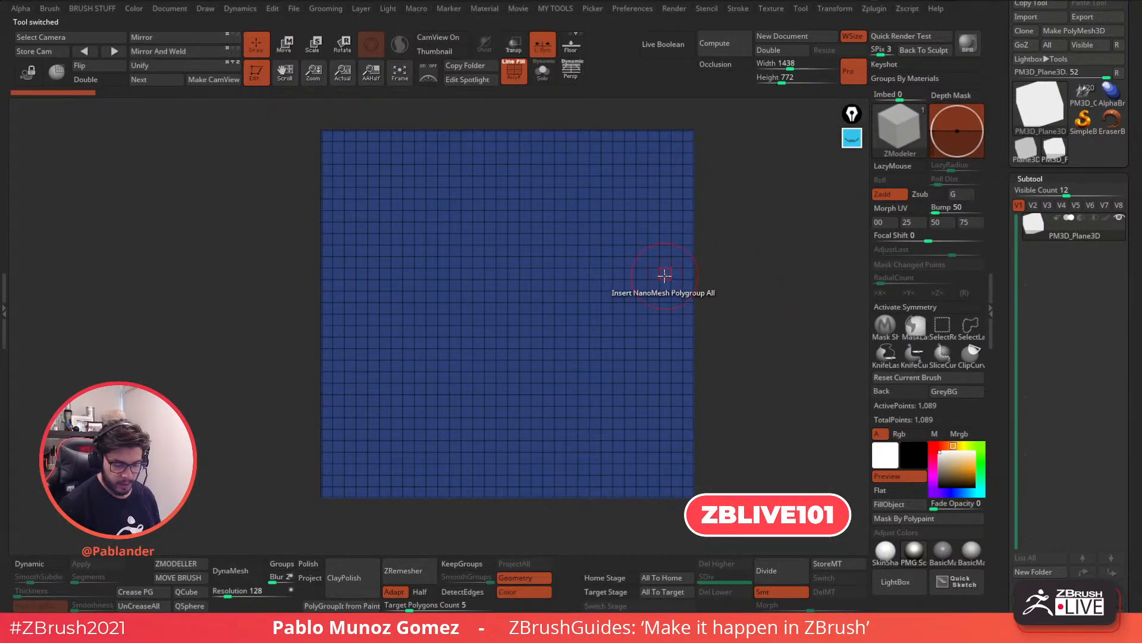
pyautogui.moveTo(671, 316); pyautogui.dragTo(782, 444)
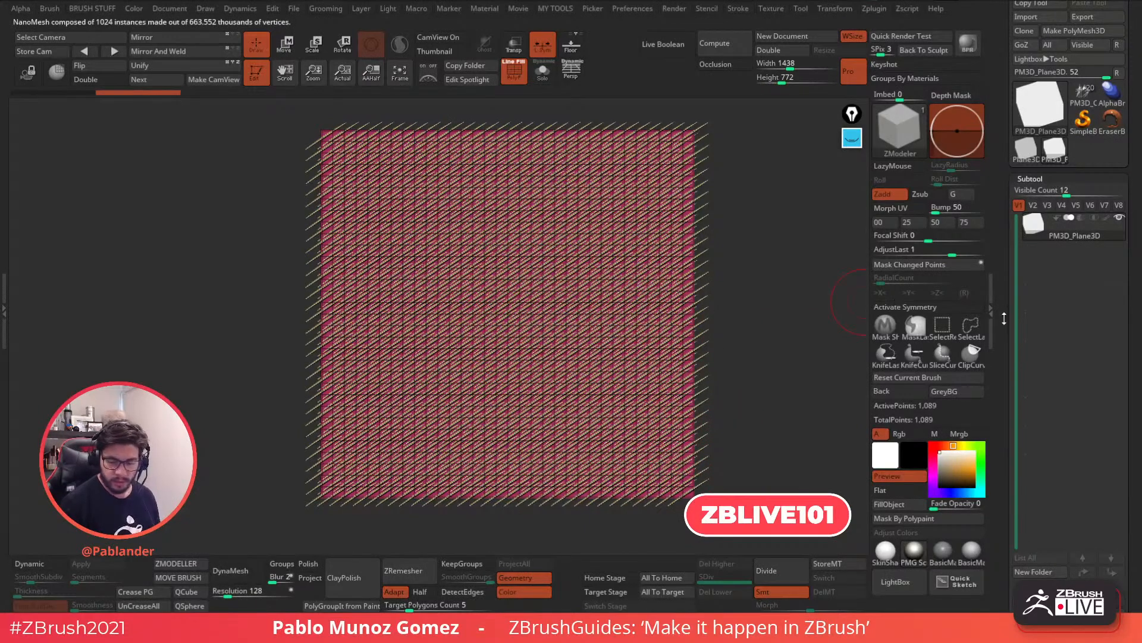
pyautogui.moveTo(1006, 320); pyautogui.dragTo(1004, 98)
pyautogui.moveTo(1003, 397); pyautogui.dragTo(1007, 64)
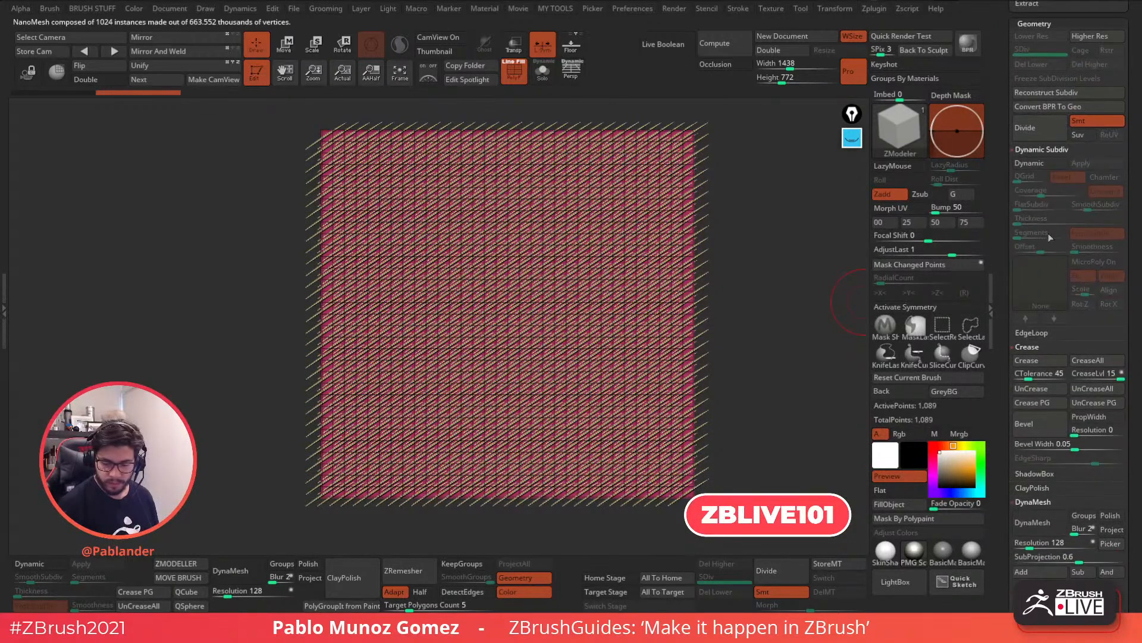
pyautogui.moveTo(1009, 386); pyautogui.dragTo(1012, 304)
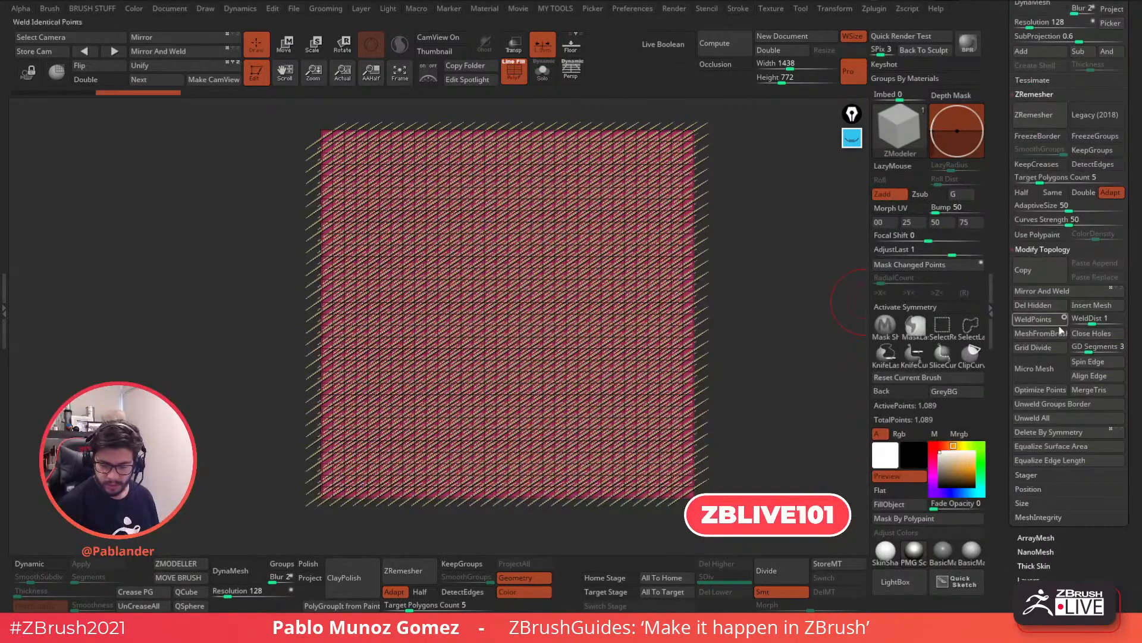
pyautogui.moveTo(1015, 415); pyautogui.dragTo(1018, 389)
pyautogui.keyDown('shift'); pyautogui.click(1037, 524); pyautogui.keyUp('shift')
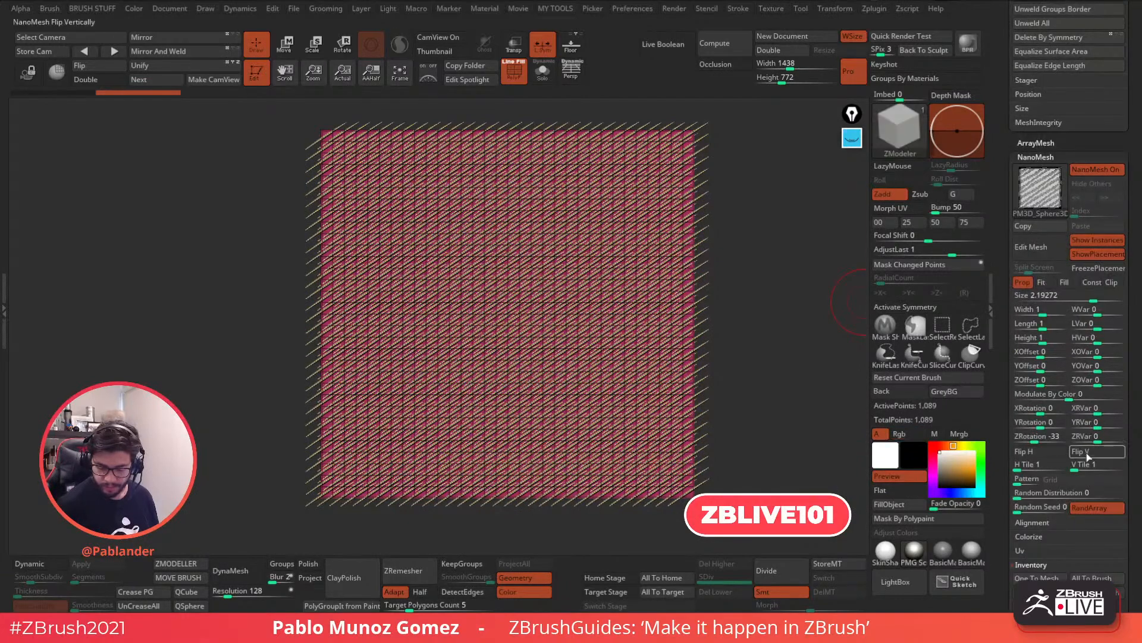
pyautogui.moveTo(1001, 510); pyautogui.dragTo(1002, 457)
pyautogui.click(1056, 527)
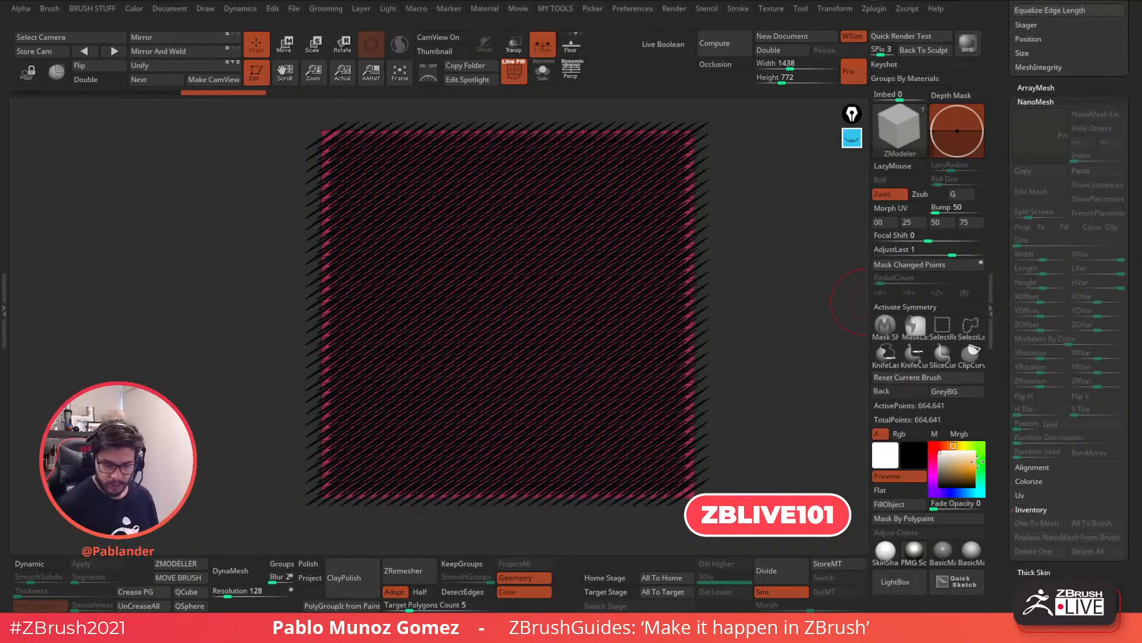
pyautogui.moveTo(1001, 247); pyautogui.dragTo(993, 404)
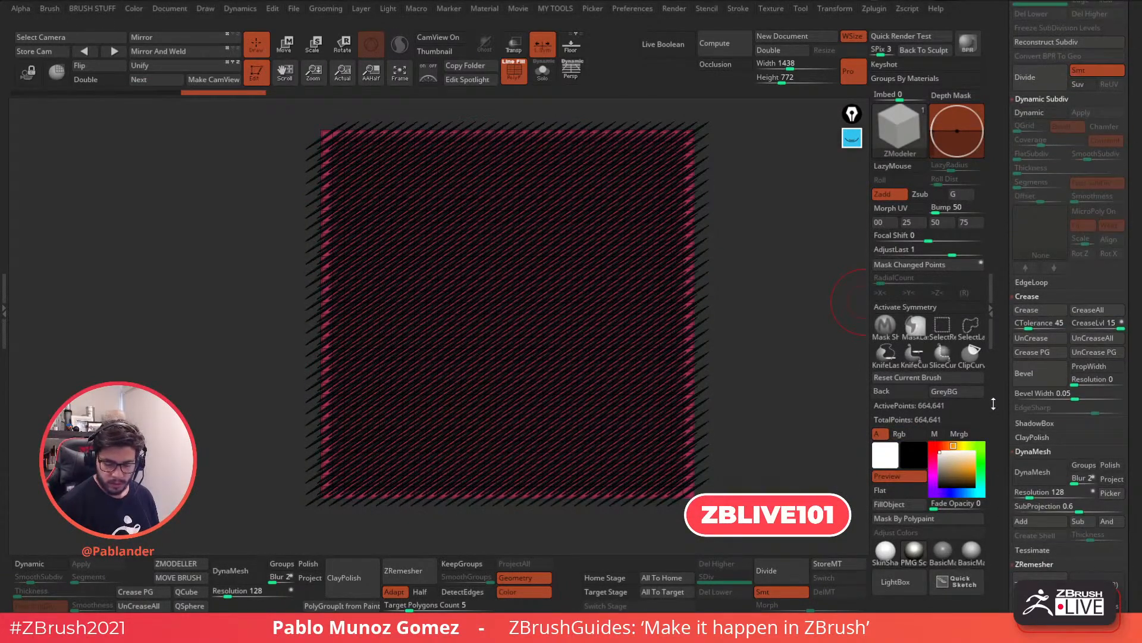
pyautogui.hotkey('ctrl', 'z')
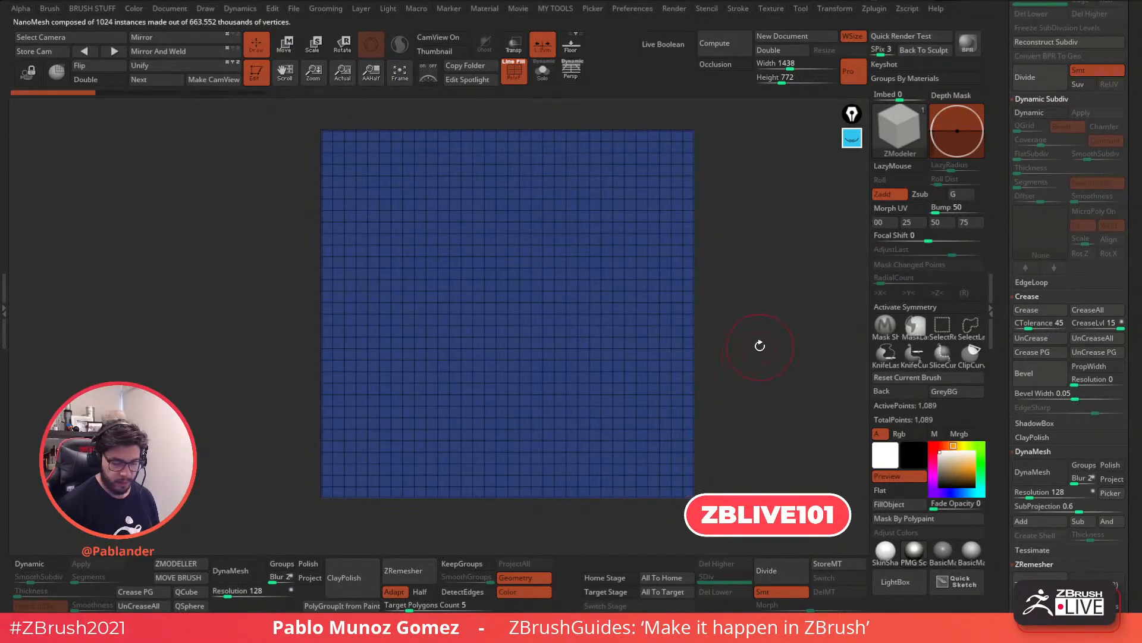
# Duplicate the plane subtool and show only the copy with Solo
pyautogui.moveTo(1001, 175); pyautogui.dragTo(1008, 388)
pyautogui.click(1043, 360)
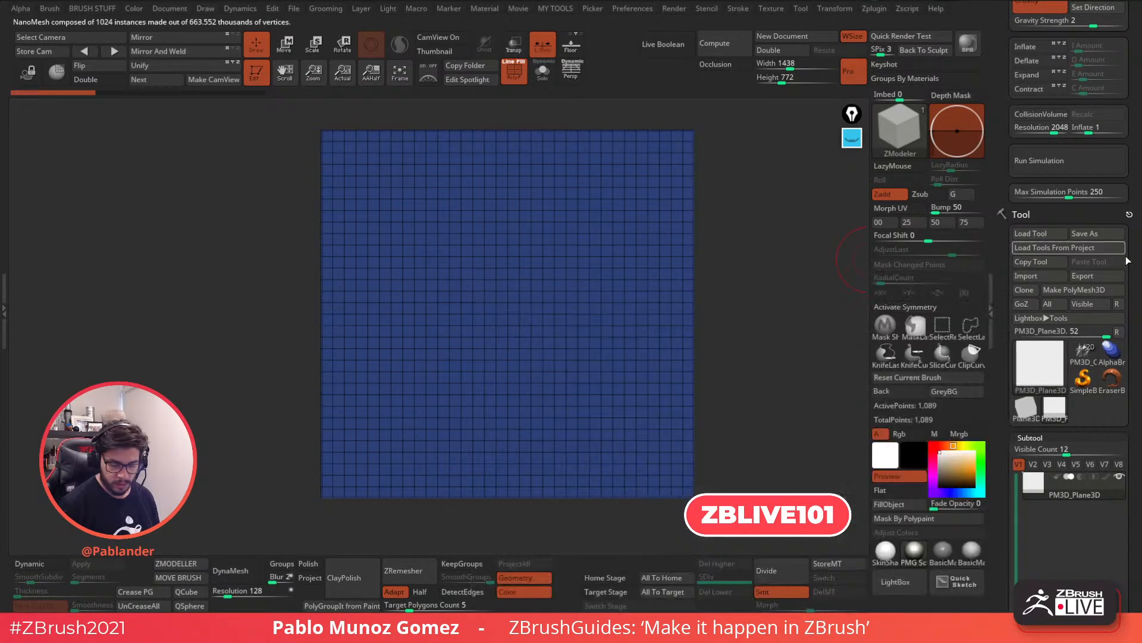
pyautogui.moveTo(1006, 448); pyautogui.dragTo(1100, 304)
pyautogui.click(1037, 406)
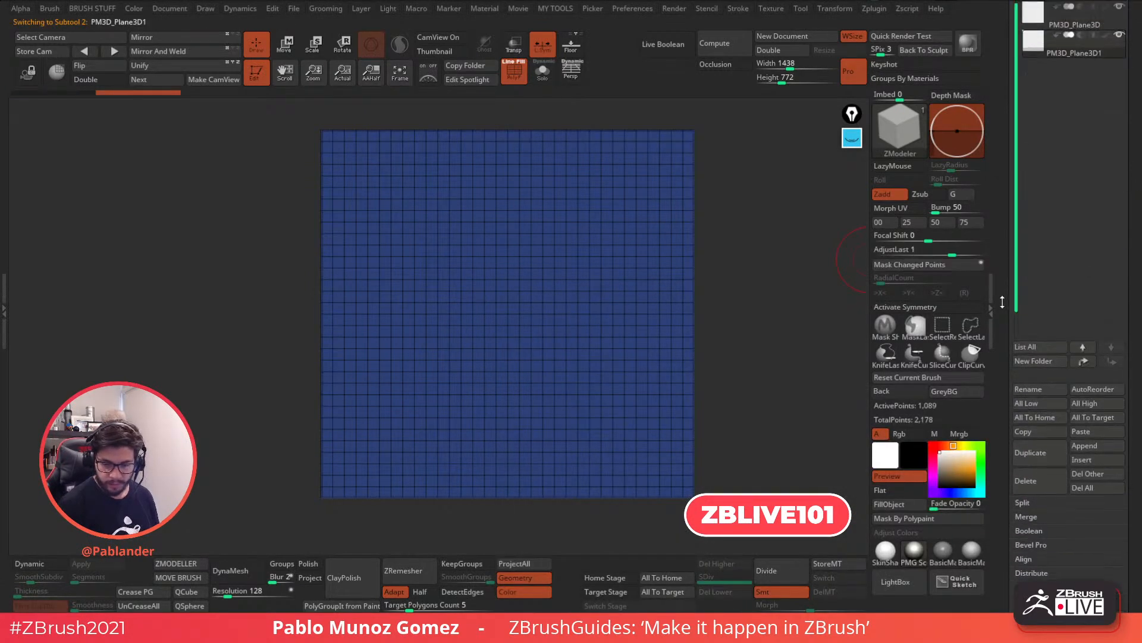
pyautogui.click(543, 79)
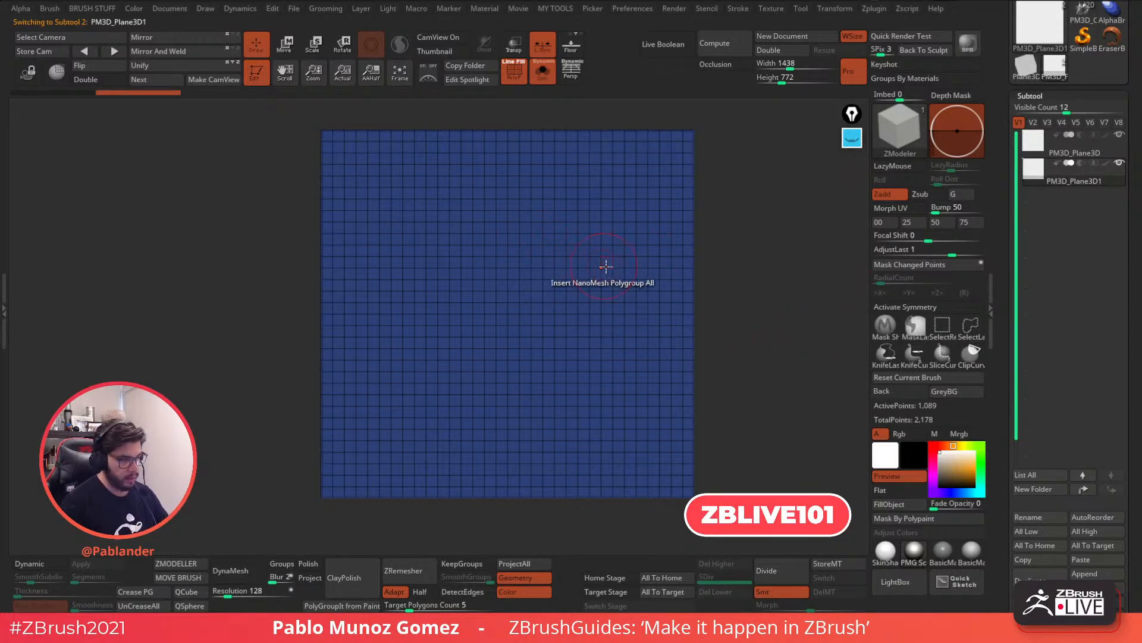
# Subdivide the duplicated plane twice and delete its lower subdivision levels
pyautogui.hotkey('ctrl', 'd')
pyautogui.hotkey('ctrl', 'd')
pyautogui.click(719, 591)
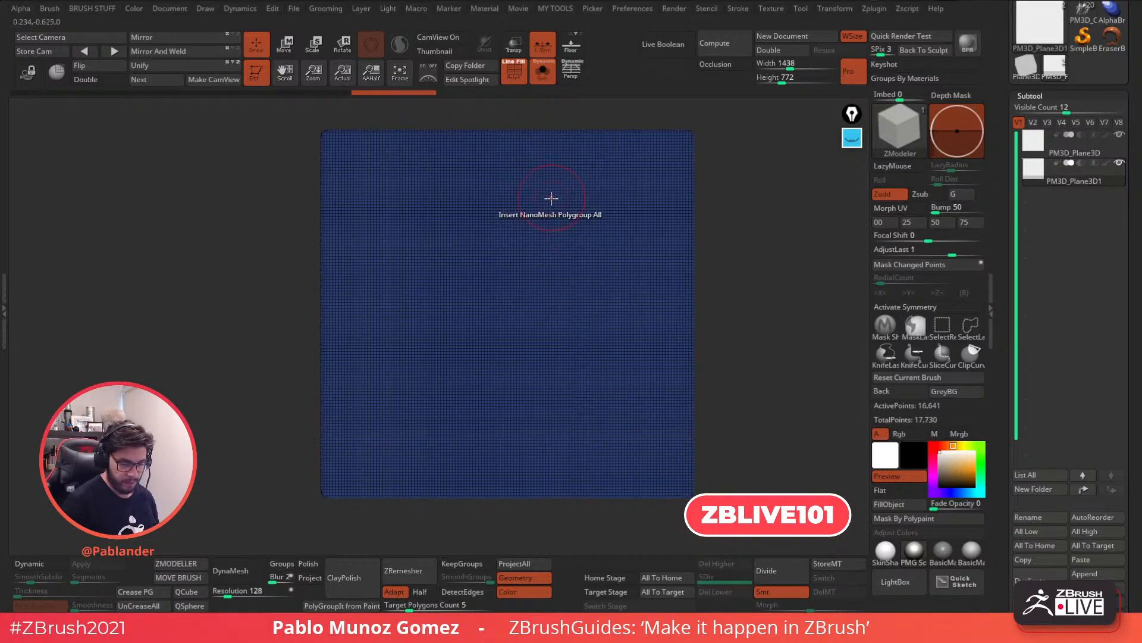
# Mask a diagonal leaf shape on the plane and trim its lower end to a point
pyautogui.moveTo(559, 187)
pyautogui.keyDown('ctrl'); pyautogui.mouseDown()
pyautogui.moveTo(448, 319)
pyautogui.moveTo(462, 426)
pyautogui.moveTo(589, 240)
pyautogui.moveTo(474, 352)
pyautogui.moveTo(568, 188)
pyautogui.mouseUp(); pyautogui.keyUp('ctrl')
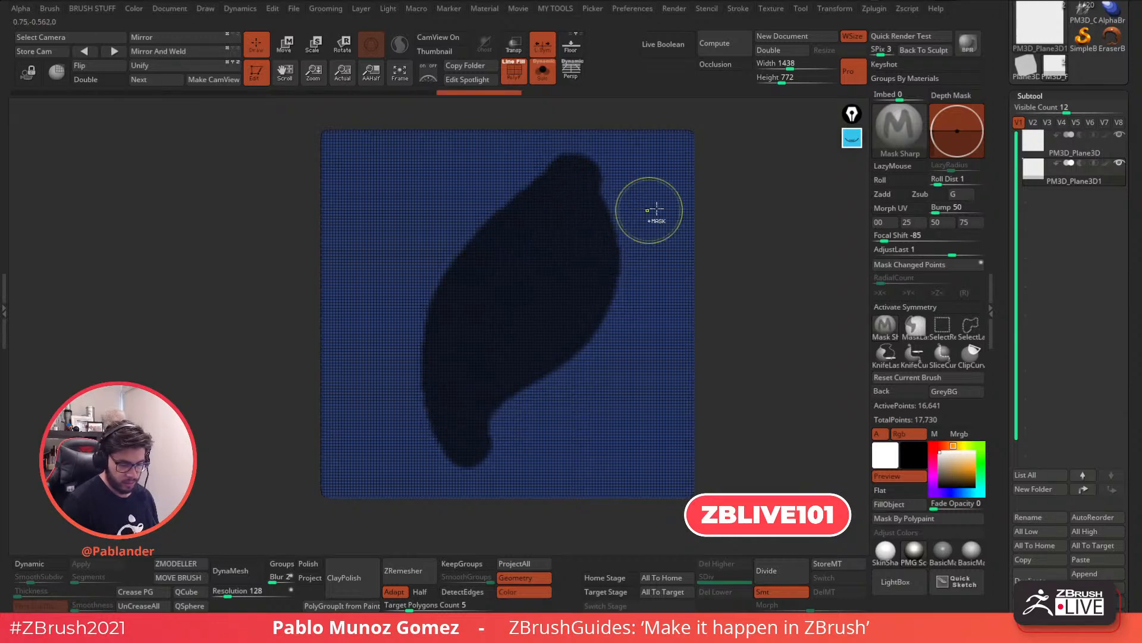
pyautogui.hotkey('ctrl', 'i')
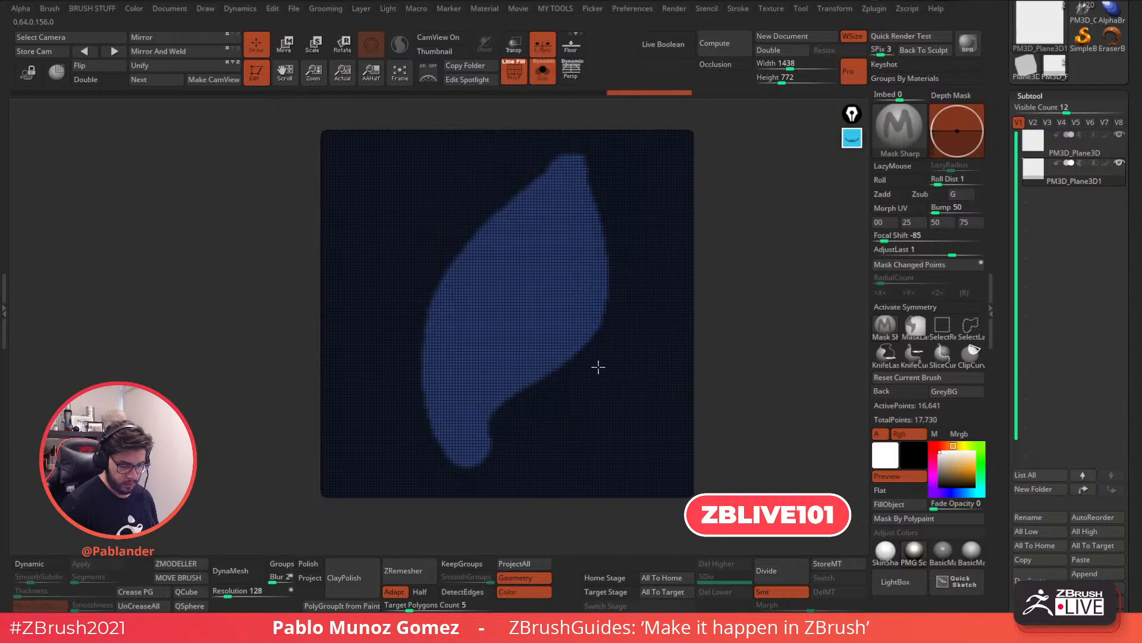
pyautogui.keyDown('ctrl'); pyautogui.click(741, 363); pyautogui.keyUp('ctrl')
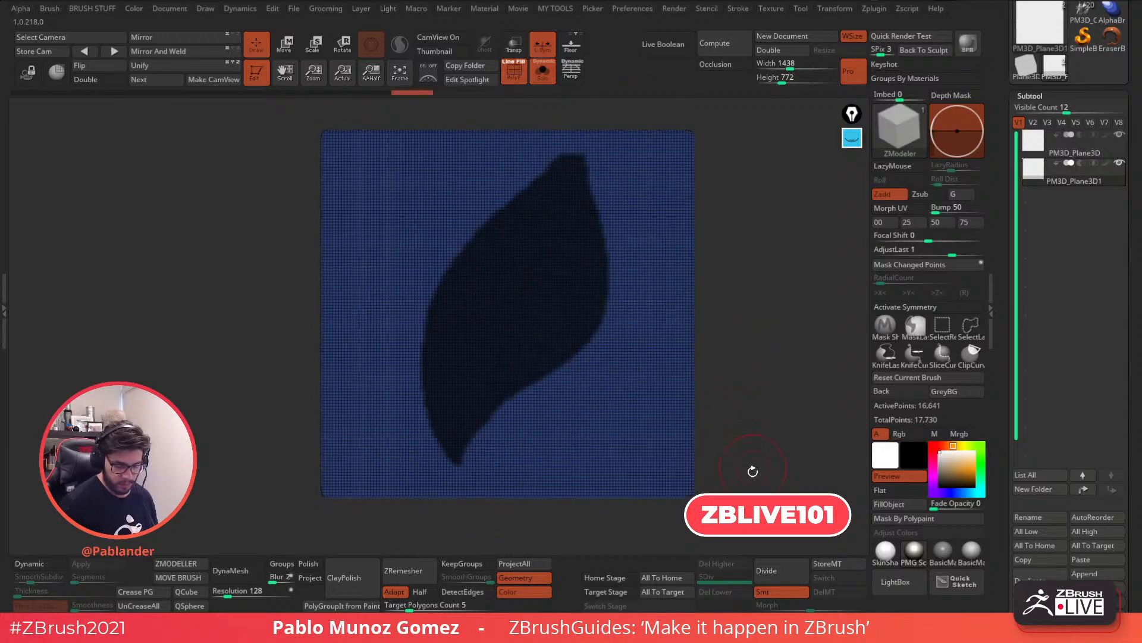
# Turn the masked leaf into its own polygroup, isolate it and delete the rest of the plane
pyautogui.hotkey('ctrl', 'w')
pyautogui.keyDown('ctrl'); pyautogui.keyDown('shift'); pyautogui.click(677, 351); pyautogui.keyUp('shift'); pyautogui.keyUp('ctrl')
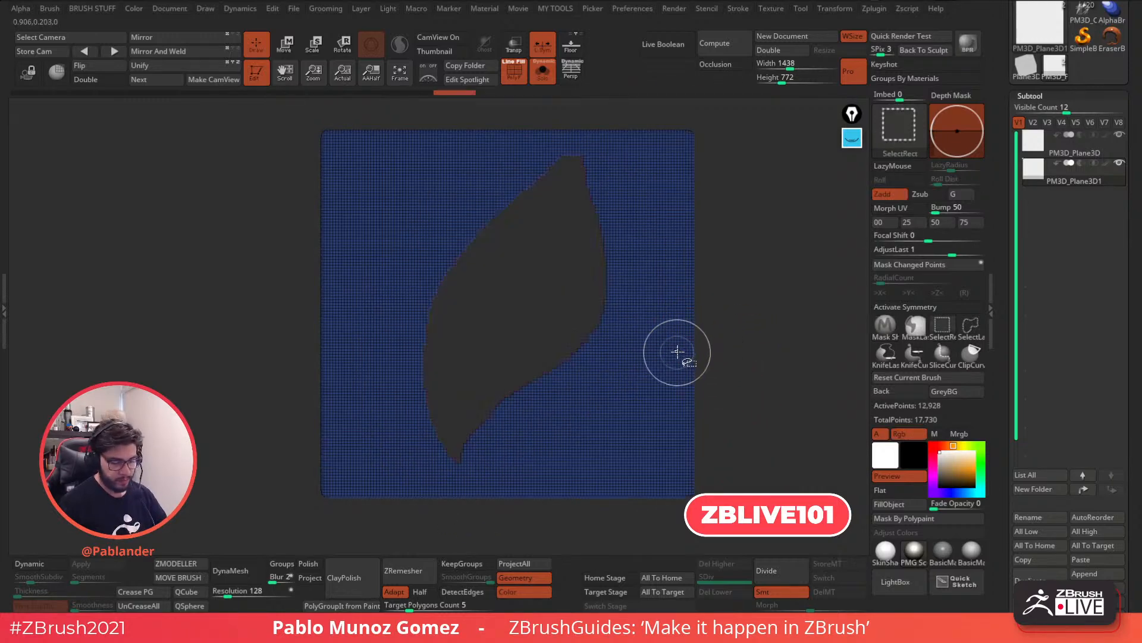
pyautogui.keyDown('ctrl'); pyautogui.keyDown('shift'); pyautogui.moveTo(716, 332); pyautogui.dragTo(730, 335); pyautogui.keyUp('shift'); pyautogui.keyUp('ctrl')
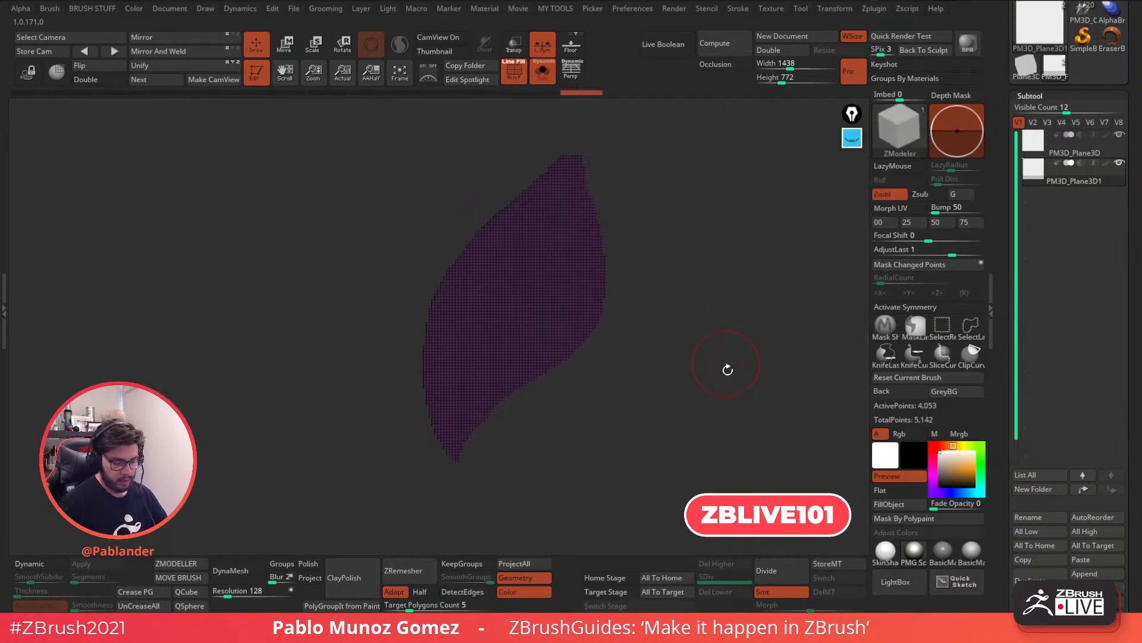
pyautogui.press('1')
pyautogui.click(740, 489)
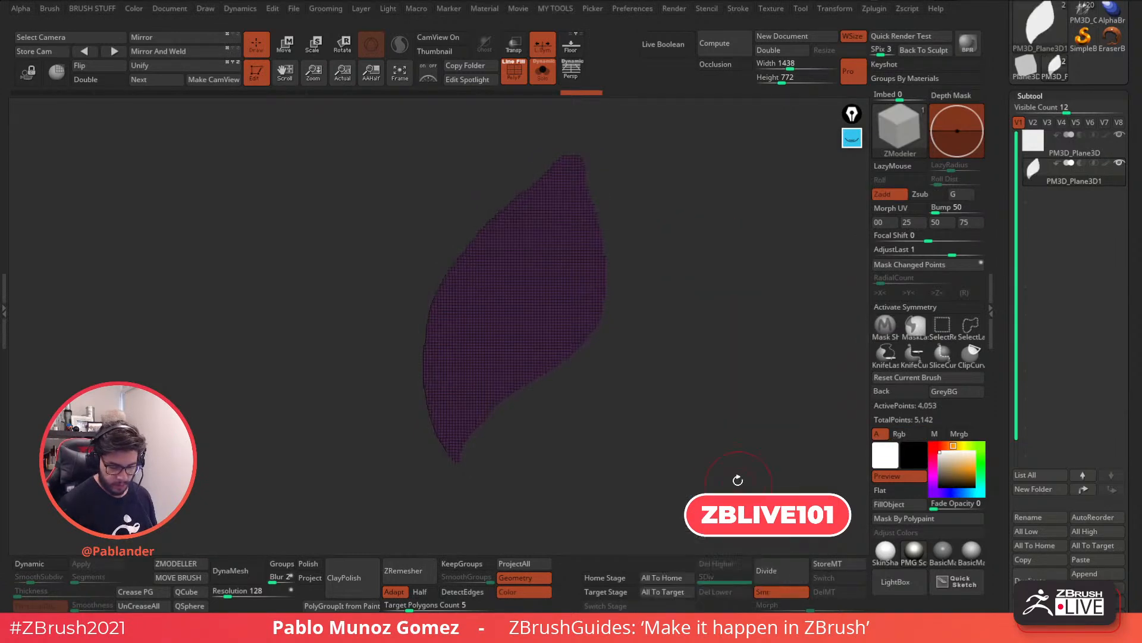
pyautogui.press('1')
pyautogui.click(720, 453)
# ZRemesh the leaf with the Half option, refine its tips with the Move Topological brush and remesh it again
pyautogui.click(410, 570)
pyautogui.click(411, 570)
pyautogui.click(416, 563)
pyautogui.press('2')
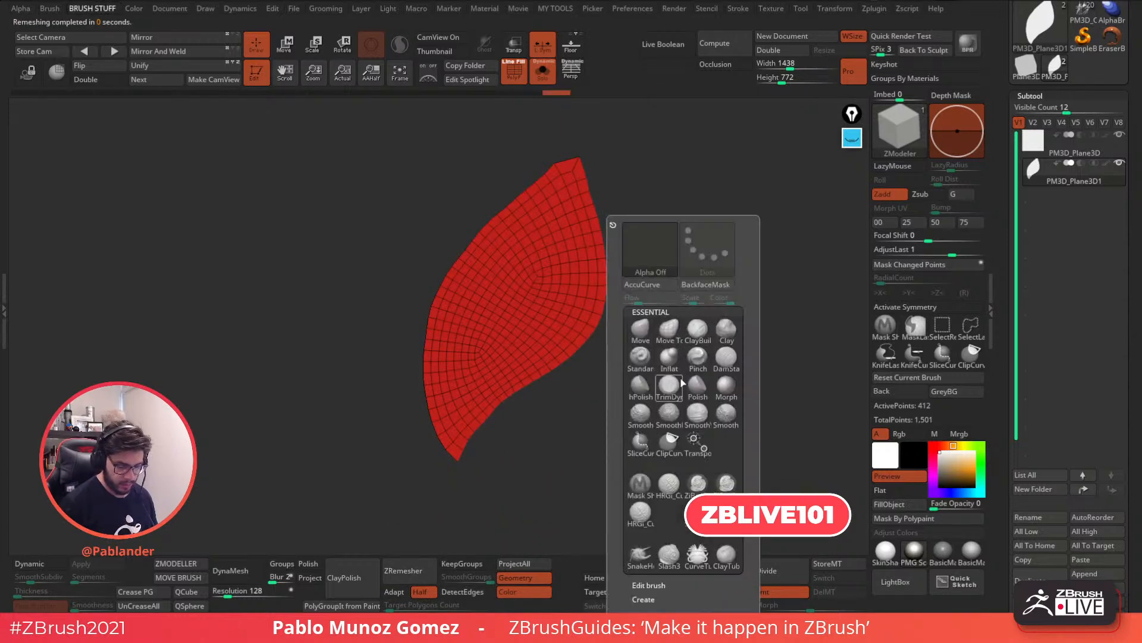
pyautogui.click(669, 329)
pyautogui.click(409, 570)
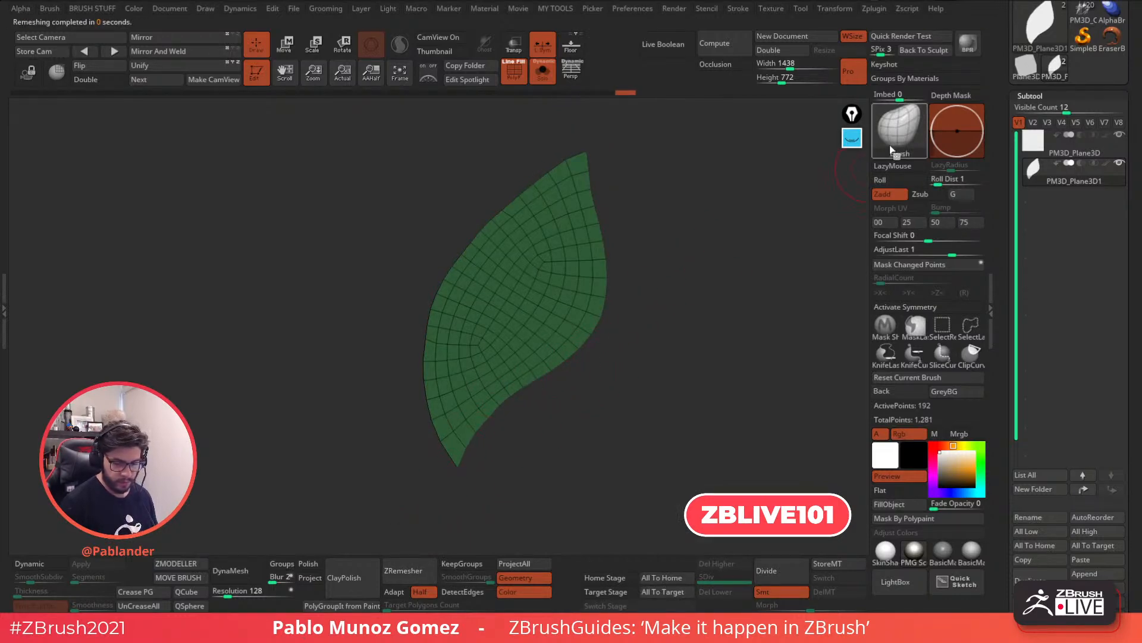
# Bend the flat leaf into a curved petal with the ClothHook brush and smooth its surface
pyautogui.click(893, 148)
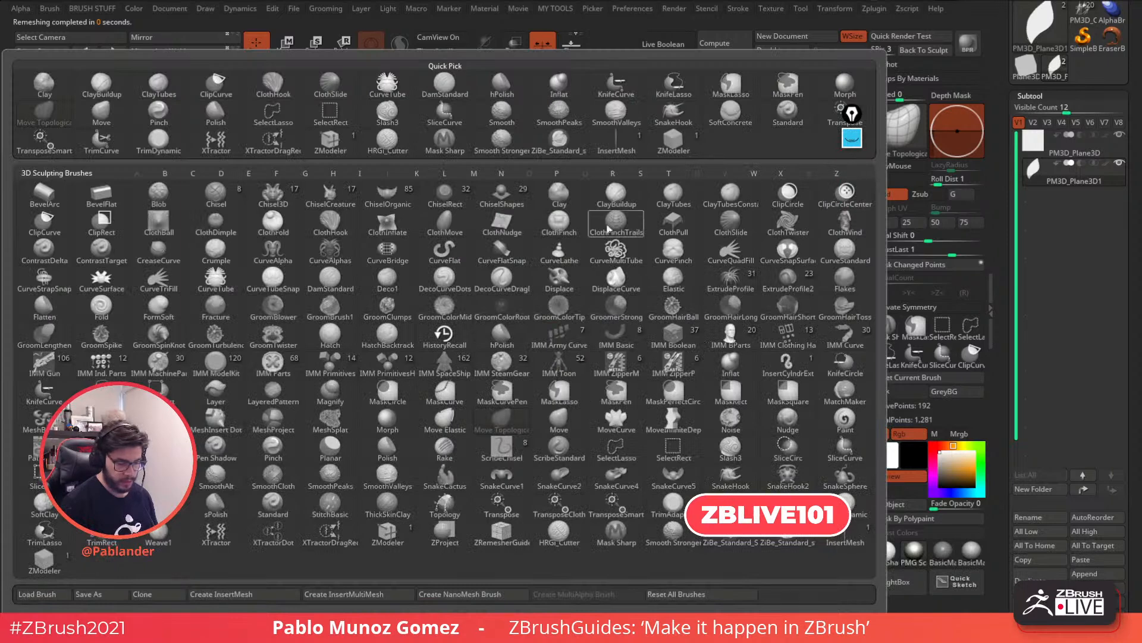
pyautogui.click(337, 235)
pyautogui.moveTo(589, 155); pyautogui.dragTo(596, 151)
pyautogui.moveTo(558, 282)
pyautogui.mouseDown()
pyautogui.moveTo(540, 276)
pyautogui.moveTo(608, 293)
pyautogui.moveTo(658, 339)
pyautogui.mouseUp()
pyautogui.moveTo(548, 333)
pyautogui.mouseDown()
pyautogui.moveTo(530, 316)
pyautogui.moveTo(533, 283)
pyautogui.moveTo(498, 380)
pyautogui.moveTo(494, 368)
pyautogui.mouseUp()
pyautogui.moveTo(491, 307); pyautogui.dragTo(536, 263, button='right')
pyautogui.rightClick(554, 278)
pyautogui.keyDown('shift'); pyautogui.moveTo(544, 295); pyautogui.dragTo(566, 275); pyautogui.keyUp('shift')
pyautogui.keyDown('shift'); pyautogui.moveTo(532, 344); pyautogui.dragTo(546, 337); pyautogui.keyUp('shift')
pyautogui.moveTo(637, 341)
pyautogui.mouseDown()
pyautogui.moveTo(673, 347)
pyautogui.moveTo(663, 347)
pyautogui.moveTo(655, 393)
pyautogui.moveTo(732, 280)
pyautogui.mouseUp()
# Create an InsertMultiMesh brush from the plane and curved leaf subtools
pyautogui.click(883, 138)
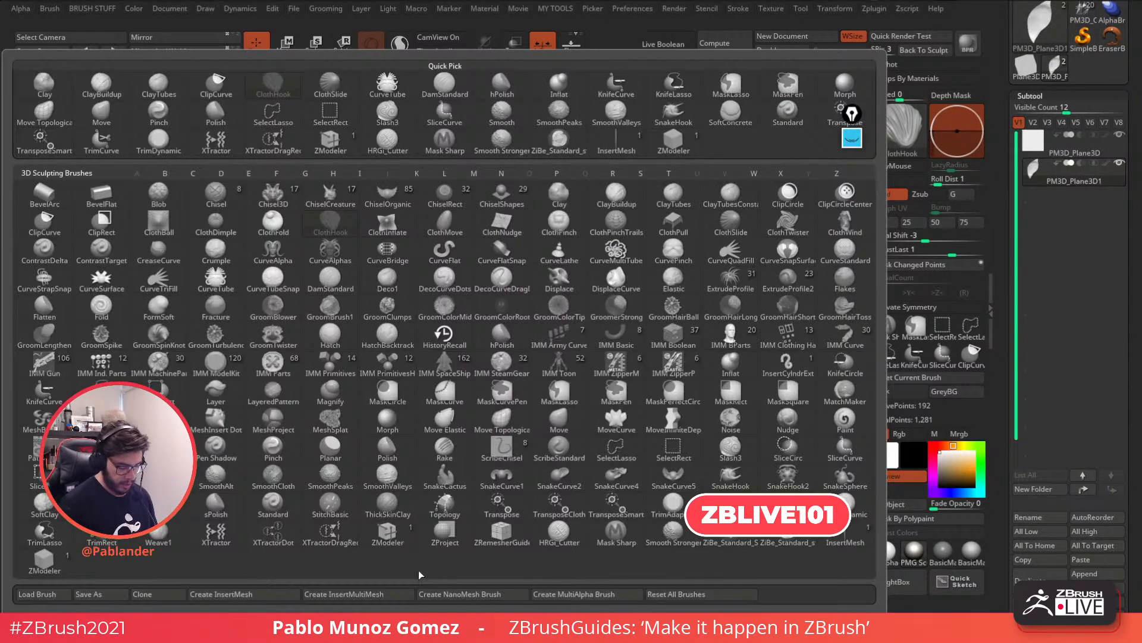
pyautogui.click(388, 594)
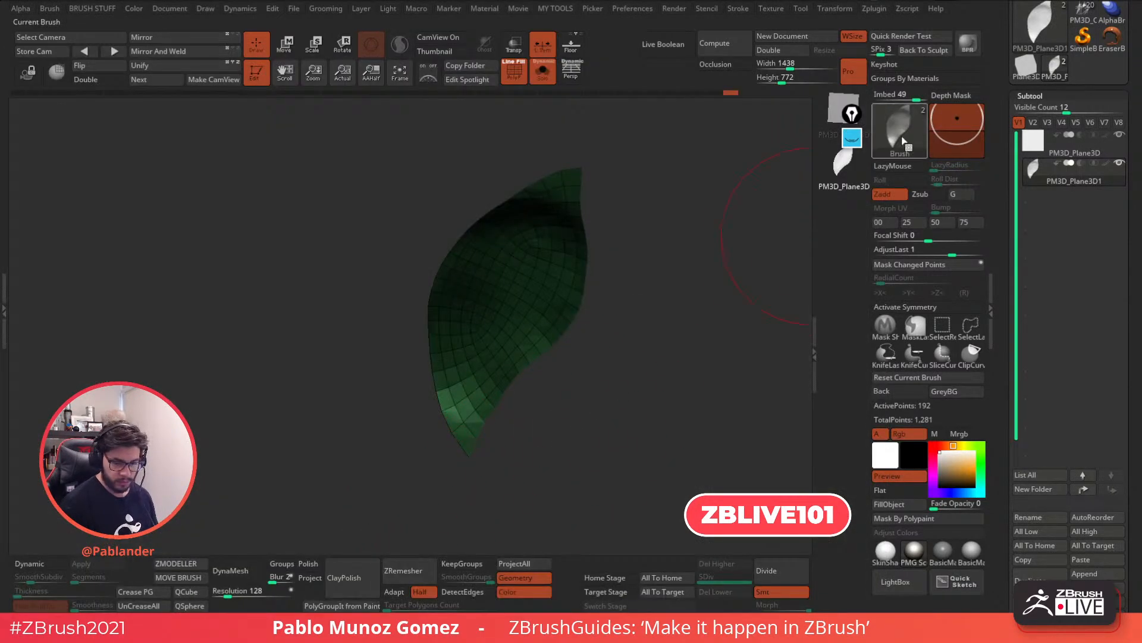
# Switch to the ZModeler brush and make the flat plane the active subtool
pyautogui.press('b')
pyautogui.click(278, 593)
pyautogui.click(507, 203)
pyautogui.press('b')
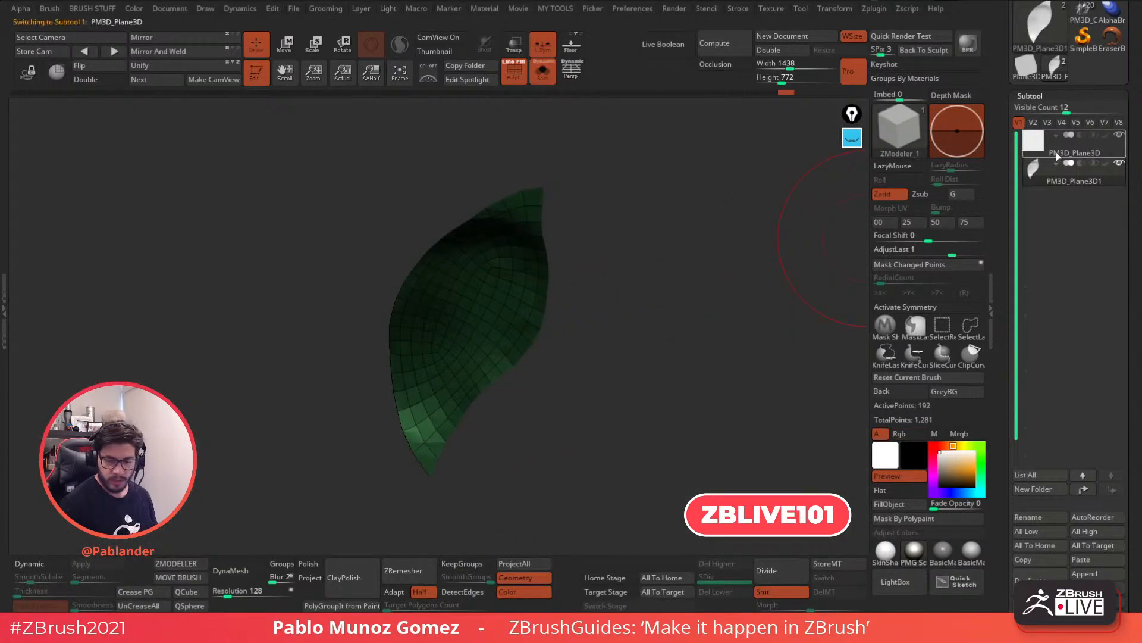
pyautogui.click(1057, 157)
pyautogui.moveTo(834, 276); pyautogui.dragTo(706, 306)
pyautogui.moveTo(602, 304); pyautogui.dragTo(605, 314)
# Reconstruct a lower subdivision level for the plane and delete its higher level
pyautogui.press('space')
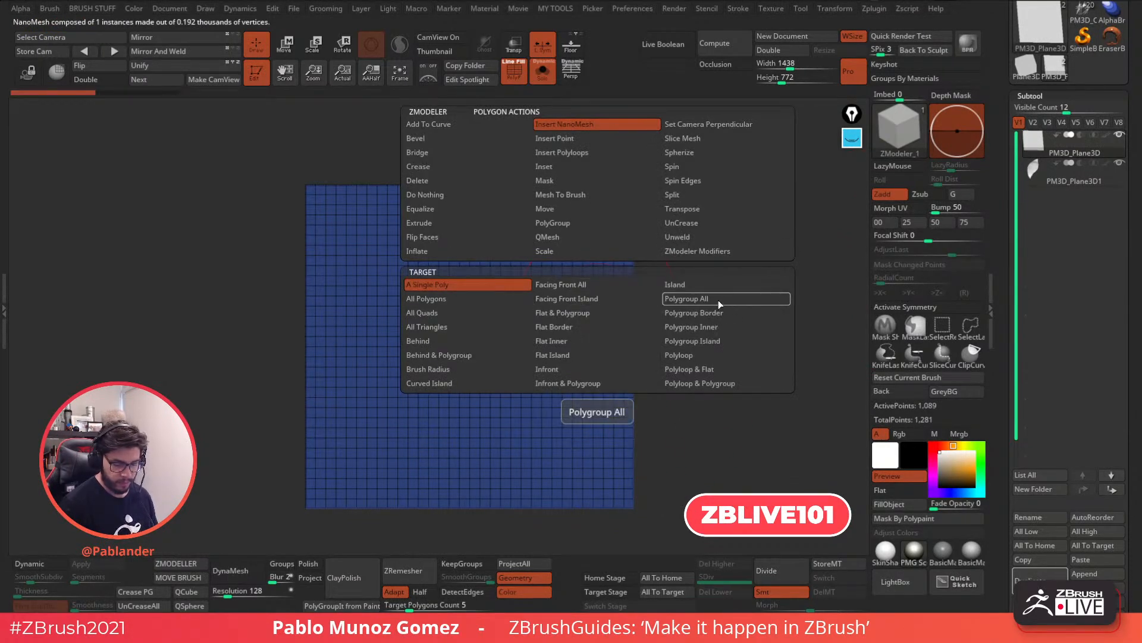
pyautogui.moveTo(1028, 414); pyautogui.dragTo(1027, 262)
pyautogui.click(1047, 81)
pyautogui.click(716, 560)
# Insert the leaf as a NanoMesh across the whole plane with ZModeler's Insert NanoMesh action and Polygroup All target
pyautogui.click(562, 244)
pyautogui.press('space')
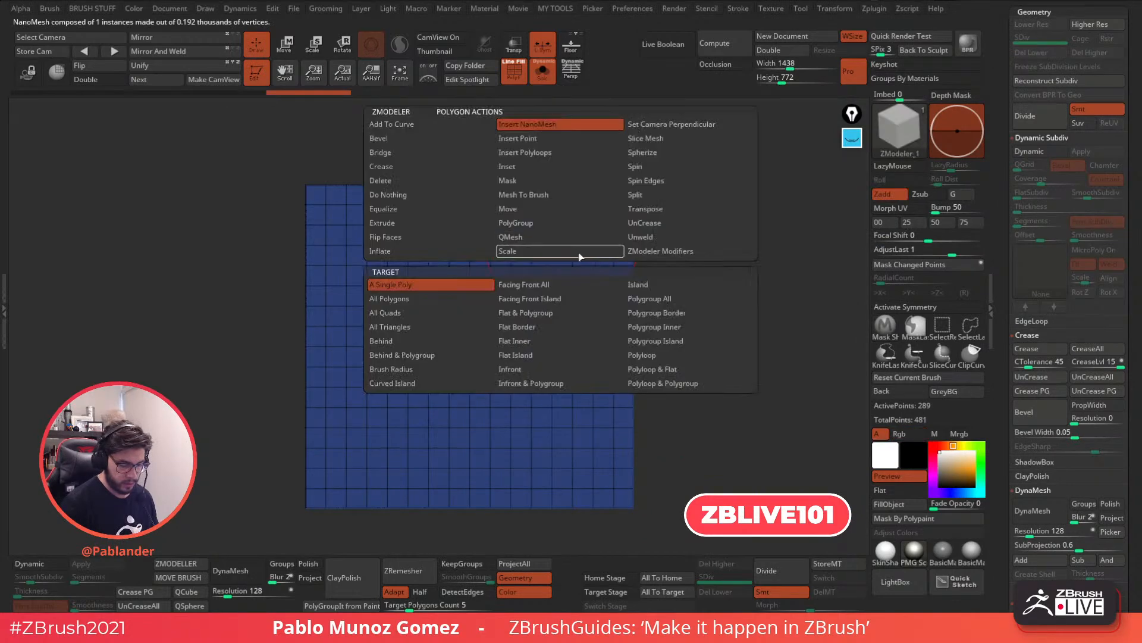
pyautogui.click(649, 298)
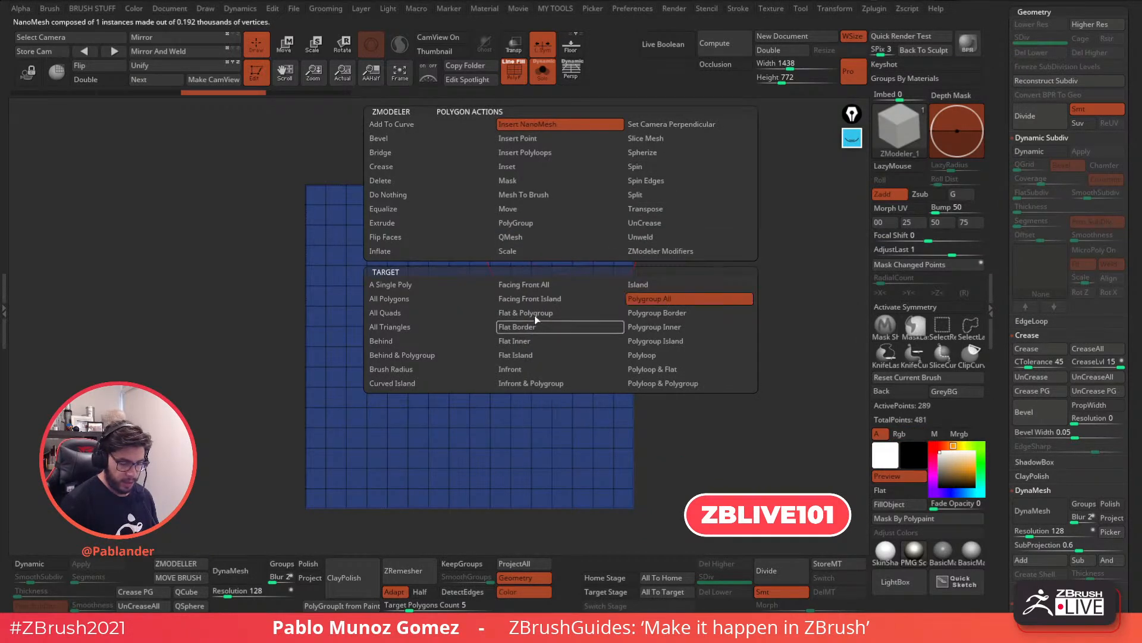
pyautogui.moveTo(548, 301); pyautogui.dragTo(637, 318)
# Convert the NanoMesh leaves on the plane into real geometry with One To Mesh
pyautogui.moveTo(1002, 173); pyautogui.dragTo(1013, 95)
pyautogui.scroll(-10, 1015, 447)
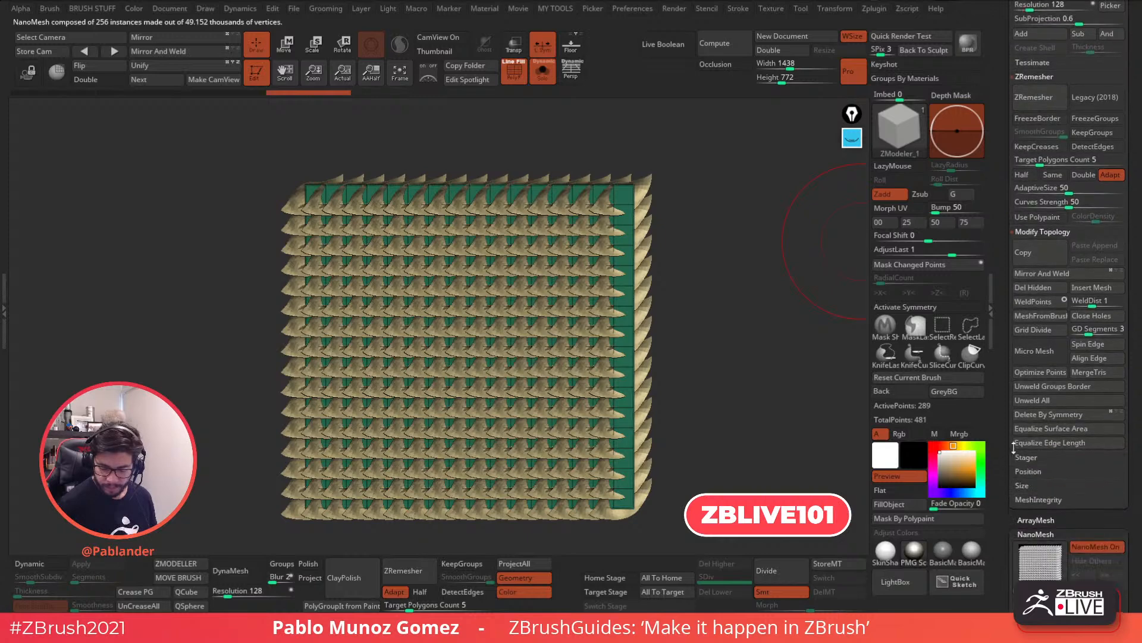
pyautogui.scroll(-5, 1025, 381)
pyautogui.click(1035, 370)
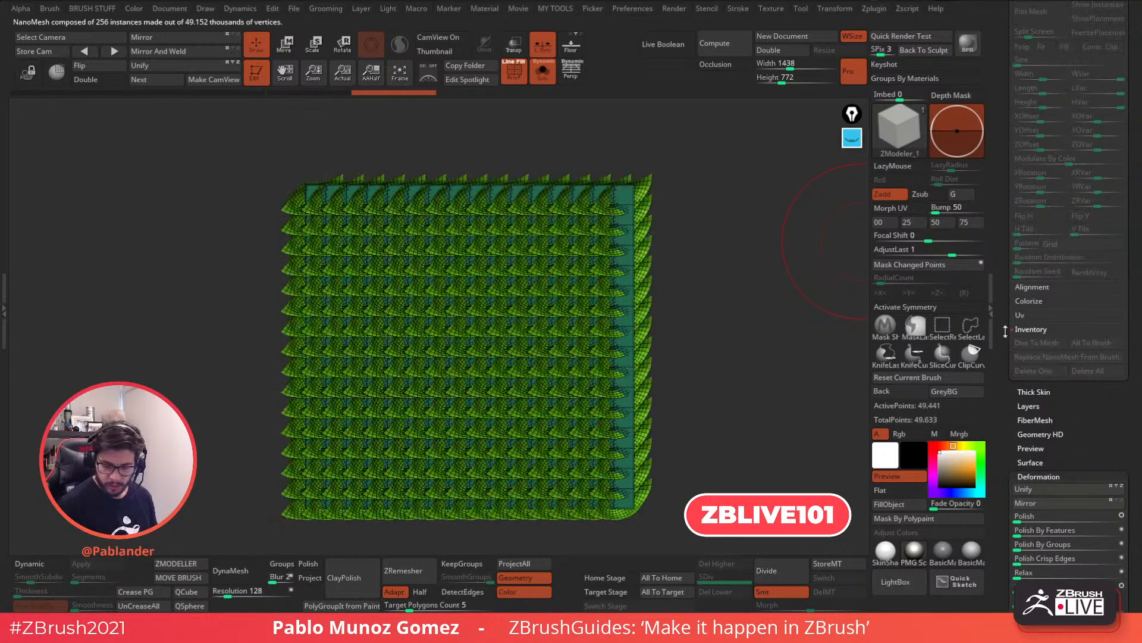
# Isolate the converted leaves and delete the hidden base plane
pyautogui.keyDown('ctrl'); pyautogui.keyDown('shift'); pyautogui.click(651, 201); pyautogui.keyUp('shift'); pyautogui.keyUp('ctrl')
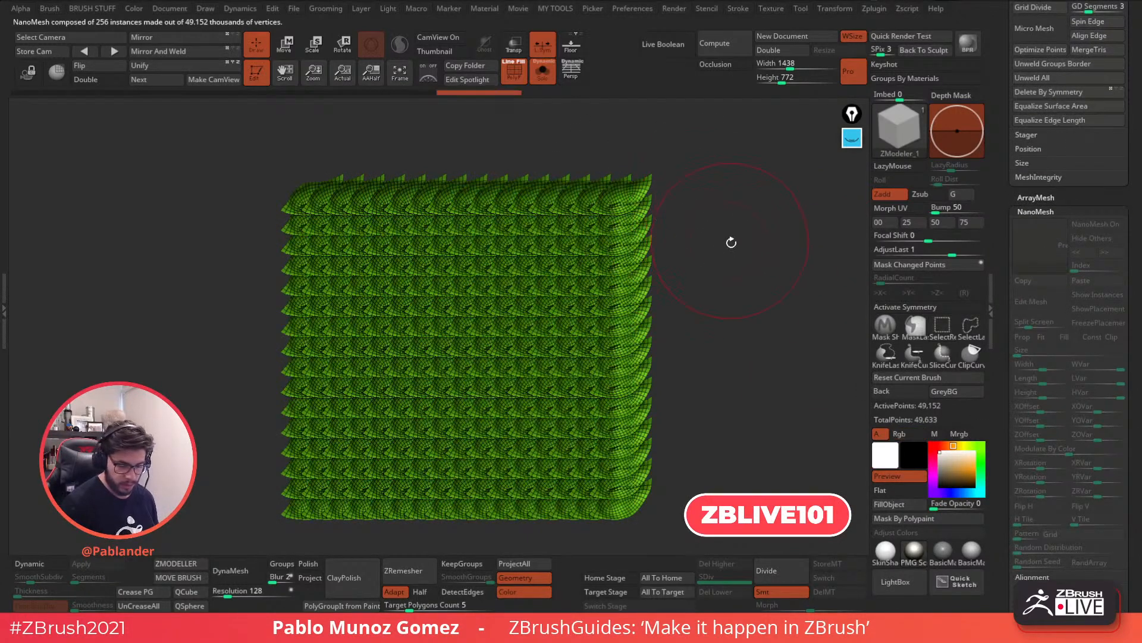
pyautogui.press('2')
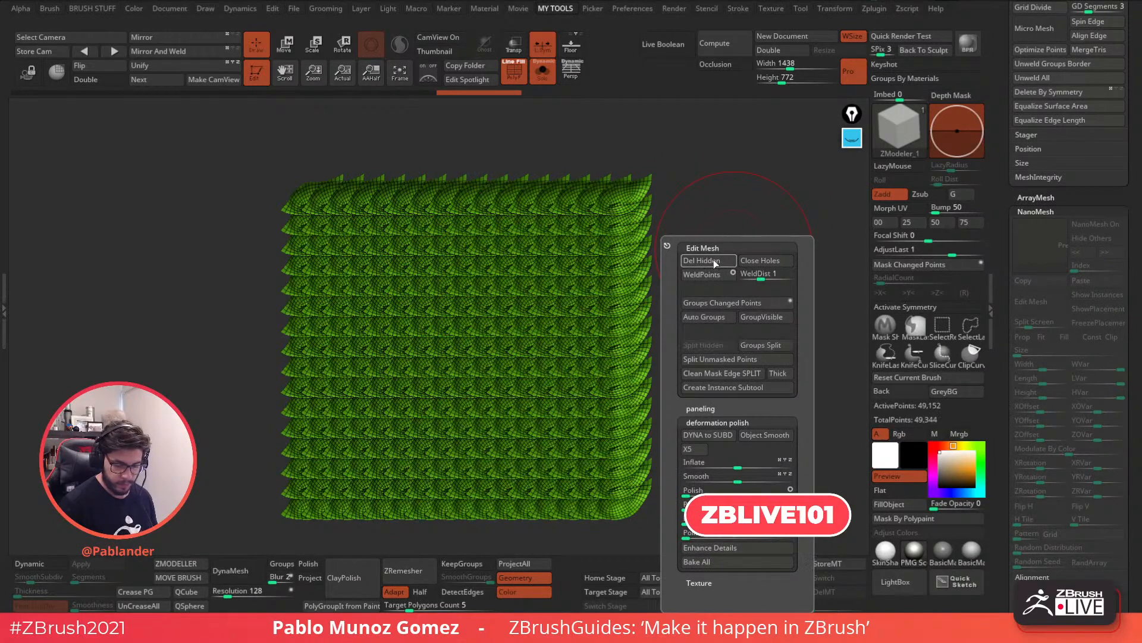
pyautogui.click(714, 260)
# Lay the sheet of leaves horizontally and raise it above the origin
pyautogui.moveTo(723, 302)
pyautogui.mouseDown()
pyautogui.moveTo(716, 292)
pyautogui.moveTo(715, 304)
pyautogui.mouseUp()
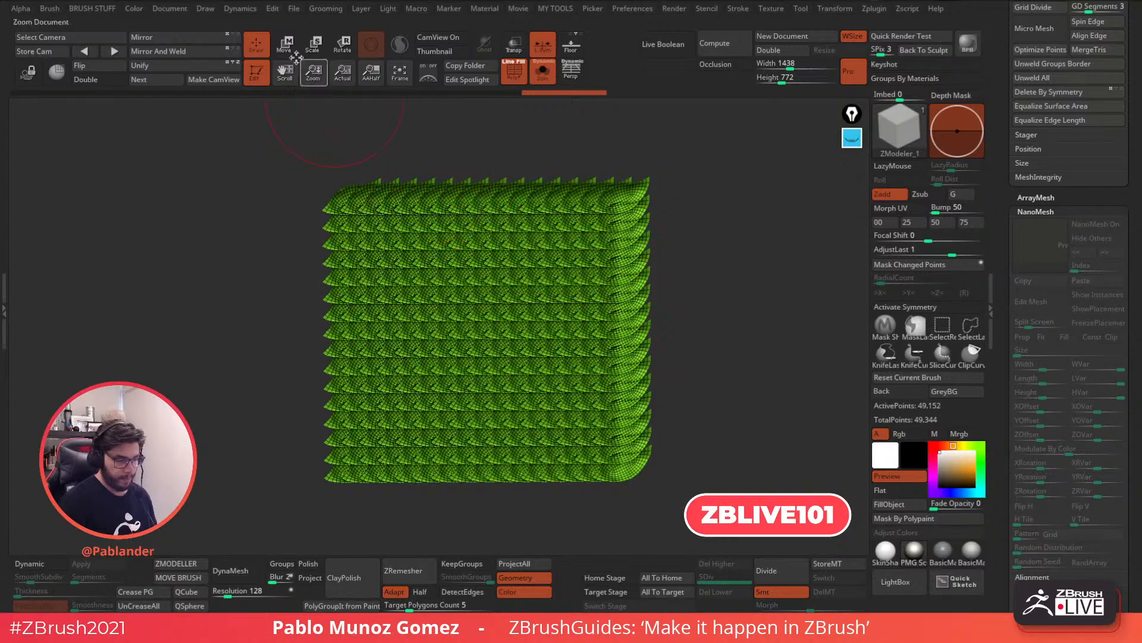
pyautogui.press('w')
pyautogui.moveTo(488, 369); pyautogui.dragTo(519, 116)
# Hide the single-leaf subtool, turn off Solo and append a sphere beneath the leaf sheet
pyautogui.moveTo(994, 262); pyautogui.dragTo(1001, 414)
pyautogui.moveTo(1004, 319); pyautogui.dragTo(1006, 164)
pyautogui.click(1119, 163)
pyautogui.click(542, 72)
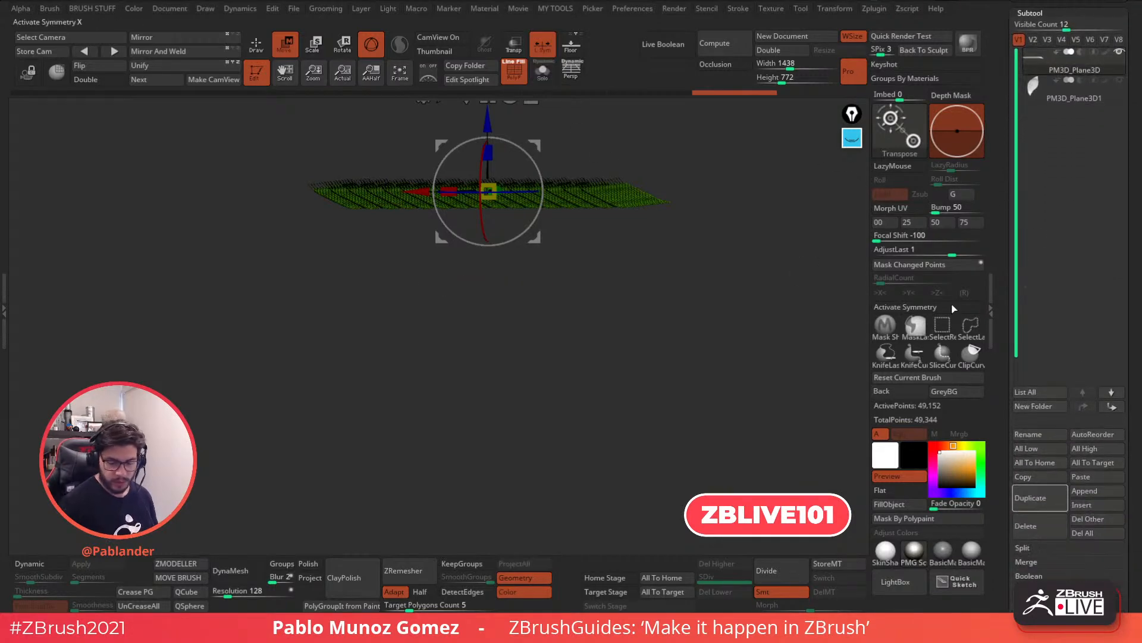
pyautogui.click(1100, 477)
pyautogui.click(572, 398)
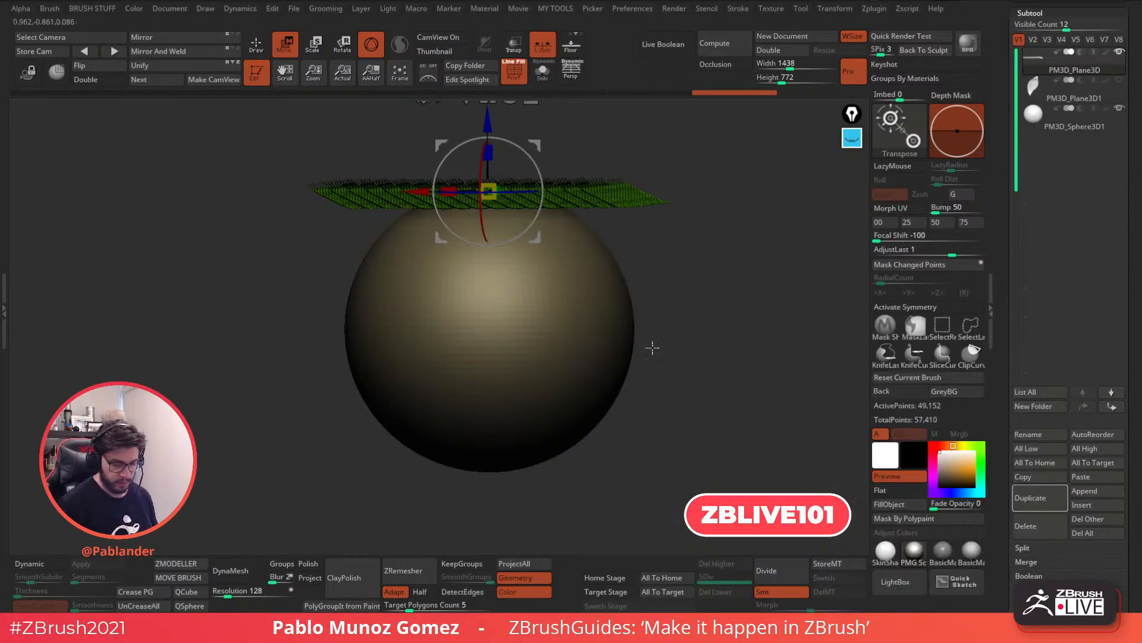
# Make the sphere the active subtool and turn on the floor grid
pyautogui.keyDown('alt'); pyautogui.click(619, 355); pyautogui.keyUp('alt')
pyautogui.keyDown('alt'); pyautogui.moveTo(655, 341); pyautogui.dragTo(573, 316); pyautogui.keyUp('alt')
pyautogui.moveTo(489, 329); pyautogui.dragTo(470, 363)
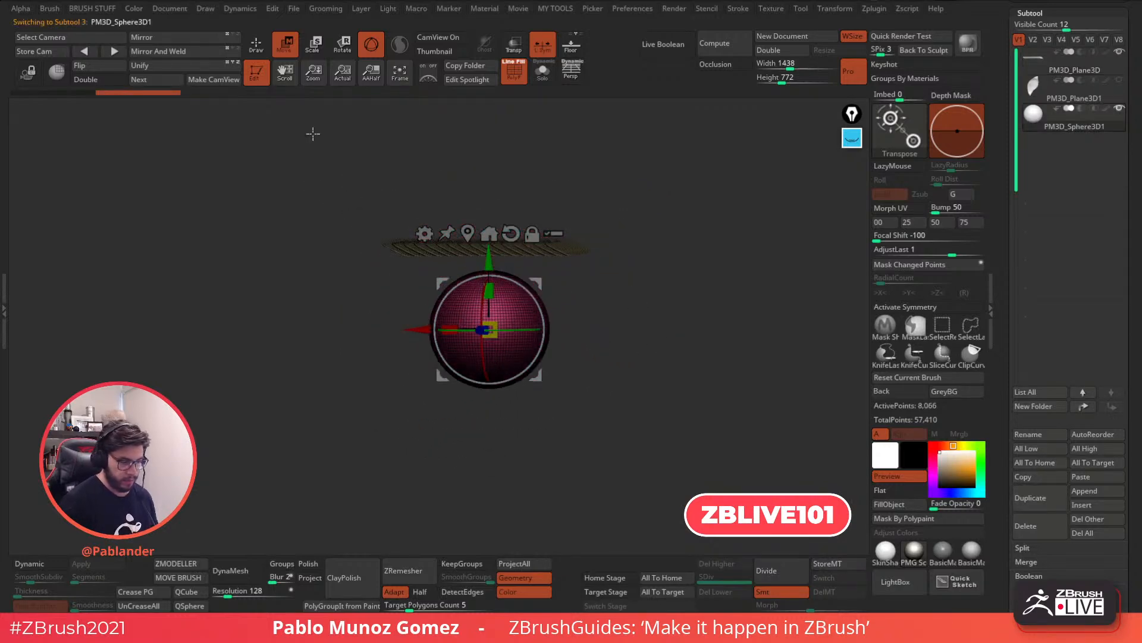
pyautogui.click(257, 45)
pyautogui.click(571, 47)
pyautogui.moveTo(629, 161); pyautogui.dragTo(657, 258)
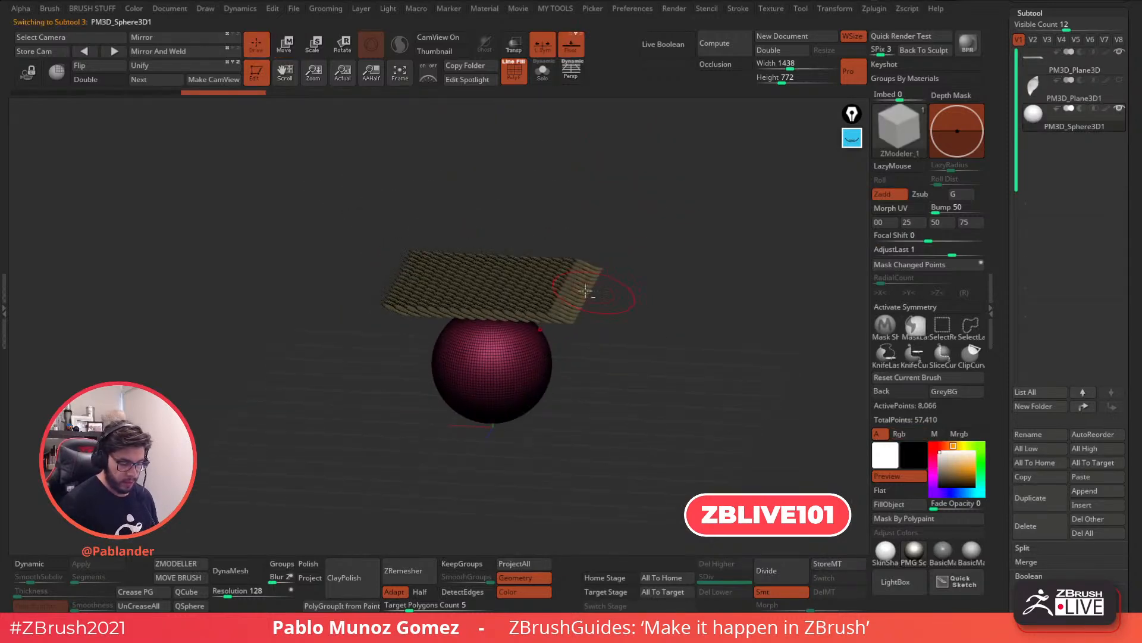
# Select the leaf sheet and give each leaf its own polygroup with Auto Groups
pyautogui.keyDown('alt'); pyautogui.click(596, 292); pyautogui.keyUp('alt')
pyautogui.moveTo(655, 298); pyautogui.dragTo(679, 316)
pyautogui.press('space')
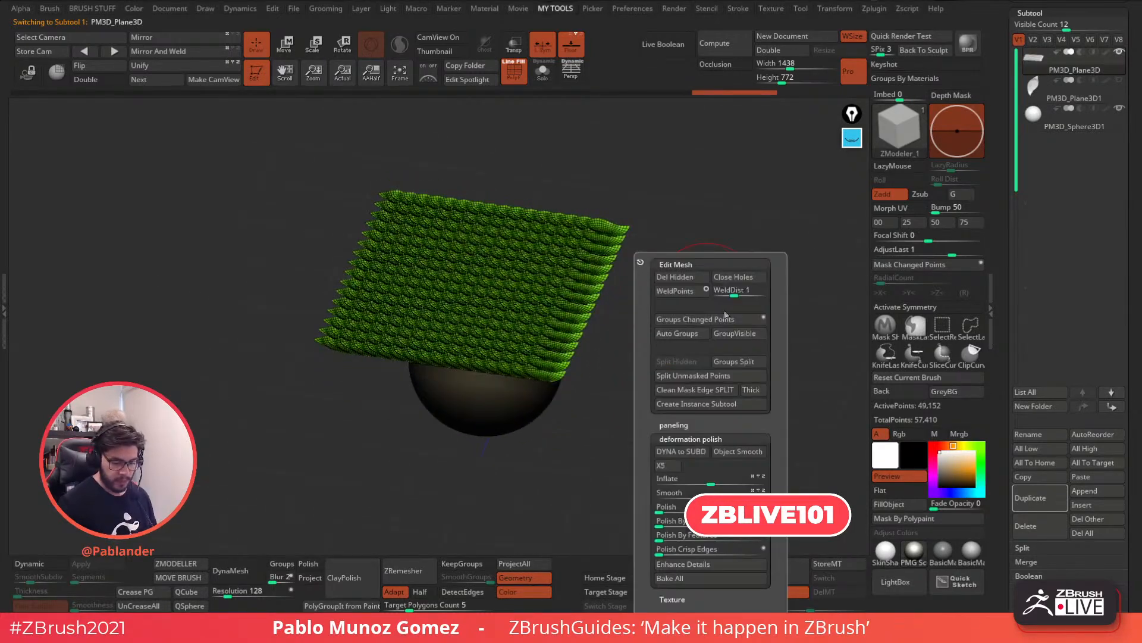
pyautogui.click(696, 322)
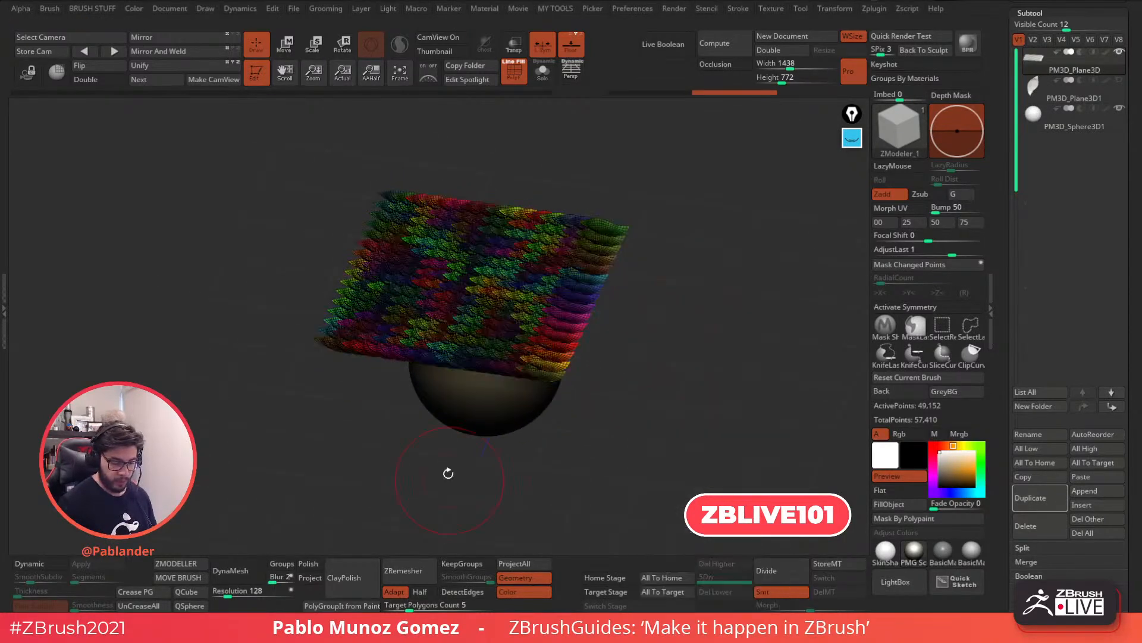
# Hide the wireframe lines while keeping the polygroup fill, and apply the SkinShade material
pyautogui.click(519, 72)
pyautogui.moveTo(677, 206); pyautogui.dragTo(696, 253)
pyautogui.click(886, 551)
pyautogui.moveTo(716, 420); pyautogui.dragTo(697, 335)
# Turn on CollisionVolume for the dynamics and run the gravity simulation on the leaf sheet
pyautogui.moveTo(998, 46); pyautogui.dragTo(997, 293)
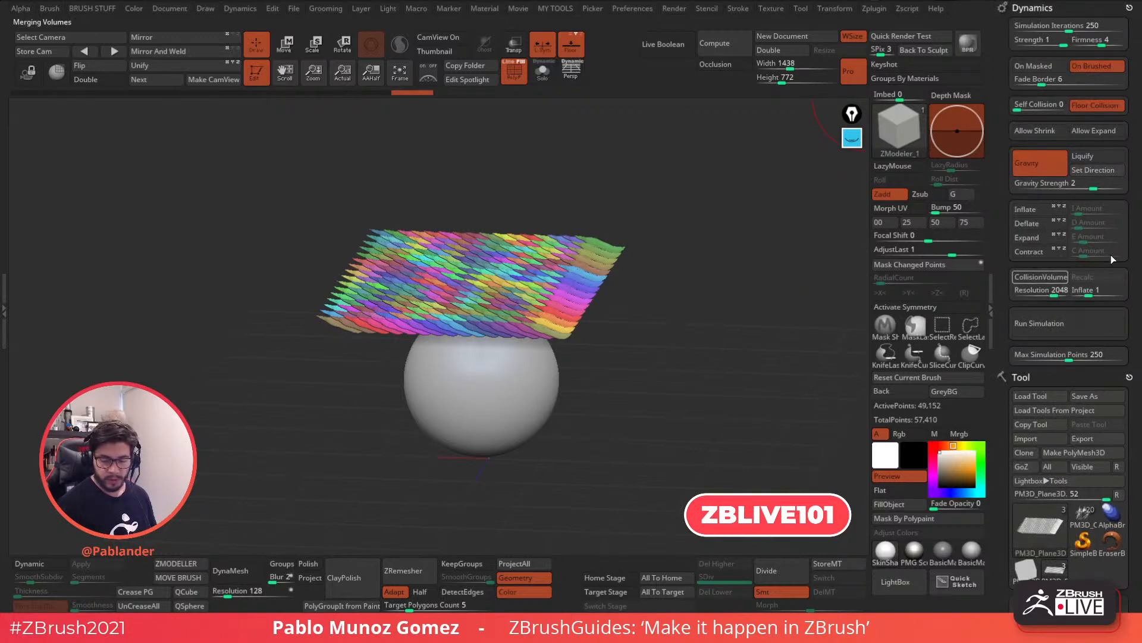
pyautogui.click(1040, 277)
pyautogui.keyDown('alt'); pyautogui.moveTo(724, 393); pyautogui.dragTo(725, 384); pyautogui.keyUp('alt')
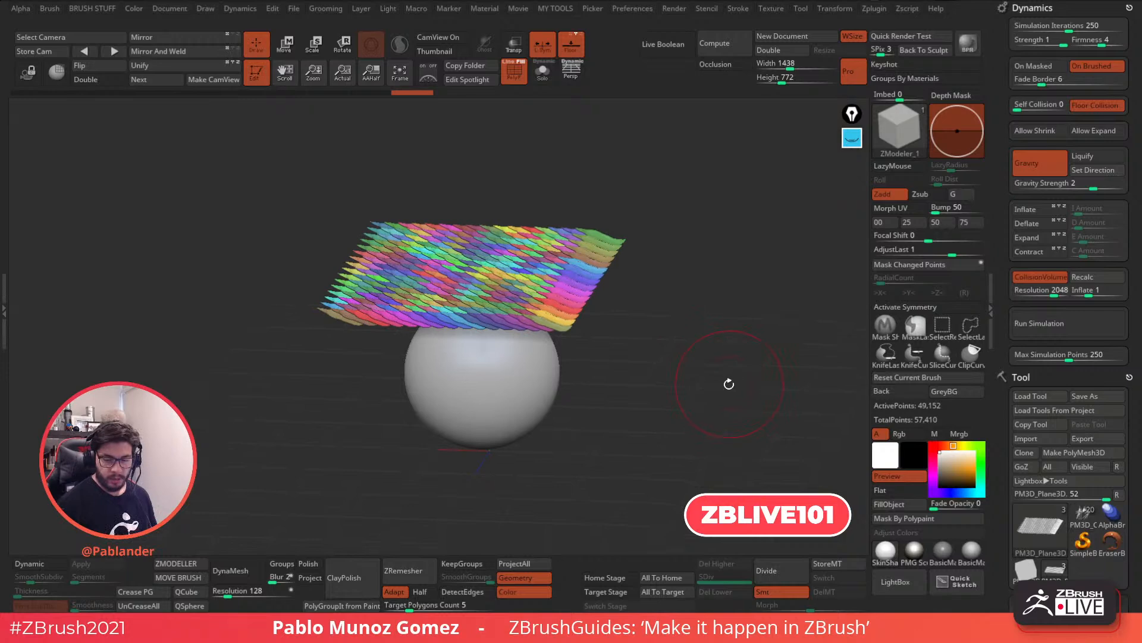
pyautogui.click(1061, 325)
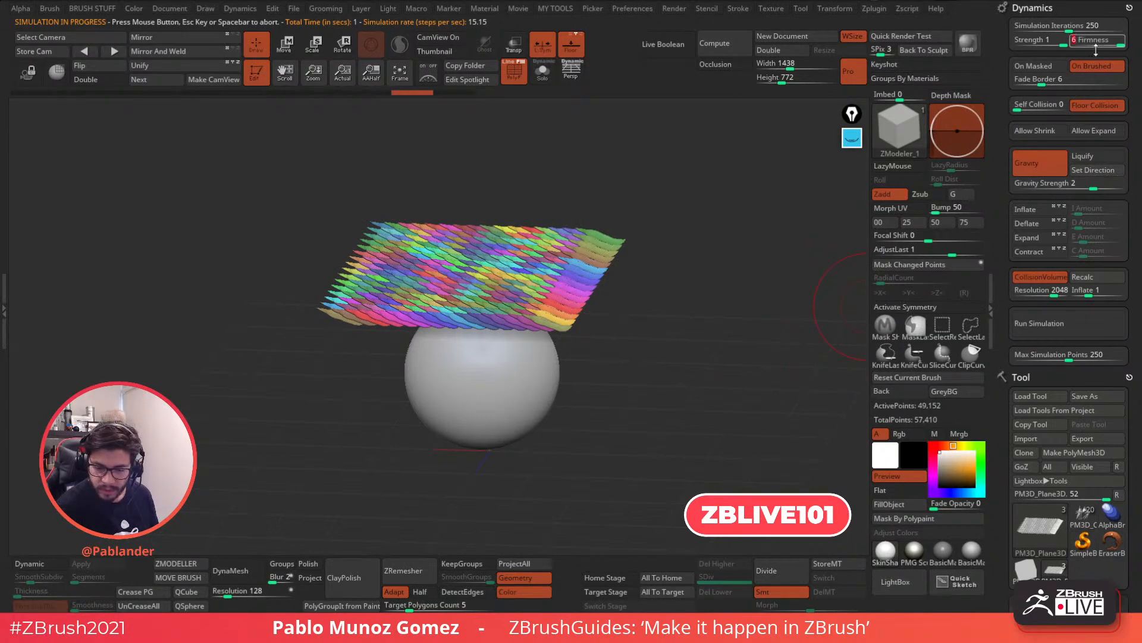
# Set Firmness to 6 and Gravity Strength to about 5.61, and rerun the simulation
pyautogui.moveTo(1087, 187); pyautogui.dragTo(1100, 184)
pyautogui.click(1077, 328)
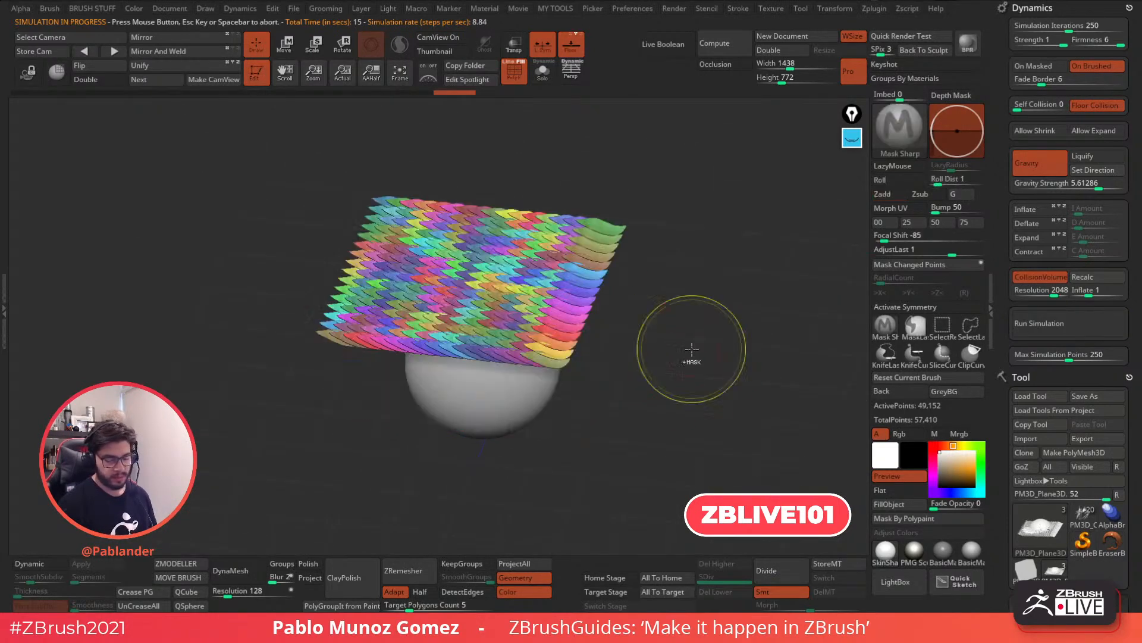
pyautogui.moveTo(588, 328); pyautogui.dragTo(644, 346)
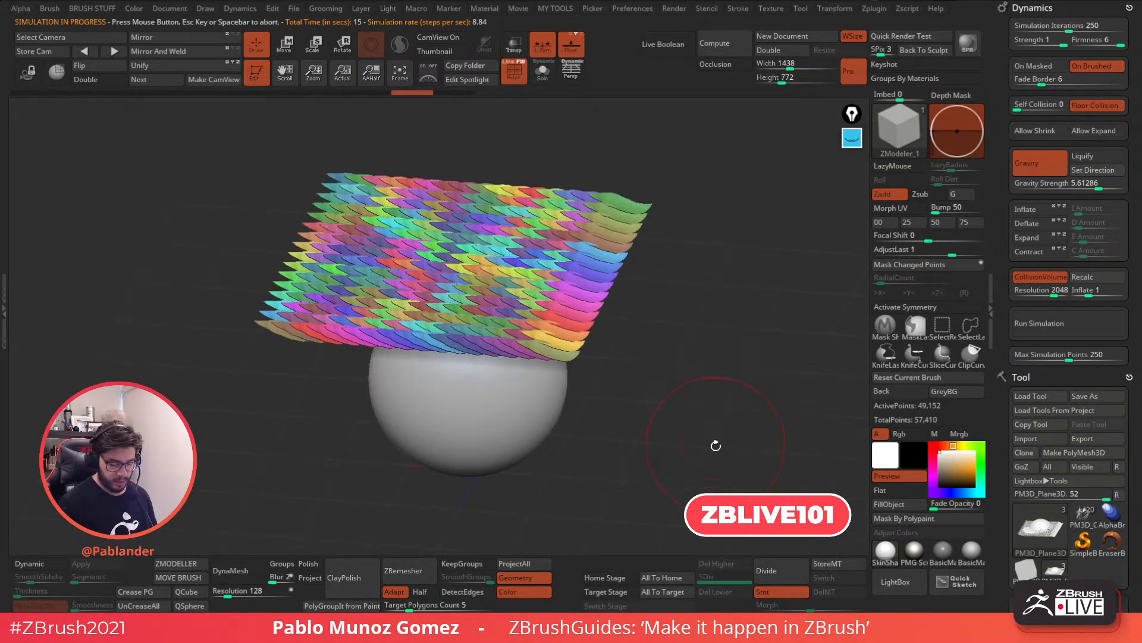
# Try to reconstruct a lower subdivision level for the leaf sheet
pyautogui.scroll(-8, 1053, 321)
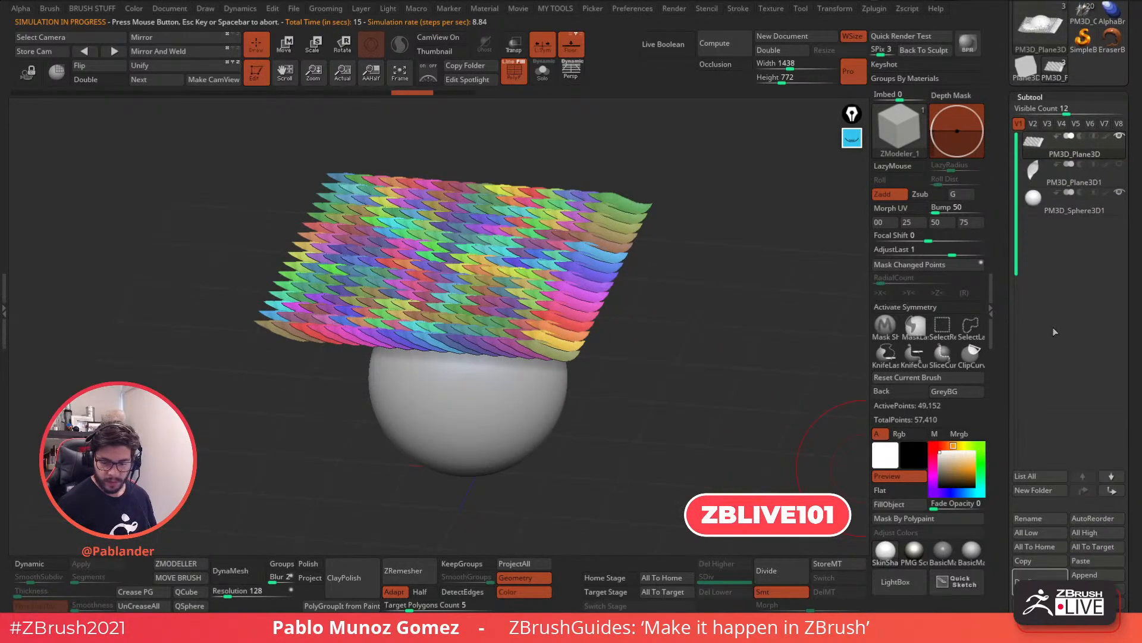
pyautogui.scroll(-7, 1065, 366)
pyautogui.click(1056, 434)
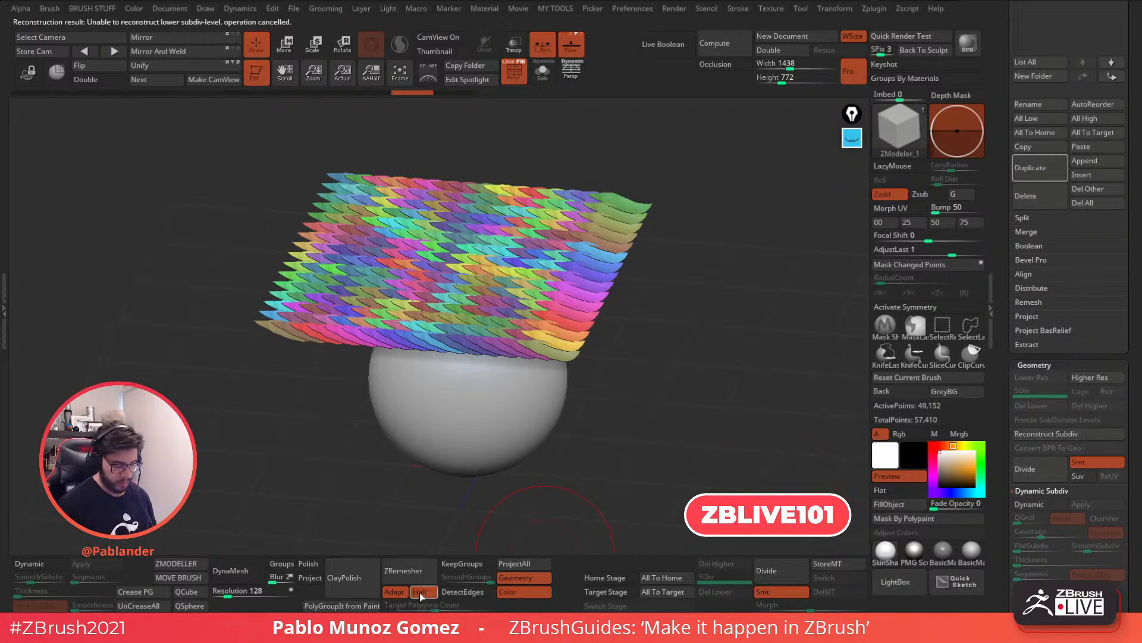
# Reduce the leaf sheet with repeated ZRemesher passes at Half with Adapt off, and regroup the leaves with Auto Groups
pyautogui.click(415, 572)
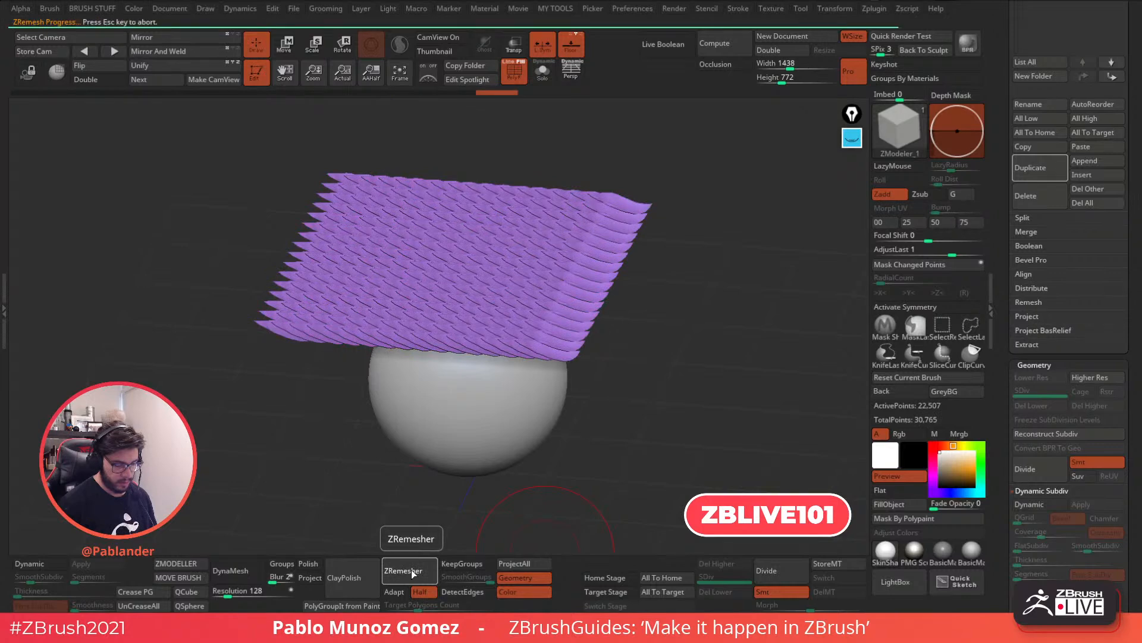
pyautogui.click(412, 571)
pyautogui.click(511, 63)
pyautogui.click(511, 63)
pyautogui.press('space')
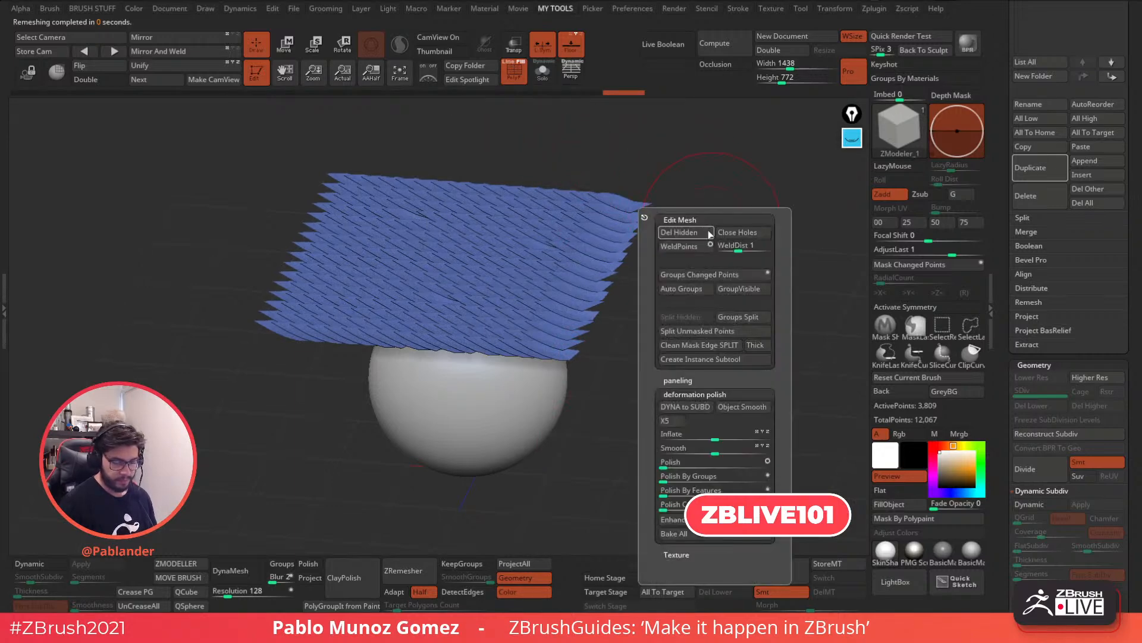
pyautogui.click(682, 288)
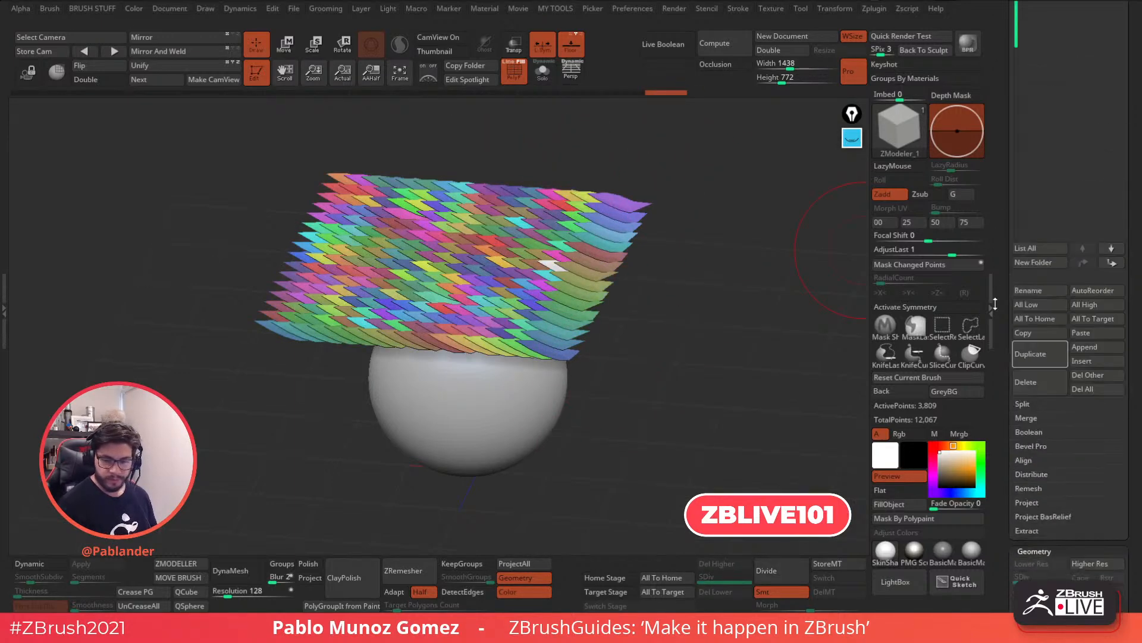
# Recalculate the collision volume, turn on Liquify for gravity and run the simulation on the reduced leaf sheet
pyautogui.scroll(3, 993, 351)
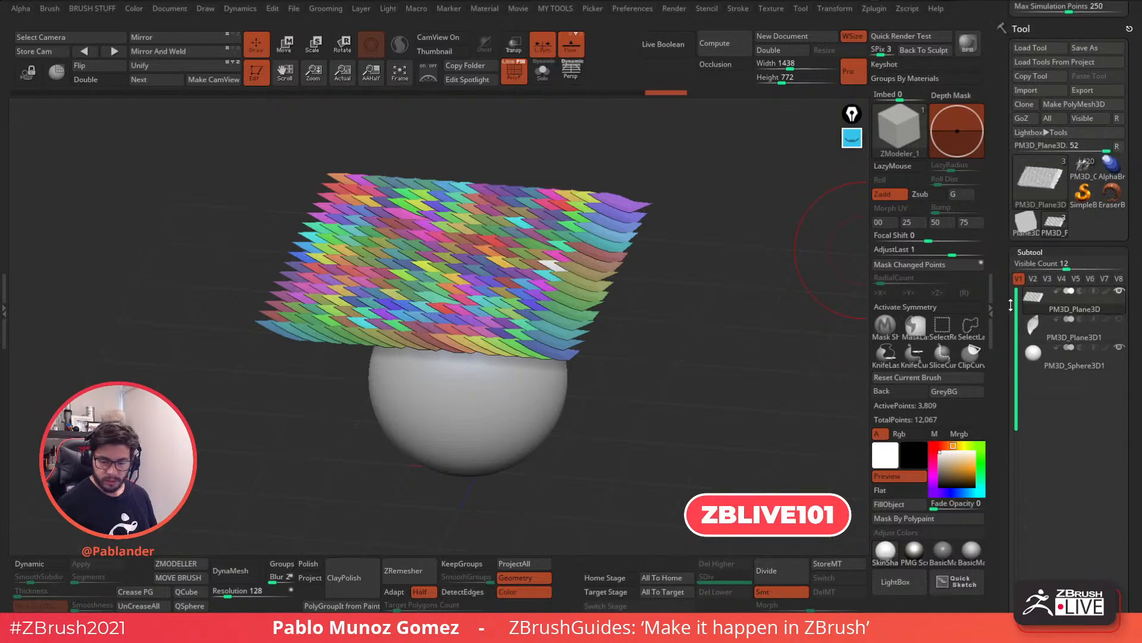
pyautogui.scroll(10, 1012, 308)
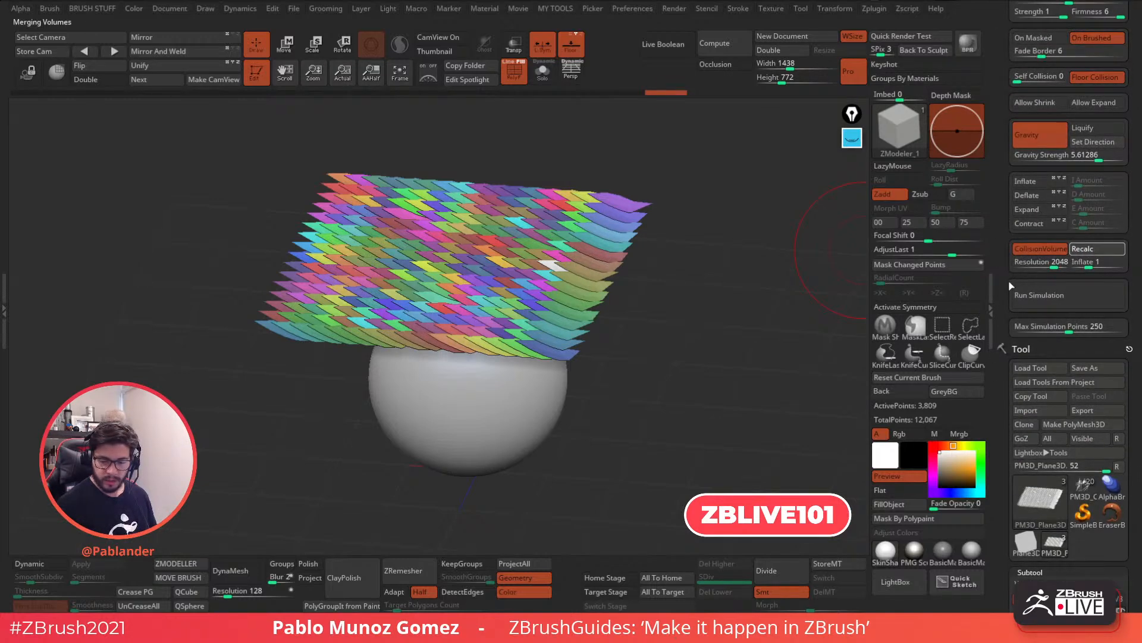
pyautogui.scroll(1, 1011, 291)
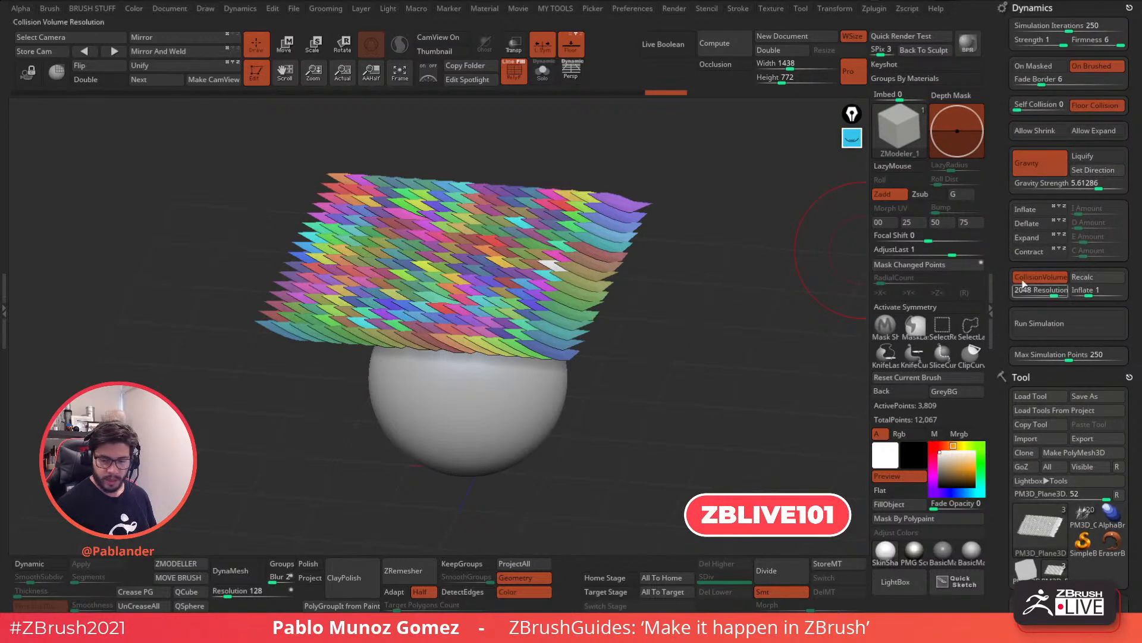
pyautogui.click(1091, 156)
pyautogui.click(1054, 323)
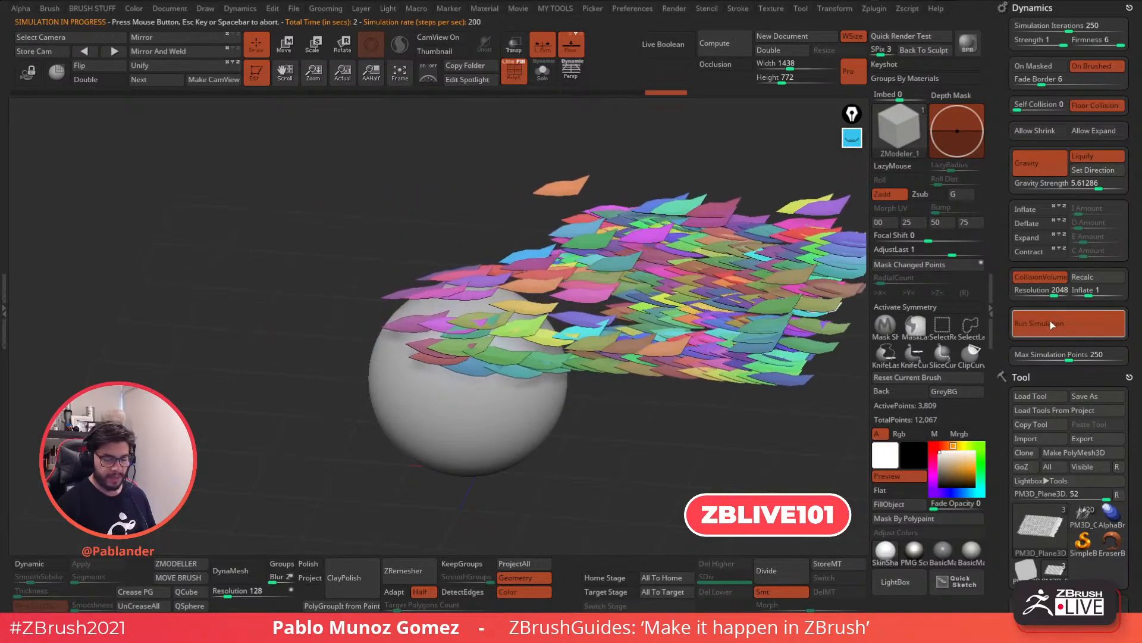
pyautogui.keyDown('shift'); pyautogui.moveTo(724, 370); pyautogui.dragTo(730, 351); pyautogui.keyUp('shift')
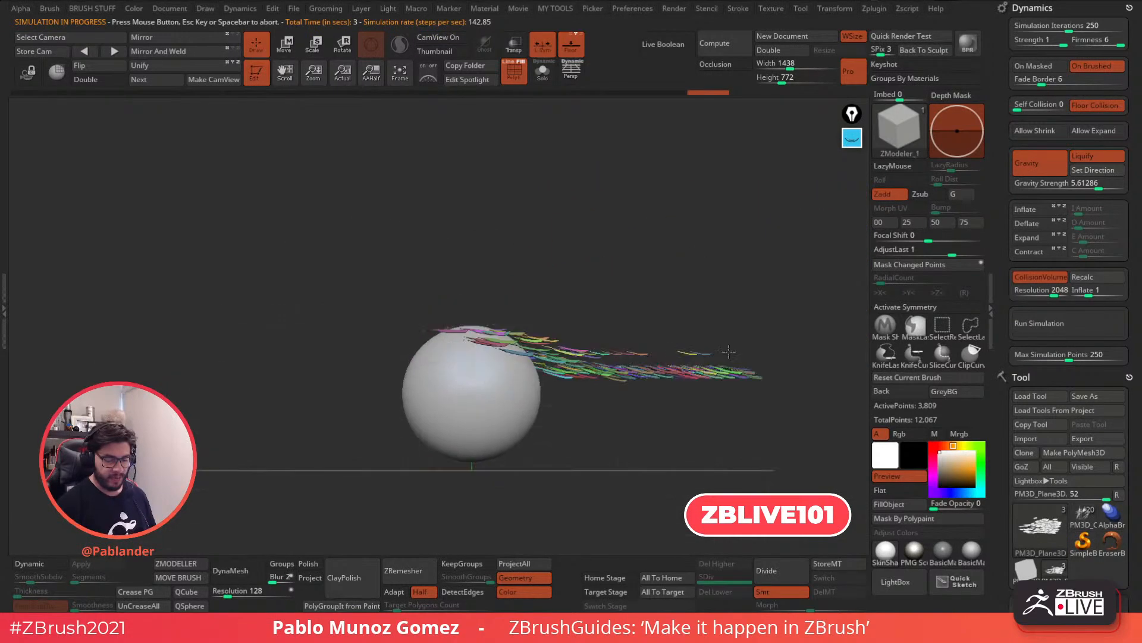
# Undo the last simulation and run it again from the side view
pyautogui.hotkey('ctrl', 'z')
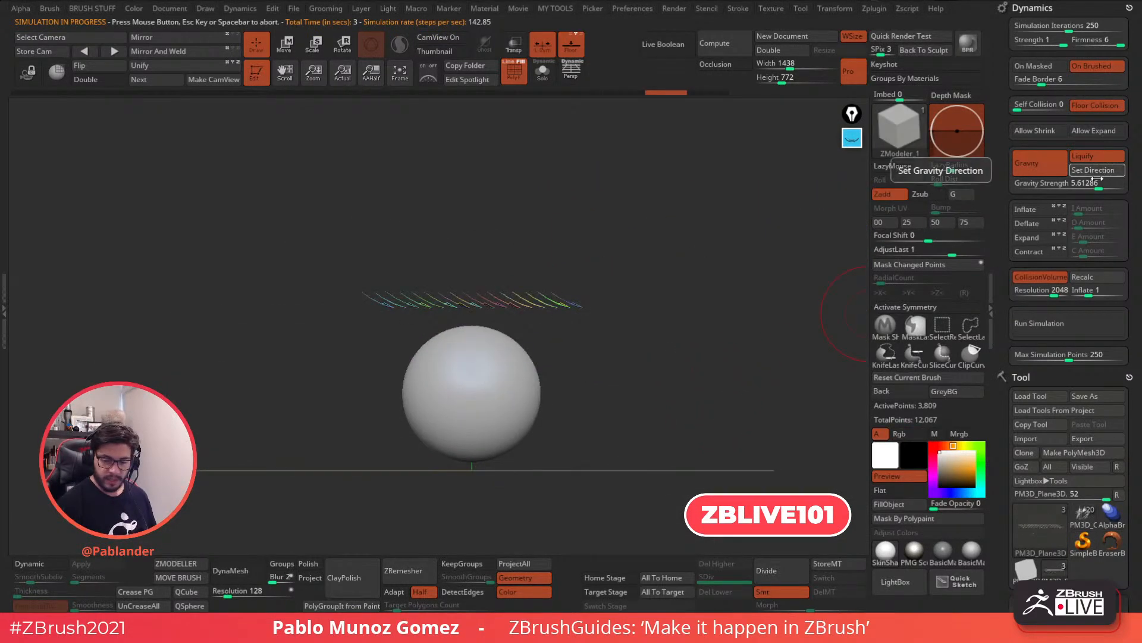
pyautogui.click(1056, 318)
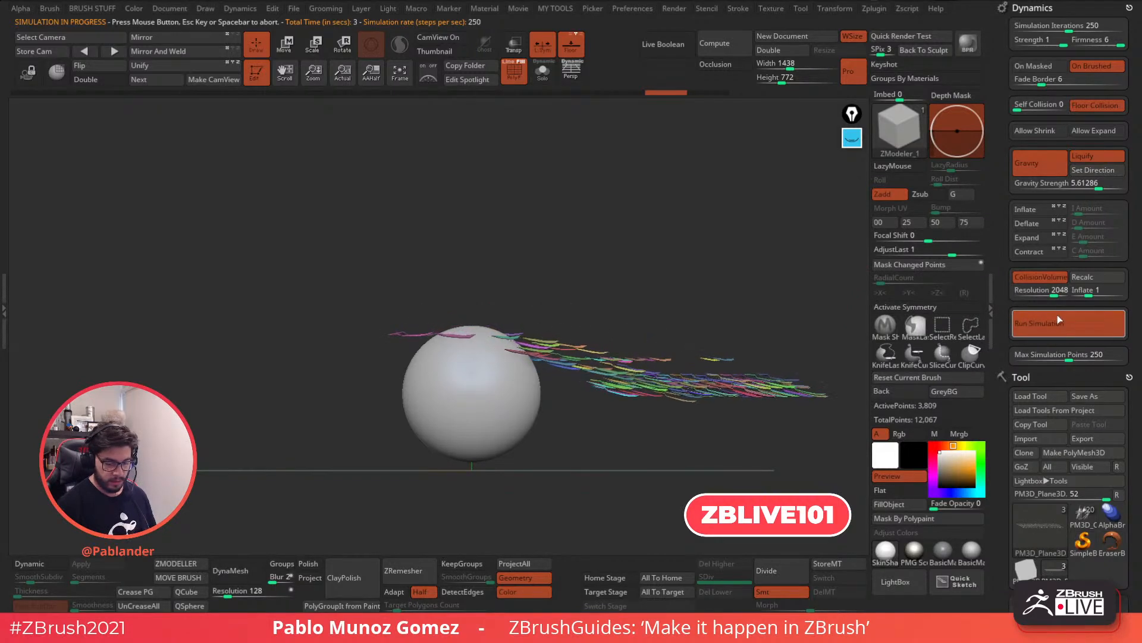
pyautogui.click(1058, 316)
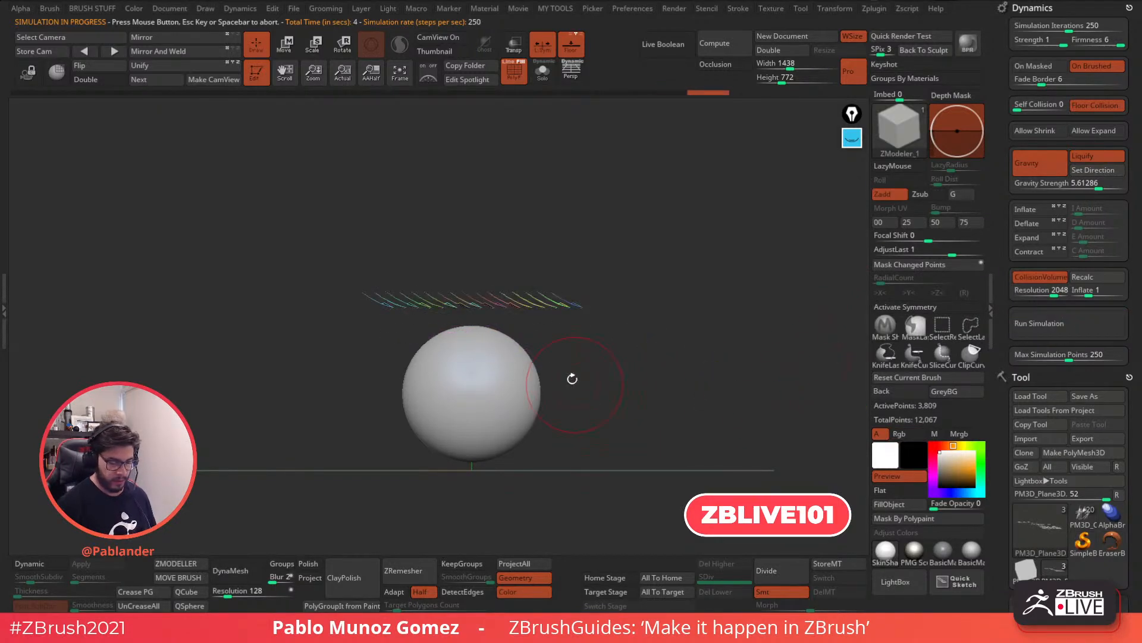
# Tilt the leaf sheet into a slope above the sphere and run the simulation
pyautogui.click(285, 45)
pyautogui.moveTo(521, 270); pyautogui.dragTo(530, 302)
pyautogui.click(258, 46)
pyautogui.click(1065, 323)
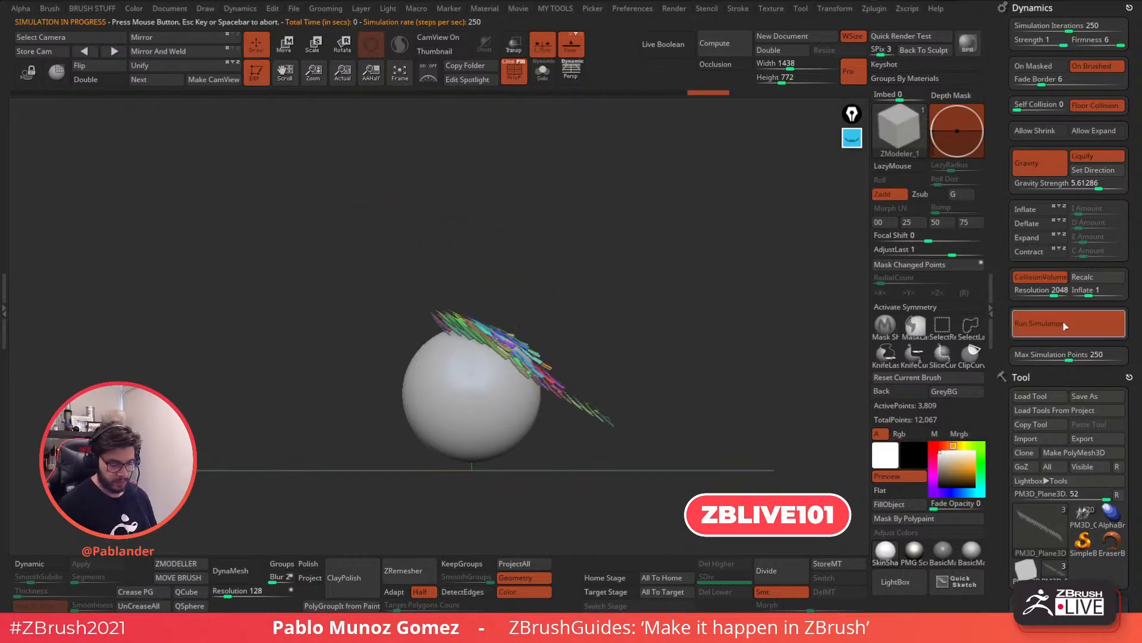
# Return the sloped leaf sheet to its pre-simulation shape and move it up and to the left above the sphere
pyautogui.click(285, 46)
pyautogui.moveTo(516, 253)
pyautogui.mouseDown()
pyautogui.moveTo(497, 229)
pyautogui.moveTo(452, 213)
pyautogui.mouseUp()
pyautogui.click(260, 47)
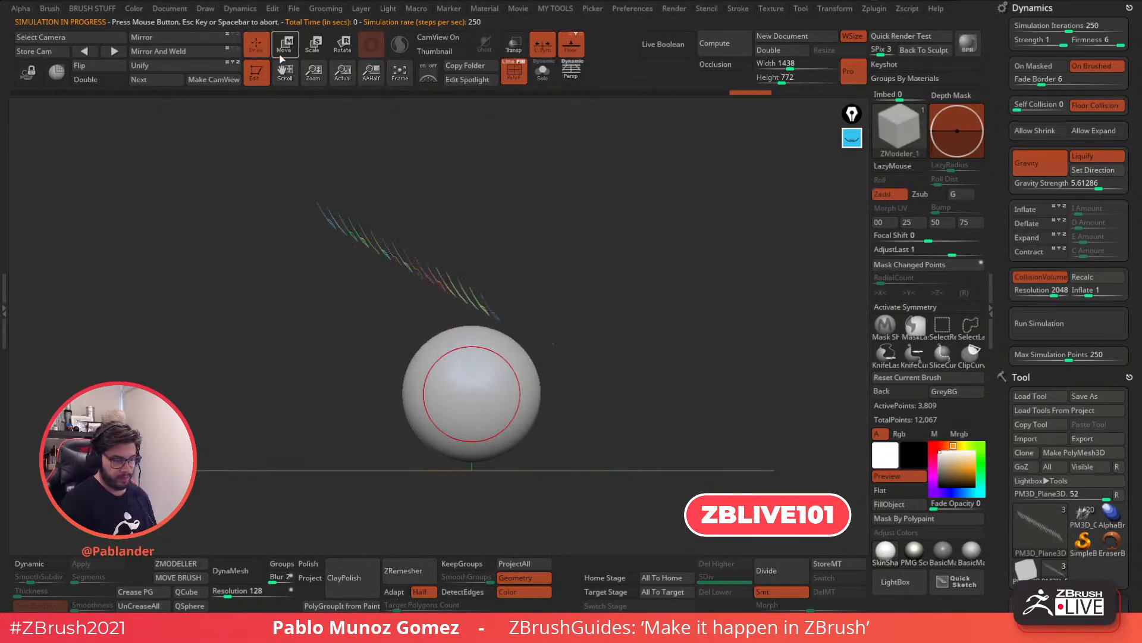
# Run the simulation on the leaf sheet above the sphere, stop it and run it again from an angled view
pyautogui.click(1057, 322)
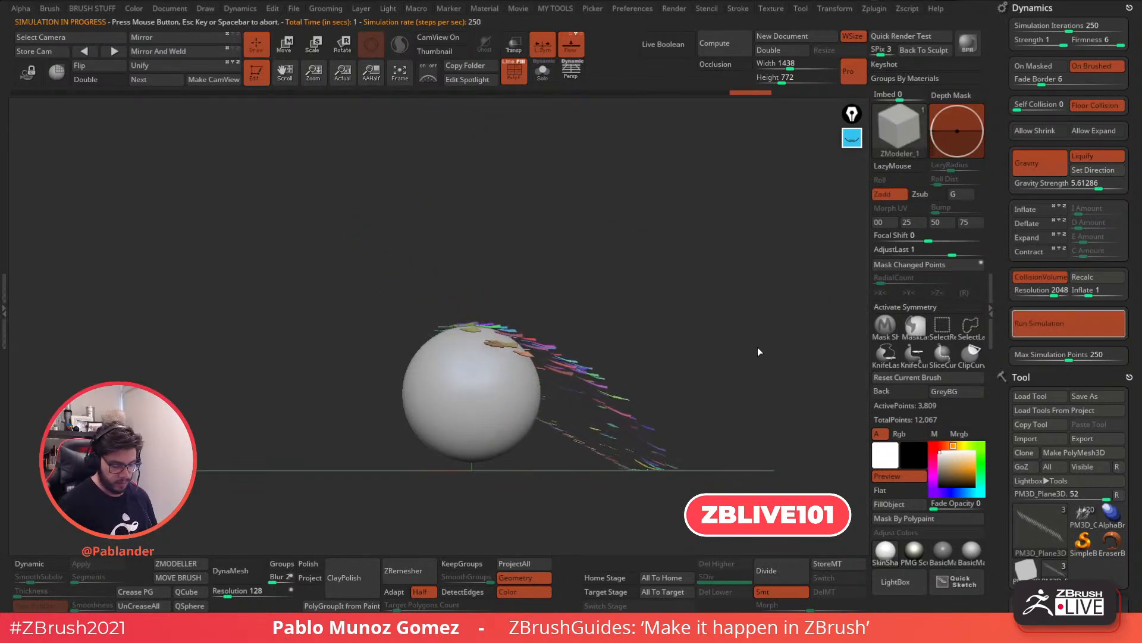
pyautogui.click(752, 347)
pyautogui.keyDown('alt'); pyautogui.moveTo(755, 350); pyautogui.dragTo(733, 361); pyautogui.keyUp('alt')
pyautogui.click(1046, 326)
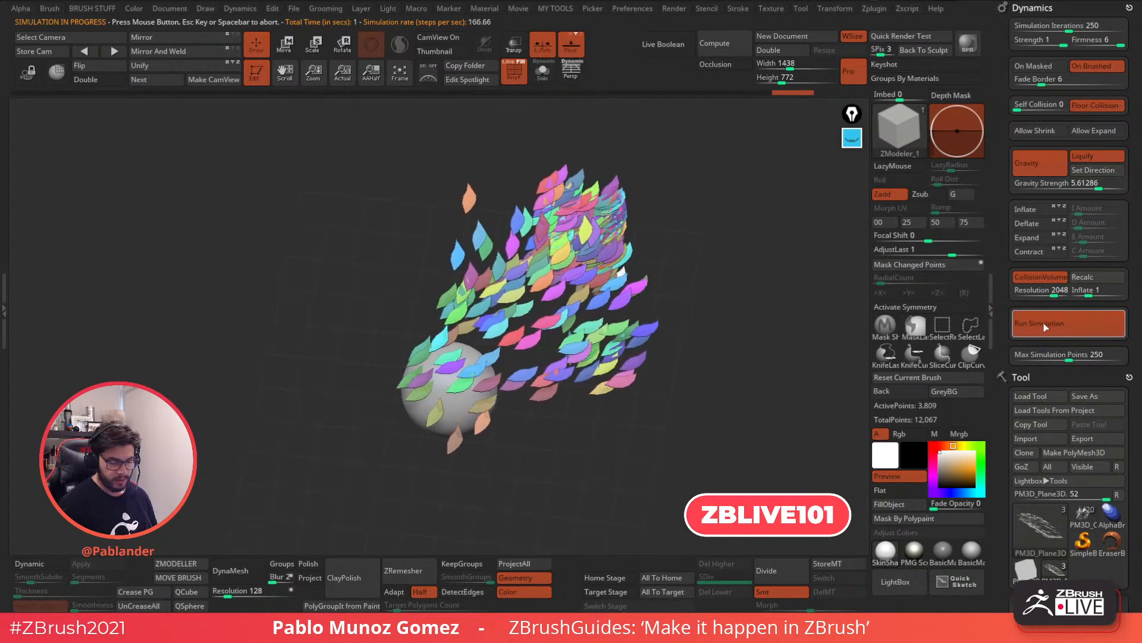
pyautogui.press('space')
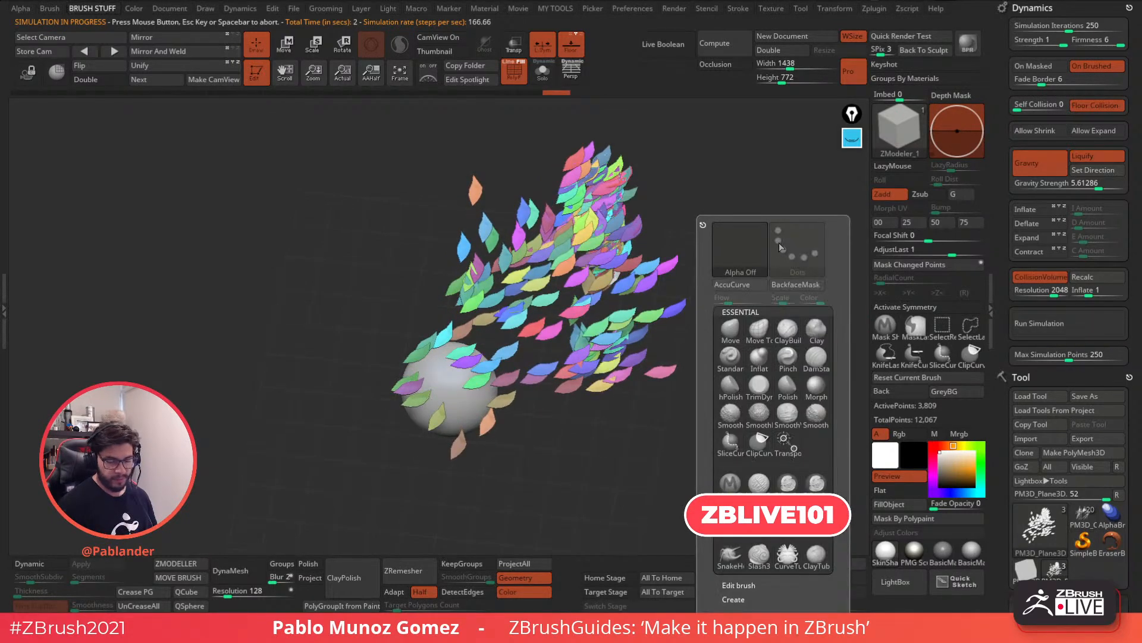
# Pull the leaf sheet's edges and corners outward in several places with the ClothMove brush
pyautogui.press('b')
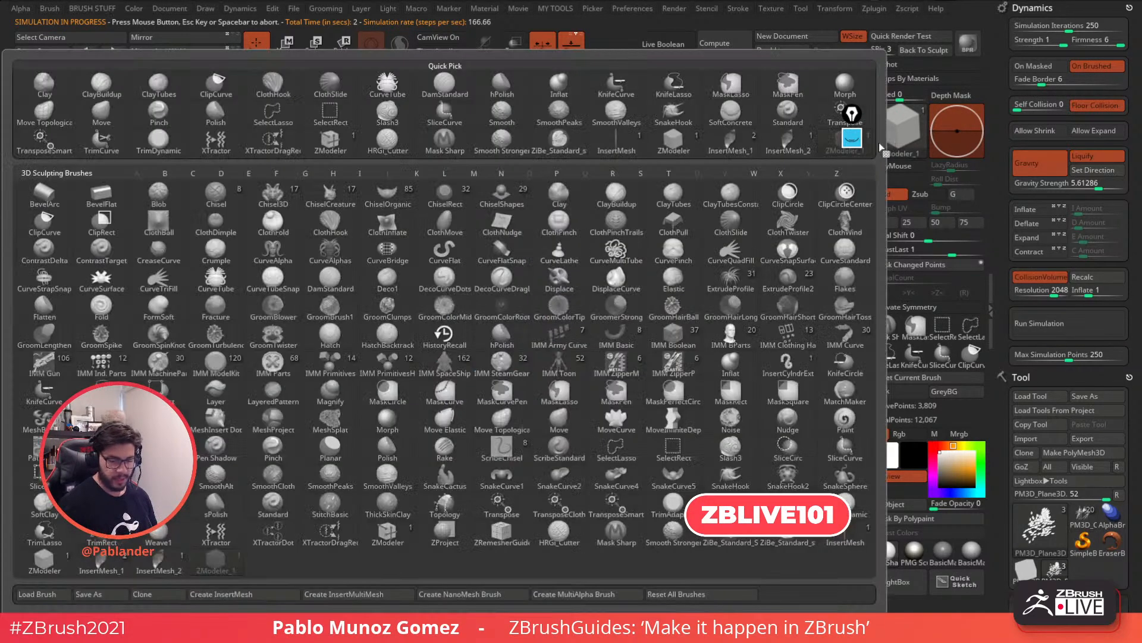
pyautogui.click(448, 228)
pyautogui.press('space')
pyautogui.press('1')
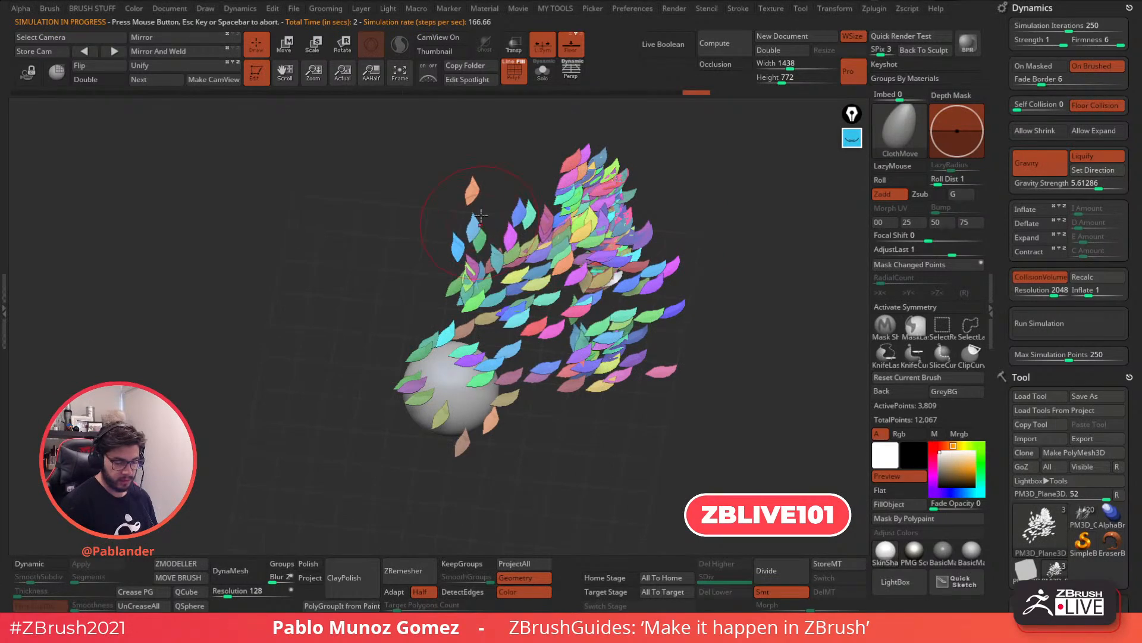
pyautogui.moveTo(476, 267); pyautogui.dragTo(445, 261)
pyautogui.moveTo(443, 348); pyautogui.dragTo(428, 339)
pyautogui.moveTo(564, 197); pyautogui.dragTo(607, 170)
pyautogui.moveTo(643, 352); pyautogui.dragTo(670, 370)
pyautogui.moveTo(705, 319); pyautogui.dragTo(677, 284)
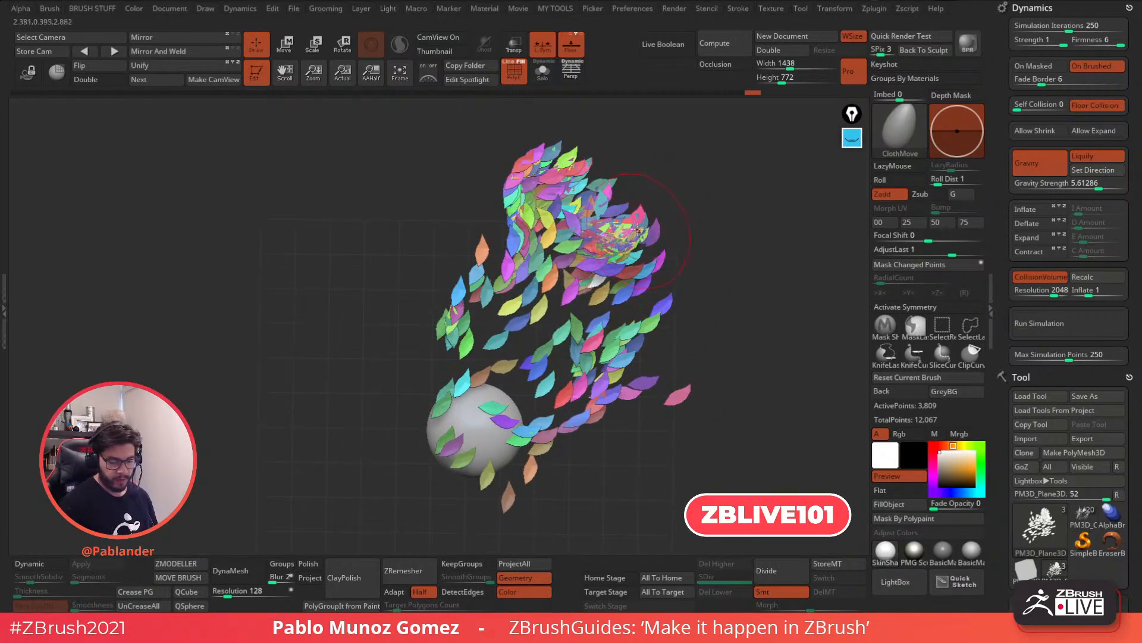
# Run the simulation twice more on the pulled leaves, stopping each run and viewing them from other angles
pyautogui.click(1053, 323)
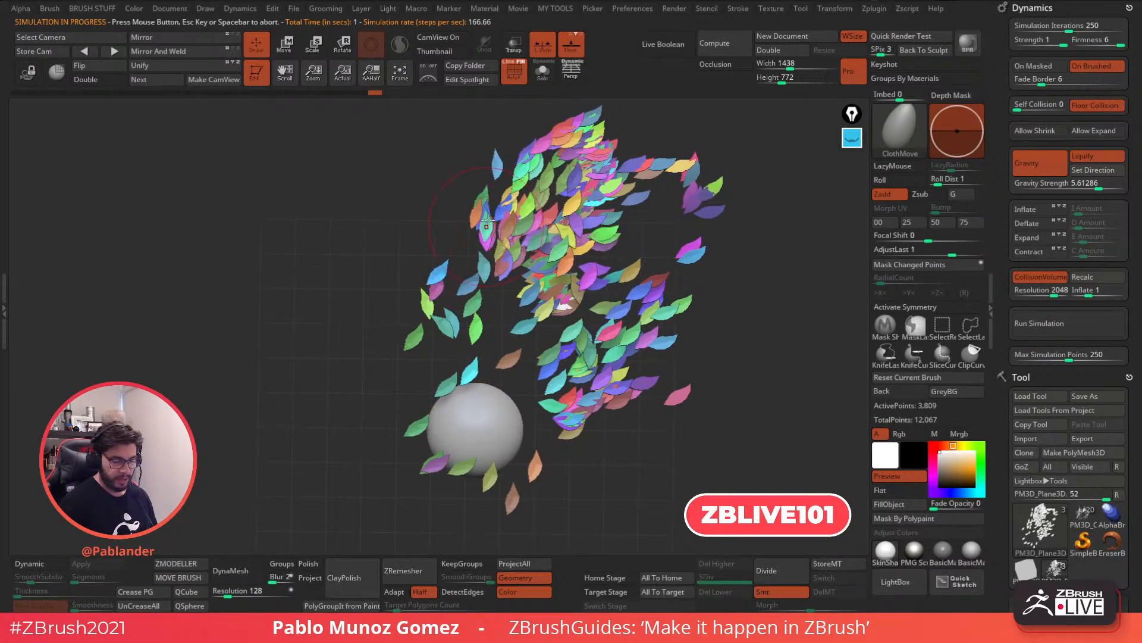
pyautogui.keyDown('alt'); pyautogui.moveTo(570, 192); pyautogui.dragTo(523, 262, button='right'); pyautogui.keyUp('alt')
pyautogui.press('space')
pyautogui.moveTo(520, 161); pyautogui.dragTo(504, 222, button='right')
pyautogui.moveTo(560, 334); pyautogui.dragTo(698, 352, button='right')
pyautogui.click(1056, 324)
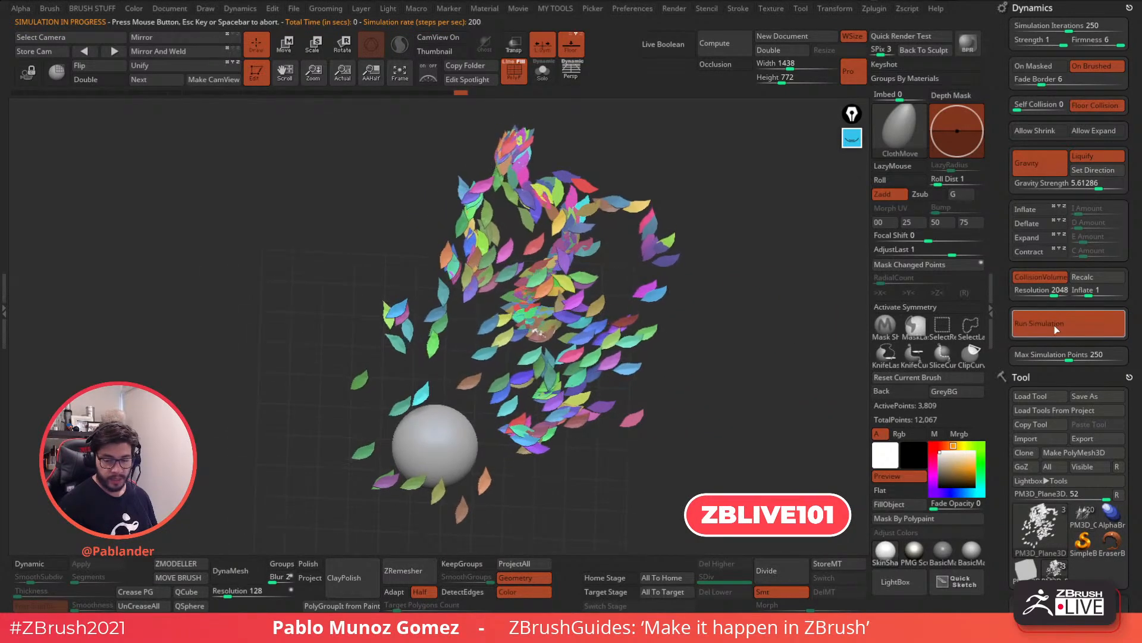
pyautogui.click(1057, 324)
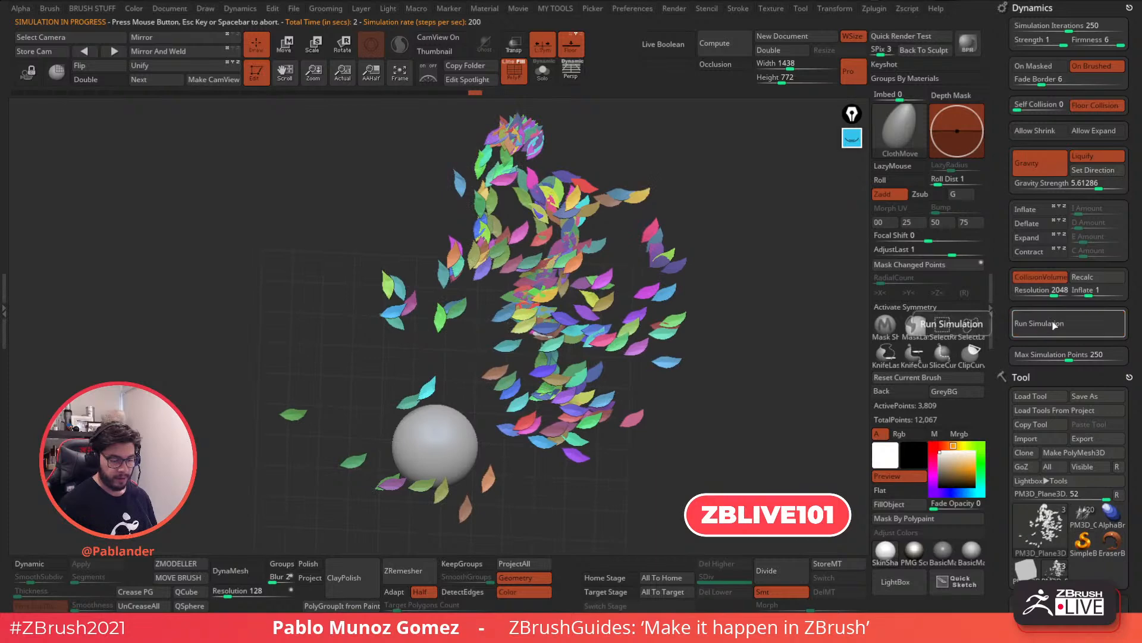
# Turn off Floor Collision, run the simulation on the leaves again and stop it
pyautogui.moveTo(755, 390); pyautogui.dragTo(759, 348, button='right')
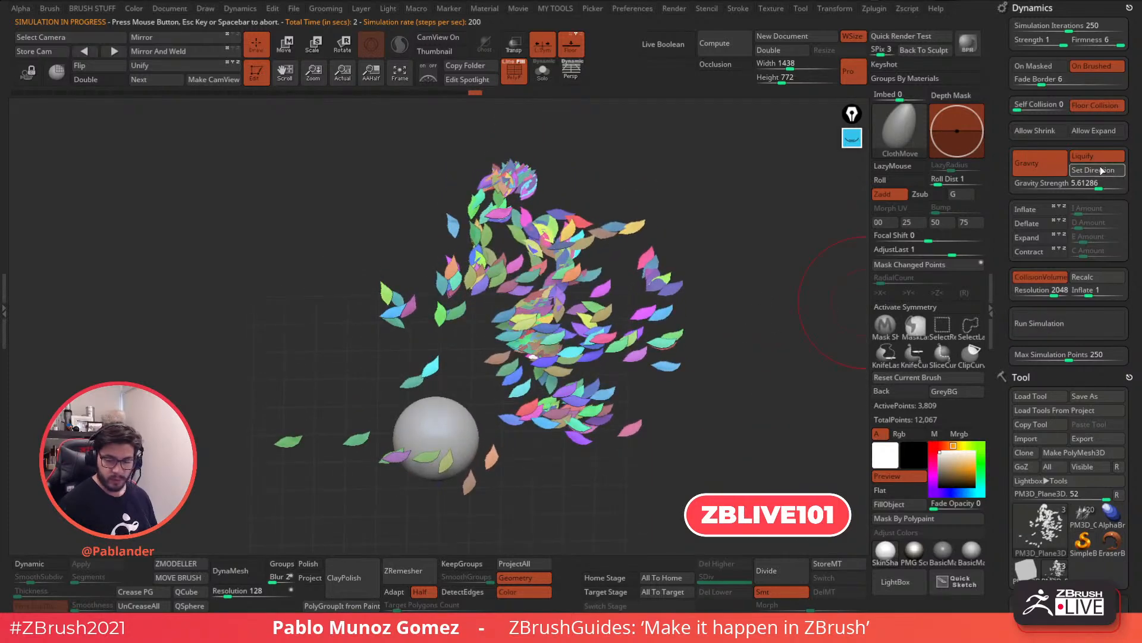
pyautogui.click(1057, 323)
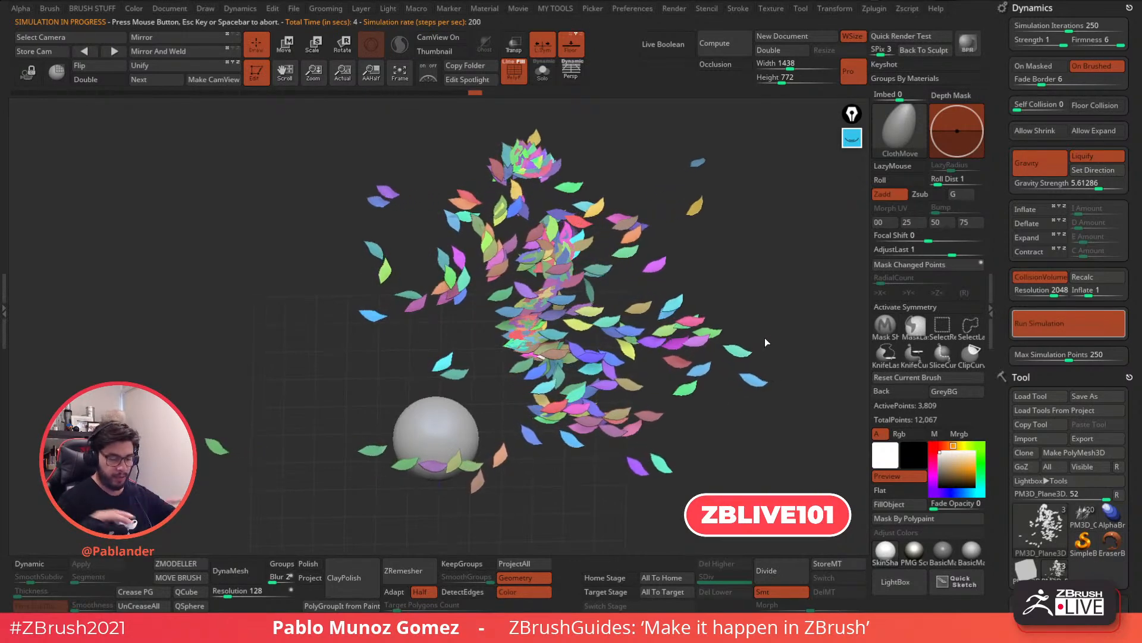
pyautogui.moveTo(708, 334); pyautogui.dragTo(672, 393)
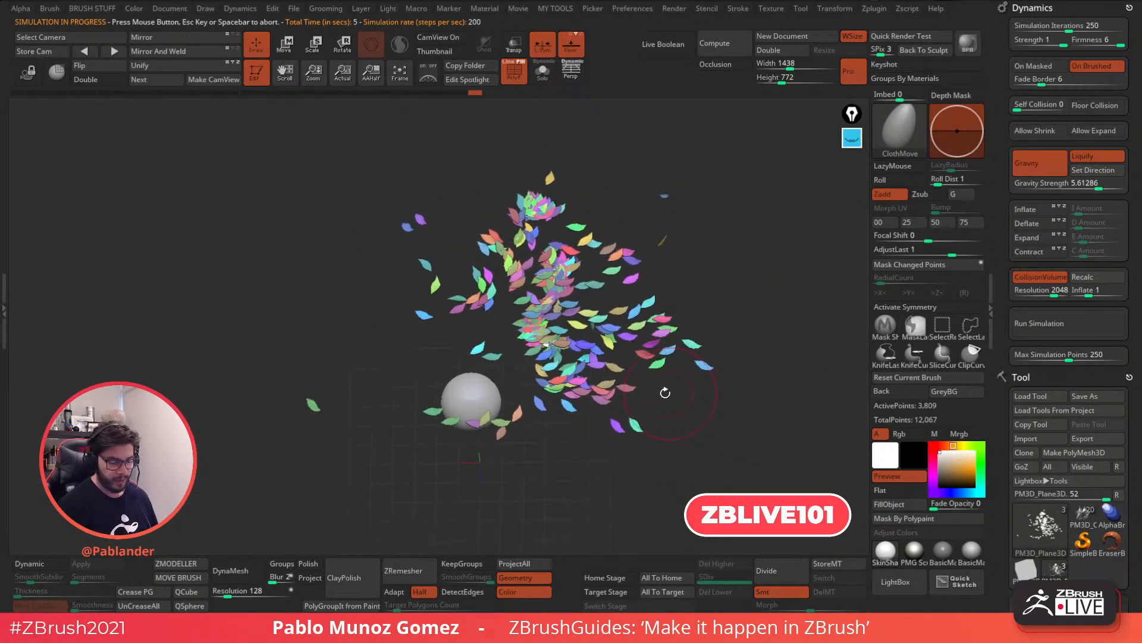
pyautogui.moveTo(546, 347)
pyautogui.mouseDown()
pyautogui.moveTo(576, 278)
pyautogui.moveTo(548, 348)
pyautogui.mouseUp()
pyautogui.moveTo(732, 439); pyautogui.dragTo(737, 429)
# Switch to the robed creature bust tool, frame it and turn off its polyframe and the floor grid
pyautogui.scroll(-8, 1006, 407)
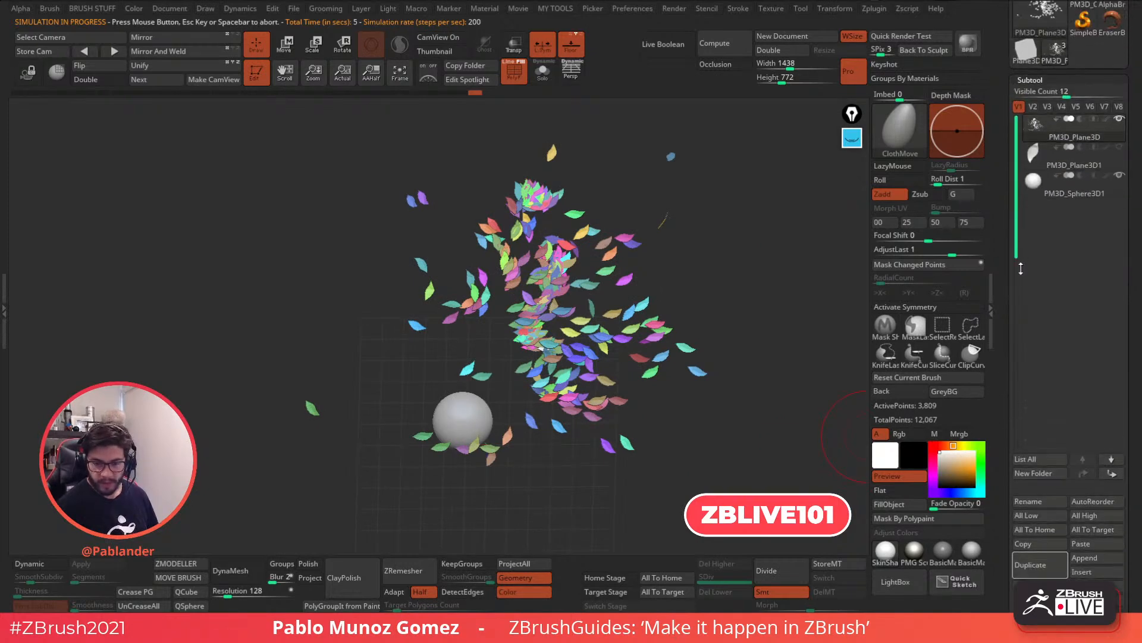
pyautogui.click(1084, 51)
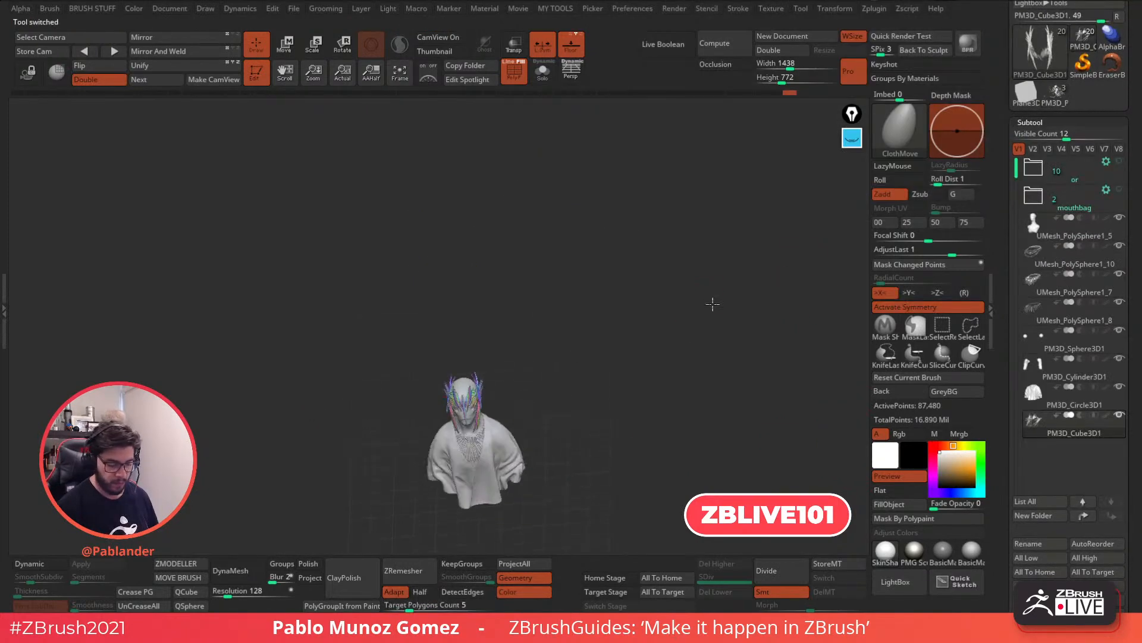
pyautogui.keyDown('shift'); pyautogui.moveTo(792, 476); pyautogui.dragTo(711, 413); pyautogui.keyUp('shift')
pyautogui.click(514, 72)
pyautogui.keyDown('alt'); pyautogui.moveTo(586, 229); pyautogui.dragTo(678, 268); pyautogui.keyUp('alt')
pyautogui.click(572, 45)
pyautogui.keyDown('alt'); pyautogui.moveTo(616, 128); pyautogui.dragTo(730, 210); pyautogui.keyUp('alt')
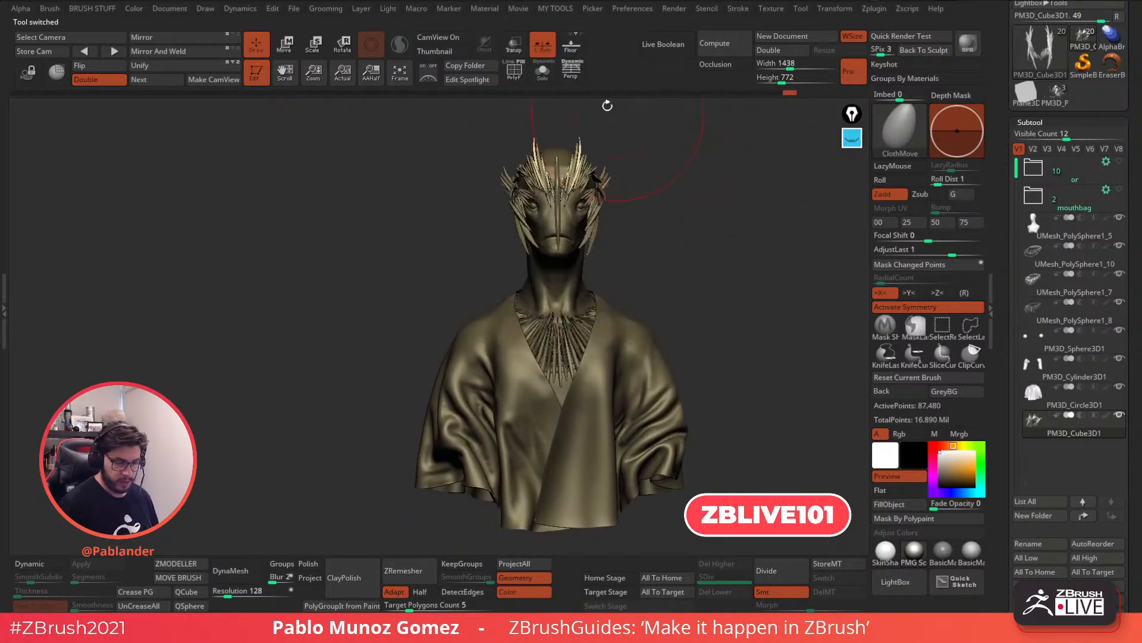
# Turn on perspective, frame the creature's head and chest and make a BPR render
pyautogui.click(571, 70)
pyautogui.keyDown('alt'); pyautogui.moveTo(701, 171); pyautogui.dragTo(743, 265); pyautogui.keyUp('alt')
pyautogui.click(968, 44)
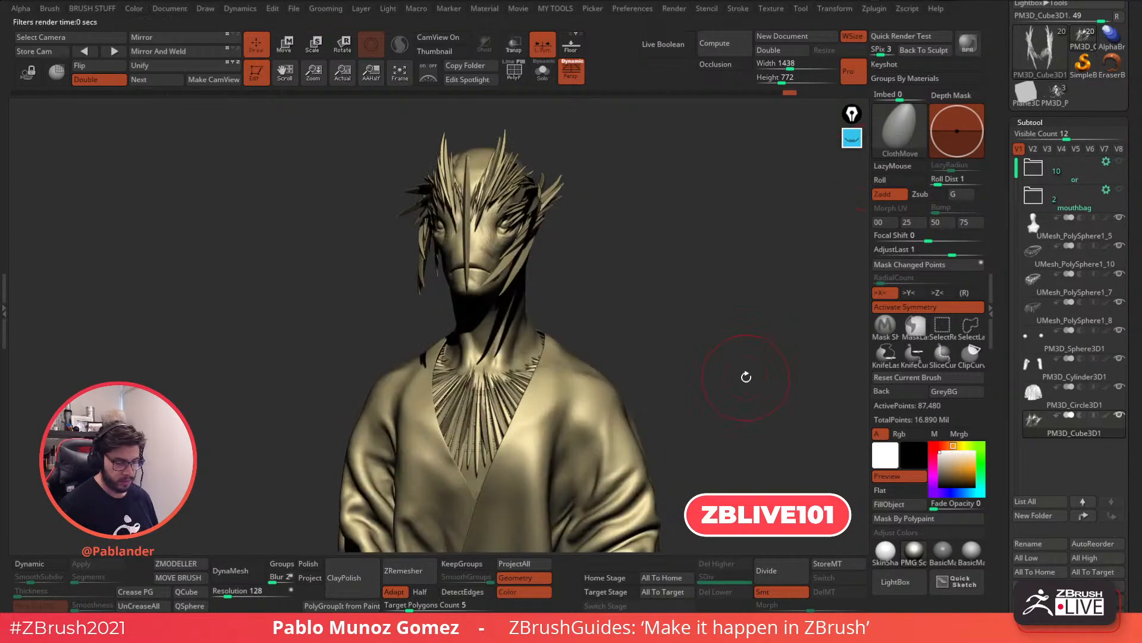
# Adjust the BPR Shadow settings and render the creature bust again
pyautogui.click(675, 8)
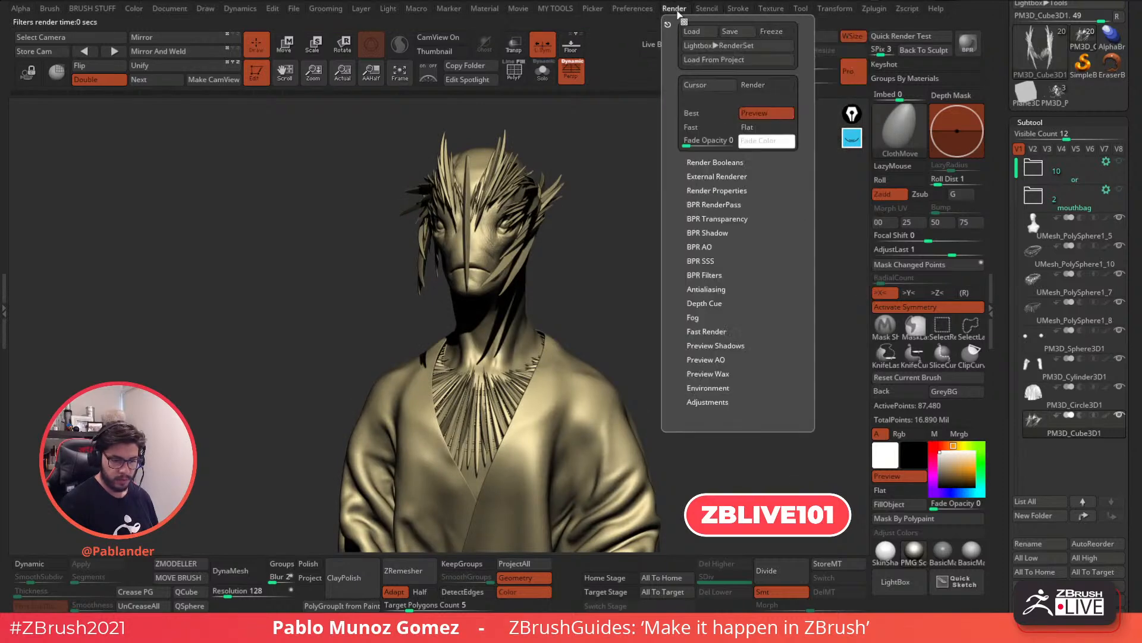
pyautogui.click(707, 233)
pyautogui.click(770, 262)
pyautogui.click(968, 45)
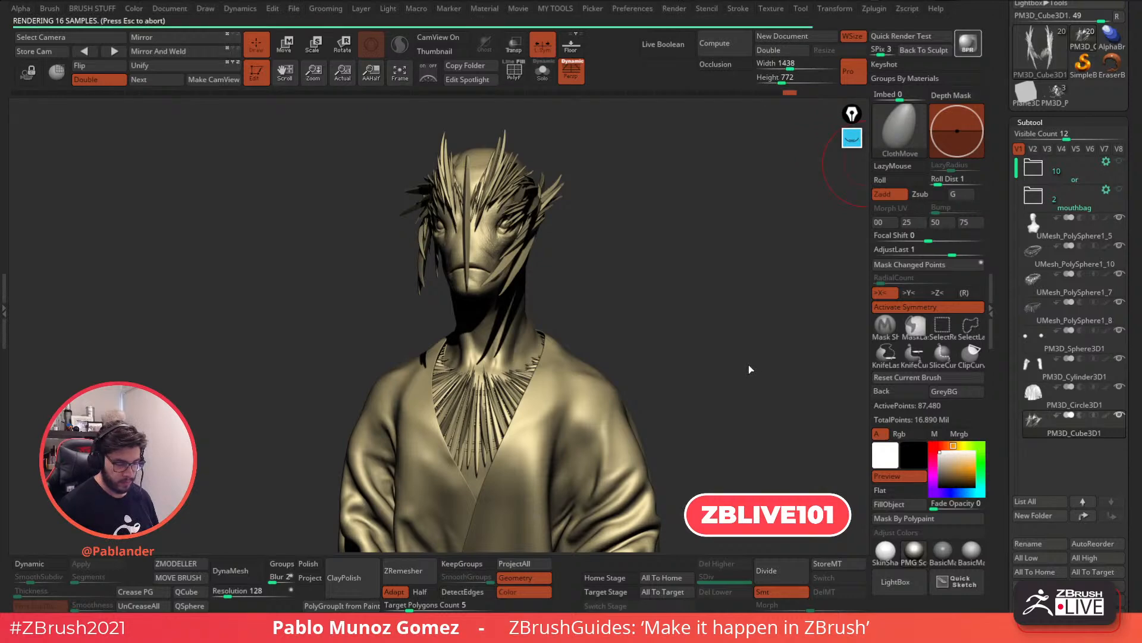